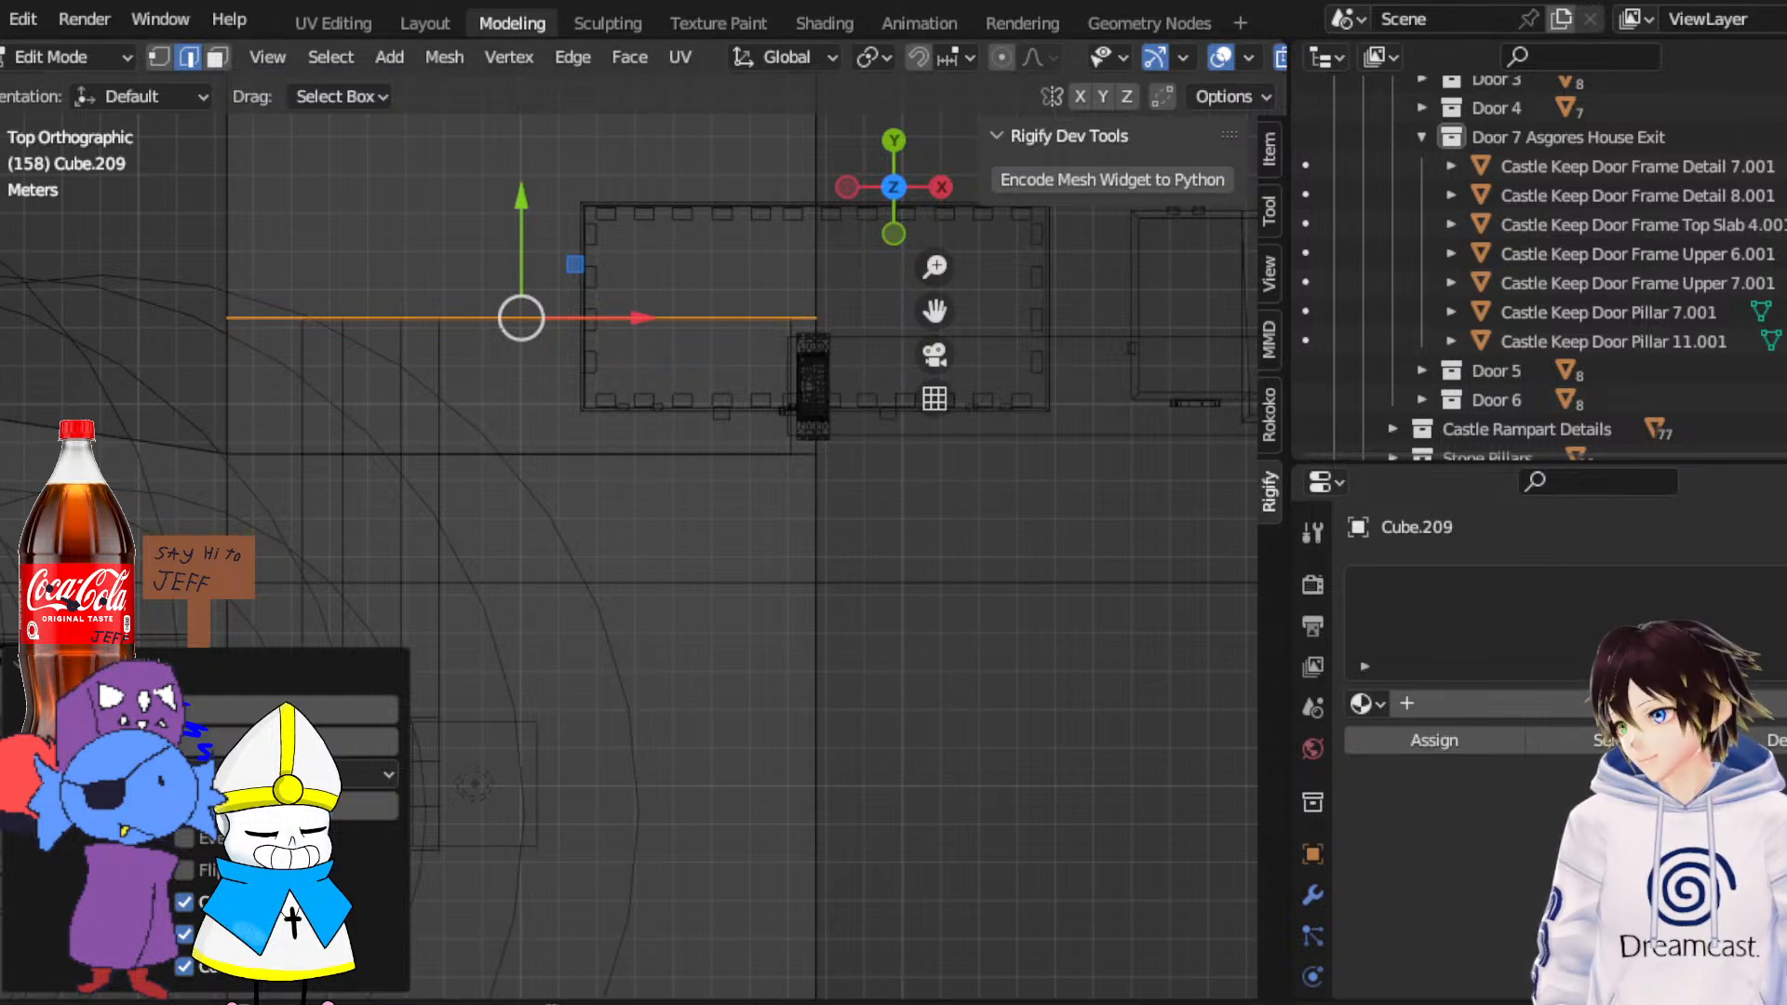
# Examine where the door frame sits against the wall block's vertical edge loop from perspective, side and back views
pyautogui.moveTo(810, 512); pyautogui.dragTo(631, 398, button='middle')
pyautogui.moveTo(707, 569); pyautogui.dragTo(719, 439, button='middle')
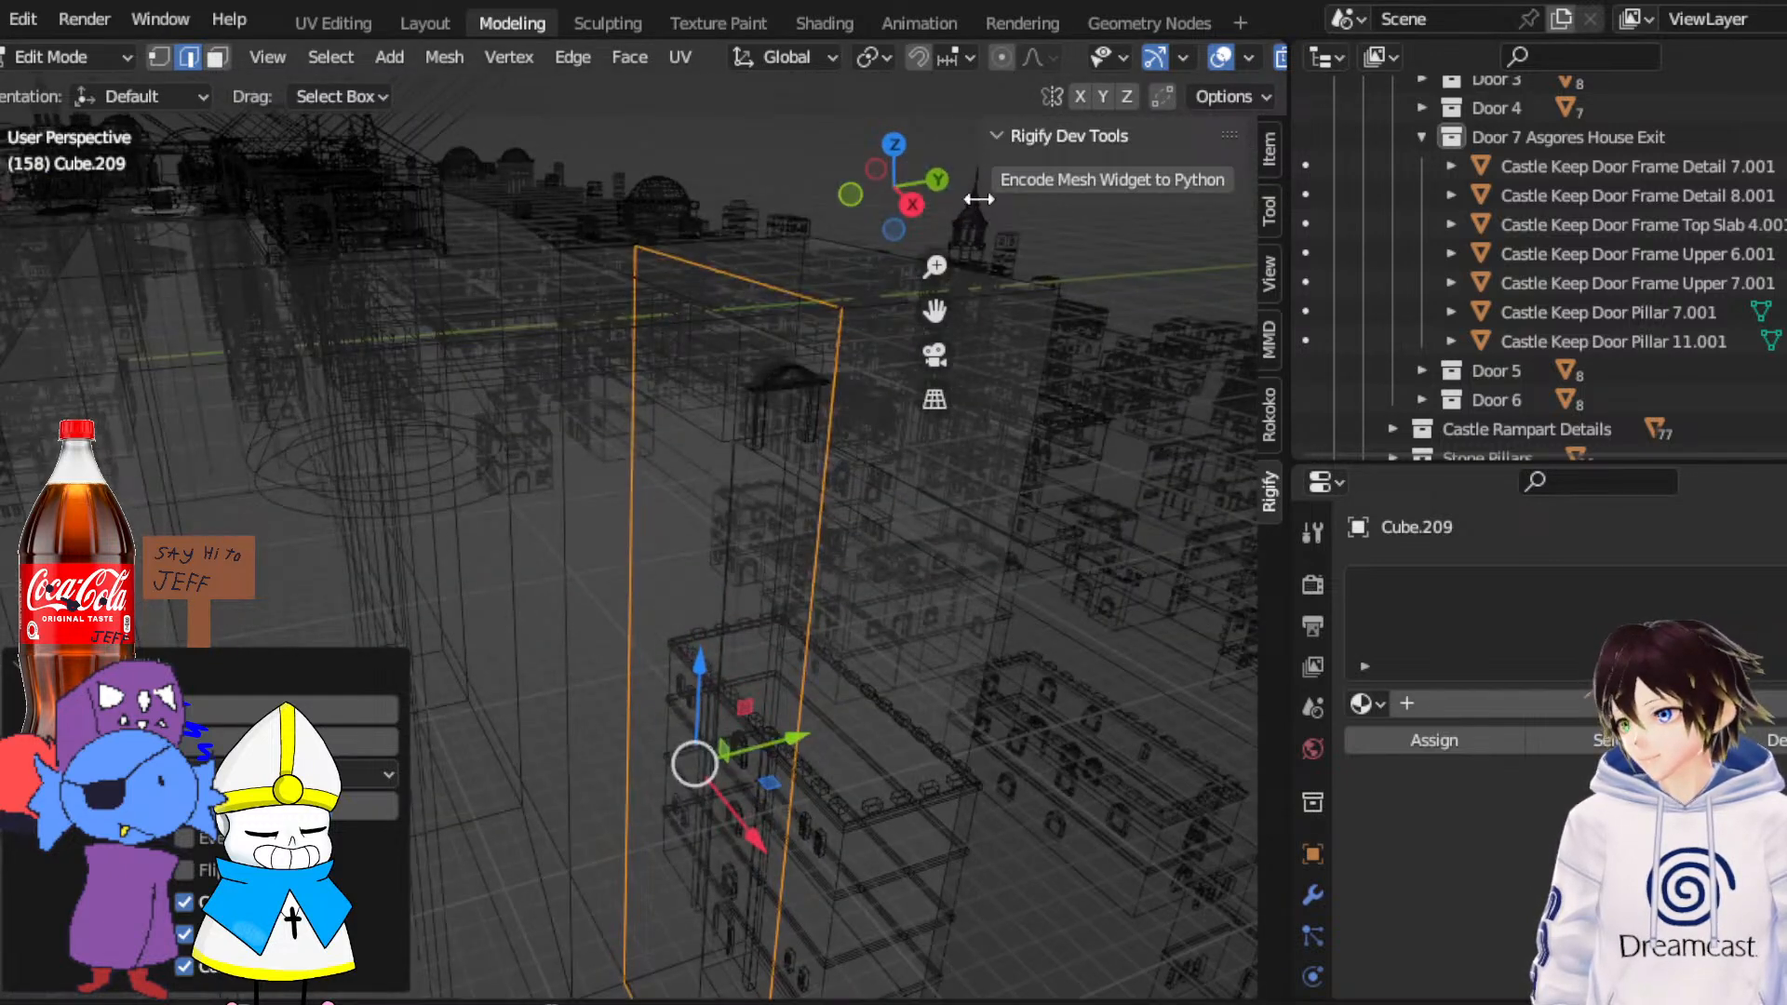
pyautogui.click(913, 205)
pyautogui.moveTo(934, 309); pyautogui.dragTo(774, 491)
pyautogui.moveTo(700, 476); pyautogui.dragTo(758, 490, button='middle')
pyautogui.scroll(3, 757, 489)
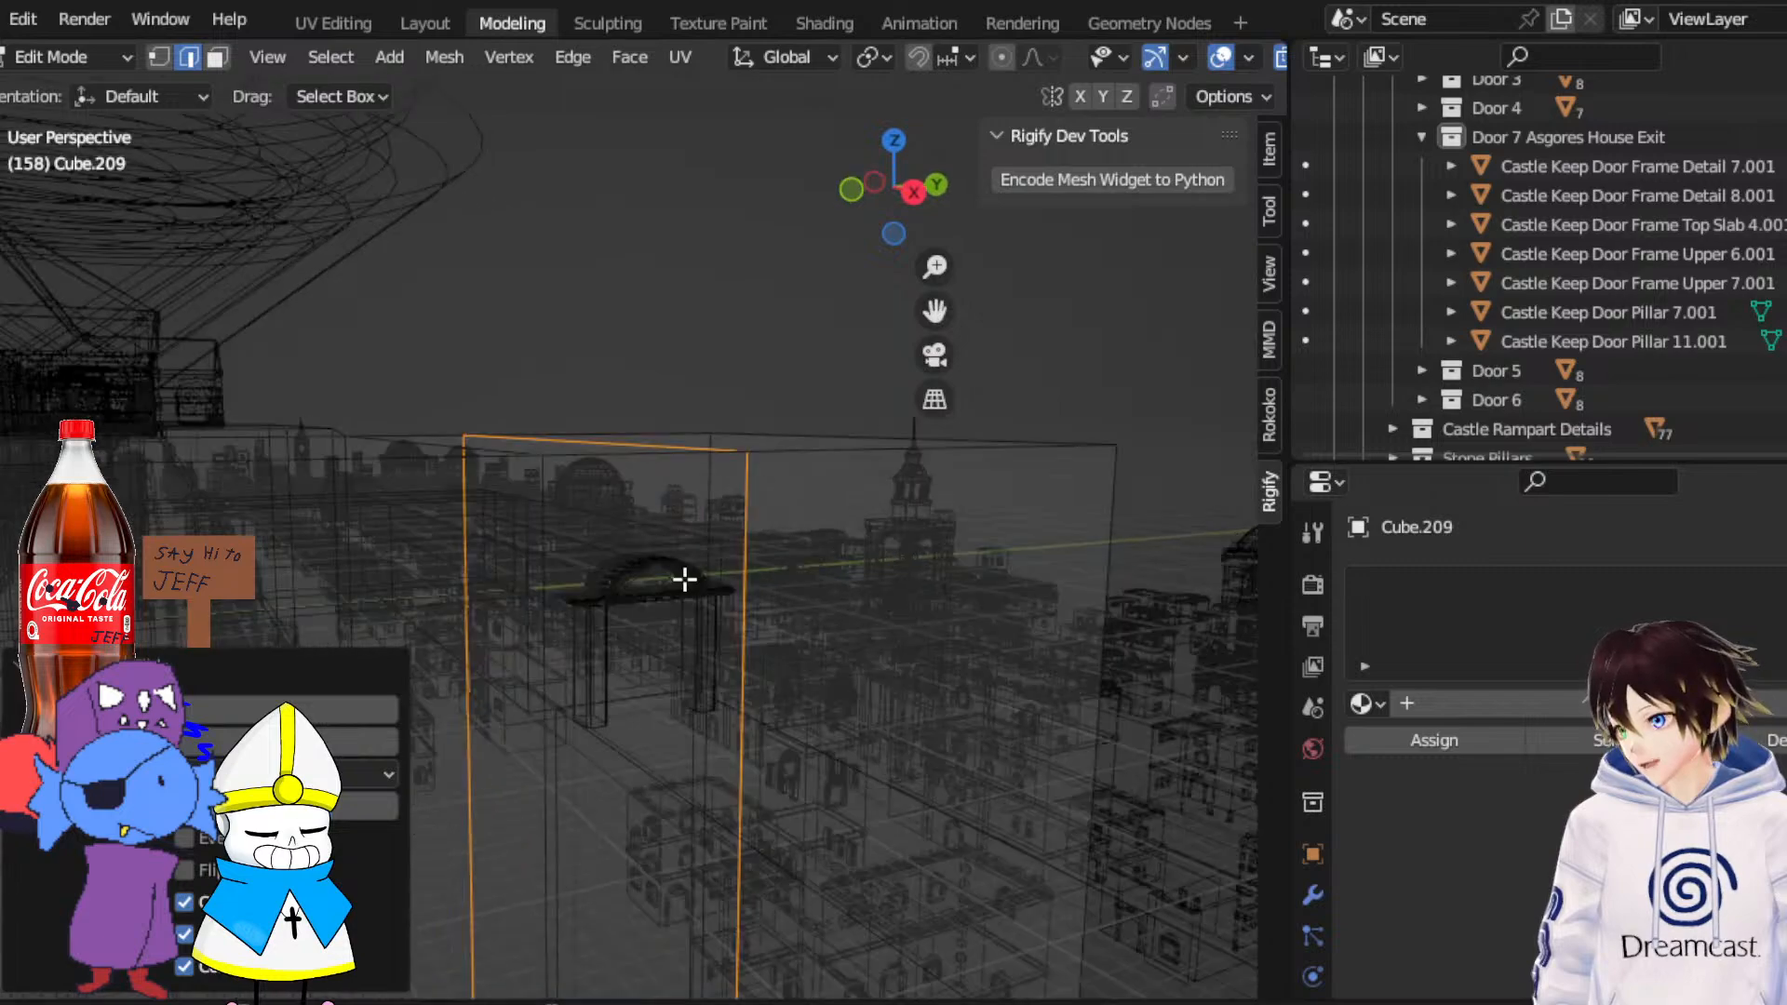
pyautogui.moveTo(684, 580); pyautogui.dragTo(913, 579, button='middle')
pyautogui.click(899, 205)
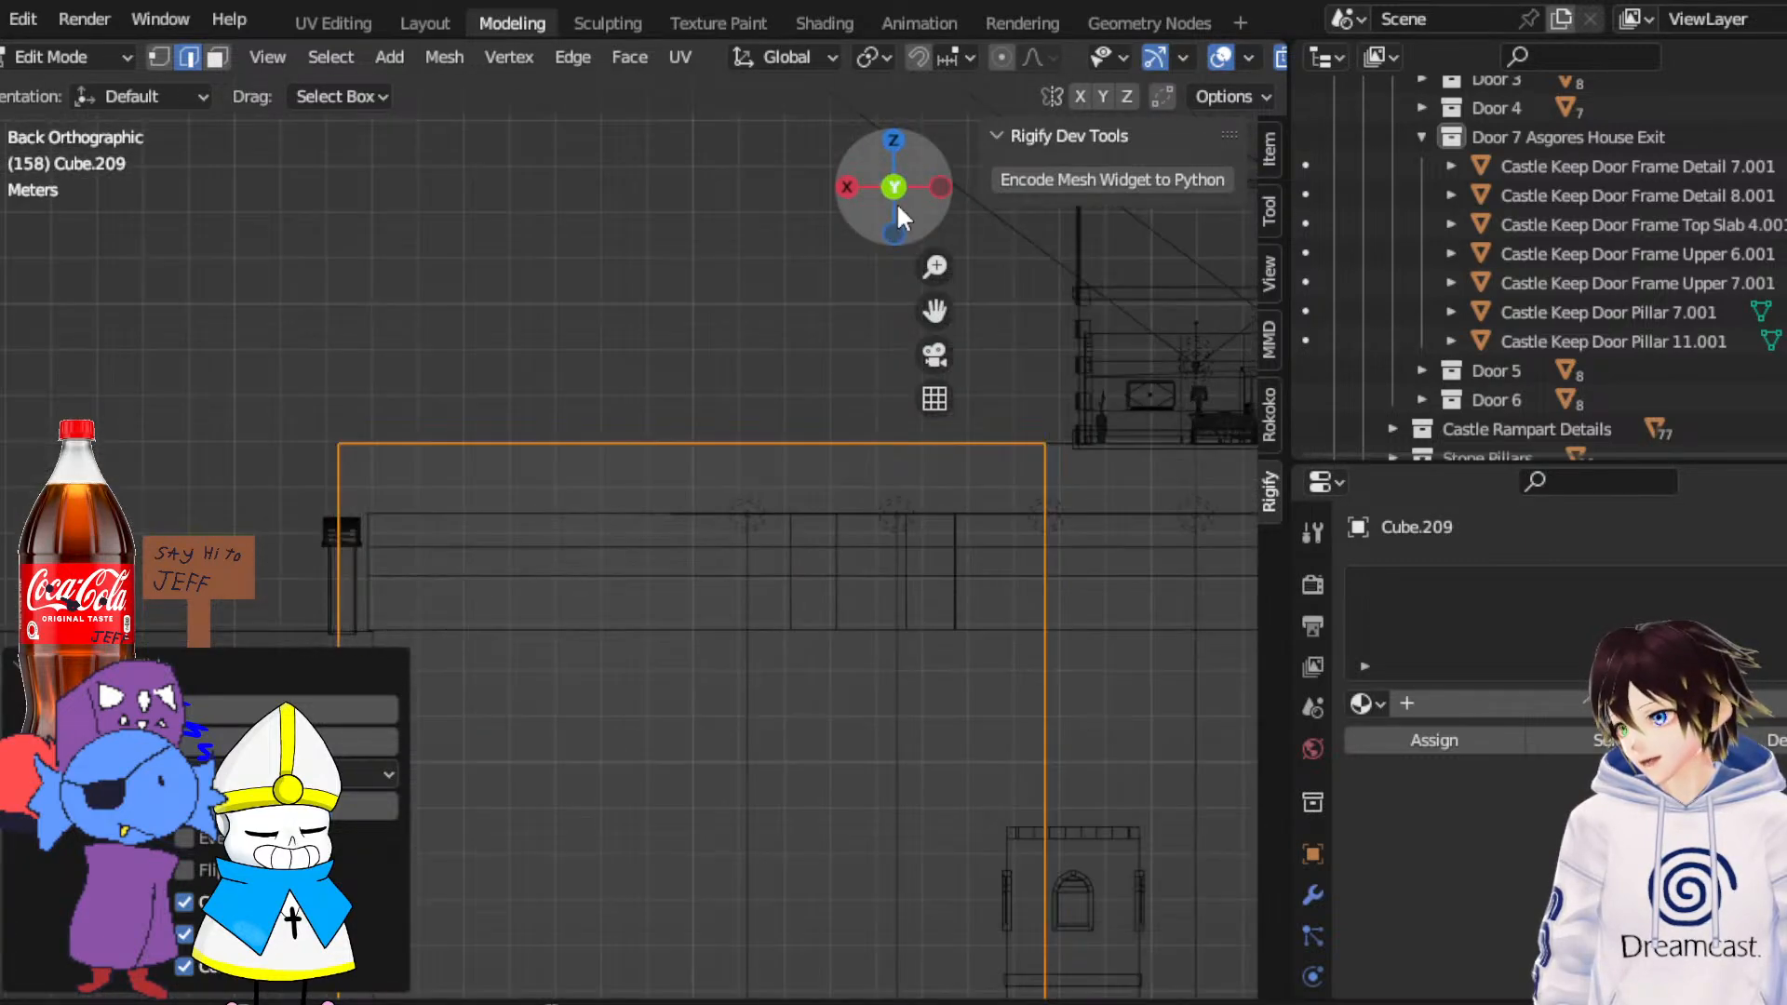
pyautogui.click(849, 189)
pyautogui.moveTo(750, 506); pyautogui.dragTo(419, 514, button='middle')
pyautogui.click(891, 188)
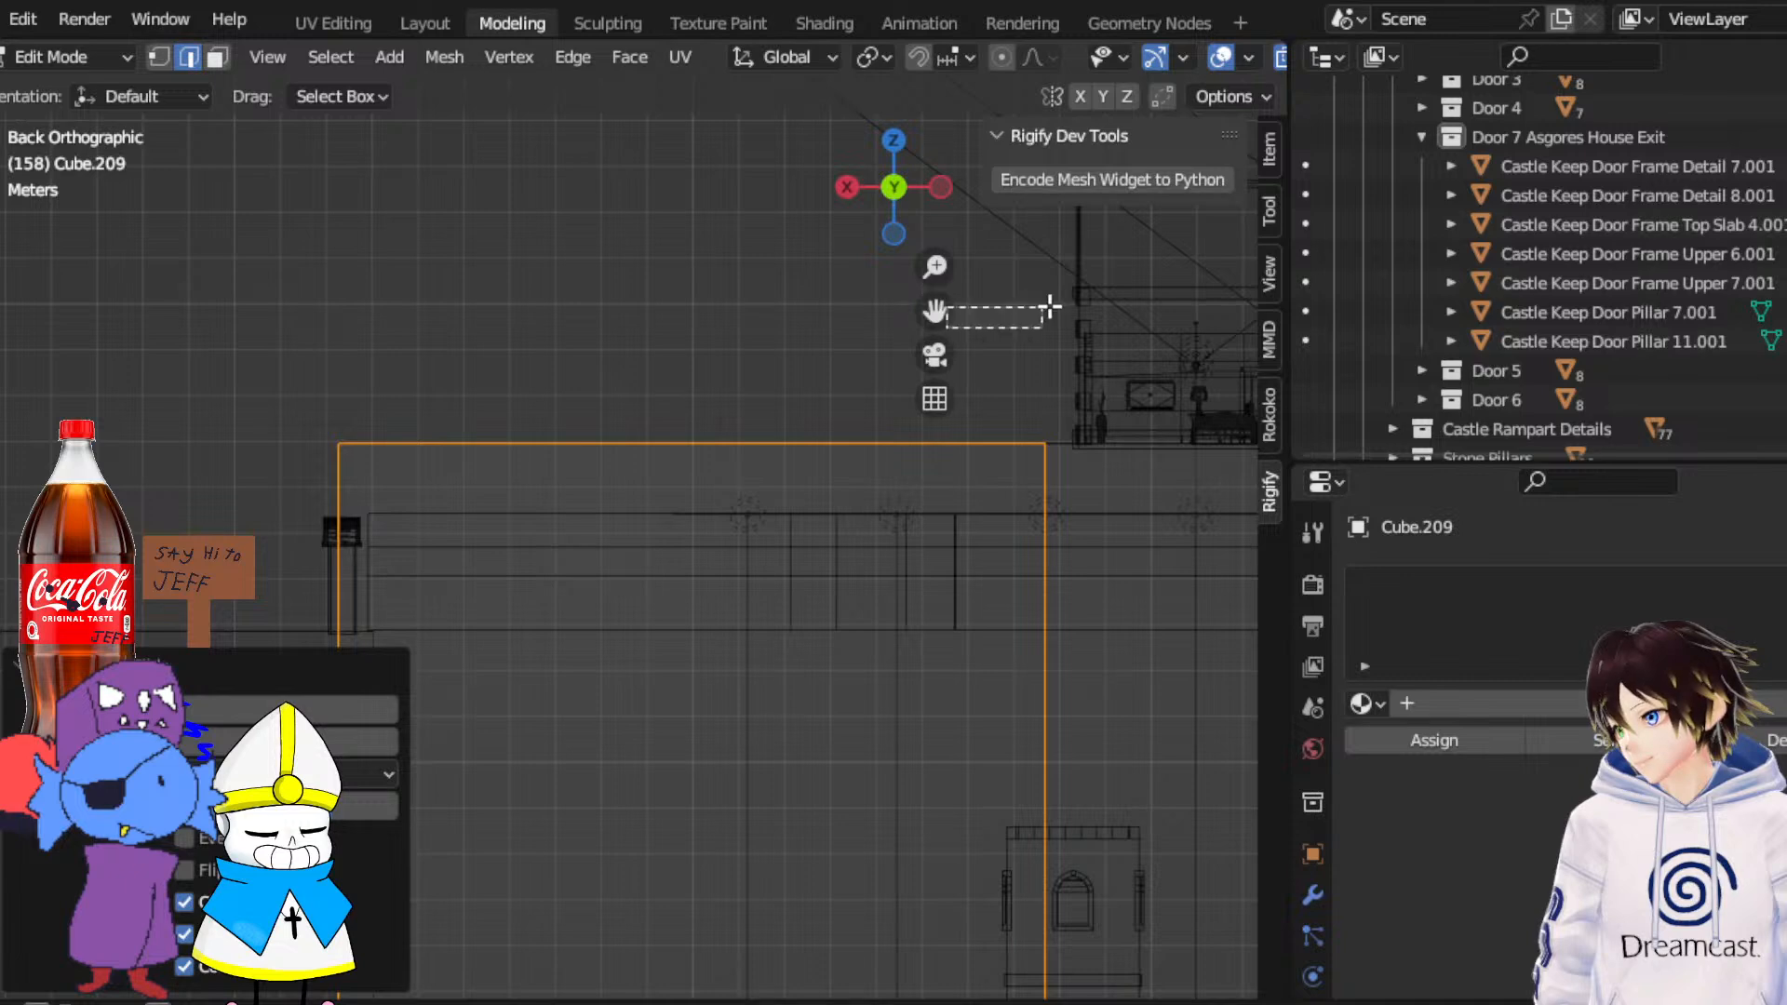
pyautogui.click(1061, 303)
pyautogui.moveTo(936, 313); pyautogui.dragTo(1180, 277)
pyautogui.scroll(5, 590, 532)
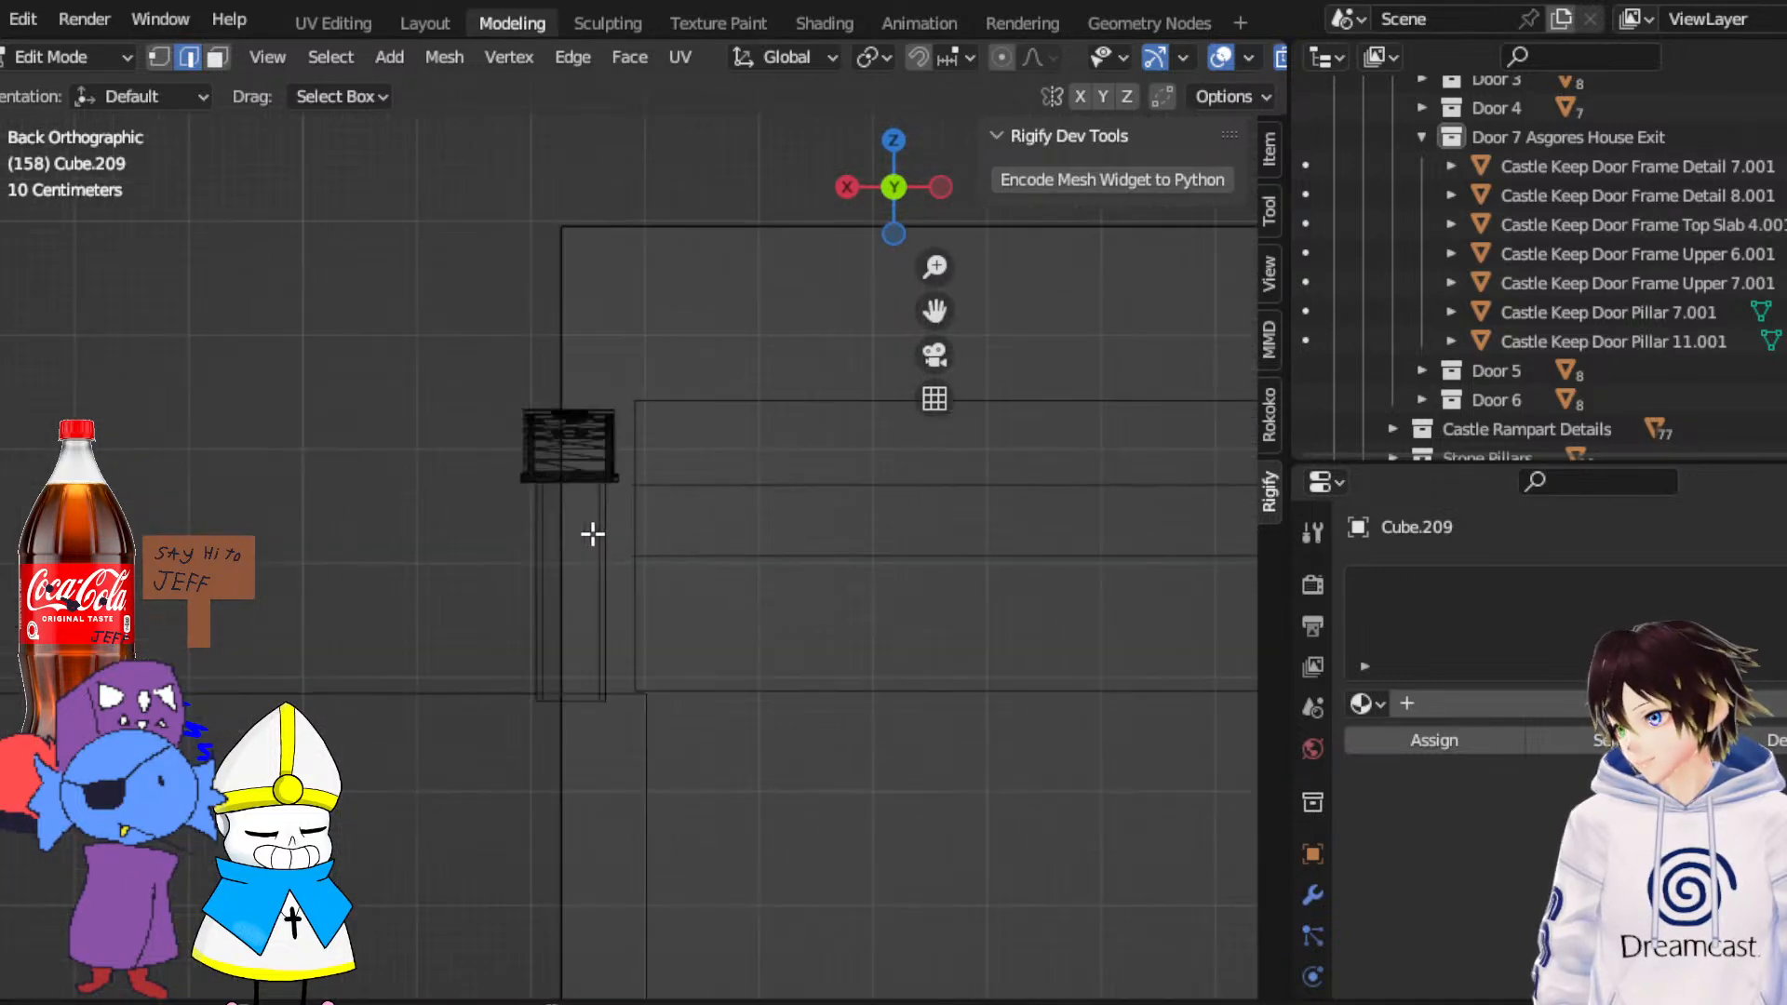
pyautogui.click(559, 391)
pyautogui.rightClick(556, 391)
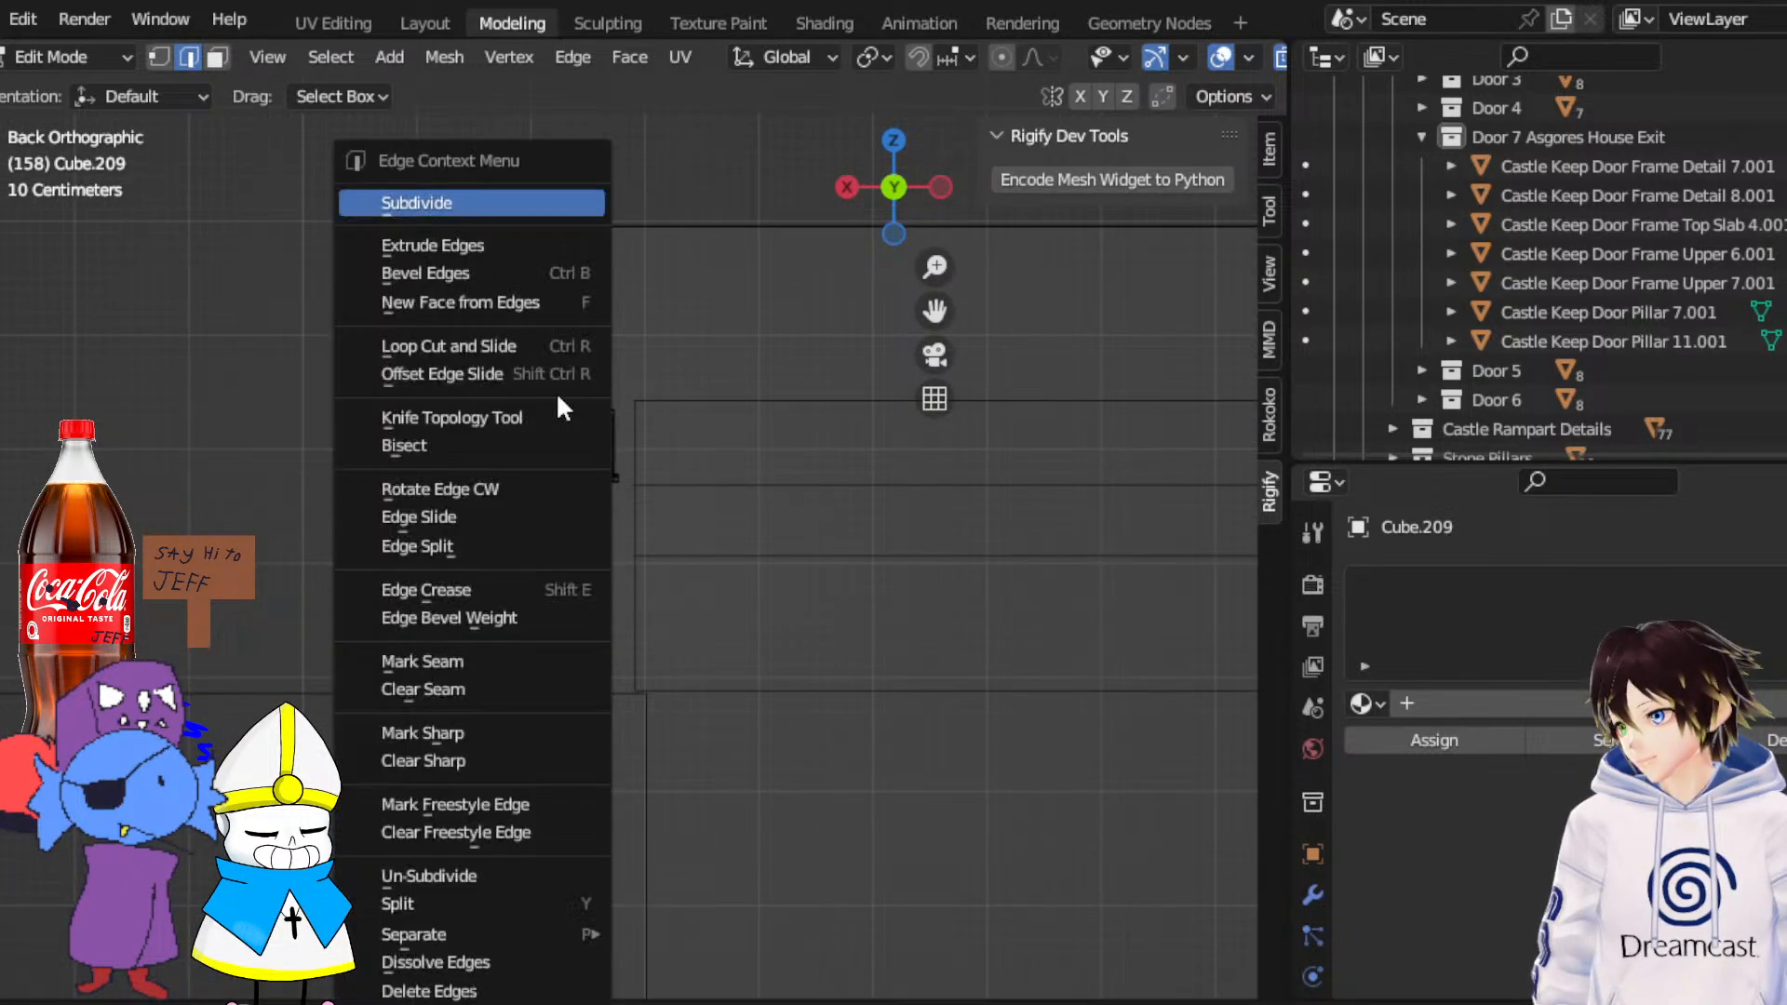
pyautogui.click(473, 370)
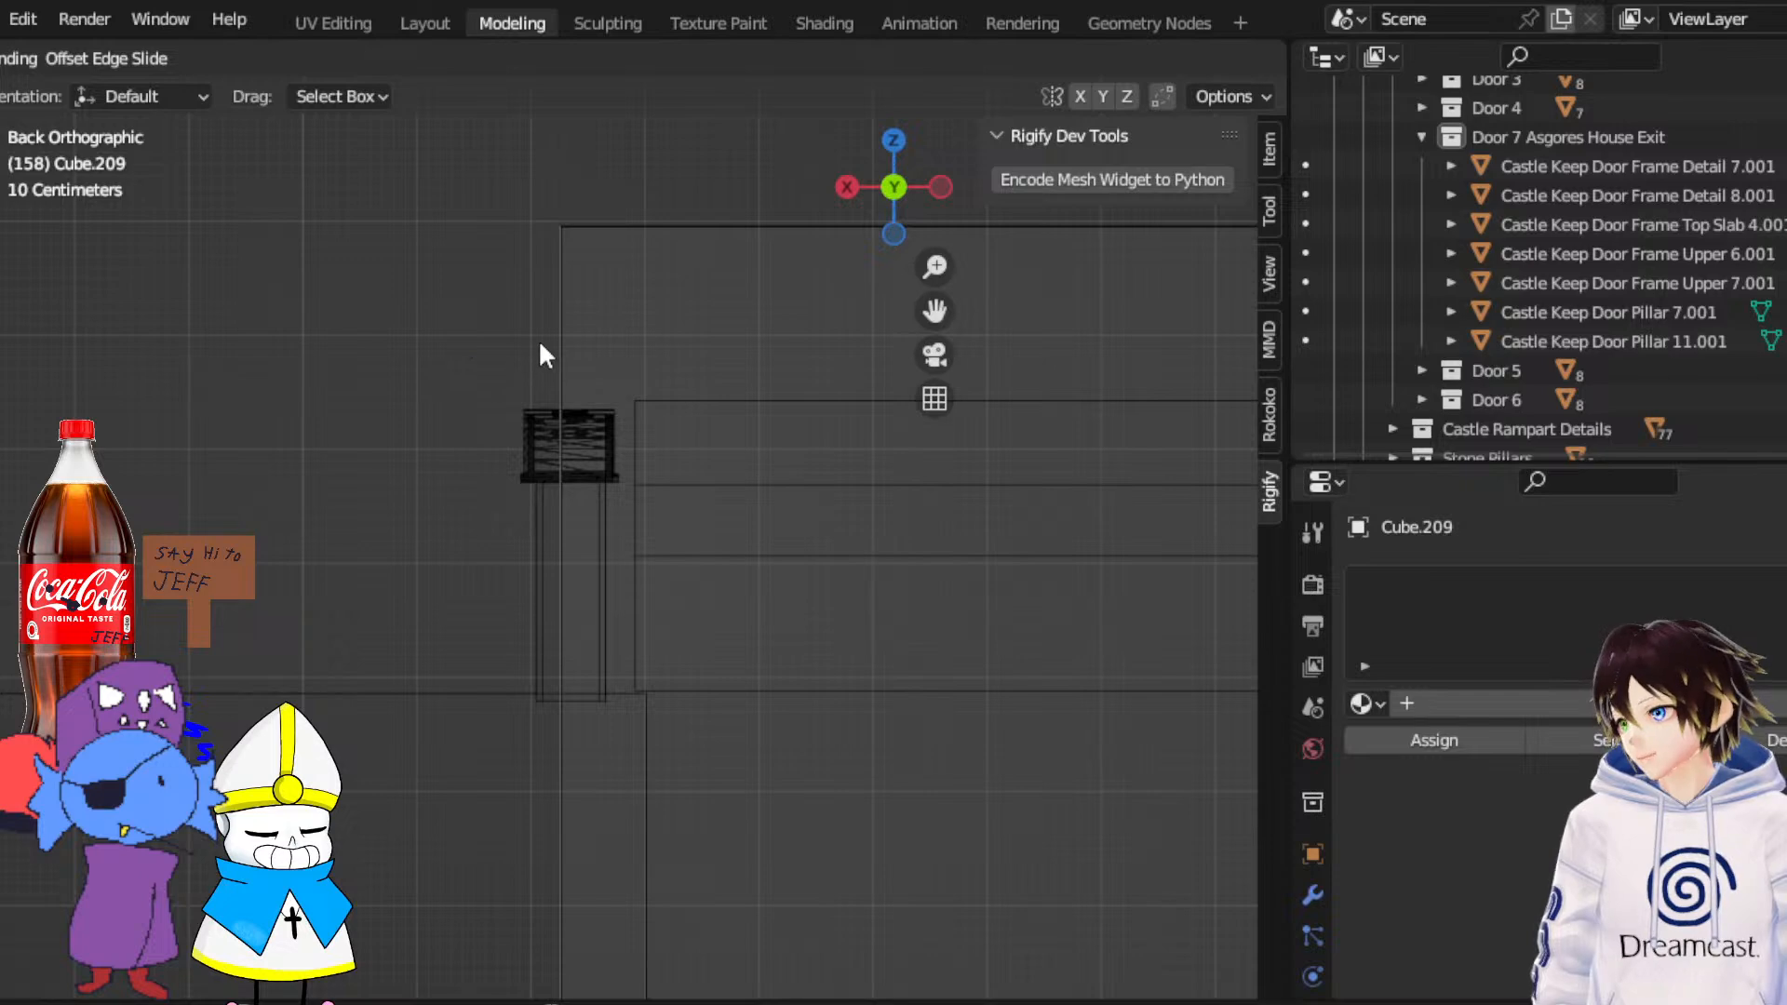
pyautogui.rightClick(497, 333)
pyautogui.moveTo(738, 192); pyautogui.dragTo(676, 300, button='middle')
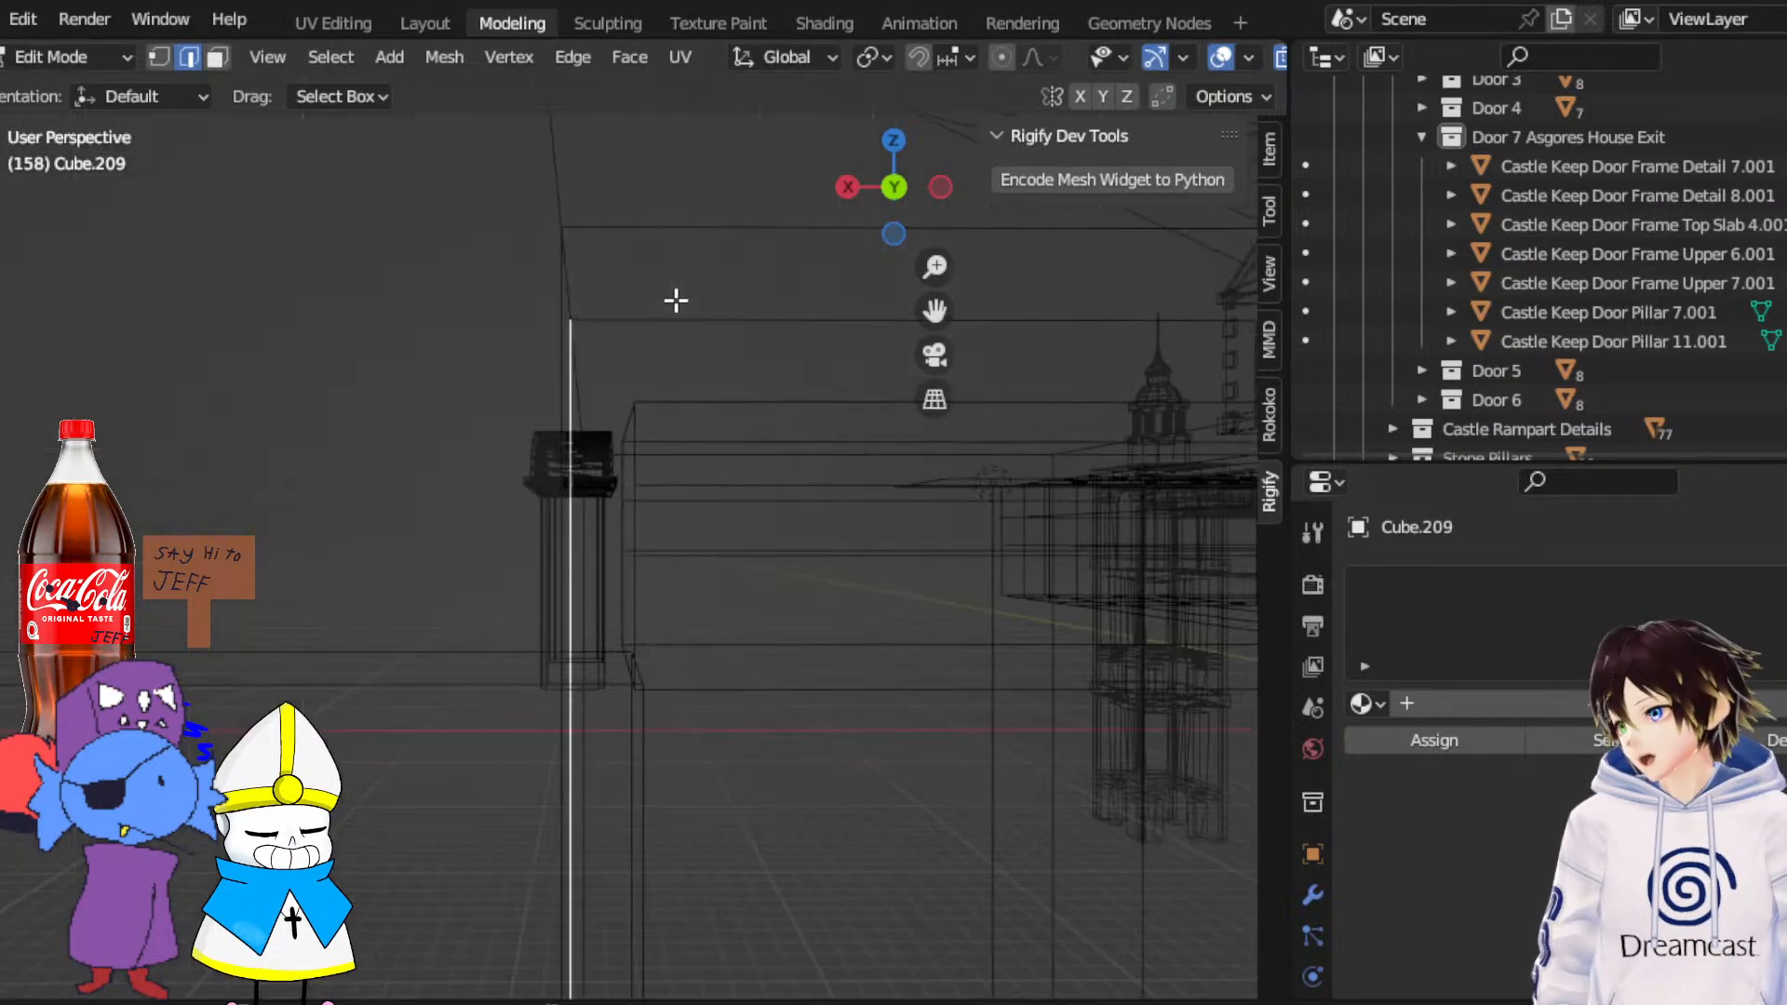
pyautogui.moveTo(622, 399); pyautogui.dragTo(562, 423, button='middle')
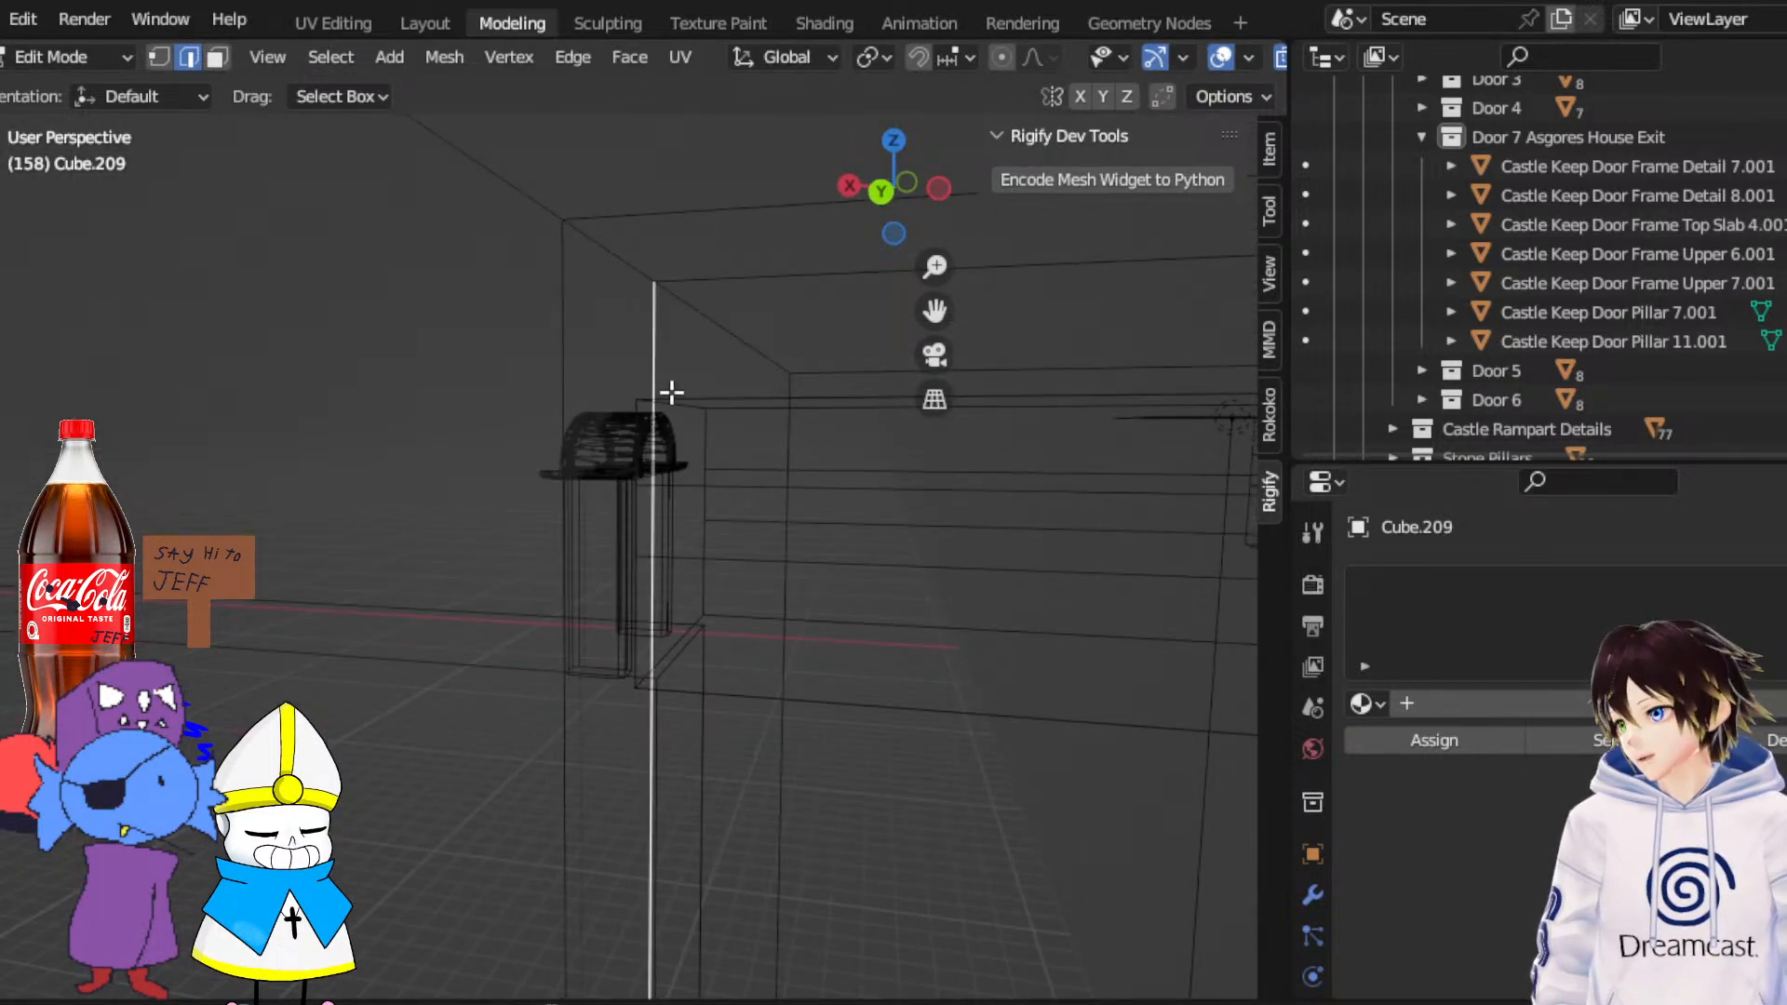
pyautogui.click(880, 194)
pyautogui.rightClick(745, 366)
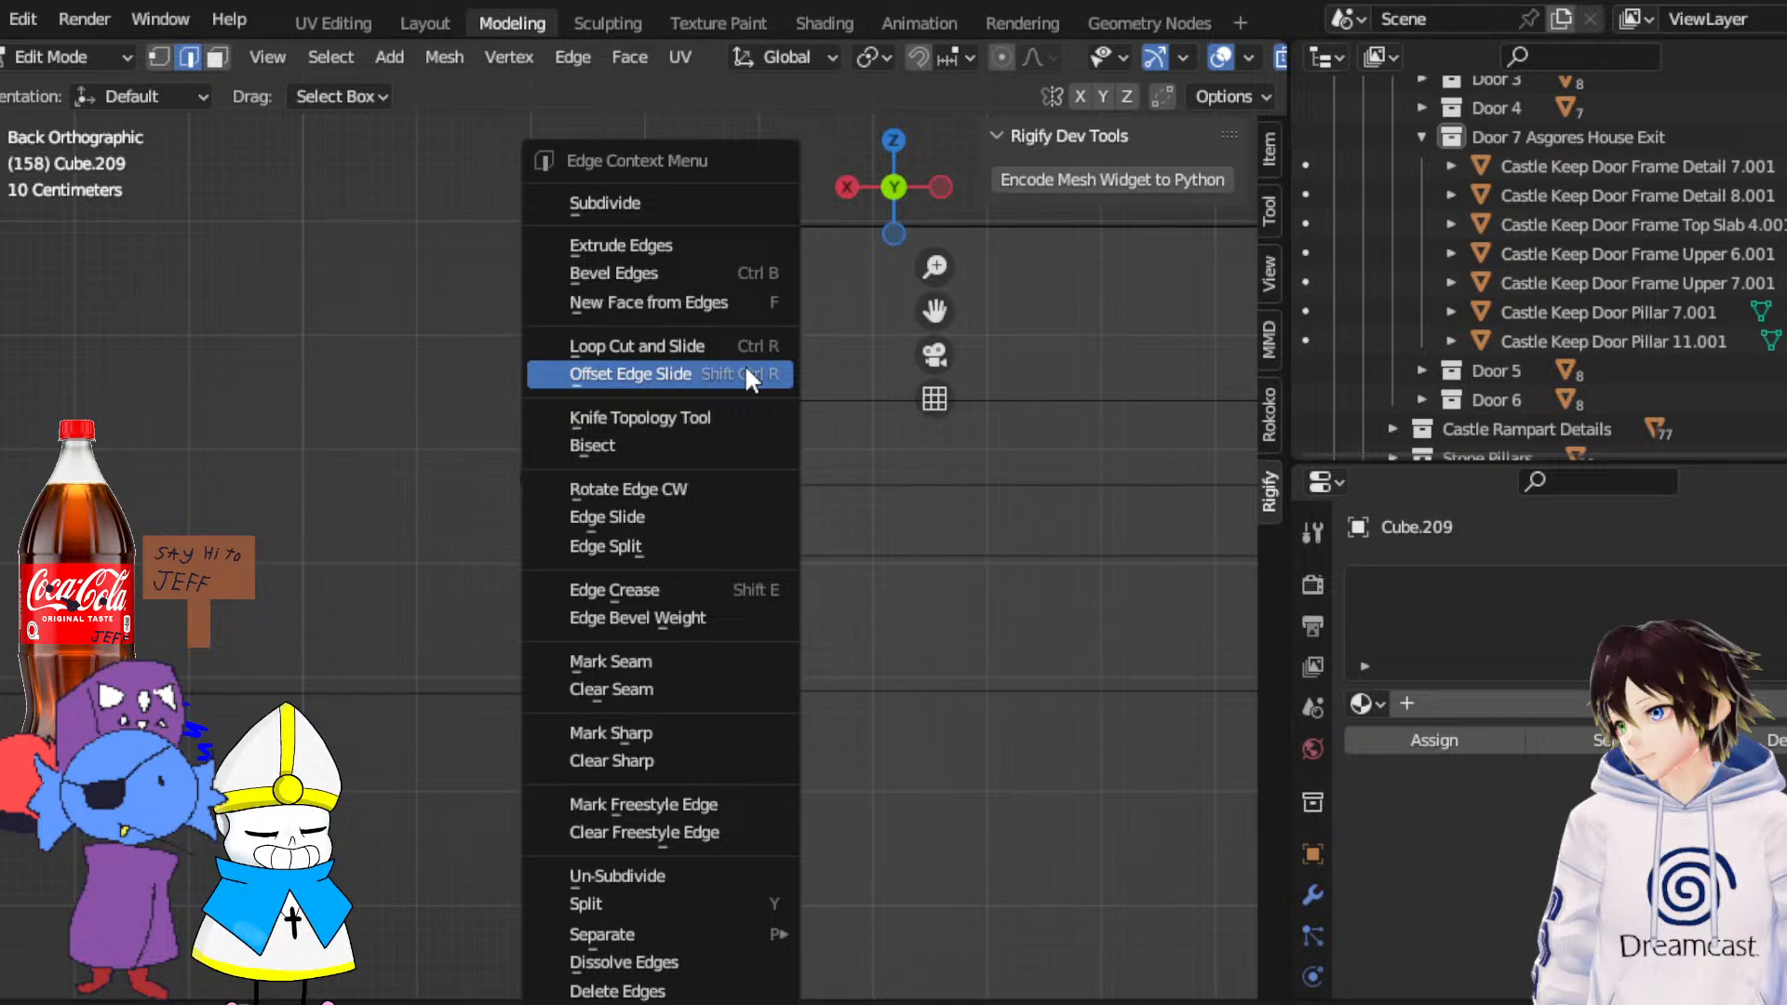
pyautogui.click(696, 347)
pyautogui.press('Escape')
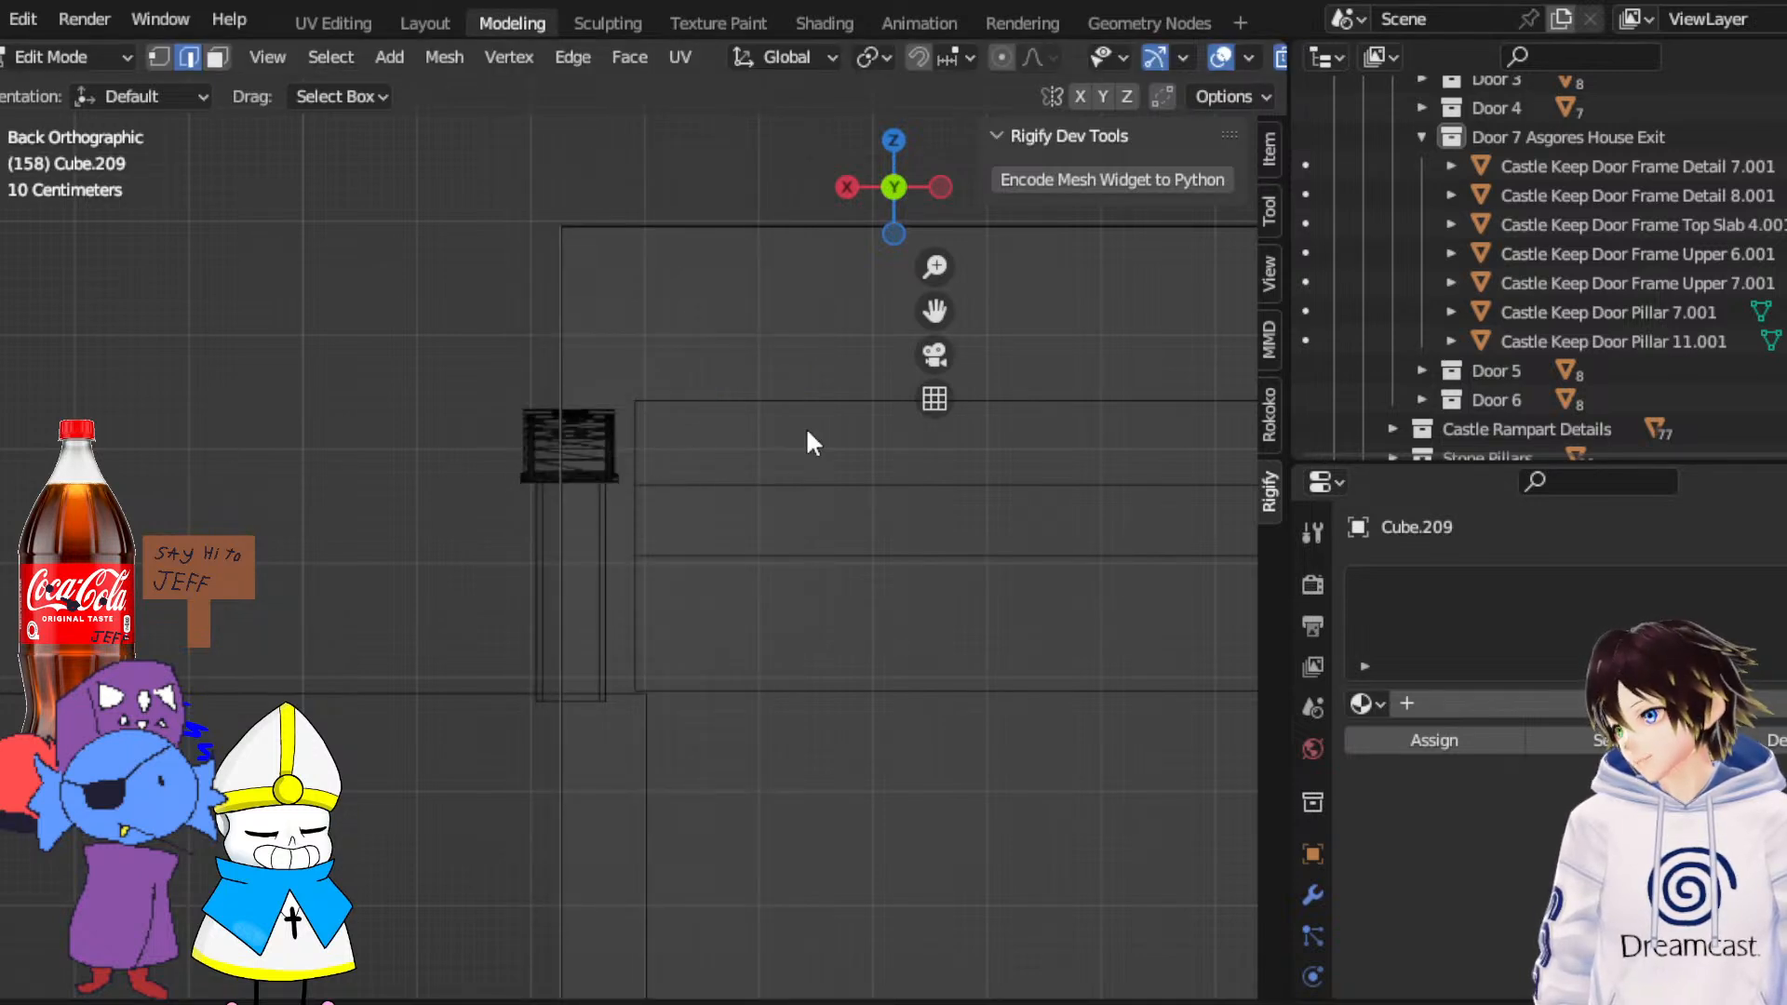
# Select the vertical wall face beneath the door frame in face select mode
pyautogui.scroll(-5, 614, 425)
pyautogui.moveTo(633, 422); pyautogui.dragTo(833, 526, button='middle')
pyautogui.click(218, 57)
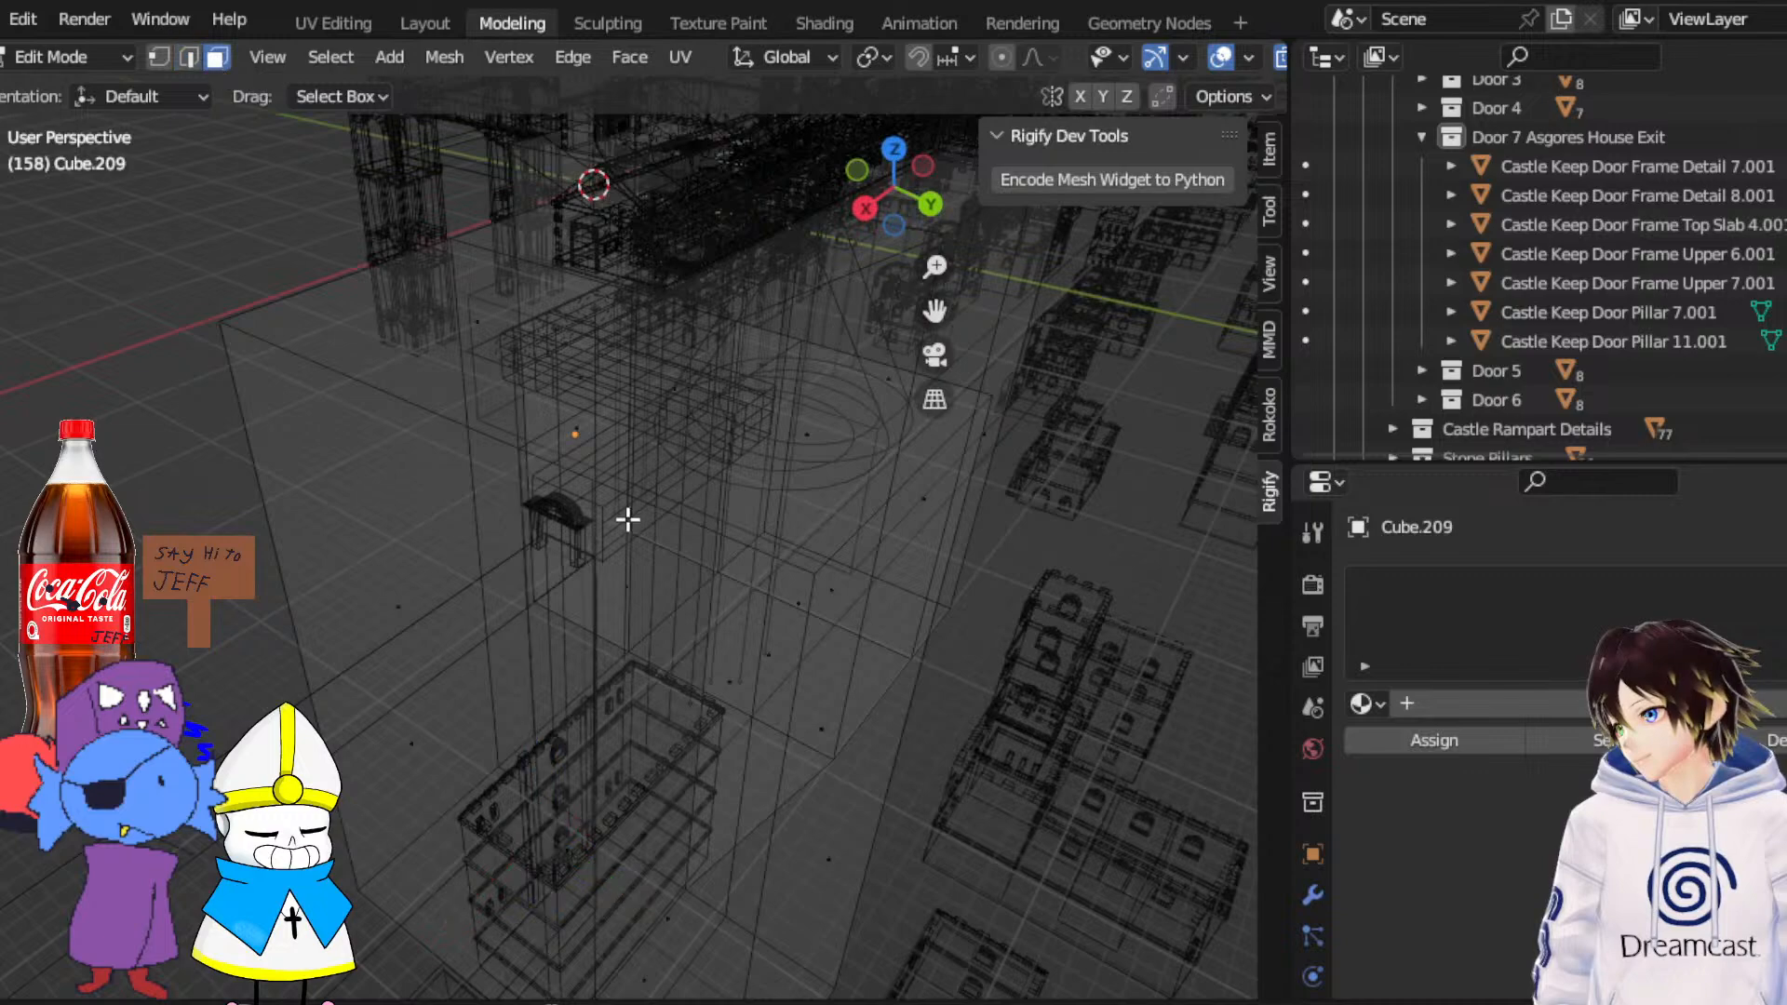
pyautogui.moveTo(627, 520); pyautogui.dragTo(752, 512, button='middle')
pyautogui.click(731, 688)
pyautogui.moveTo(787, 603); pyautogui.dragTo(557, 595, button='middle')
pyautogui.click(661, 679)
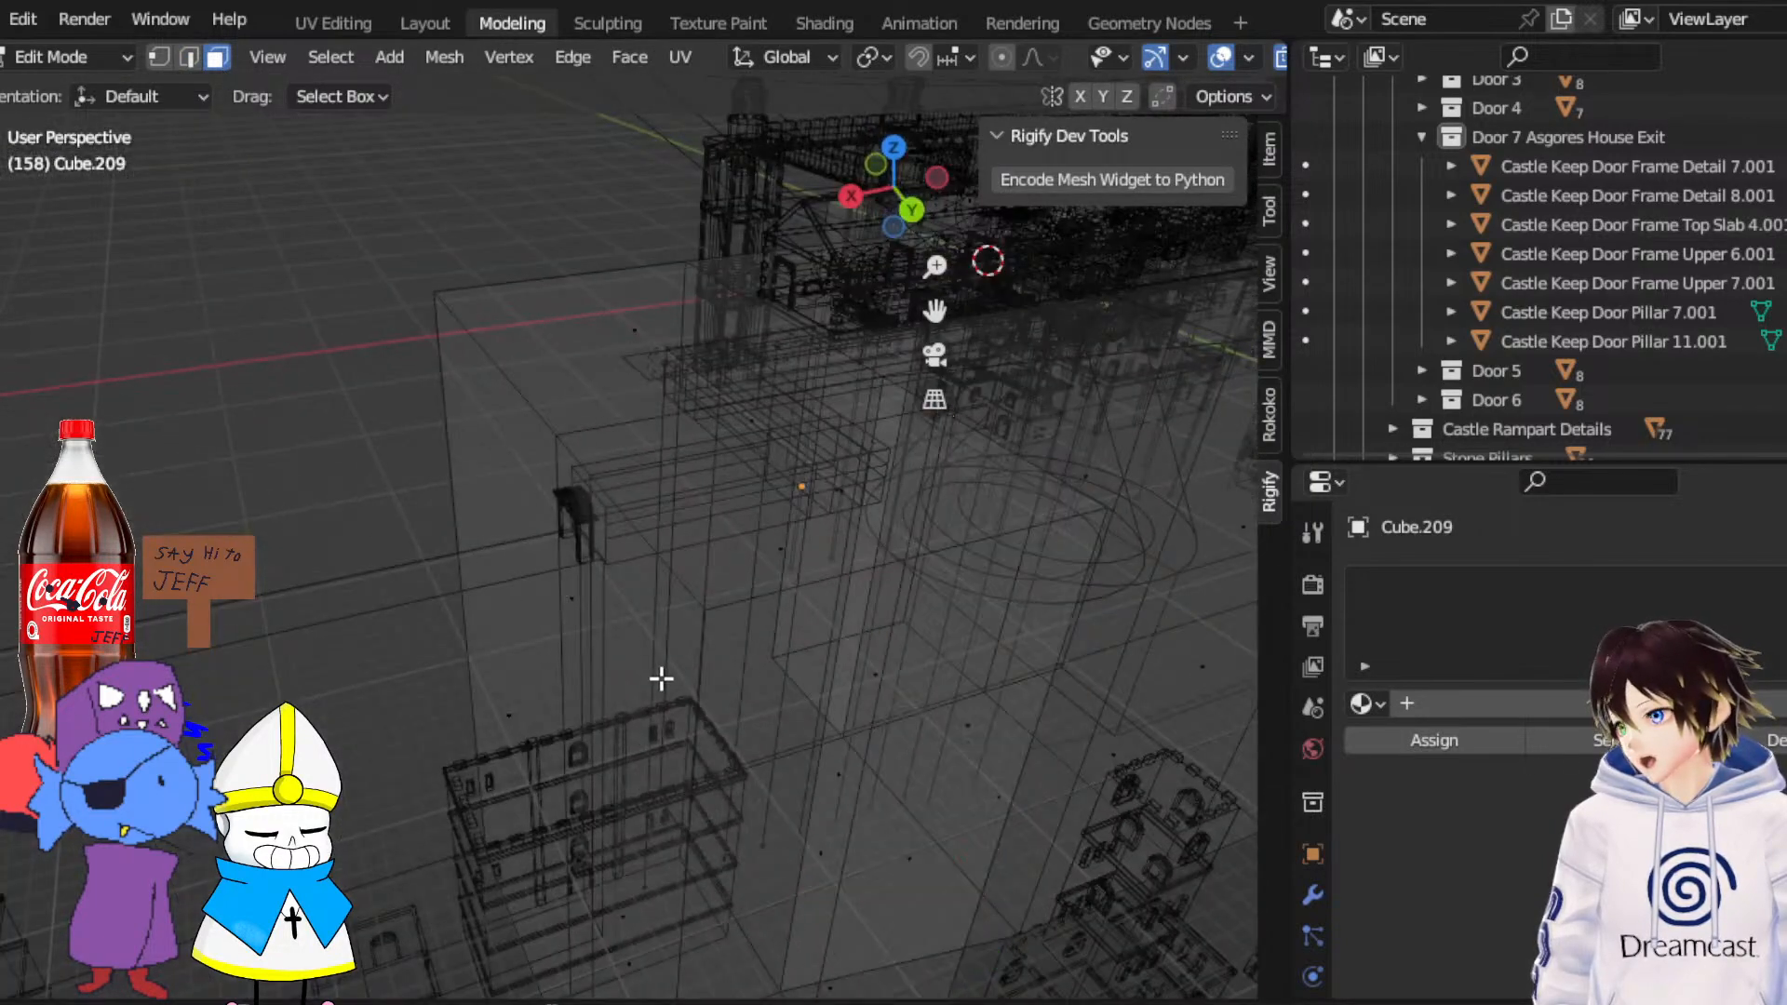
pyautogui.moveTo(661, 679); pyautogui.dragTo(567, 766, button='middle')
pyautogui.click(599, 857)
pyautogui.moveTo(598, 857); pyautogui.dragTo(622, 795, button='middle')
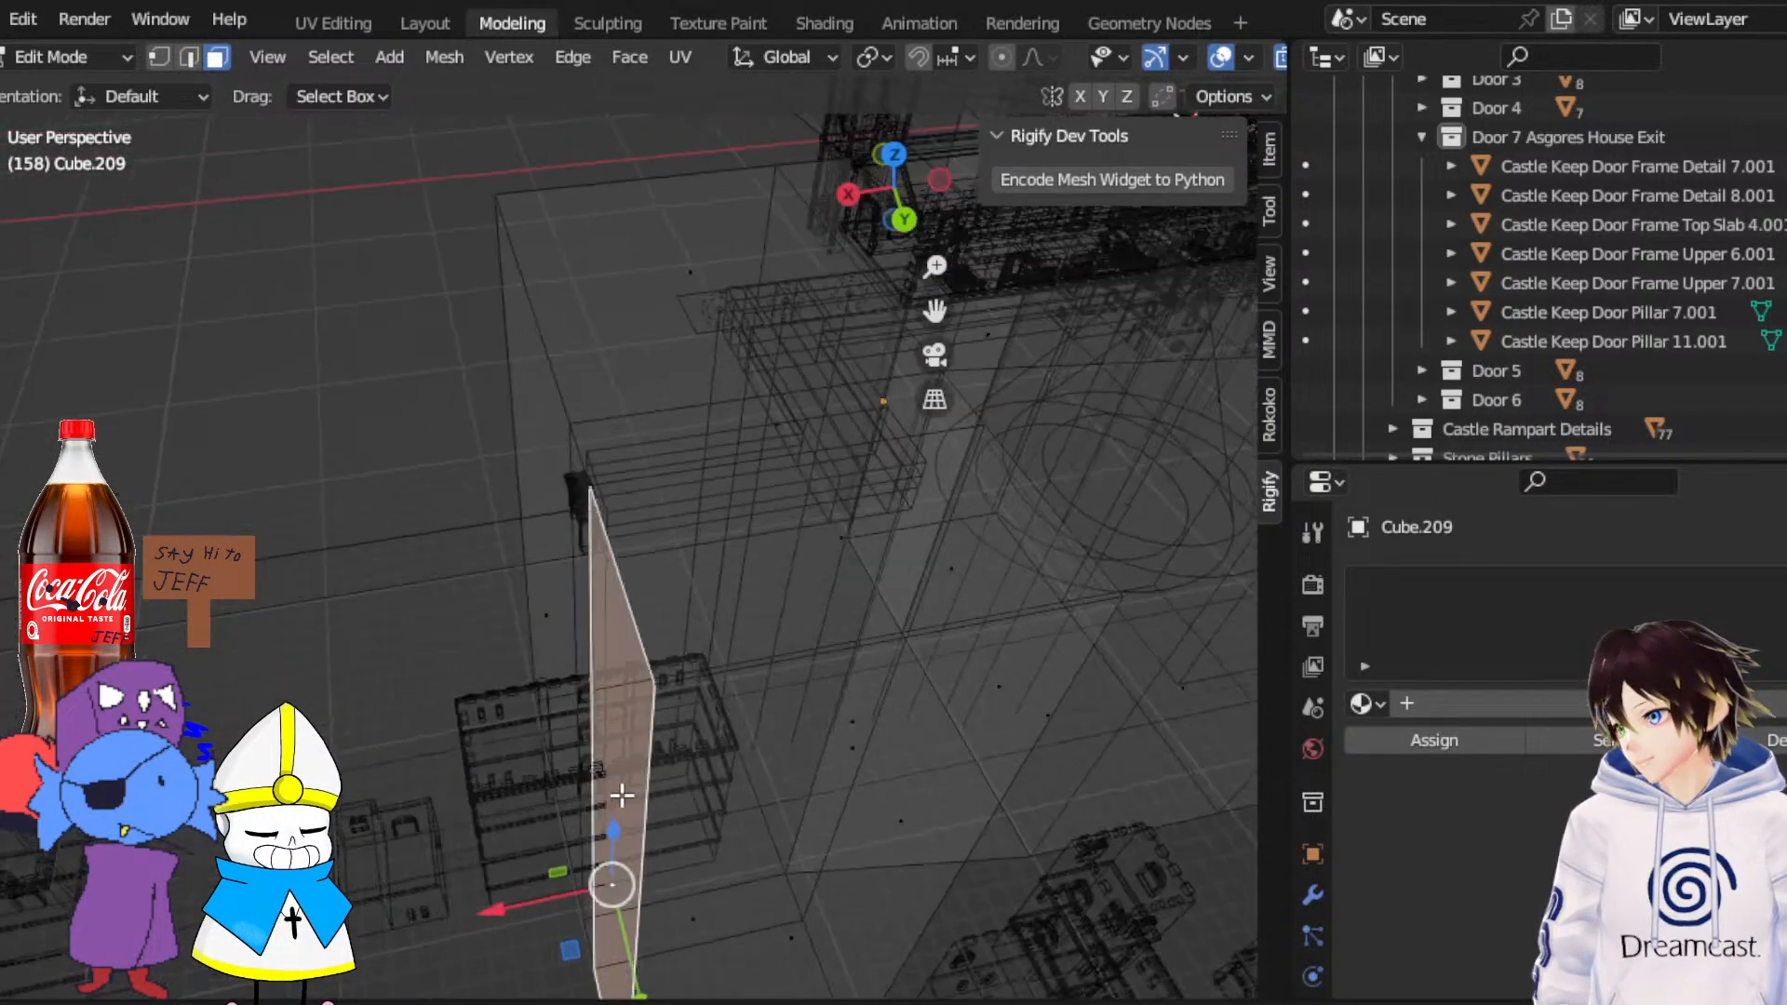
# In edge select mode, add a horizontal loop cut around the wall block through its vertical edges near the door frame
pyautogui.click(193, 58)
pyautogui.moveTo(352, 507); pyautogui.dragTo(528, 522, button='middle')
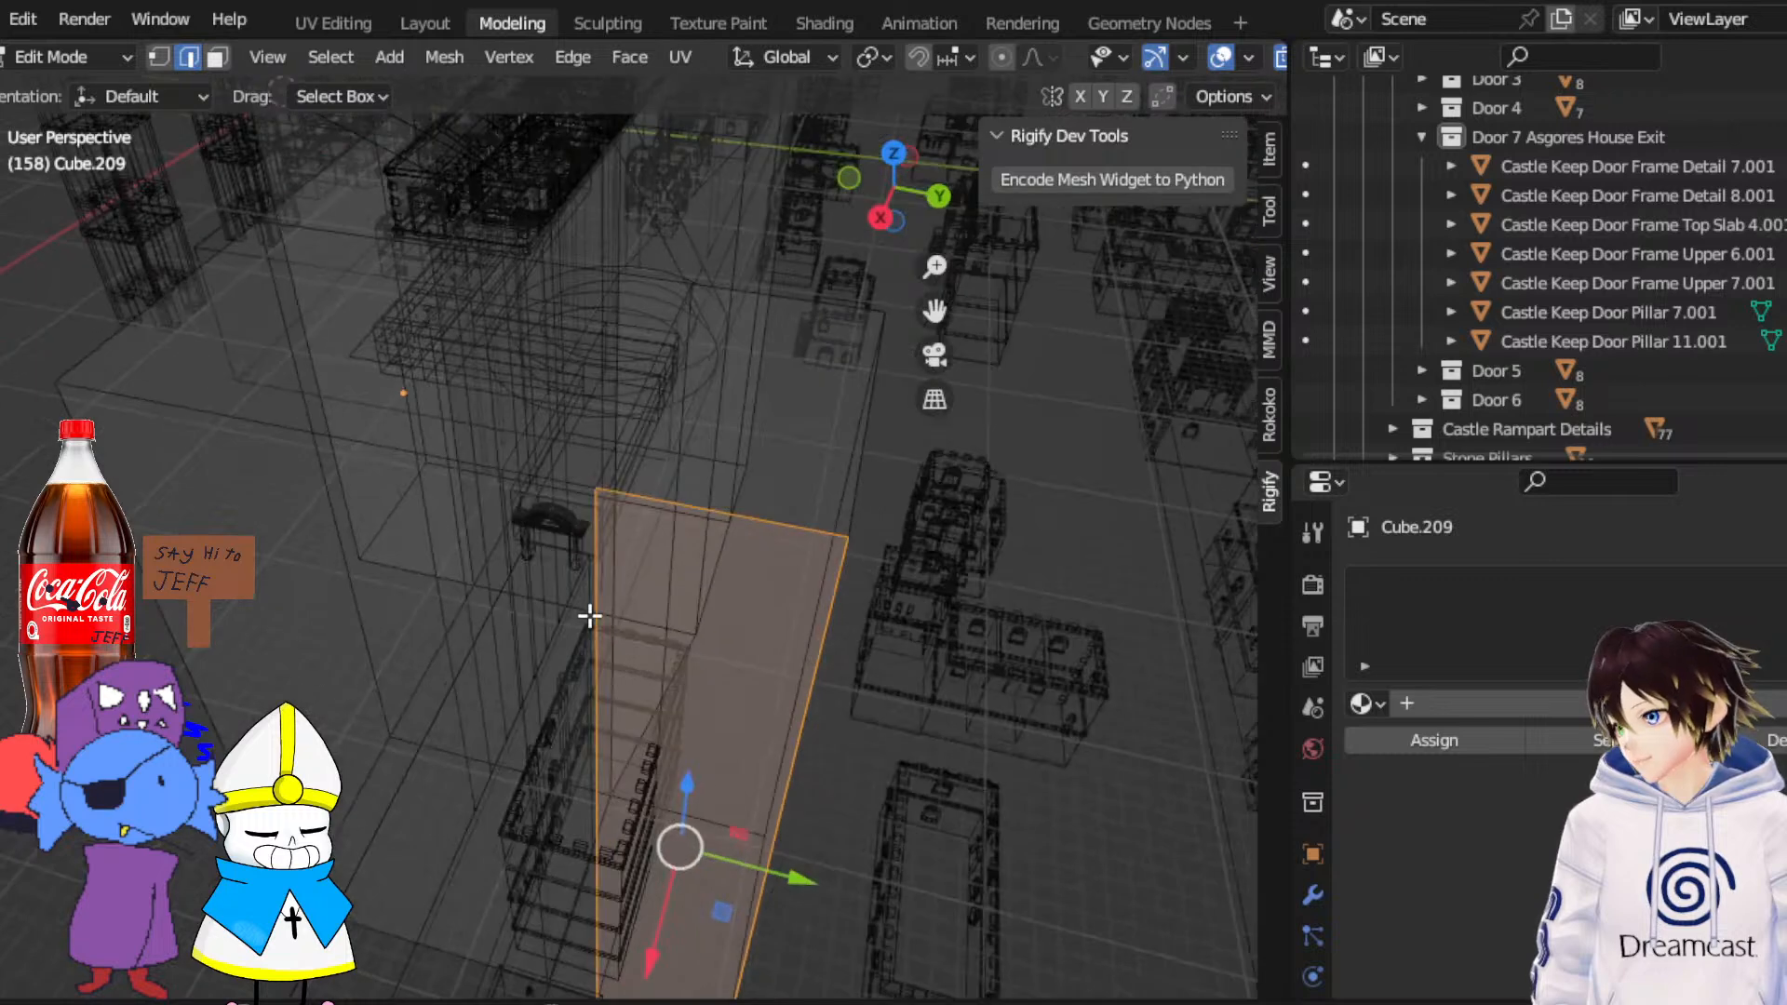
pyautogui.click(589, 615)
pyautogui.rightClick(786, 768)
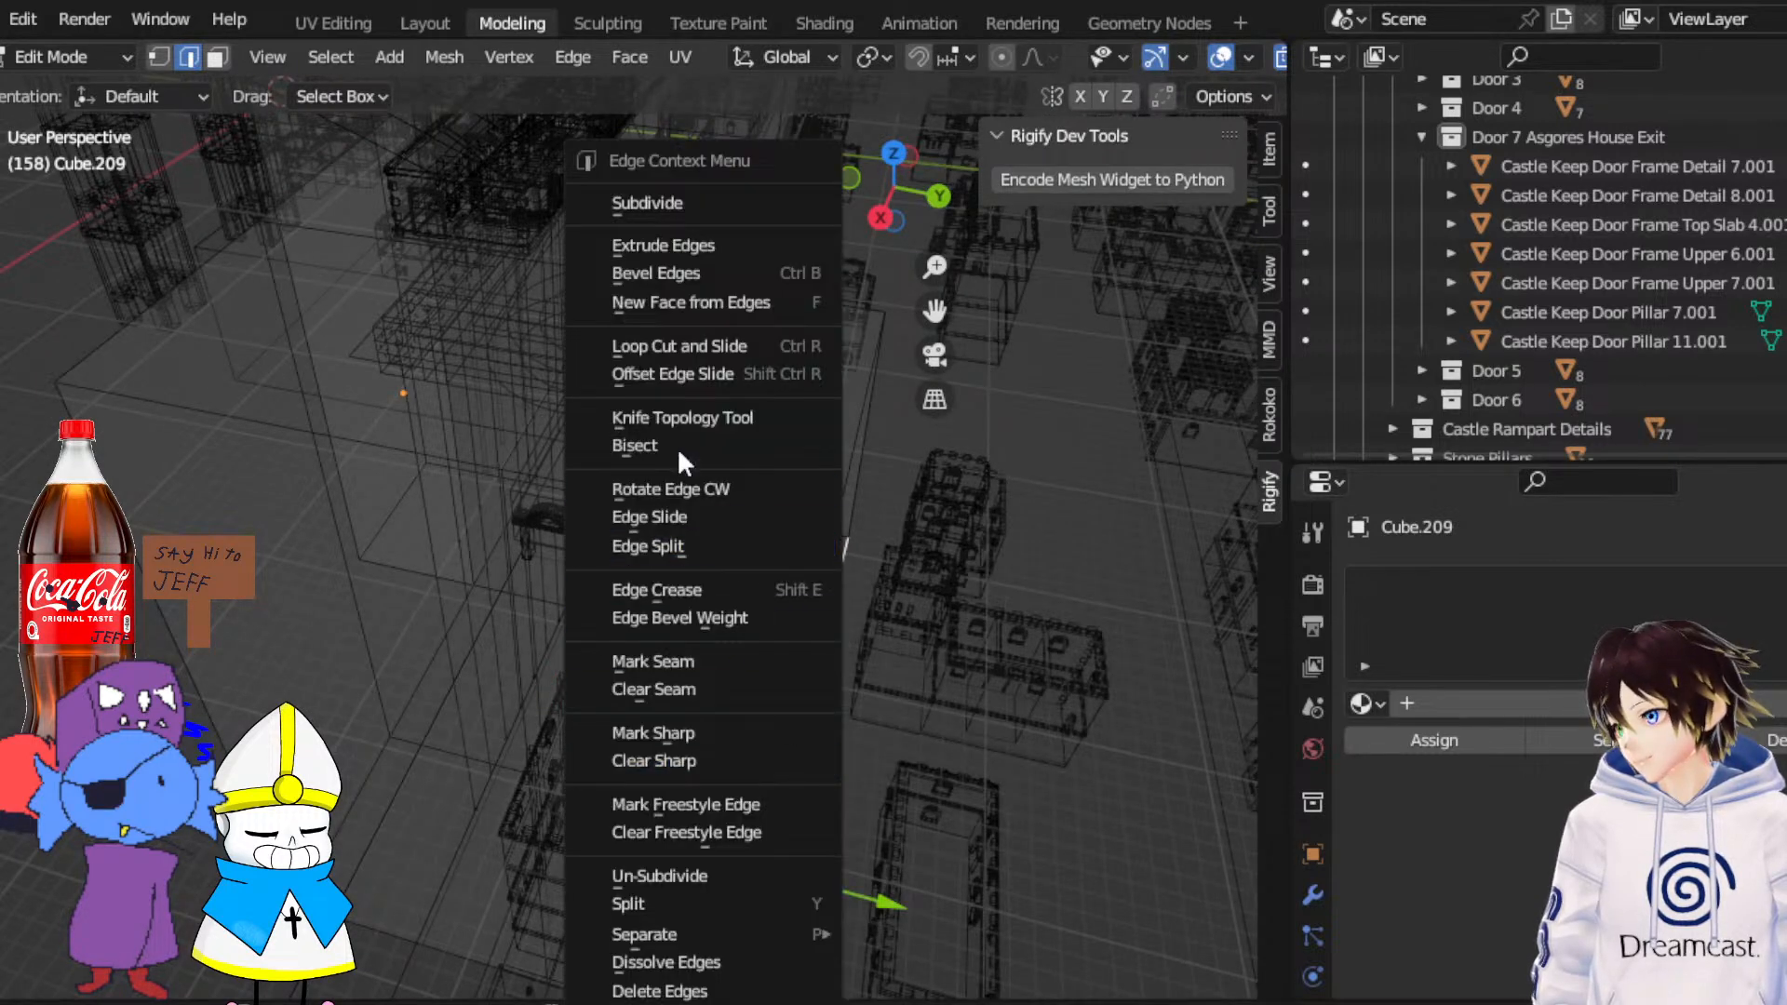
pyautogui.click(666, 346)
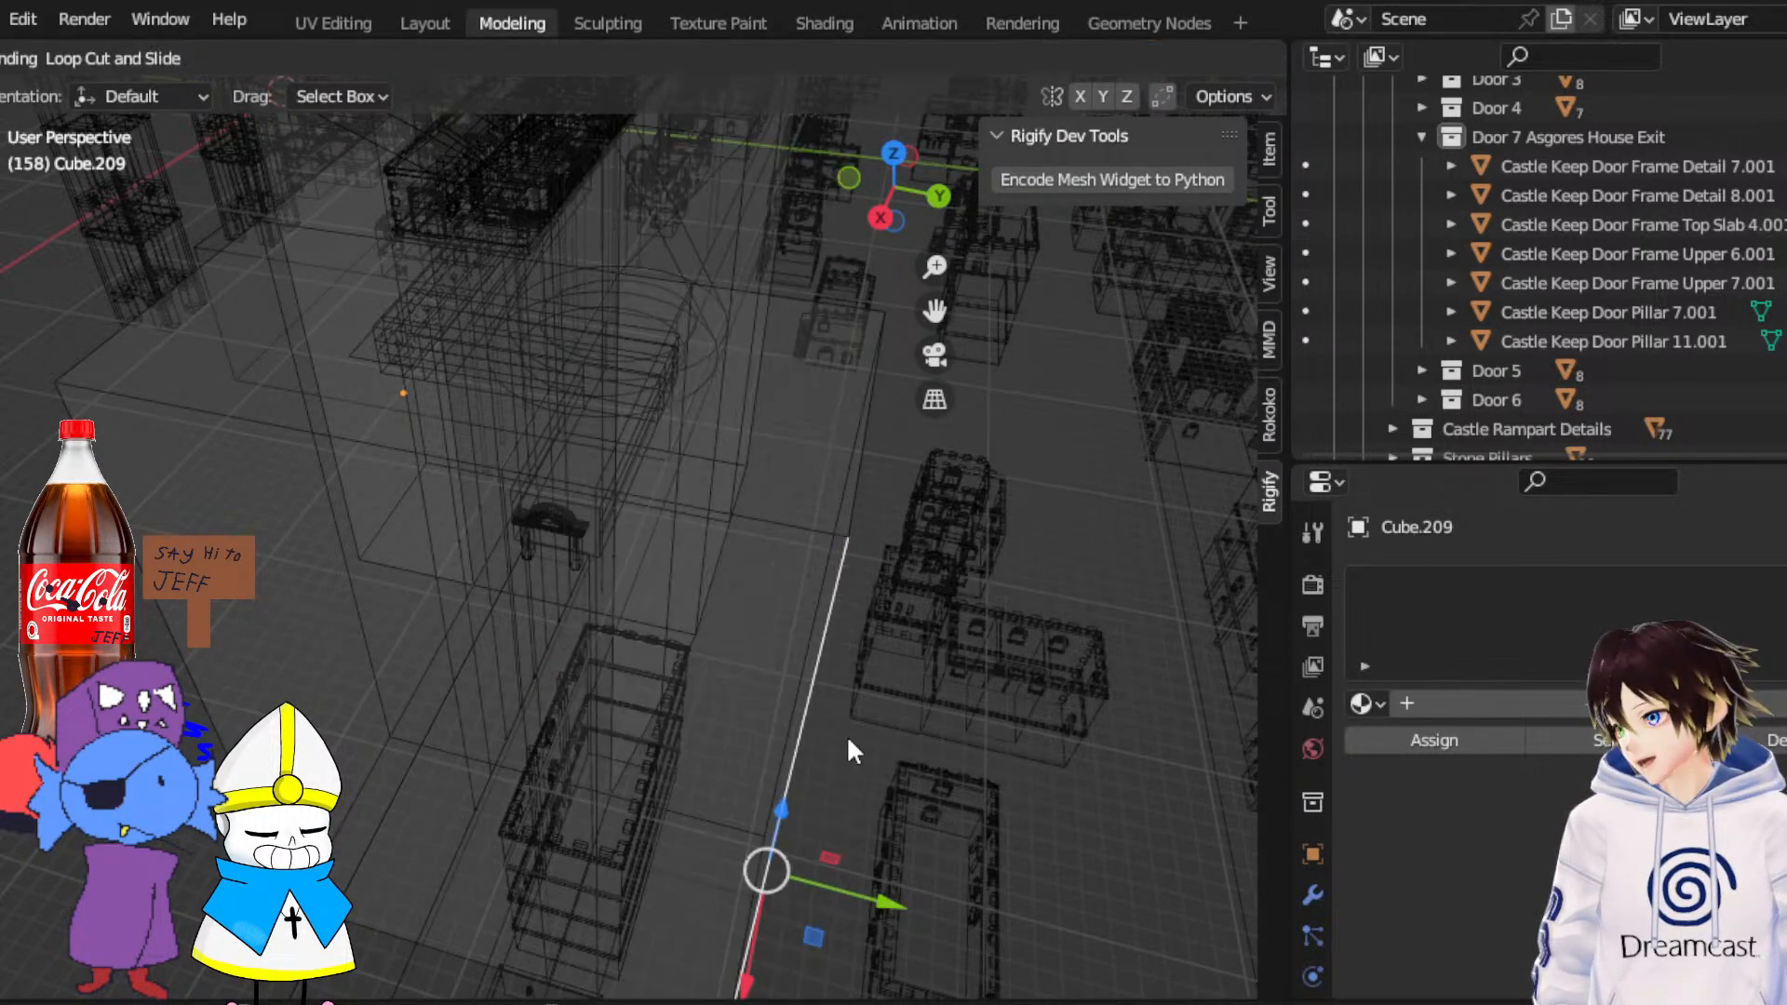
pyautogui.click(791, 728)
# In back view, raise the horizontal edge loop along Z to the base of the door frame's pillars
pyautogui.click(939, 196)
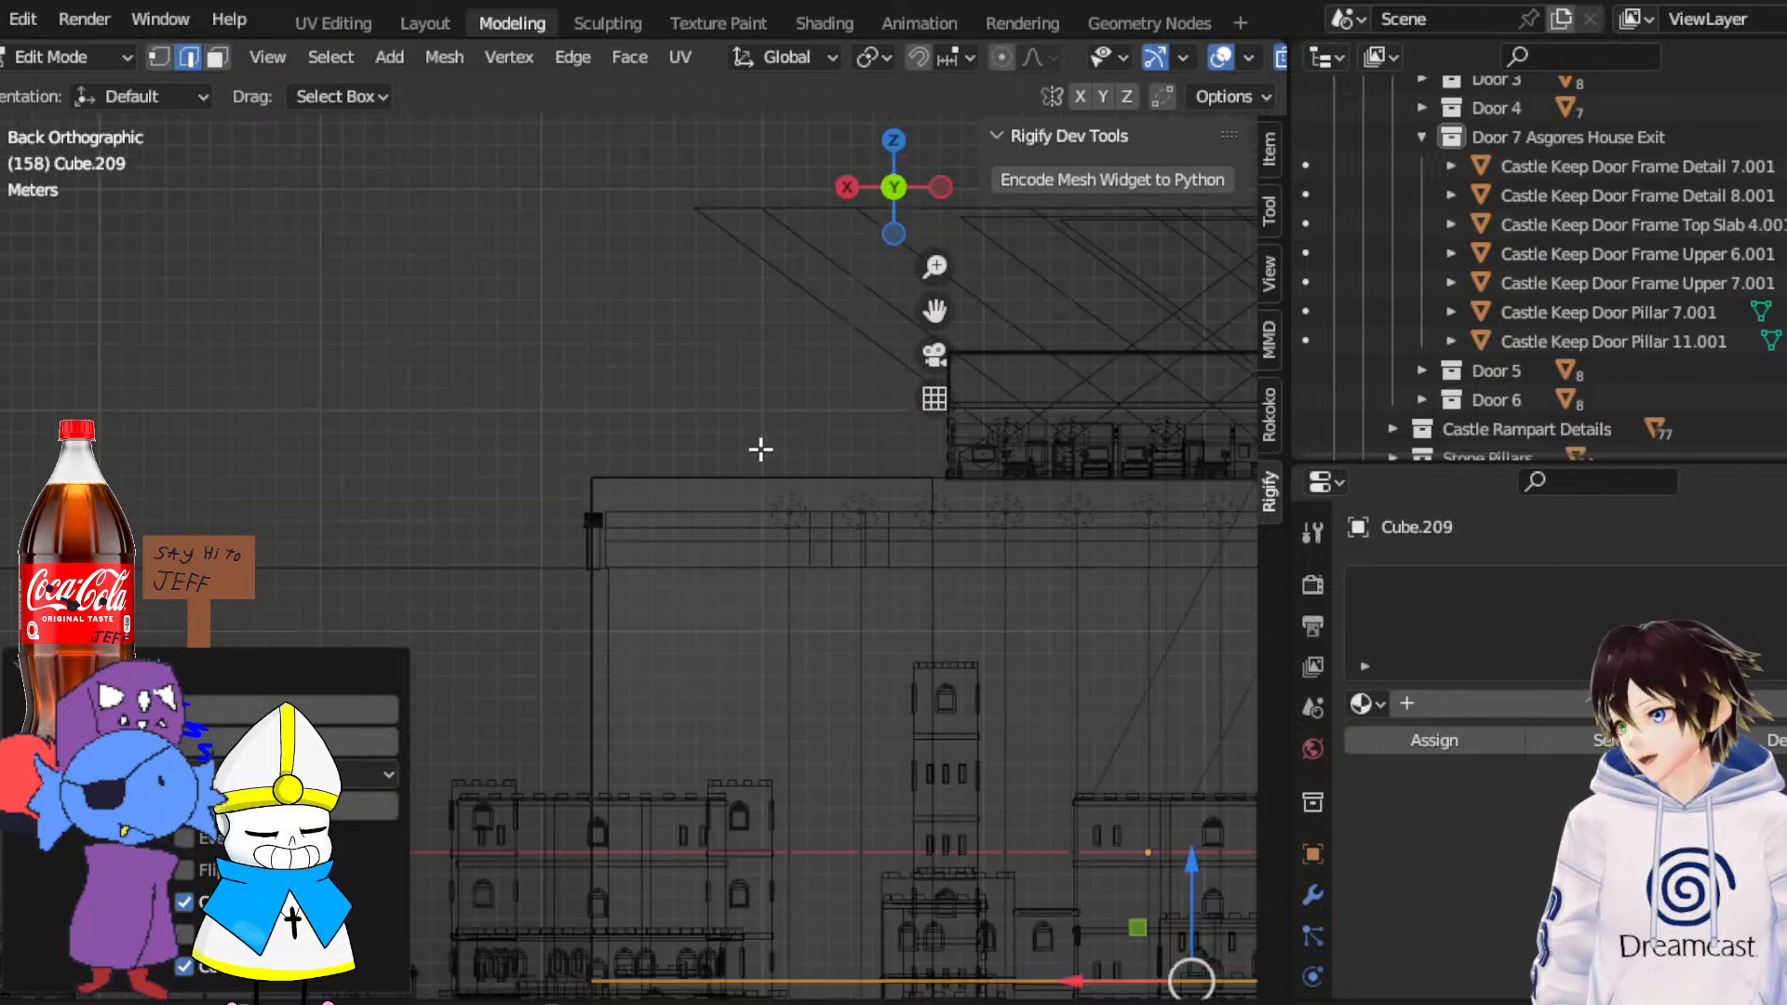
pyautogui.scroll(-2, 779, 510)
pyautogui.moveTo(1013, 770); pyautogui.dragTo(990, 487)
pyautogui.scroll(4, 1004, 535)
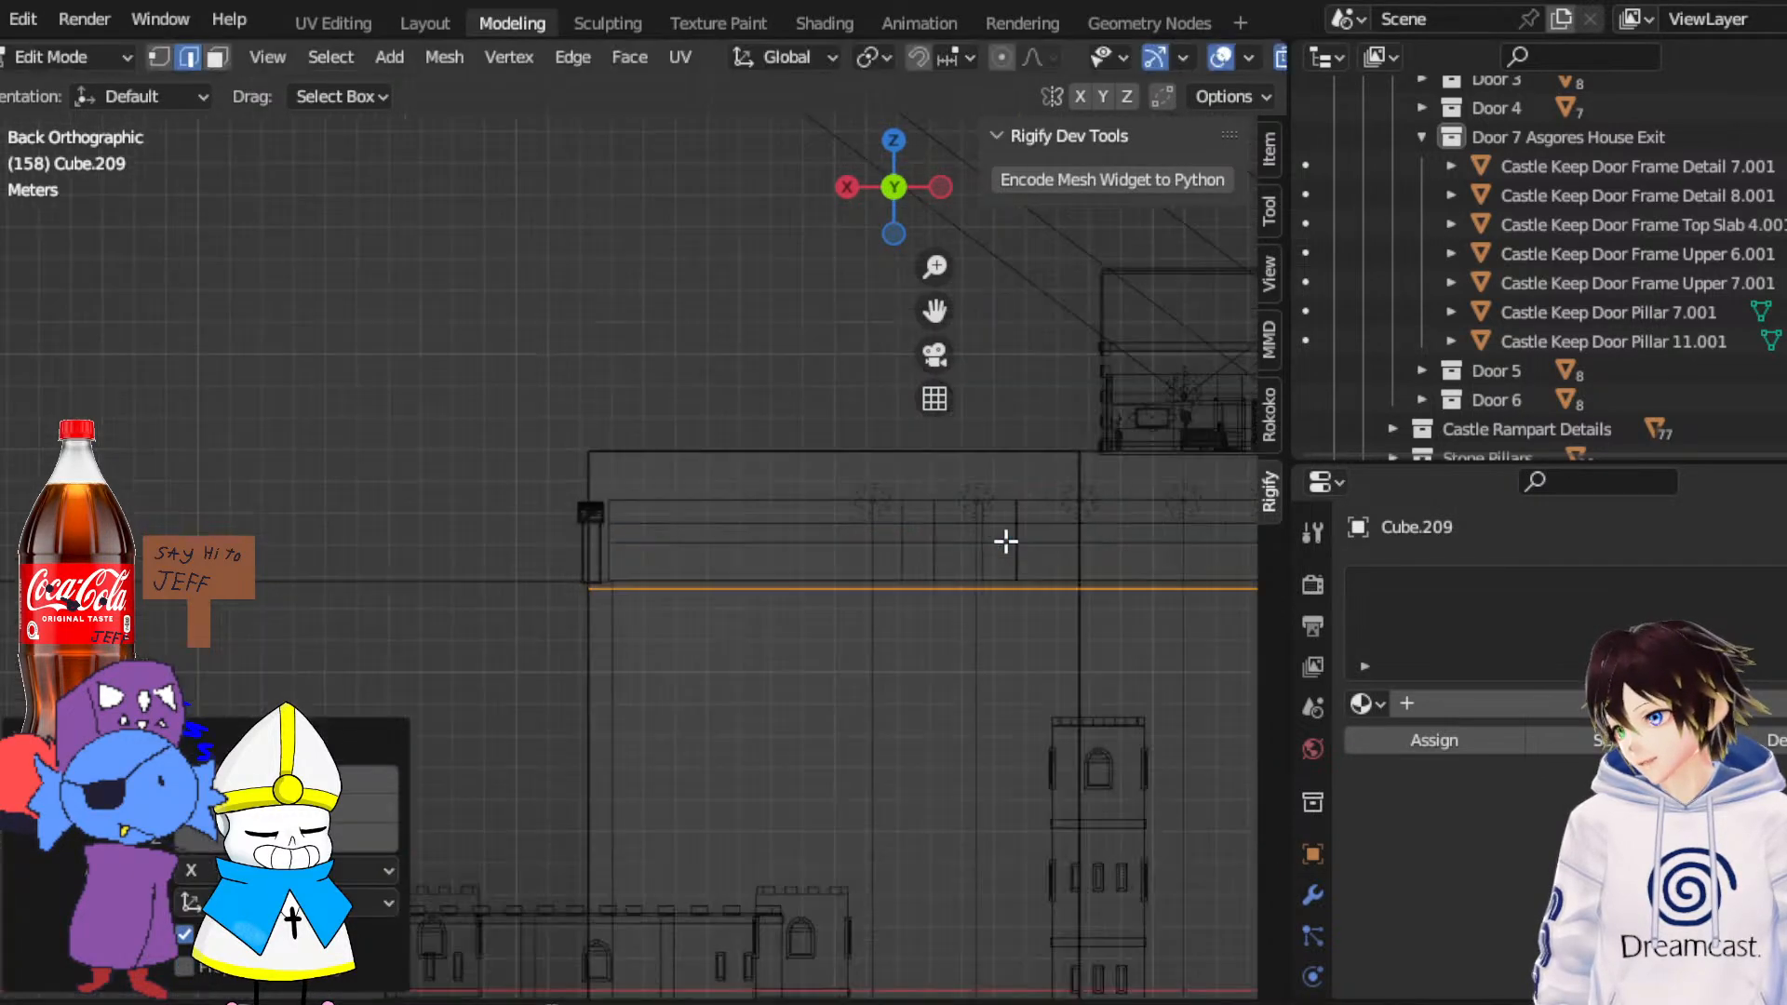
pyautogui.scroll(1, 1005, 541)
pyautogui.moveTo(934, 311); pyautogui.dragTo(616, 300)
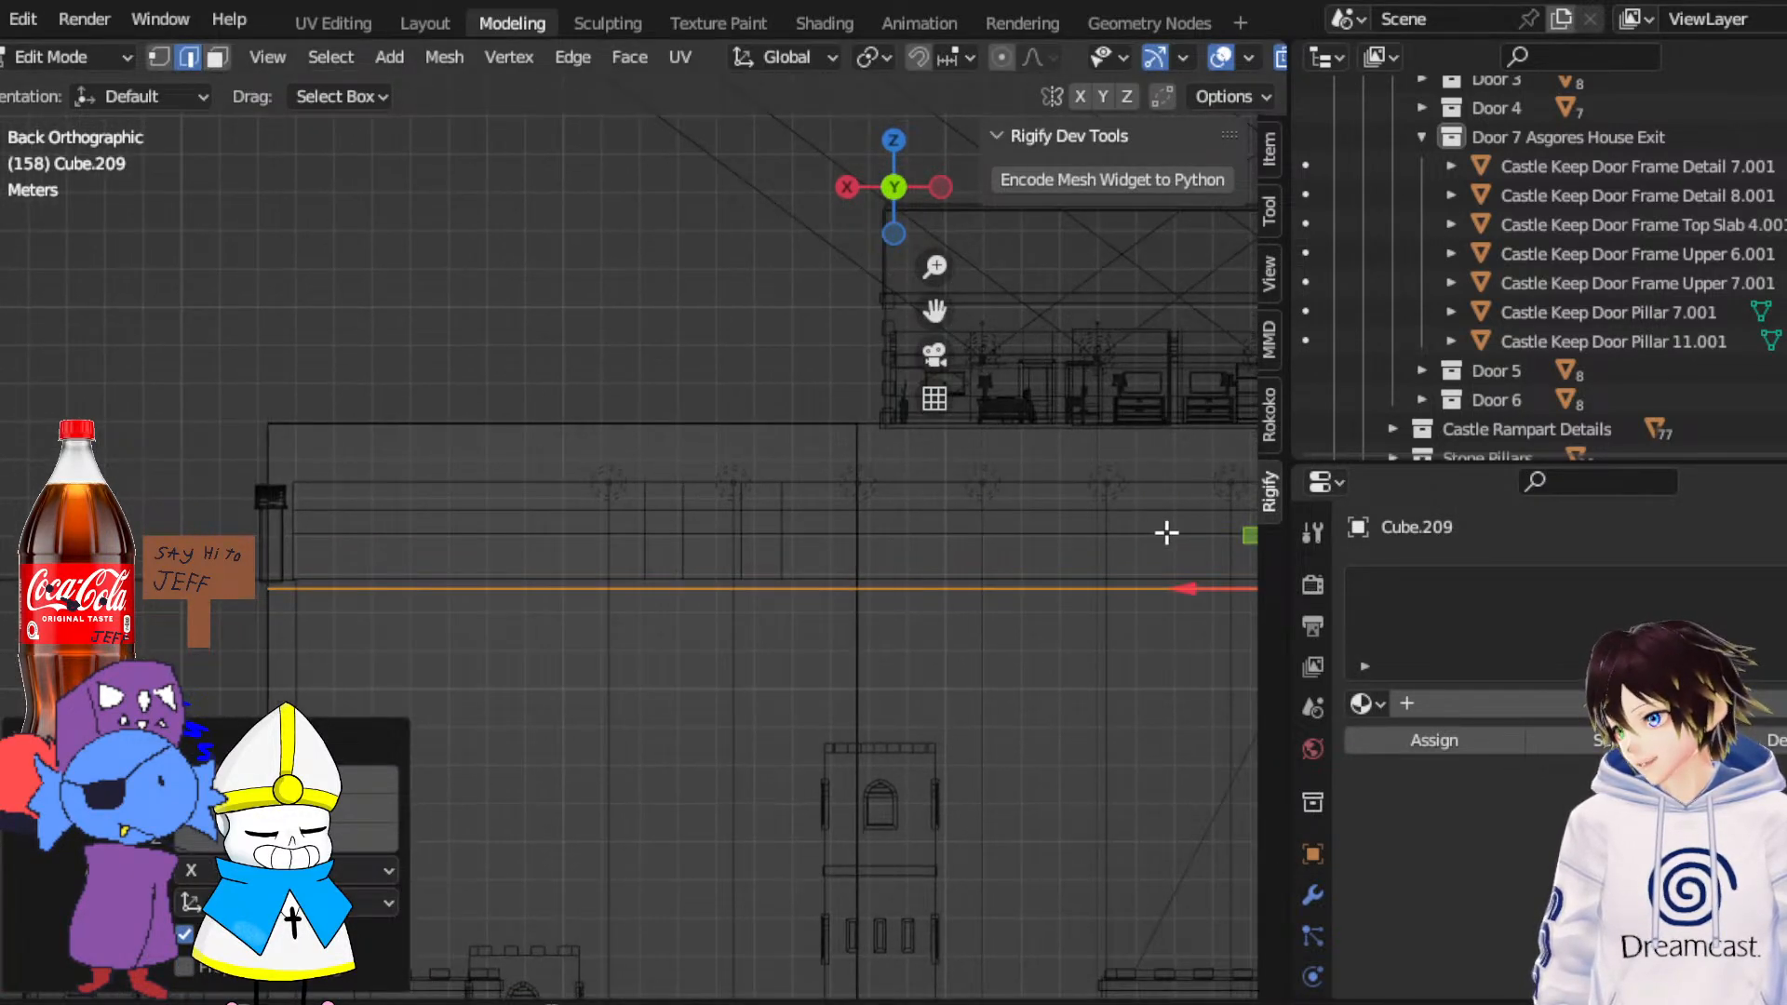
pyautogui.scroll(-1, 1167, 533)
pyautogui.moveTo(1198, 494); pyautogui.dragTo(1210, 484)
pyautogui.scroll(3, 834, 543)
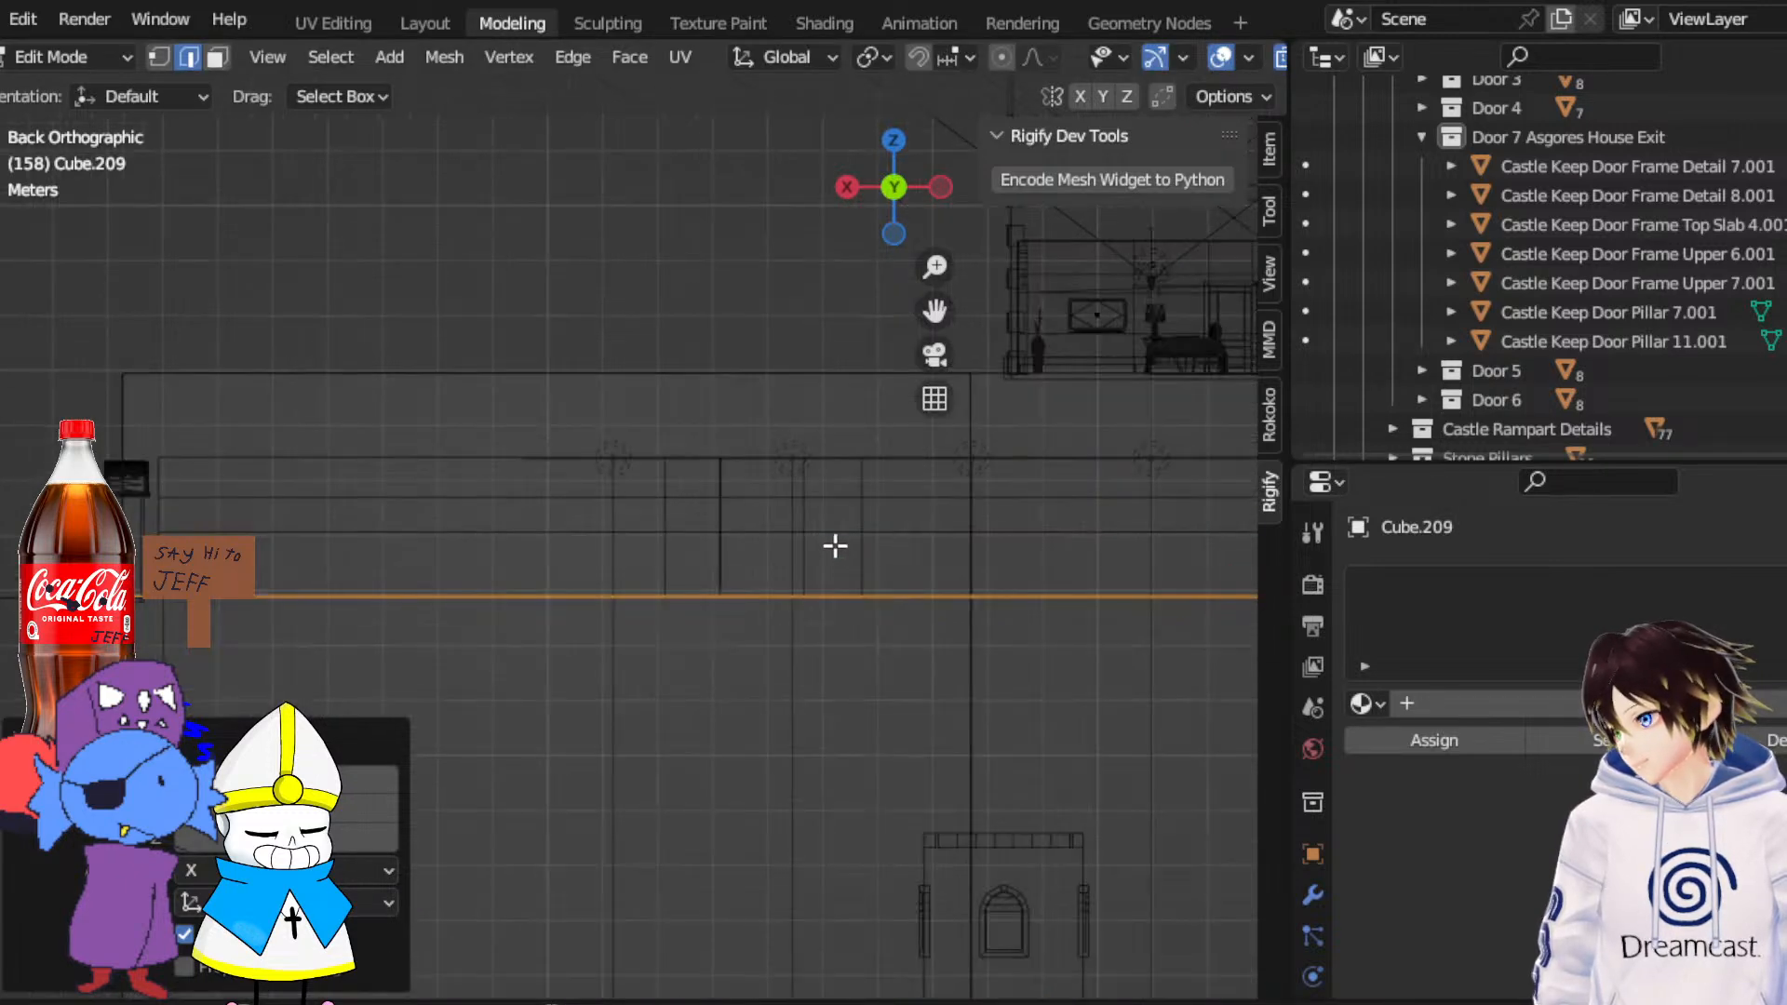
pyautogui.scroll(-1, 630, 500)
pyautogui.scroll(-1, 1042, 466)
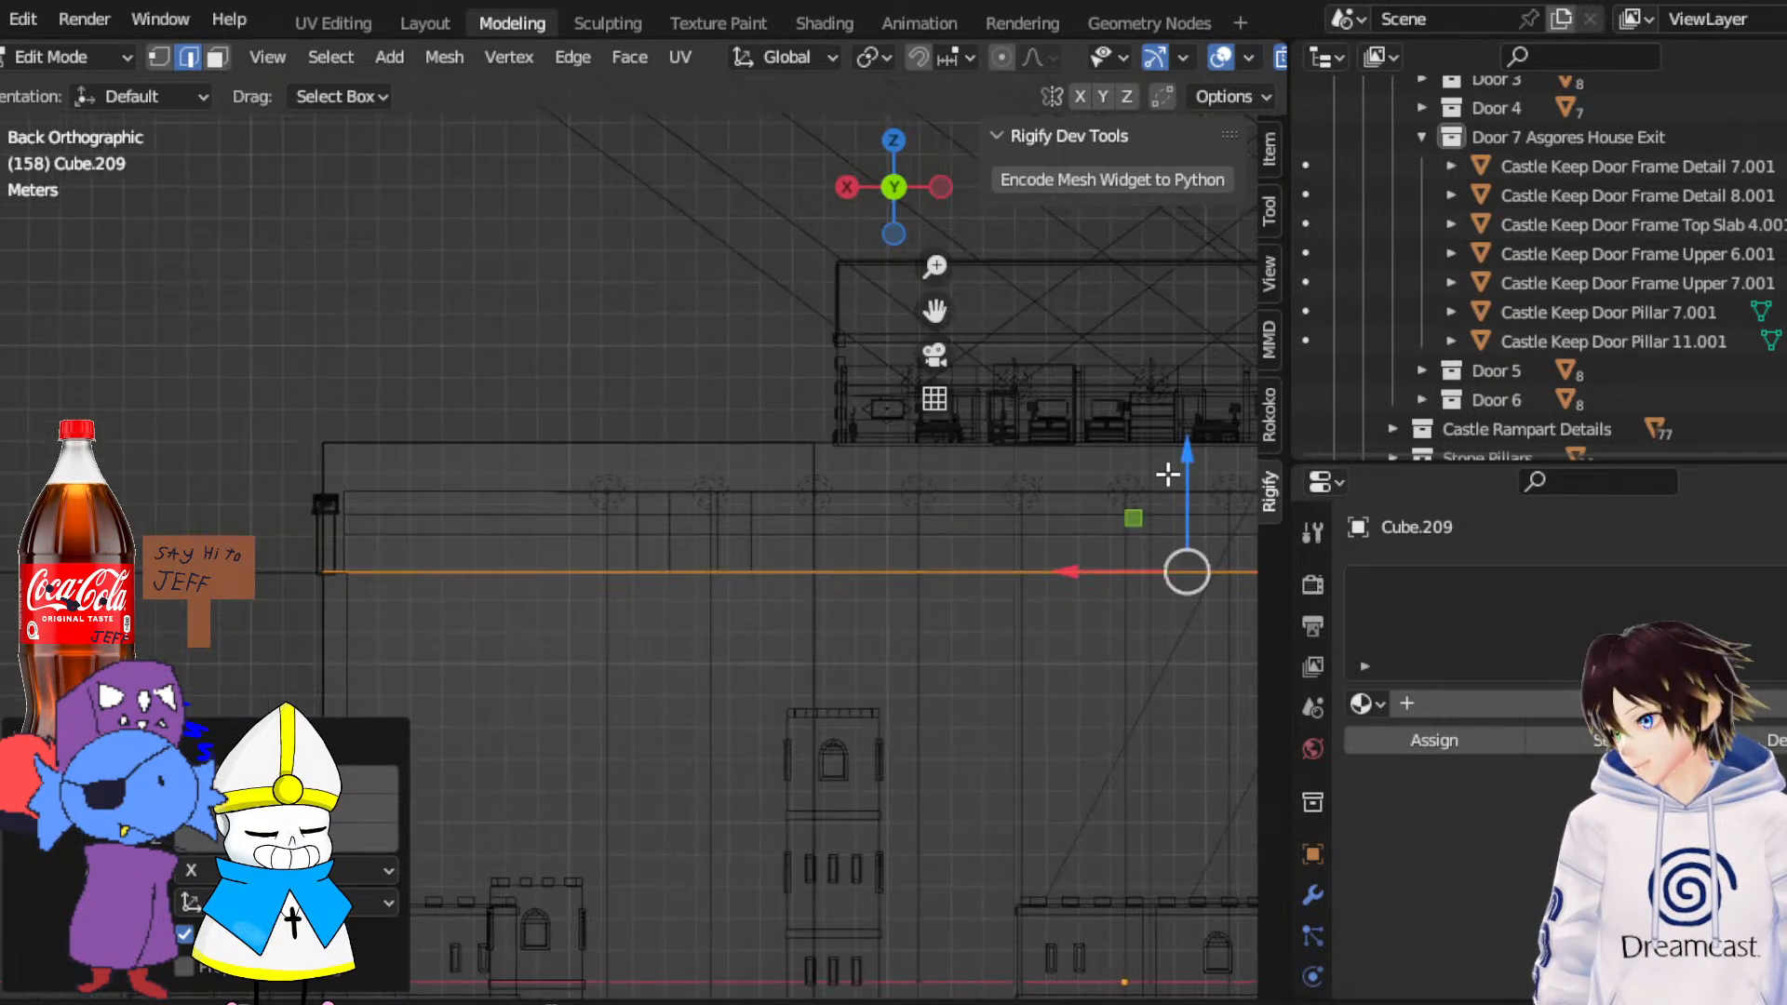
# Add a second horizontal loop cut to the upper part of the wall block and slide it just above the door frame
pyautogui.moveTo(262, 473); pyautogui.dragTo(426, 479)
pyautogui.rightClick(428, 479)
pyautogui.click(307, 344)
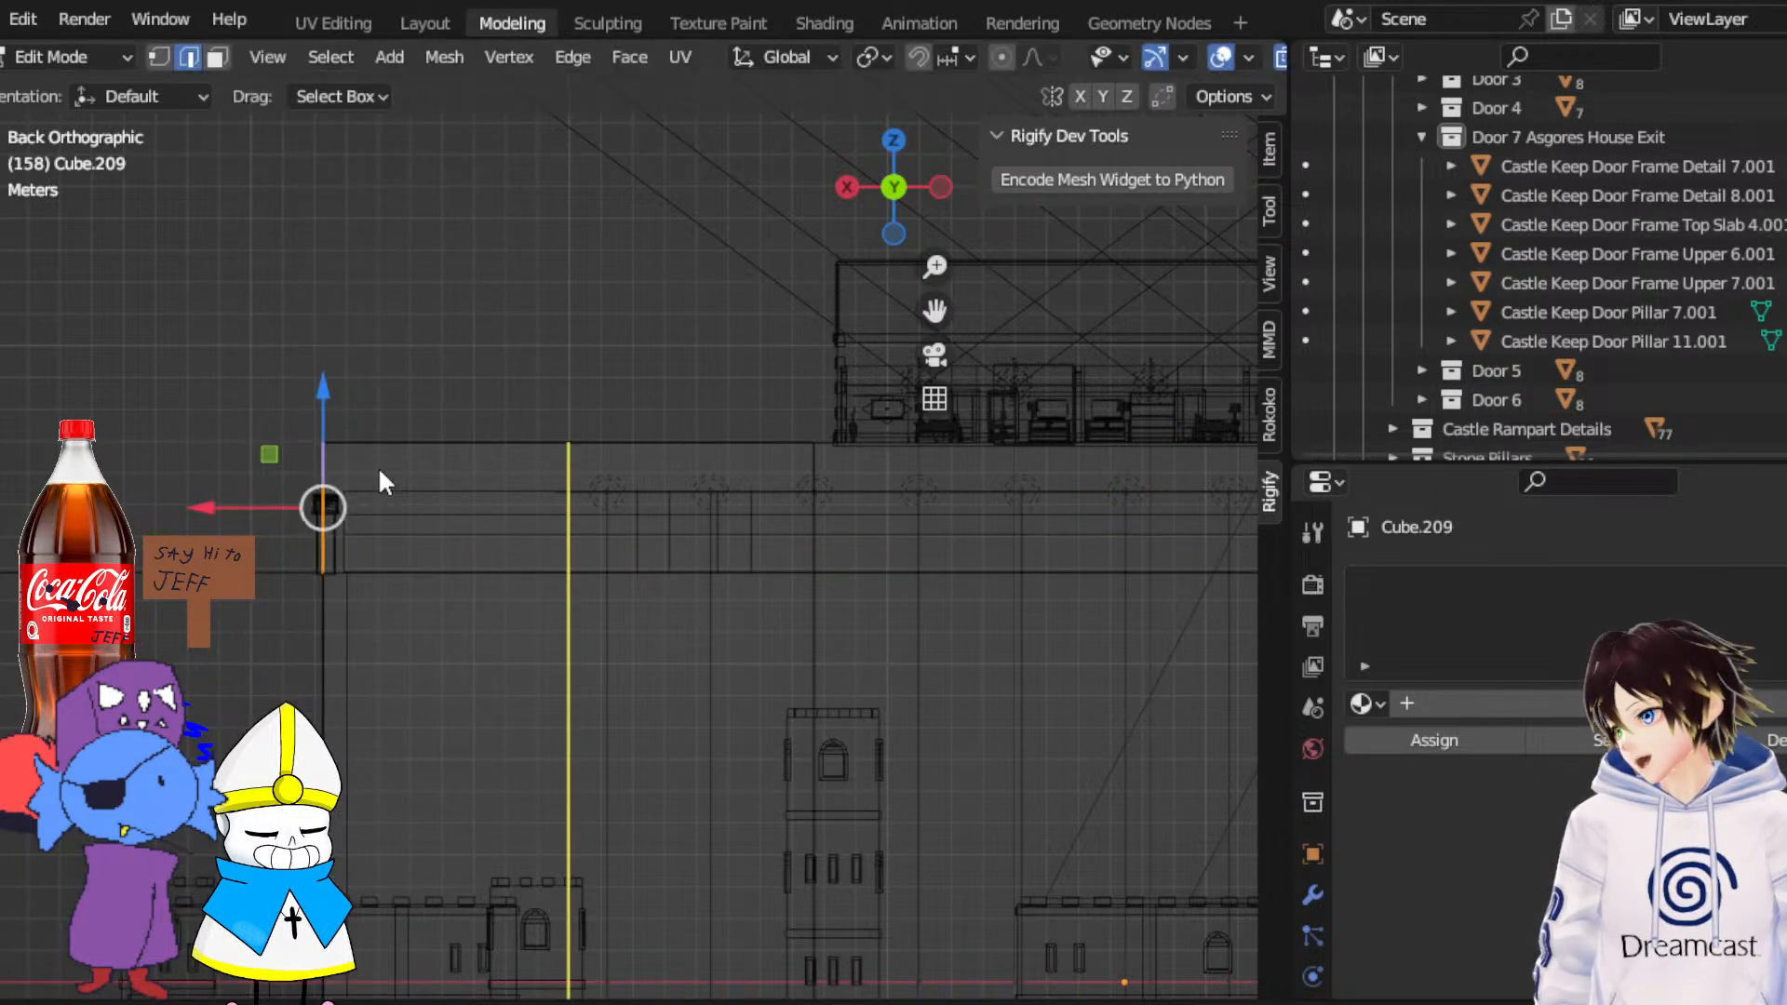
pyautogui.press('Escape')
pyautogui.press('g')
pyautogui.press('g')
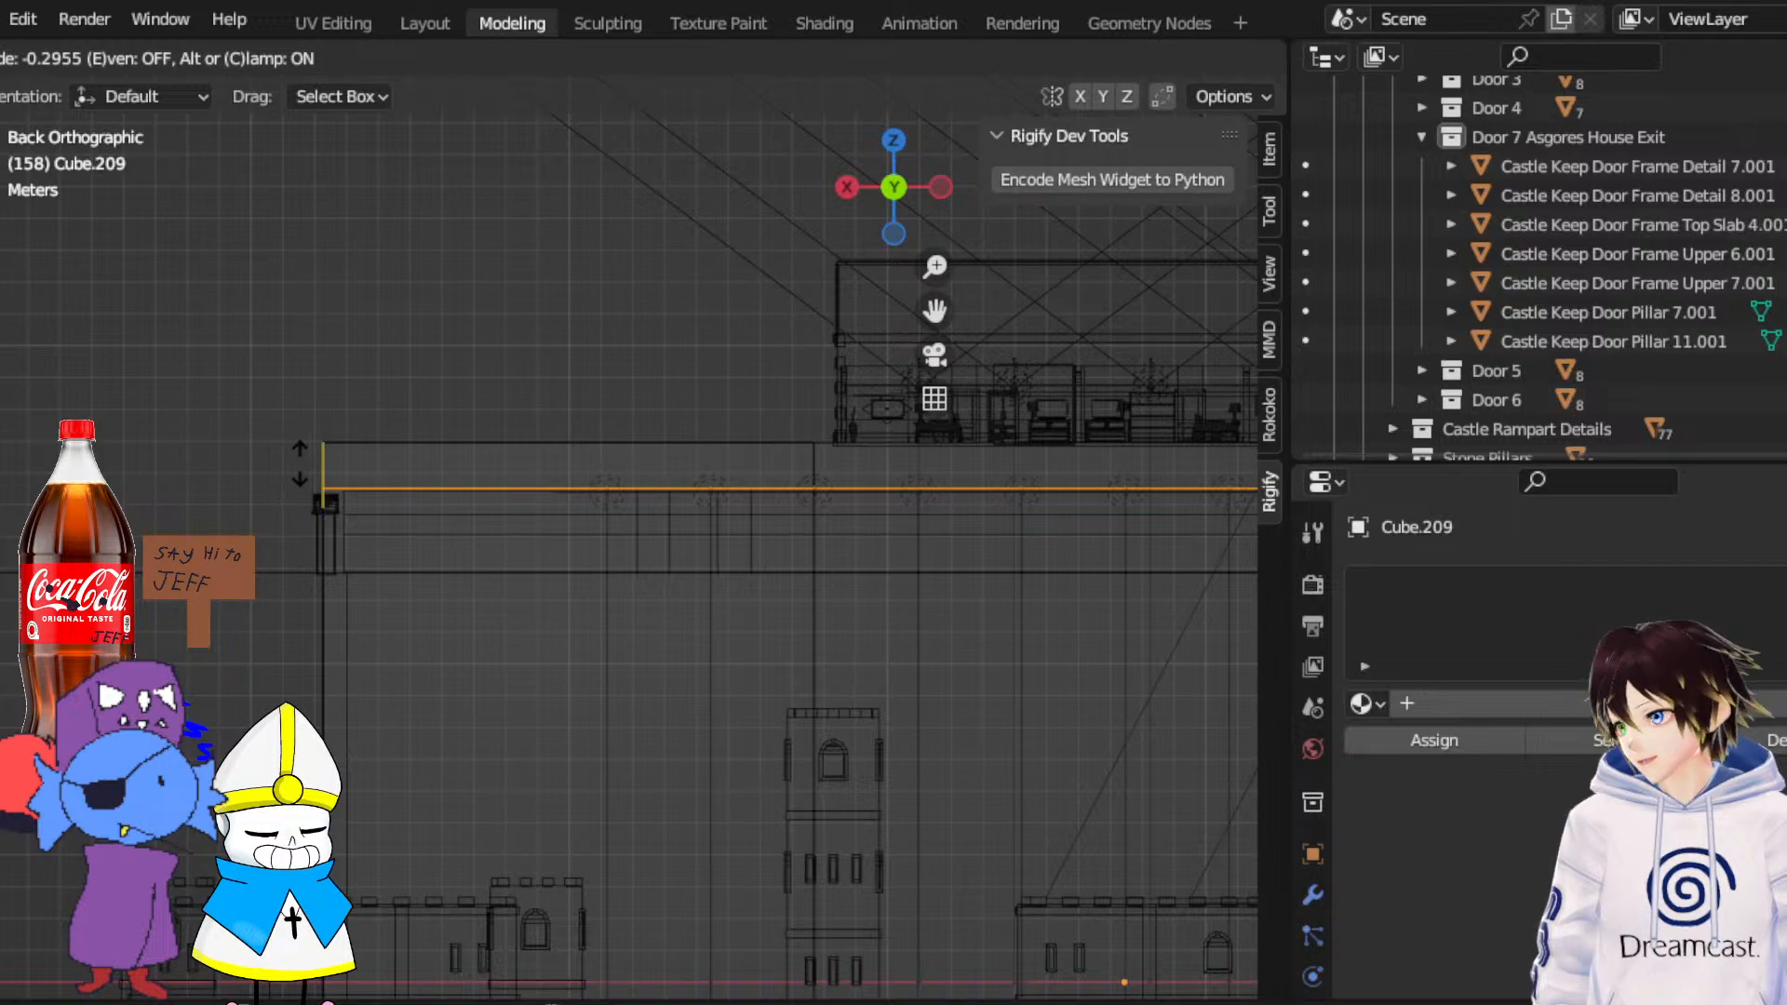
pyautogui.click(306, 470)
pyautogui.scroll(5, 438, 521)
pyautogui.scroll(-5, 770, 479)
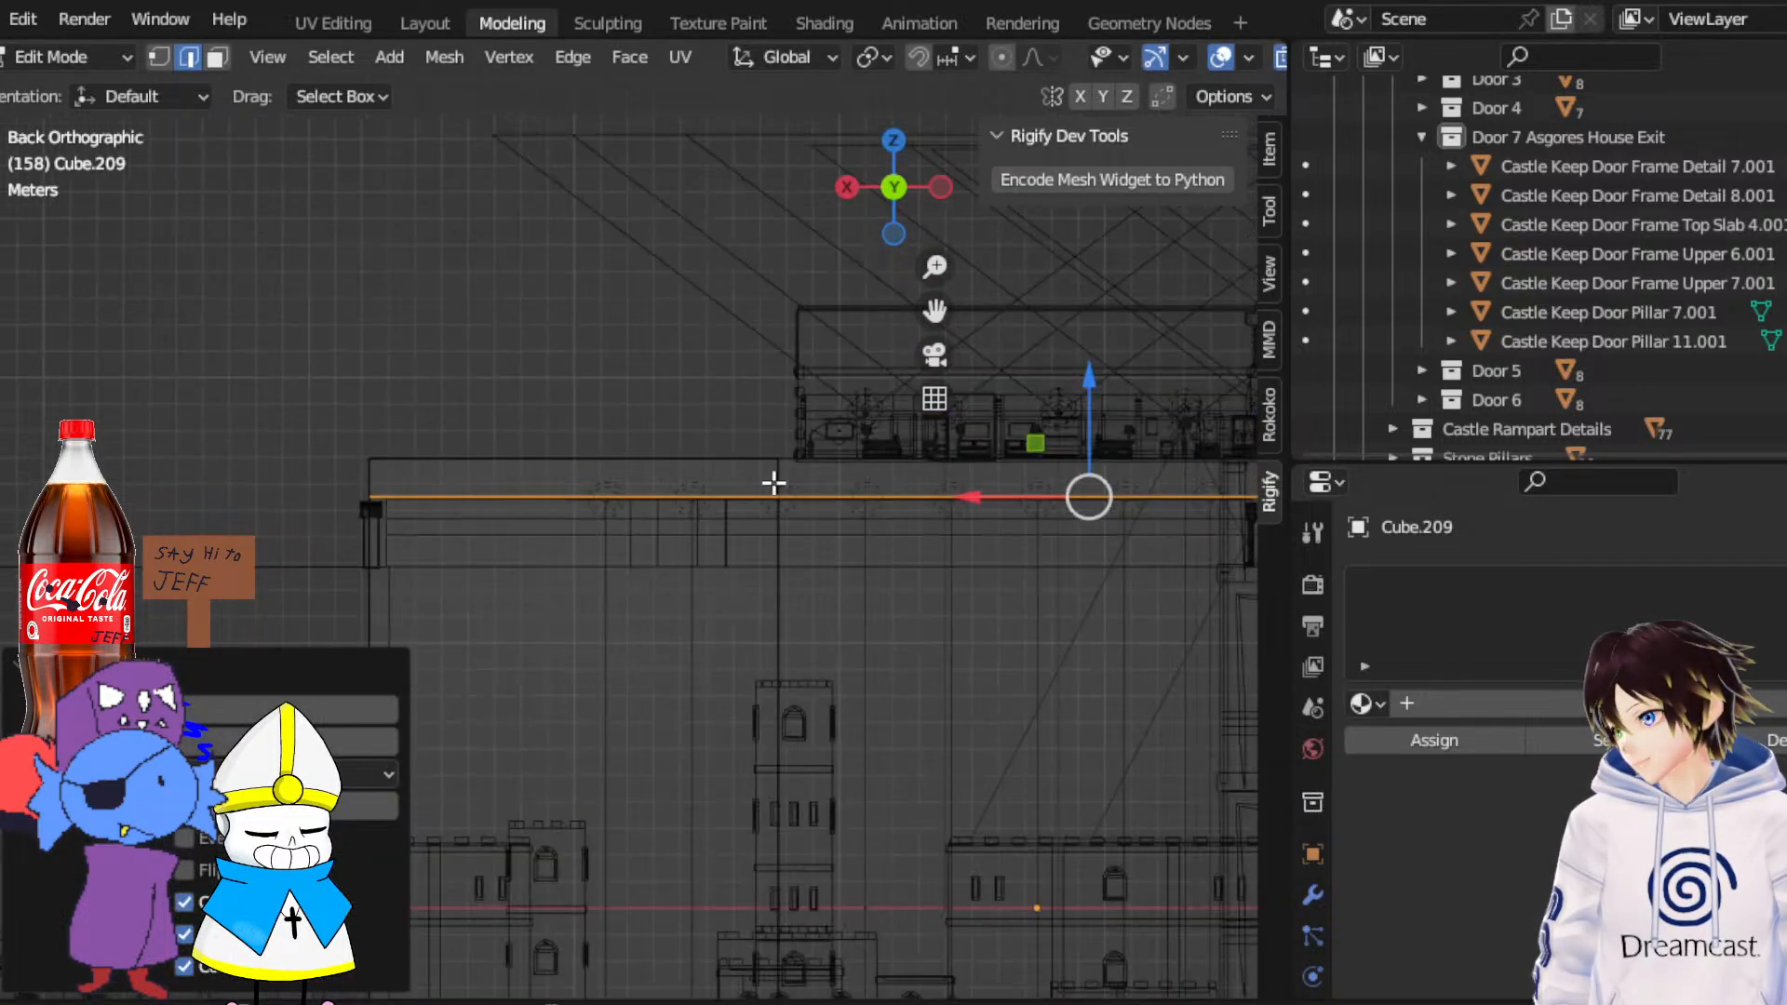
# Check the upper edge loop from the side and in perspective, and switch the viewport to solid shading
pyautogui.moveTo(679, 522); pyautogui.dragTo(826, 438, button='middle')
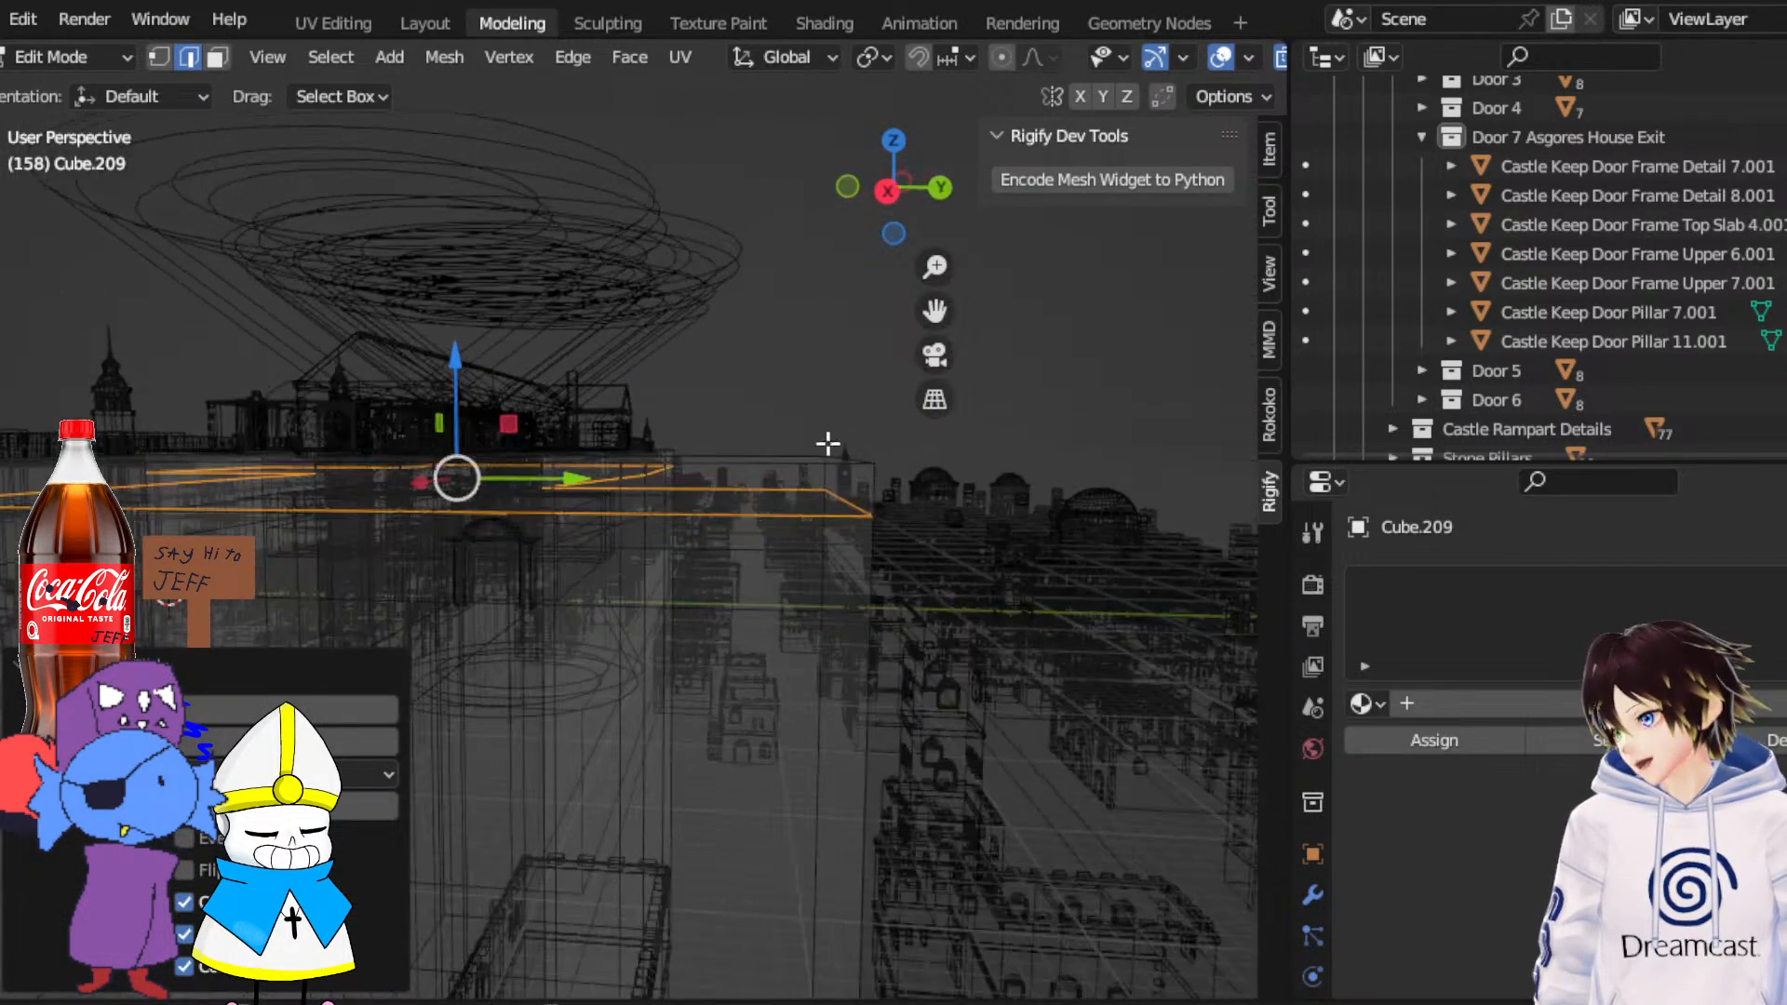
pyautogui.click(901, 195)
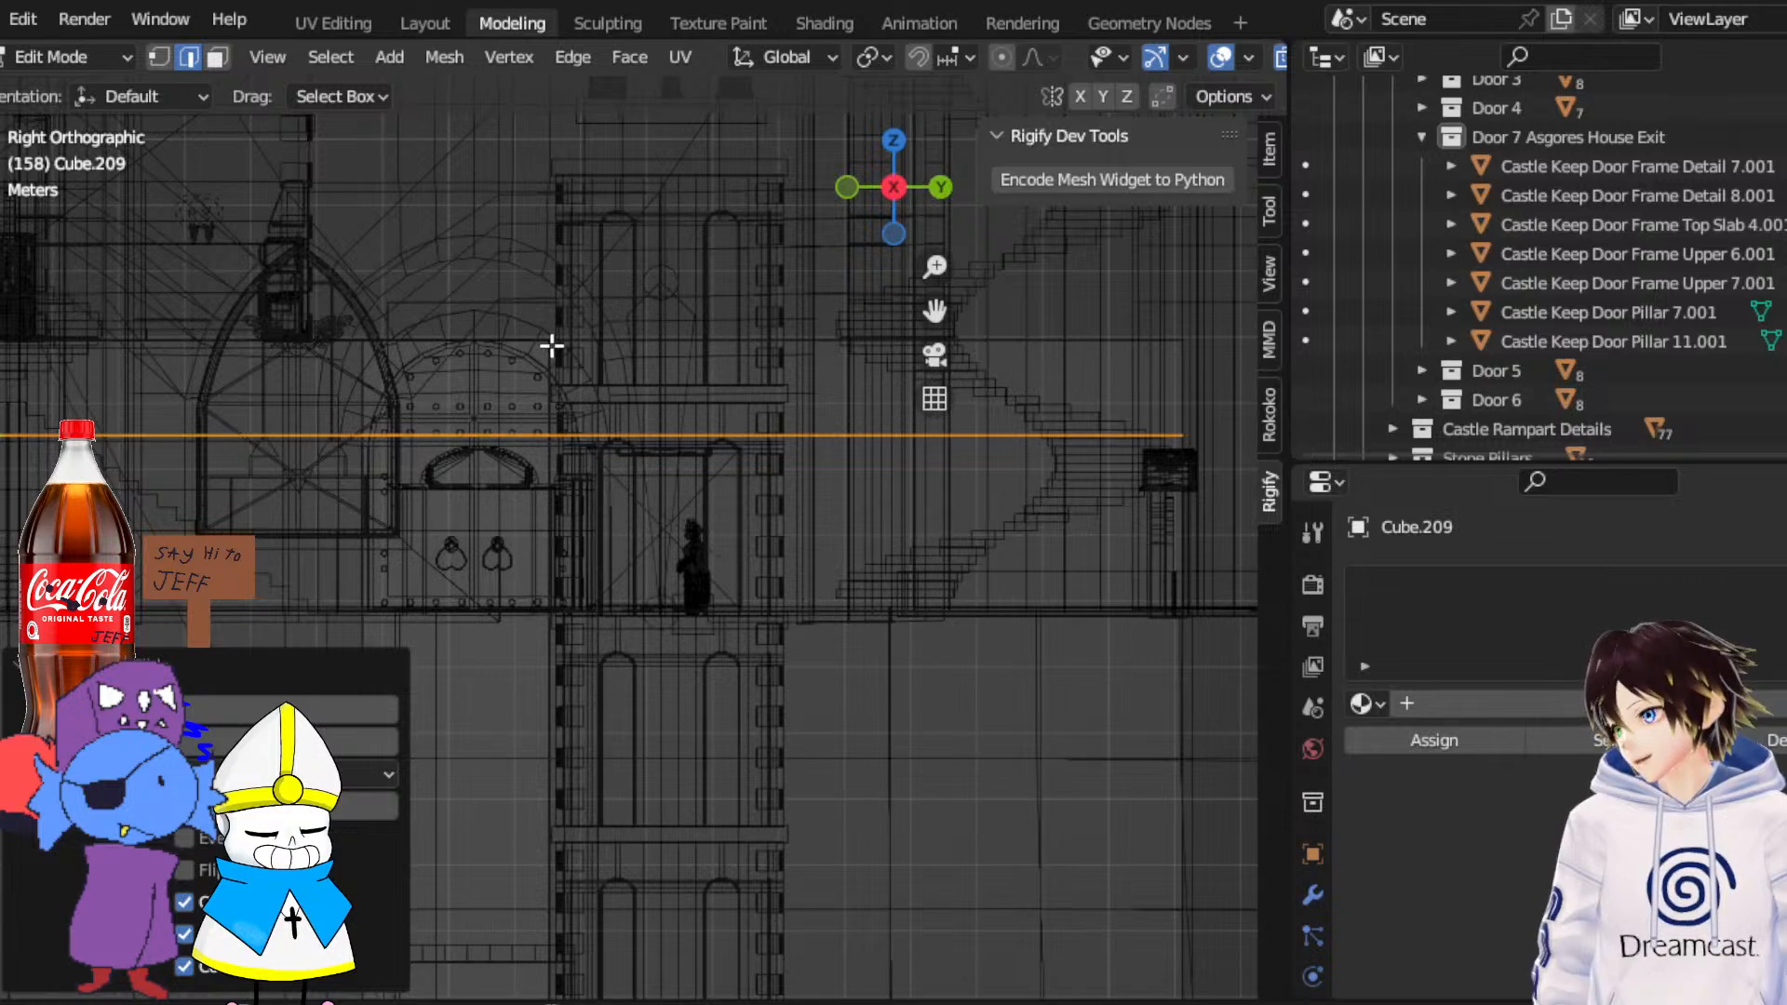
pyautogui.moveTo(550, 344); pyautogui.dragTo(588, 402, button='middle')
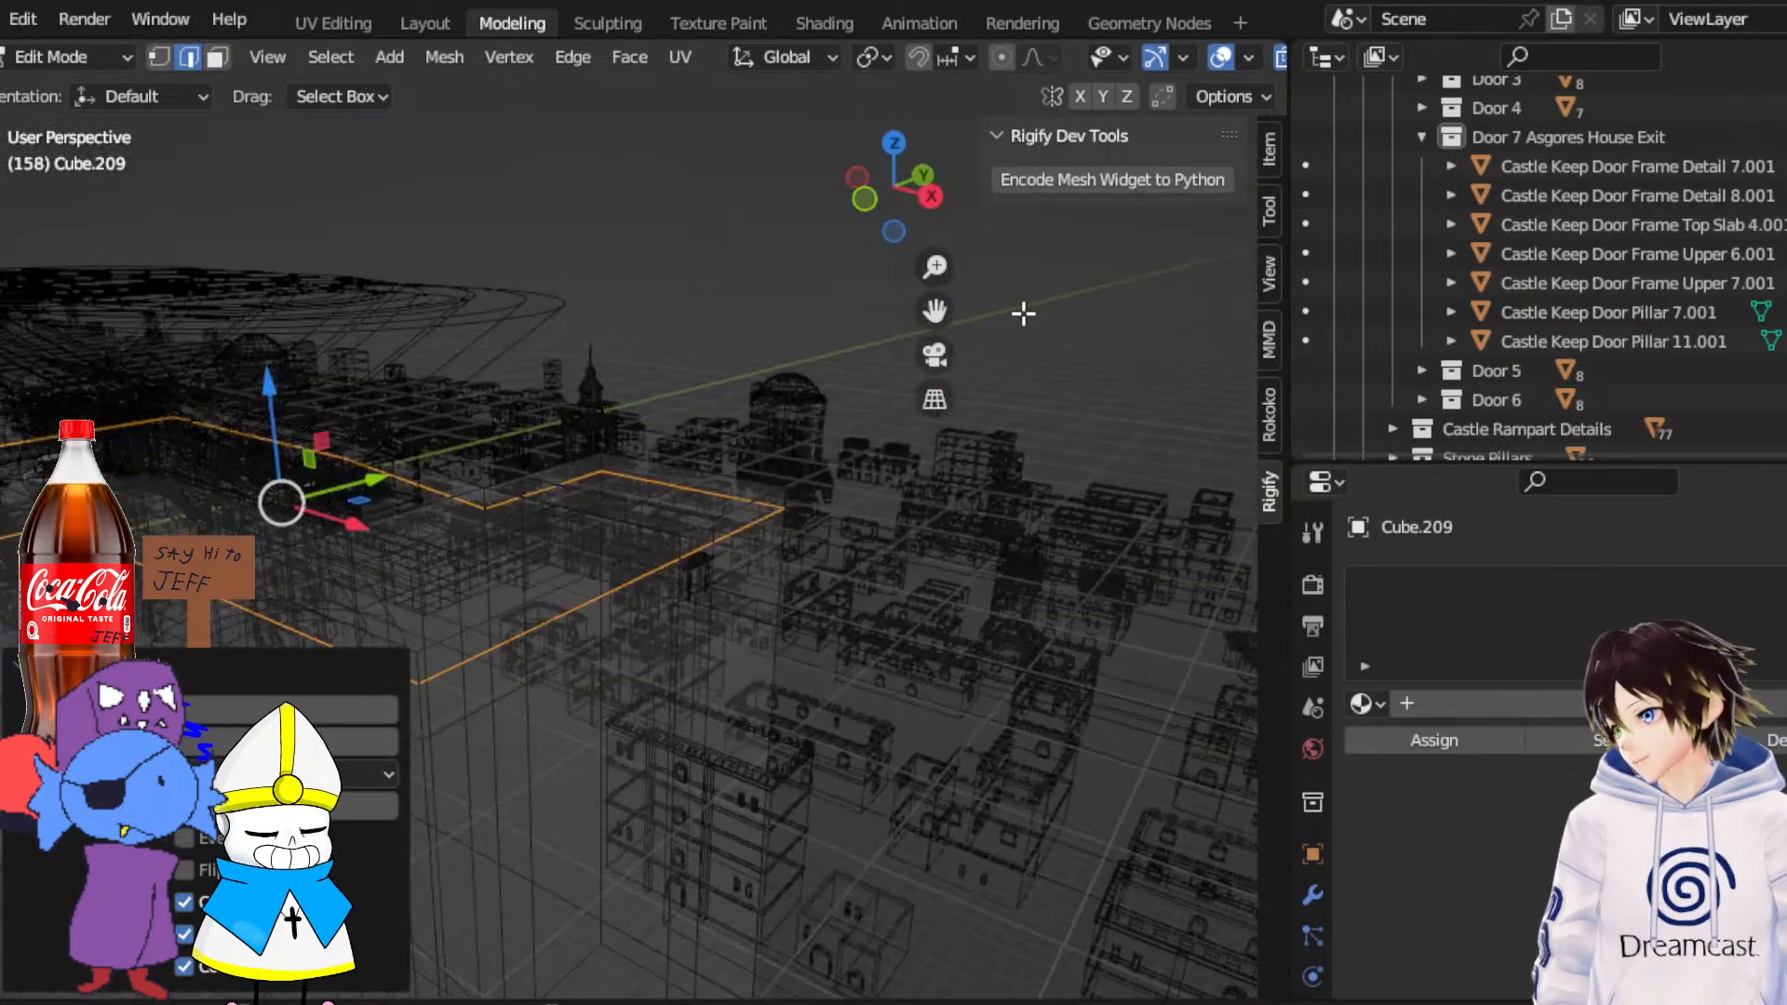
pyautogui.moveTo(942, 312); pyautogui.dragTo(1096, 261)
pyautogui.moveTo(829, 686); pyautogui.dragTo(722, 664, button='middle')
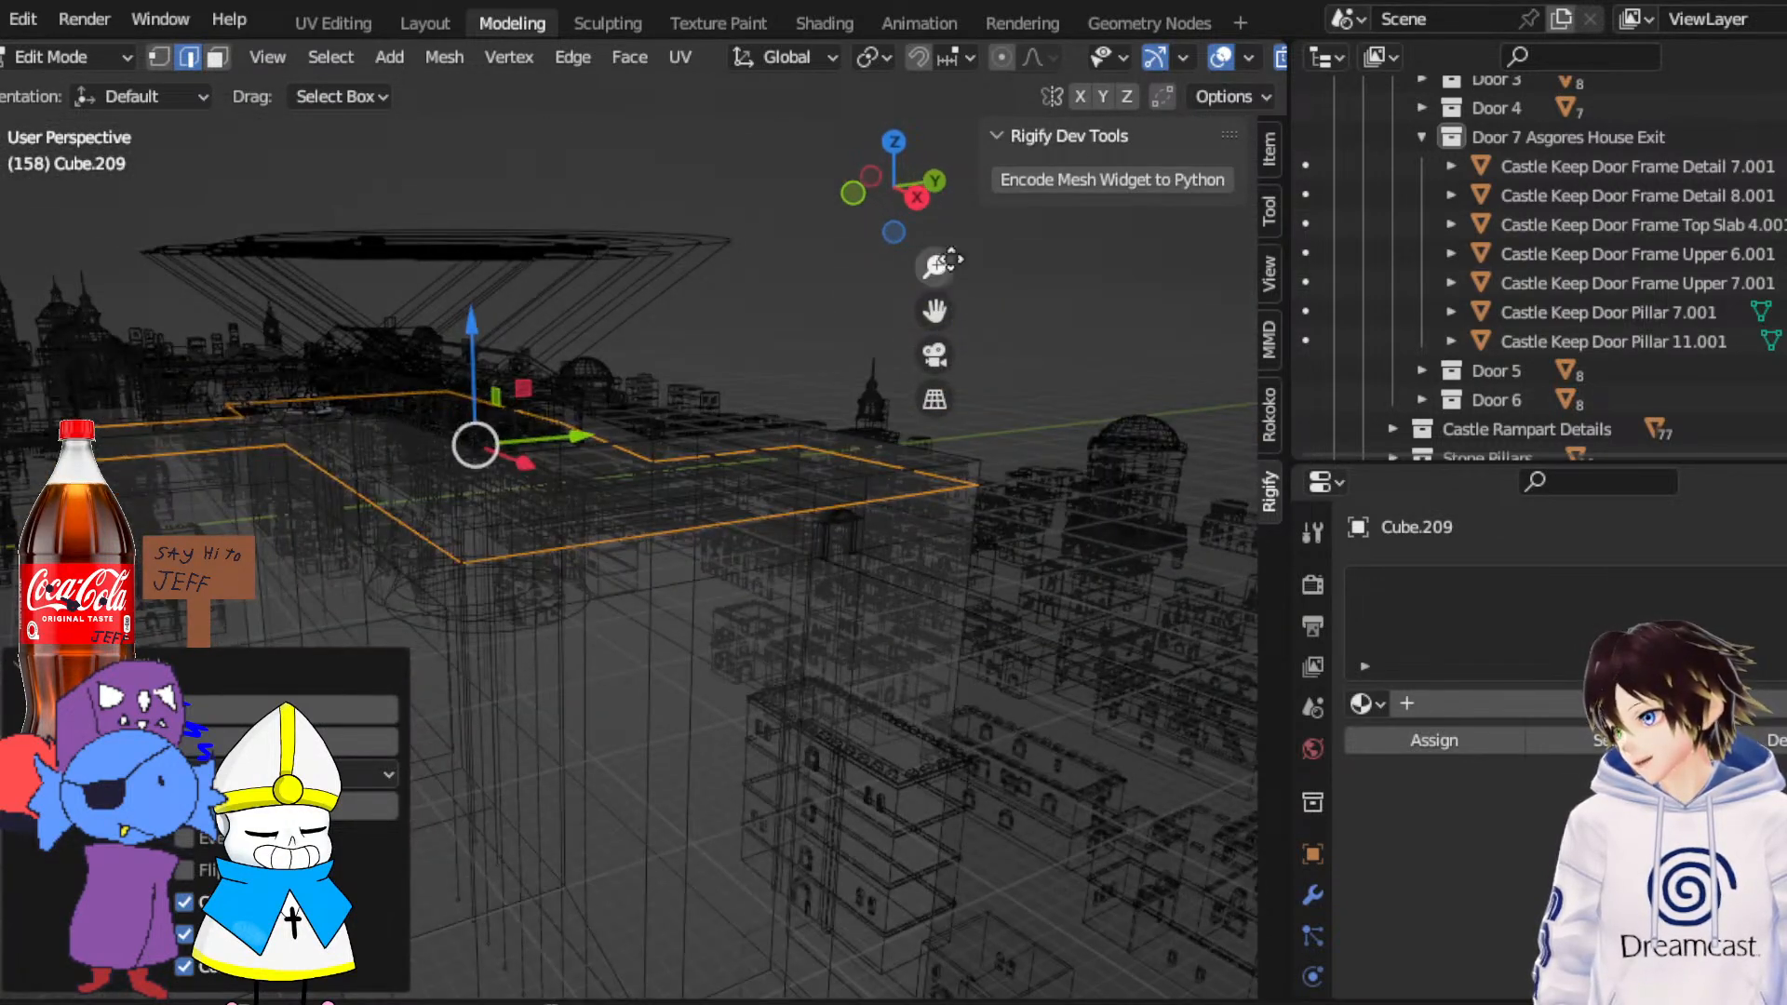
pyautogui.scroll(-4, 1098, 58)
pyautogui.click(1180, 57)
pyautogui.moveTo(933, 313); pyautogui.dragTo(910, 311)
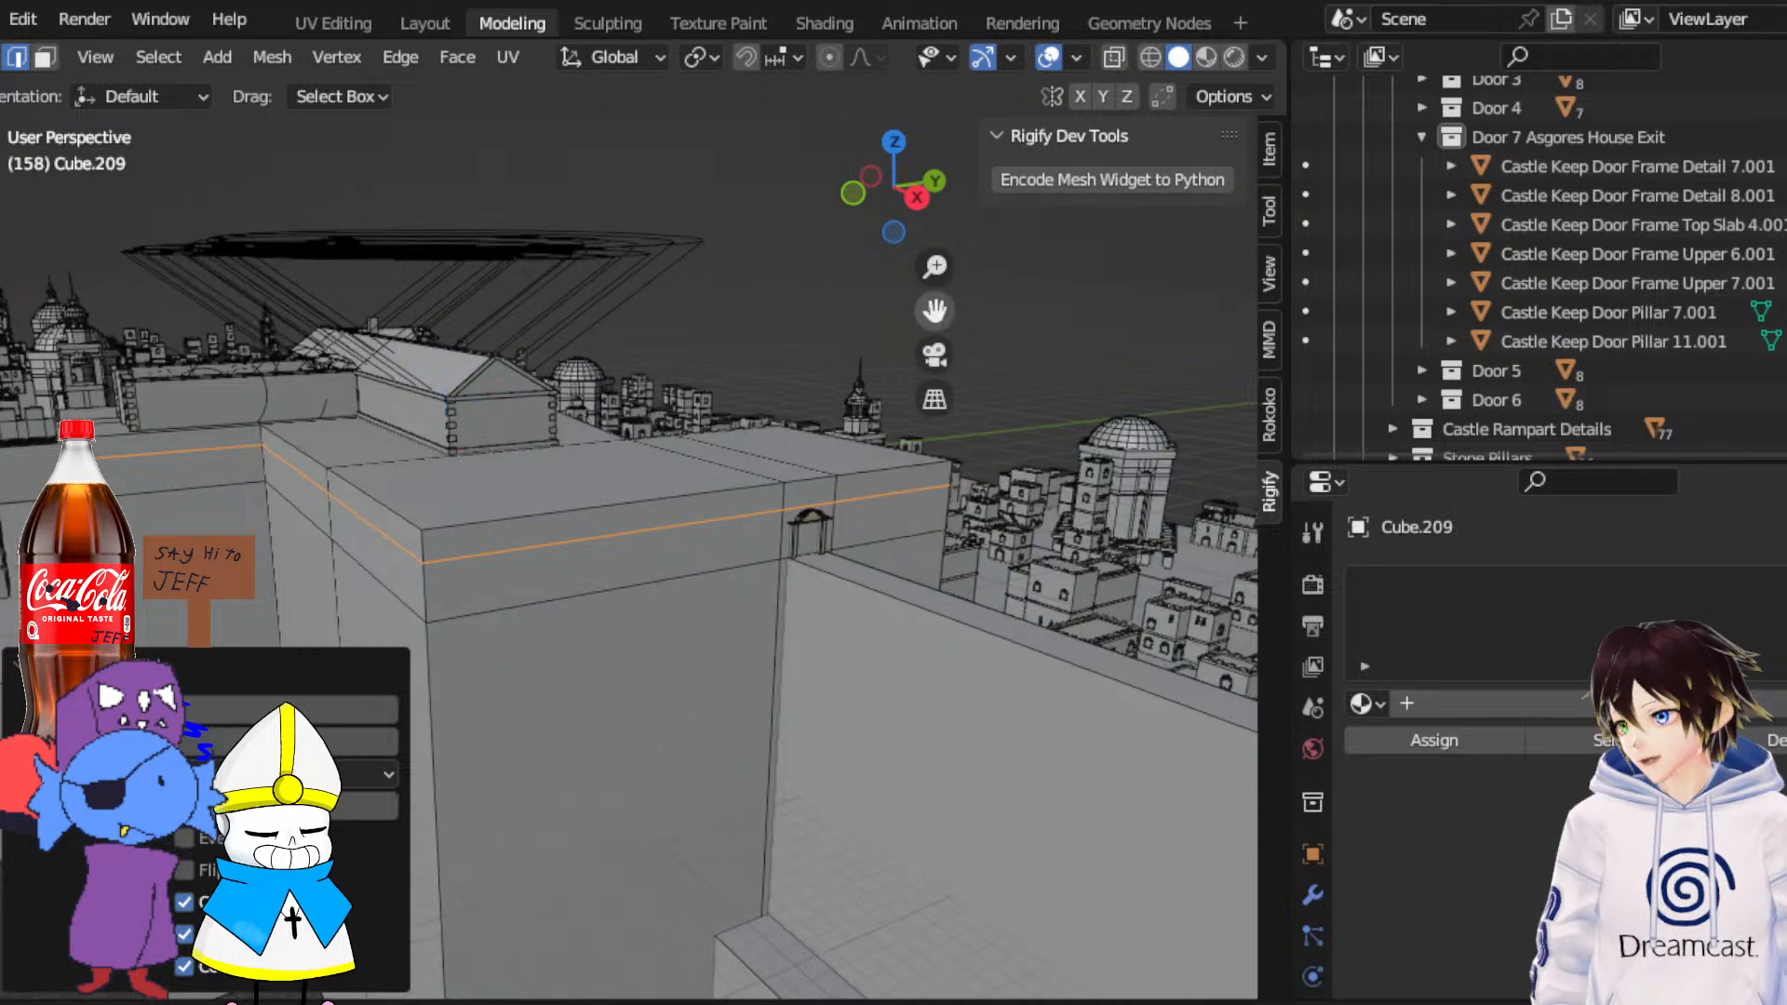
# In face select mode, delete the rectangular wall face behind the door frame to open the doorway
pyautogui.scroll(5, 865, 443)
pyautogui.moveTo(840, 410); pyautogui.dragTo(794, 418, button='middle')
pyautogui.click(656, 434)
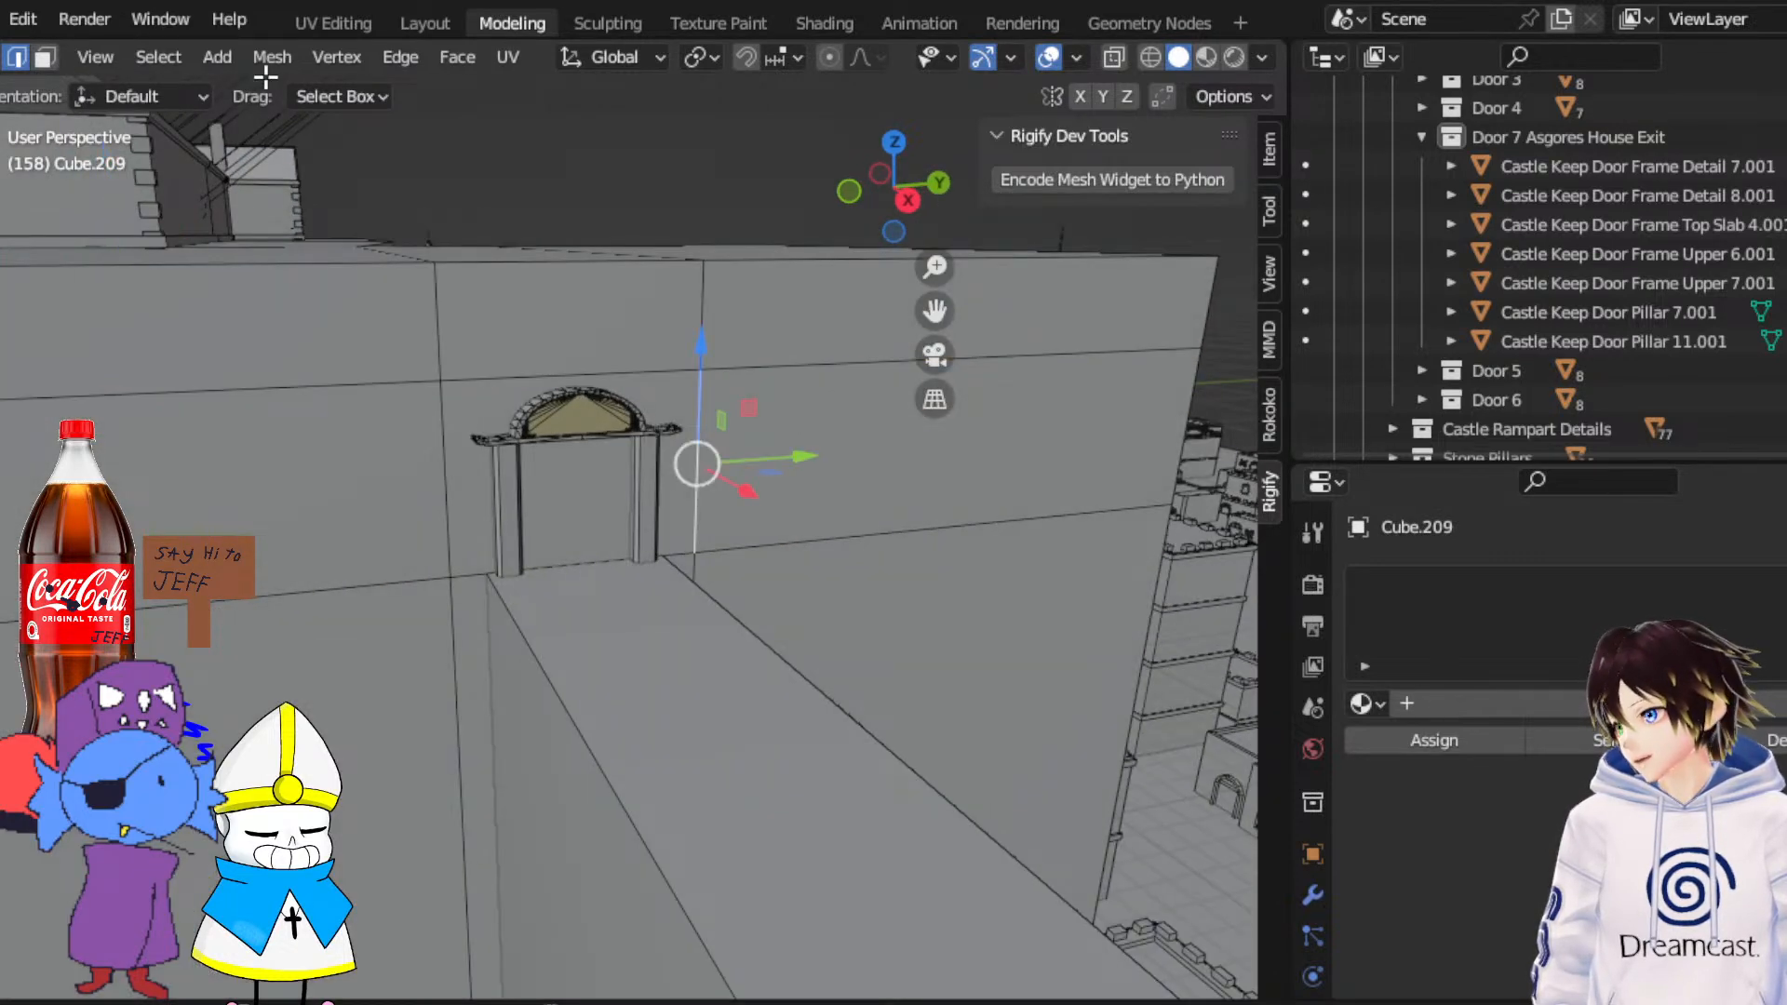
pyautogui.click(41, 56)
pyautogui.click(499, 467)
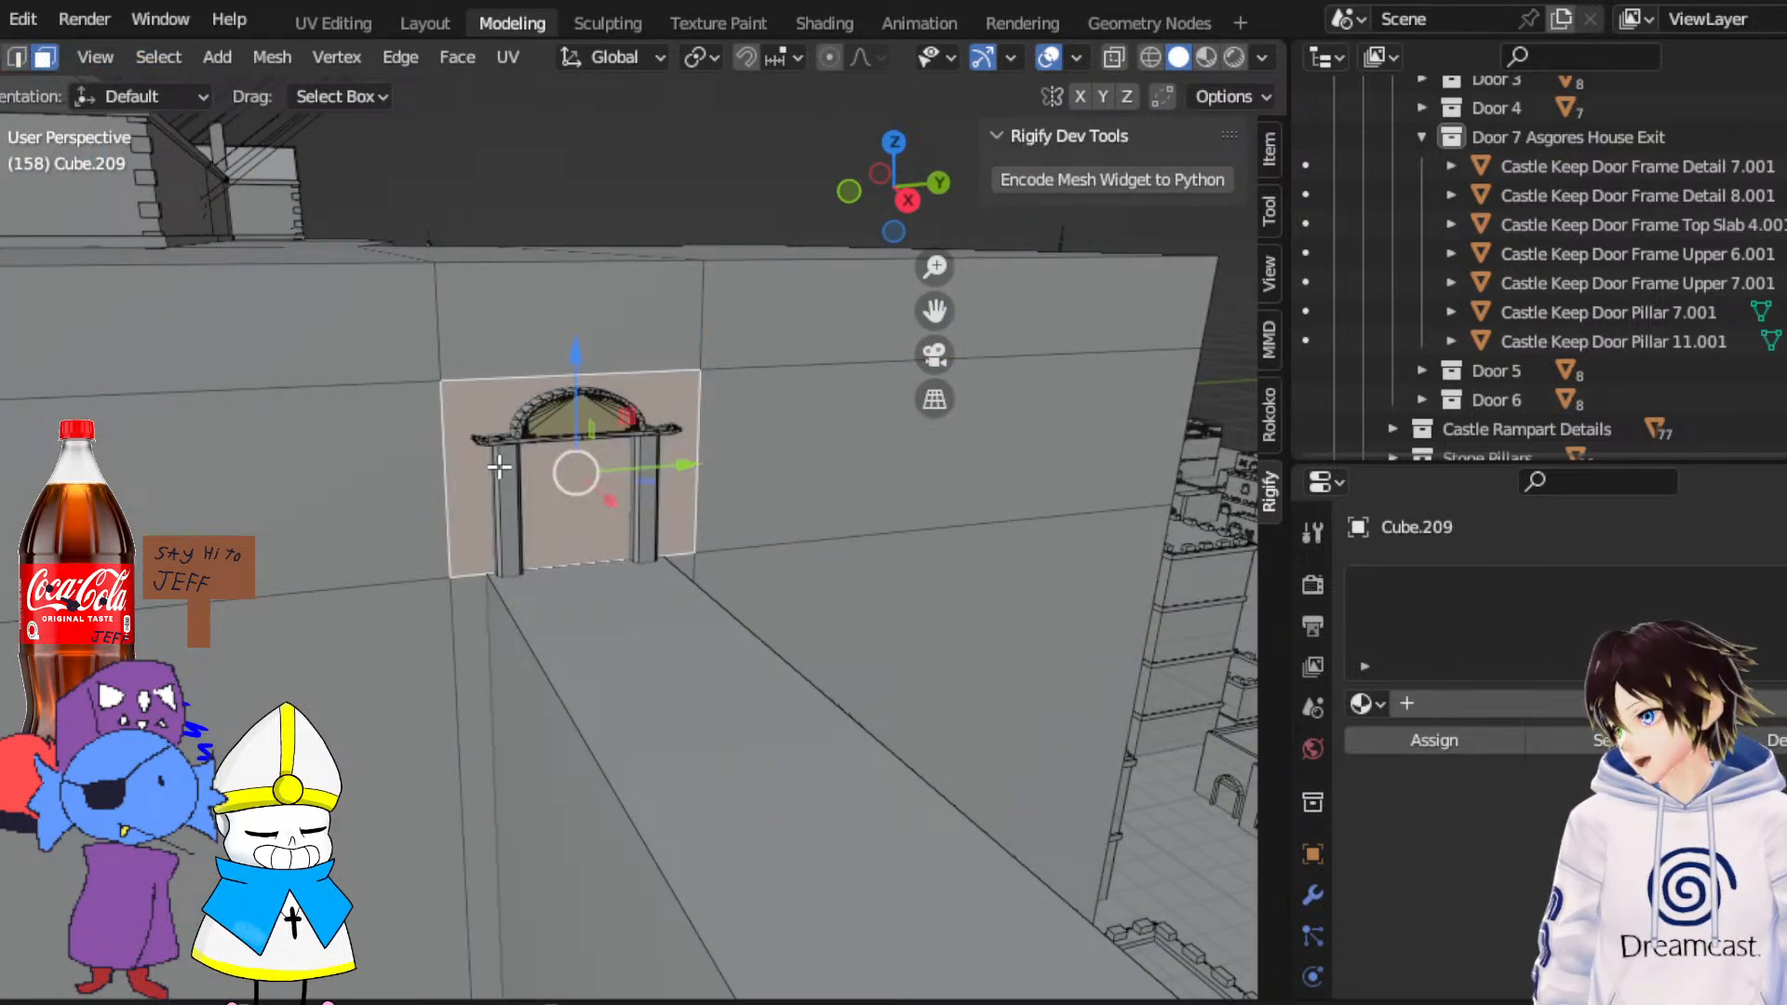
pyautogui.press('x')
pyautogui.click(540, 495)
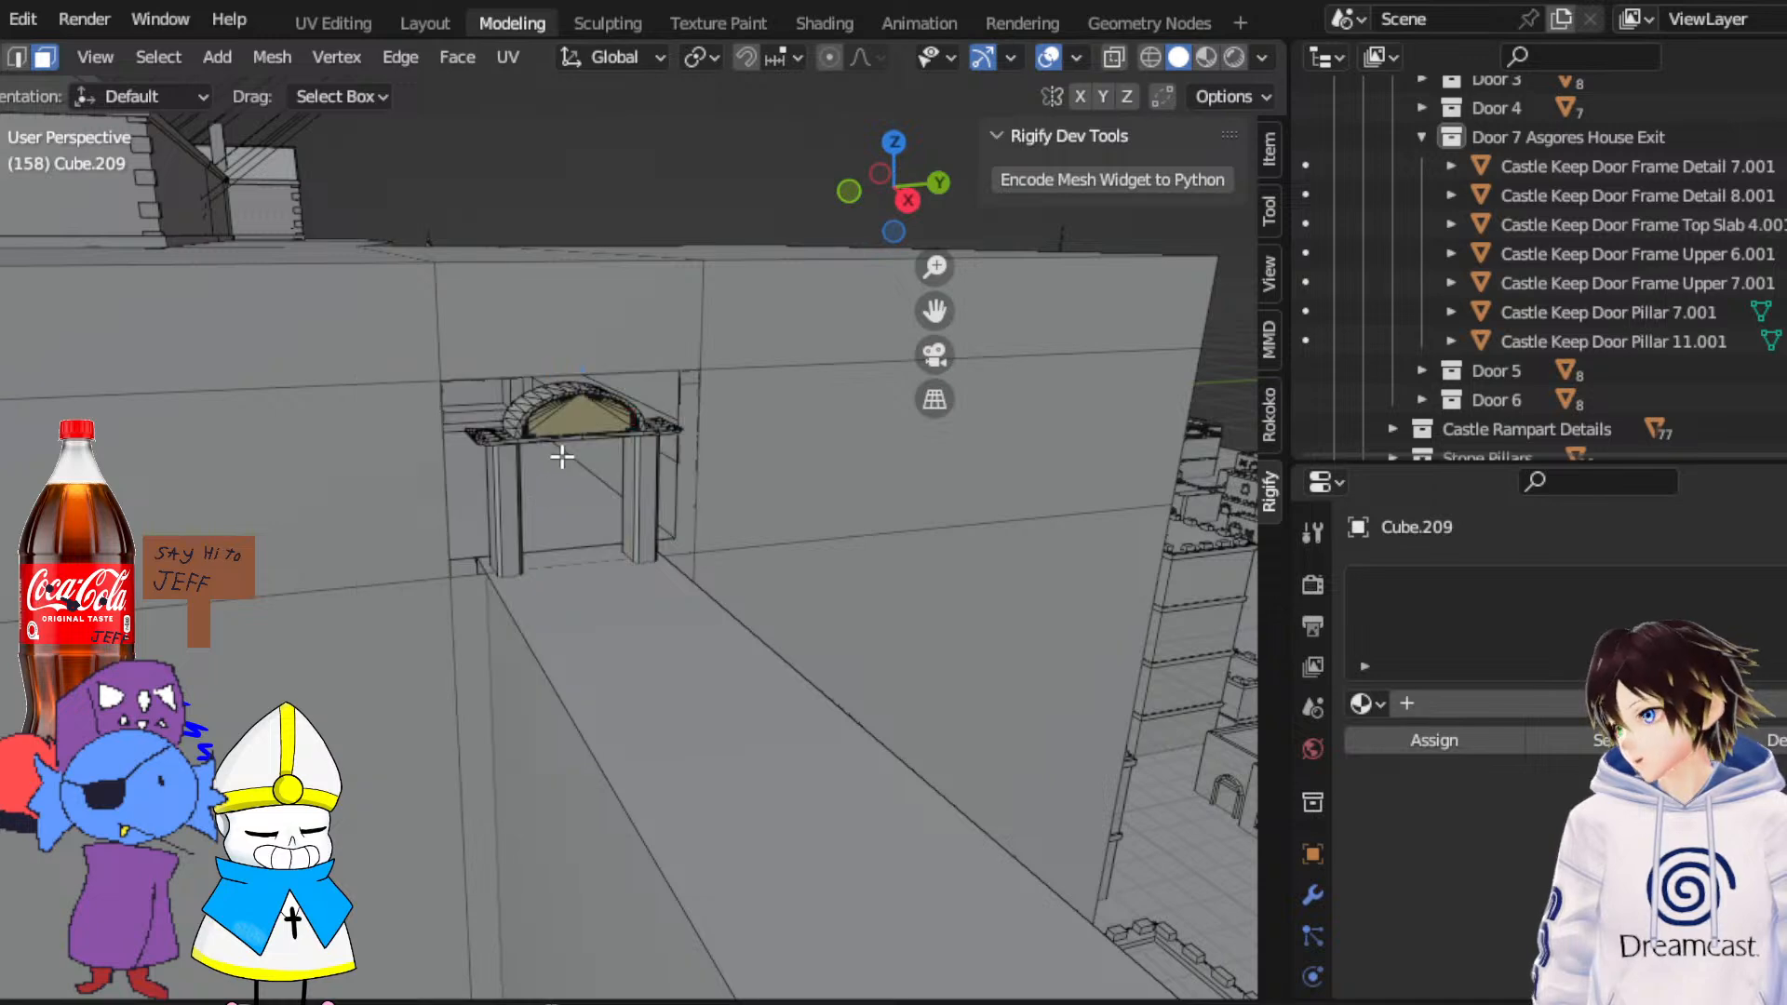
pyautogui.moveTo(559, 450)
pyautogui.mouseDown(button='middle')
pyautogui.moveTo(522, 446)
pyautogui.moveTo(540, 444)
pyautogui.mouseUp(button='middle')
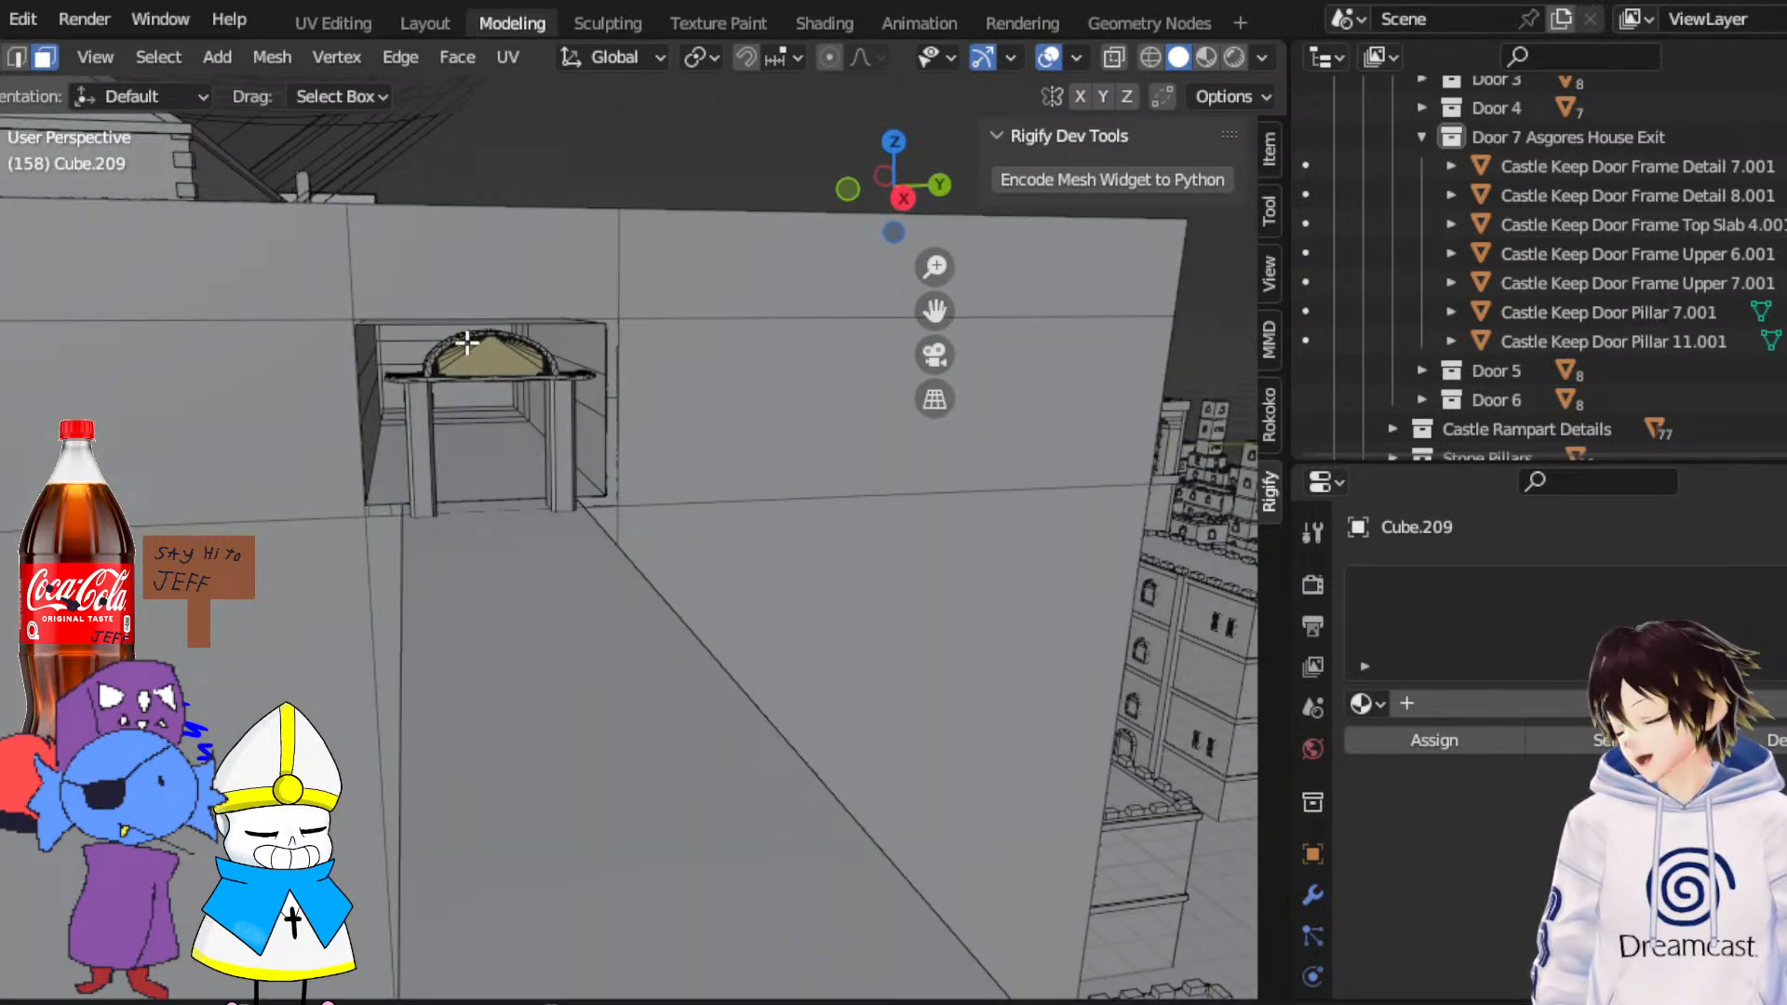
# Leave mesh editing on the wall block and open the Internal Geometry corridor behind the door frame for mesh editing
pyautogui.click(0, 58)
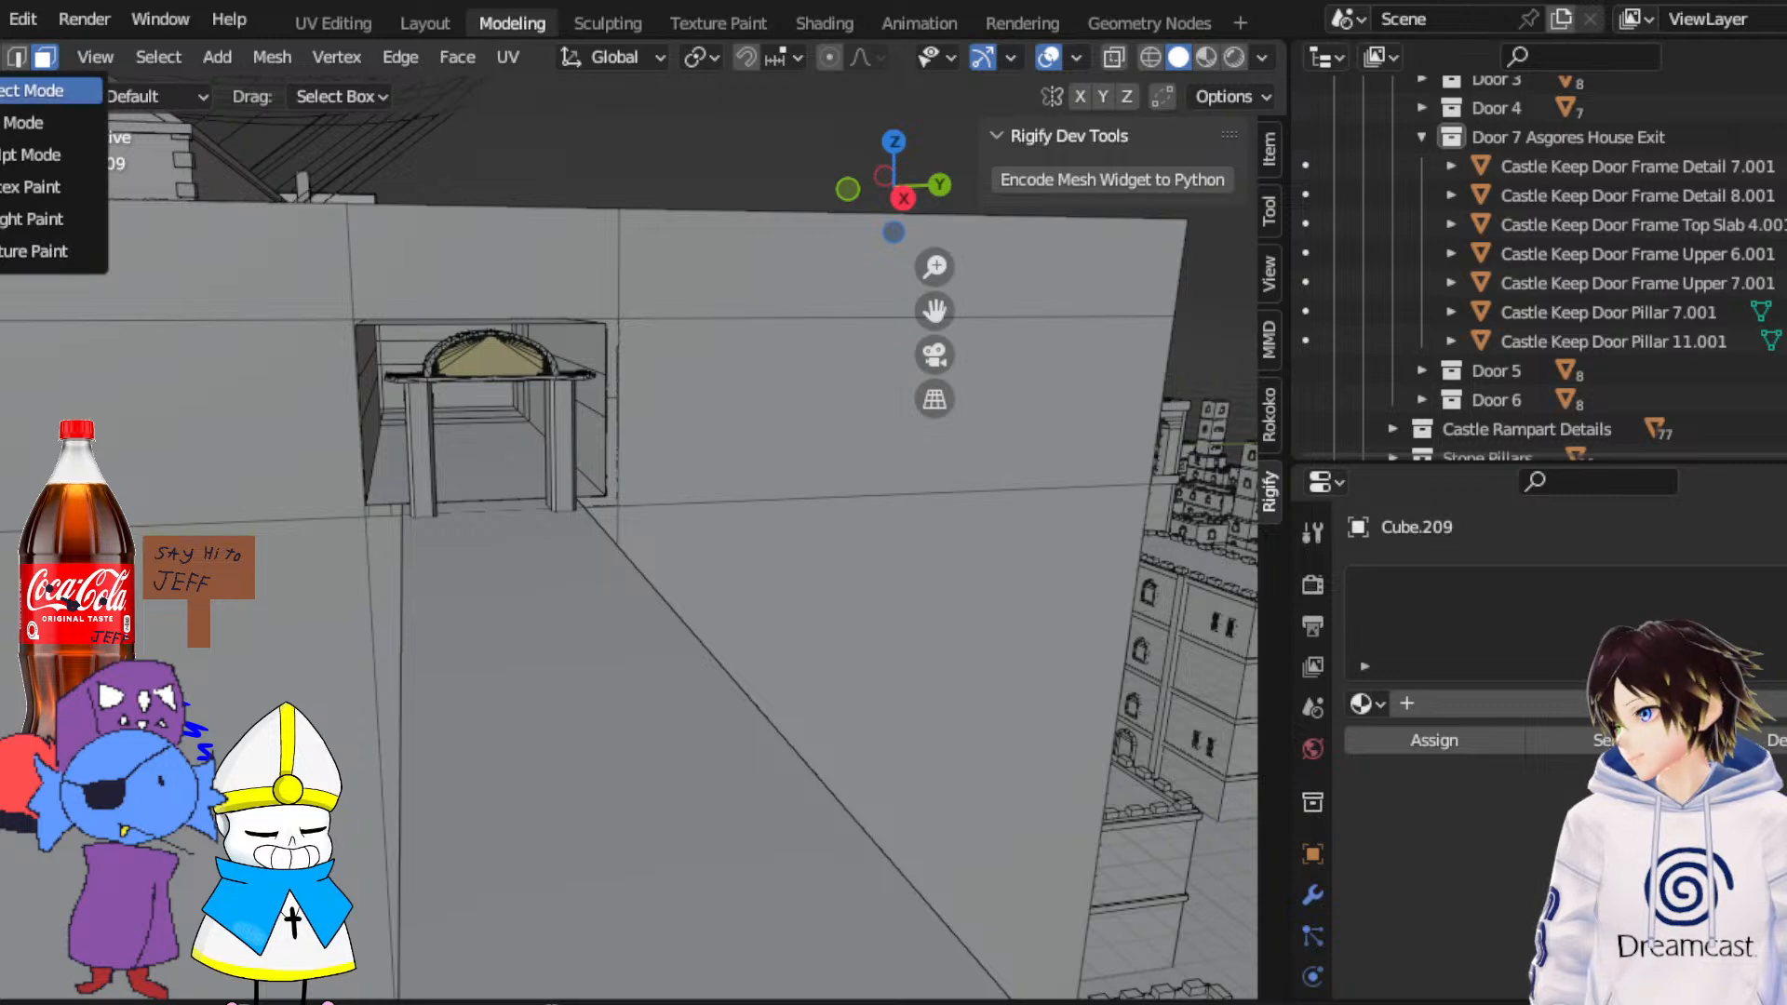
pyautogui.click(10, 90)
pyautogui.click(569, 408)
pyautogui.keyDown('shift'); pyautogui.click(424, 415); pyautogui.keyUp('shift')
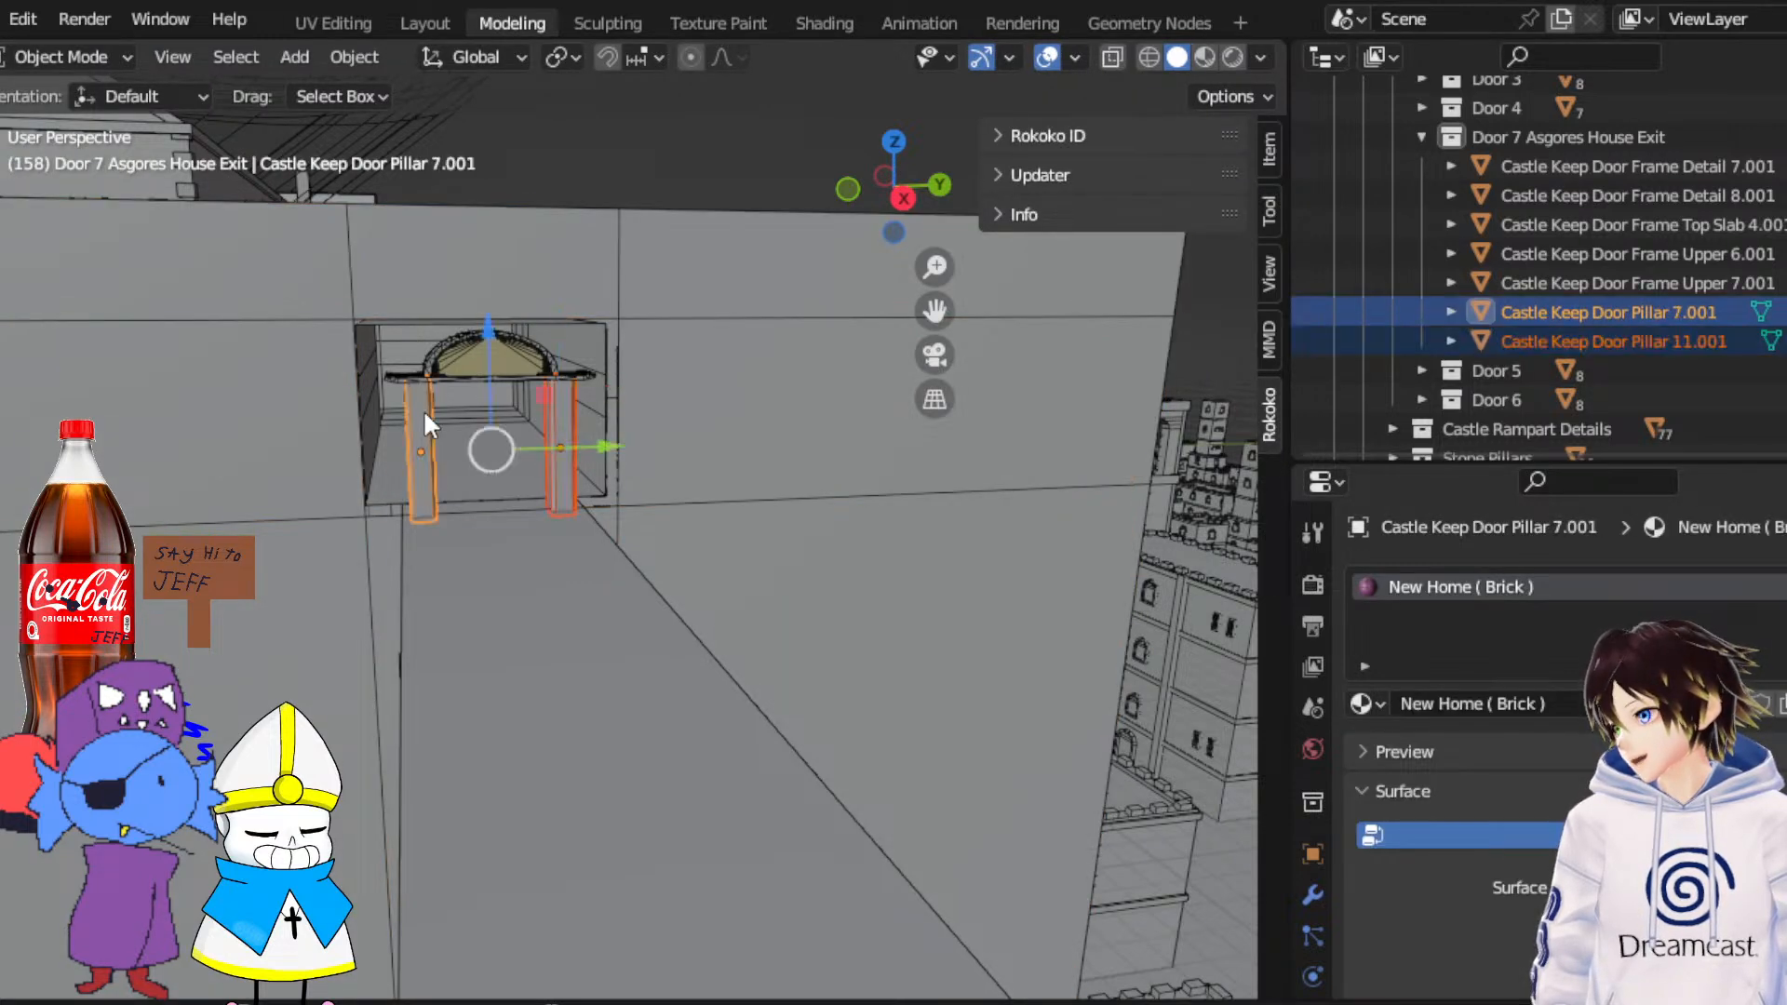
pyautogui.moveTo(866, 367); pyautogui.dragTo(815, 375, button='middle')
pyautogui.scroll(5, 909, 389)
pyautogui.click(620, 474)
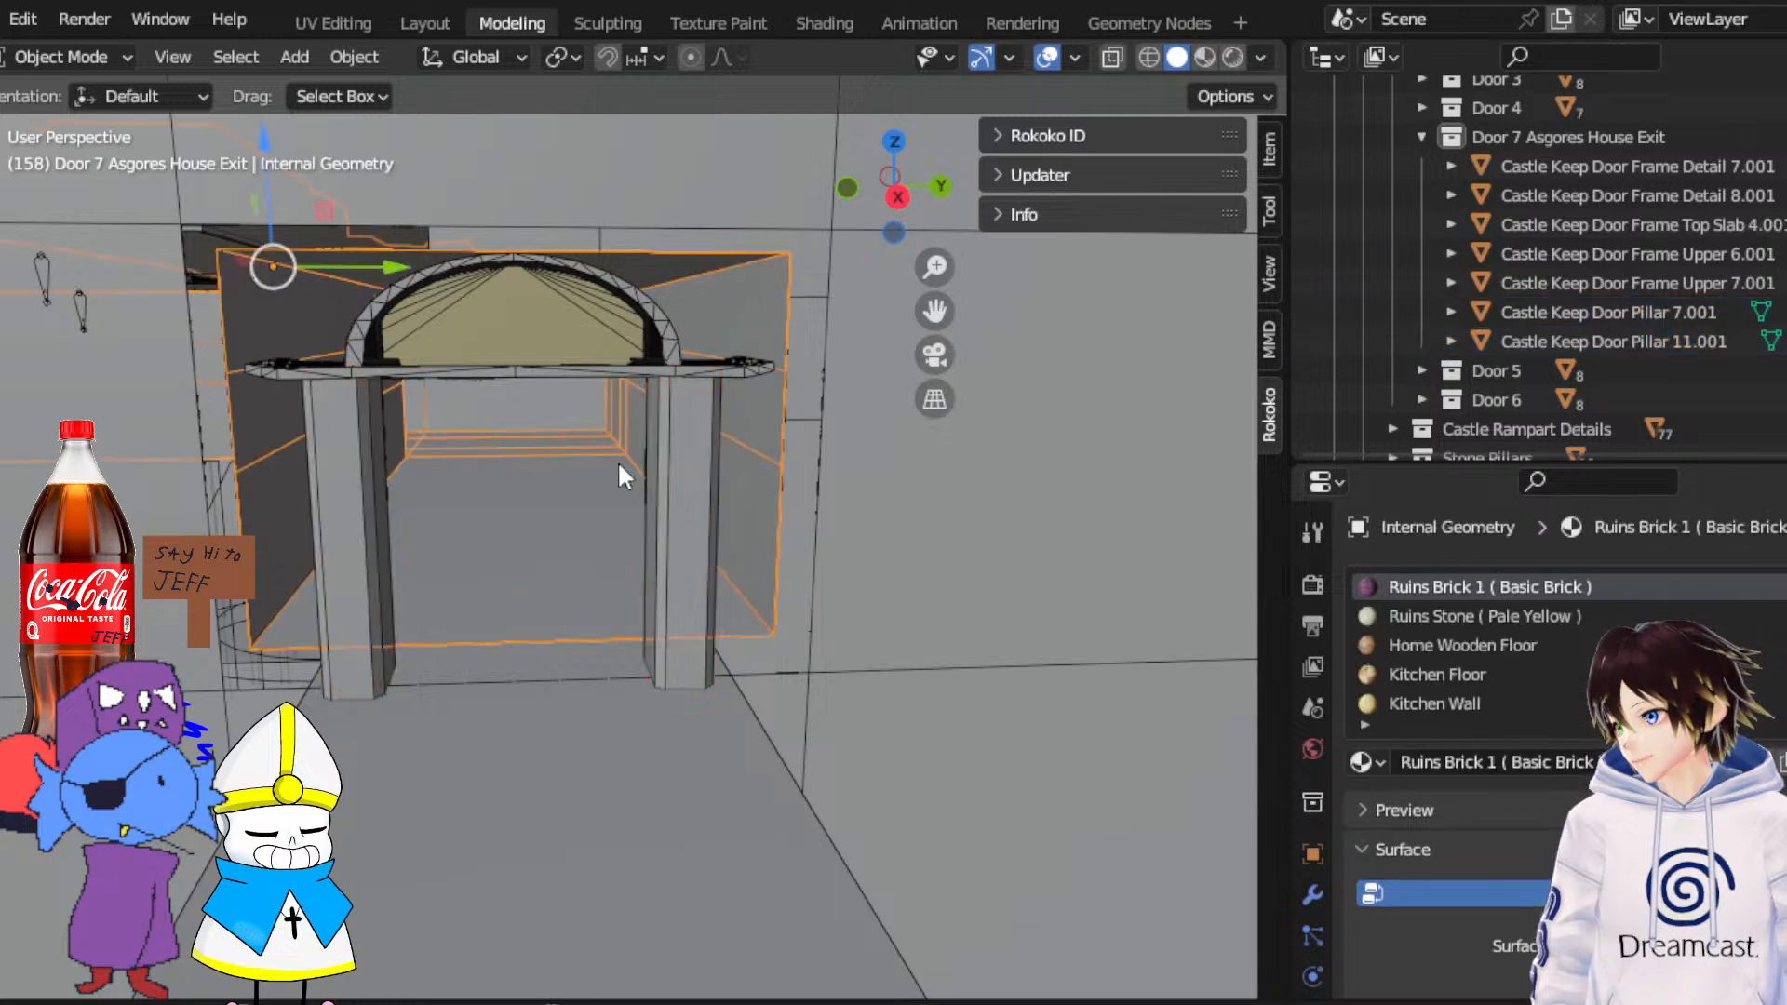
pyautogui.click(26, 54)
pyautogui.click(47, 84)
pyautogui.moveTo(100, 183); pyautogui.dragTo(539, 326, button='middle')
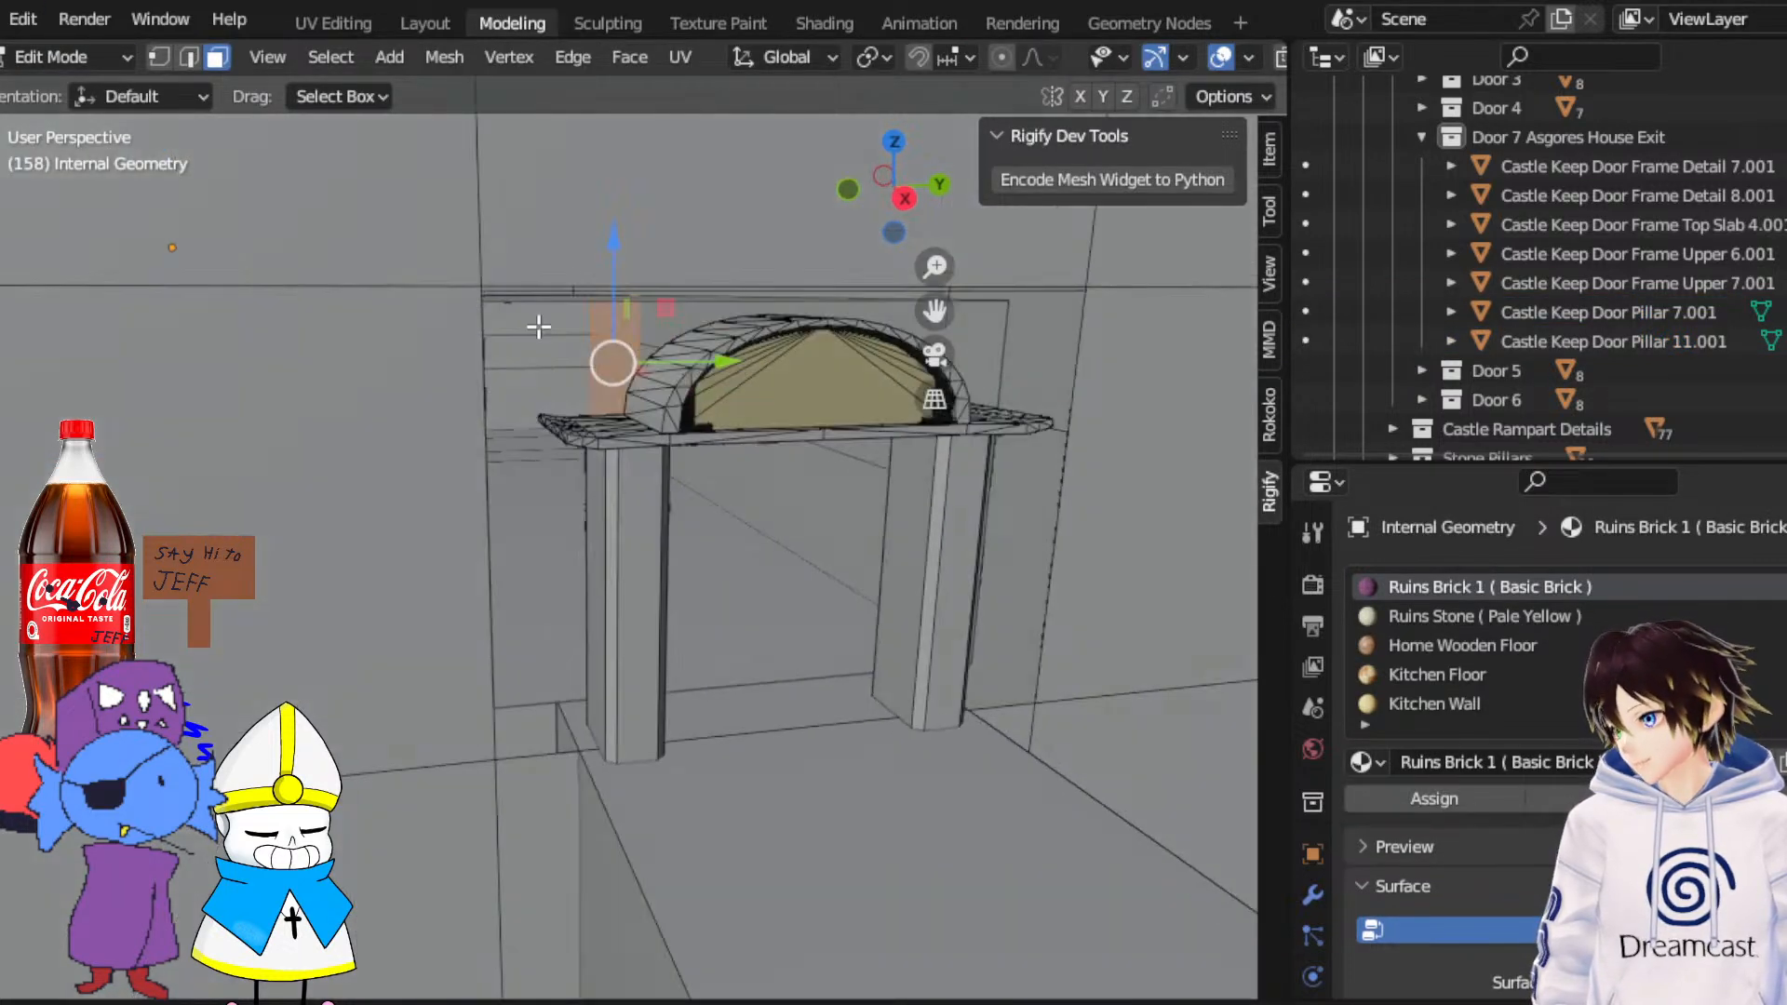
# In wireframe top view, select the vertices at the corridor's end and examine how they line up with the Door 7 frame
pyautogui.click(894, 141)
pyautogui.scroll(-2, 1208, 84)
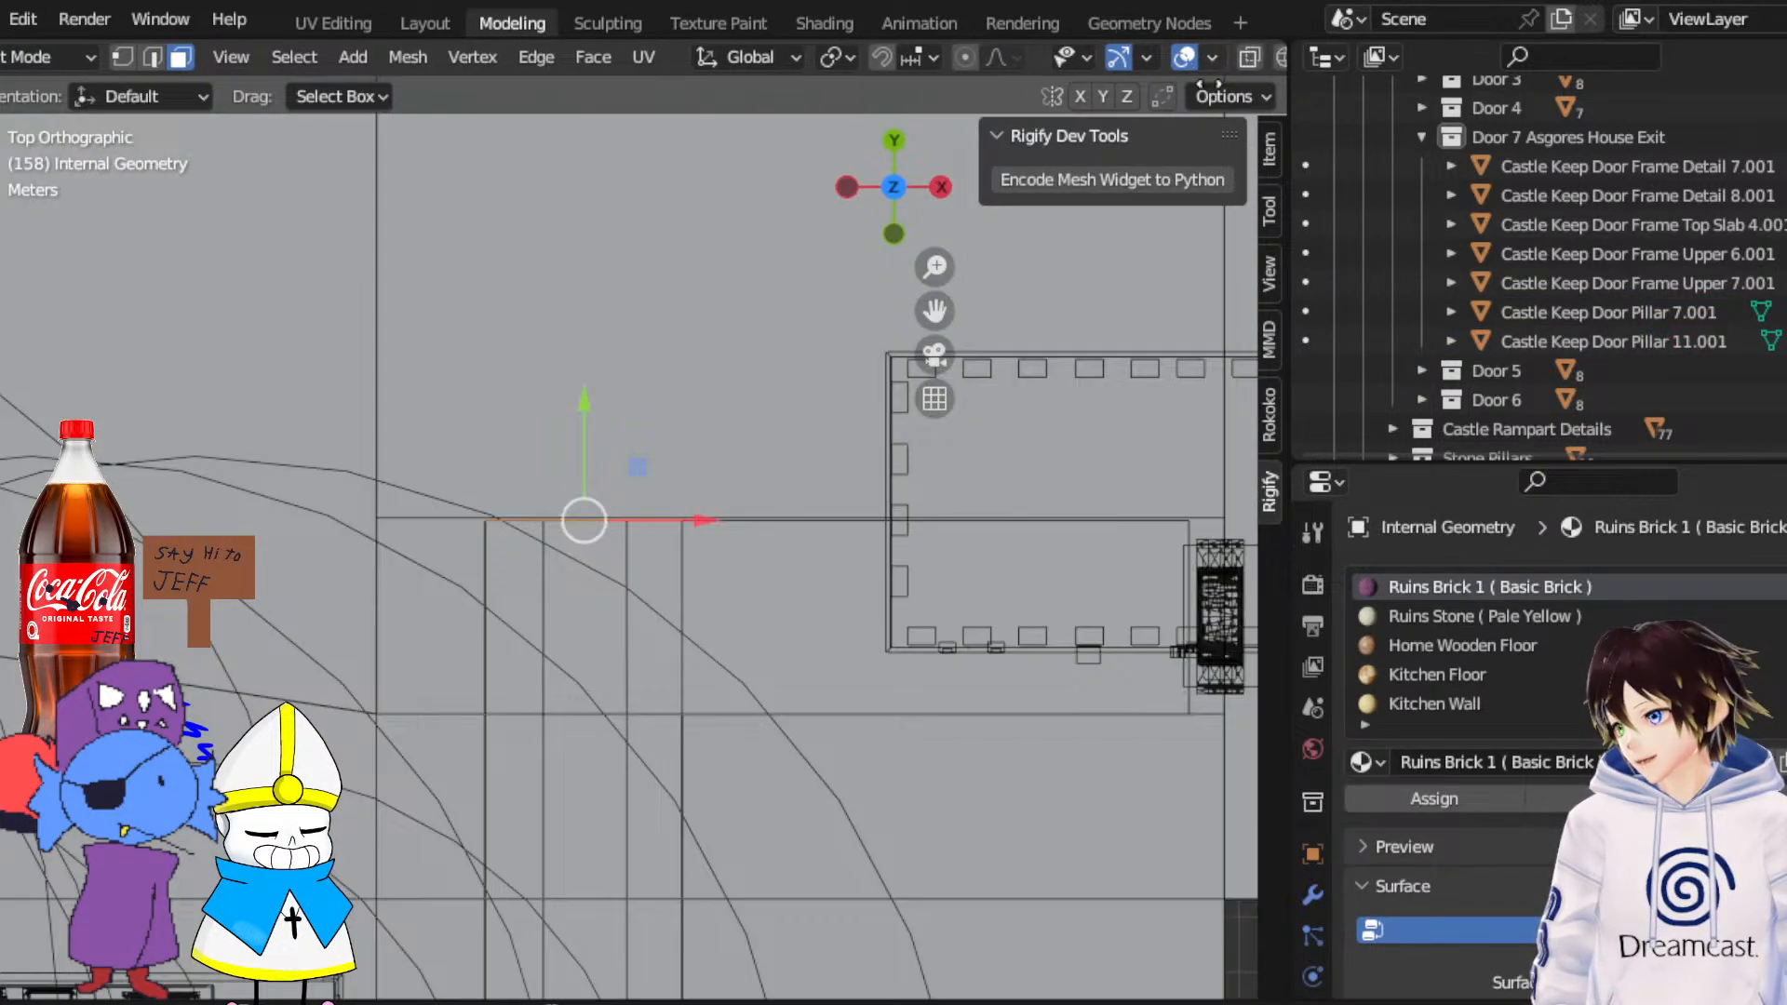
pyautogui.moveTo(1167, 70); pyautogui.dragTo(1035, 82, button='middle')
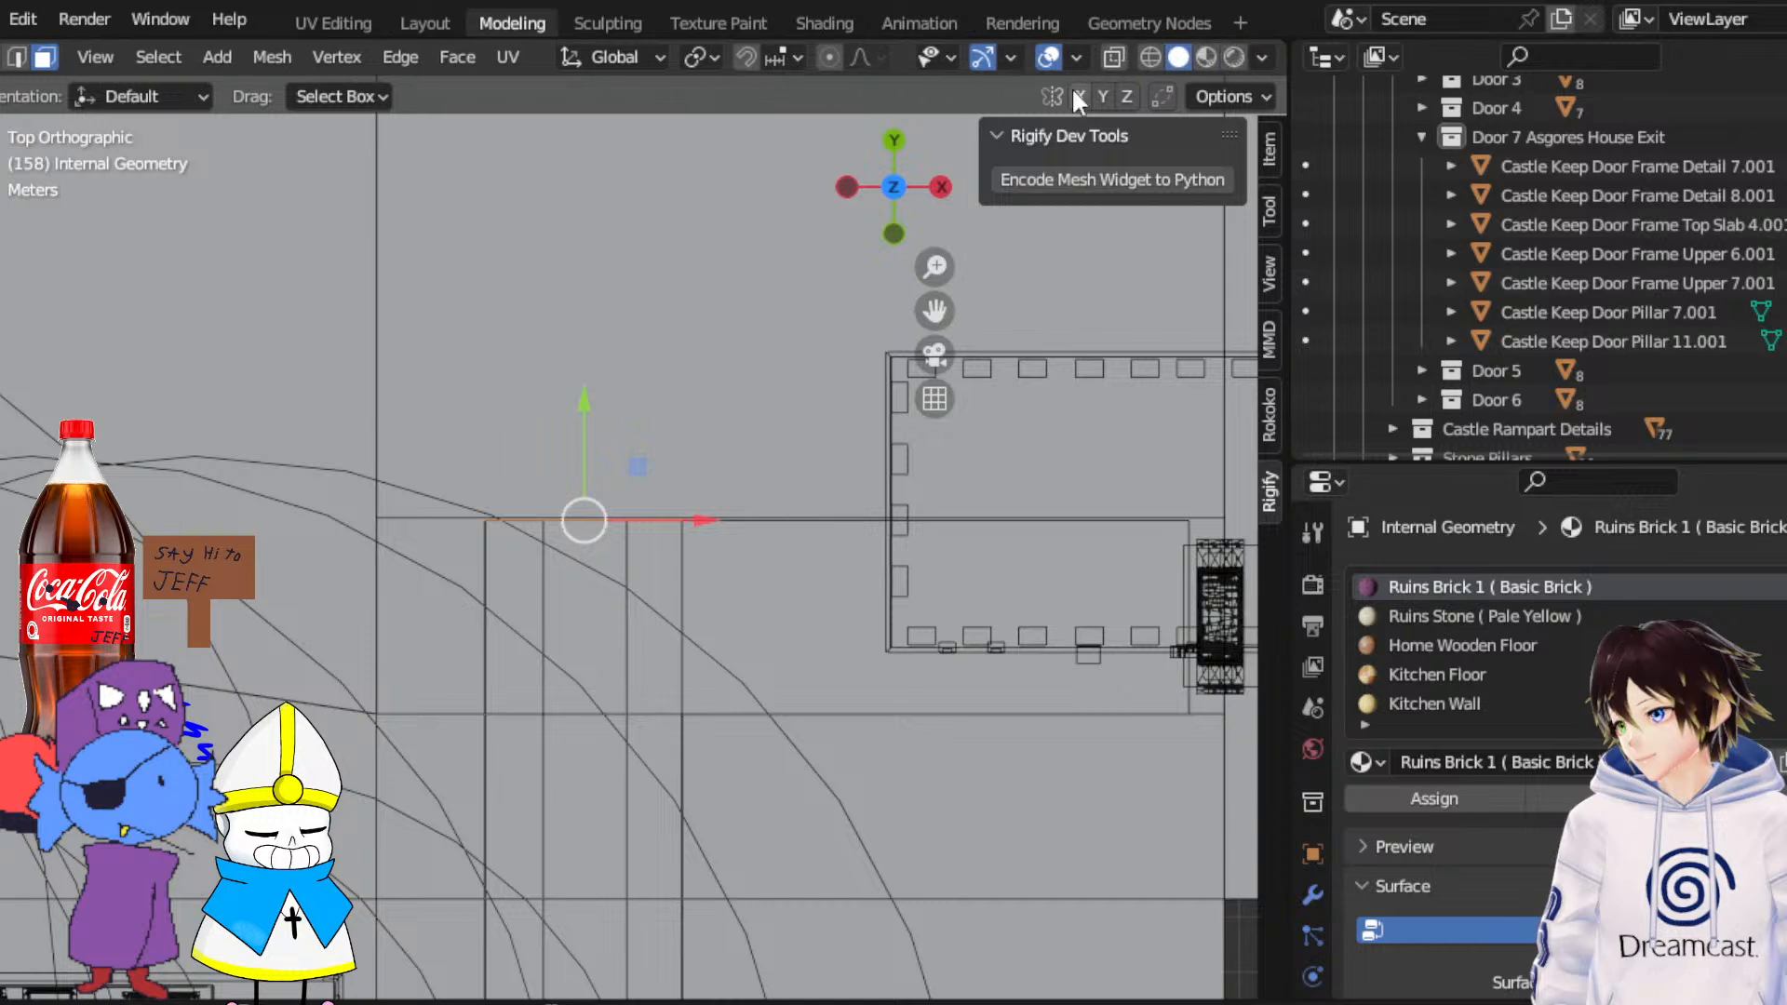
pyautogui.click(1149, 57)
pyautogui.scroll(-4, 932, 302)
pyautogui.keyDown('shift'); pyautogui.moveTo(923, 346); pyautogui.dragTo(959, 284, button='middle'); pyautogui.keyUp('shift')
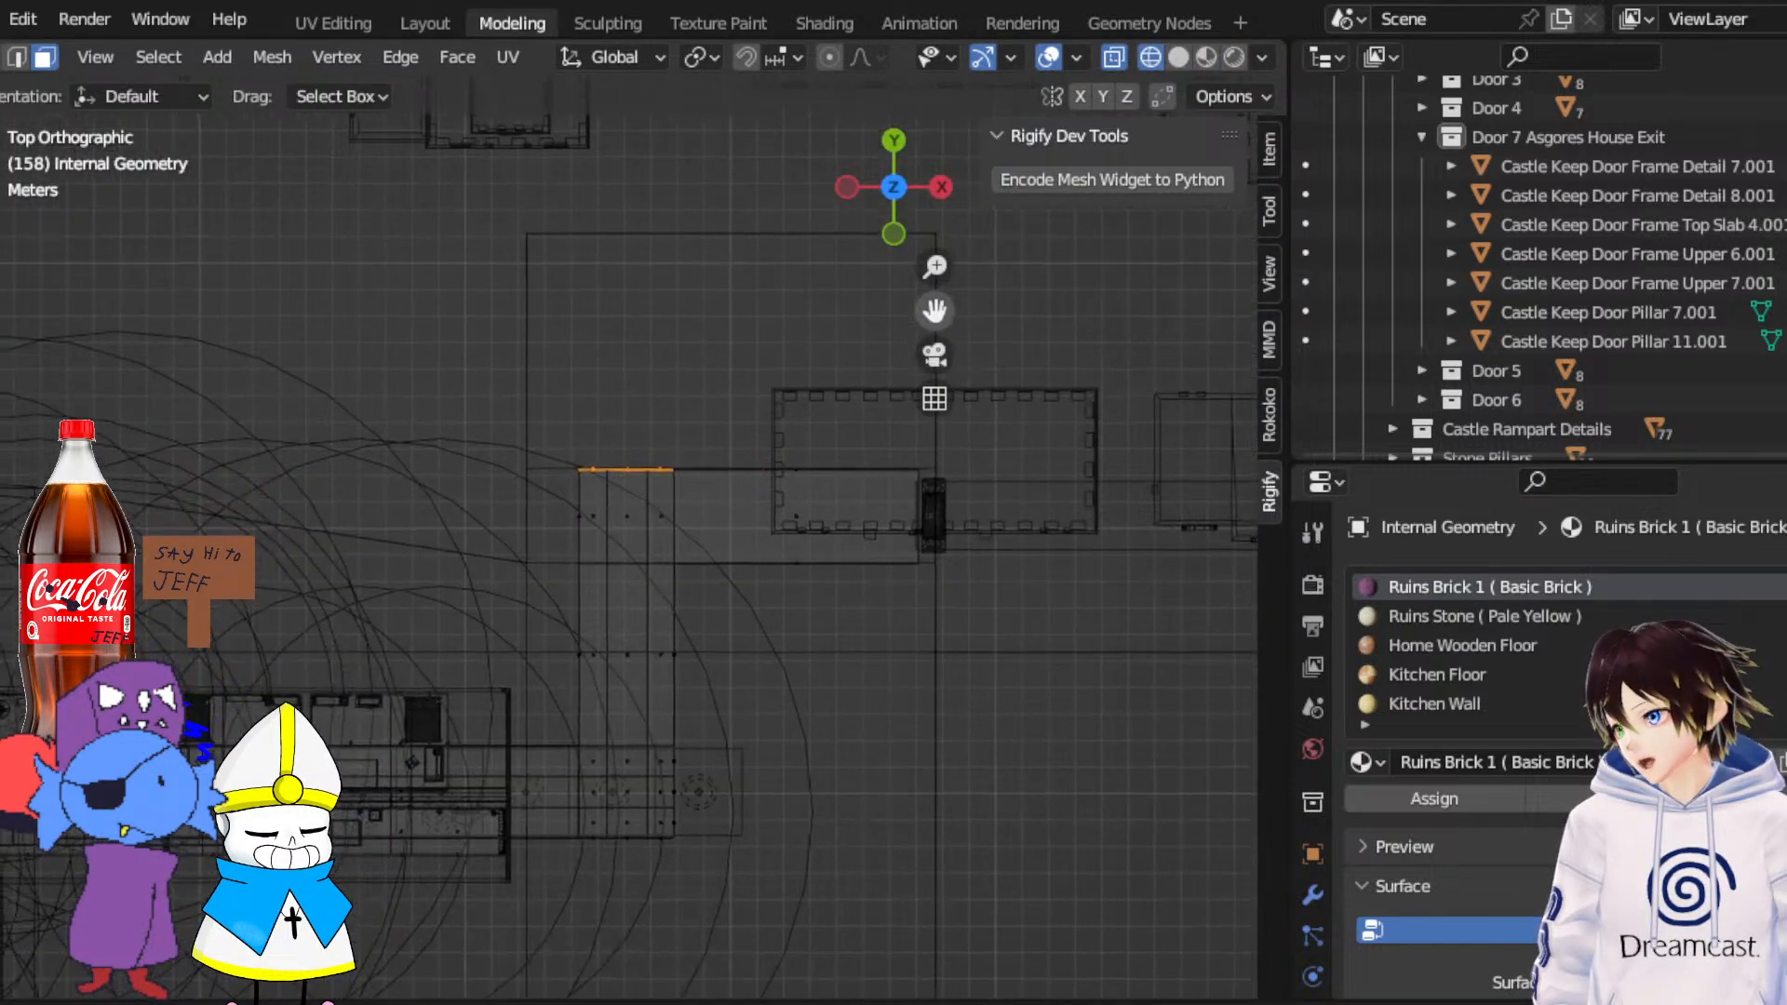
pyautogui.scroll(5, 778, 450)
pyautogui.scroll(-2, 903, 344)
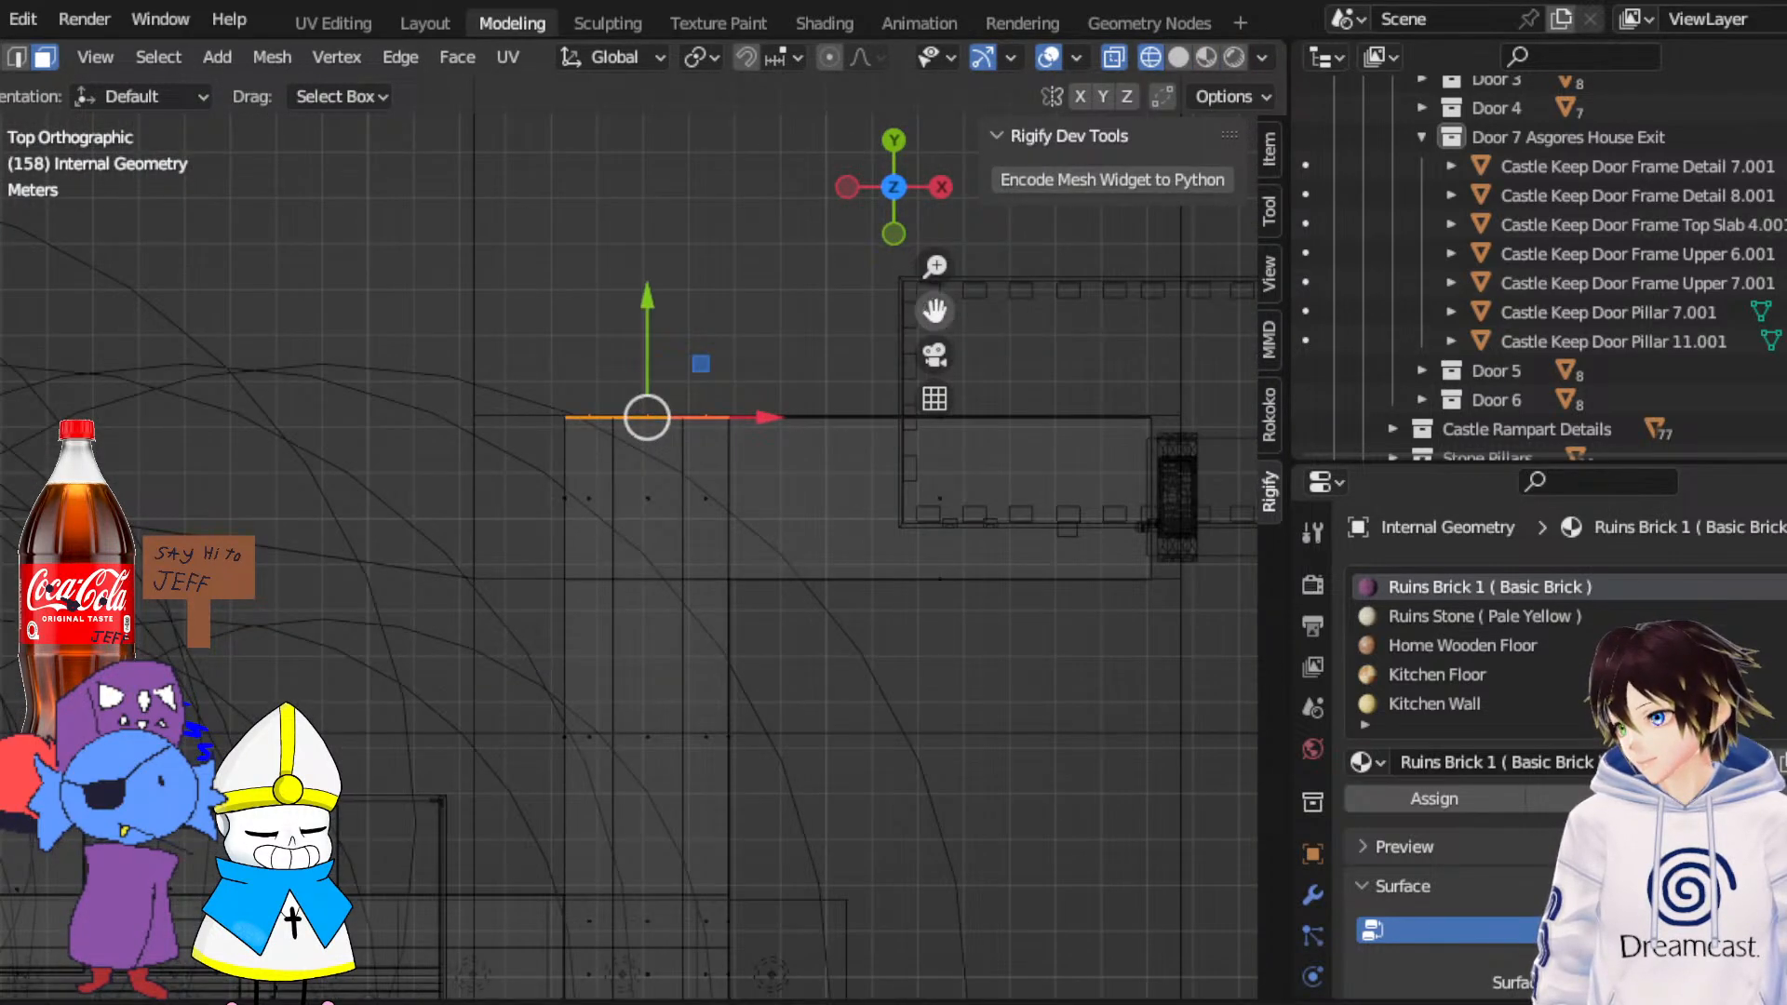
pyautogui.moveTo(925, 300); pyautogui.dragTo(440, 279)
pyautogui.moveTo(903, 696); pyautogui.dragTo(519, 260)
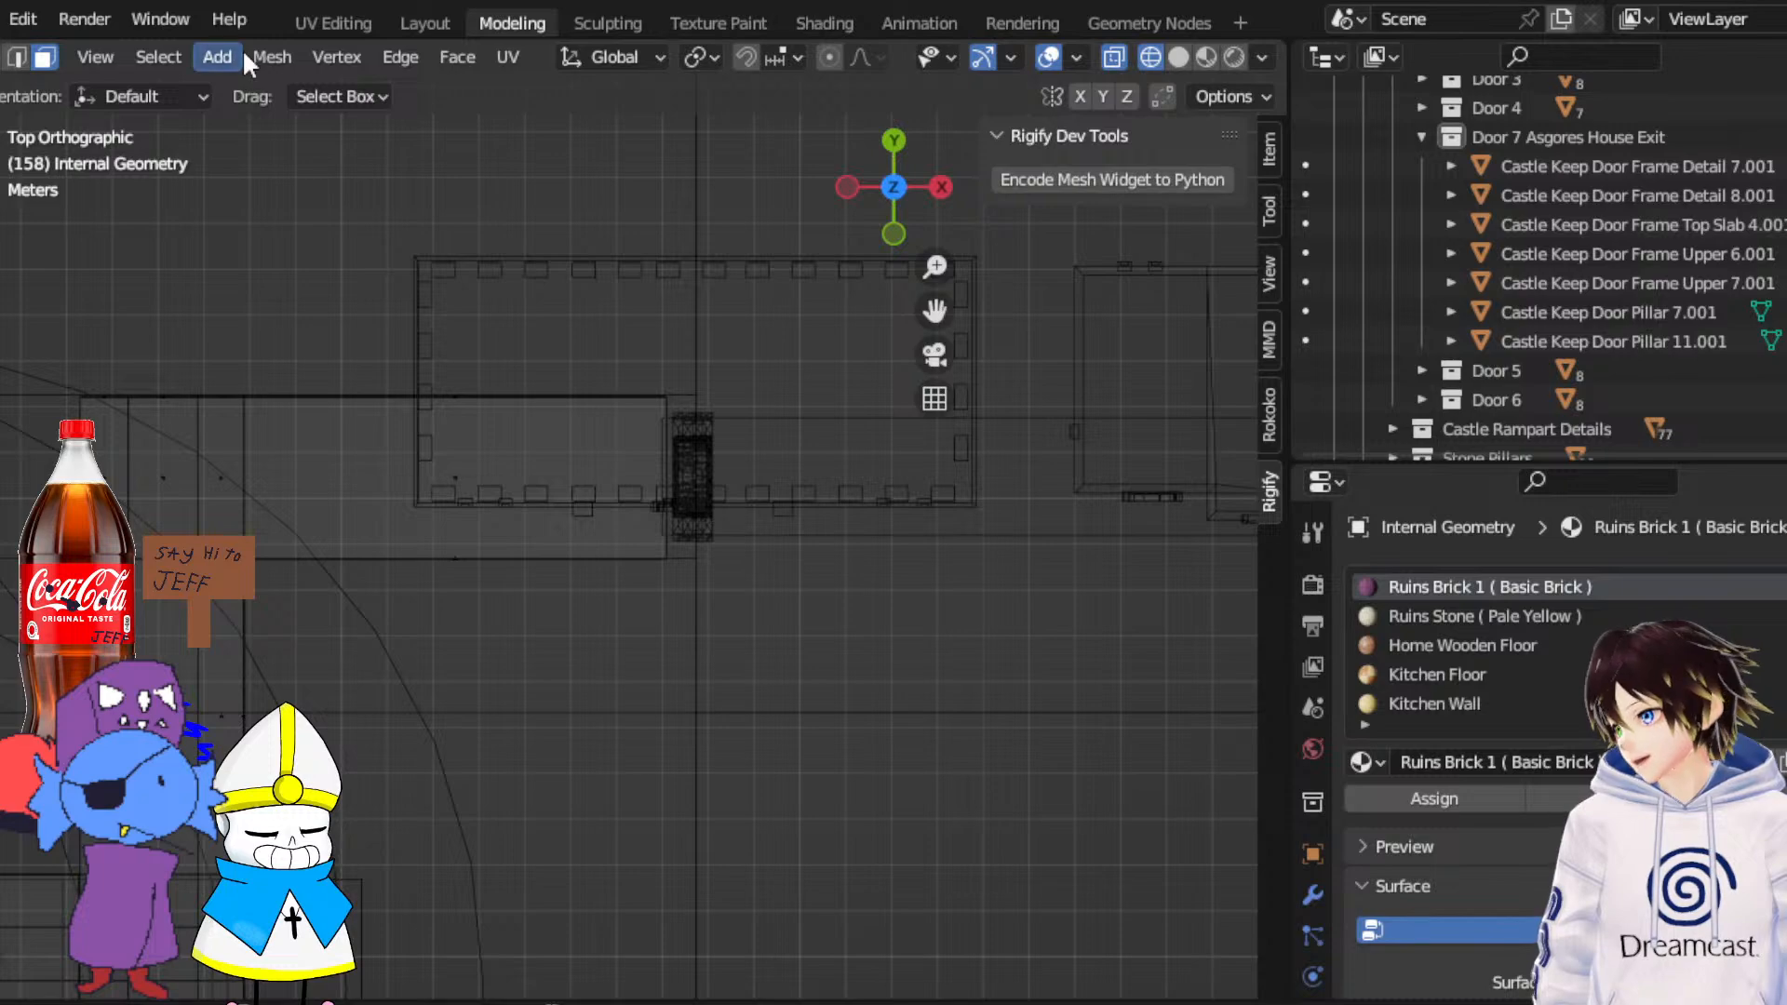
pyautogui.click(1, 58)
pyautogui.moveTo(732, 686); pyautogui.dragTo(388, 219)
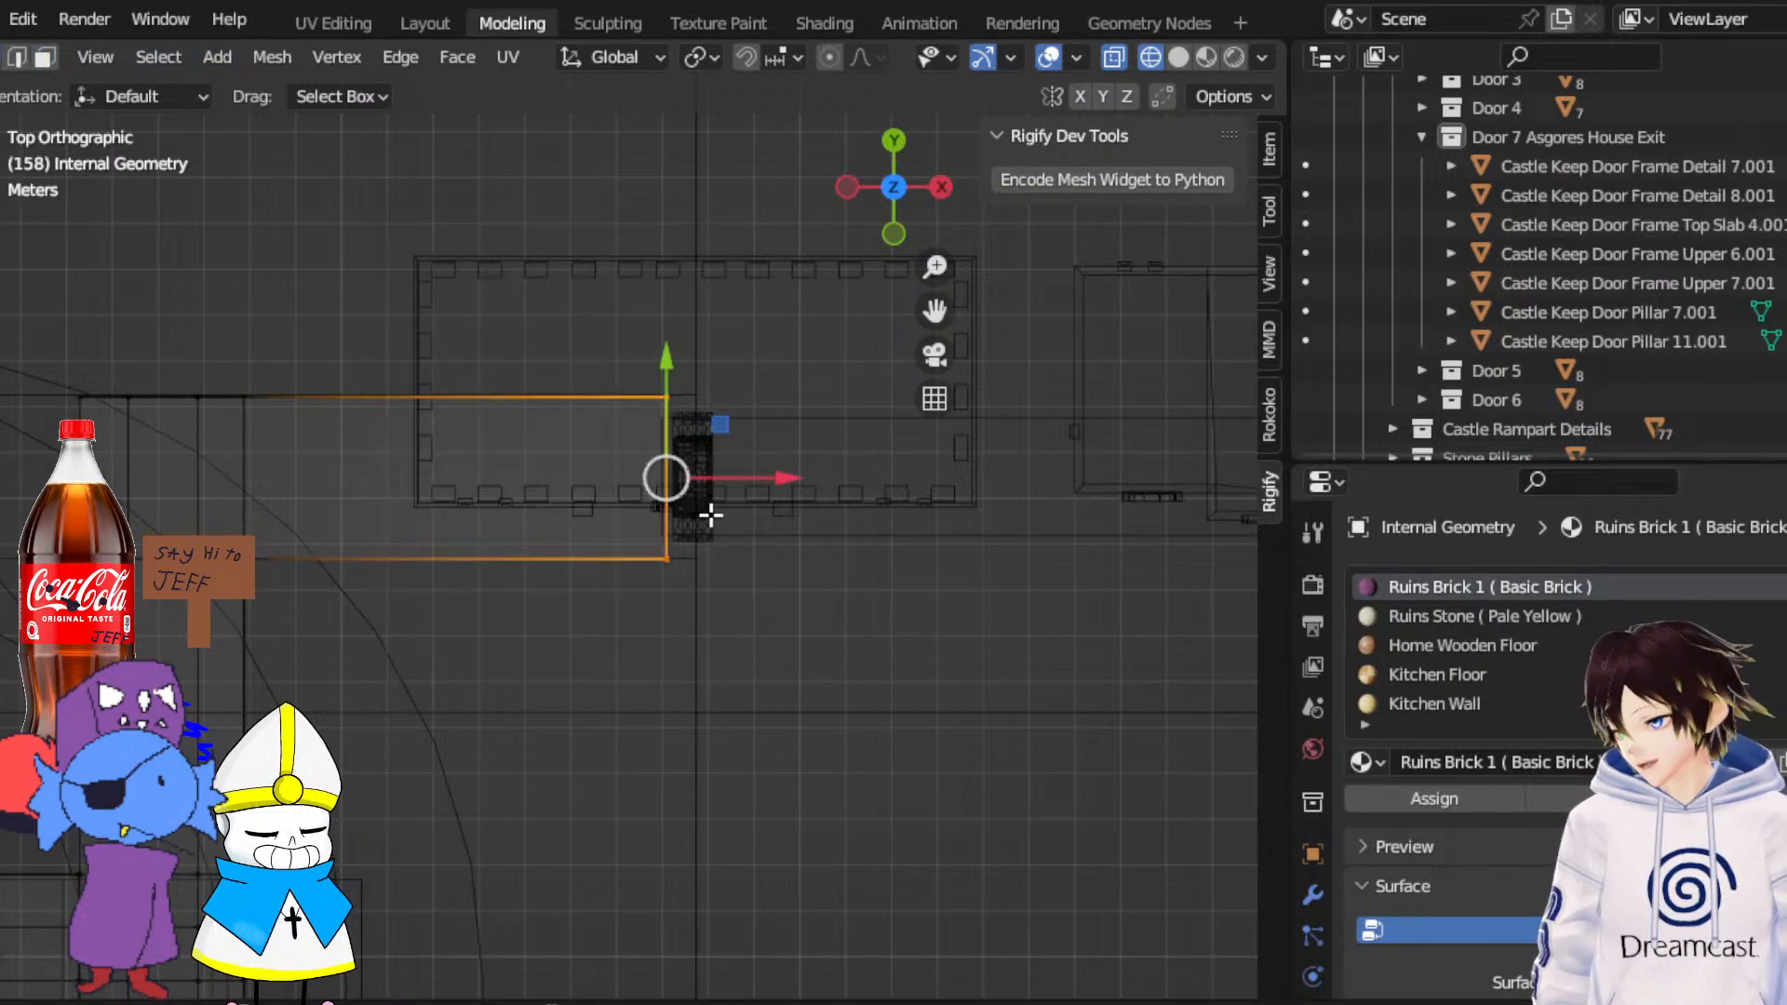
pyautogui.scroll(3, 806, 511)
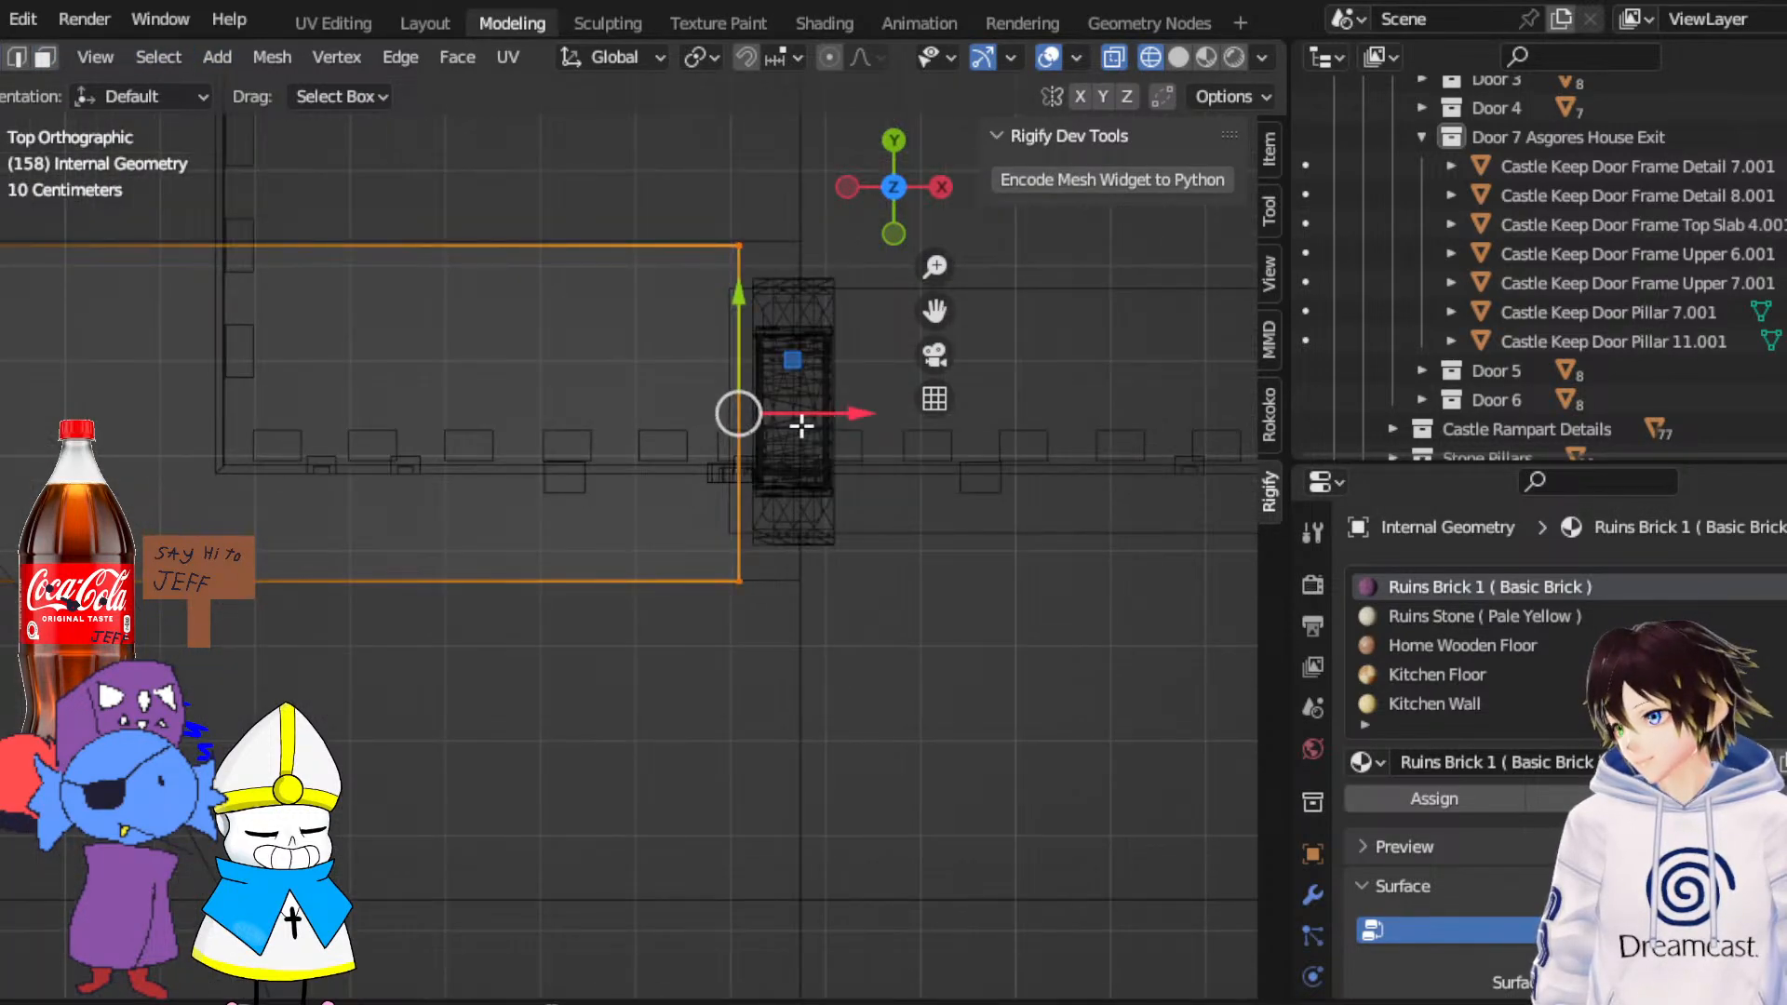
# Add two lengthwise loop cuts through the corridor's floor and ceiling, starting from the edge above the door frame
pyautogui.moveTo(798, 416); pyautogui.dragTo(550, 344, button='middle')
pyautogui.press('2')
pyautogui.click(540, 224)
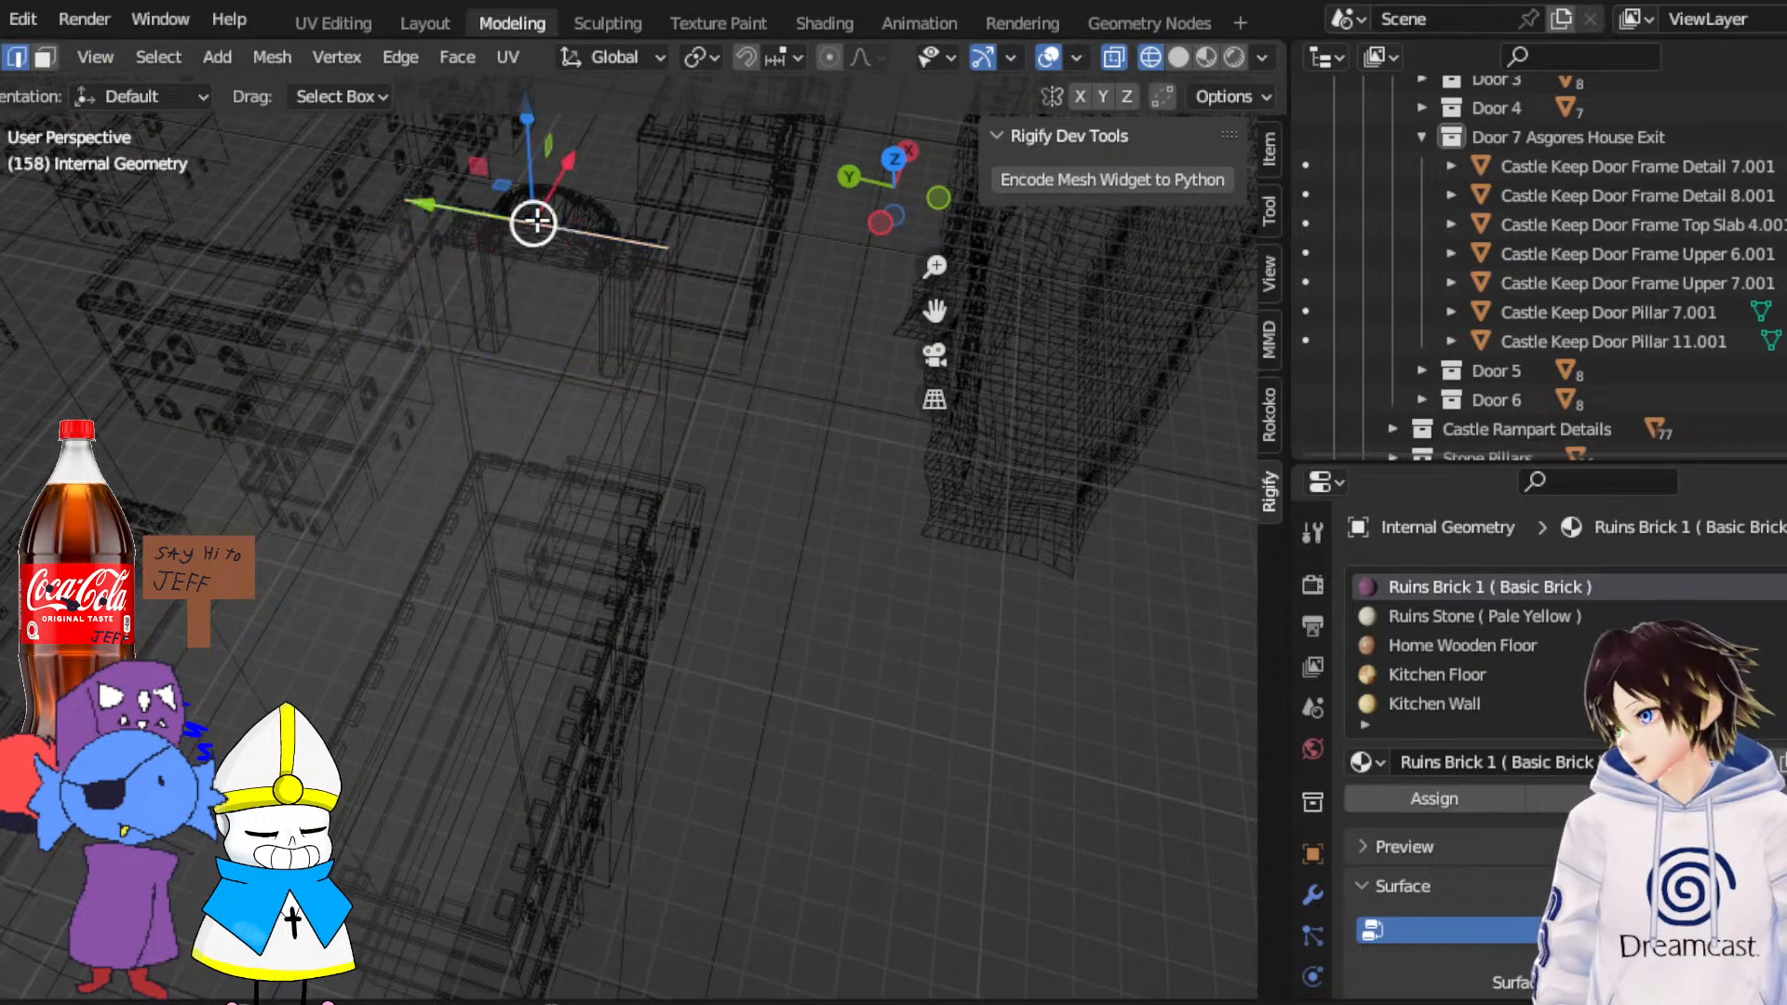
pyautogui.rightClick(501, 242)
pyautogui.click(476, 337)
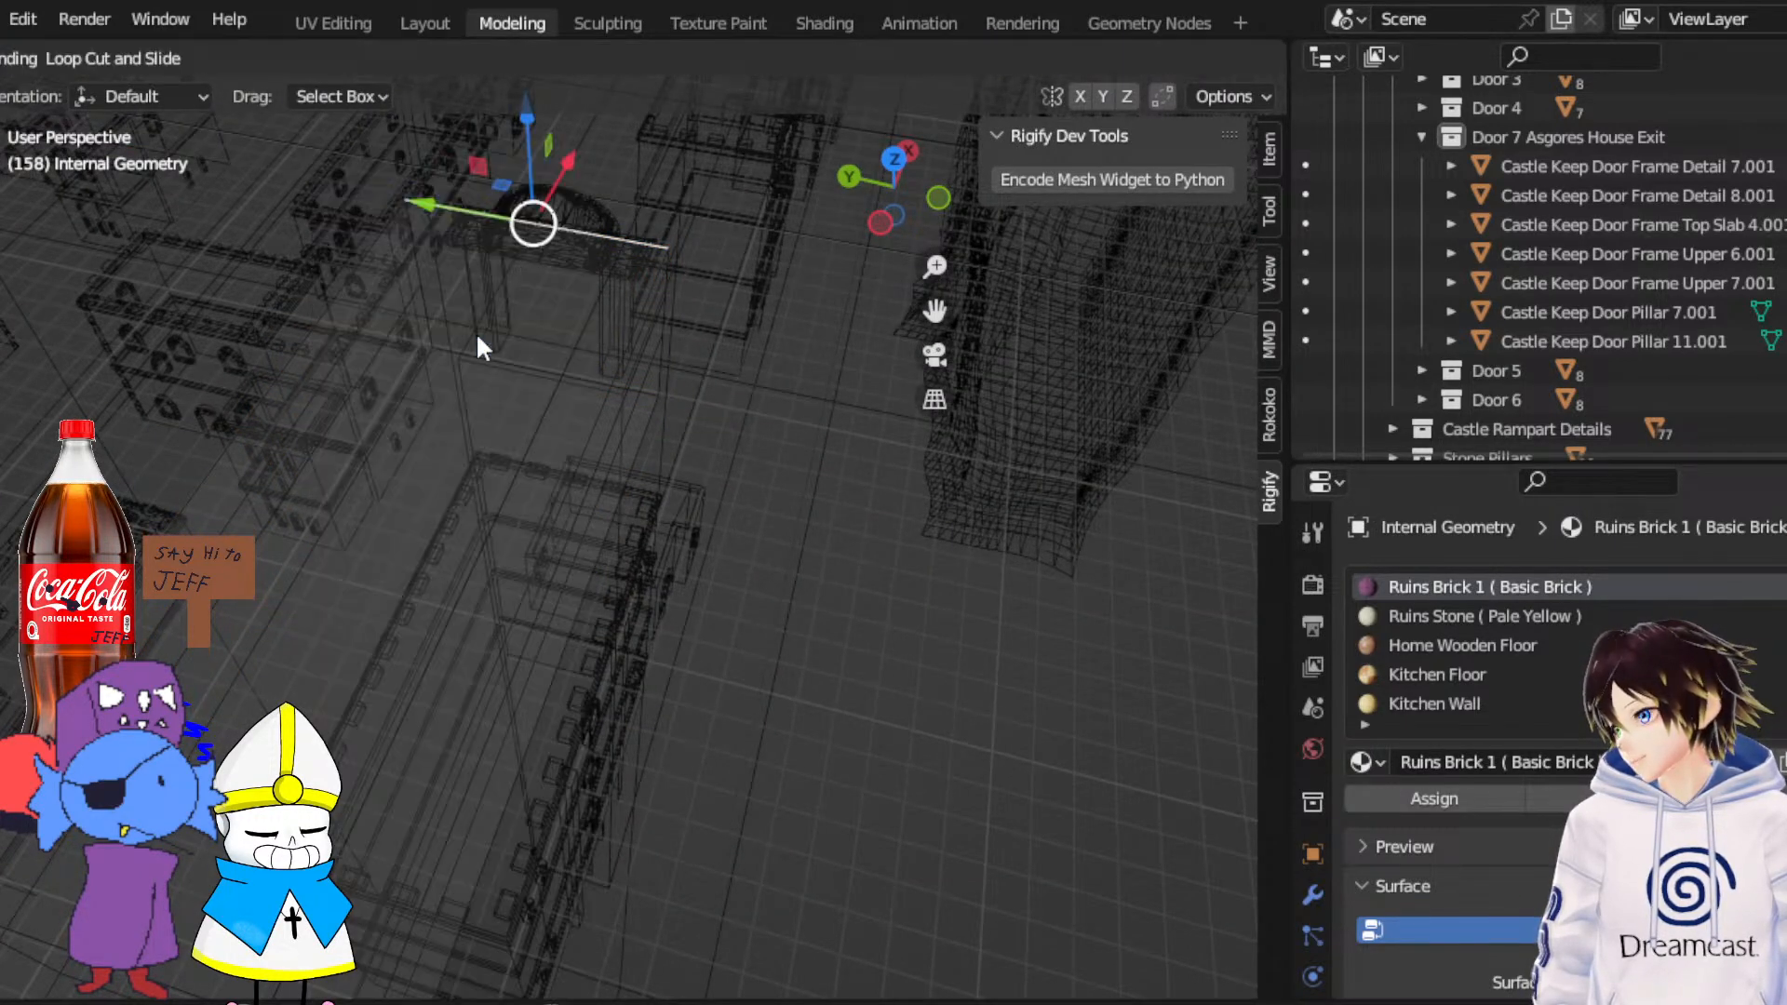
pyautogui.click(538, 238)
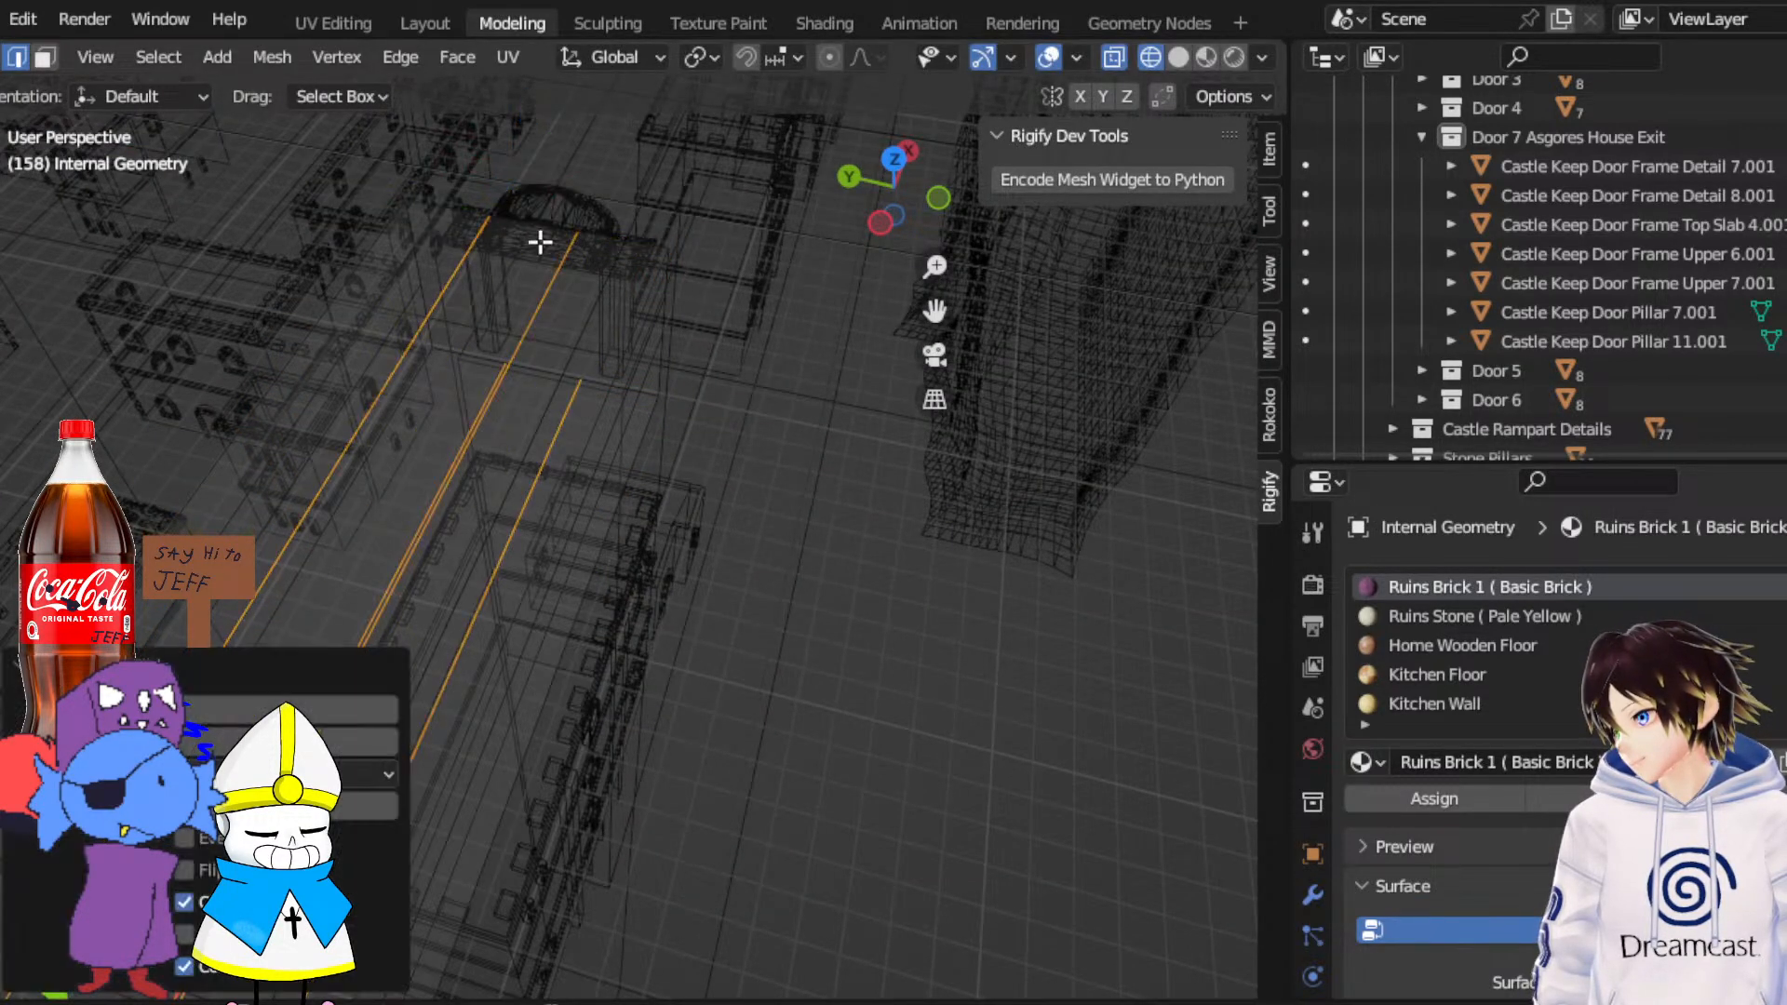
# In solid shading, scale the two lengthwise loops apart along Y to the outer sides of the door pillars
pyautogui.click(879, 224)
pyautogui.scroll(4, 642, 316)
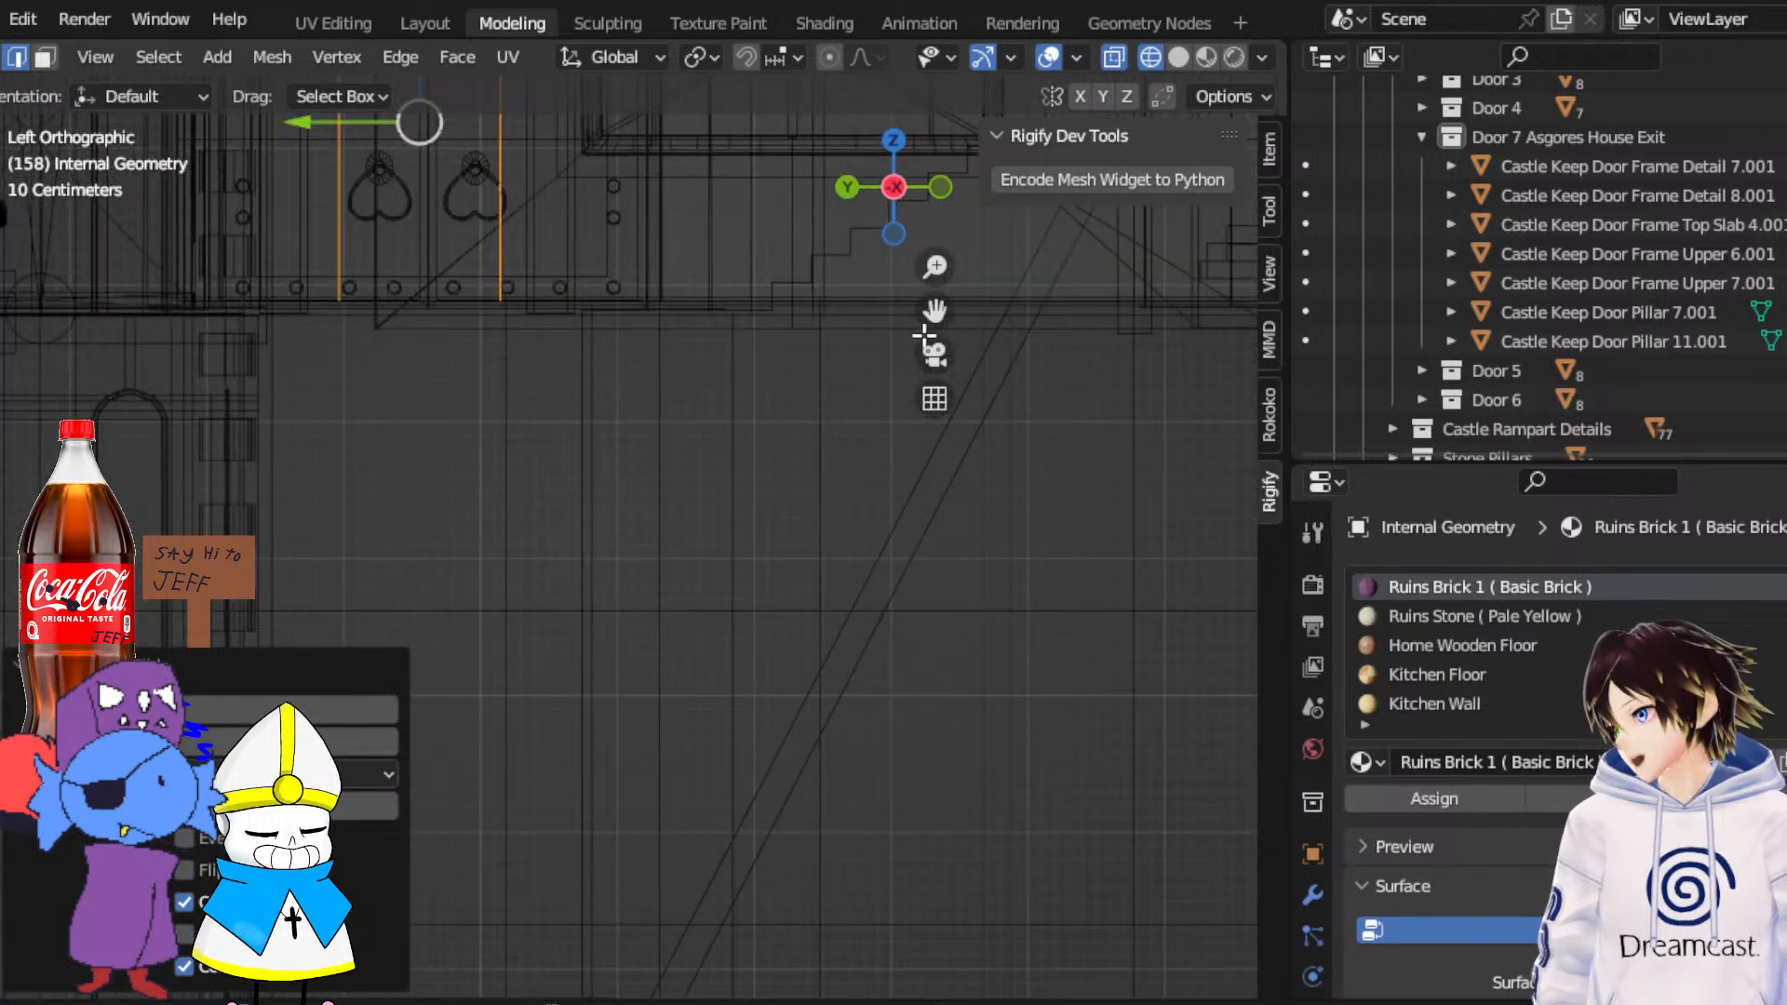
pyautogui.moveTo(935, 310)
pyautogui.mouseDown()
pyautogui.moveTo(1024, 419)
pyautogui.moveTo(937, 340)
pyautogui.mouseUp()
pyautogui.moveTo(567, 272); pyautogui.dragTo(585, 304, button='middle')
pyautogui.click(1178, 57)
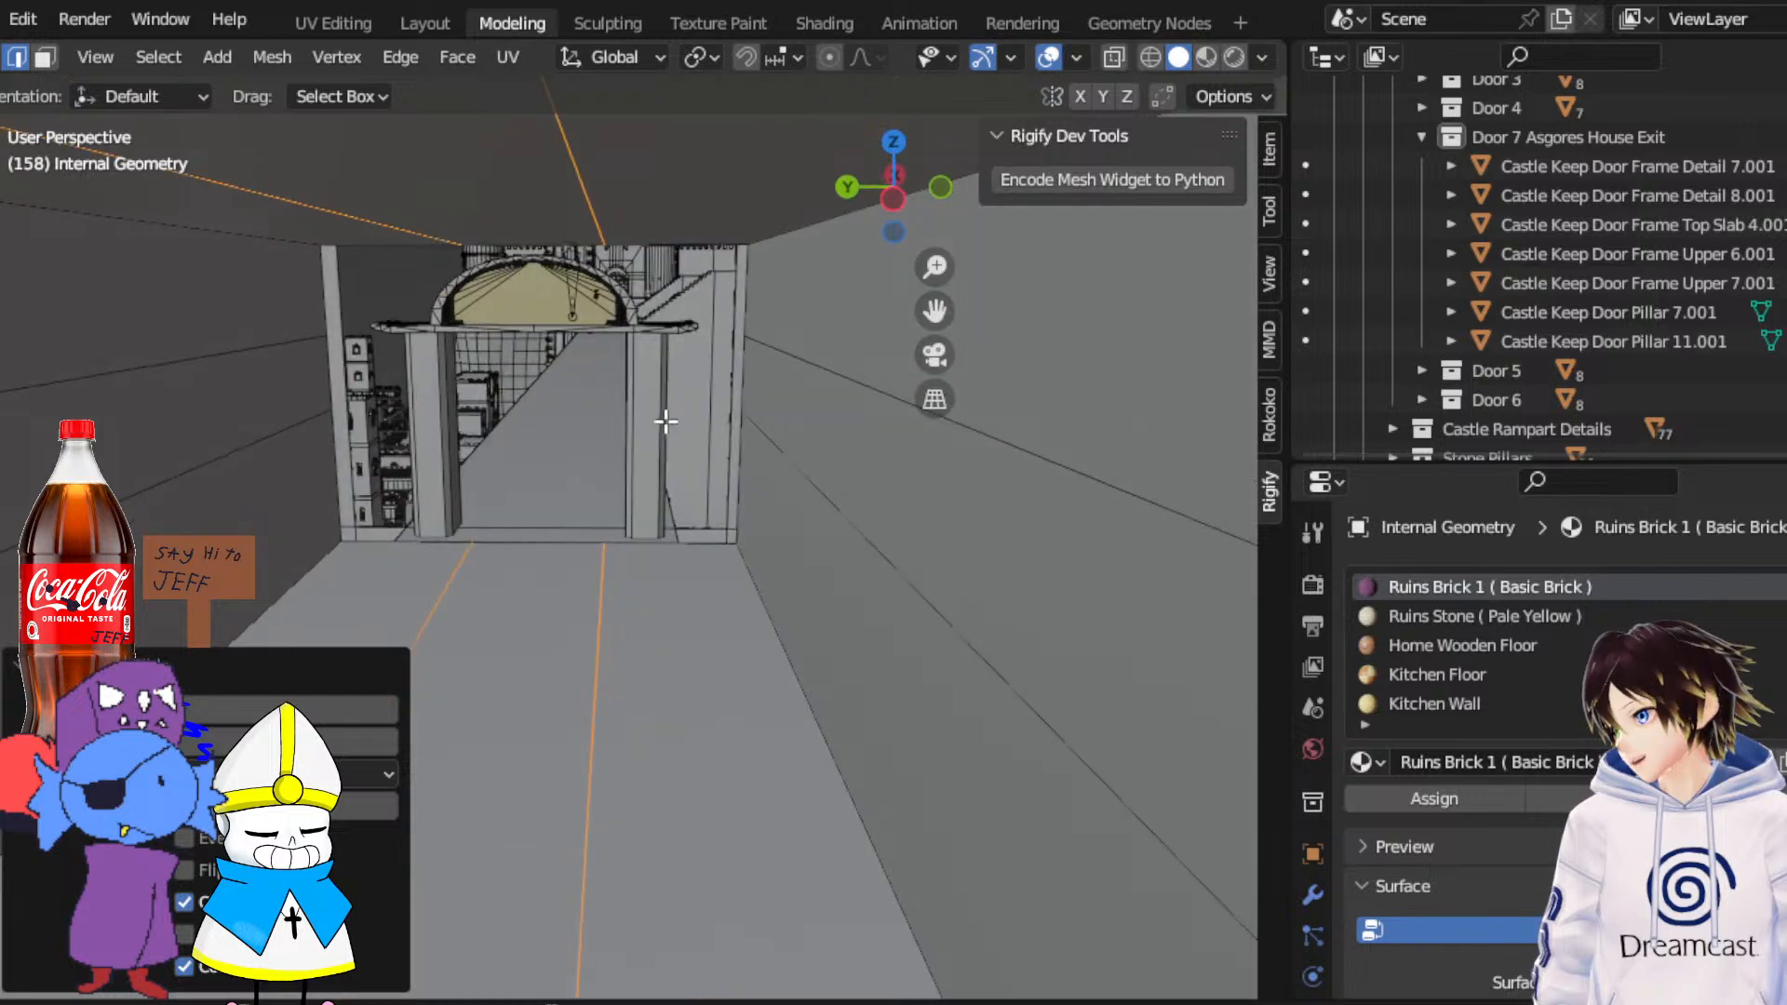
pyautogui.scroll(-3, 562, 639)
pyautogui.moveTo(571, 592)
pyautogui.mouseDown(button='middle')
pyautogui.moveTo(562, 639)
pyautogui.moveTo(586, 590)
pyautogui.mouseUp(button='middle')
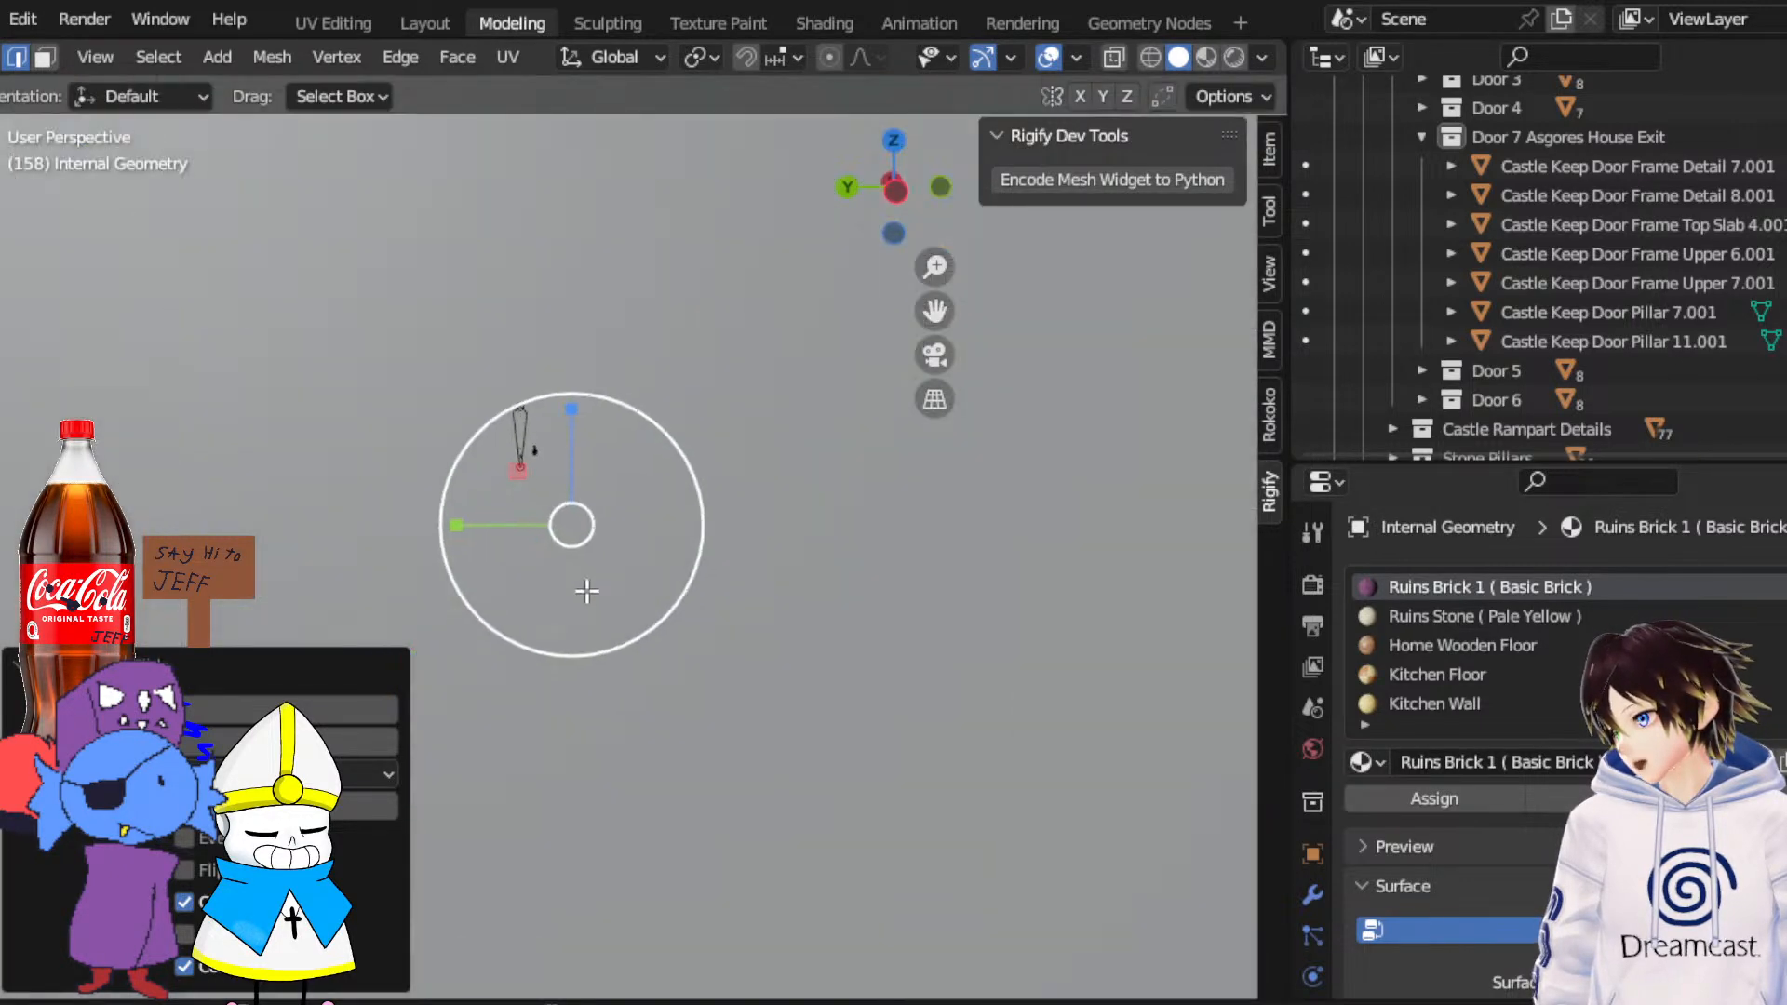
pyautogui.scroll(2, 586, 590)
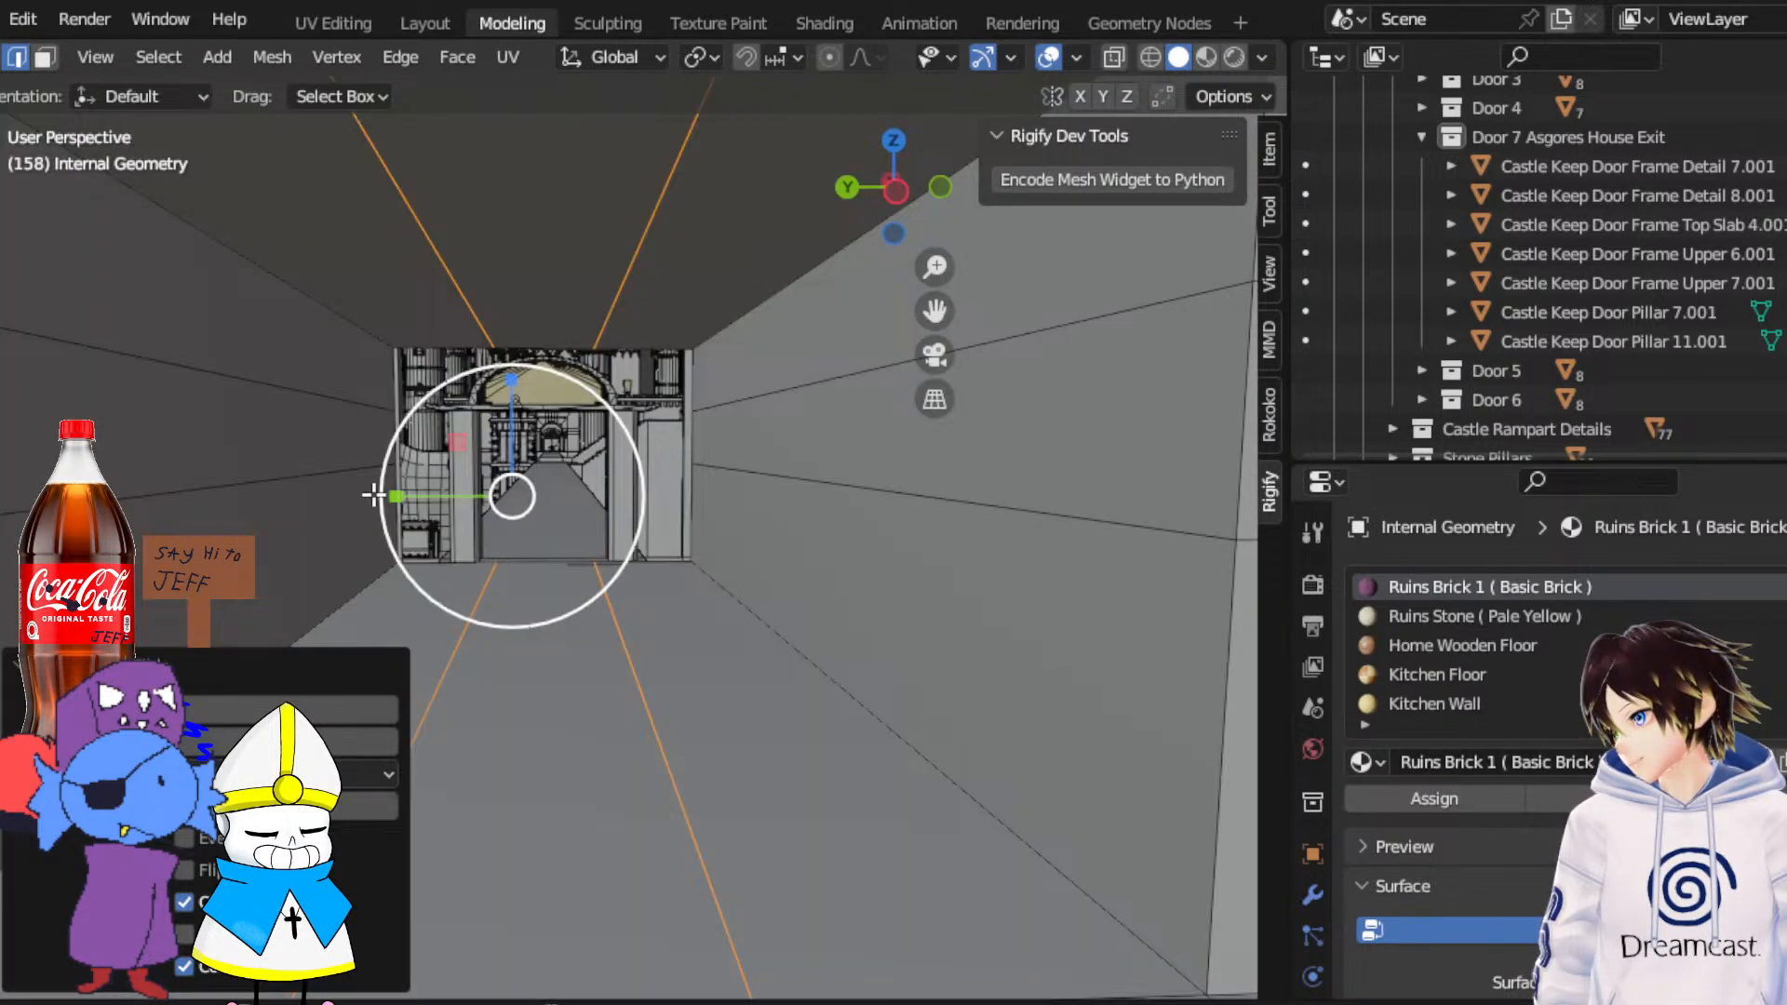
pyautogui.moveTo(397, 496); pyautogui.dragTo(312, 478)
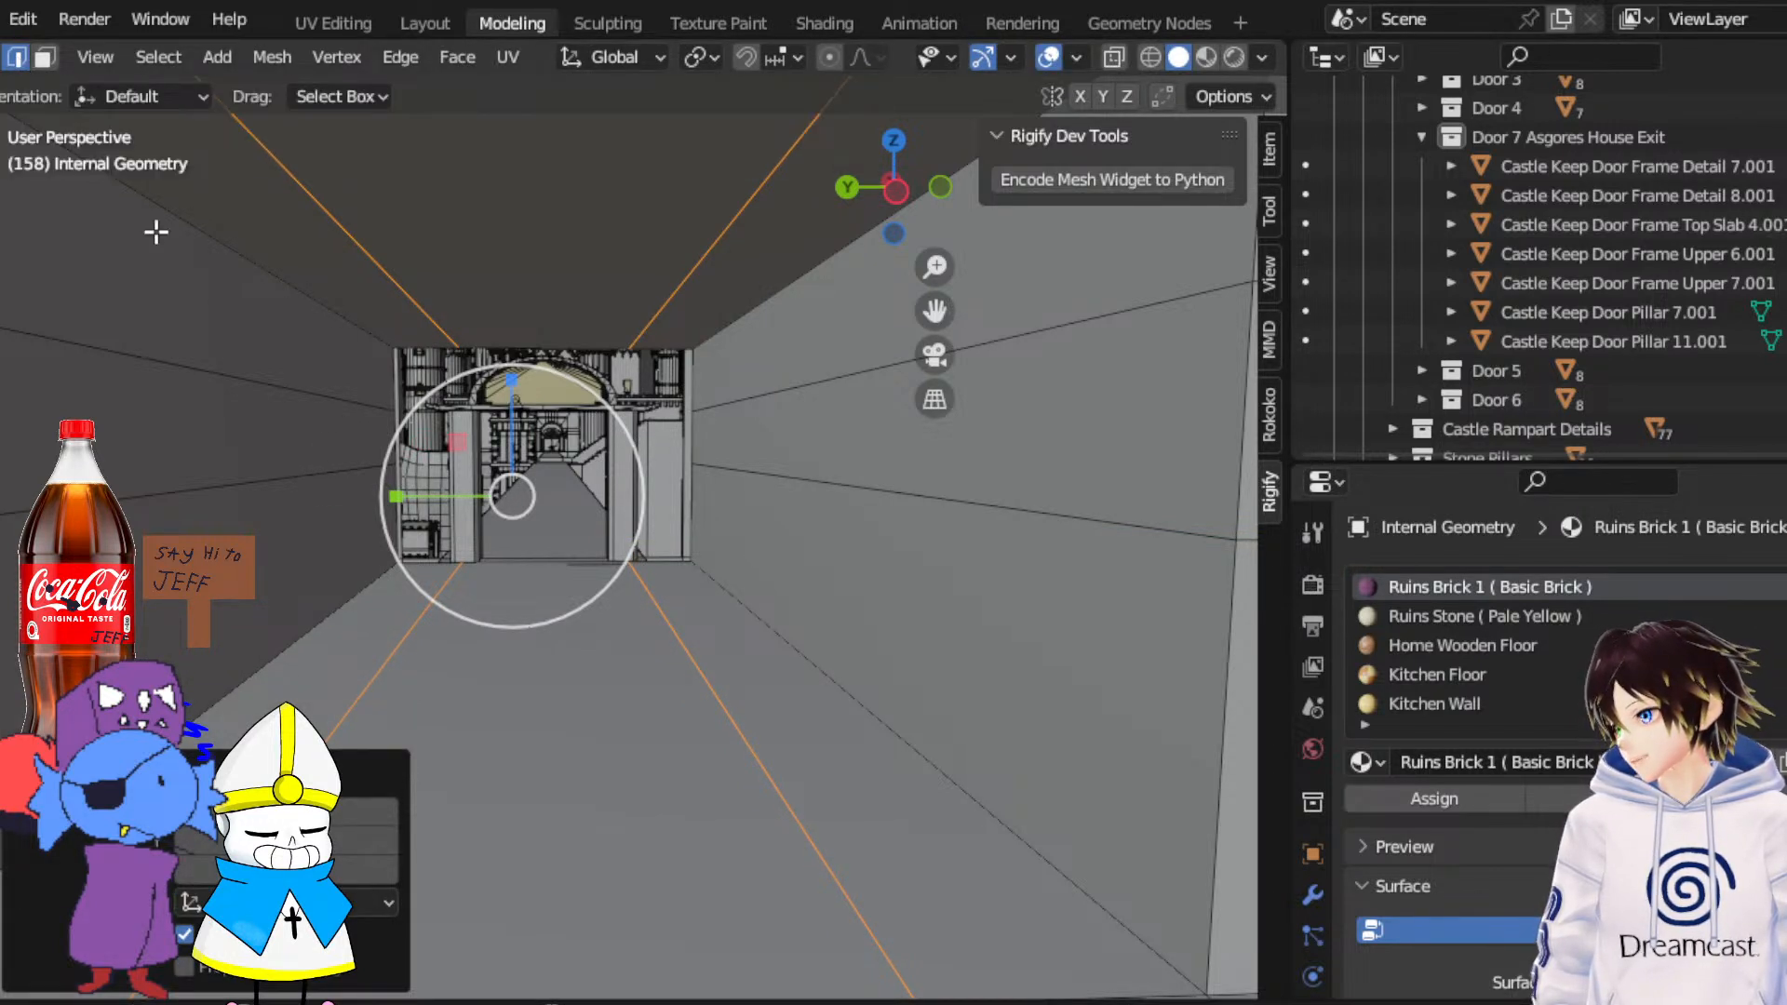
# Extrude the three ceiling edges at the corridor's open end and lower them along Z to the door frame's top slab
pyautogui.click(433, 348)
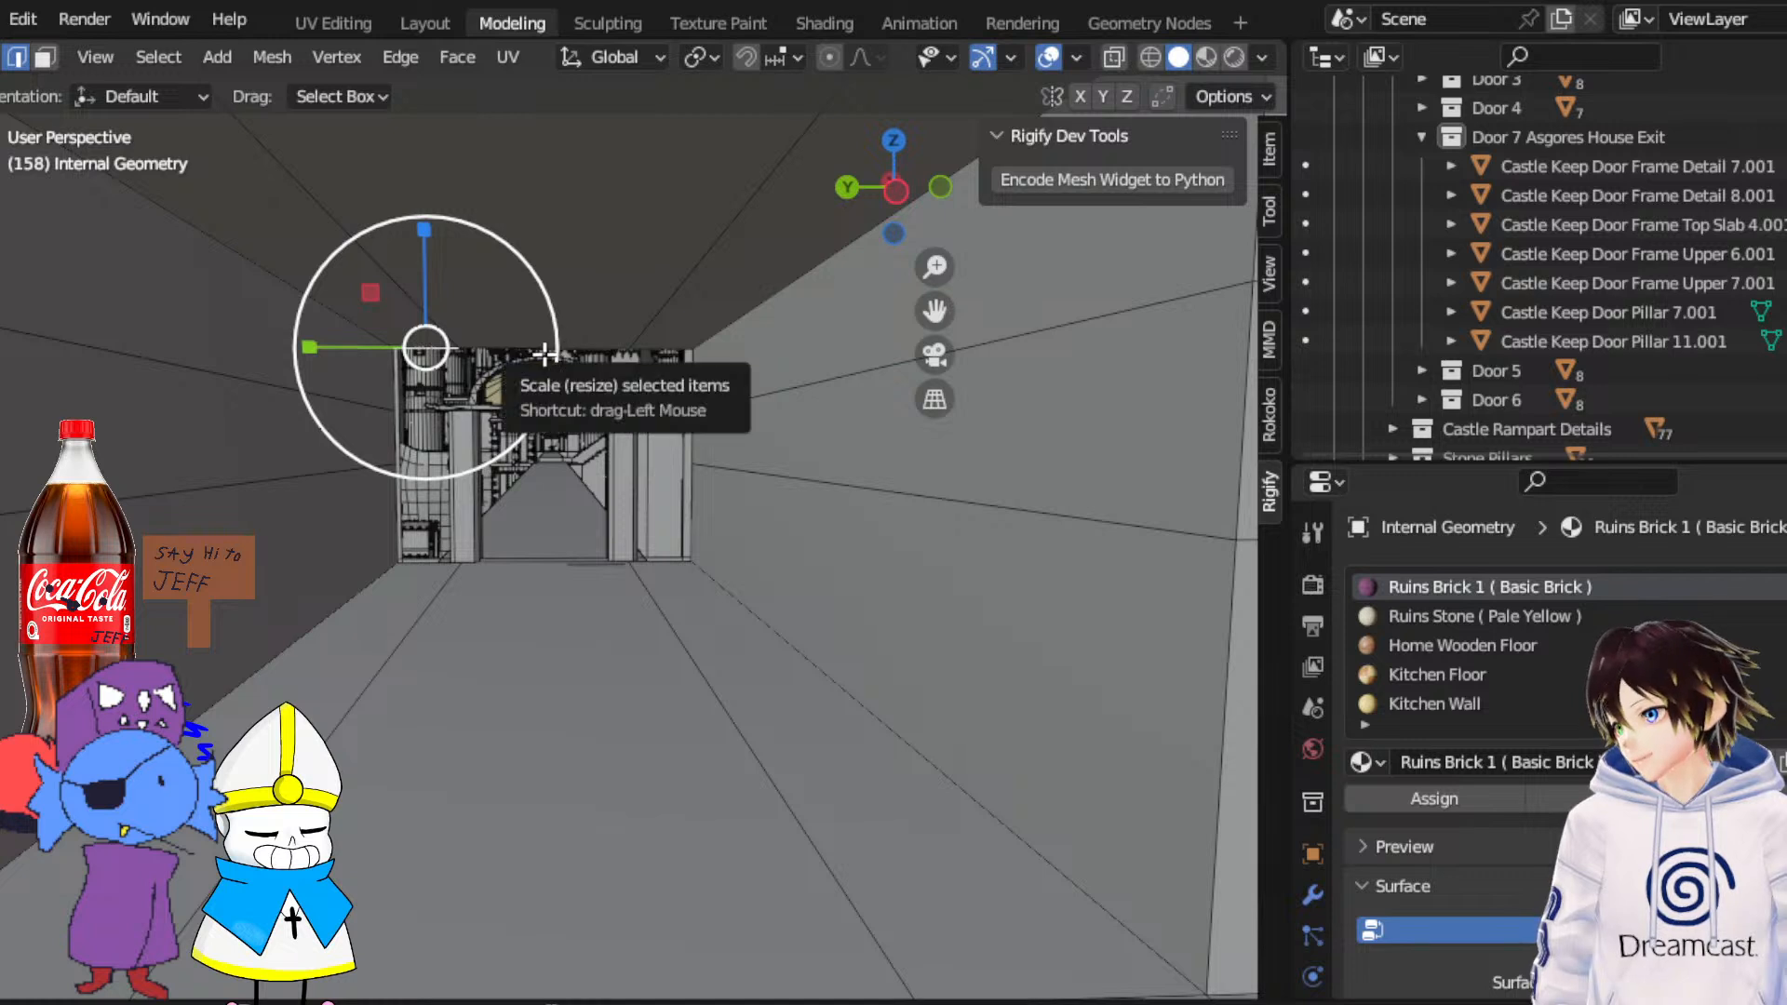
pyautogui.keyDown('shift'); pyautogui.click(575, 350); pyautogui.keyUp('shift')
pyautogui.keyDown('shift'); pyautogui.click(657, 350); pyautogui.keyUp('shift')
pyautogui.click(1, 259)
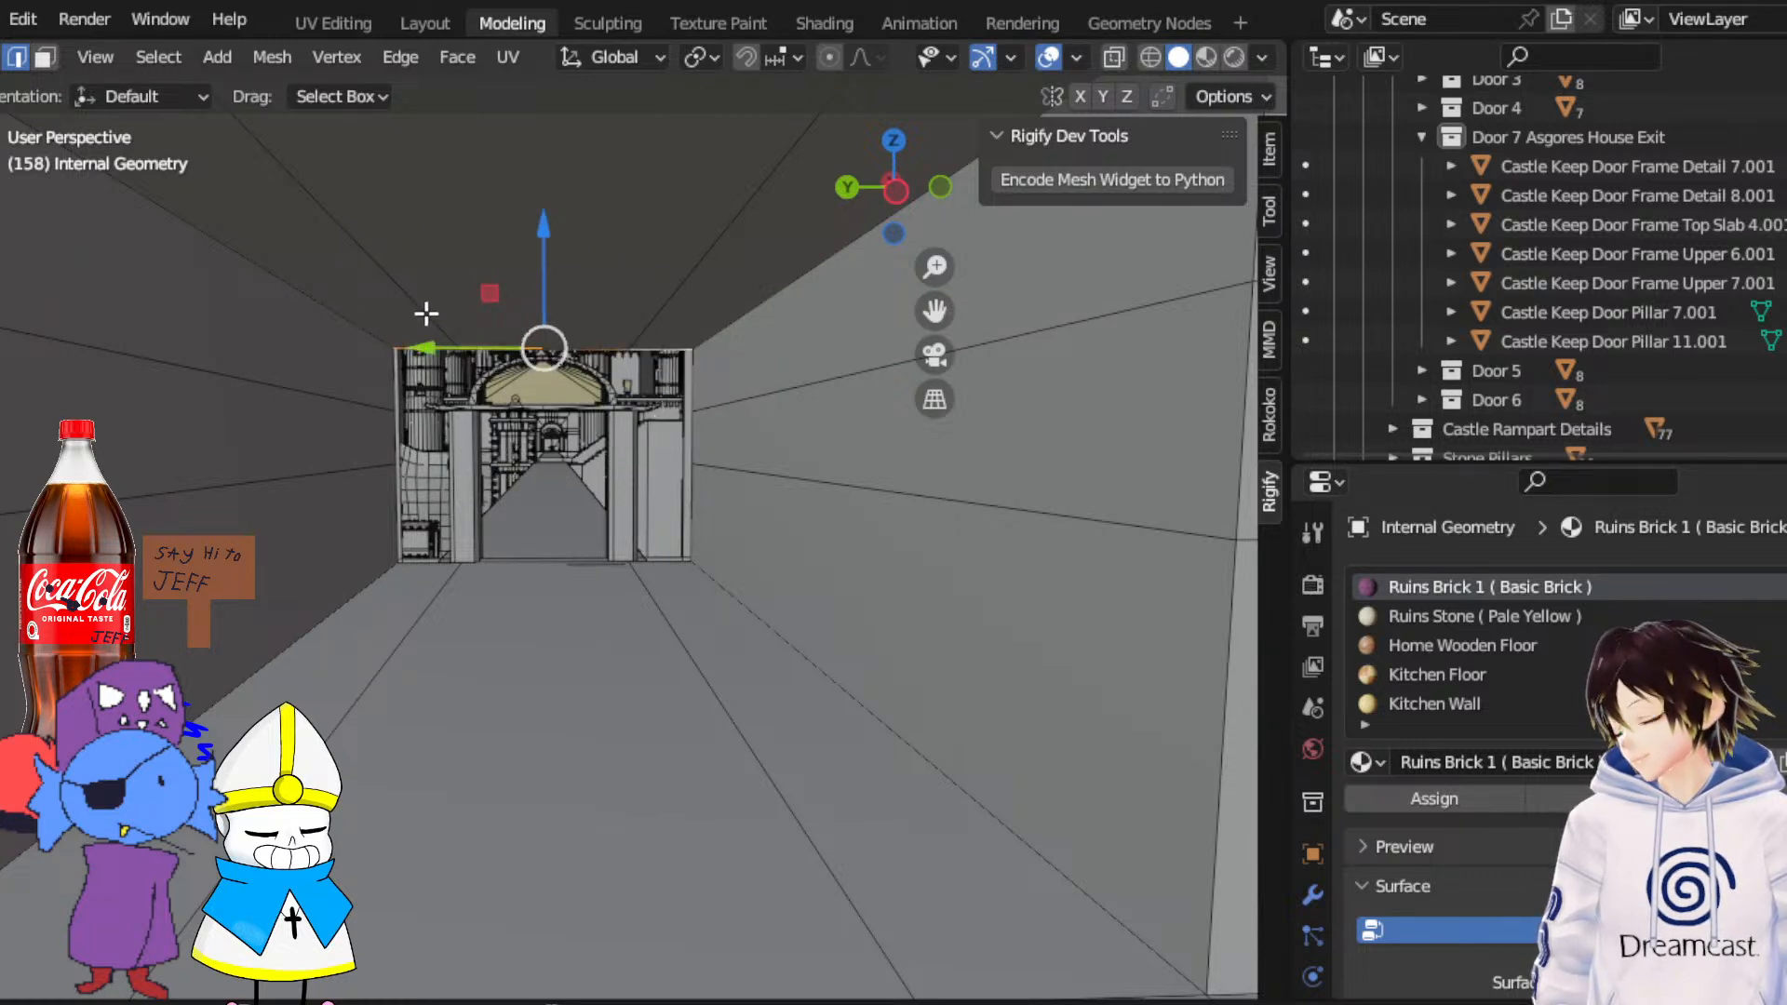
pyautogui.press('e')
pyautogui.rightClick(427, 314)
pyautogui.moveTo(546, 248); pyautogui.dragTo(557, 311)
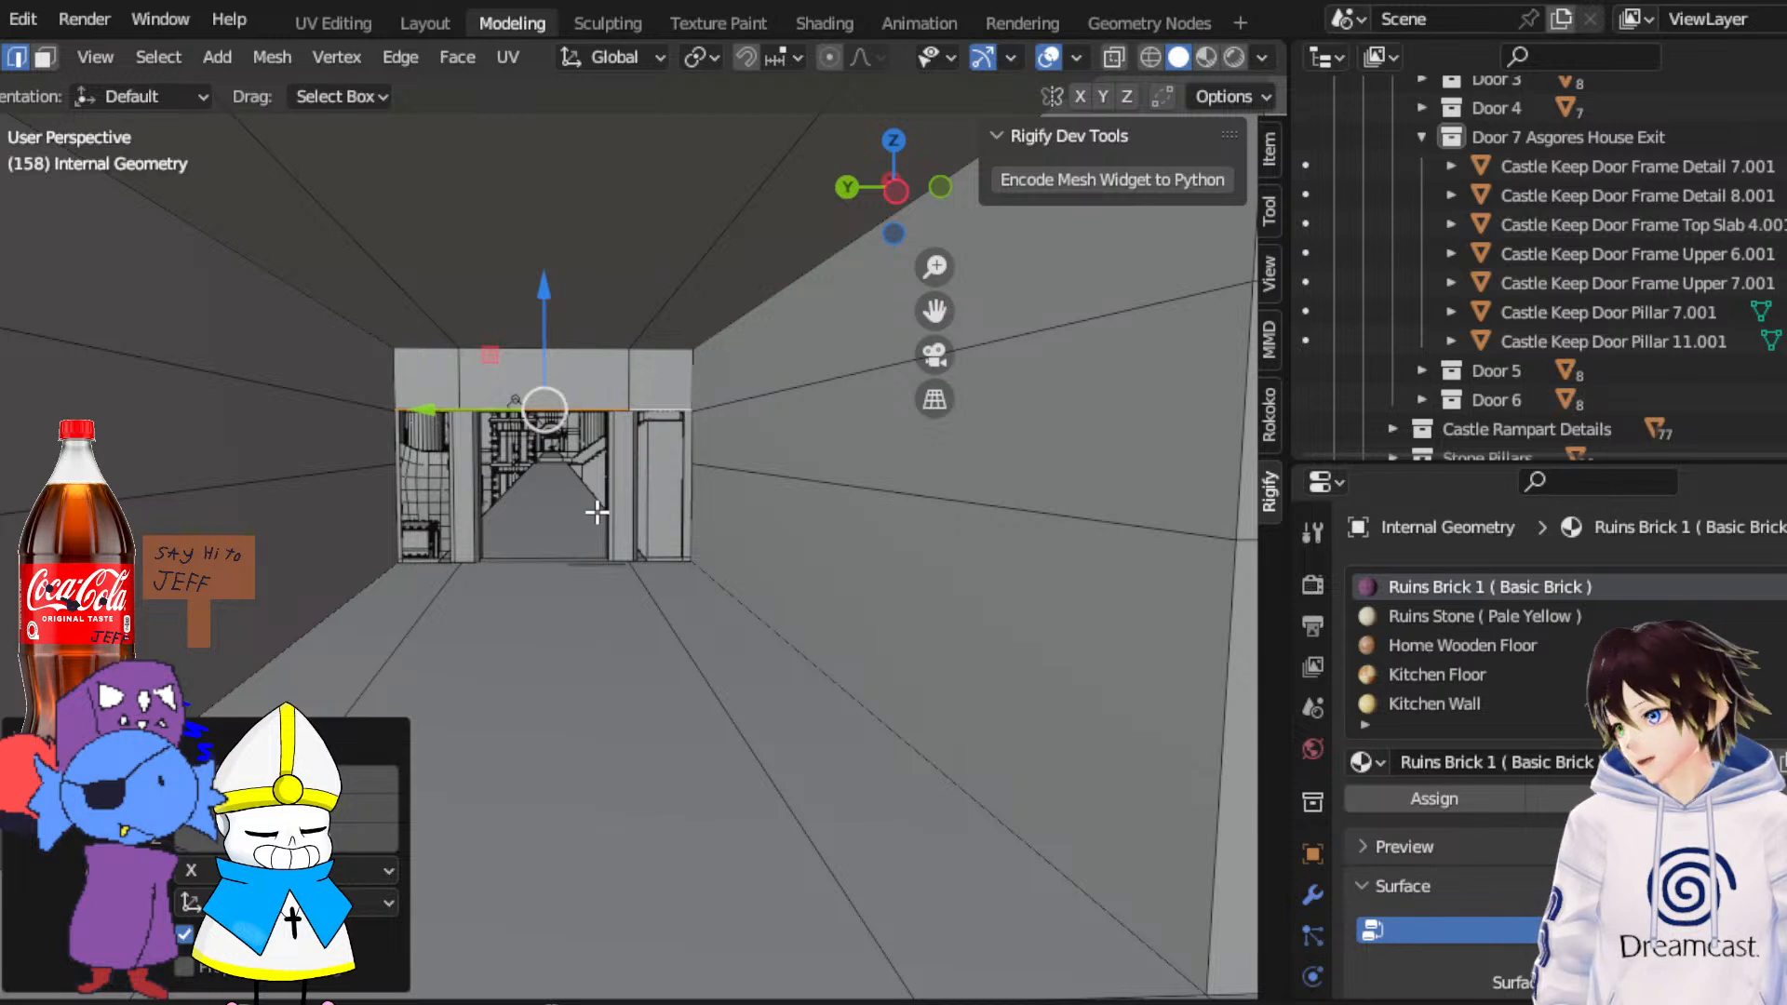
# Try extruding the lower edge of one side of the corridor's end inward along Y to the door pillar
pyautogui.click(397, 437)
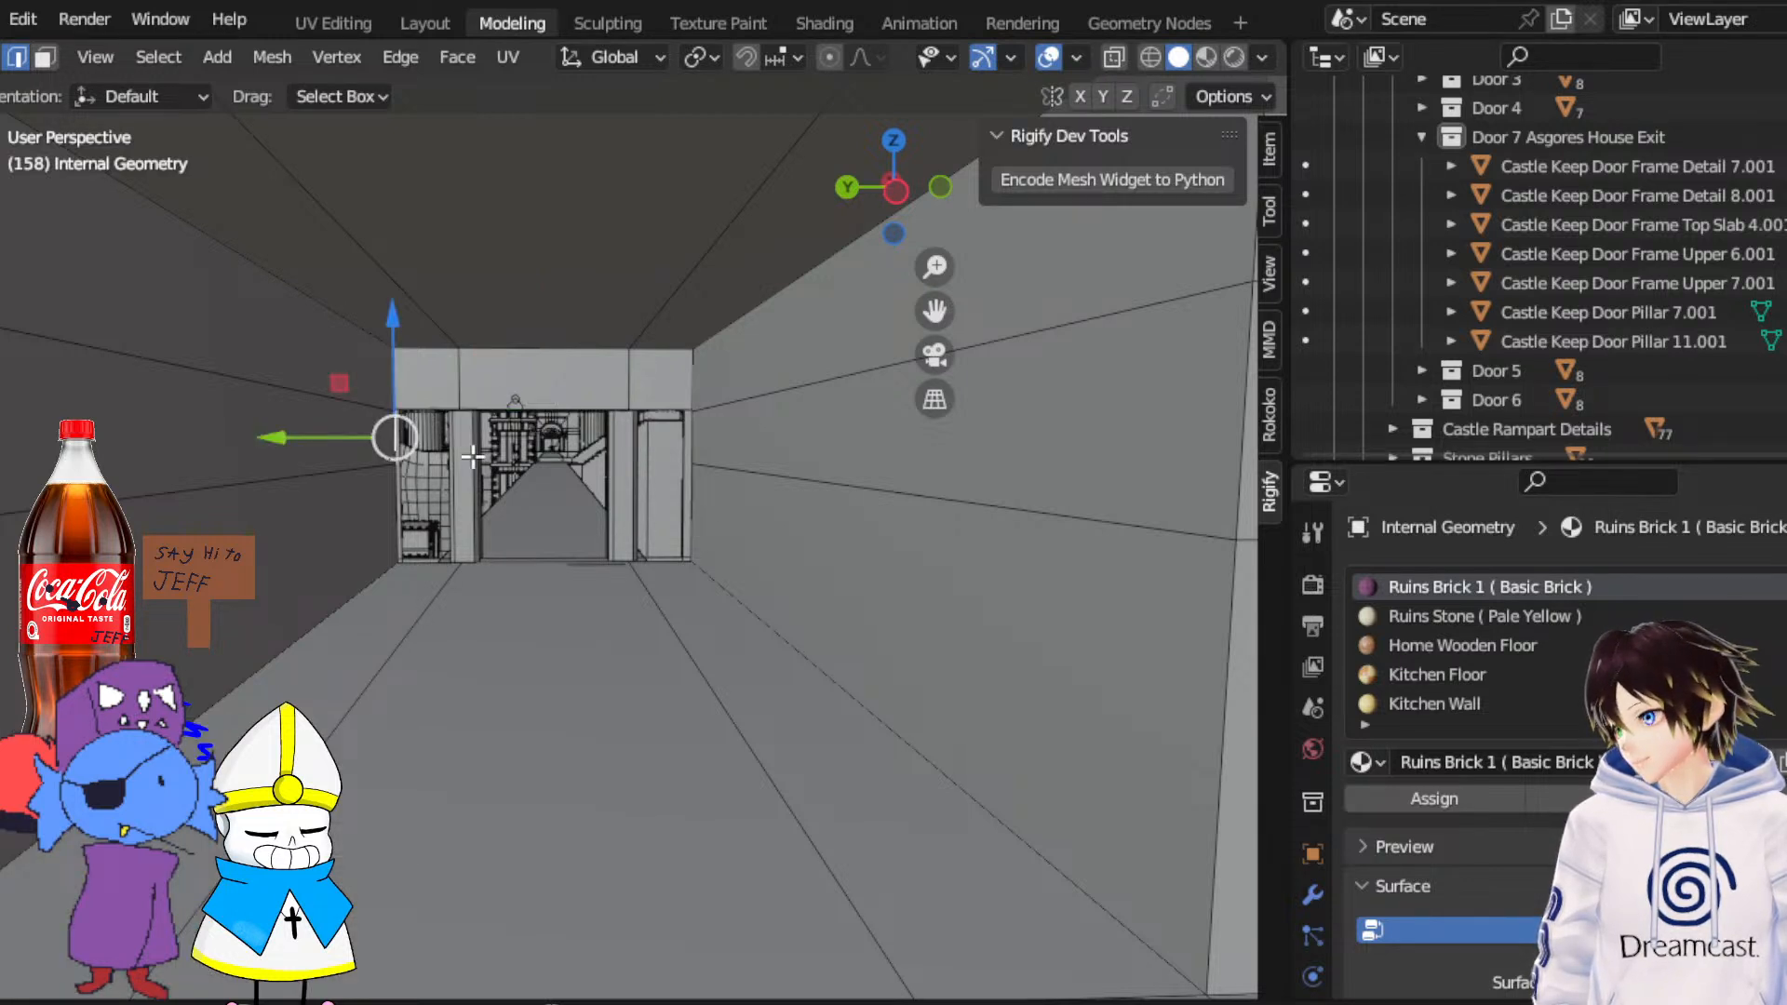
pyautogui.click(408, 560)
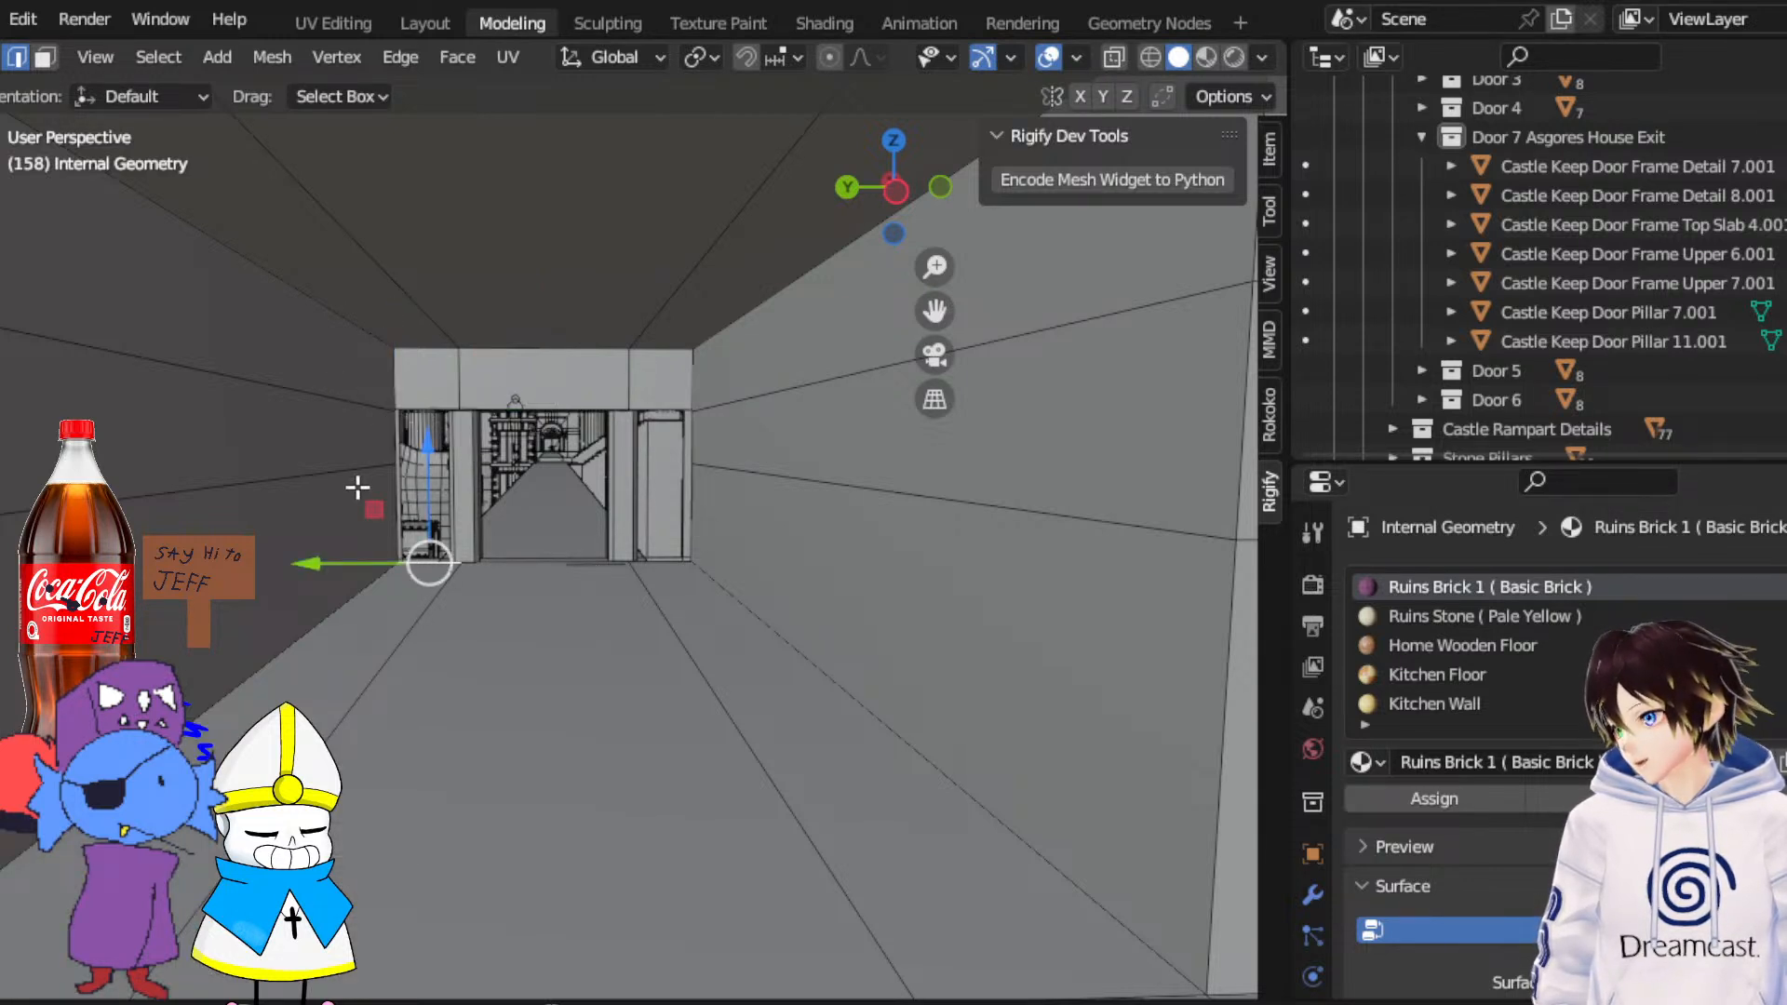
pyautogui.click(391, 498)
pyautogui.press('e')
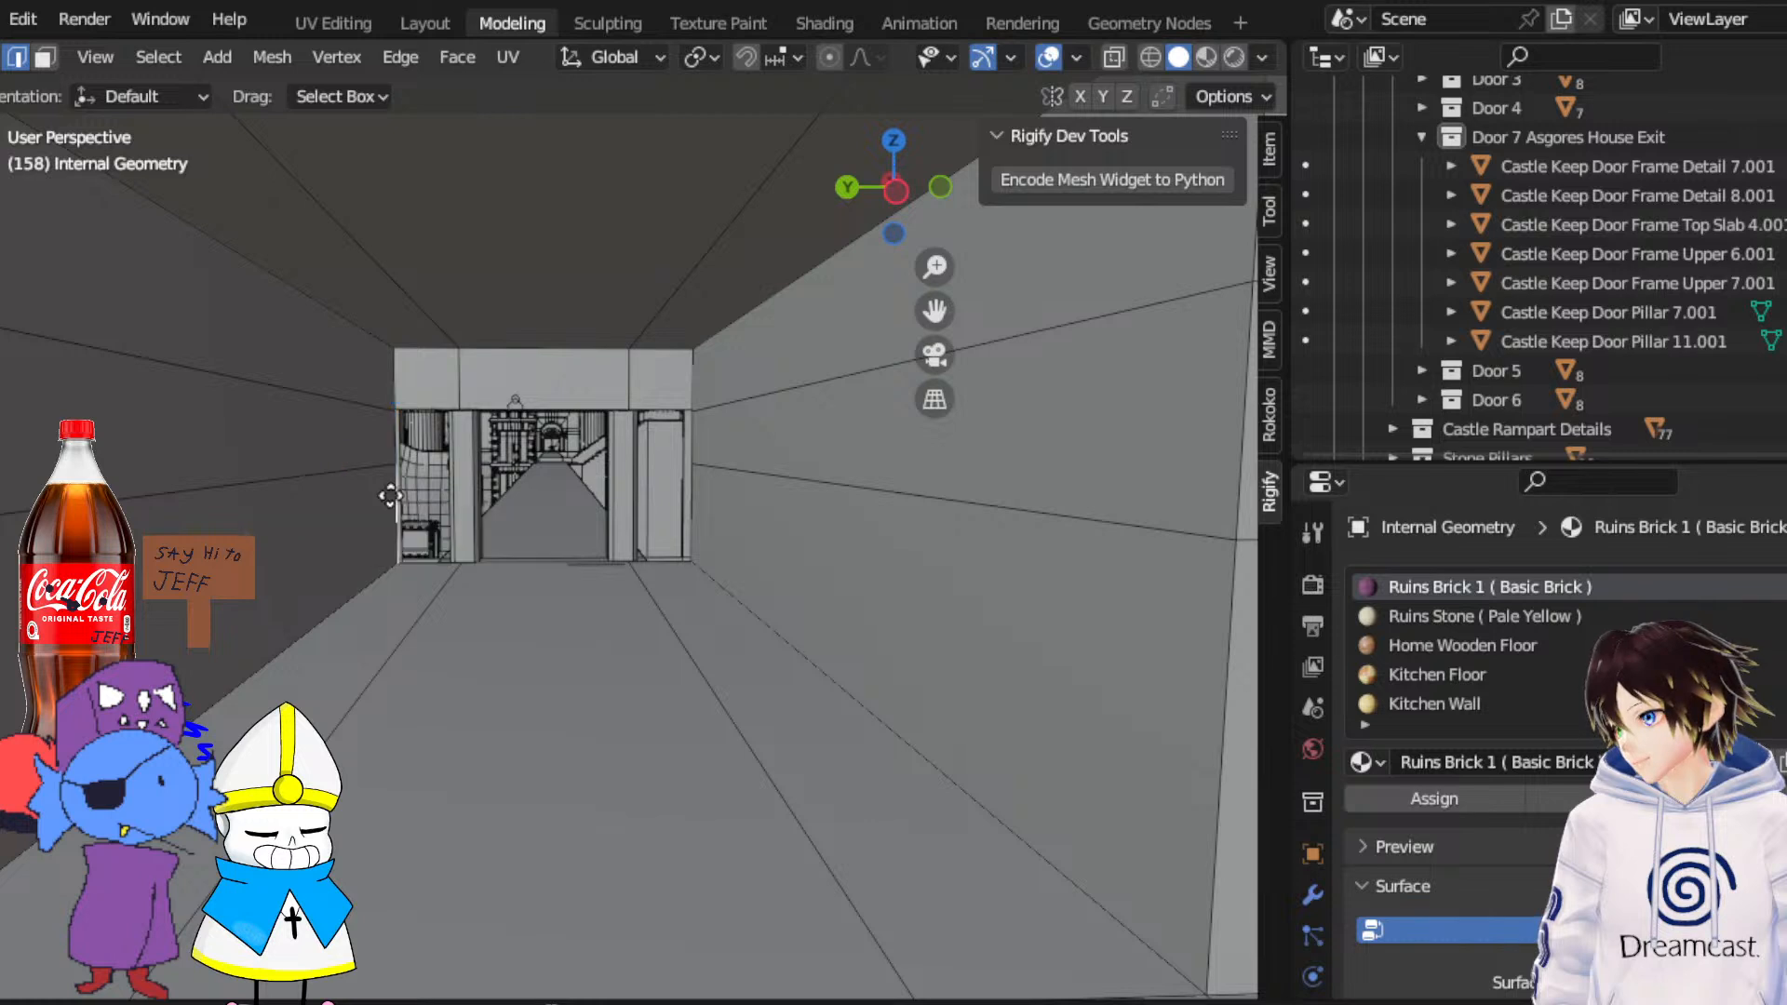
pyautogui.rightClick(392, 498)
pyautogui.moveTo(297, 510); pyautogui.dragTo(337, 511)
pyautogui.moveTo(365, 511); pyautogui.dragTo(368, 511)
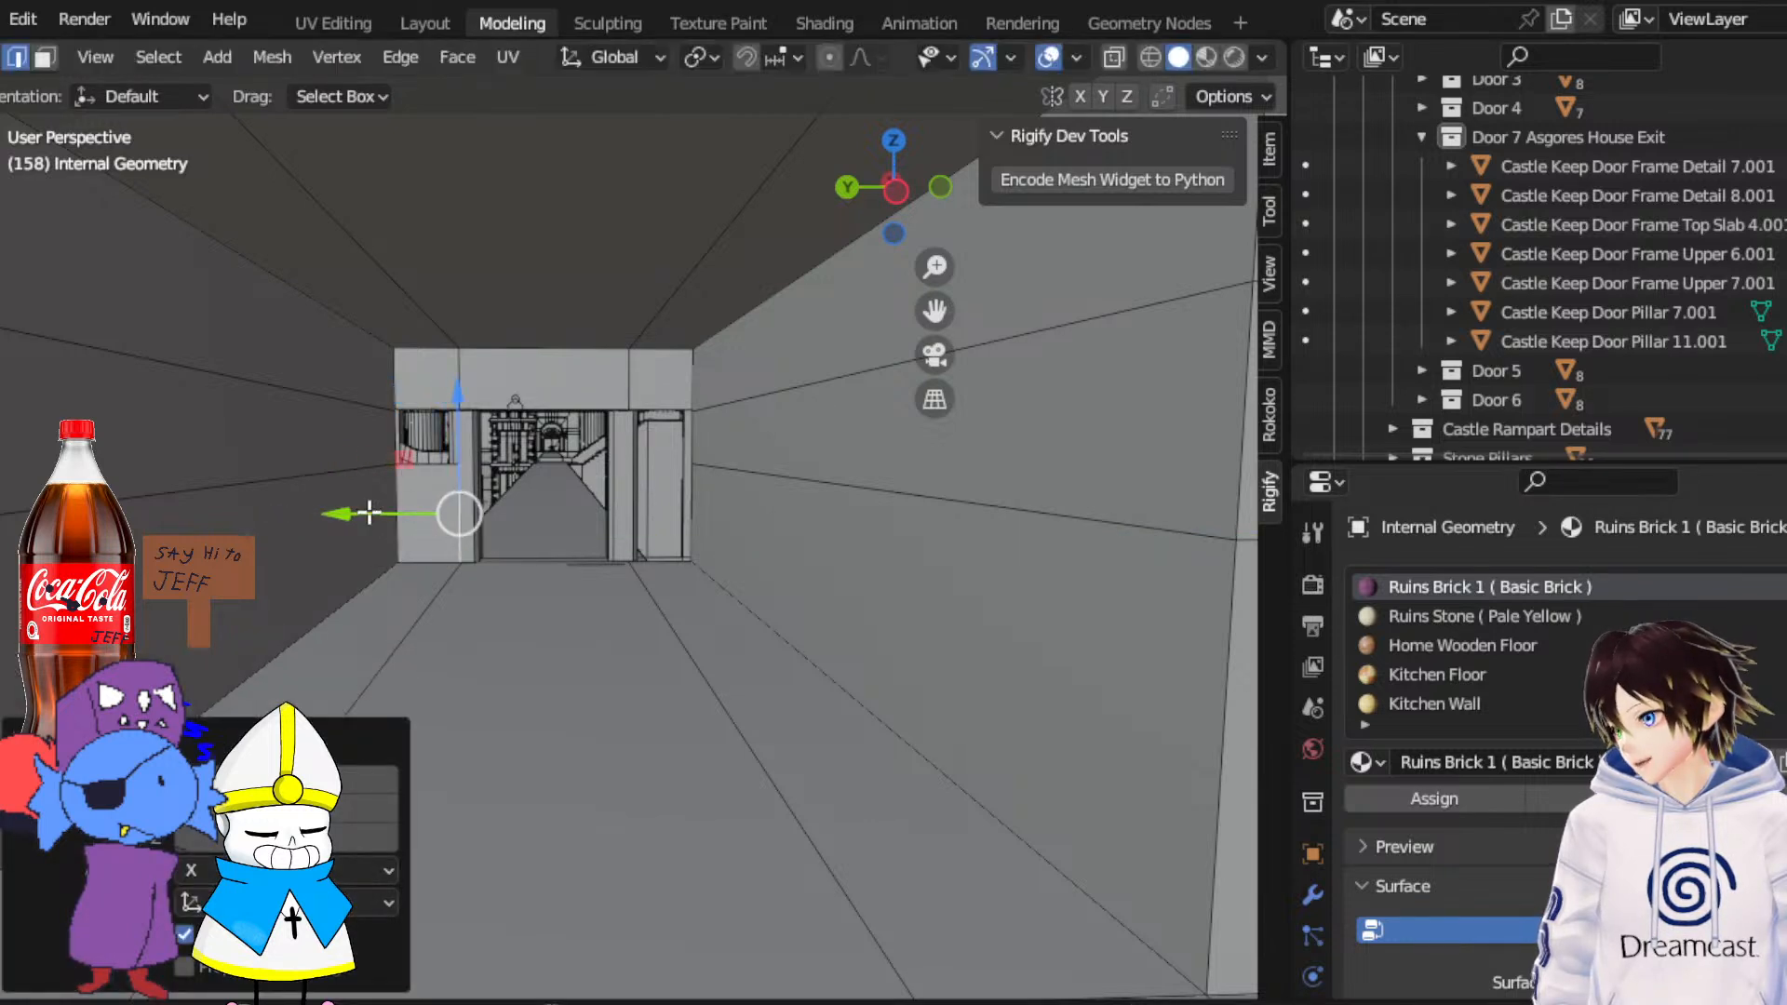
pyautogui.click(696, 516)
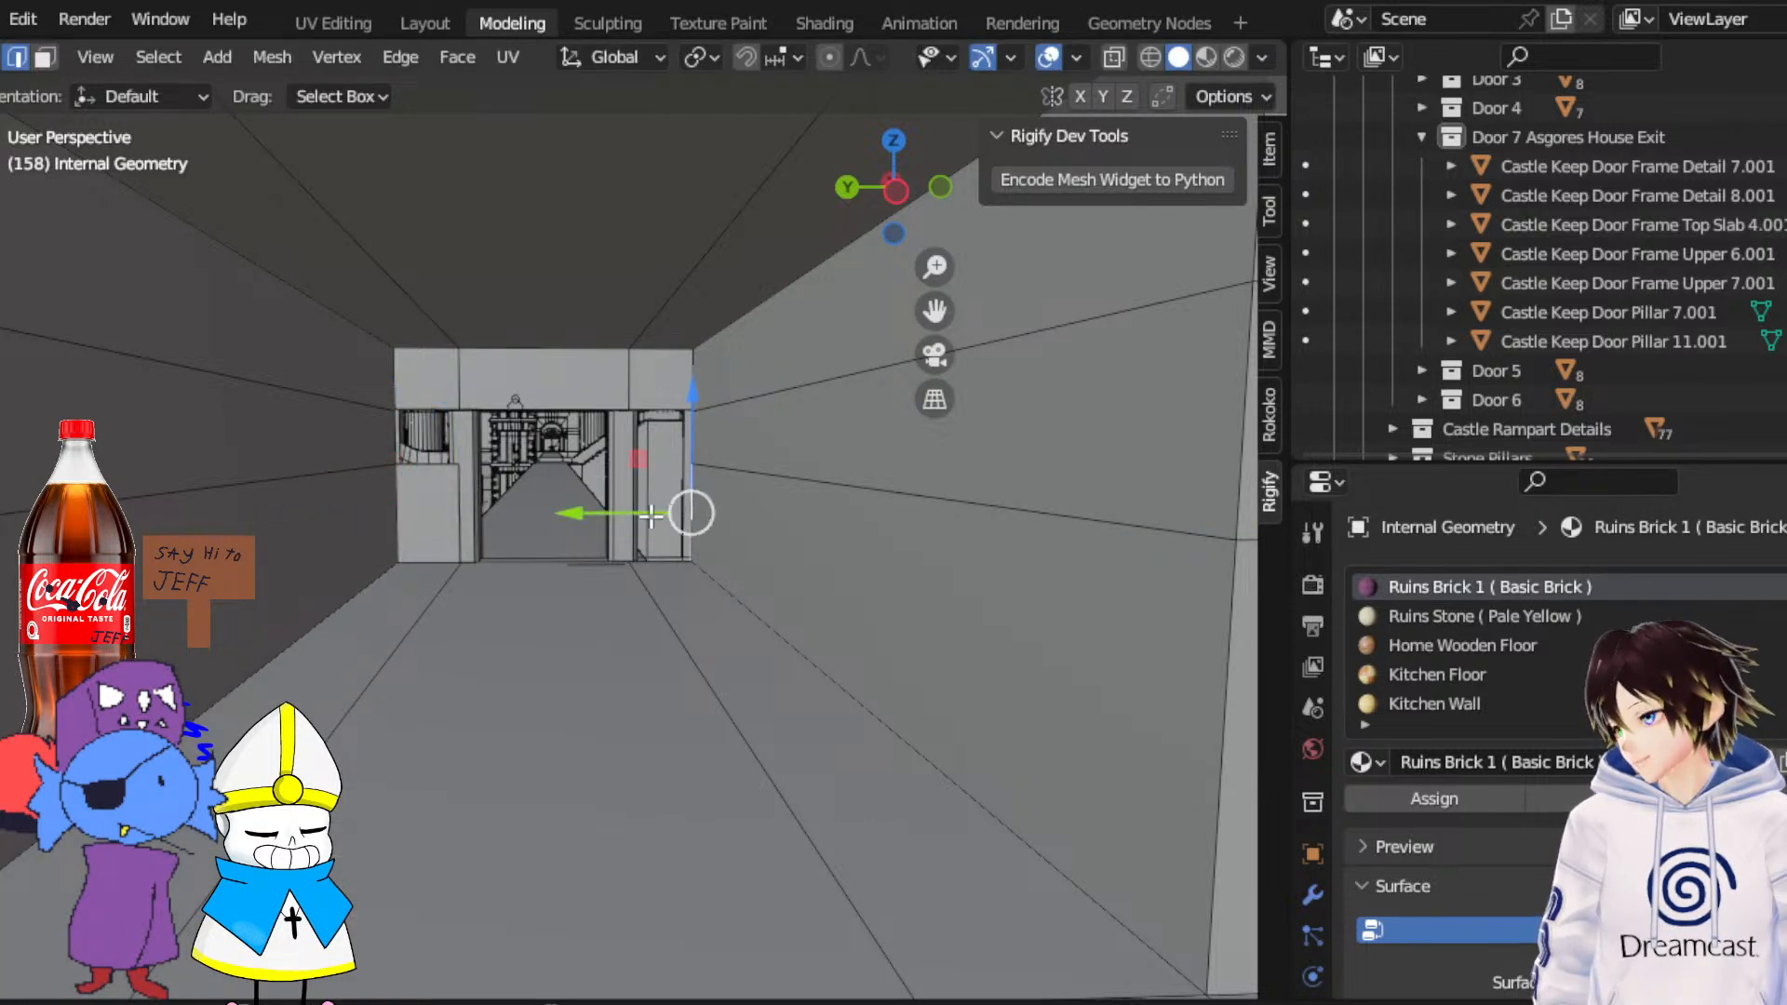
pyautogui.hotkey('ctrl', 'z')
pyautogui.hotkey('ctrl', 'z')
# Extrude the side edges on both sides of the corridor's end inward along Y to the door pillars
pyautogui.click(389, 442)
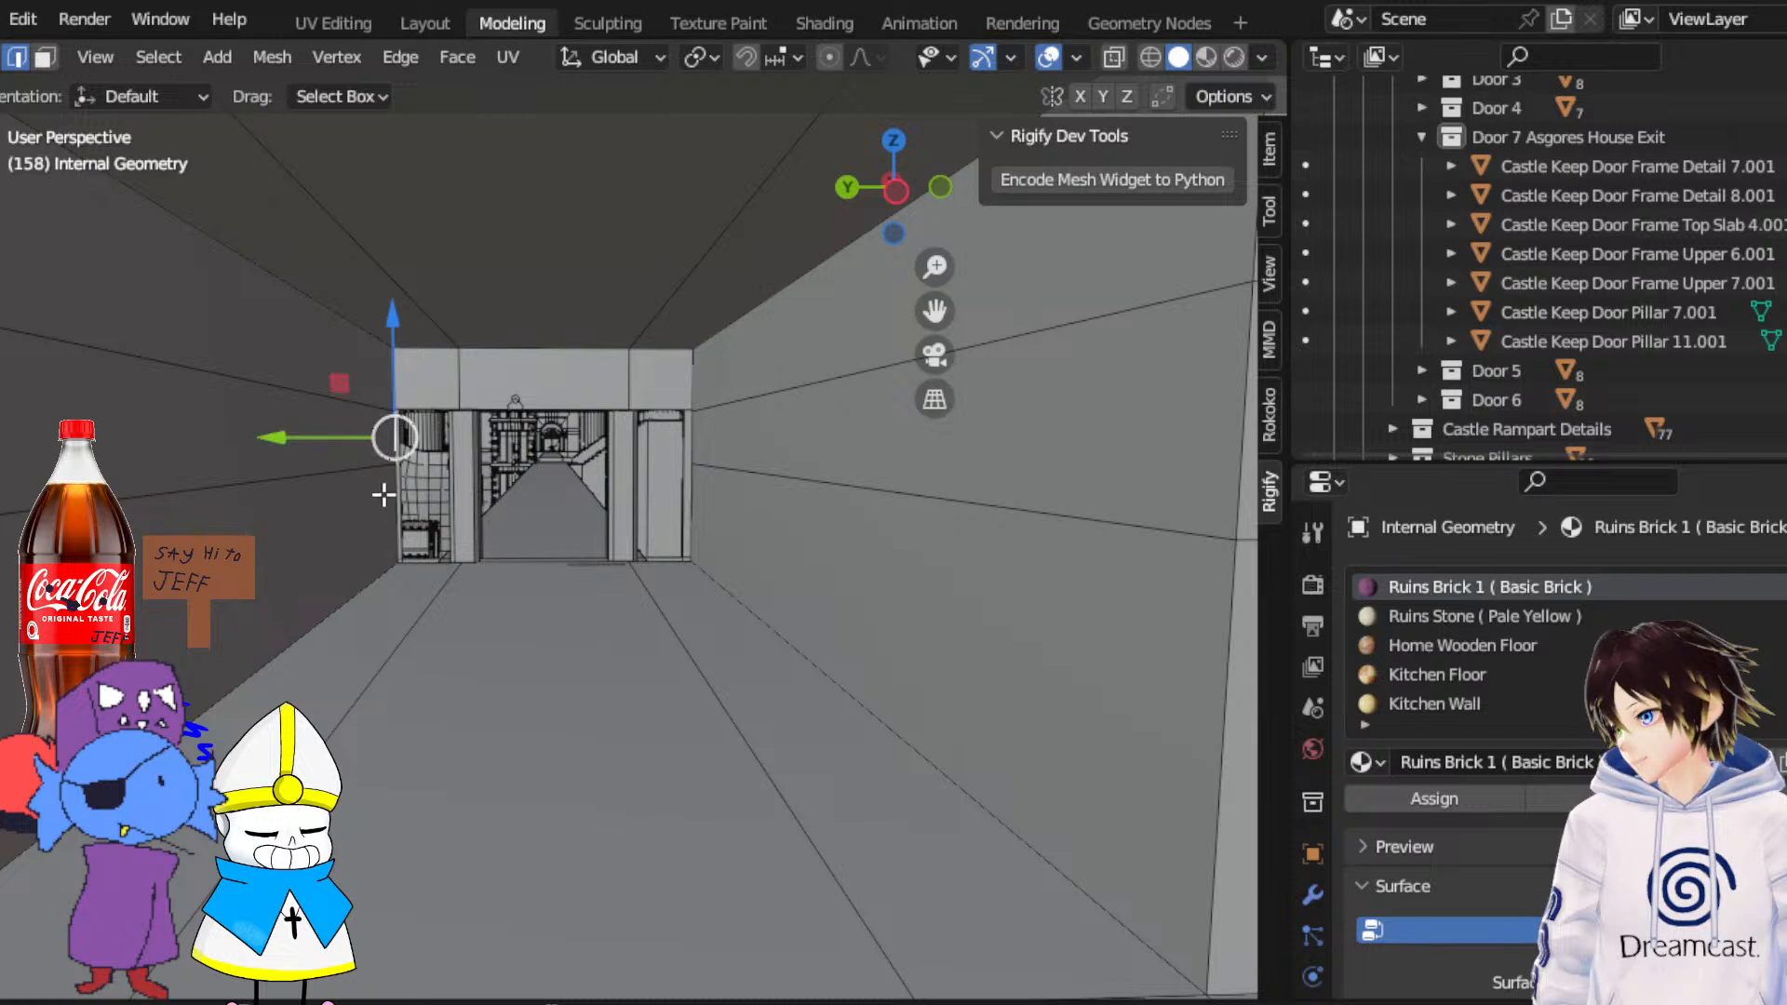
pyautogui.press('e')
pyautogui.rightClick(399, 534)
pyautogui.moveTo(345, 497); pyautogui.dragTo(384, 485)
pyautogui.click(691, 511)
pyautogui.moveTo(694, 425); pyautogui.dragTo(693, 394)
pyautogui.moveTo(589, 476); pyautogui.dragTo(515, 480)
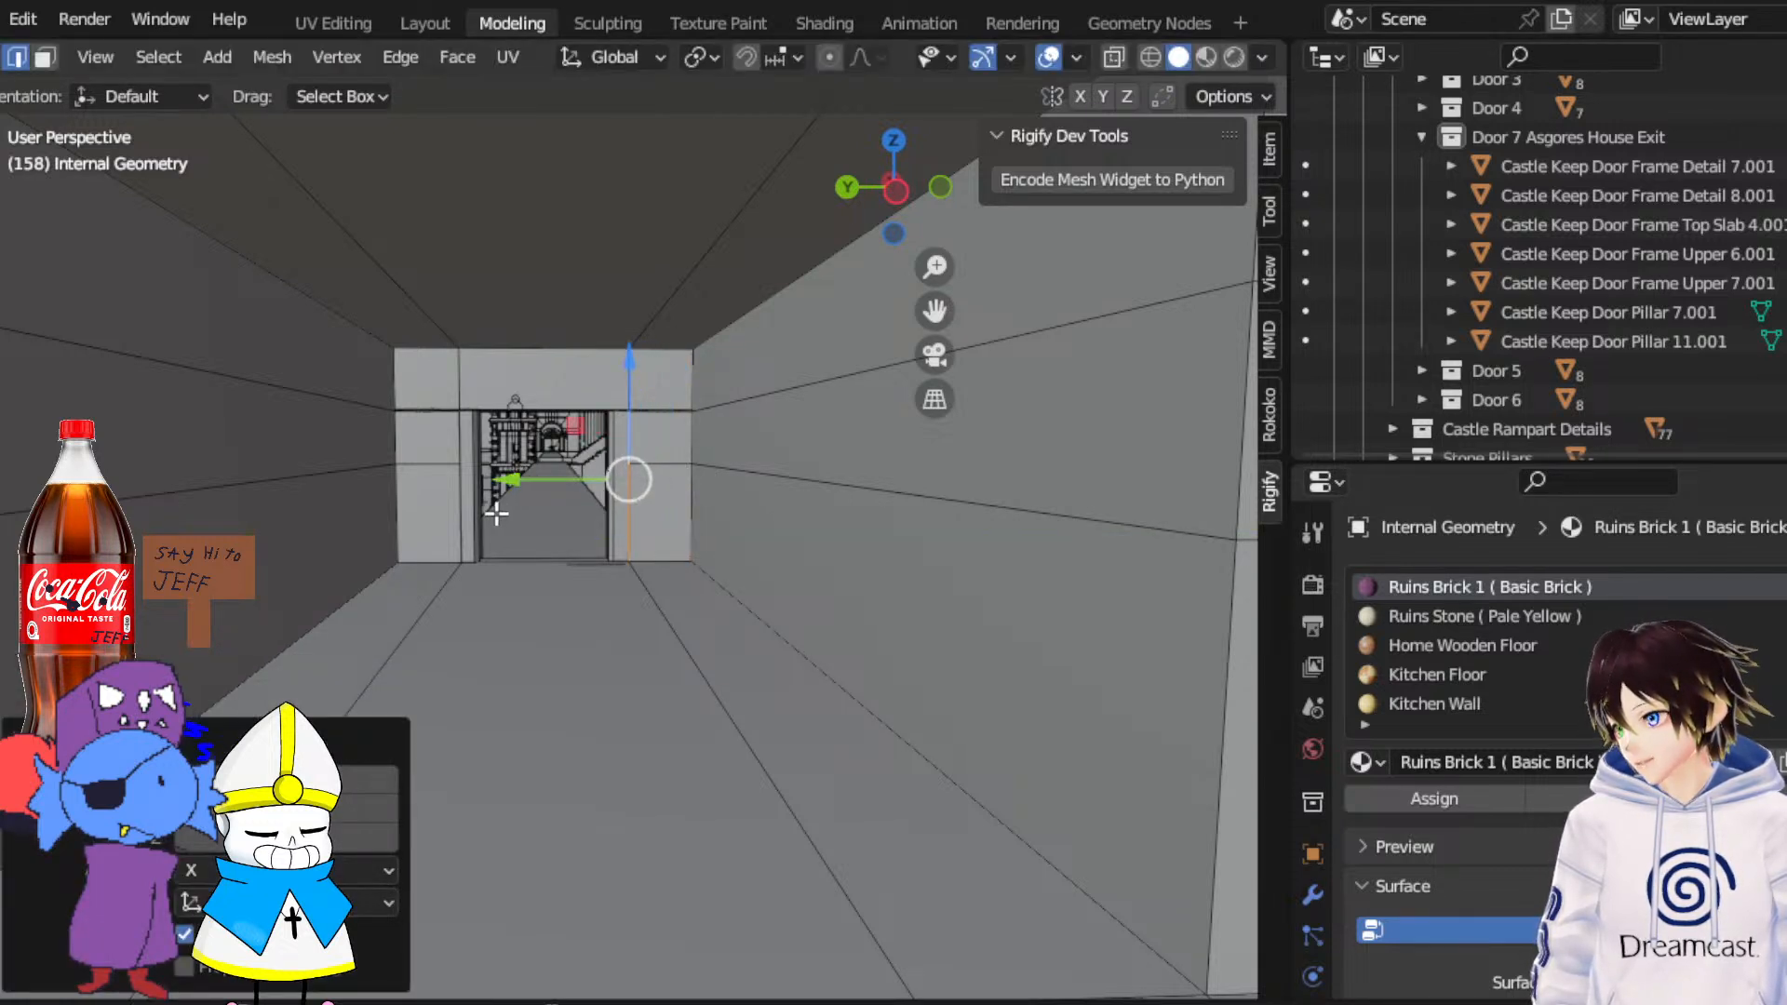
# Select all vertices of the corridor's end wall in wireframe, merge them by distance, and raise the merge distance
pyautogui.scroll(3, 495, 491)
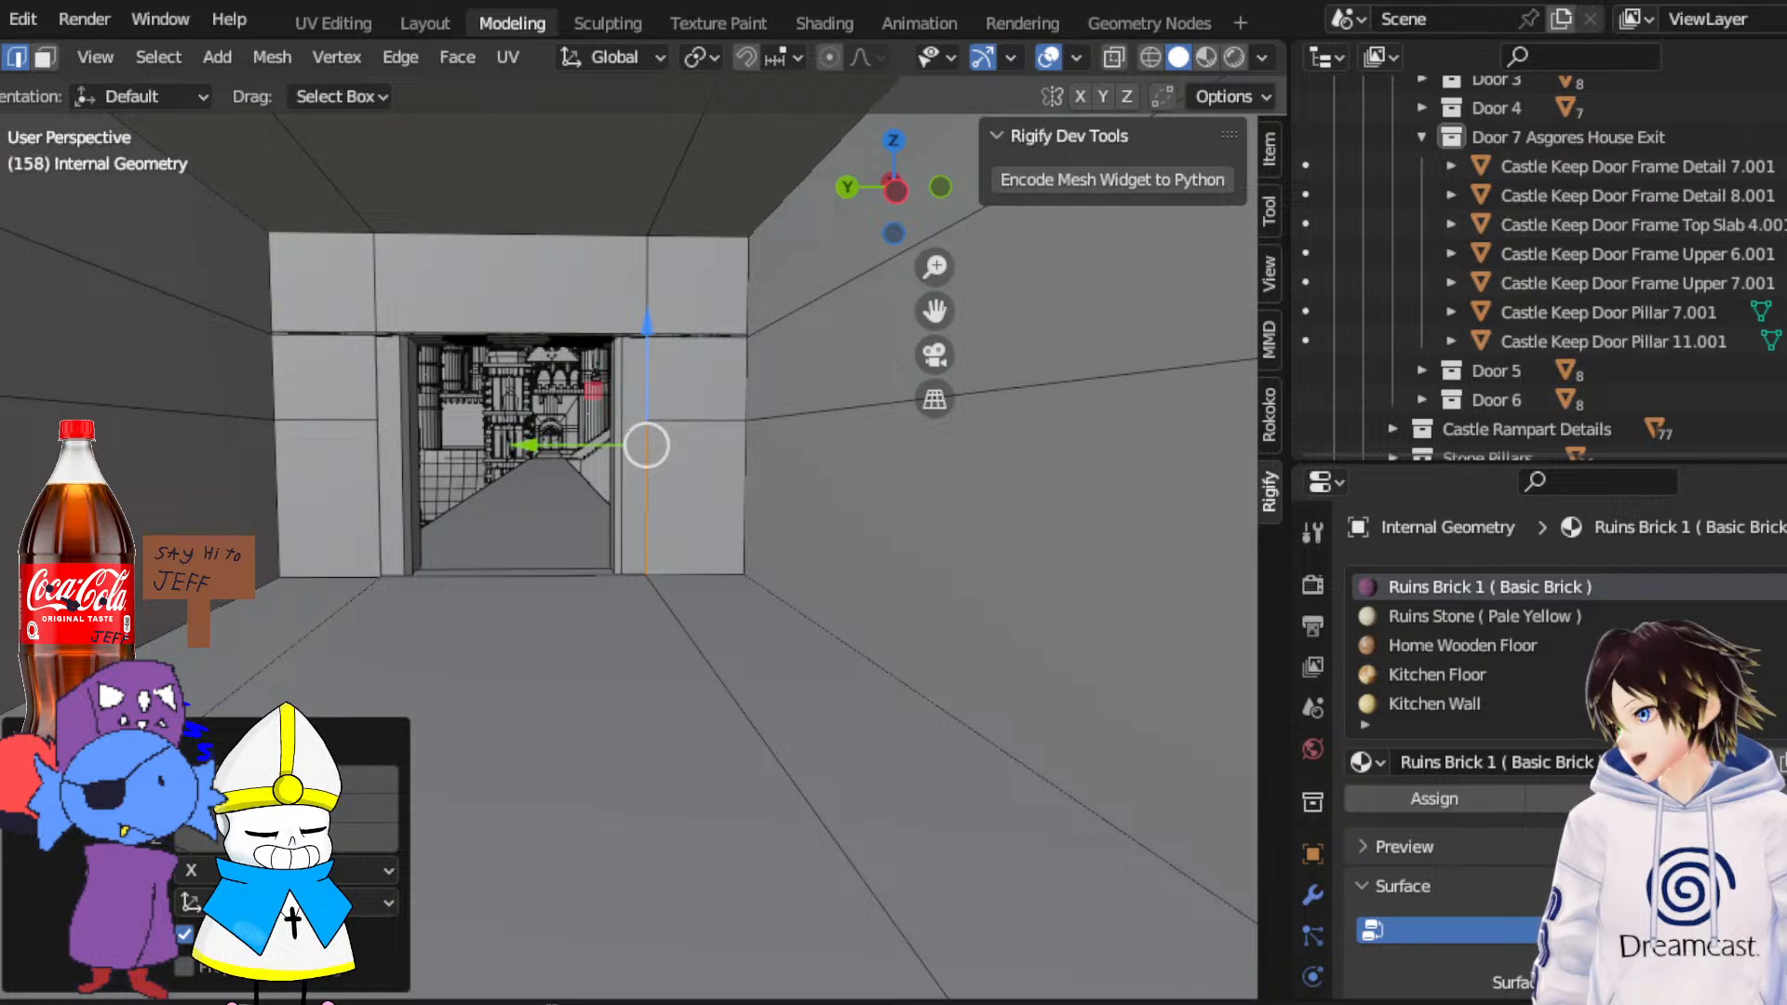
pyautogui.click(0, 57)
pyautogui.click(1148, 57)
pyautogui.moveTo(819, 652); pyautogui.dragTo(140, 92)
pyautogui.rightClick(378, 389)
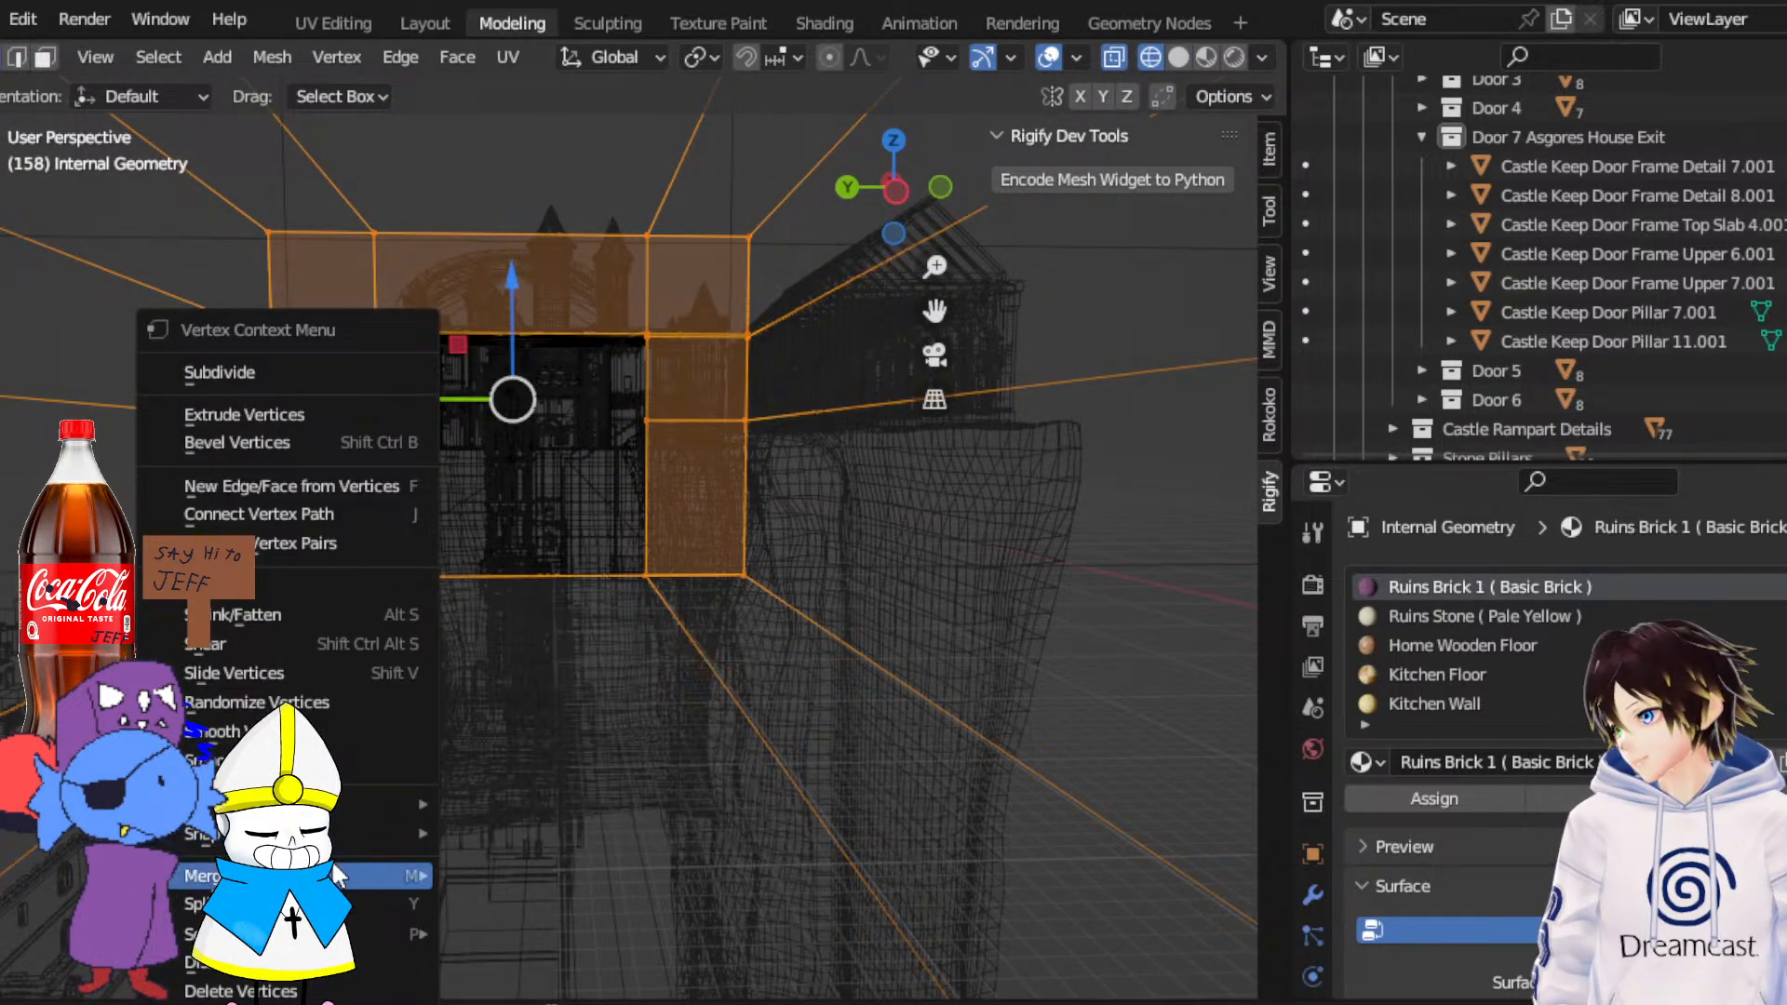
pyautogui.moveTo(336, 877)
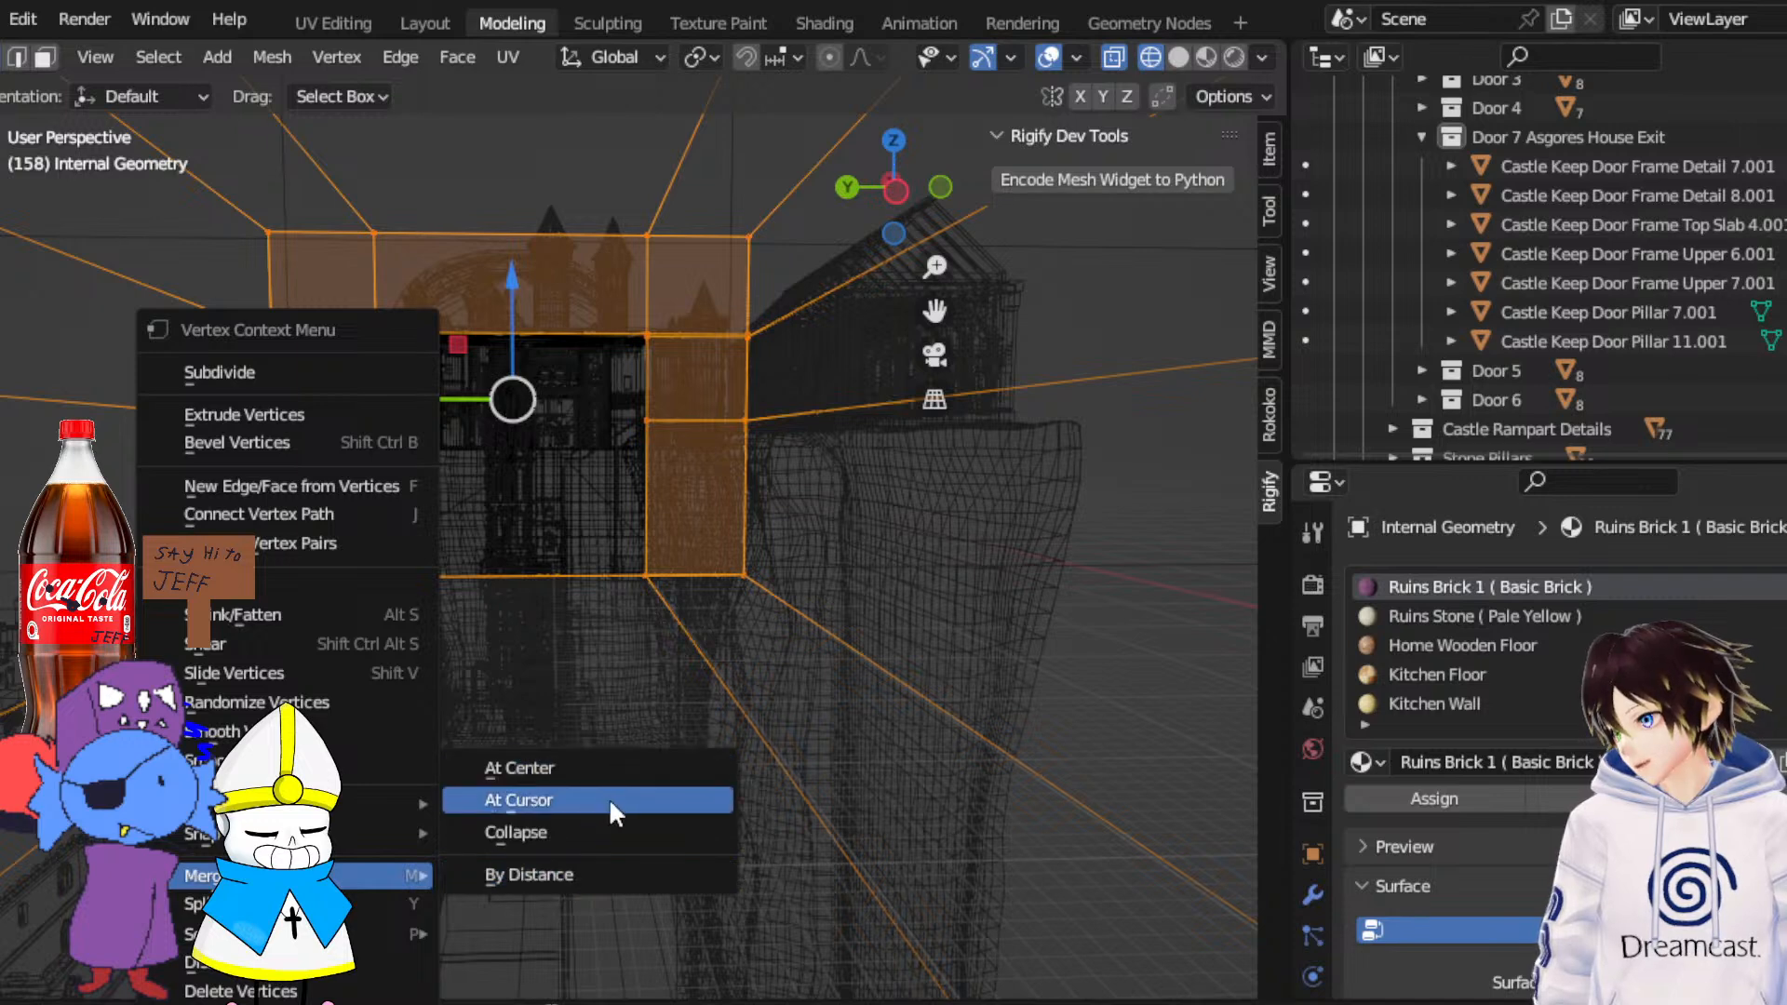
pyautogui.click(568, 875)
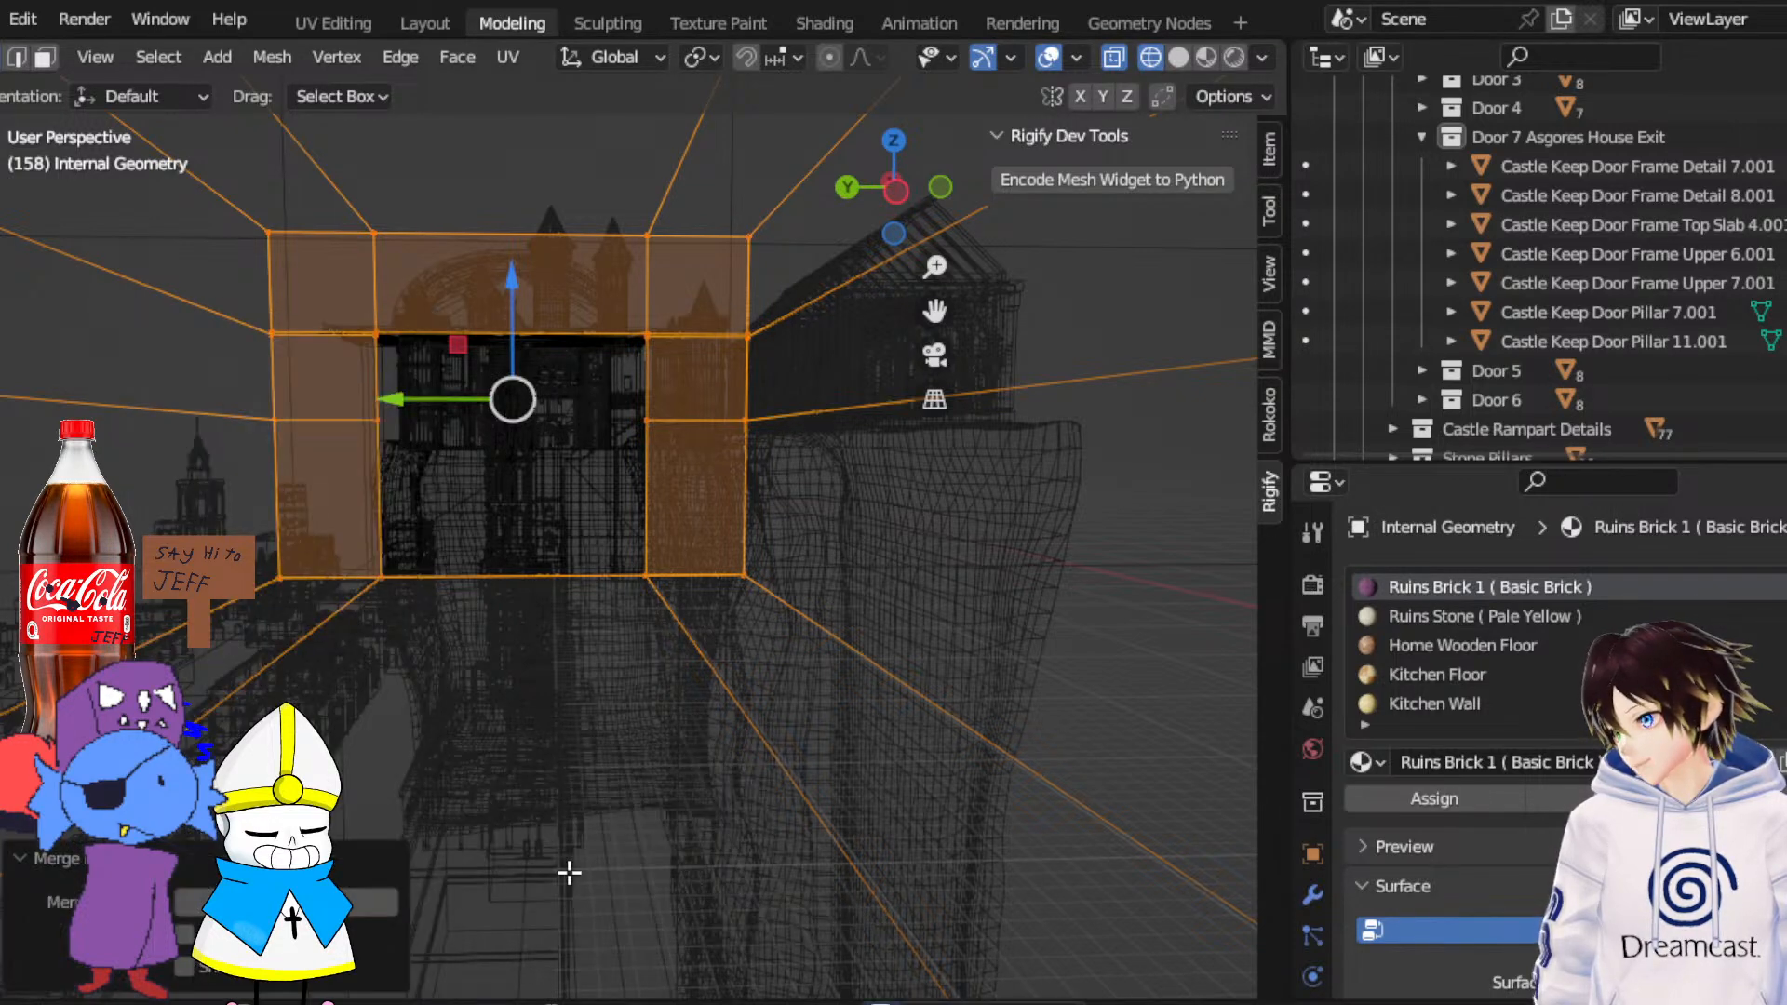
pyautogui.click(387, 903)
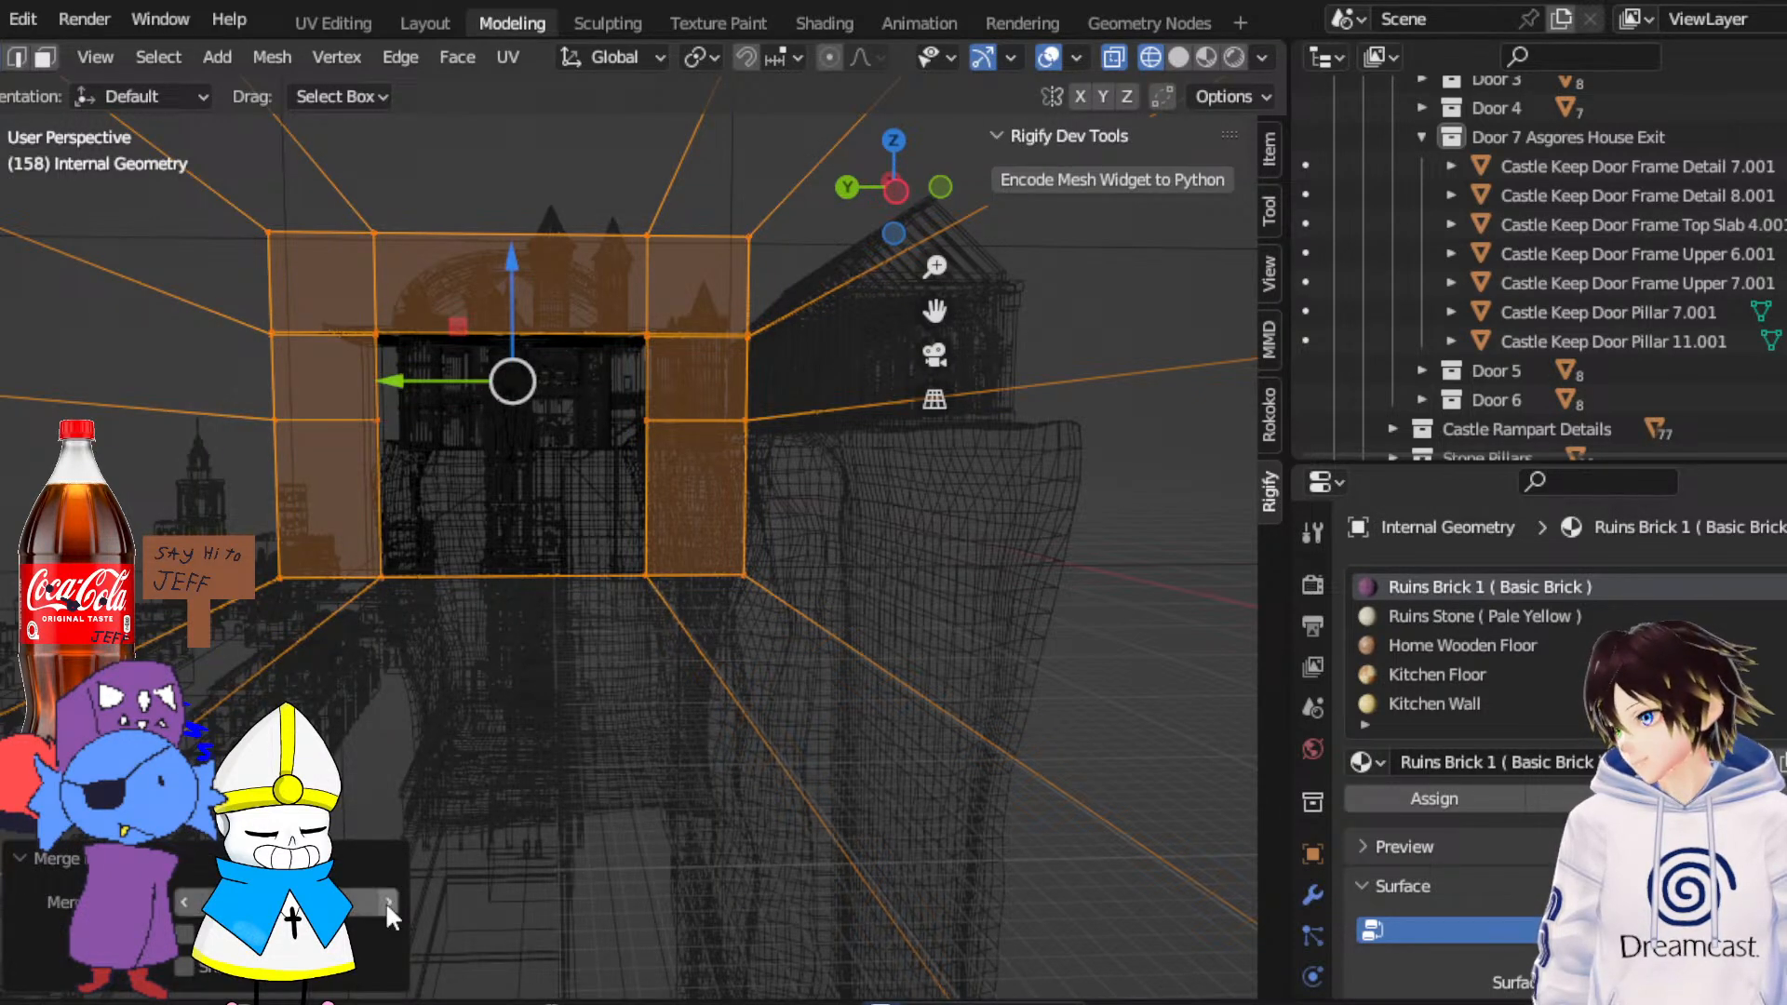
pyautogui.click(386, 902)
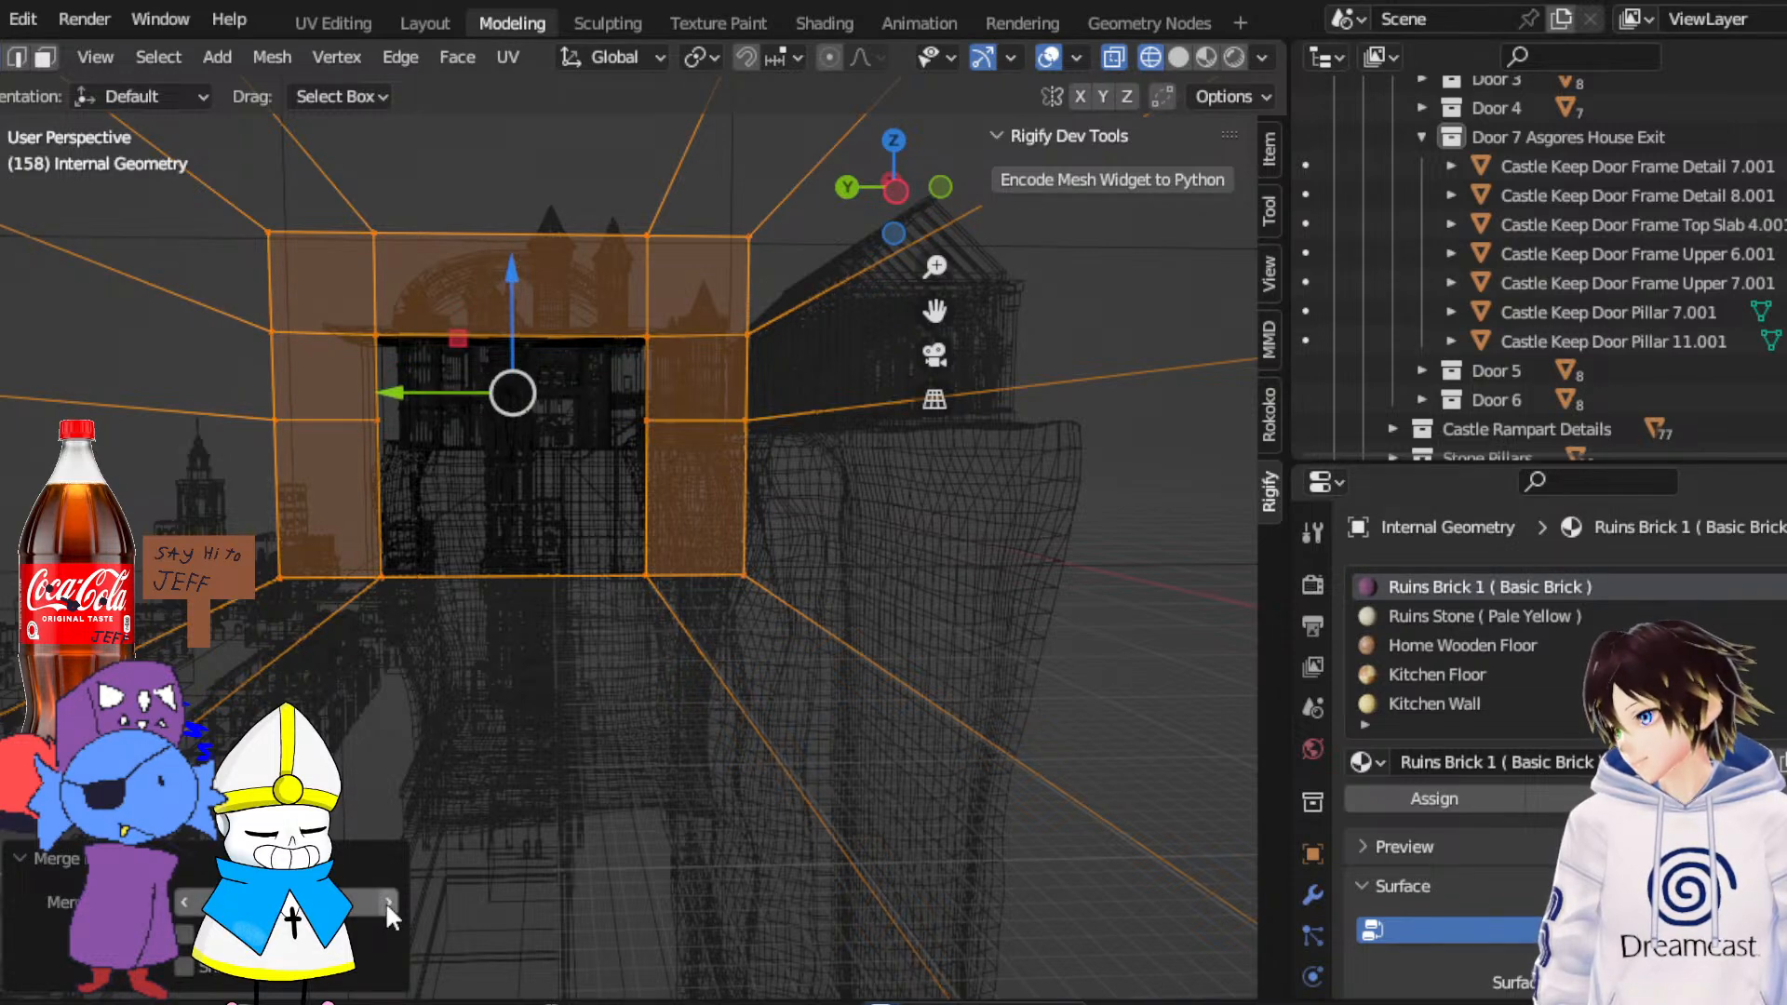
# Raise the merge distance for the corridor's end wall vertices further, and reset it to 0
pyautogui.click(387, 903)
pyautogui.click(386, 903)
pyautogui.click(302, 903)
pyautogui.write('0')
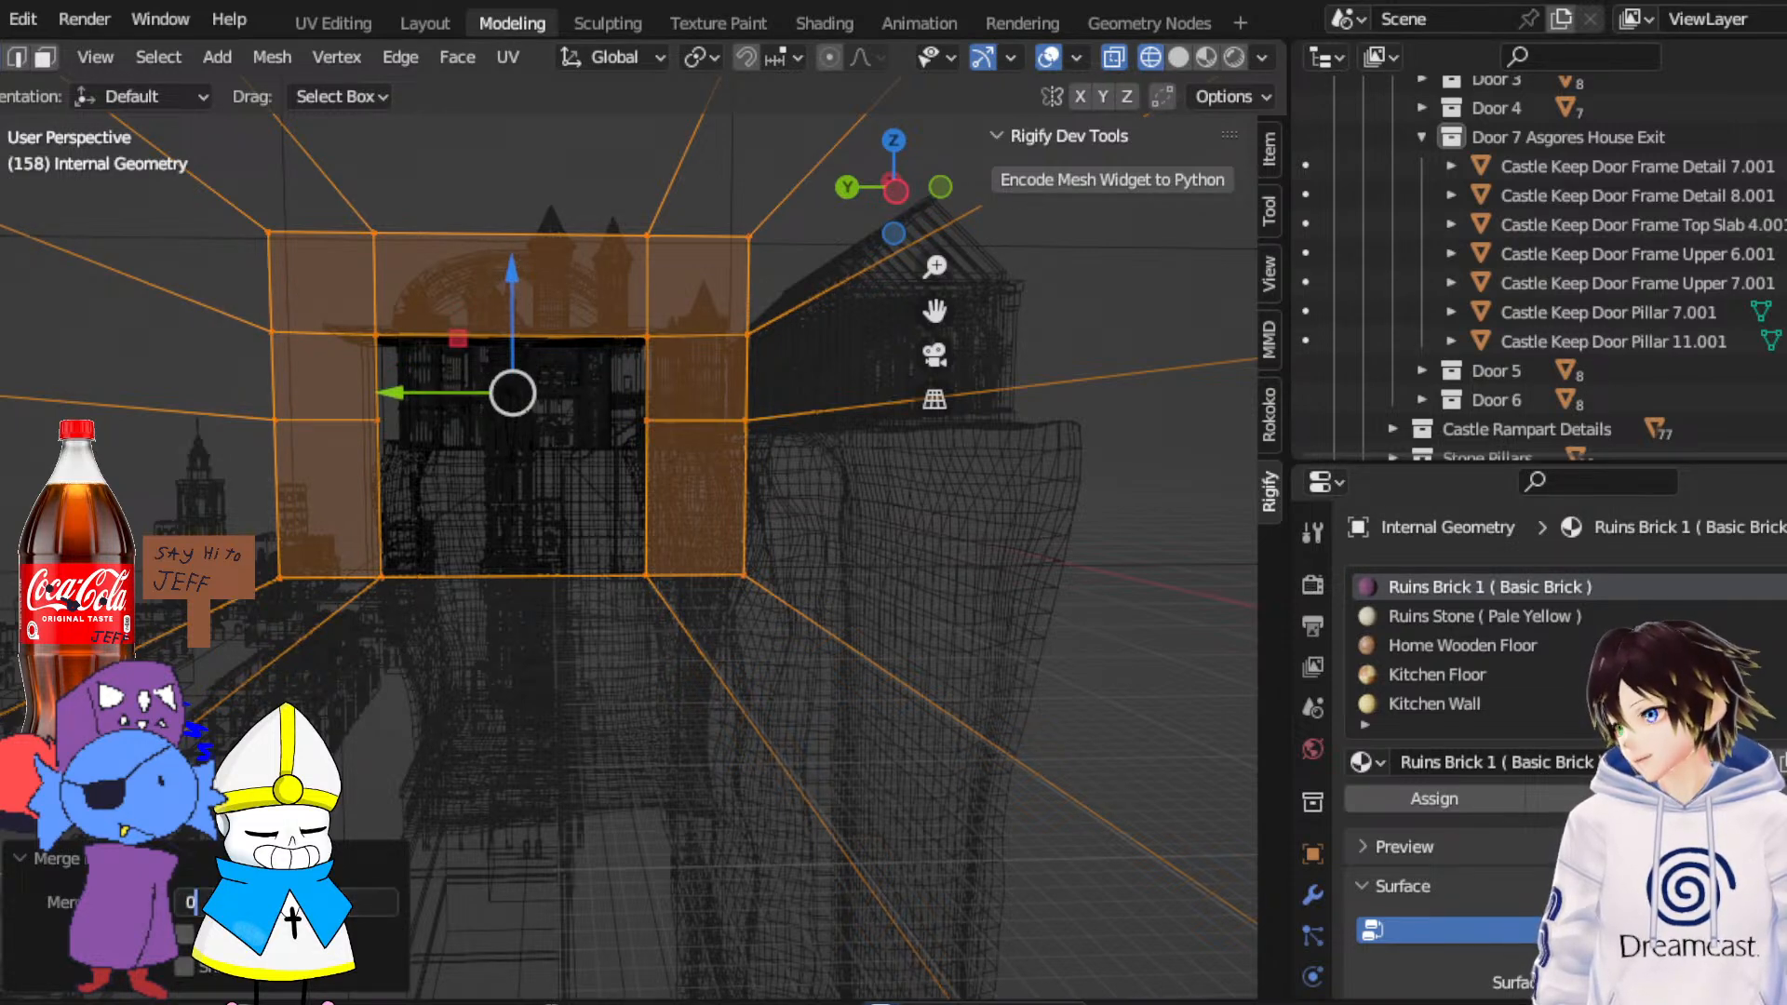
pyautogui.click(741, 586)
# Return the viewport to solid shading and examine the corridor's end wall and door frame from both sides
pyautogui.moveTo(473, 635); pyautogui.dragTo(643, 628, button='middle')
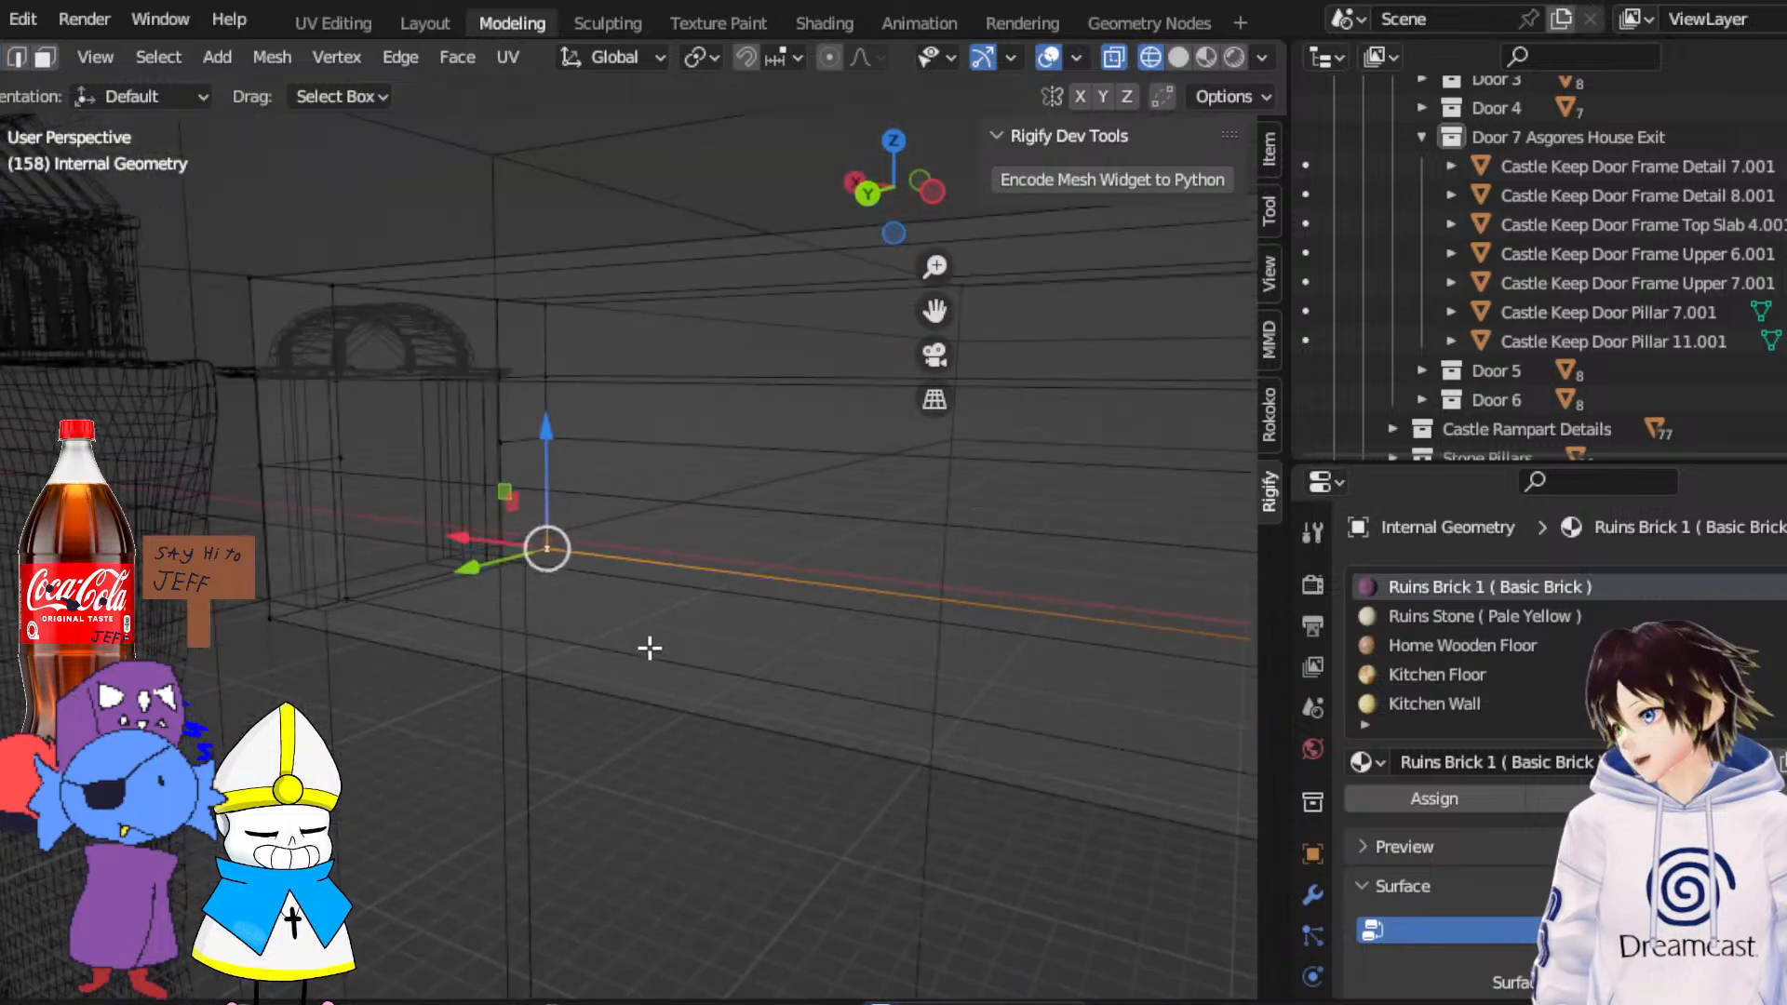
pyautogui.moveTo(555, 549); pyautogui.dragTo(823, 533, button='middle')
pyautogui.click(1182, 55)
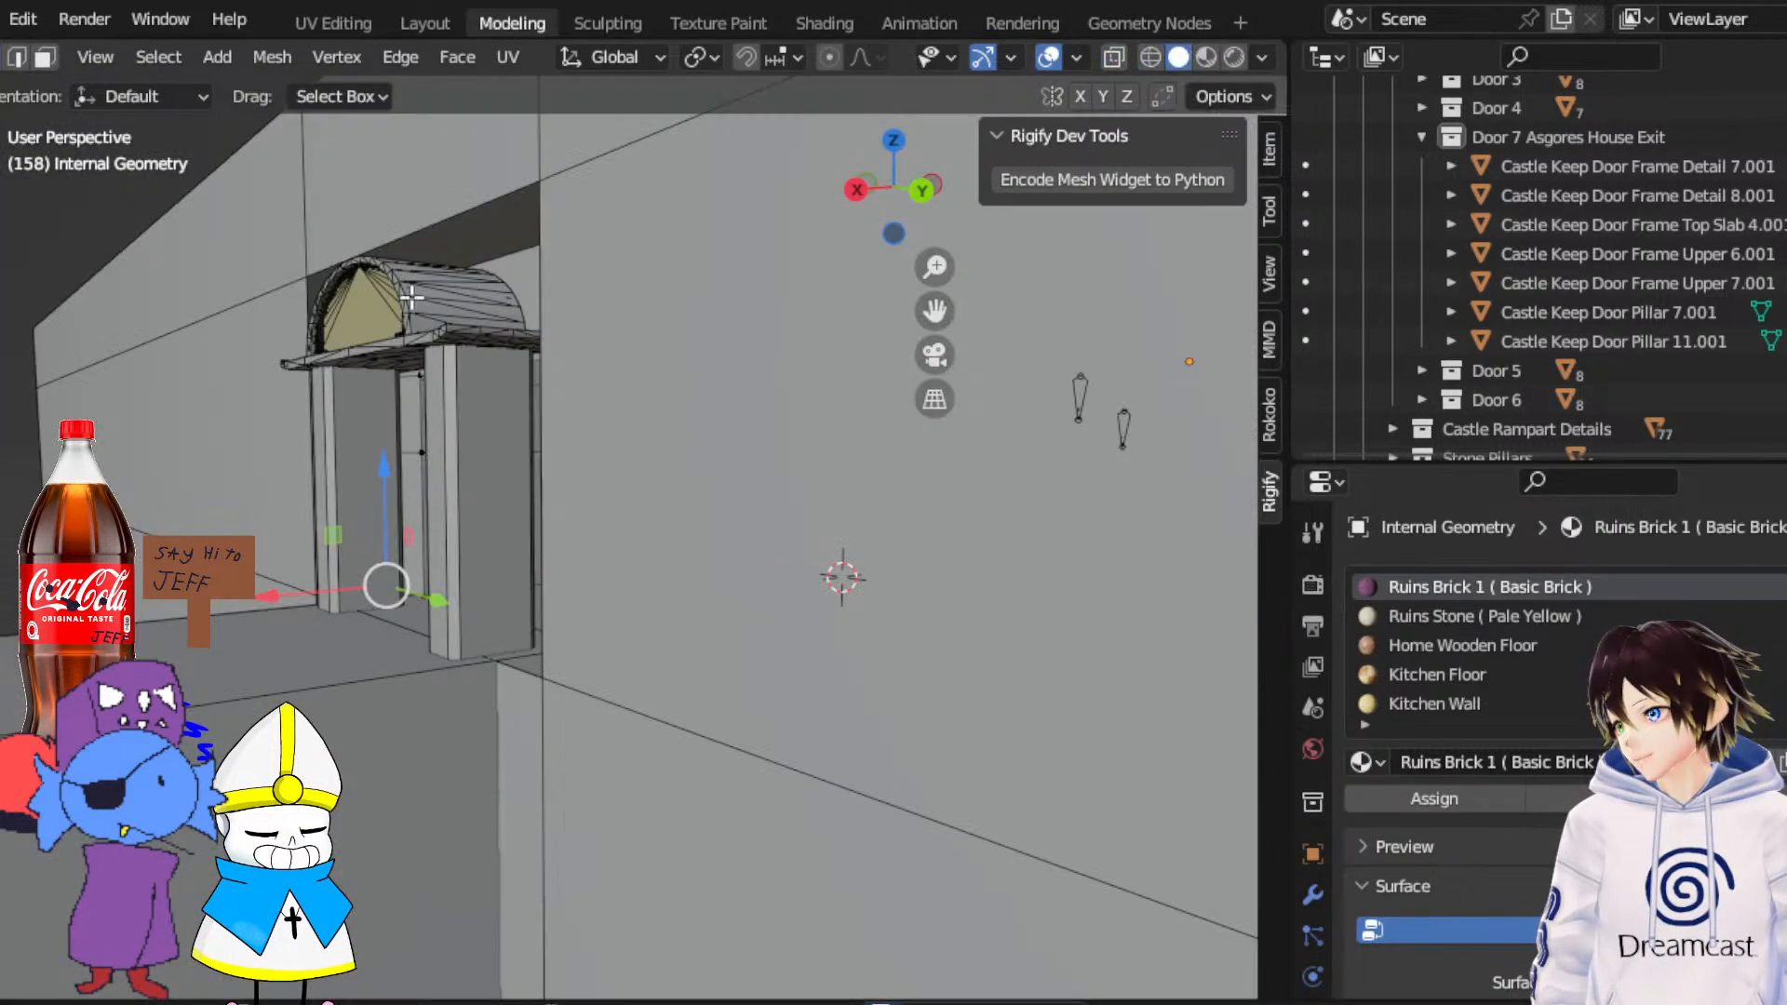
pyautogui.moveTo(411, 297); pyautogui.dragTo(644, 338, button='middle')
pyautogui.moveTo(686, 416); pyautogui.dragTo(852, 389, button='middle')
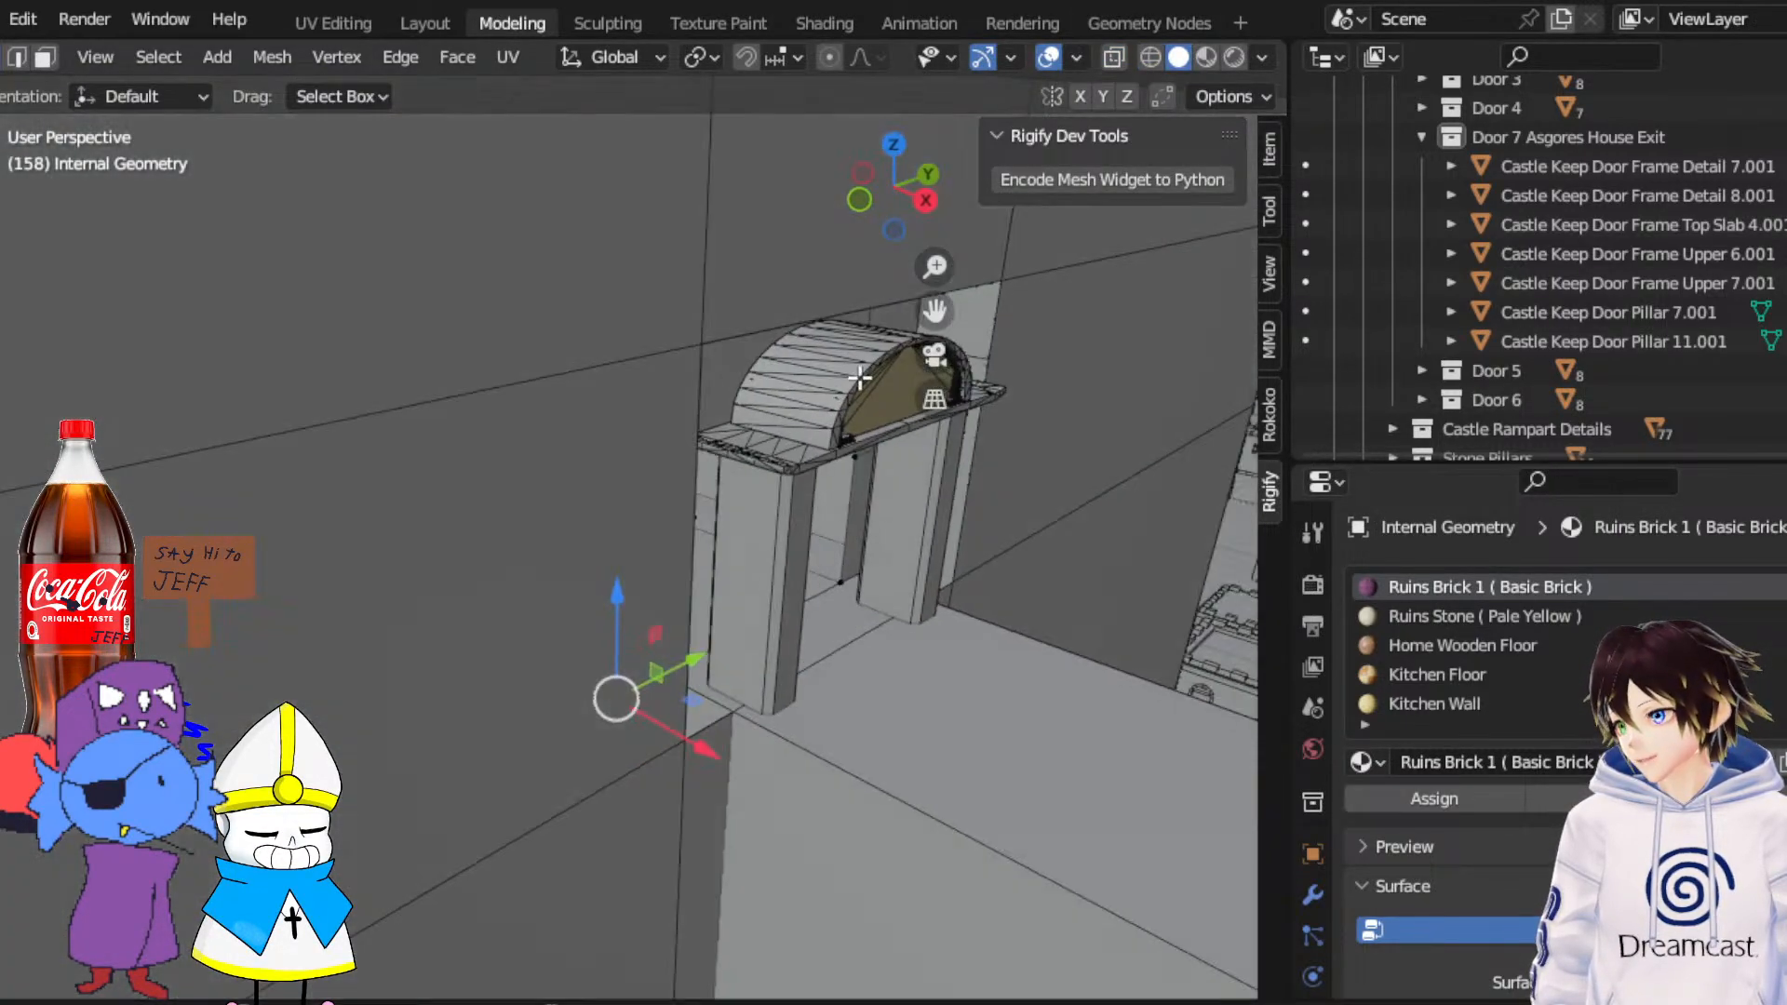
pyautogui.moveTo(934, 313); pyautogui.dragTo(500, 357)
pyautogui.scroll(8, 456, 345)
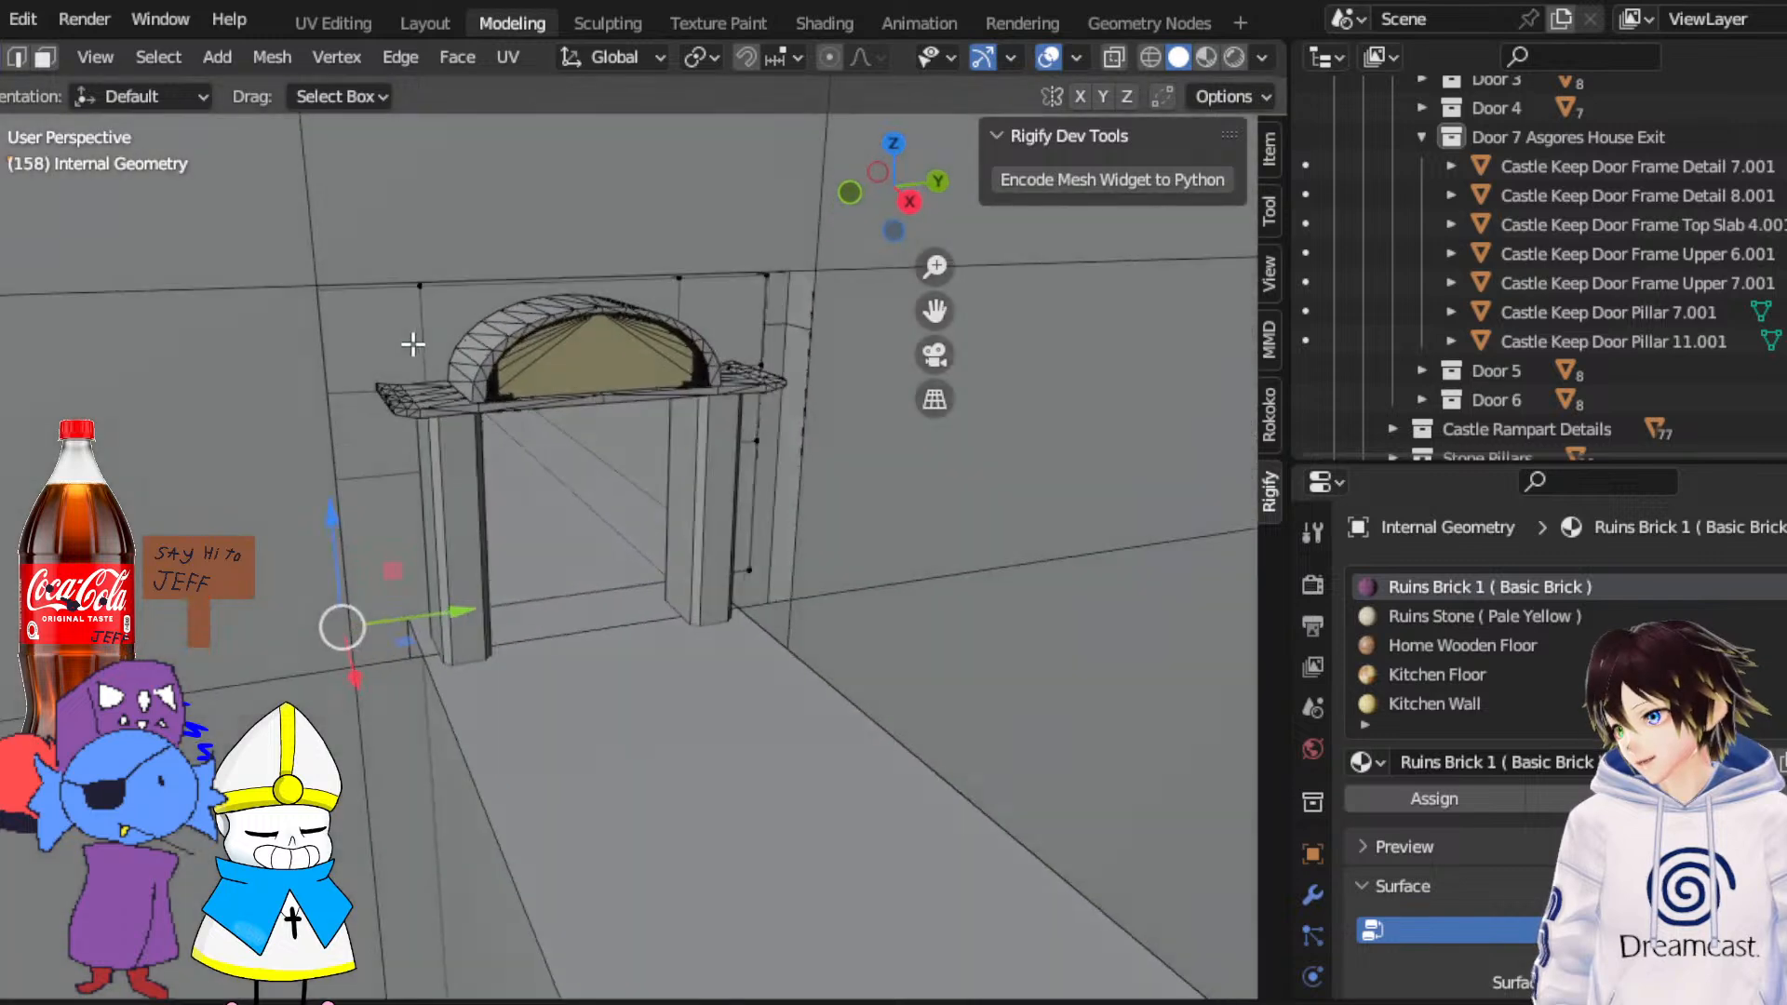
pyautogui.scroll(-6, 479, 381)
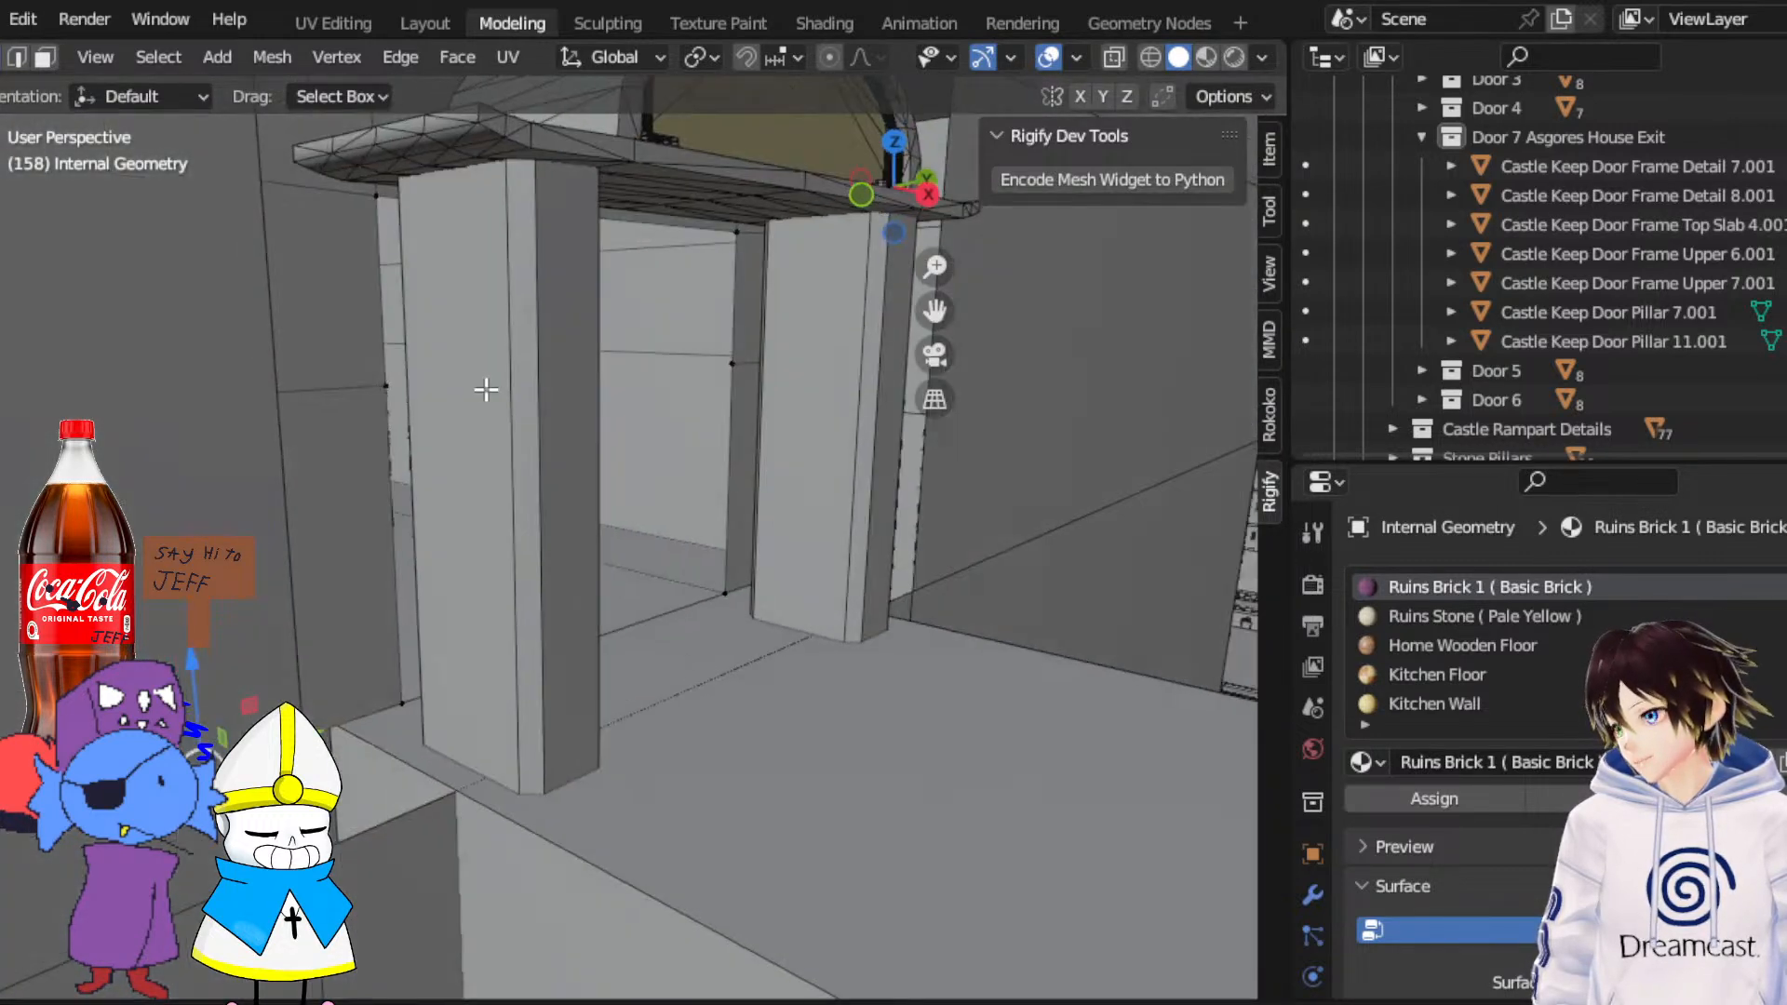
# Switch to Object Mode and select all seven Door 7 Asgores House Exit pieces, from Detail 7.001 to Pillar 11.001
pyautogui.click(28, 57)
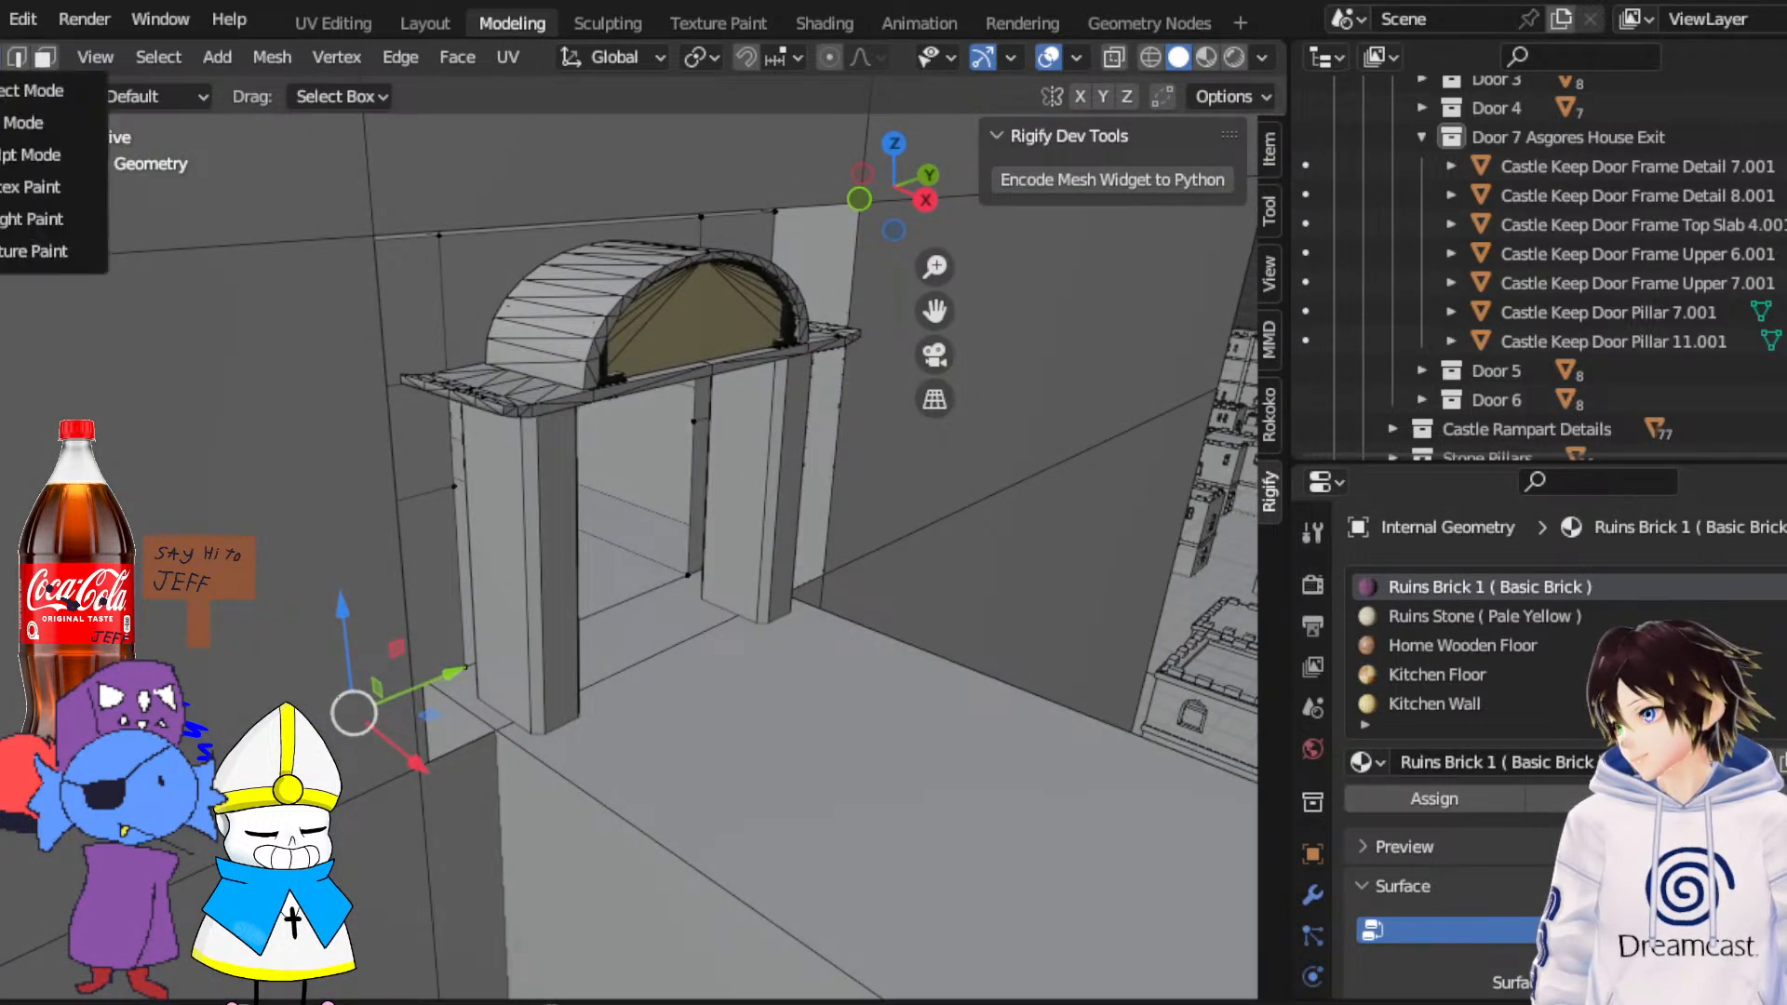
pyautogui.click(38, 90)
pyautogui.click(491, 433)
pyautogui.keyDown('shift'); pyautogui.click(673, 368); pyautogui.keyUp('shift')
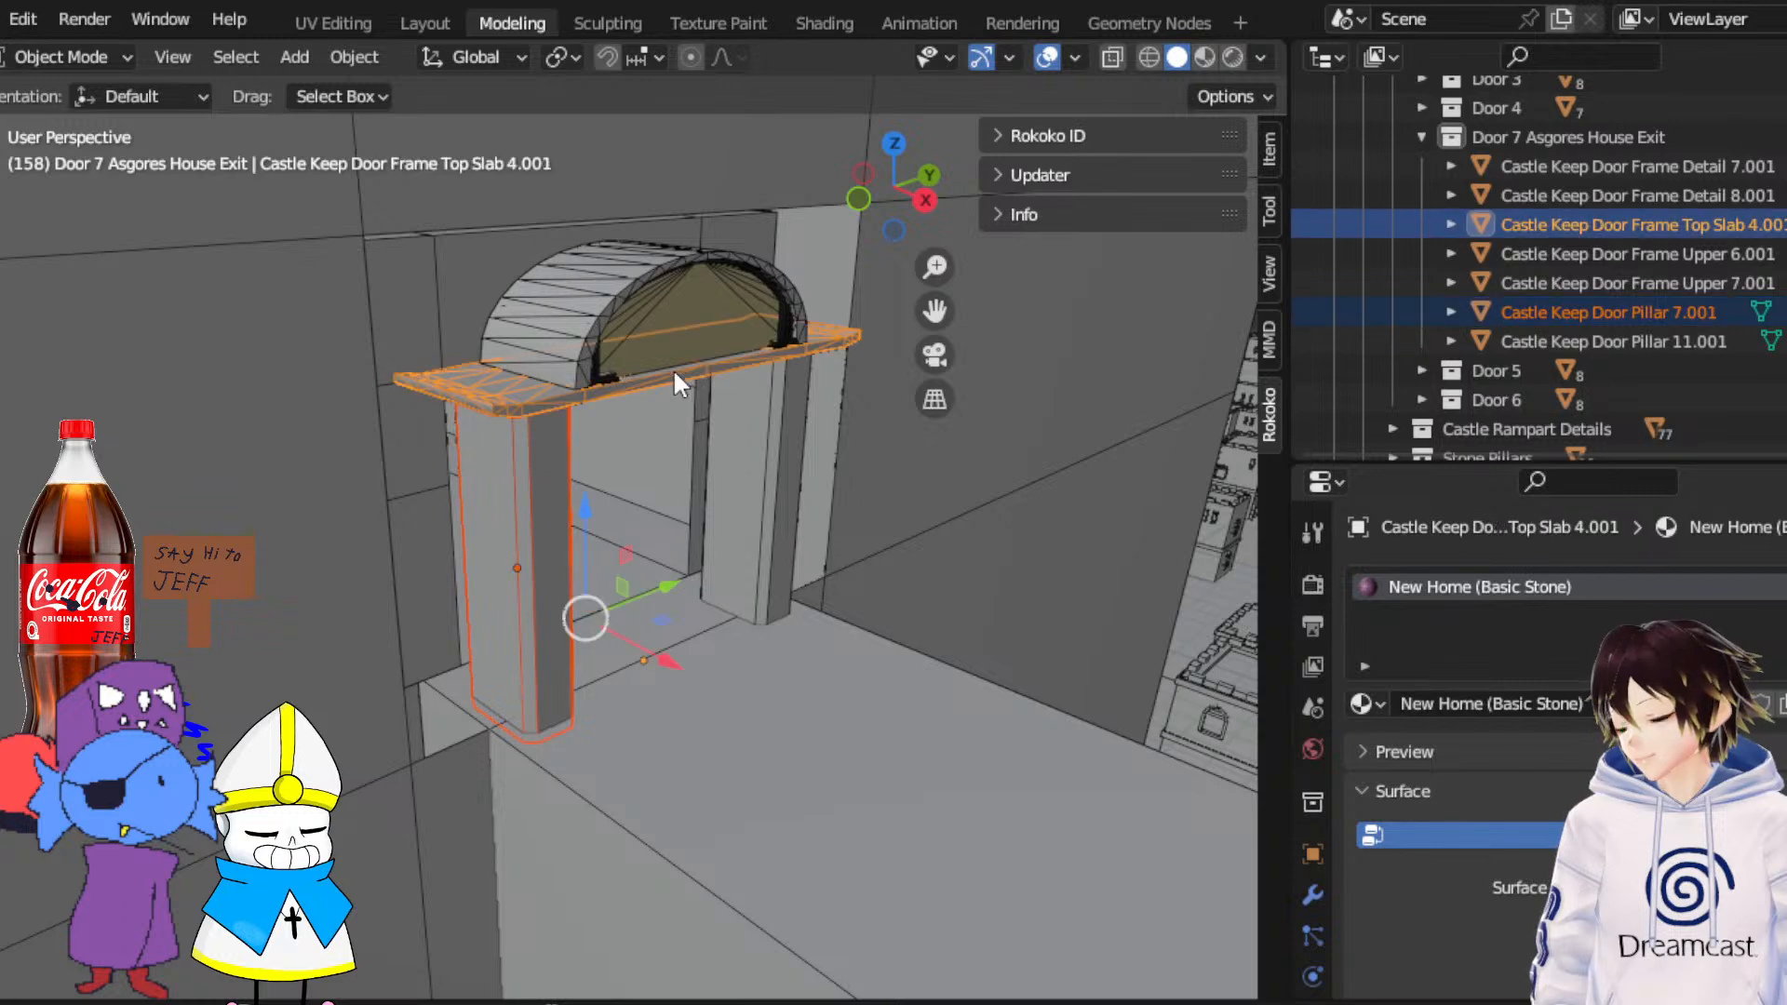
pyautogui.keyDown('shift'); pyautogui.click(610, 376); pyautogui.keyUp('shift')
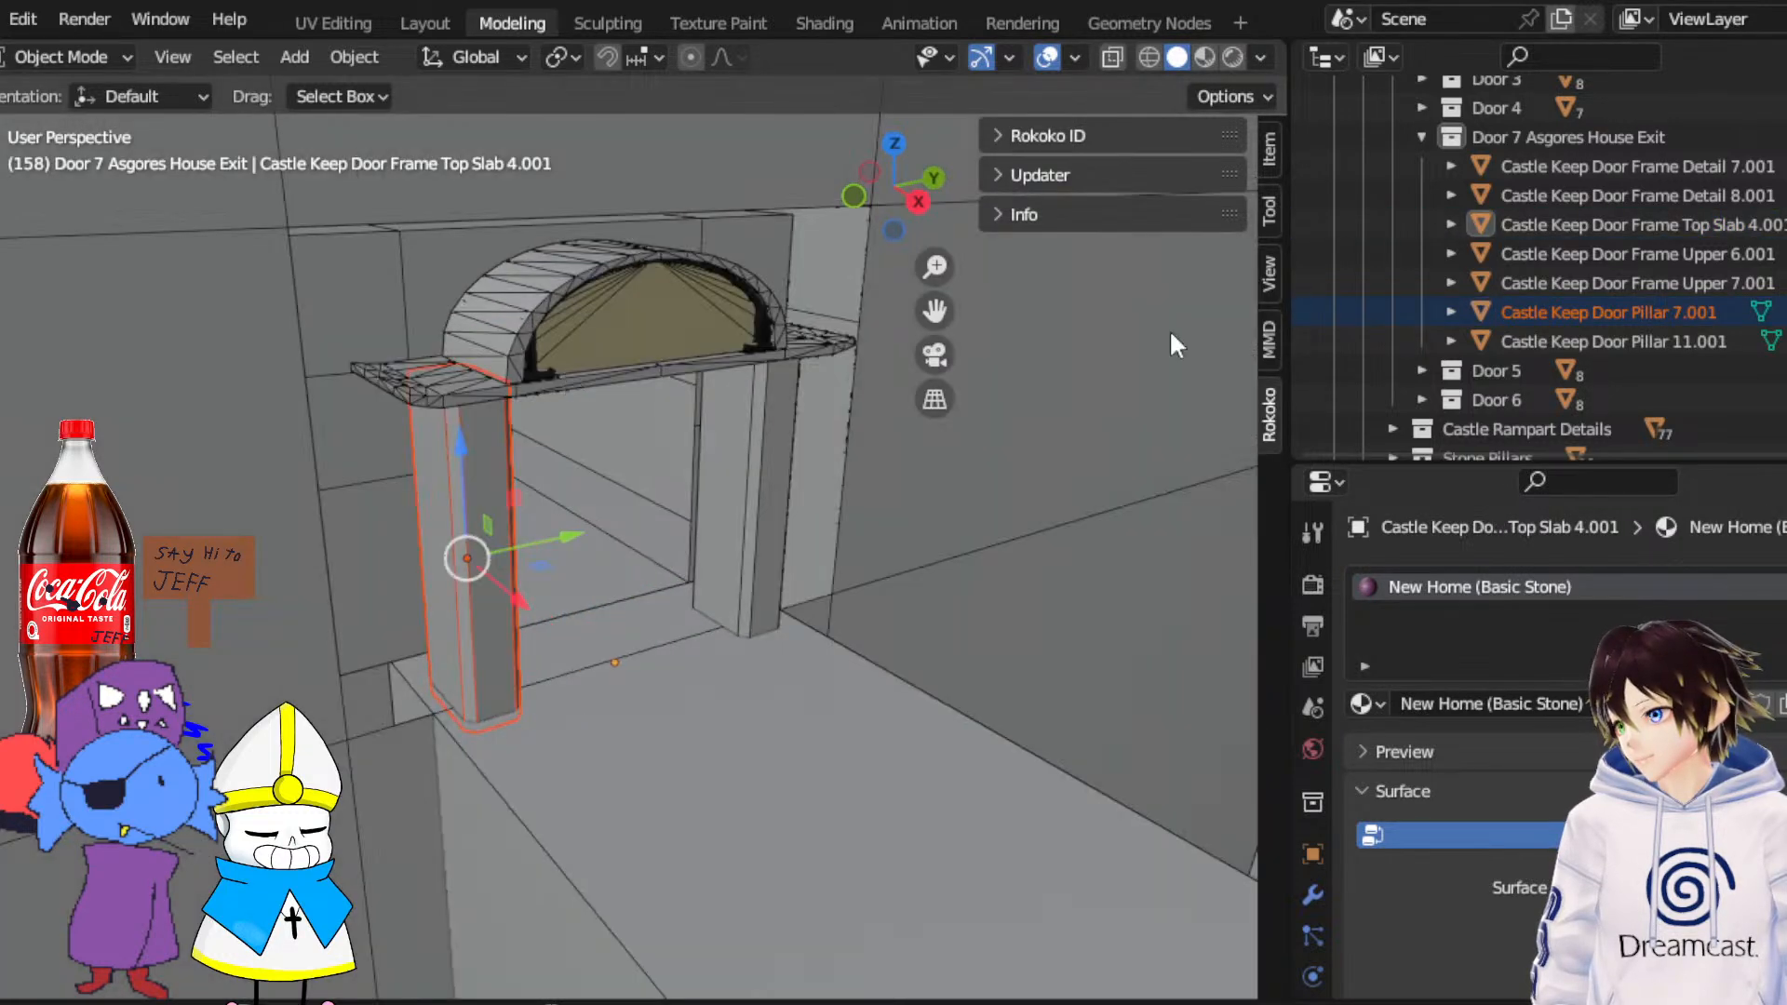
pyautogui.click(1532, 165)
pyautogui.keyDown('shift'); pyautogui.click(1579, 343); pyautogui.keyUp('shift')
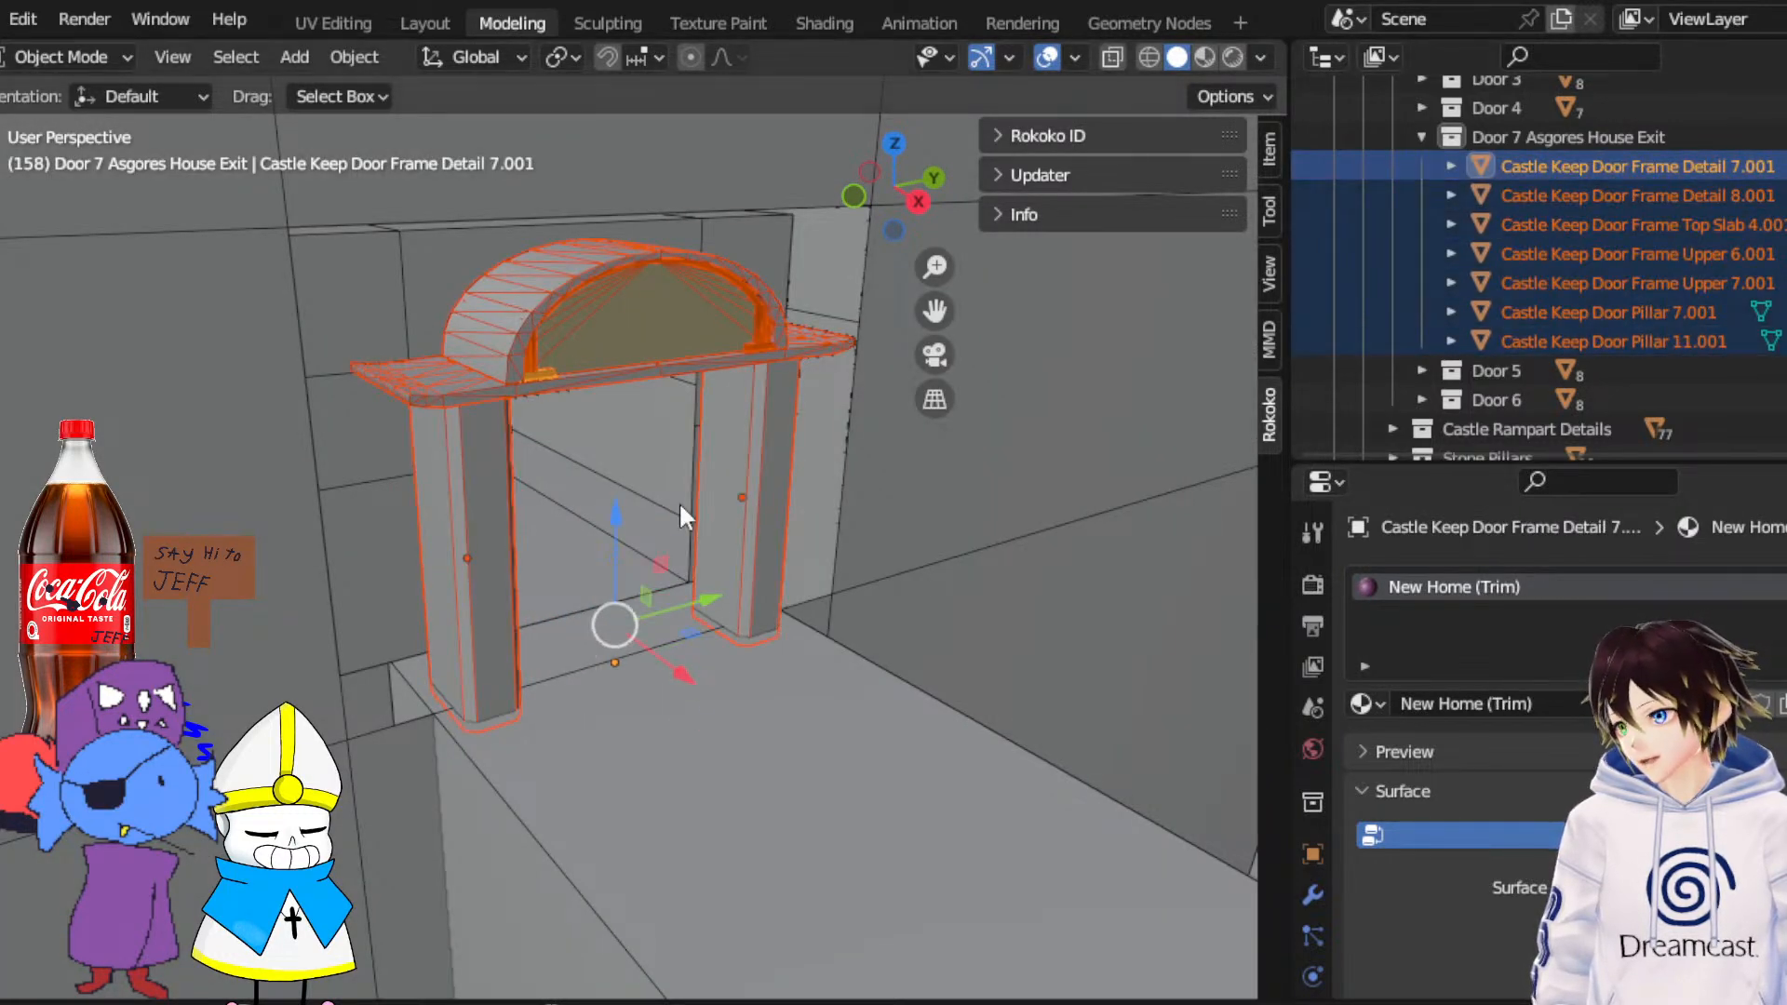
# Move the selected door frame pieces about 0.6 m along X toward the corridor's interior
pyautogui.moveTo(679, 505); pyautogui.dragTo(886, 611, button='middle')
pyautogui.moveTo(916, 616); pyautogui.dragTo(778, 606)
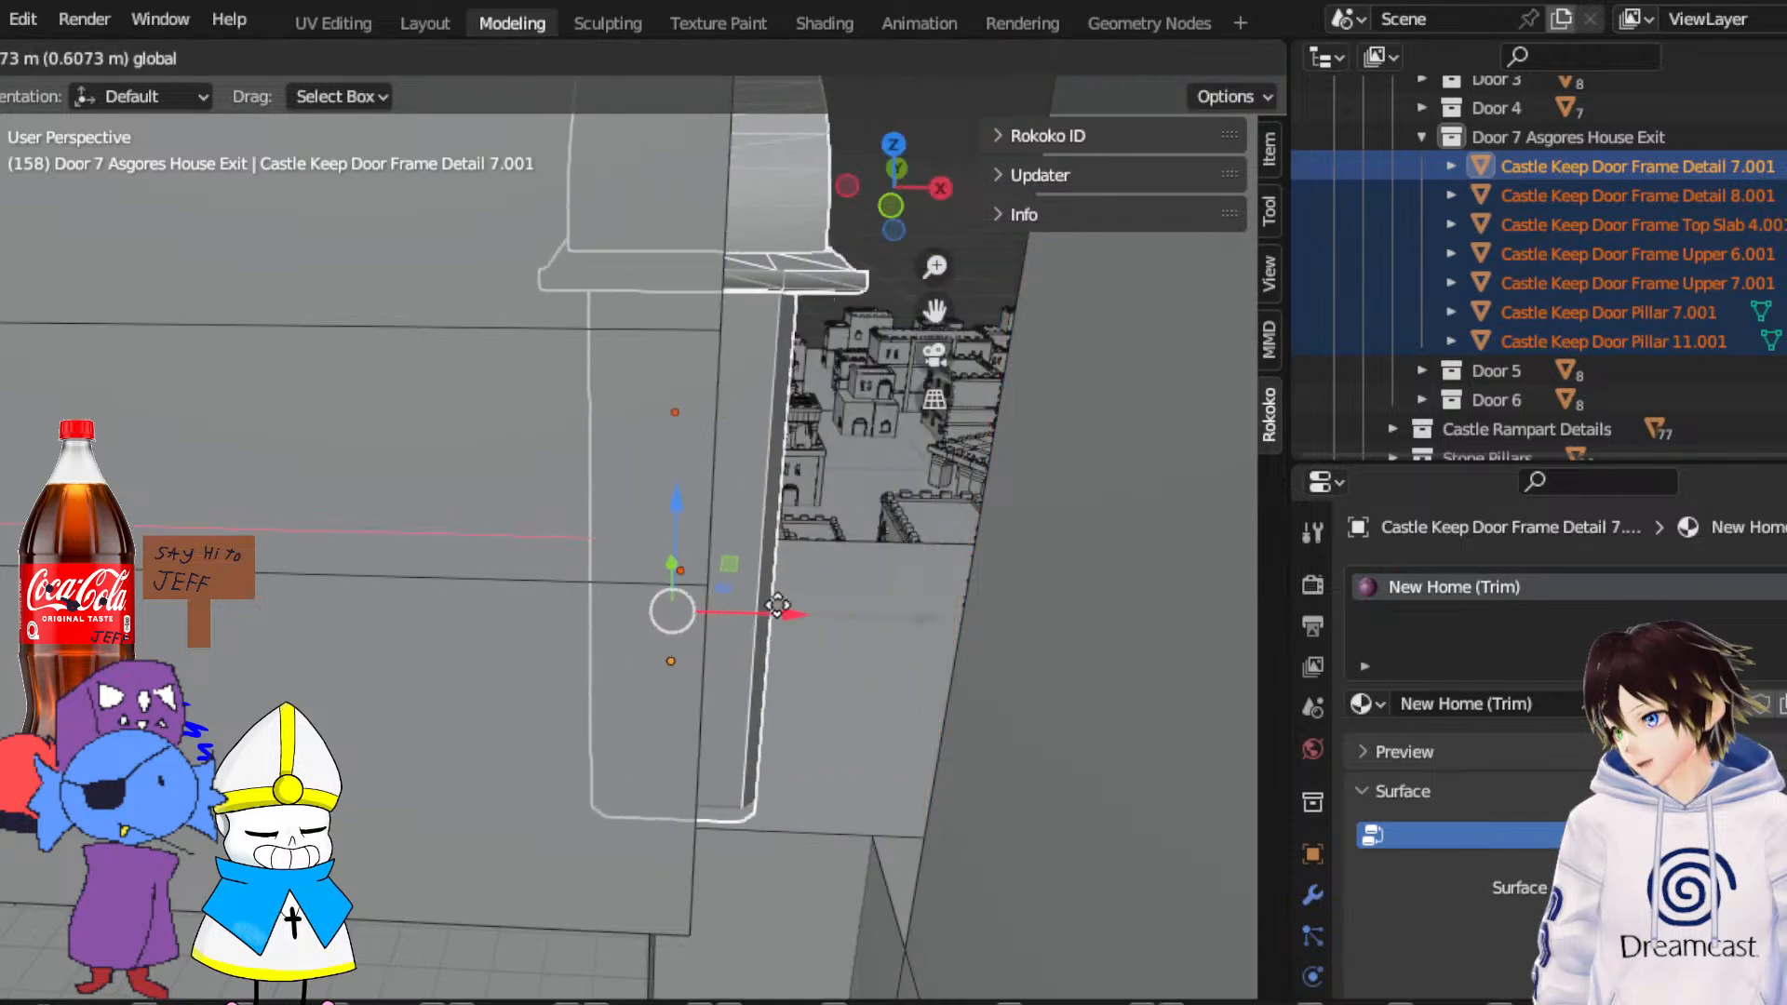
pyautogui.moveTo(781, 607); pyautogui.dragTo(936, 601, button='middle')
pyautogui.scroll(2, 936, 601)
pyautogui.moveTo(735, 549); pyautogui.dragTo(863, 494, button='middle')
pyautogui.scroll(-2, 864, 493)
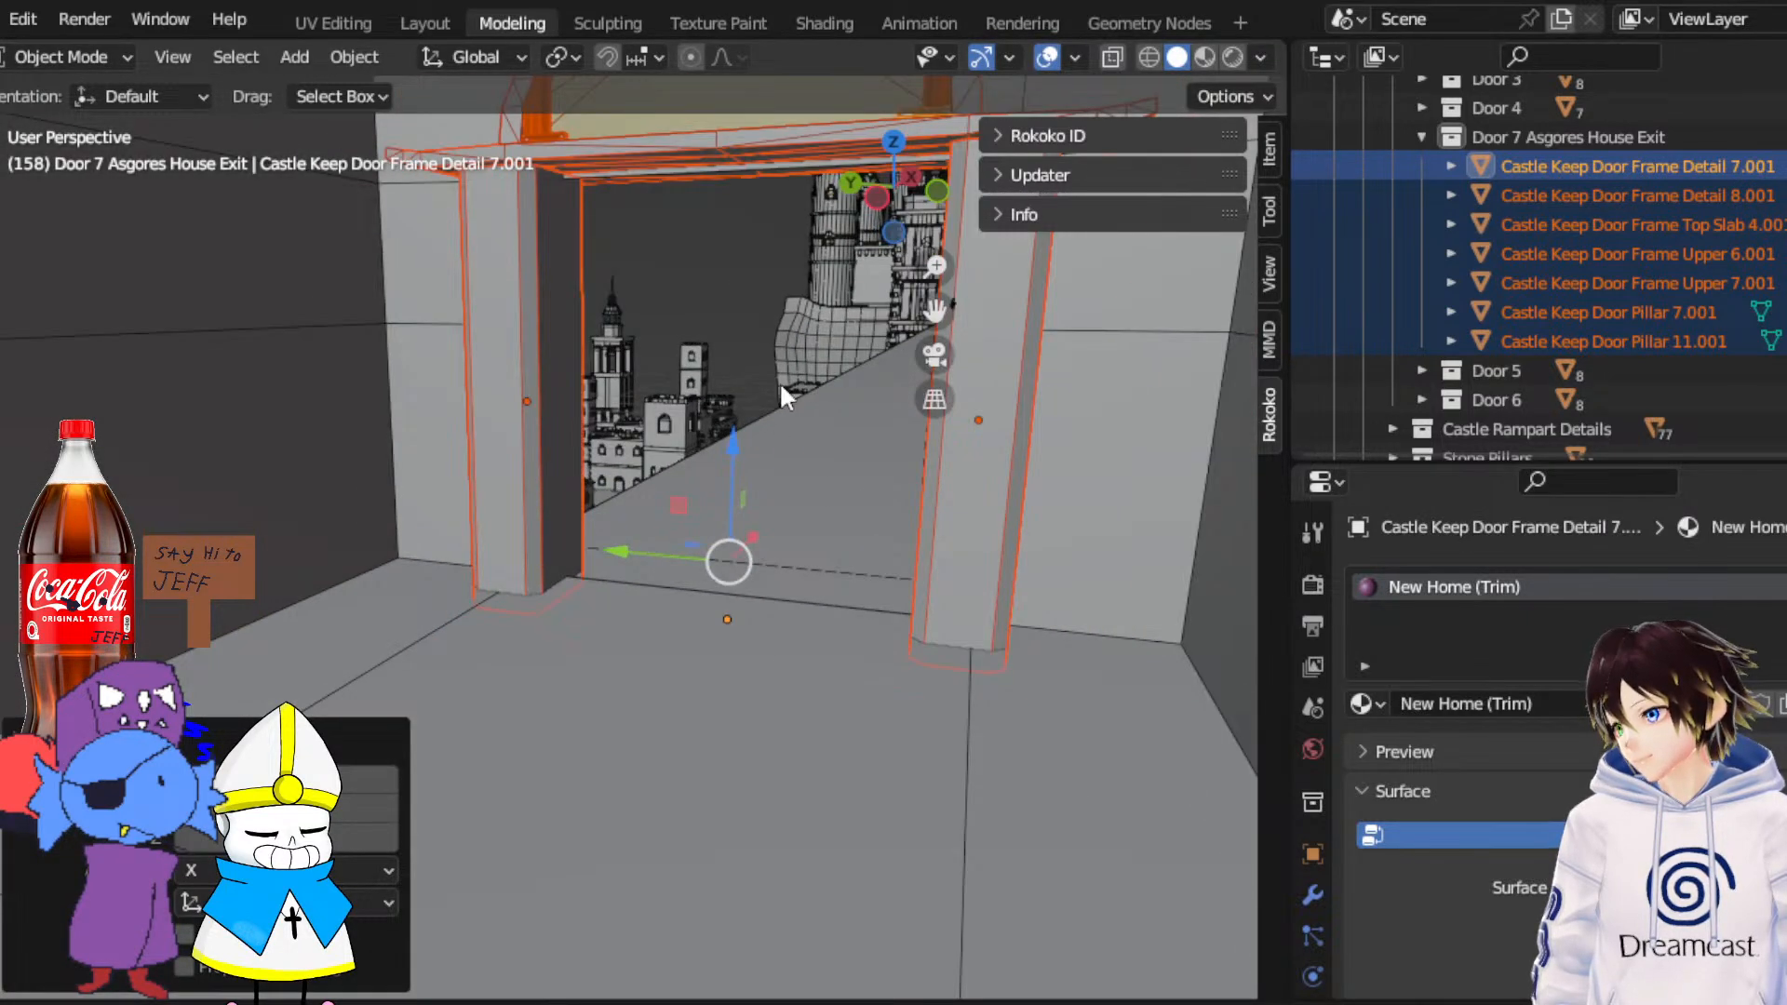
pyautogui.moveTo(781, 394); pyautogui.dragTo(740, 407, button='middle')
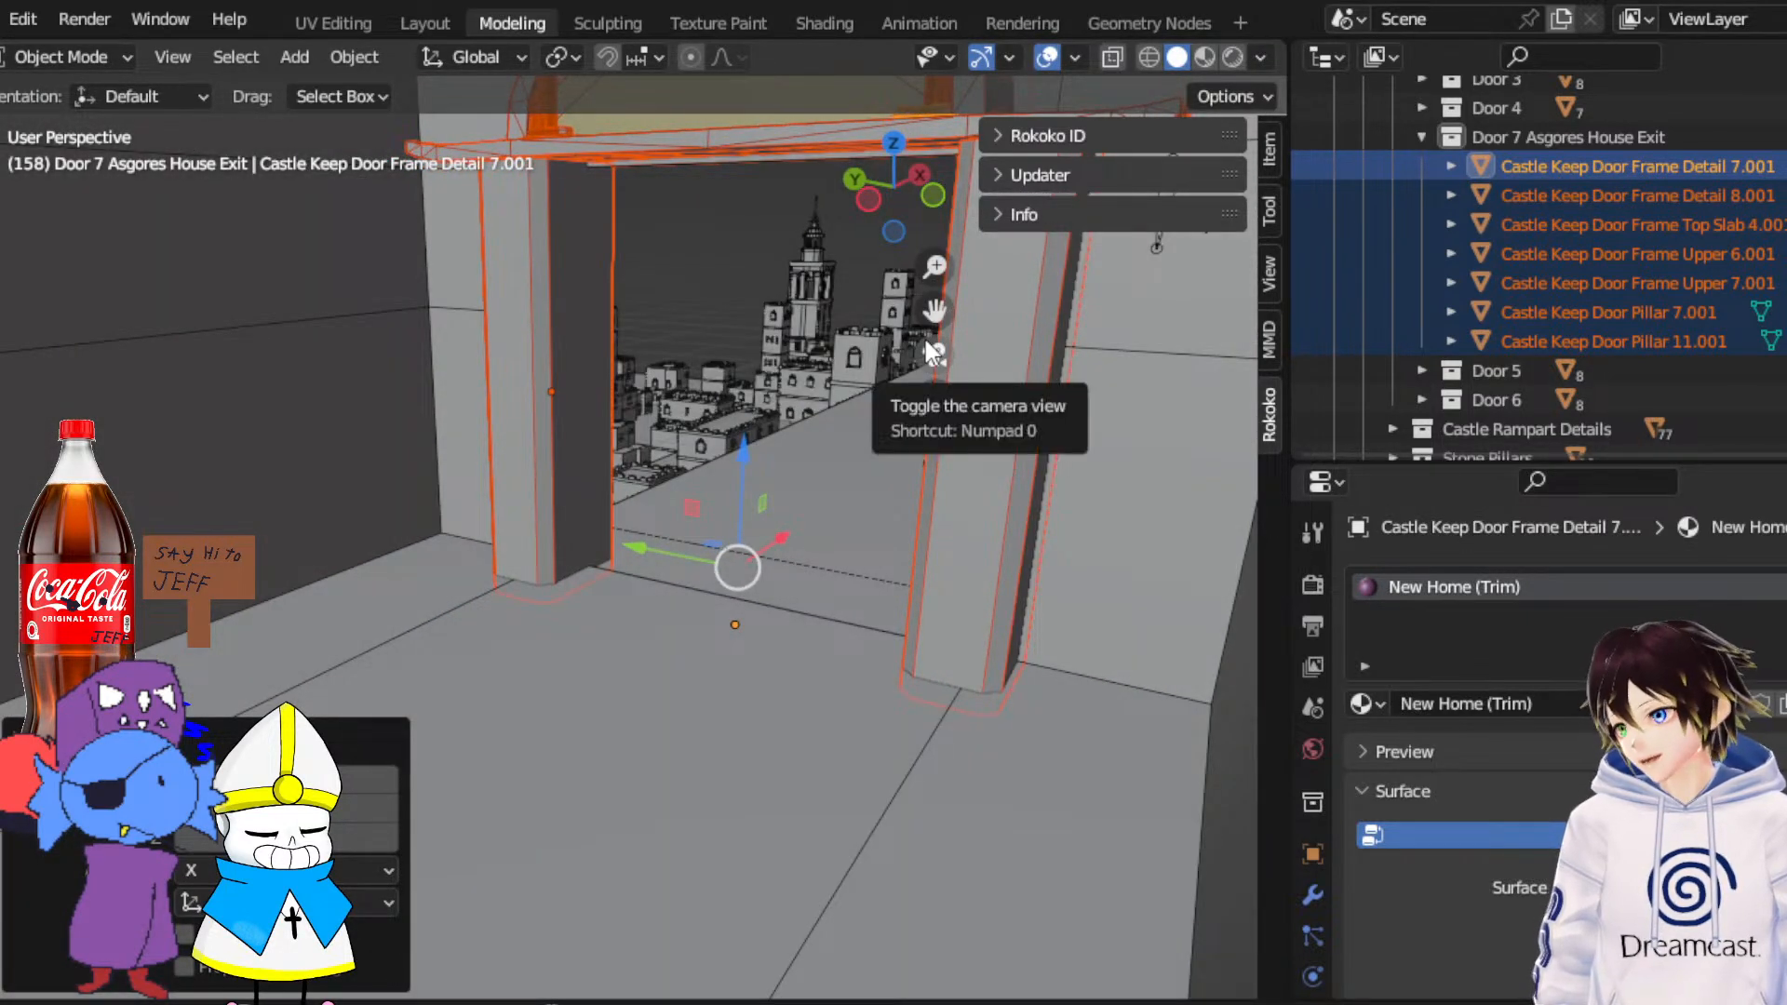
# Duplicate the door frame pieces, move the copies along X farther into the corridor, and hide them
pyautogui.rightClick(927, 304)
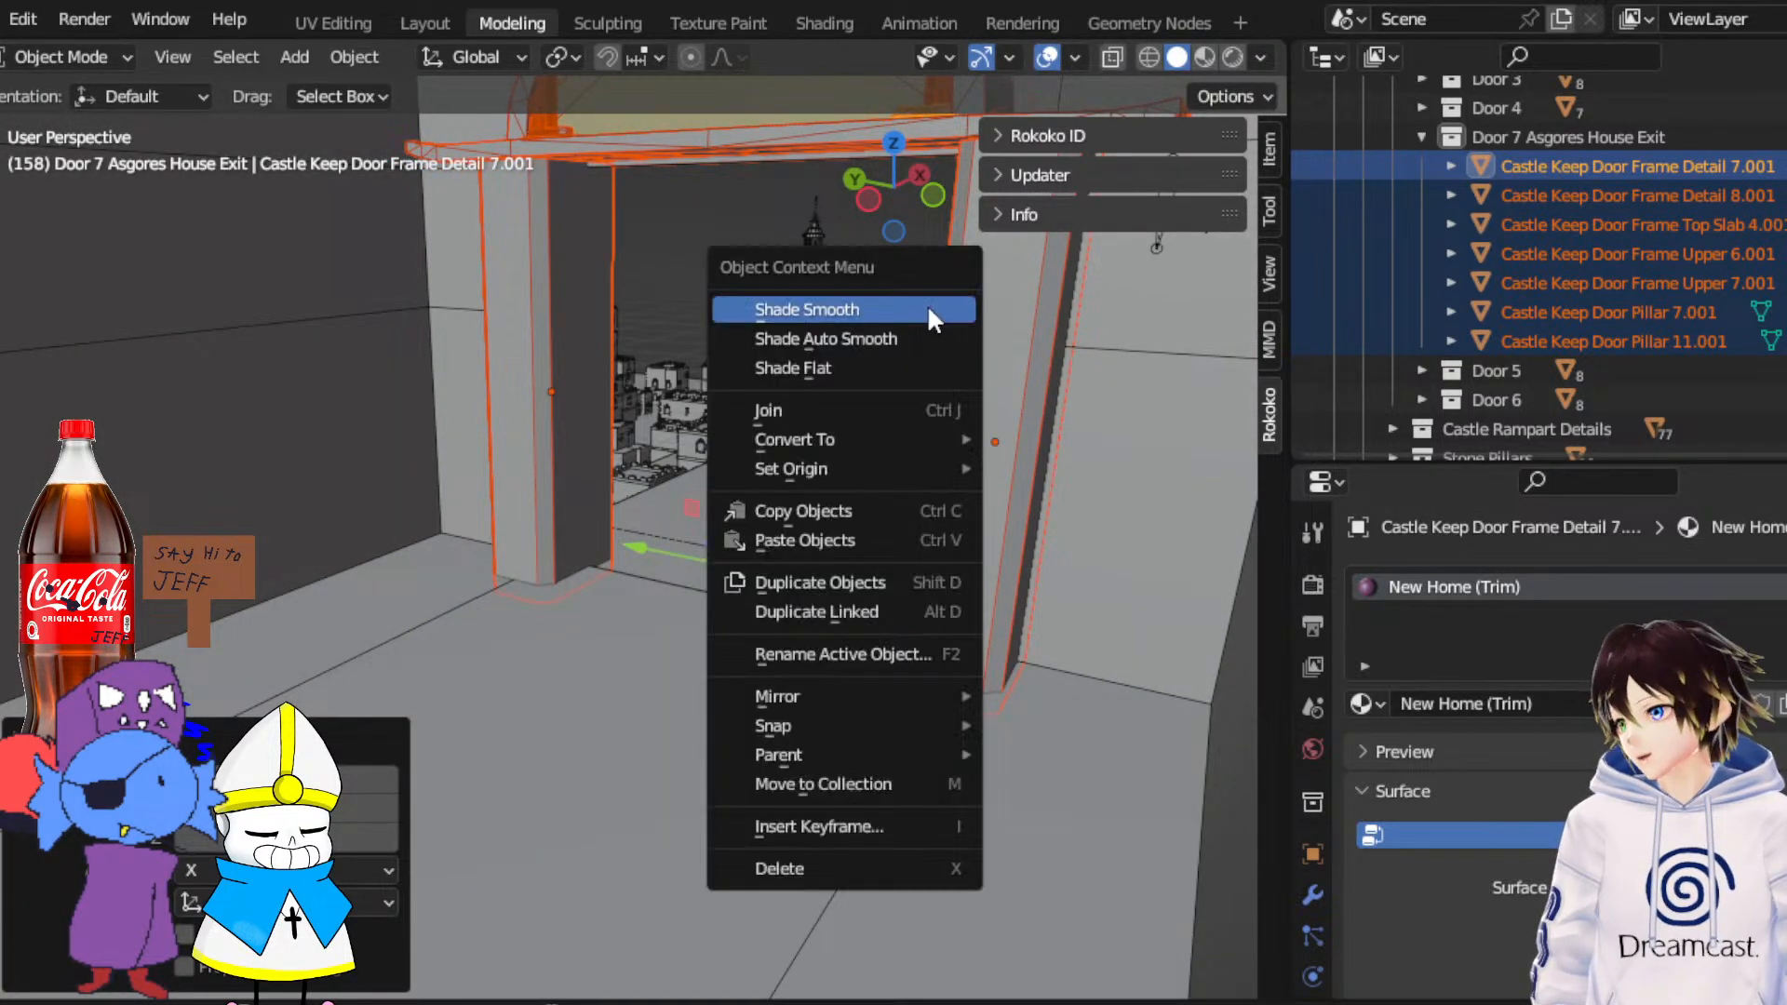
pyautogui.click(884, 582)
pyautogui.moveTo(782, 538); pyautogui.dragTo(678, 567)
pyautogui.press('h')
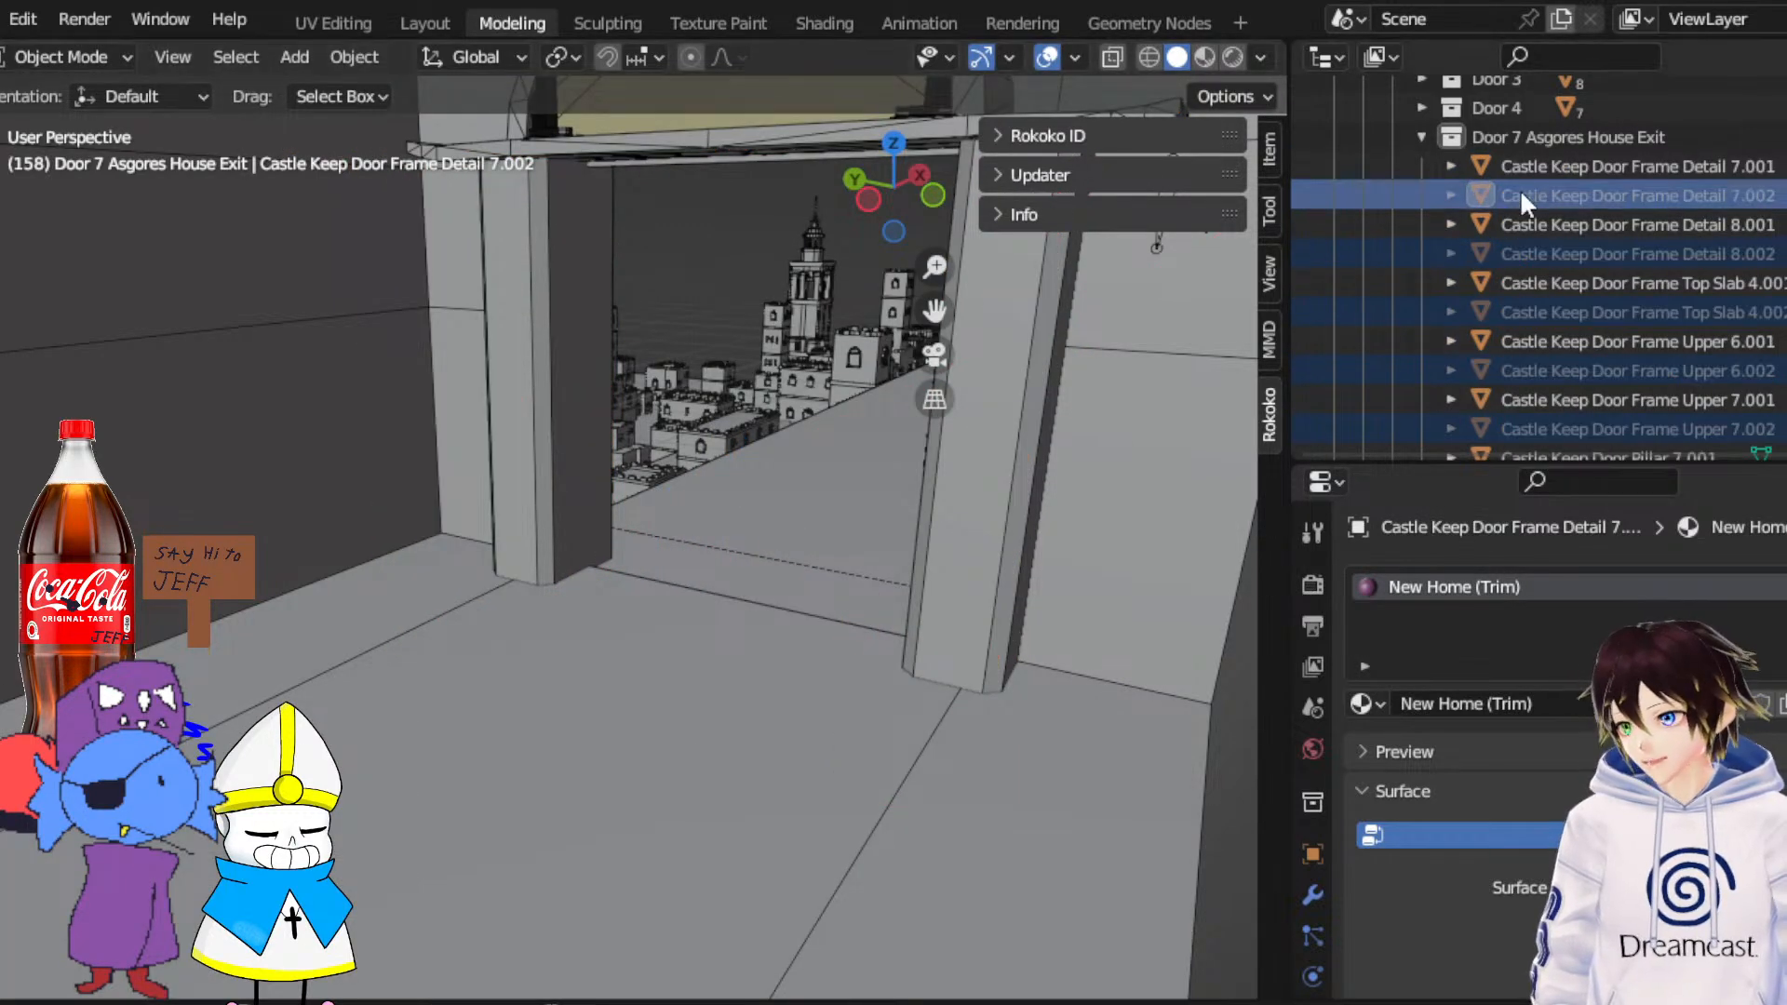
pyautogui.click(1531, 167)
pyautogui.keyDown('ctrl'); pyautogui.click(1567, 224); pyautogui.keyUp('ctrl')
pyautogui.keyDown('shift'); pyautogui.click(1567, 279); pyautogui.keyUp('shift')
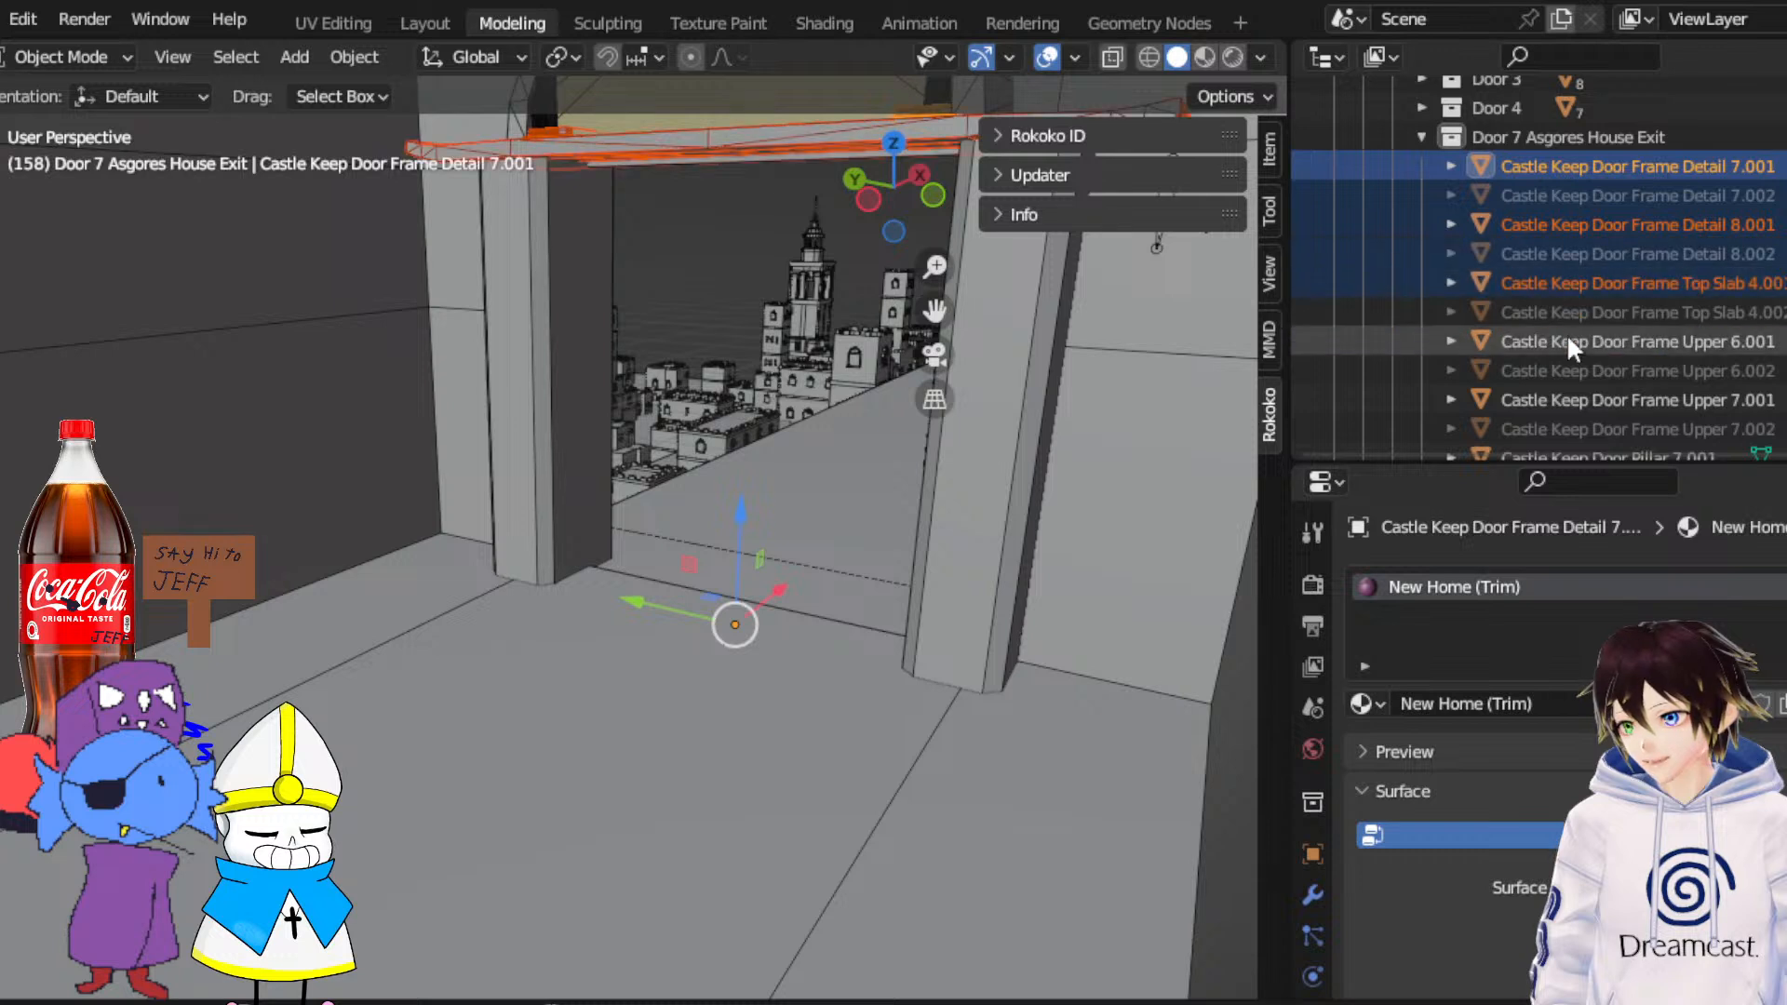
pyautogui.keyDown('shift'); pyautogui.click(1567, 336); pyautogui.keyUp('shift')
pyautogui.keyDown('shift'); pyautogui.click(1568, 398); pyautogui.keyUp('shift')
pyautogui.scroll(-2, 1567, 397)
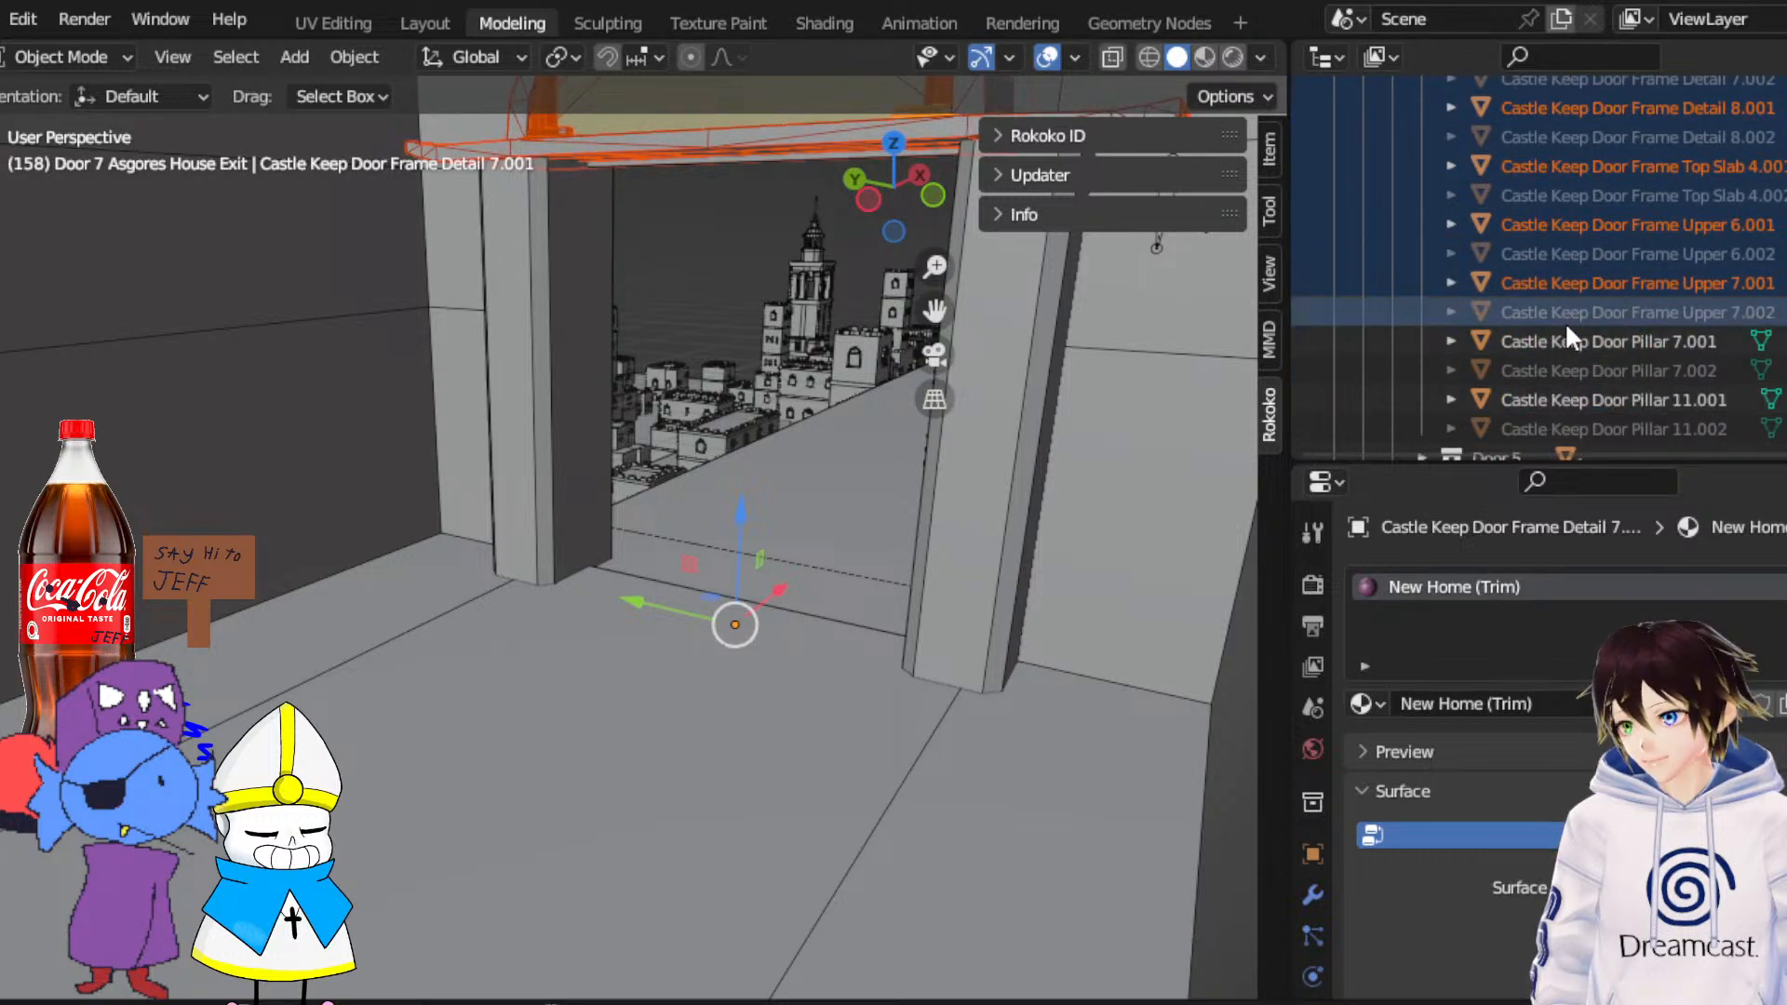
# Select all seven original .001 pieces of the Door 7 Asgores House Exit frame and delete them
pyautogui.click(1564, 284)
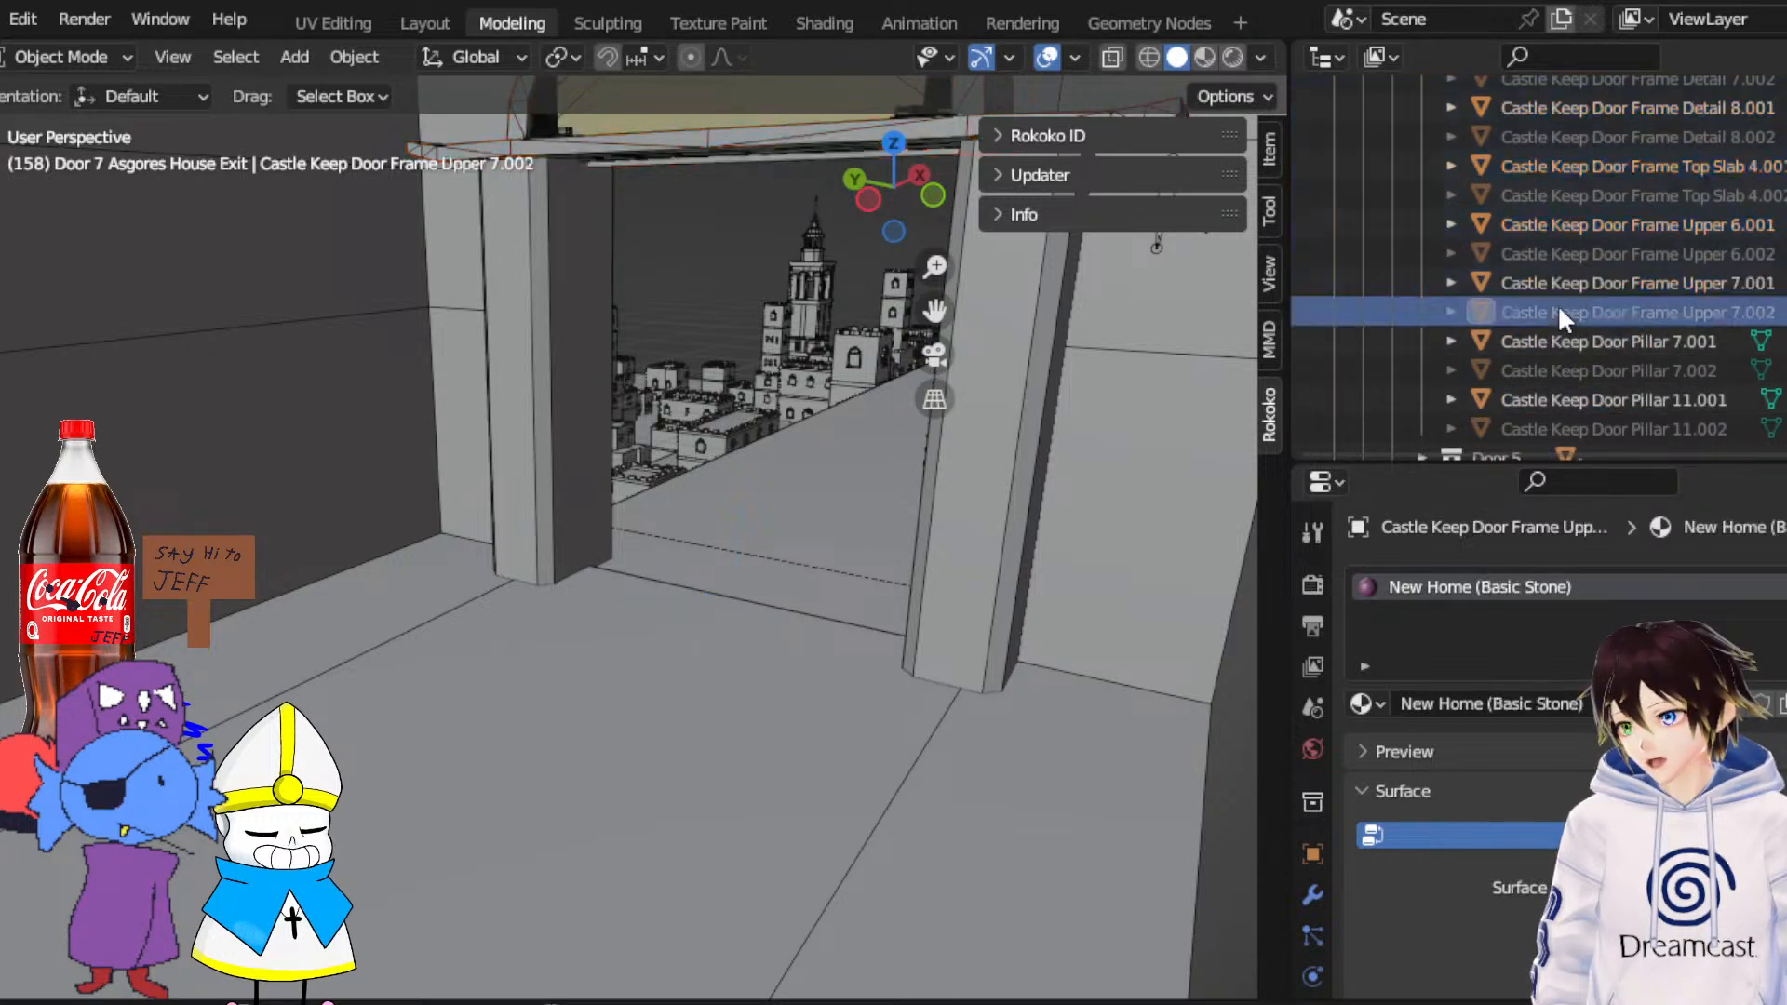
pyautogui.keyDown('shift'); pyautogui.click(1579, 401); pyautogui.keyUp('shift')
pyautogui.keyDown('shift'); pyautogui.click(1570, 221); pyautogui.keyUp('shift')
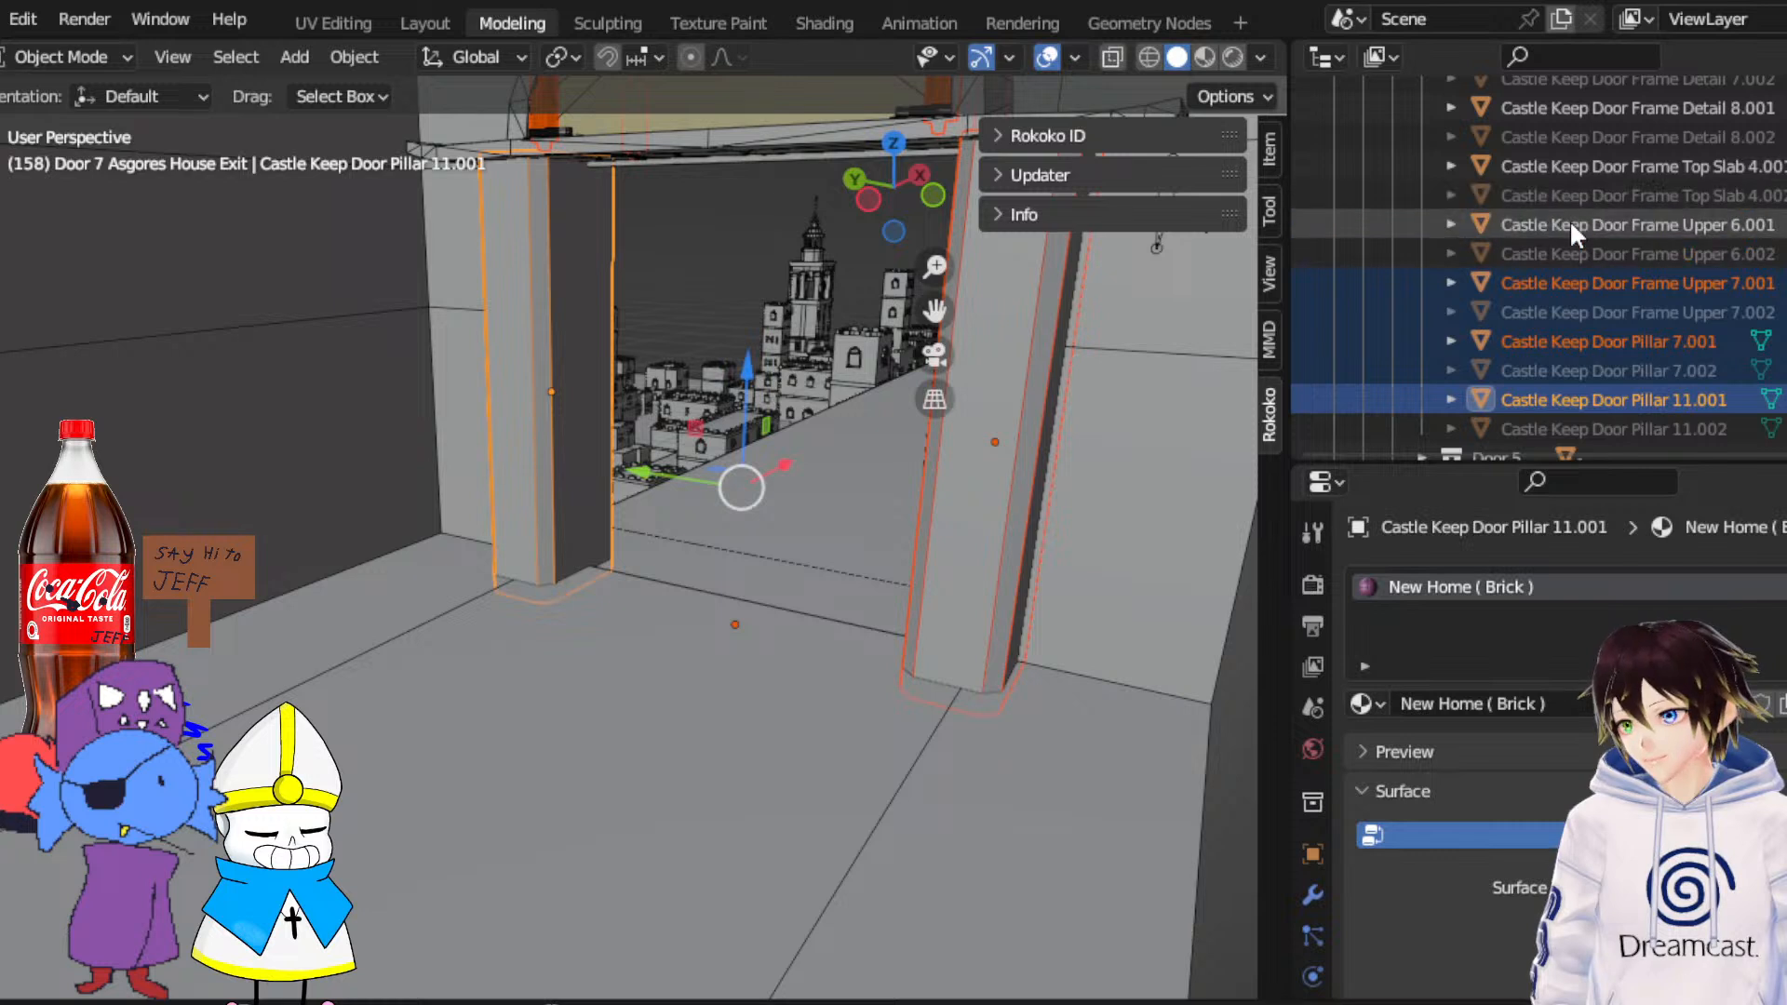
pyautogui.keyDown('shift'); pyautogui.click(1571, 167); pyautogui.keyUp('shift')
pyautogui.scroll(2, 1572, 166)
pyautogui.keyDown('shift'); pyautogui.click(1575, 167); pyautogui.keyUp('shift')
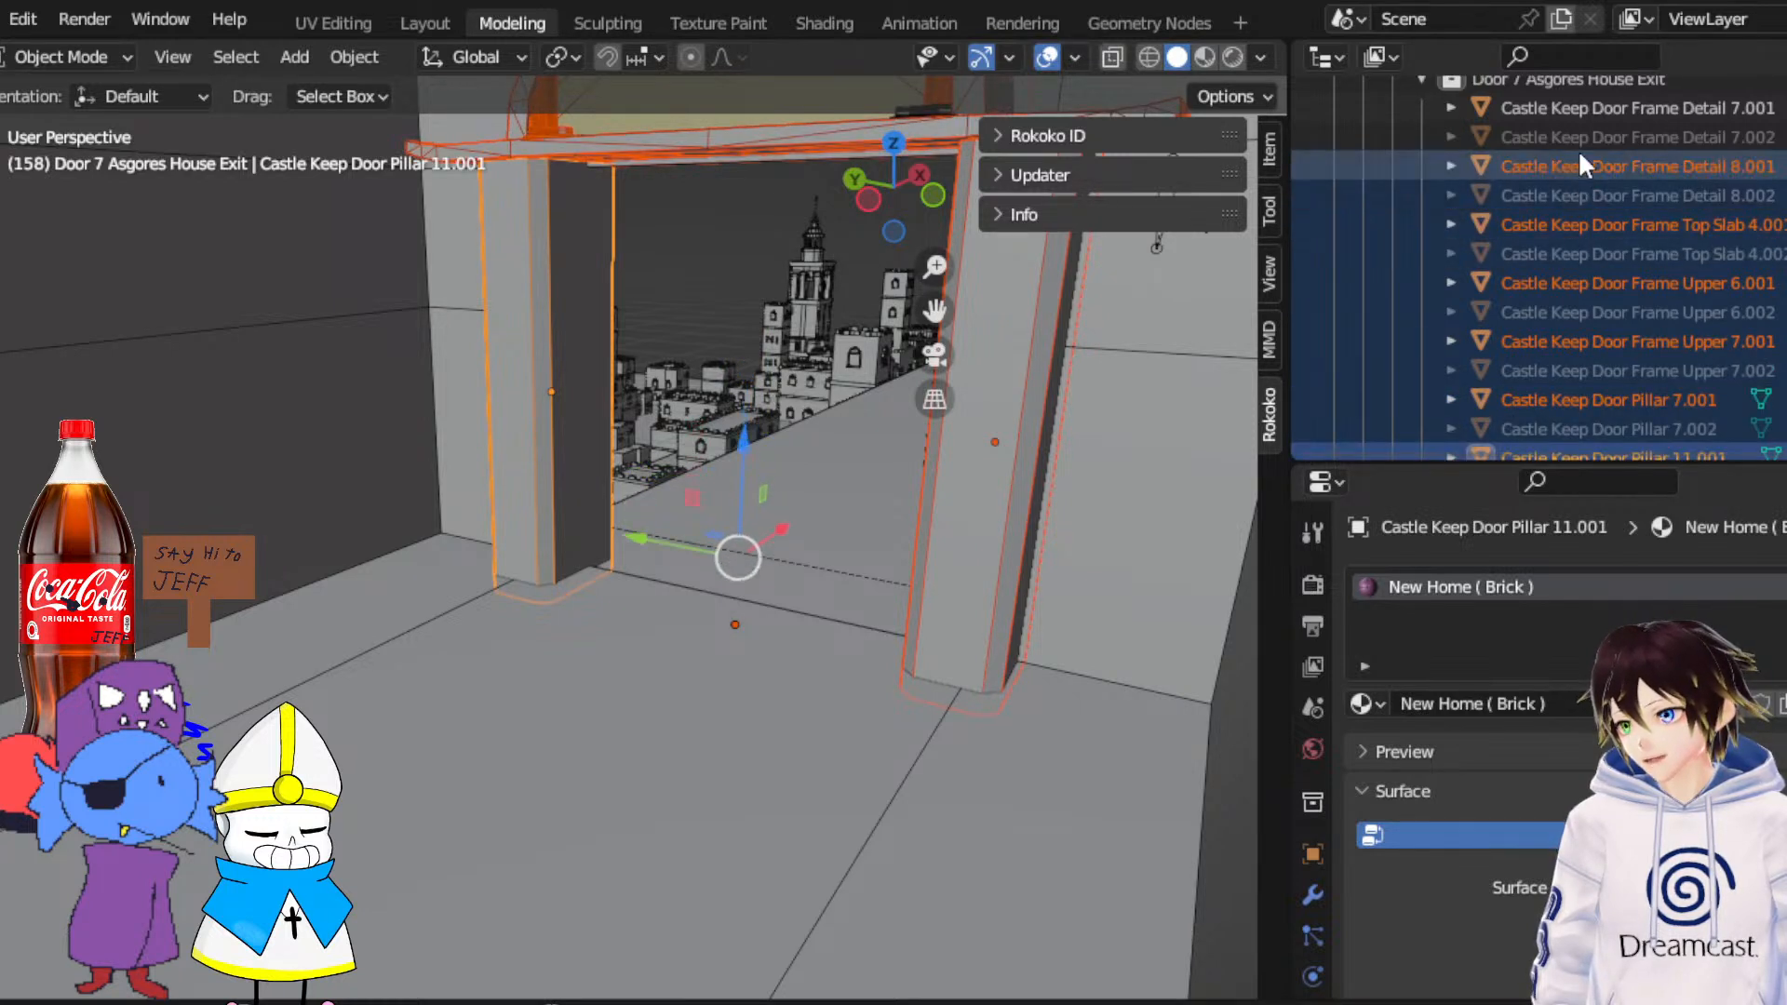
pyautogui.keyDown('shift'); pyautogui.click(1584, 108); pyautogui.keyUp('shift')
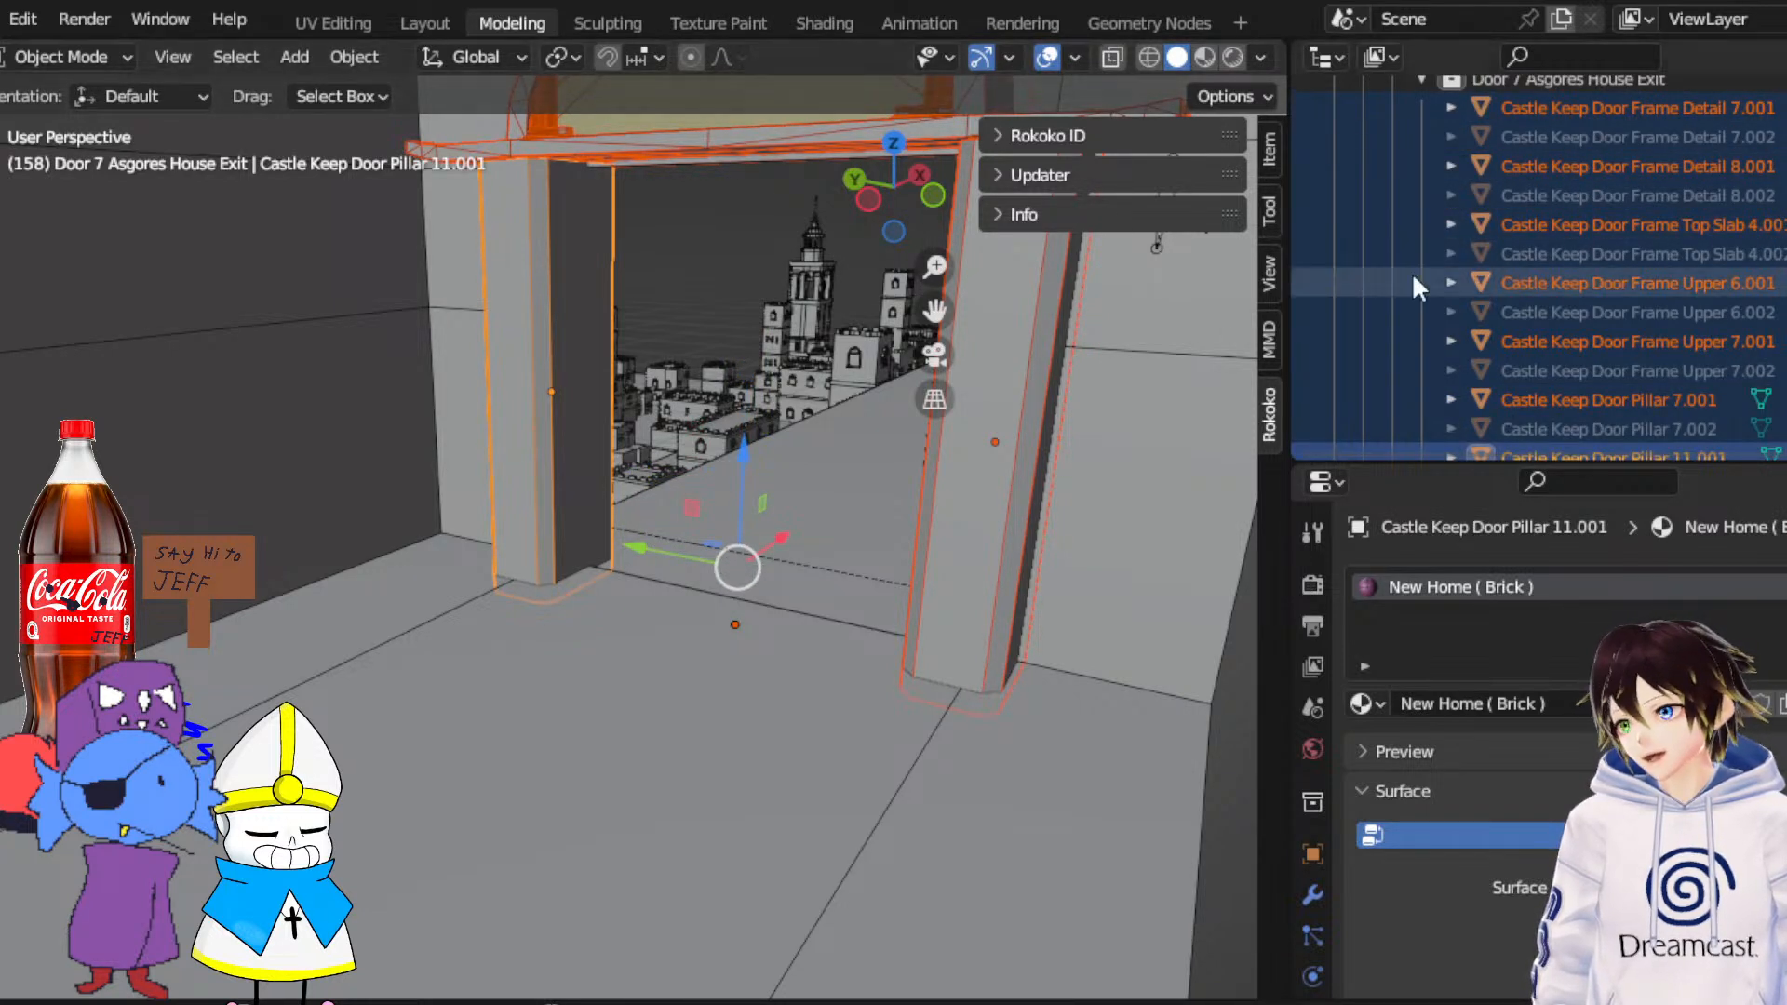
pyautogui.rightClick(741, 294)
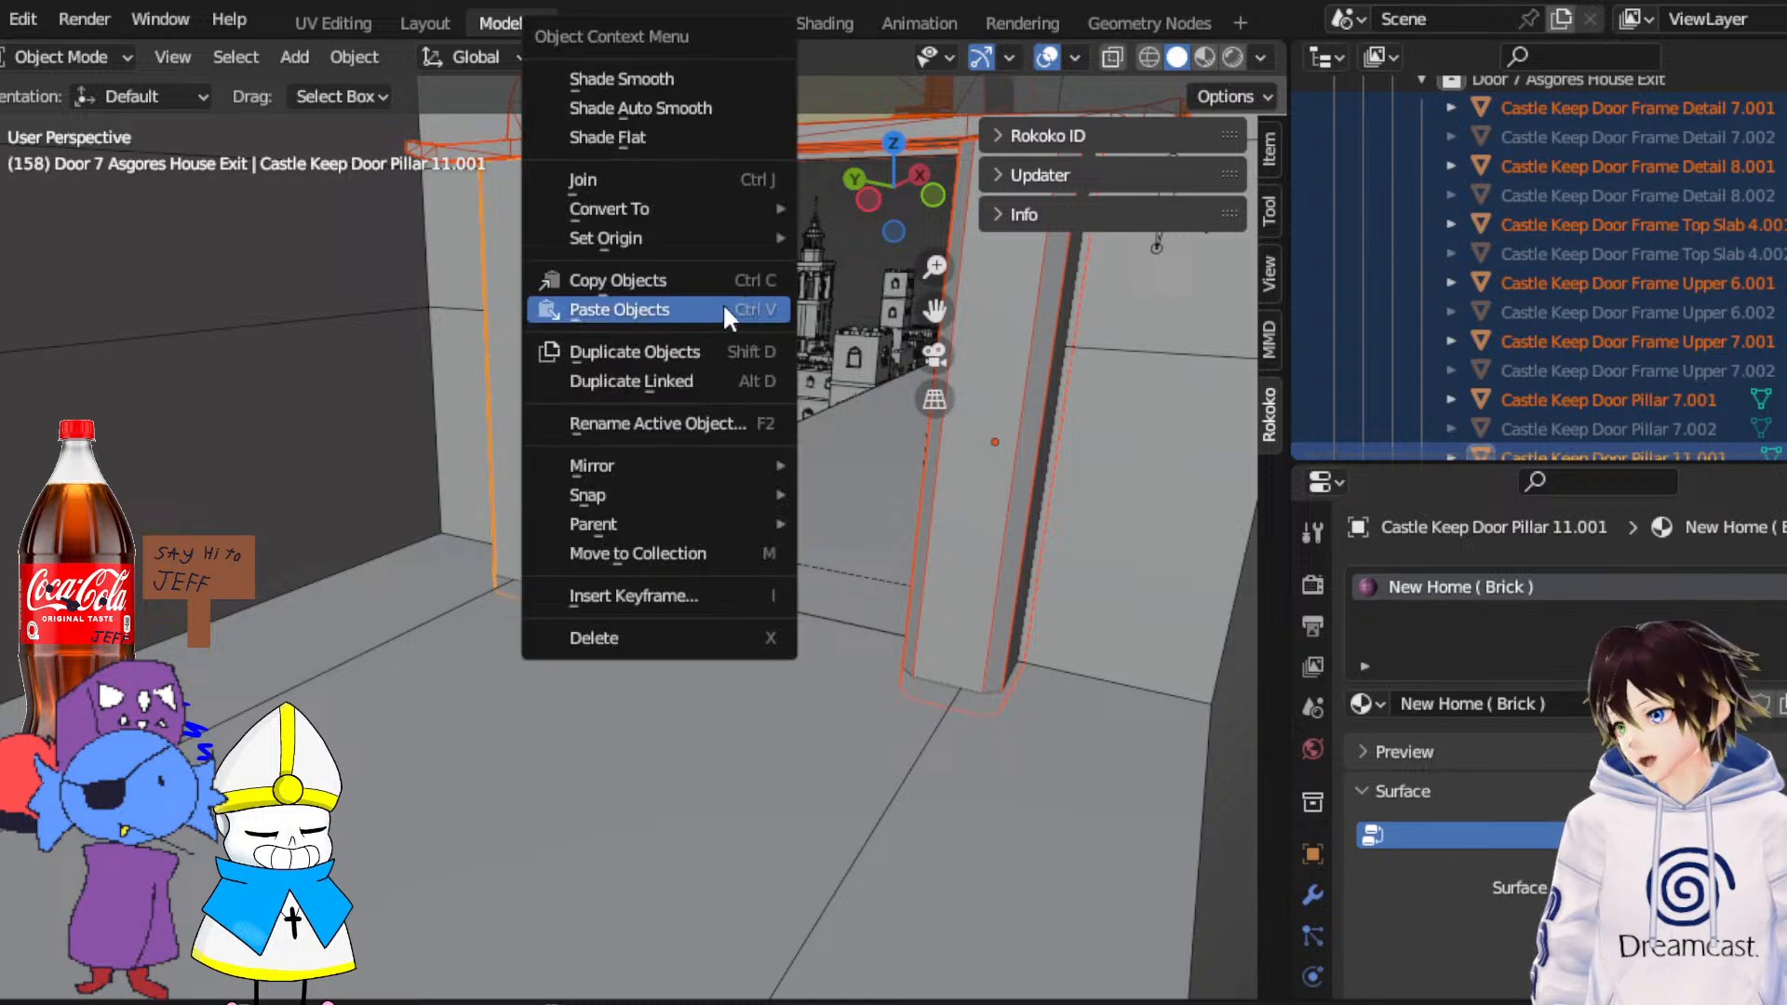
pyautogui.click(627, 642)
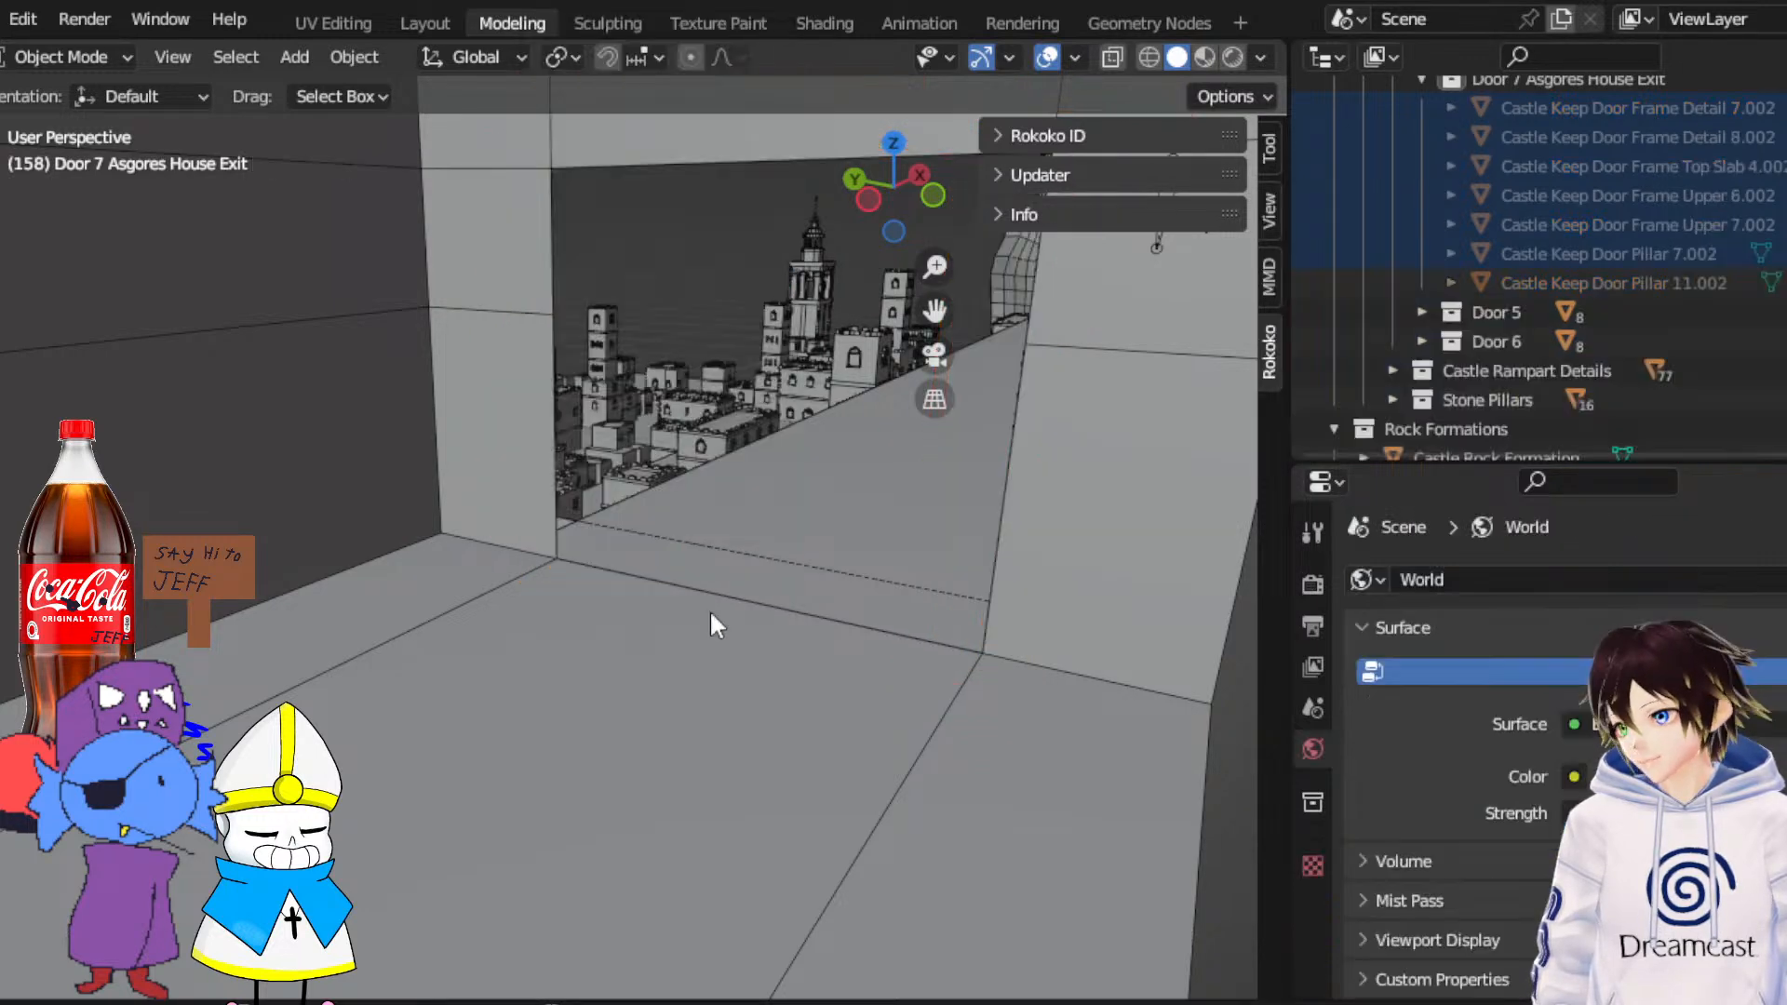
# Unhide the seven duplicated .002 door frame pieces in the Door 7 Asgores House Exit collection
pyautogui.scroll(2, 1518, 269)
pyautogui.click(1582, 224)
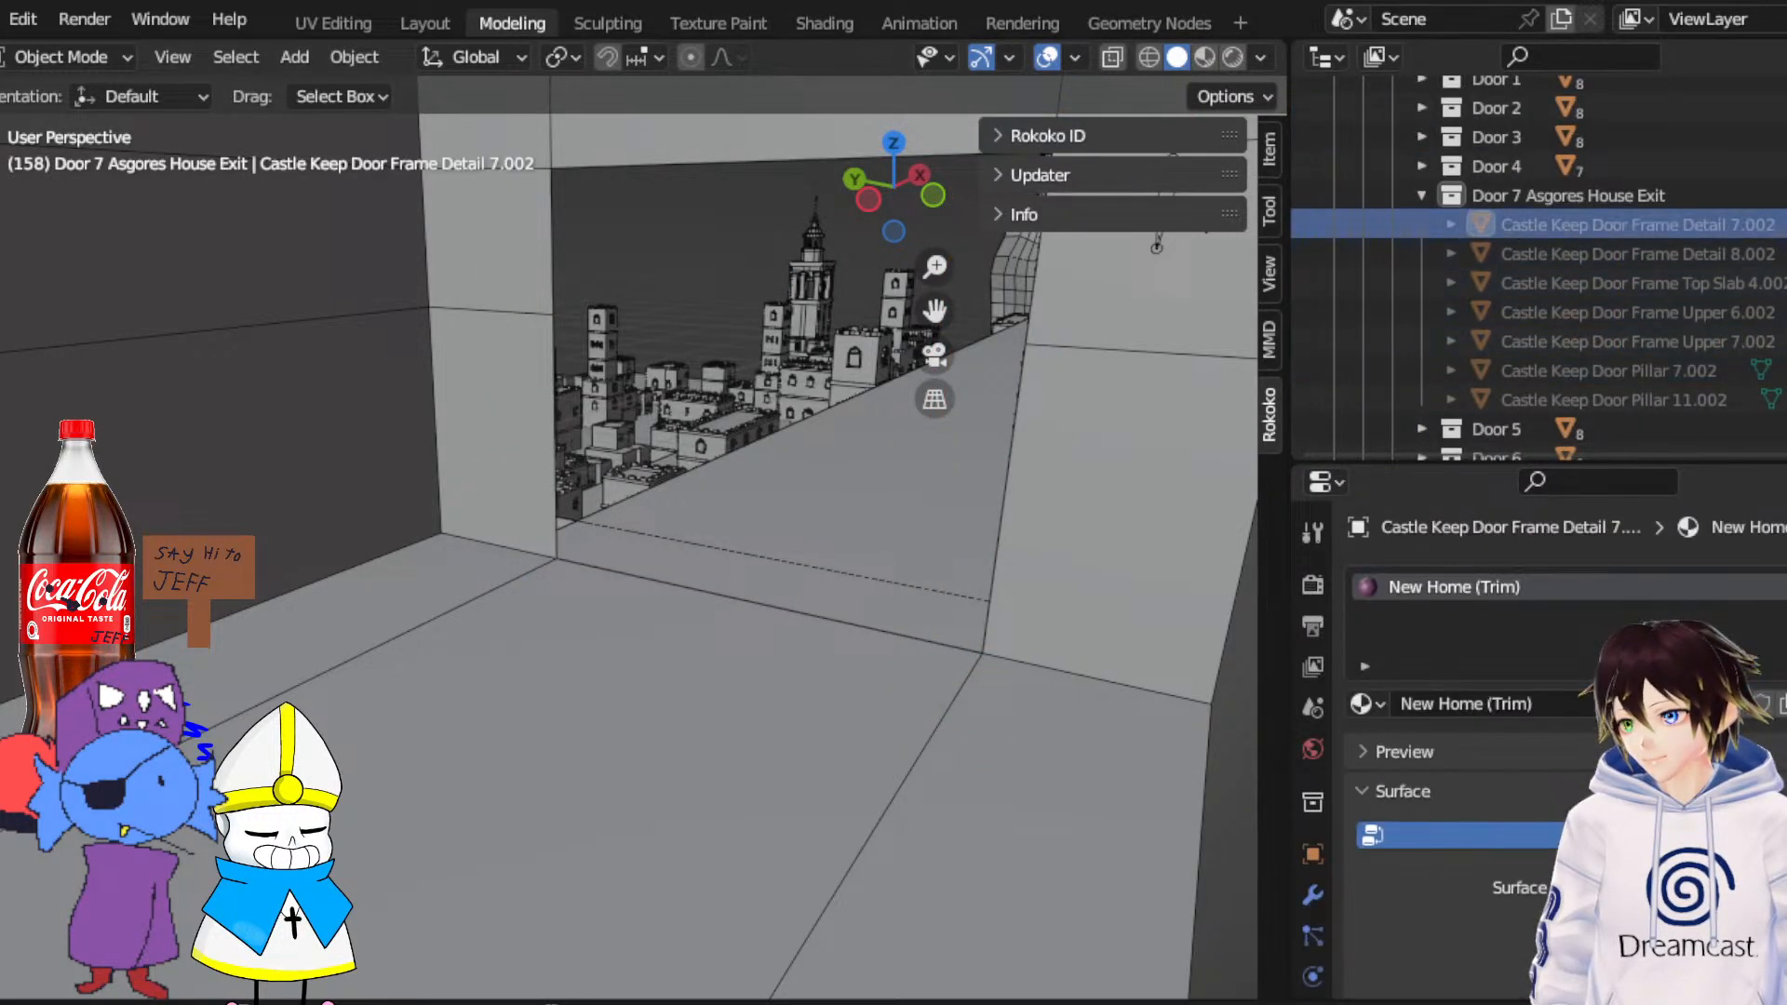
pyautogui.click(1784, 283)
pyautogui.click(1784, 313)
pyautogui.click(1784, 342)
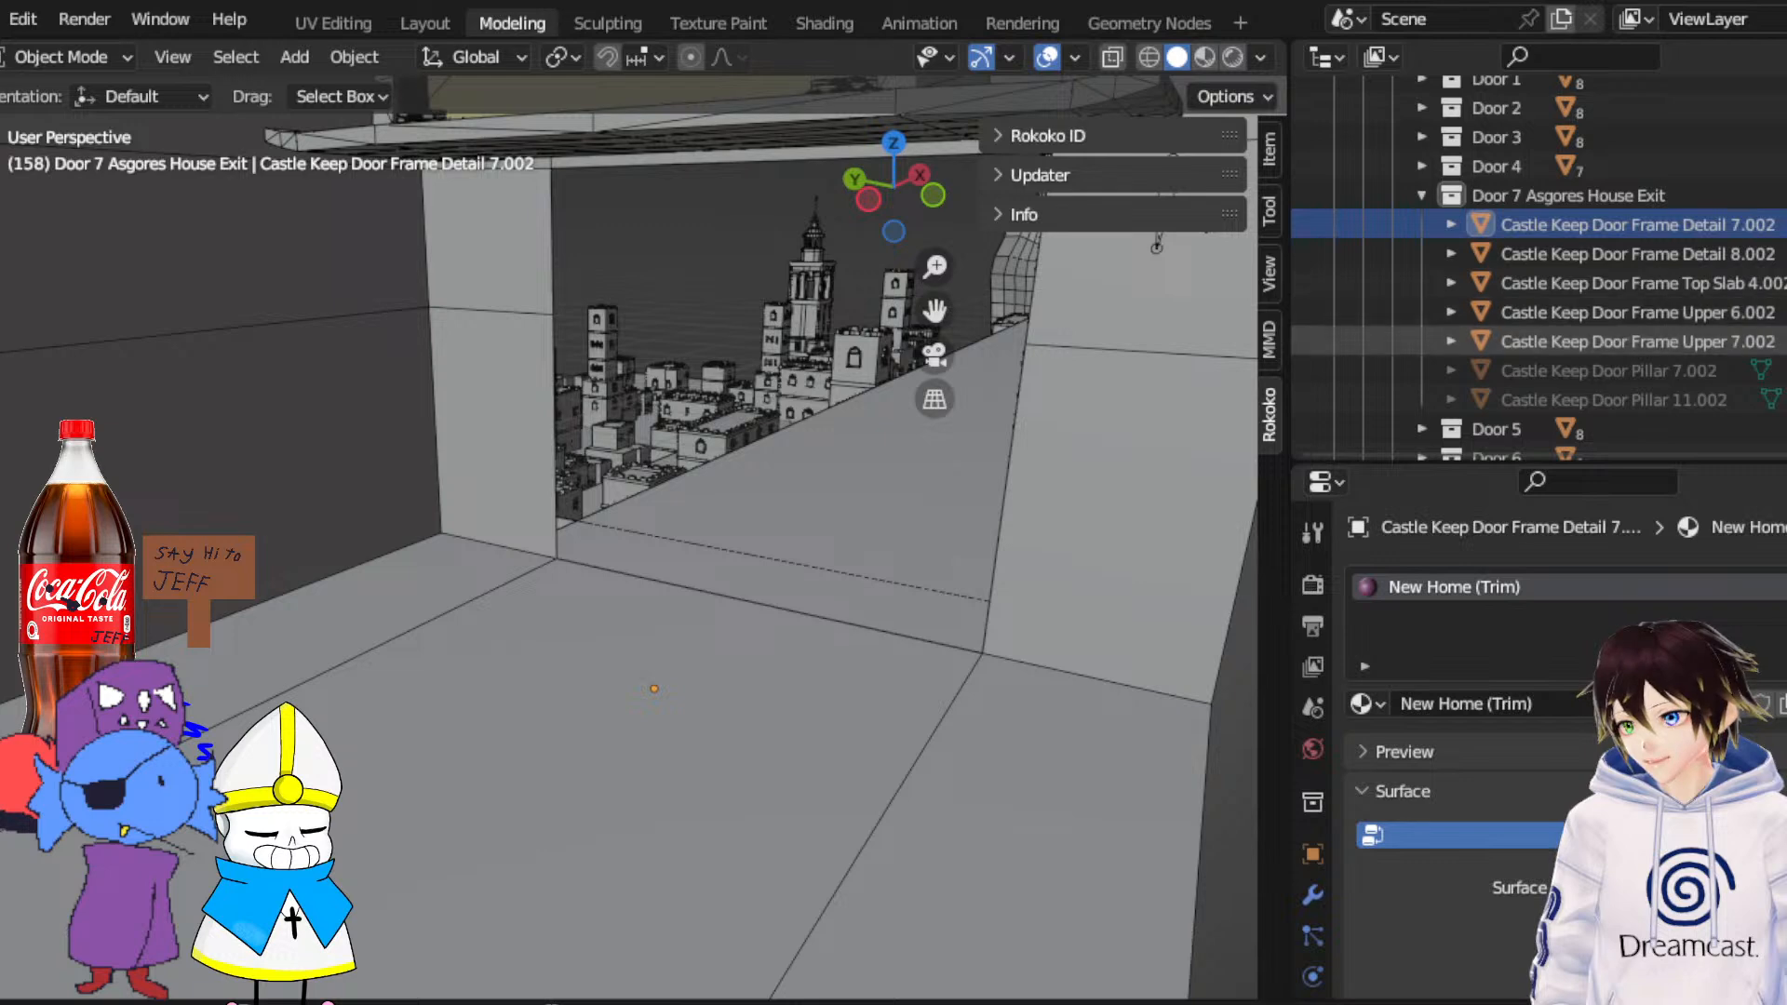
pyautogui.click(1784, 370)
pyautogui.click(1784, 401)
pyautogui.scroll(-5, 717, 369)
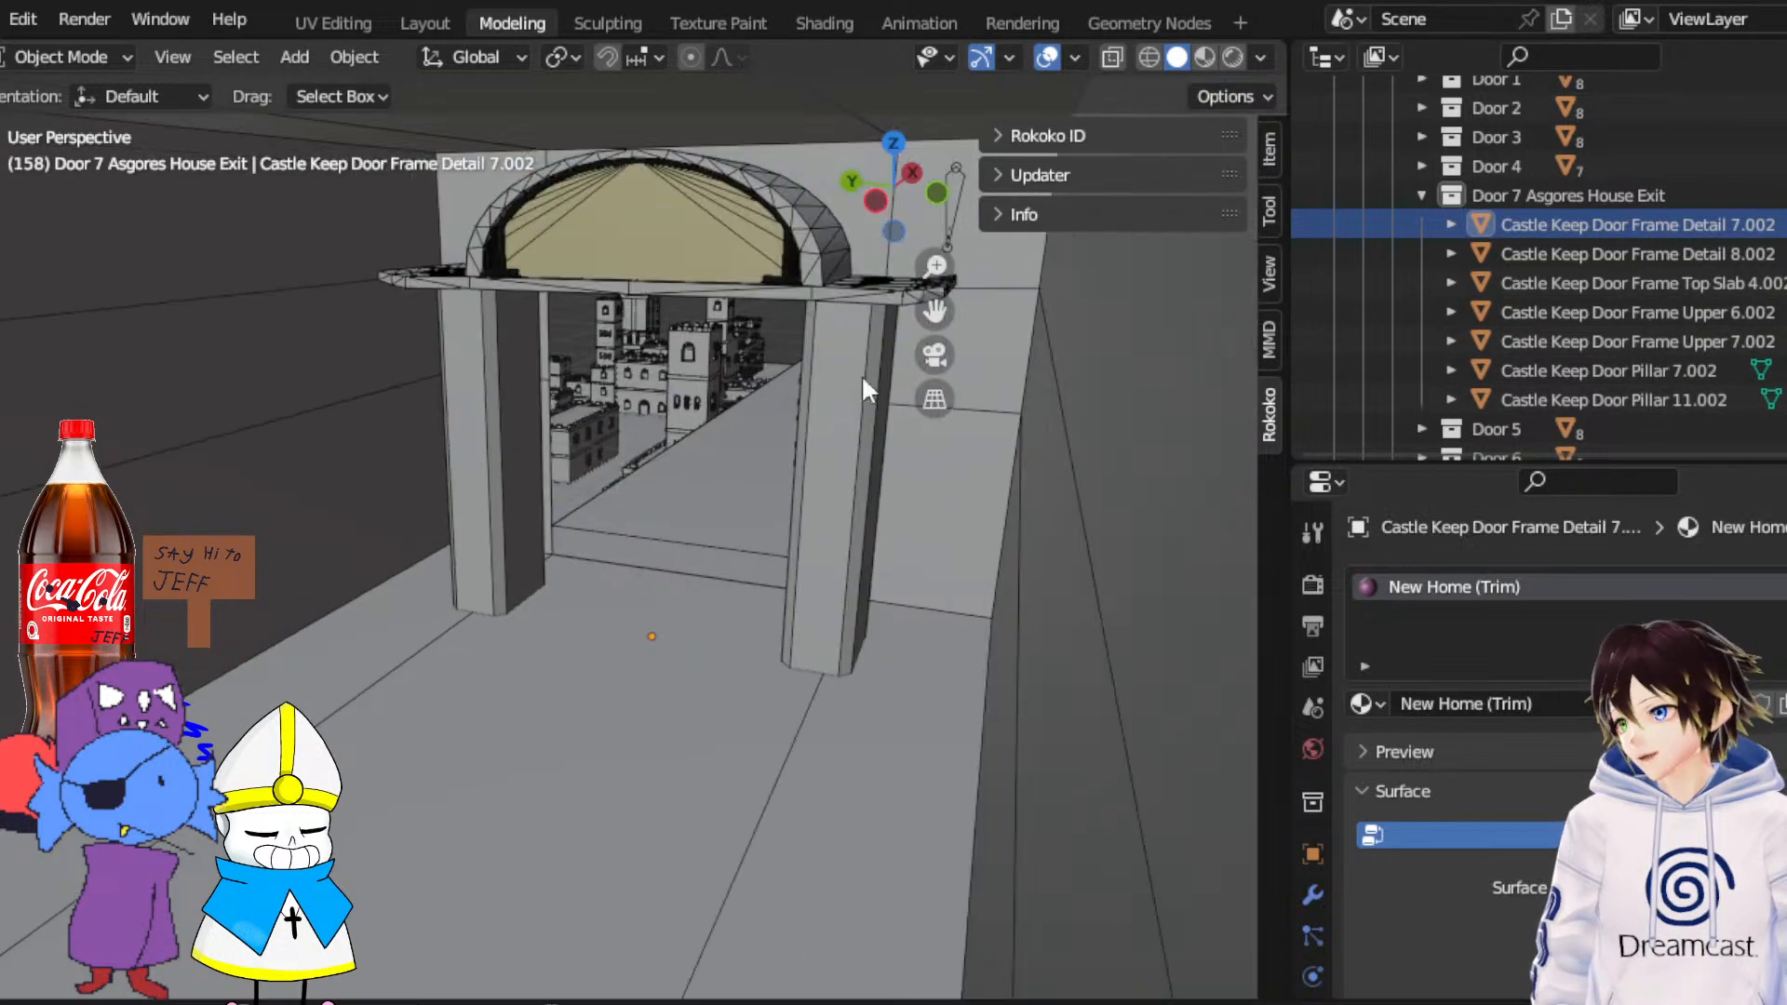
# Select all seven .002 door frame pieces and move them along X toward the corridor's end wall
pyautogui.keyDown('shift'); pyautogui.click(1566, 400); pyautogui.keyUp('shift')
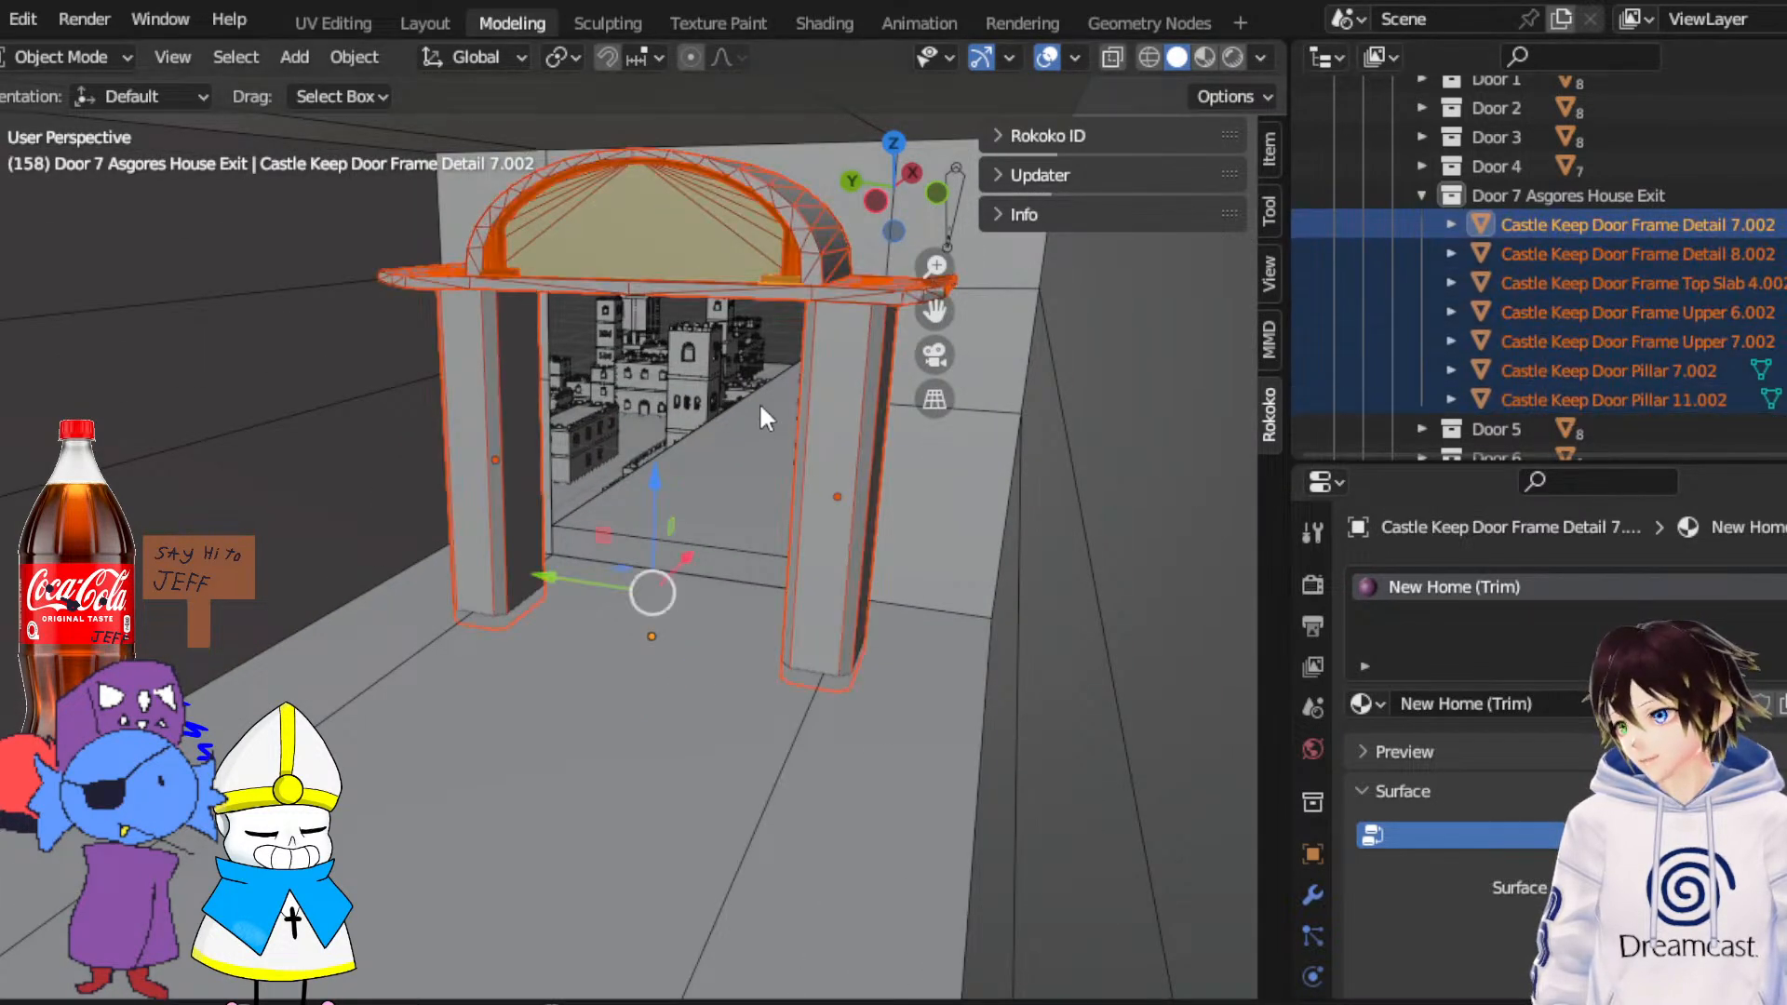
pyautogui.scroll(5, 707, 396)
pyautogui.moveTo(733, 611); pyautogui.dragTo(884, 537)
pyautogui.moveTo(815, 534); pyautogui.dragTo(901, 506, button='middle')
pyautogui.keyDown('shift'); pyautogui.moveTo(828, 137); pyautogui.dragTo(722, 328, button='middle'); pyautogui.keyUp('shift')
pyautogui.moveTo(642, 622); pyautogui.dragTo(641, 634)
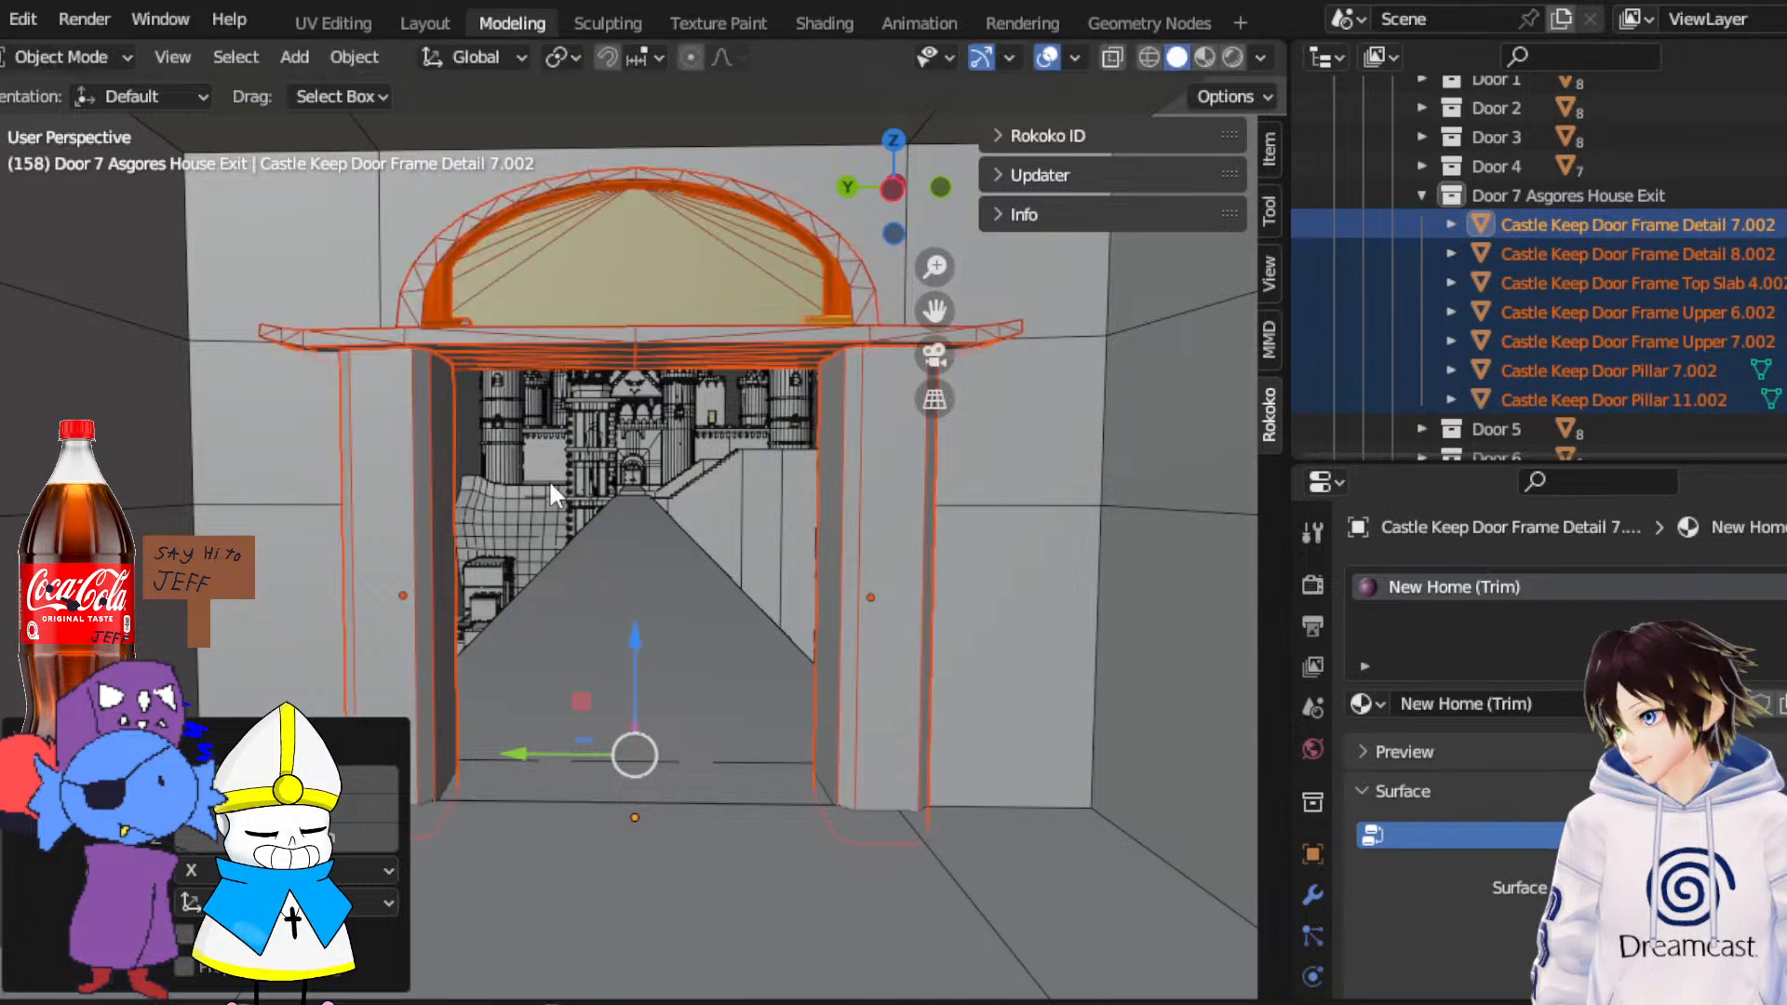
# Turn off the viewport overlays and move the door frame farther outward along X, through the corridor's end wall
pyautogui.moveTo(512, 463); pyautogui.dragTo(562, 466, button='middle')
pyautogui.click(1046, 58)
pyautogui.moveTo(498, 396); pyautogui.dragTo(426, 427, button='middle')
pyautogui.moveTo(756, 551); pyautogui.dragTo(540, 555, button='middle')
pyautogui.scroll(5, 749, 532)
pyautogui.scroll(-5, 672, 547)
pyautogui.moveTo(672, 547); pyautogui.dragTo(819, 511, button='middle')
pyautogui.scroll(3, 823, 522)
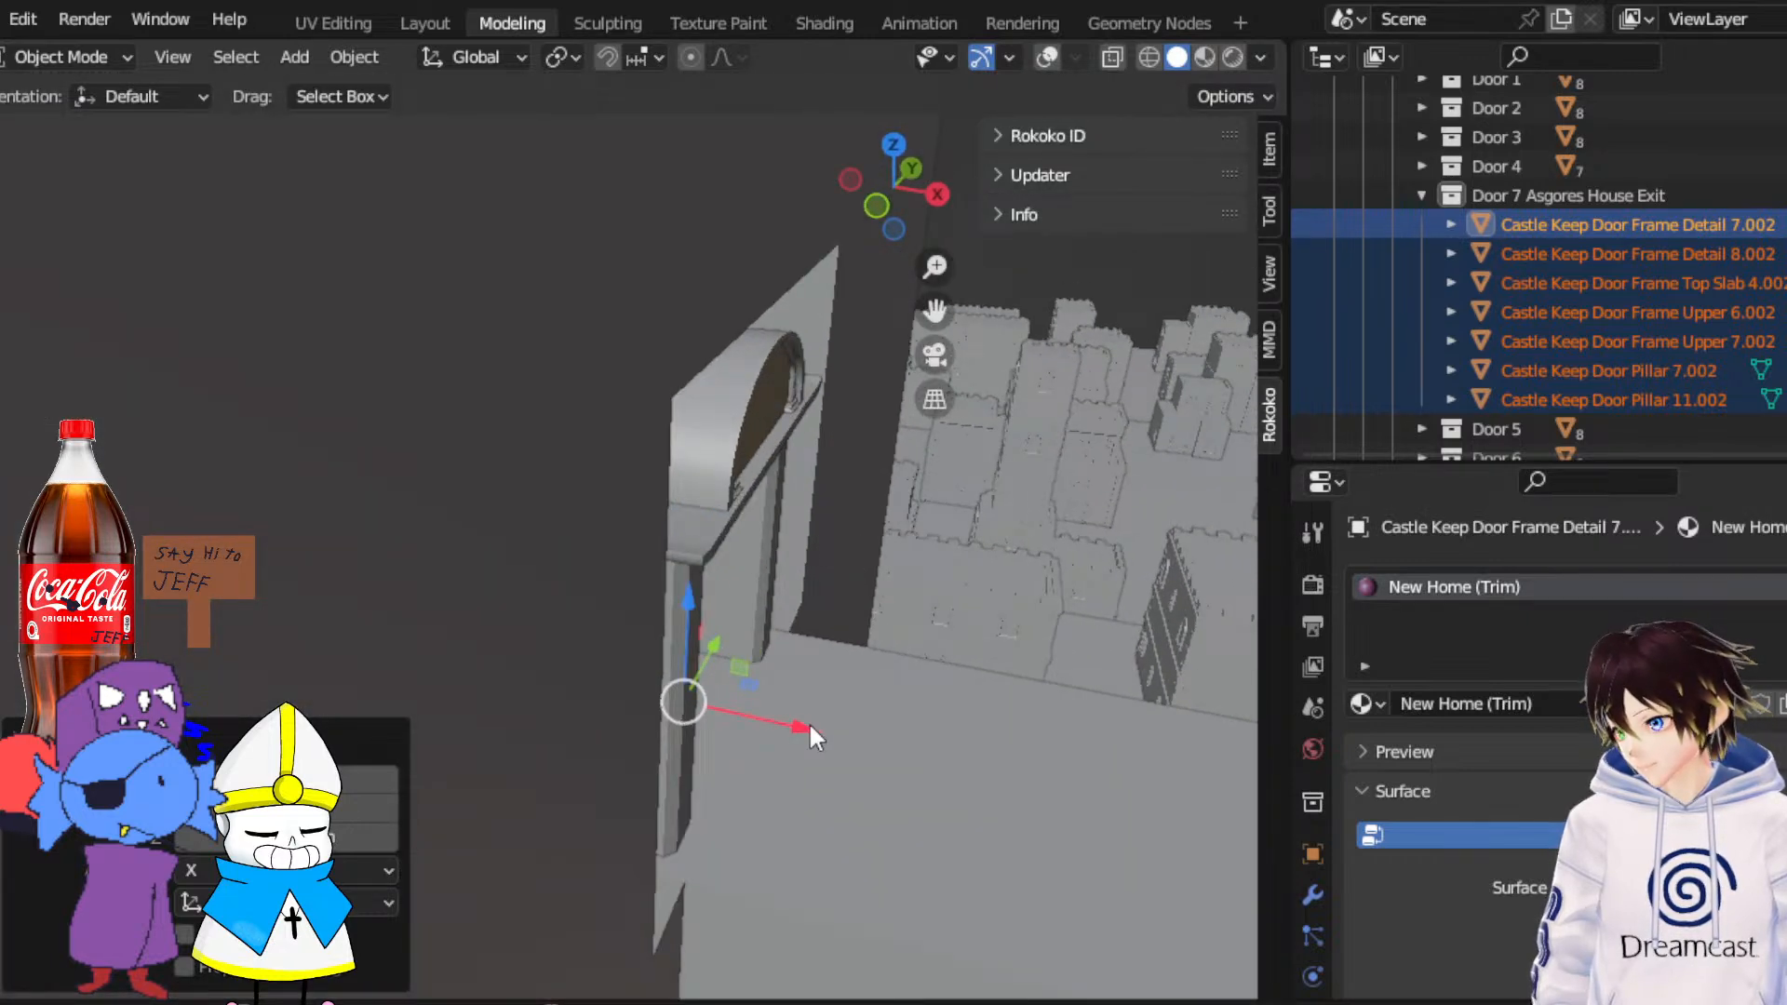
pyautogui.moveTo(808, 726); pyautogui.dragTo(860, 735)
pyautogui.scroll(4, 692, 668)
pyautogui.moveTo(657, 670); pyautogui.dragTo(778, 649, button='middle')
pyautogui.scroll(-5, 745, 637)
pyautogui.moveTo(533, 593); pyautogui.dragTo(586, 577, button='middle')
# Select the Internal Geometry object, turn the viewport overlays back on, and enter Edit Mode
pyautogui.click(424, 242)
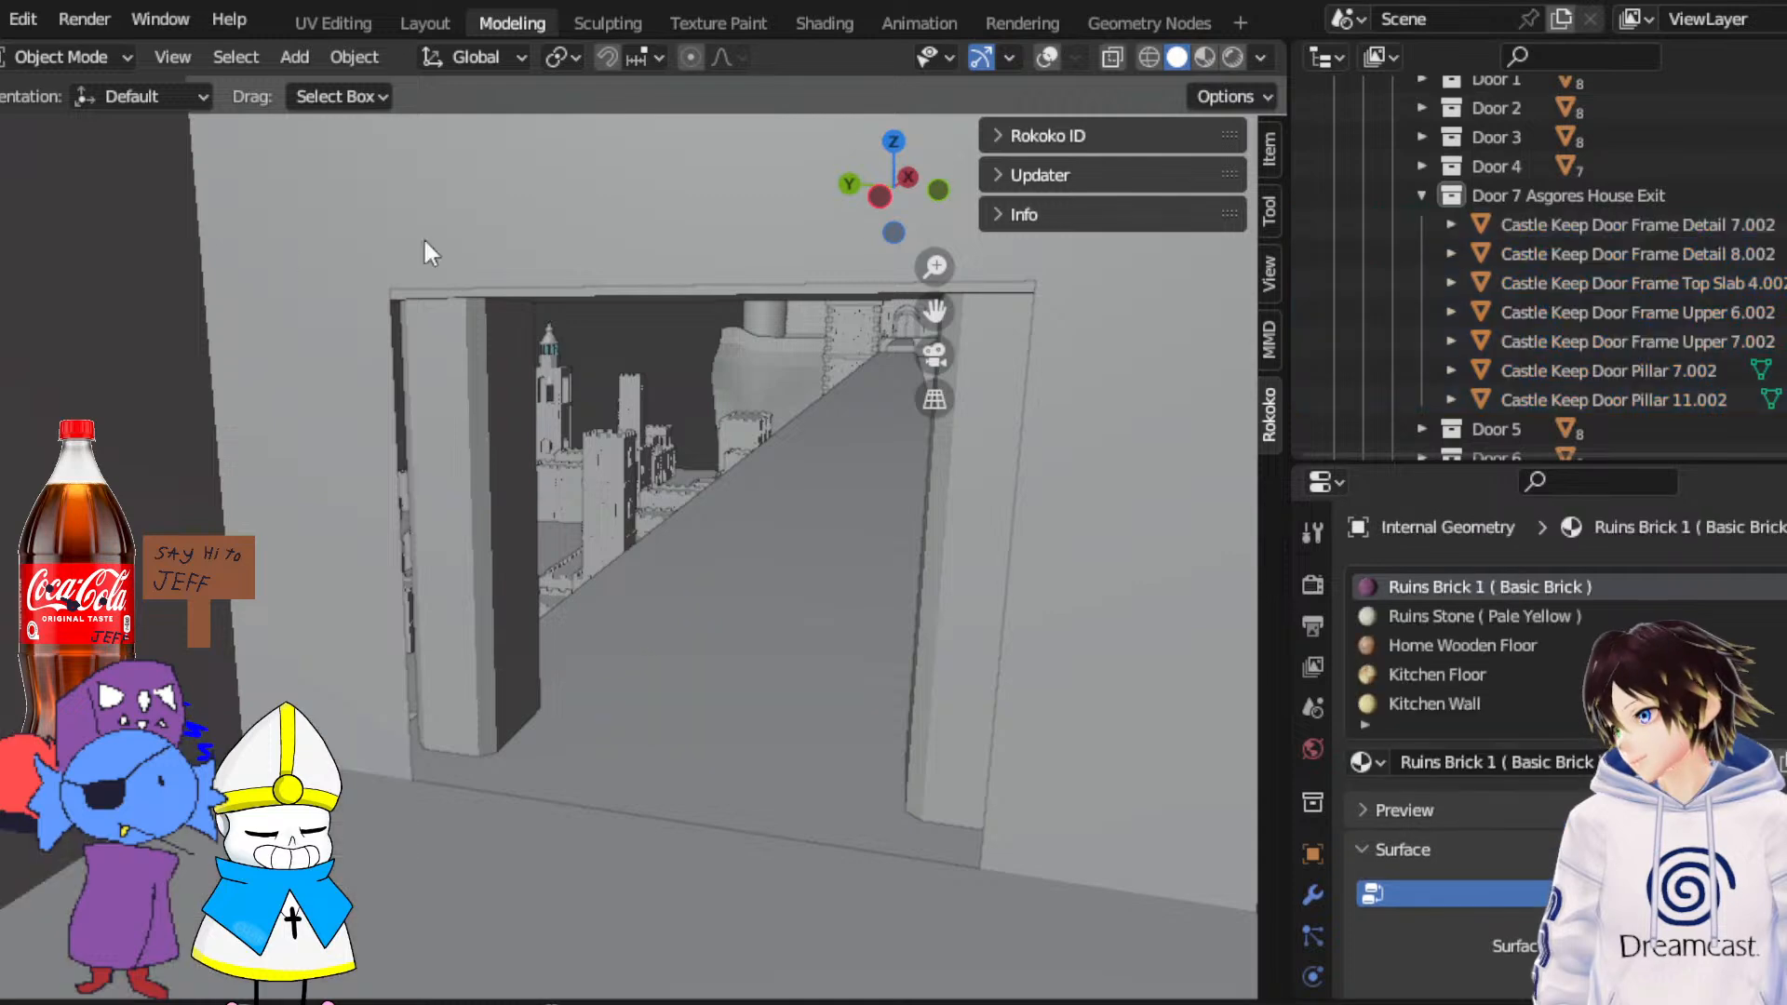
pyautogui.click(1045, 57)
pyautogui.click(107, 58)
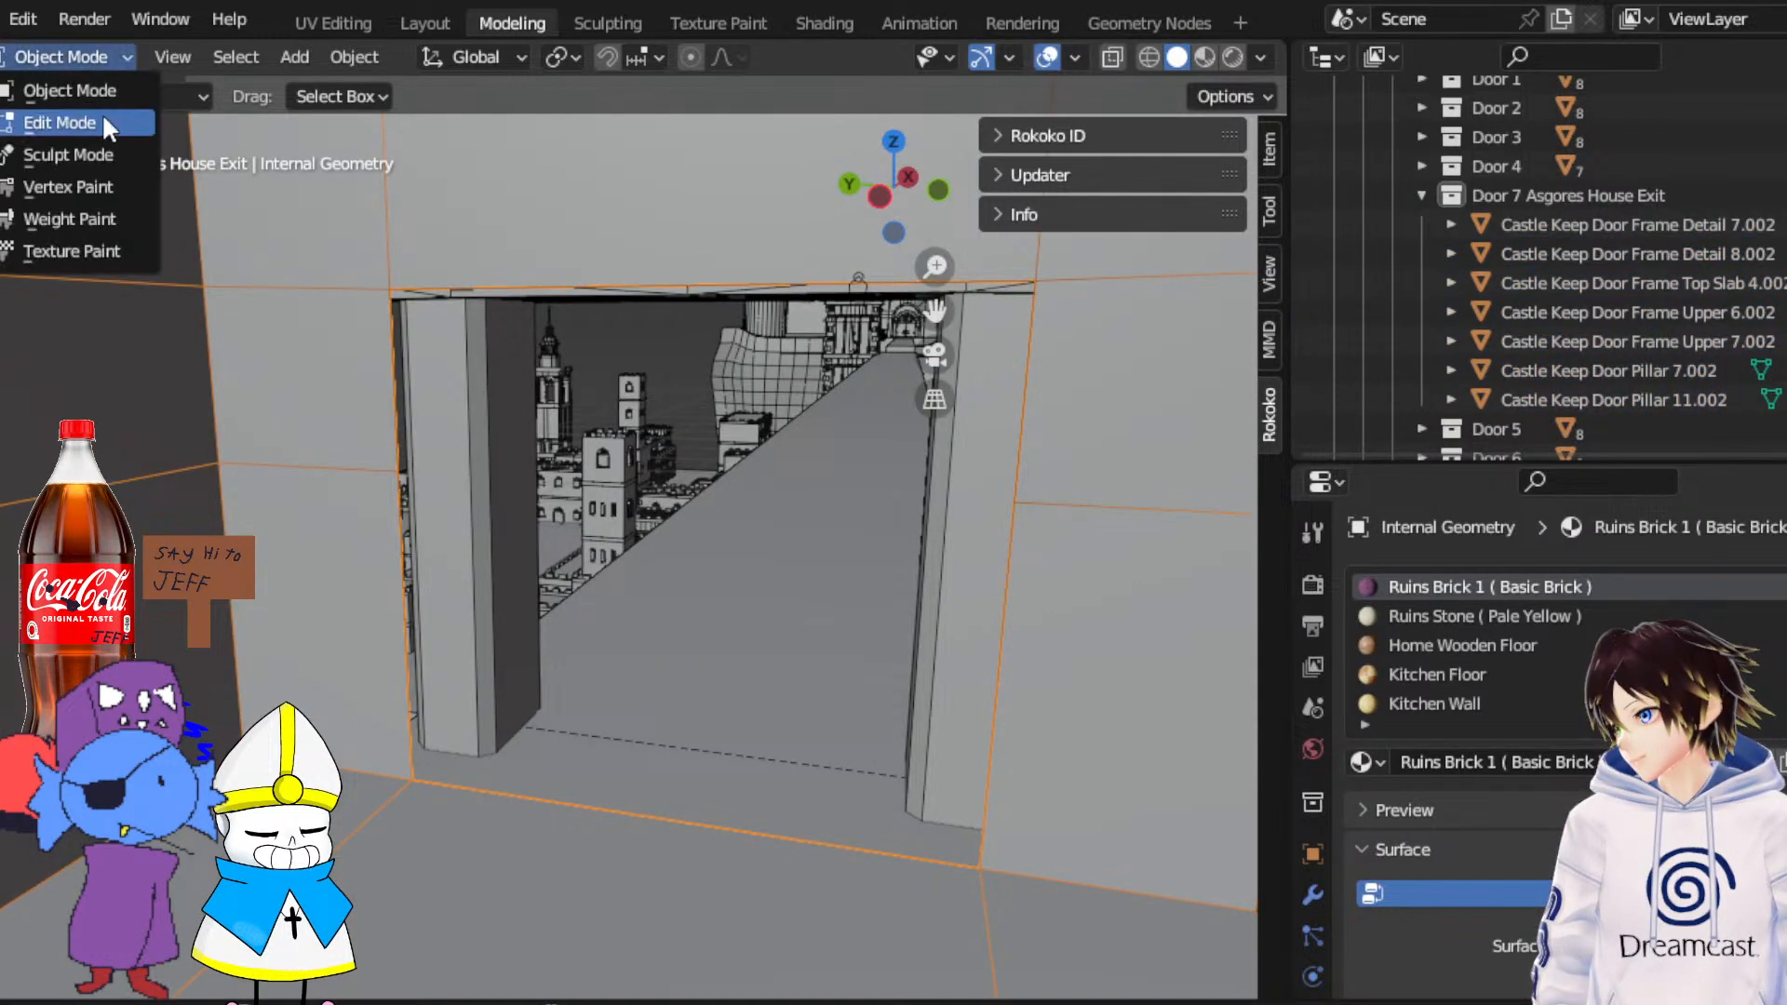
pyautogui.click(102, 113)
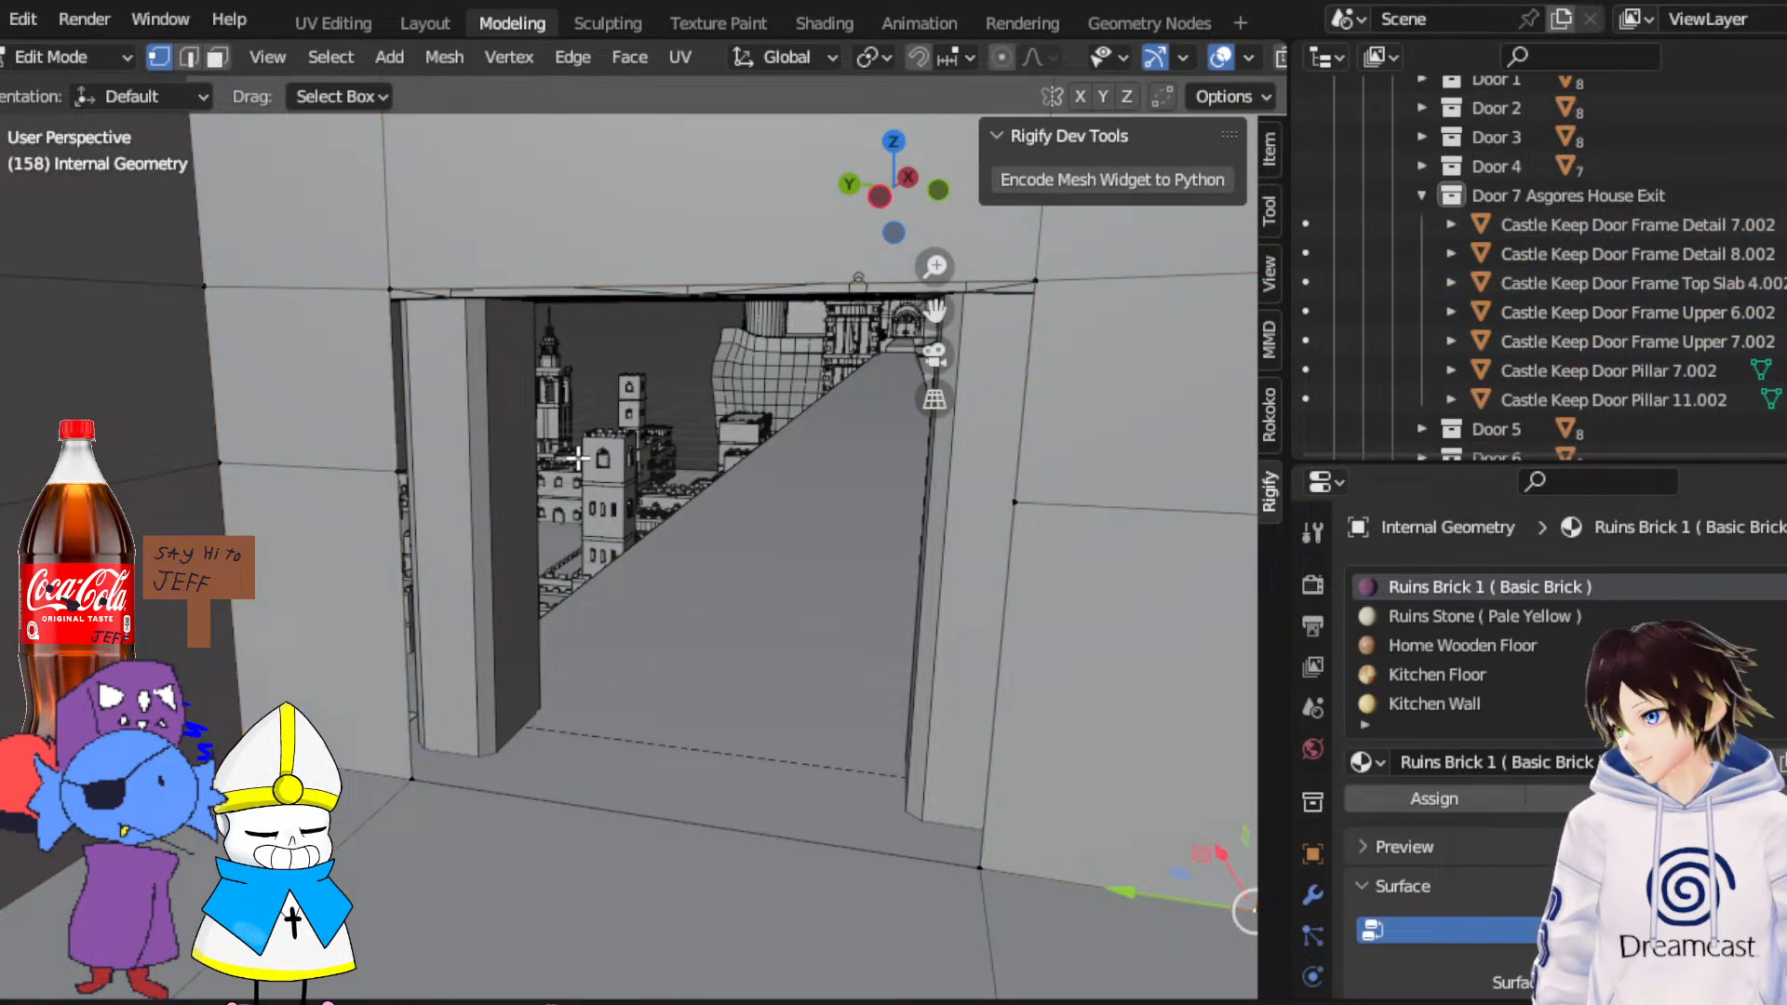
# Select the corridor's end wall faces above and on both sides of the doorway, and move them outward along X behind the door frame
pyautogui.click(290, 227)
pyautogui.keyDown('ctrl'); pyautogui.click(1141, 254); pyautogui.keyUp('ctrl')
pyautogui.keyDown('shift'); pyautogui.click(1098, 482); pyautogui.keyUp('shift')
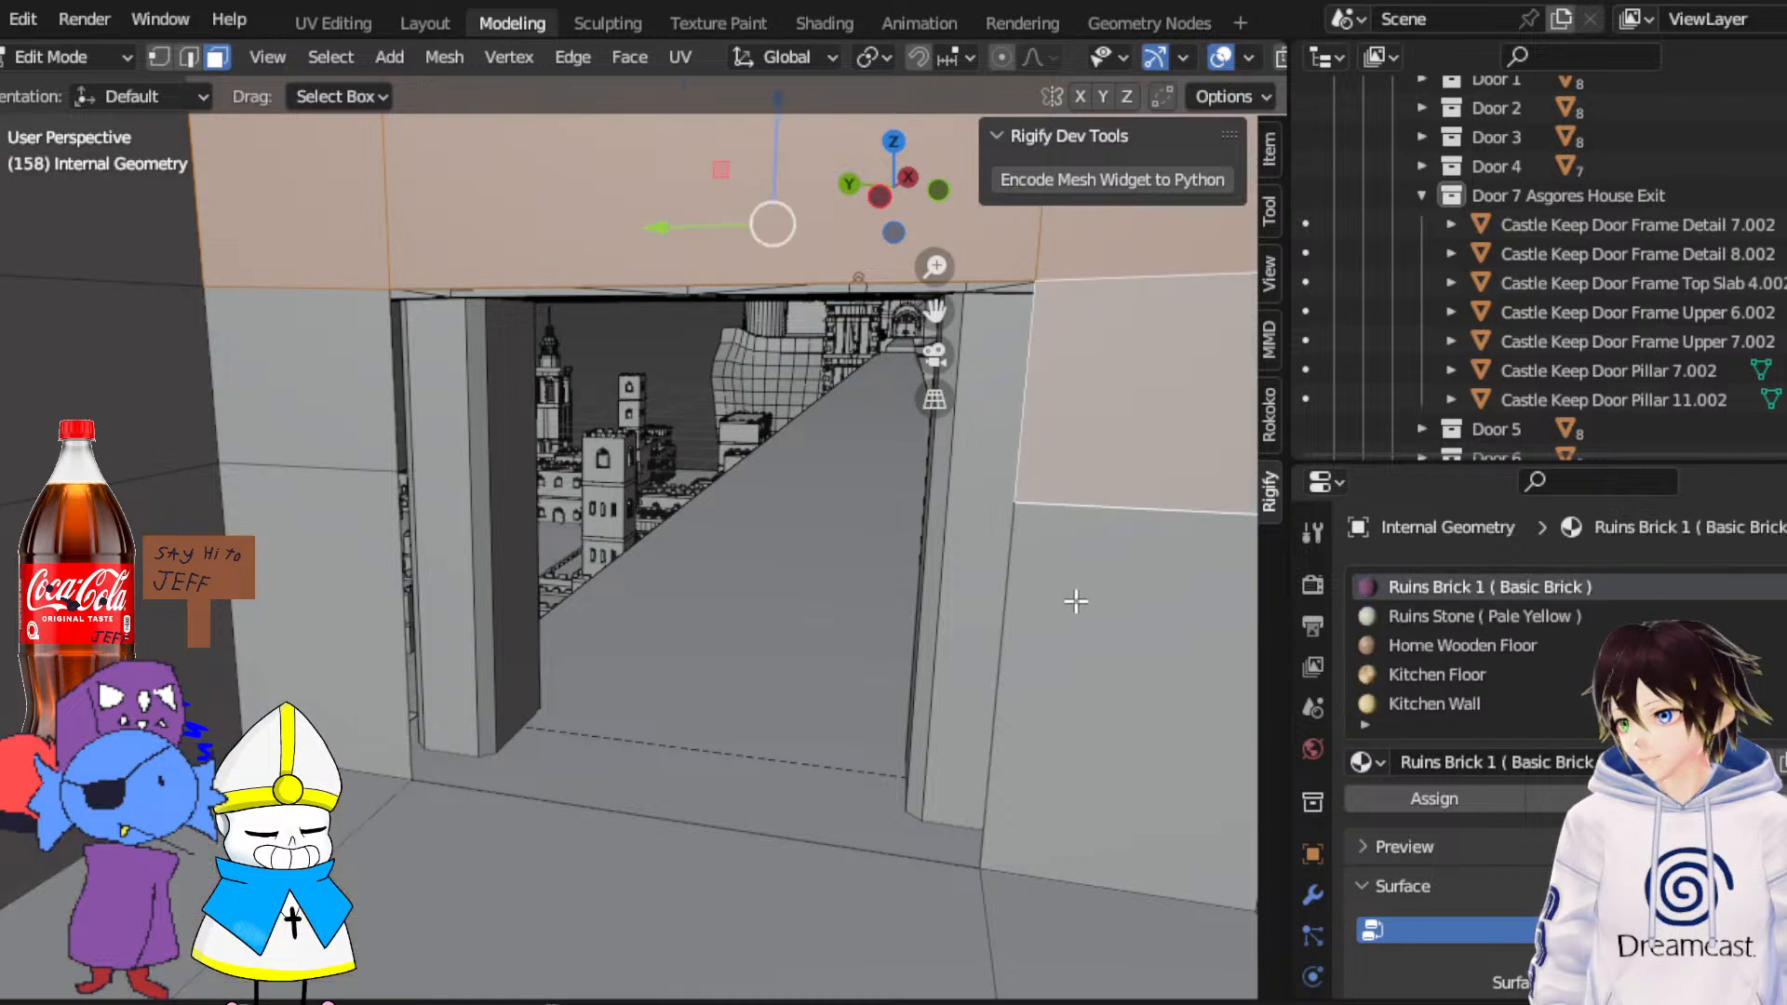
pyautogui.keyDown('shift'); pyautogui.click(1074, 602); pyautogui.keyUp('shift')
pyautogui.keyDown('shift'); pyautogui.click(341, 578); pyautogui.keyUp('shift')
pyautogui.keyDown('shift'); pyautogui.click(347, 406); pyautogui.keyUp('shift')
pyautogui.moveTo(695, 476); pyautogui.dragTo(401, 471, button='middle')
pyautogui.scroll(-3, 401, 471)
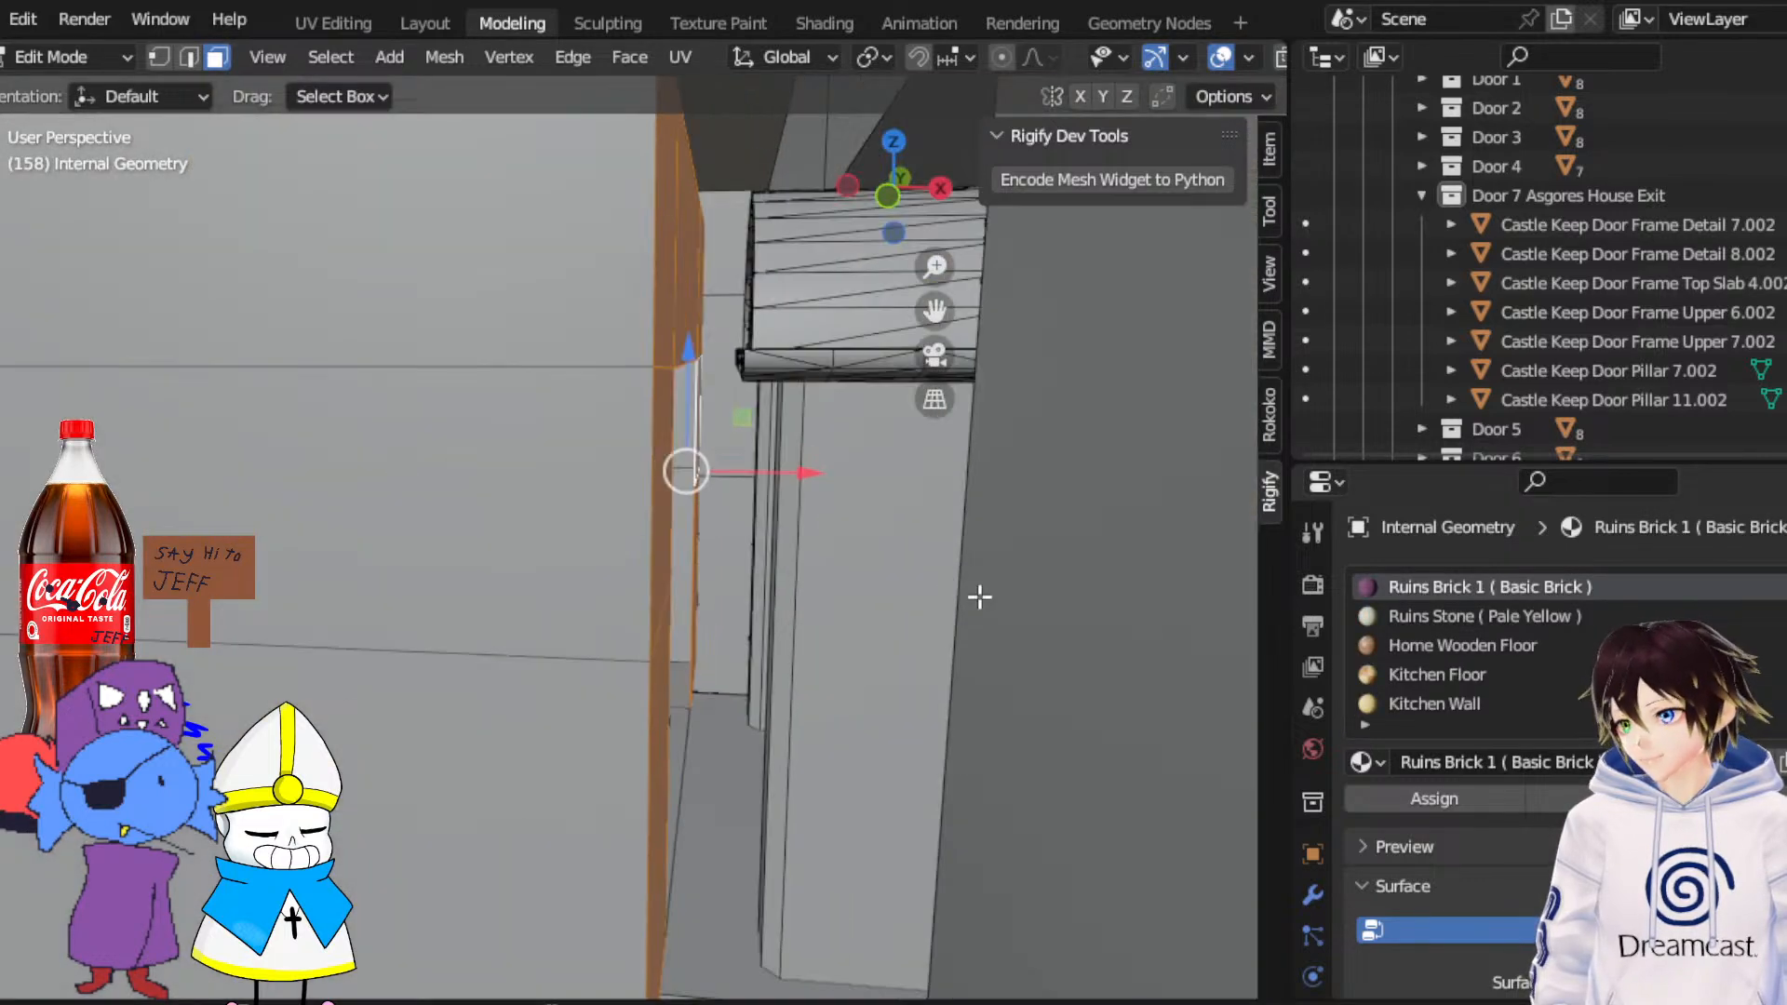
pyautogui.moveTo(778, 480); pyautogui.dragTo(903, 480)
pyautogui.moveTo(934, 311); pyautogui.dragTo(688, 350)
pyautogui.moveTo(700, 496); pyautogui.dragTo(742, 499)
pyautogui.press('KP_Decimal')
pyautogui.moveTo(664, 359); pyautogui.dragTo(884, 354, button='middle')
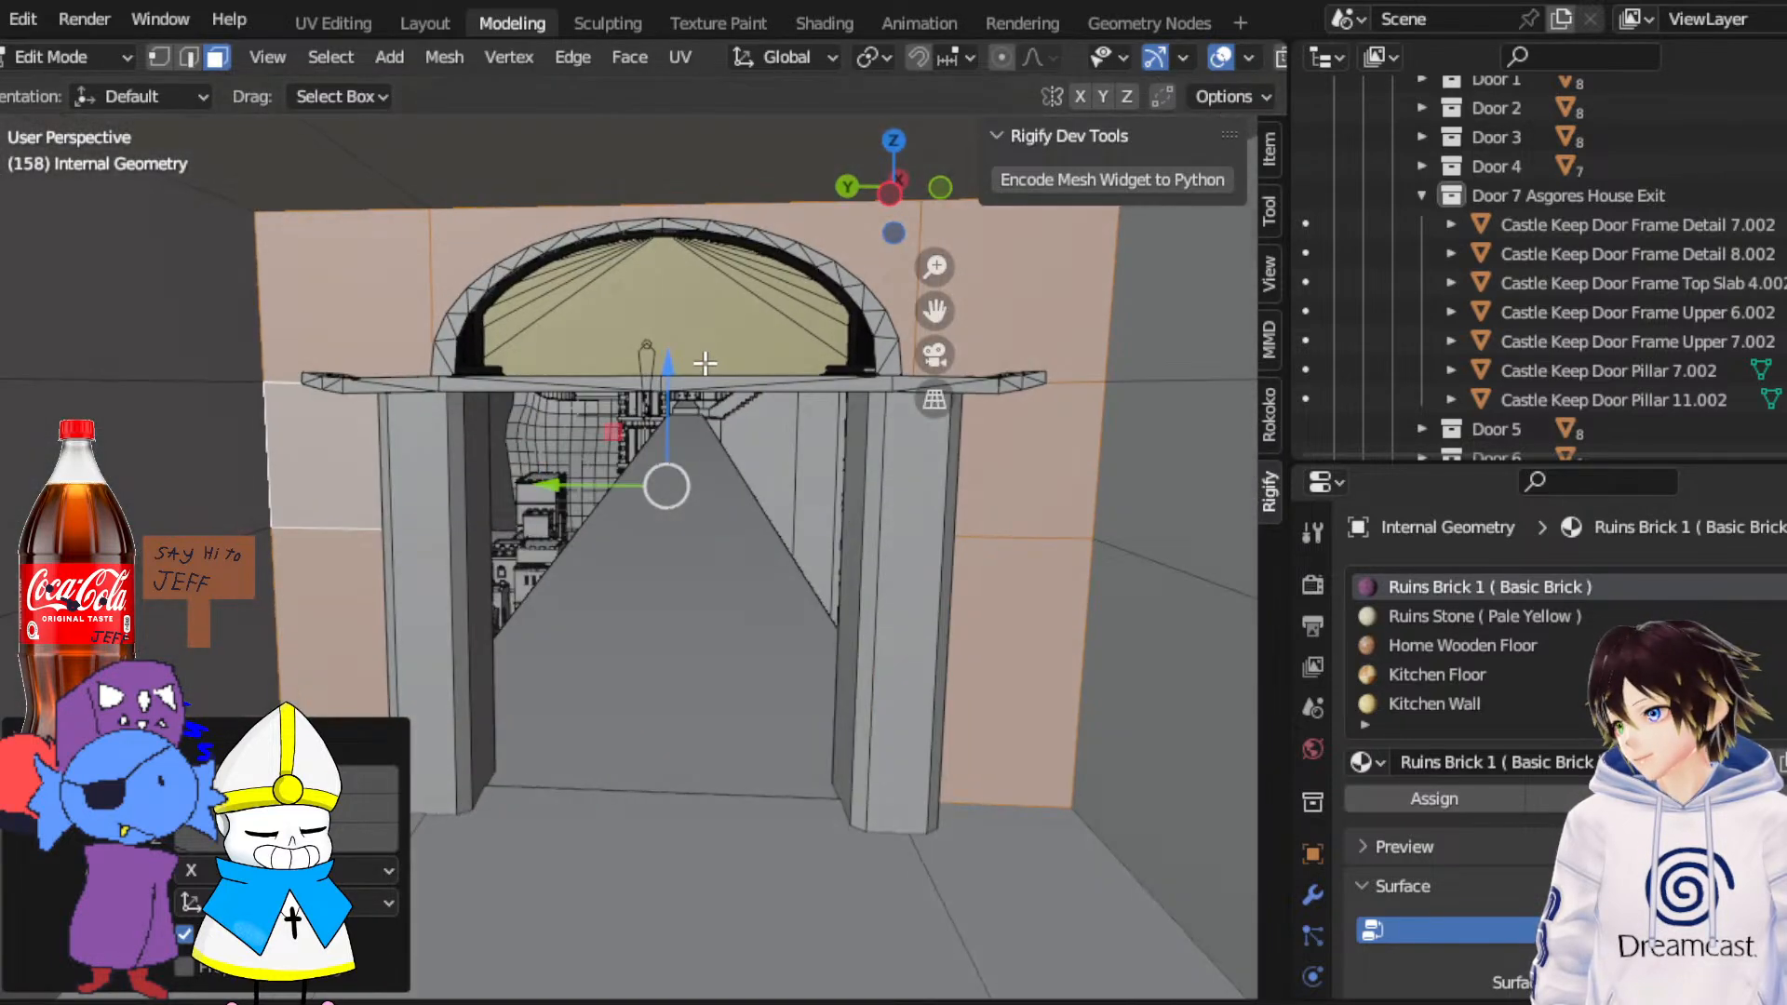
# Return to Object Mode, deselect everything and collapse the Door 7 Asgores House Exit collection
pyautogui.click(65, 57)
pyautogui.click(93, 74)
pyautogui.moveTo(616, 402); pyautogui.dragTo(160, 424, button='middle')
pyautogui.moveTo(527, 407); pyautogui.dragTo(450, 394, button='middle')
pyautogui.scroll(-4, 450, 394)
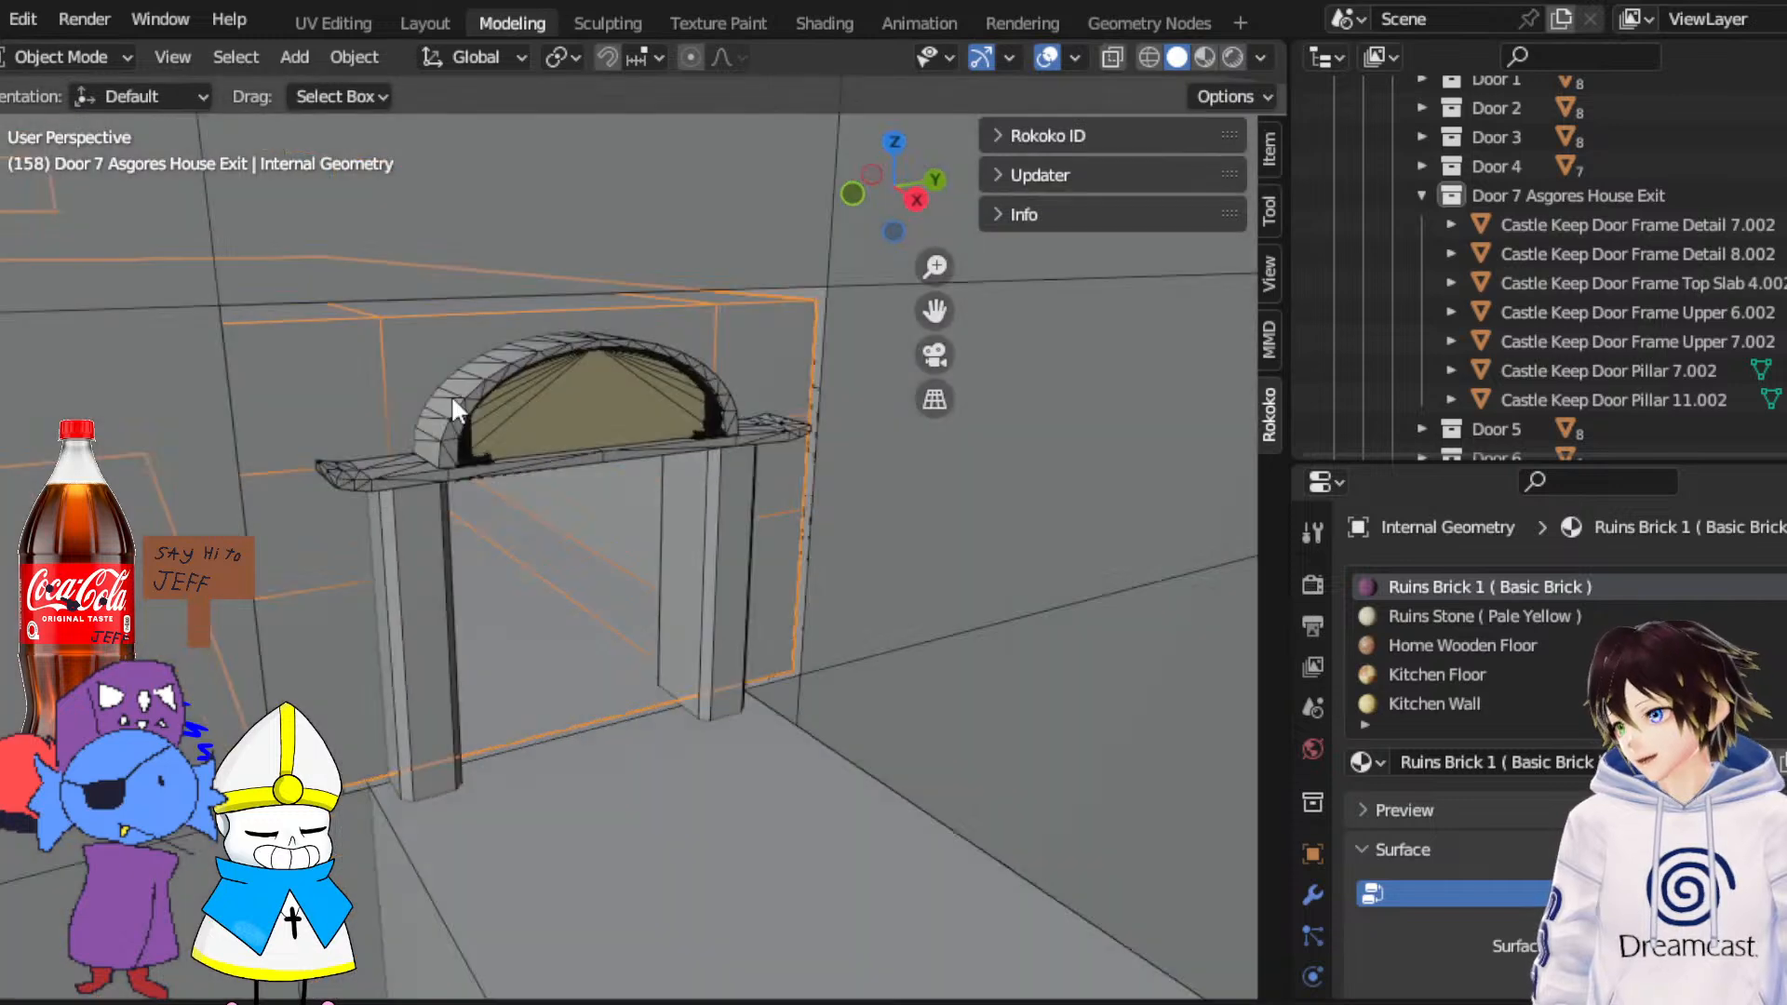
pyautogui.scroll(-3, 778, 573)
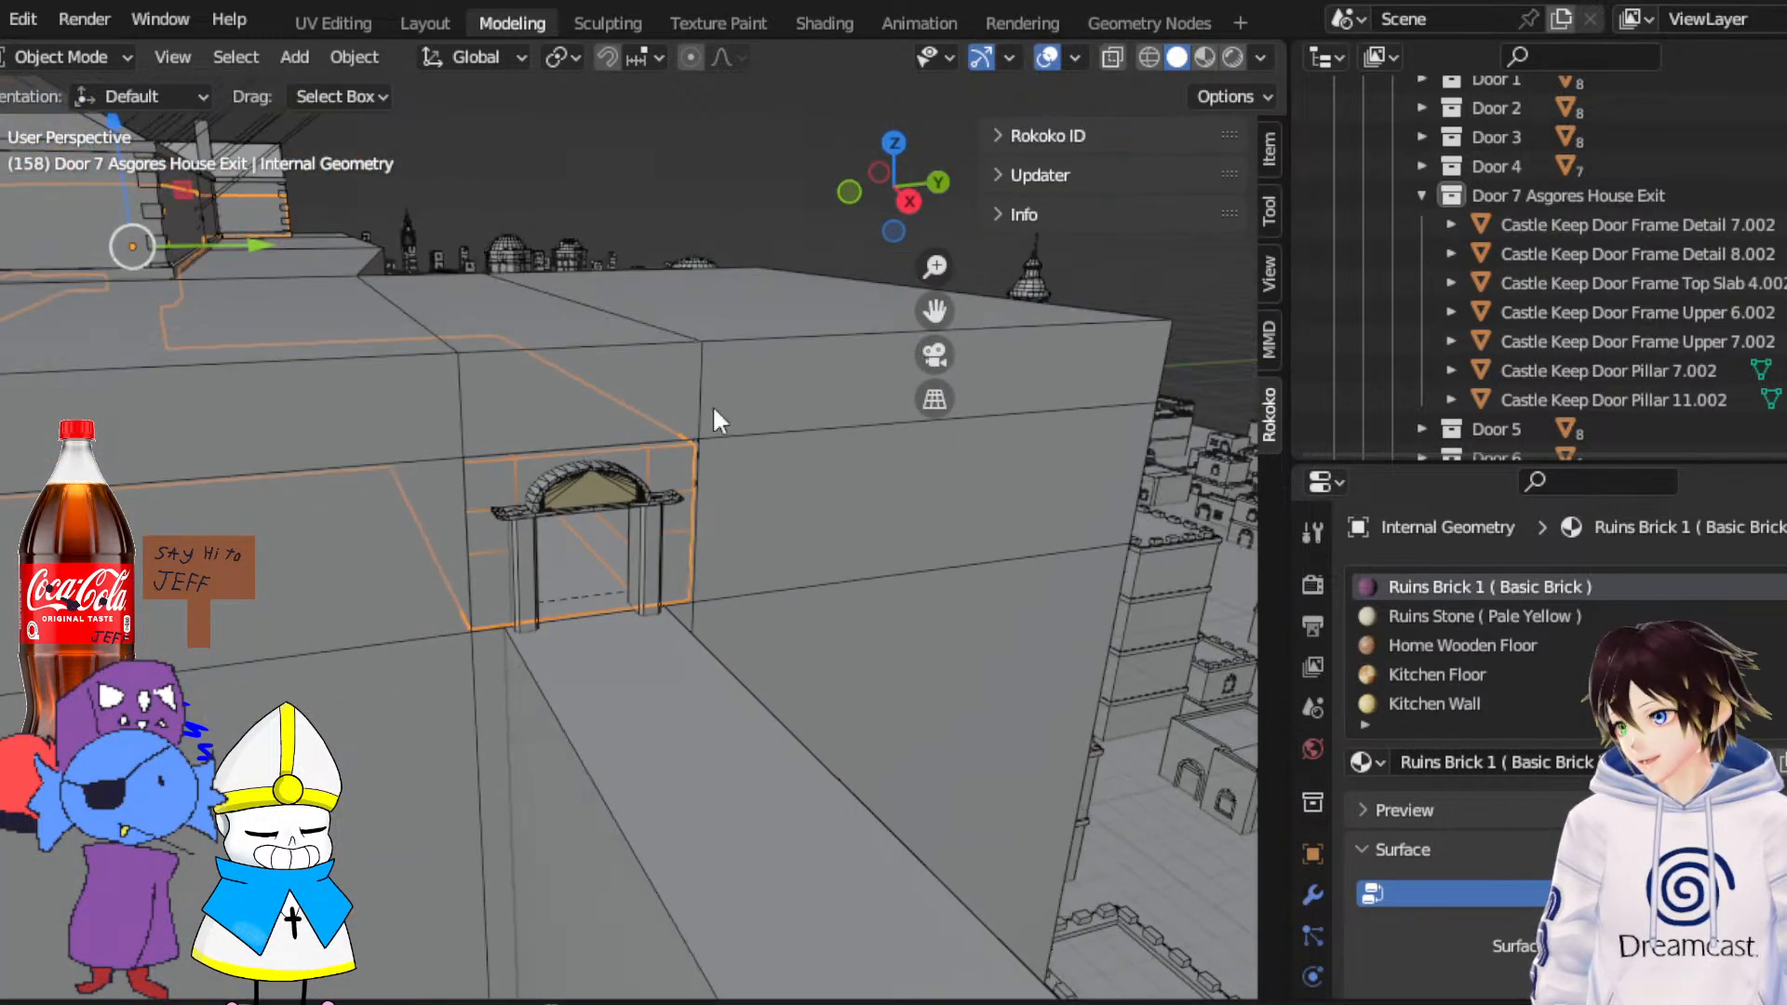
pyautogui.hotkey('alt', 'a')
pyautogui.moveTo(578, 493); pyautogui.dragTo(642, 510, button='middle')
pyautogui.scroll(-2, 642, 510)
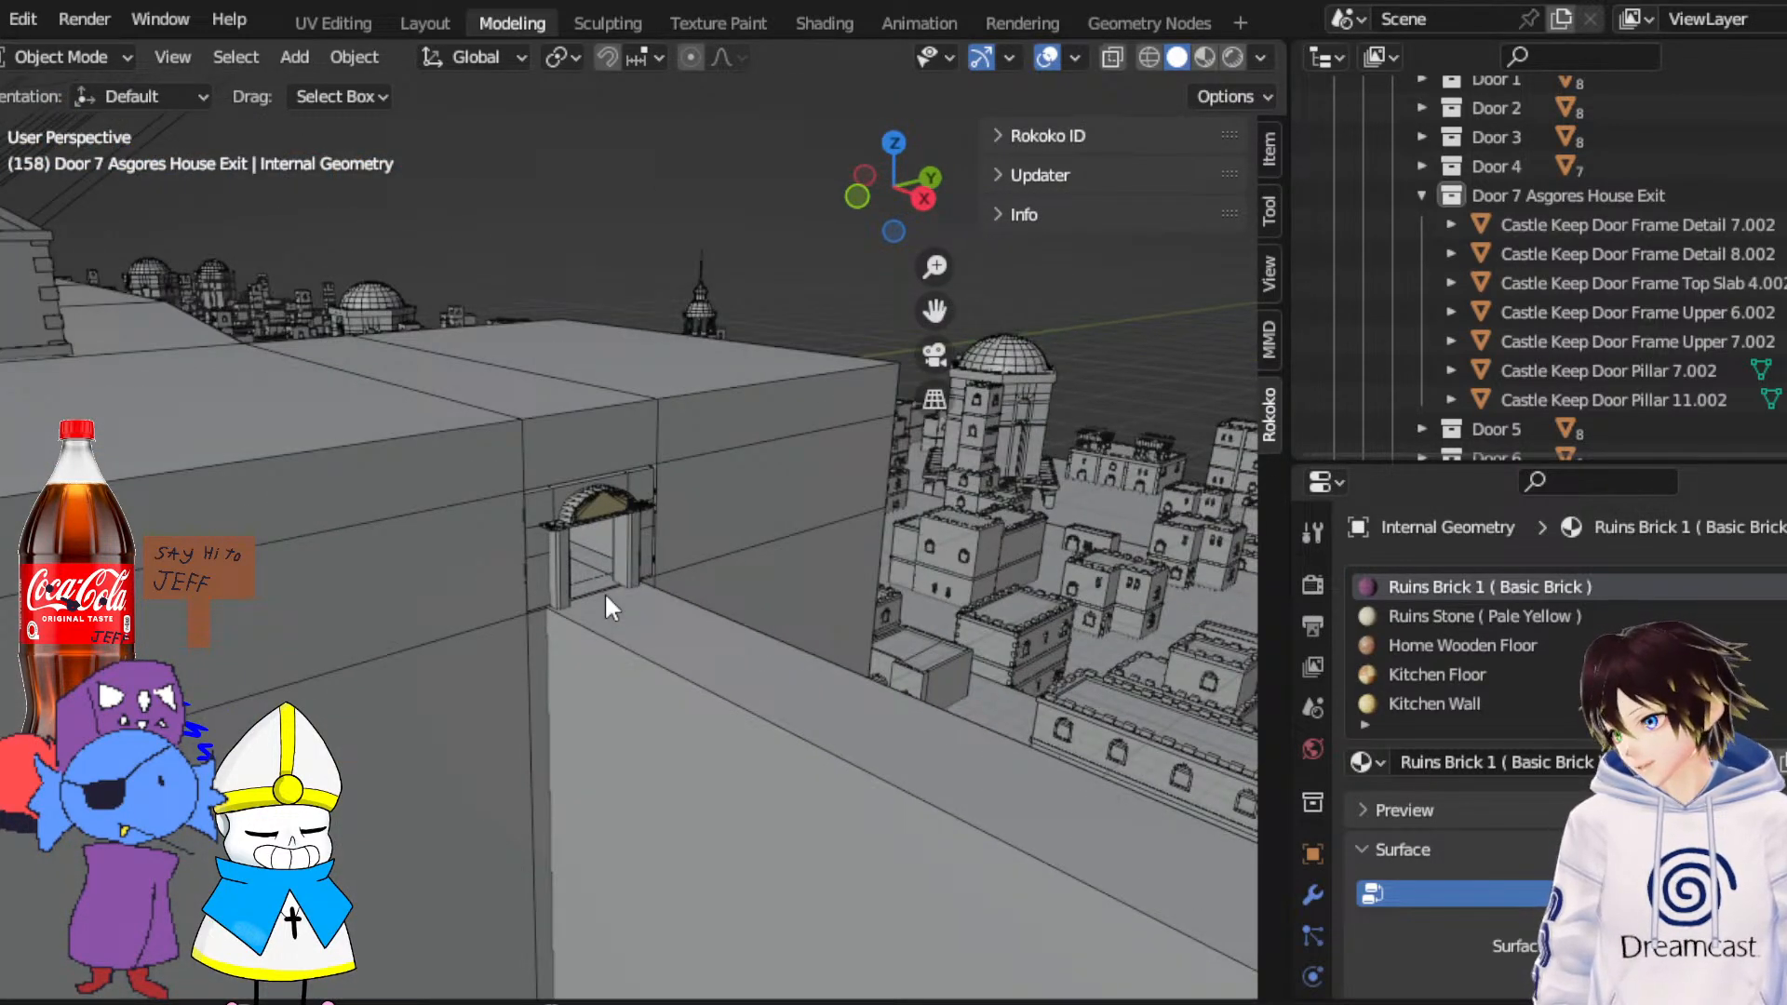
pyautogui.click(1421, 195)
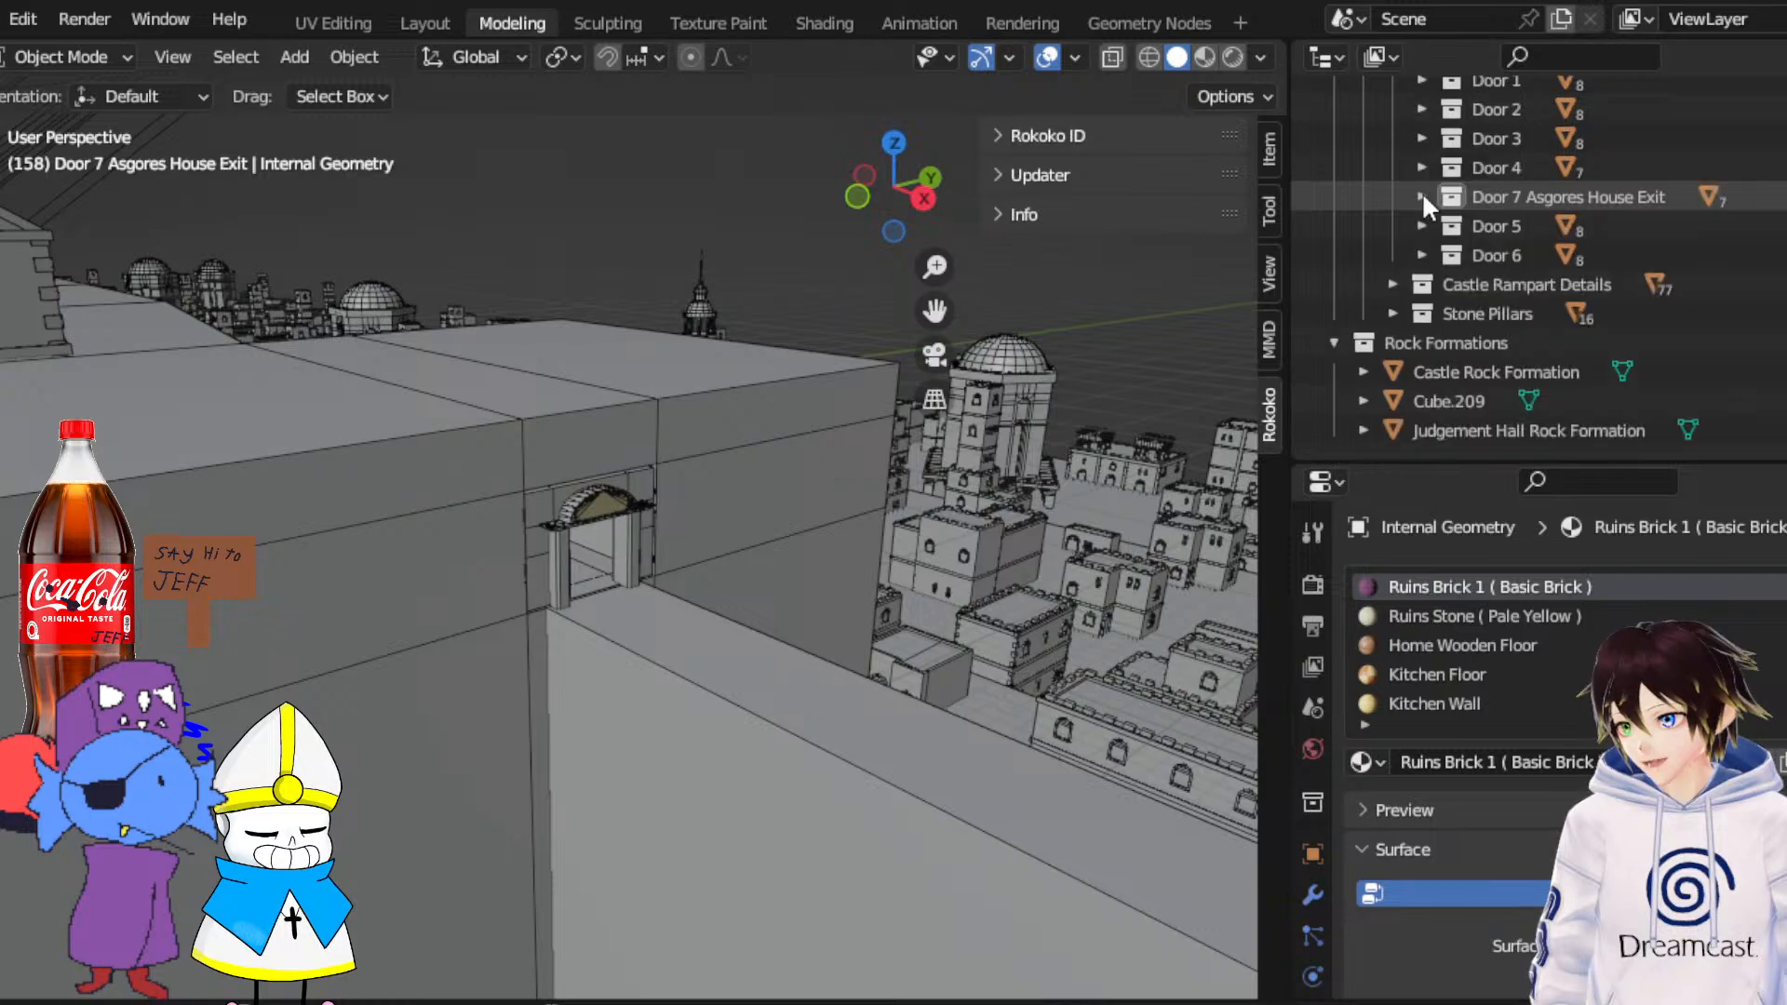
# Examine the castle exterior, the long connecting wall, the hall on its rock formation and the city around Asgore's house
pyautogui.moveTo(851, 432); pyautogui.dragTo(391, 584, button='middle')
pyautogui.scroll(-4, 653, 451)
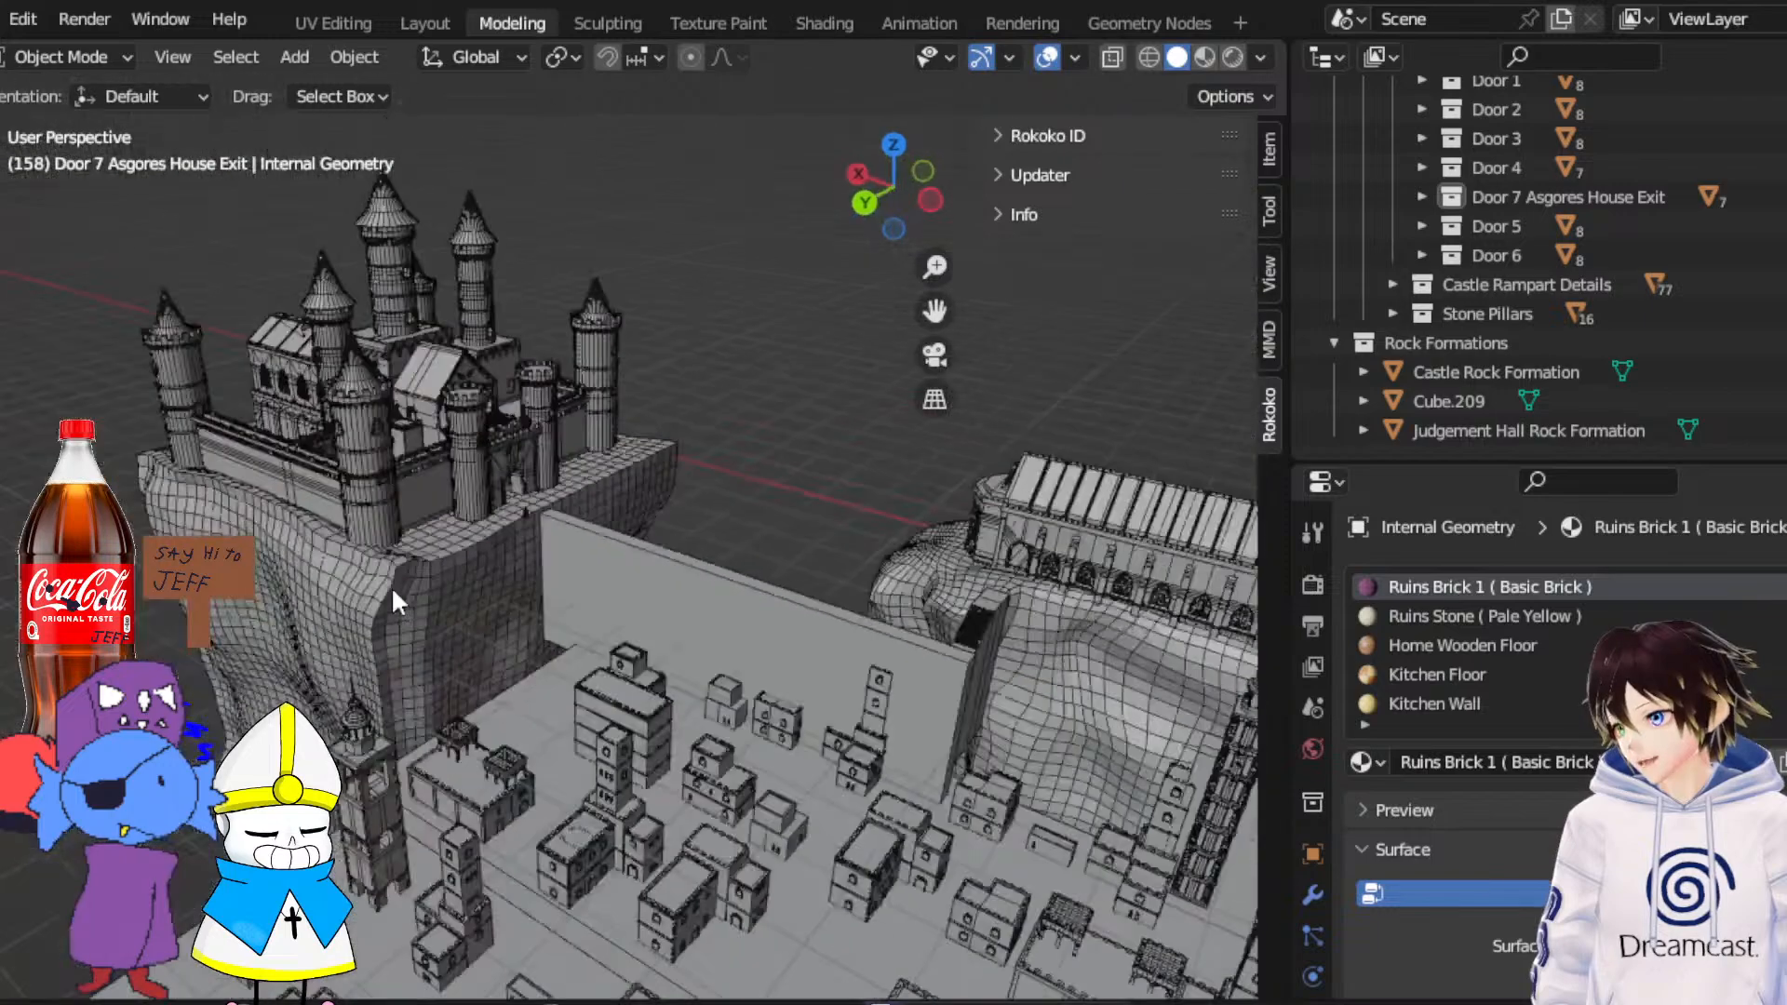
pyautogui.scroll(3, 569, 531)
pyautogui.moveTo(569, 530); pyautogui.dragTo(585, 584, button='middle')
pyautogui.moveTo(936, 310); pyautogui.dragTo(373, 260)
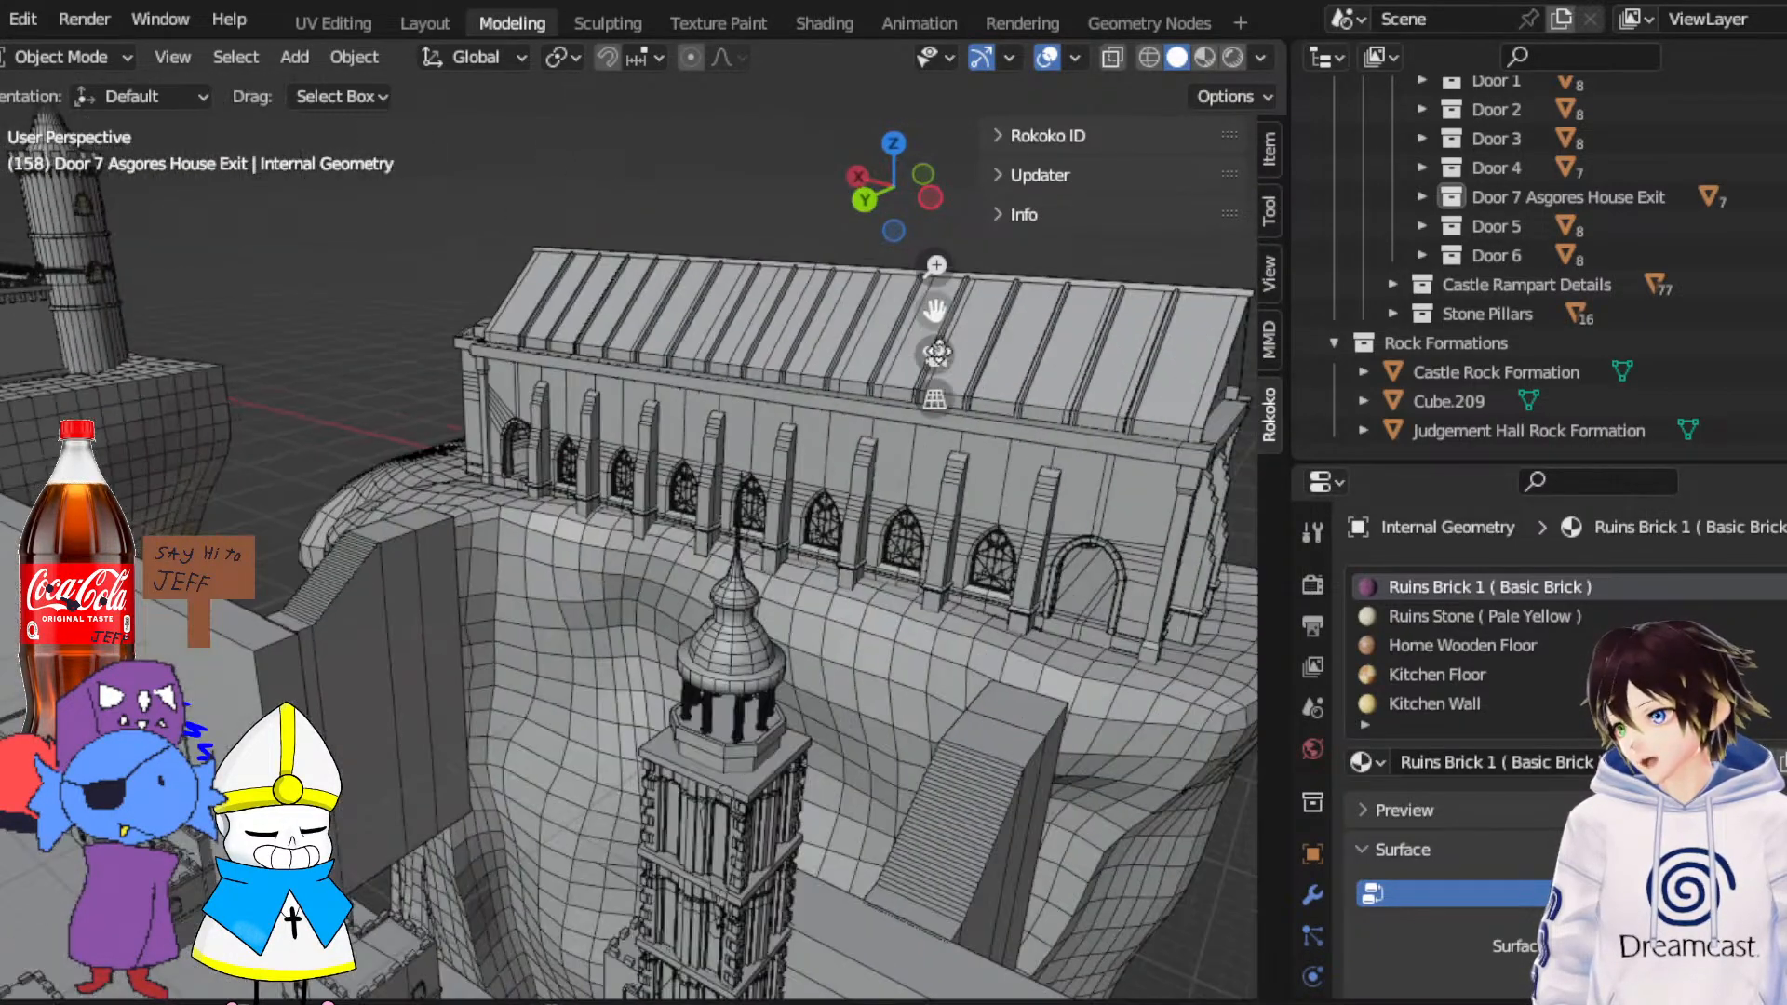
pyautogui.moveTo(810, 703); pyautogui.dragTo(907, 707, button='middle')
pyautogui.scroll(-4, 837, 684)
pyautogui.moveTo(761, 657); pyautogui.dragTo(585, 577, button='middle')
pyautogui.scroll(8, 646, 636)
pyautogui.scroll(-8, 586, 577)
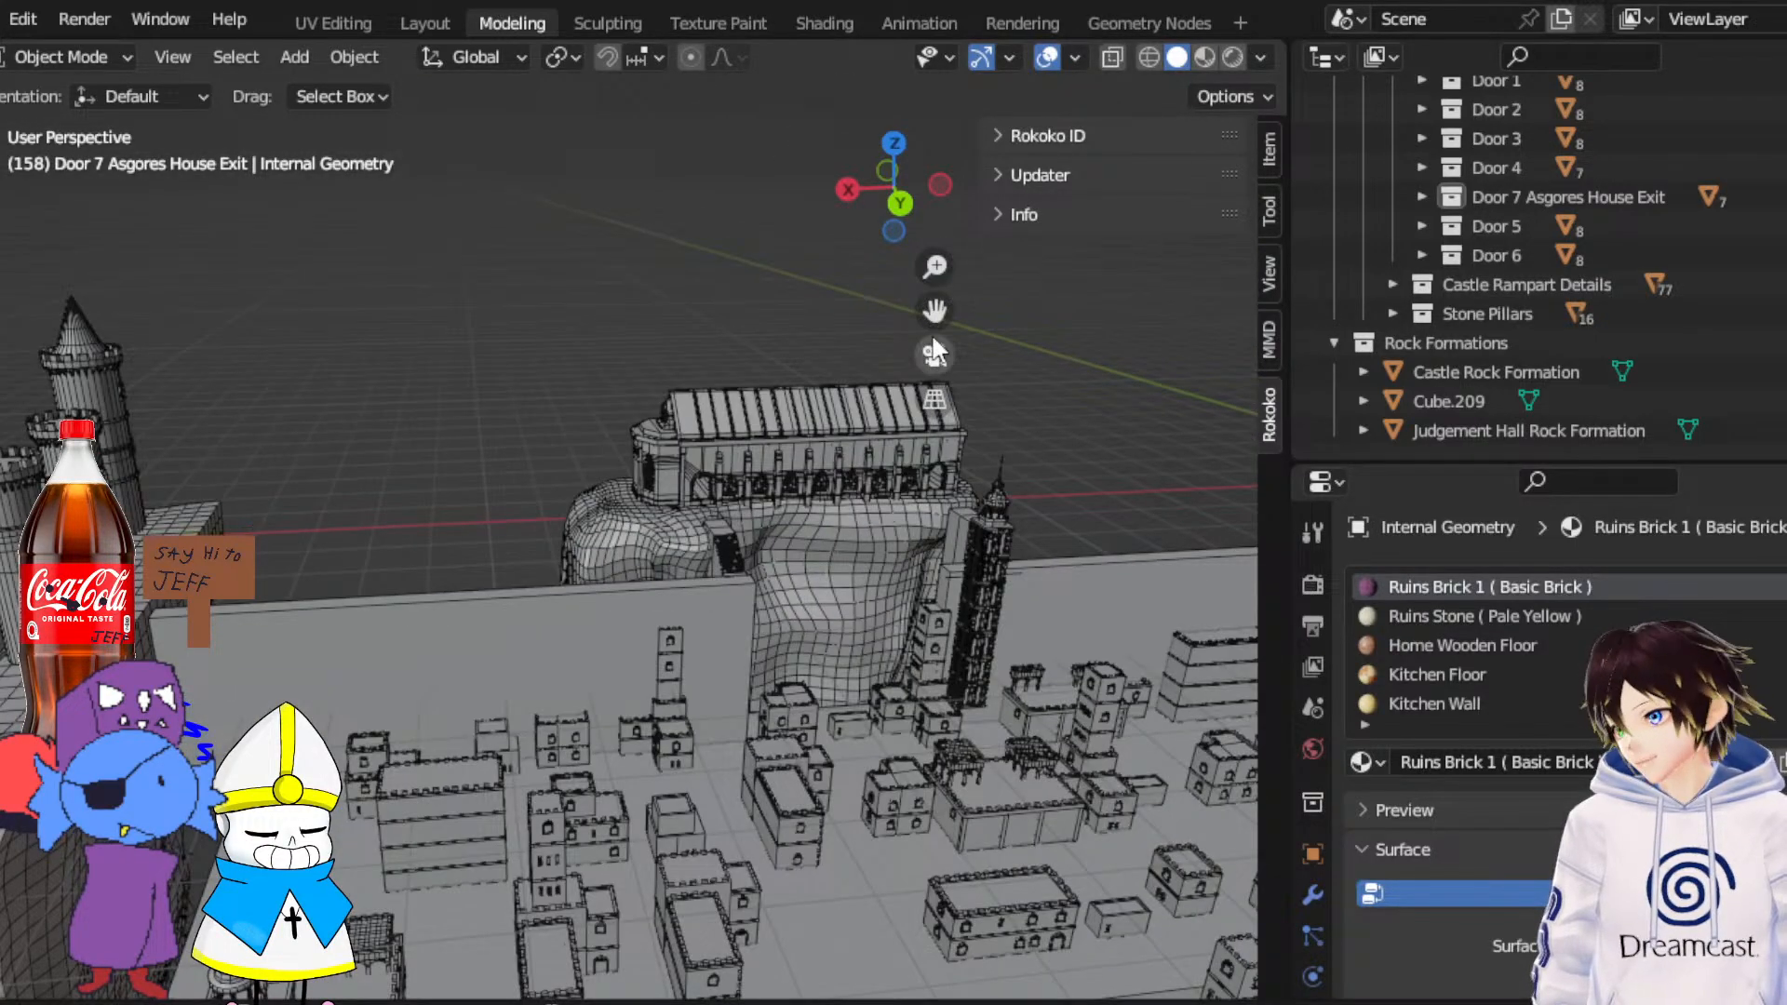
pyautogui.moveTo(935, 310); pyautogui.dragTo(1247, 219)
pyautogui.moveTo(615, 689); pyautogui.dragTo(417, 596, button='middle')
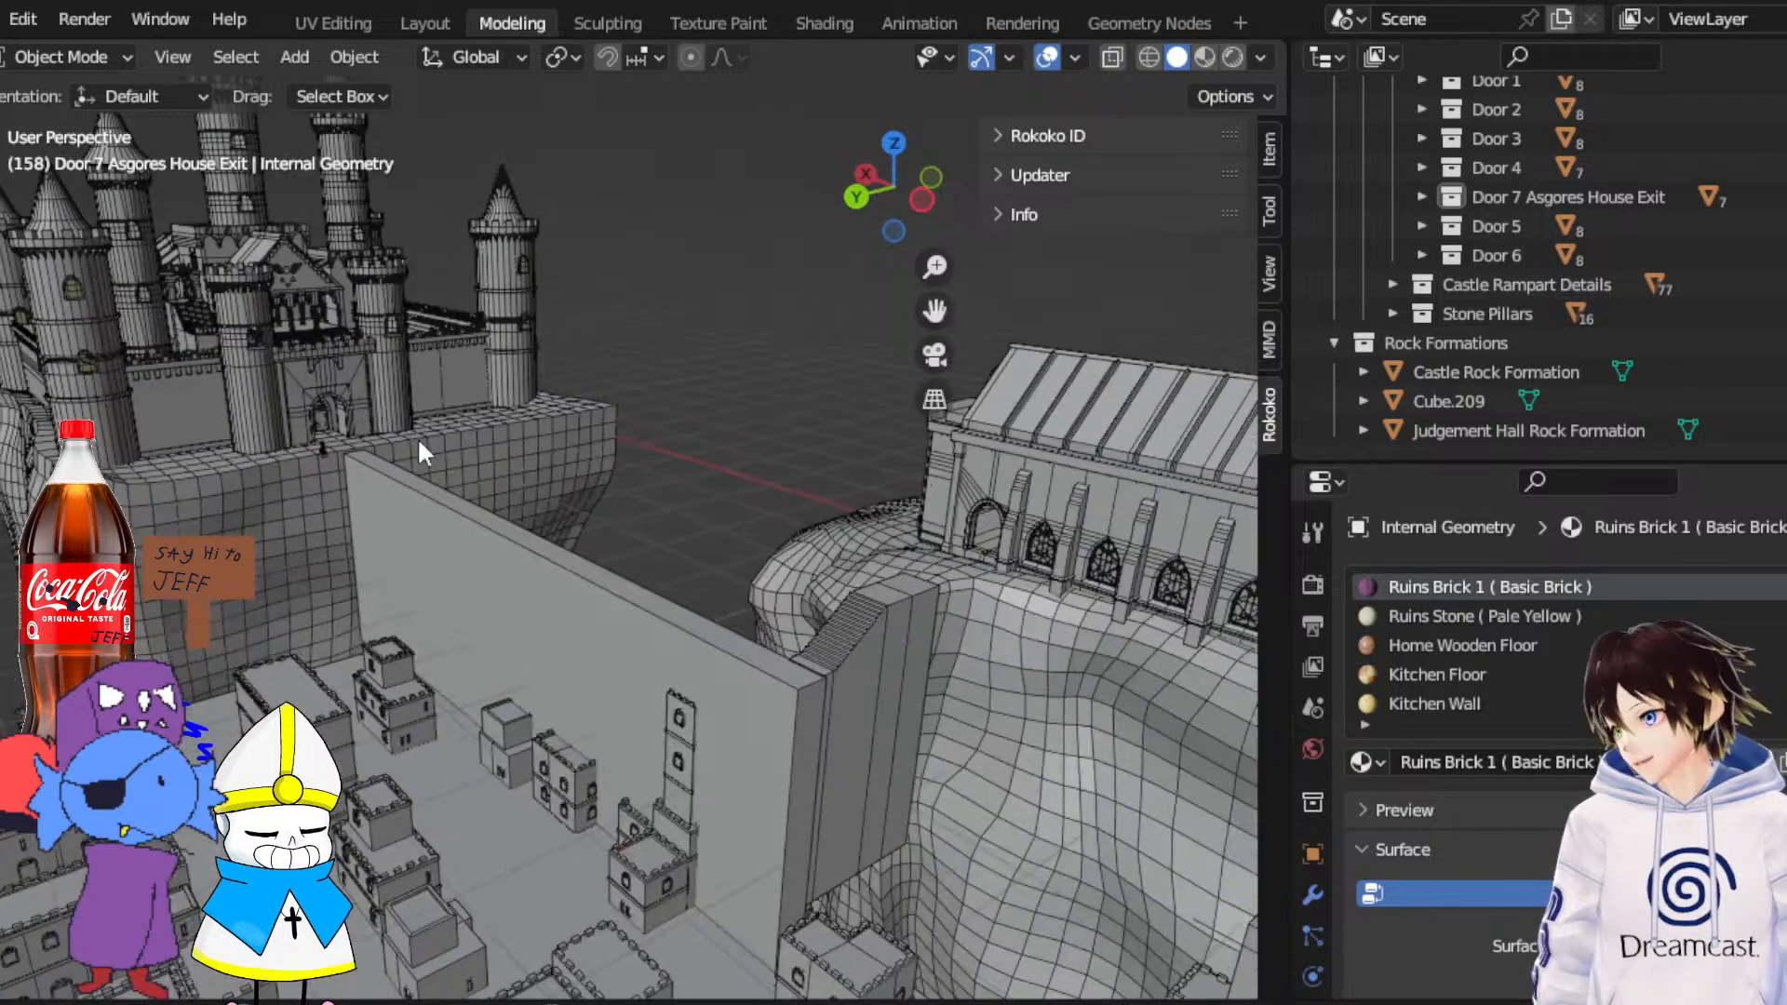
pyautogui.moveTo(419, 453); pyautogui.dragTo(672, 530, button='middle')
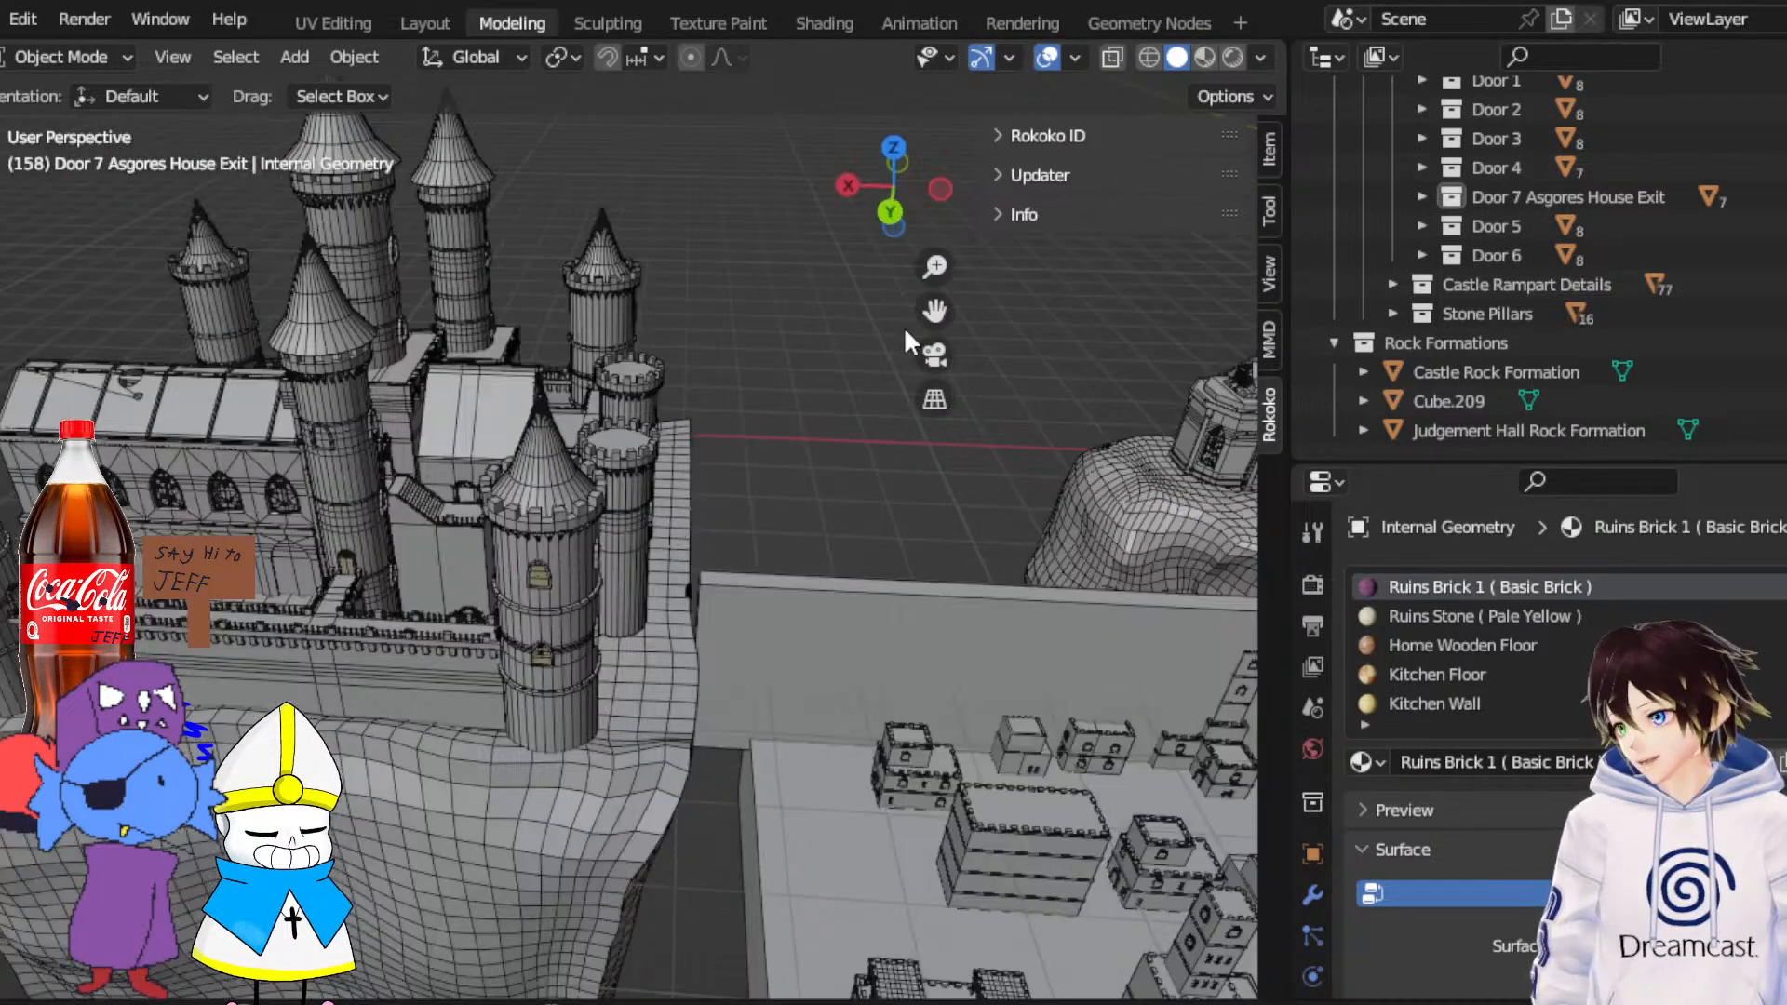
pyautogui.moveTo(934, 310); pyautogui.dragTo(745, 601)
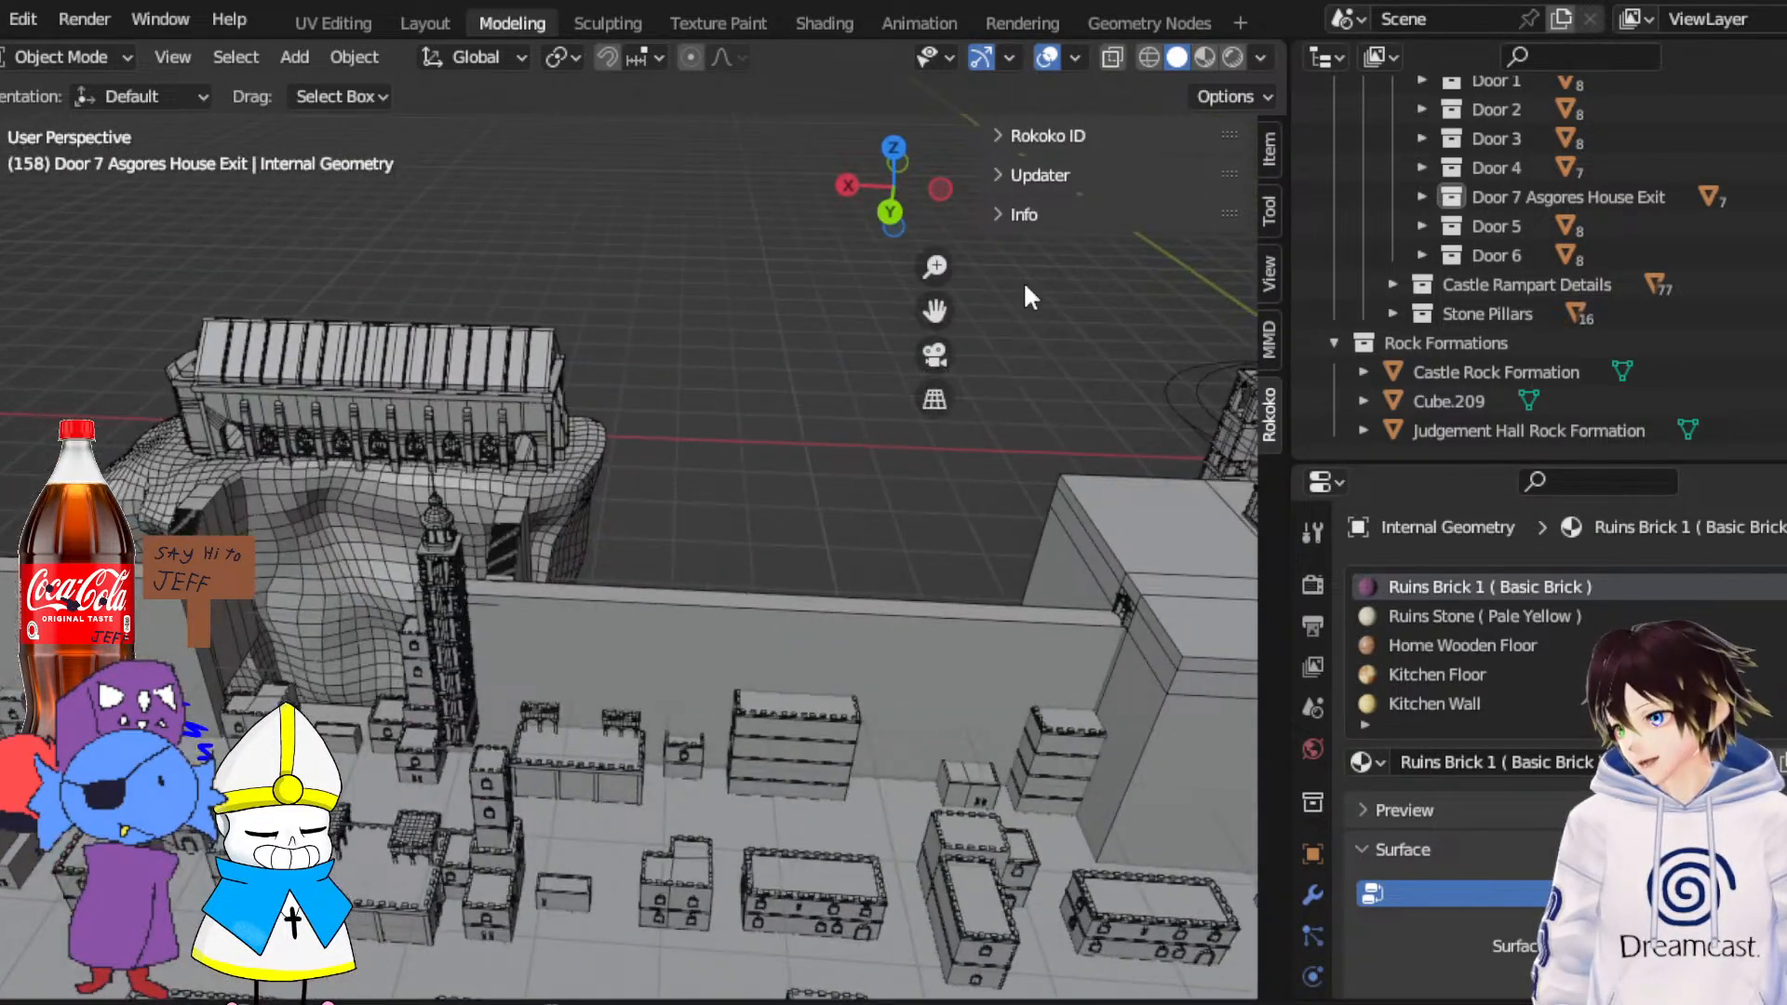
pyautogui.moveTo(938, 308); pyautogui.dragTo(858, 345)
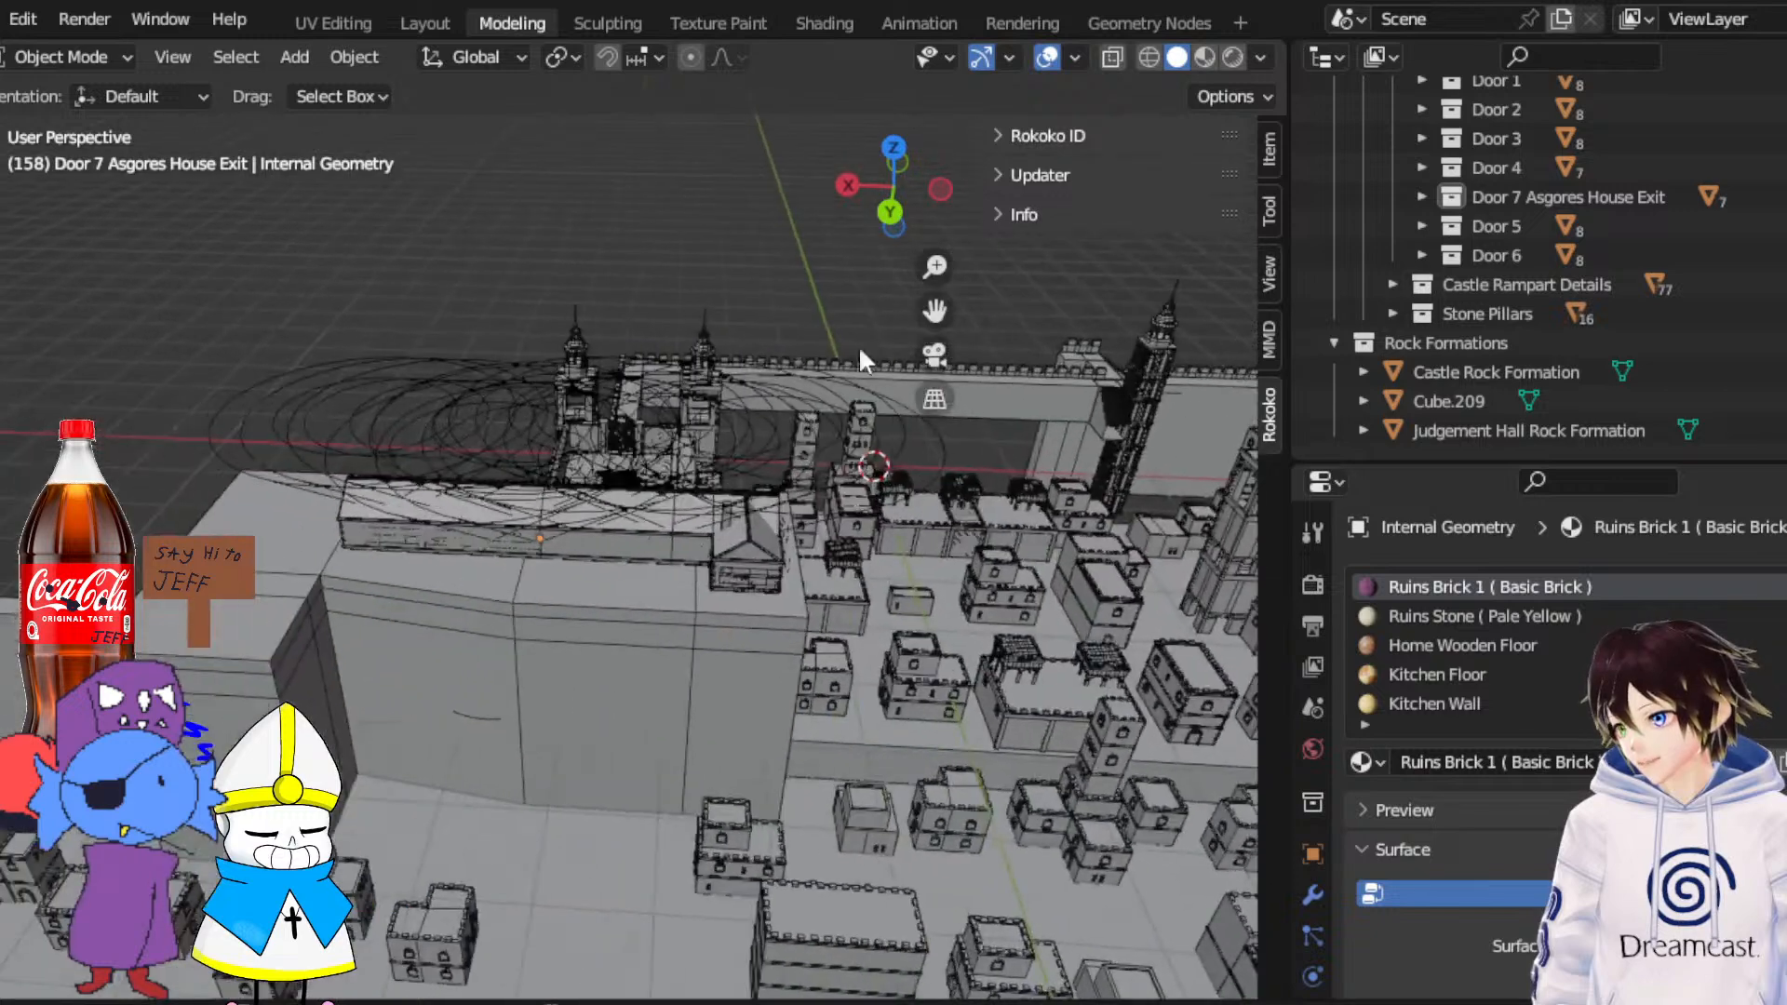
# Select the Cube.209 block beneath Asgore's house and enter Edit Mode with edge selection
pyautogui.moveTo(587, 526); pyautogui.dragTo(761, 560, button='middle')
pyautogui.click(651, 566)
pyautogui.press('KP_Decimal')
pyautogui.click(90, 57)
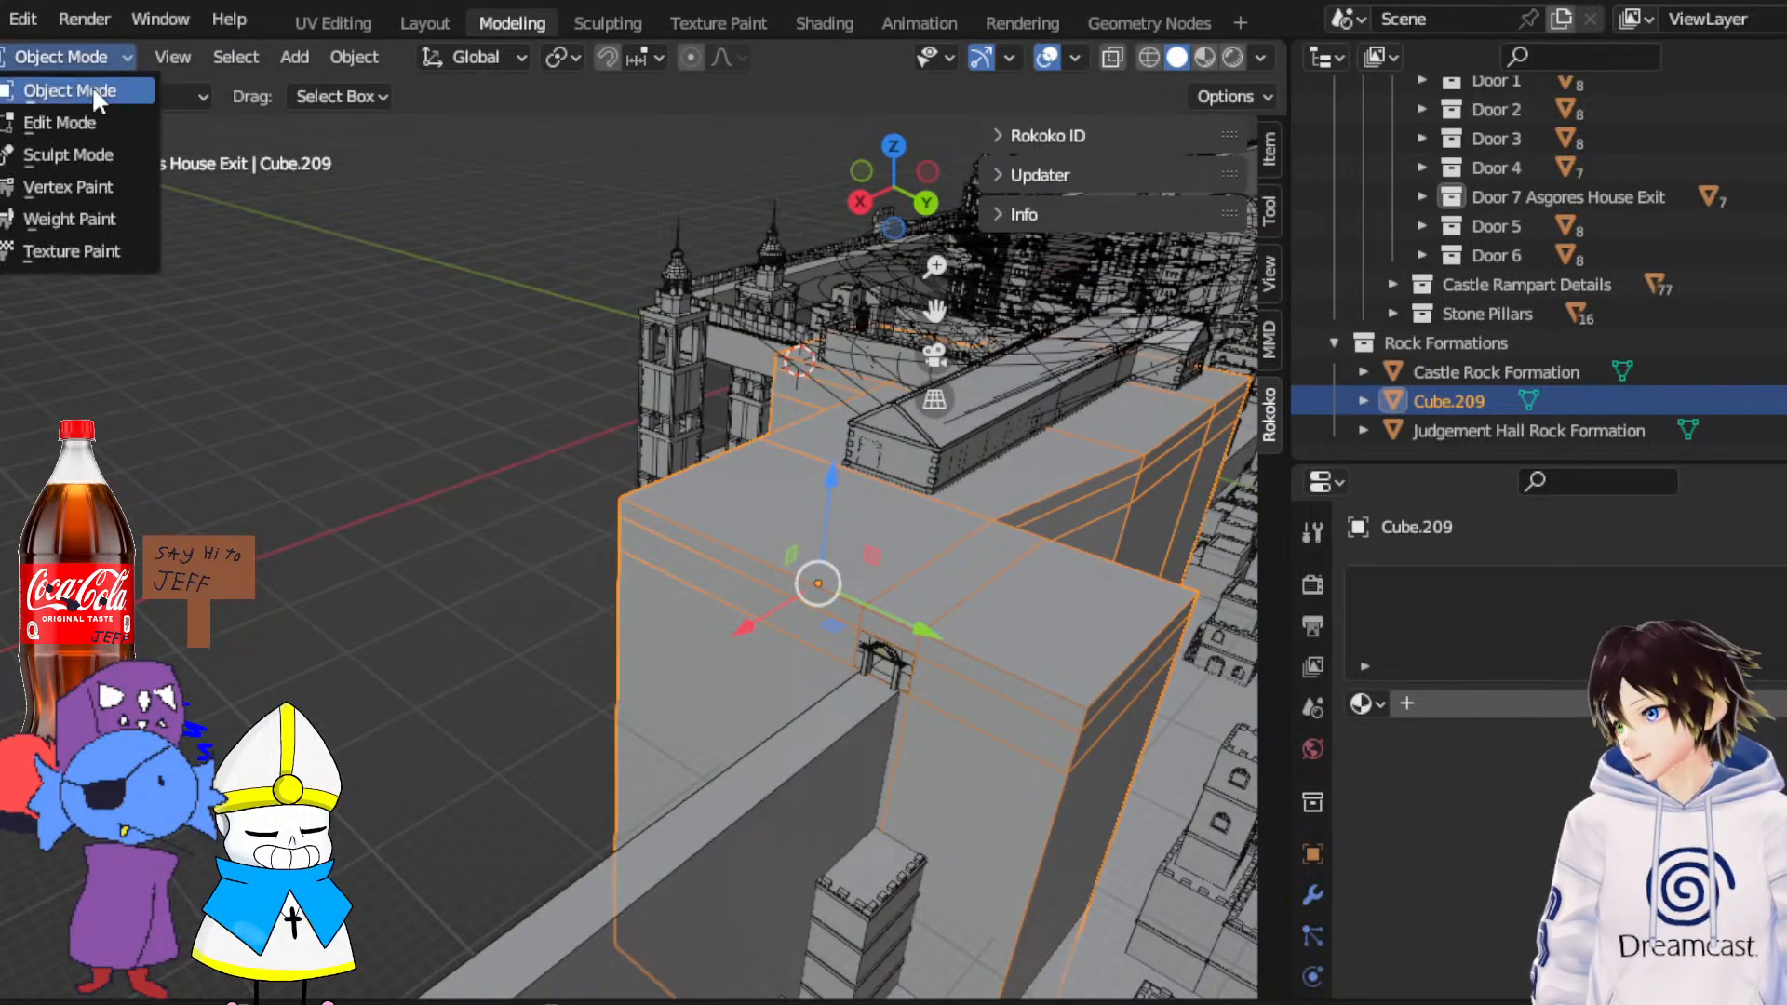
pyautogui.click(140, 103)
pyautogui.click(194, 62)
pyautogui.moveTo(736, 489); pyautogui.dragTo(651, 513, button='middle')
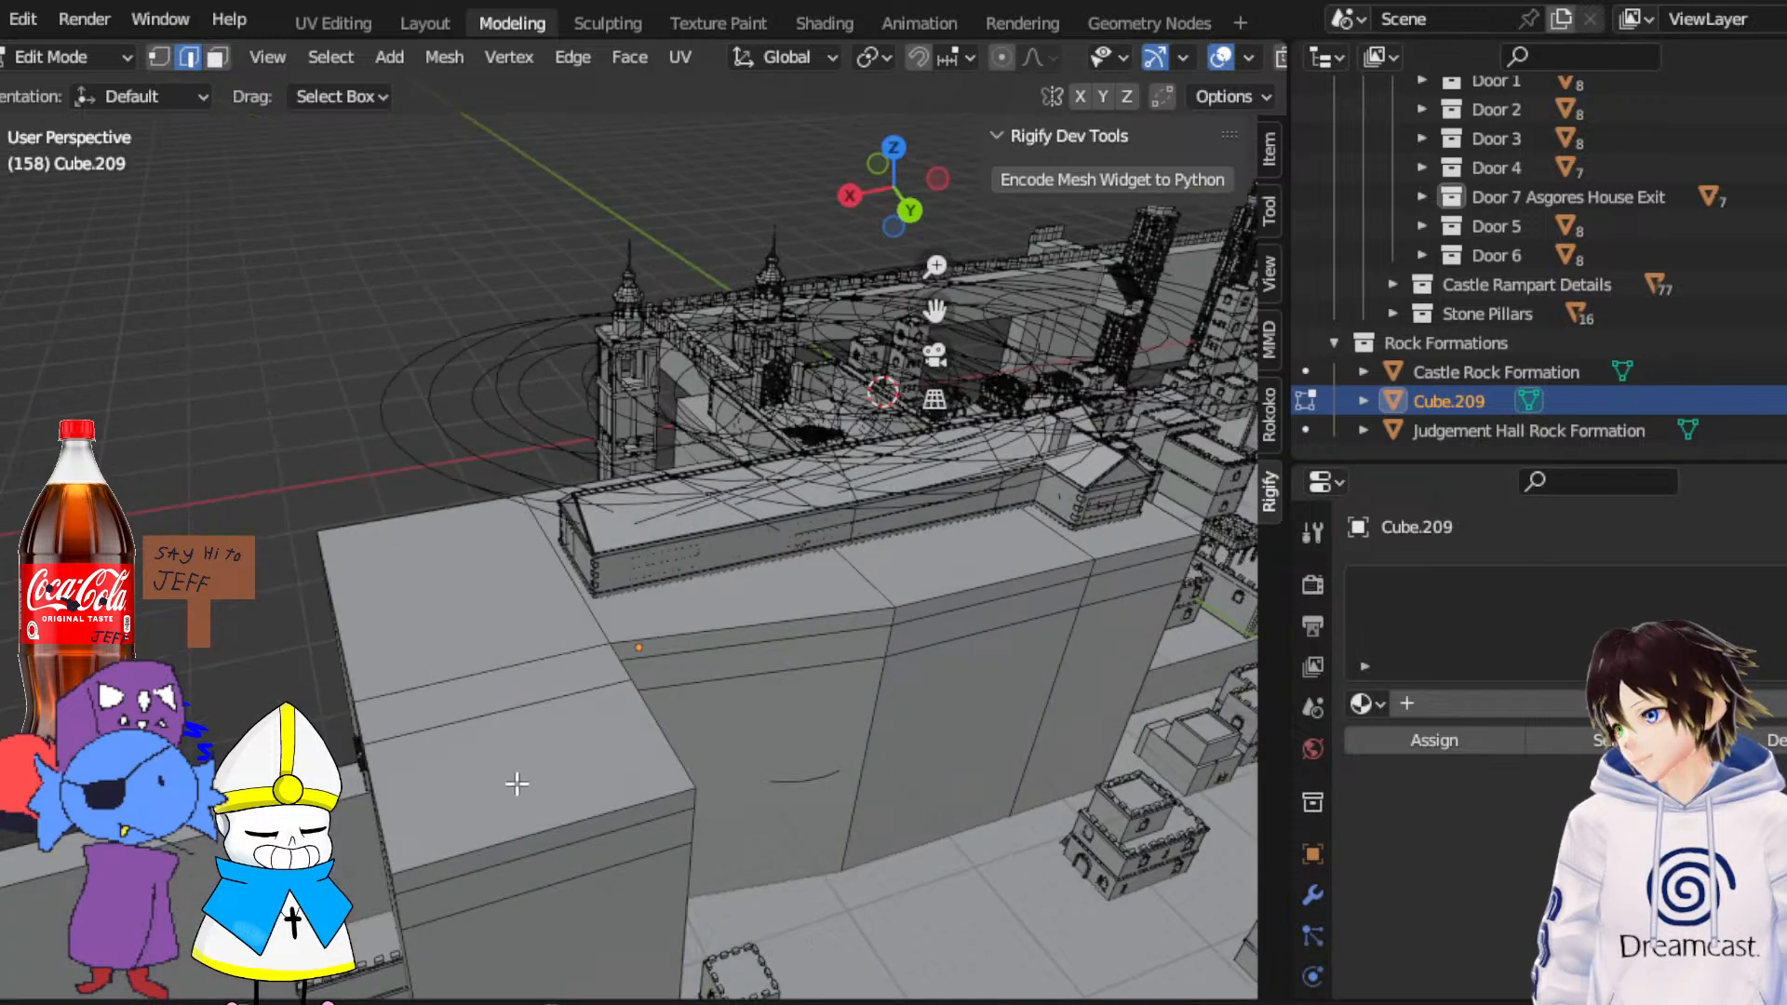
# Add three evenly spaced loop cuts lengthwise through the large corner section of Cube.209, beside the long house
pyautogui.rightClick(483, 699)
pyautogui.click(335, 343)
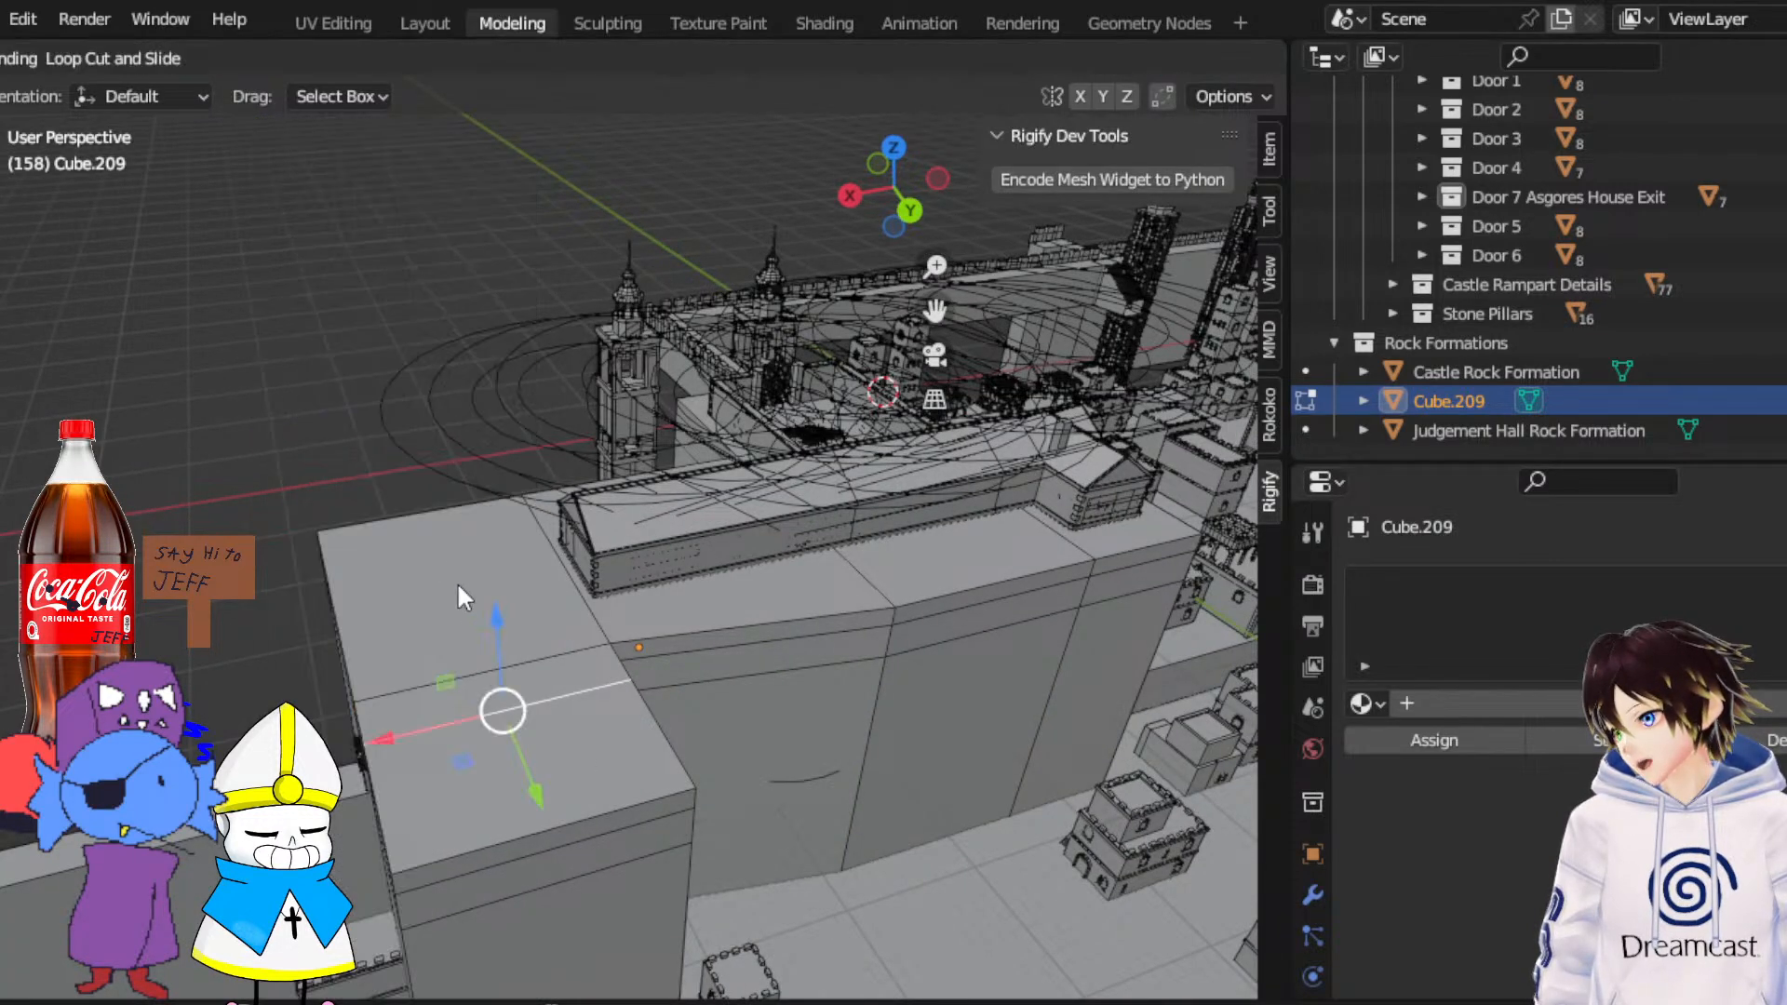
pyautogui.scroll(3, 507, 702)
pyautogui.click(511, 689)
pyautogui.rightClick(511, 689)
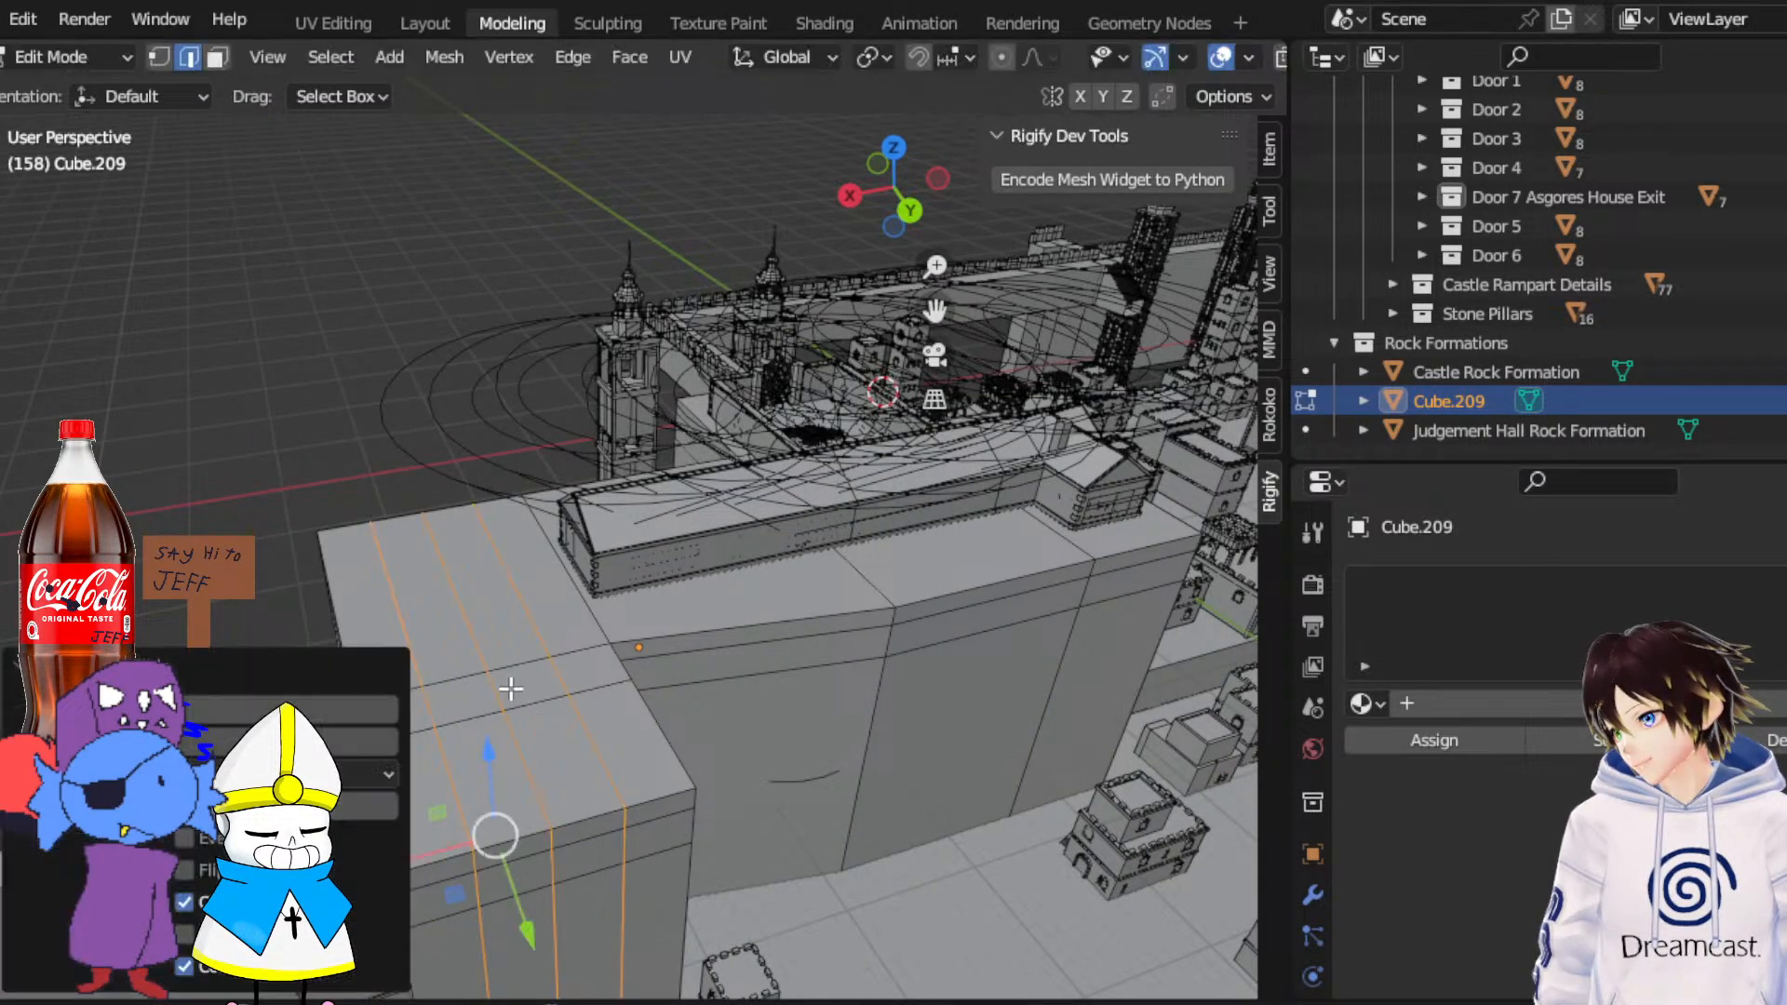
# Add three evenly spaced loop cuts through the adjoining section of Cube.209 along the front of the long house
pyautogui.click(799, 622)
pyautogui.rightClick(798, 622)
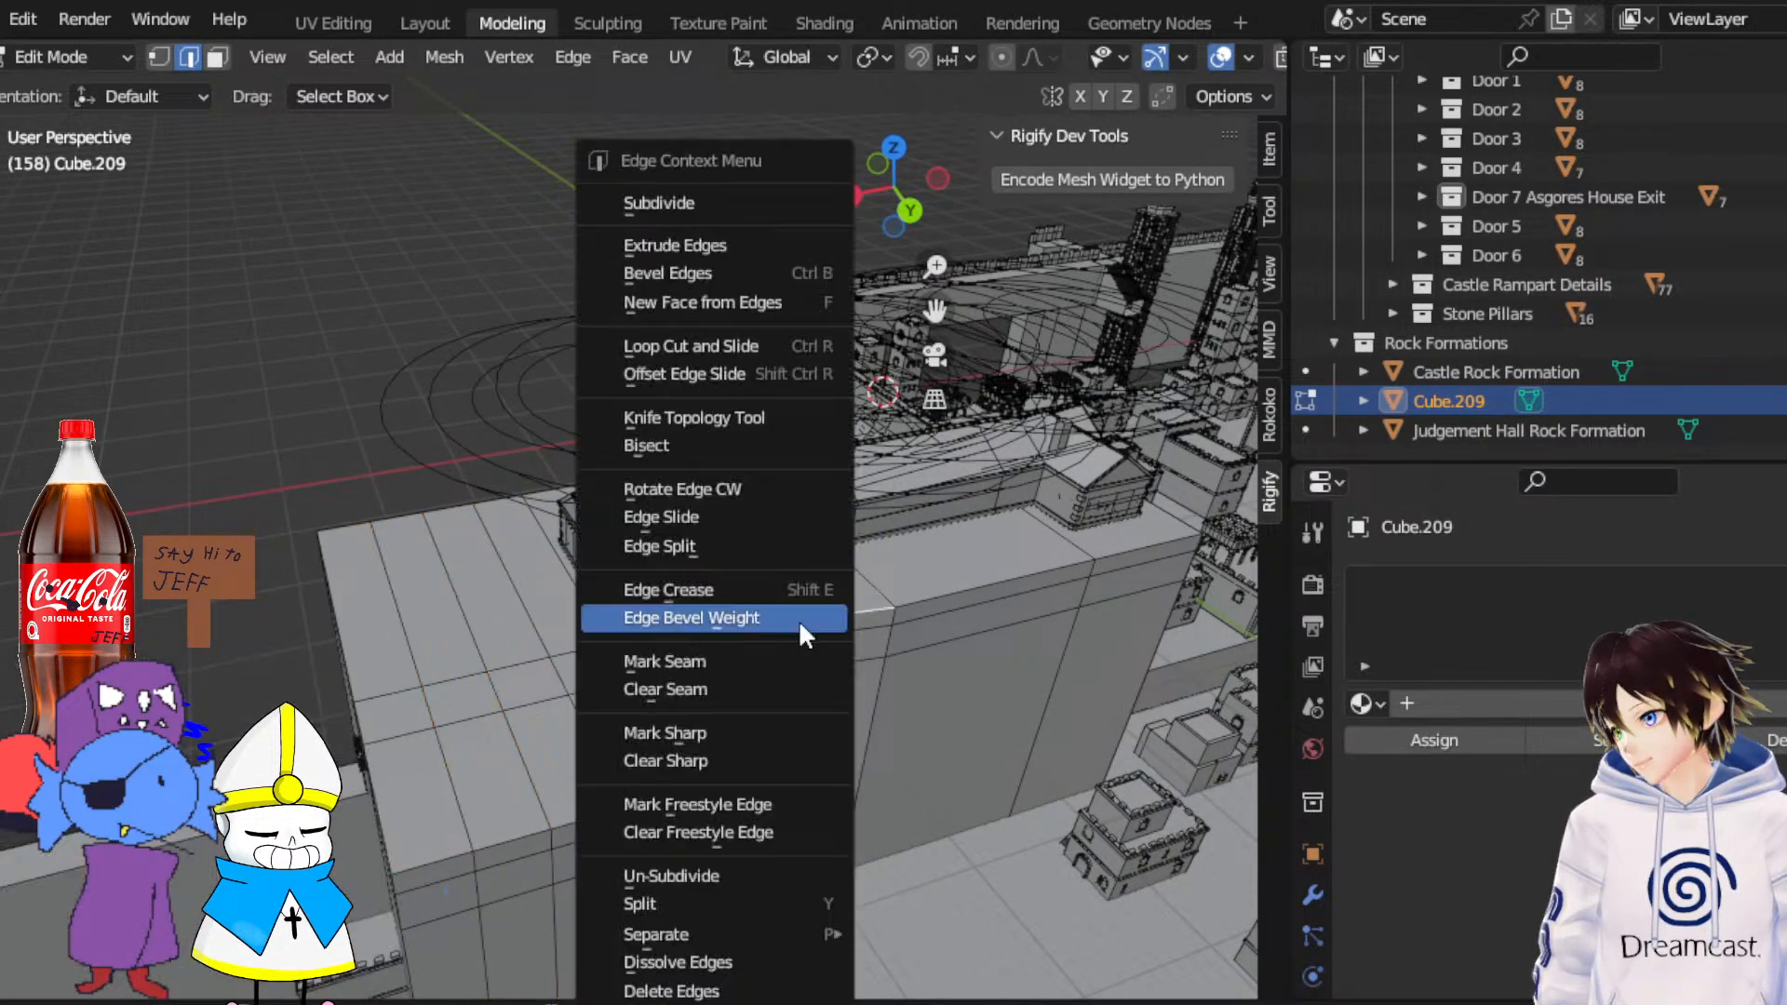
pyautogui.click(670, 359)
pyautogui.scroll(2, 728, 633)
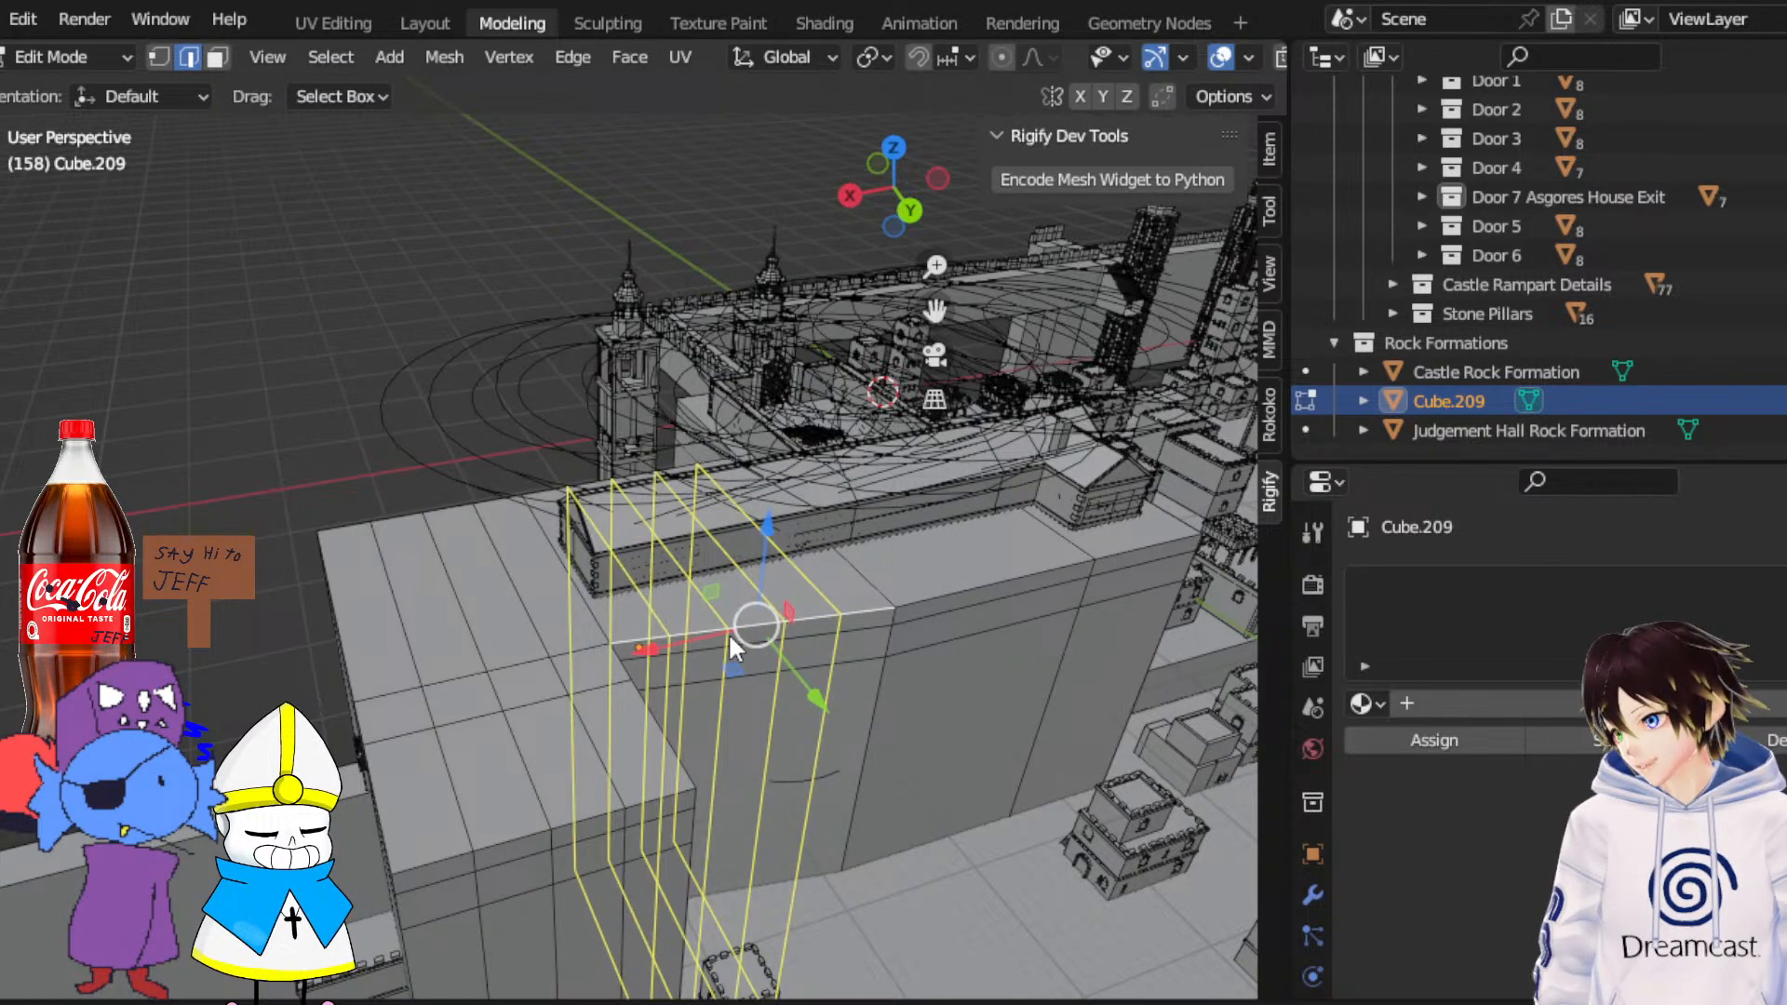
pyautogui.click(728, 634)
pyautogui.rightClick(731, 636)
pyautogui.moveTo(731, 636); pyautogui.dragTo(878, 575, button='middle')
pyautogui.click(727, 560)
pyautogui.rightClick(727, 560)
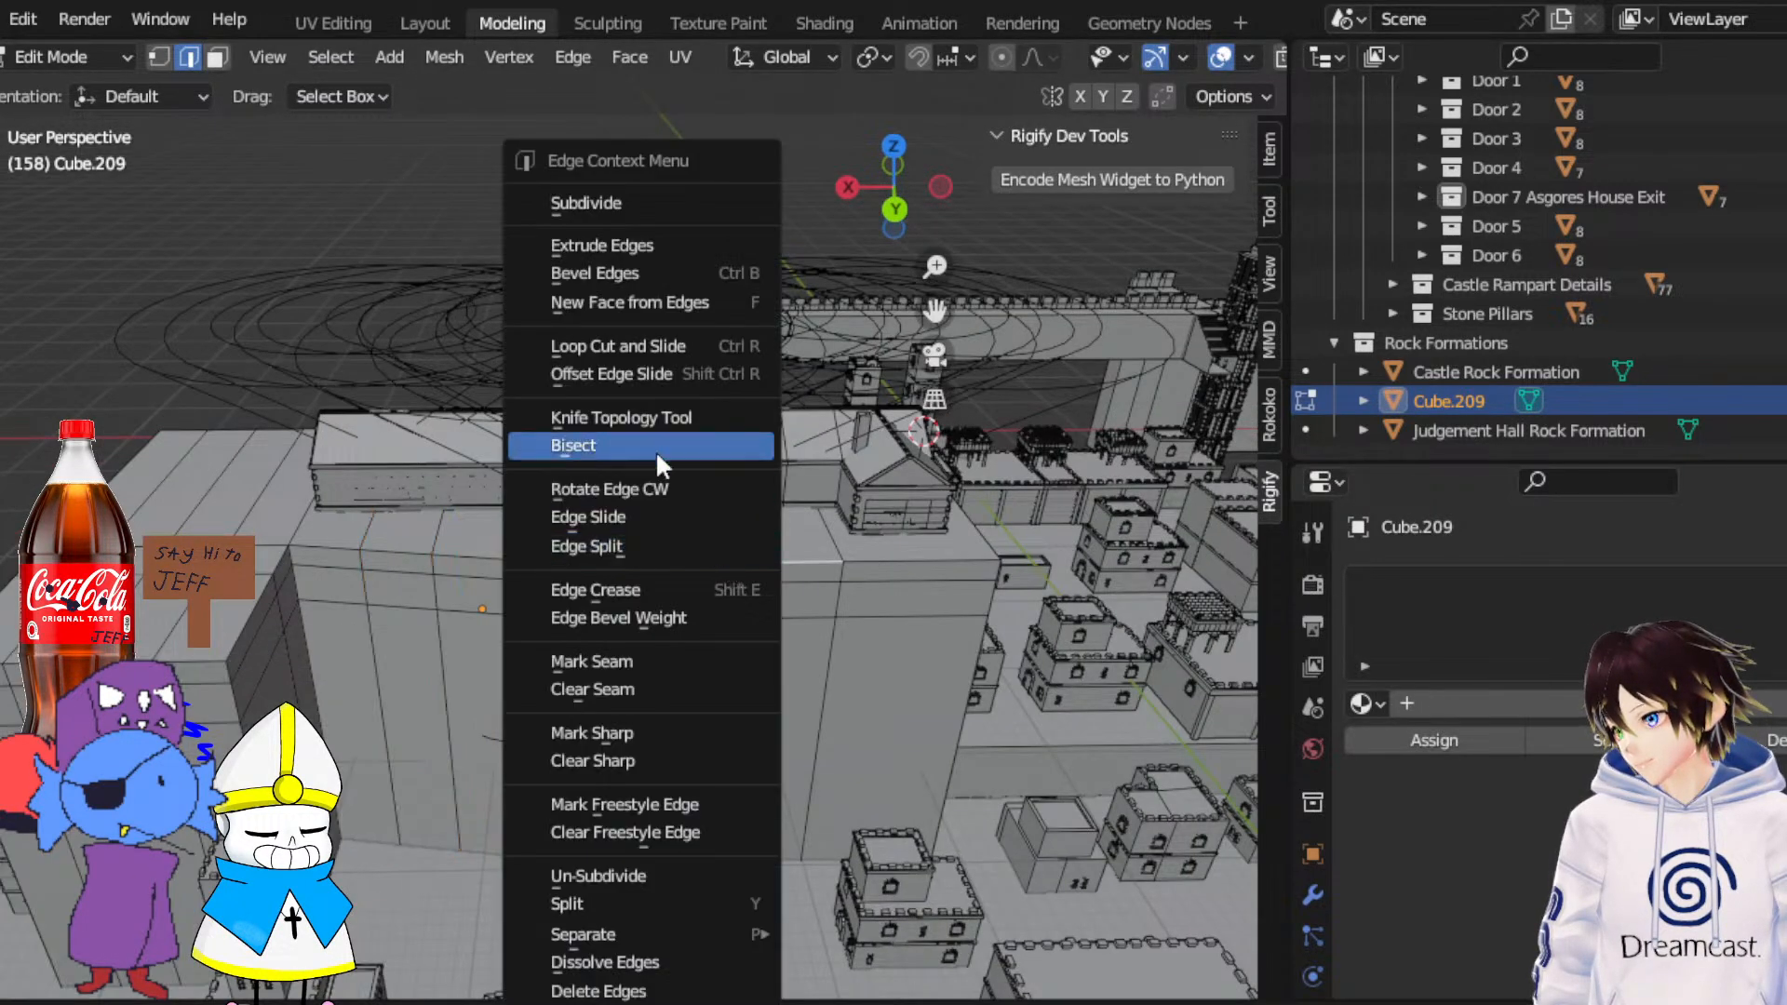
pyautogui.click(633, 353)
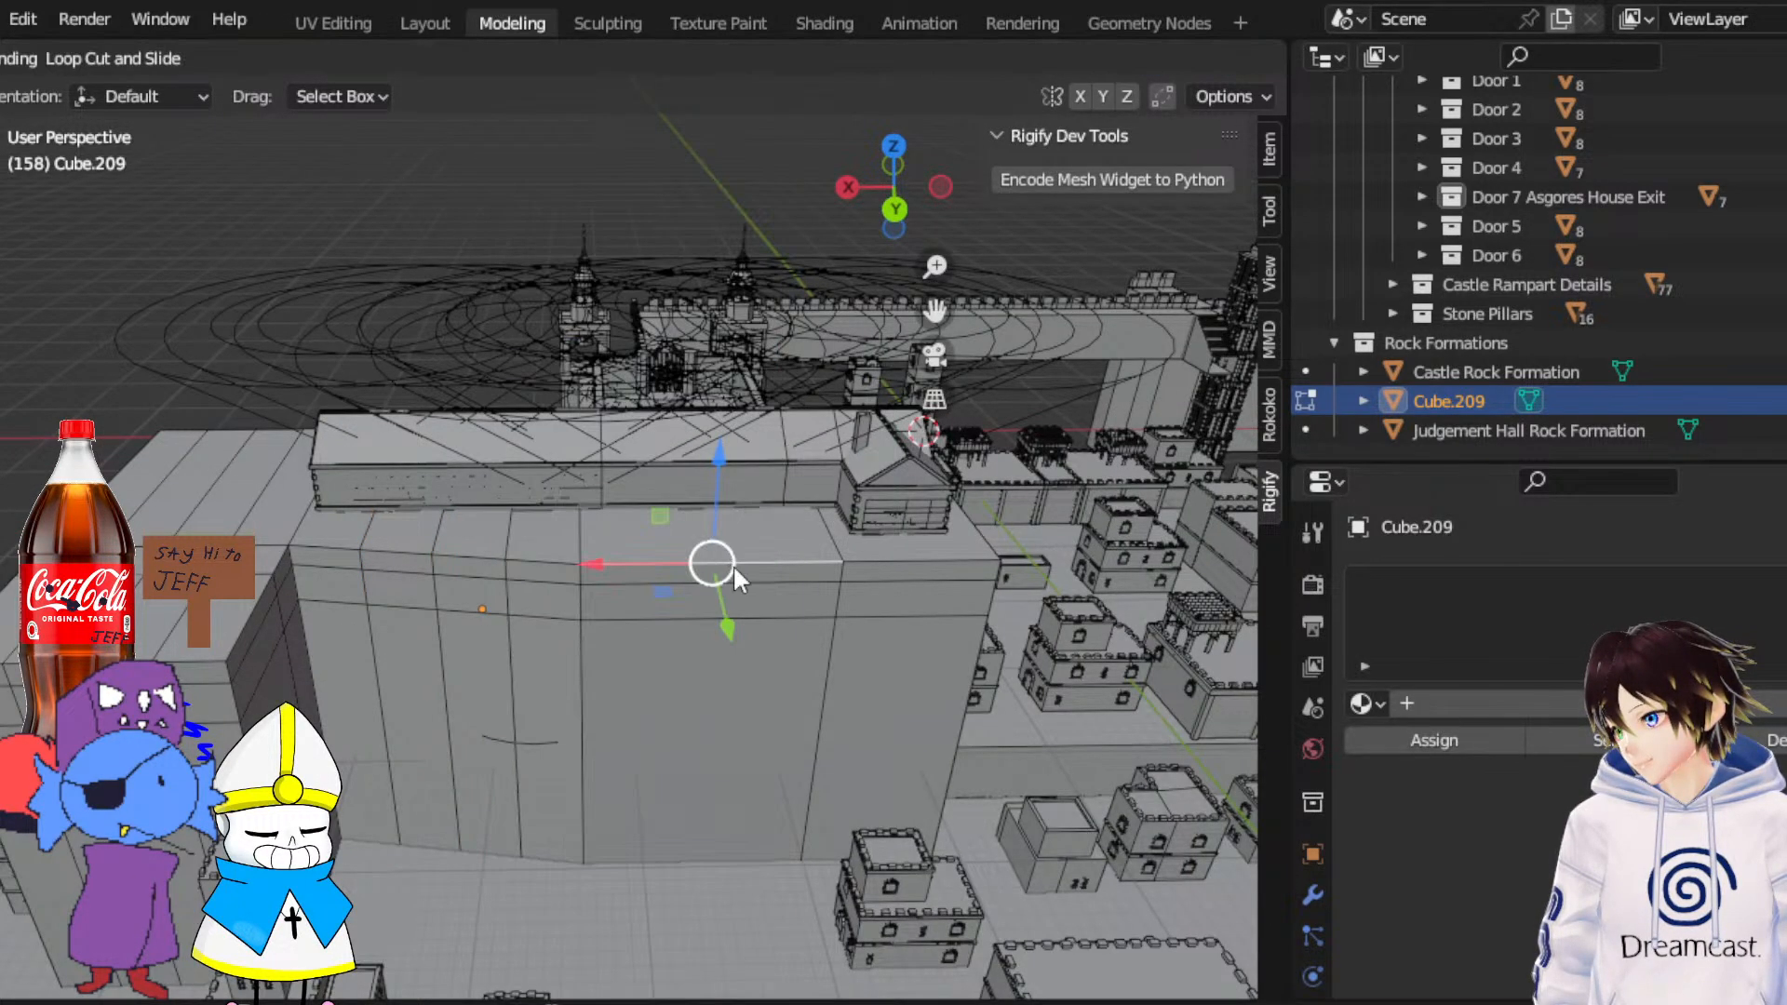
pyautogui.click(429, 311)
pyautogui.moveTo(472, 317); pyautogui.dragTo(673, 402, button='middle')
# Add three evenly spaced vertical loop cuts through the still undivided middle section of Cube.209's front side
pyautogui.rightClick(806, 733)
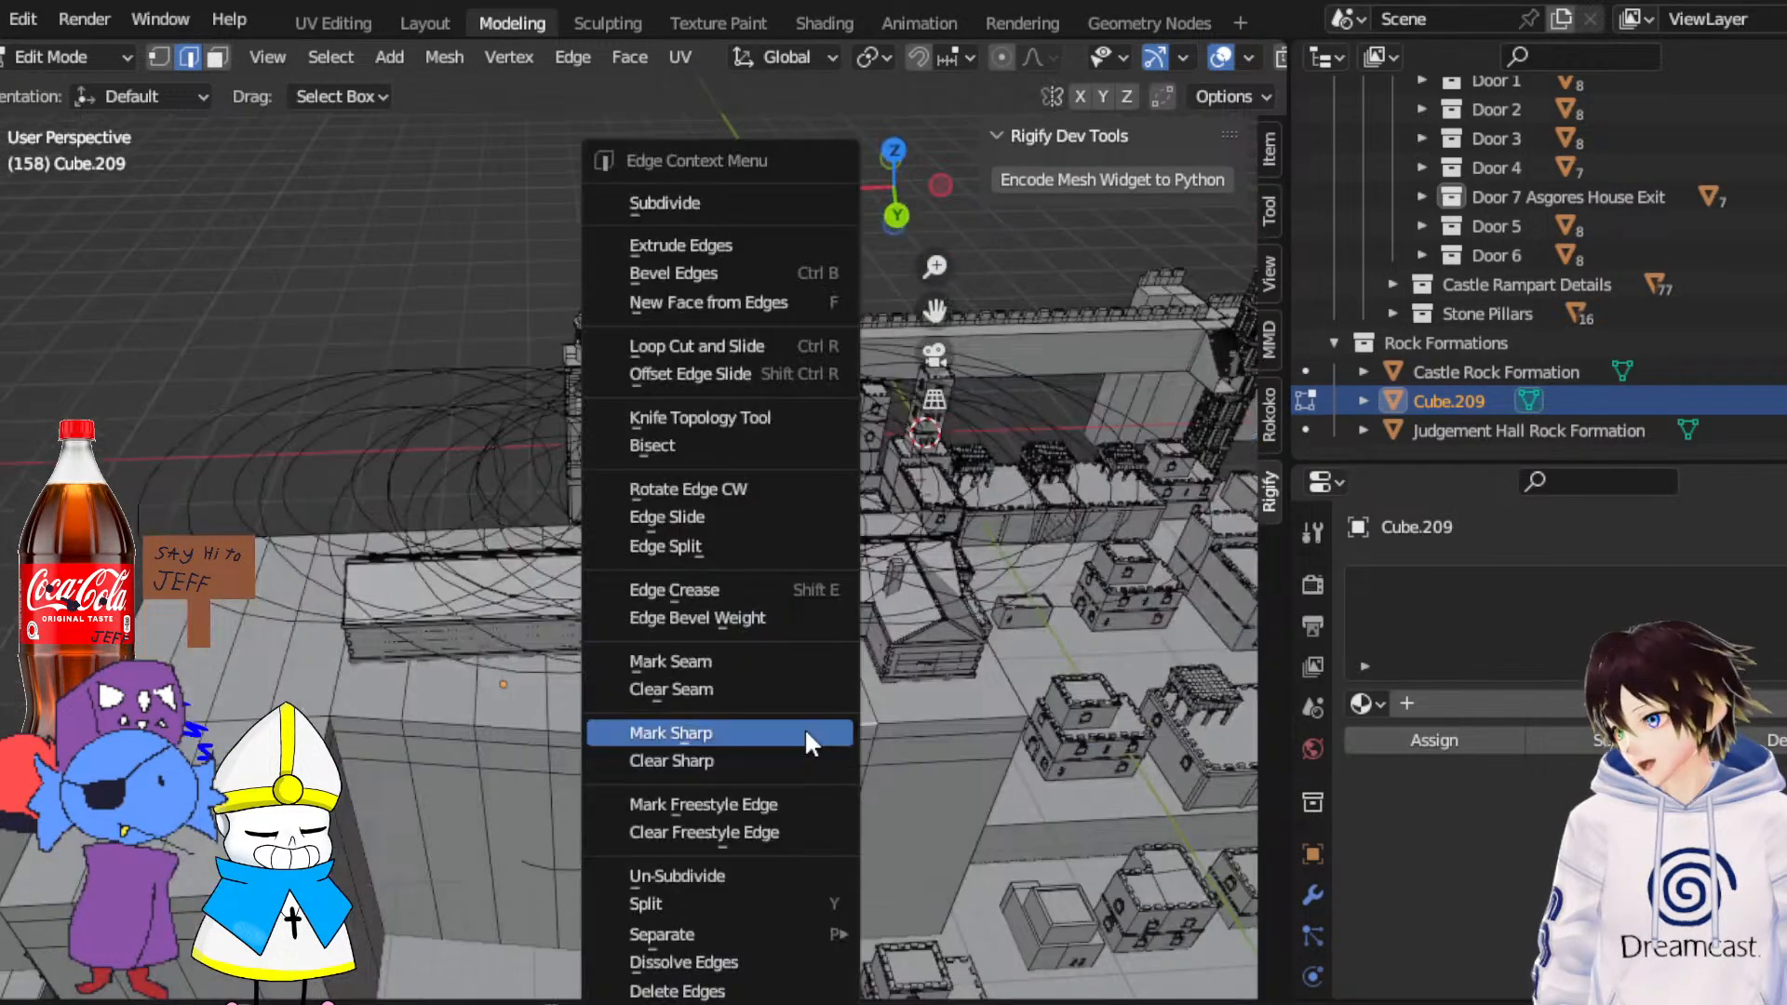
pyautogui.click(689, 352)
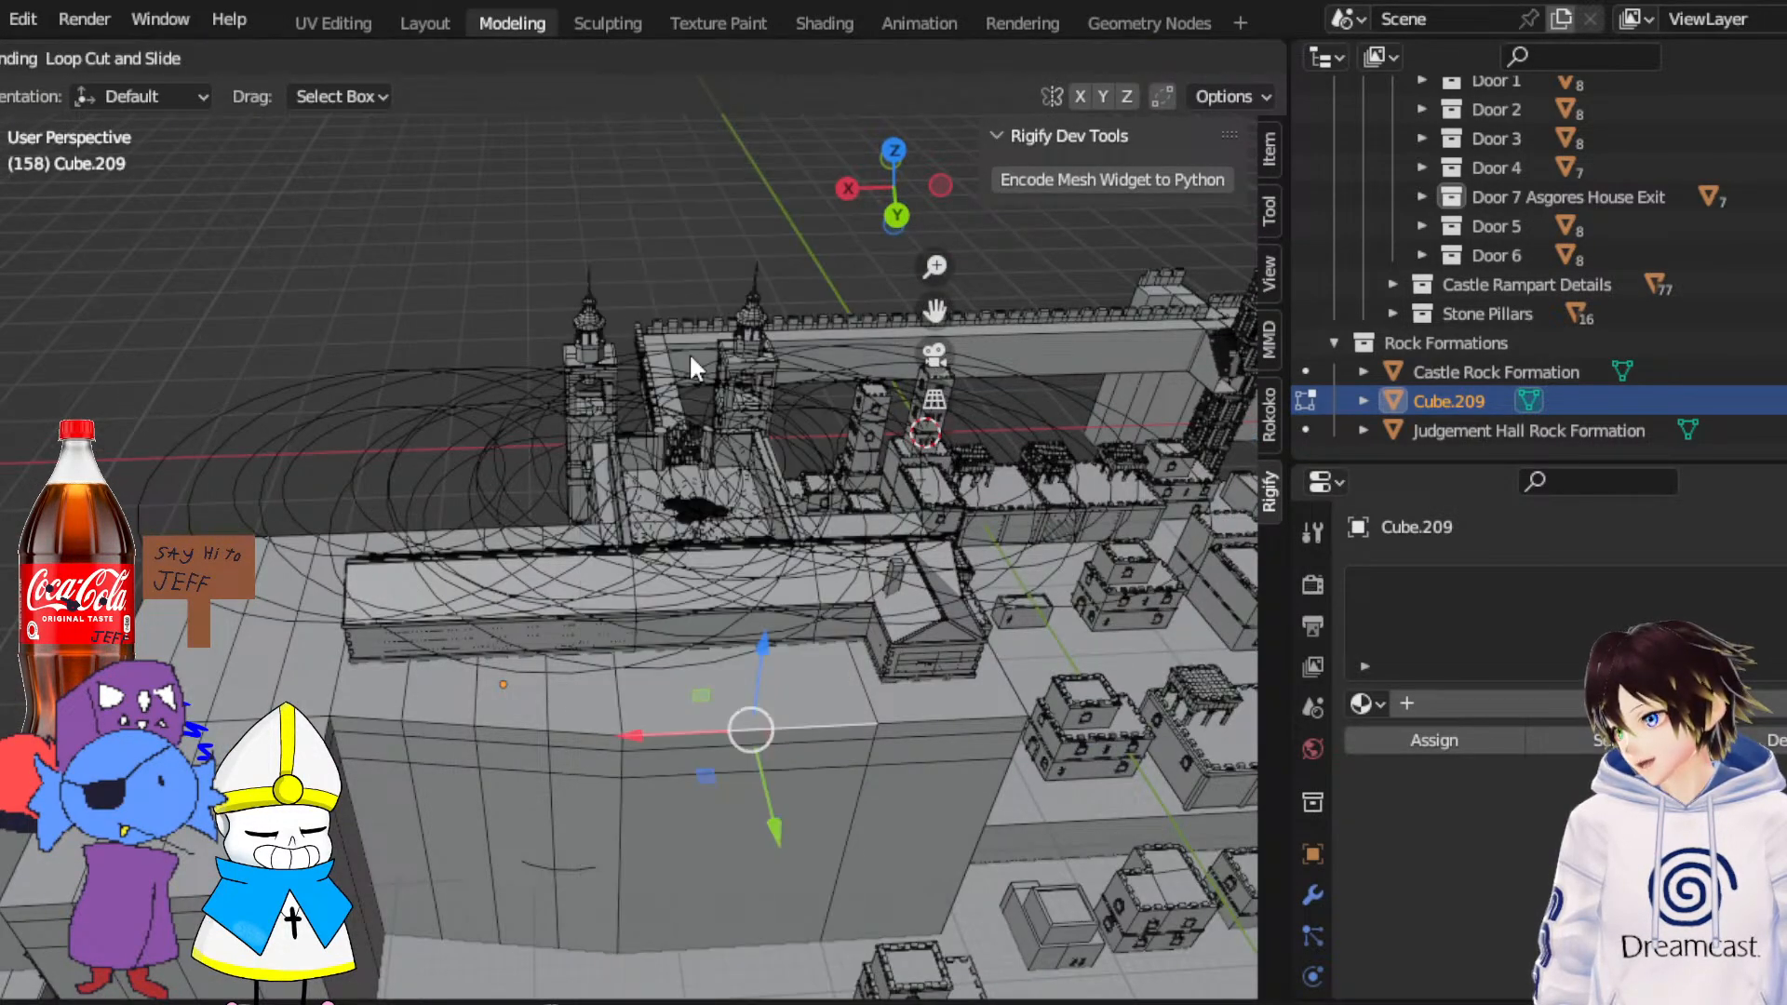
pyautogui.scroll(2, 734, 733)
pyautogui.scroll(-1, 735, 733)
pyautogui.click(734, 734)
pyautogui.rightClick(737, 733)
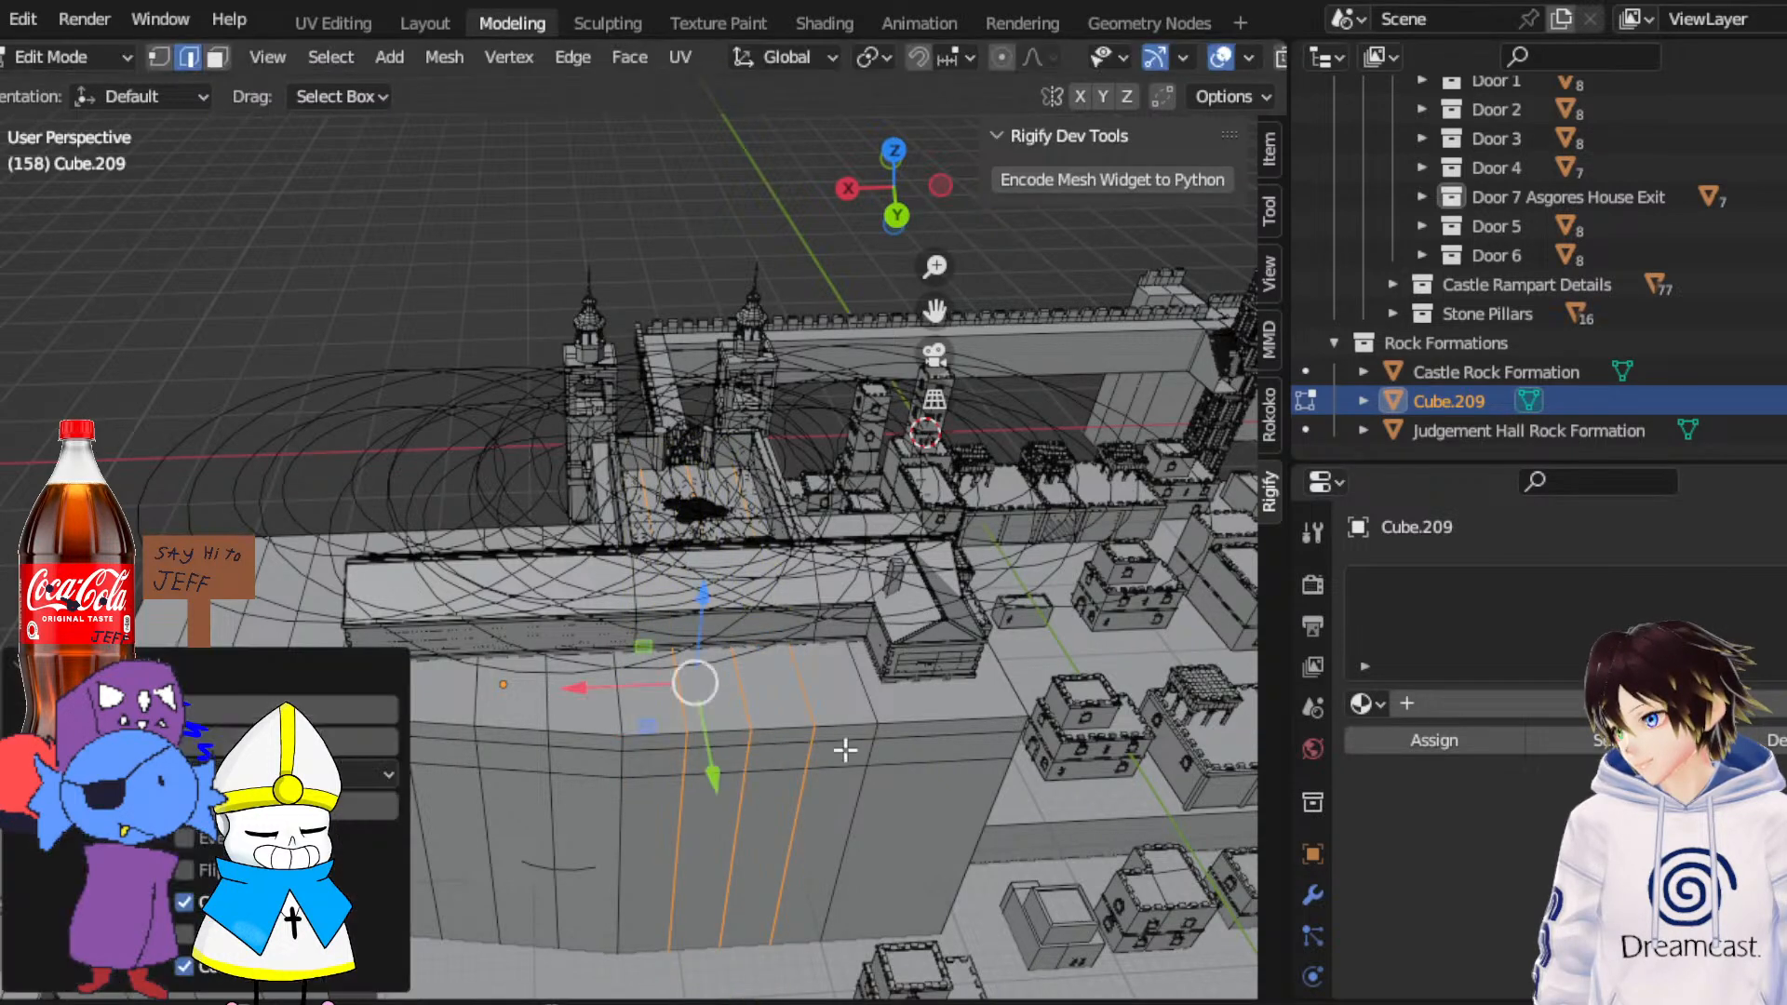
# Loop cut the end section of Cube.209 next to the gabled end of the house
pyautogui.click(939, 722)
pyautogui.rightClick(938, 722)
pyautogui.click(871, 346)
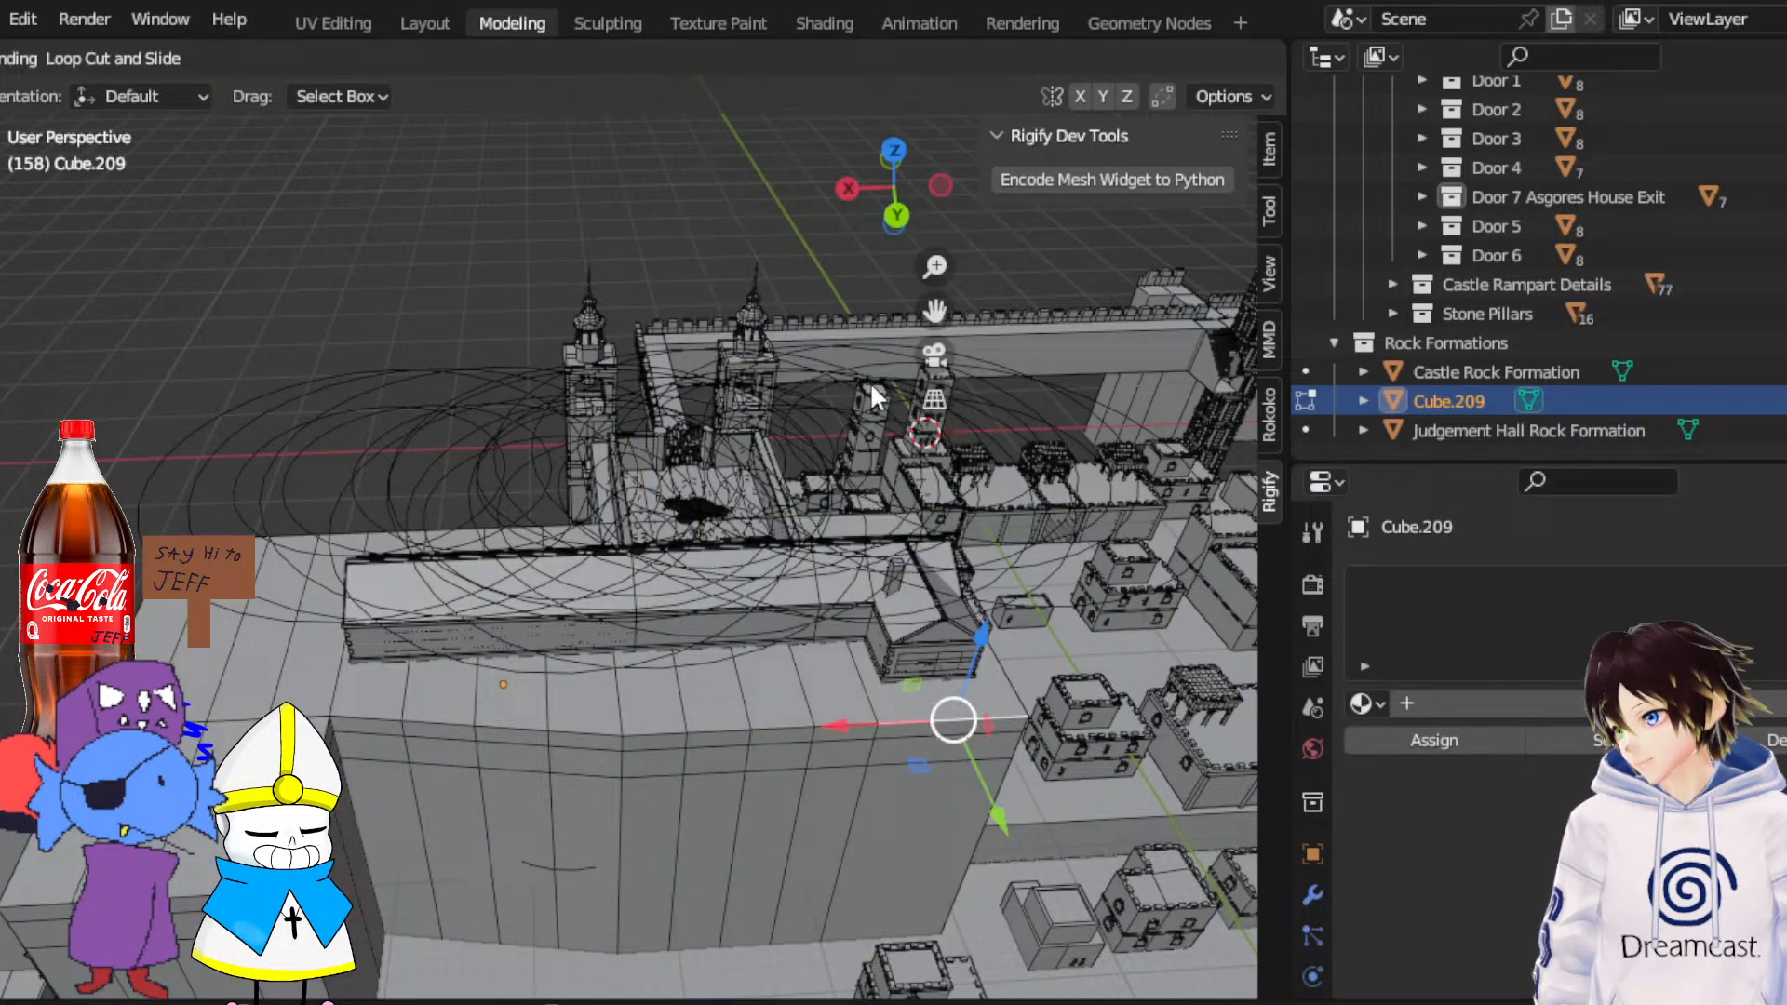
pyautogui.click(941, 732)
pyautogui.rightClick(941, 732)
# Add two vertical loop cuts through the section of Cube.209 beneath the walled courtyard
pyautogui.moveTo(866, 723); pyautogui.dragTo(870, 397, button='middle')
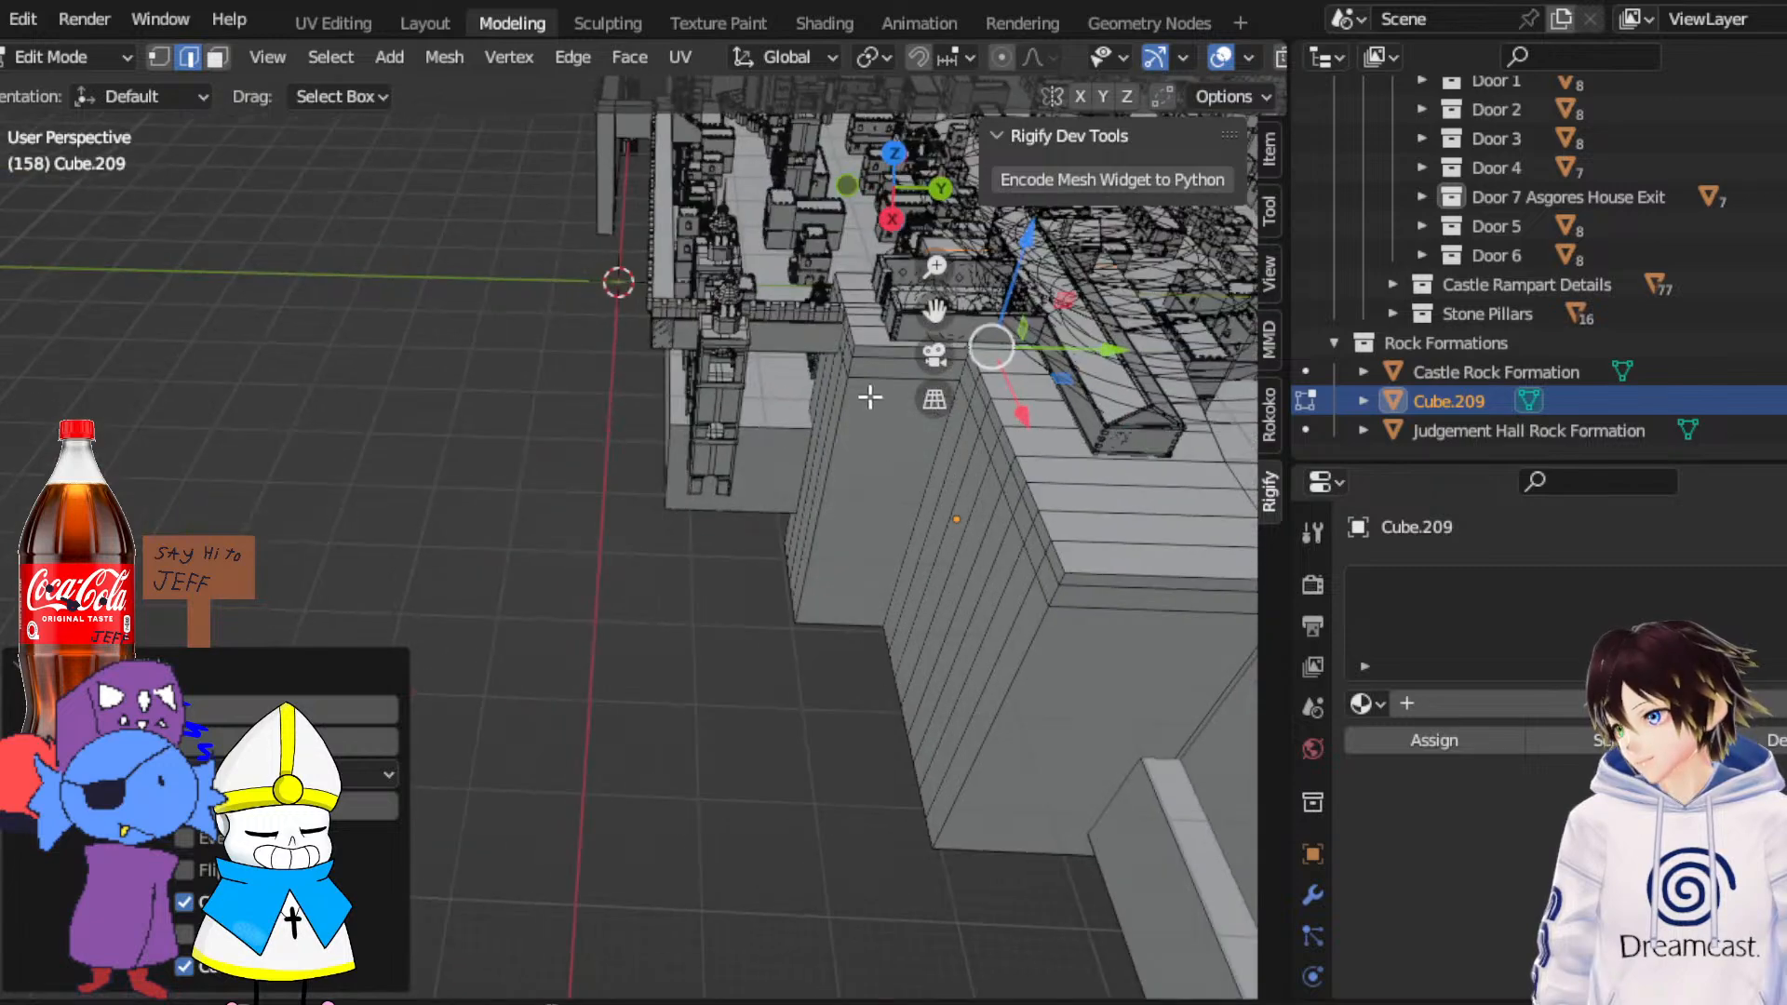
pyautogui.click(905, 363)
pyautogui.keyDown('shift'); pyautogui.moveTo(925, 298); pyautogui.dragTo(582, 568, button='middle'); pyautogui.keyUp('shift')
pyautogui.scroll(5, 540, 499)
pyautogui.rightClick(503, 586)
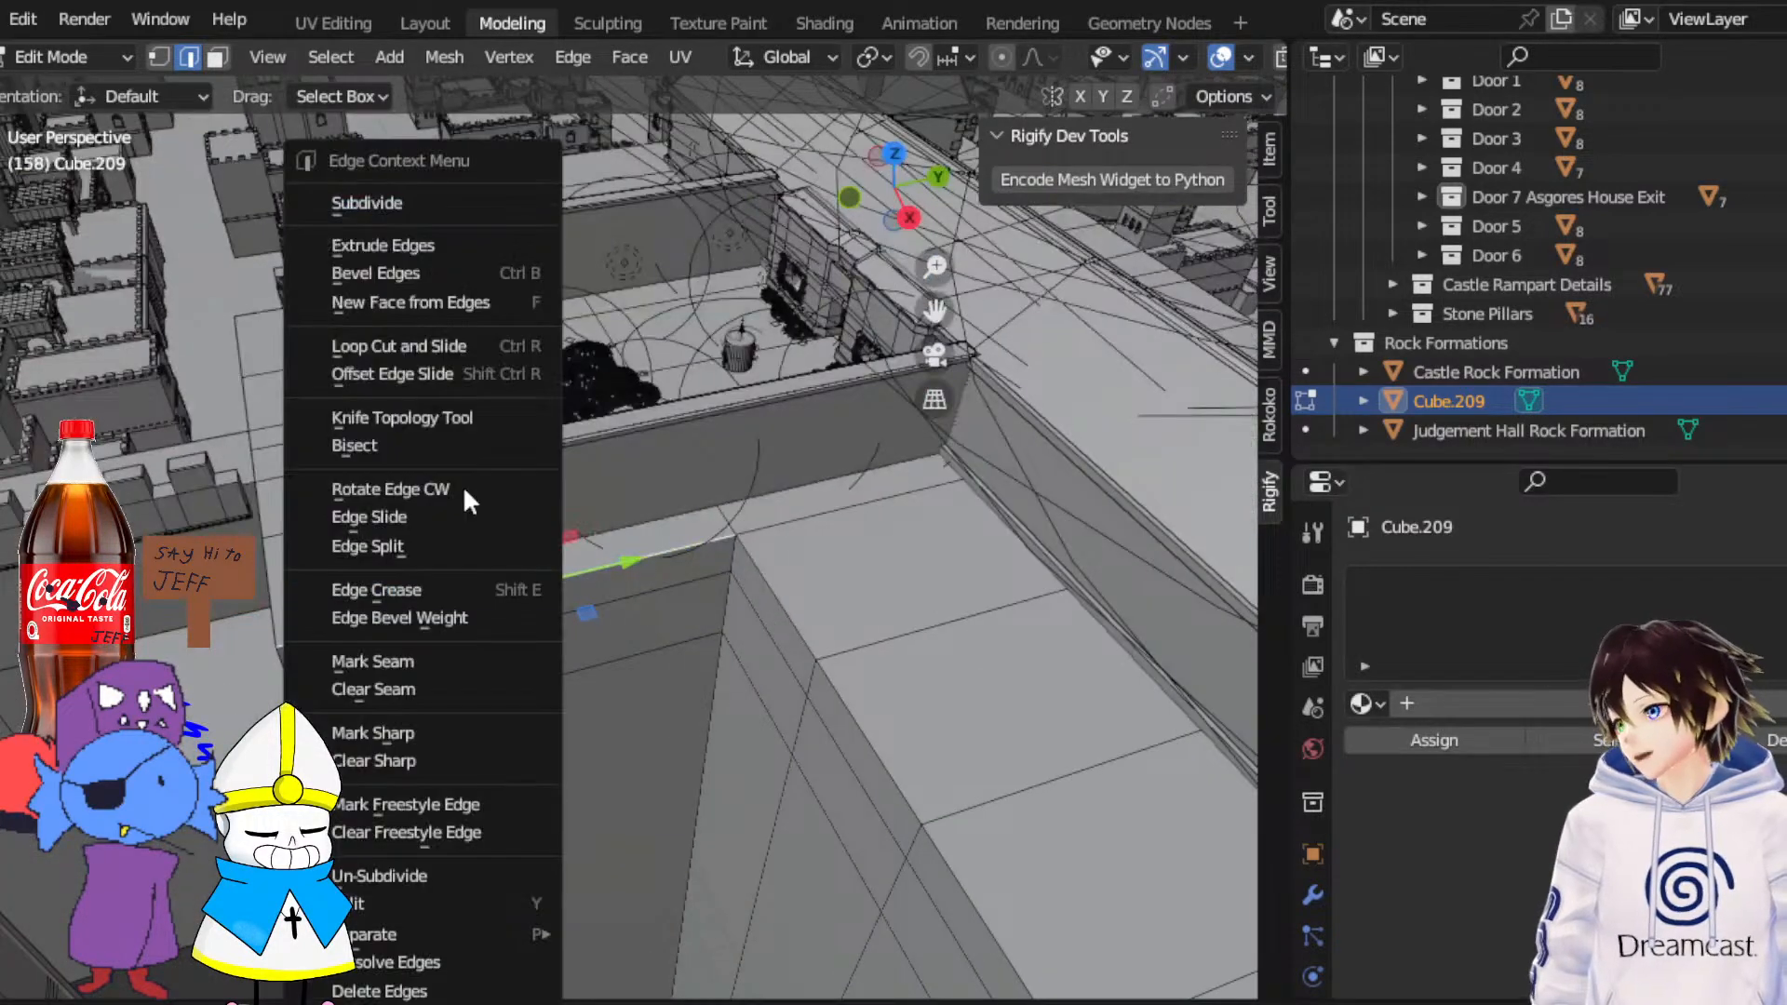
pyautogui.click(410, 346)
pyautogui.scroll(1, 473, 645)
pyautogui.click(472, 646)
pyautogui.click(473, 645)
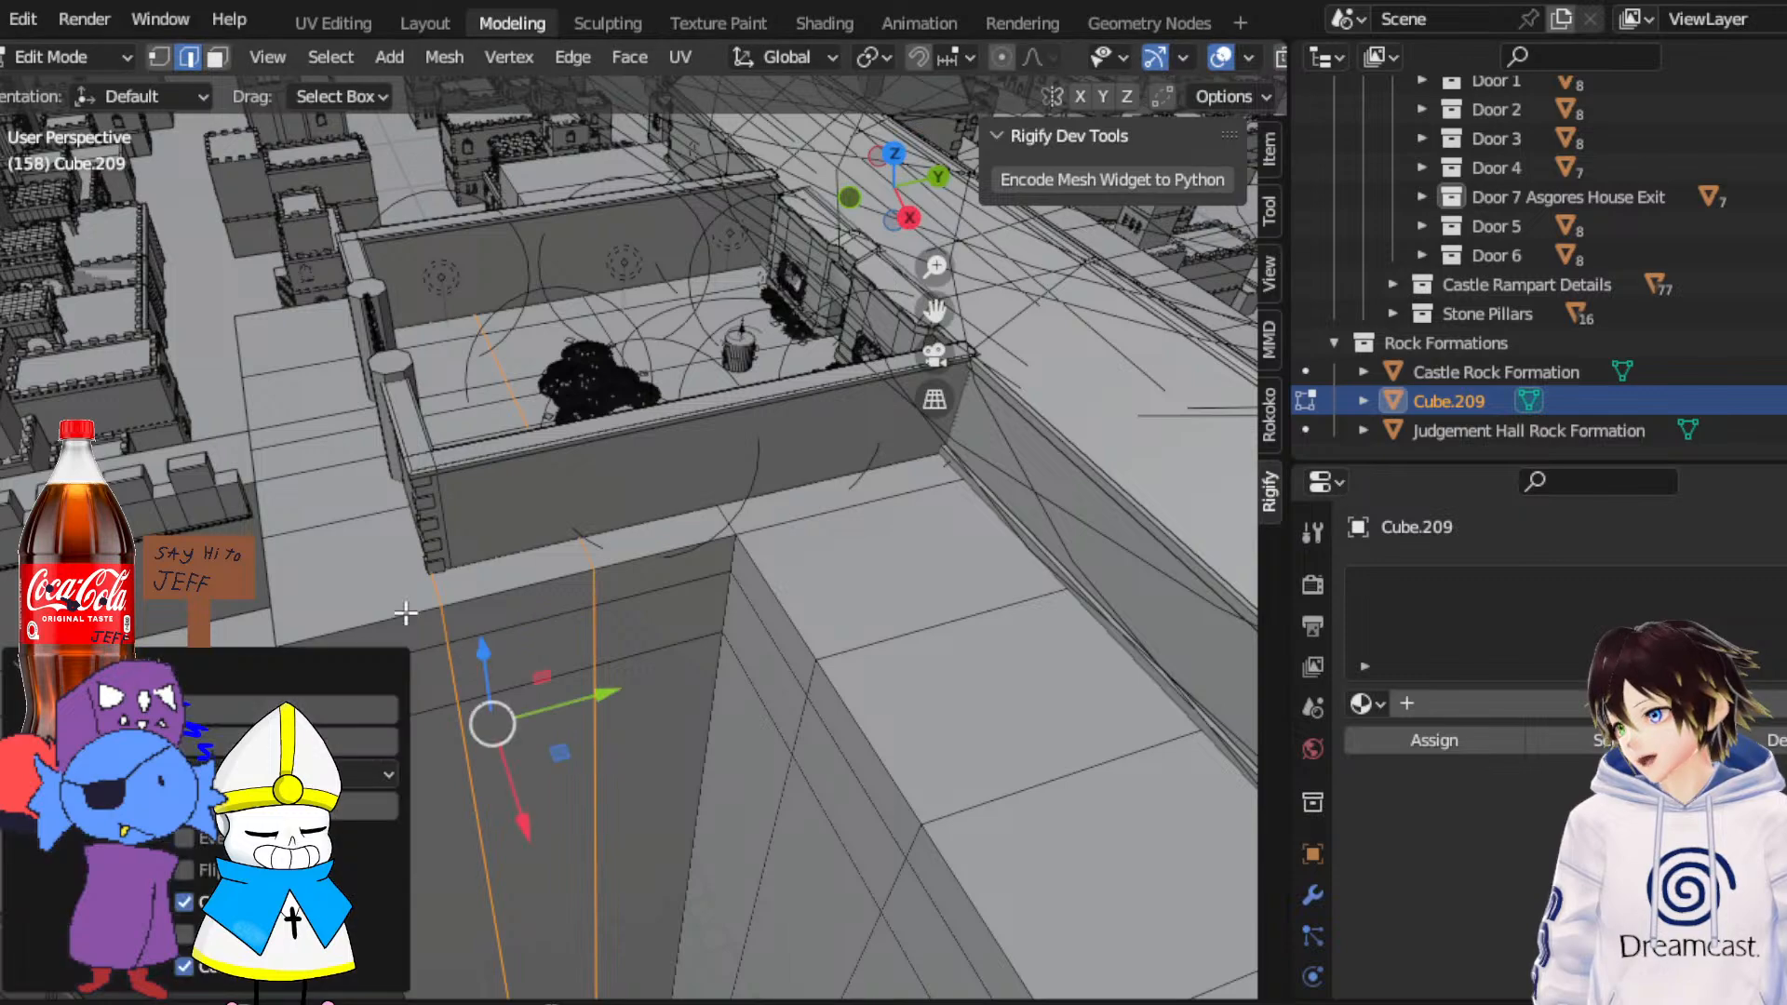
# Leave Edit Mode and bring the whole Cube.209 block into view
pyautogui.scroll(-5, 407, 612)
pyautogui.moveTo(406, 613); pyautogui.dragTo(518, 552, button='middle')
pyautogui.scroll(-3, 492, 654)
pyautogui.moveTo(492, 654); pyautogui.dragTo(558, 642, button='middle')
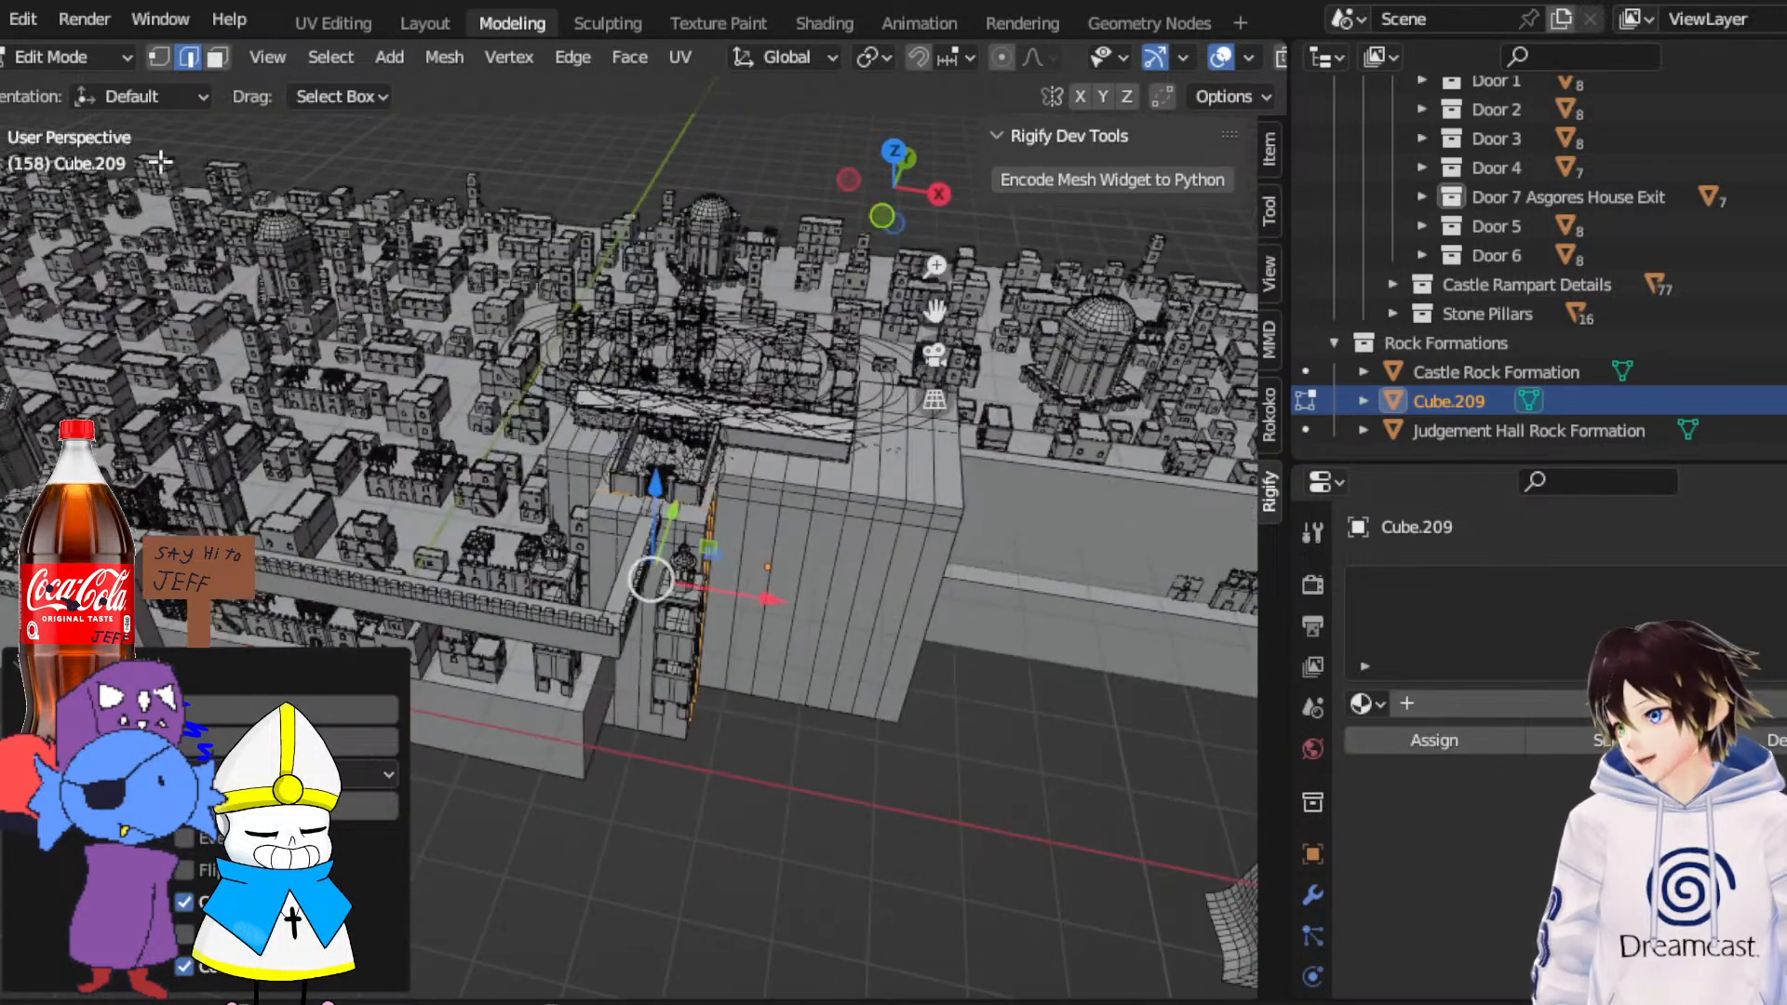
pyautogui.click(85, 57)
pyautogui.click(96, 90)
pyautogui.moveTo(522, 447); pyautogui.dragTo(446, 443, button='middle')
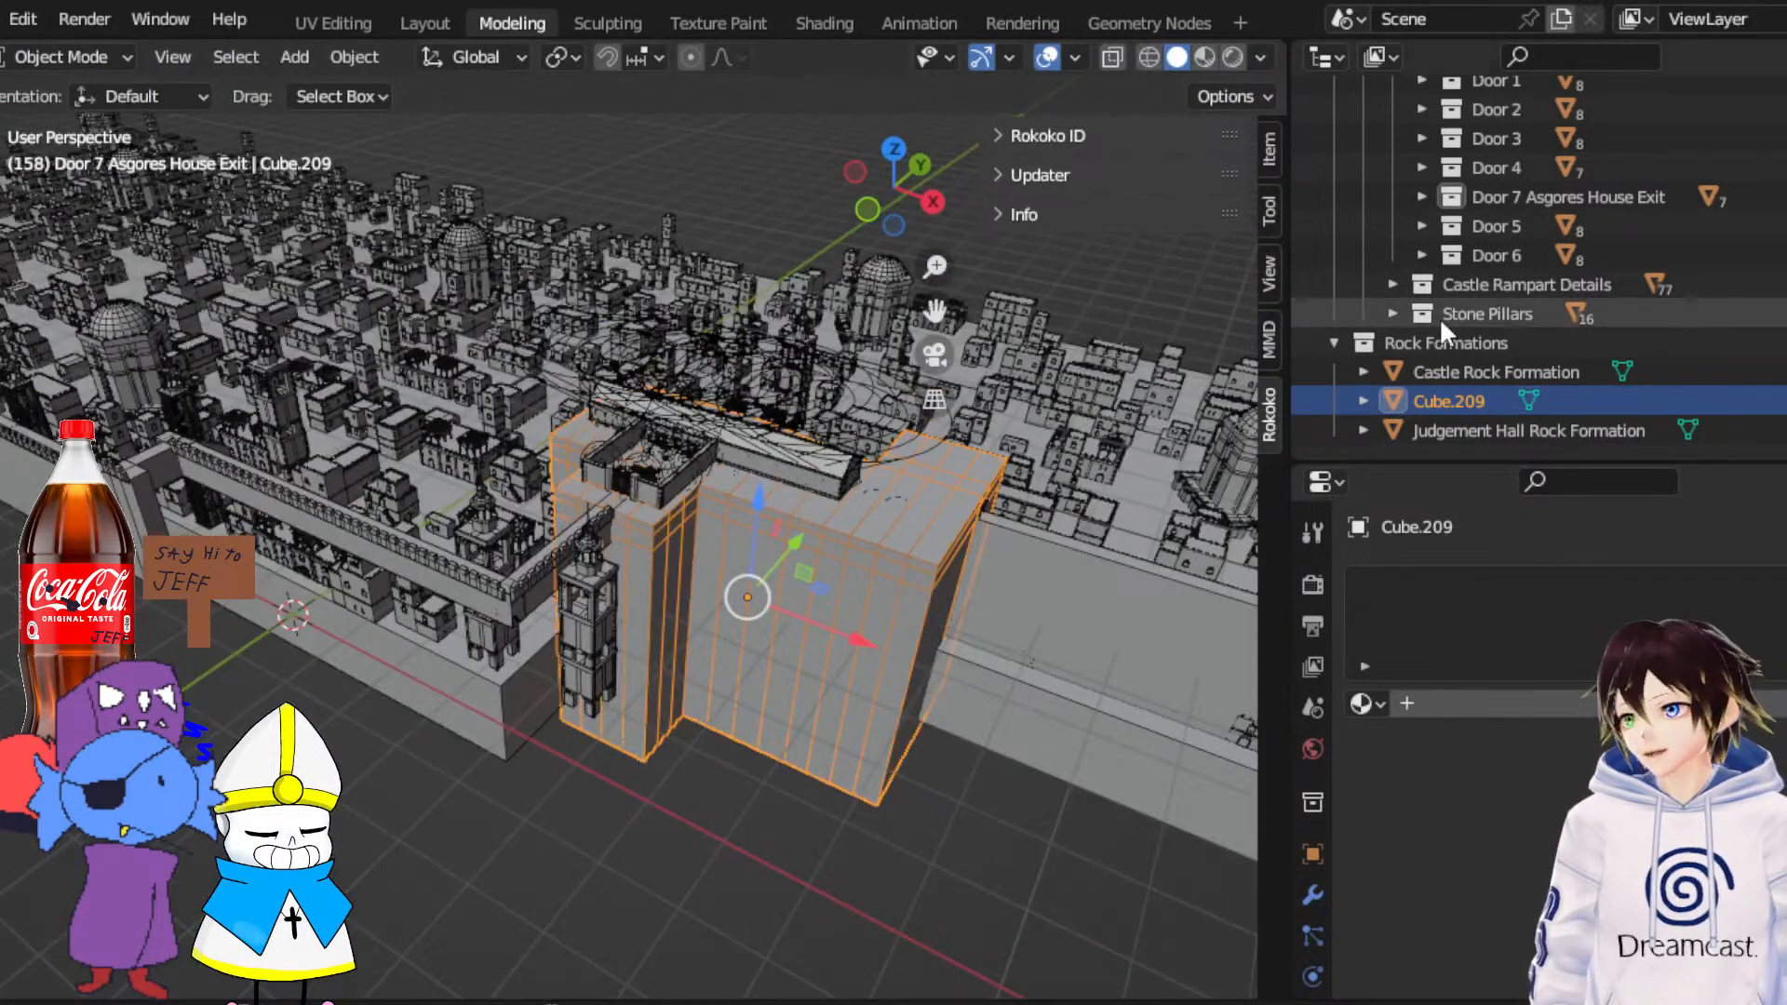
# Collapse Elevator Reference.001 and hide the Character Reference, New Home Blockout and all three Elevator Reference collections
pyautogui.scroll(15, 1599, 280)
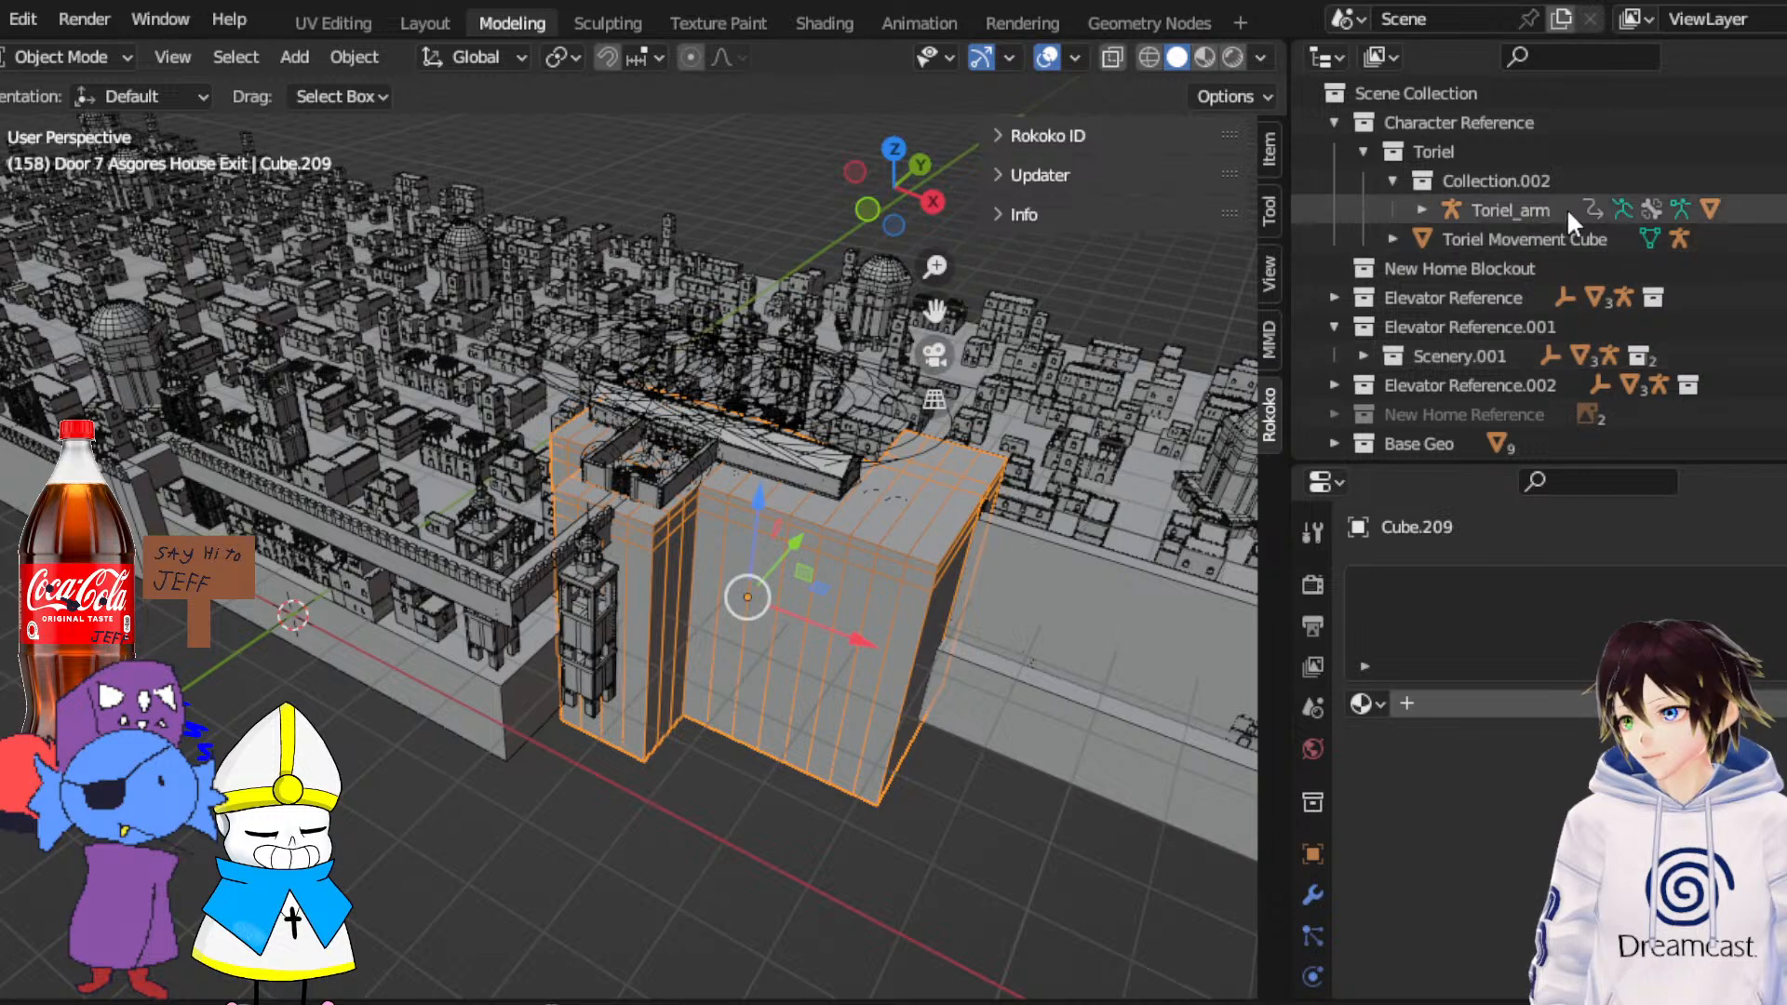
pyautogui.click(1334, 327)
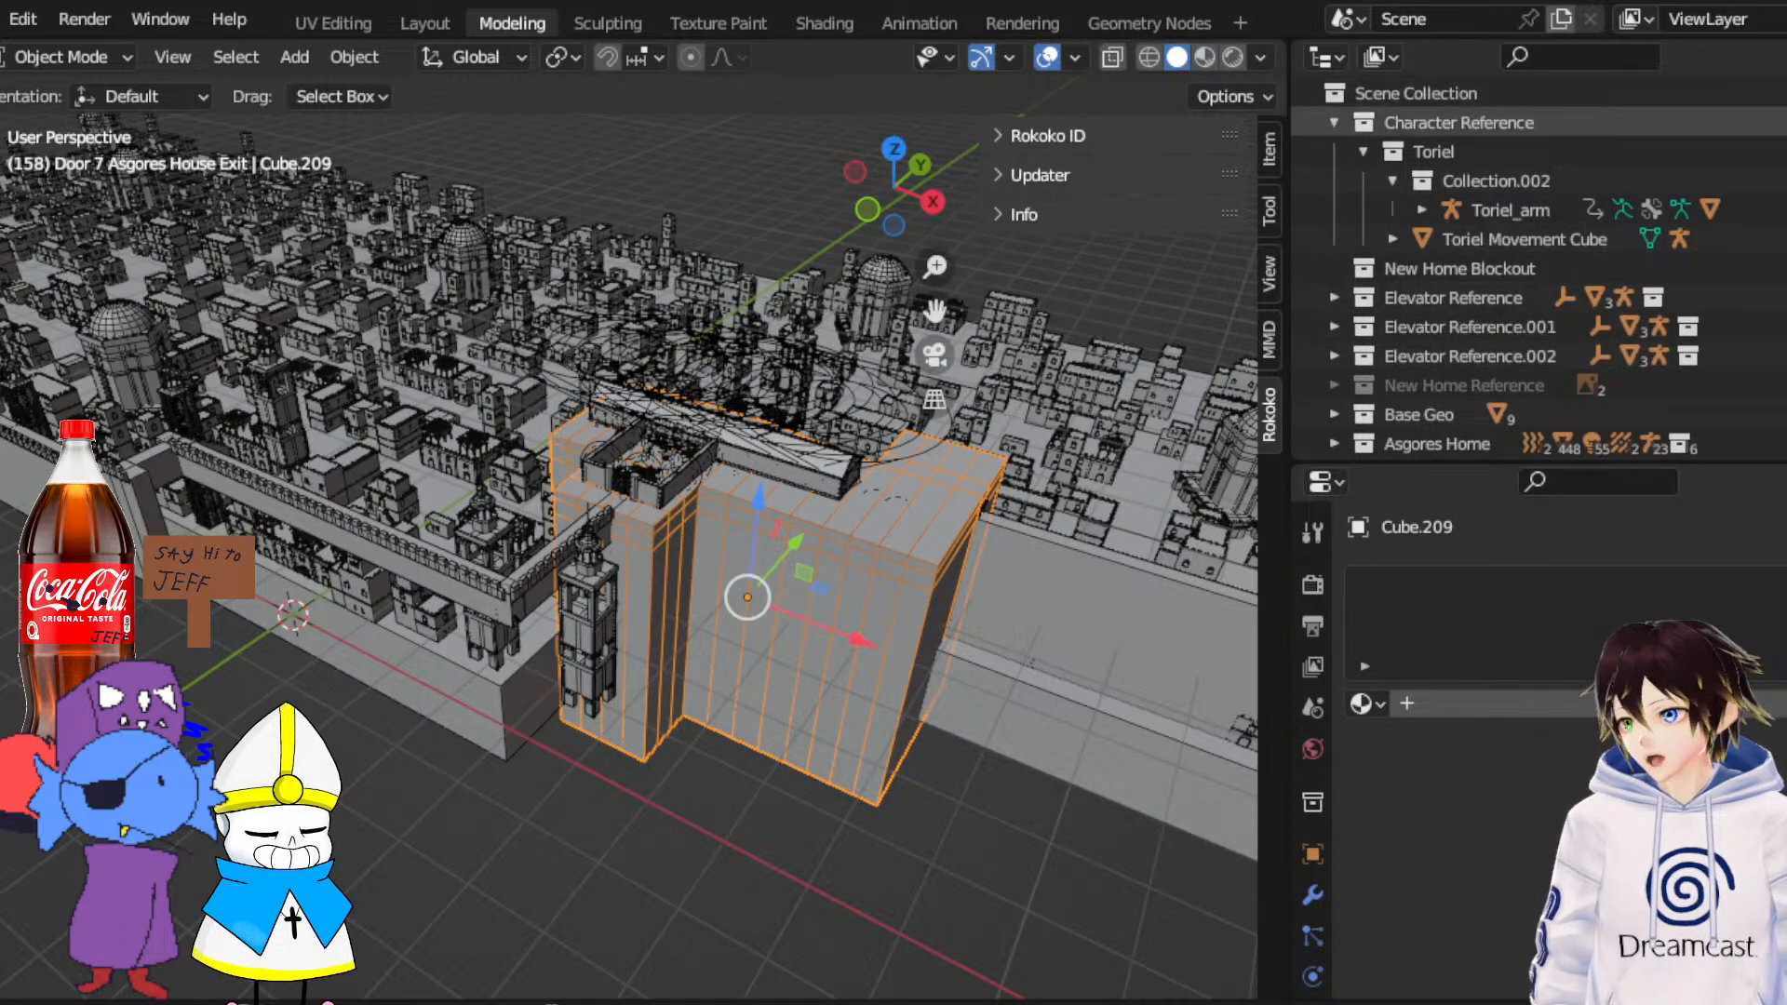
pyautogui.click(1784, 123)
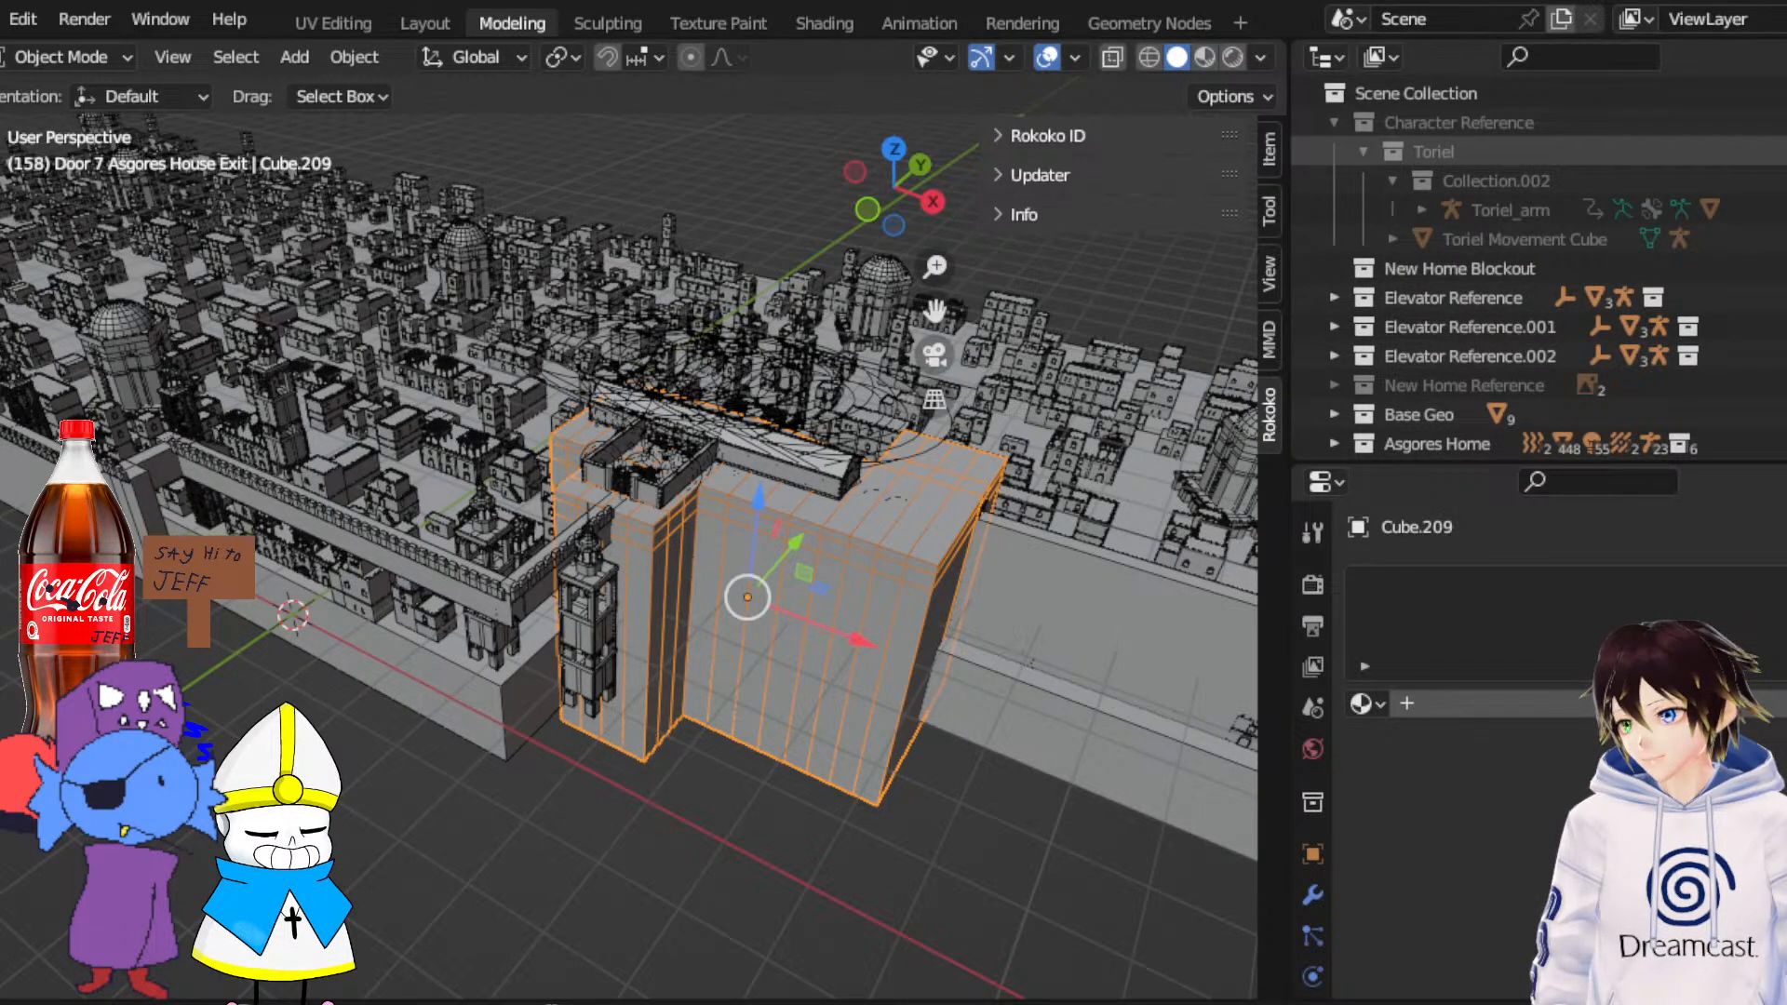
pyautogui.click(1779, 269)
pyautogui.click(1780, 298)
pyautogui.click(1780, 327)
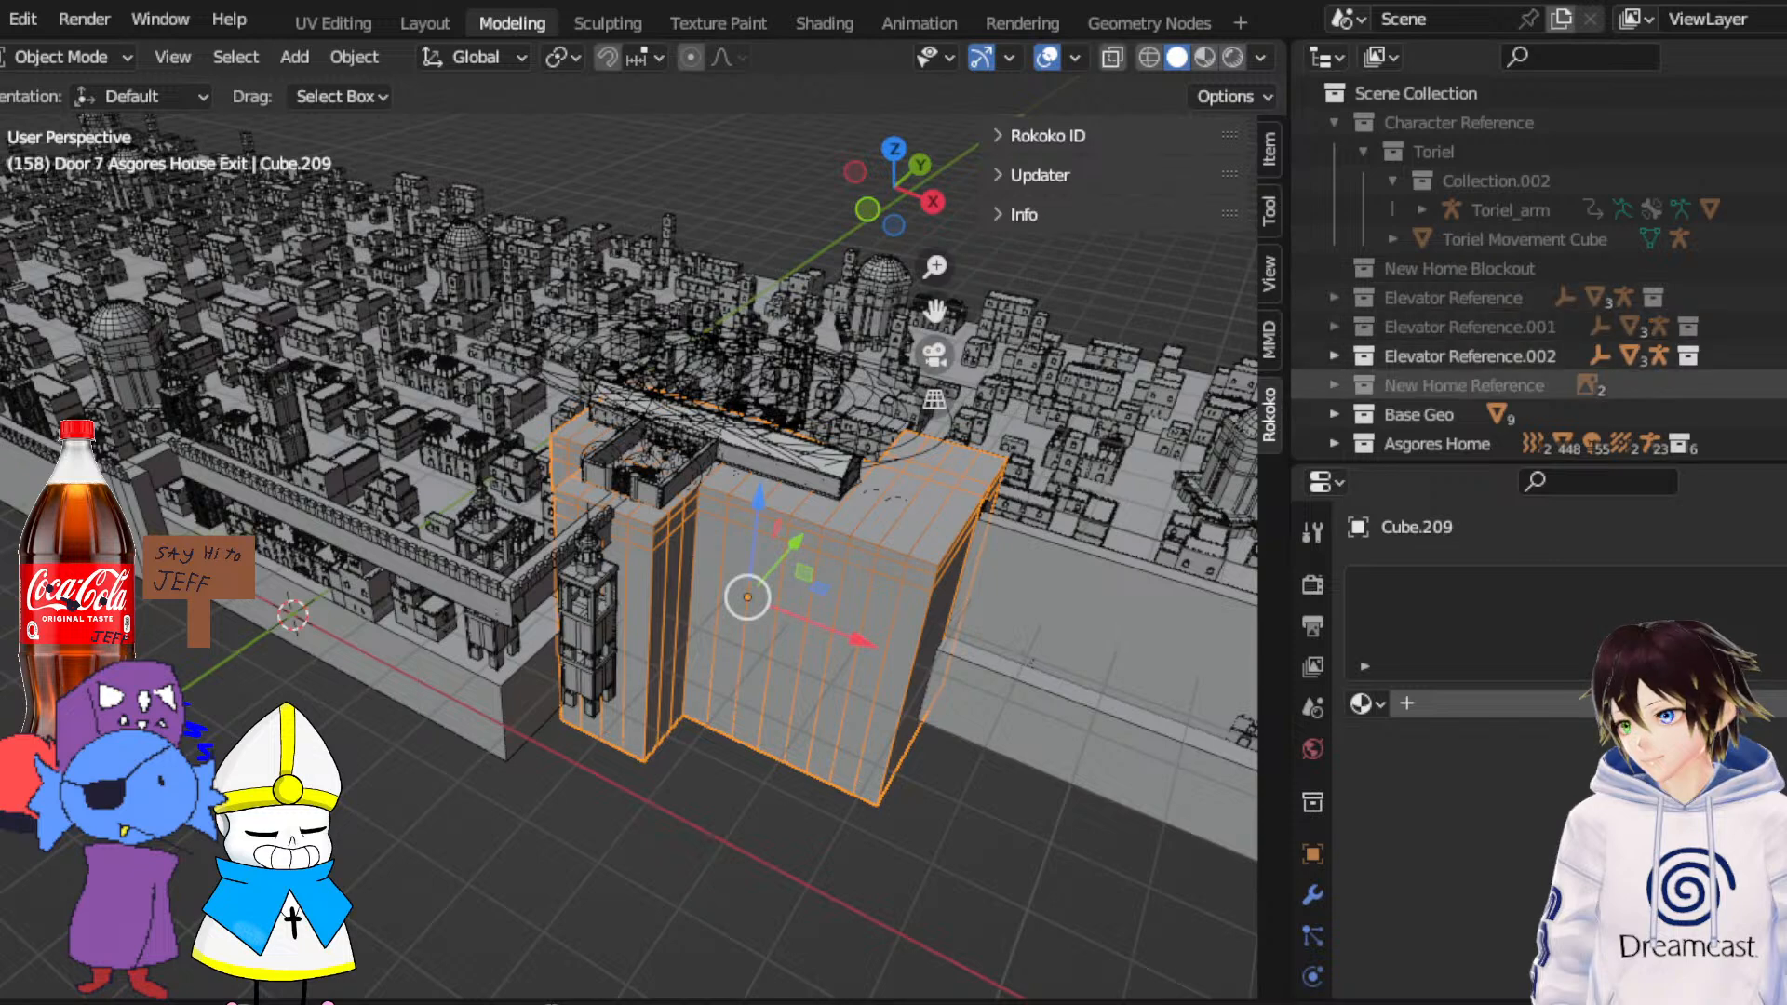
pyautogui.click(1780, 386)
pyautogui.click(1780, 357)
pyautogui.click(1779, 385)
# Hide the Base Geo and Geometry Nodes collections
pyautogui.scroll(-2, 1780, 386)
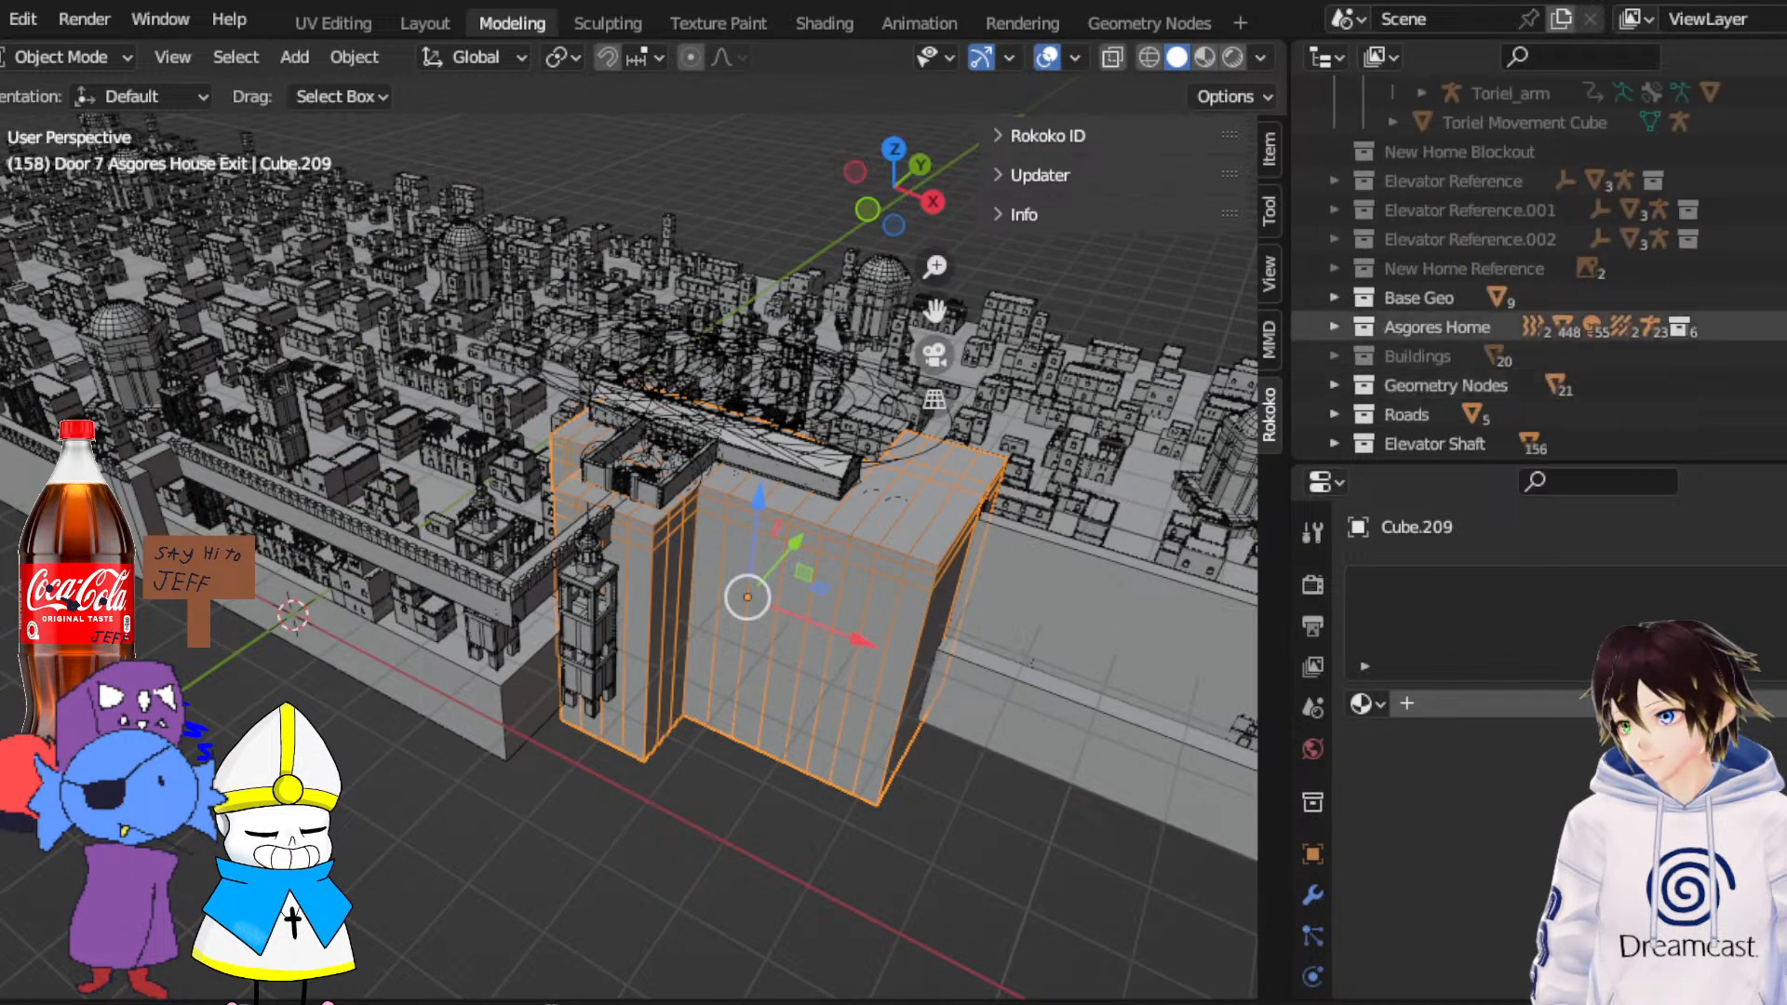
pyautogui.click(1779, 298)
pyautogui.click(1779, 326)
pyautogui.click(1779, 326)
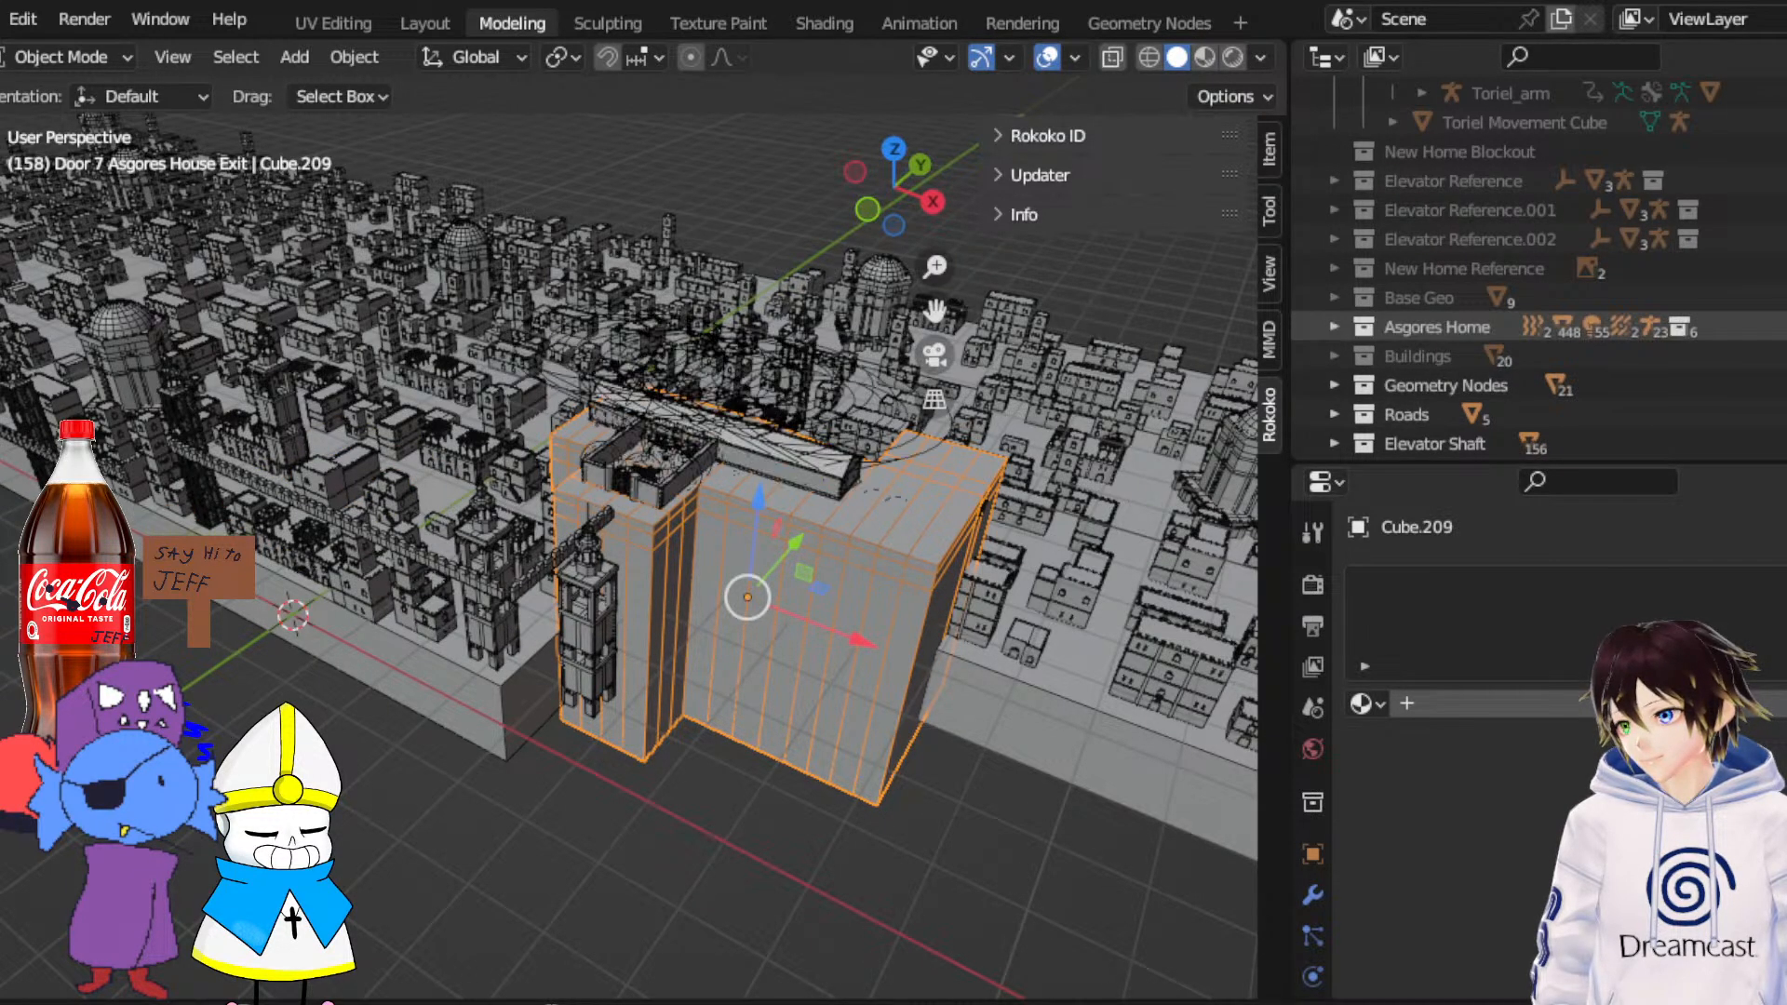
pyautogui.click(1779, 385)
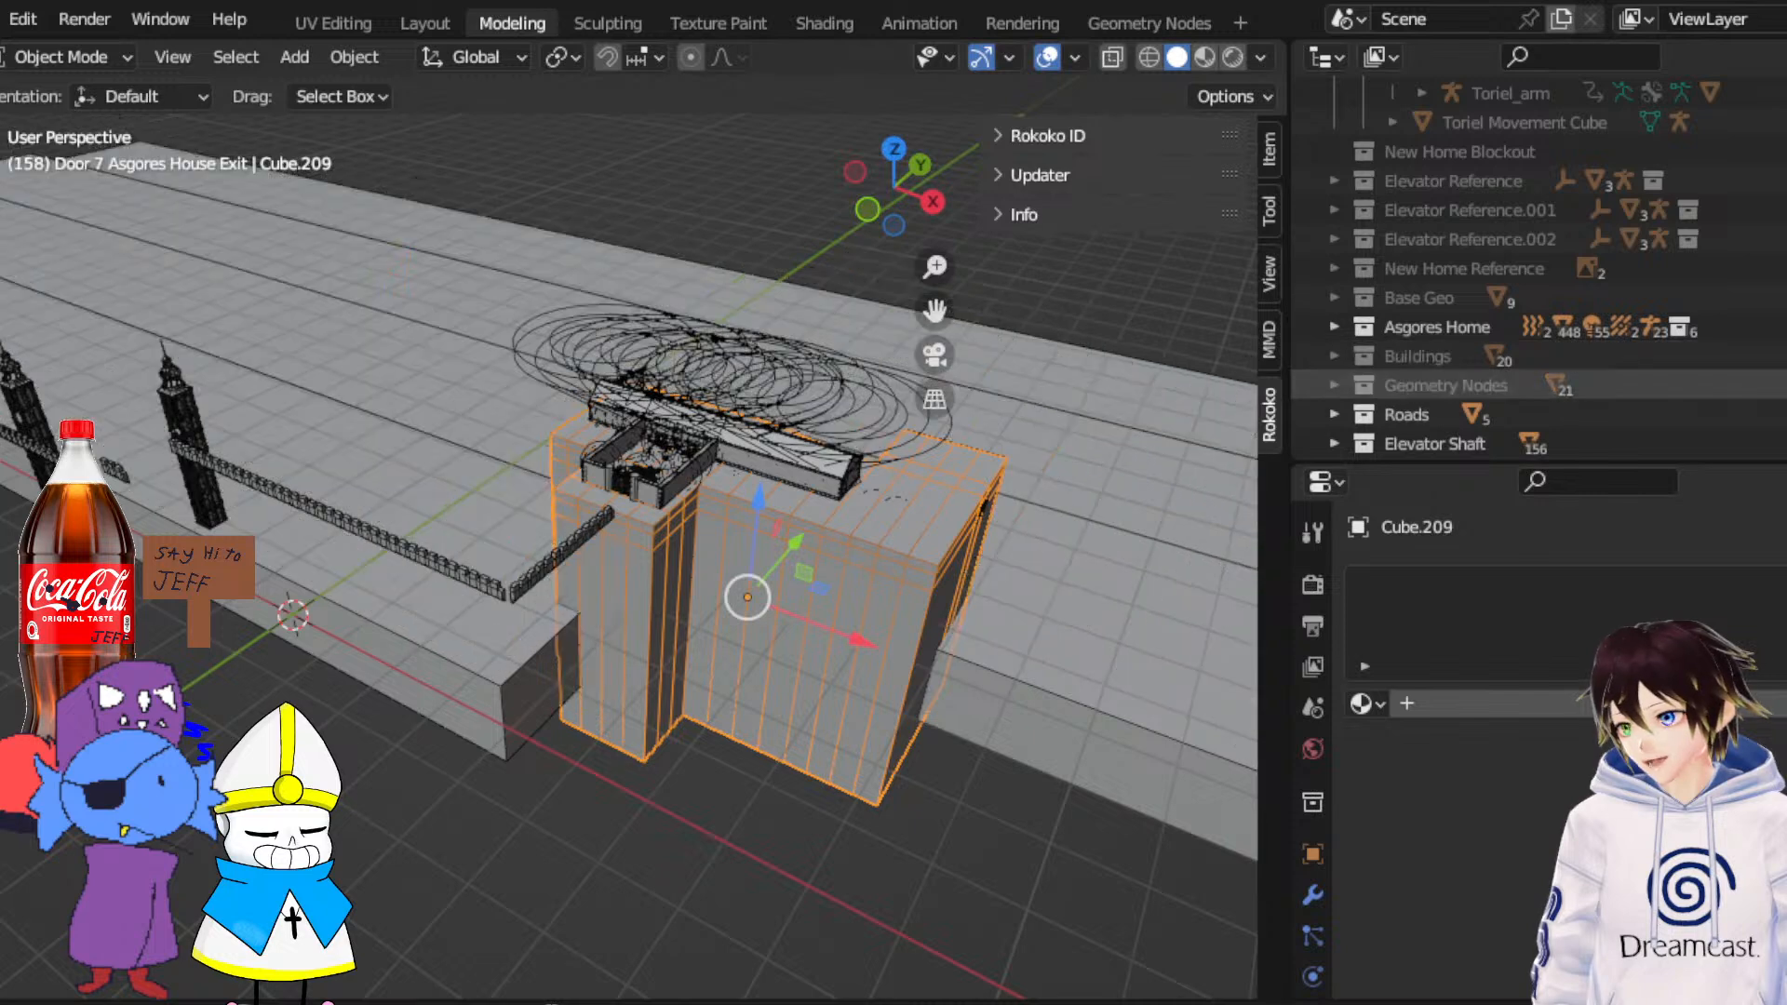
# Hide the Roads, Wall, Elevator Shaft Roof Replacement and all three Elevator Shaft collections
pyautogui.click(1780, 414)
pyautogui.scroll(-2, 1780, 400)
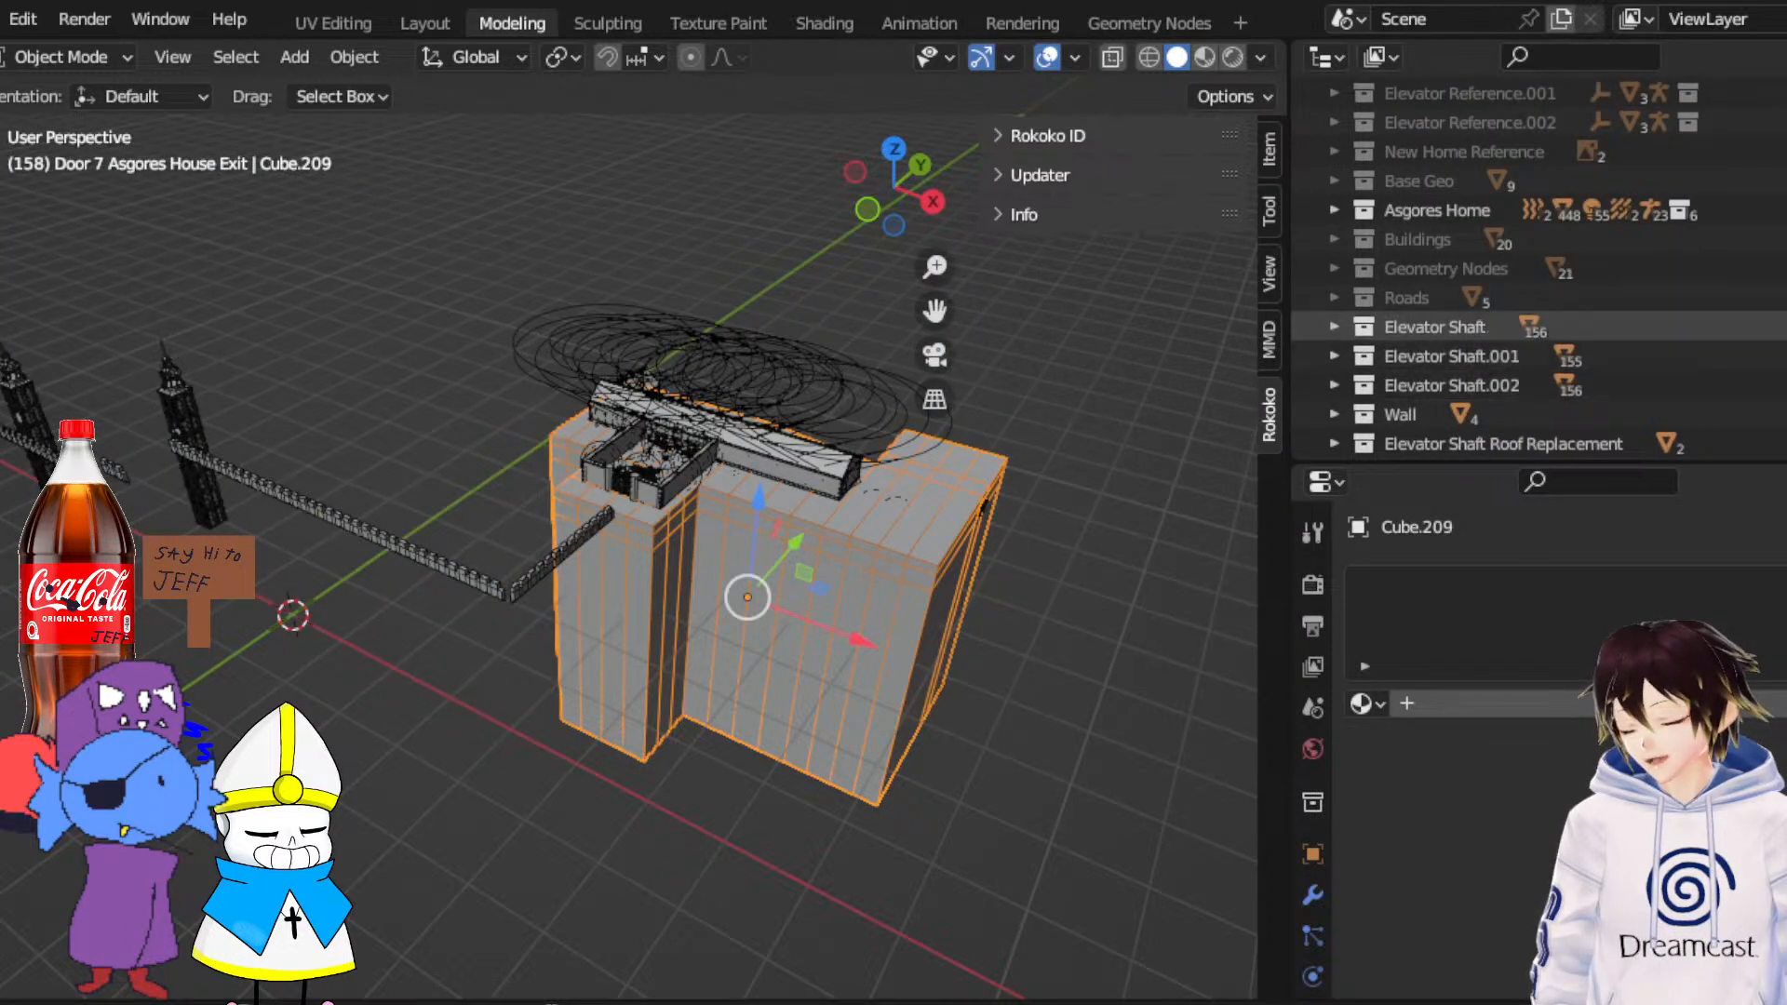
pyautogui.click(1779, 326)
pyautogui.click(1780, 356)
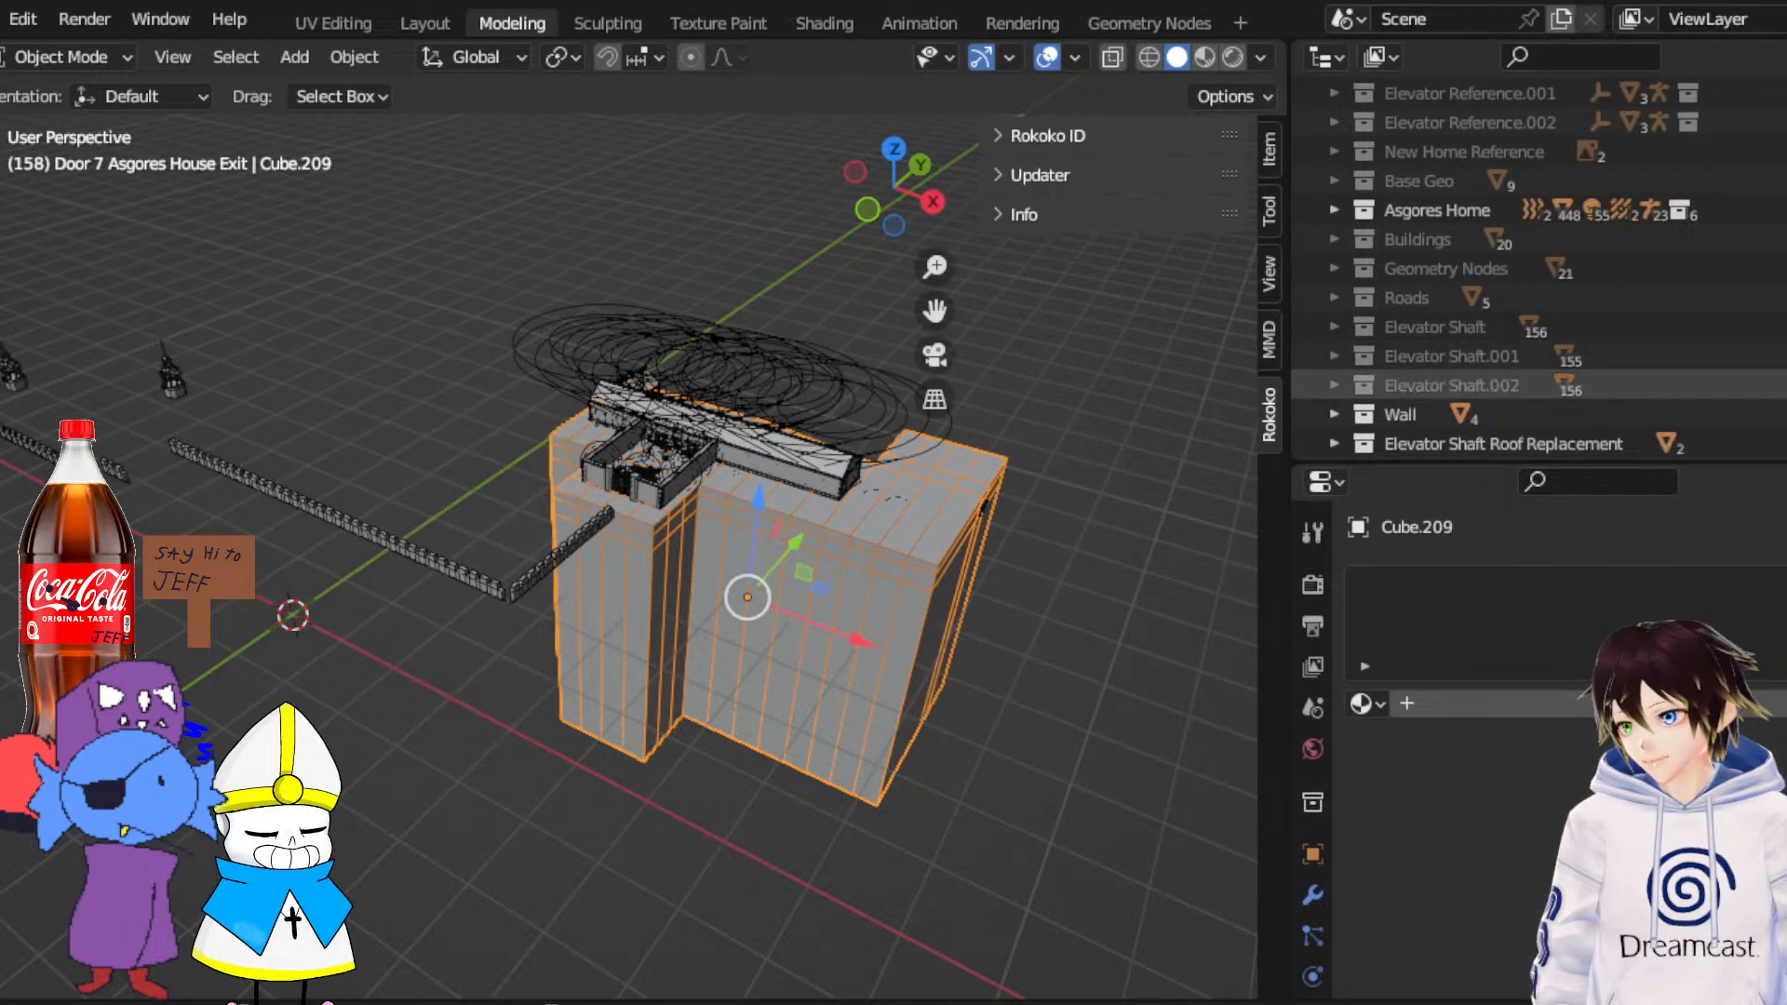
pyautogui.click(1779, 414)
pyautogui.click(1780, 385)
pyautogui.scroll(-2, 1779, 385)
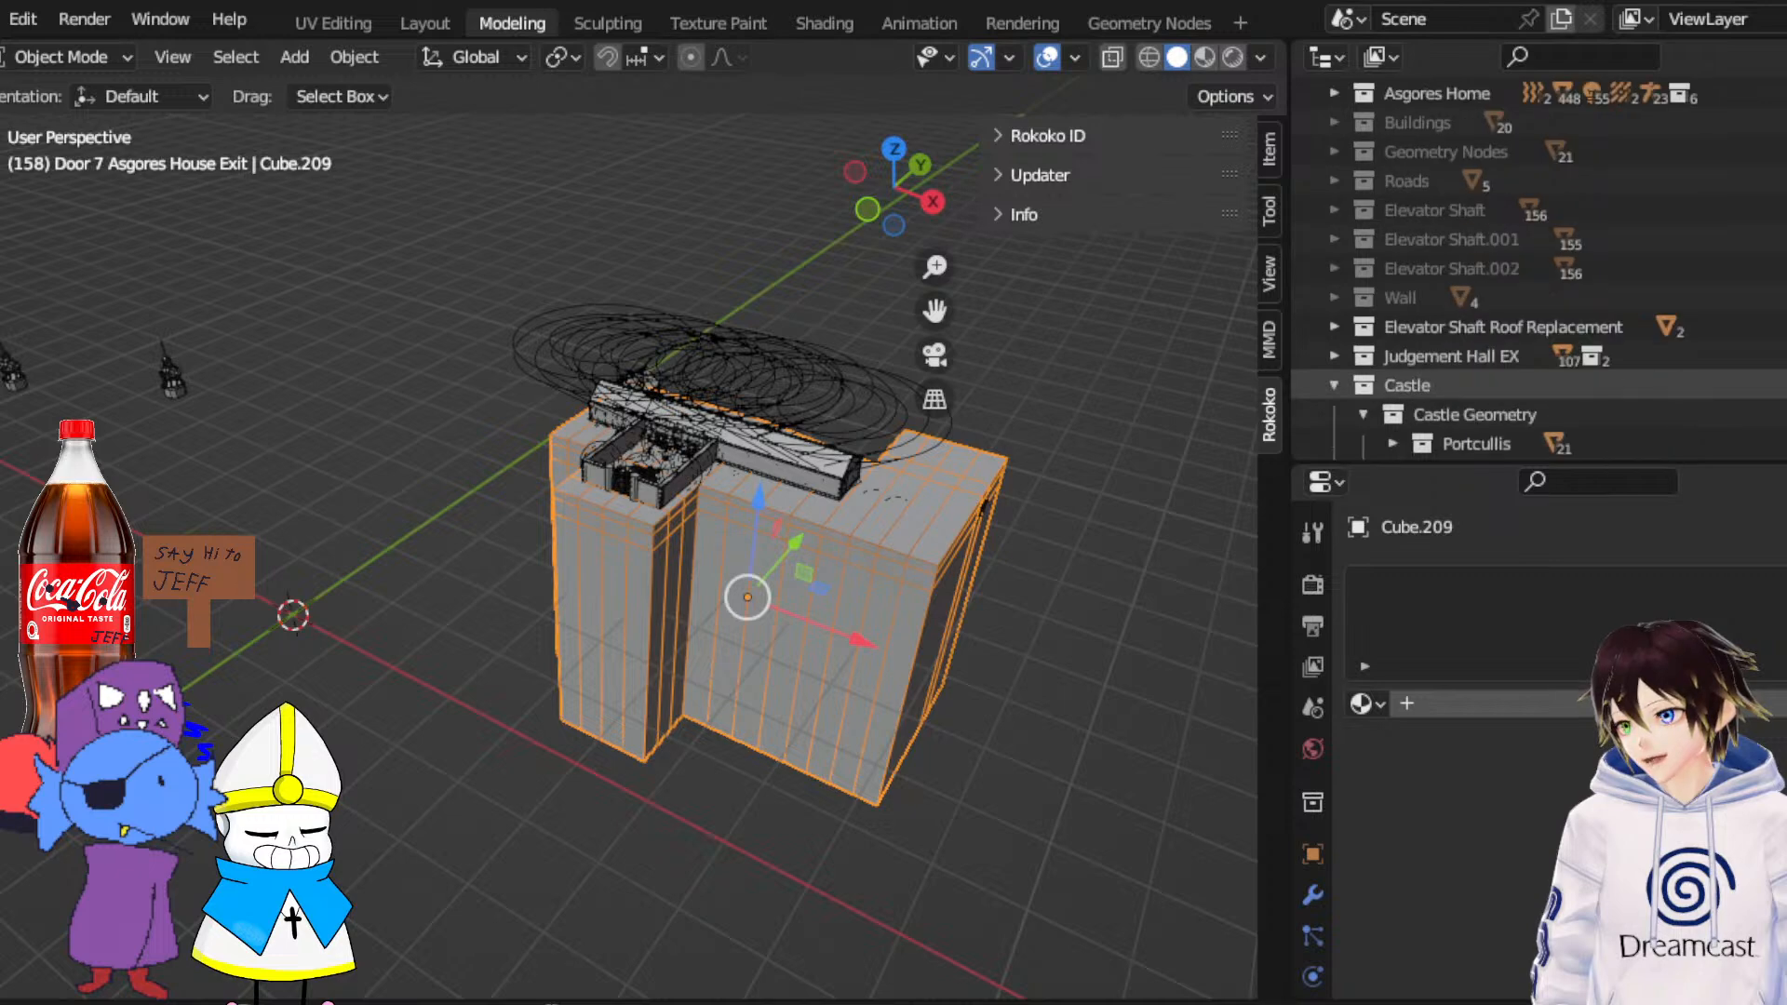
pyautogui.click(1780, 327)
# Hide the Judgement Hall EX collection, show it again and compare its rock formation with the Cube.209 block
pyautogui.click(1780, 355)
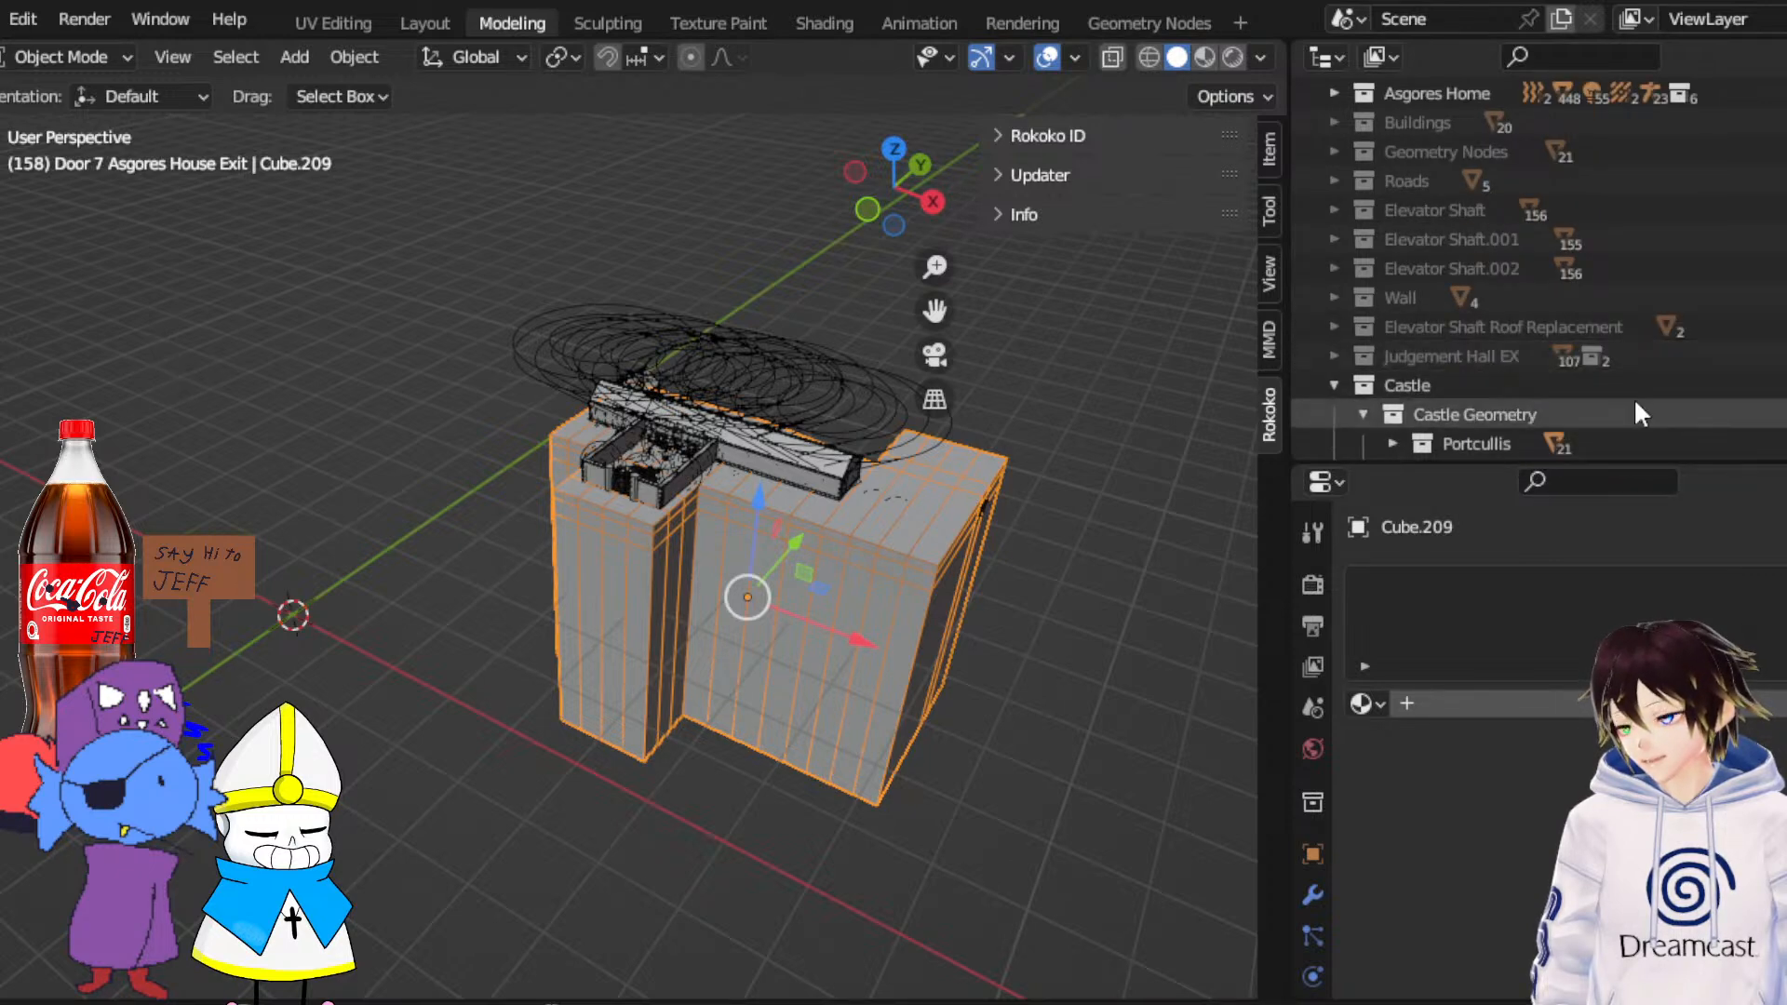
pyautogui.scroll(-4, 1648, 353)
pyautogui.moveTo(596, 299); pyautogui.dragTo(1035, 301, button='middle')
pyautogui.click(1779, 122)
pyautogui.moveTo(931, 306); pyautogui.dragTo(1480, 314)
pyautogui.moveTo(663, 442); pyautogui.dragTo(530, 407, button='middle')
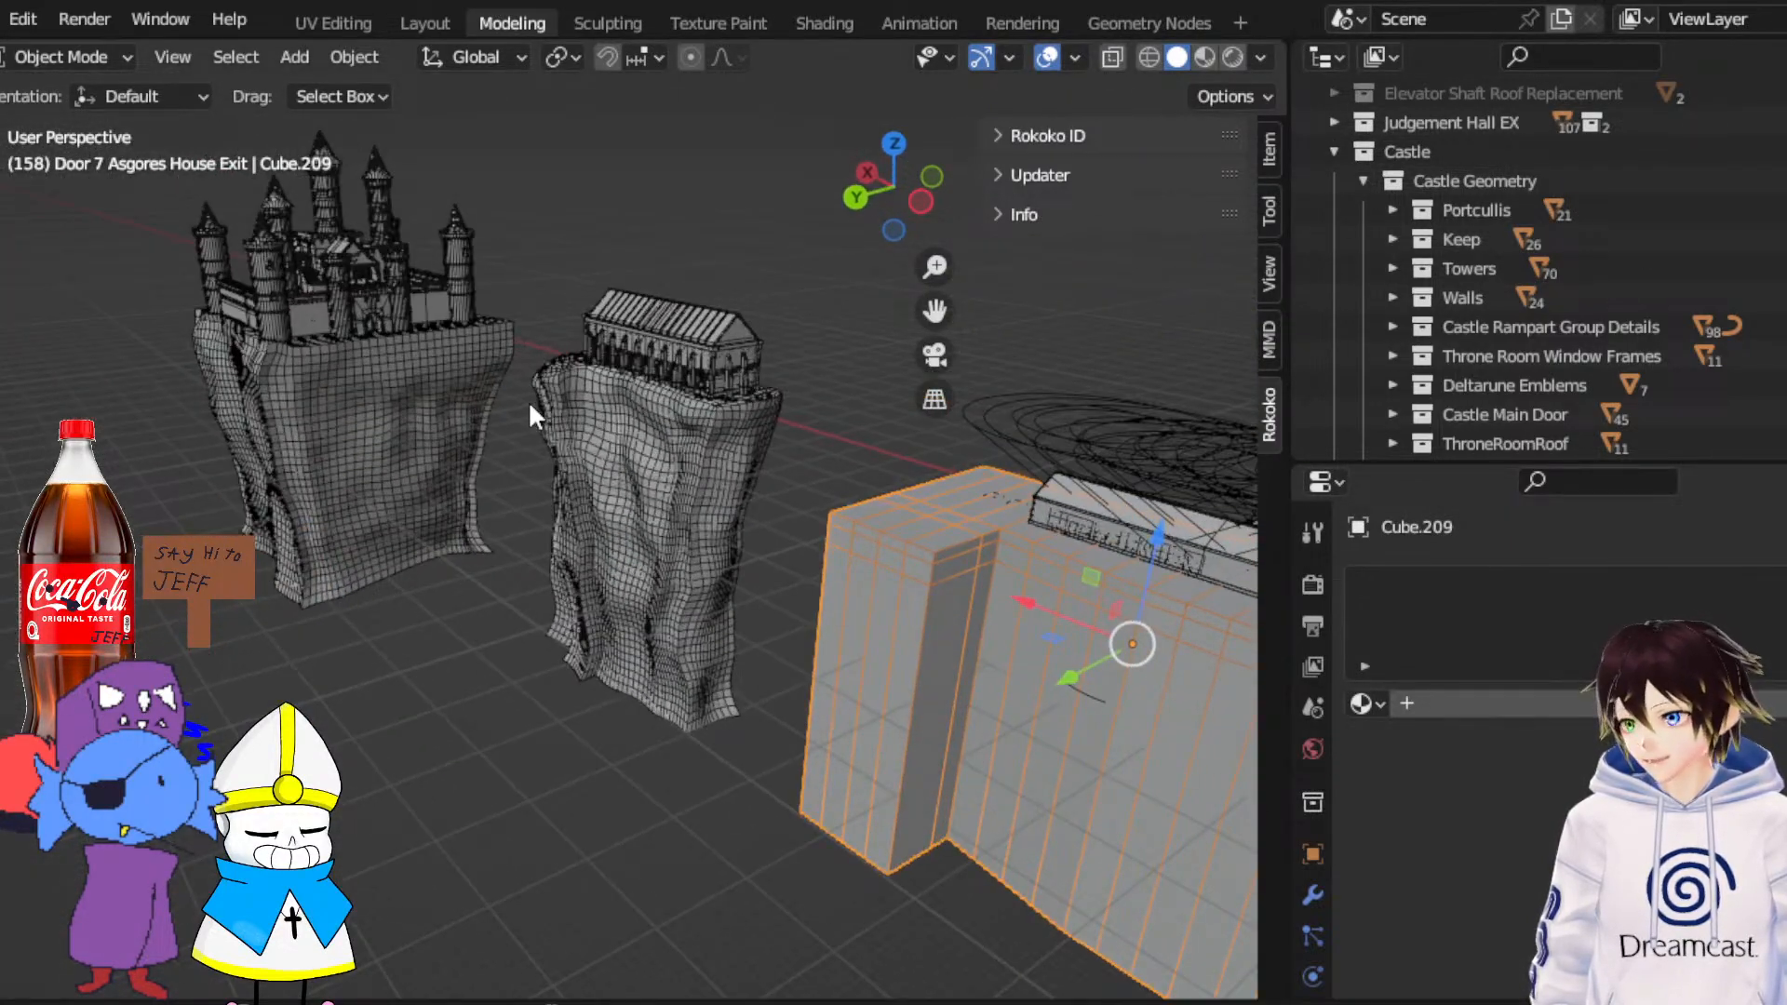
pyautogui.moveTo(929, 316); pyautogui.dragTo(558, 232)
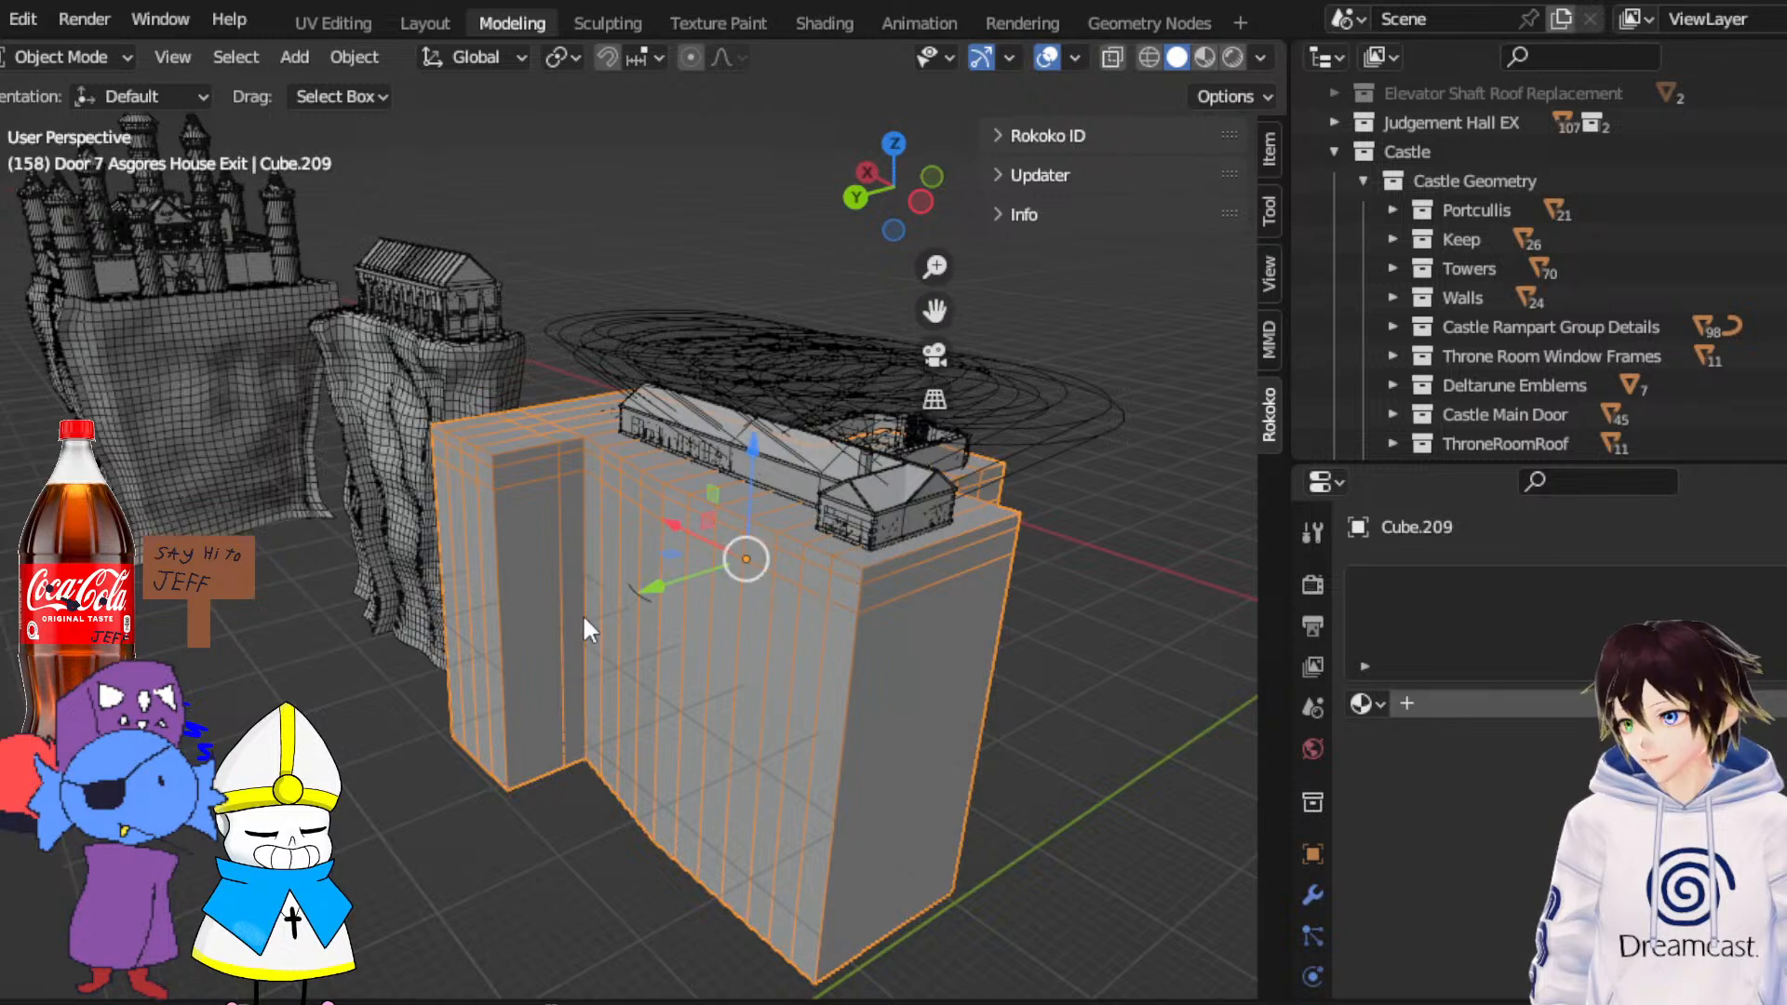
pyautogui.moveTo(582, 612); pyautogui.dragTo(763, 429, button='middle')
# Rename Cube.209 in the Rock Formations collection as "Asgores House Rock Formation"
pyautogui.scroll(-5, 1453, 361)
pyautogui.click(1467, 402)
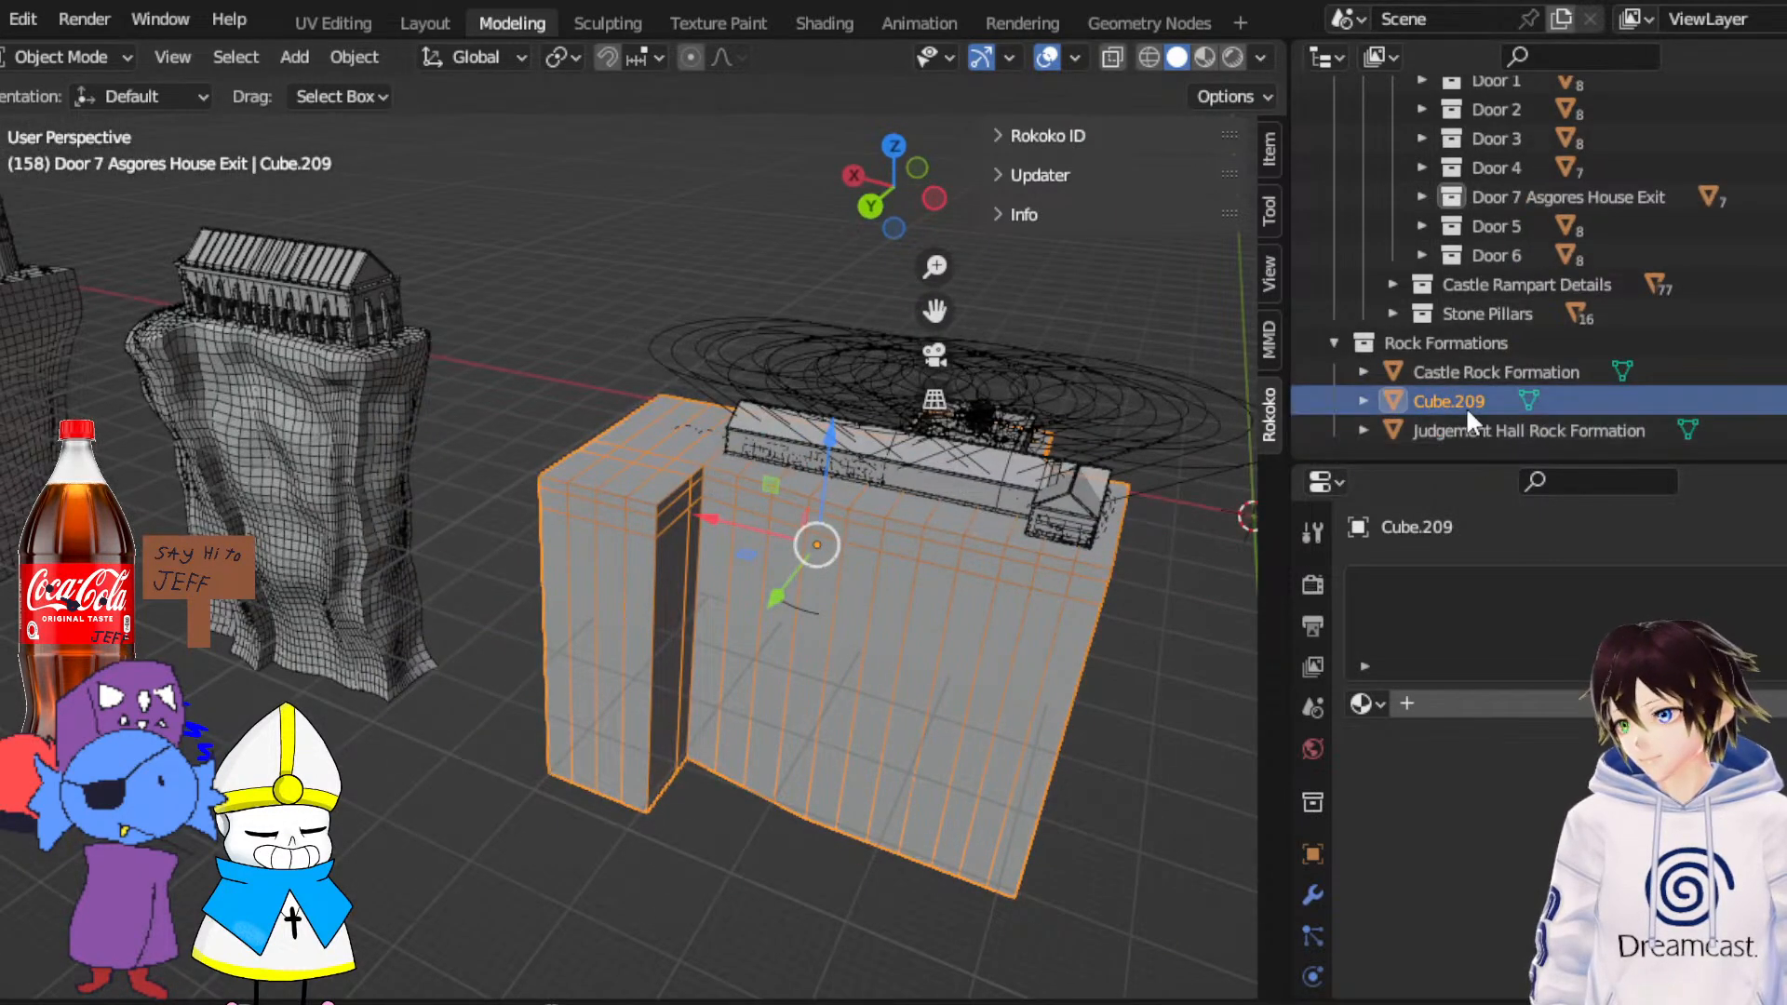
pyautogui.doubleClick(1469, 409)
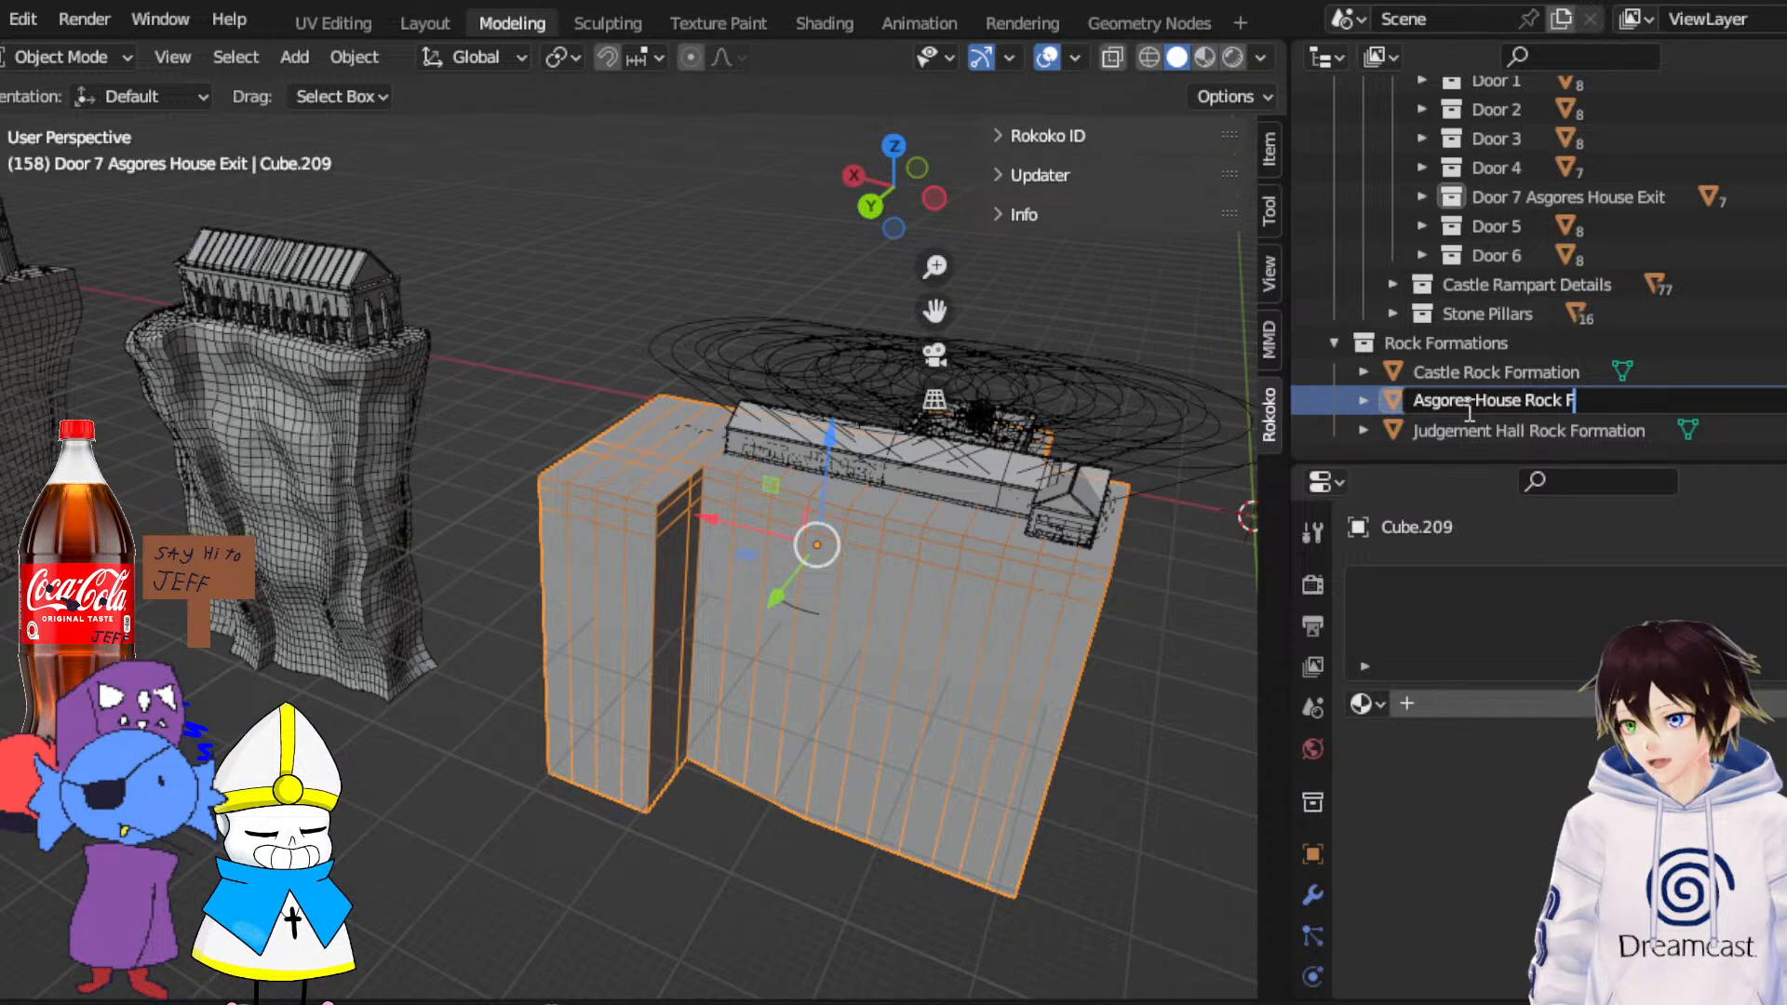
pyautogui.write('Asgores House Rock Formation')
pyautogui.press('Return')
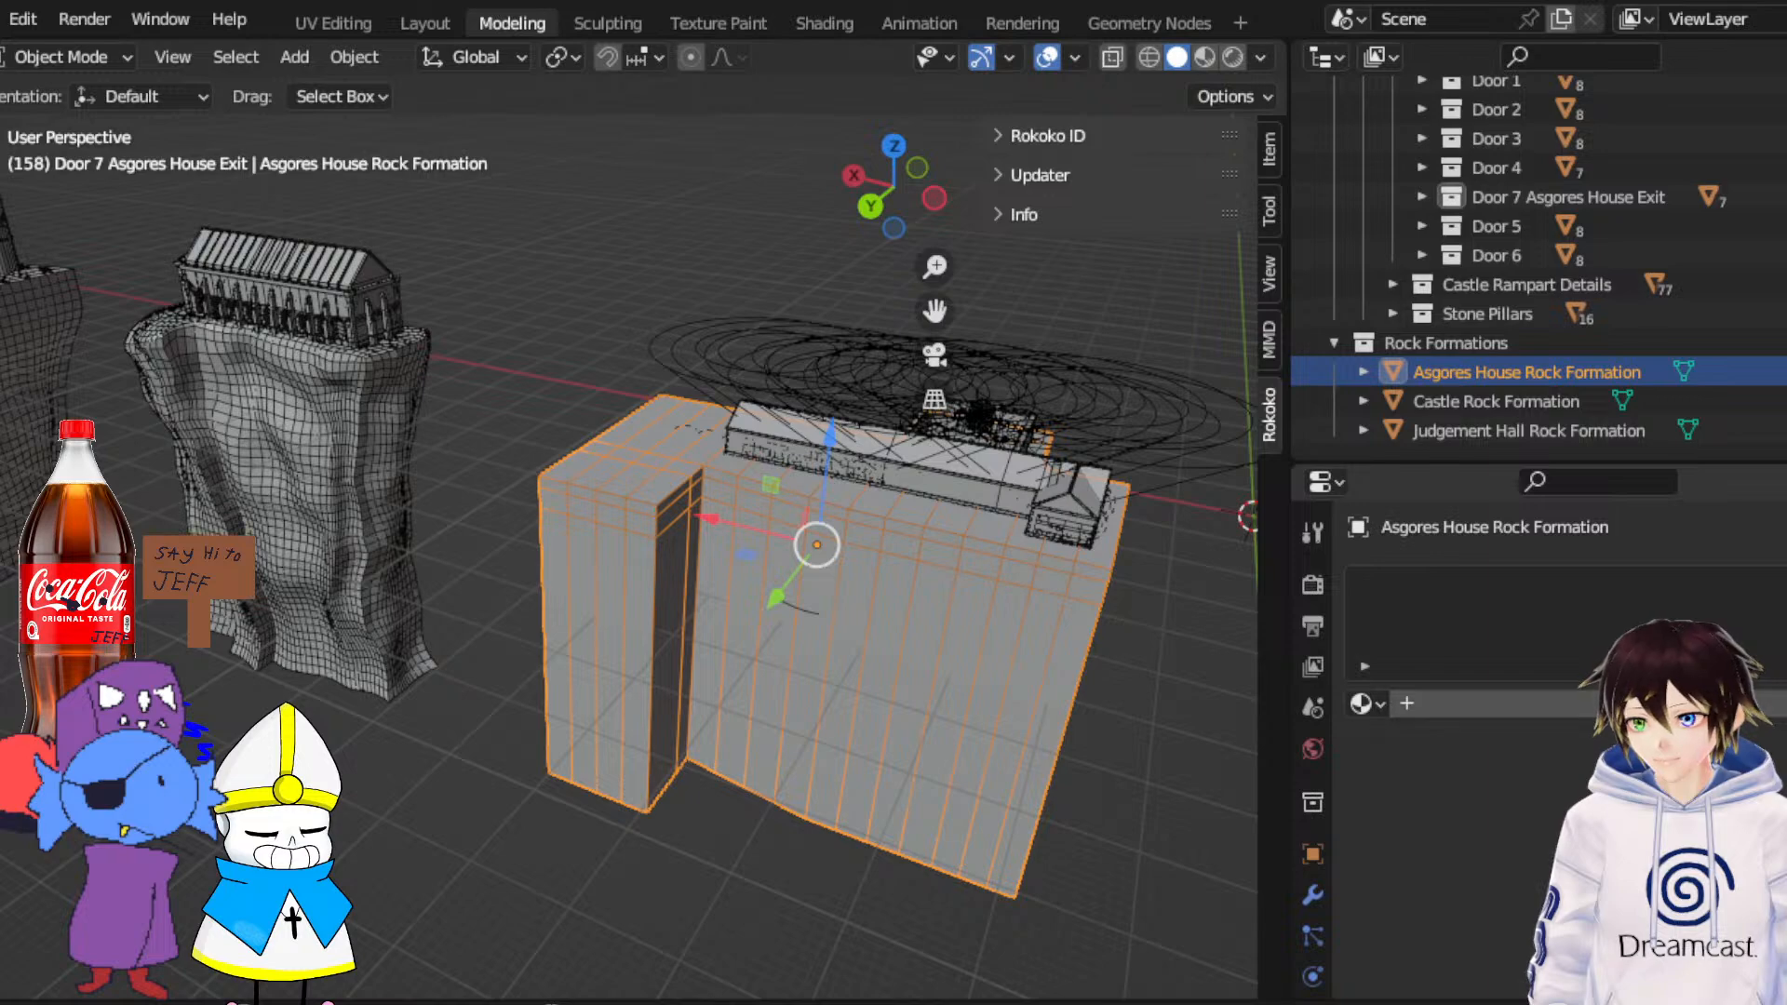
# Enter Edit Mode on Asgores House Rock Formation and add five evenly spaced horizontal loop cuts below its existing upper edge loops
pyautogui.moveTo(735, 426); pyautogui.dragTo(852, 419, button='middle')
pyautogui.scroll(5, 711, 419)
pyautogui.scroll(-3, 711, 418)
pyautogui.keyDown('shift'); pyautogui.moveTo(935, 314); pyautogui.dragTo(379, 220, button='middle'); pyautogui.keyUp('shift')
pyautogui.click(78, 56)
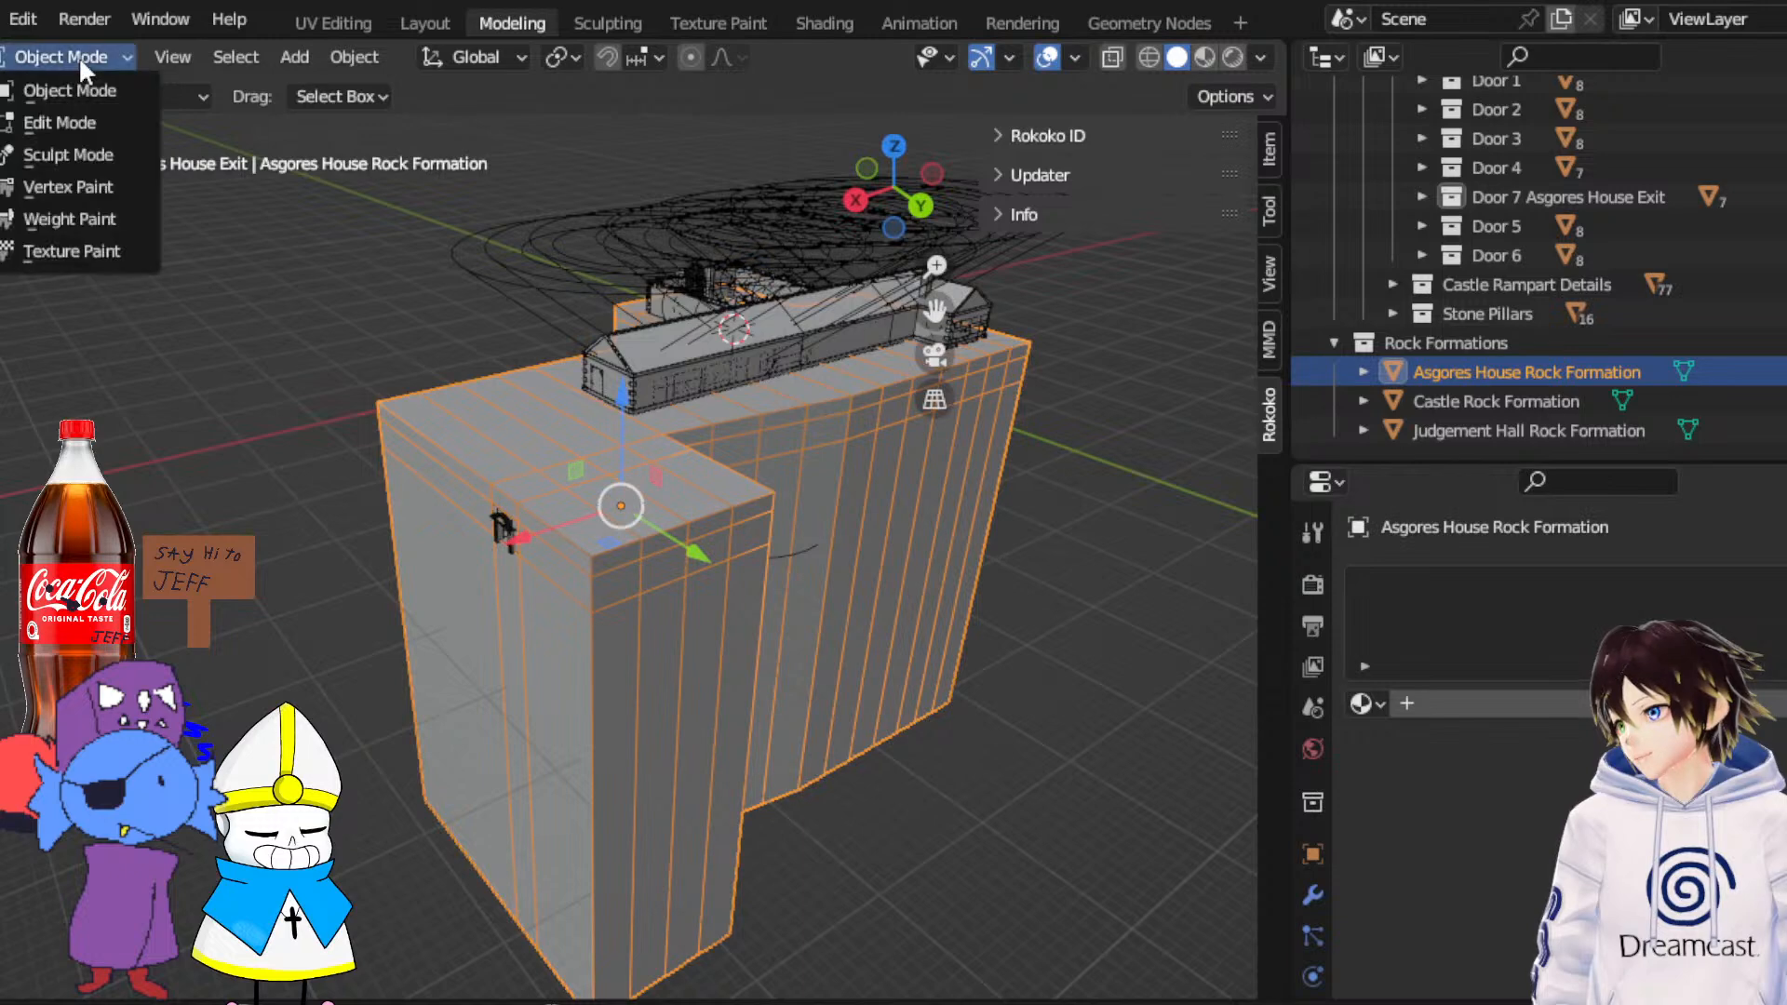
pyautogui.click(93, 121)
pyautogui.moveTo(876, 633); pyautogui.dragTo(707, 521, button='middle')
pyautogui.rightClick(689, 493)
pyautogui.click(629, 363)
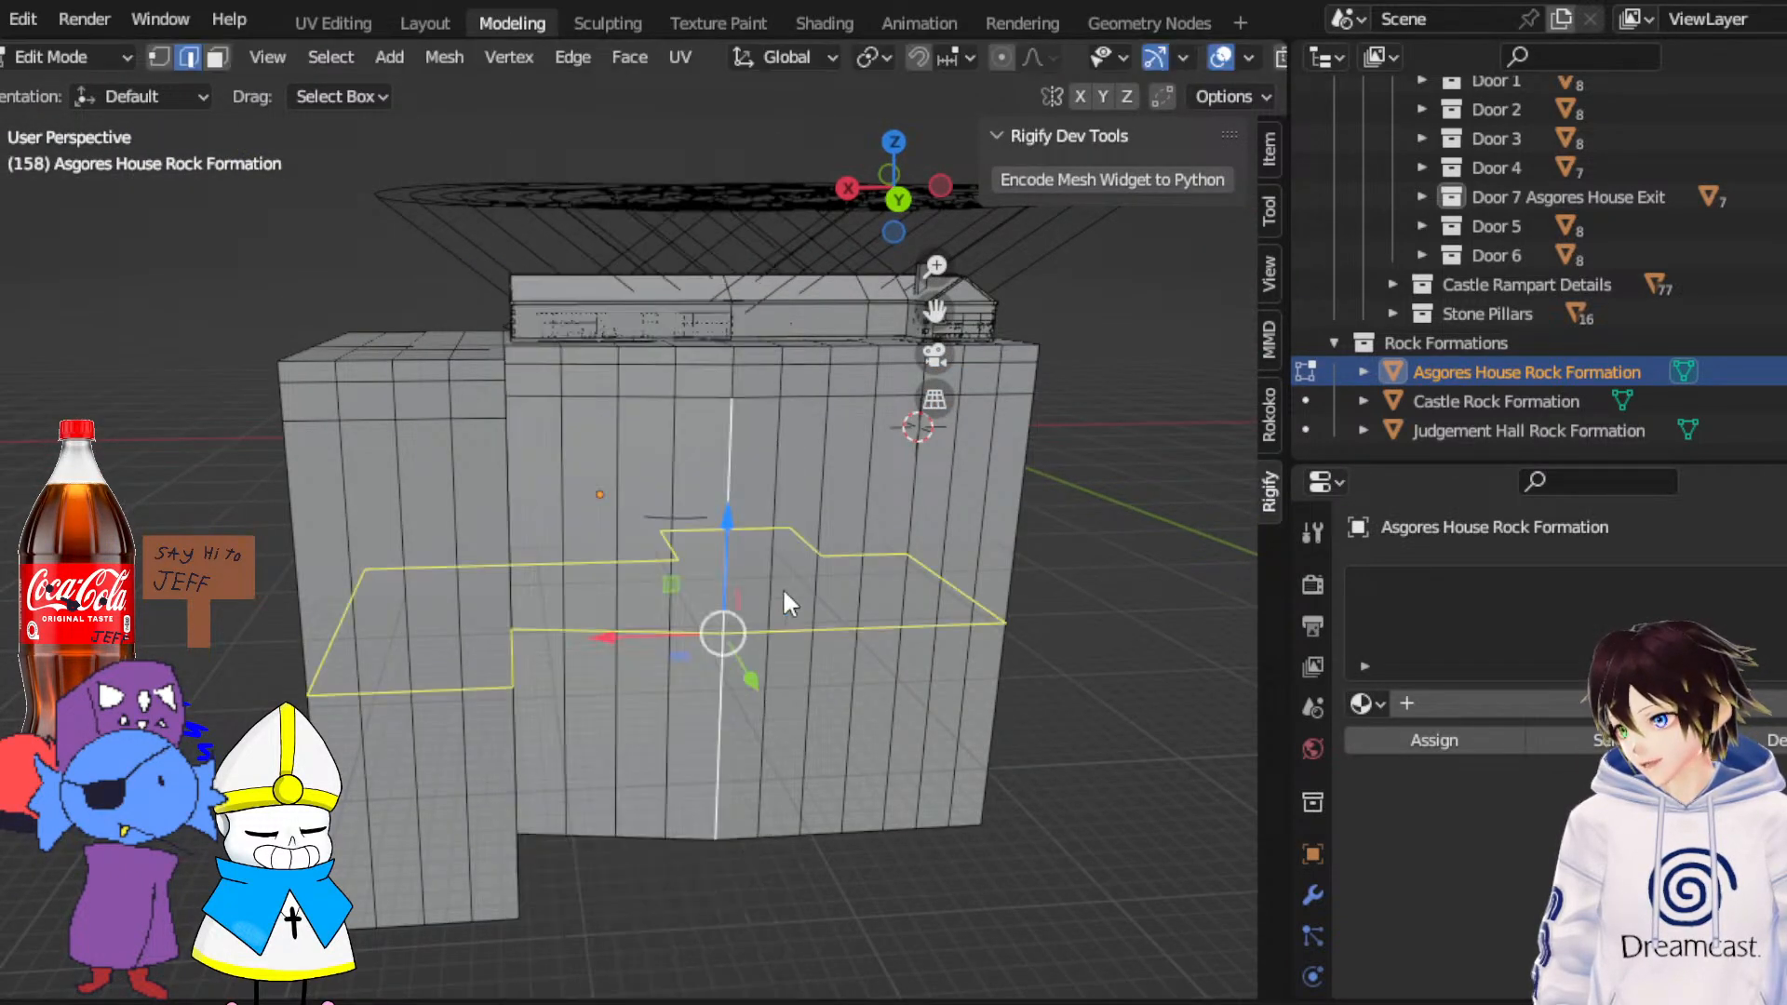
pyautogui.scroll(5, 782, 588)
pyautogui.click(781, 588)
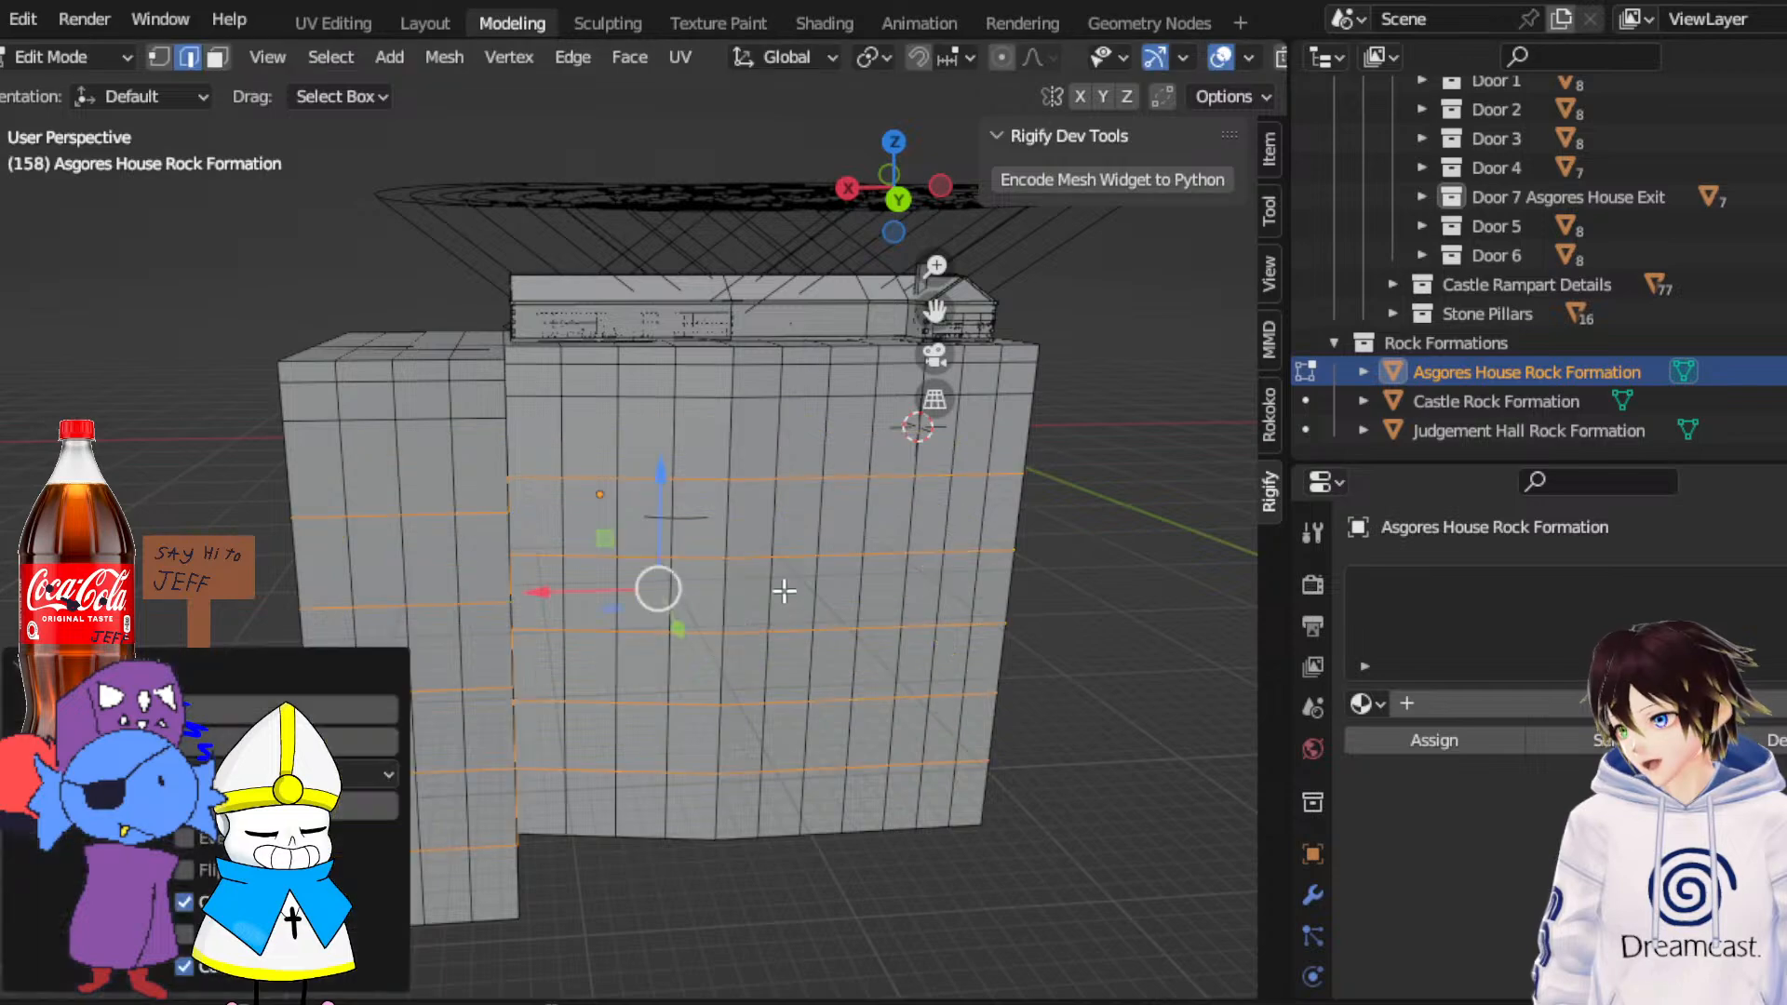
# Try subdividing all faces of the block twice in wireframe shading, and undo the subdivisions in solid shading
pyautogui.moveTo(785, 590); pyautogui.dragTo(467, 614, button='middle')
pyautogui.moveTo(508, 442); pyautogui.dragTo(914, 455, button='middle')
pyautogui.moveTo(714, 452); pyautogui.dragTo(810, 444, button='middle')
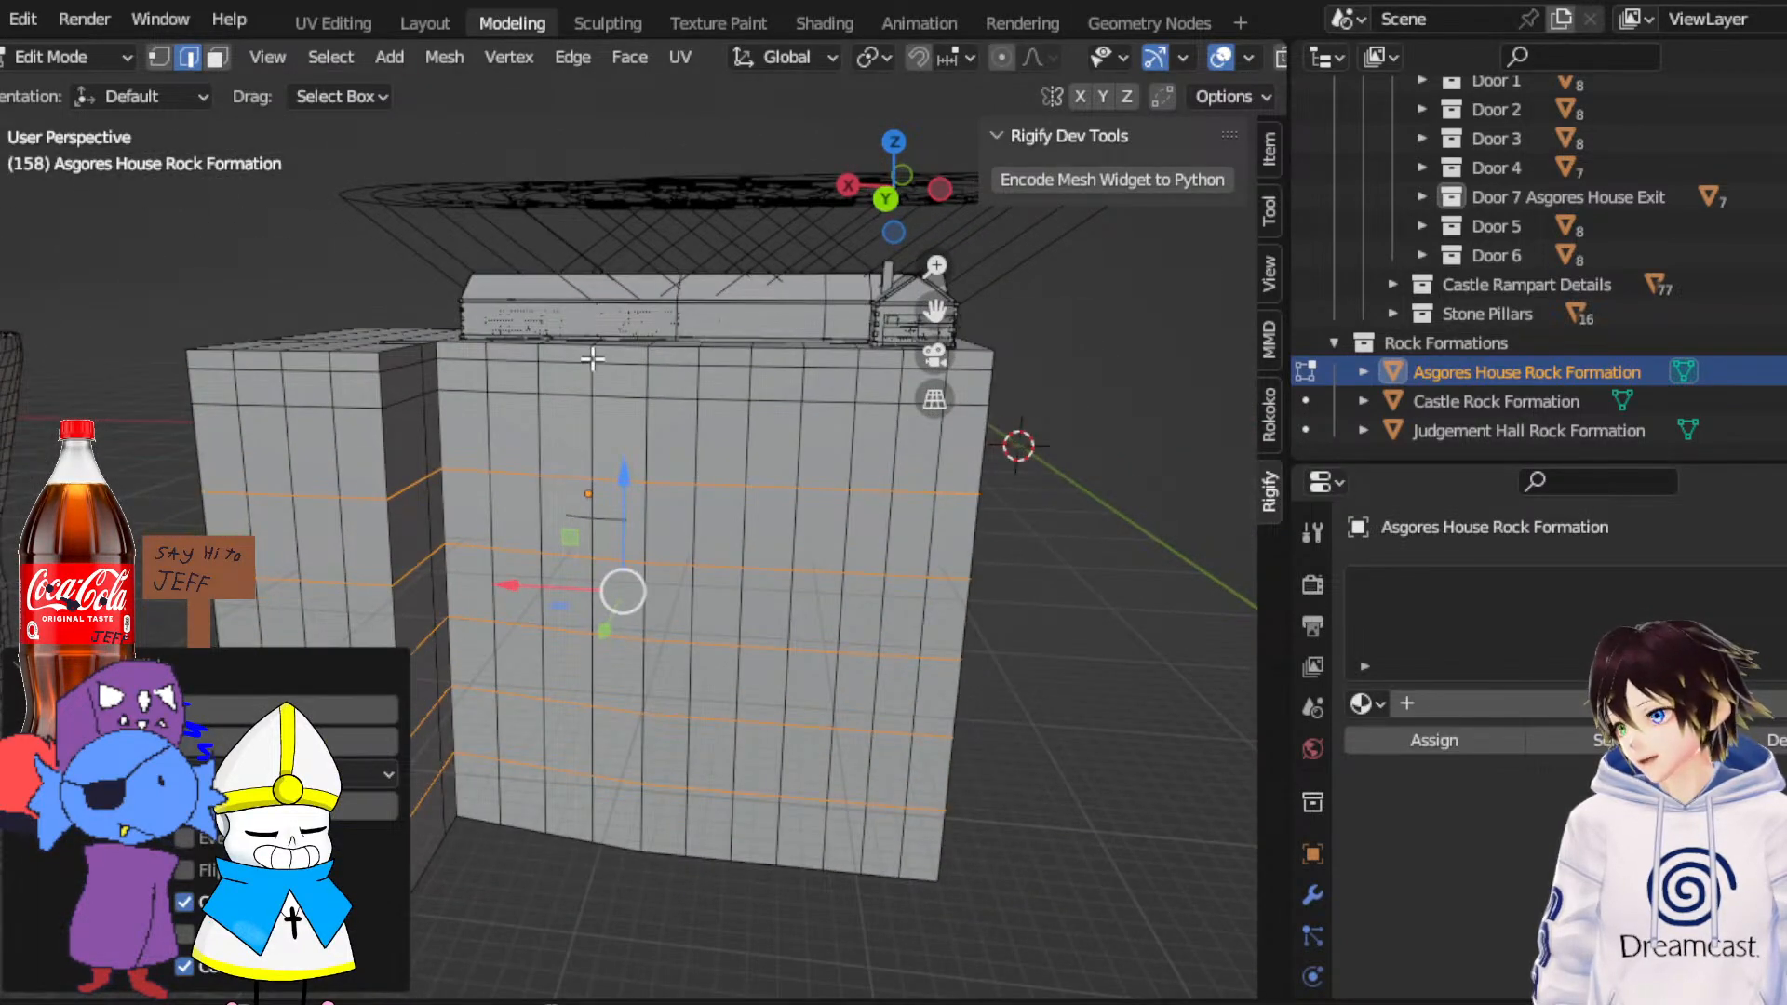
pyautogui.moveTo(472, 400); pyautogui.dragTo(590, 400, button='middle')
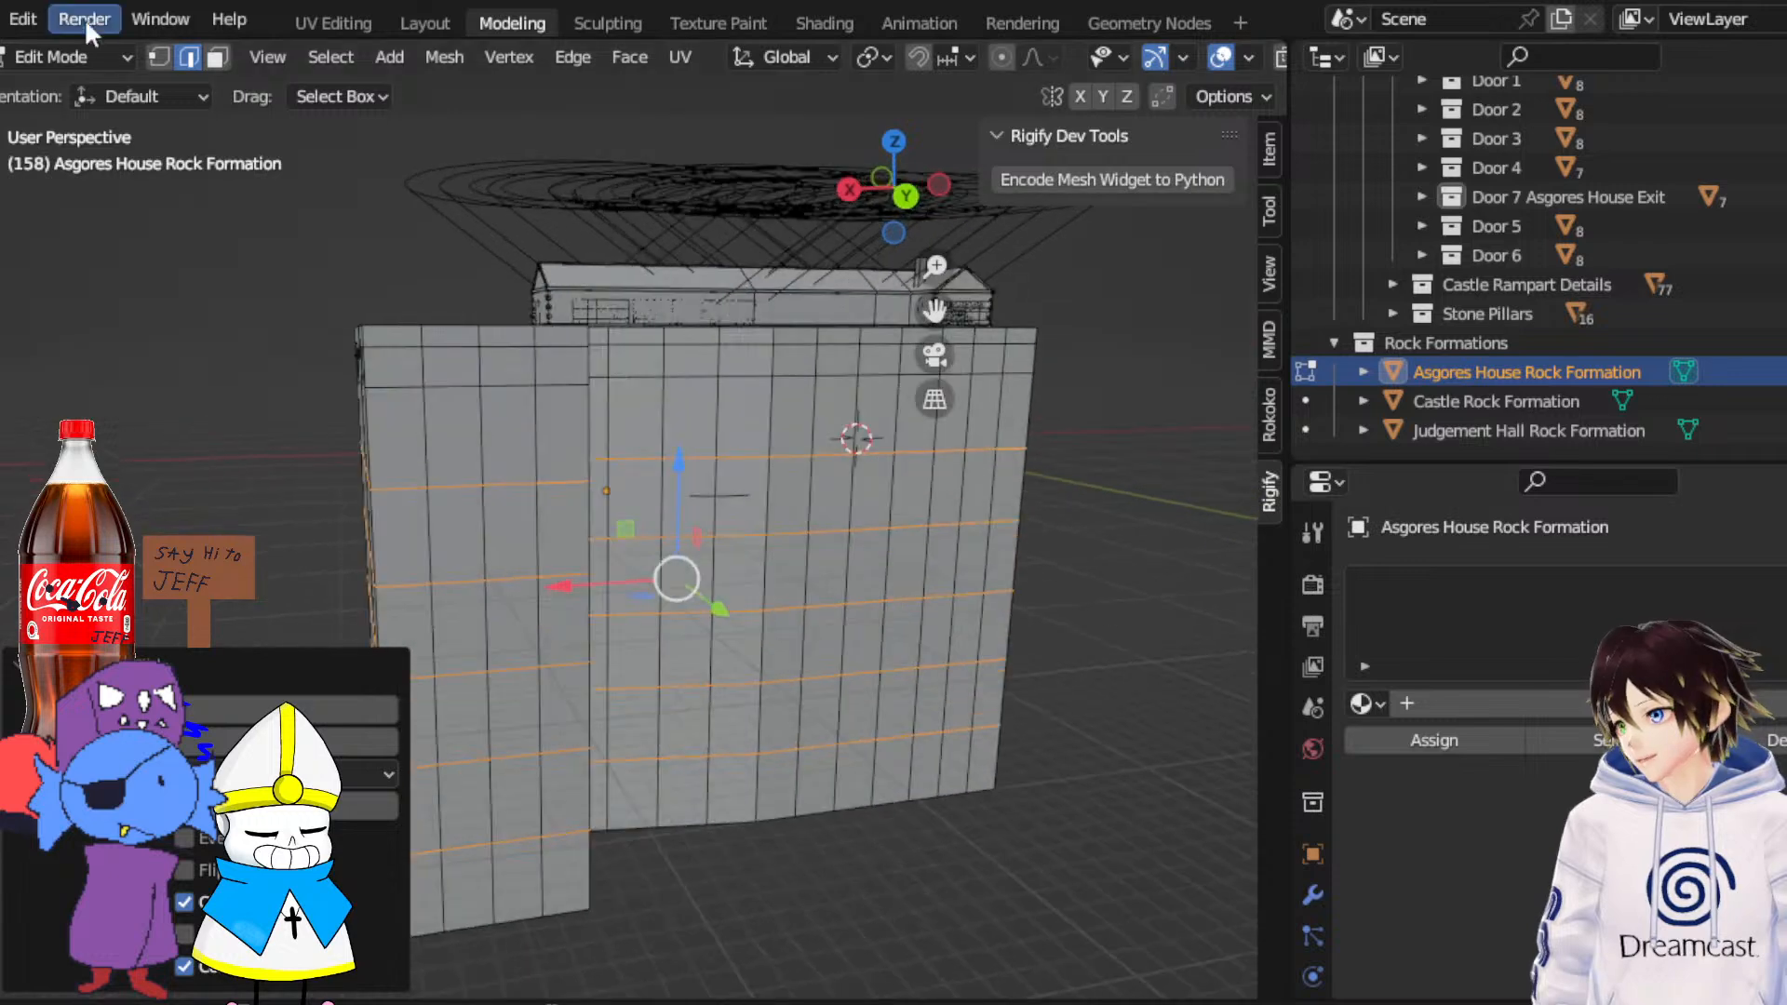
pyautogui.click(223, 59)
pyautogui.click(906, 195)
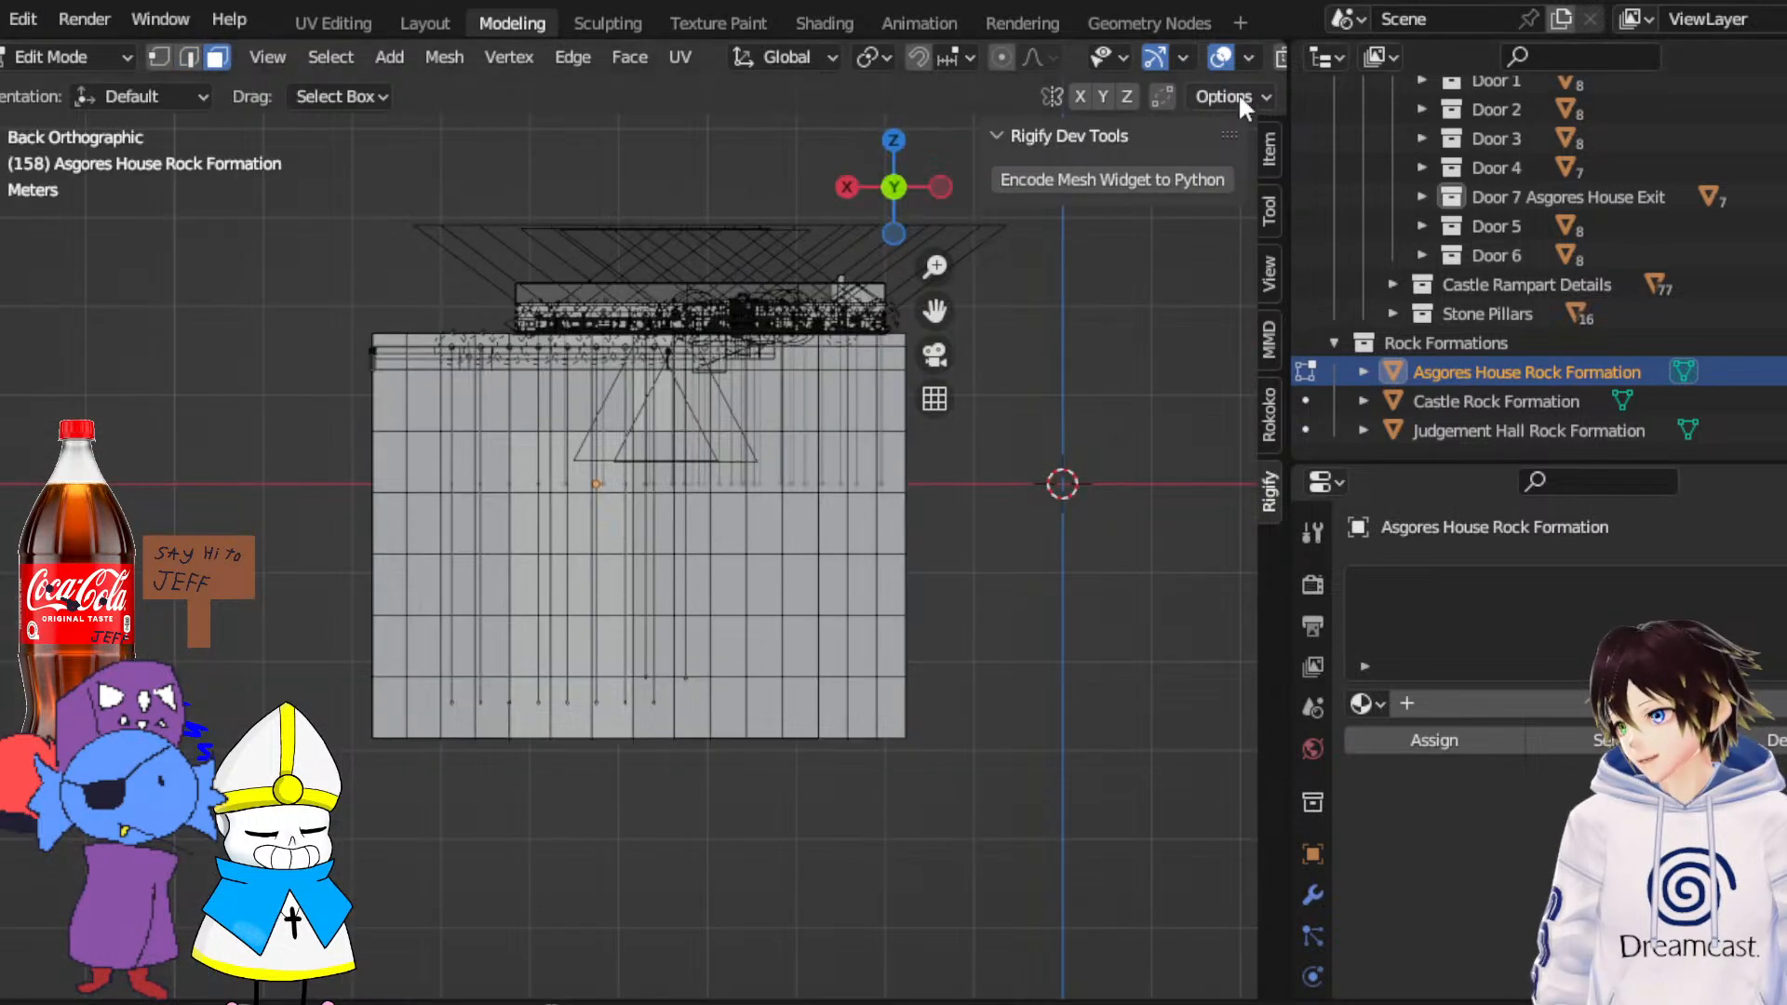
pyautogui.moveTo(1220, 67); pyautogui.dragTo(1012, 72, button='middle')
pyautogui.click(1151, 57)
pyautogui.press('a')
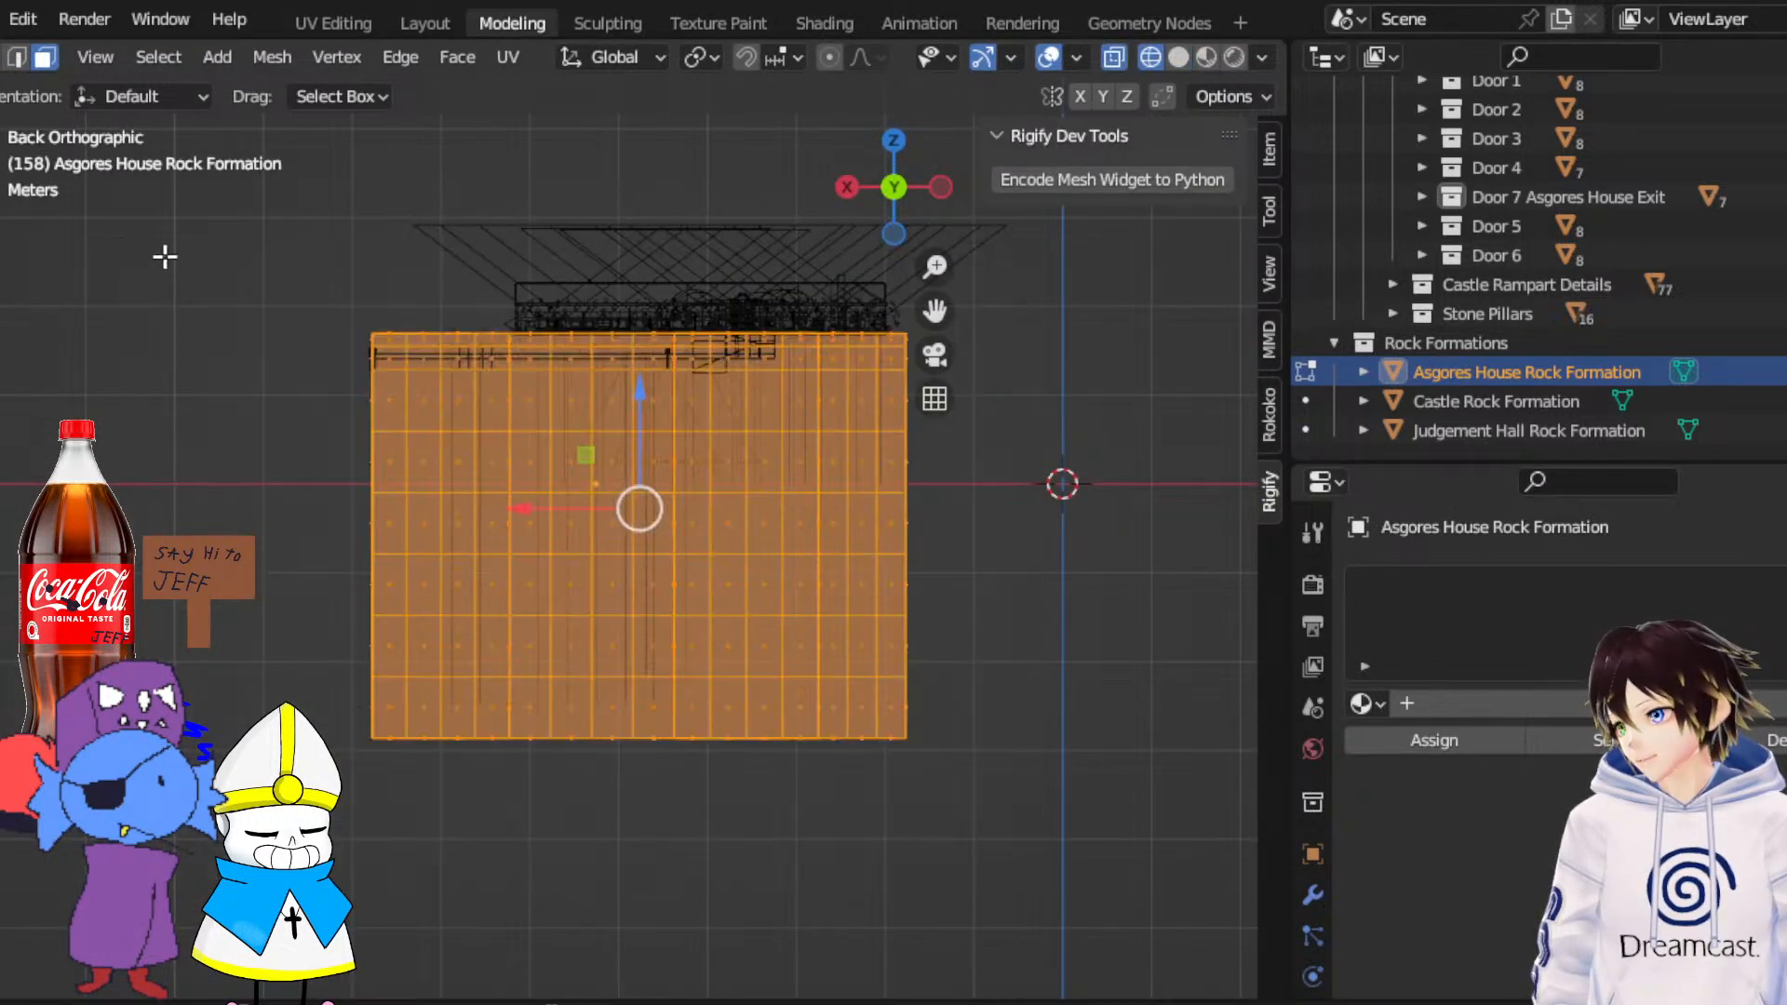
pyautogui.moveTo(164, 255); pyautogui.dragTo(789, 550, button='middle')
pyautogui.rightClick(729, 420)
pyautogui.click(728, 421)
pyautogui.rightClick(728, 415)
pyautogui.click(727, 421)
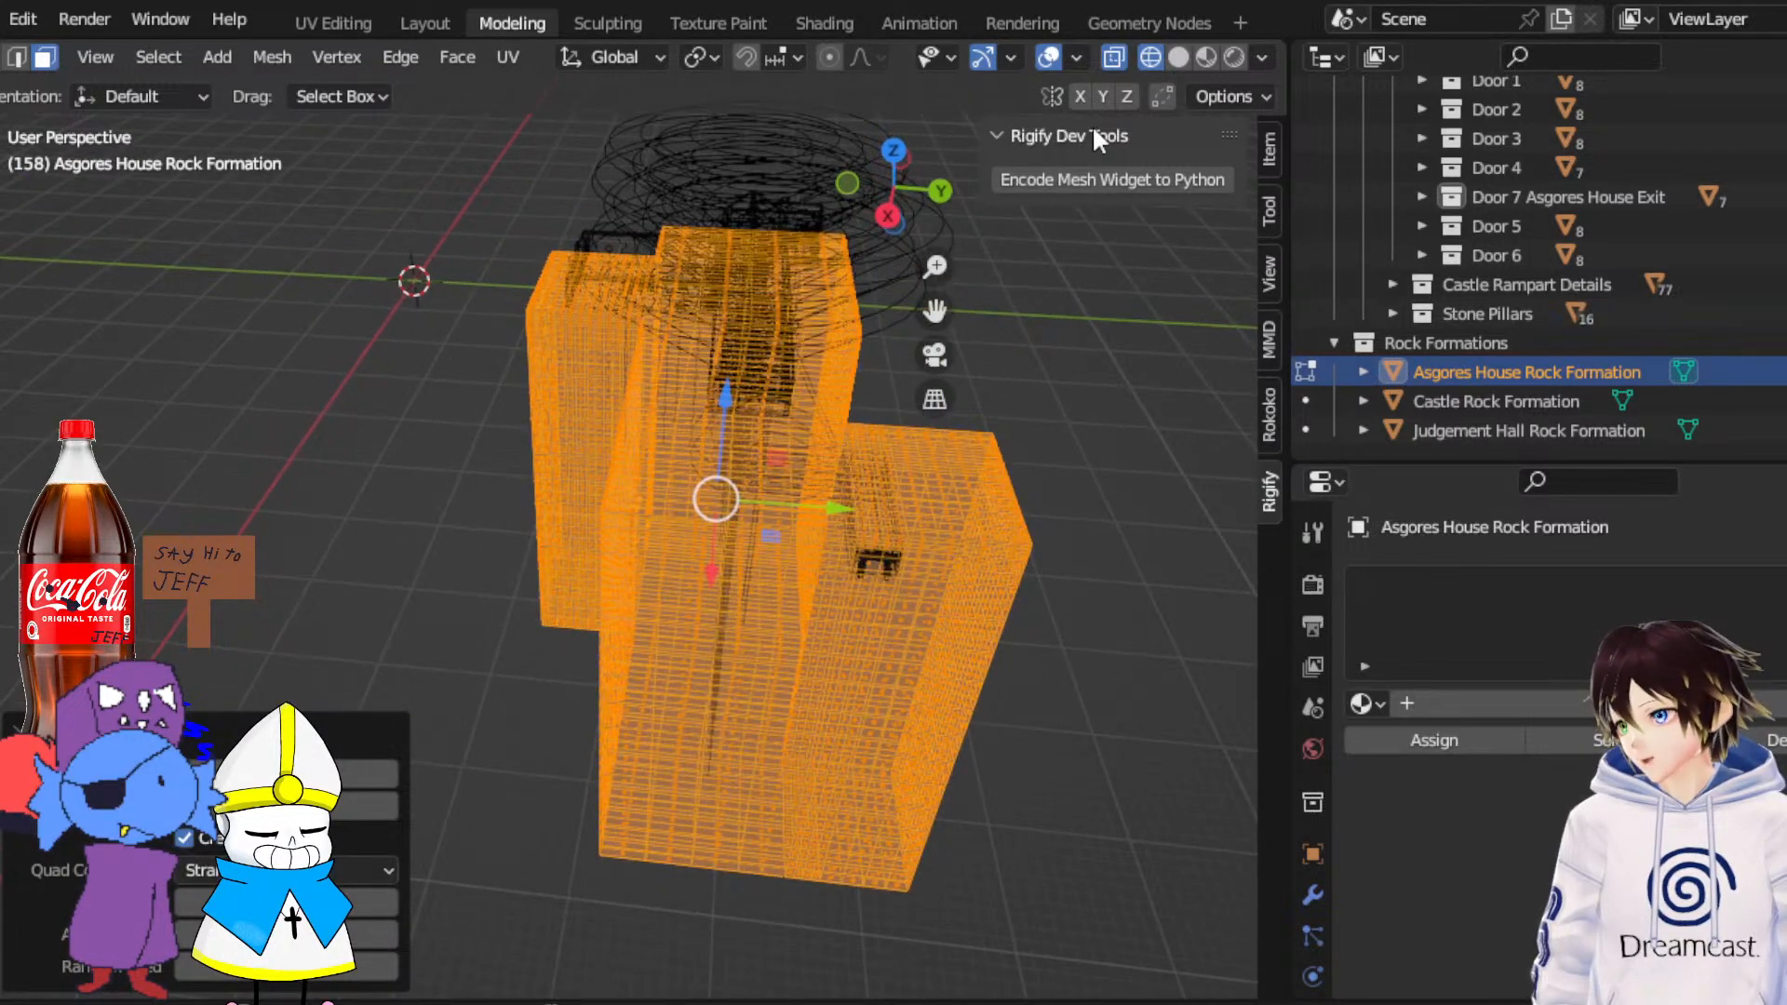
pyautogui.click(1179, 57)
pyautogui.moveTo(573, 460); pyautogui.dragTo(595, 467, button='middle')
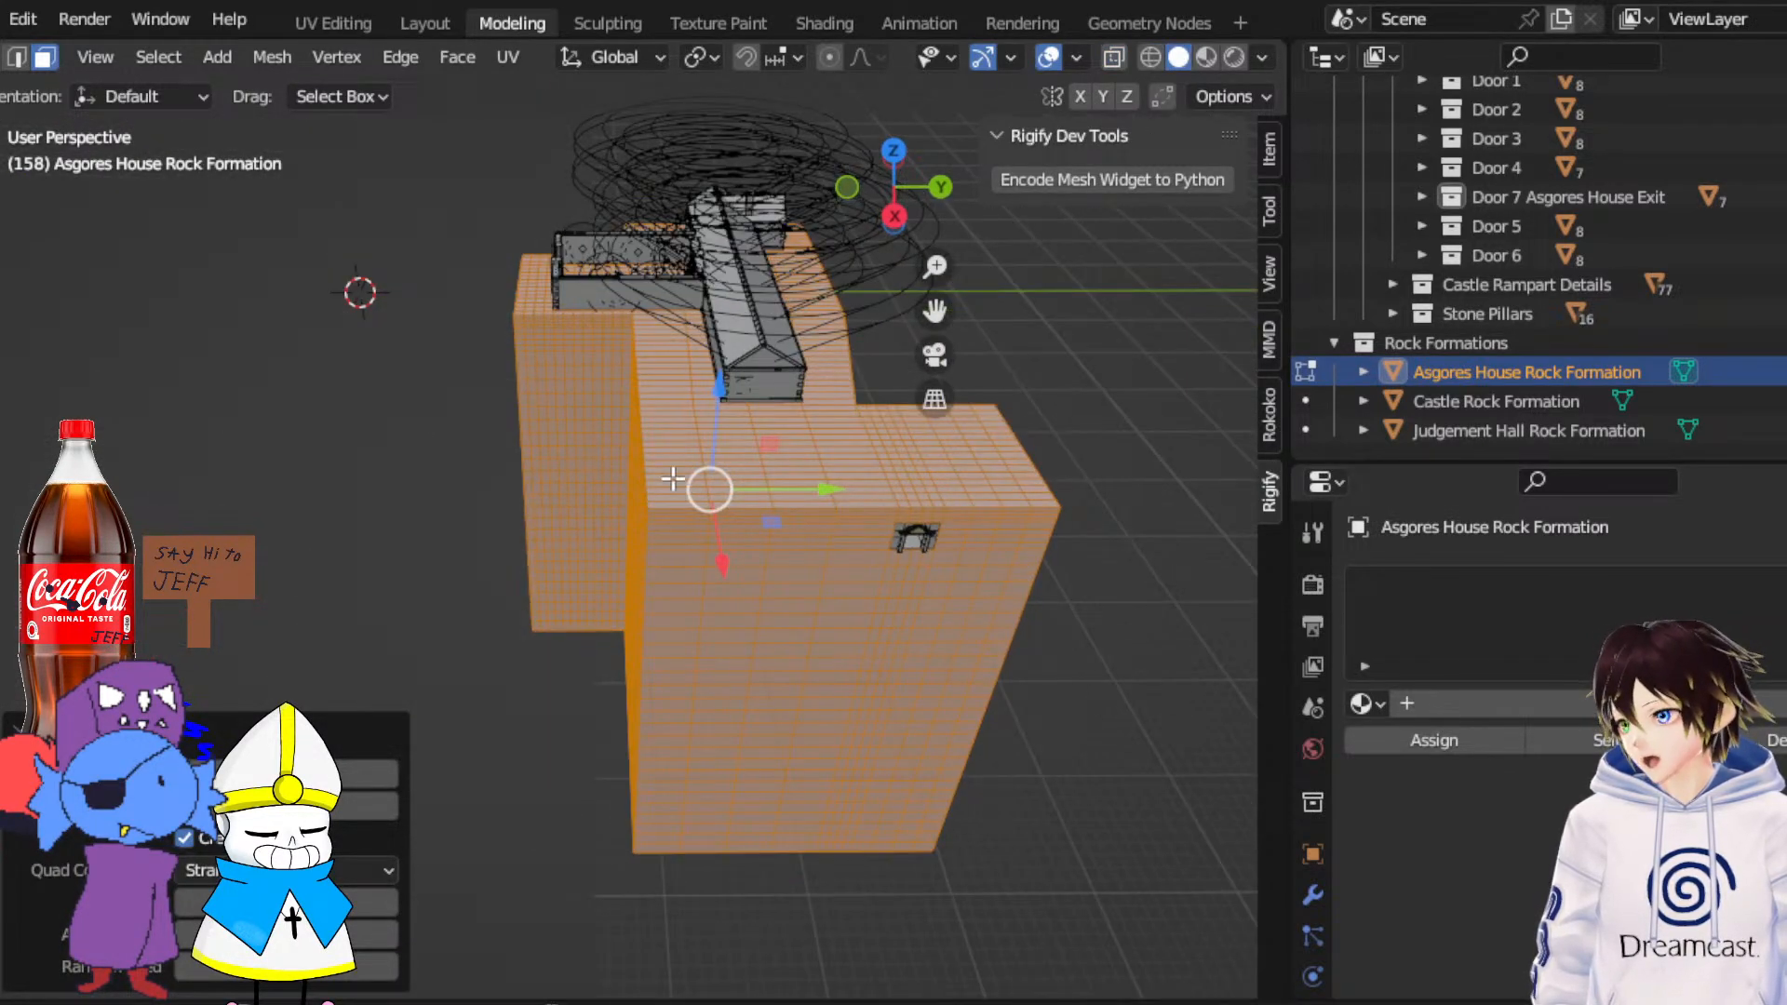
pyautogui.hotkey('ctrl', 'z')
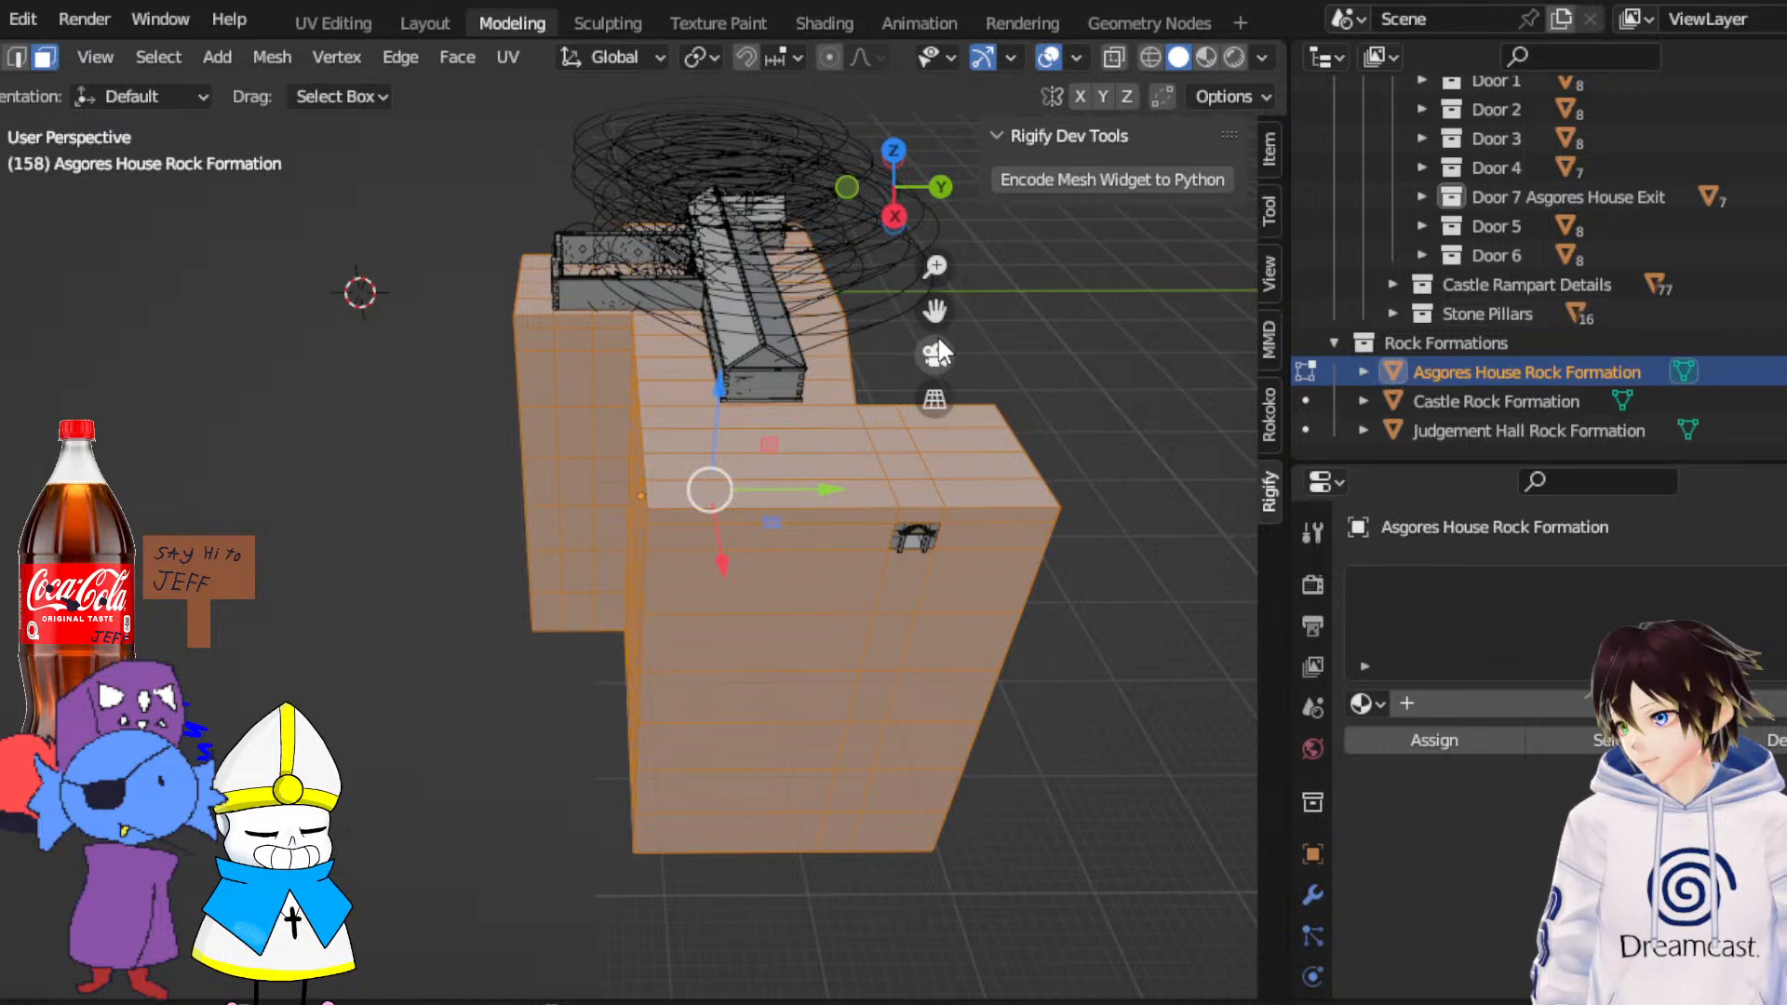
# Switch to edge selection and add three lengthwise loop cuts through the wide part of the block beneath the house
pyautogui.moveTo(935, 311); pyautogui.dragTo(774, 311)
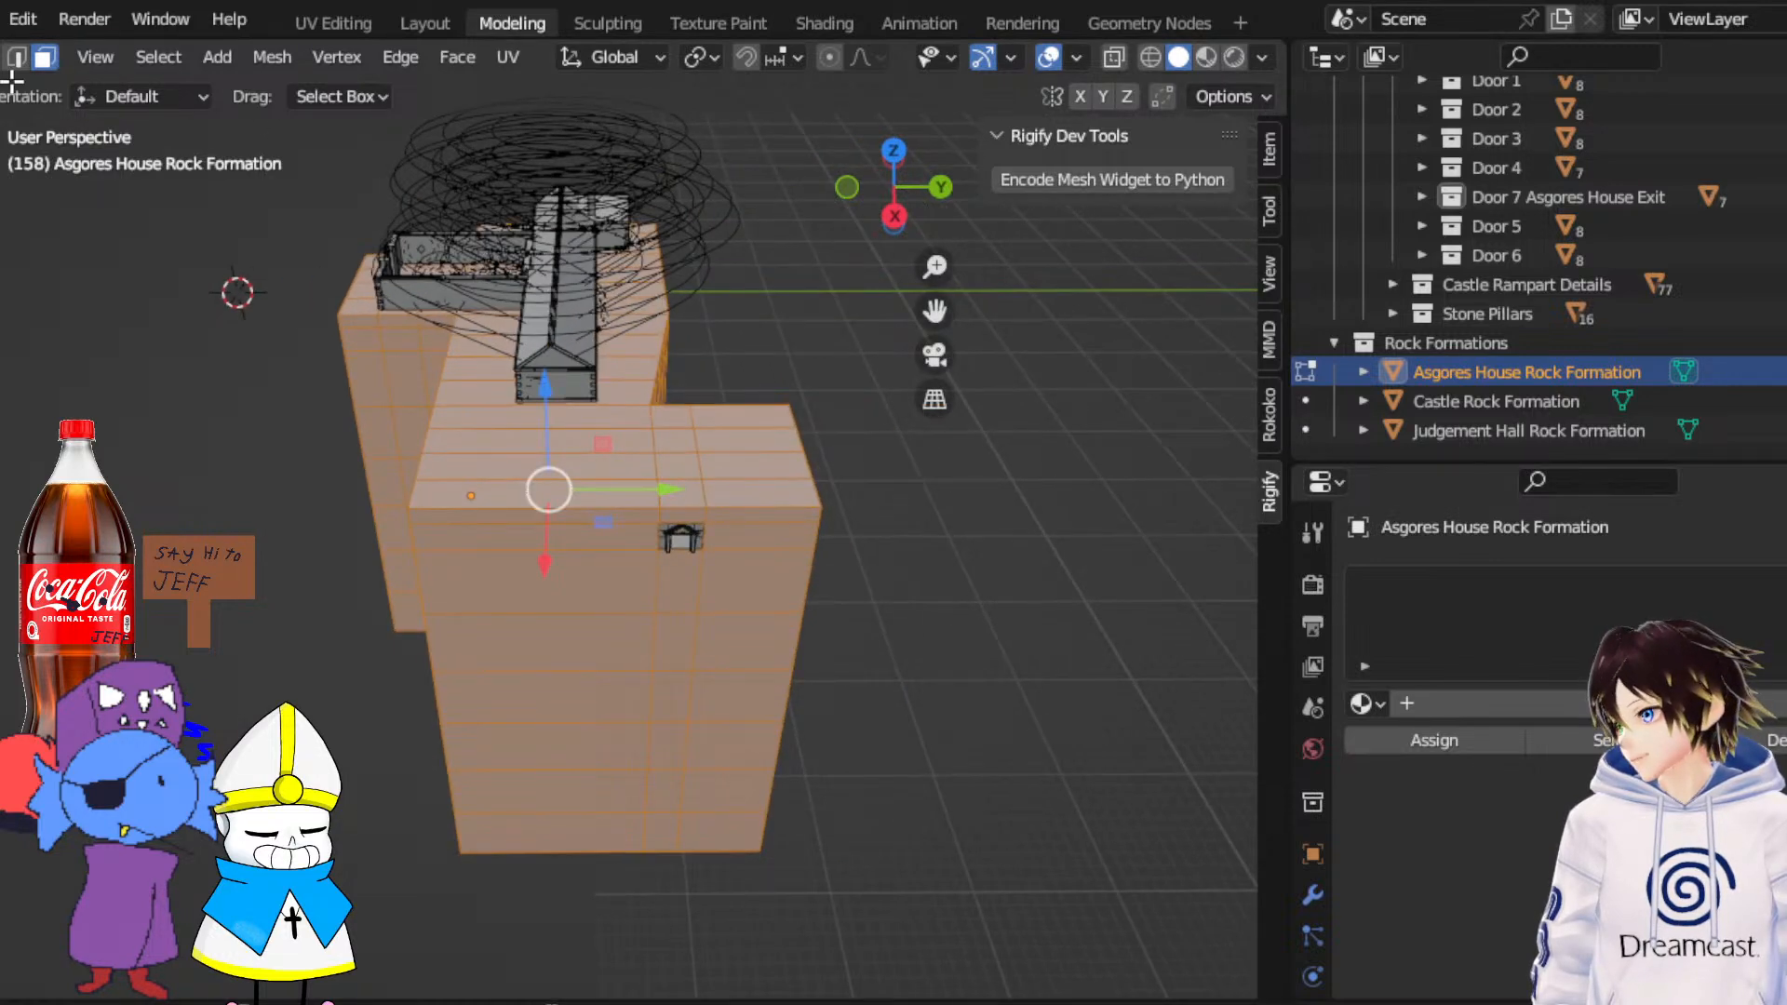
pyautogui.click(16, 58)
pyautogui.click(535, 477)
pyautogui.moveTo(534, 478); pyautogui.dragTo(590, 507, button='middle')
pyautogui.rightClick(590, 506)
pyautogui.click(491, 337)
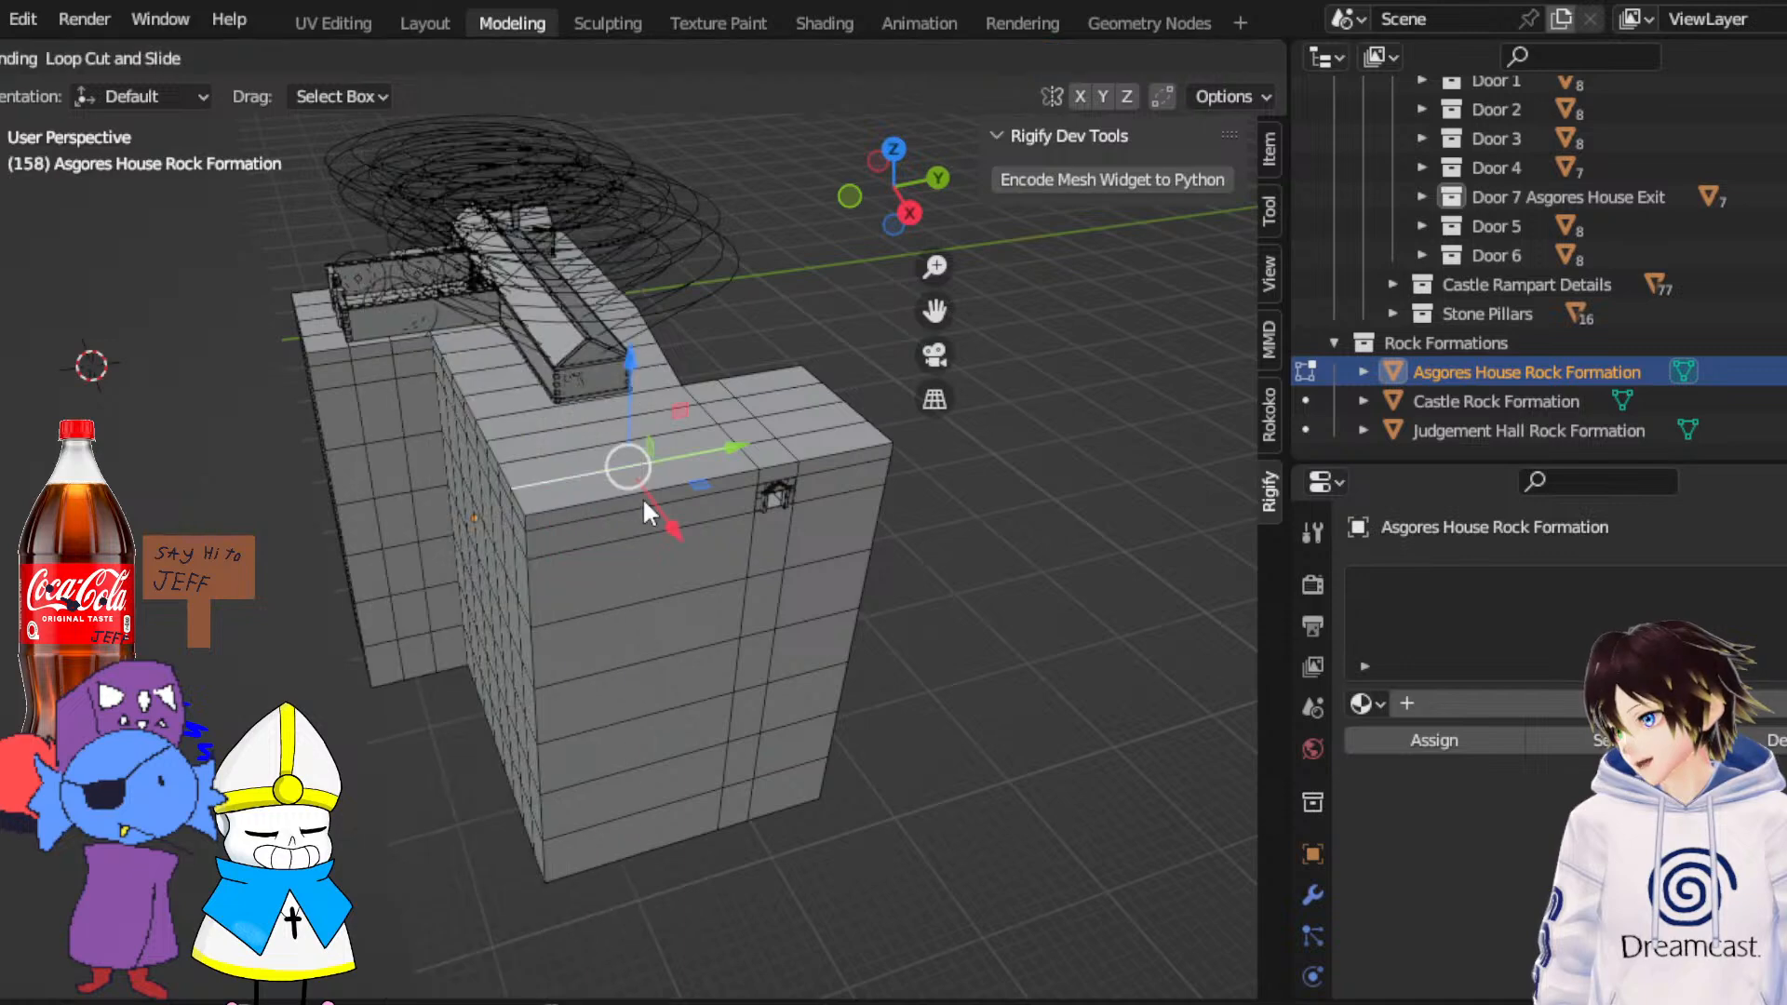
pyautogui.scroll(4, 642, 497)
pyautogui.scroll(-1, 644, 495)
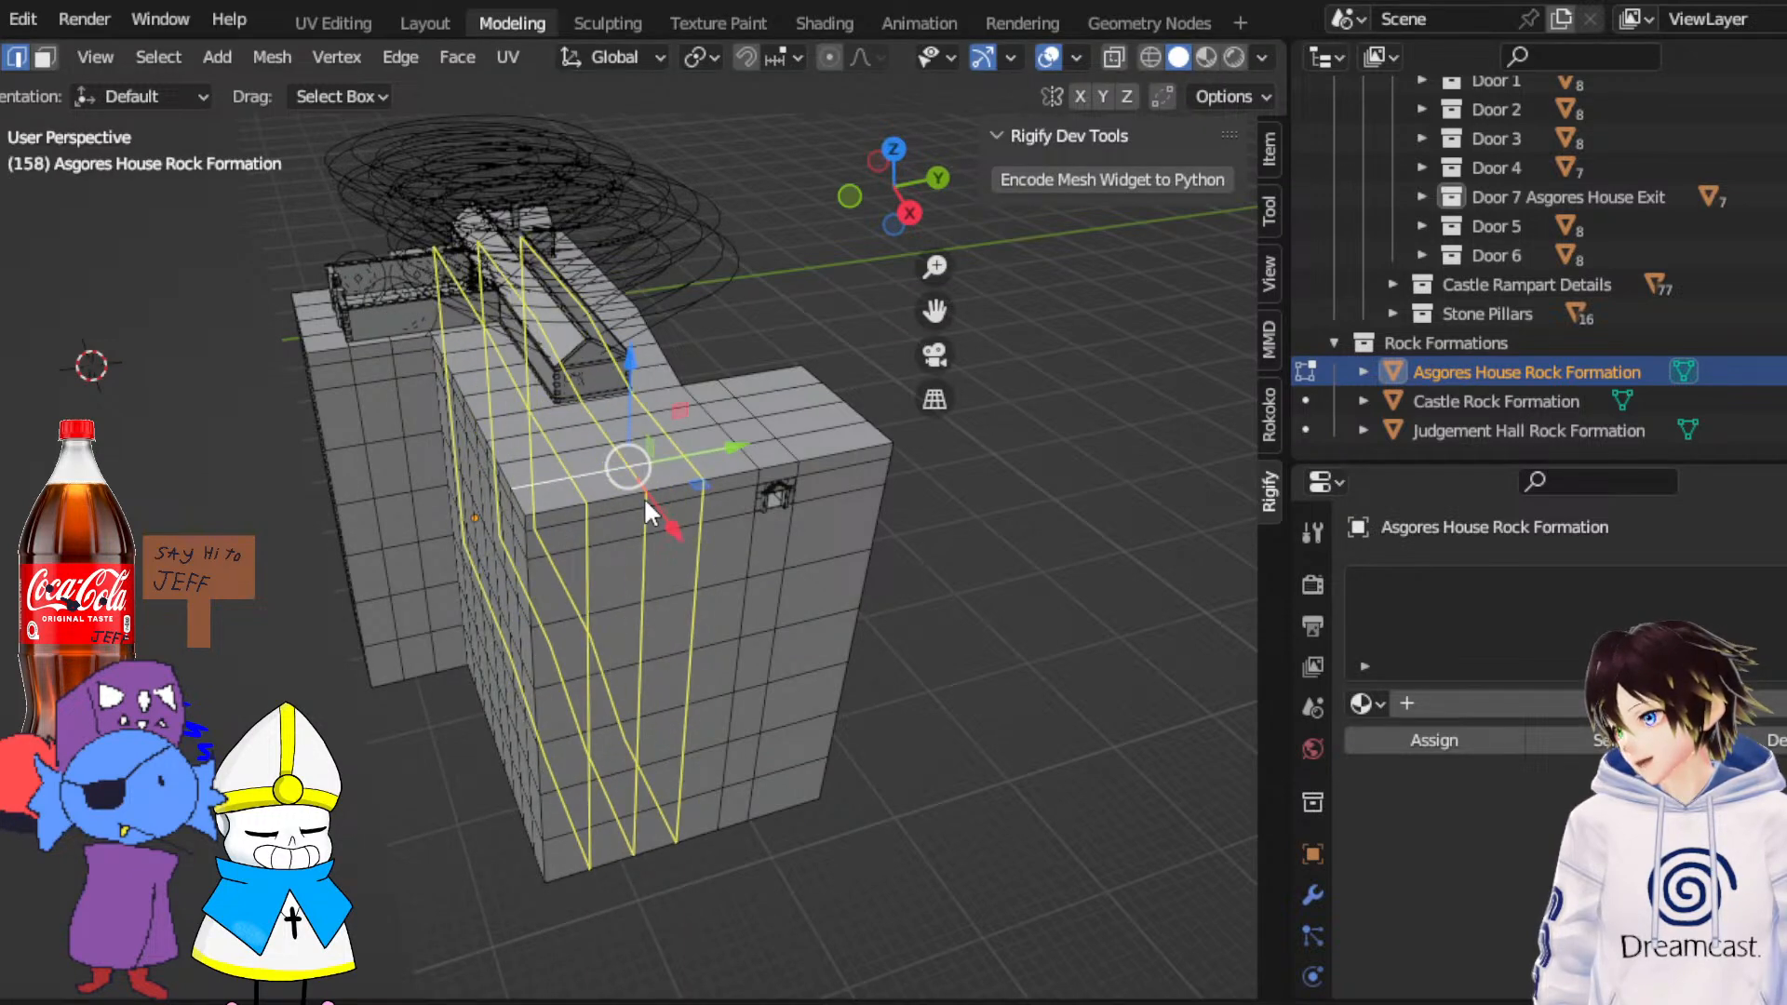
pyautogui.click(644, 495)
# Add one vertical loop cut between the exit door and the outer side of the block's projecting end section
pyautogui.moveTo(644, 495); pyautogui.dragTo(738, 506, button='middle')
pyautogui.rightClick(735, 510)
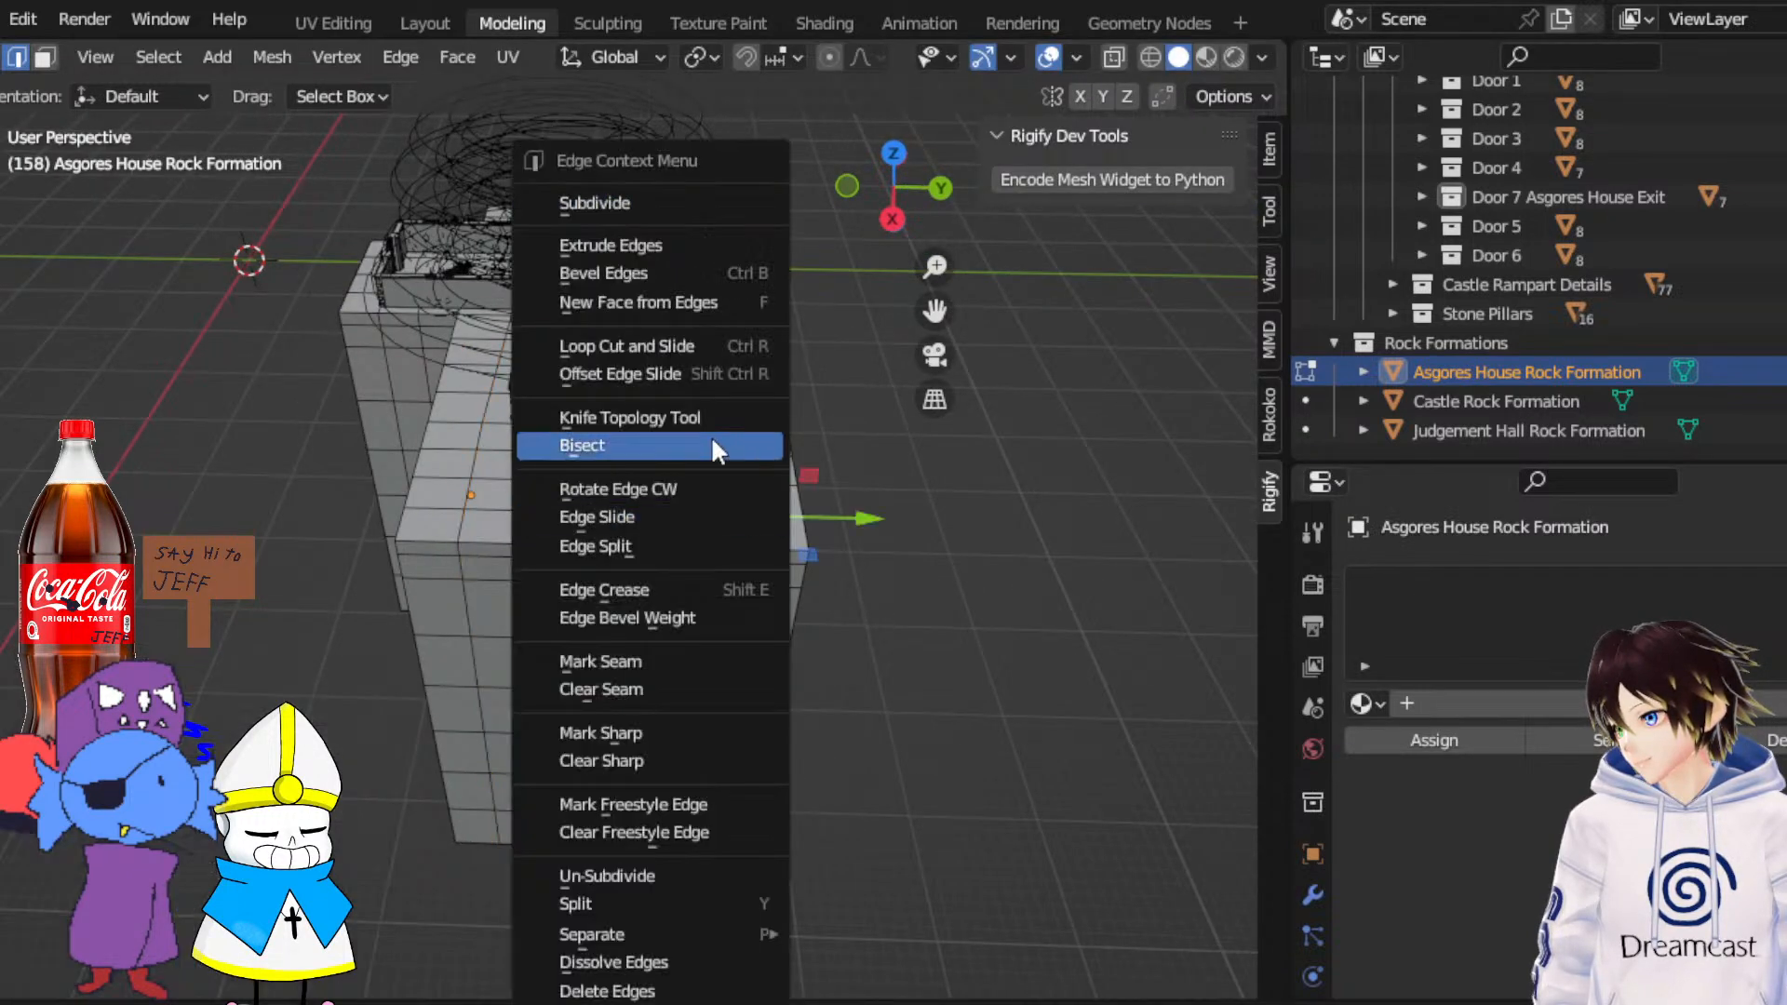
pyautogui.click(637, 343)
pyautogui.click(745, 516)
# Try adding a horizontal loop cut around the upper part of the block, and undo it
pyautogui.moveTo(827, 442); pyautogui.dragTo(413, 326, button='middle')
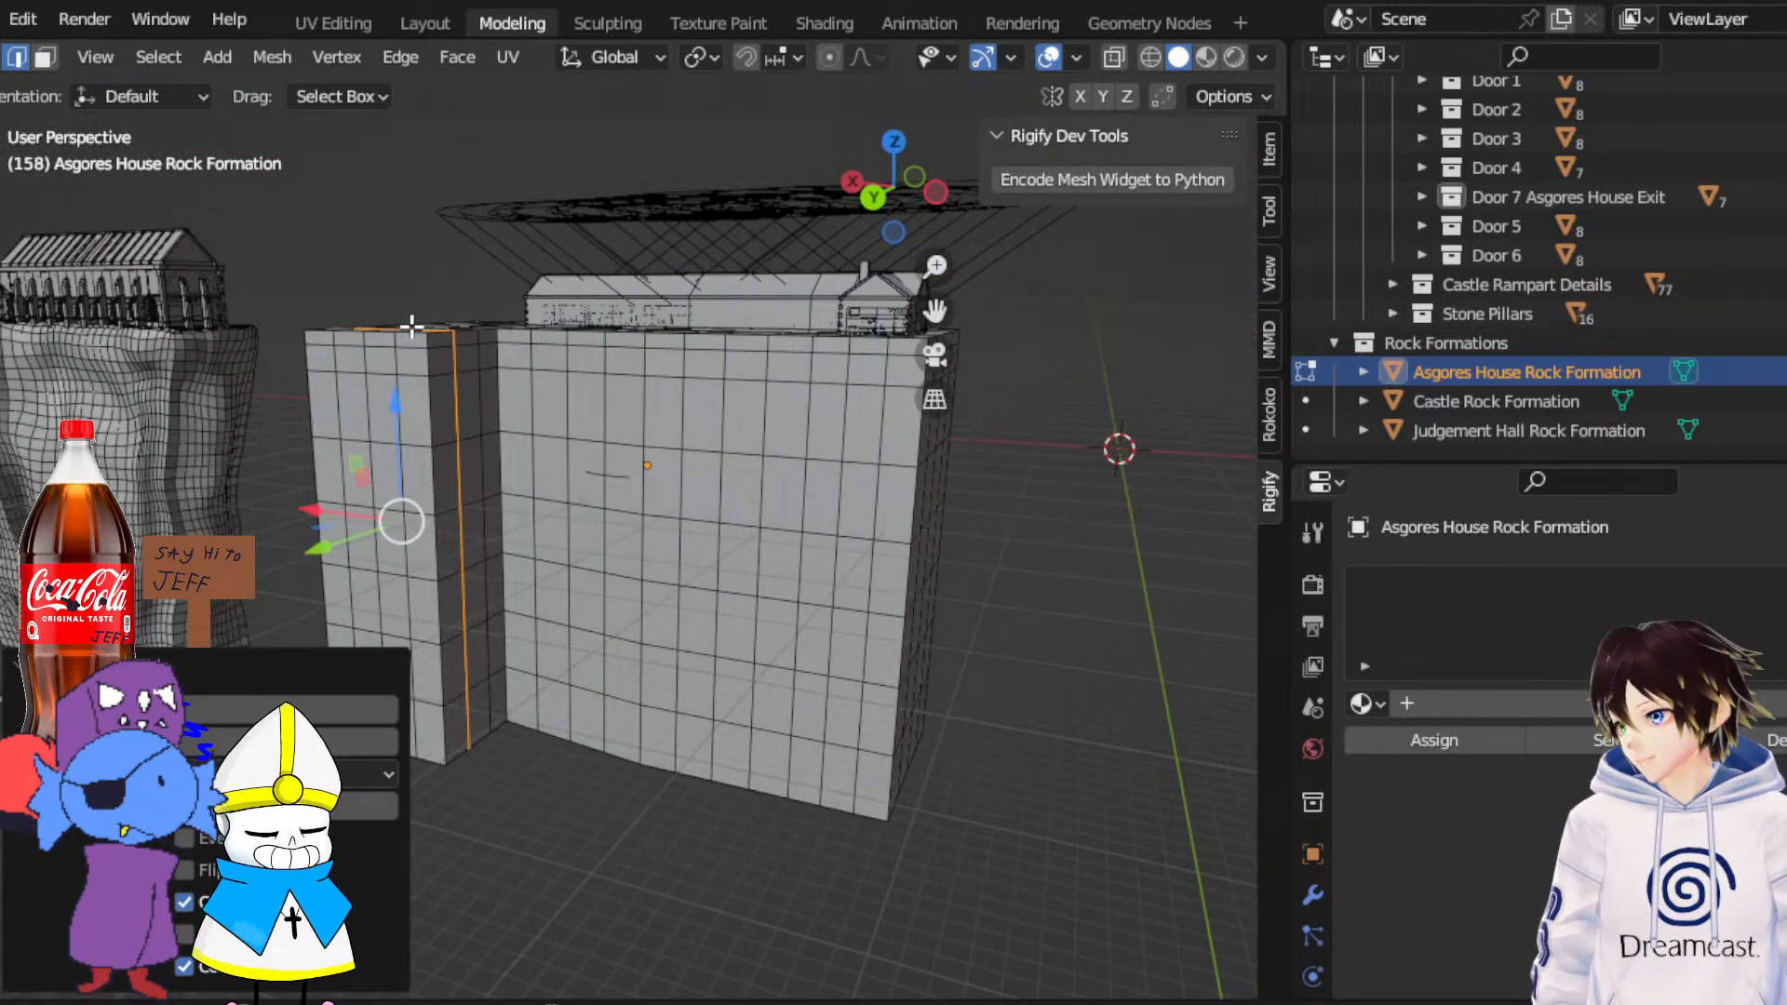
pyautogui.rightClick(535, 405)
pyautogui.click(505, 353)
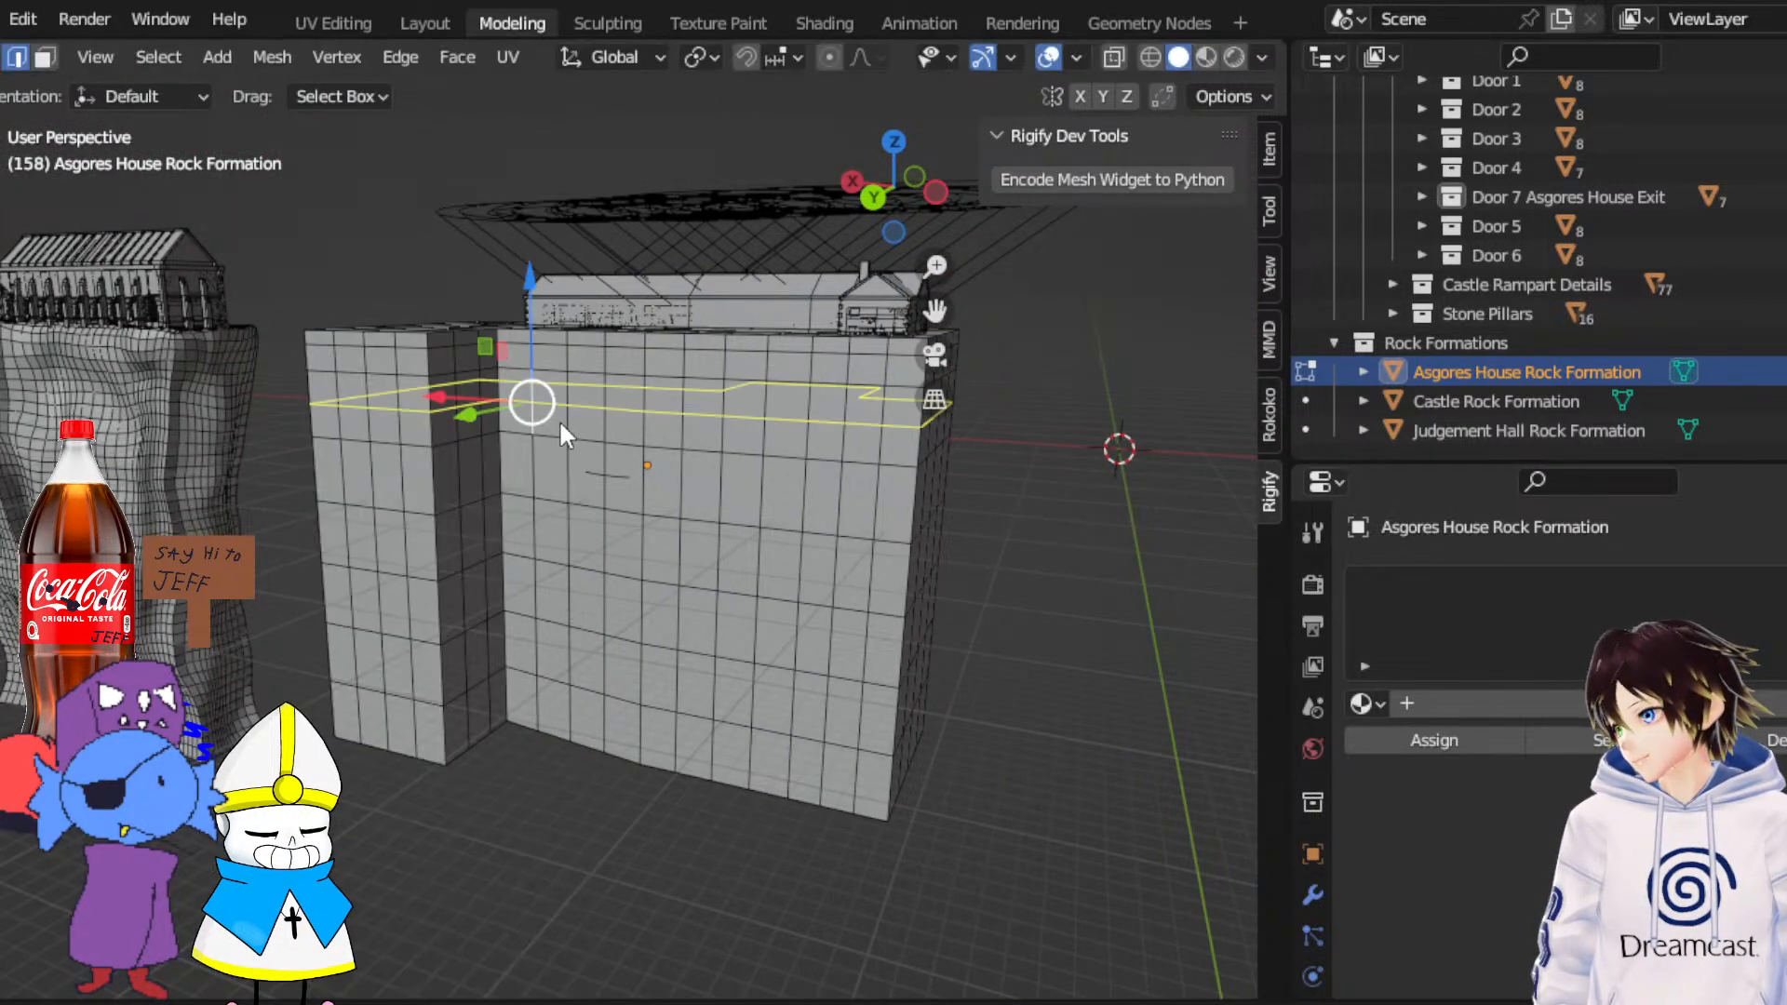
pyautogui.click(560, 422)
pyautogui.moveTo(560, 421); pyautogui.dragTo(571, 526, button='middle')
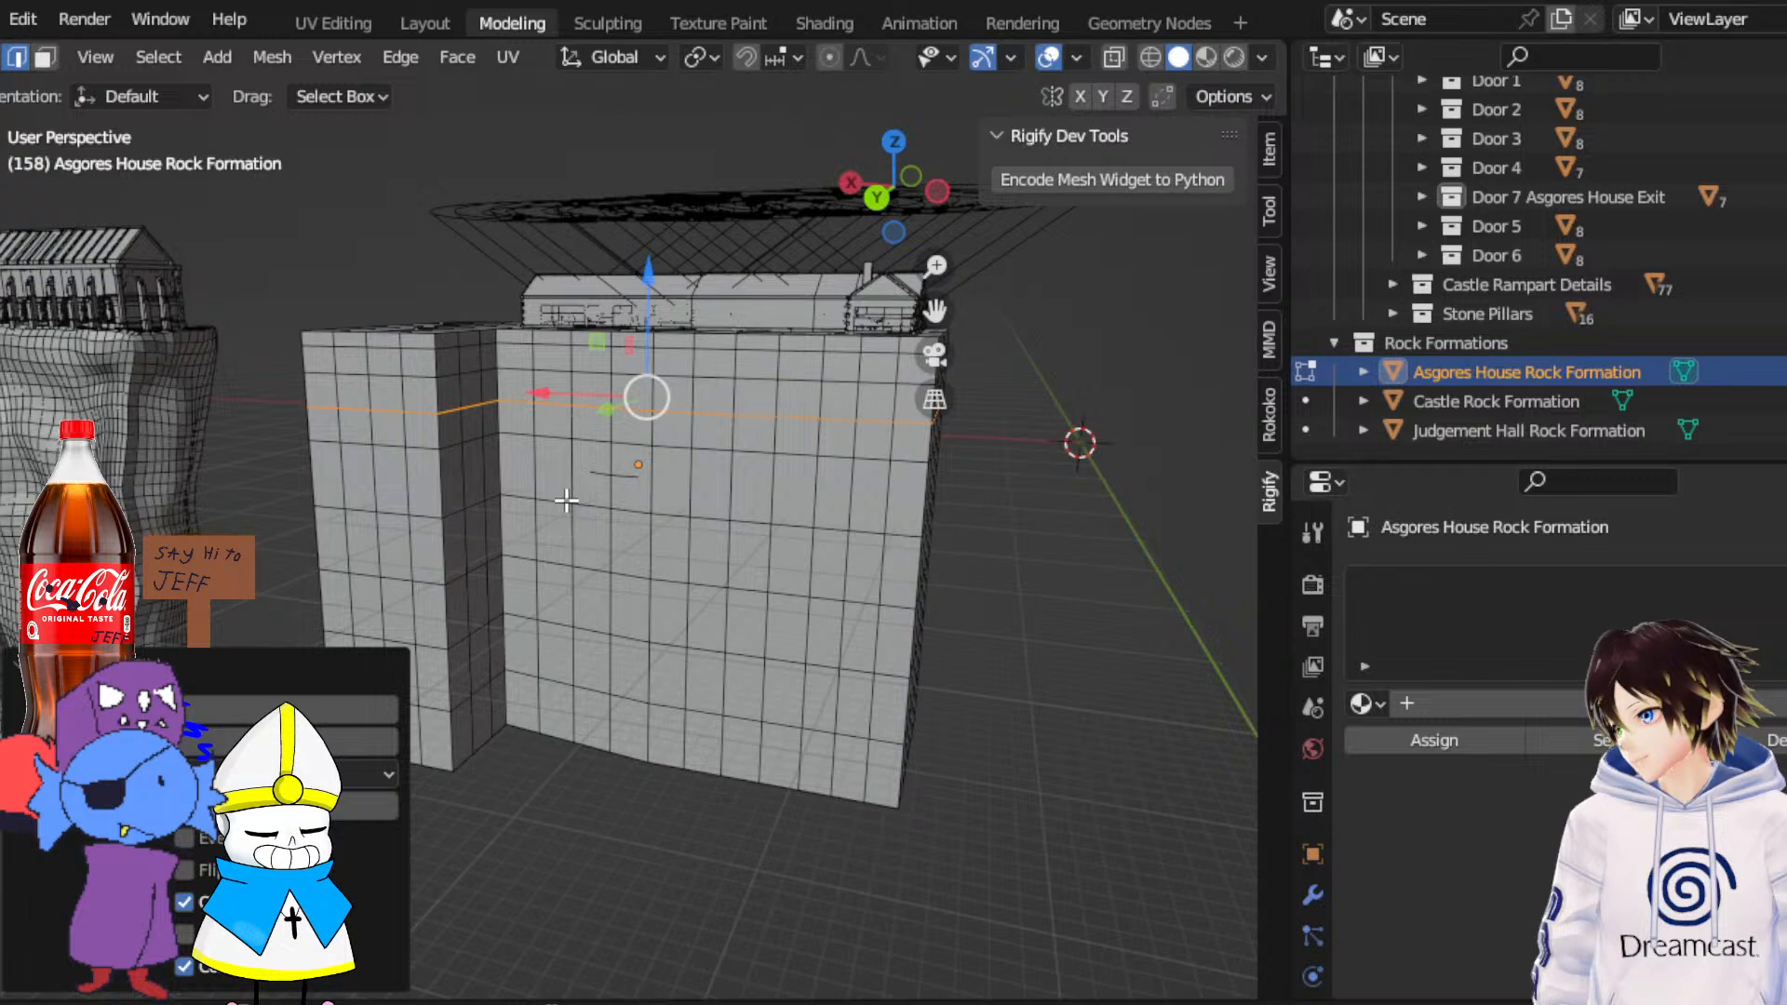
pyautogui.hotkey('ctrl', 'z')
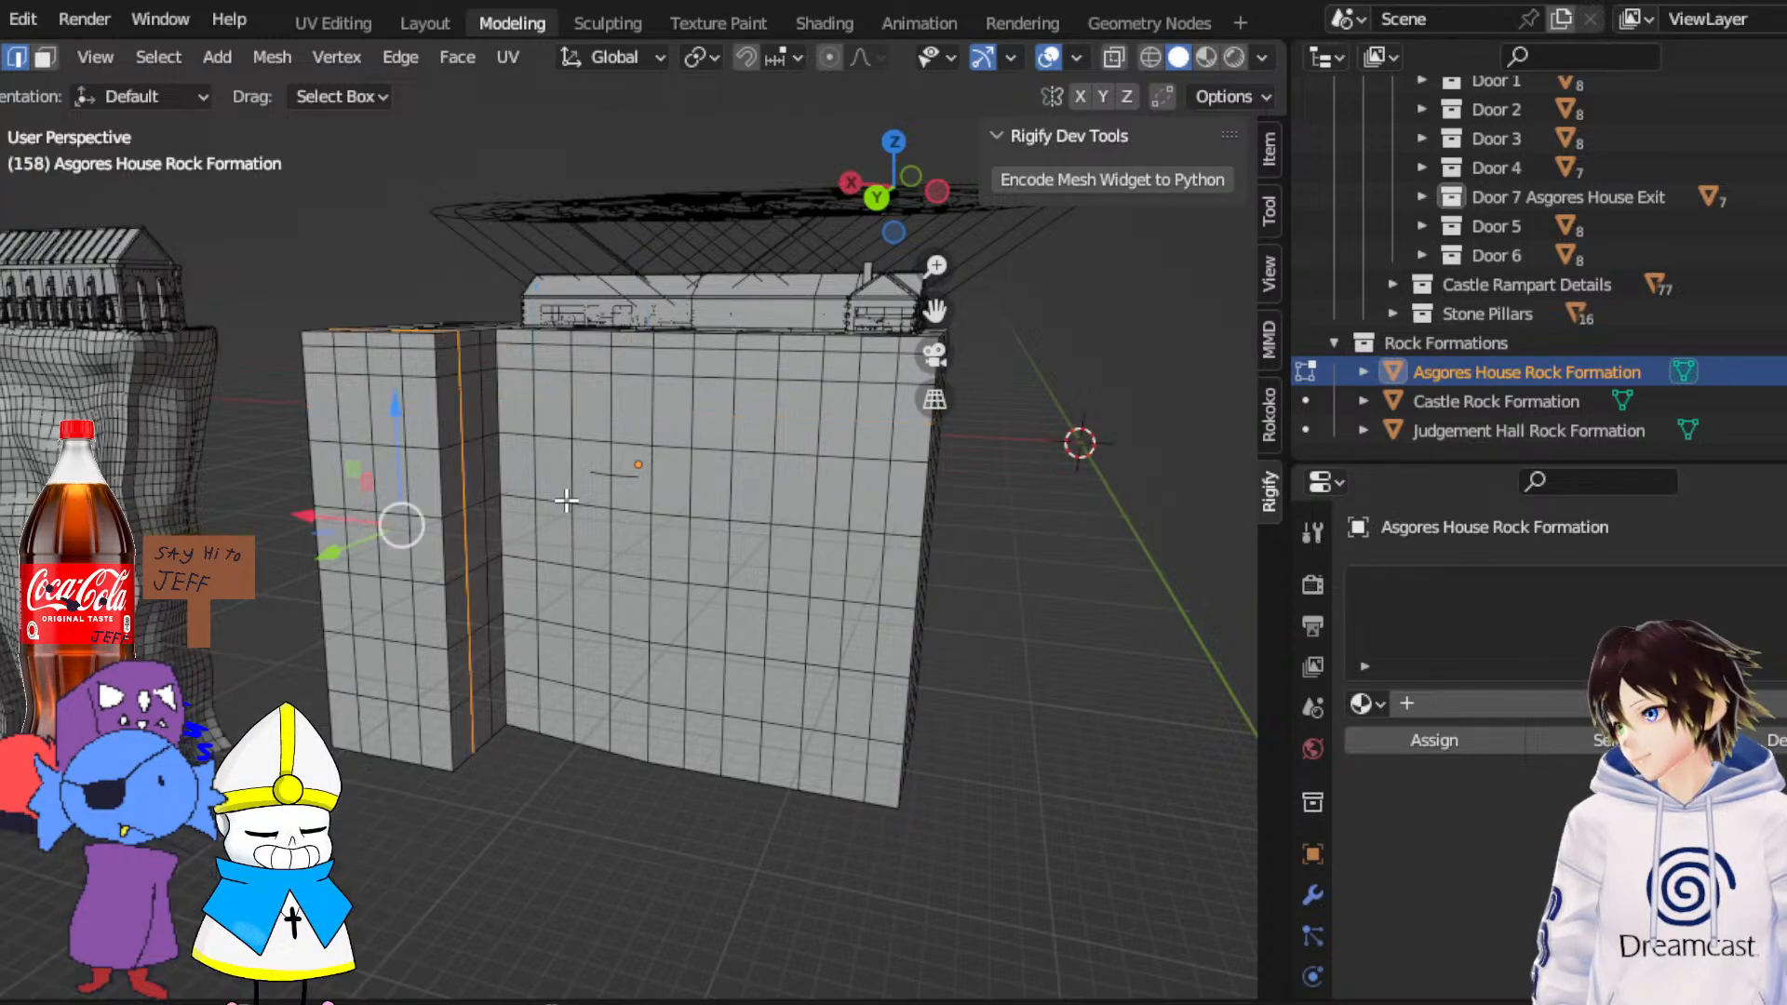
# Switch to face selection and wireframe shading, select all faces of the block and subdivide them twice
pyautogui.moveTo(392, 372); pyautogui.dragTo(465, 483, button='middle')
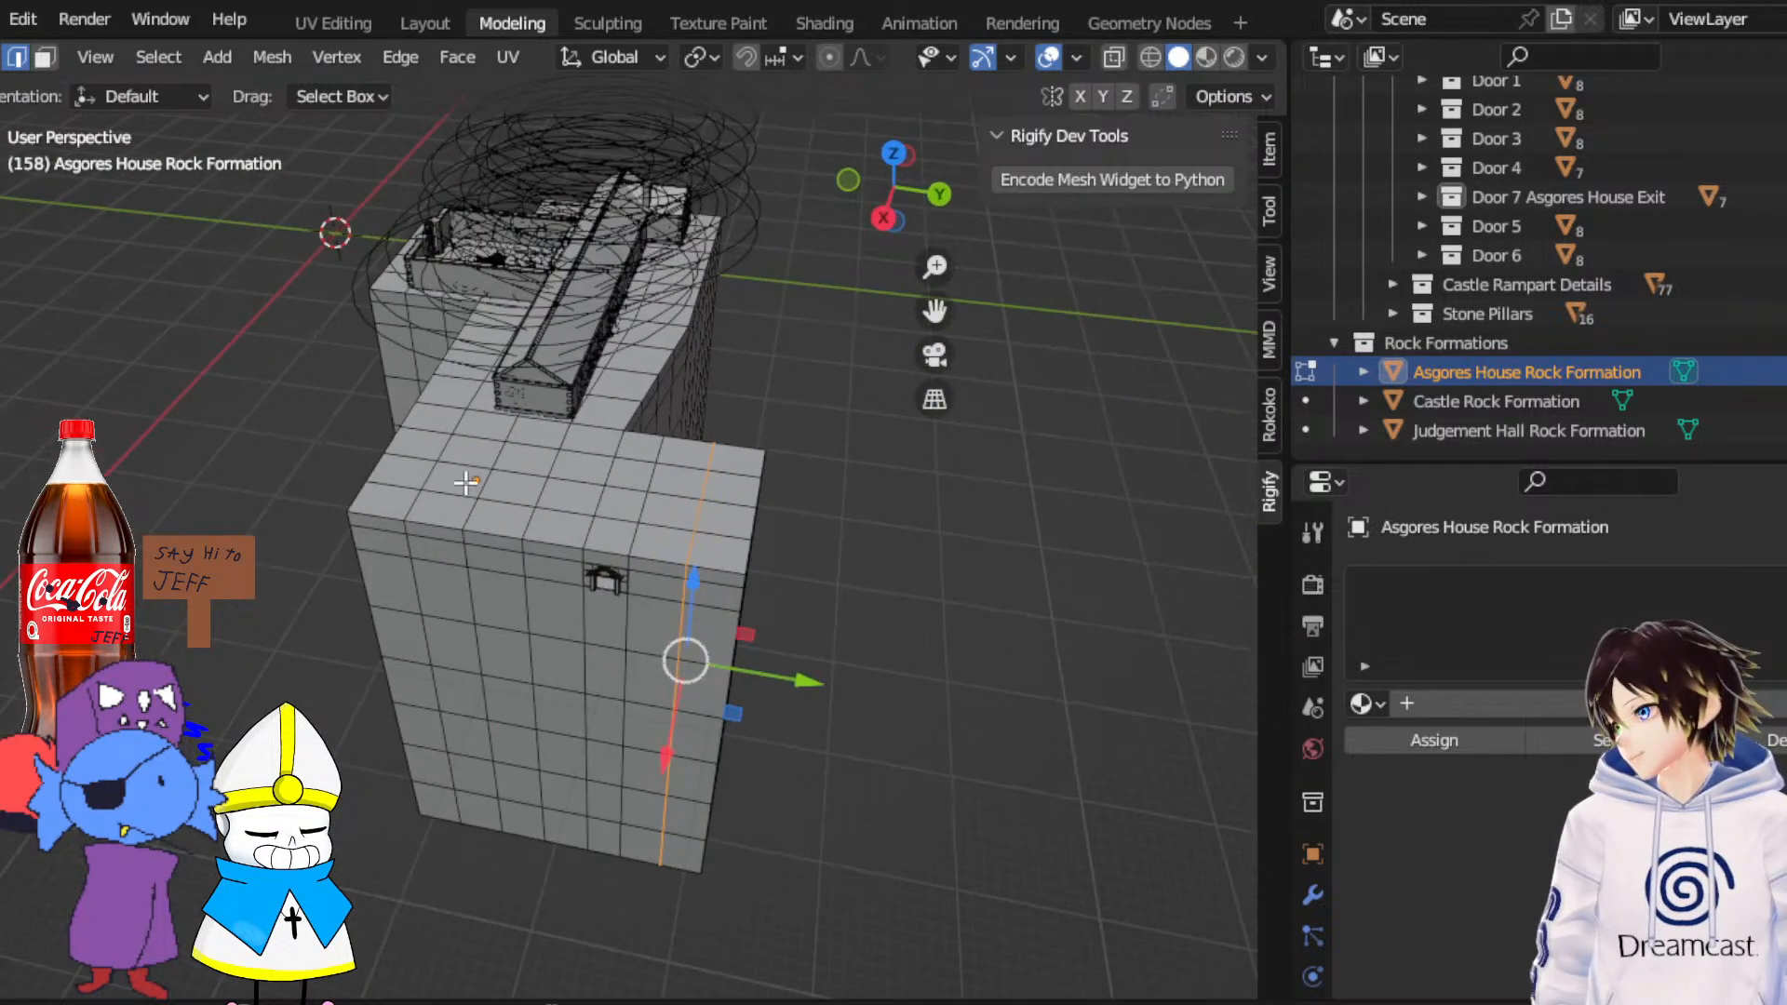
pyautogui.click(45, 58)
pyautogui.click(1151, 57)
pyautogui.scroll(-5, 891, 522)
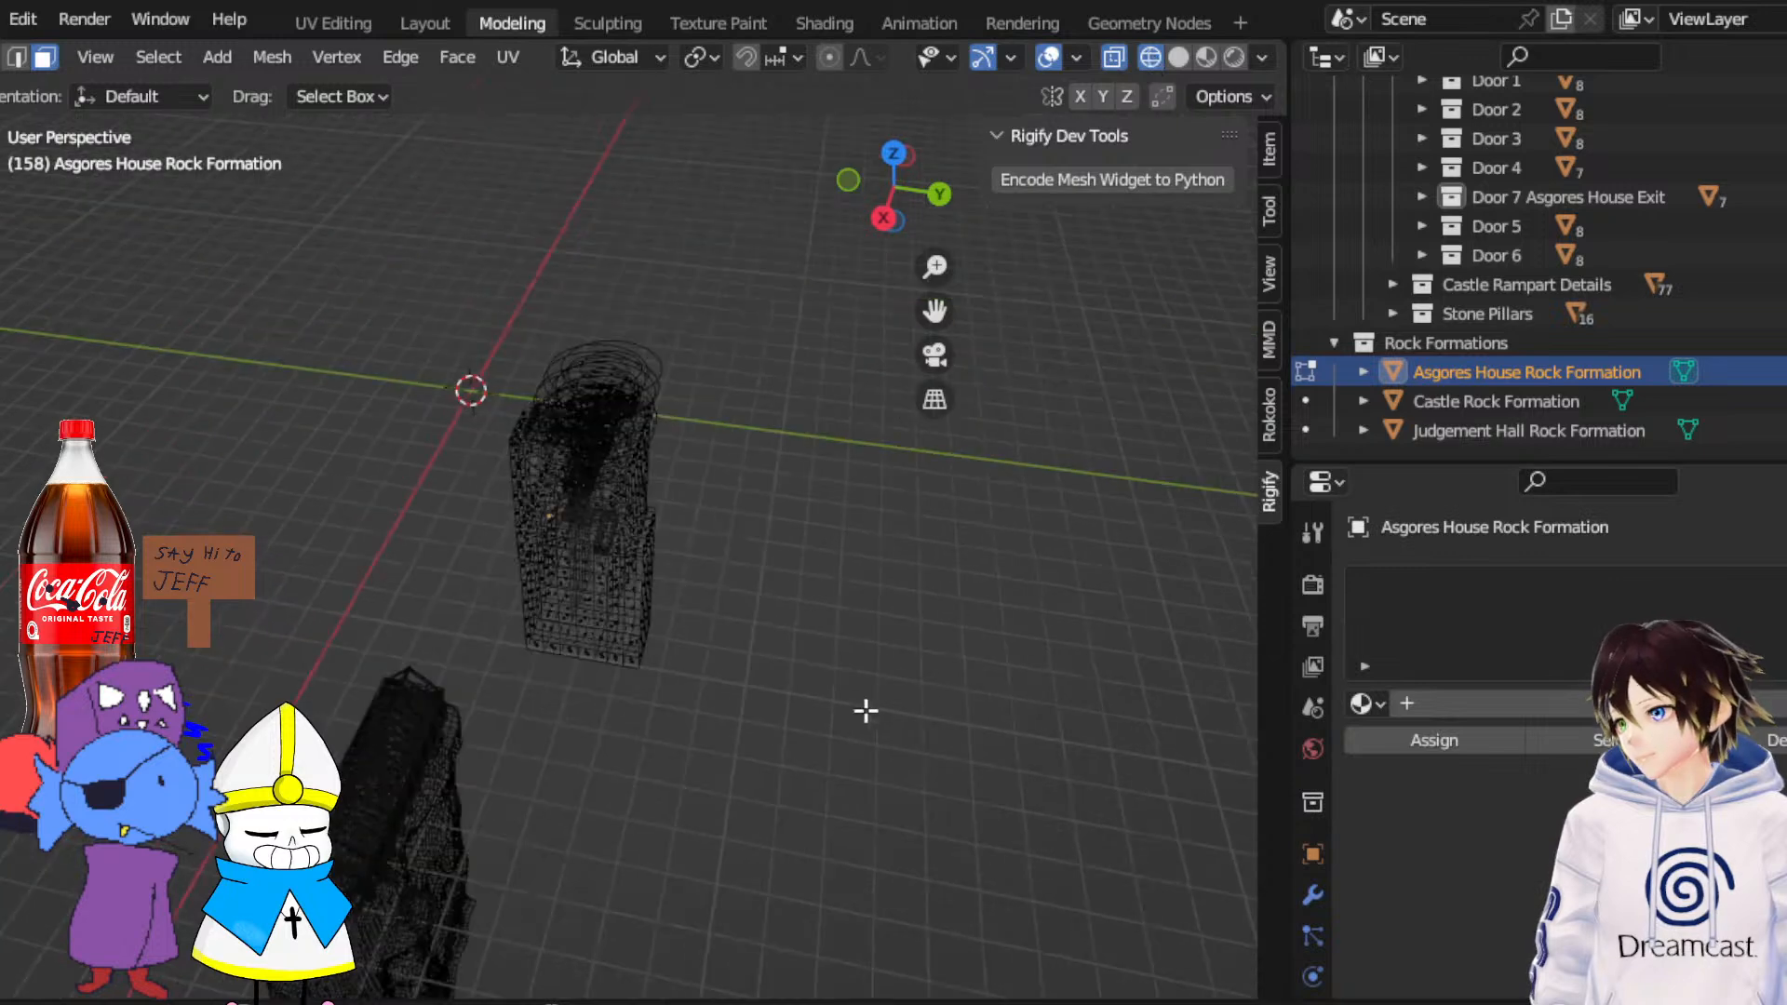
pyautogui.moveTo(869, 765); pyautogui.dragTo(451, 350)
pyautogui.scroll(3, 450, 350)
pyautogui.rightClick(532, 494)
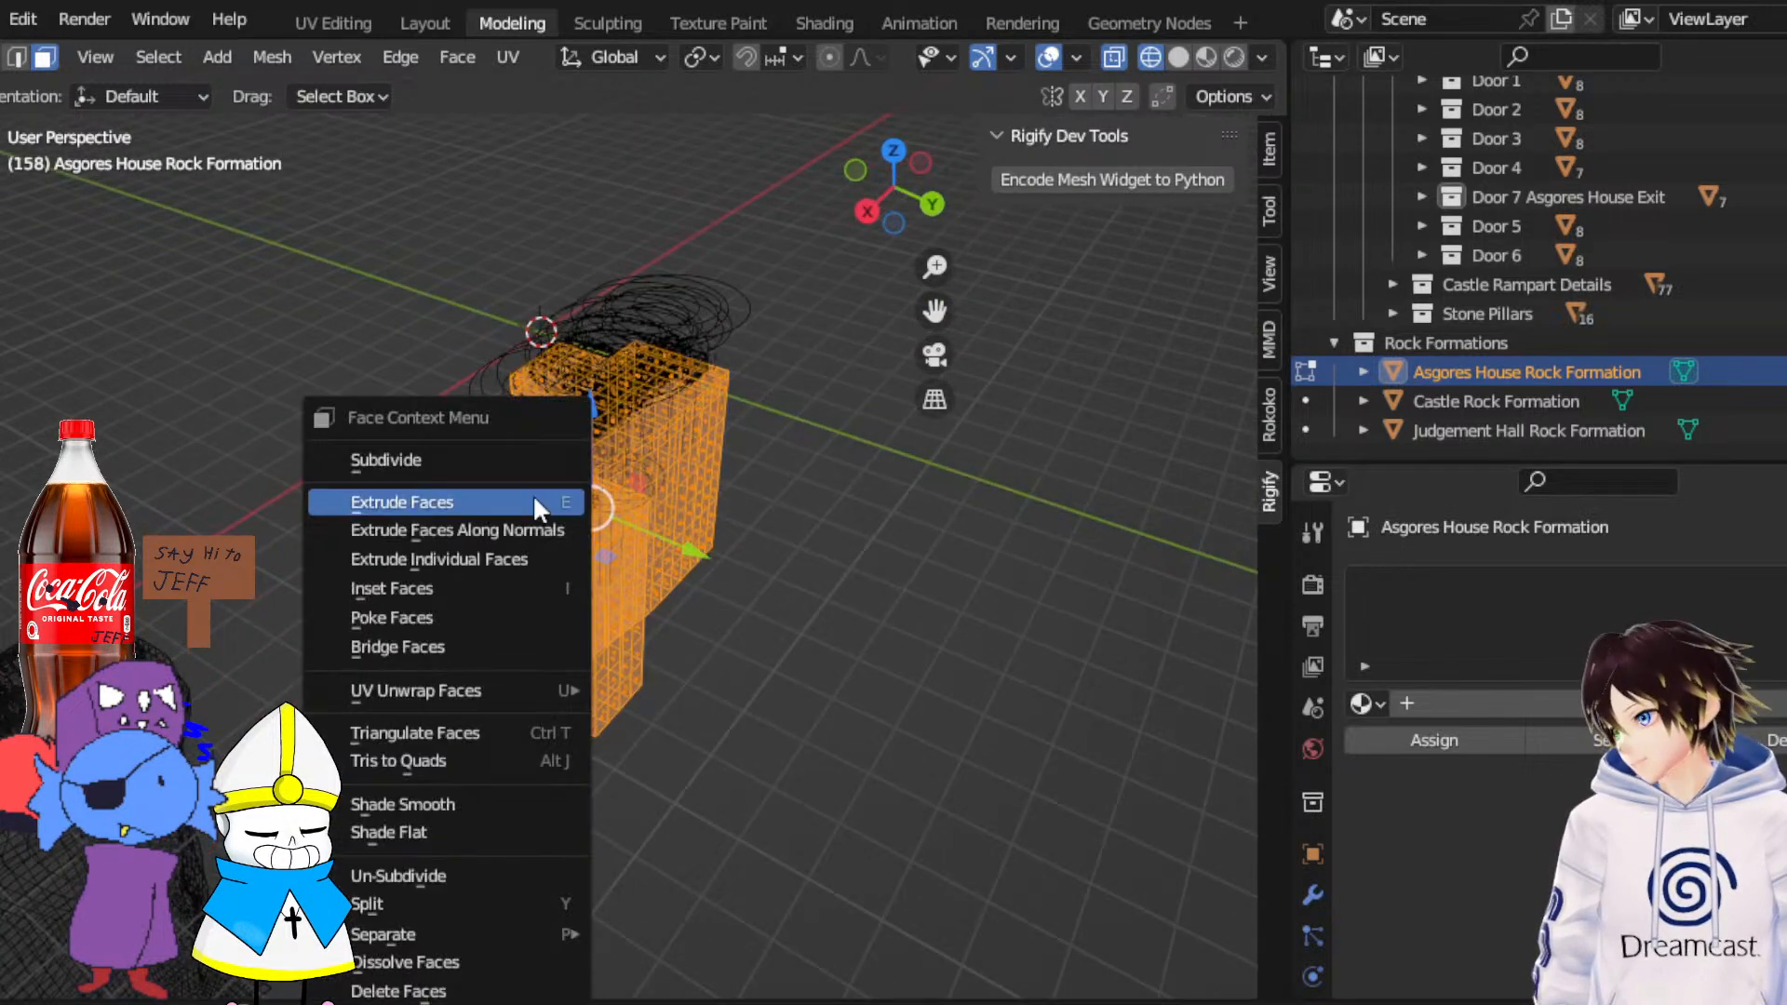
pyautogui.click(460, 465)
pyautogui.rightClick(629, 415)
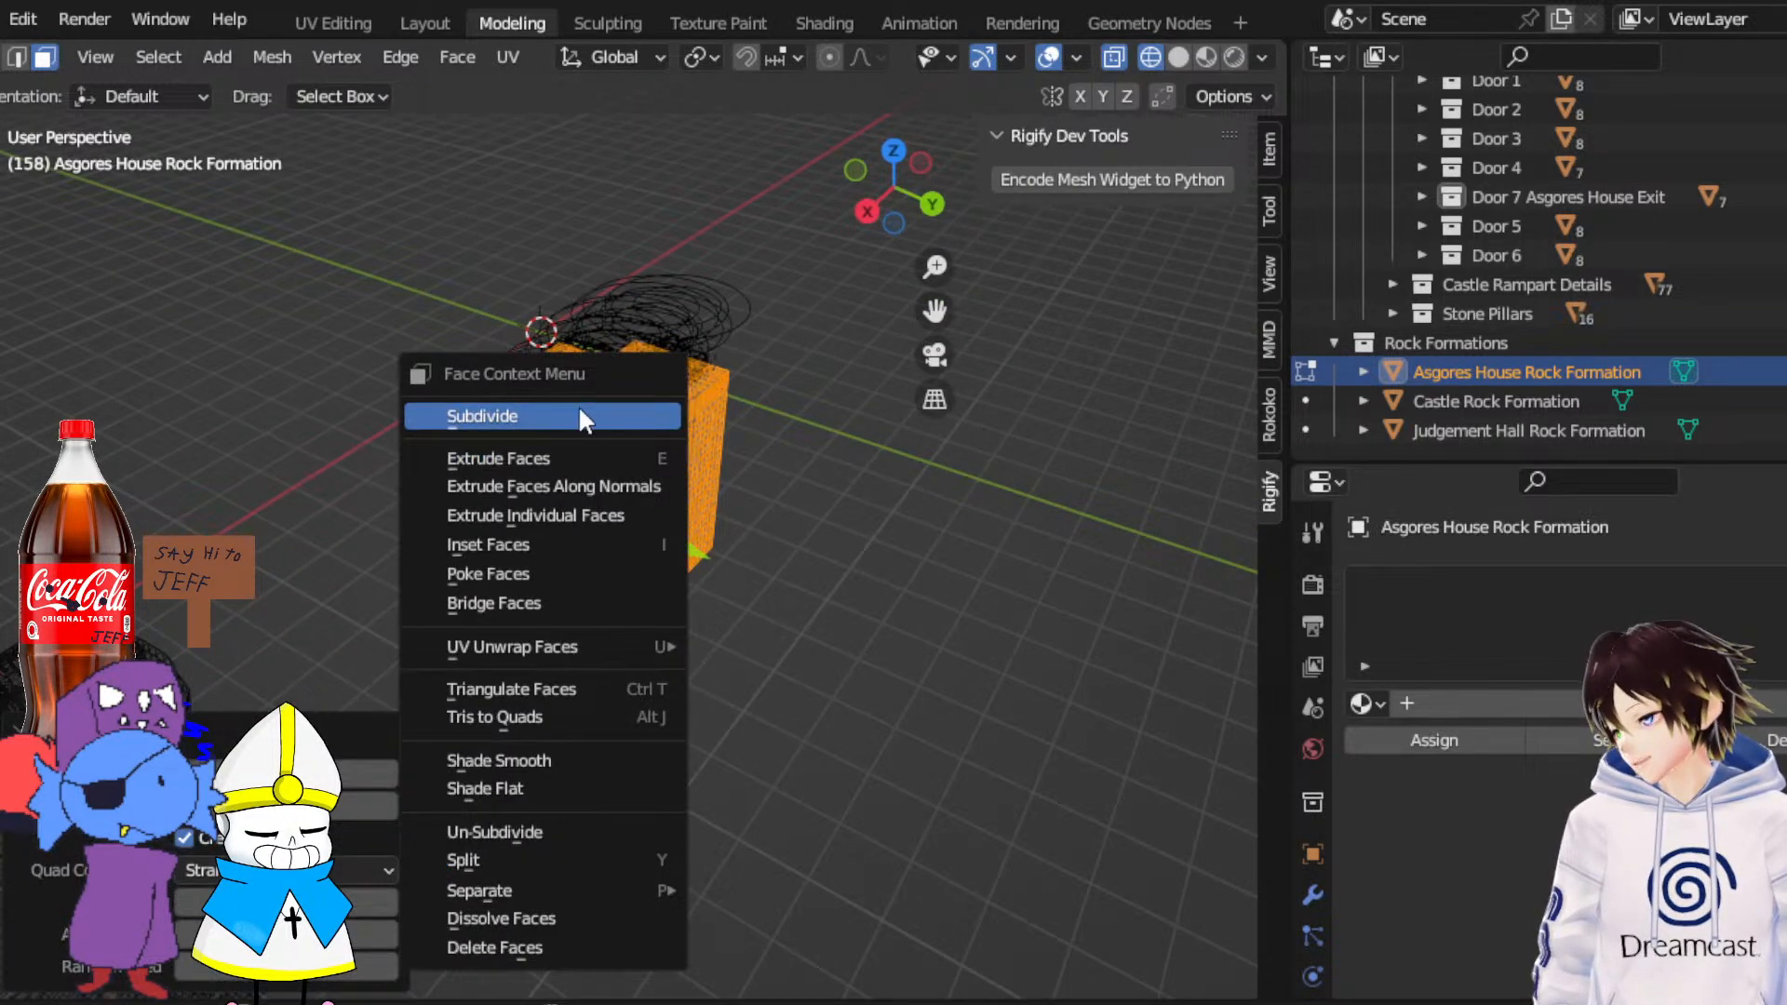
pyautogui.click(579, 409)
# Leave Edit Mode, return to solid shading and inspect the densely subdivided block from the courtyard side
pyautogui.moveTo(581, 411); pyautogui.dragTo(686, 419, button='middle')
pyautogui.scroll(2, 686, 418)
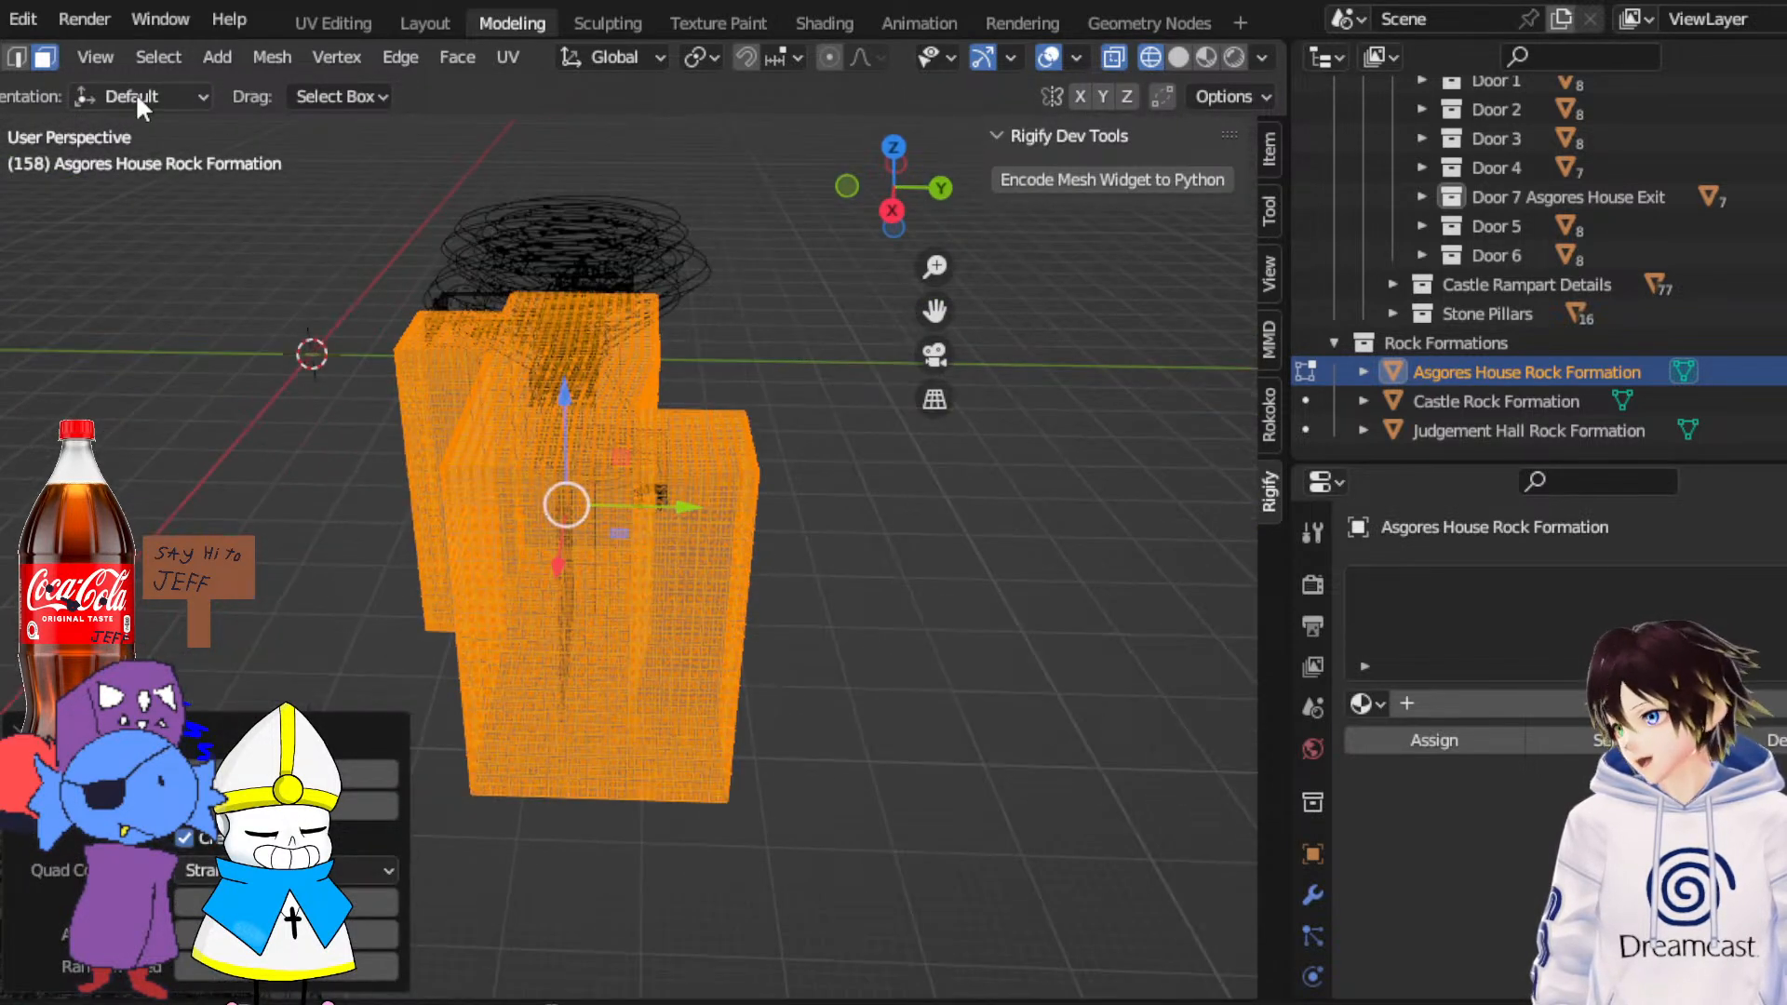
pyautogui.click(3, 58)
pyautogui.click(9, 90)
pyautogui.moveTo(384, 432); pyautogui.dragTo(630, 425, button='middle')
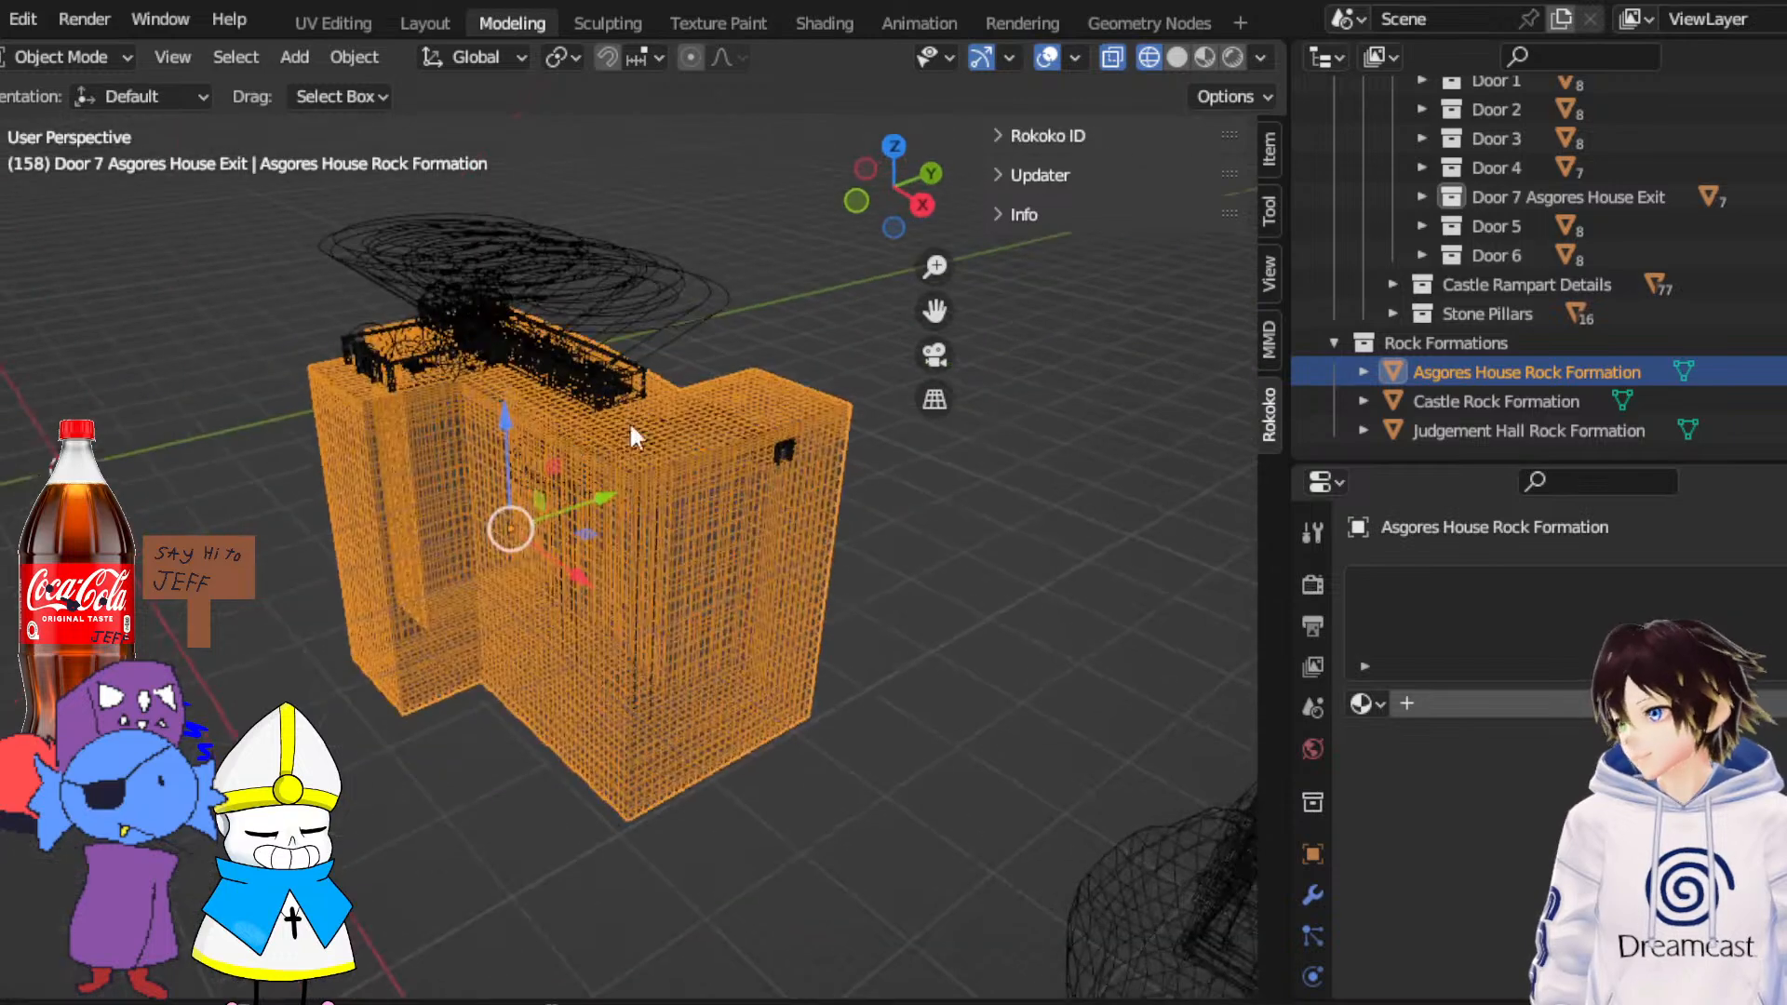
pyautogui.click(1175, 58)
pyautogui.moveTo(528, 456)
pyautogui.mouseDown(button='middle')
pyautogui.moveTo(843, 478)
pyautogui.moveTo(695, 495)
pyautogui.mouseUp(button='middle')
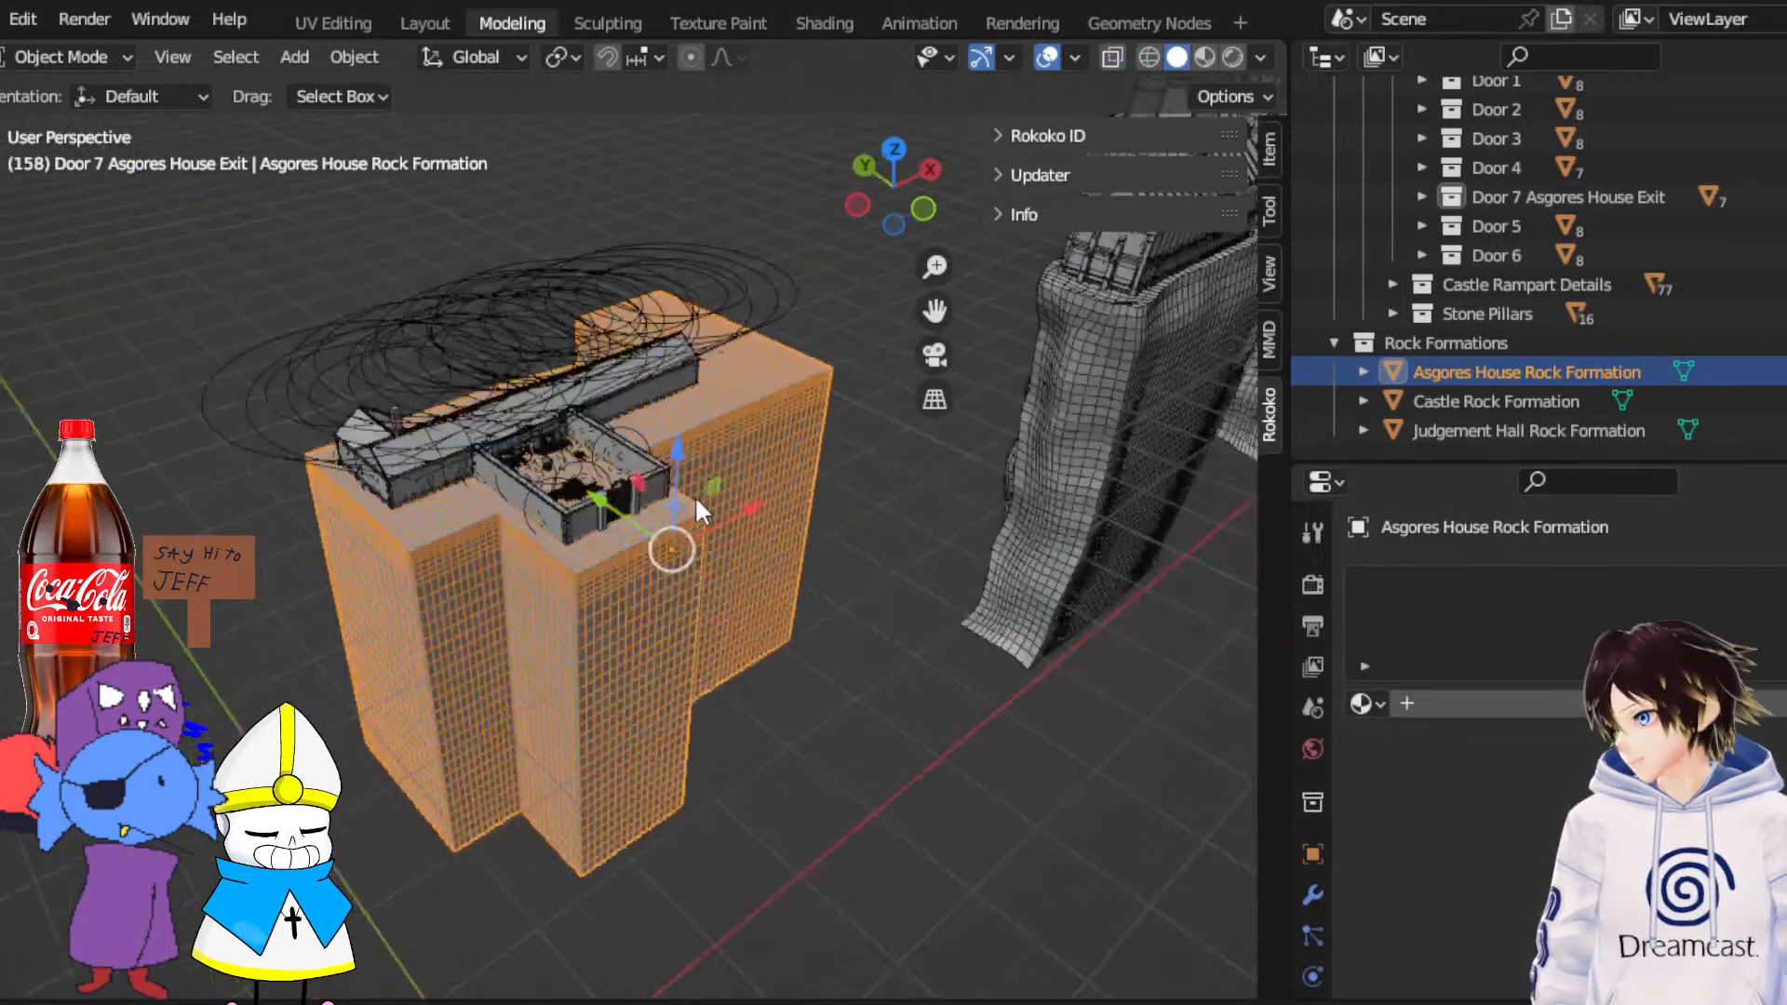
pyautogui.scroll(1, 696, 495)
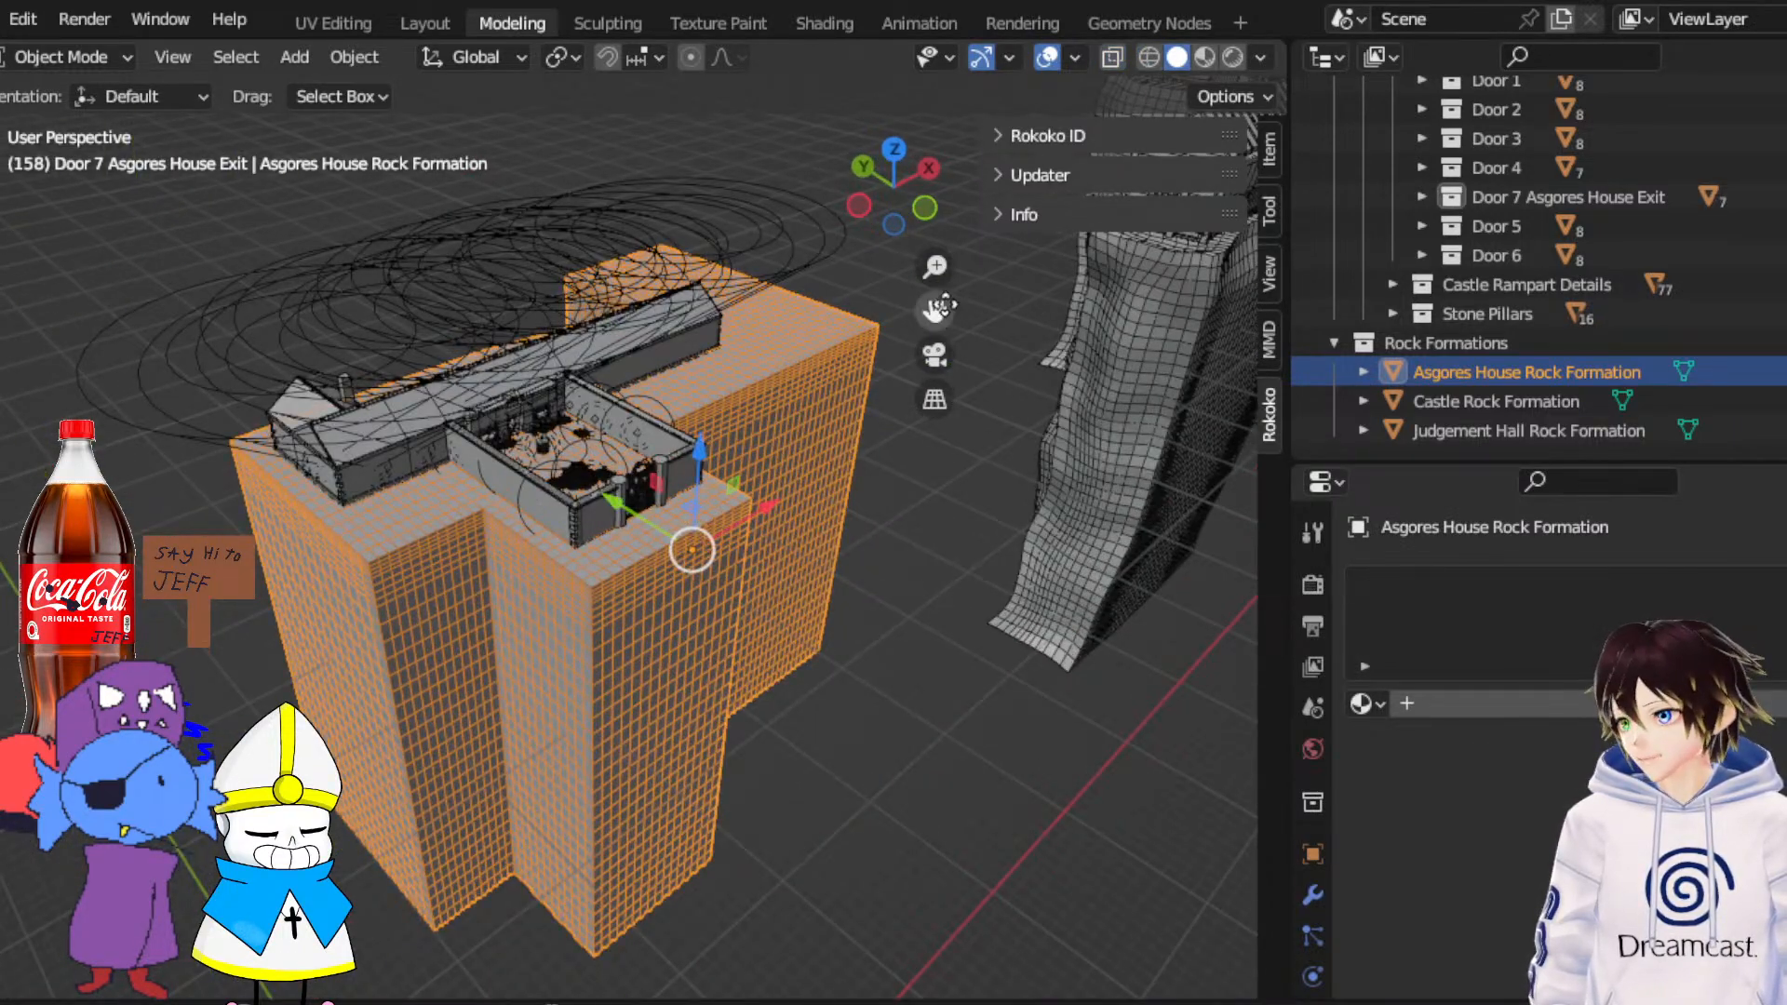
# Put the Asgores House Rock Formation into Sculpt Mode, view it from above and choose the Grab brush
pyautogui.moveTo(945, 305); pyautogui.dragTo(880, 316)
pyautogui.click(91, 53)
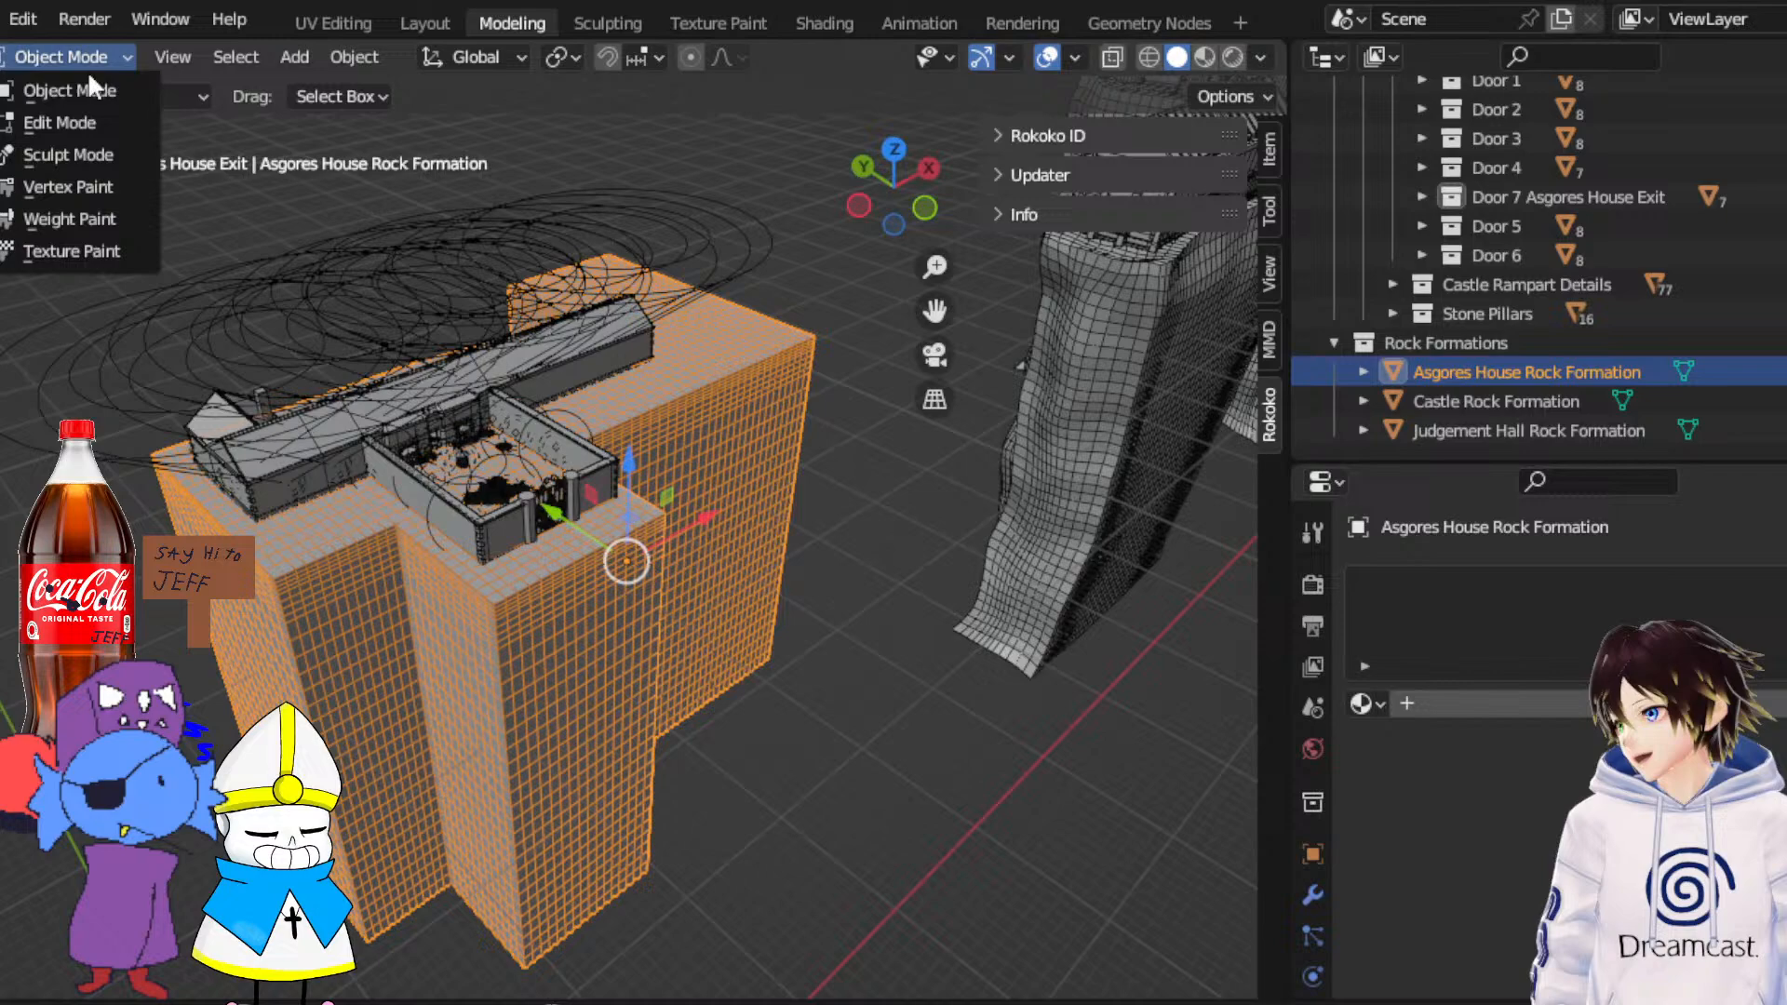
pyautogui.click(75, 154)
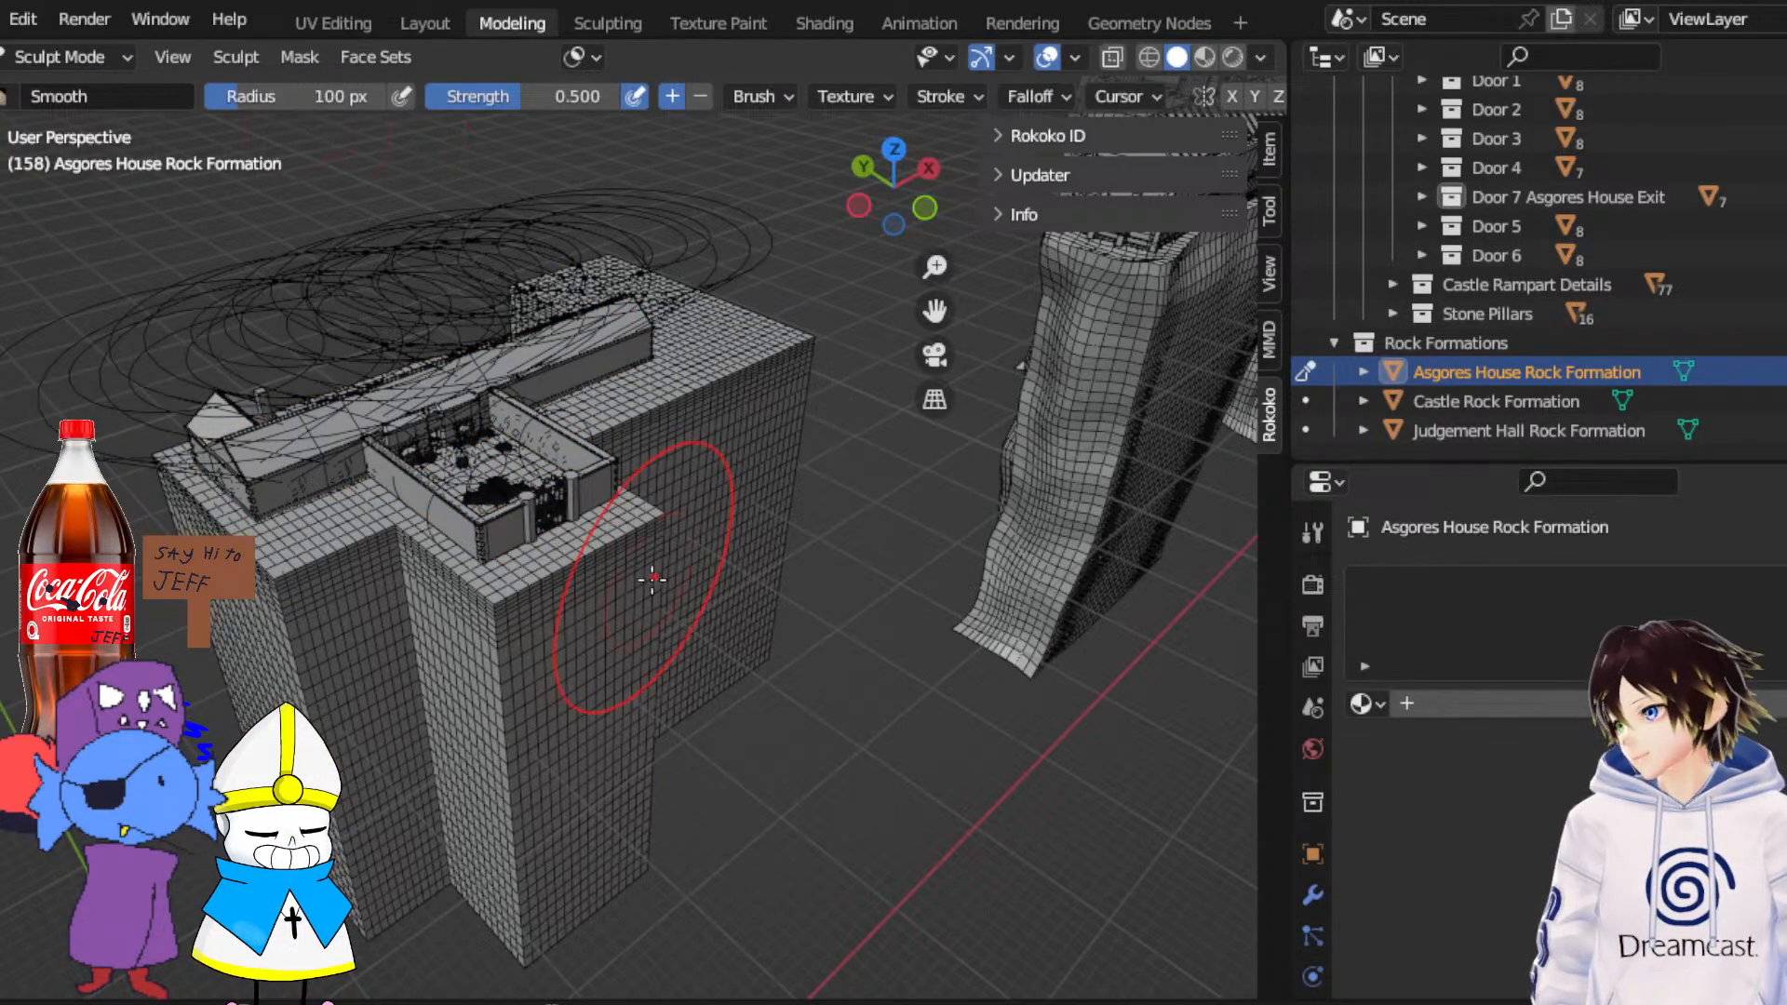
pyautogui.scroll(5, 651, 558)
pyautogui.scroll(-3, 935, 317)
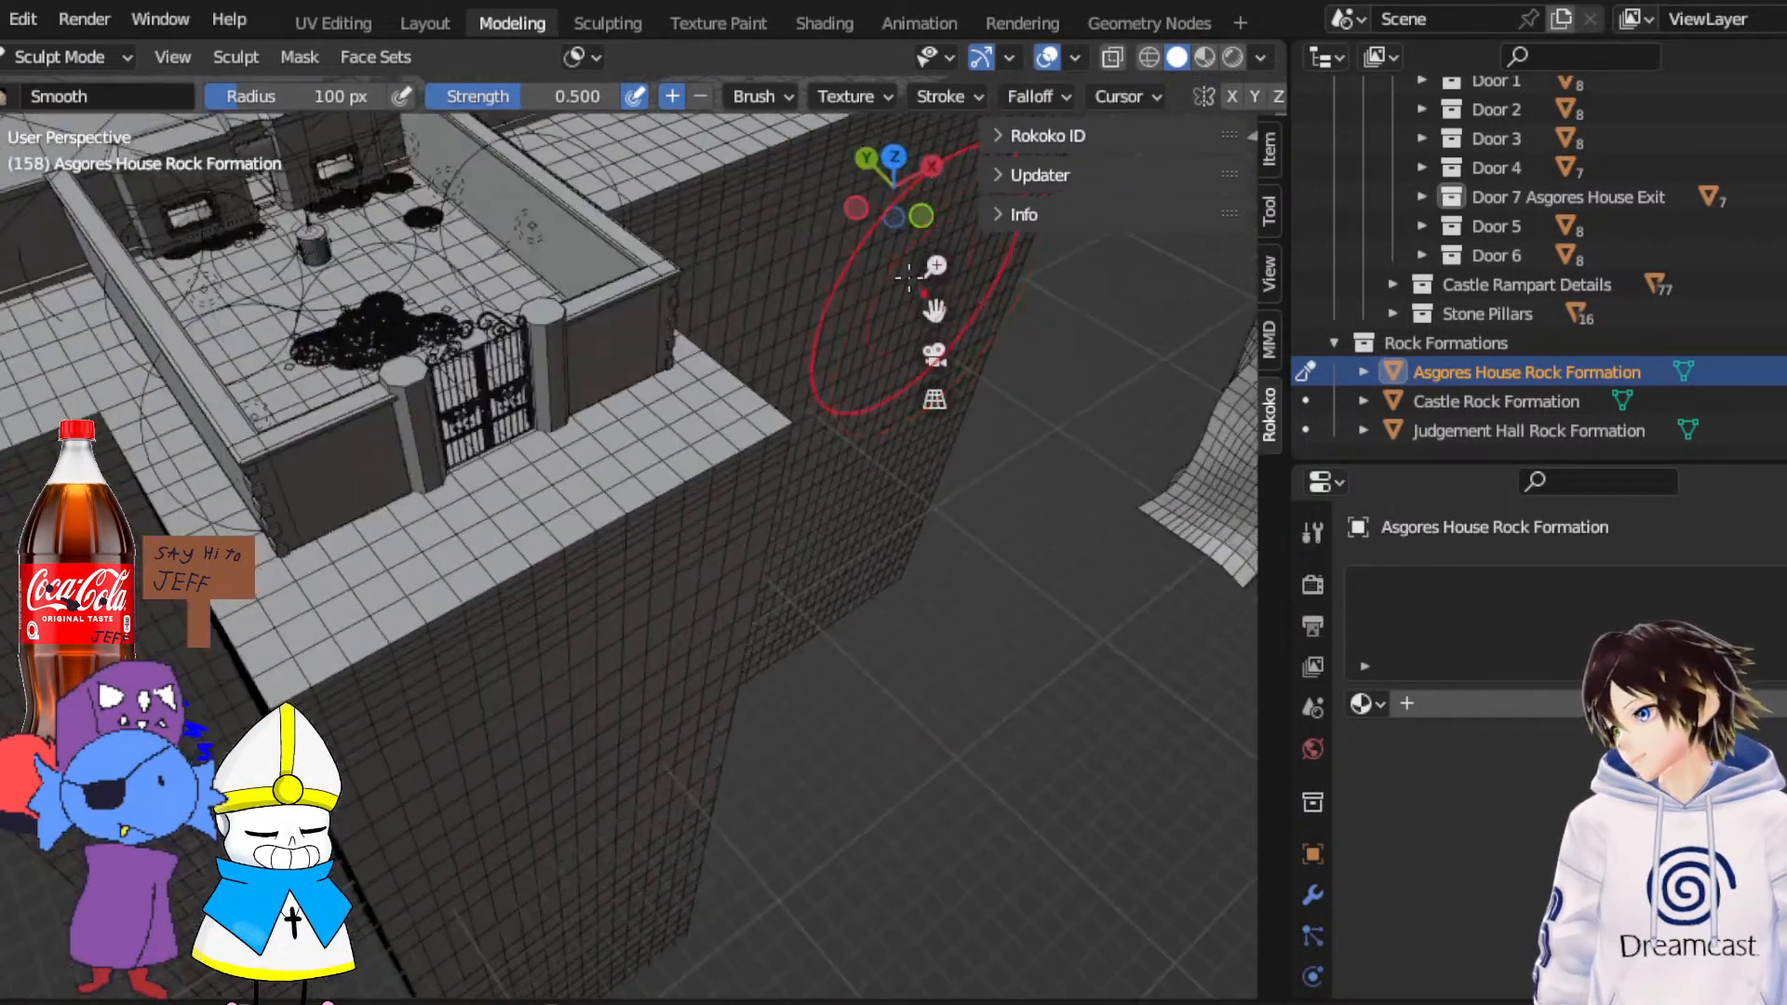
pyautogui.click(893, 156)
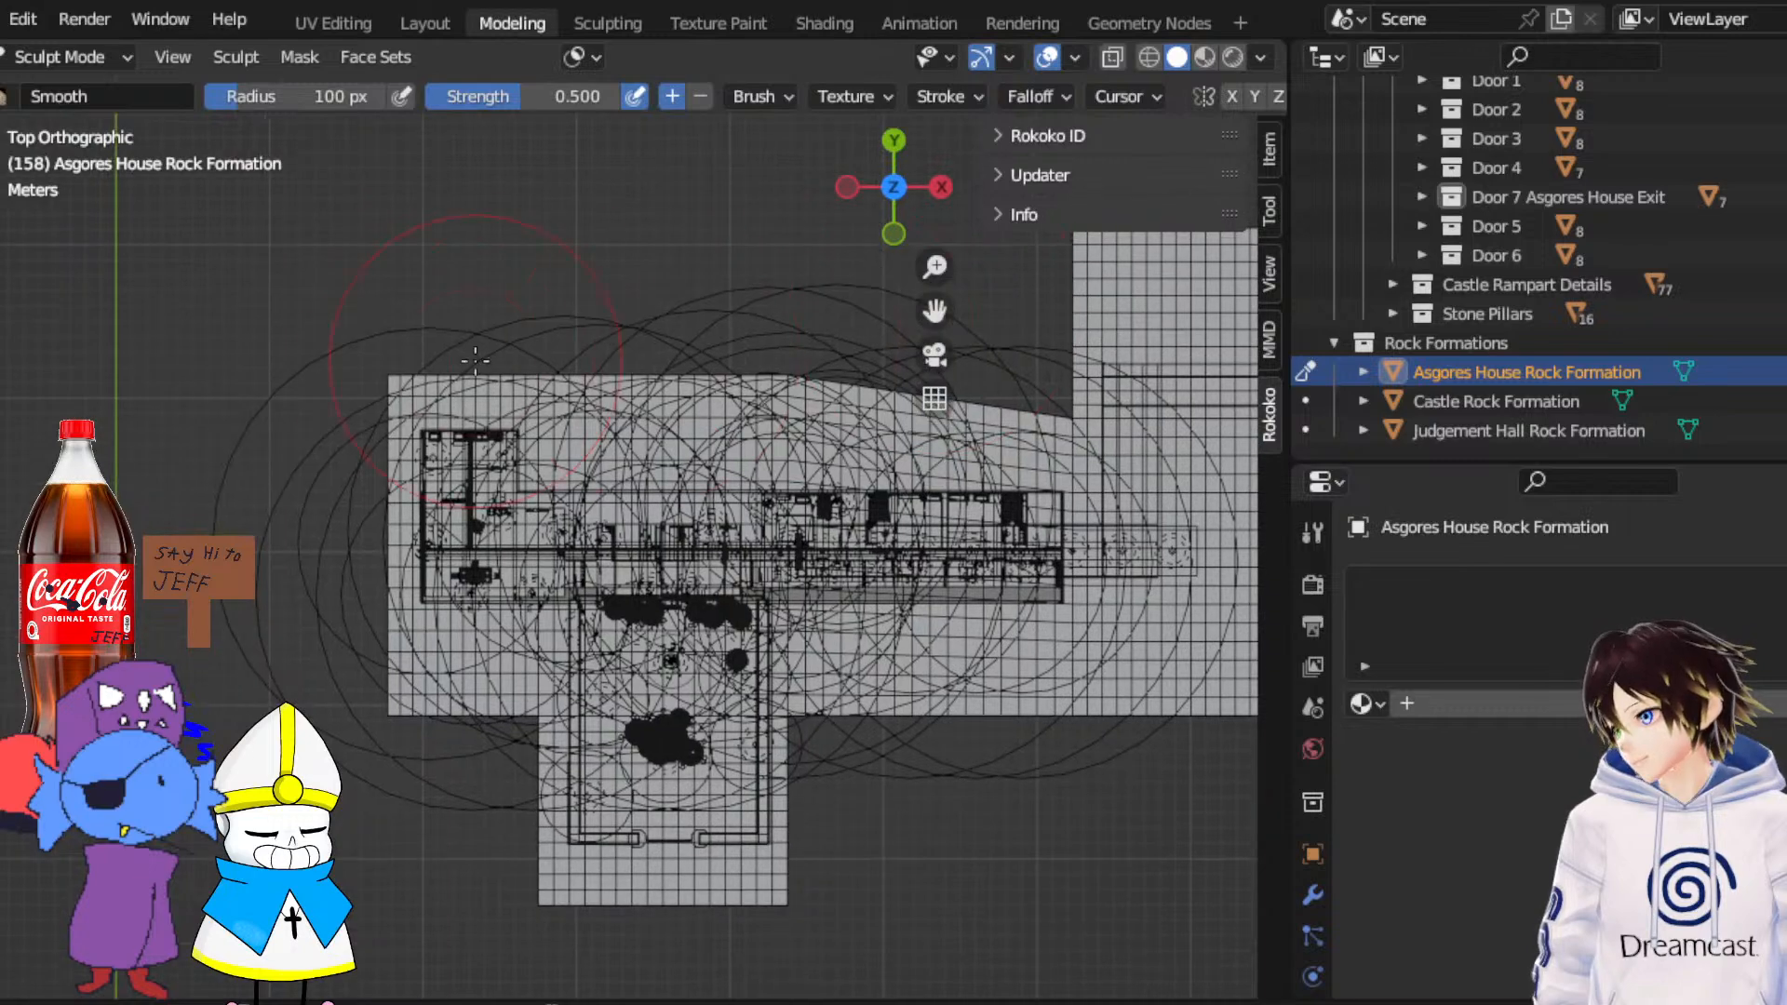
pyautogui.scroll(1, 412, 377)
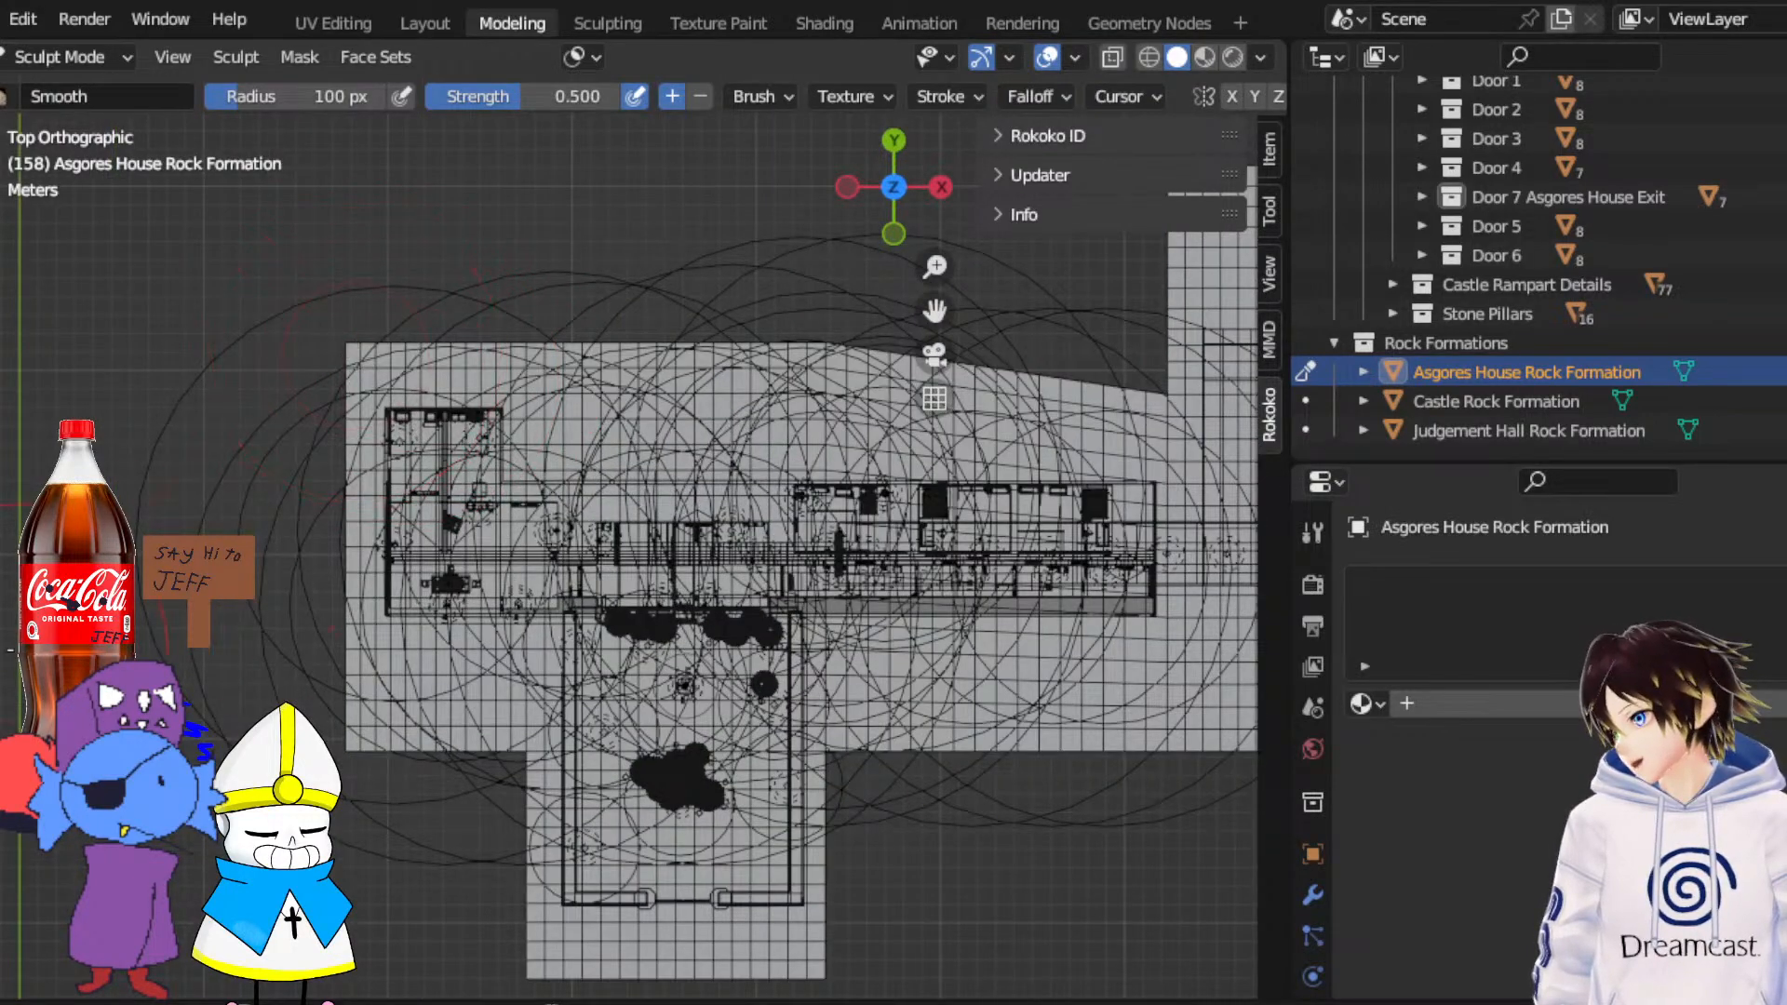
pyautogui.press('g')
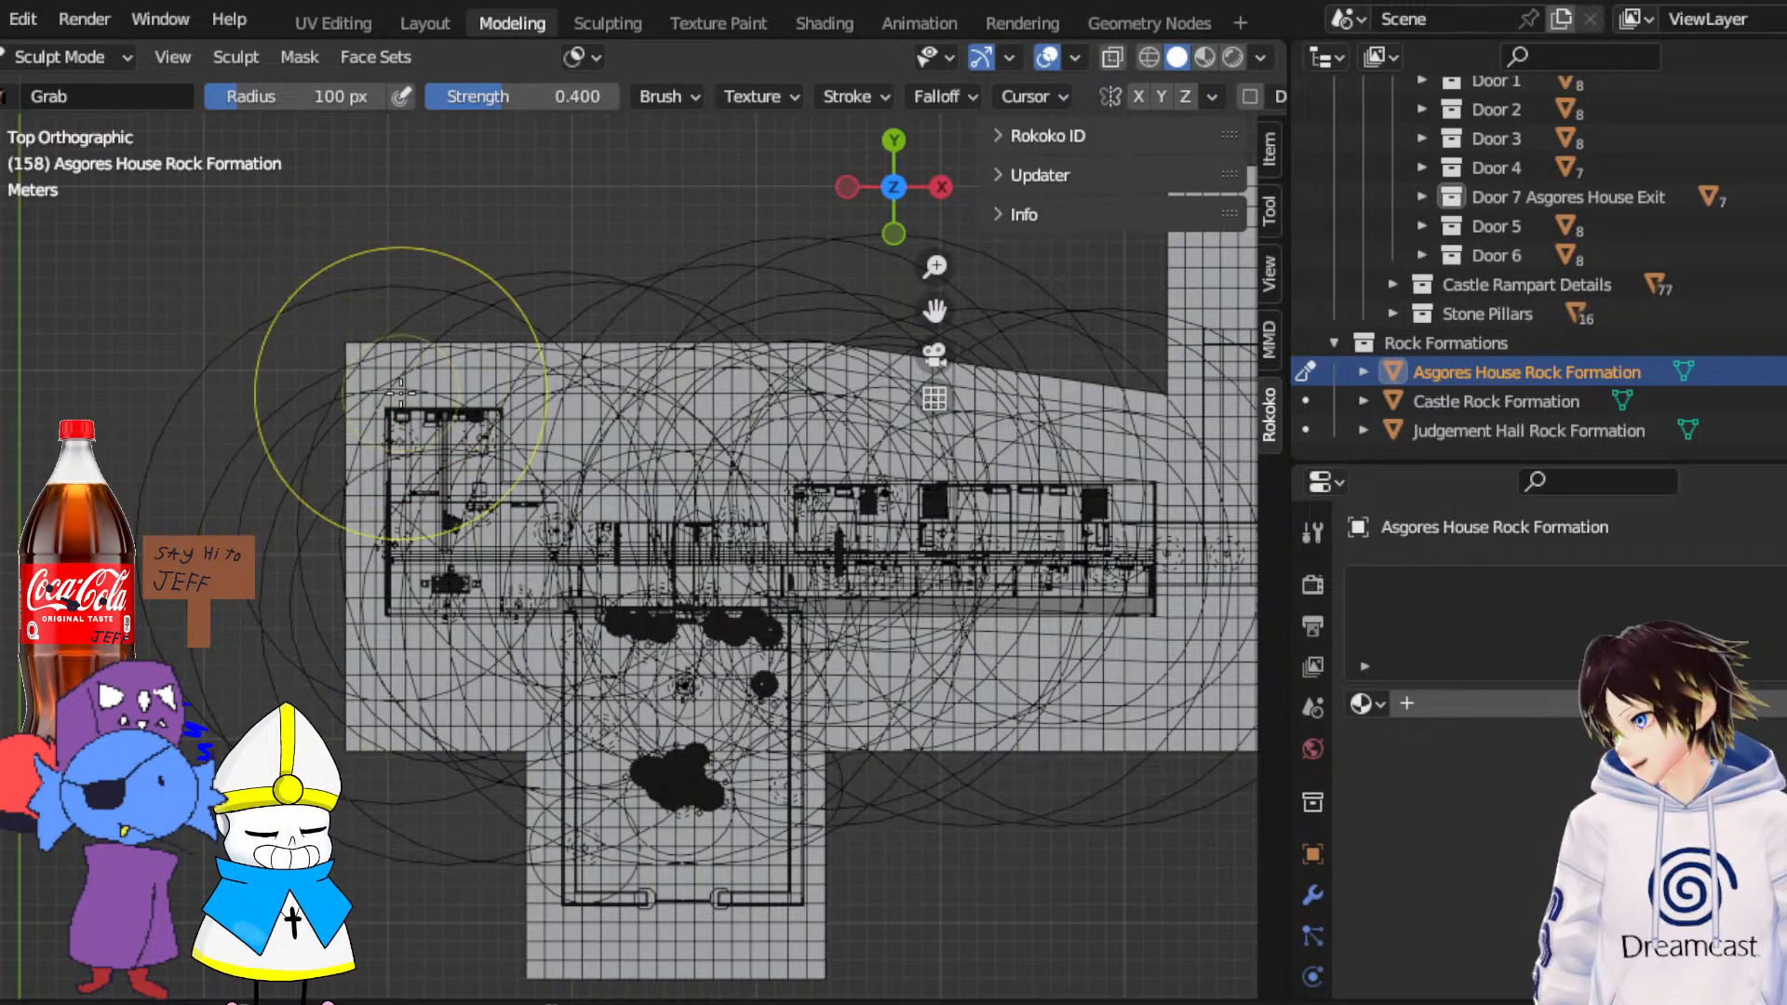
# Pull the block's straight upper rim behind the house inward with the Grab brush to make a wavy outline
pyautogui.moveTo(676, 430); pyautogui.dragTo(819, 239, button='middle')
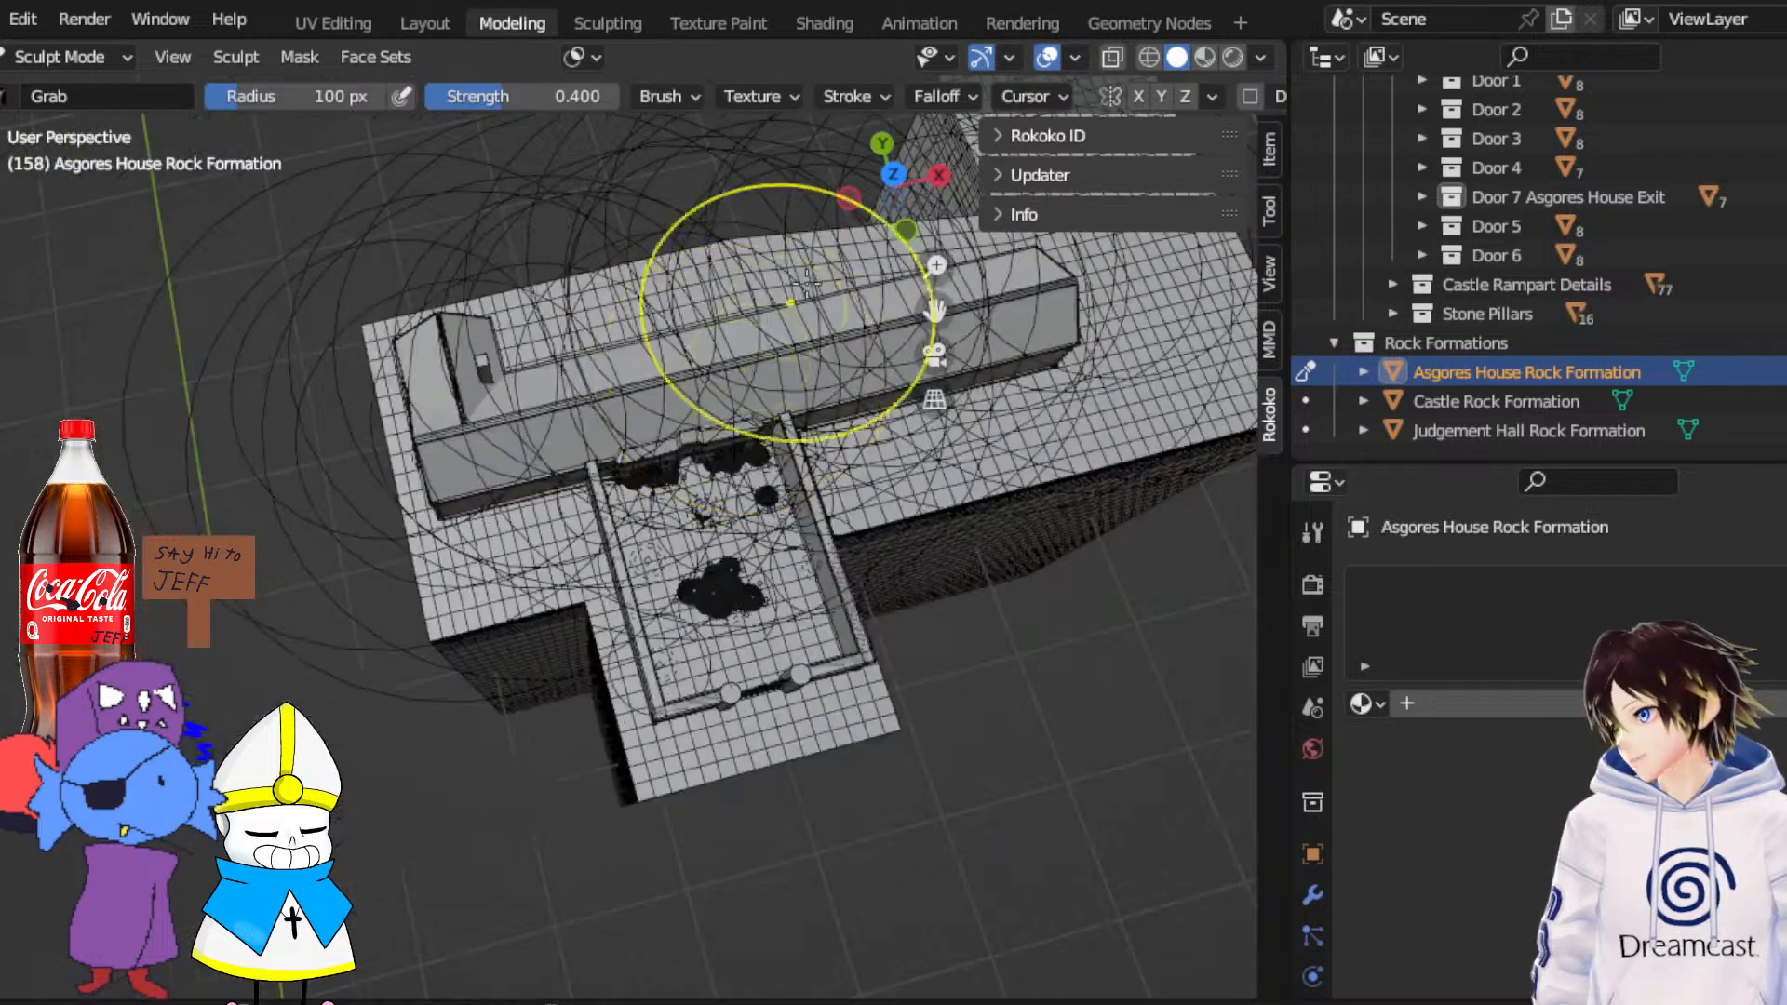
pyautogui.moveTo(935, 311); pyautogui.dragTo(1077, 341)
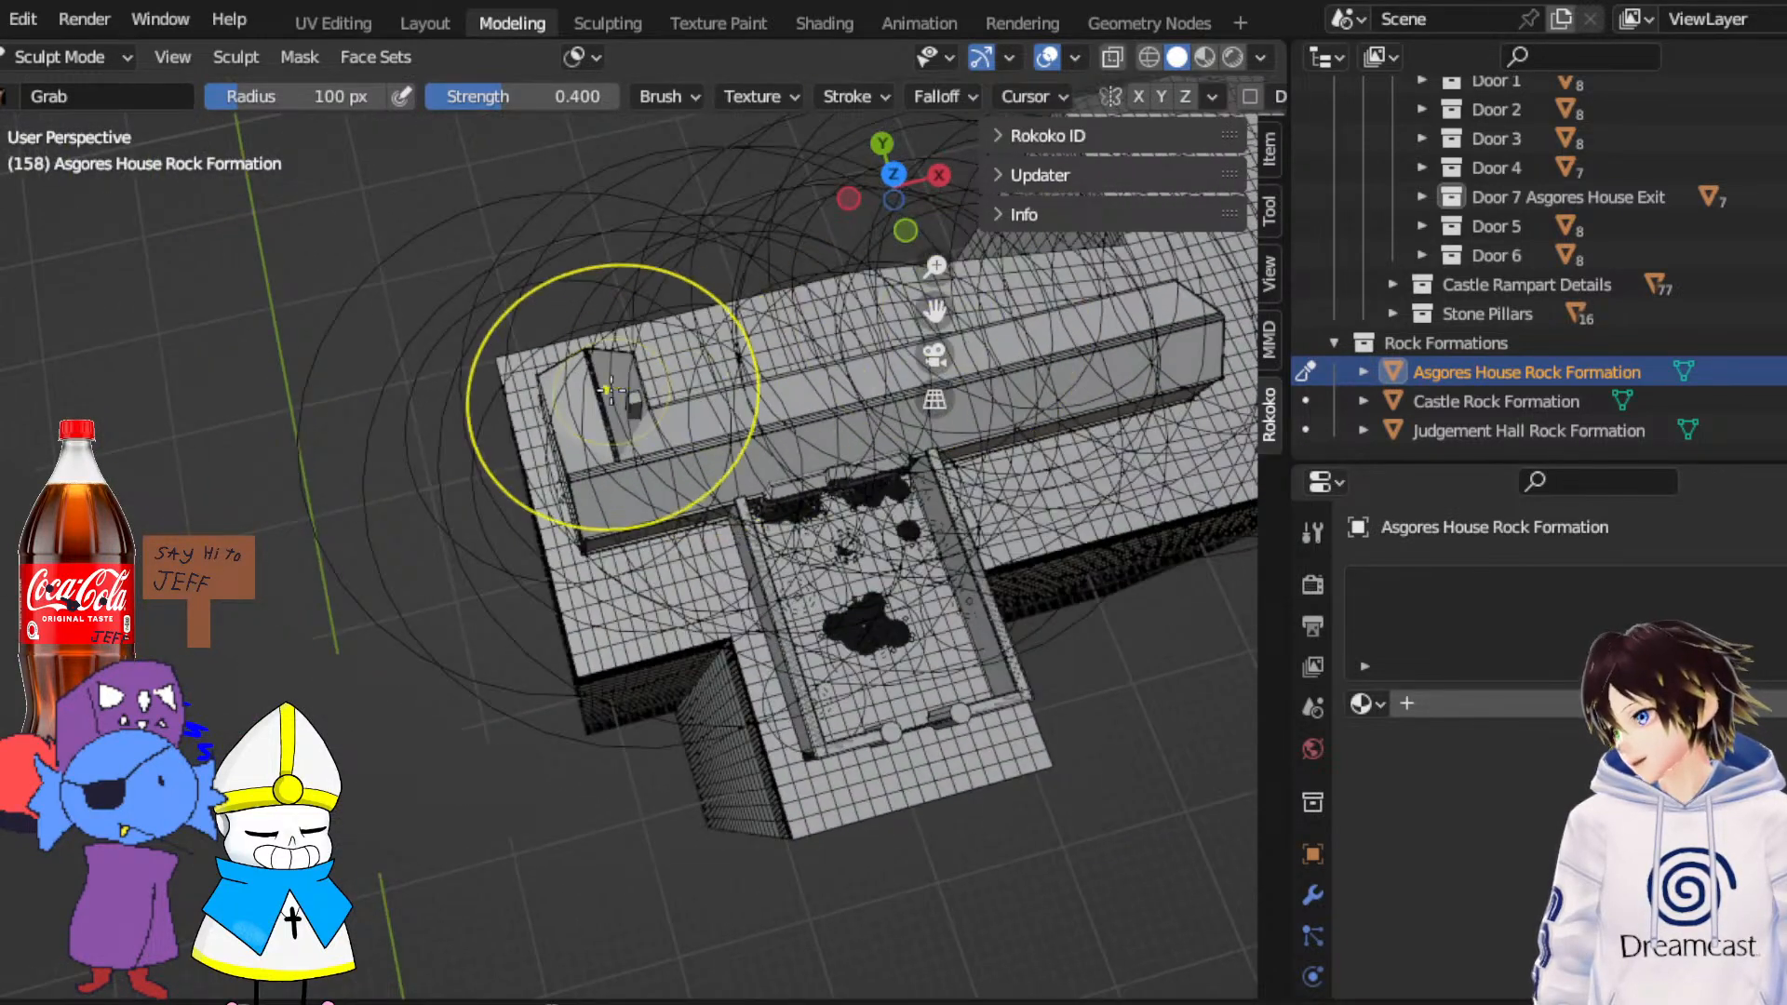
pyautogui.moveTo(607, 398); pyautogui.dragTo(630, 481, button='middle')
pyautogui.moveTo(529, 514)
pyautogui.mouseDown()
pyautogui.moveTo(603, 534)
pyautogui.moveTo(580, 521)
pyautogui.mouseUp()
pyautogui.moveTo(601, 489); pyautogui.dragTo(610, 507)
pyautogui.moveTo(637, 470); pyautogui.dragTo(634, 505)
pyautogui.moveTo(698, 446)
pyautogui.mouseDown()
pyautogui.moveTo(717, 473)
pyautogui.moveTo(775, 470)
pyautogui.mouseUp()
pyautogui.moveTo(824, 383)
pyautogui.mouseDown()
pyautogui.moveTo(845, 415)
pyautogui.moveTo(789, 462)
pyautogui.mouseUp()
pyautogui.moveTo(804, 434); pyautogui.dragTo(816, 461)
pyautogui.moveTo(854, 393)
pyautogui.mouseDown()
pyautogui.moveTo(866, 415)
pyautogui.moveTo(913, 404)
pyautogui.mouseUp()
pyautogui.moveTo(921, 373); pyautogui.dragTo(943, 400)
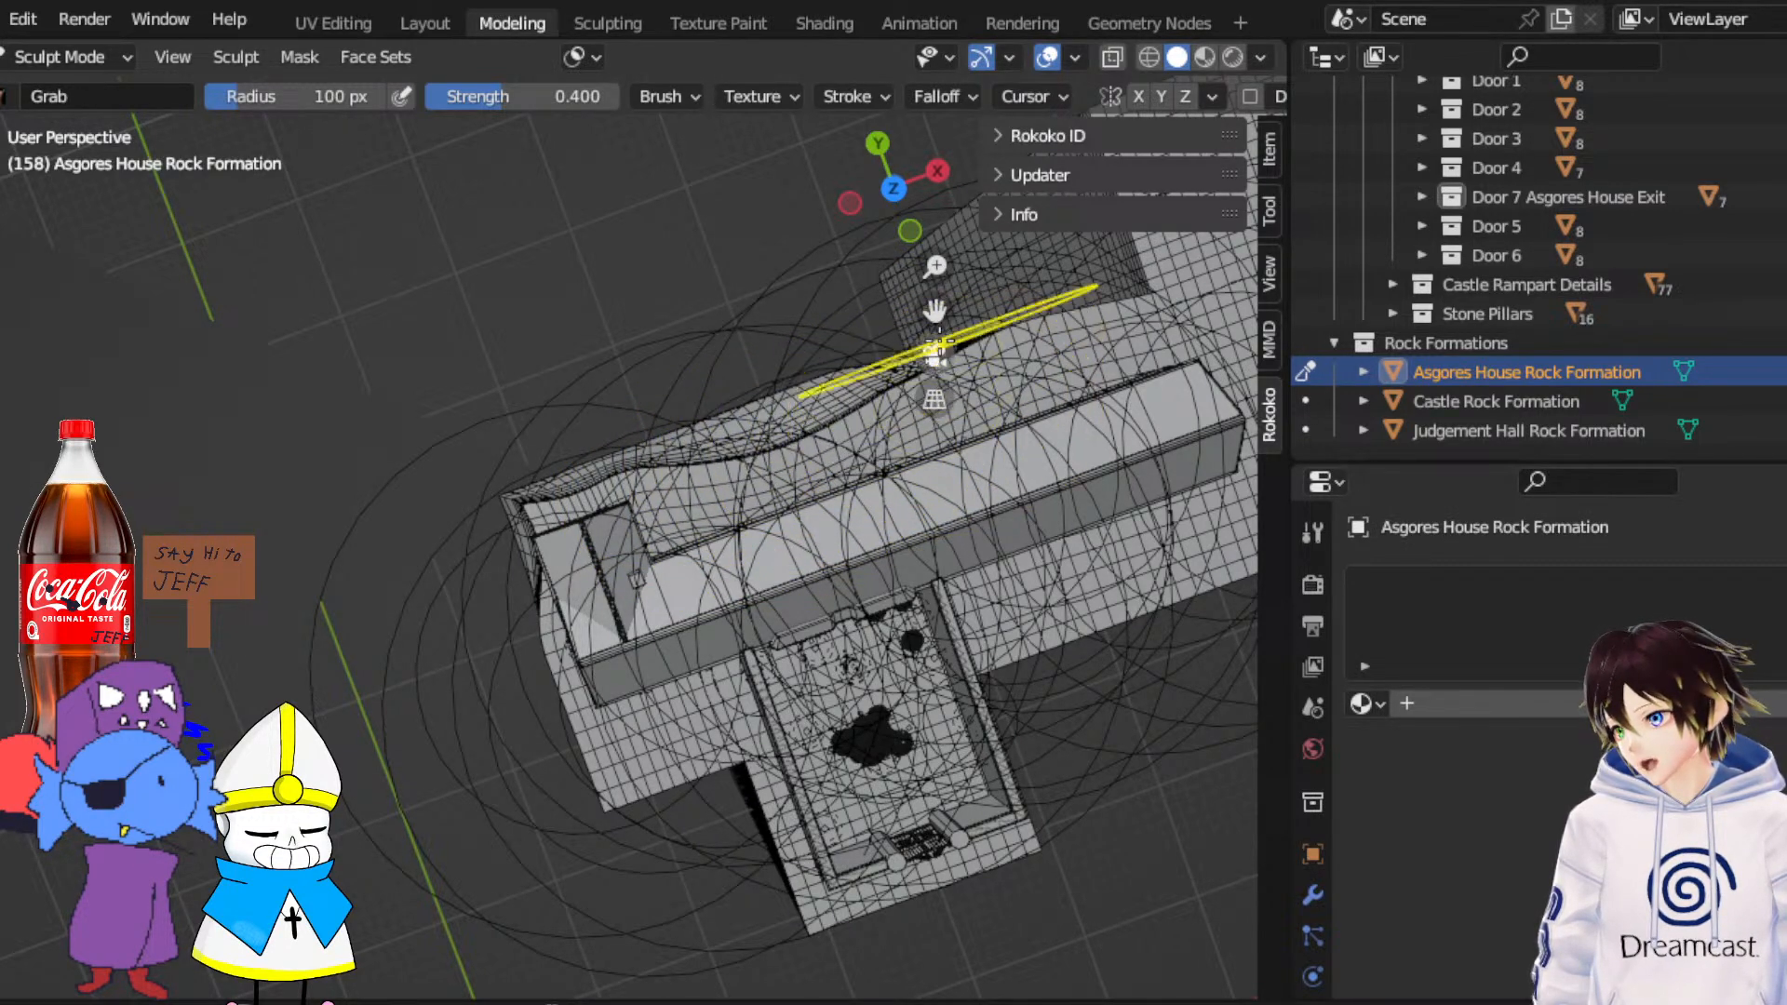
# Reshape the rear rim up to the inner corner and the inner side of the projecting end section with Grab strokes
pyautogui.moveTo(949, 327)
pyautogui.keyDown('shift'); pyautogui.mouseDown(button='middle')
pyautogui.moveTo(777, 367)
pyautogui.moveTo(372, 396)
pyautogui.mouseUp(button='middle'); pyautogui.keyUp('shift')
pyautogui.moveTo(465, 396); pyautogui.dragTo(417, 435)
pyautogui.moveTo(389, 424); pyautogui.dragTo(400, 452)
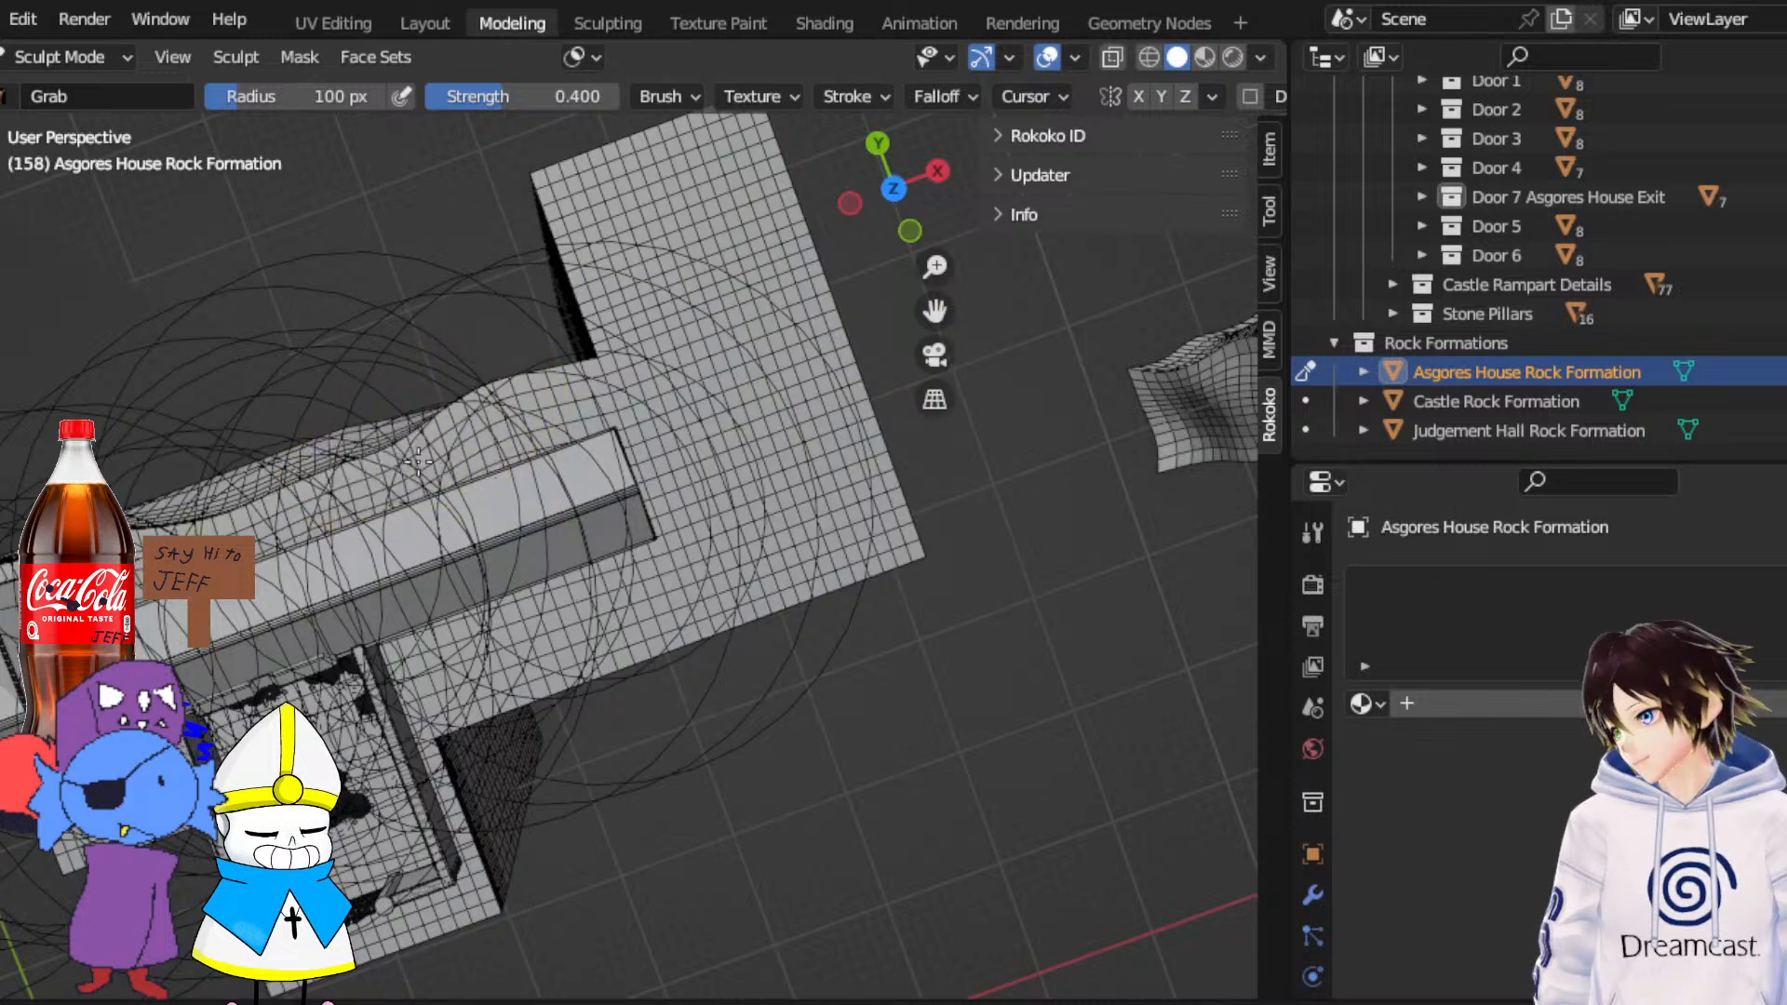
pyautogui.moveTo(473, 404)
pyautogui.mouseDown()
pyautogui.moveTo(484, 436)
pyautogui.moveTo(564, 434)
pyautogui.moveTo(601, 404)
pyautogui.mouseUp()
pyautogui.moveTo(599, 356); pyautogui.dragTo(635, 384)
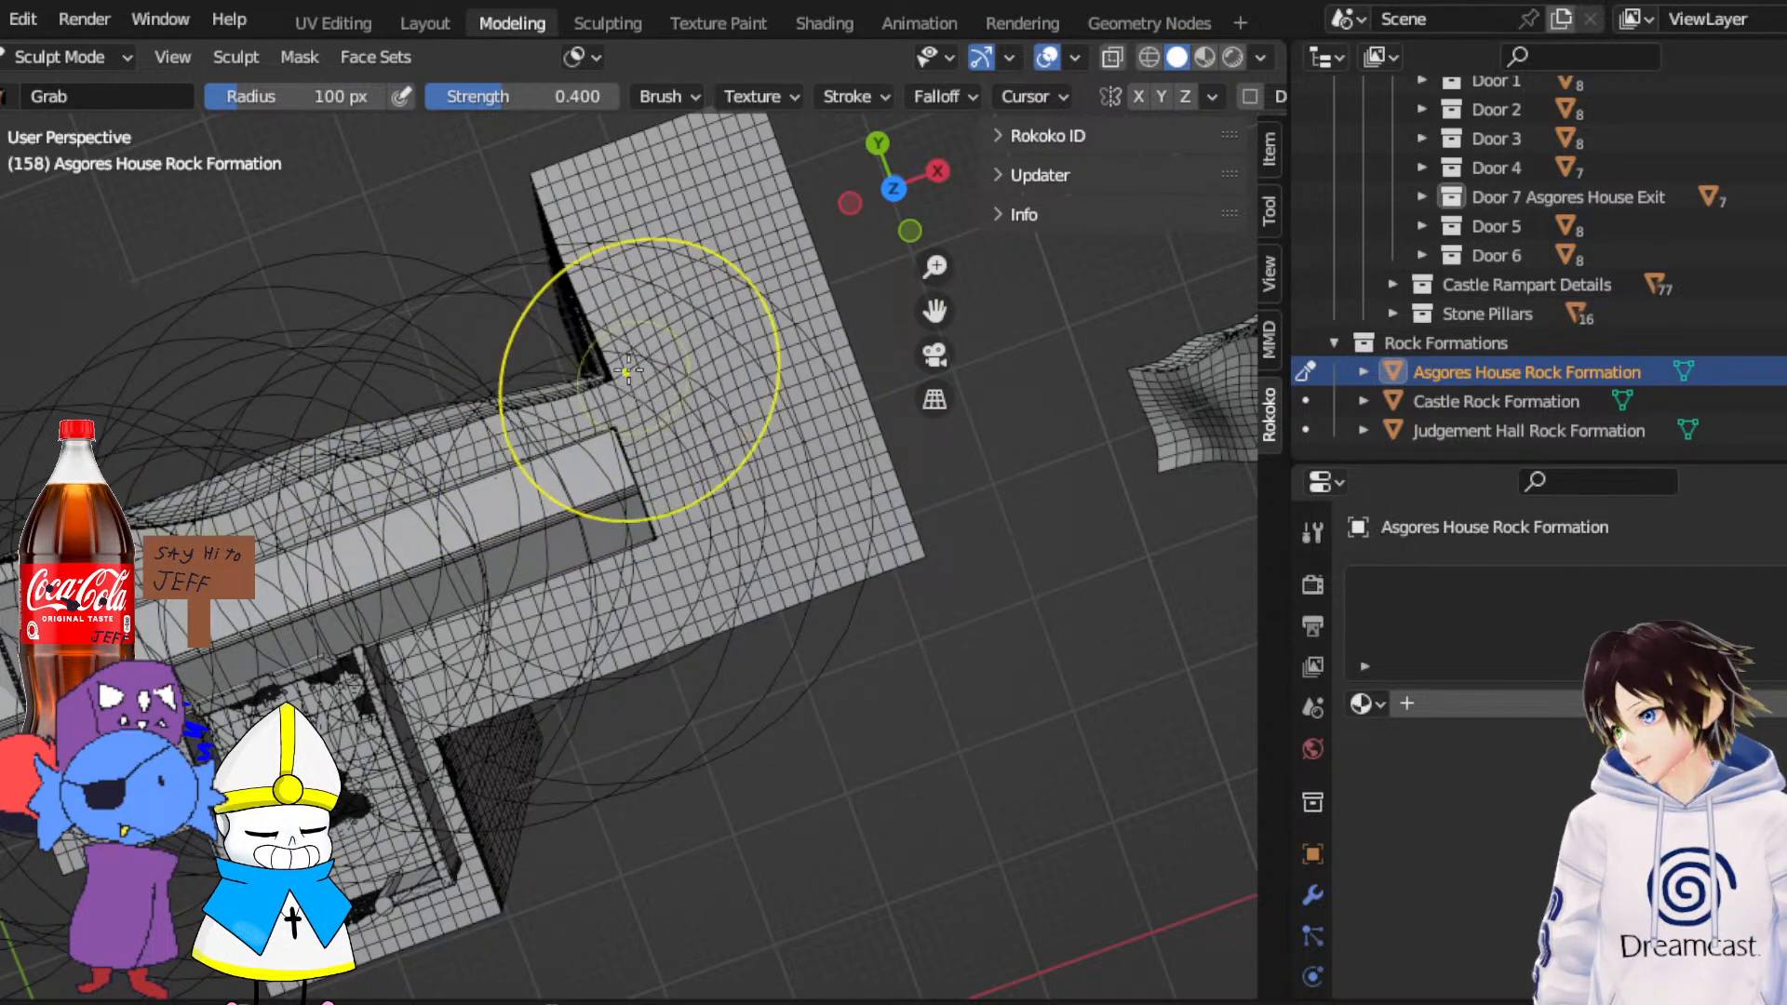
pyautogui.moveTo(593, 296); pyautogui.dragTo(625, 300)
pyautogui.moveTo(564, 227)
pyautogui.mouseDown()
pyautogui.moveTo(587, 232)
pyautogui.moveTo(592, 176)
pyautogui.moveTo(640, 228)
pyautogui.mouseUp()
pyautogui.keyDown('shift'); pyautogui.moveTo(930, 303); pyautogui.dragTo(905, 479, button='middle'); pyautogui.keyUp('shift')
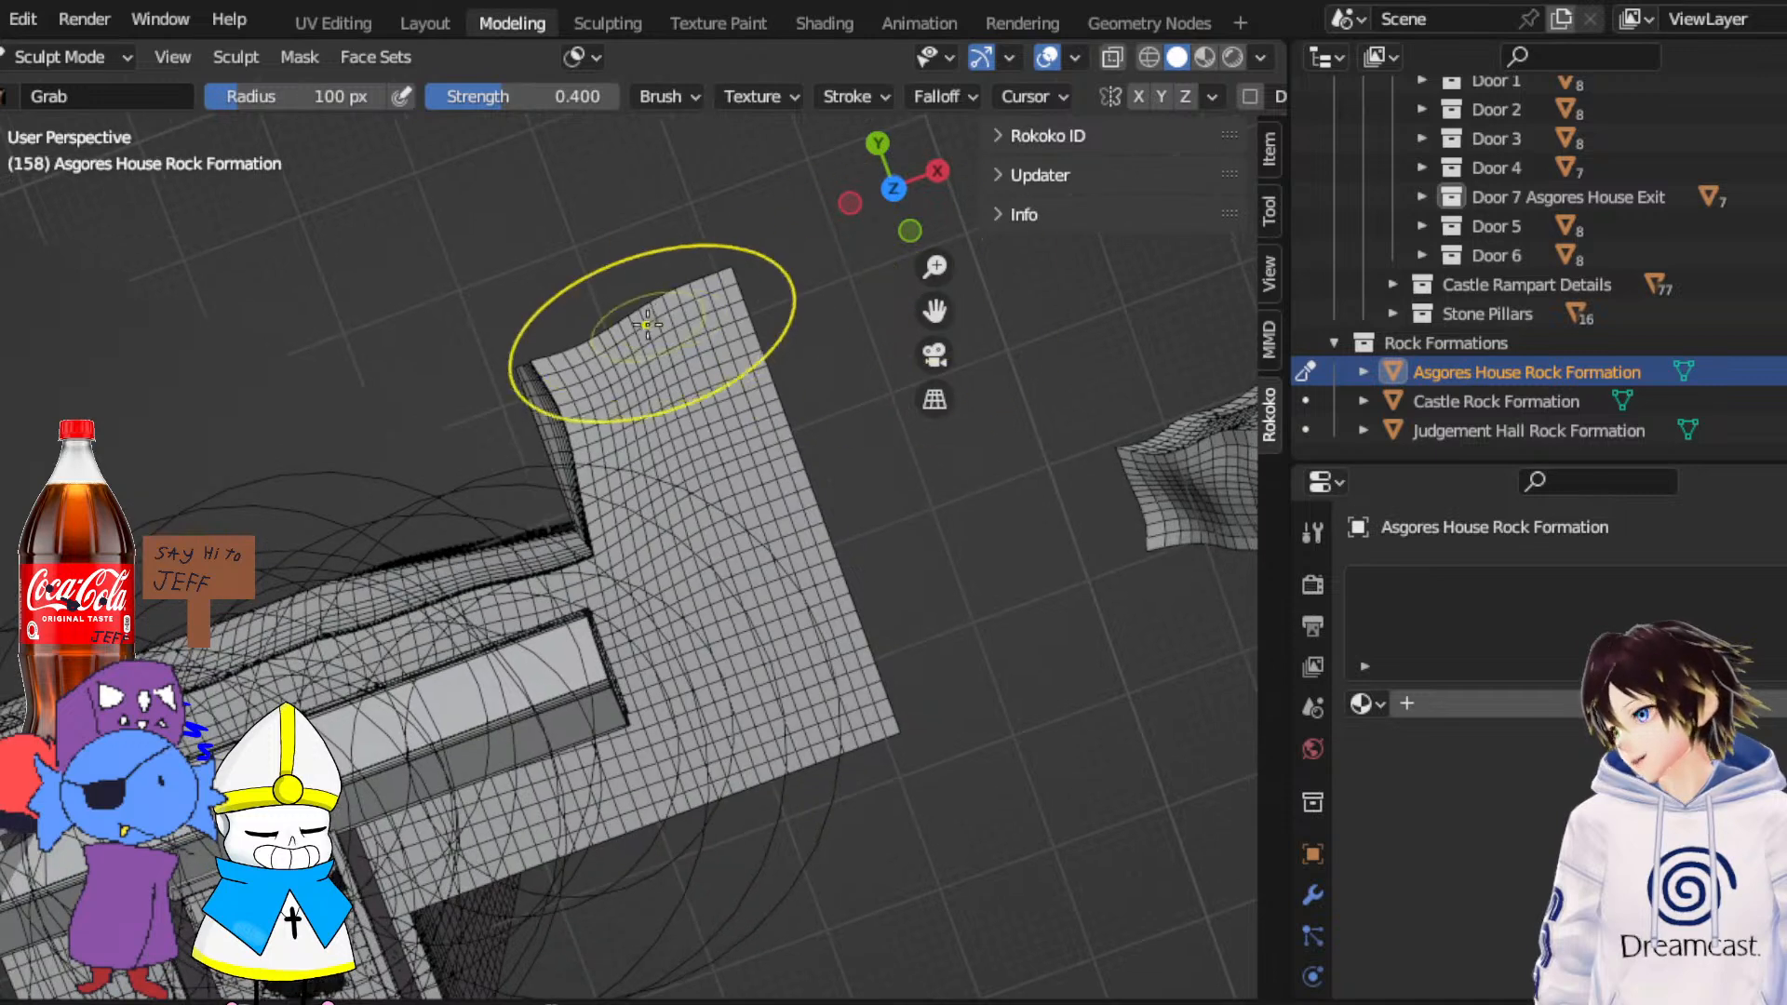
# Grab the end section's far edge, long outer edge and outer corner into an uneven, curved rim
pyautogui.moveTo(664, 329)
pyautogui.mouseDown()
pyautogui.moveTo(636, 300)
pyautogui.moveTo(592, 309)
pyautogui.moveTo(551, 380)
pyautogui.moveTo(570, 422)
pyautogui.moveTo(778, 335)
pyautogui.moveTo(804, 384)
pyautogui.mouseUp()
pyautogui.moveTo(789, 465); pyautogui.dragTo(849, 539)
pyautogui.moveTo(841, 601)
pyautogui.mouseDown()
pyautogui.moveTo(869, 609)
pyautogui.moveTo(867, 678)
pyautogui.moveTo(872, 583)
pyautogui.mouseUp()
pyautogui.moveTo(823, 518)
pyautogui.mouseDown()
pyautogui.moveTo(845, 510)
pyautogui.moveTo(823, 456)
pyautogui.mouseUp()
pyautogui.moveTo(862, 607); pyautogui.dragTo(882, 625)
pyautogui.moveTo(883, 720)
pyautogui.mouseDown()
pyautogui.moveTo(817, 693)
pyautogui.moveTo(771, 700)
pyautogui.moveTo(684, 728)
pyautogui.moveTo(689, 755)
pyautogui.mouseUp()
# Pull the front rim between the projecting end section and the courtyard inward toward the house
pyautogui.keyDown('shift'); pyautogui.moveTo(651, 731); pyautogui.dragTo(907, 415, button='middle'); pyautogui.keyUp('shift')
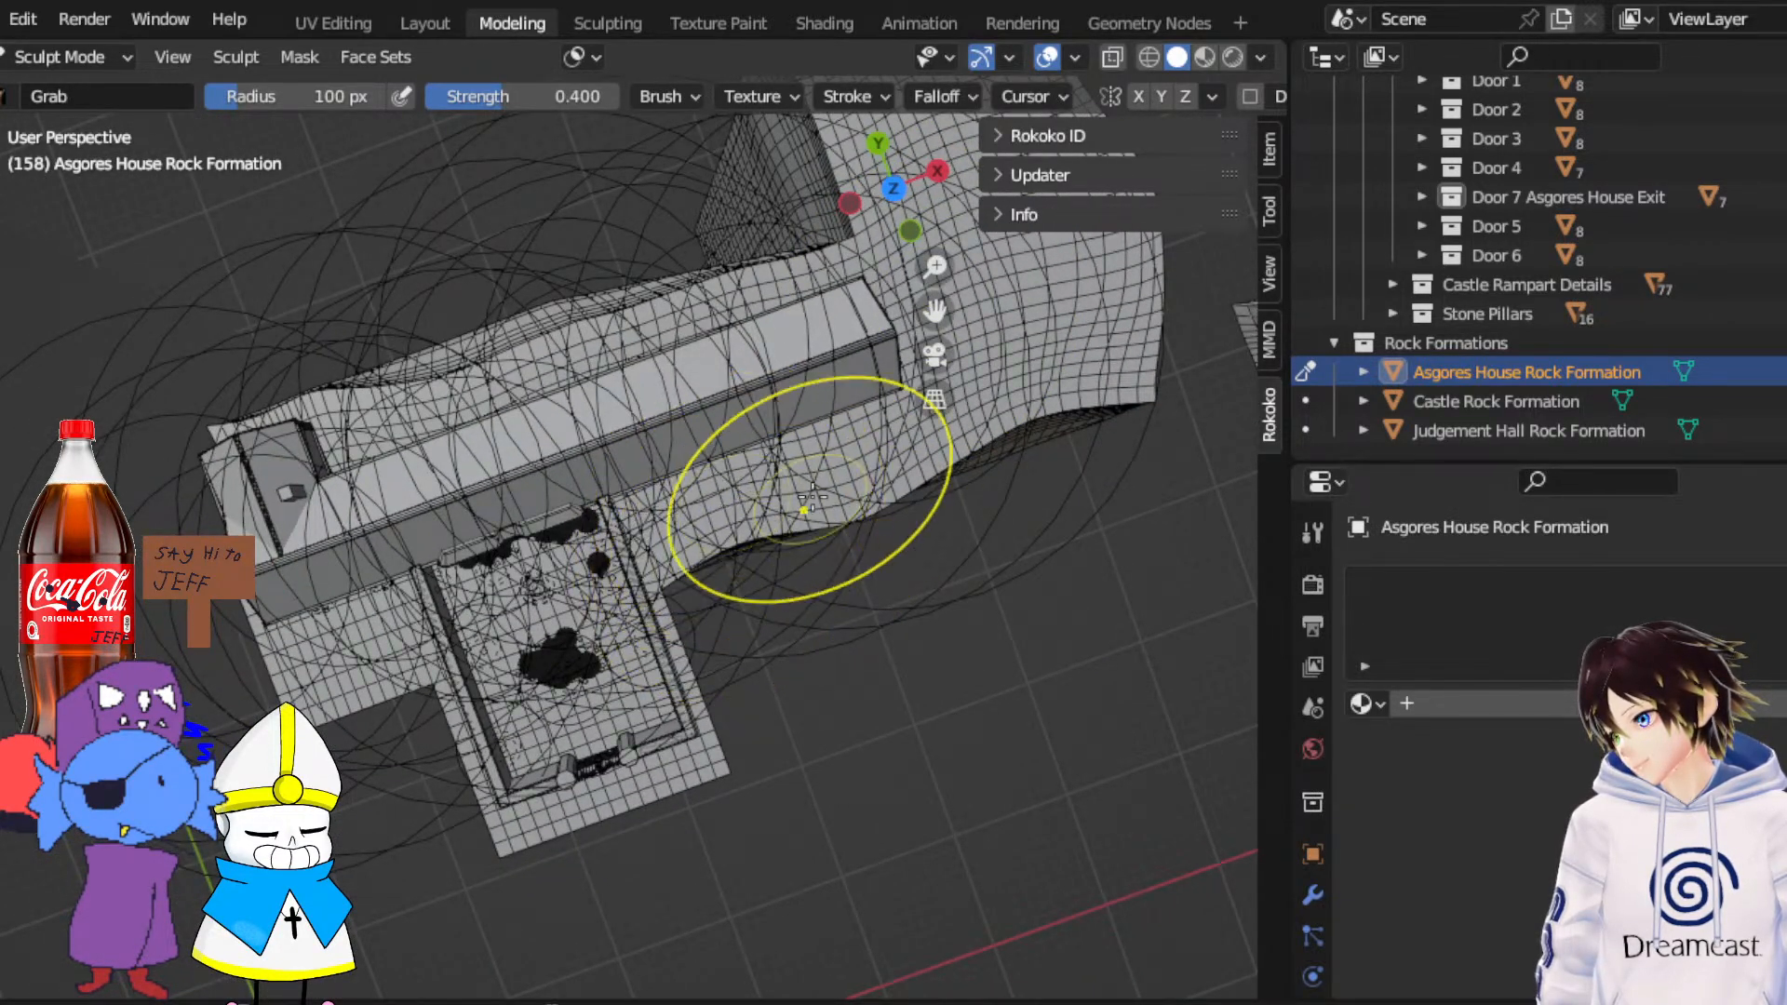
pyautogui.moveTo(882, 453)
pyautogui.mouseDown()
pyautogui.moveTo(883, 429)
pyautogui.moveTo(954, 402)
pyautogui.mouseUp()
pyautogui.moveTo(1075, 380); pyautogui.dragTo(1060, 342)
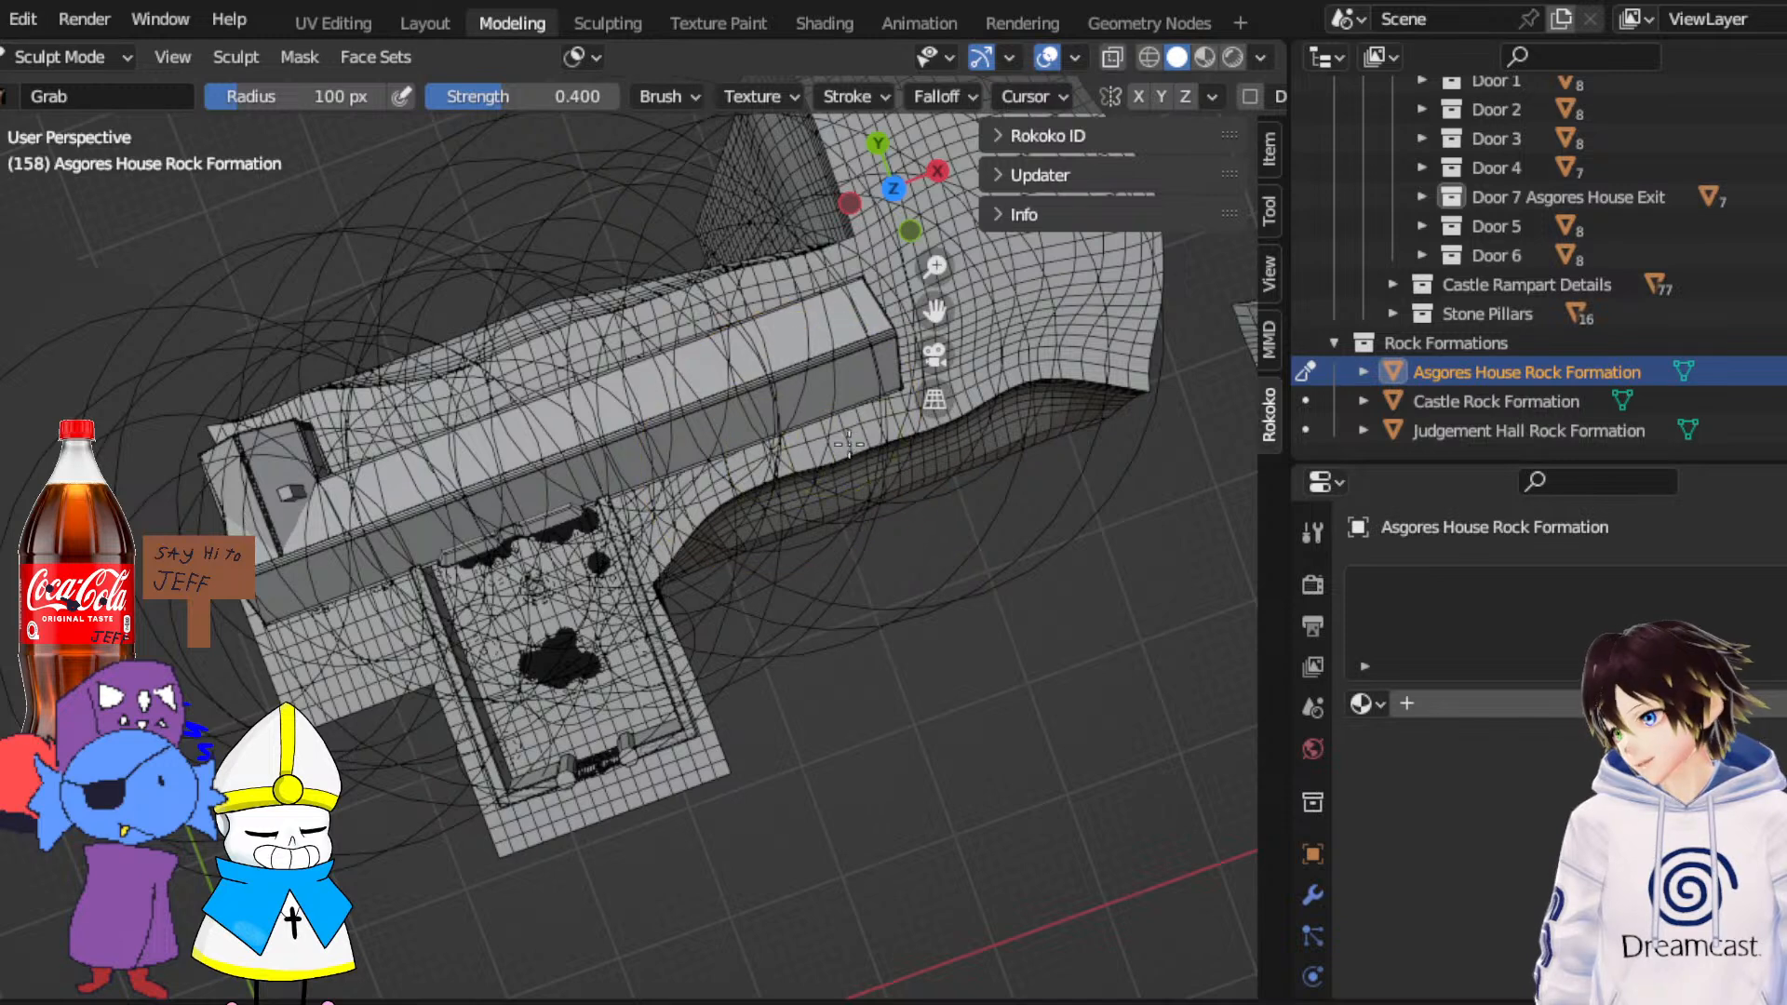
# Grab the rim around the courtyard section and the adjoining end of the house platform into irregular curves
pyautogui.moveTo(699, 758); pyautogui.dragTo(729, 712, button='middle')
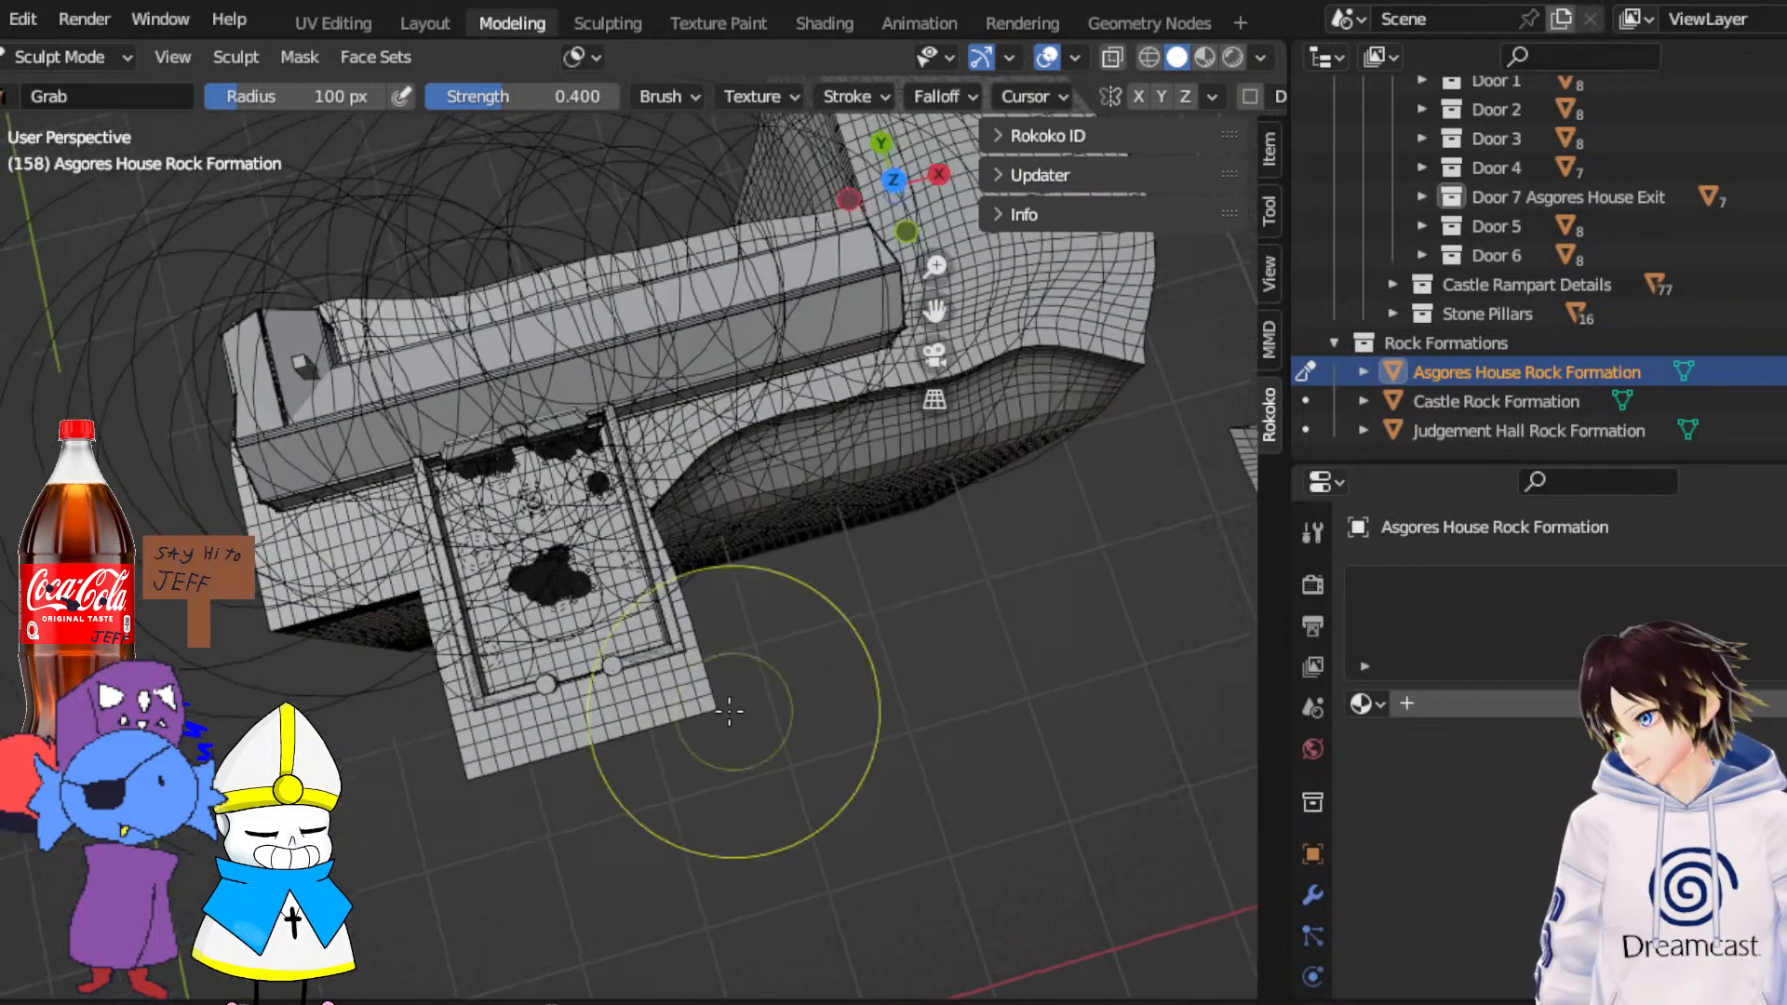
pyautogui.moveTo(729, 712); pyautogui.dragTo(672, 670)
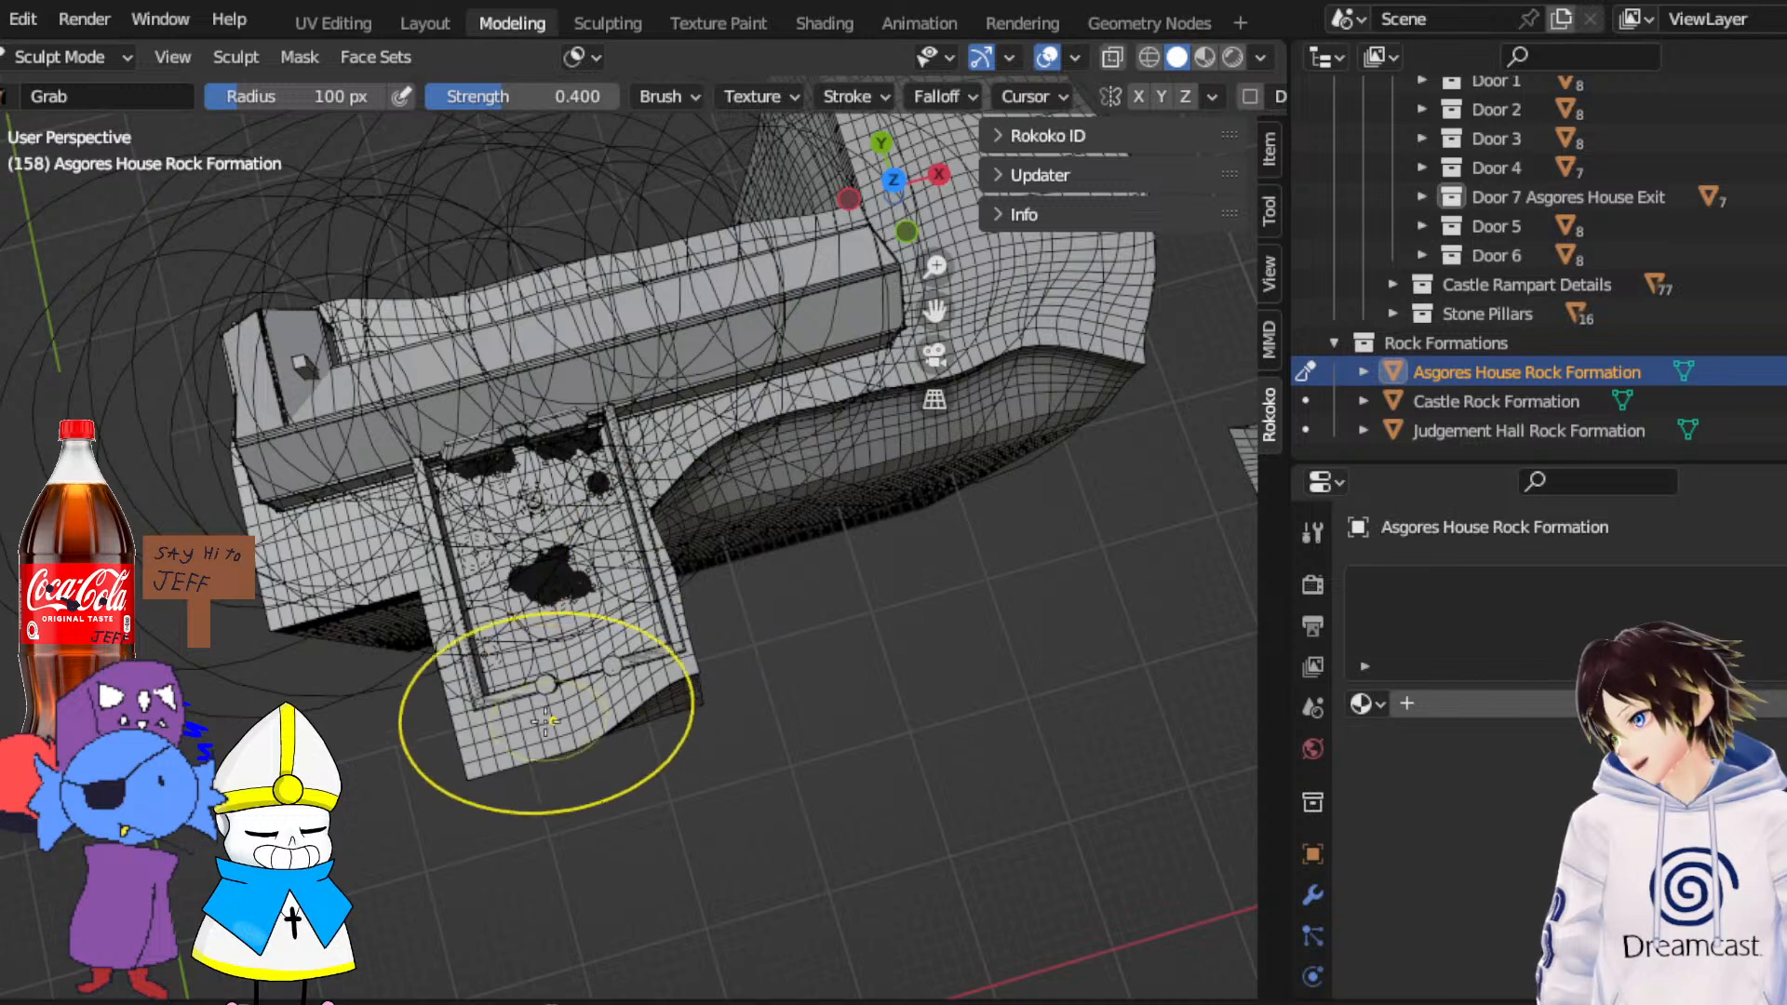
pyautogui.moveTo(931, 321); pyautogui.dragTo(819, 398, button='middle')
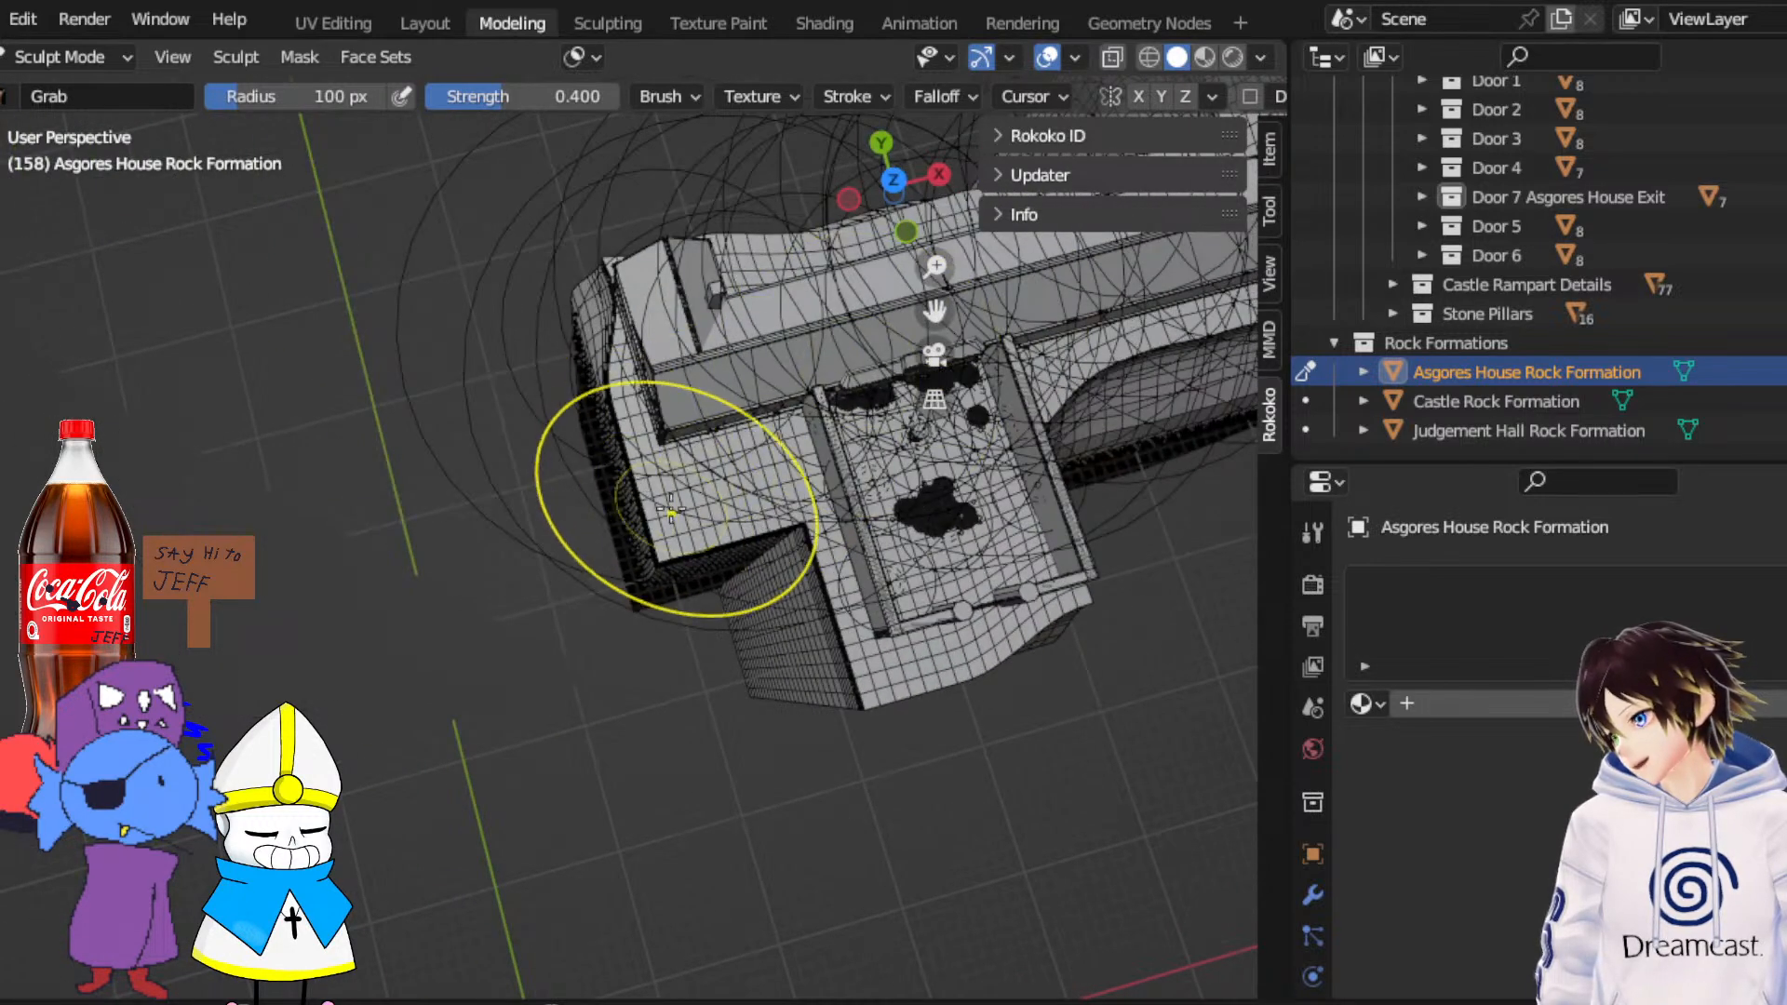
pyautogui.moveTo(682, 486); pyautogui.dragTo(665, 551, button='middle')
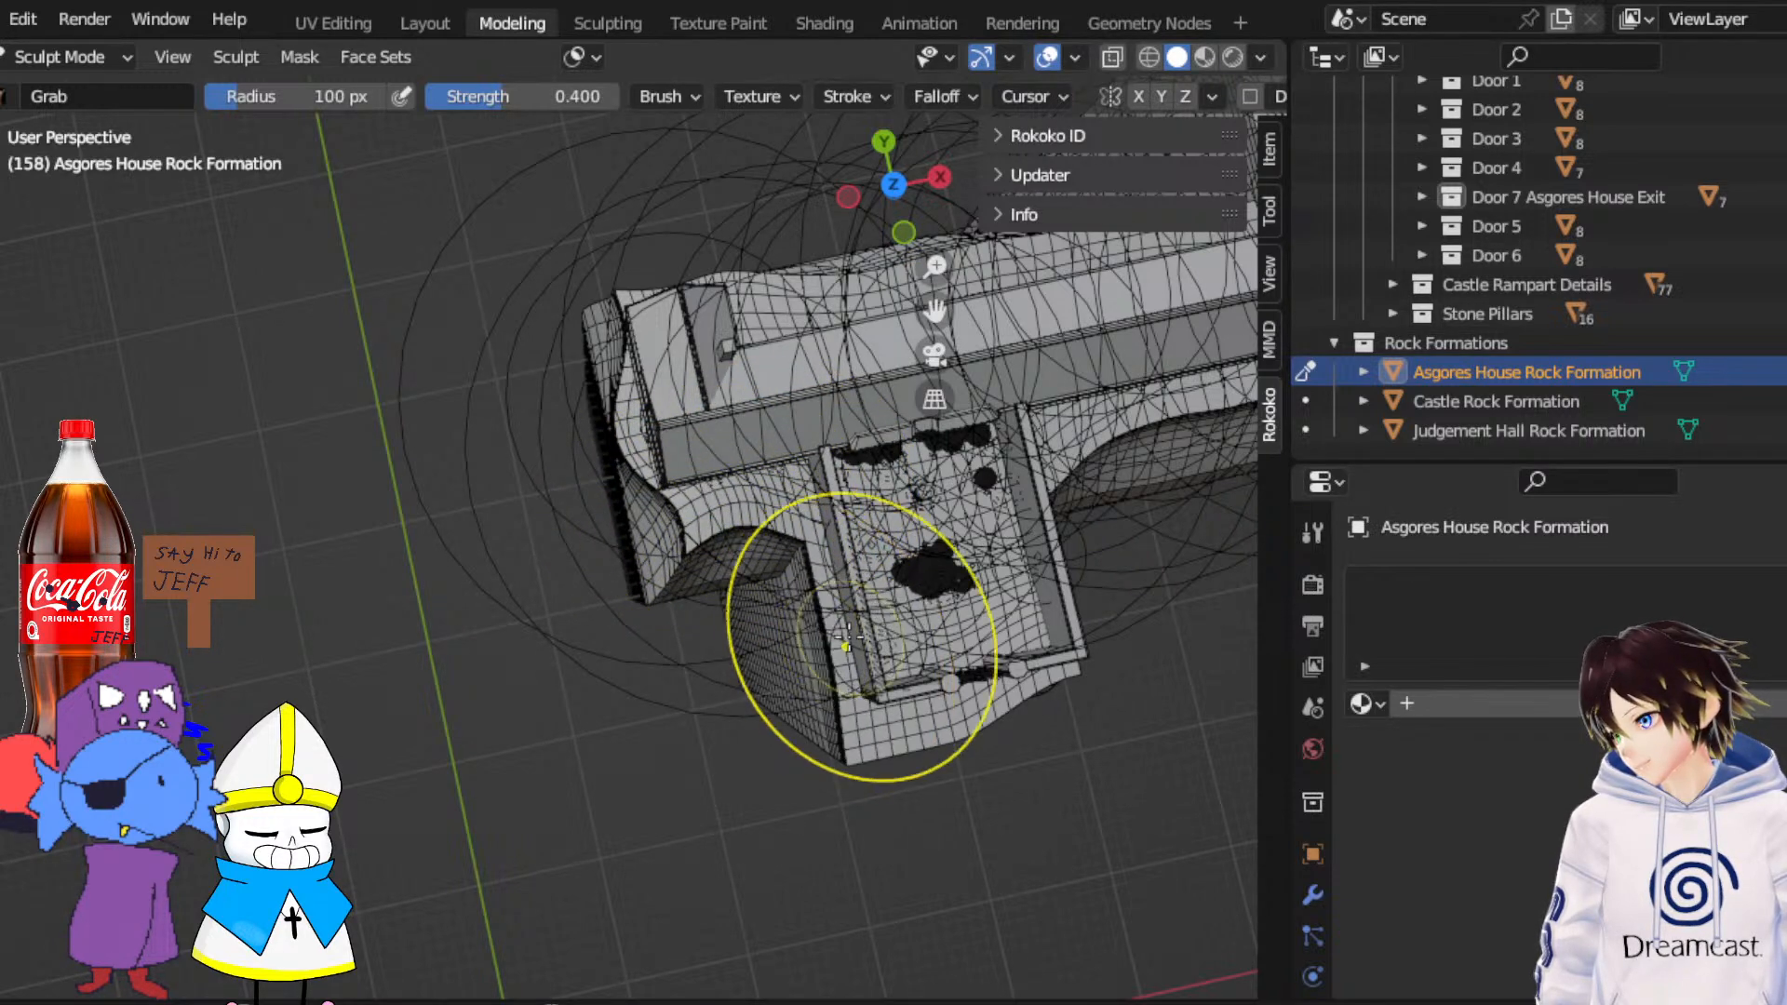
pyautogui.moveTo(853, 744); pyautogui.dragTo(746, 735, button='middle')
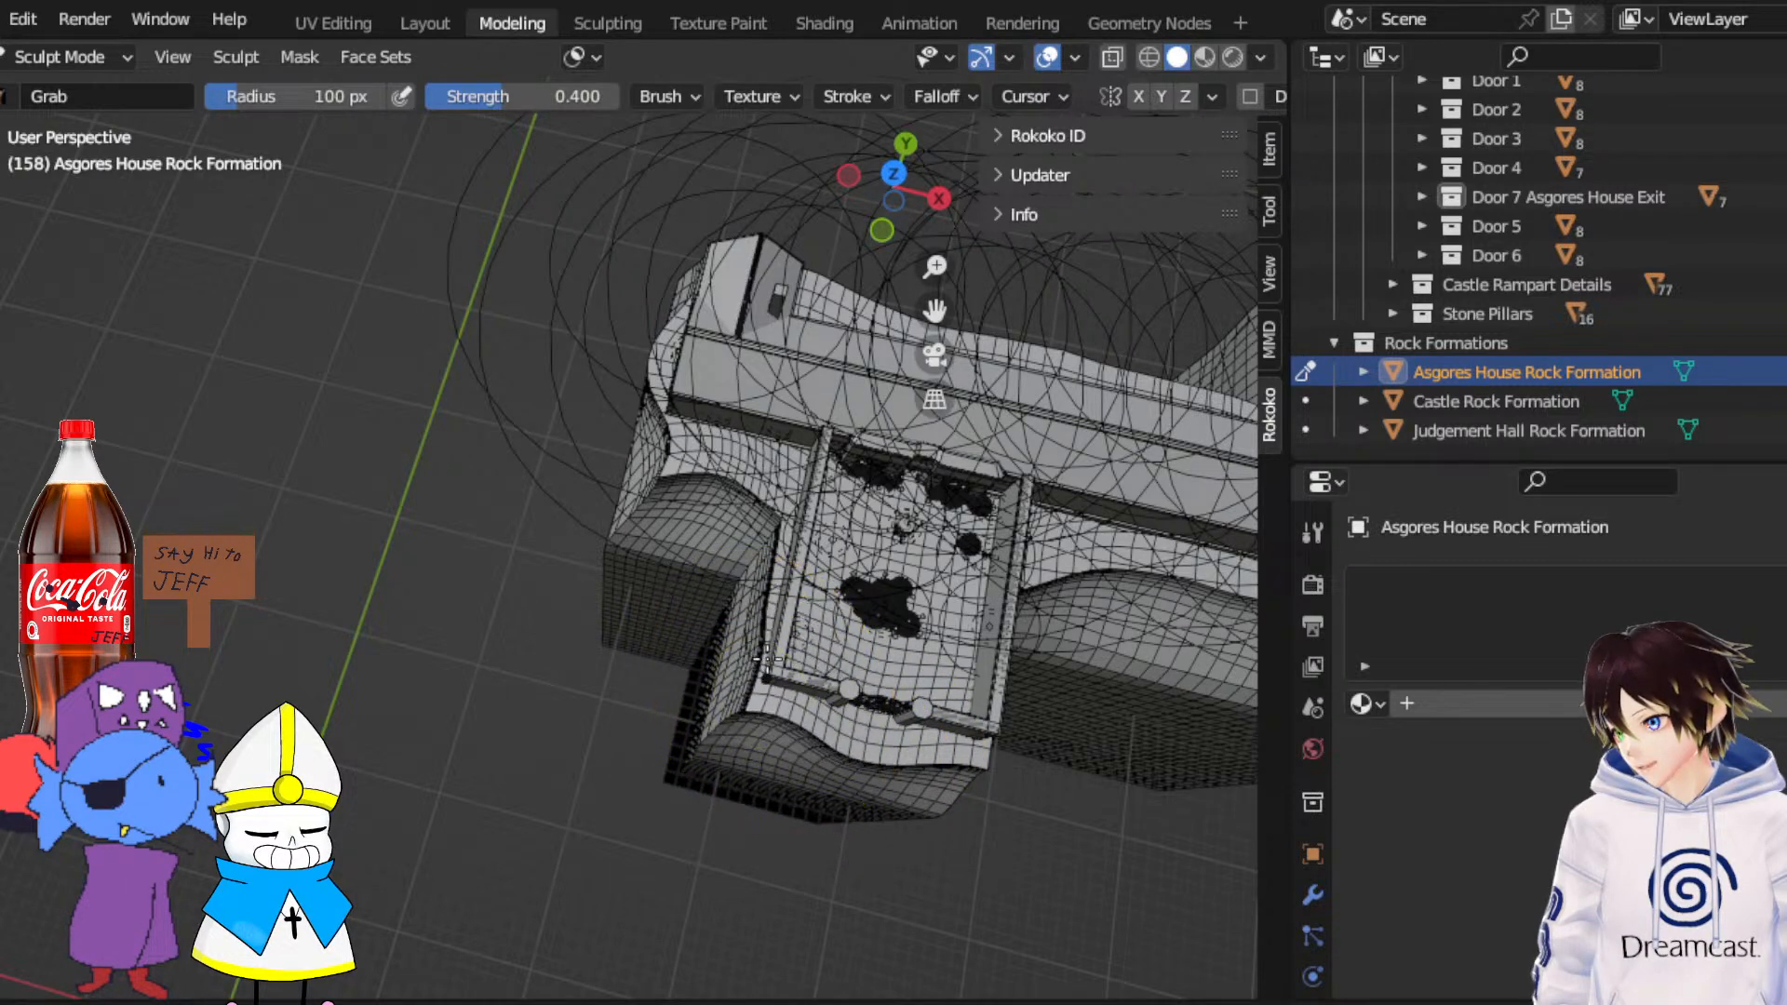
pyautogui.moveTo(765, 646); pyautogui.dragTo(769, 642, button='middle')
# Examine the sculpted rim around the courtyard from above in wireframe and solid shading, in orthographic and perspective view
pyautogui.click(893, 179)
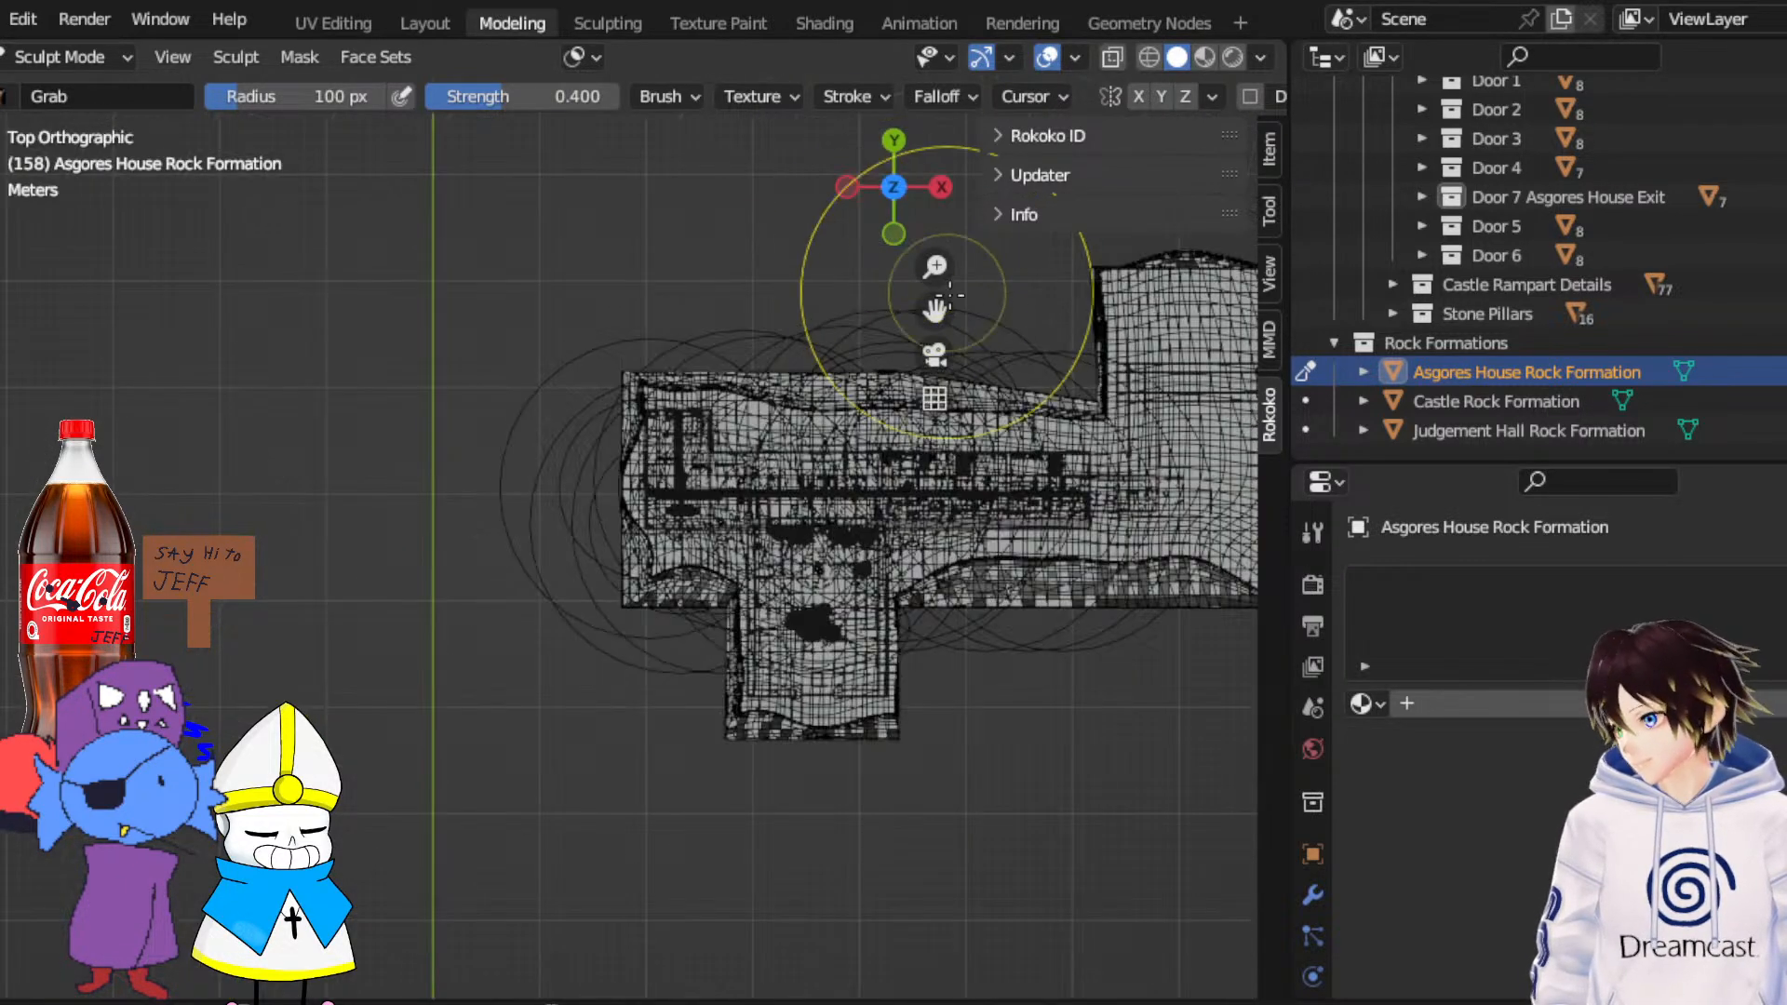
pyautogui.moveTo(935, 310); pyautogui.dragTo(918, 310)
pyautogui.scroll(5, 858, 666)
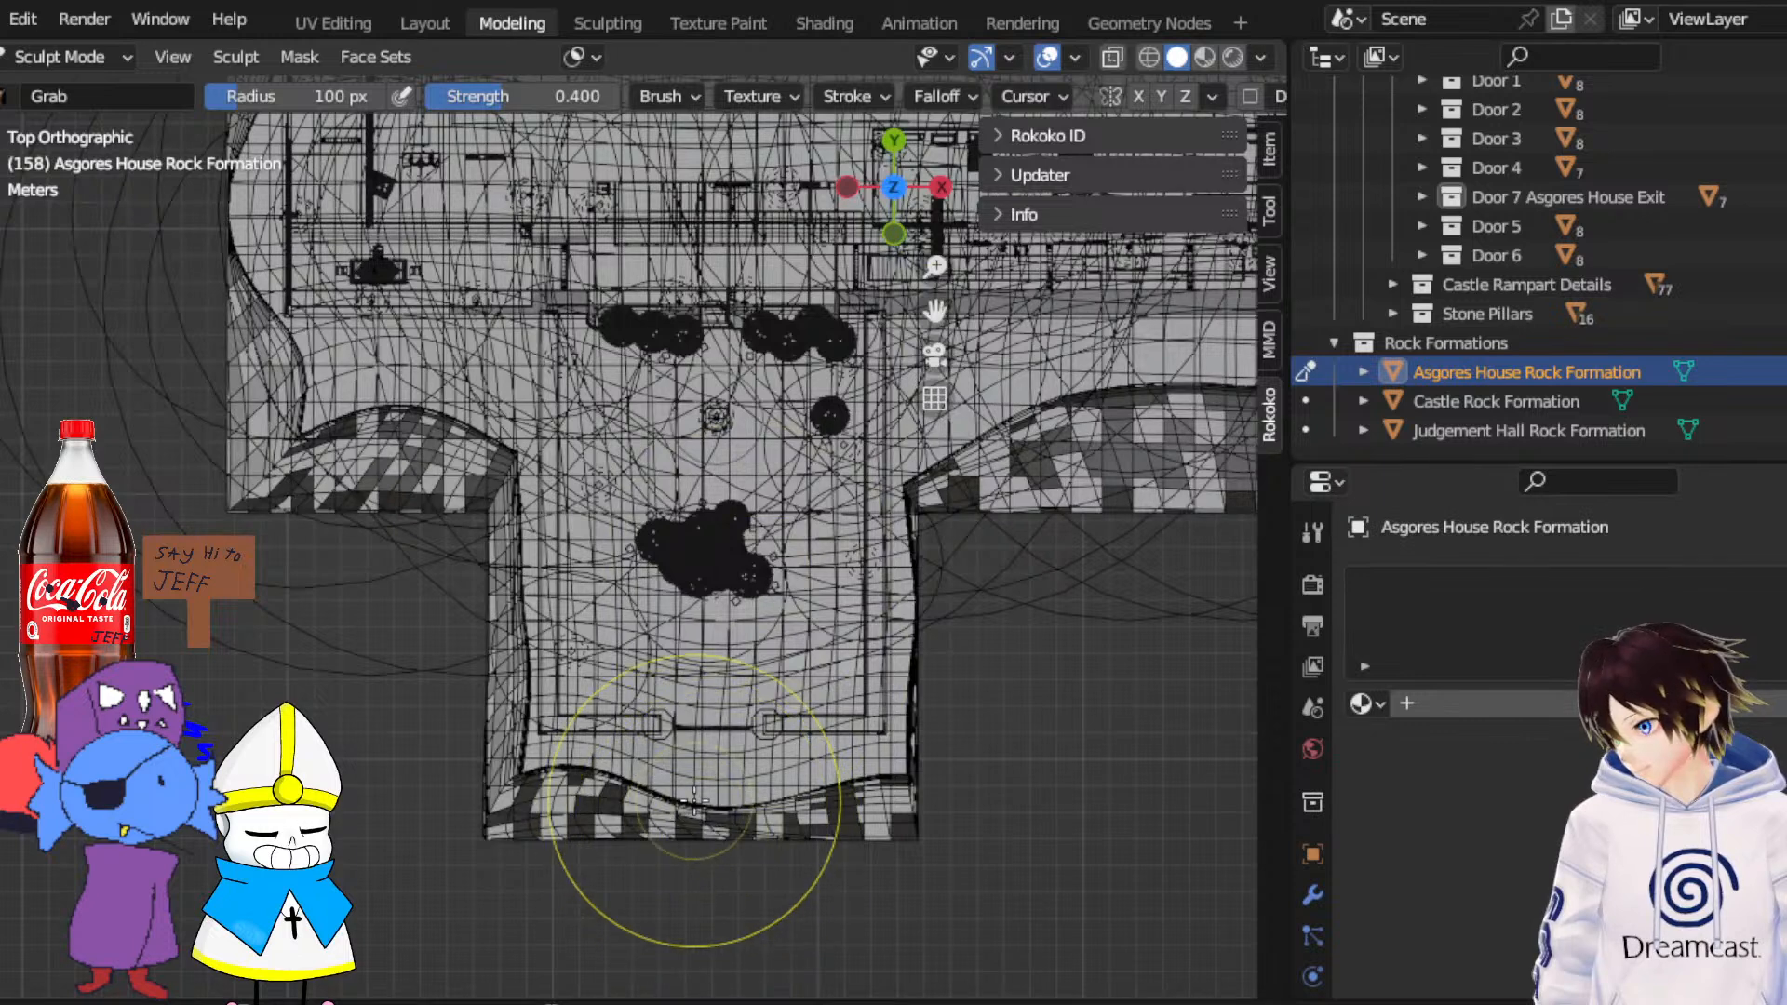
pyautogui.click(1151, 57)
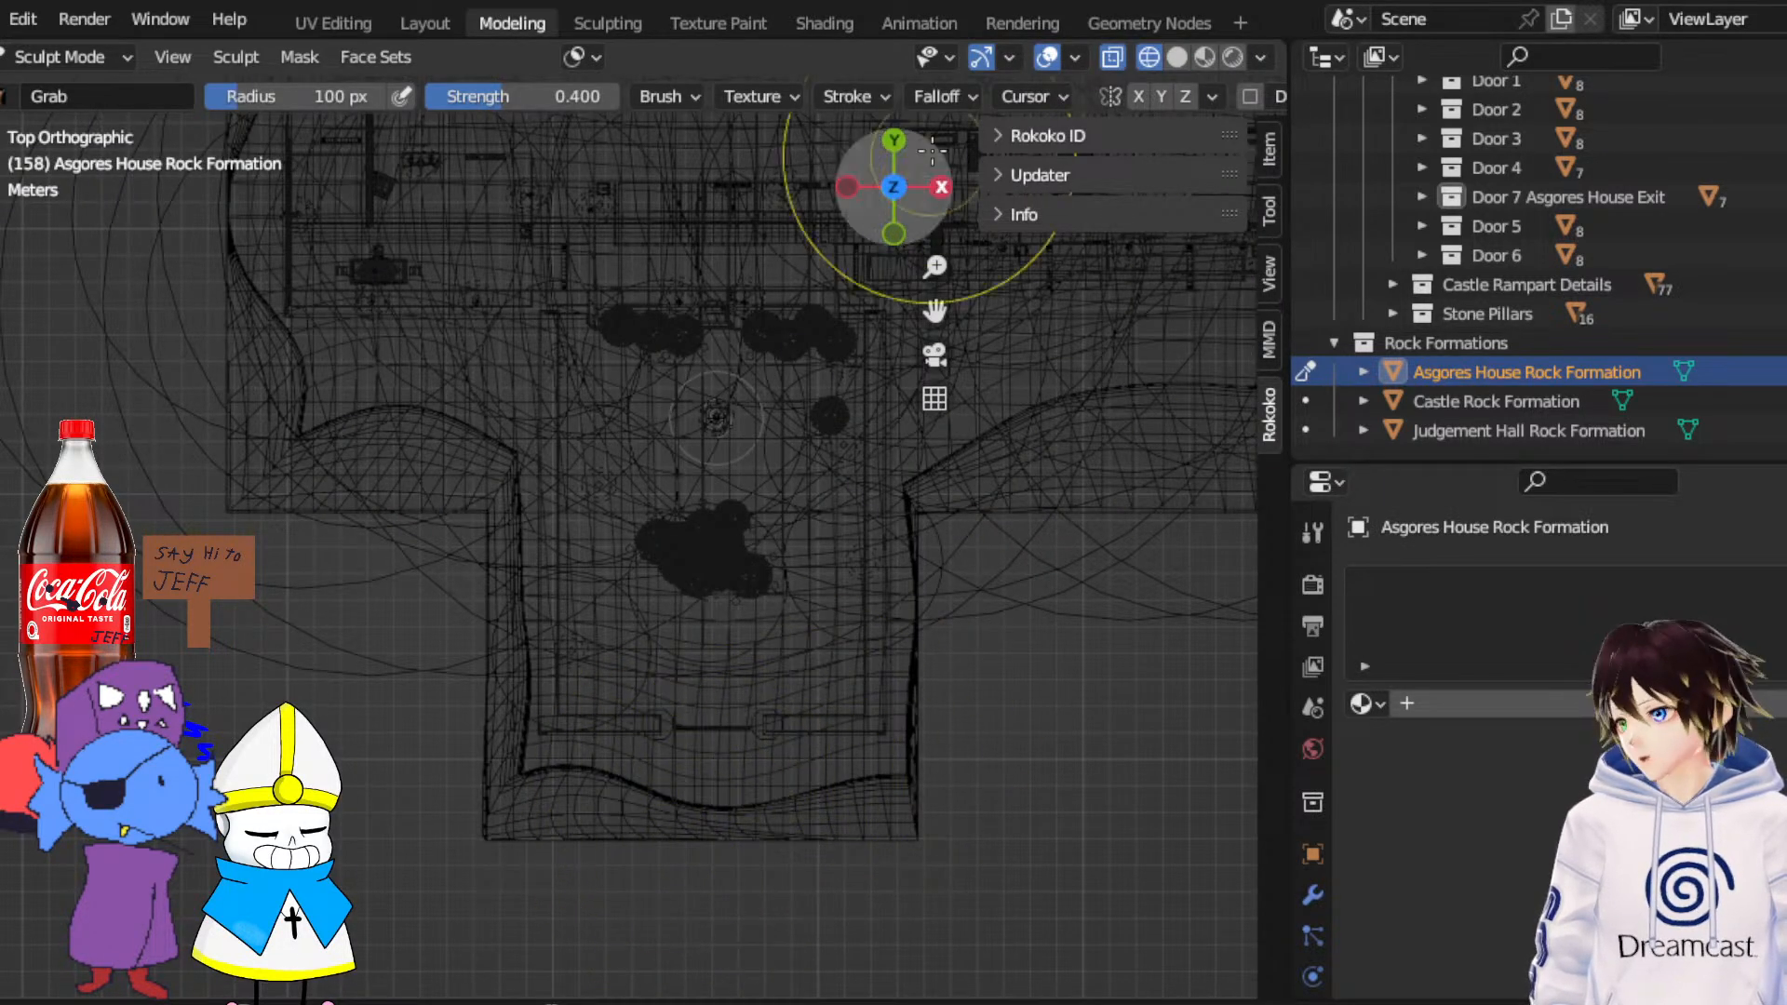
pyautogui.click(1176, 57)
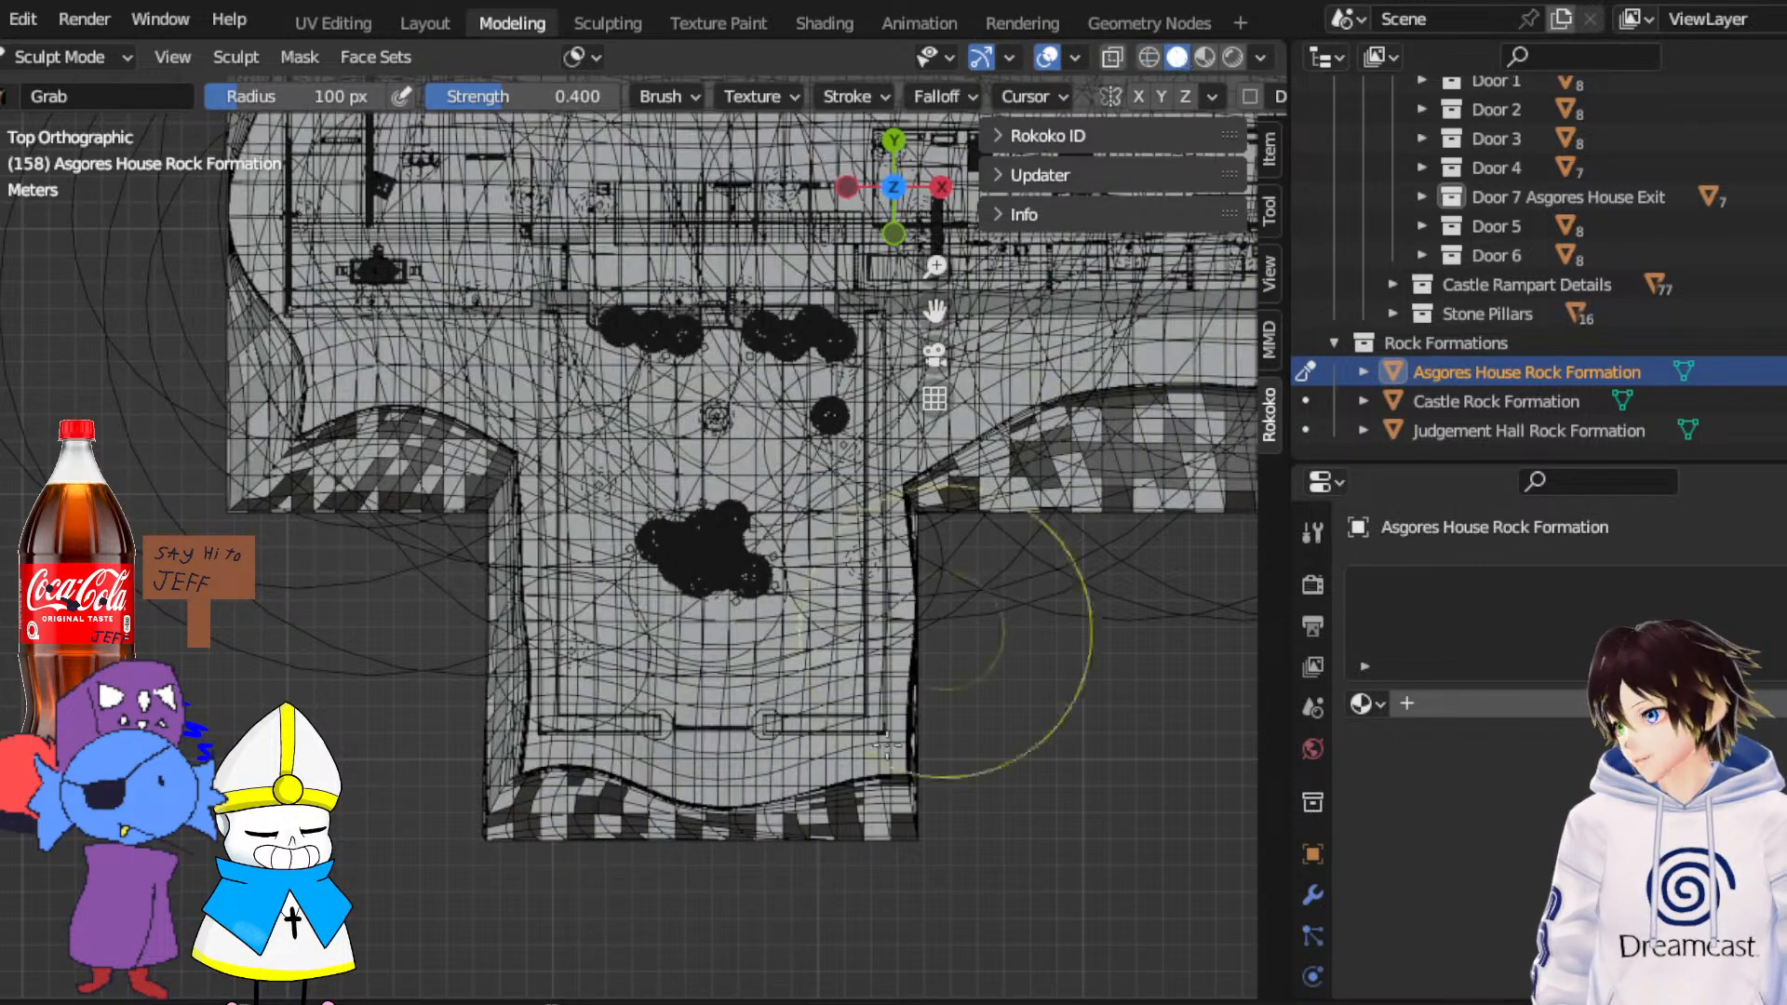
pyautogui.press('KP_5')
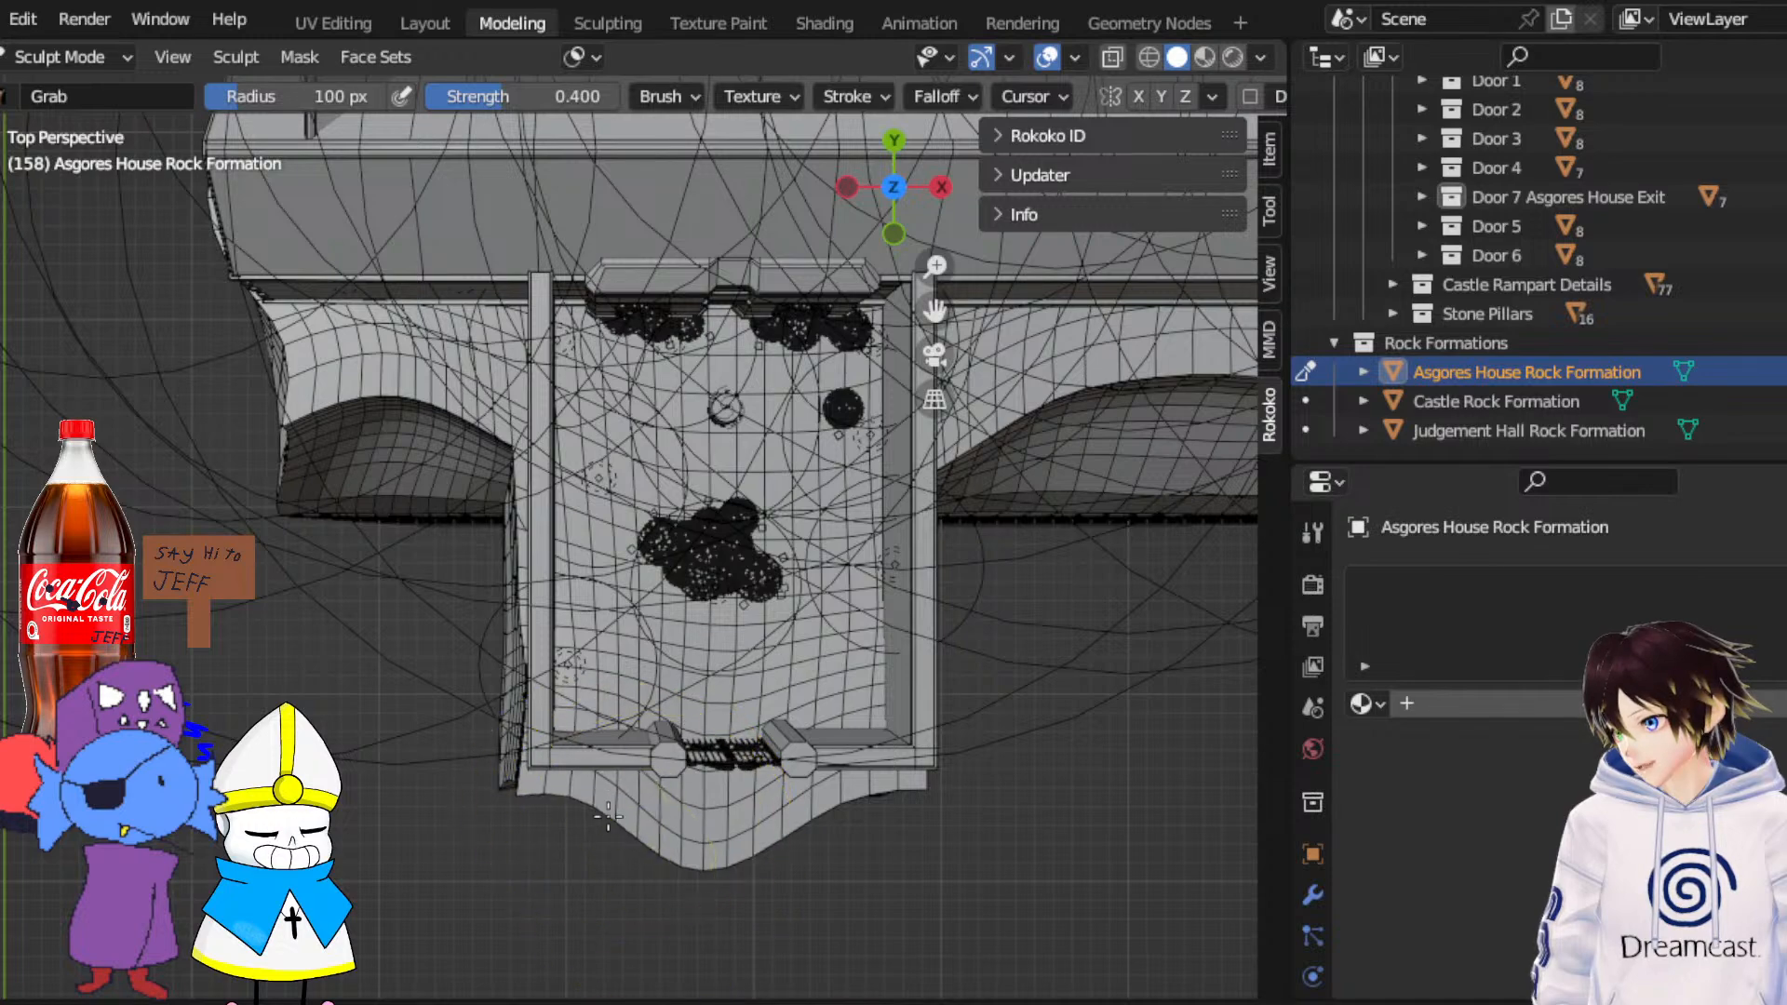
# Grab waves down the cliff walls on the house-end side, from the rim to the base of the courtyard section
pyautogui.moveTo(833, 848); pyautogui.dragTo(837, 396, button='middle')
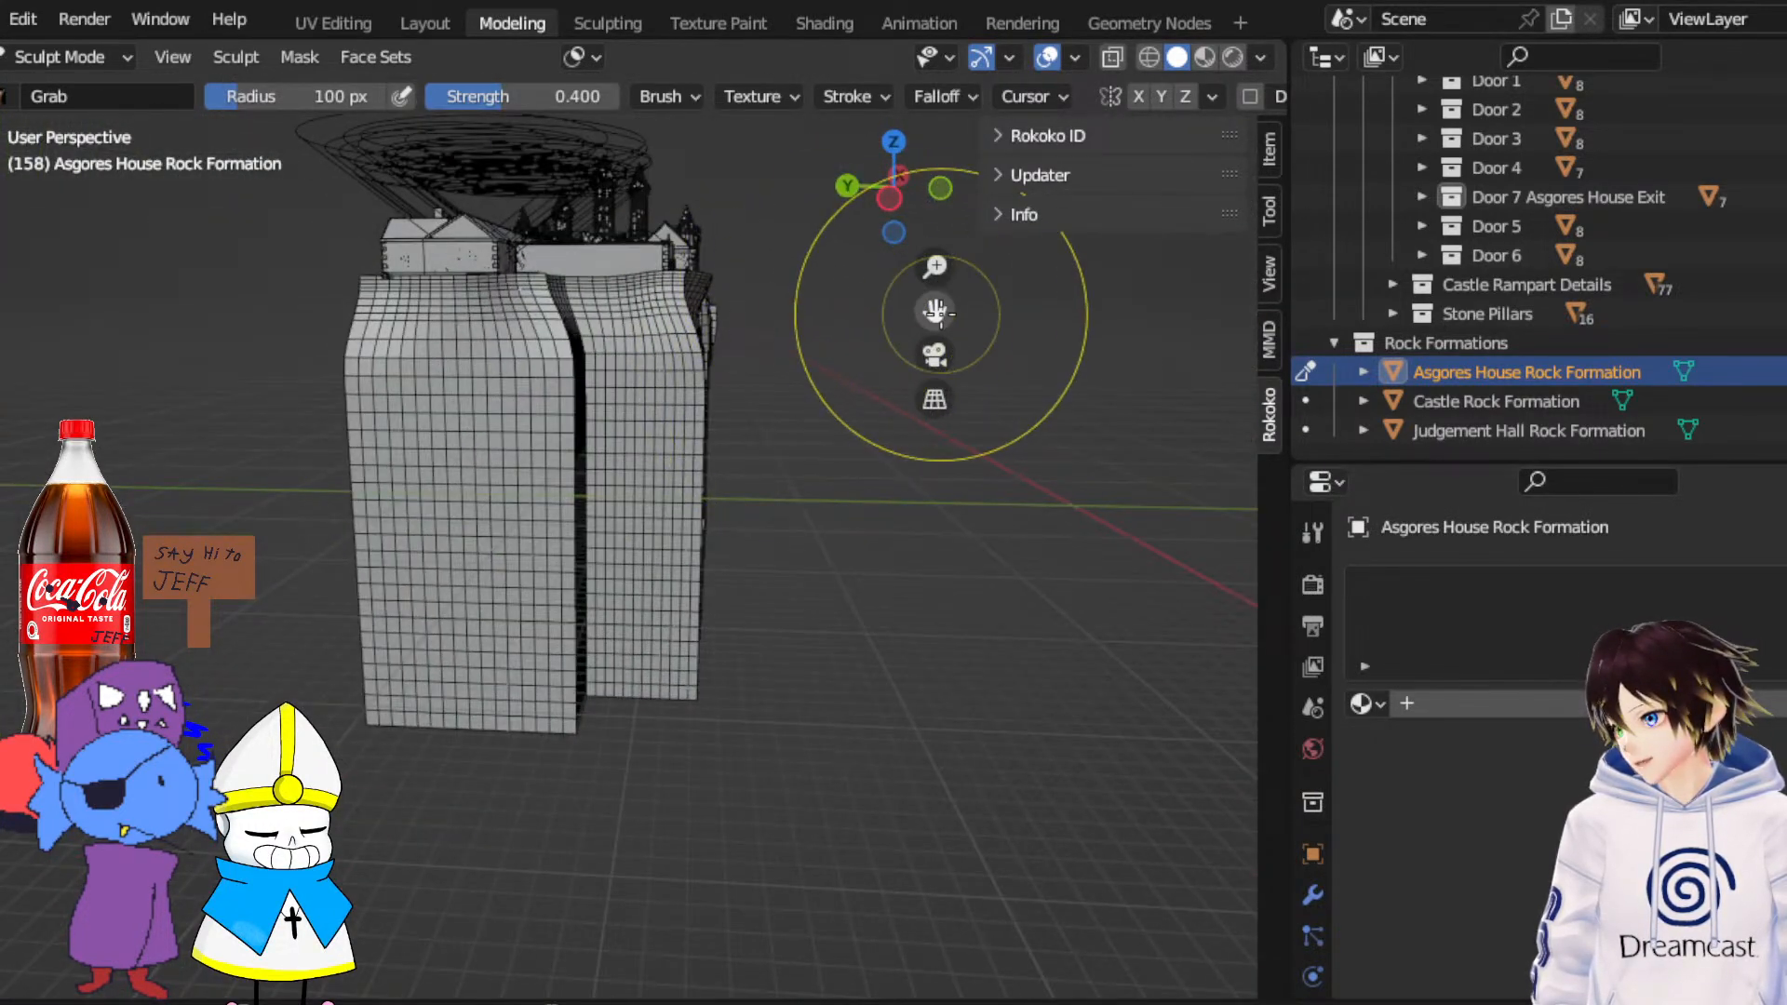
pyautogui.moveTo(938, 313); pyautogui.dragTo(981, 489)
pyautogui.scroll(5, 574, 544)
pyautogui.scroll(-3, 575, 543)
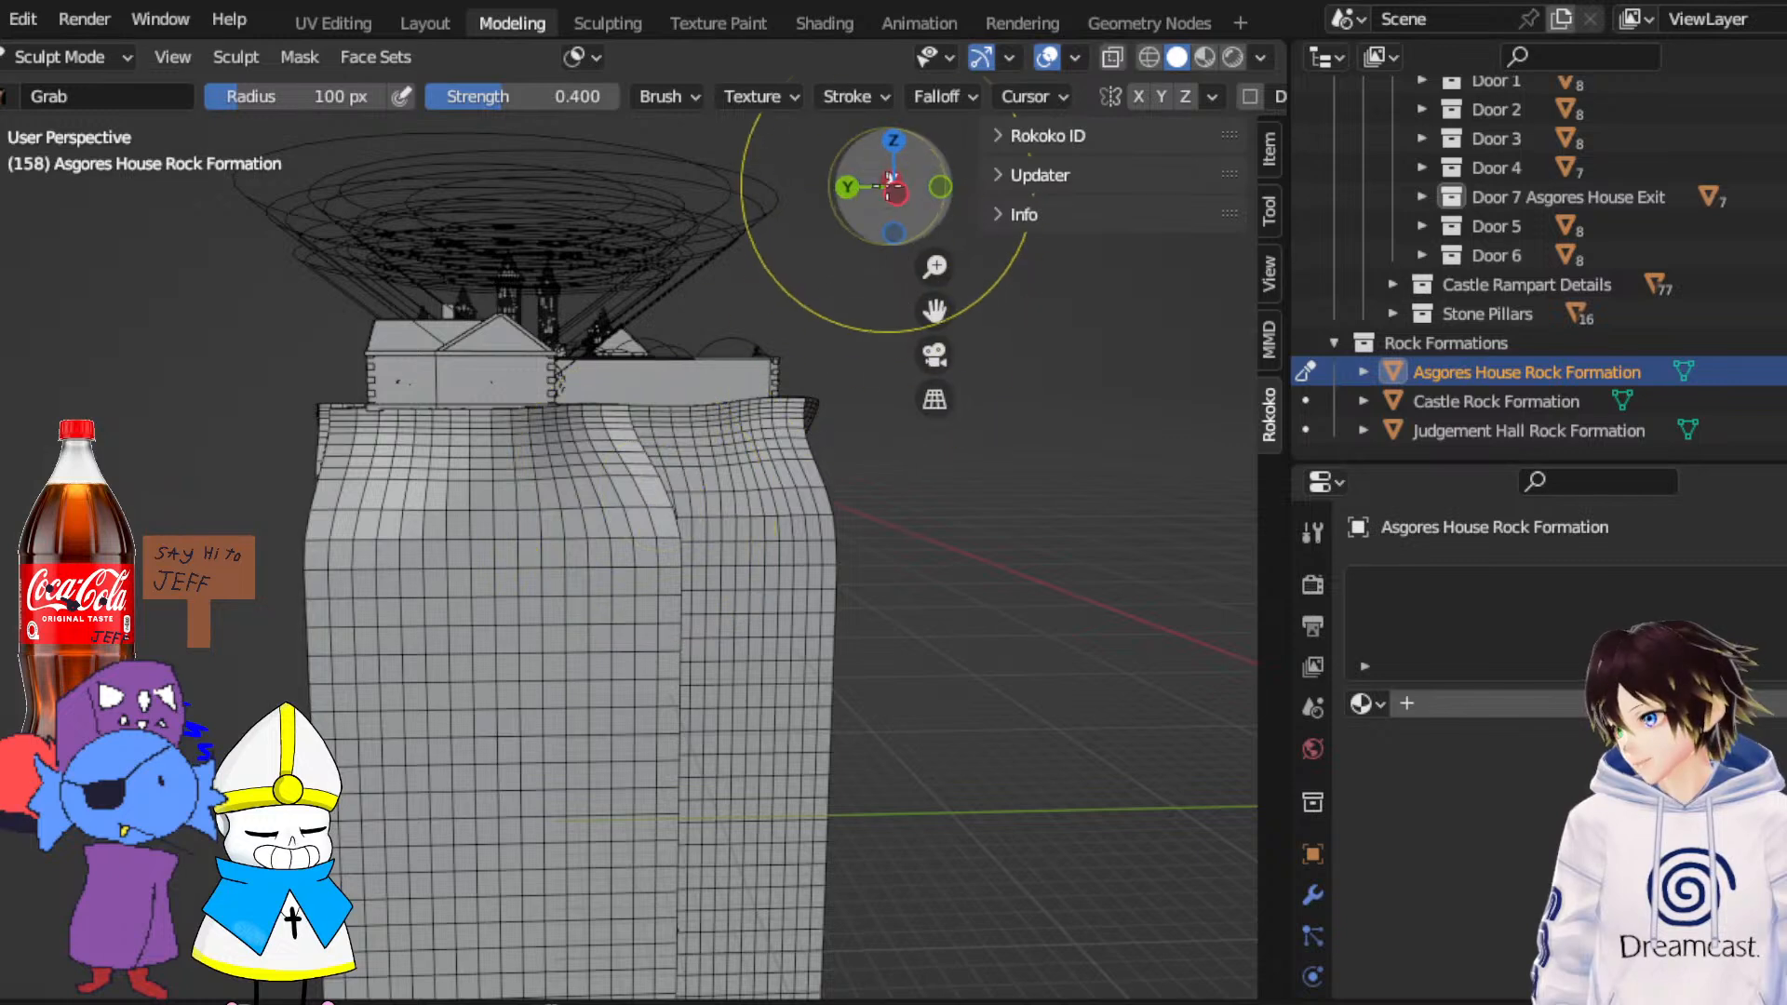
pyautogui.click(891, 196)
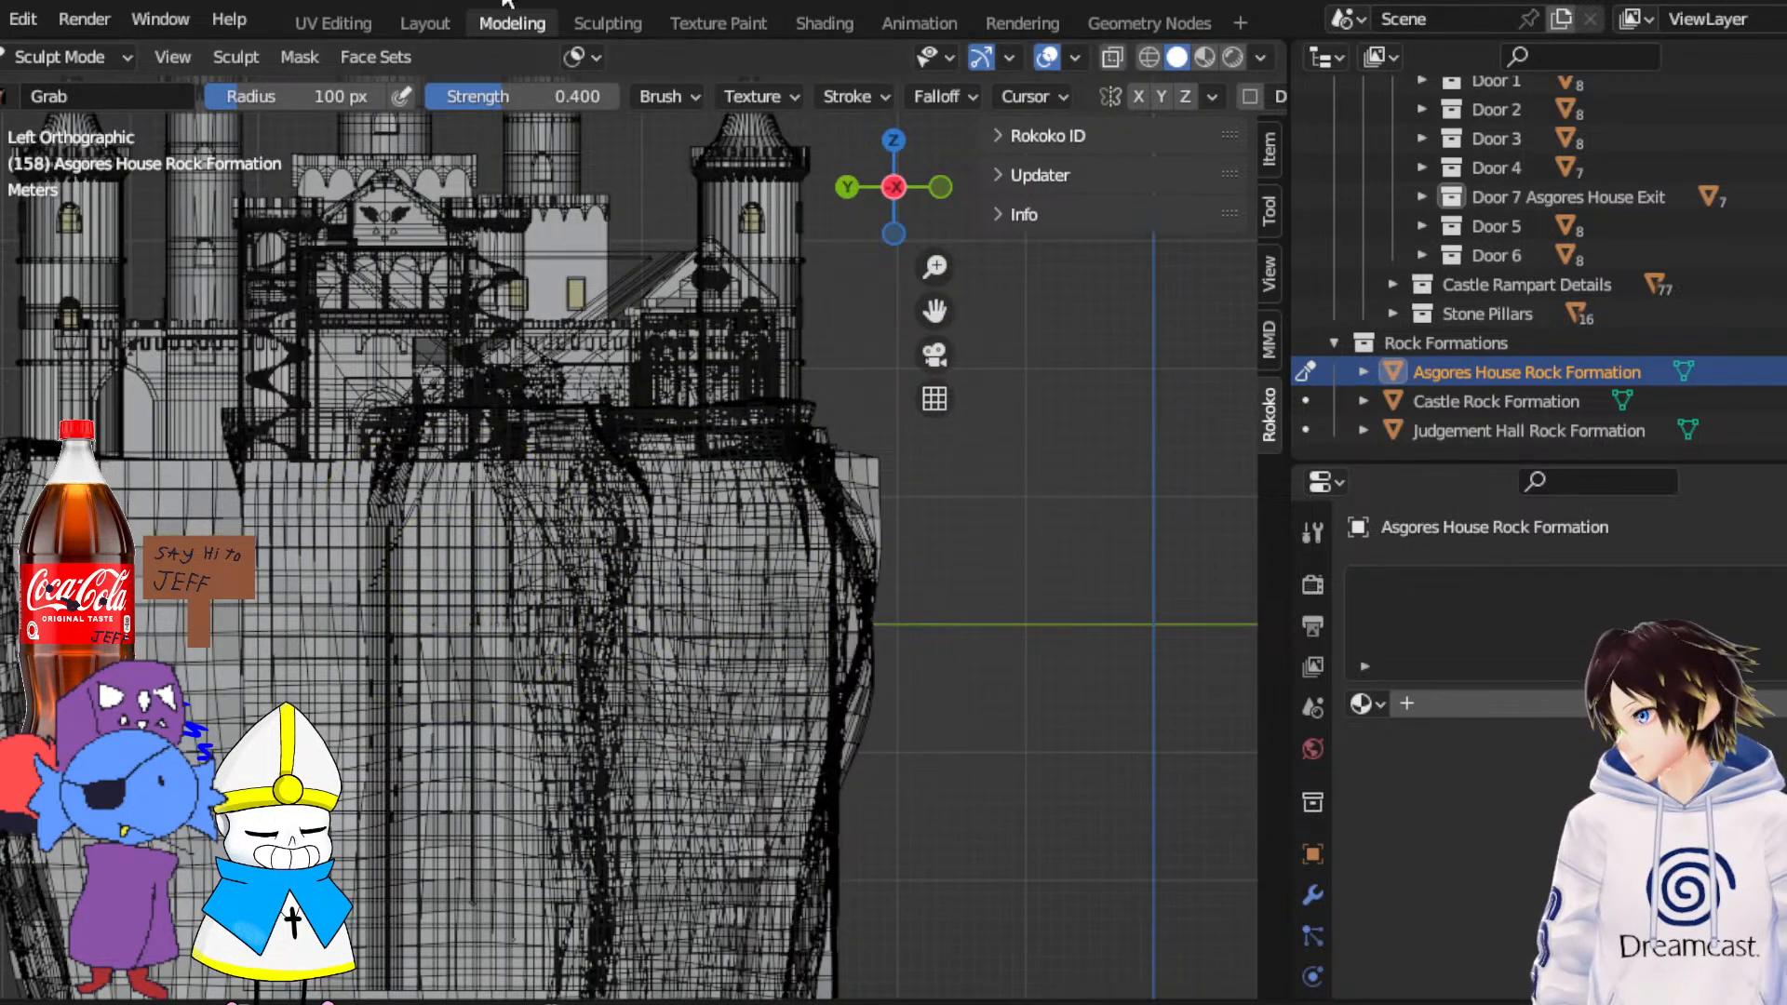
pyautogui.moveTo(470, 494)
pyautogui.mouseDown(button='middle')
pyautogui.moveTo(435, 510)
pyautogui.moveTo(492, 520)
pyautogui.mouseUp(button='middle')
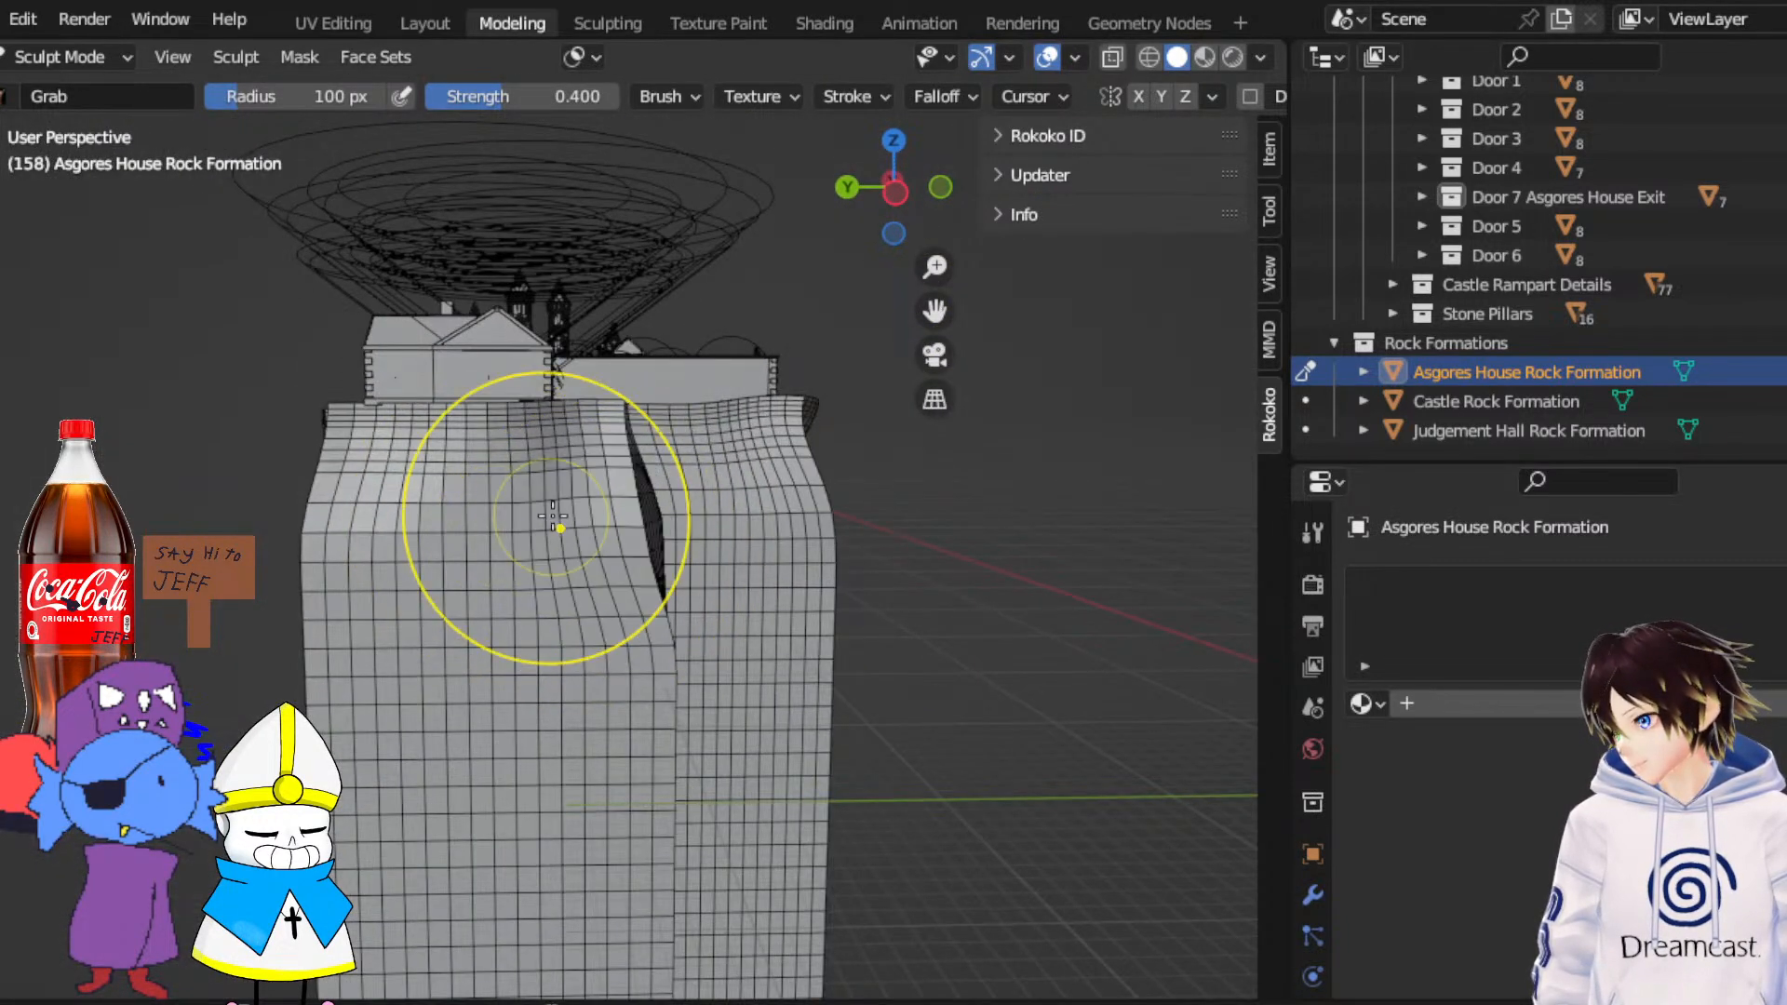
pyautogui.moveTo(640, 908); pyautogui.dragTo(779, 762, button='middle')
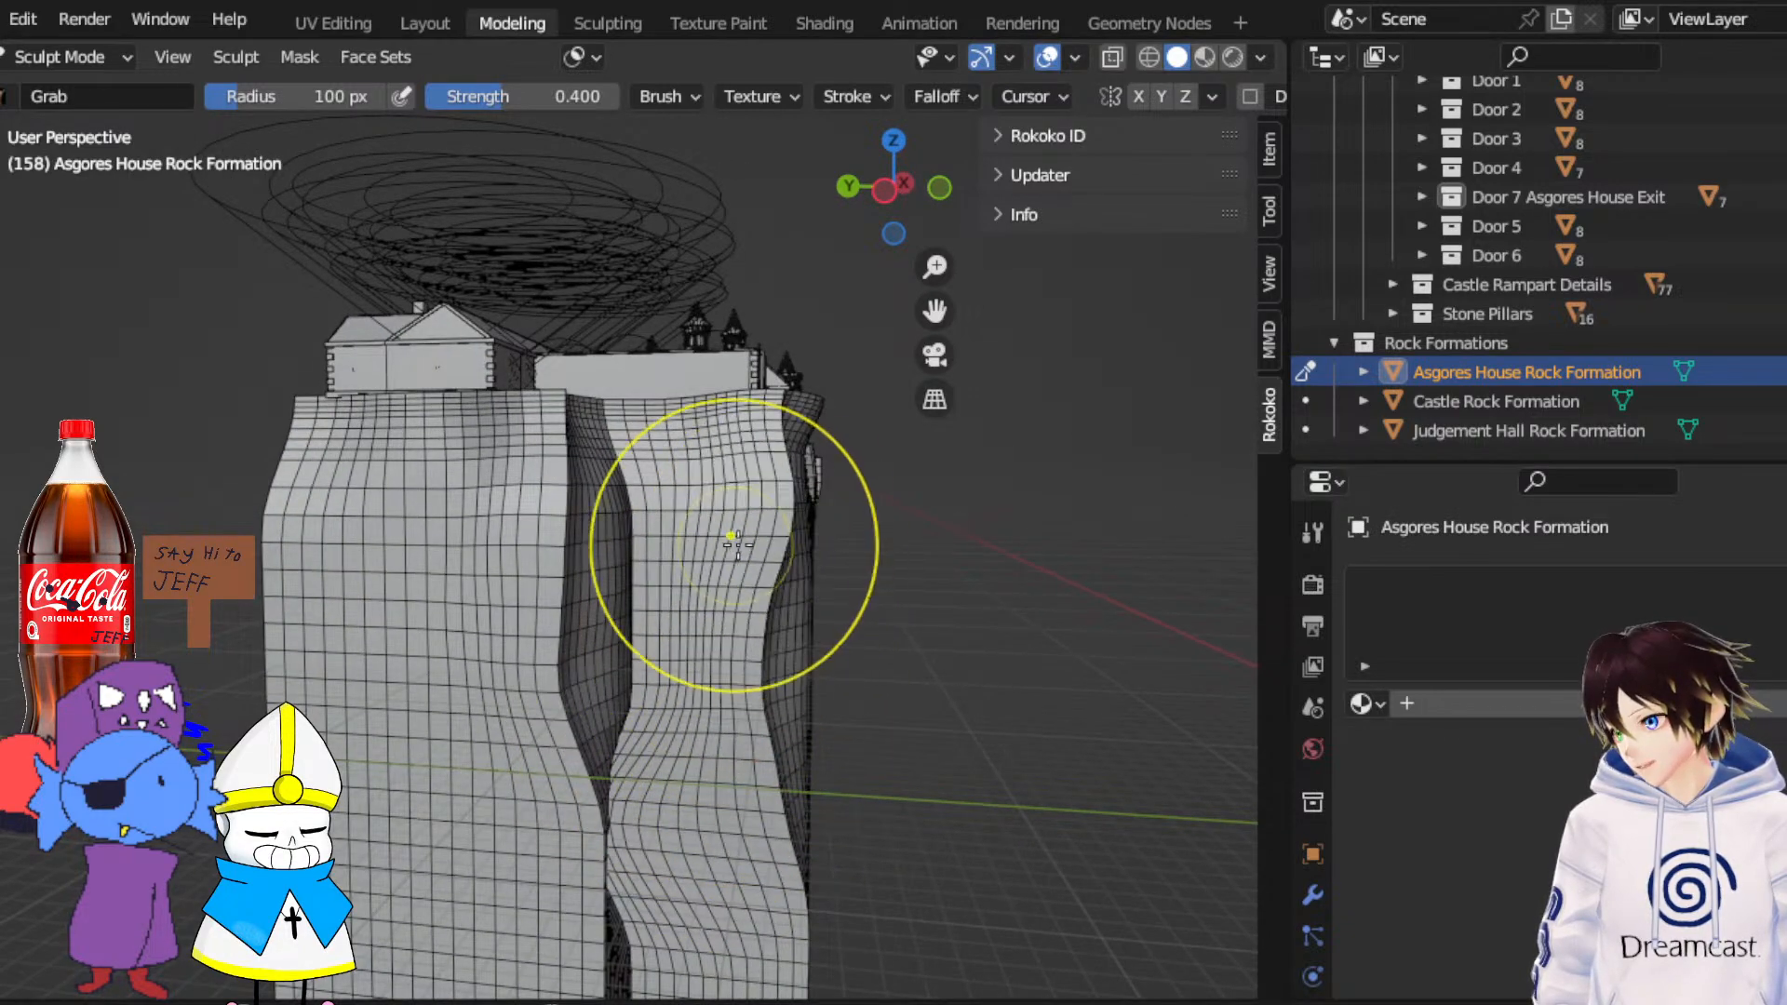
pyautogui.moveTo(750, 740); pyautogui.dragTo(851, 764, button='middle')
pyautogui.moveTo(935, 312); pyautogui.dragTo(838, 618)
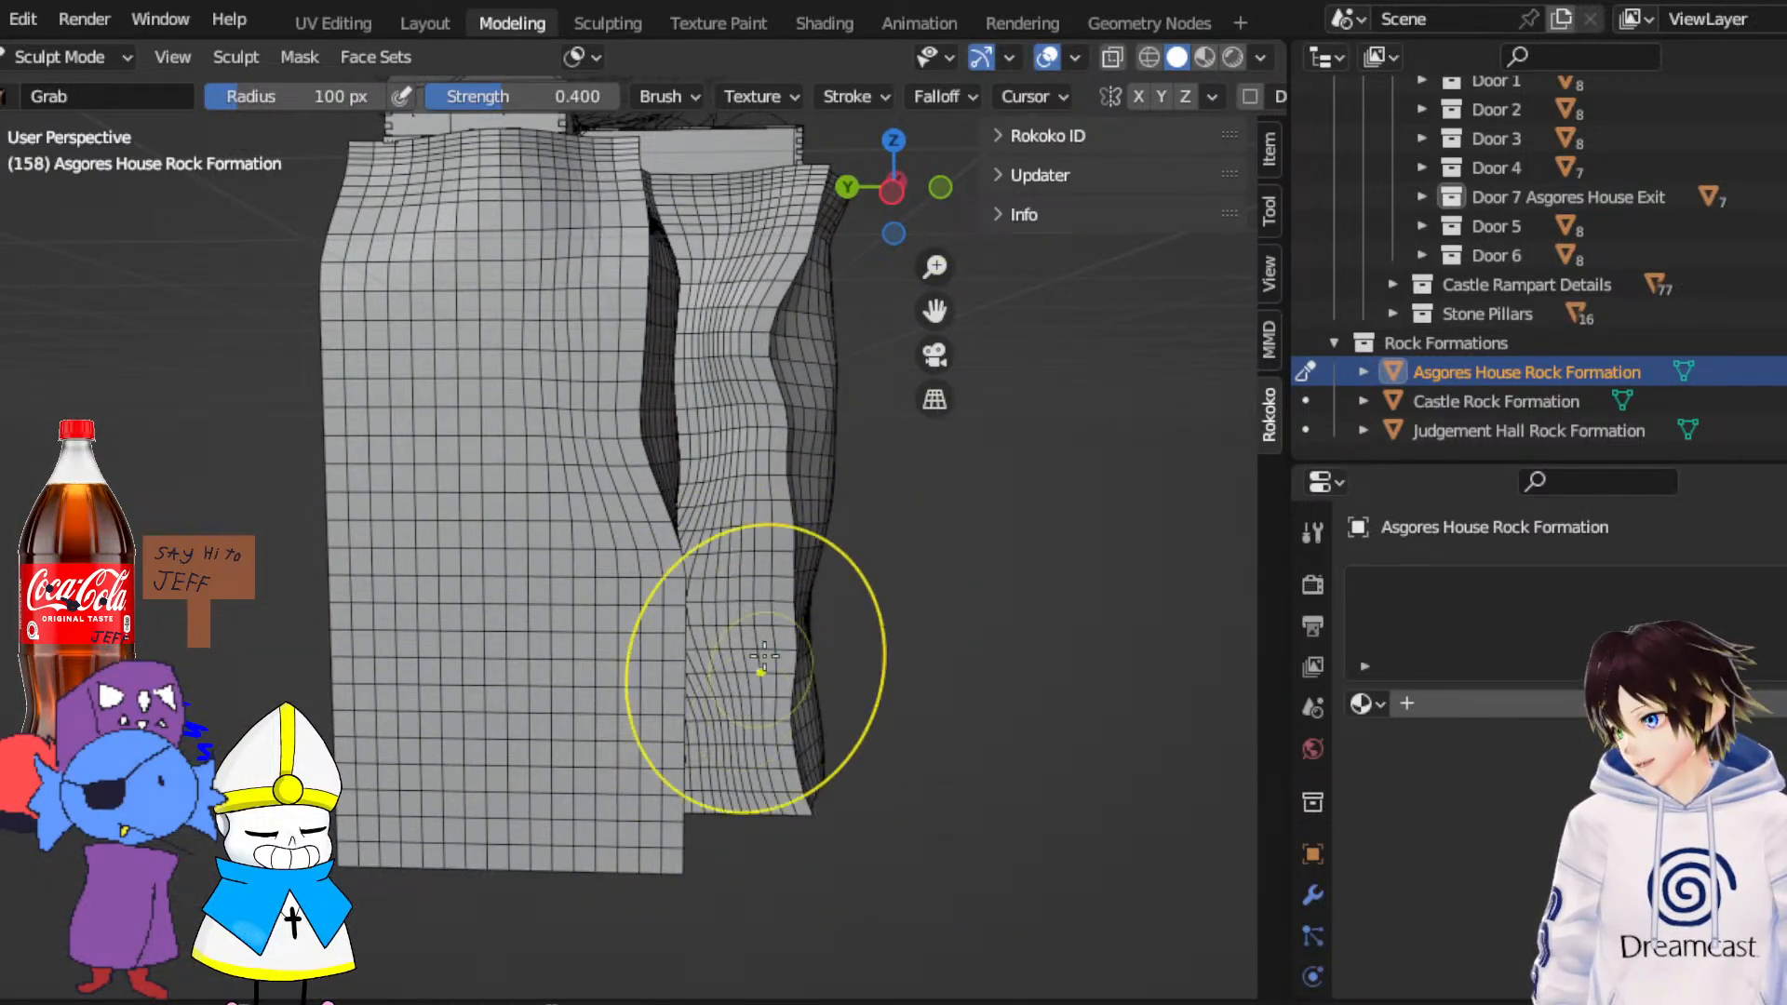
pyautogui.moveTo(791, 460); pyautogui.dragTo(759, 464)
# Grab the opposite side wall and outer corner of the courtyard section into matching rock waves down to the base
pyautogui.moveTo(760, 402); pyautogui.dragTo(447, 475, button='middle')
pyautogui.moveTo(678, 539); pyautogui.dragTo(443, 515, button='middle')
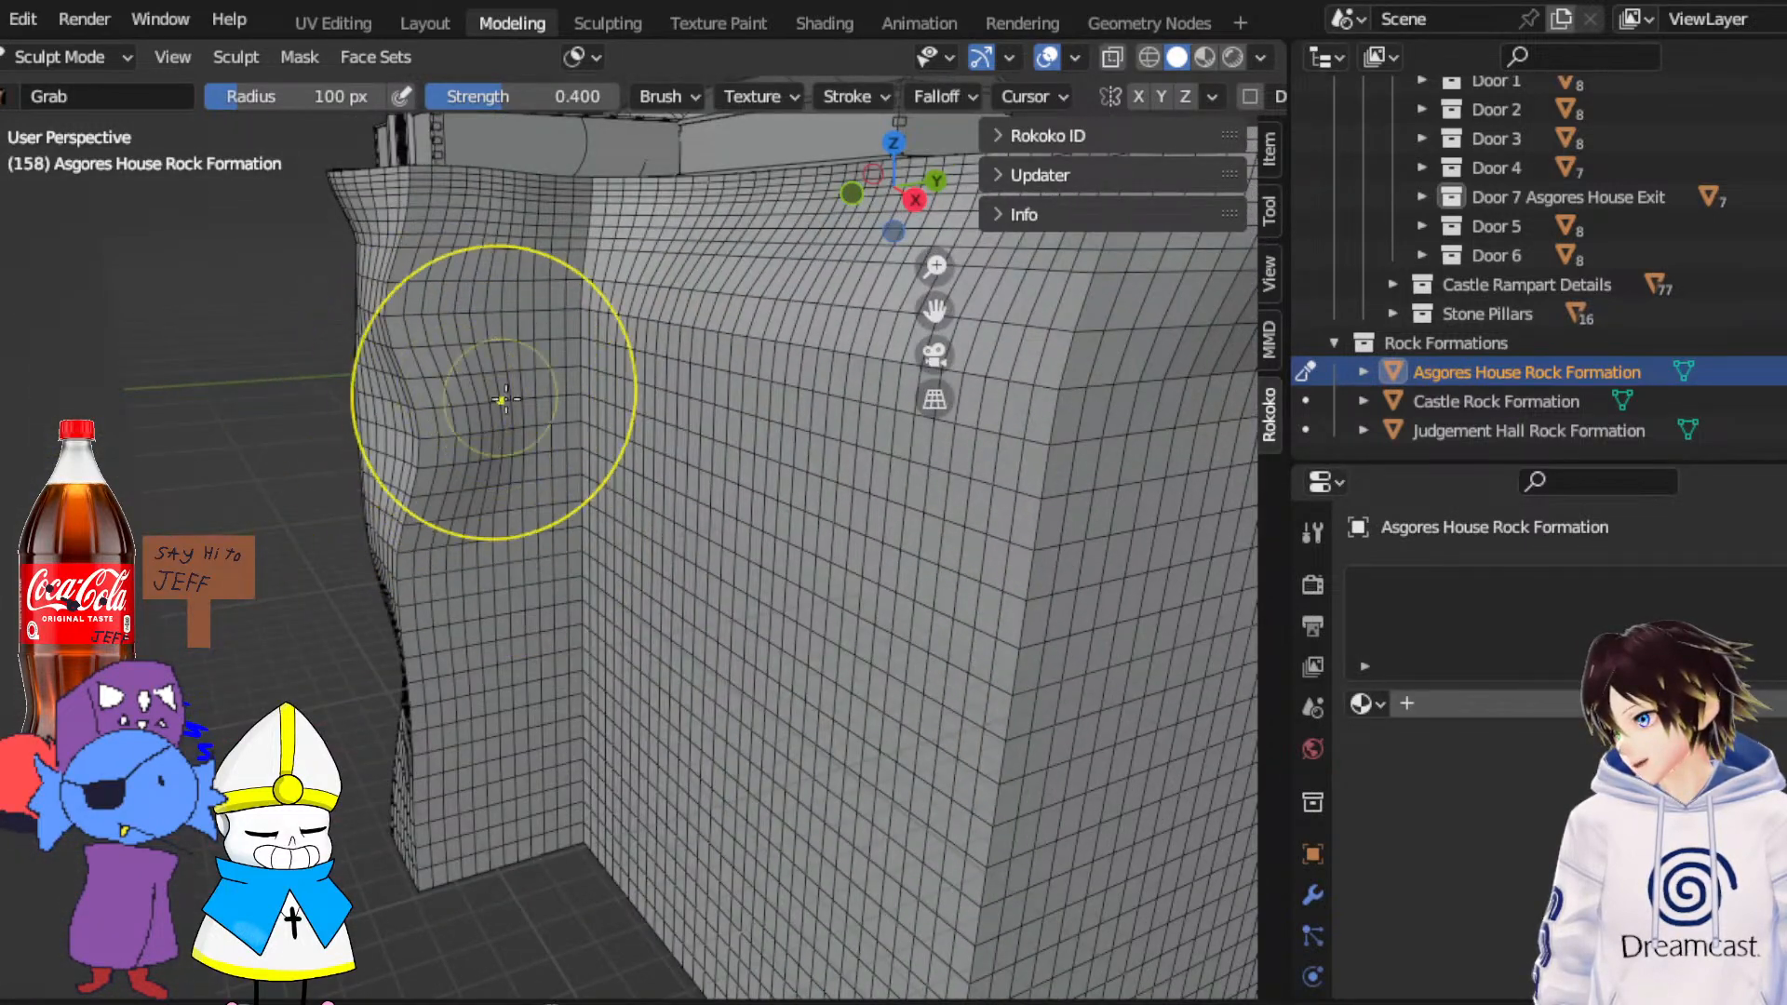
pyautogui.moveTo(499, 399); pyautogui.dragTo(441, 392, button='middle')
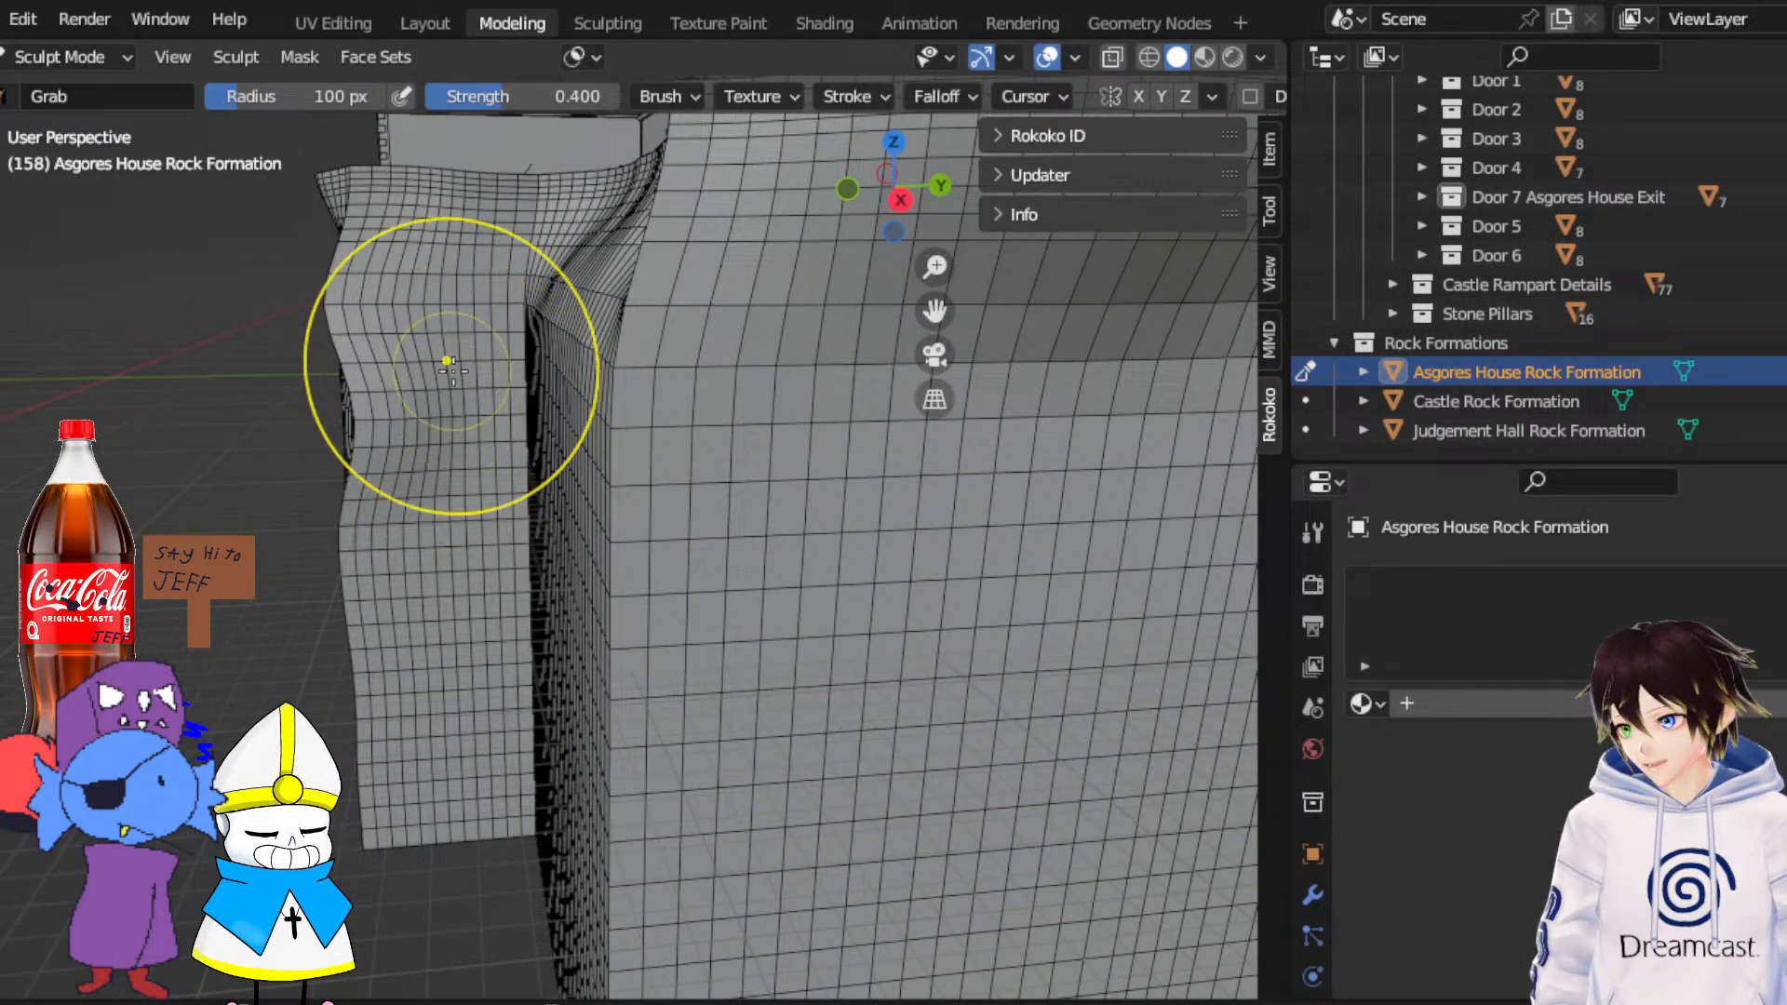
pyautogui.moveTo(343, 371)
pyautogui.mouseDown()
pyautogui.moveTo(390, 345)
pyautogui.moveTo(434, 482)
pyautogui.mouseUp()
pyautogui.moveTo(358, 551); pyautogui.dragTo(415, 574)
pyautogui.moveTo(372, 657)
pyautogui.mouseDown()
pyautogui.moveTo(419, 695)
pyautogui.moveTo(411, 762)
pyautogui.moveTo(456, 798)
pyautogui.moveTo(473, 782)
pyautogui.moveTo(431, 642)
pyautogui.mouseUp()
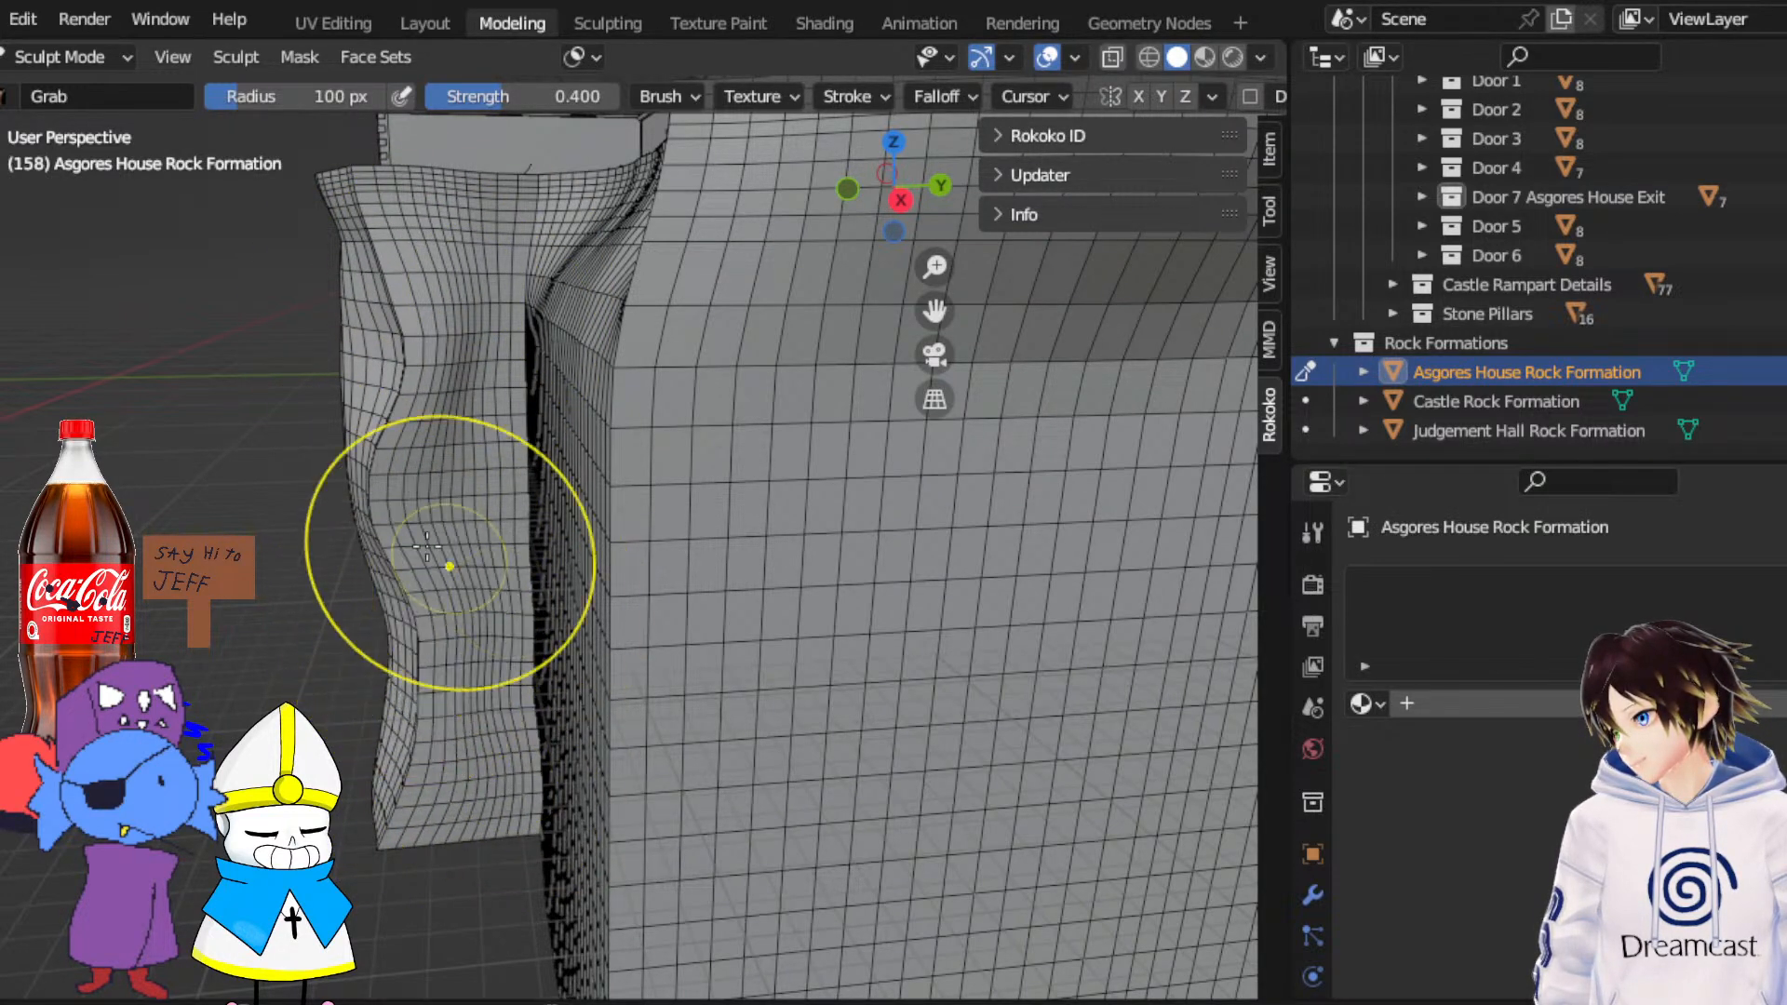
# Grab the corner of the house platform's end wall beside the courtyard section into inward waves down to the base
pyautogui.moveTo(260, 417); pyautogui.dragTo(475, 421, button='middle')
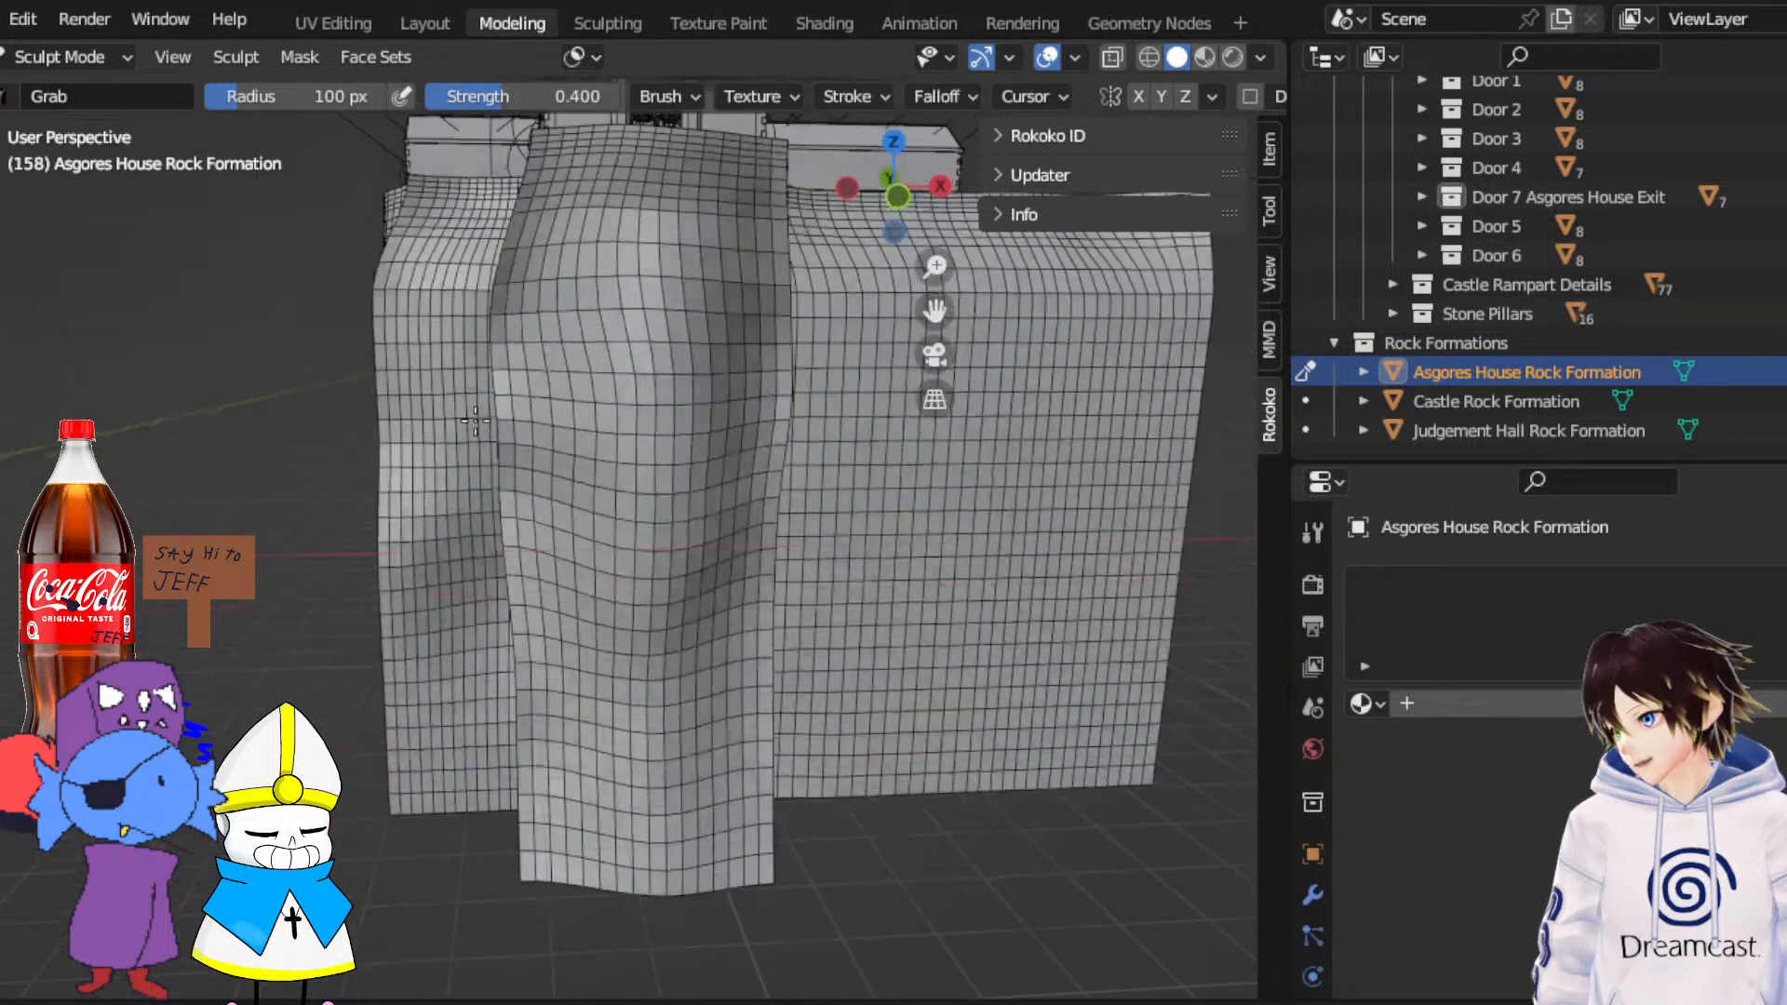
pyautogui.moveTo(389, 372)
pyautogui.mouseDown(button='middle')
pyautogui.moveTo(711, 350)
pyautogui.moveTo(599, 618)
pyautogui.mouseUp(button='middle')
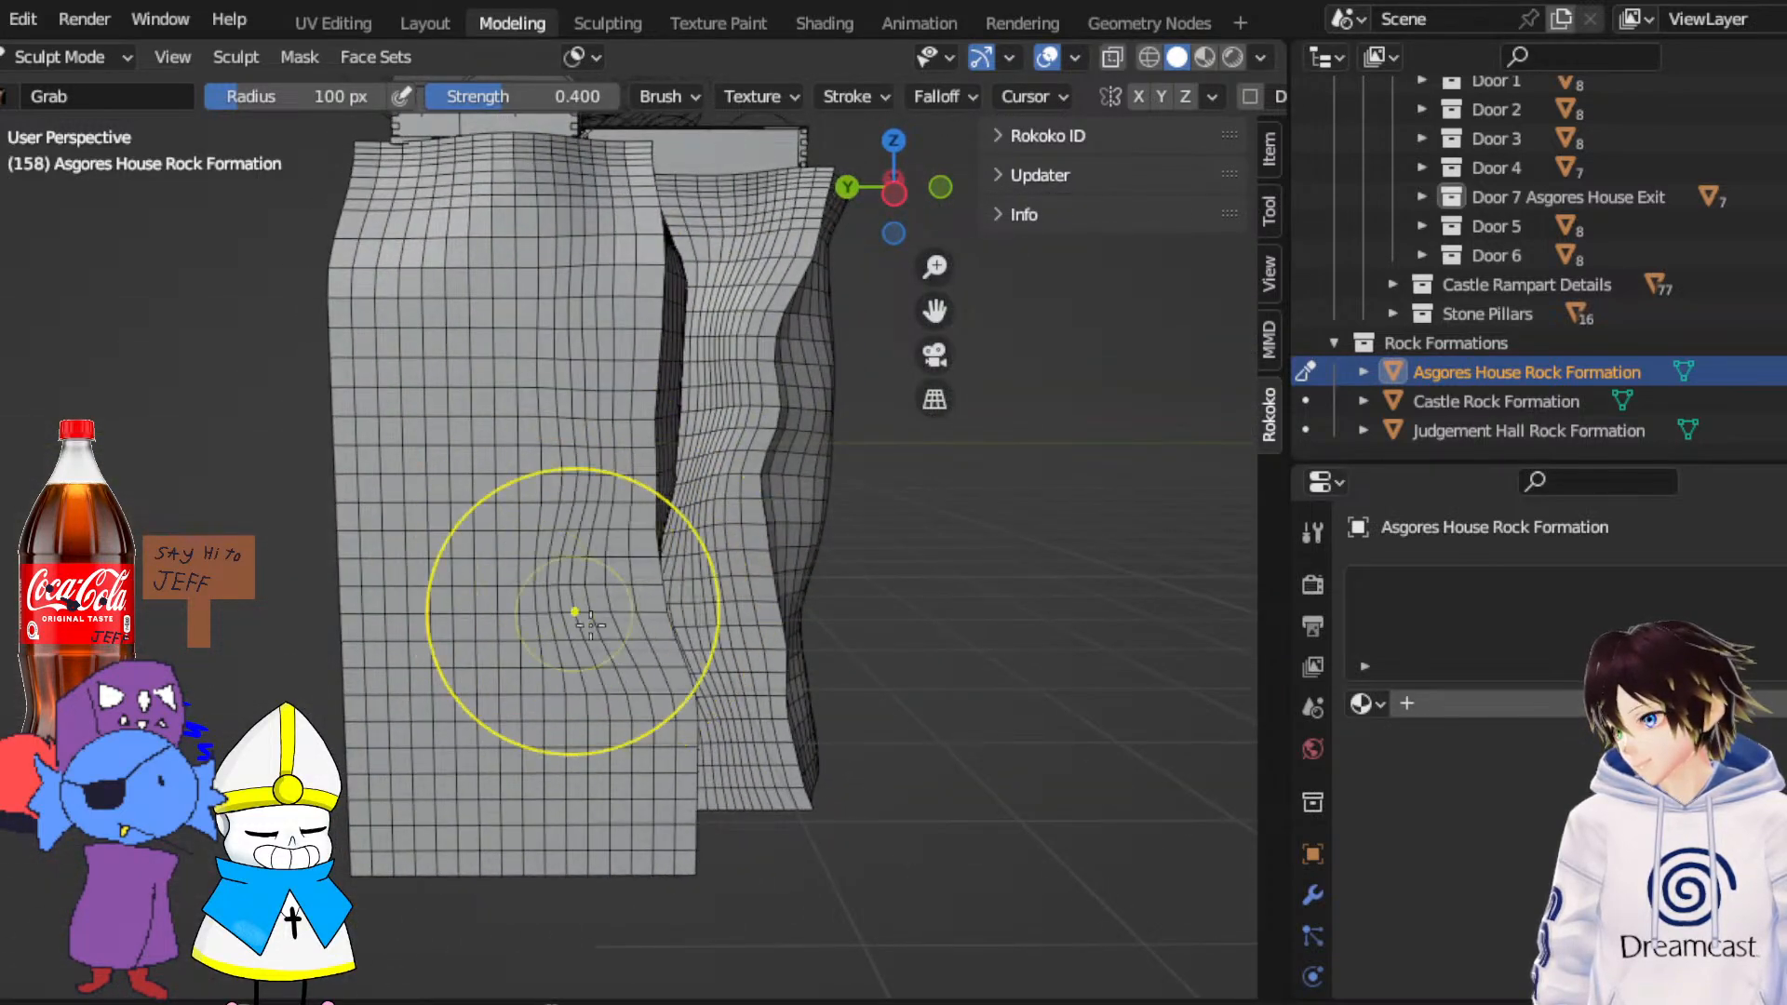
pyautogui.moveTo(679, 732); pyautogui.dragTo(590, 736)
pyautogui.moveTo(677, 819); pyautogui.dragTo(596, 804)
pyautogui.moveTo(655, 862); pyautogui.dragTo(600, 849)
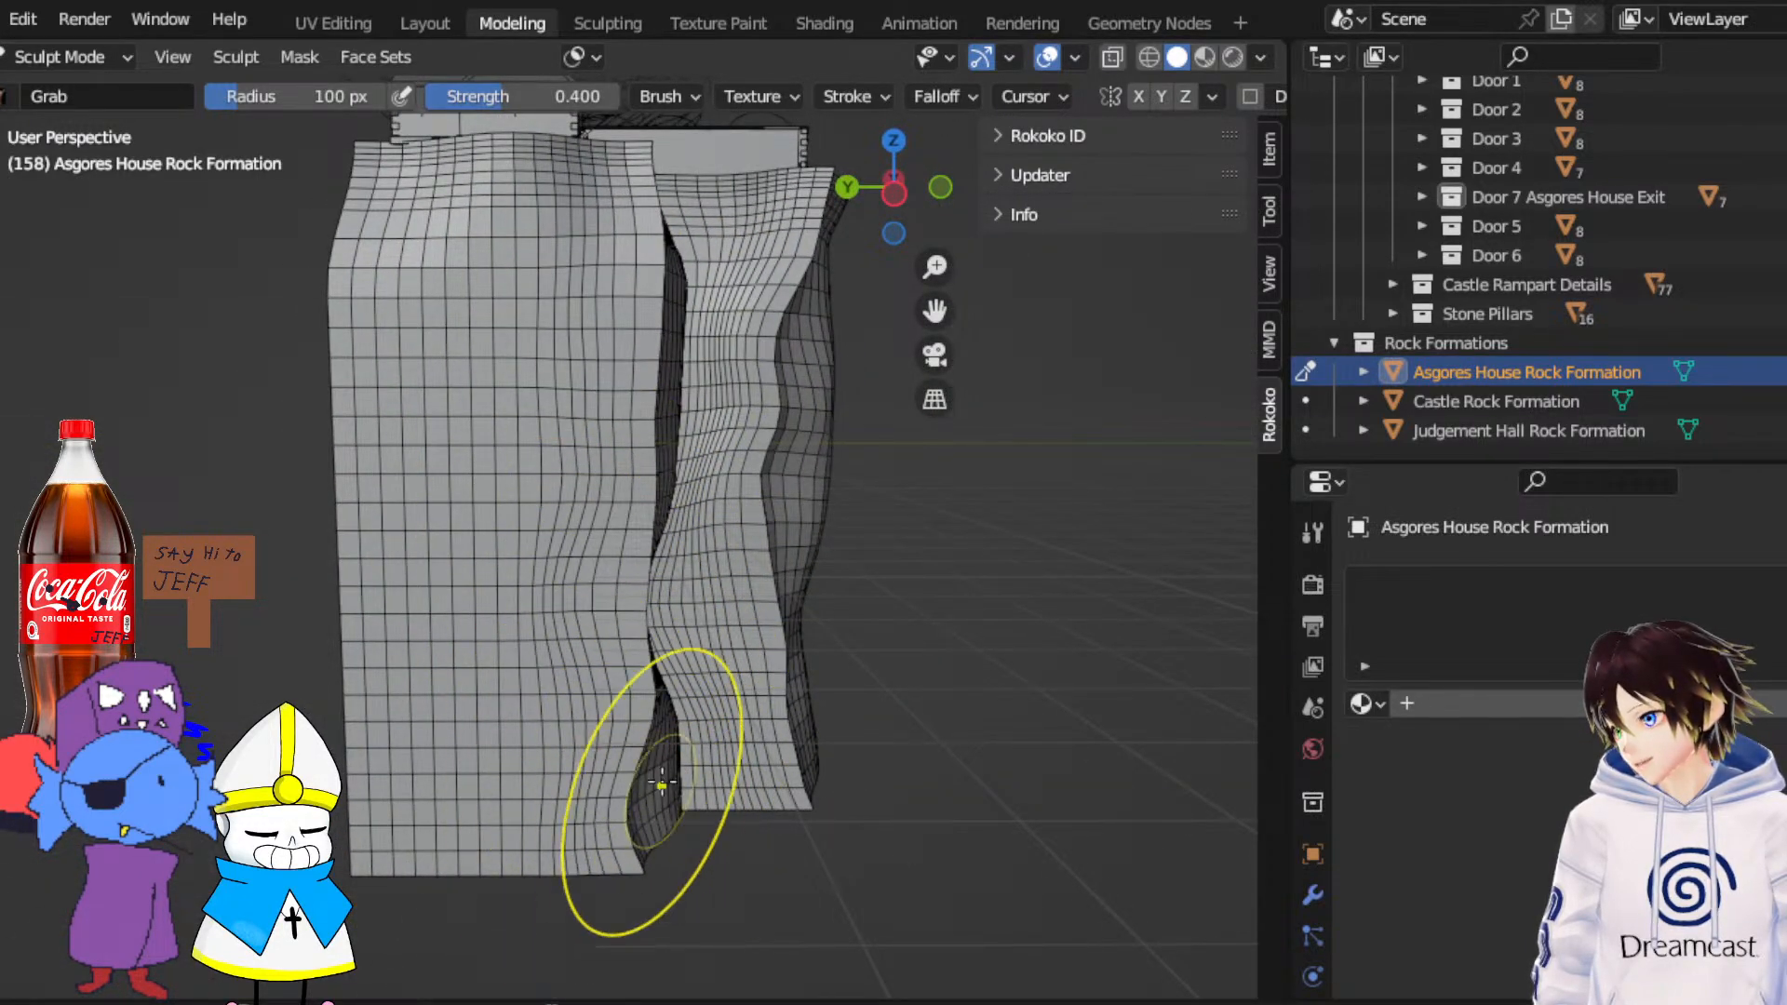
pyautogui.moveTo(653, 564); pyautogui.dragTo(596, 557)
pyautogui.moveTo(655, 467); pyautogui.dragTo(596, 461)
pyautogui.moveTo(657, 398); pyautogui.dragTo(601, 391)
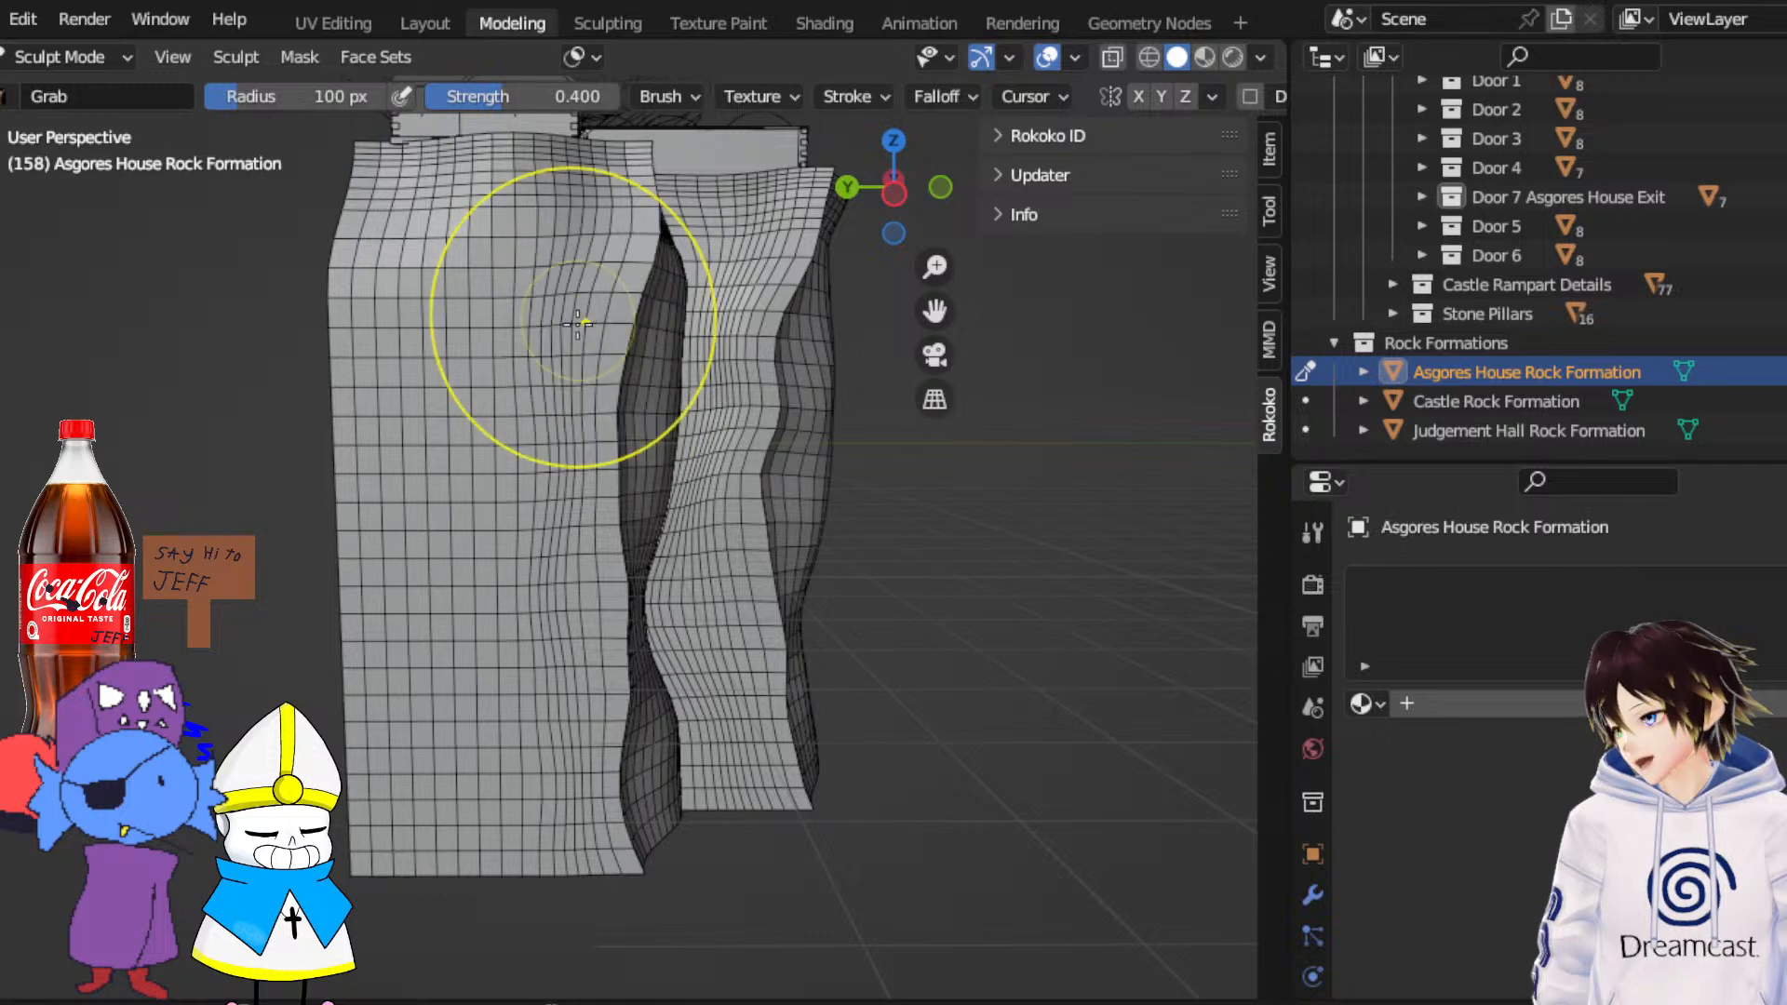
# Grab the opposite corner of the house platform's end wall into irregular inward waves from below the rim to the base
pyautogui.moveTo(435, 376); pyautogui.dragTo(461, 374, button='middle')
pyautogui.moveTo(385, 286); pyautogui.dragTo(458, 293)
pyautogui.moveTo(384, 385); pyautogui.dragTo(465, 407)
pyautogui.moveTo(383, 493); pyautogui.dragTo(456, 501)
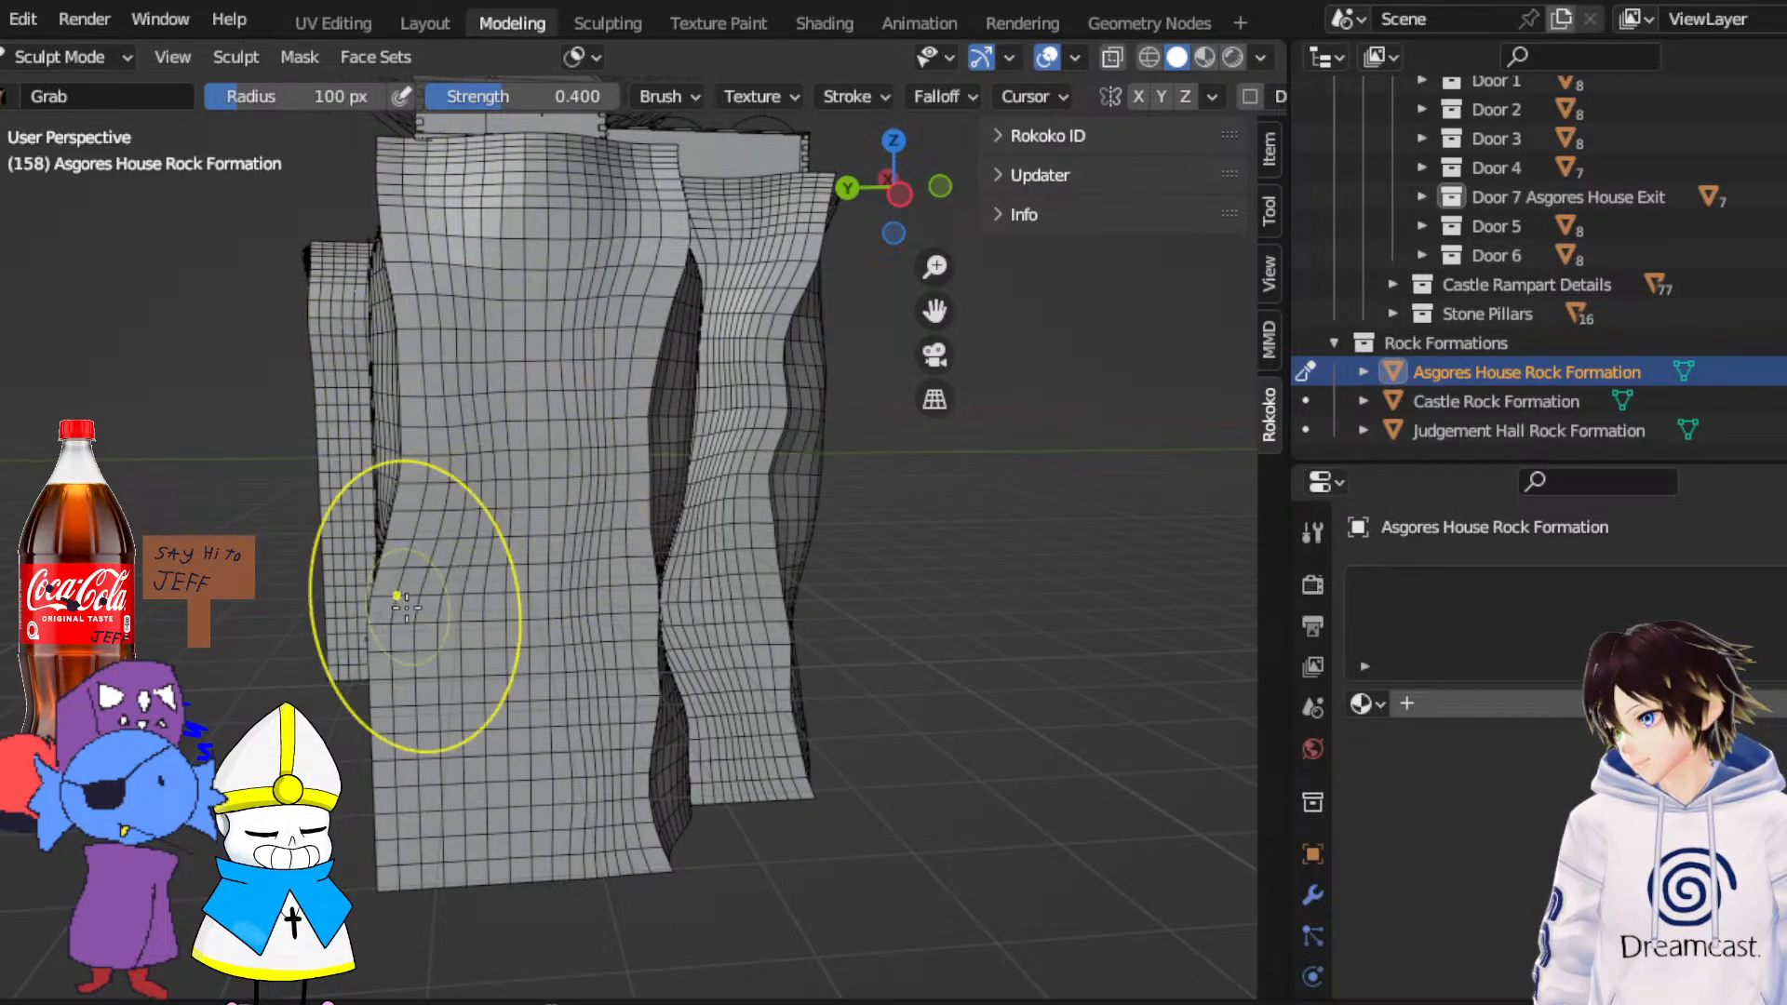
pyautogui.moveTo(391, 600); pyautogui.dragTo(479, 612)
pyautogui.moveTo(393, 702); pyautogui.dragTo(447, 709)
pyautogui.moveTo(389, 791); pyautogui.dragTo(489, 776)
pyautogui.moveTo(385, 866); pyautogui.dragTo(455, 855)
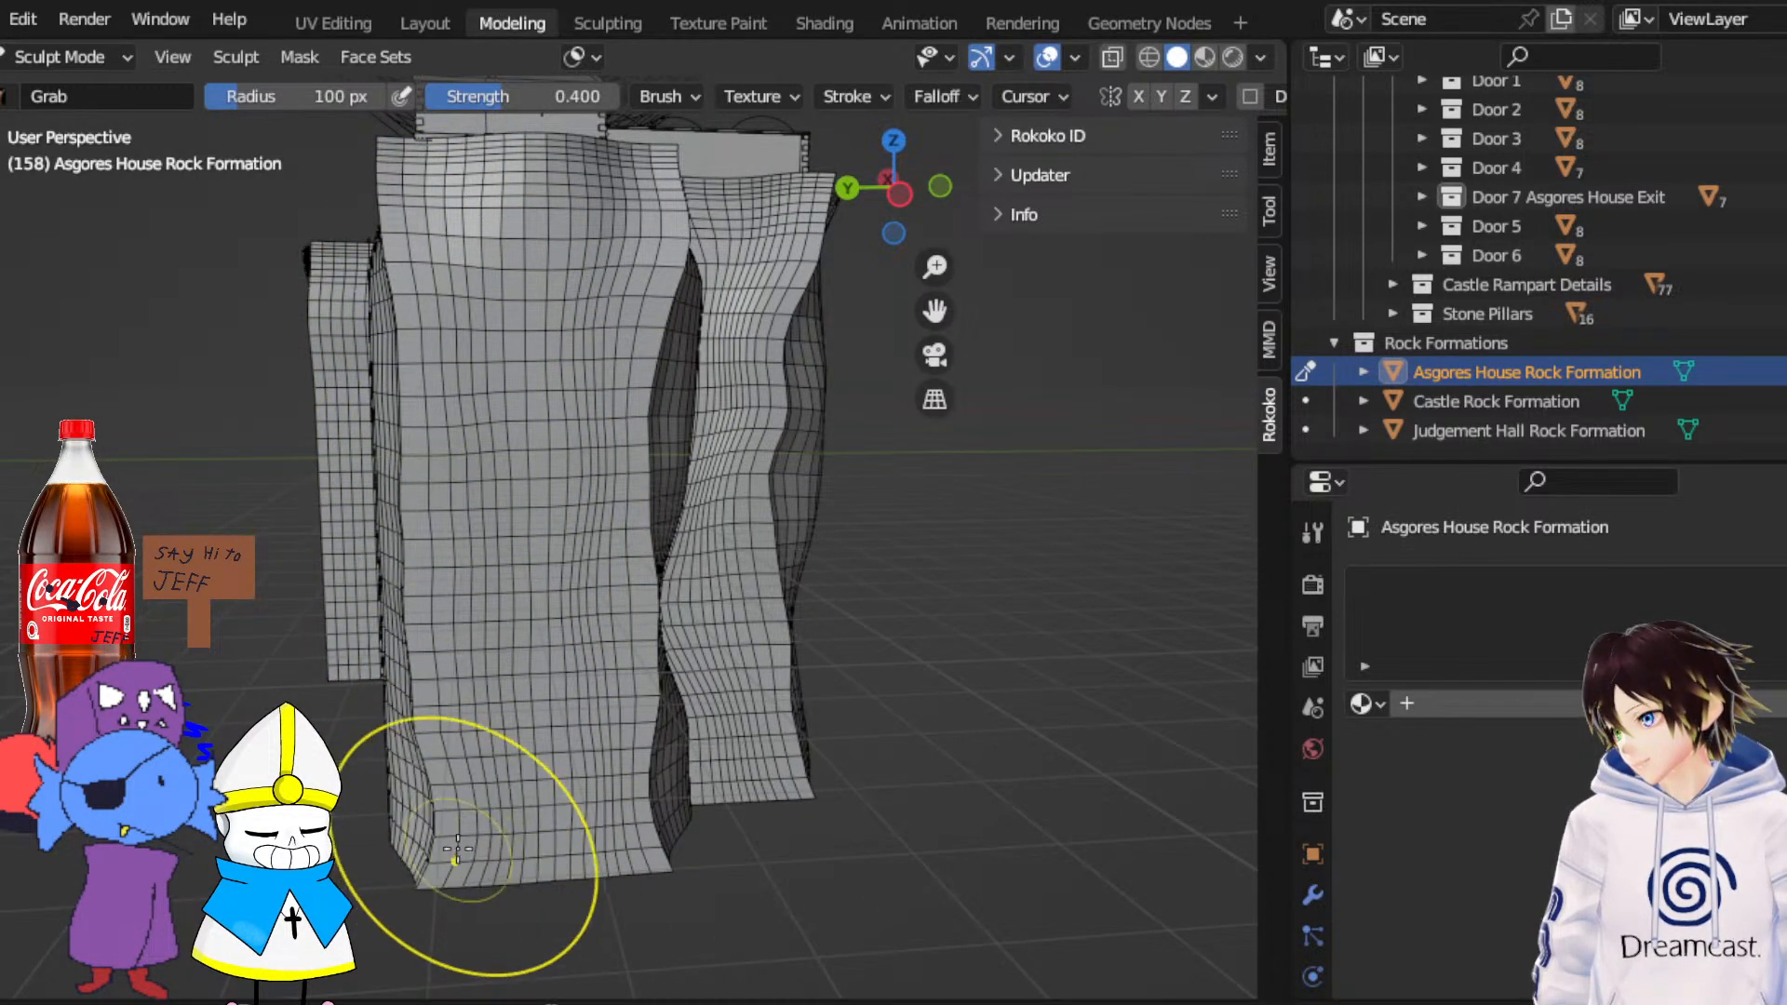
pyautogui.moveTo(409, 775); pyautogui.dragTo(474, 761)
pyautogui.moveTo(389, 652); pyautogui.dragTo(443, 622)
pyautogui.moveTo(388, 547); pyautogui.dragTo(451, 531)
pyautogui.moveTo(390, 436); pyautogui.dragTo(519, 415)
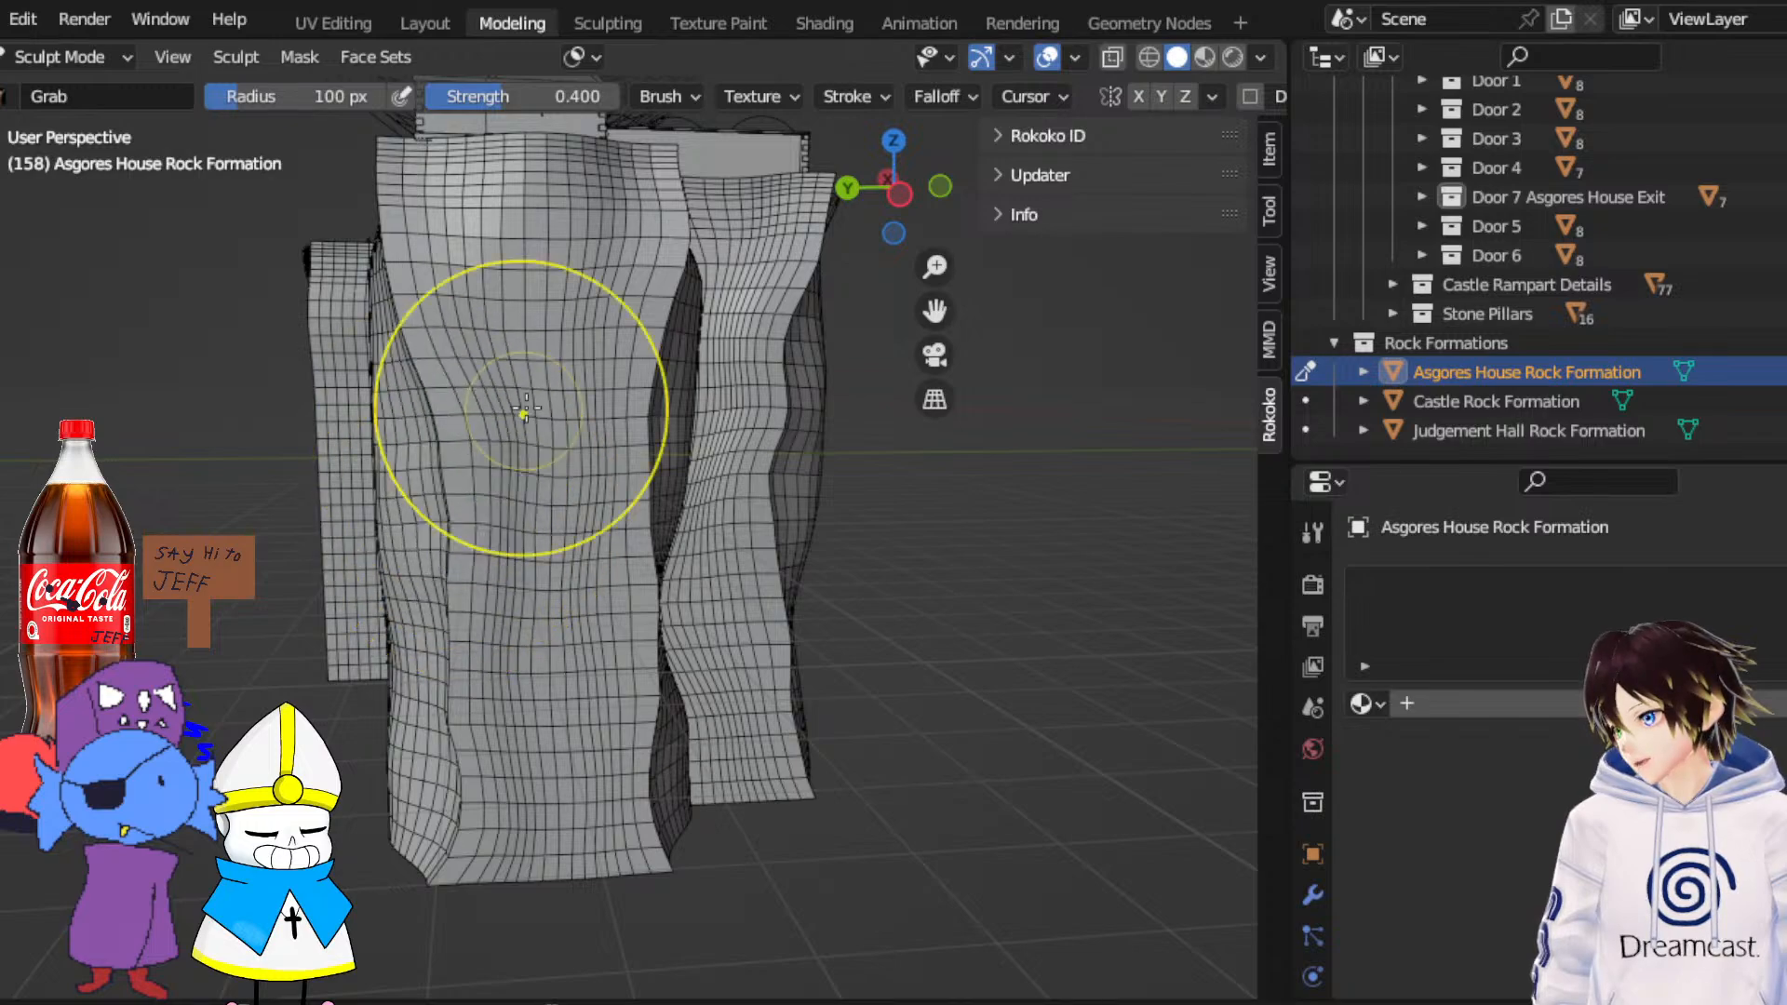
pyautogui.moveTo(395, 337); pyautogui.dragTo(465, 318)
# Grab the house-facing outer corner of the exit-door section into rock waves down to its base
pyautogui.moveTo(375, 379)
pyautogui.mouseDown(button='middle')
pyautogui.moveTo(778, 352)
pyautogui.moveTo(726, 346)
pyautogui.mouseUp(button='middle')
pyautogui.moveTo(937, 319)
pyautogui.mouseDown(button='middle')
pyautogui.moveTo(678, 399)
pyautogui.moveTo(350, 429)
pyautogui.mouseUp(button='middle')
pyautogui.moveTo(920, 293)
pyautogui.mouseDown(button='middle')
pyautogui.moveTo(660, 403)
pyautogui.moveTo(579, 398)
pyautogui.mouseUp(button='middle')
pyautogui.moveTo(558, 356); pyautogui.dragTo(626, 321)
pyautogui.moveTo(588, 400); pyautogui.dragTo(643, 424)
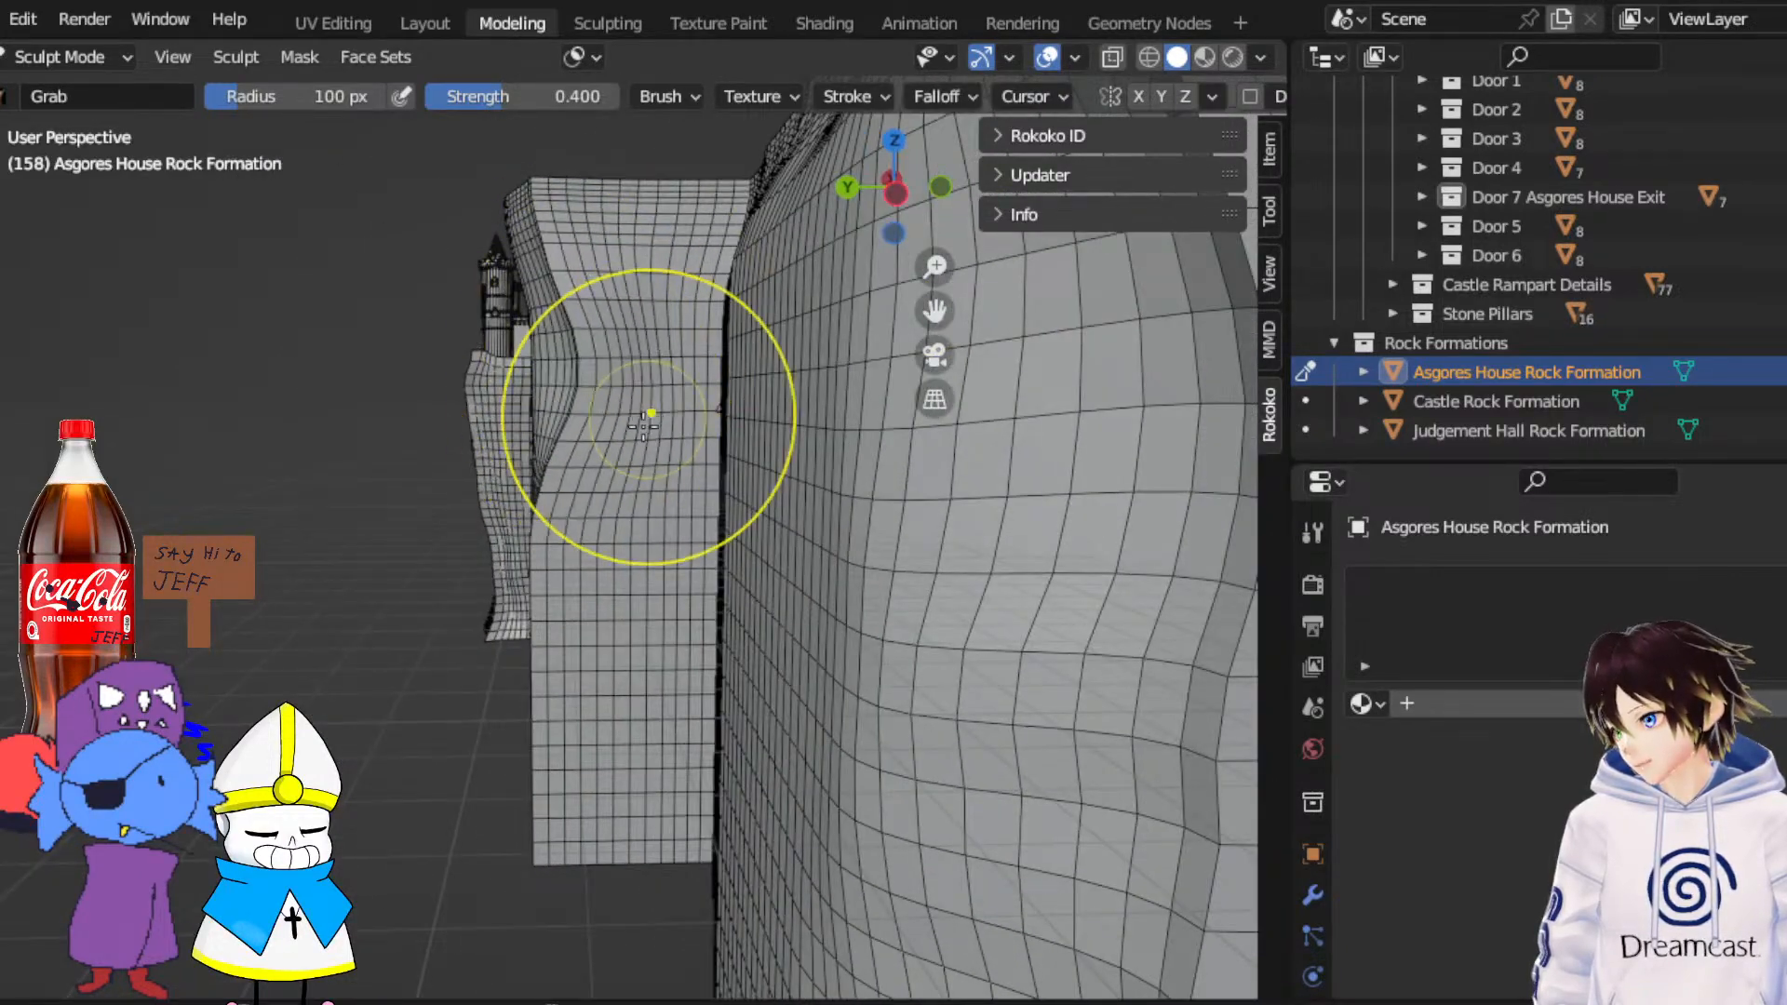
pyautogui.moveTo(616, 518); pyautogui.dragTo(641, 569)
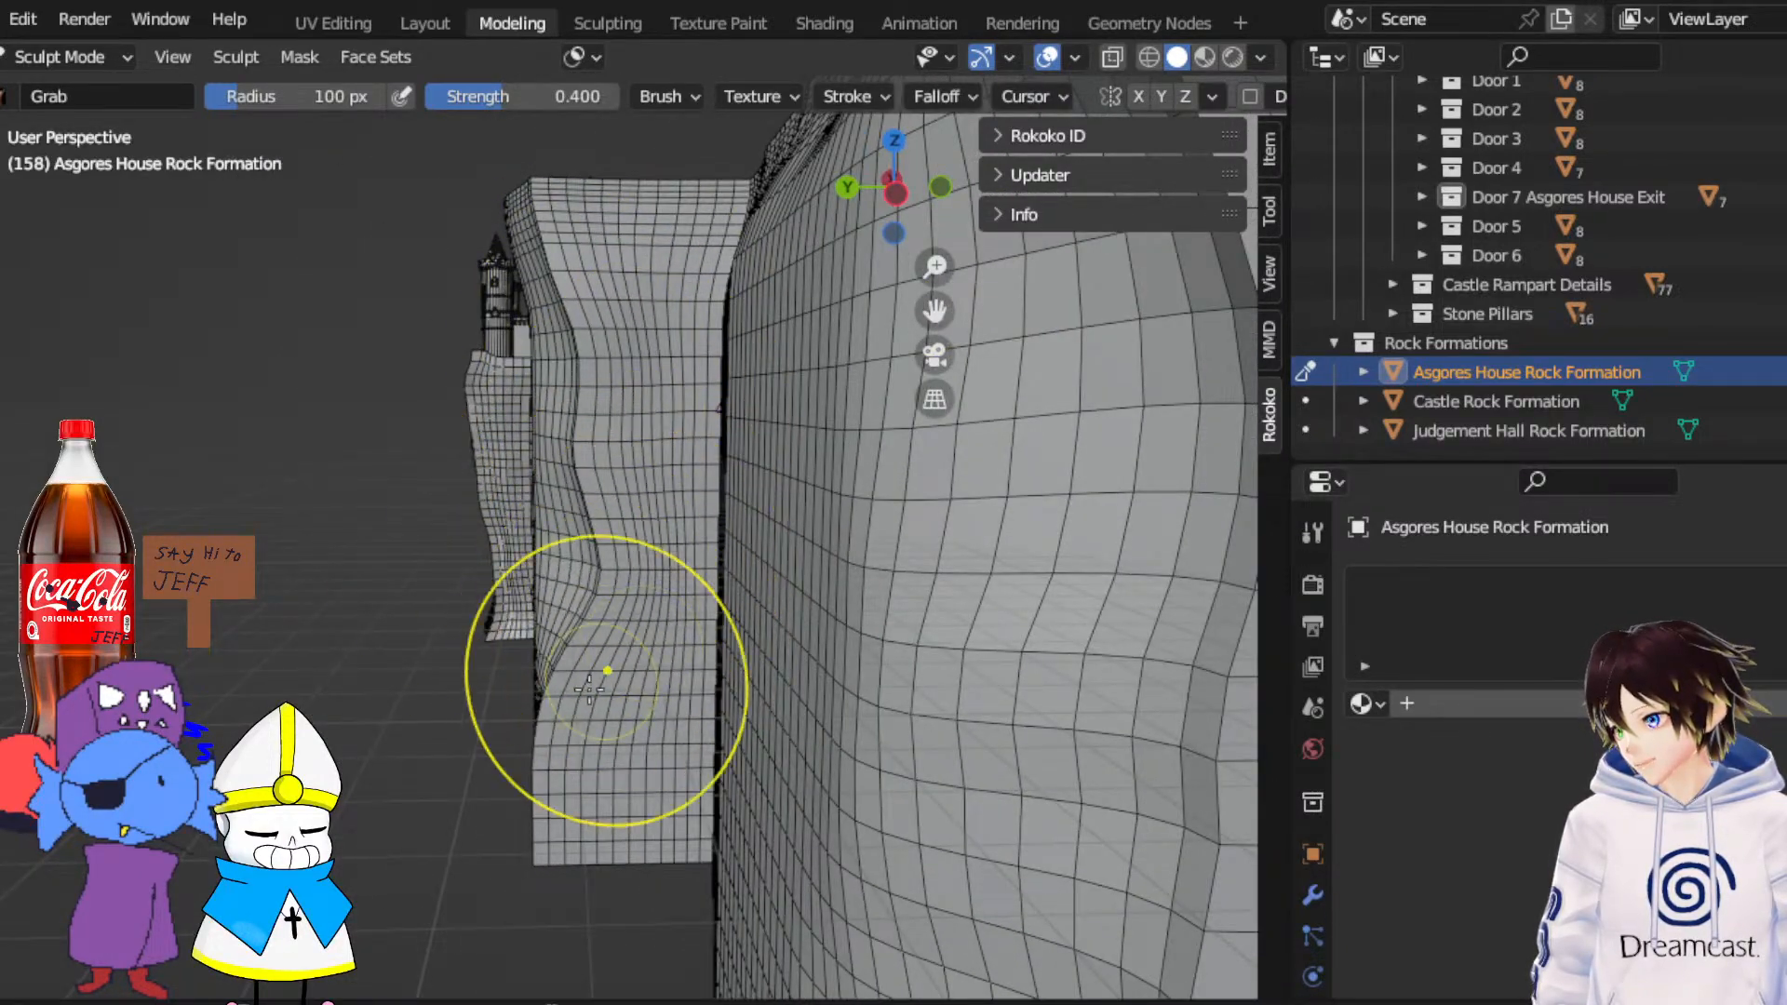
pyautogui.moveTo(589, 689); pyautogui.dragTo(611, 759)
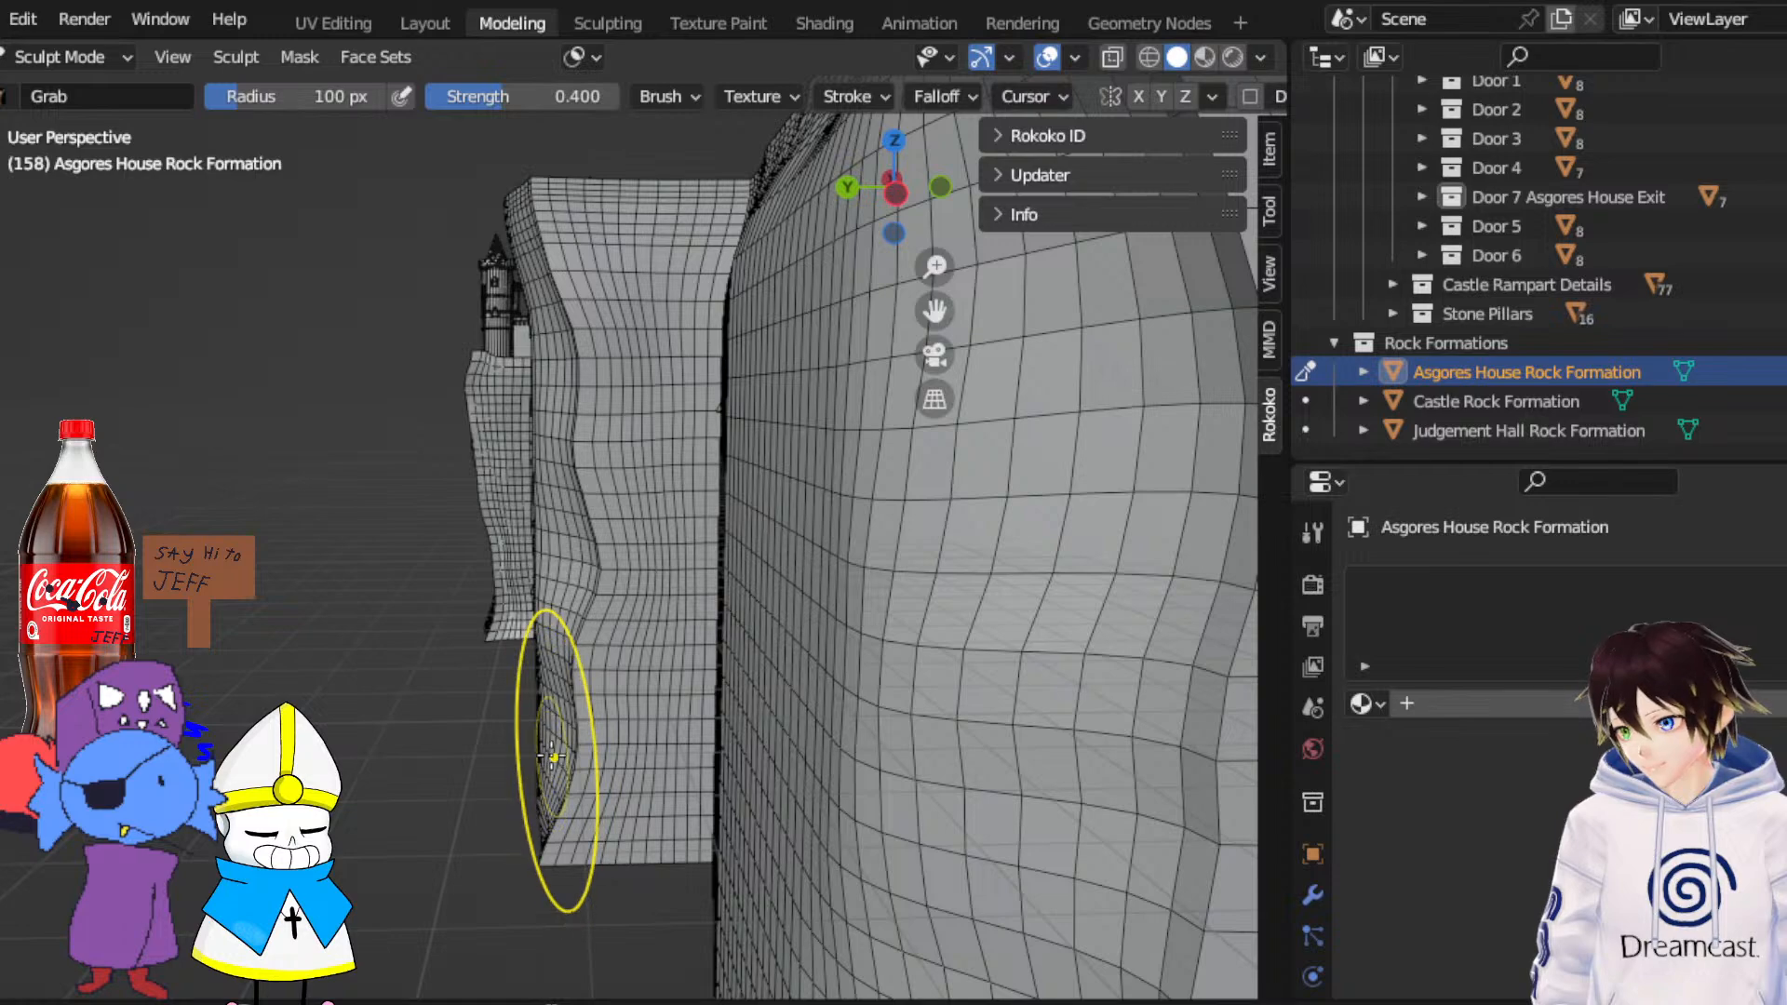
pyautogui.moveTo(567, 805); pyautogui.dragTo(685, 844)
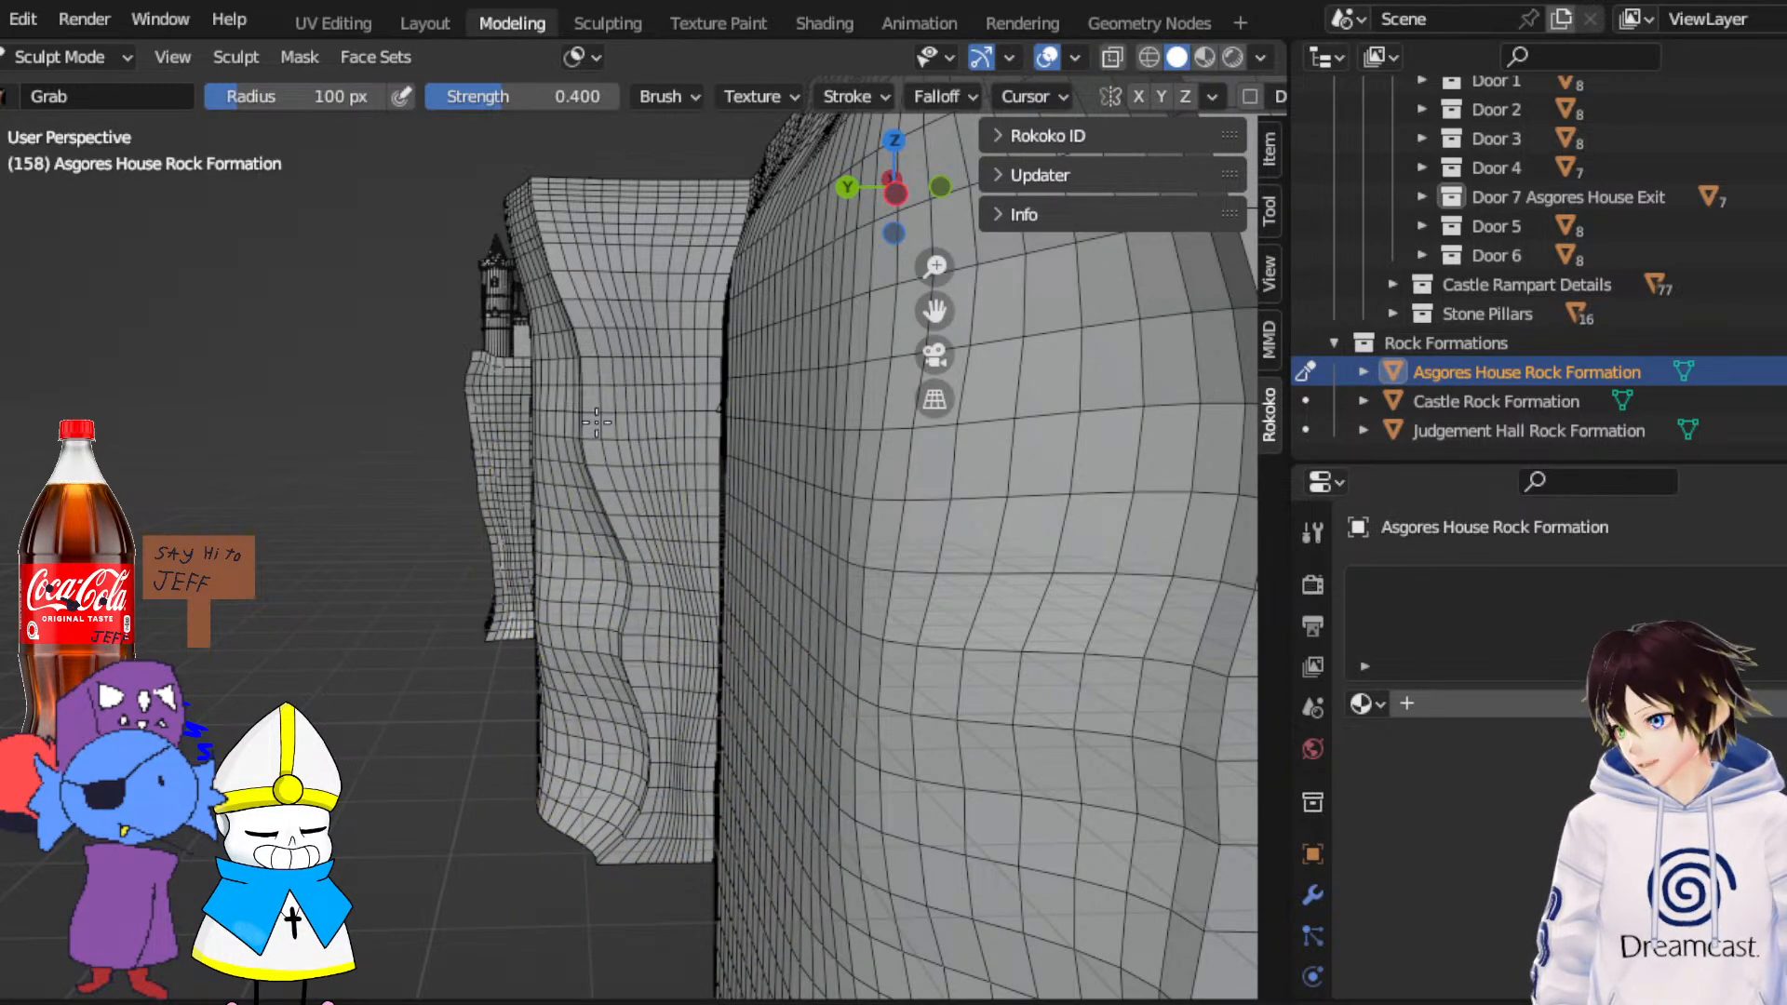
# Grab the adjoining outer corner of the exit-door wall inward into a wavy edge from the rim to the base
pyautogui.moveTo(523, 524); pyautogui.dragTo(852, 496, button='middle')
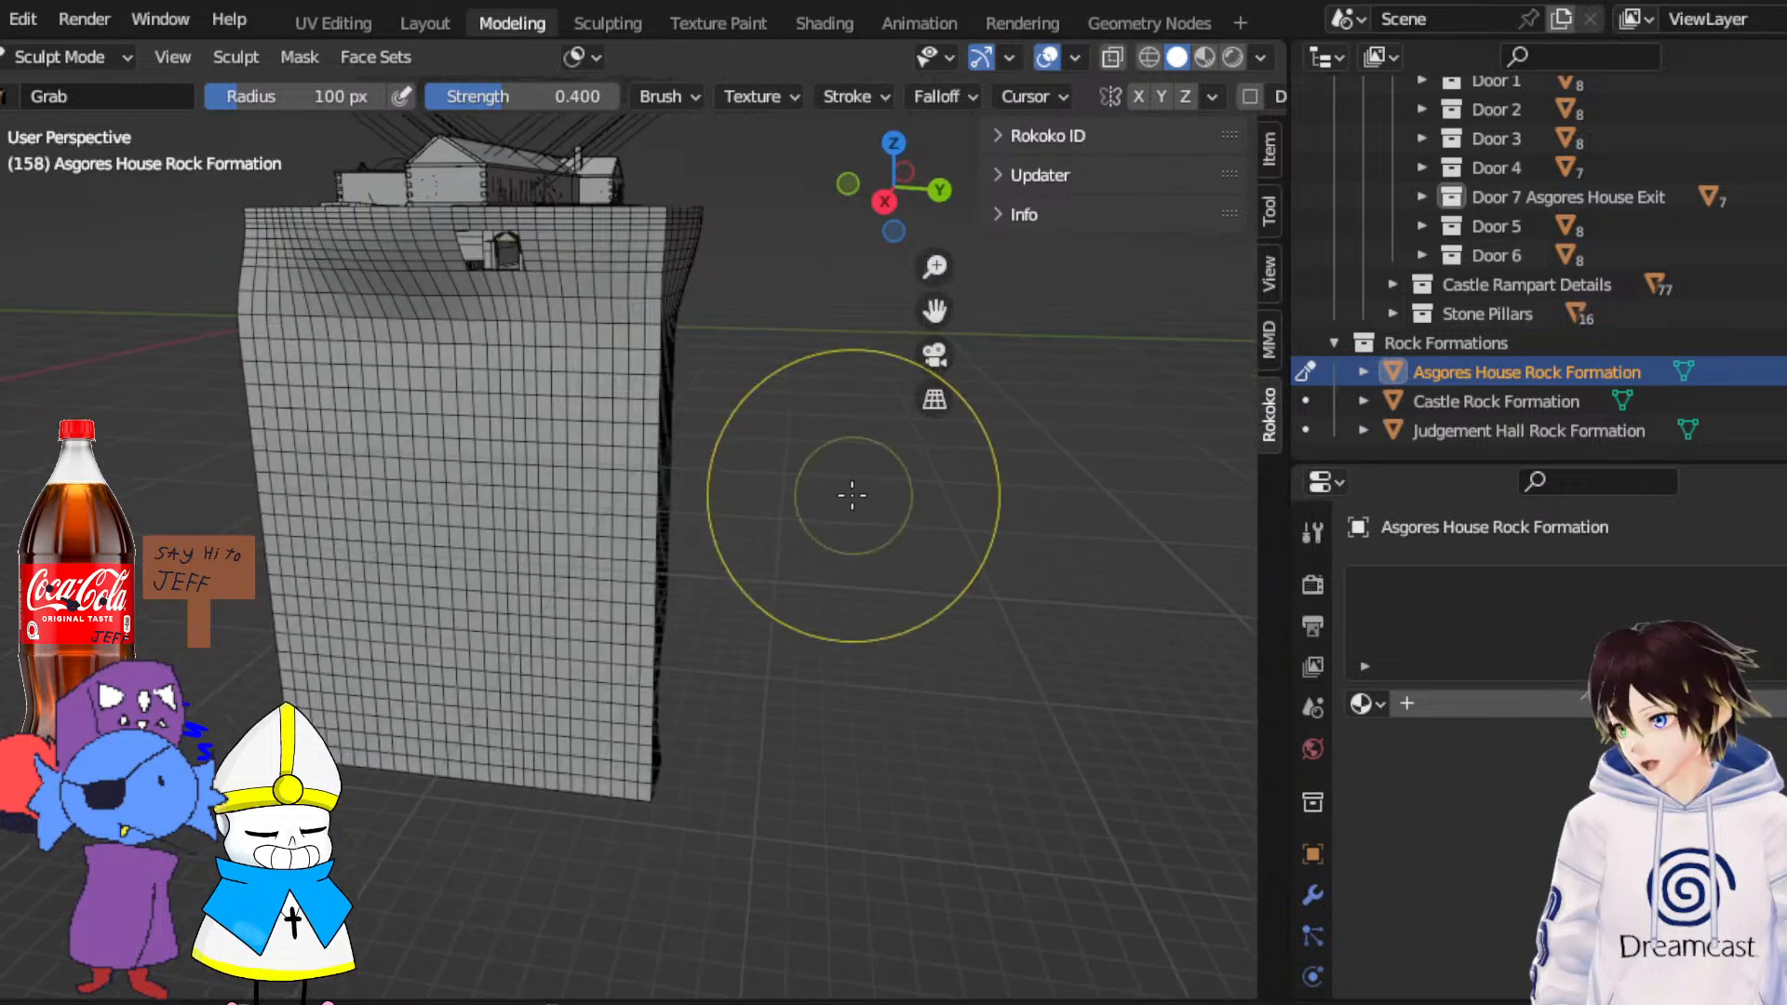
pyautogui.scroll(1, 808, 528)
pyautogui.moveTo(699, 513); pyautogui.dragTo(747, 500, button='middle')
pyautogui.moveTo(702, 286)
pyautogui.mouseDown()
pyautogui.moveTo(672, 265)
pyautogui.moveTo(681, 560)
pyautogui.mouseUp()
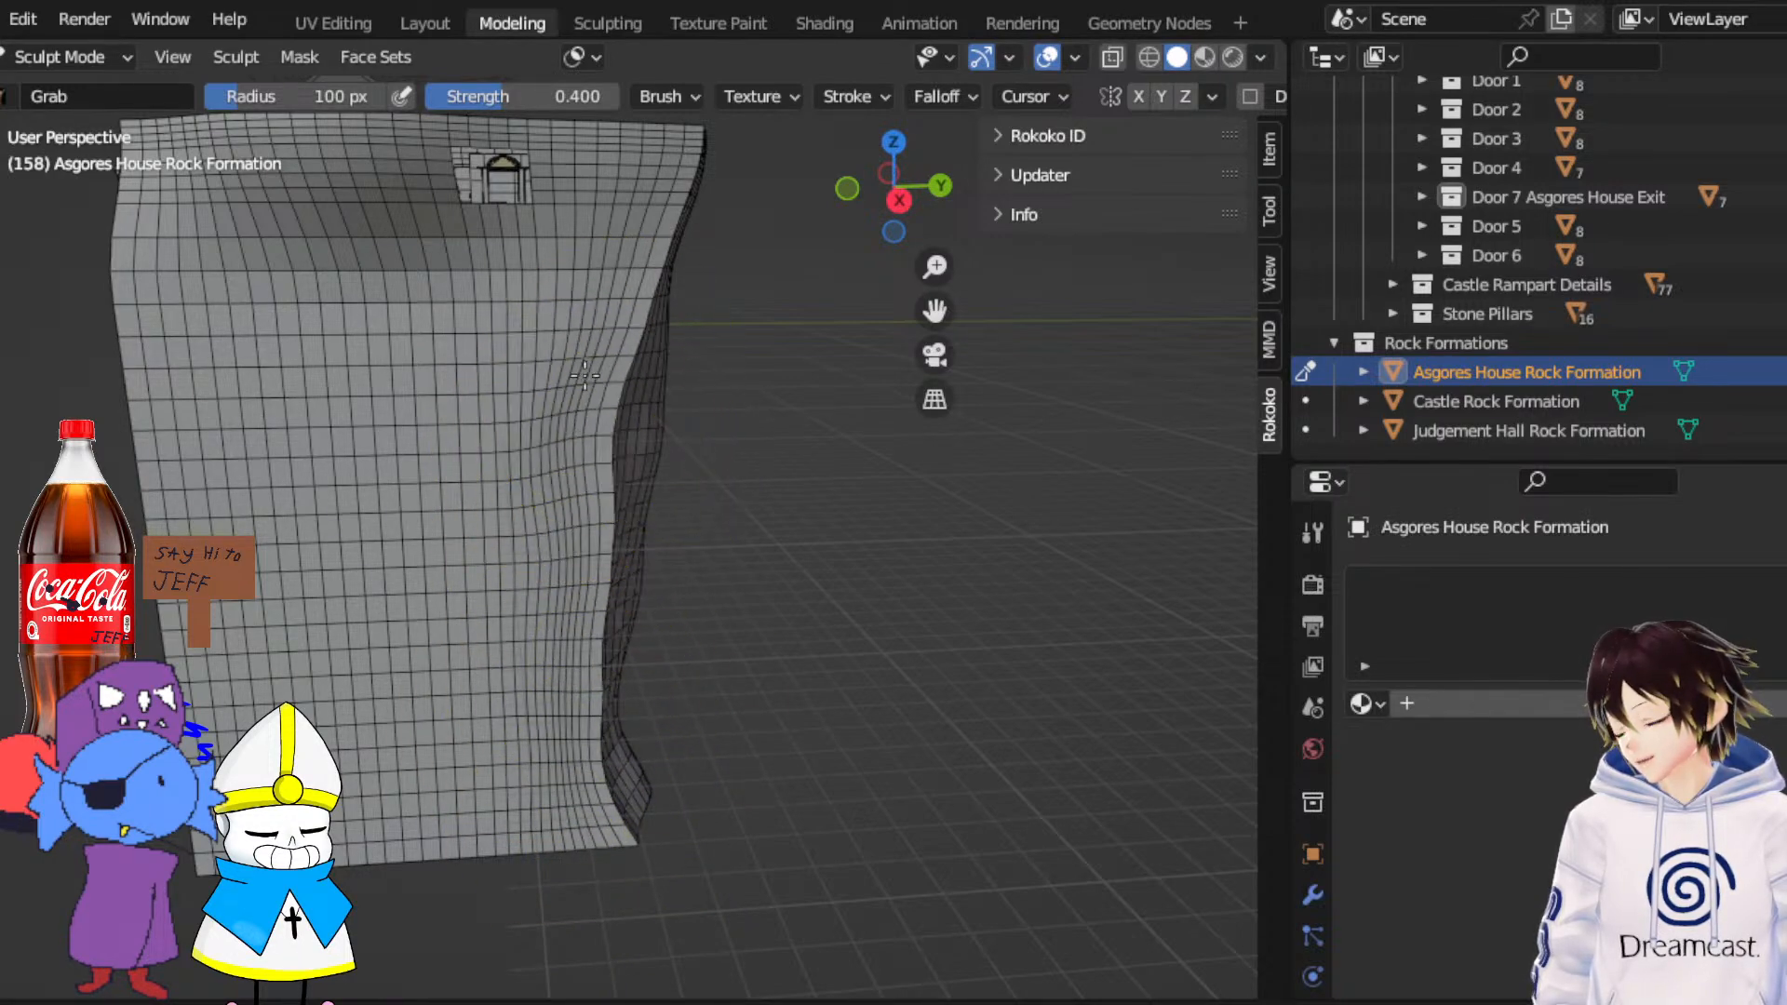
pyautogui.moveTo(586, 511)
pyautogui.mouseDown(button='middle')
pyautogui.moveTo(538, 600)
pyautogui.moveTo(342, 582)
pyautogui.moveTo(596, 605)
pyautogui.mouseUp(button='middle')
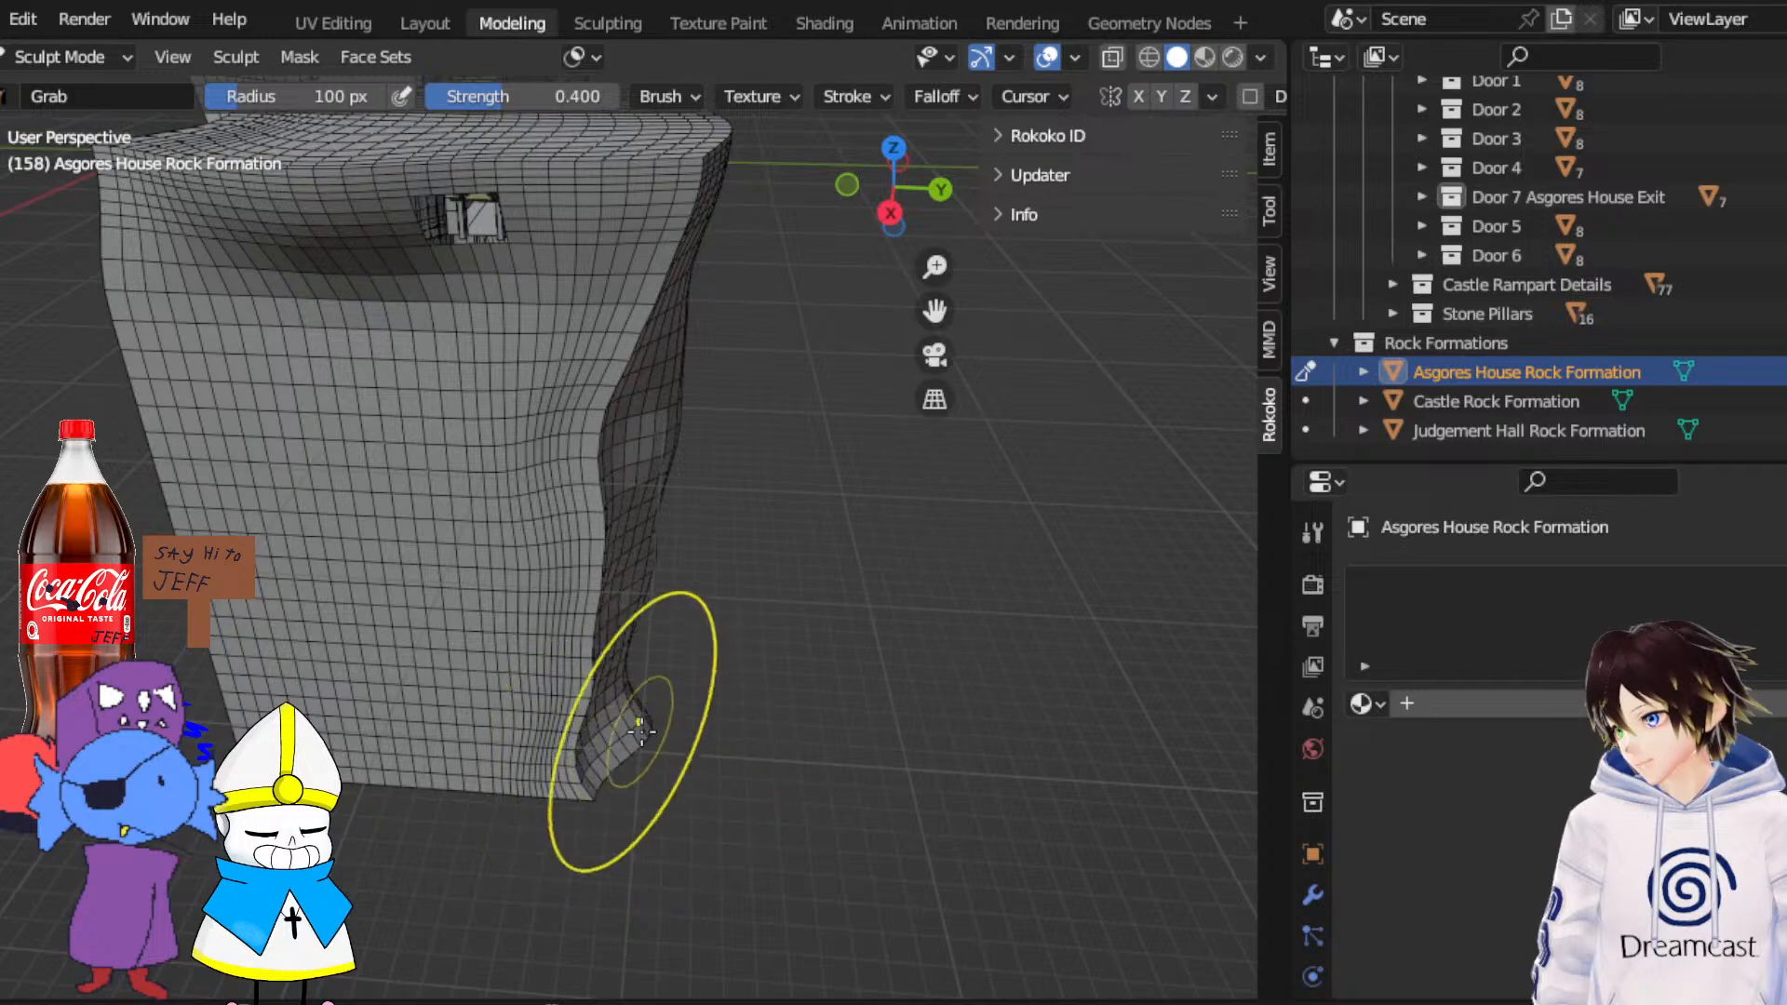
pyautogui.moveTo(577, 724); pyautogui.dragTo(626, 622, button='middle')
# Grab the exit-door wall's other corner, on the courtyard side, inward into a curved edge from the rim to the base
pyautogui.scroll(-2, 615, 633)
pyautogui.moveTo(431, 770); pyautogui.dragTo(312, 708, button='middle')
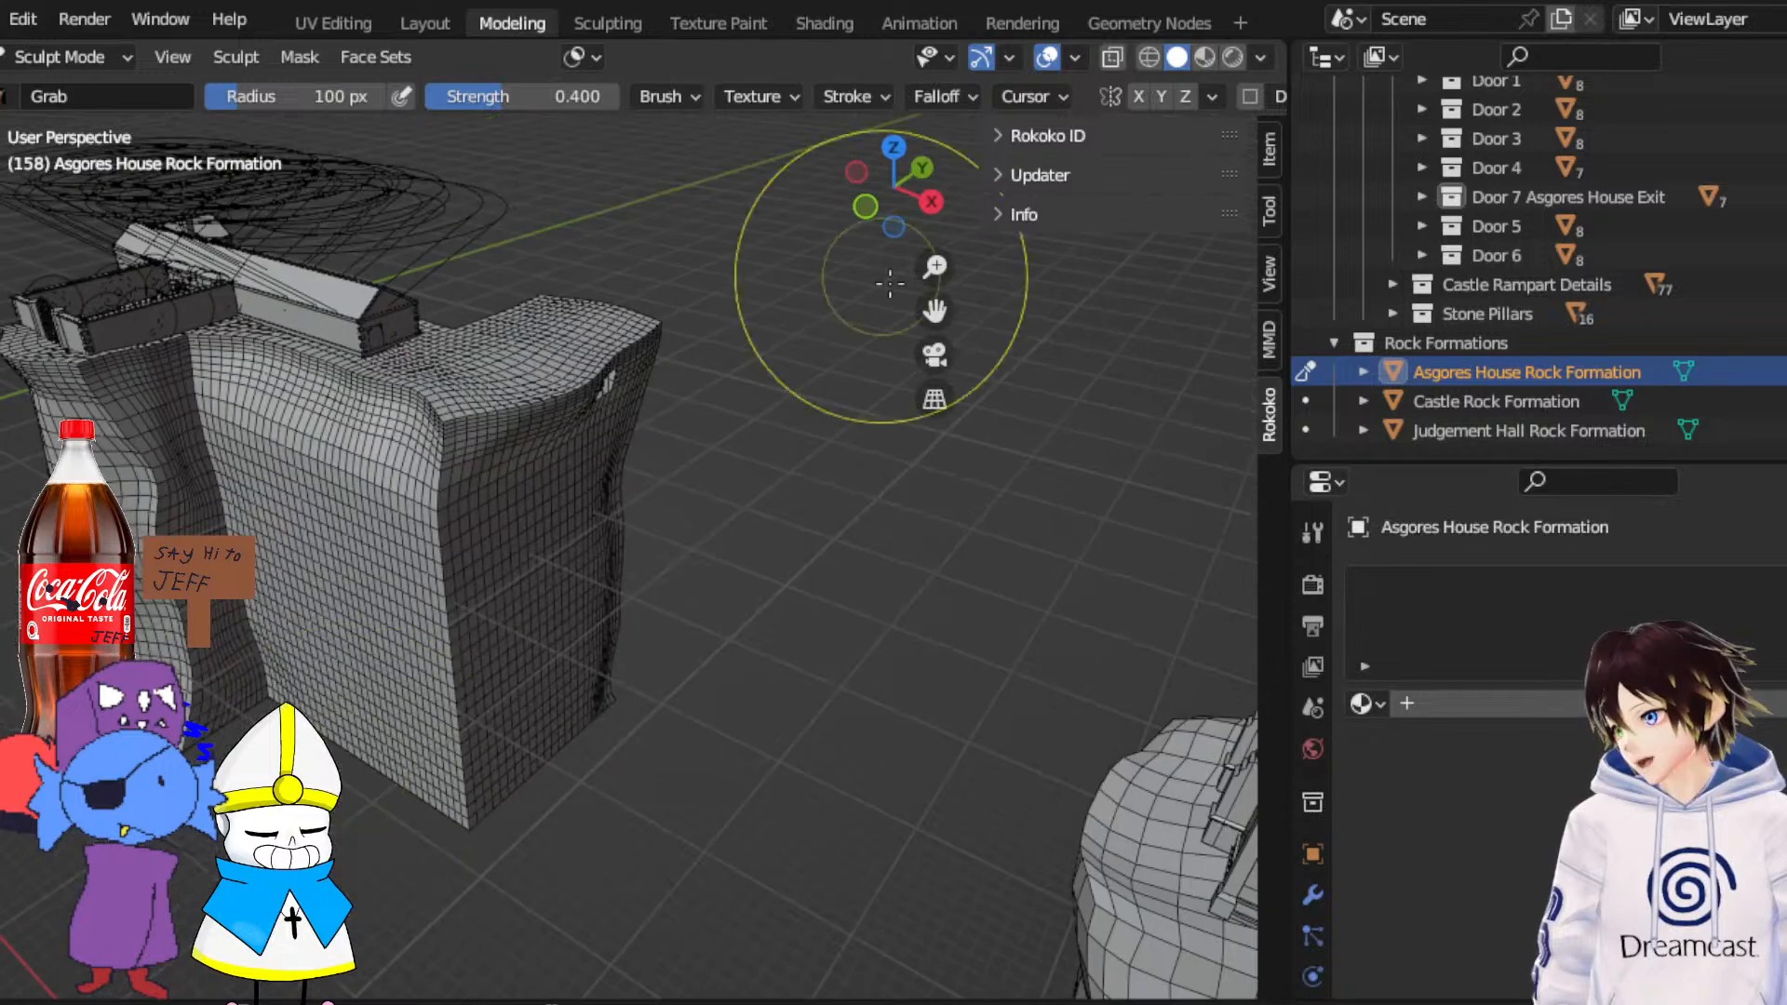
pyautogui.moveTo(937, 309); pyautogui.dragTo(1177, 235)
pyautogui.moveTo(597, 551); pyautogui.dragTo(698, 469, button='middle')
pyautogui.moveTo(936, 310); pyautogui.dragTo(715, 358)
pyautogui.moveTo(694, 451); pyautogui.dragTo(423, 481, button='middle')
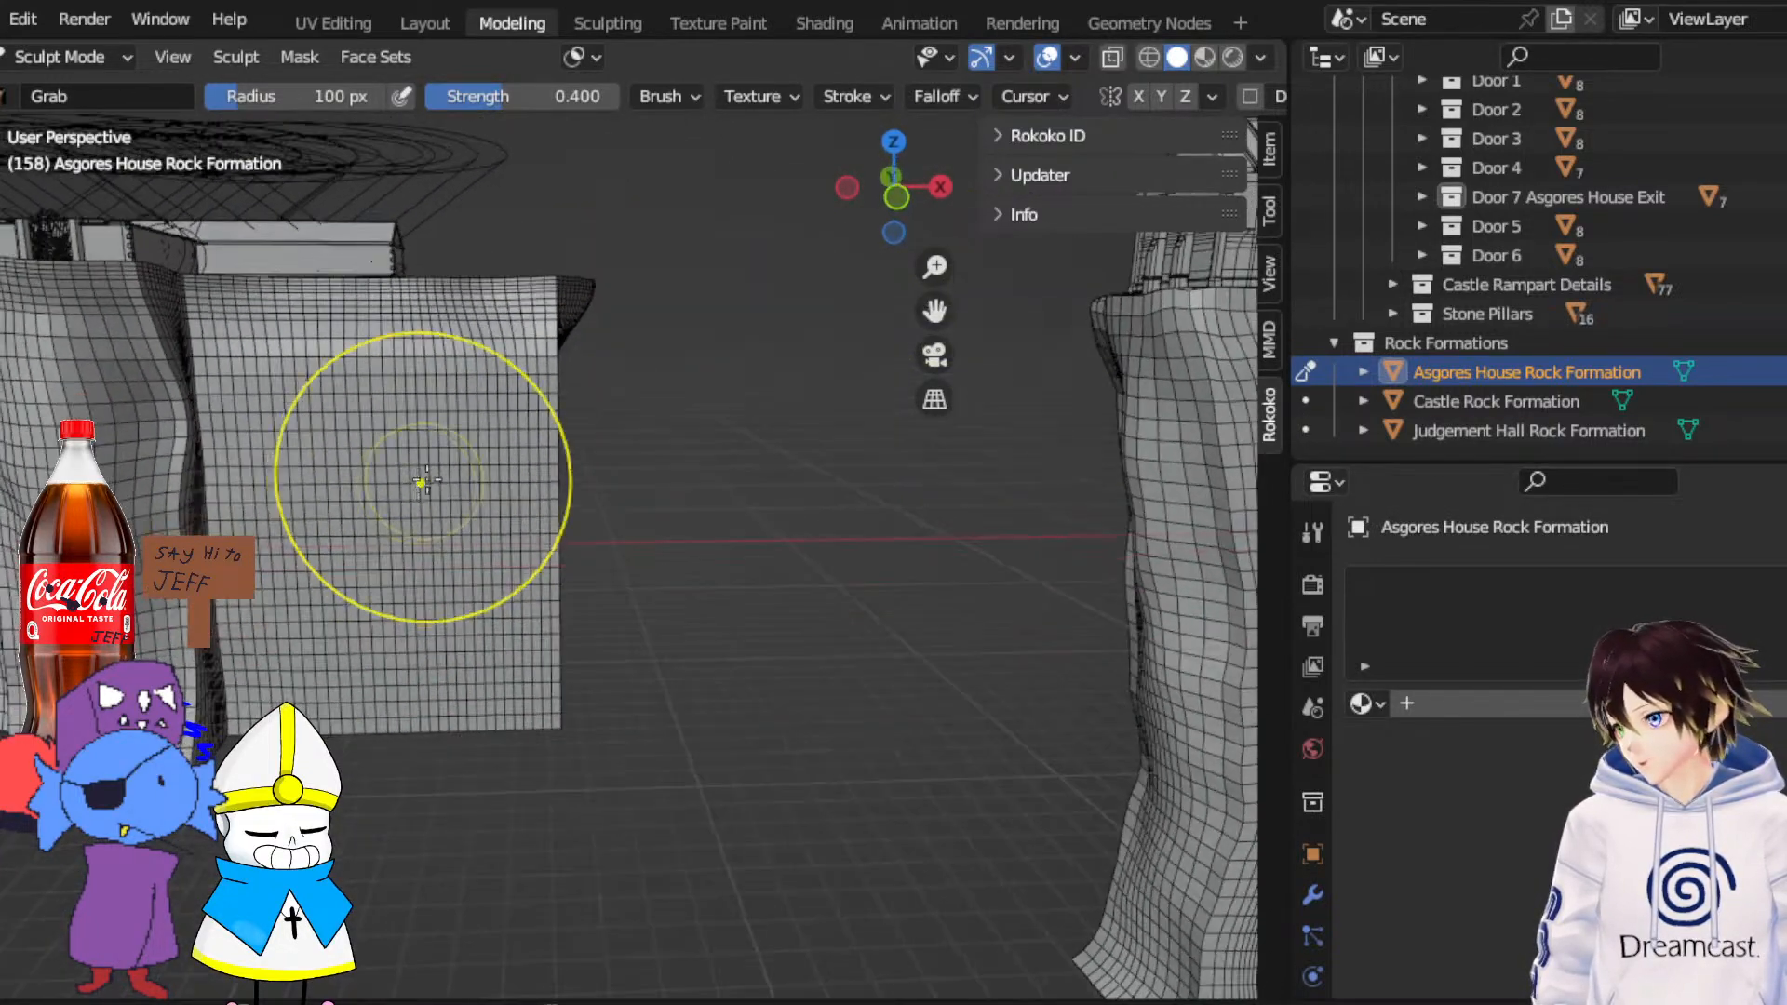
pyautogui.moveTo(557, 375); pyautogui.dragTo(539, 461)
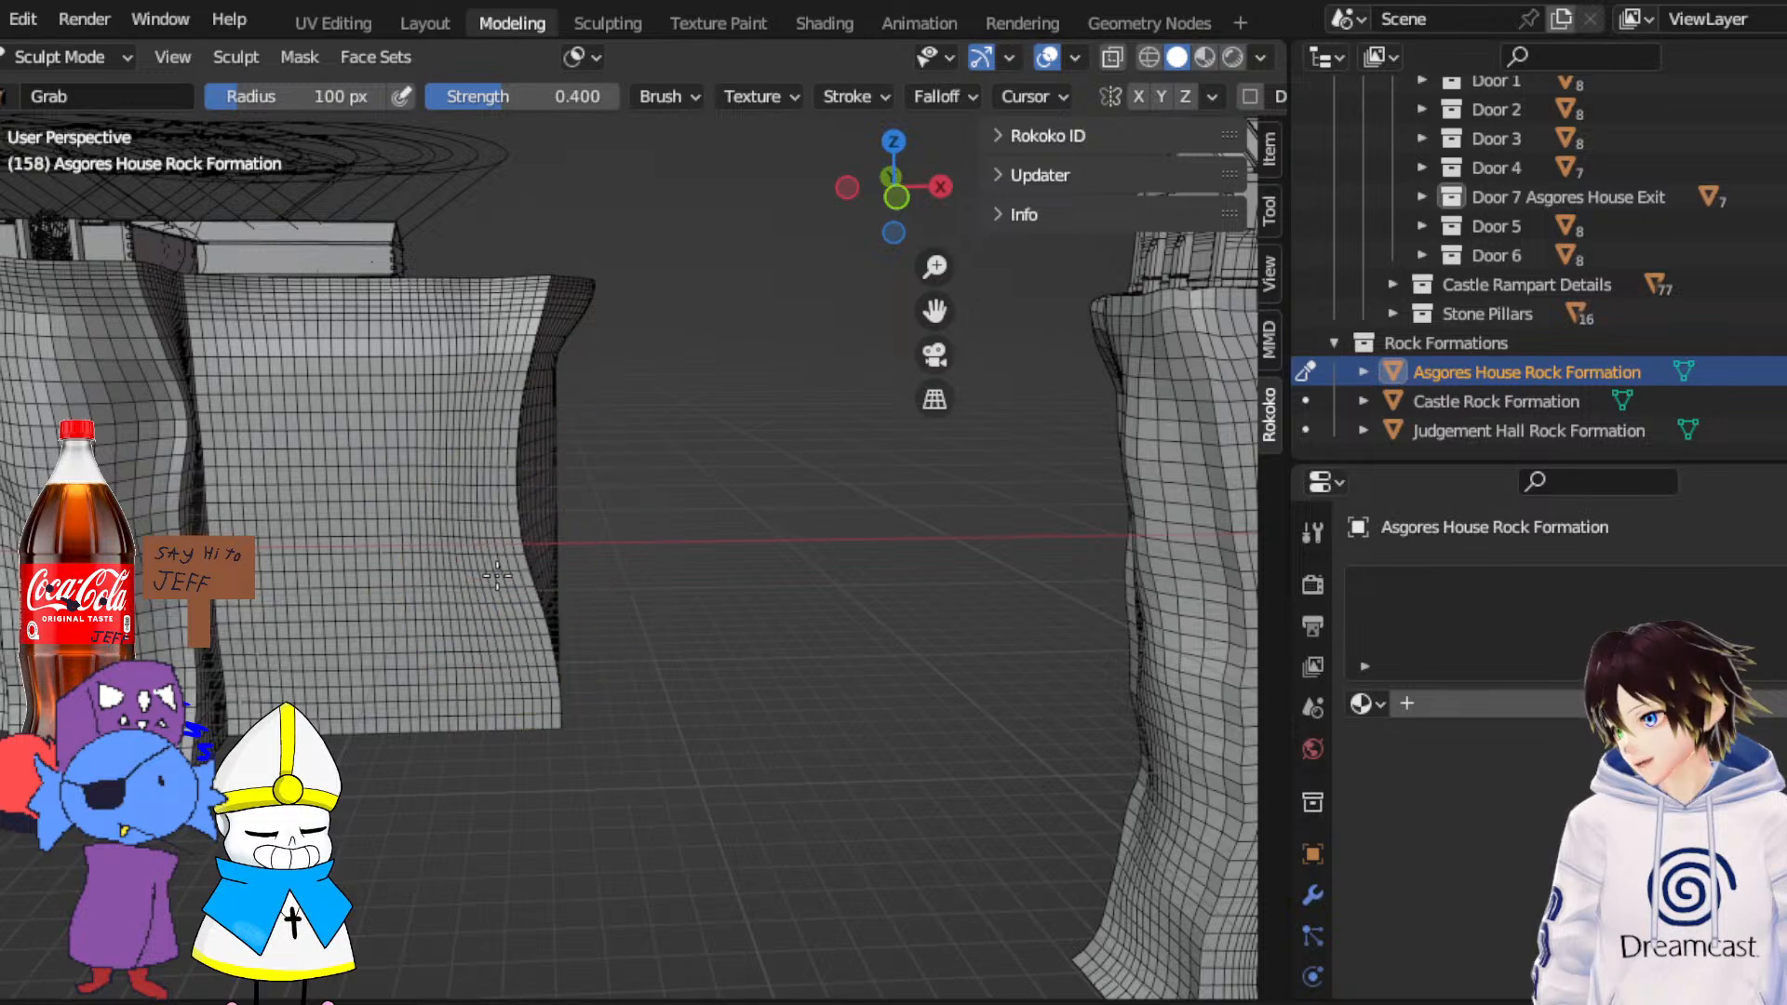
pyautogui.moveTo(559, 719); pyautogui.dragTo(509, 705)
pyautogui.moveTo(509, 704)
pyautogui.mouseDown()
pyautogui.moveTo(466, 717)
pyautogui.moveTo(431, 662)
pyautogui.mouseUp()
pyautogui.moveTo(517, 497); pyautogui.dragTo(446, 451)
pyautogui.moveTo(512, 401); pyautogui.dragTo(485, 406)
# Grab bulges and hollows across the face below the exit door and bend its base line into an irregular curve
pyautogui.moveTo(485, 406); pyautogui.dragTo(492, 446, button='middle')
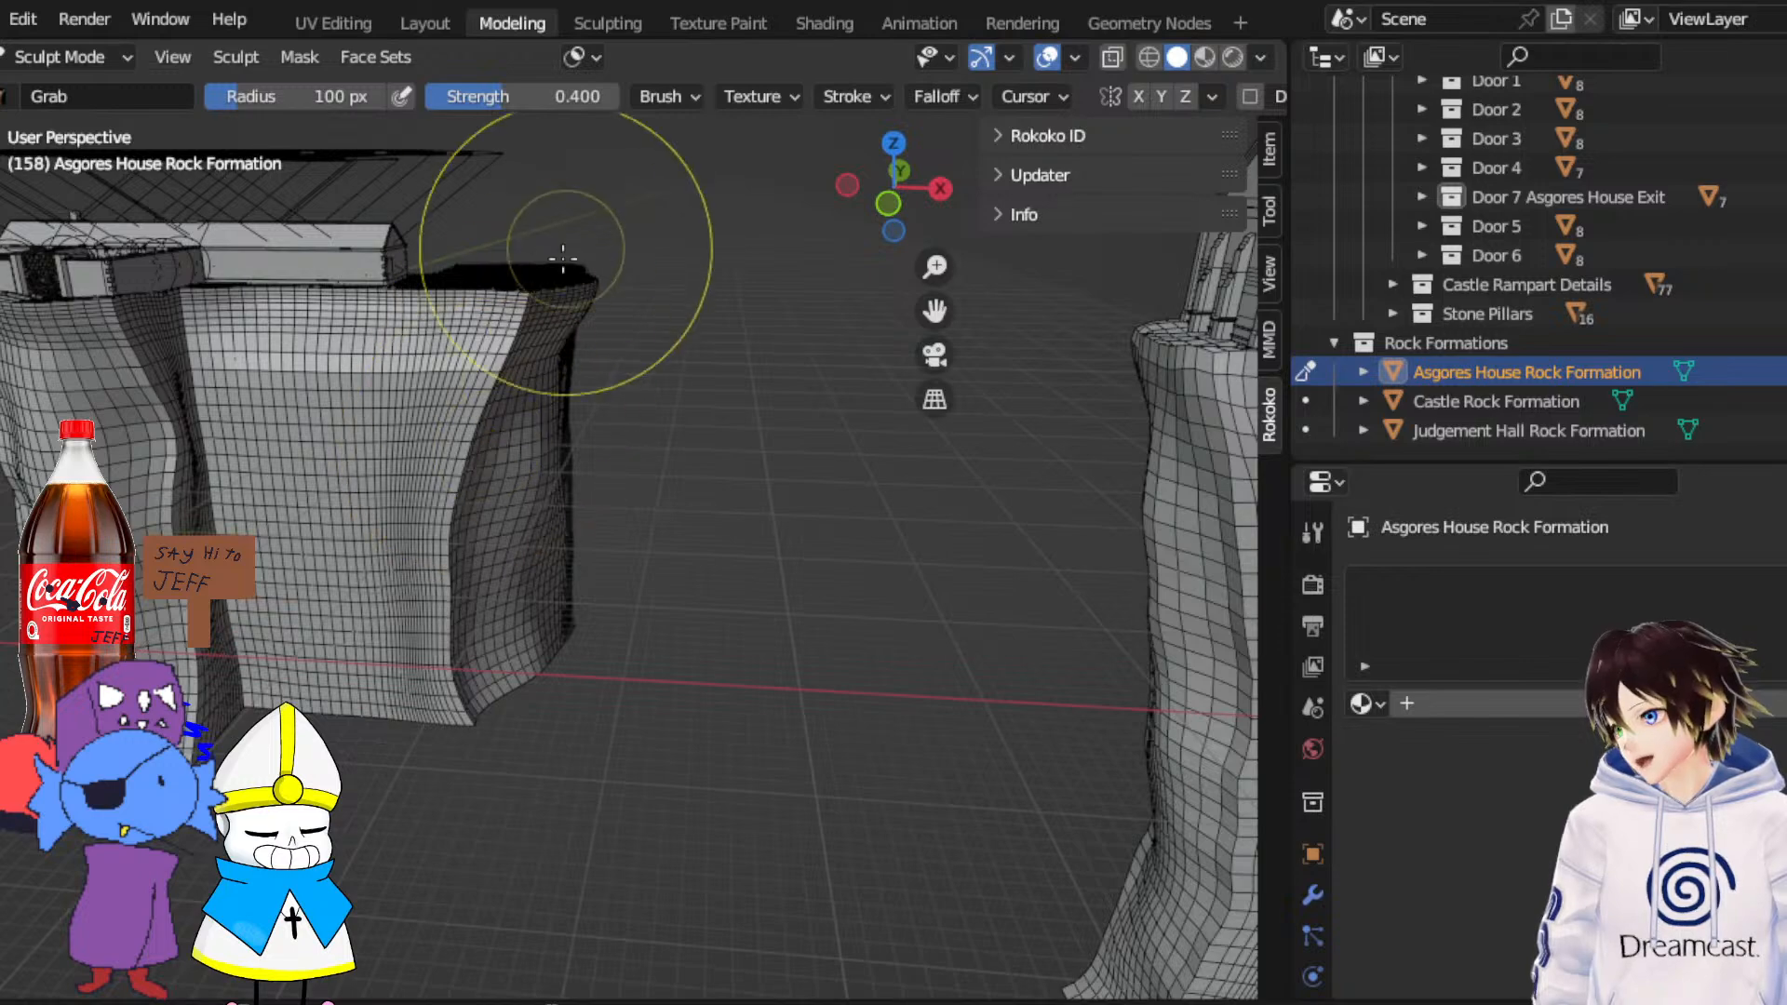
pyautogui.keyDown('shift'); pyautogui.moveTo(612, 528); pyautogui.dragTo(739, 515, button='middle'); pyautogui.keyUp('shift')
pyautogui.scroll(3, 738, 521)
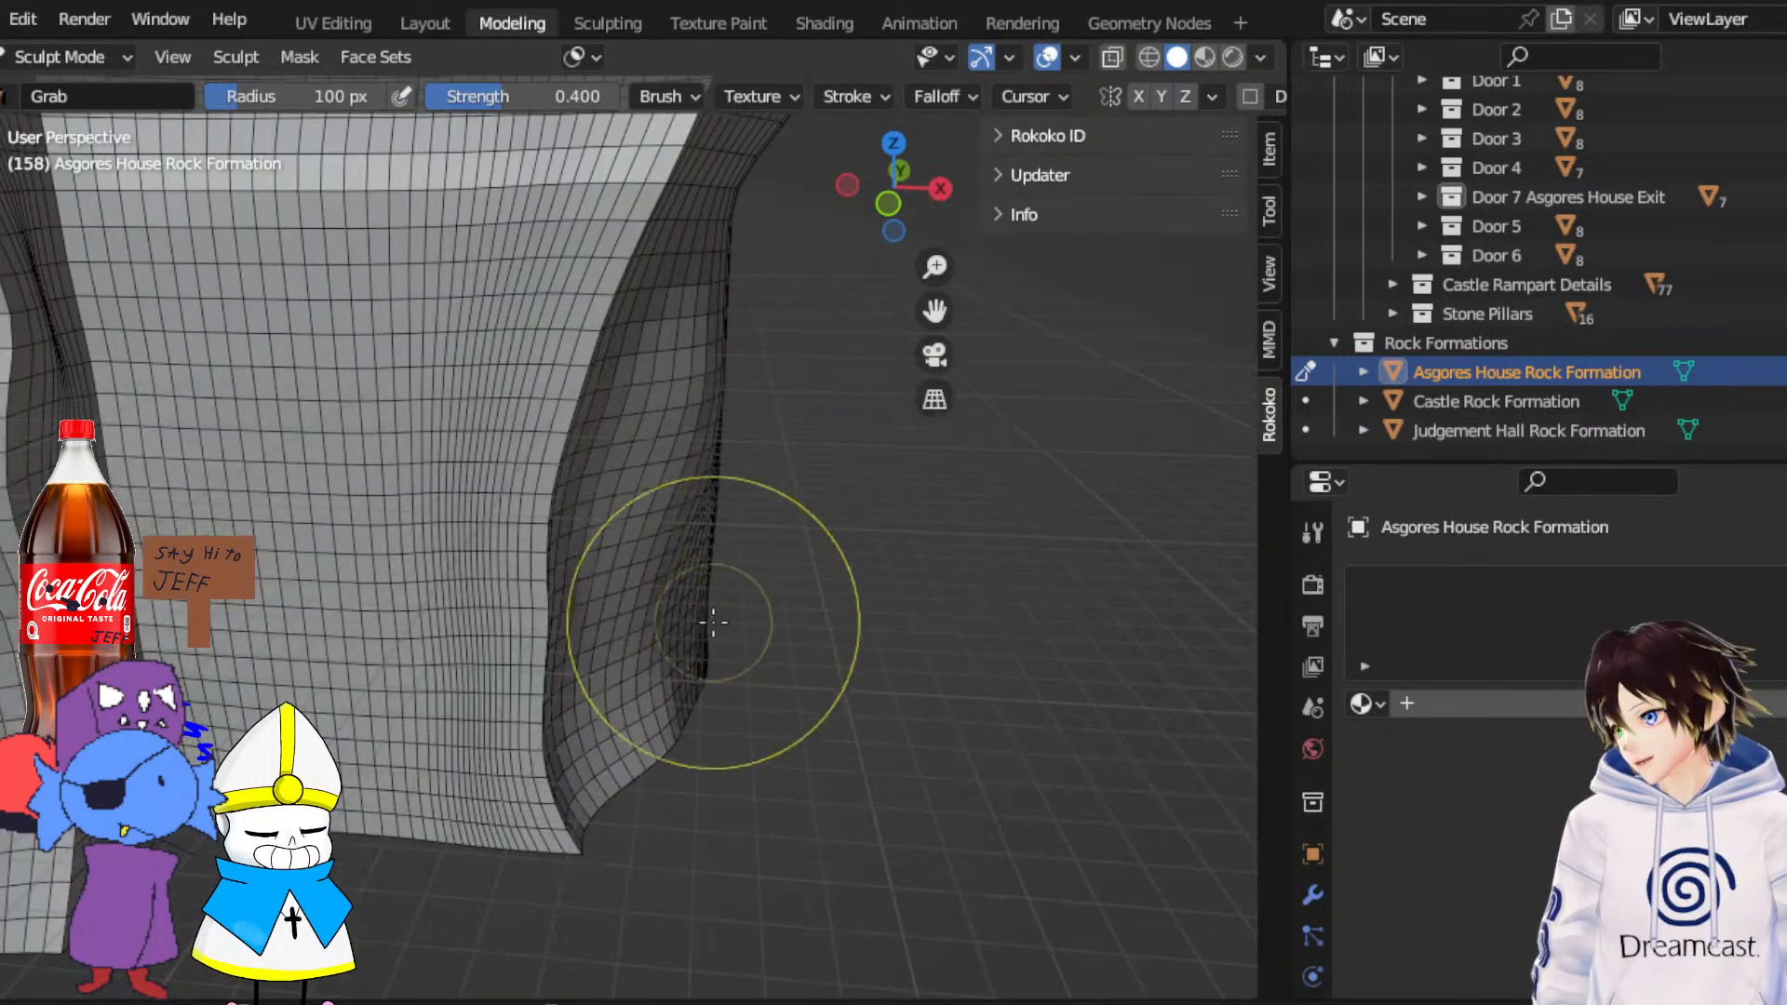
pyautogui.moveTo(712, 622); pyautogui.dragTo(599, 726, button='middle')
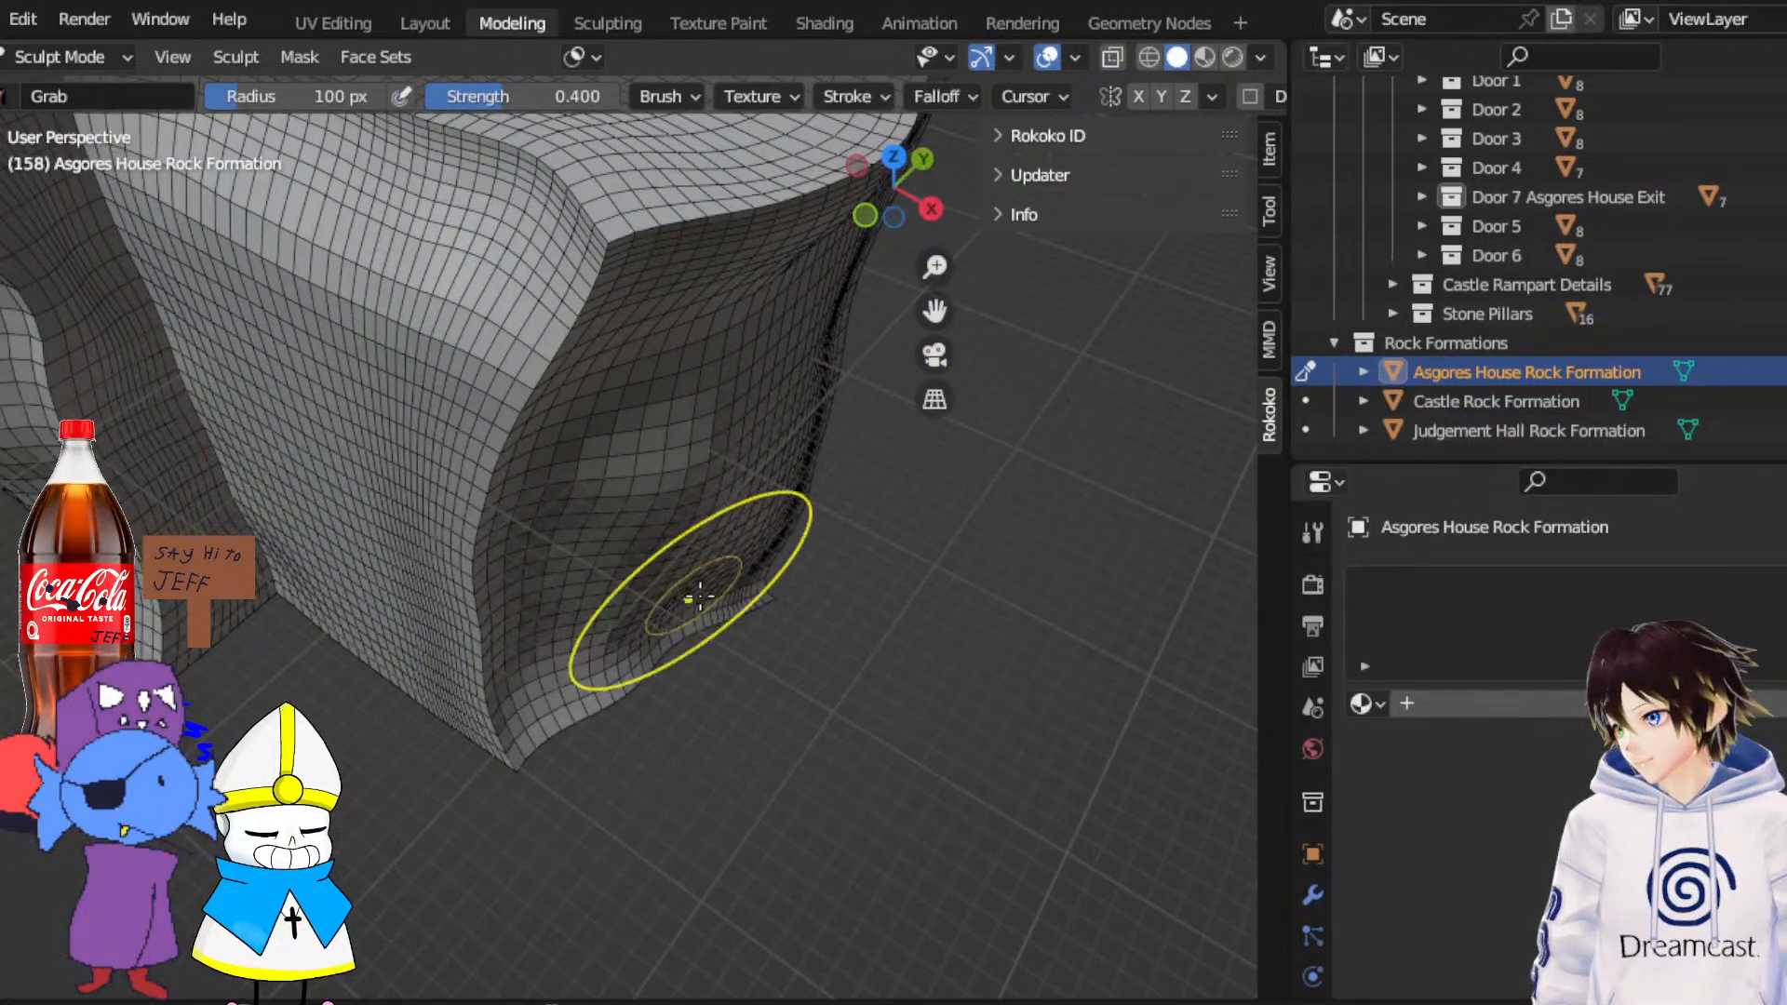
pyautogui.moveTo(653, 547); pyautogui.dragTo(628, 465, button='middle')
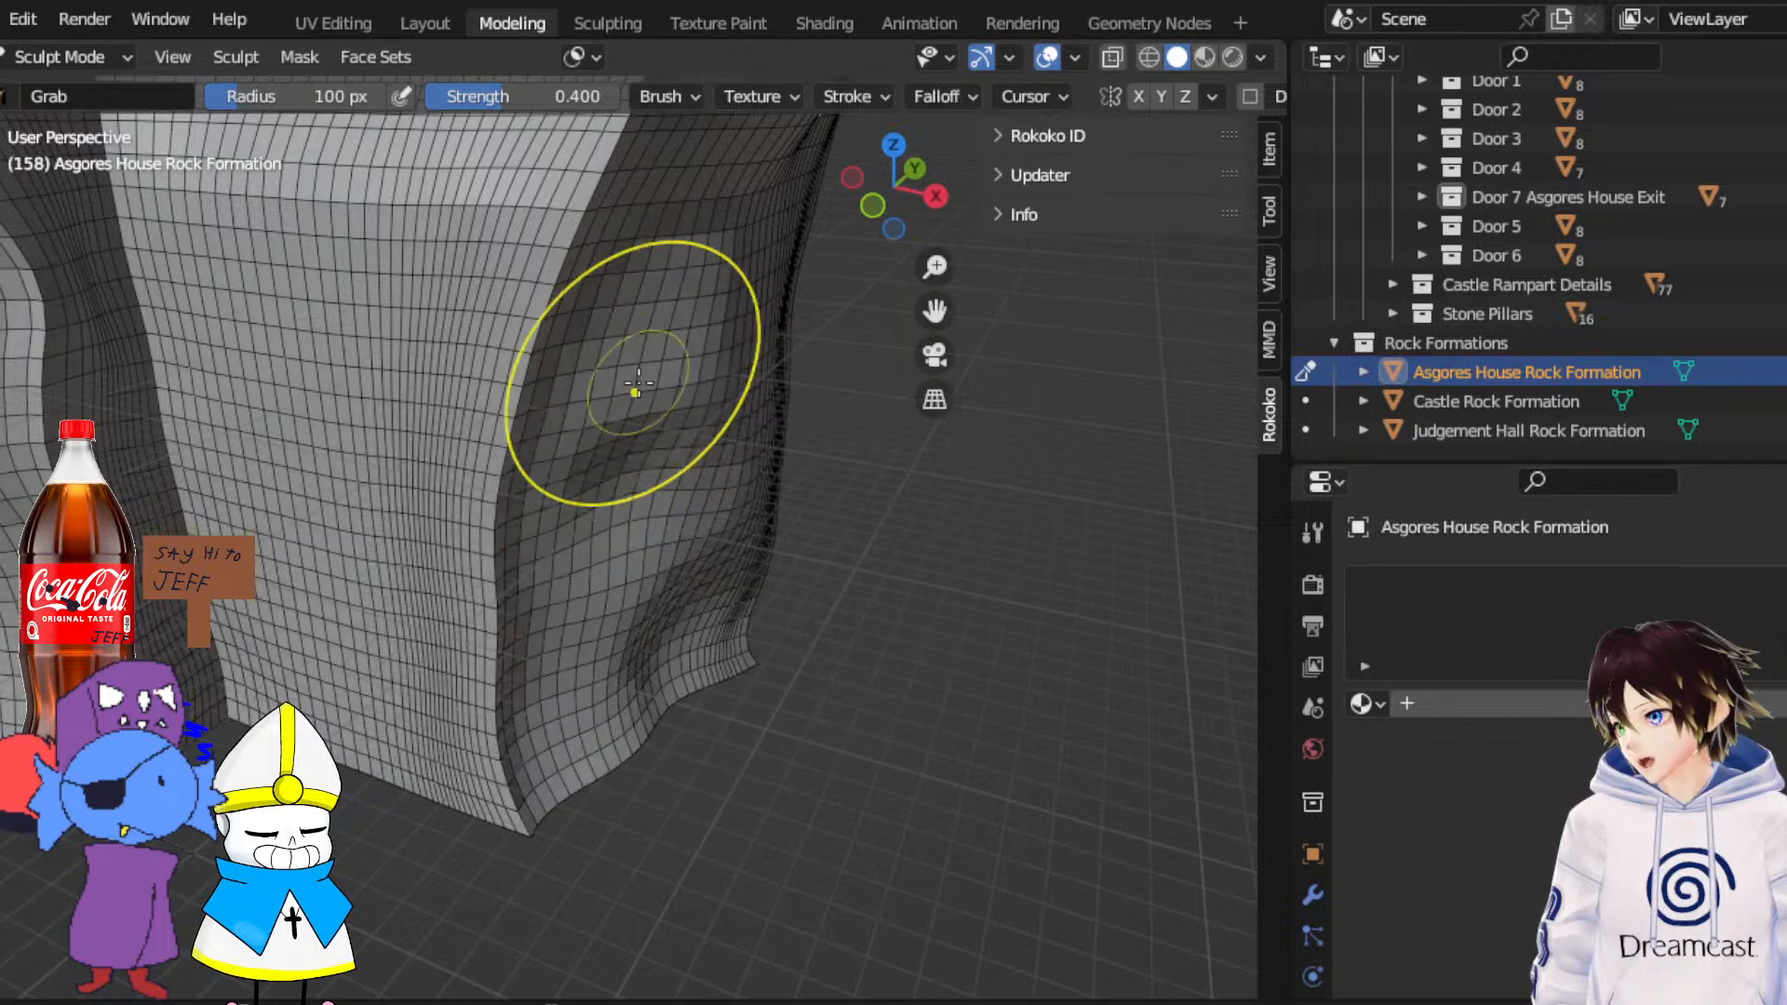
pyautogui.moveTo(638, 382)
pyautogui.mouseDown(button='middle')
pyautogui.moveTo(710, 362)
pyautogui.moveTo(689, 314)
pyautogui.moveTo(731, 311)
pyautogui.mouseUp(button='middle')
pyautogui.moveTo(629, 370); pyautogui.dragTo(705, 465, button='middle')
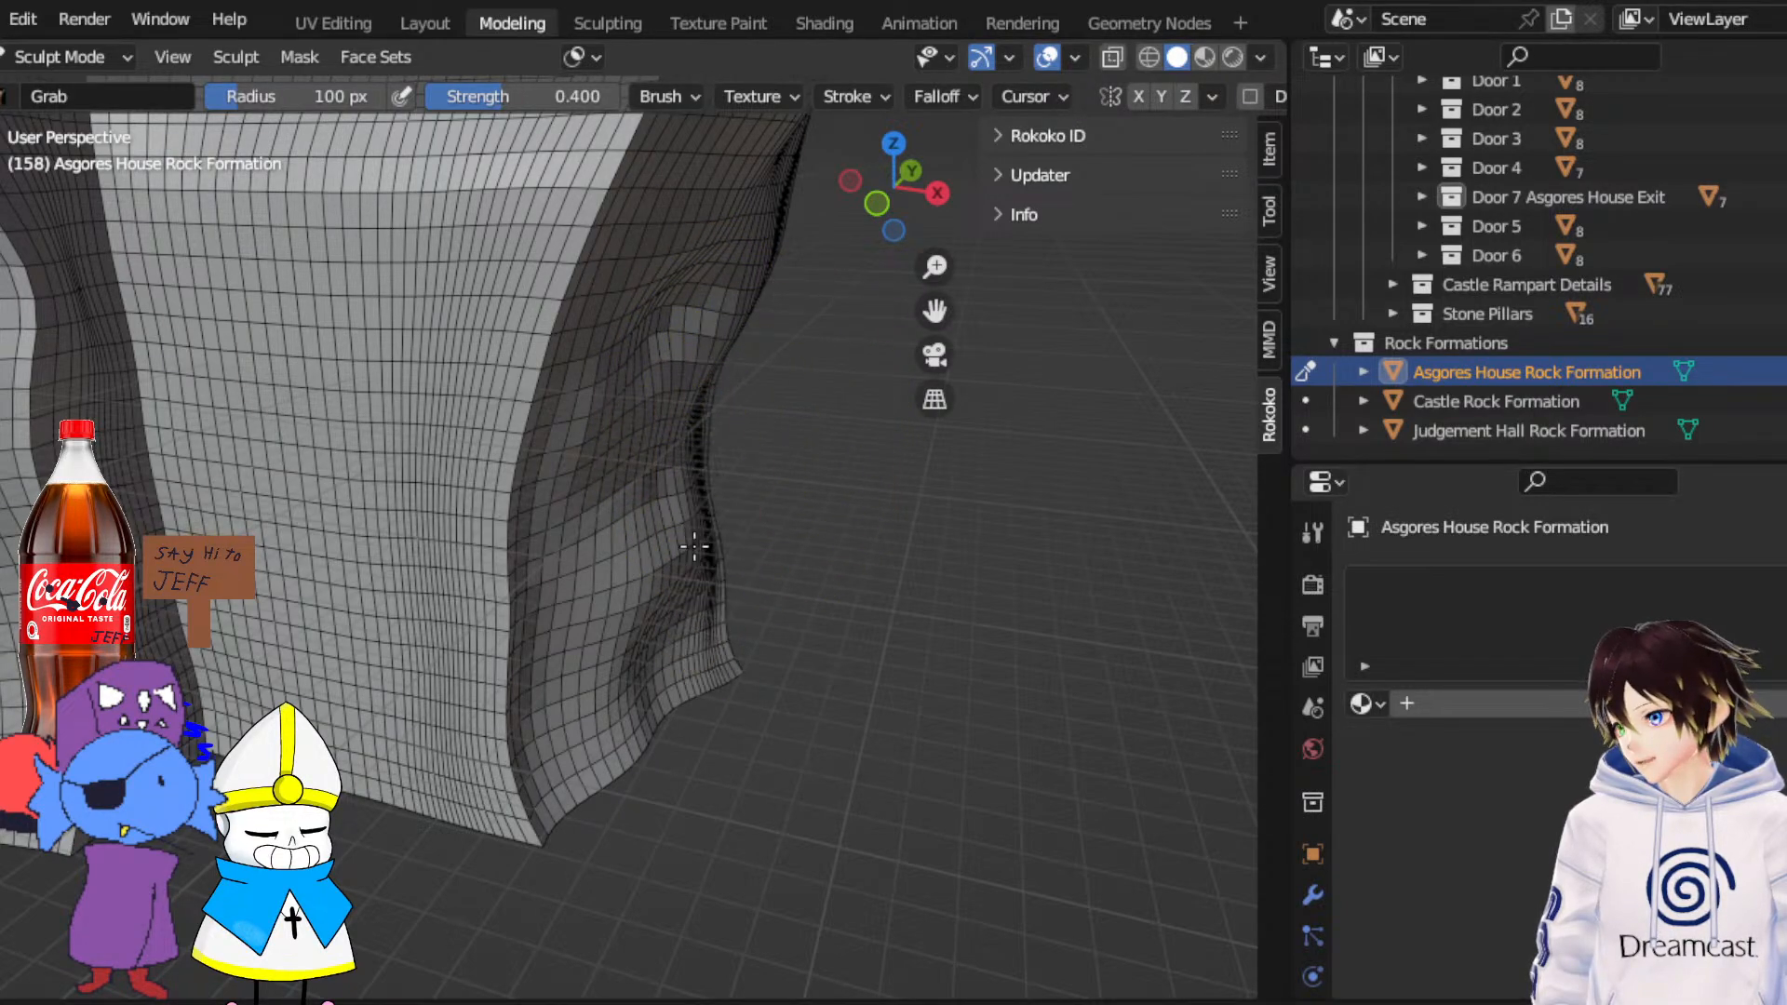
pyautogui.moveTo(700, 575)
pyautogui.mouseDown(button='middle')
pyautogui.moveTo(512, 526)
pyautogui.moveTo(514, 577)
pyautogui.mouseUp(button='middle')
pyautogui.scroll(-6, 718, 566)
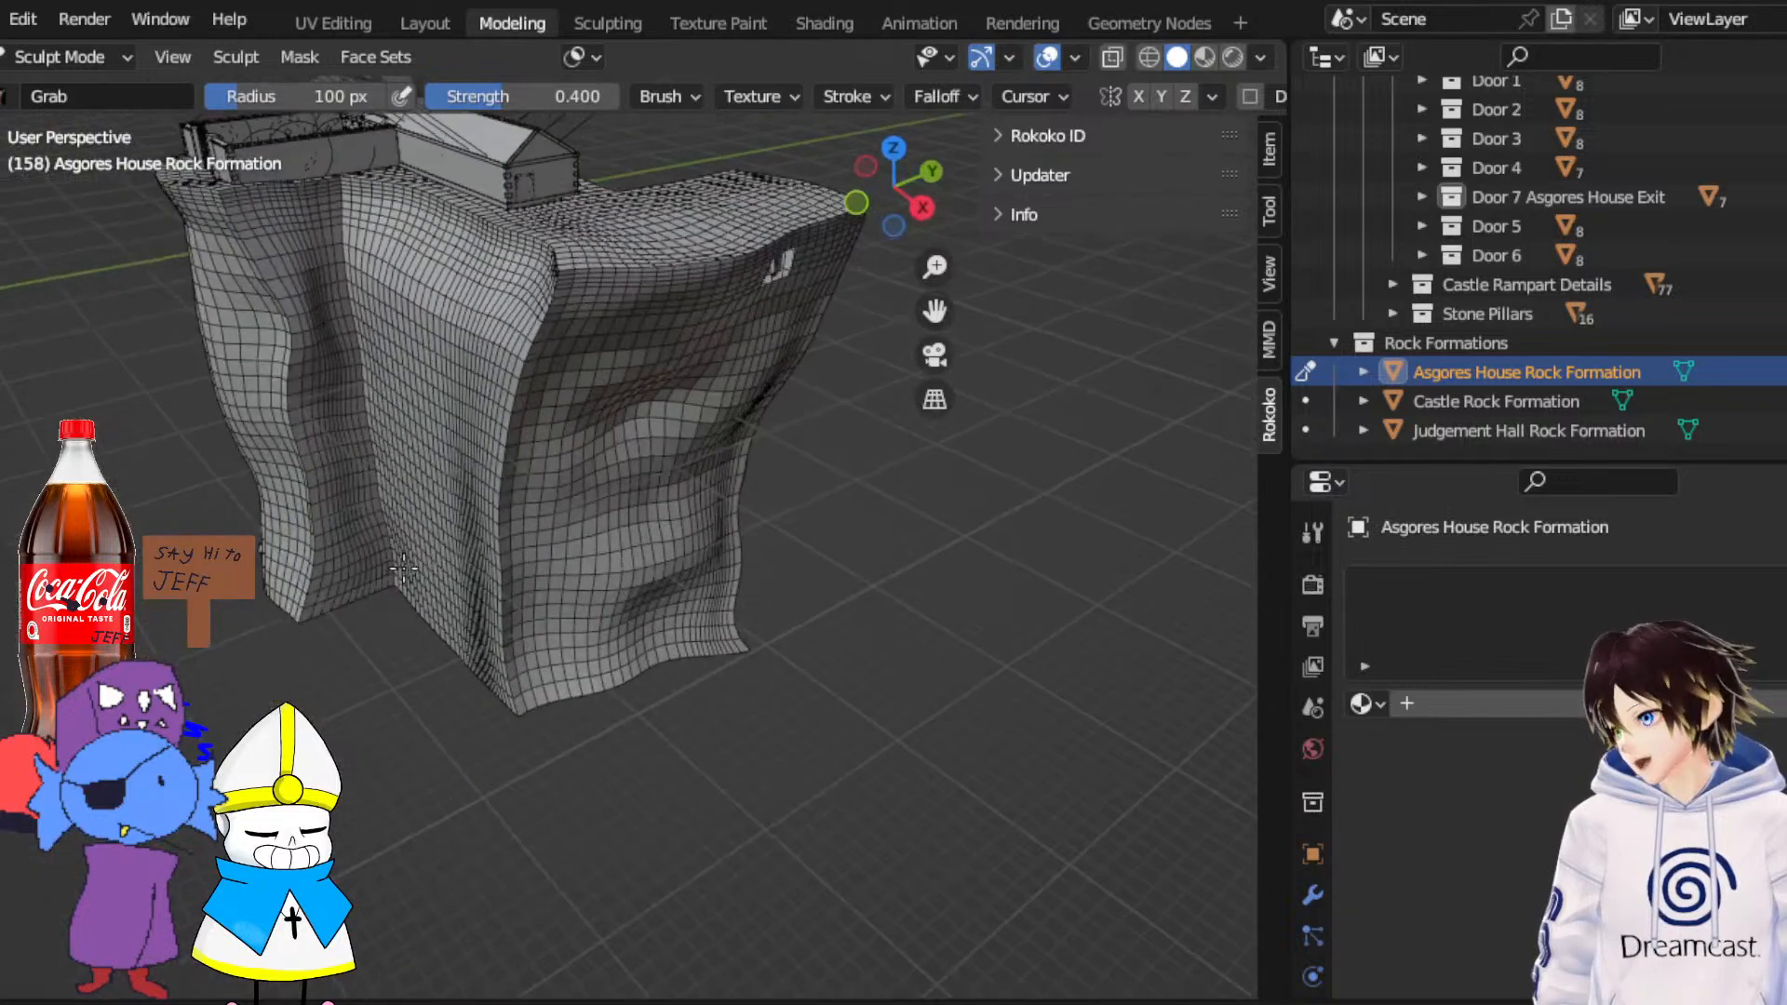
# Grab the long side wall between the courtyard section and the exit-door end into rock waves below the rim
pyautogui.moveTo(927, 293); pyautogui.dragTo(805, 288, button='middle')
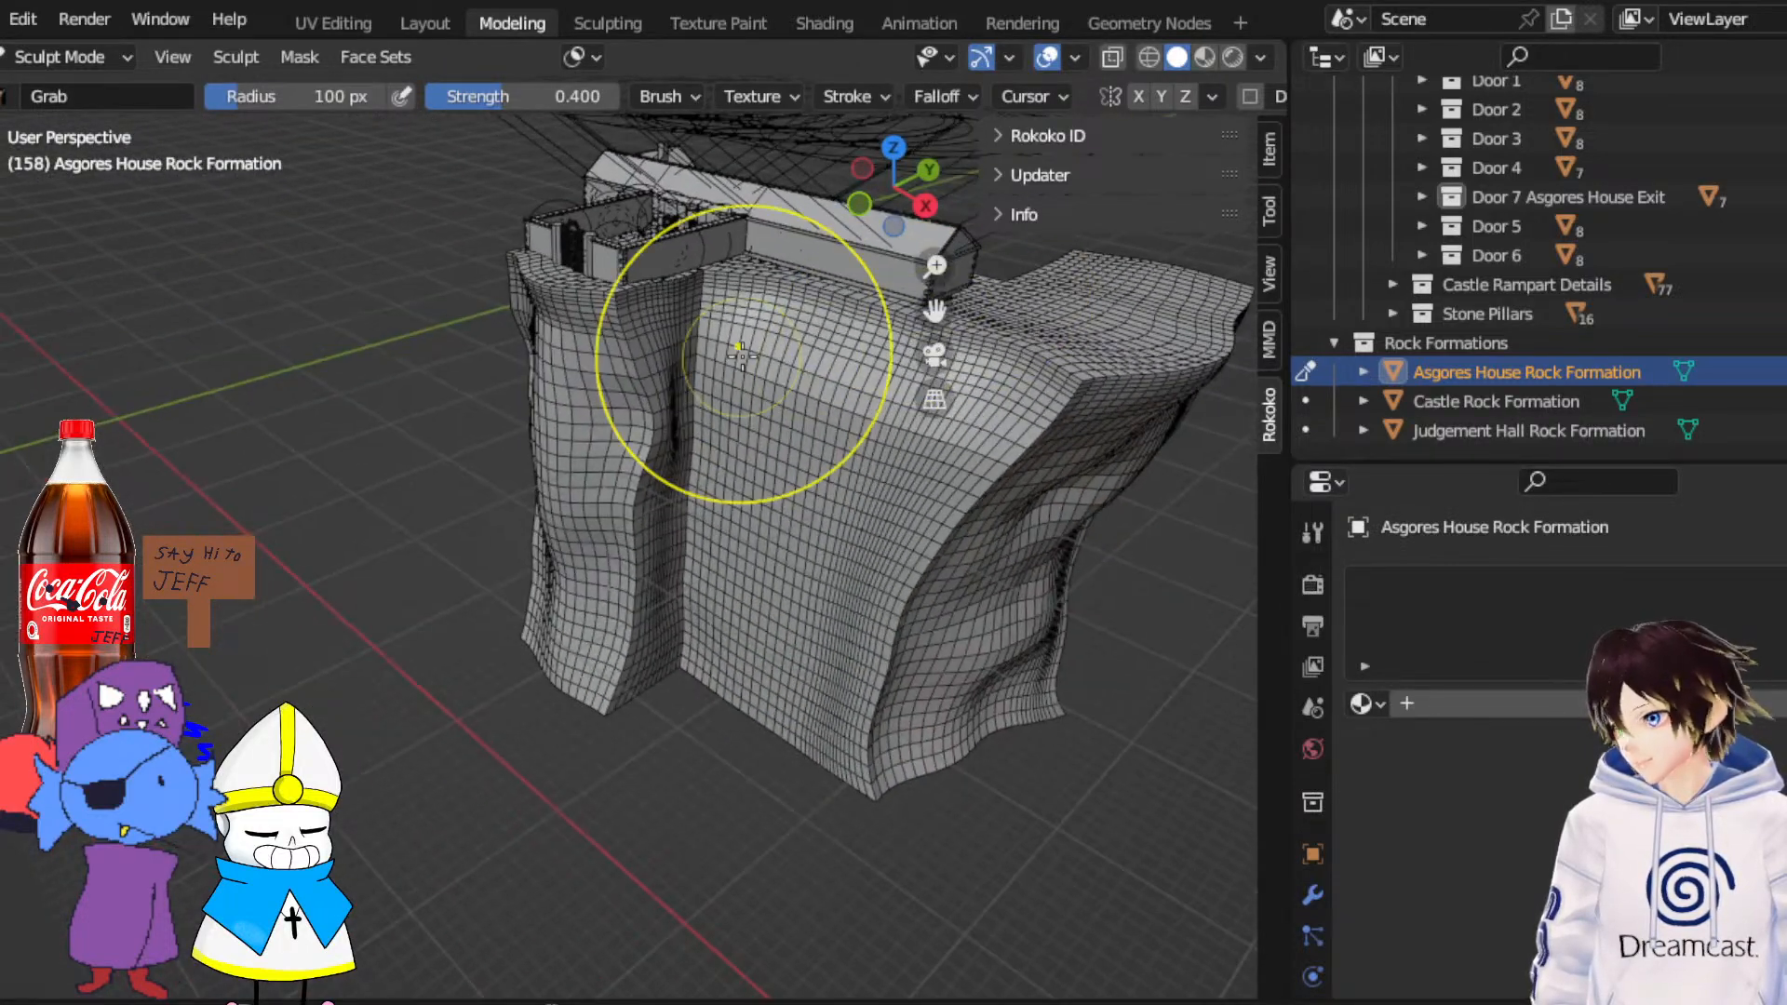
pyautogui.scroll(1, 684, 344)
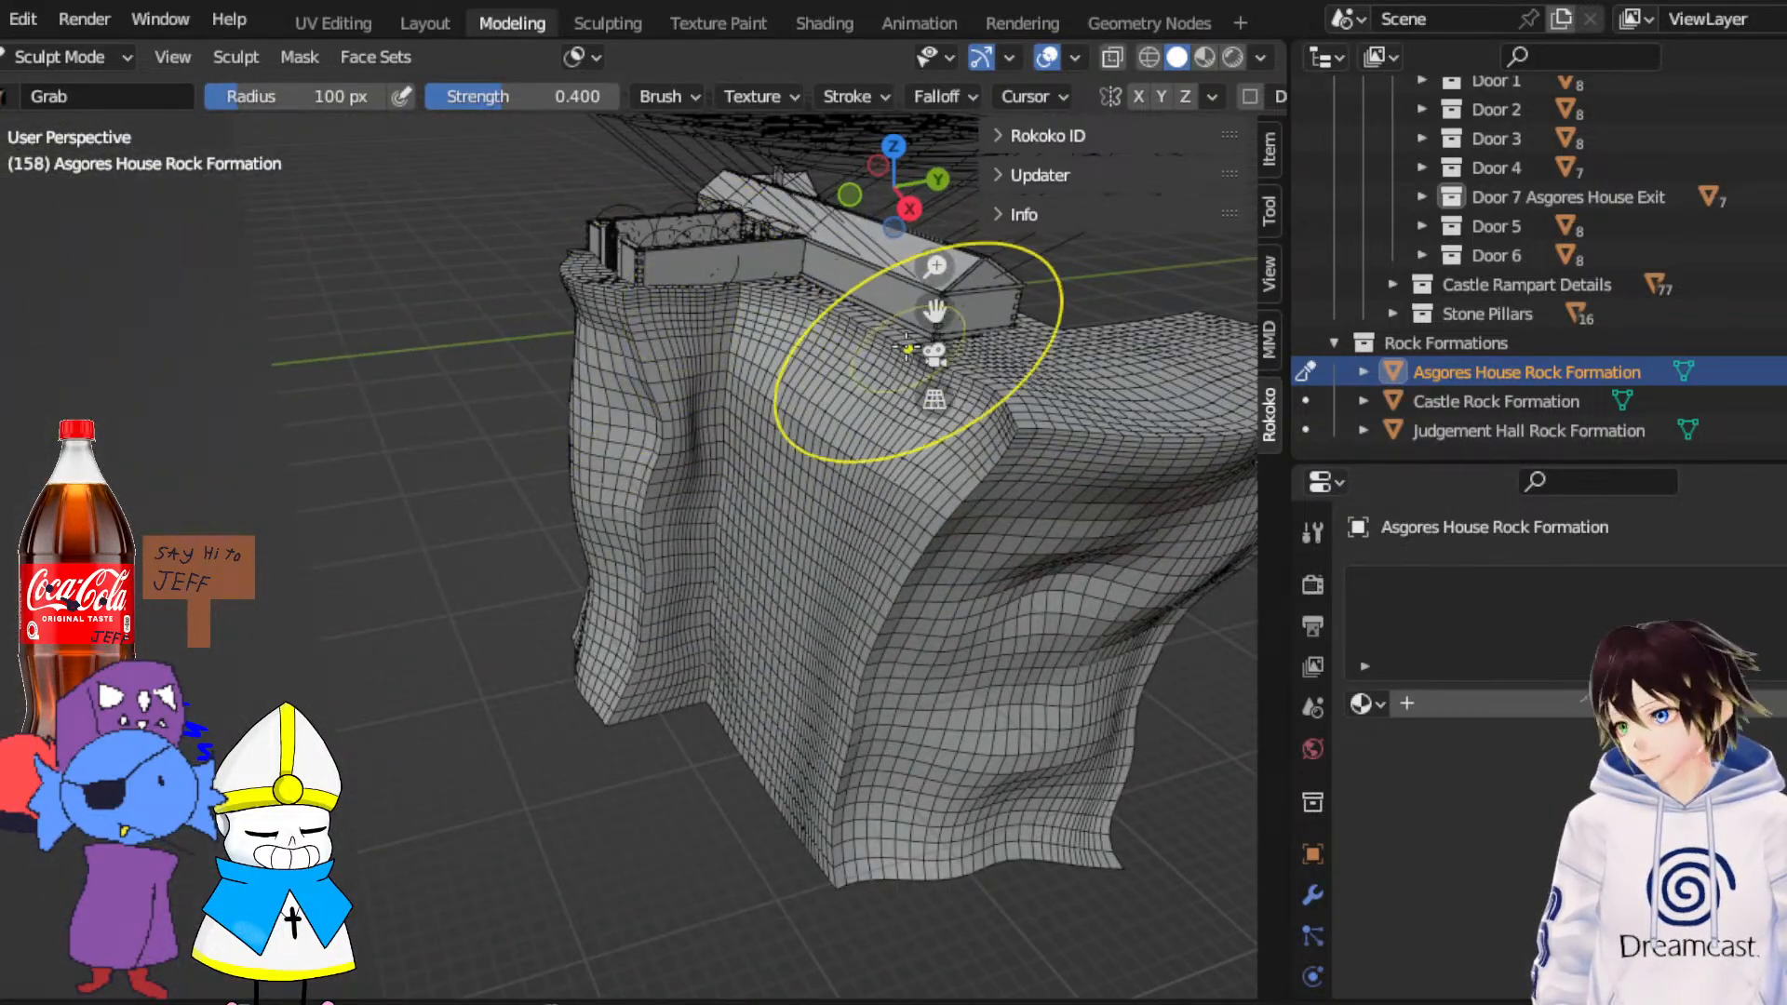
pyautogui.moveTo(918, 378); pyautogui.dragTo(738, 438, button='middle')
pyautogui.scroll(4, 716, 520)
pyautogui.moveTo(716, 519); pyautogui.dragTo(739, 428, button='middle')
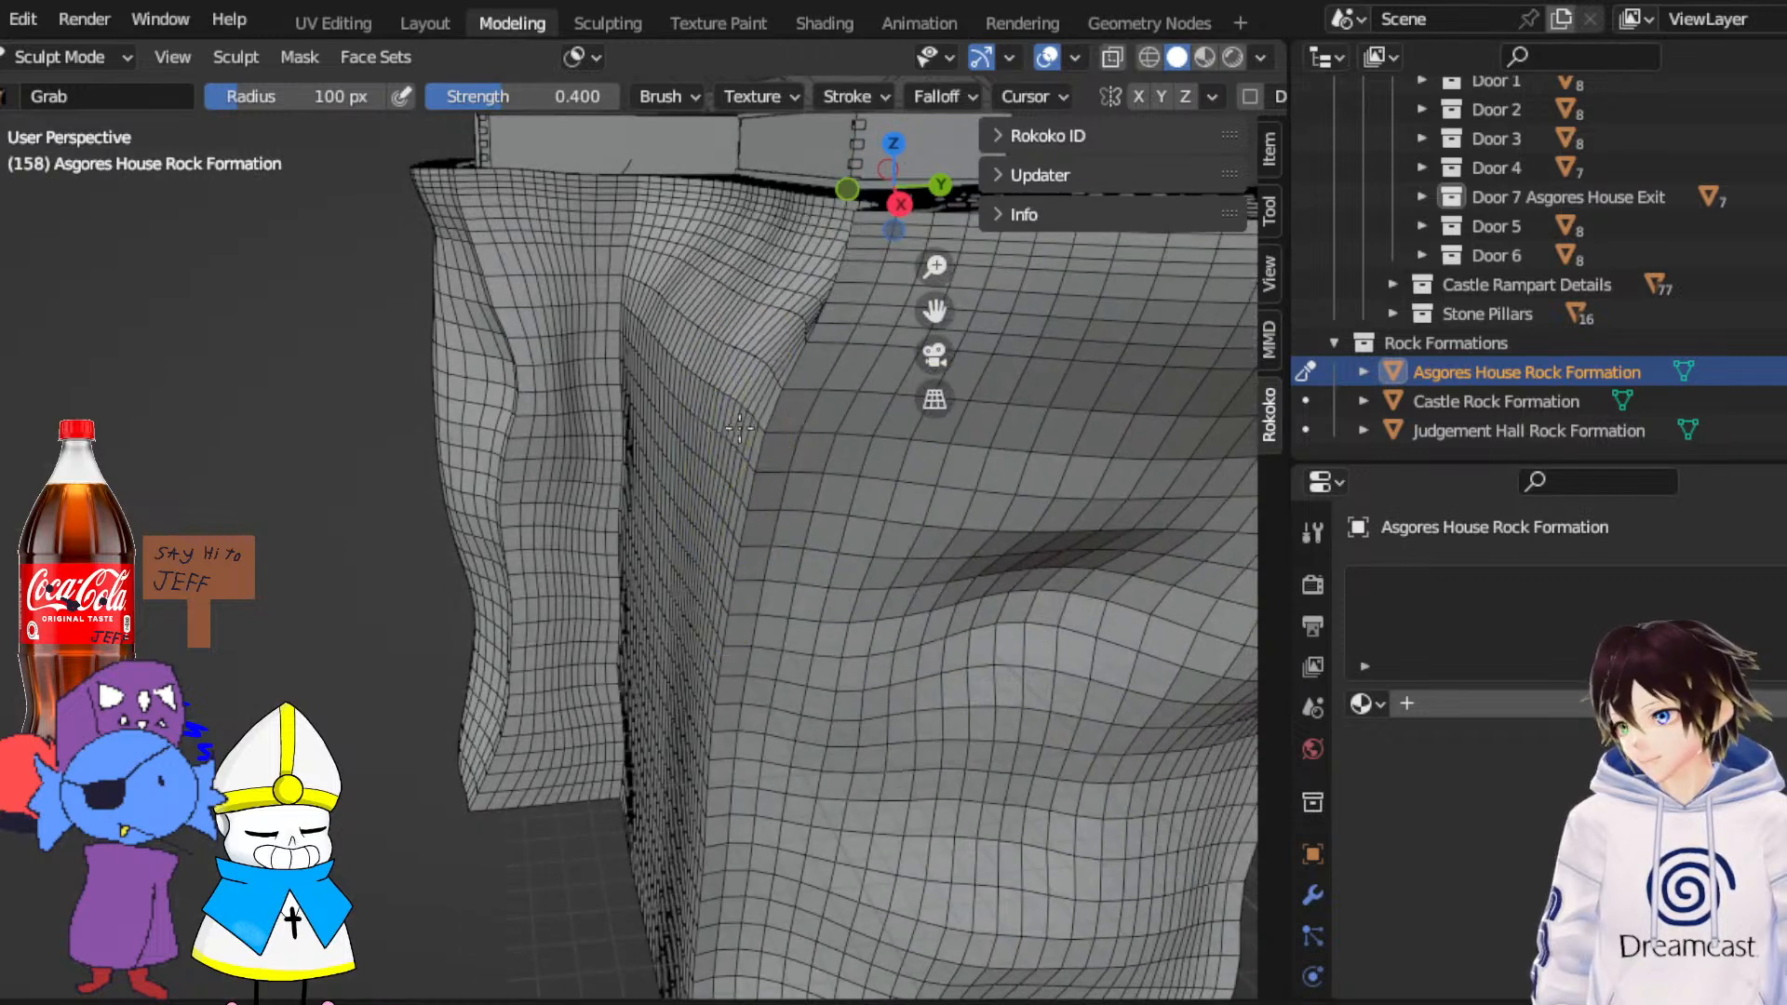
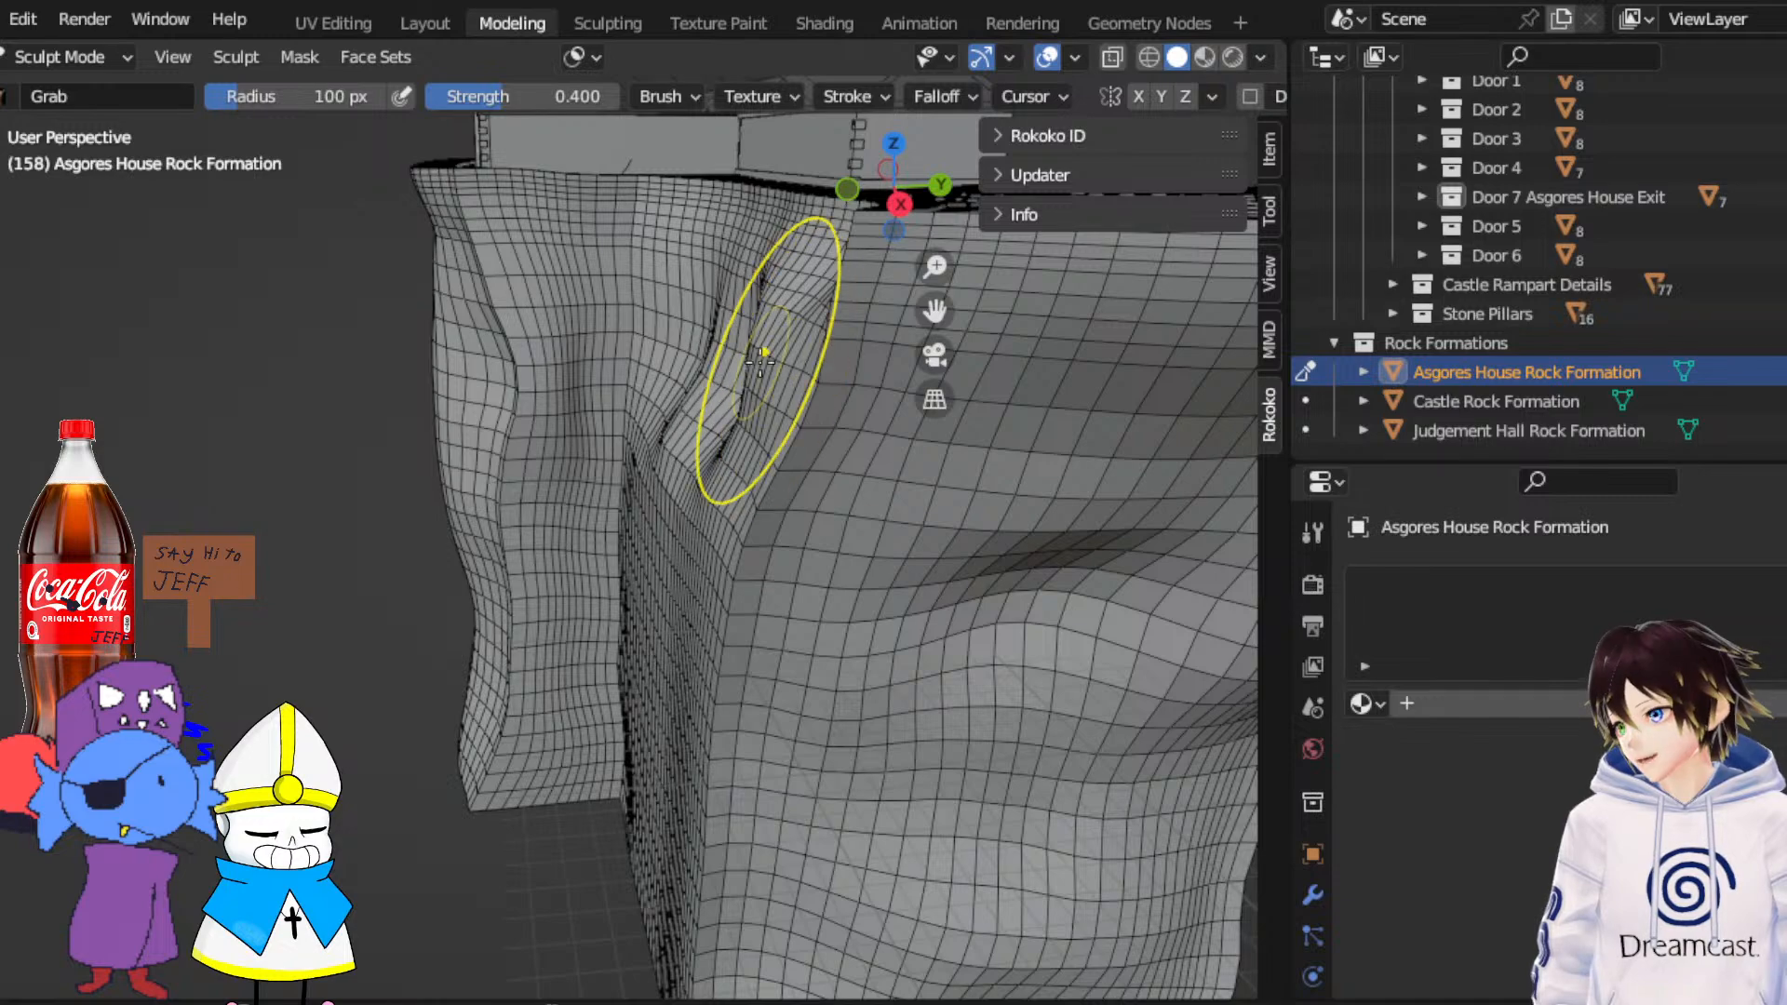
pyautogui.scroll(-4, 798, 287)
pyautogui.moveTo(818, 311)
pyautogui.mouseDown(button='middle')
pyautogui.moveTo(658, 379)
pyautogui.moveTo(733, 476)
pyautogui.moveTo(684, 465)
pyautogui.mouseUp(button='middle')
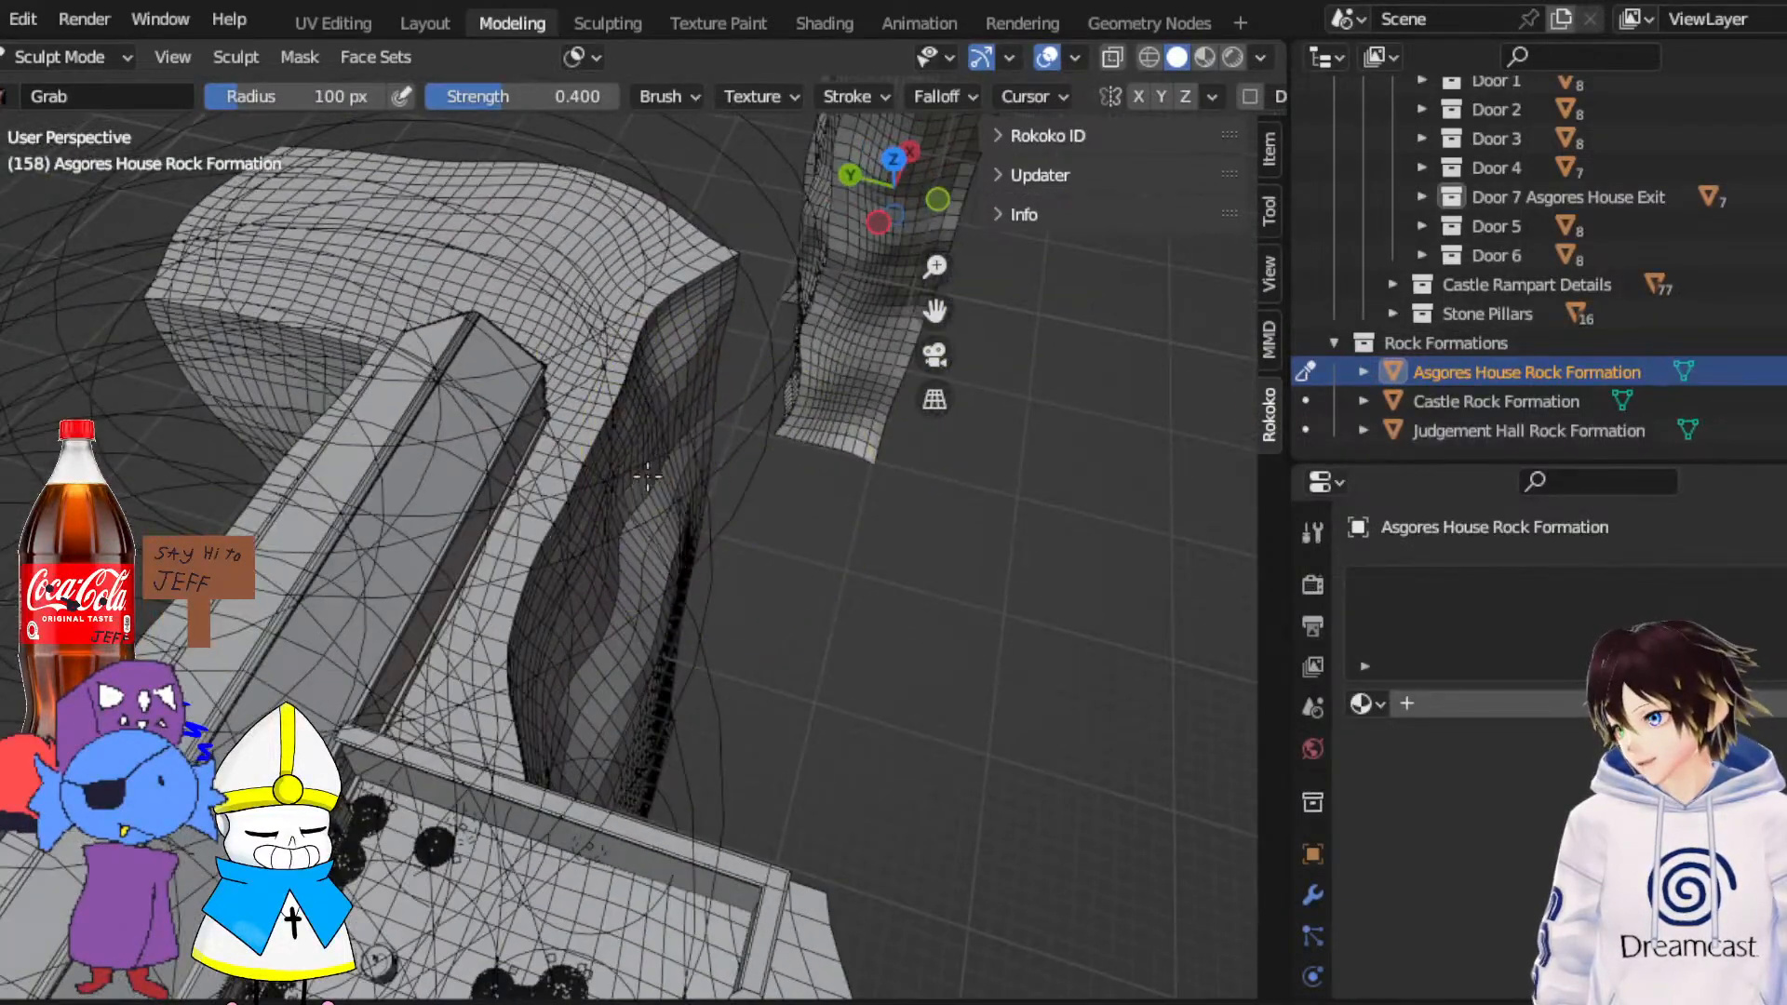
pyautogui.moveTo(647, 476)
pyautogui.mouseDown()
pyautogui.moveTo(610, 642)
pyautogui.moveTo(657, 551)
pyautogui.mouseUp()
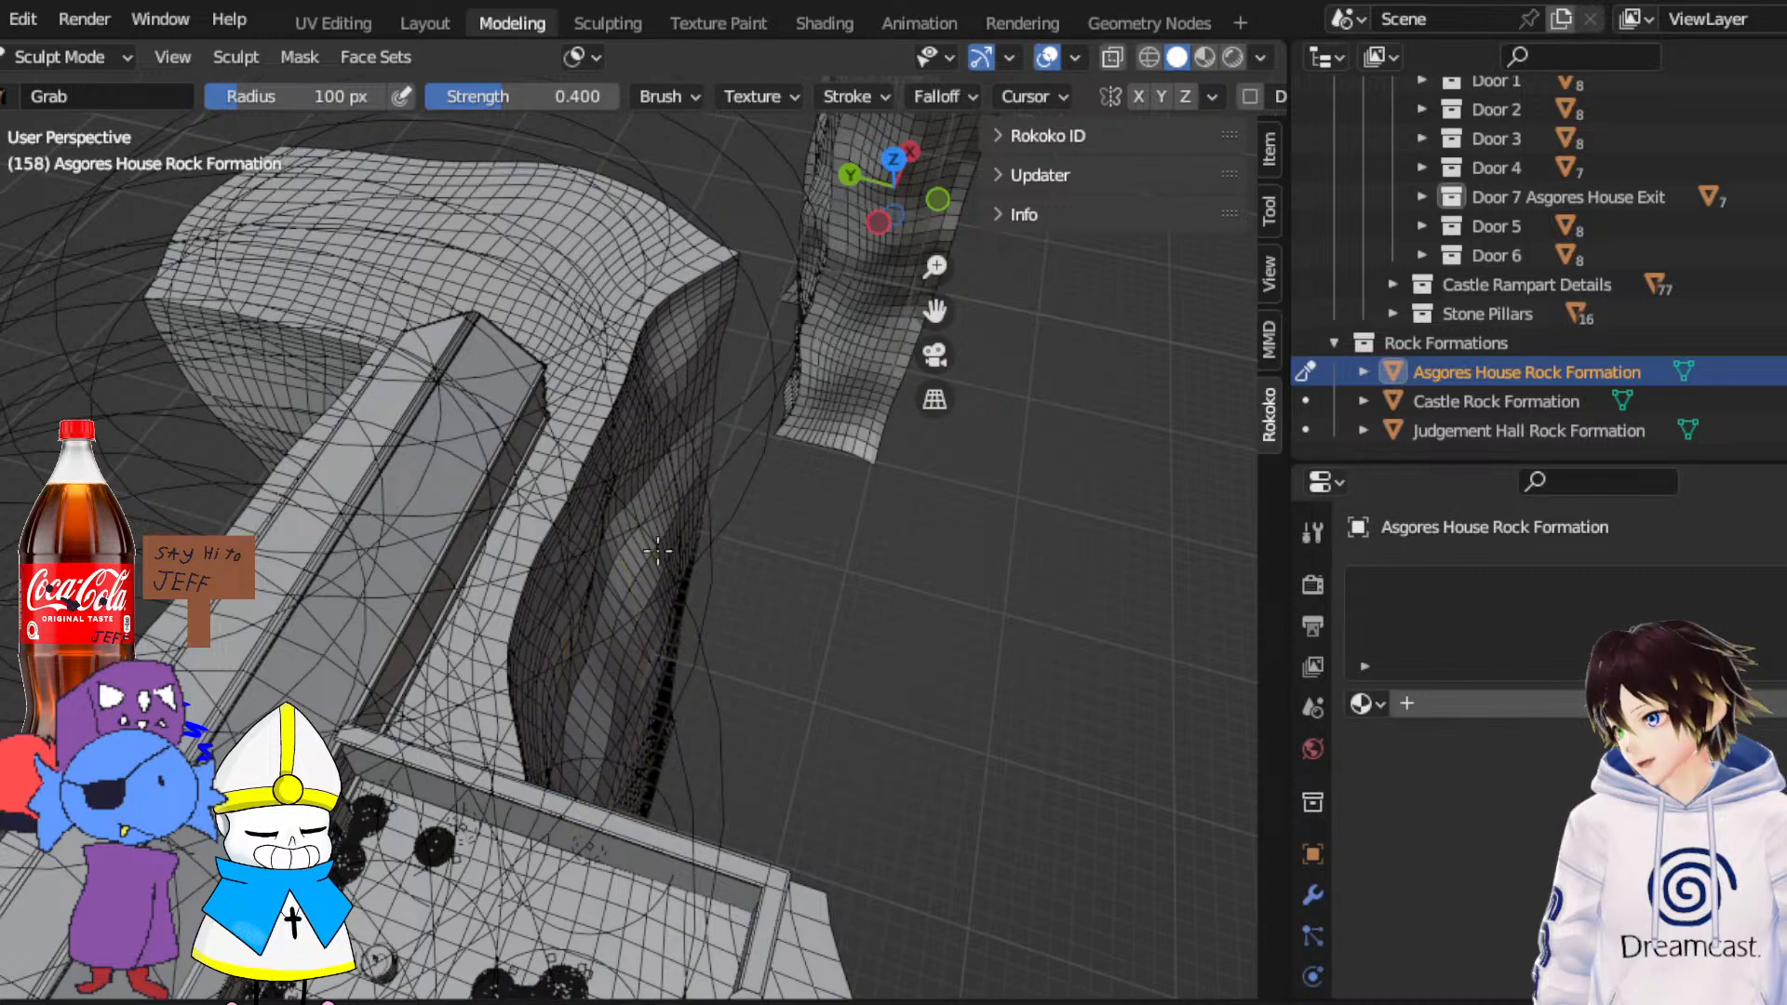
pyautogui.moveTo(658, 551)
pyautogui.mouseDown(button='middle')
pyautogui.moveTo(668, 600)
pyautogui.moveTo(577, 531)
pyautogui.moveTo(467, 488)
pyautogui.mouseUp(button='middle')
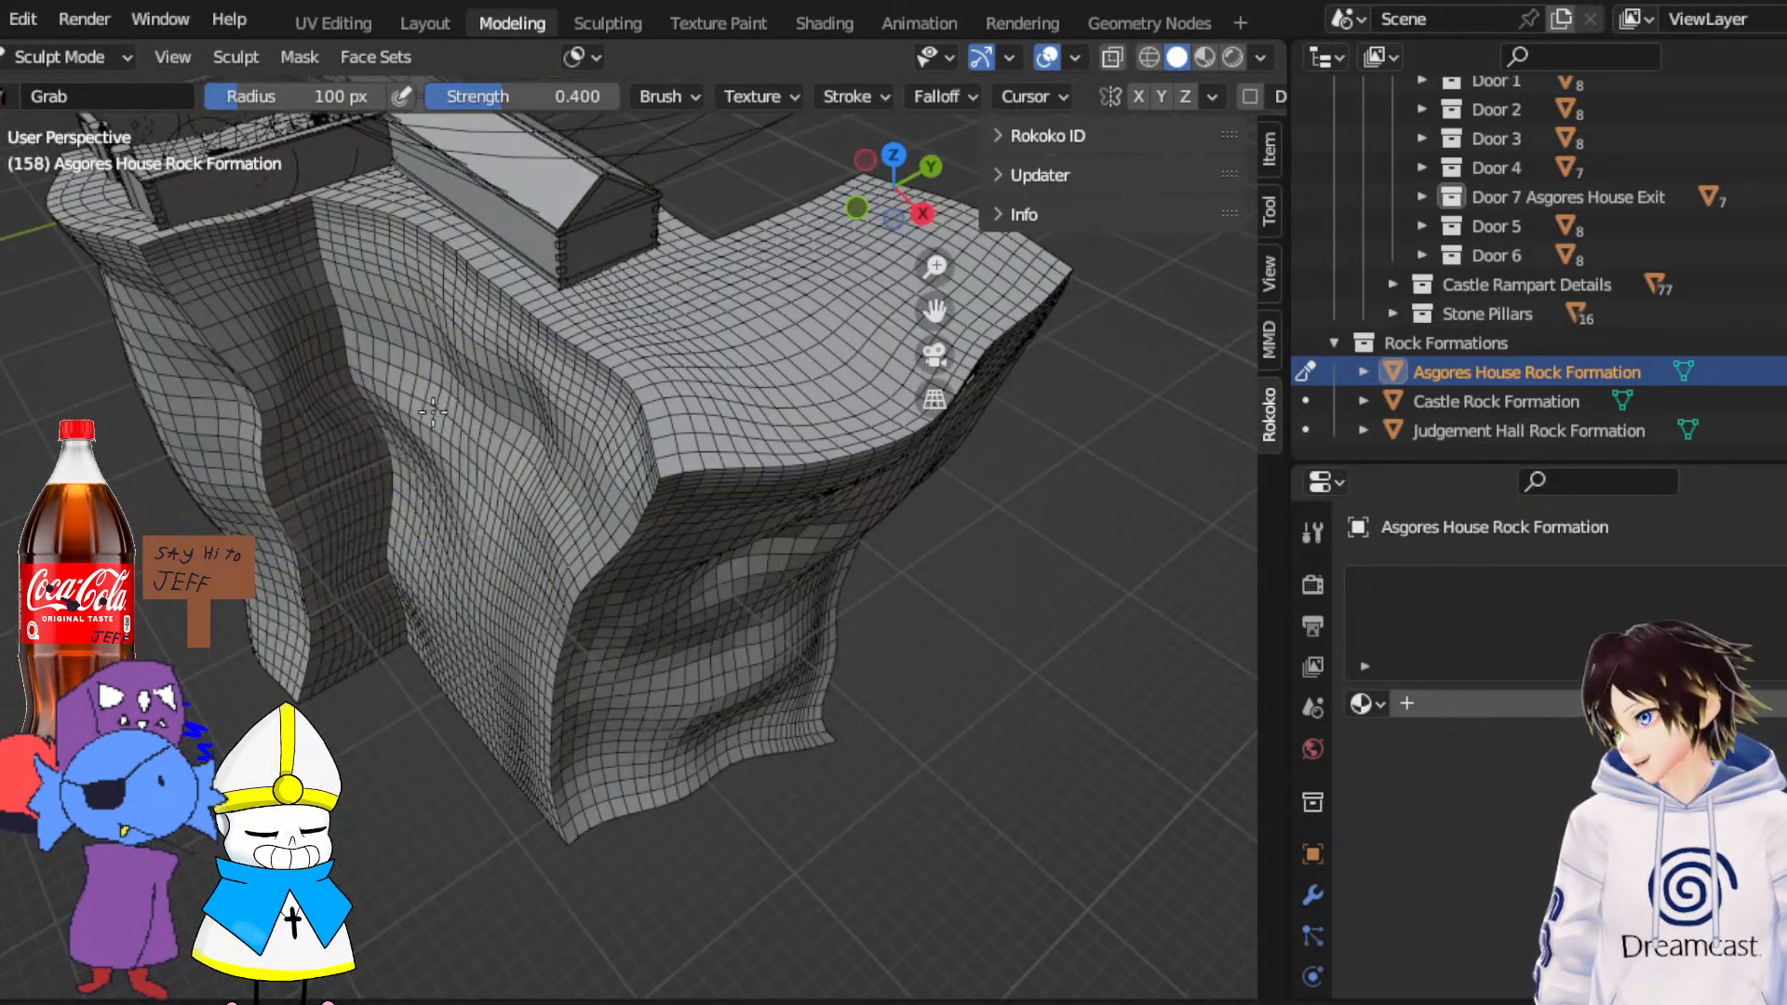
# Examine the sculpted long side wall and the exit-door face from several angles
pyautogui.moveTo(417, 391)
pyautogui.mouseDown(button='middle')
pyautogui.moveTo(405, 380)
pyautogui.moveTo(717, 351)
pyautogui.mouseUp(button='middle')
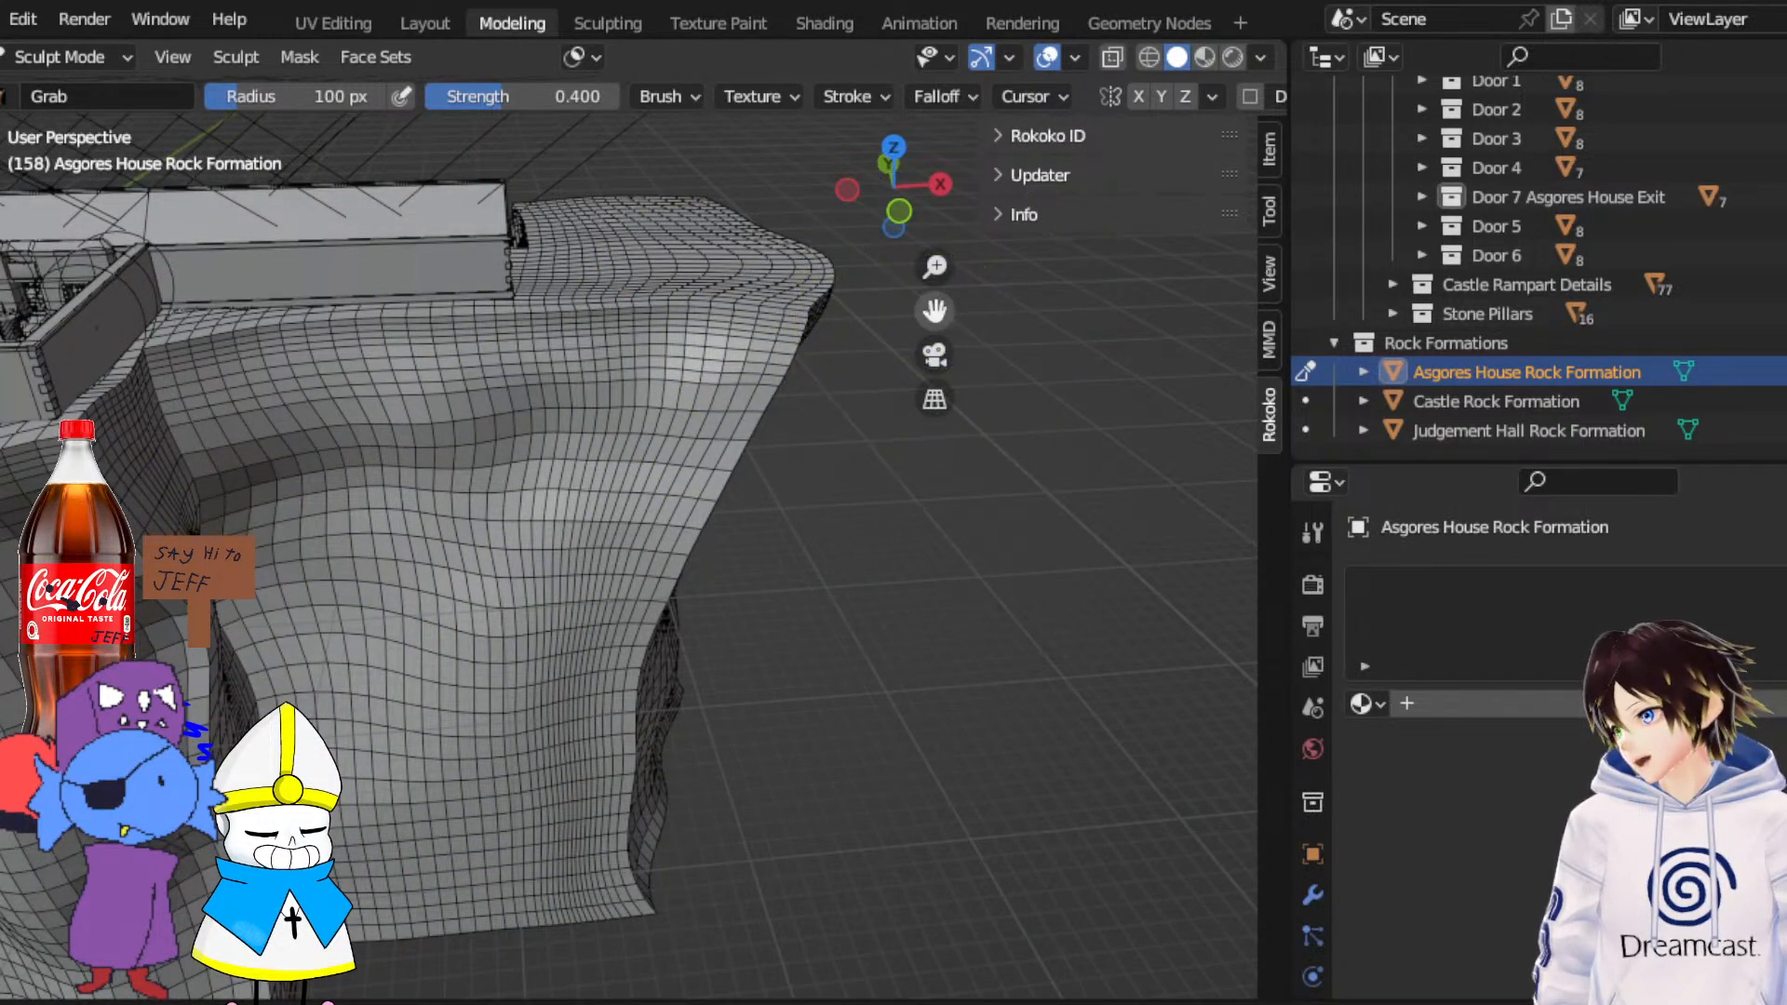
pyautogui.moveTo(735, 456); pyautogui.dragTo(575, 474, button='middle')
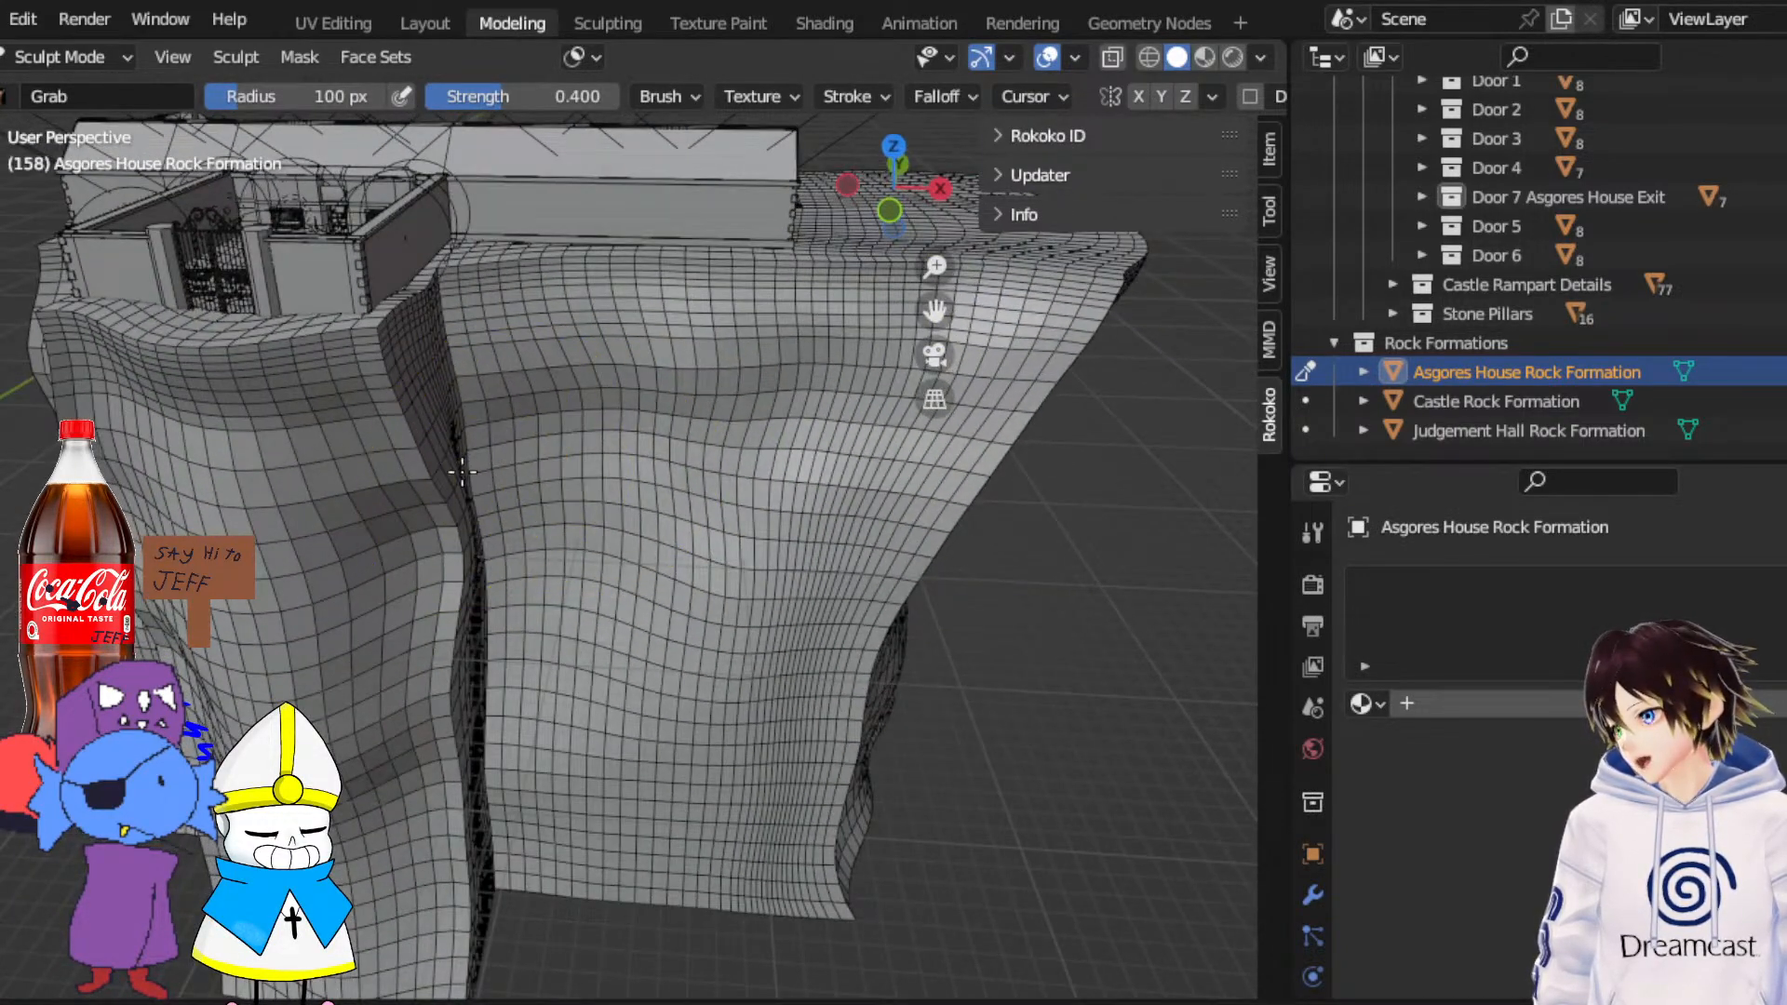
pyautogui.moveTo(461, 473); pyautogui.dragTo(452, 502, button='middle')
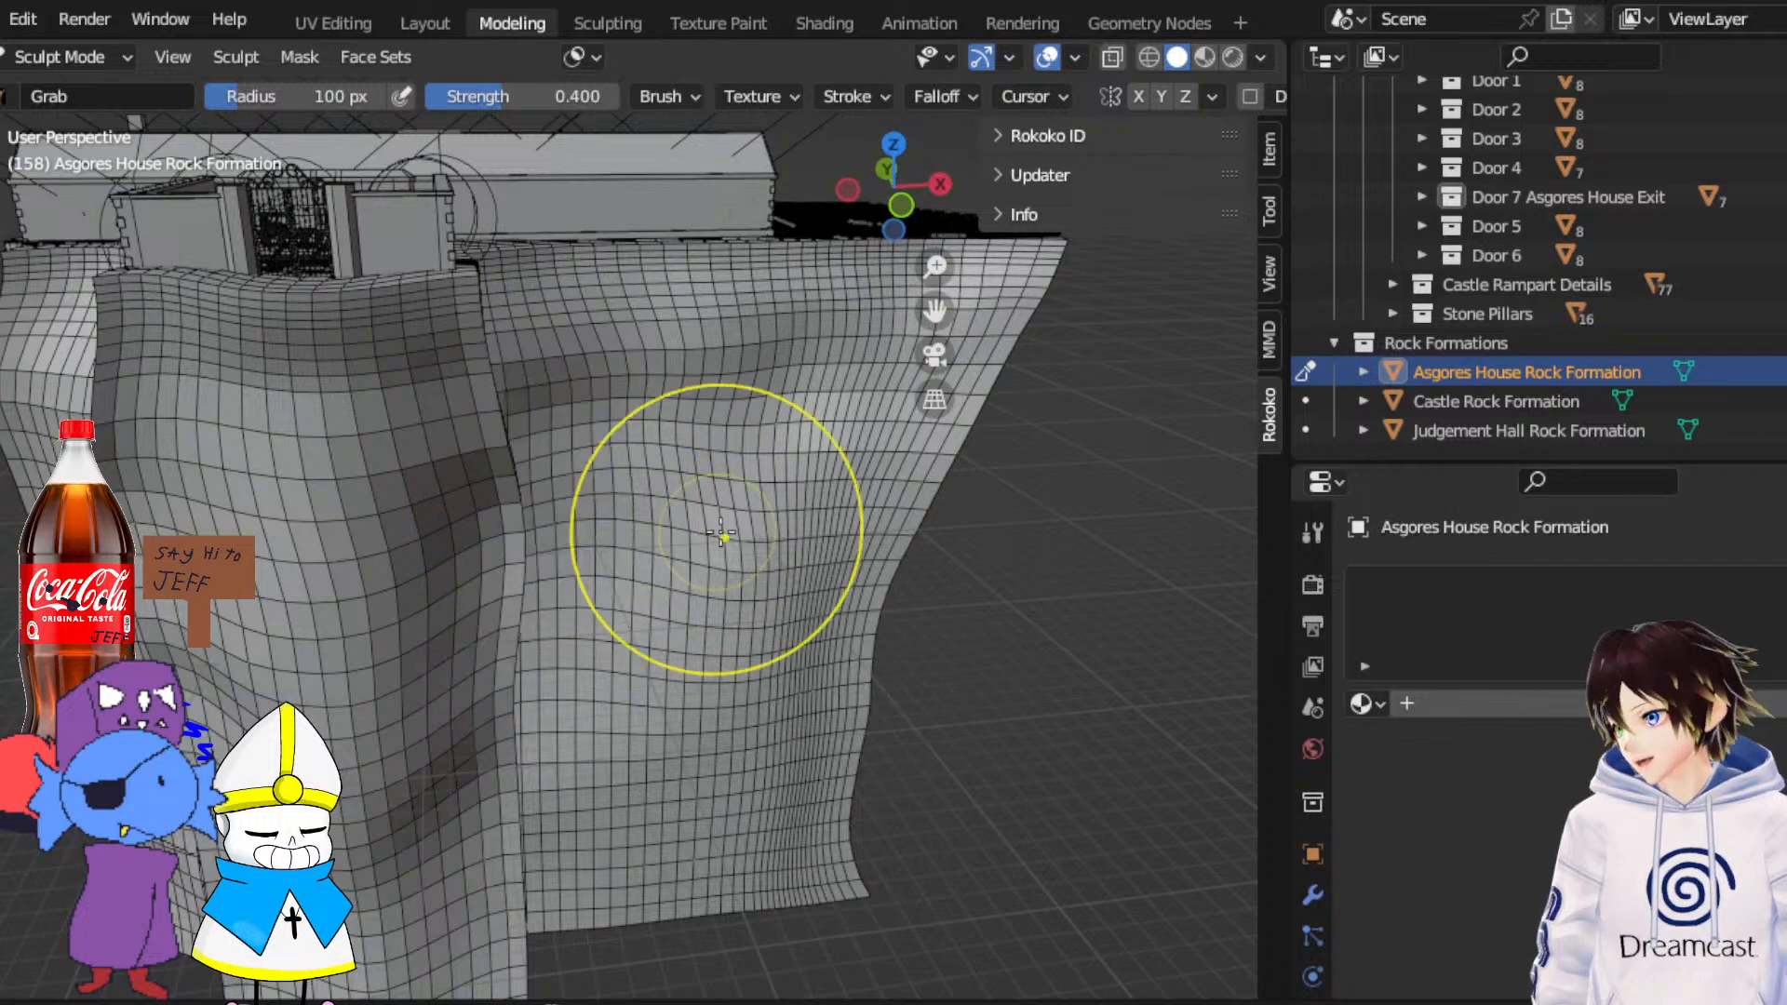
pyautogui.moveTo(717, 530); pyautogui.dragTo(403, 519, button='middle')
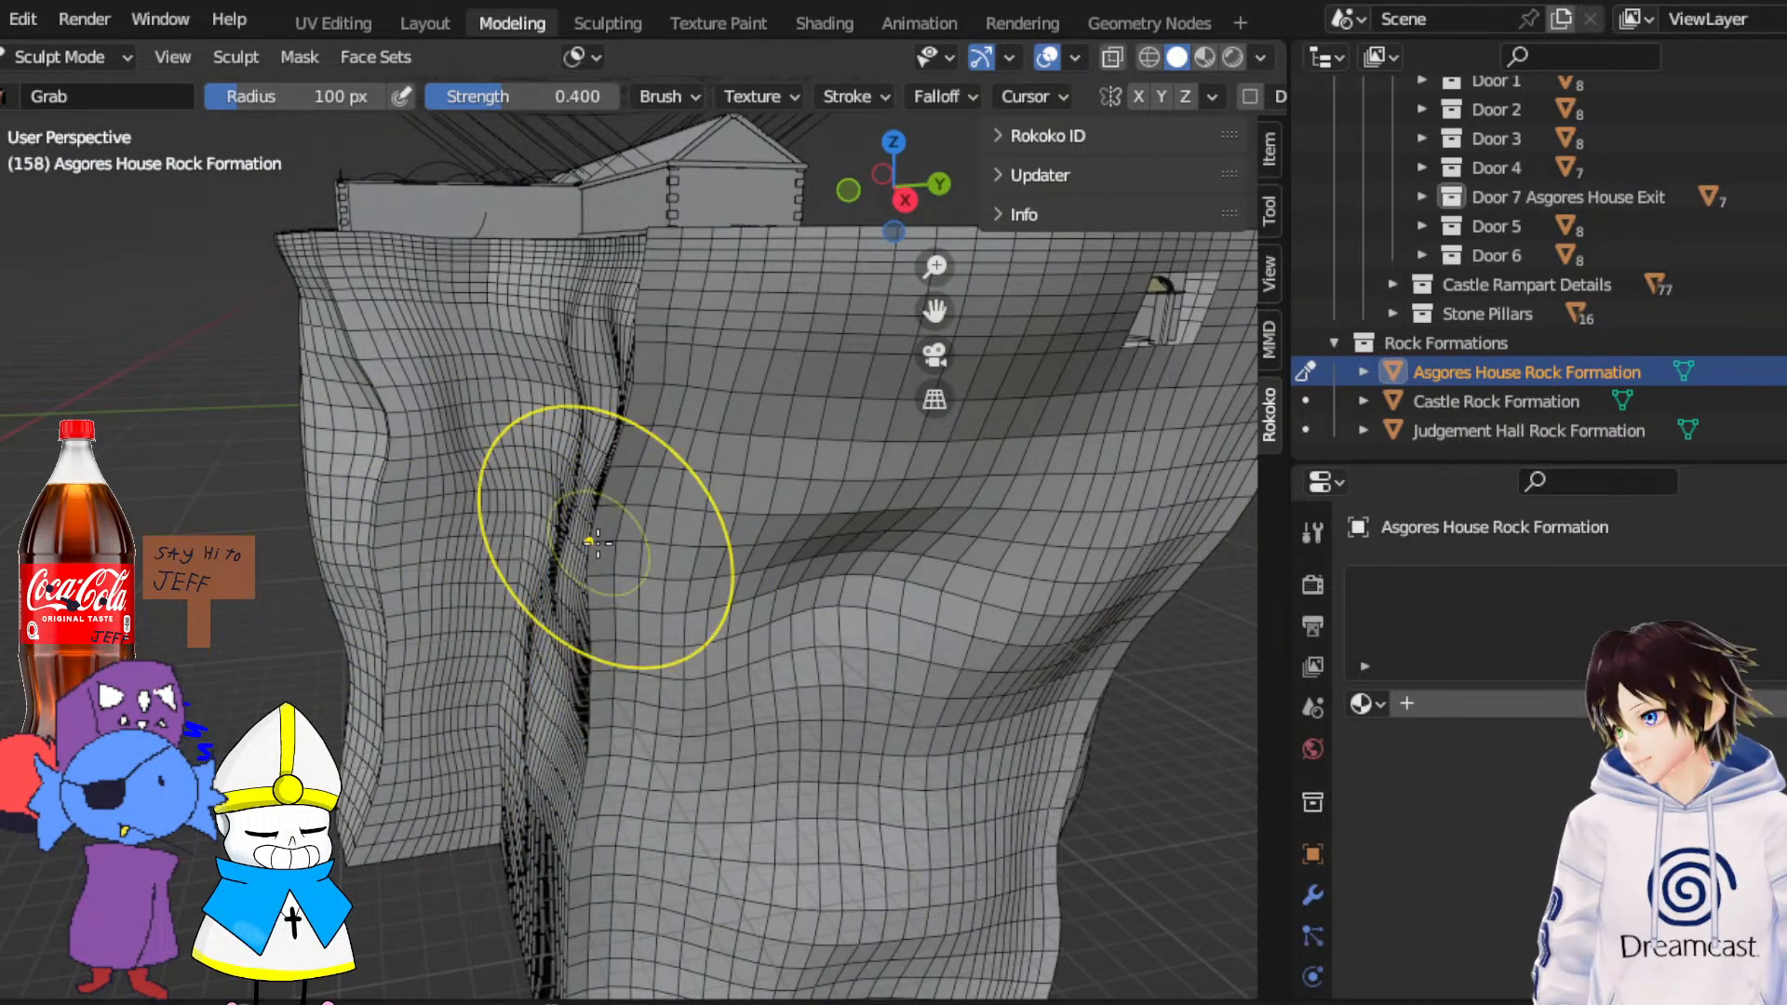
pyautogui.moveTo(598, 542); pyautogui.dragTo(702, 586, button='middle')
pyautogui.moveTo(770, 522); pyautogui.dragTo(666, 630, button='middle')
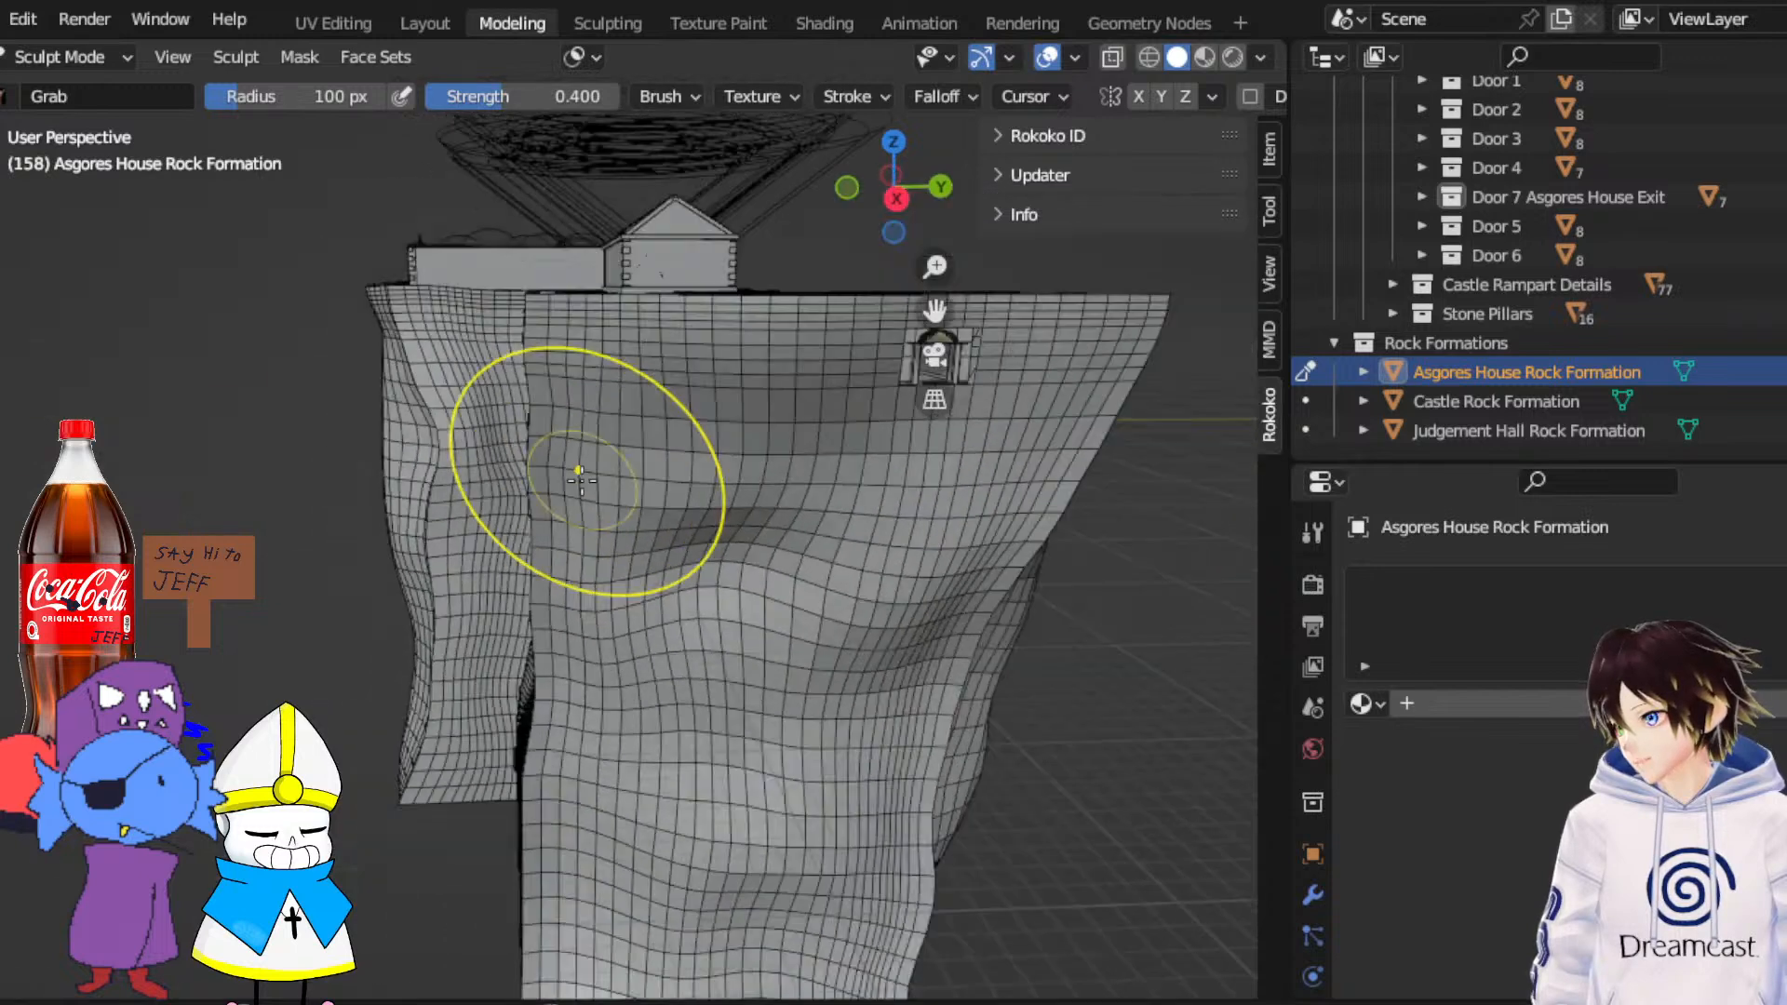
# Grab the lower parts of both side edges of the exit-door face inward to narrow the rock below the overhang
pyautogui.scroll(-2, 579, 475)
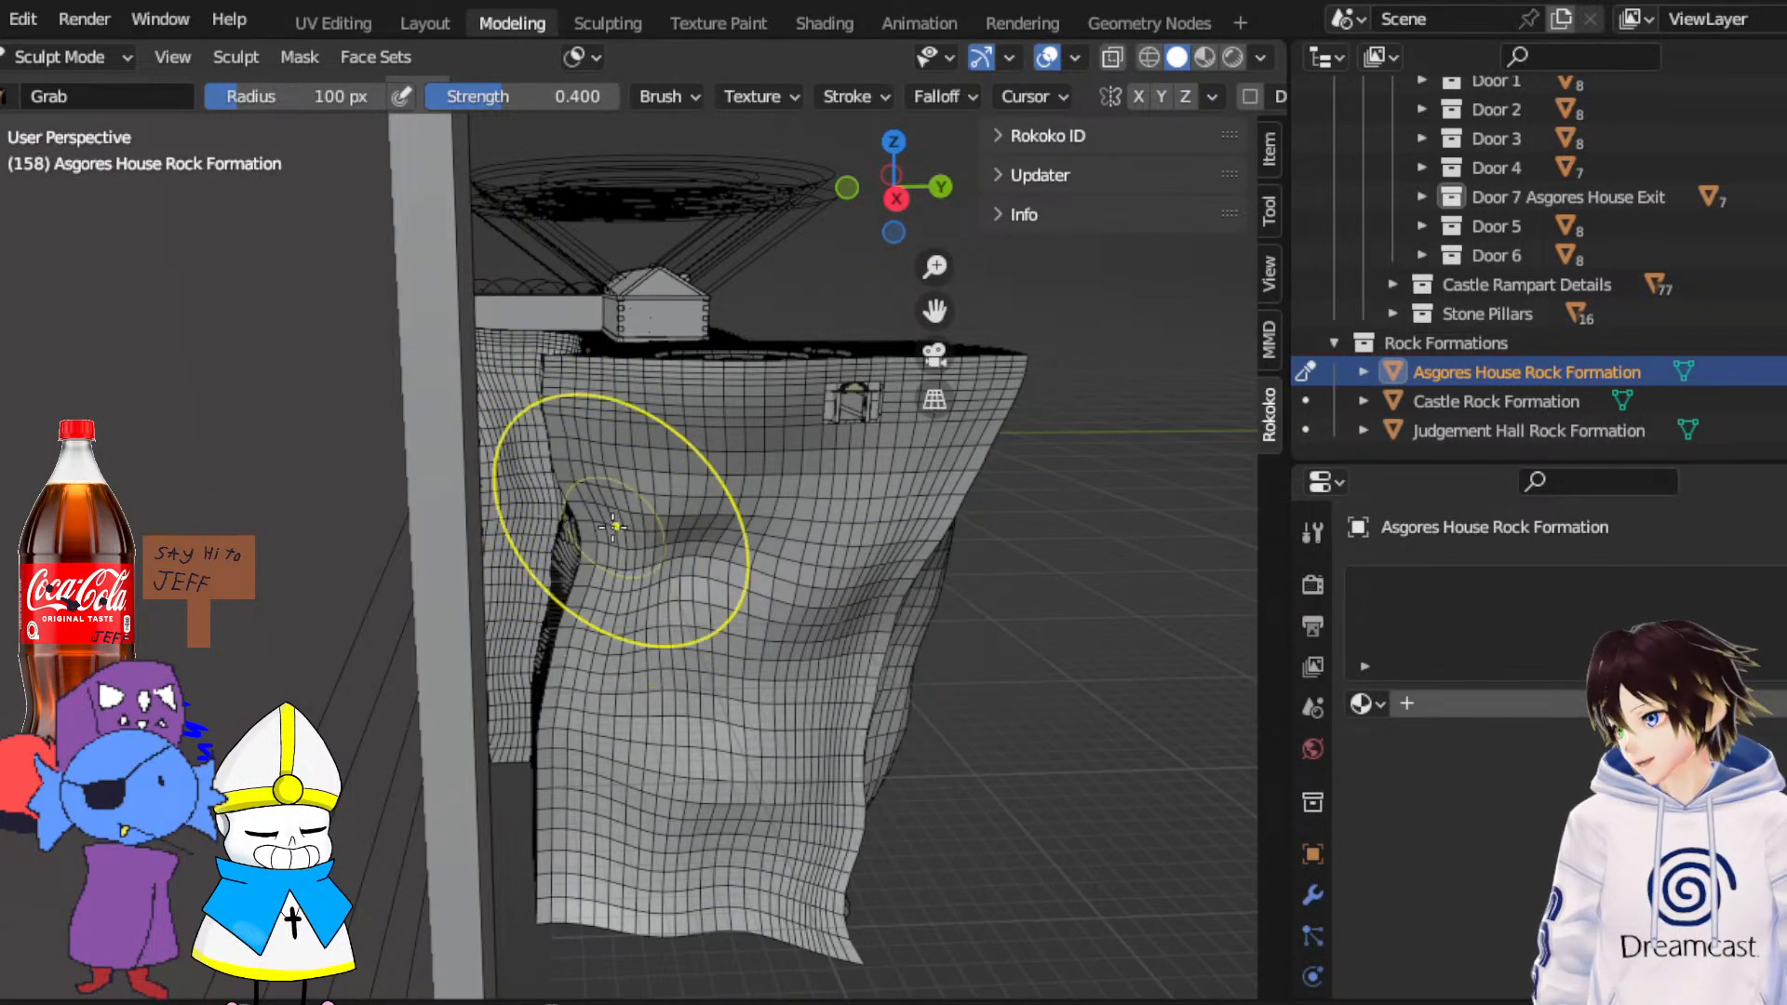
pyautogui.moveTo(615, 527); pyautogui.dragTo(591, 550)
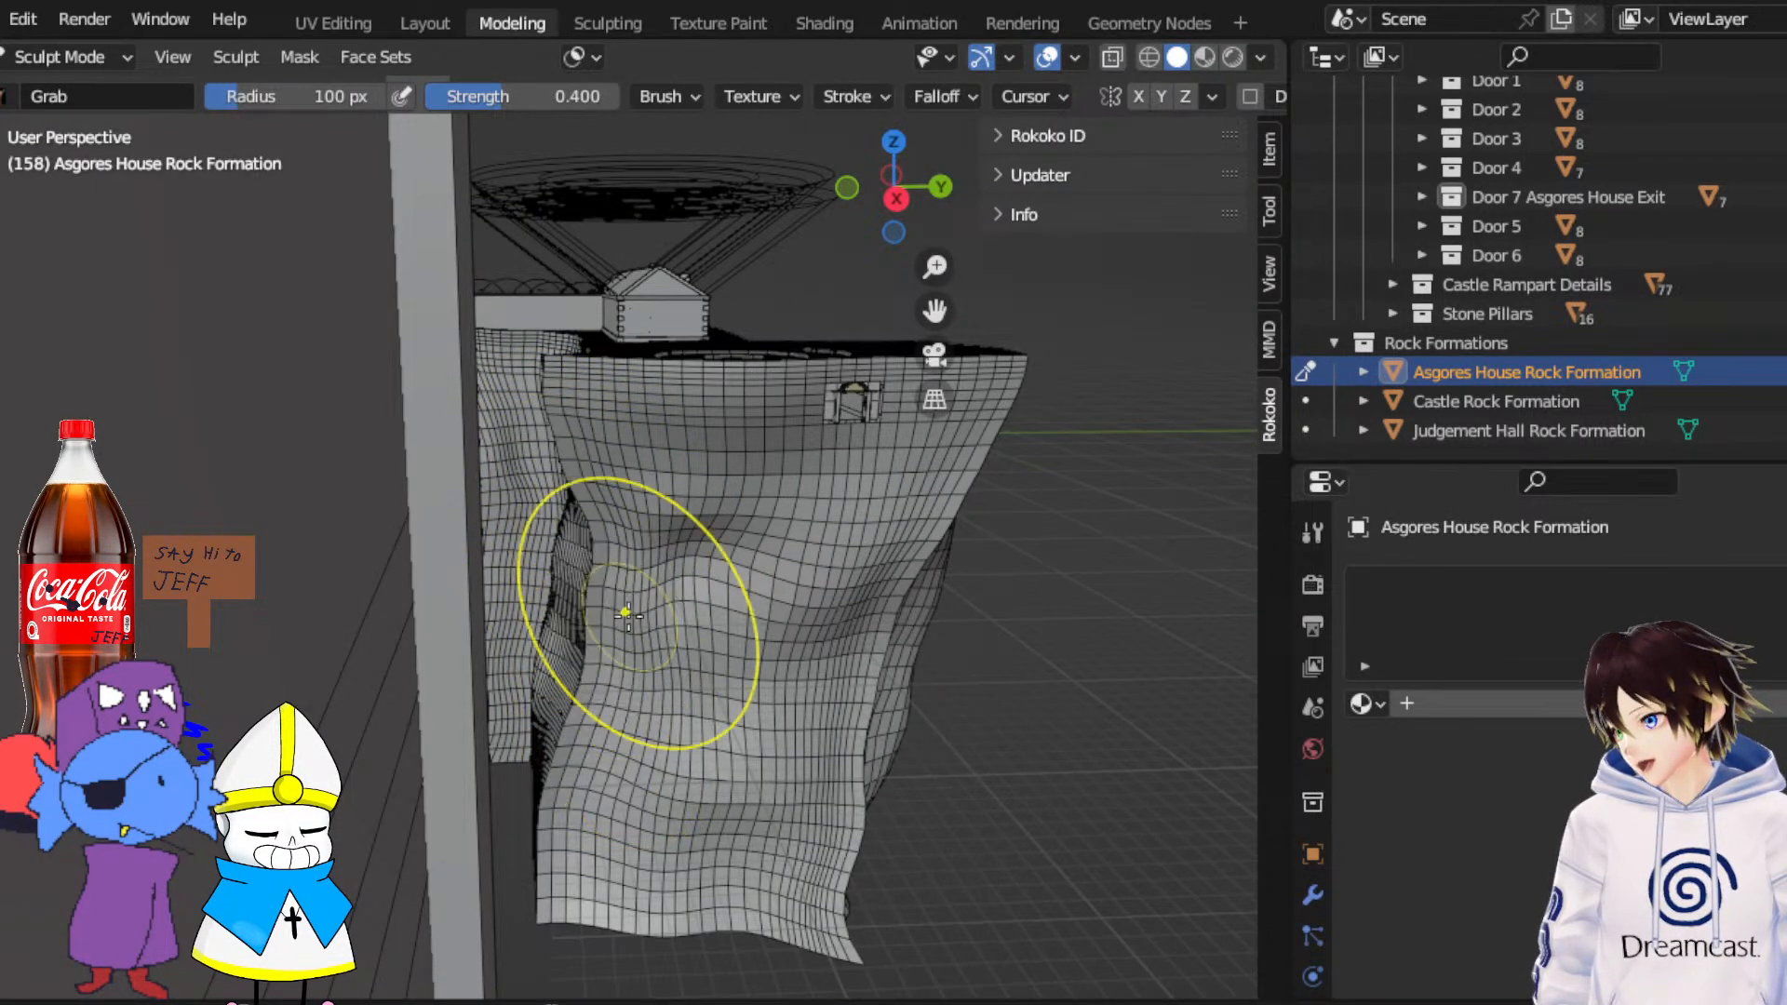
pyautogui.moveTo(568, 816)
pyautogui.mouseDown()
pyautogui.moveTo(516, 854)
pyautogui.moveTo(620, 789)
pyautogui.mouseUp()
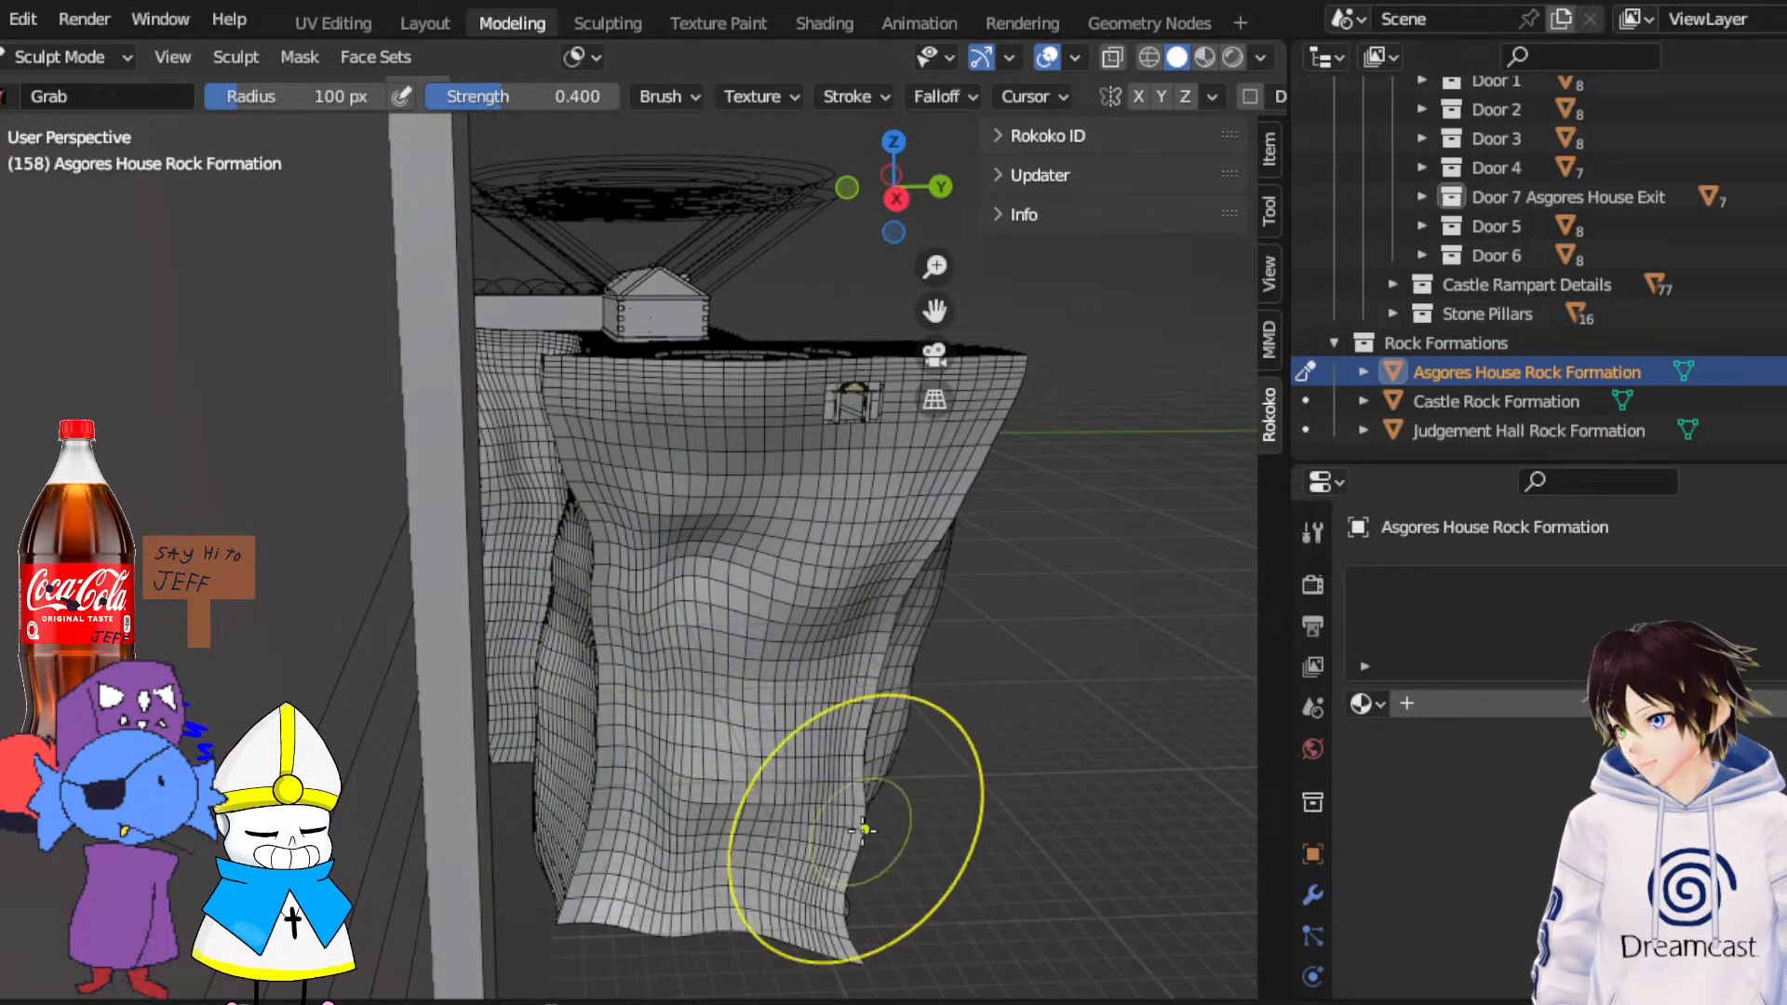
pyautogui.moveTo(861, 831); pyautogui.dragTo(833, 821)
pyautogui.moveTo(835, 718); pyautogui.dragTo(802, 724)
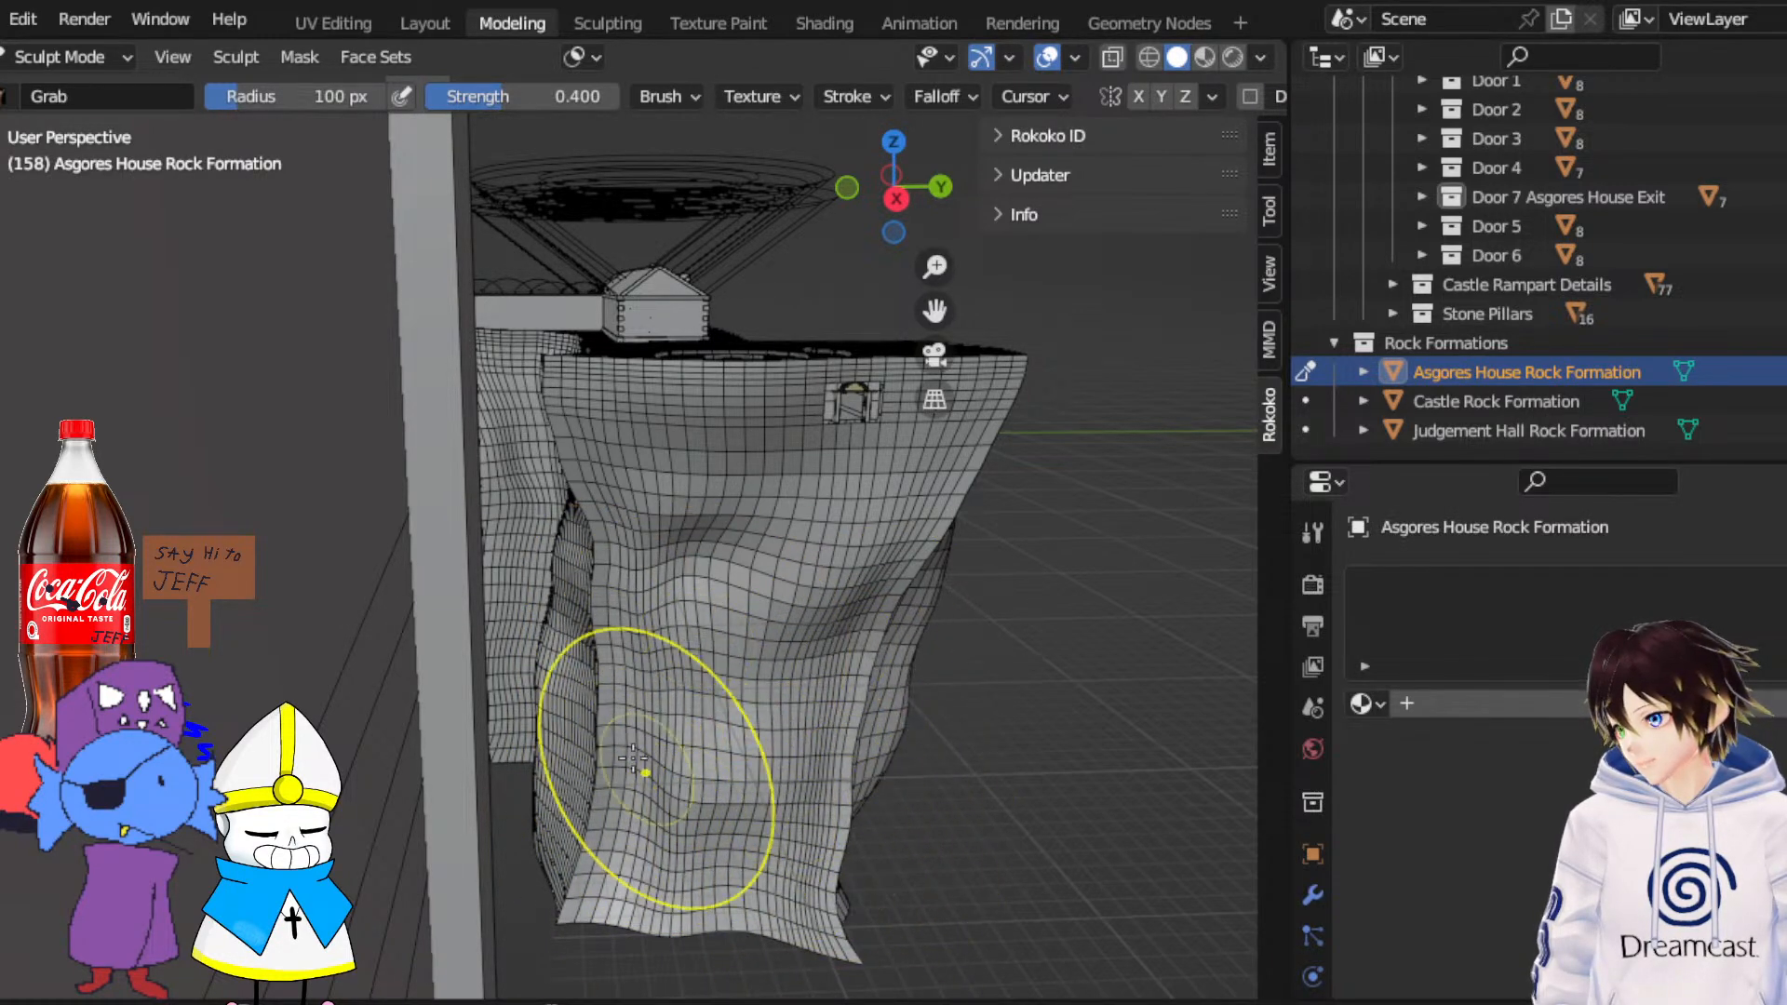
# Grab the lower part of the courtyard-side long wall near the exit-door face inward and bend its base line into a curve
pyautogui.moveTo(633, 758); pyautogui.dragTo(775, 767, button='middle')
pyautogui.keyDown('shift'); pyautogui.moveTo(788, 347); pyautogui.dragTo(938, 317, button='middle'); pyautogui.keyUp('shift')
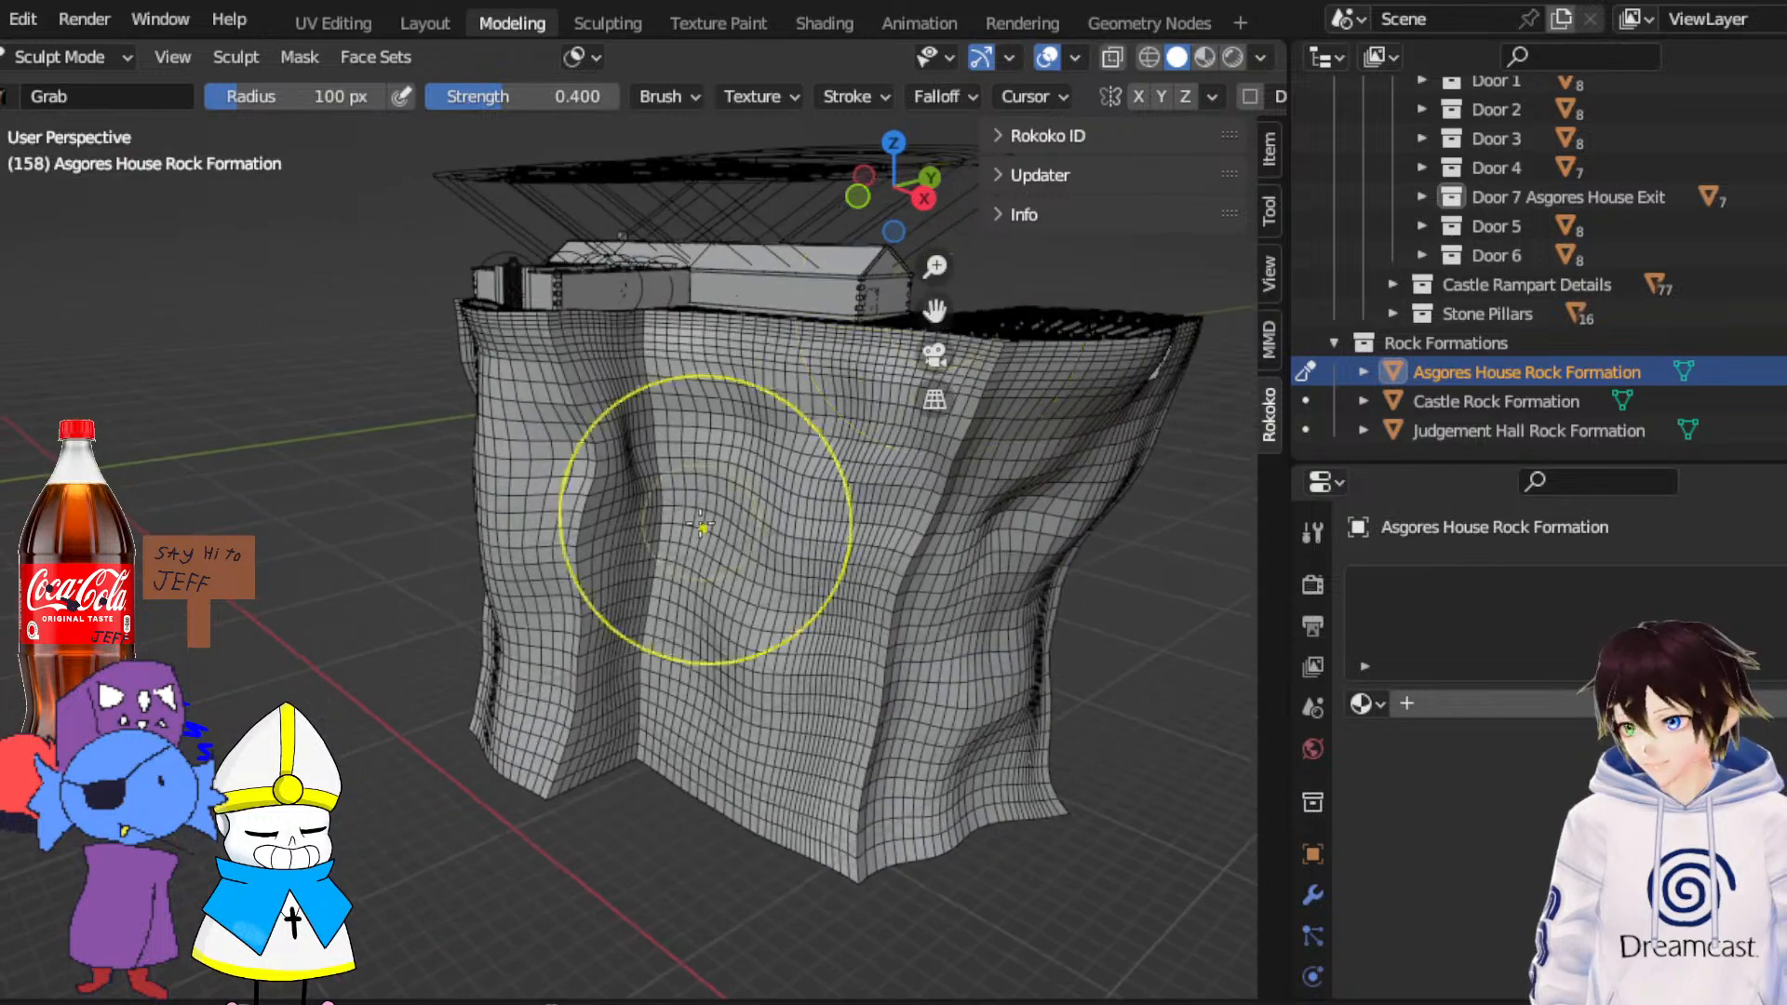
pyautogui.moveTo(701, 524); pyautogui.dragTo(630, 522, button='middle')
pyautogui.scroll(1, 630, 523)
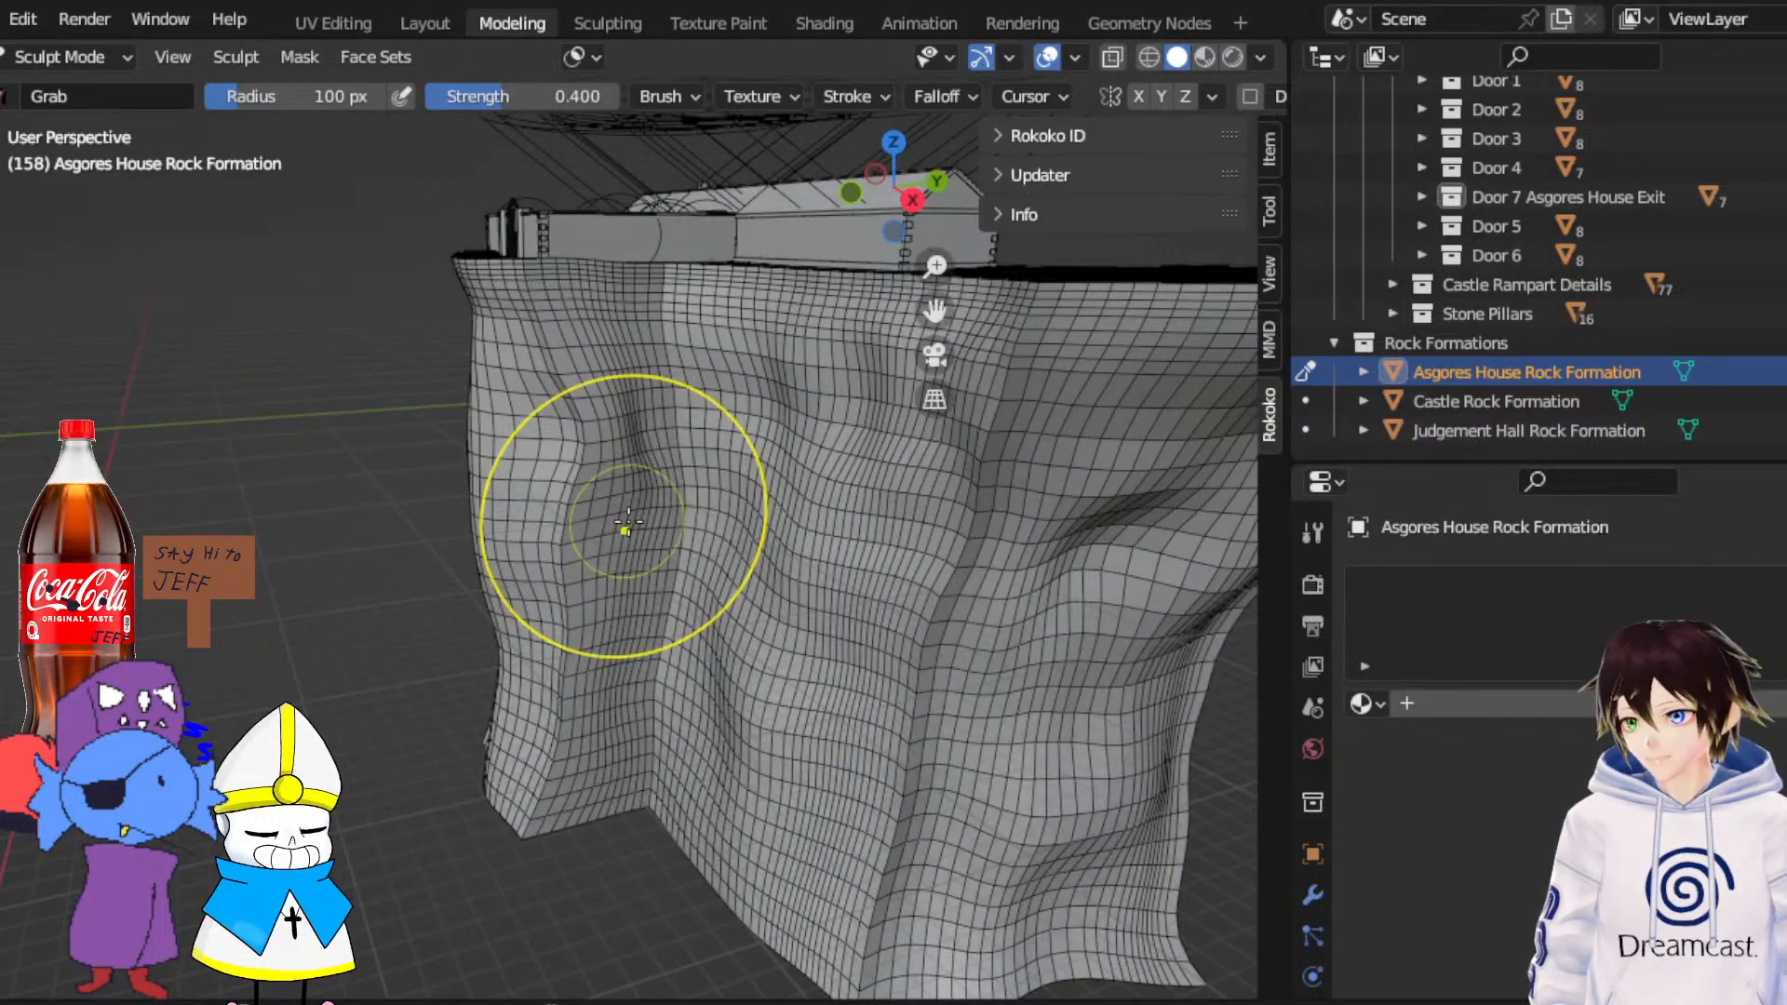
pyautogui.scroll(-1, 625, 614)
pyautogui.moveTo(782, 610); pyautogui.dragTo(709, 616, button='middle')
pyautogui.scroll(1, 708, 617)
pyautogui.moveTo(648, 713); pyautogui.dragTo(633, 727, button='middle')
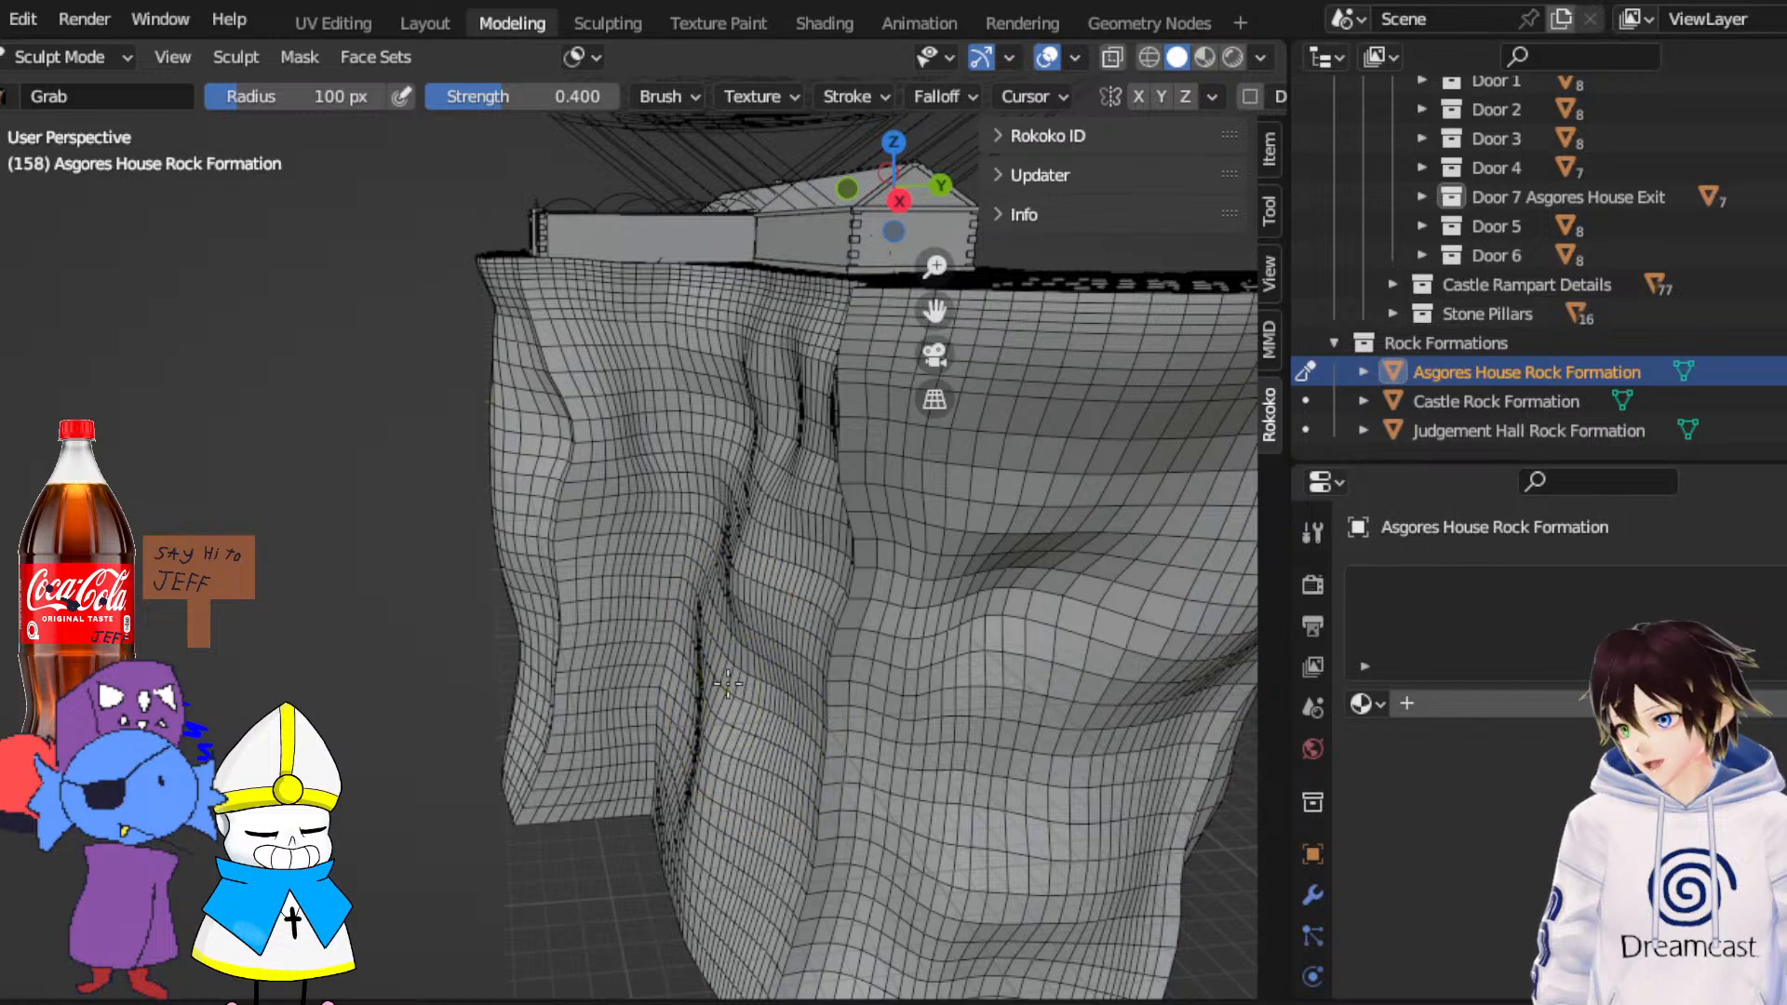
pyautogui.moveTo(770, 582)
pyautogui.mouseDown(button='middle')
pyautogui.moveTo(778, 559)
pyautogui.moveTo(774, 666)
pyautogui.mouseUp(button='middle')
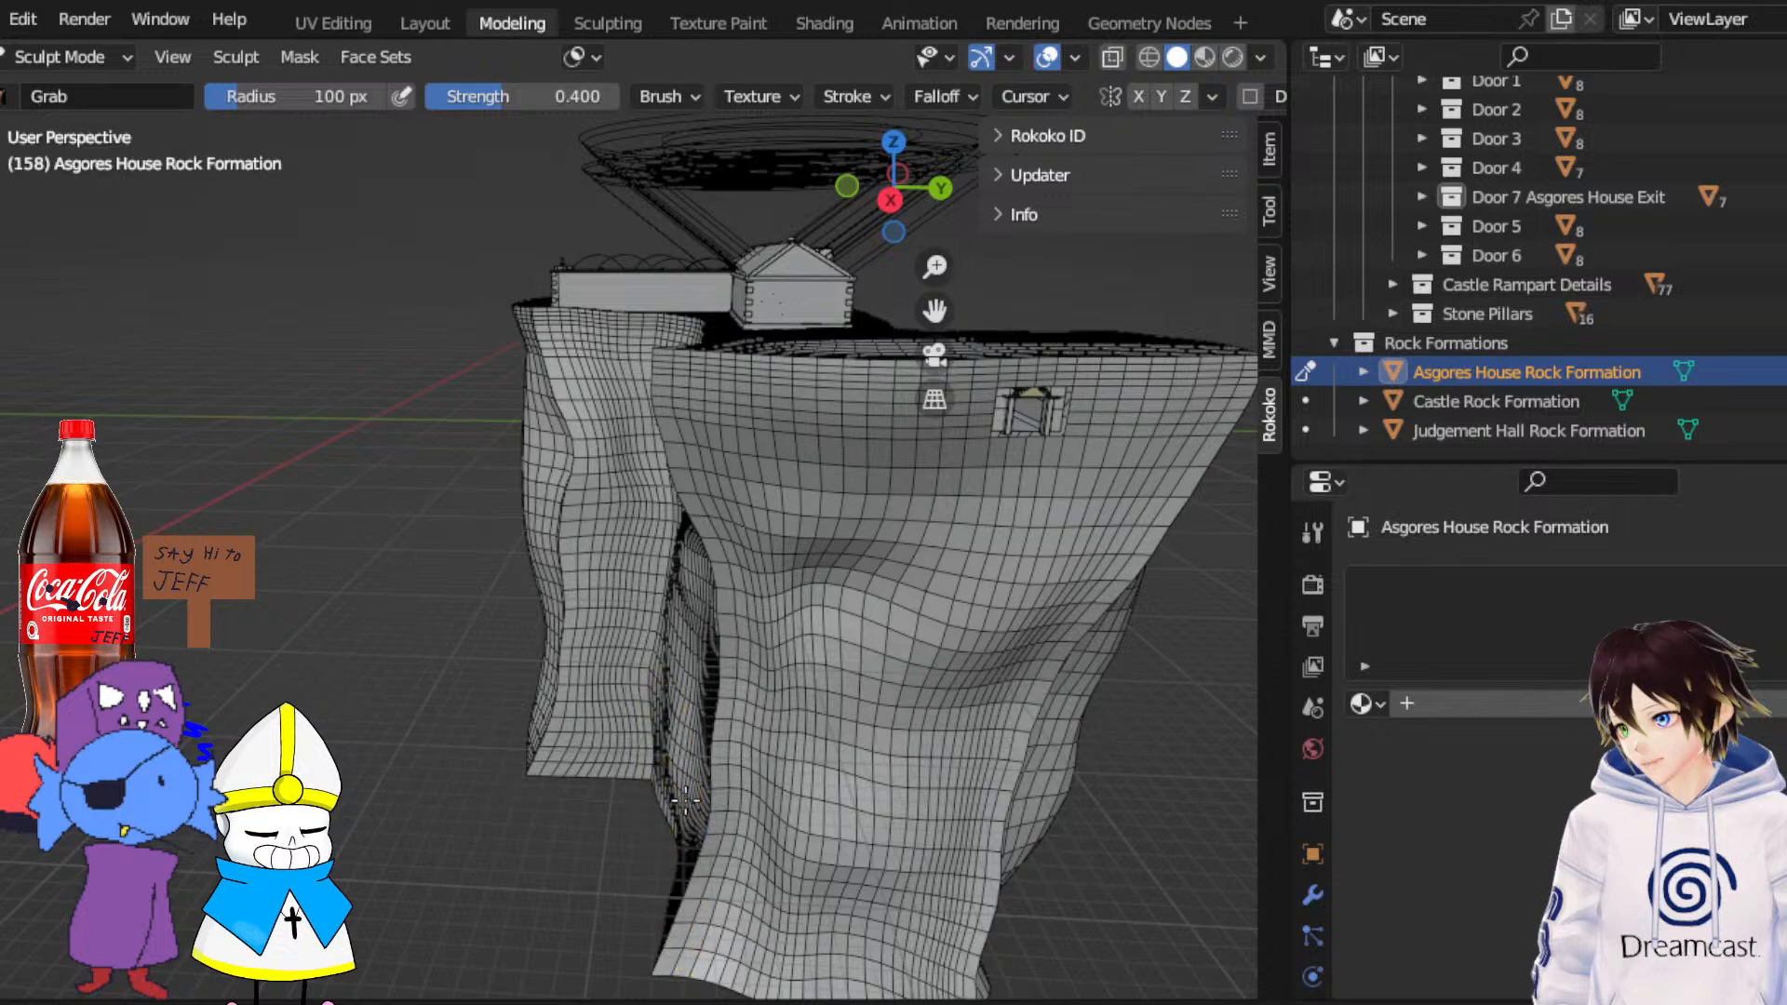
pyautogui.moveTo(673, 715)
pyautogui.mouseDown(button='middle')
pyautogui.moveTo(750, 754)
pyautogui.moveTo(691, 723)
pyautogui.mouseUp(button='middle')
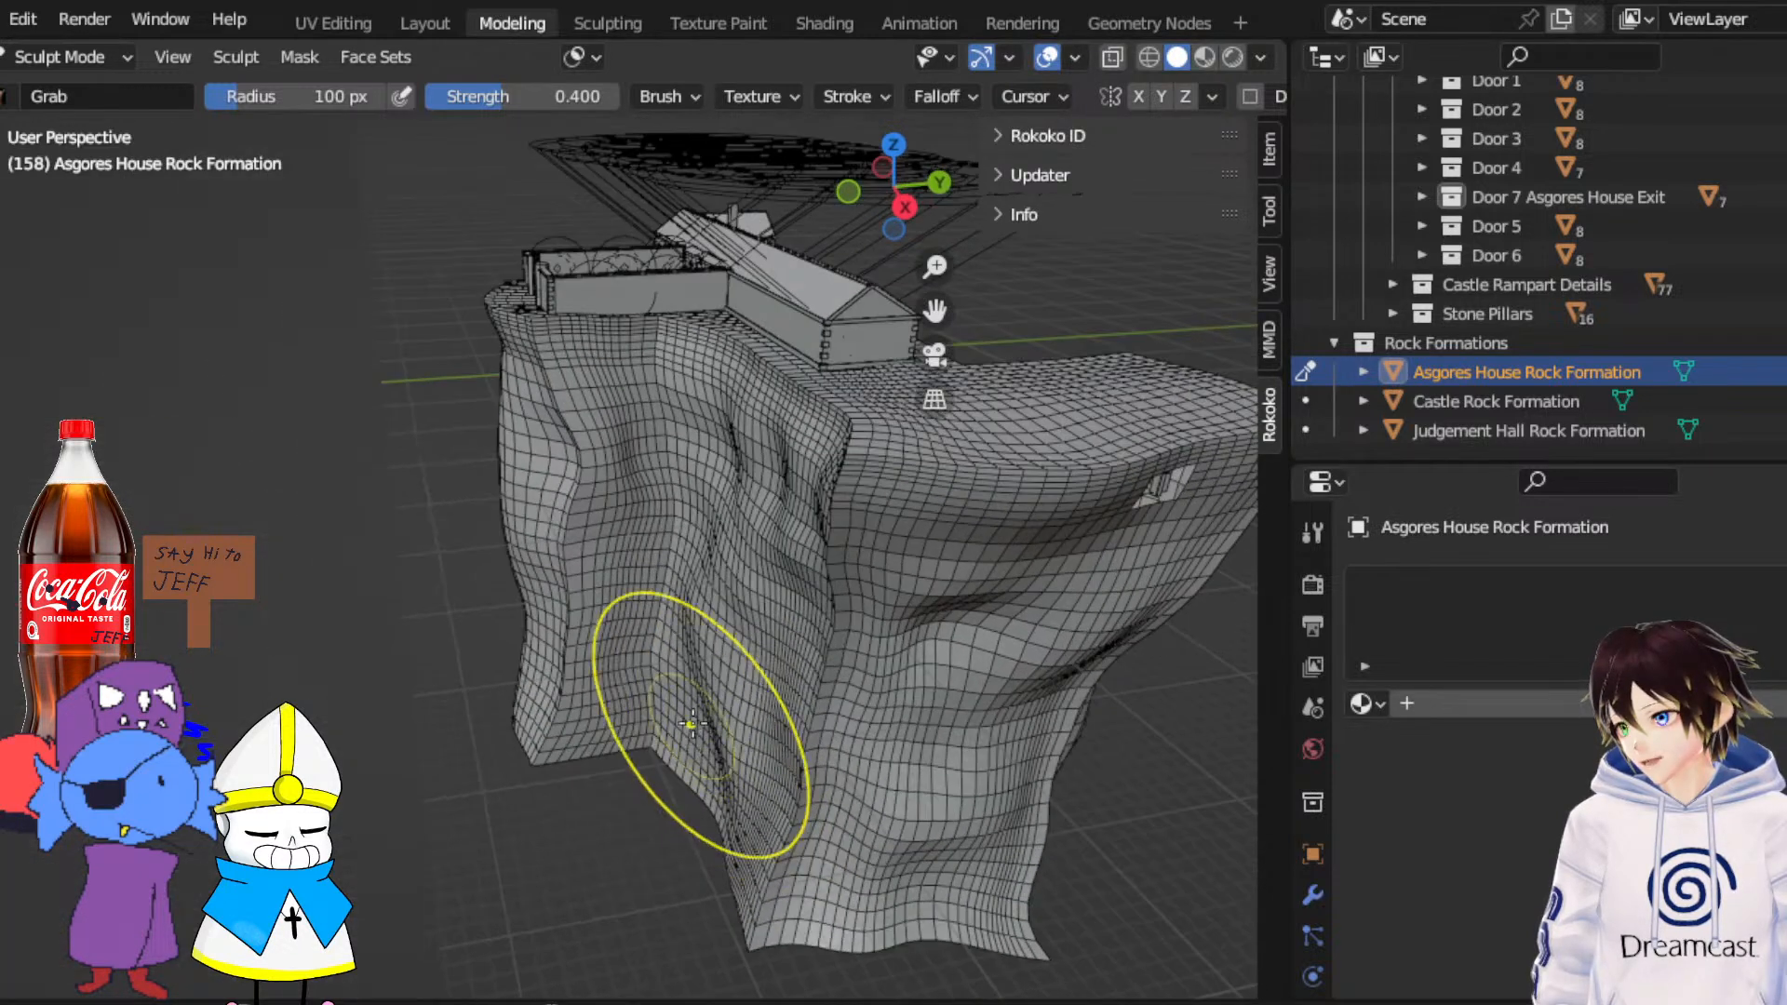
pyautogui.moveTo(757, 634); pyautogui.dragTo(722, 592, button='middle')
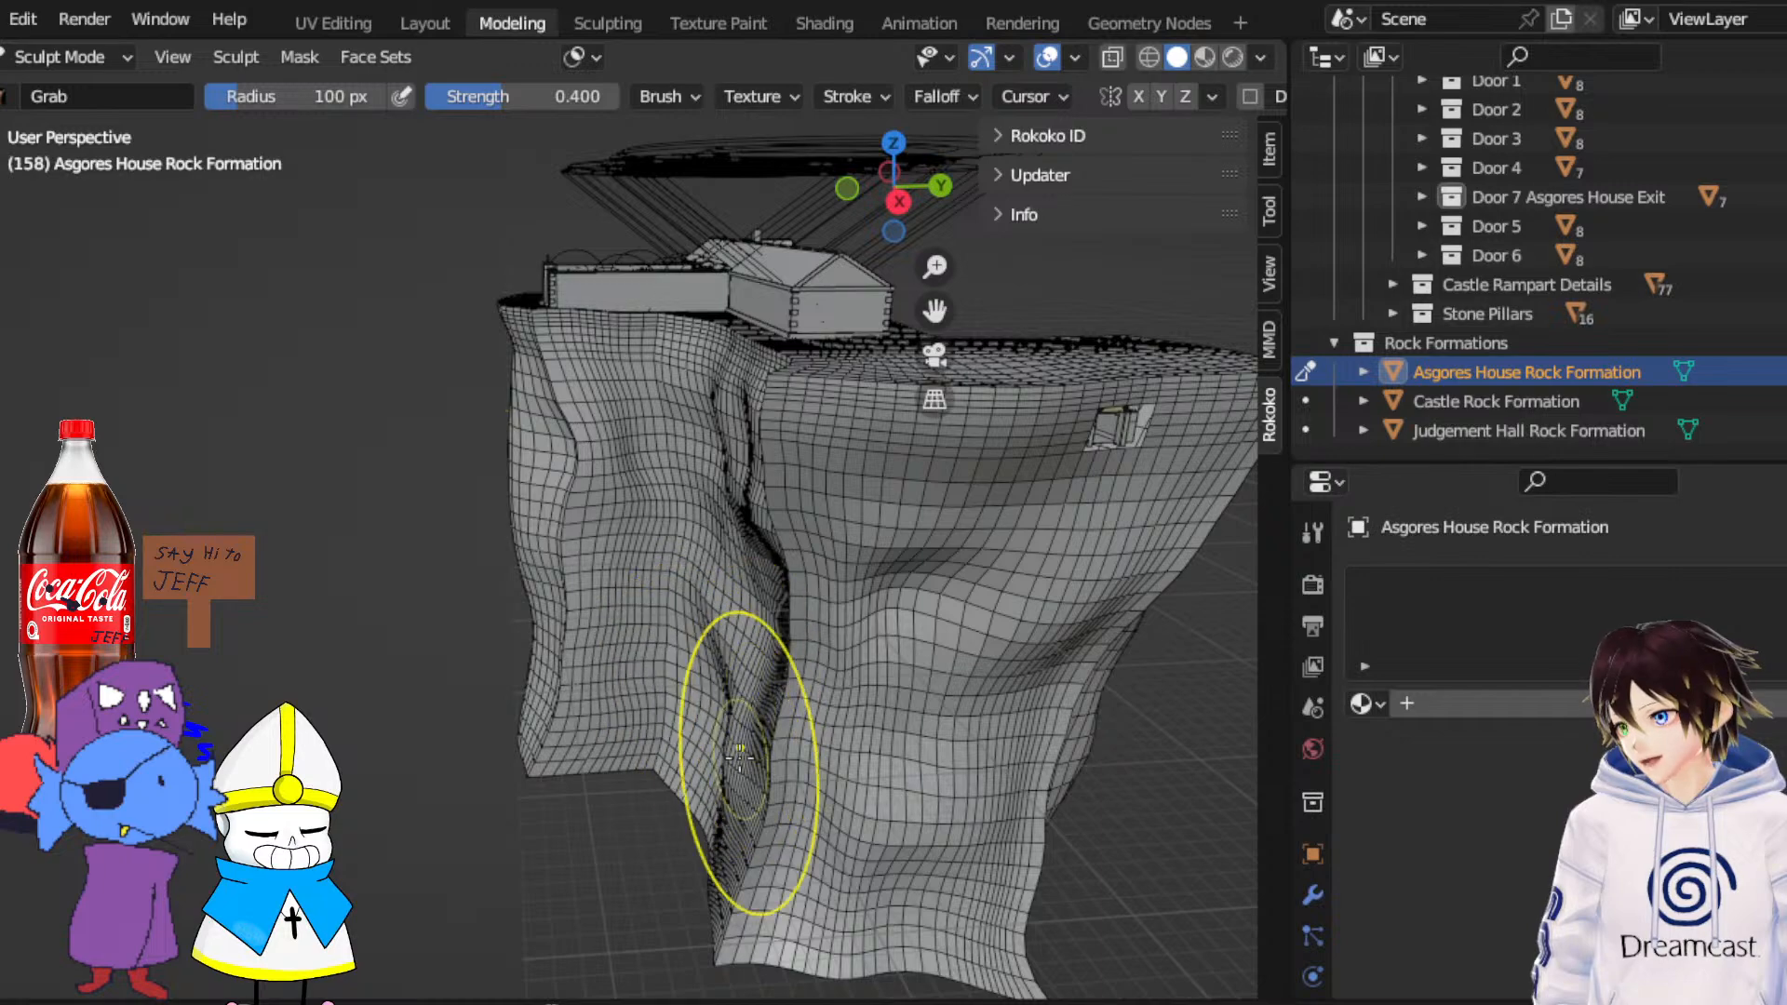
pyautogui.moveTo(759, 742); pyautogui.dragTo(718, 798, button='middle')
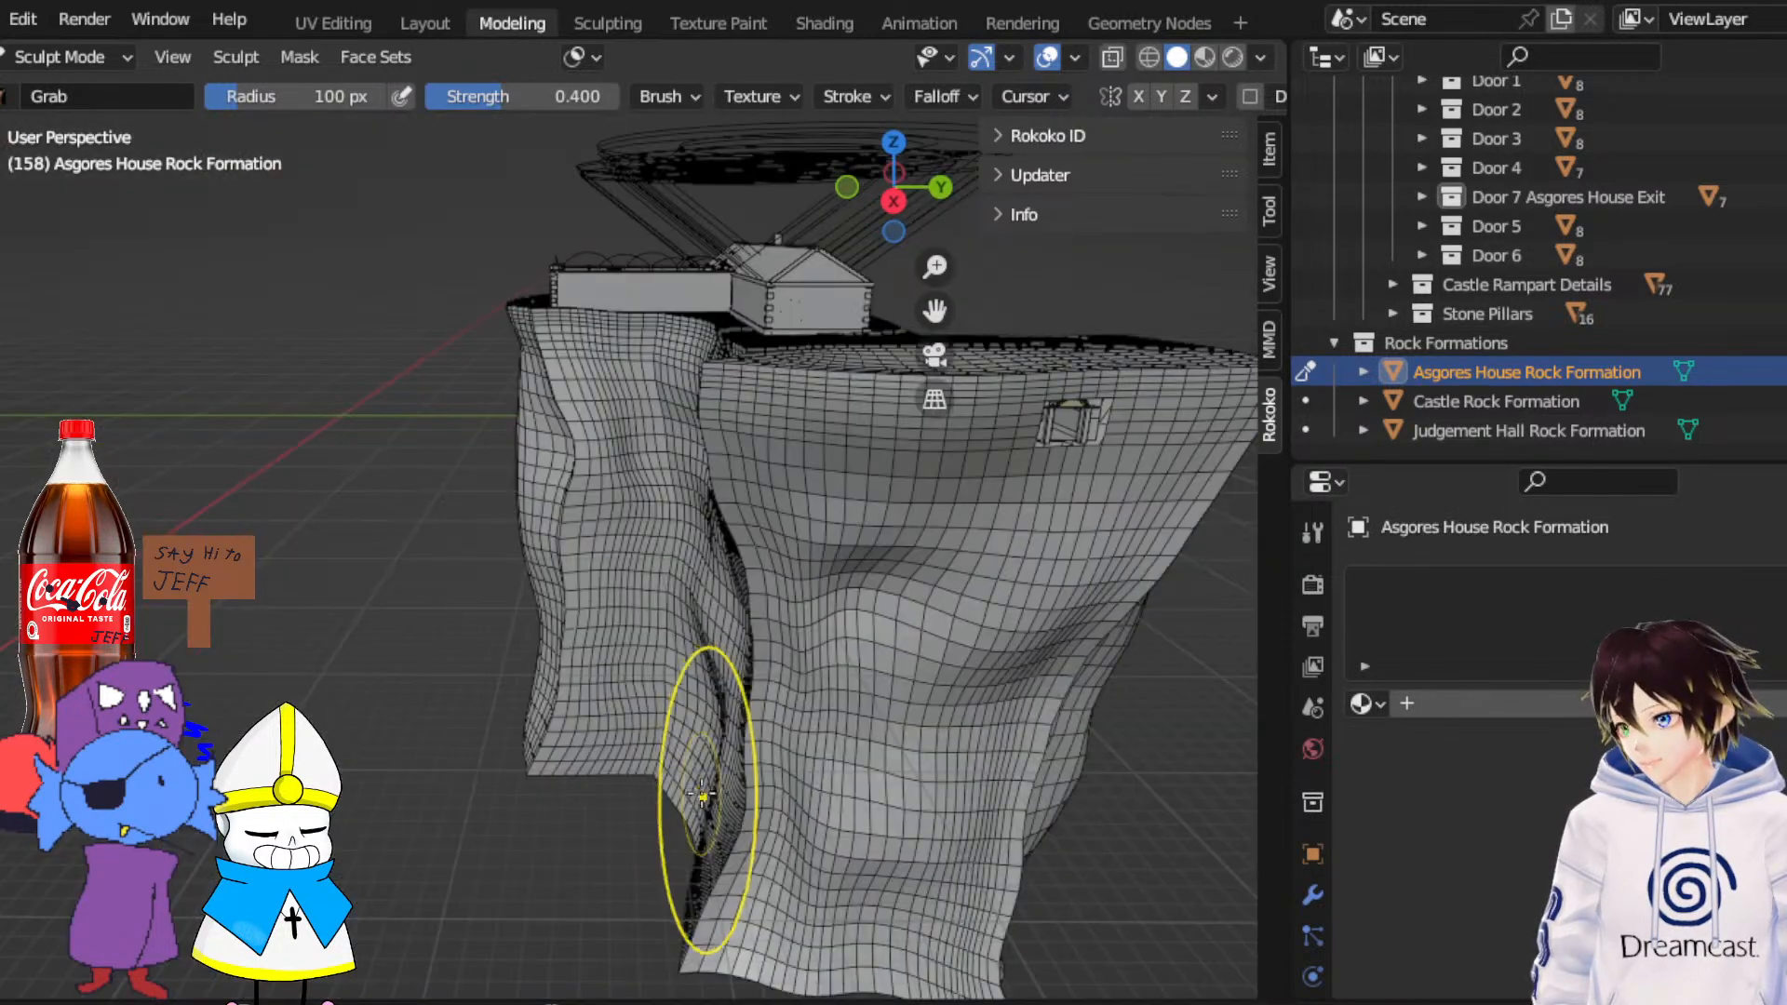
pyautogui.moveTo(740, 928)
pyautogui.mouseDown()
pyautogui.moveTo(825, 916)
pyautogui.moveTo(798, 932)
pyautogui.mouseUp()
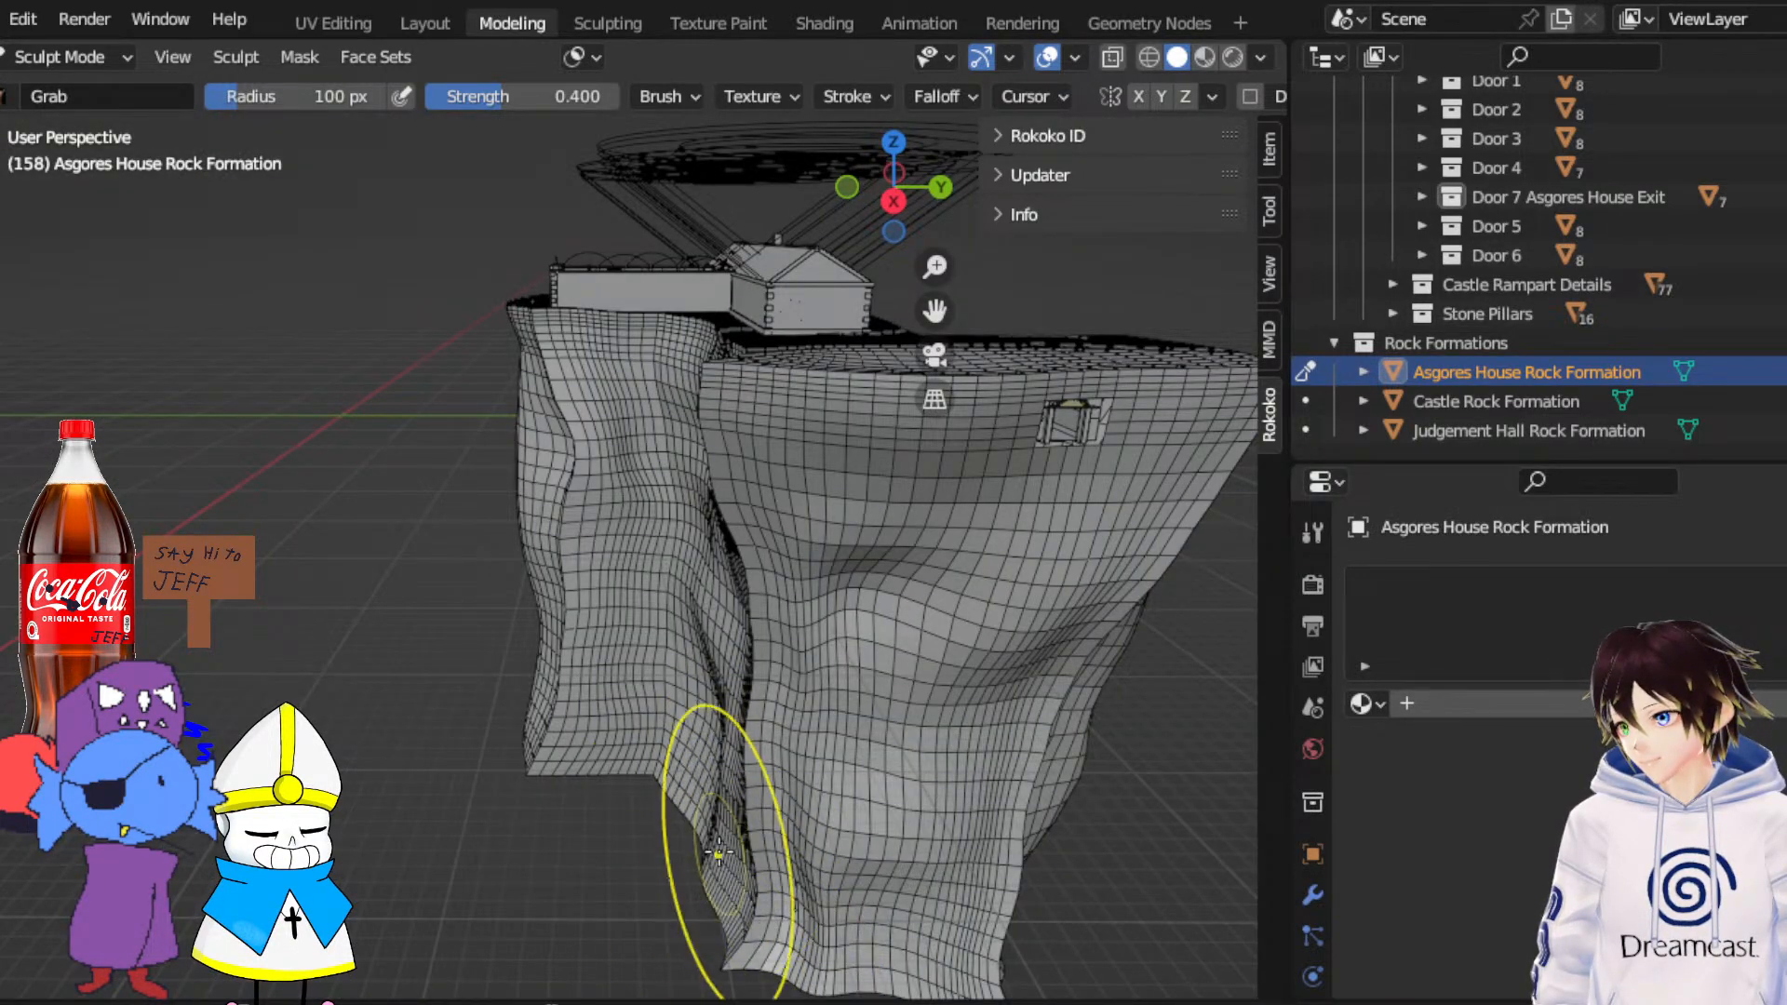
# Grab the courtyard section's outer corner facing the exit-door side inward into a wavy edge from mid-height to near the base
pyautogui.moveTo(675, 716)
pyautogui.mouseDown(button='middle')
pyautogui.moveTo(797, 723)
pyautogui.moveTo(797, 630)
pyautogui.moveTo(654, 472)
pyautogui.mouseUp(button='middle')
pyautogui.moveTo(654, 472)
pyautogui.mouseDown()
pyautogui.moveTo(562, 427)
pyautogui.moveTo(574, 372)
pyautogui.moveTo(577, 571)
pyautogui.mouseUp()
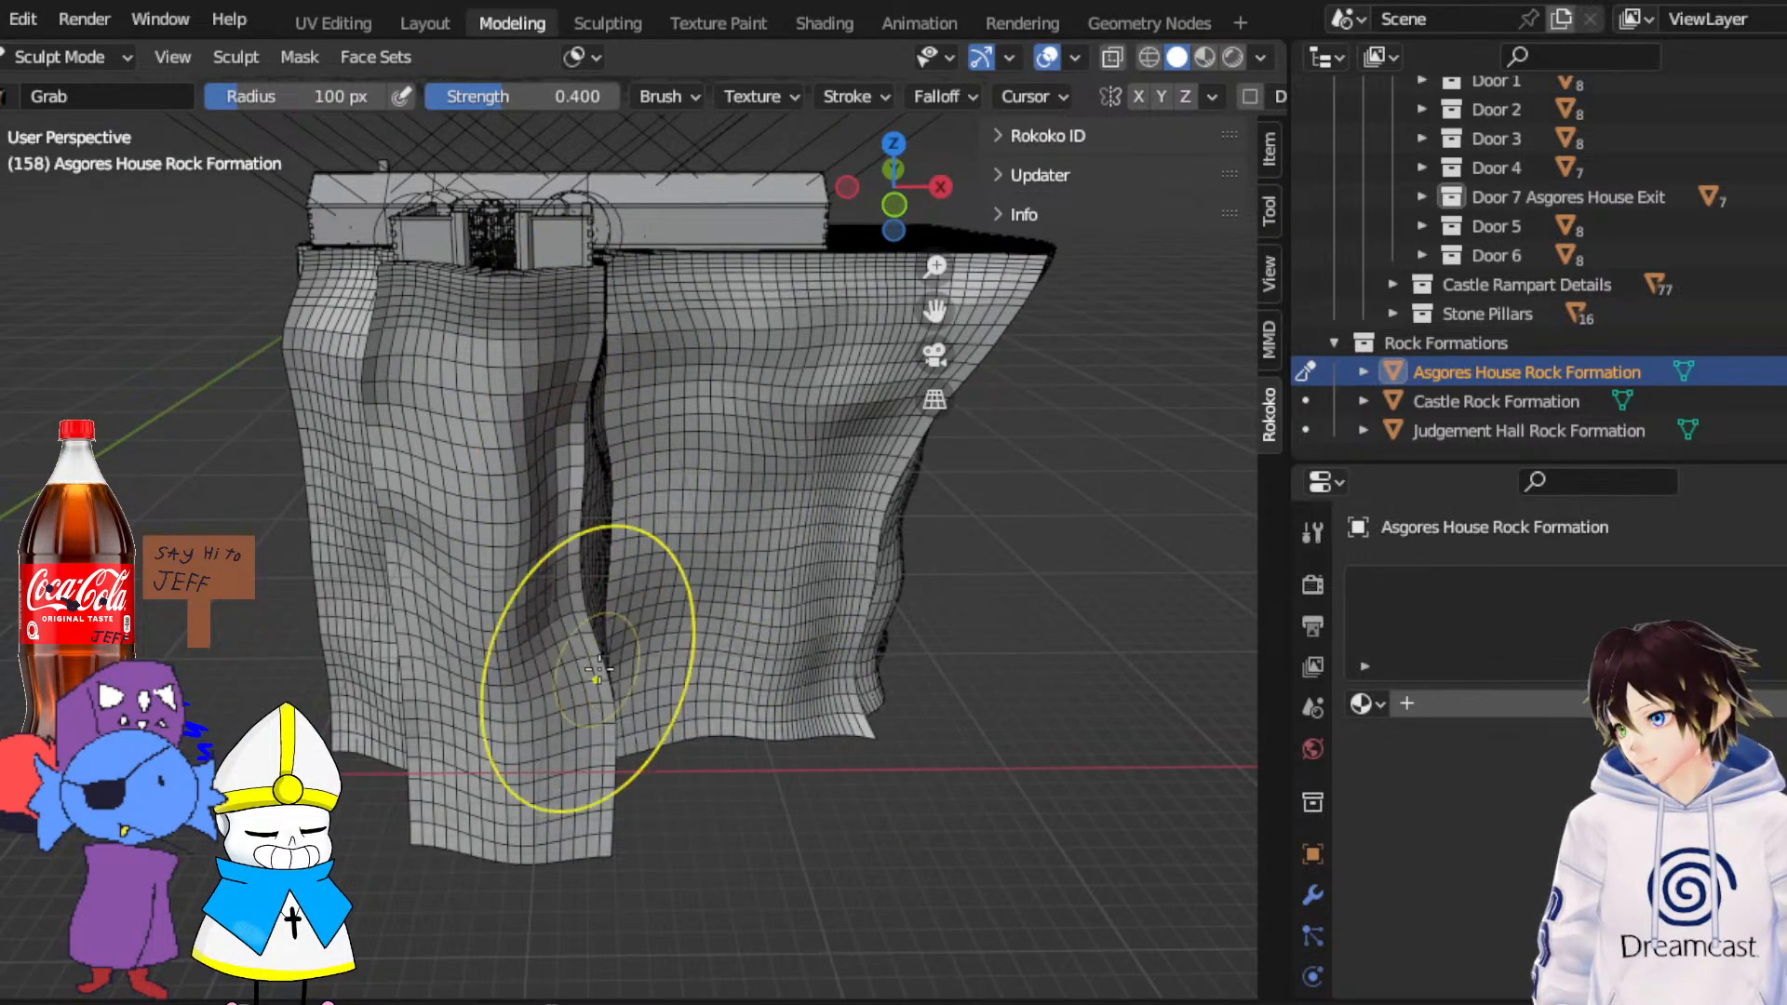
pyautogui.moveTo(600, 738)
pyautogui.mouseDown()
pyautogui.moveTo(465, 731)
pyautogui.moveTo(484, 589)
pyautogui.mouseUp()
pyautogui.moveTo(549, 476); pyautogui.dragTo(489, 481)
pyautogui.moveTo(586, 704); pyautogui.dragTo(545, 704)
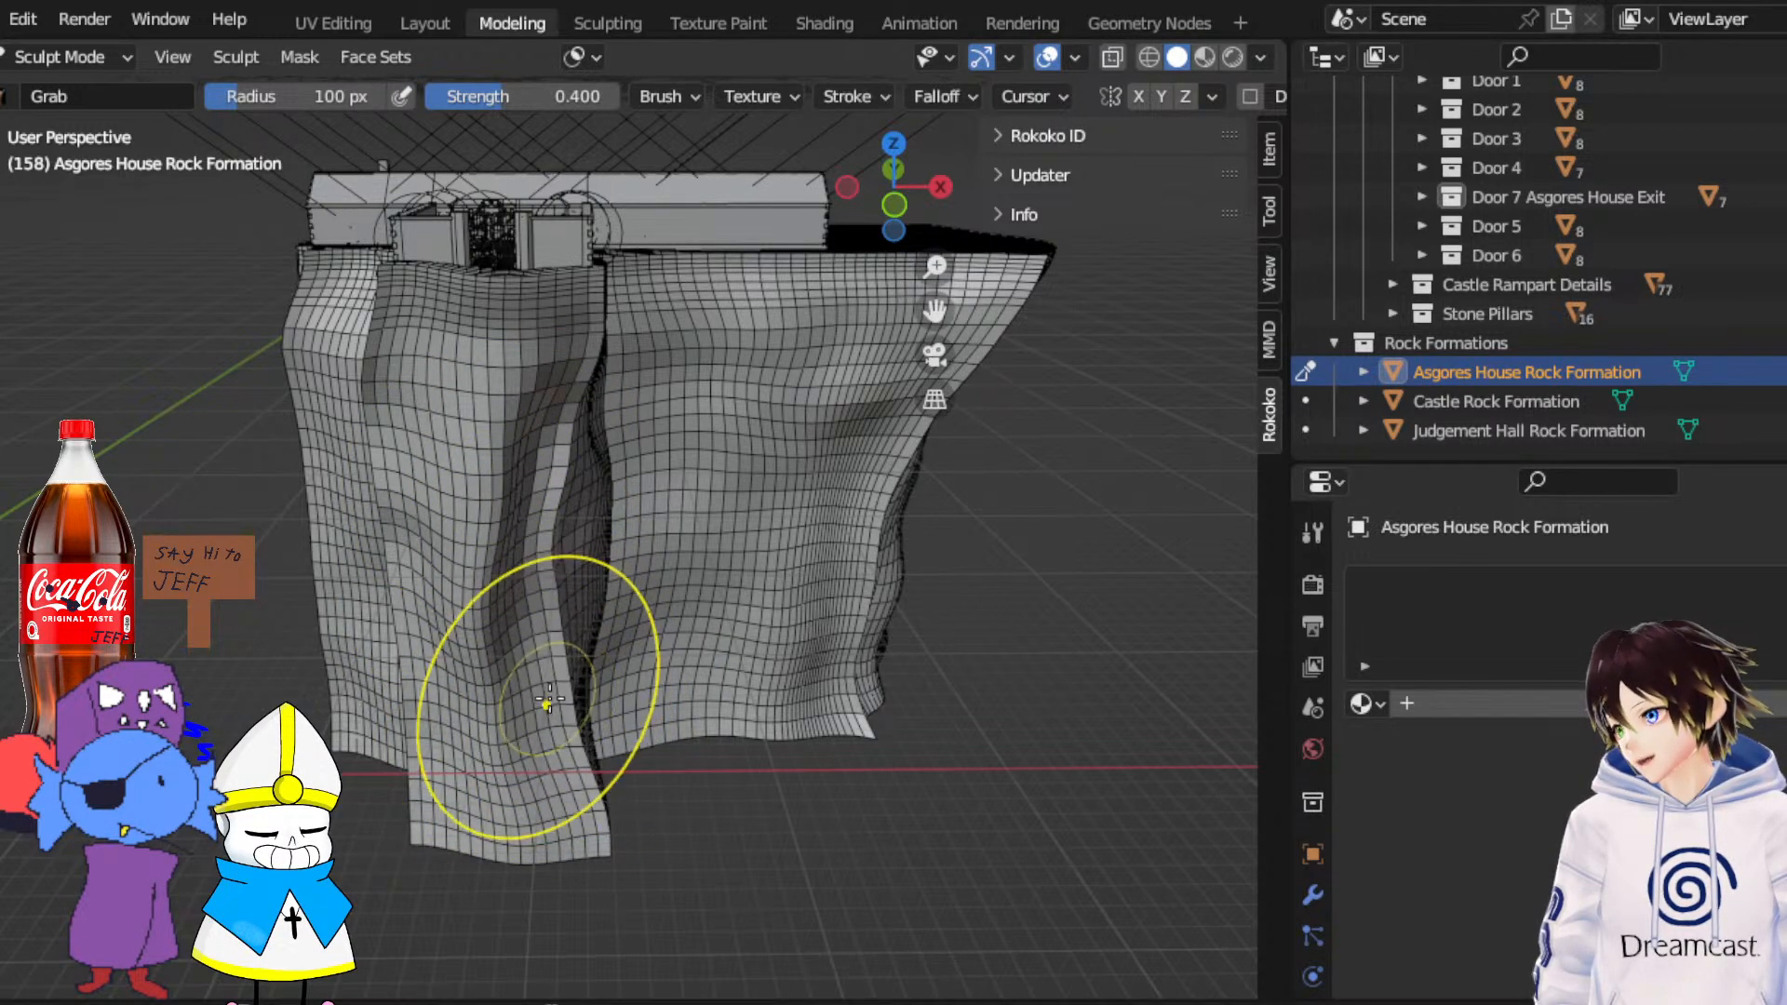
# Grab the courtyard section's other outer corner, toward the house's far end, inward into a curved edge
pyautogui.moveTo(548, 705); pyautogui.dragTo(623, 672, button='middle')
pyautogui.moveTo(396, 628); pyautogui.dragTo(456, 712)
pyautogui.moveTo(395, 564); pyautogui.dragTo(458, 527)
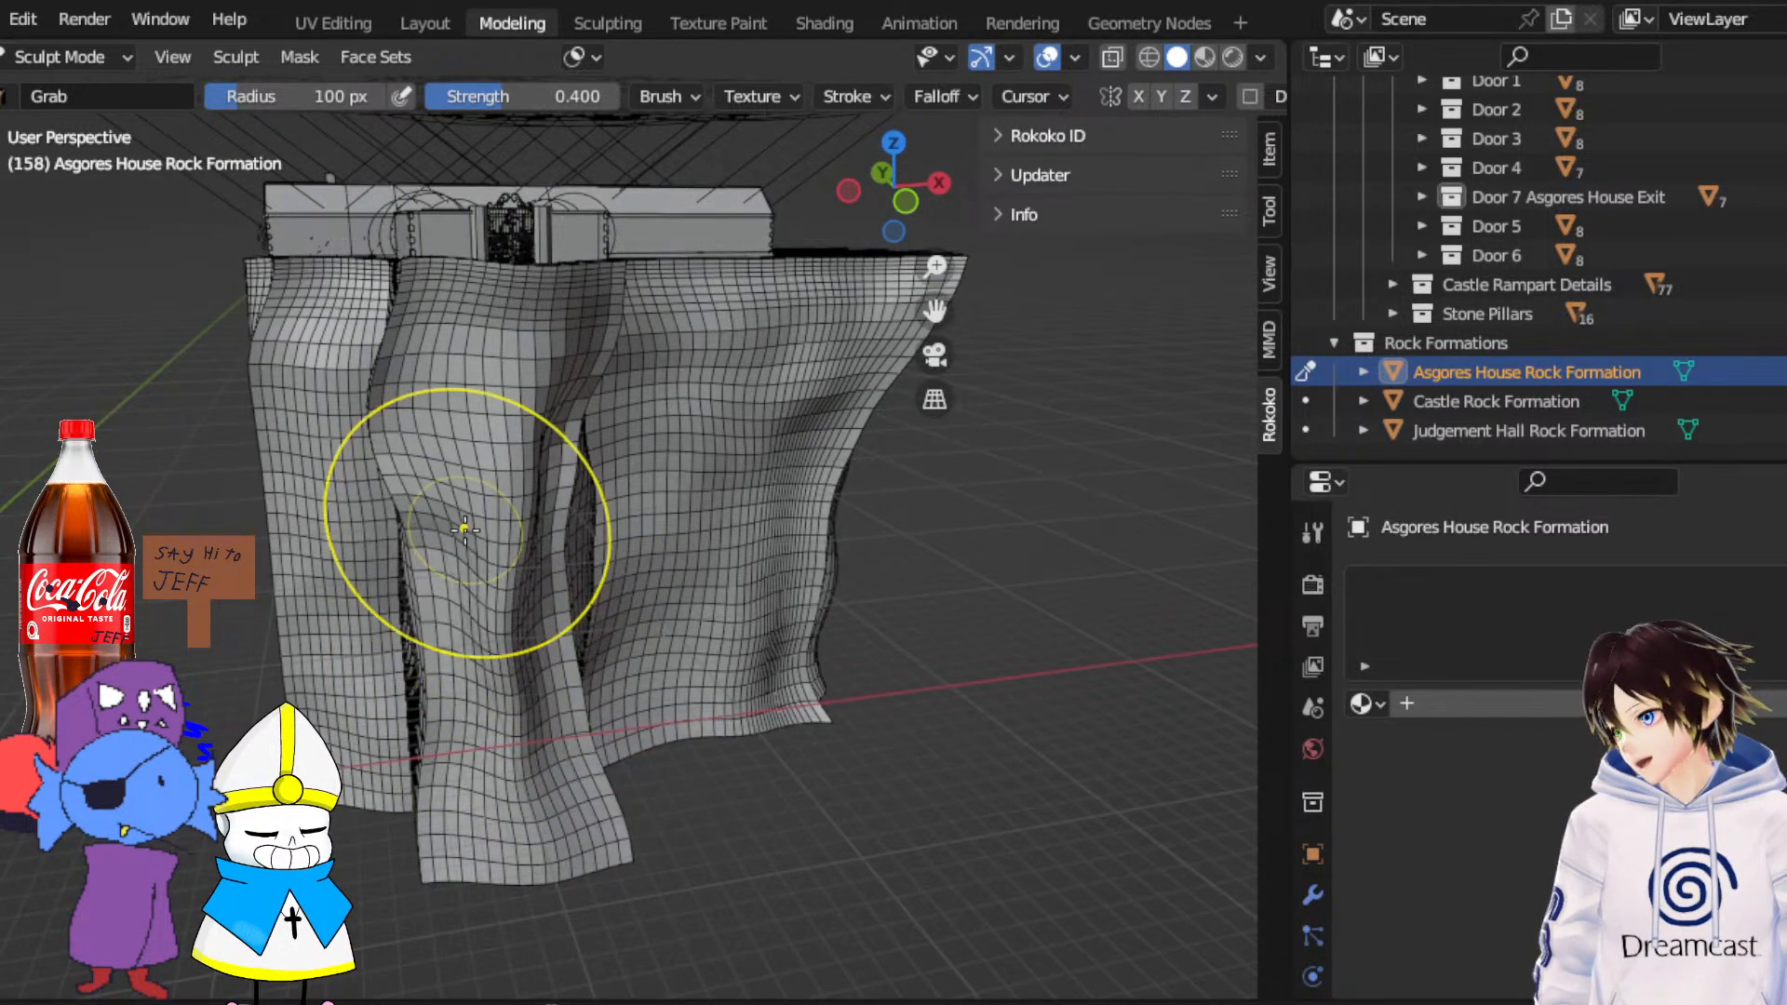
pyautogui.moveTo(400, 473); pyautogui.dragTo(439, 480)
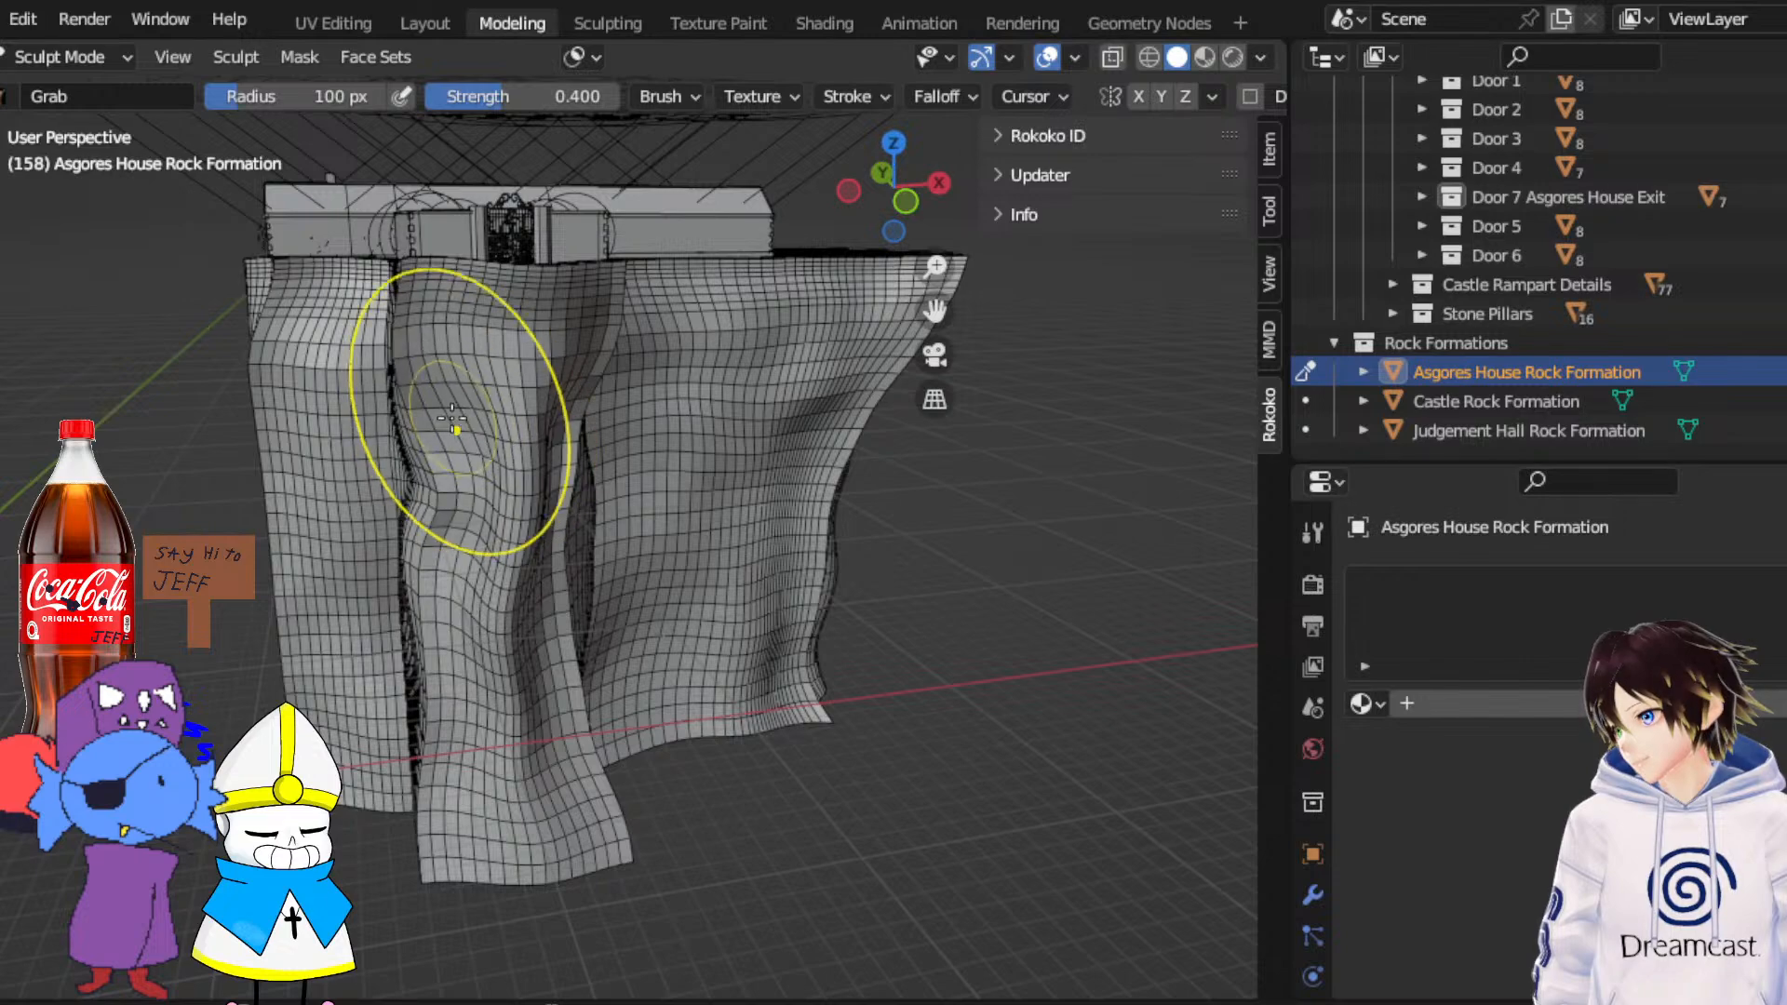
# Grab the lower part of the courtyard section's side wall into the recess beside the house's far end to bend its base
pyautogui.moveTo(466, 419)
pyautogui.mouseDown(button='middle')
pyautogui.moveTo(606, 563)
pyautogui.moveTo(610, 650)
pyautogui.mouseUp(button='middle')
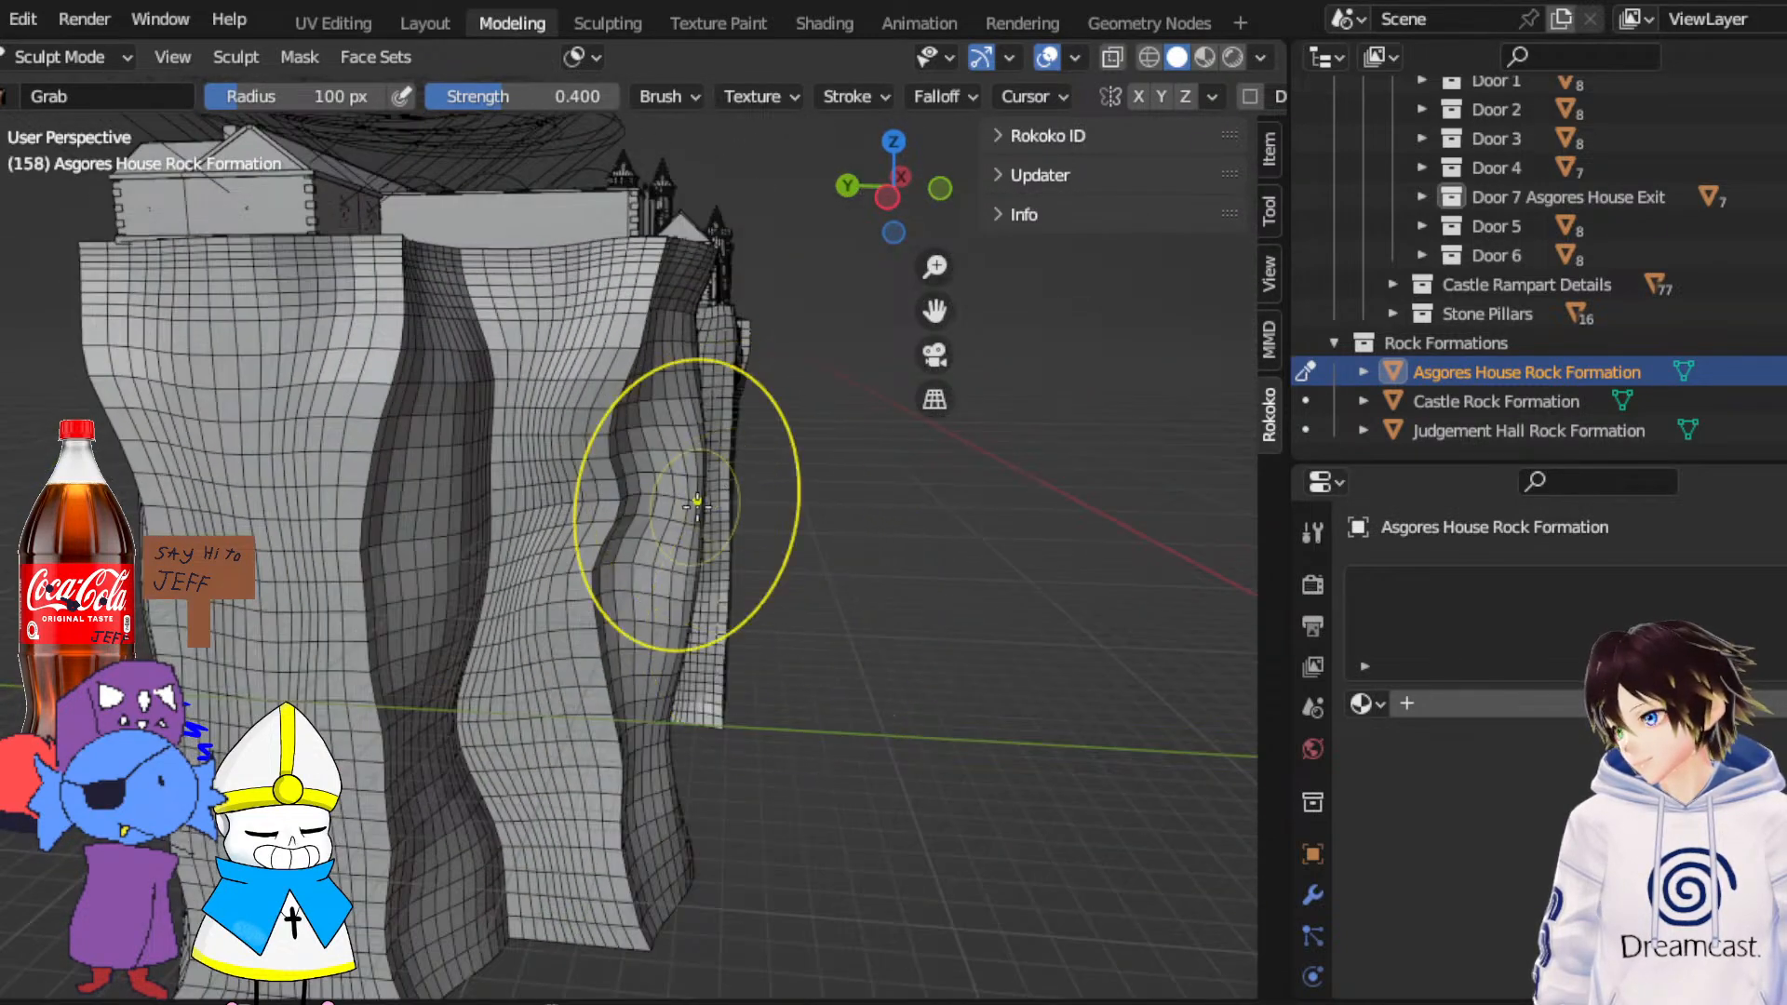
pyautogui.moveTo(671, 570); pyautogui.dragTo(671, 562, button='middle')
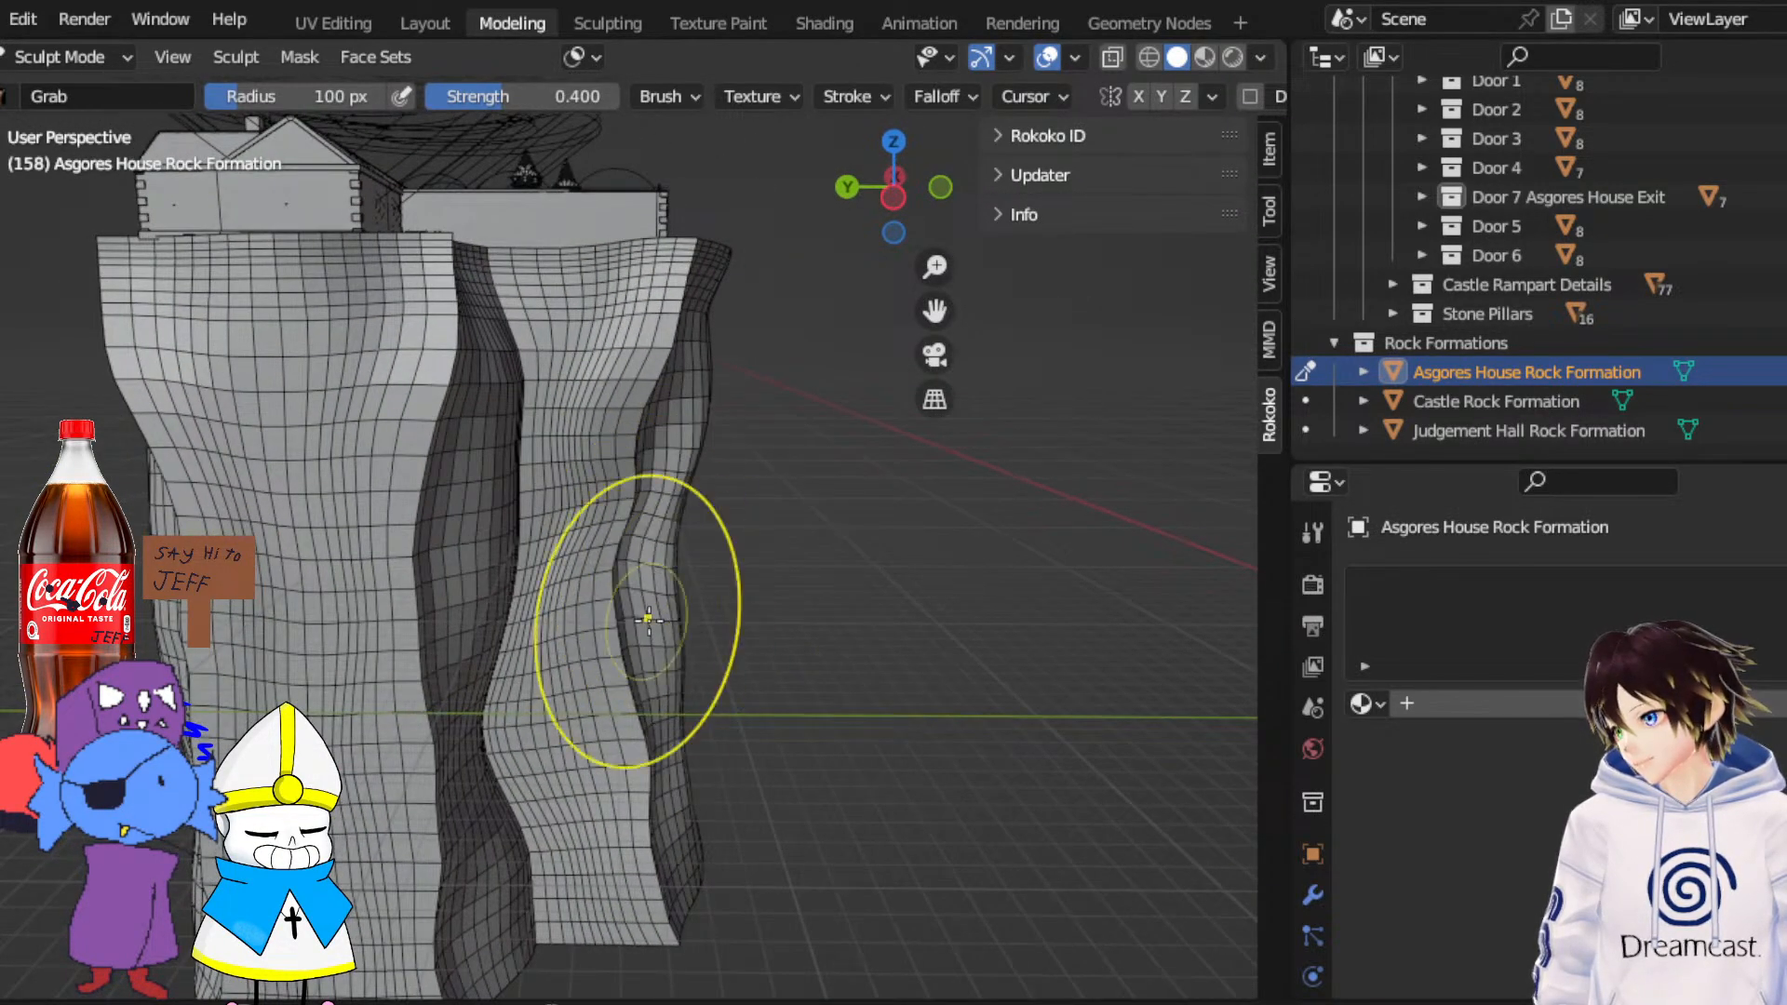
pyautogui.moveTo(650, 668); pyautogui.dragTo(446, 658, button='middle')
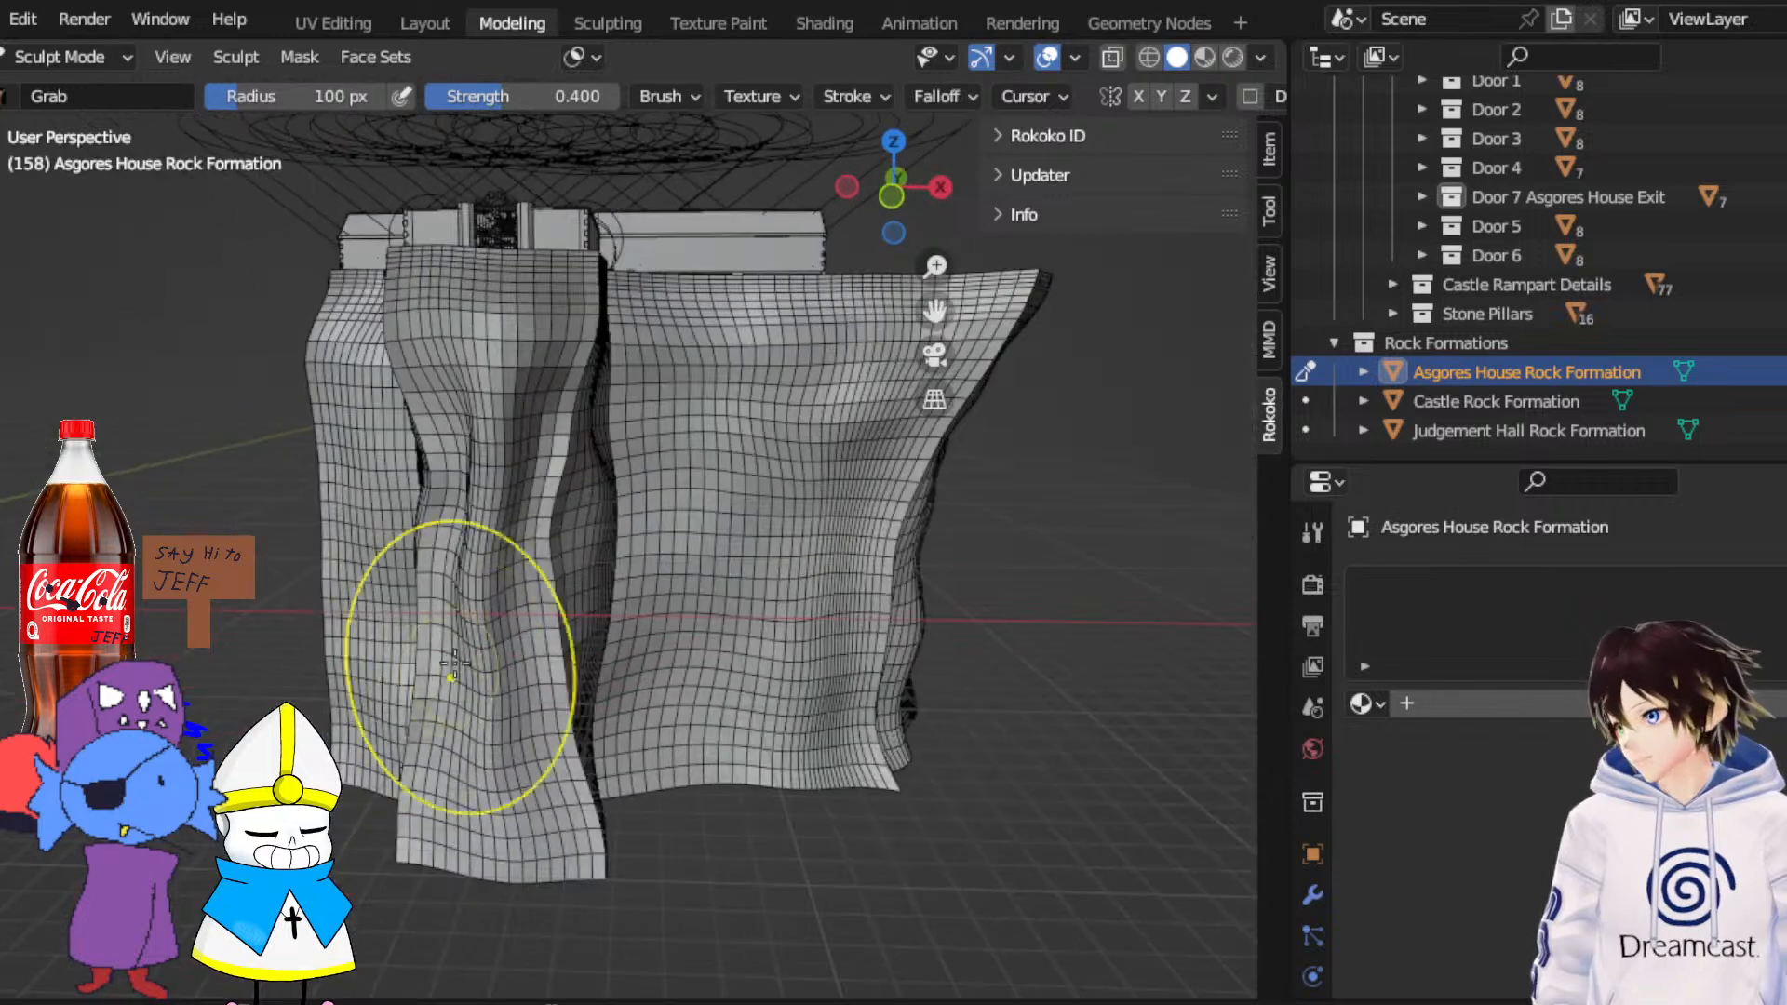
pyautogui.moveTo(577, 535)
pyautogui.mouseDown(button='middle')
pyautogui.moveTo(957, 401)
pyautogui.moveTo(865, 391)
pyautogui.moveTo(661, 465)
pyautogui.mouseUp(button='middle')
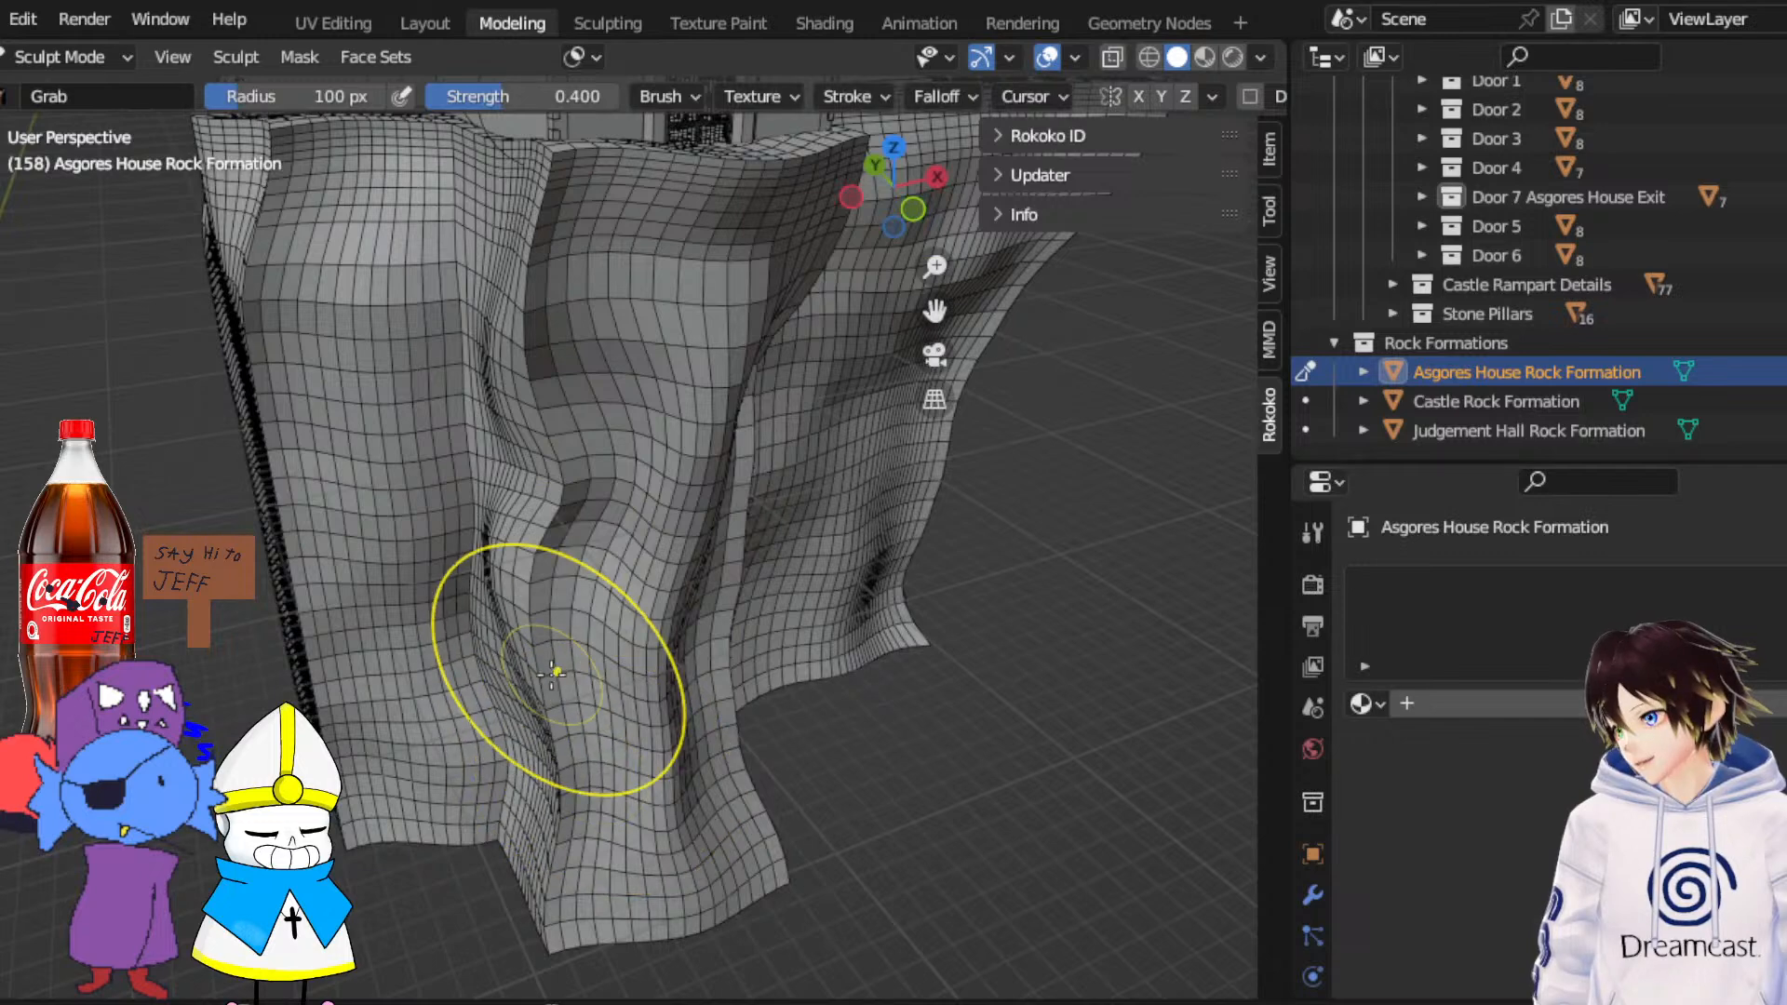
pyautogui.moveTo(470, 489)
pyautogui.mouseDown(button='middle')
pyautogui.moveTo(626, 419)
pyautogui.moveTo(599, 279)
pyautogui.mouseUp(button='middle')
pyautogui.moveTo(565, 441); pyautogui.dragTo(622, 454, button='middle')
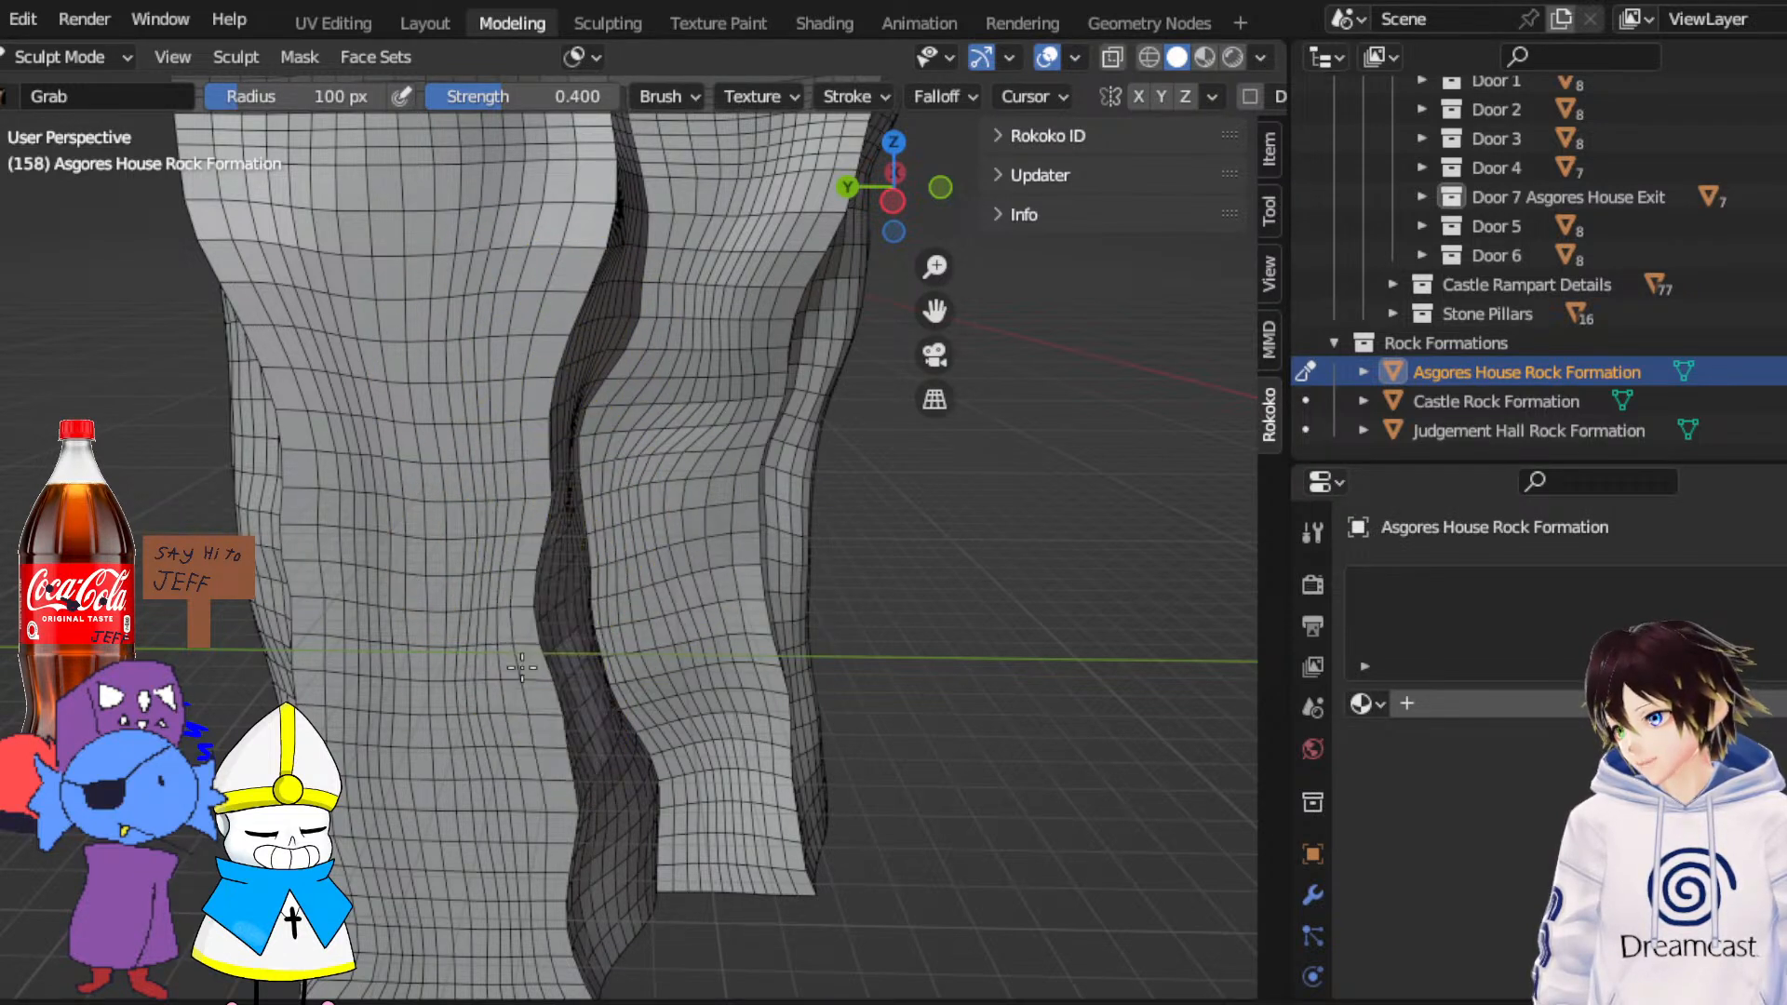
pyautogui.moveTo(549, 759)
pyautogui.mouseDown()
pyautogui.moveTo(530, 746)
pyautogui.moveTo(527, 783)
pyautogui.mouseUp()
pyautogui.moveTo(643, 859); pyautogui.dragTo(582, 827)
pyautogui.moveTo(610, 756); pyautogui.dragTo(581, 759)
pyautogui.moveTo(600, 881); pyautogui.dragTo(545, 897)
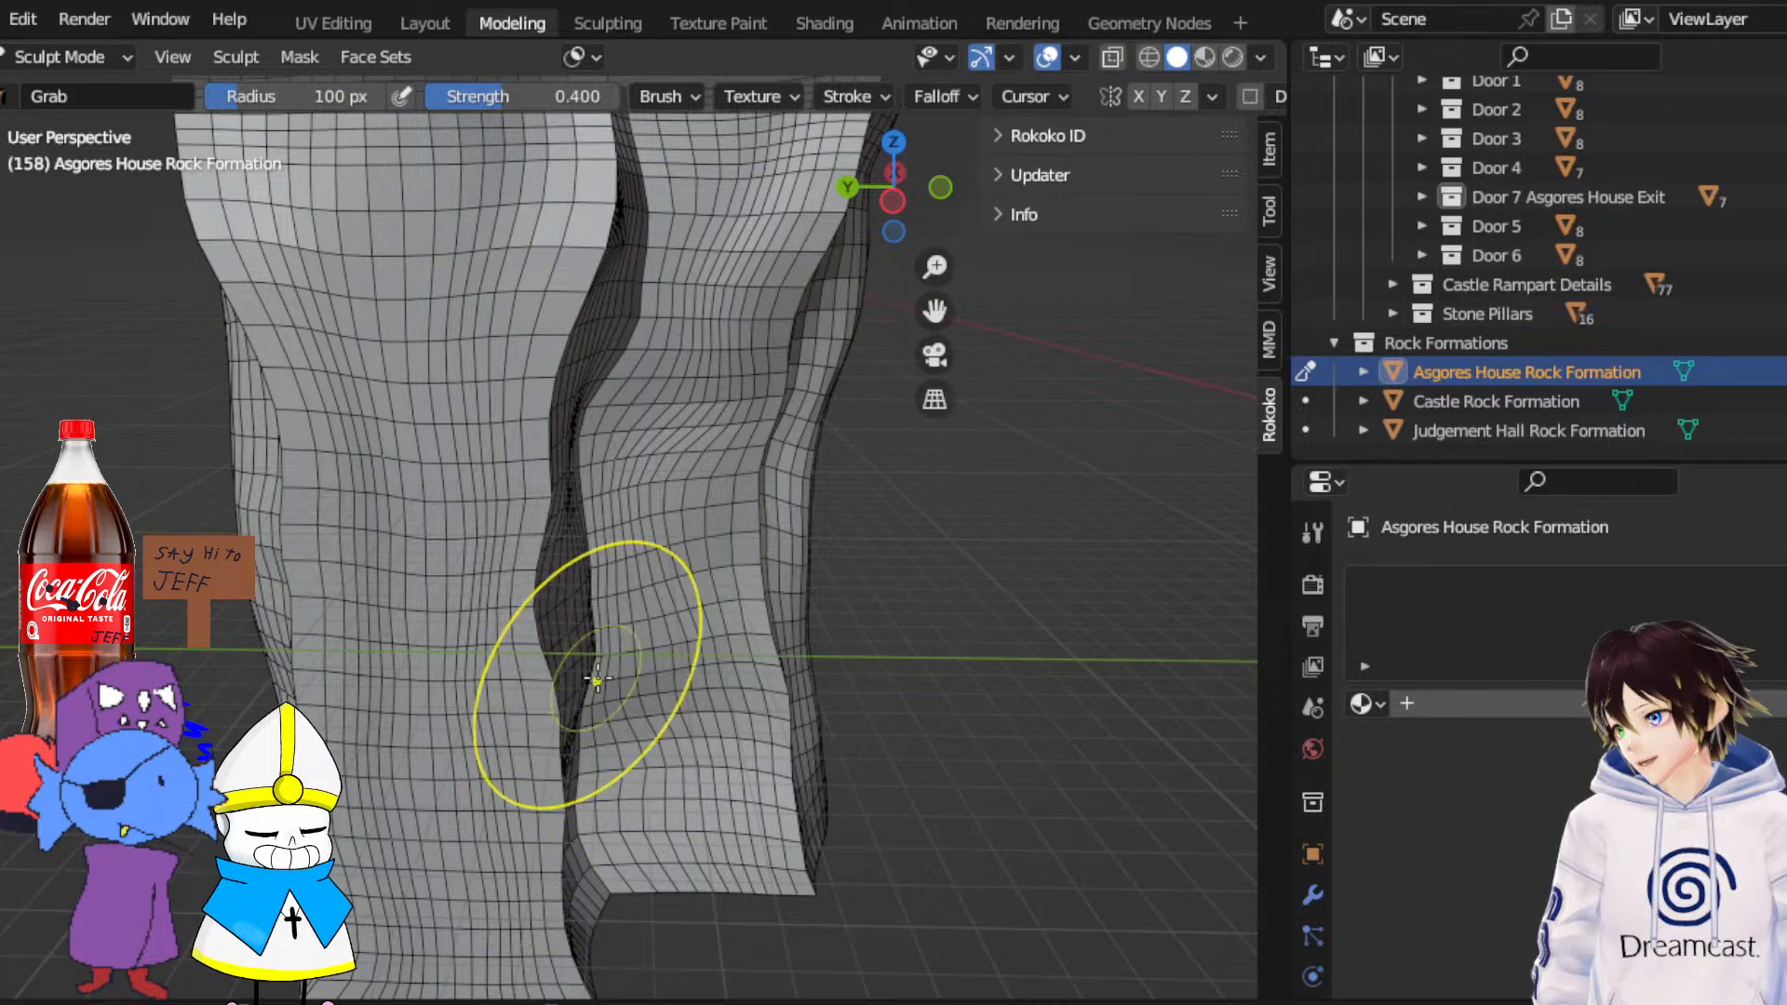
# Grab the upper part of the recess between the courtyard section and the house's far end into a narrower, wavy fold
pyautogui.moveTo(597, 678)
pyautogui.mouseDown(button='middle')
pyautogui.moveTo(493, 731)
pyautogui.moveTo(479, 642)
pyautogui.moveTo(550, 589)
pyautogui.mouseUp(button='middle')
pyautogui.scroll(-3, 493, 726)
pyautogui.scroll(2, 559, 503)
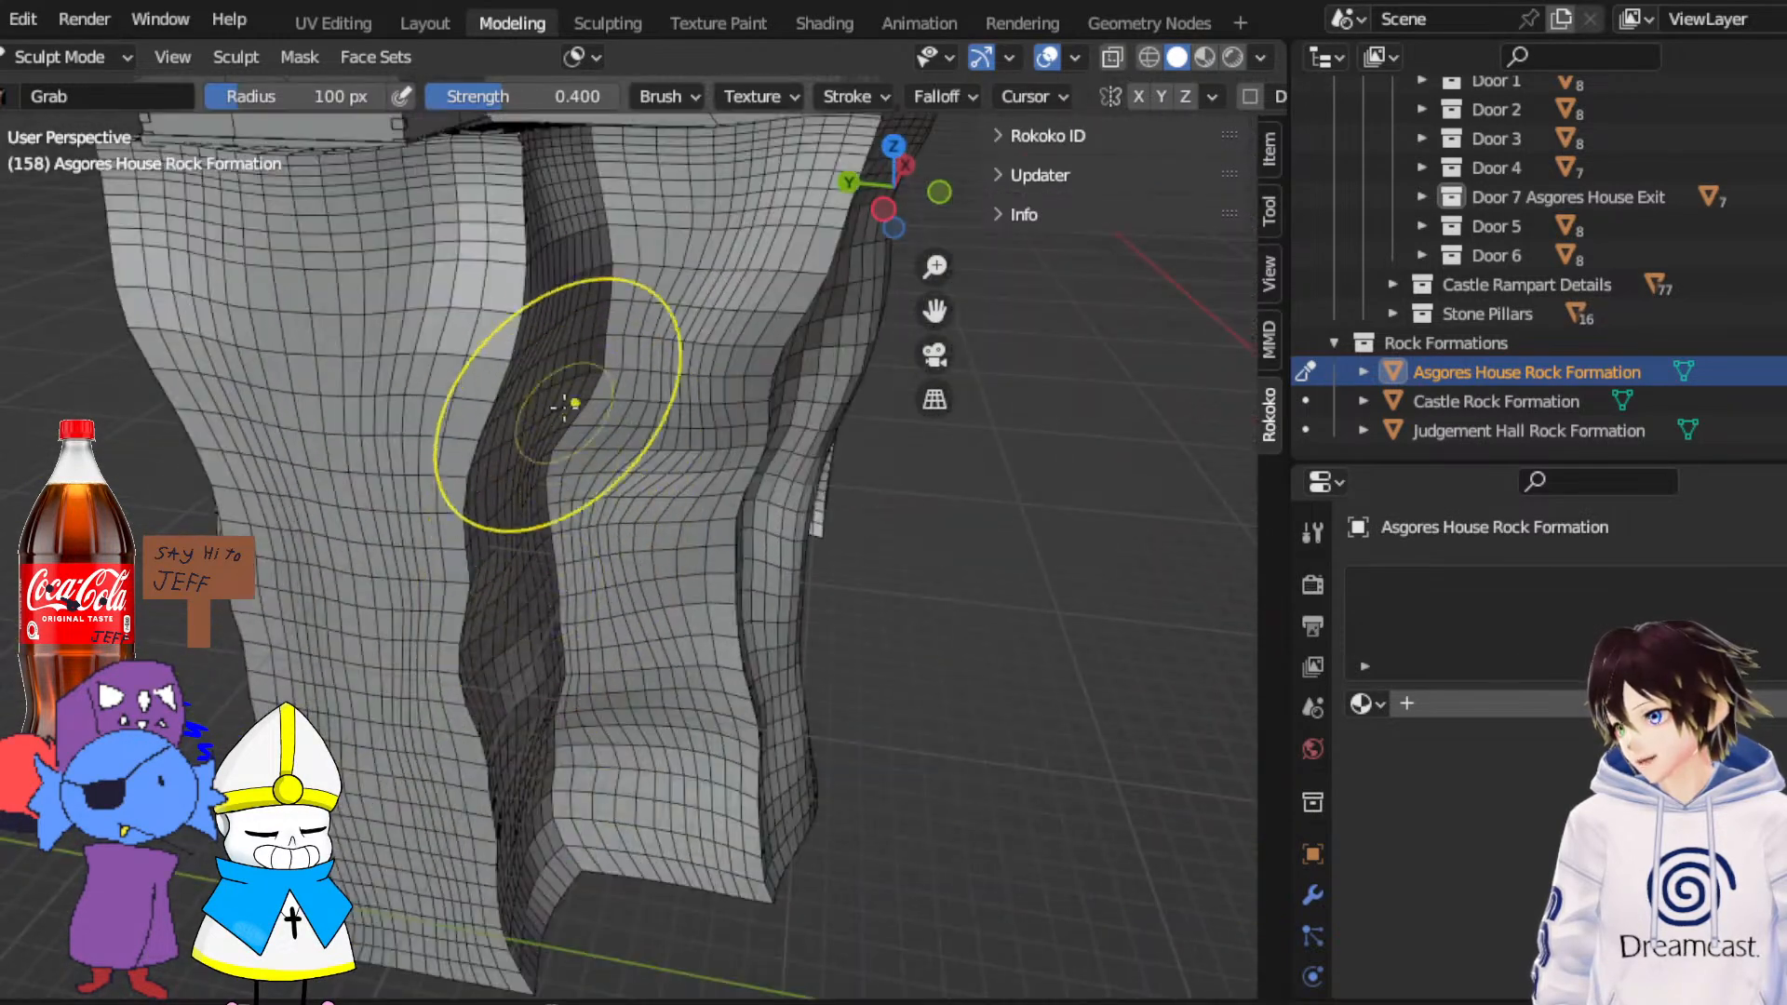
pyautogui.moveTo(601, 309); pyautogui.dragTo(559, 318)
pyautogui.moveTo(581, 254); pyautogui.dragTo(546, 279)
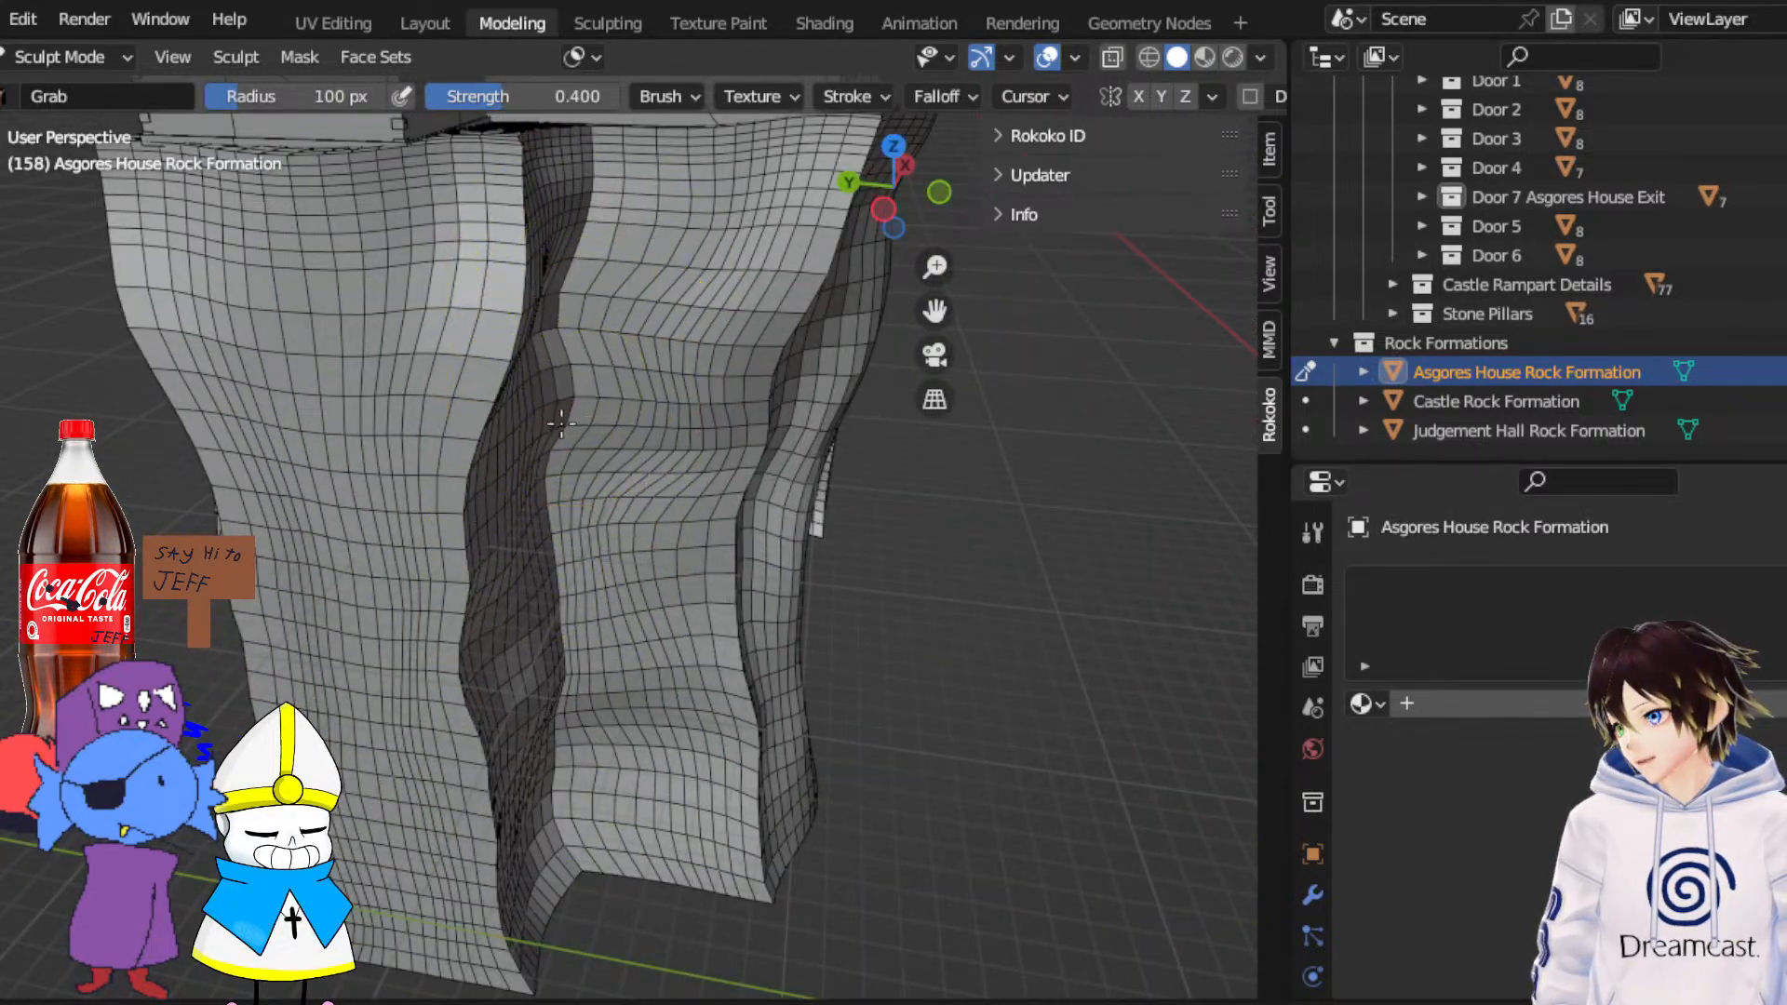
# Examine the top rim around the house's far end and along its long side from above
pyautogui.moveTo(571, 421)
pyautogui.mouseDown(button='middle')
pyautogui.moveTo(766, 467)
pyautogui.moveTo(728, 531)
pyautogui.mouseUp(button='middle')
pyautogui.scroll(-4, 766, 467)
pyautogui.scroll(2, 728, 538)
pyautogui.scroll(2, 728, 538)
pyautogui.moveTo(934, 311)
pyautogui.mouseDown()
pyautogui.moveTo(670, 325)
pyautogui.moveTo(595, 400)
pyautogui.mouseUp()
pyautogui.scroll(2, 935, 311)
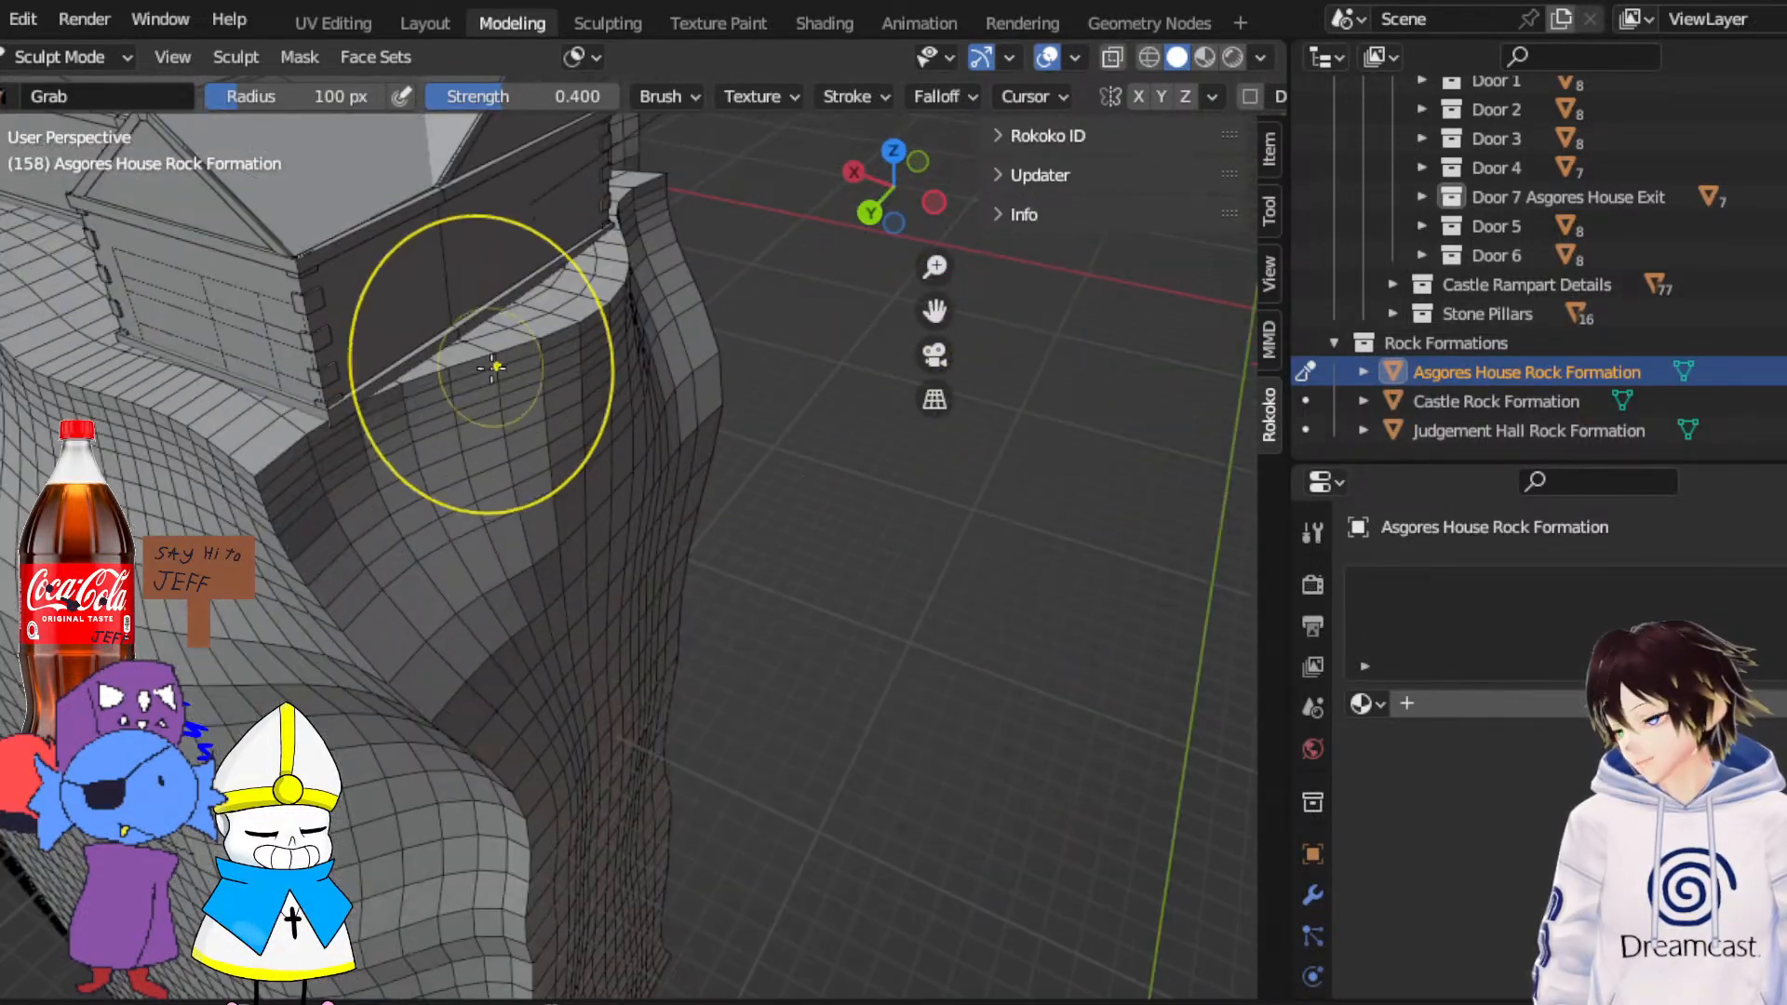
pyautogui.moveTo(359, 453)
pyautogui.mouseDown(button='middle')
pyautogui.moveTo(319, 578)
pyautogui.moveTo(606, 454)
pyautogui.moveTo(488, 509)
pyautogui.mouseUp(button='middle')
pyautogui.scroll(-2, 606, 455)
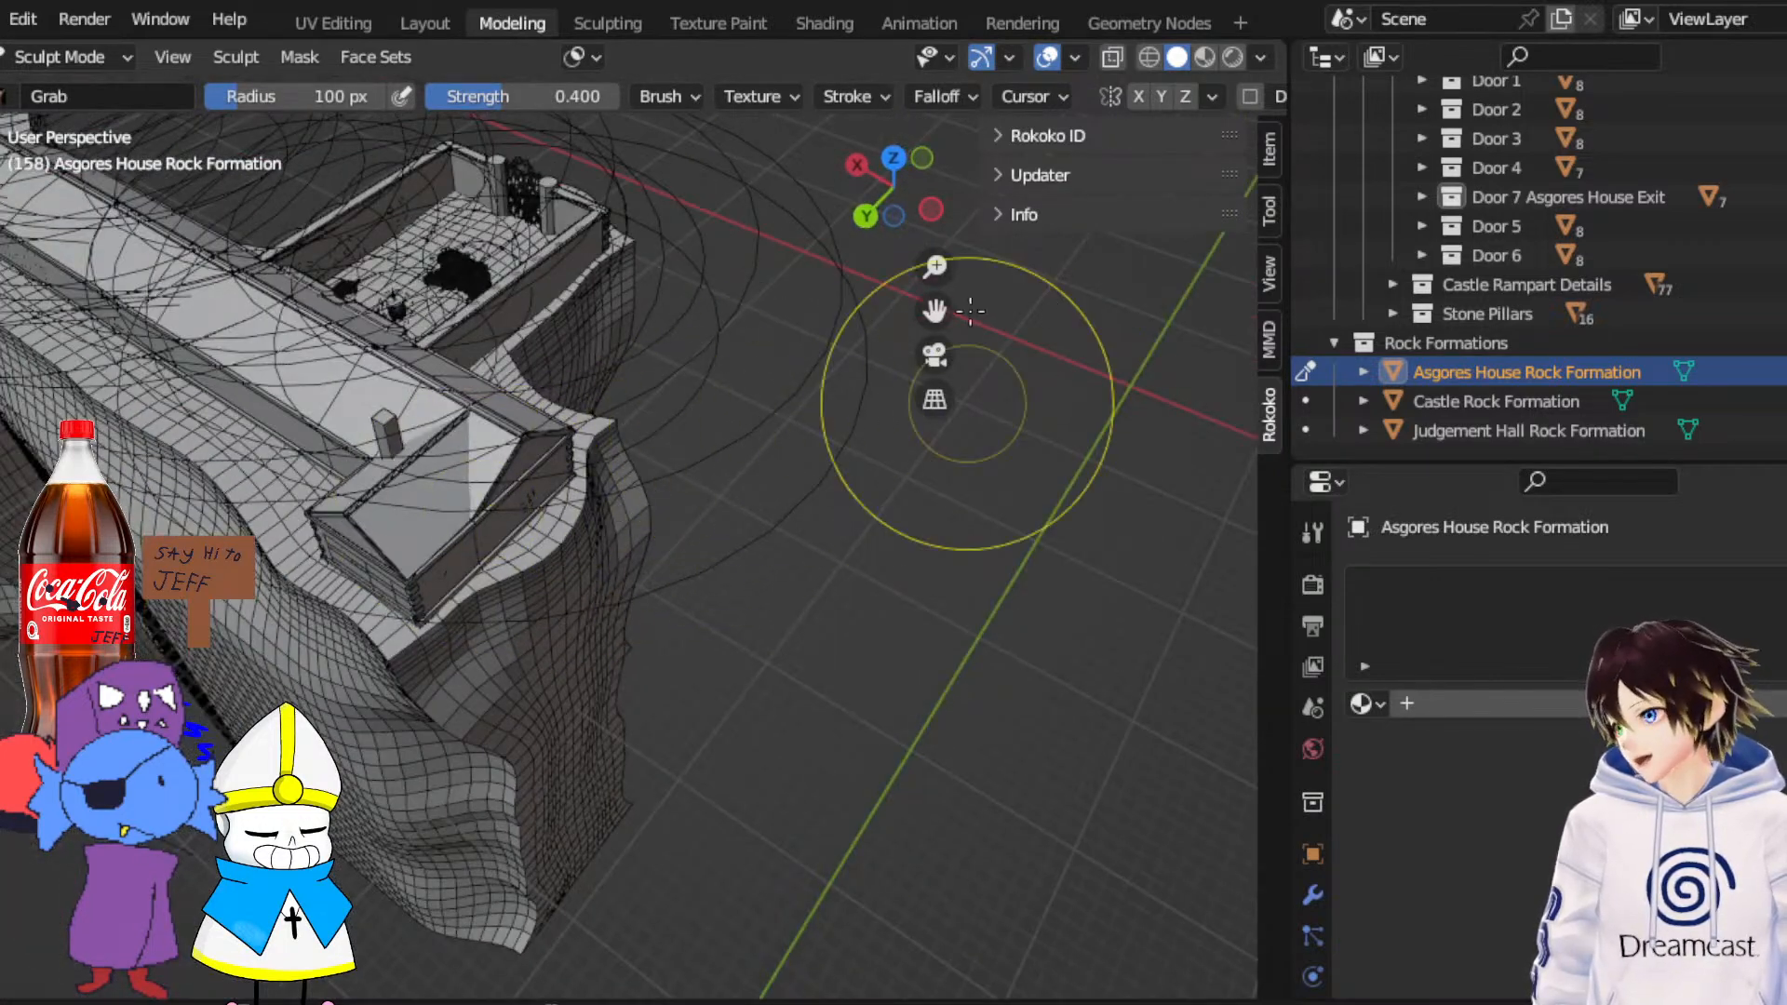
pyautogui.moveTo(922, 313)
pyautogui.mouseDown(button='middle')
pyautogui.moveTo(865, 284)
pyautogui.moveTo(871, 331)
pyautogui.mouseUp(button='middle')
pyautogui.scroll(2, 603, 573)
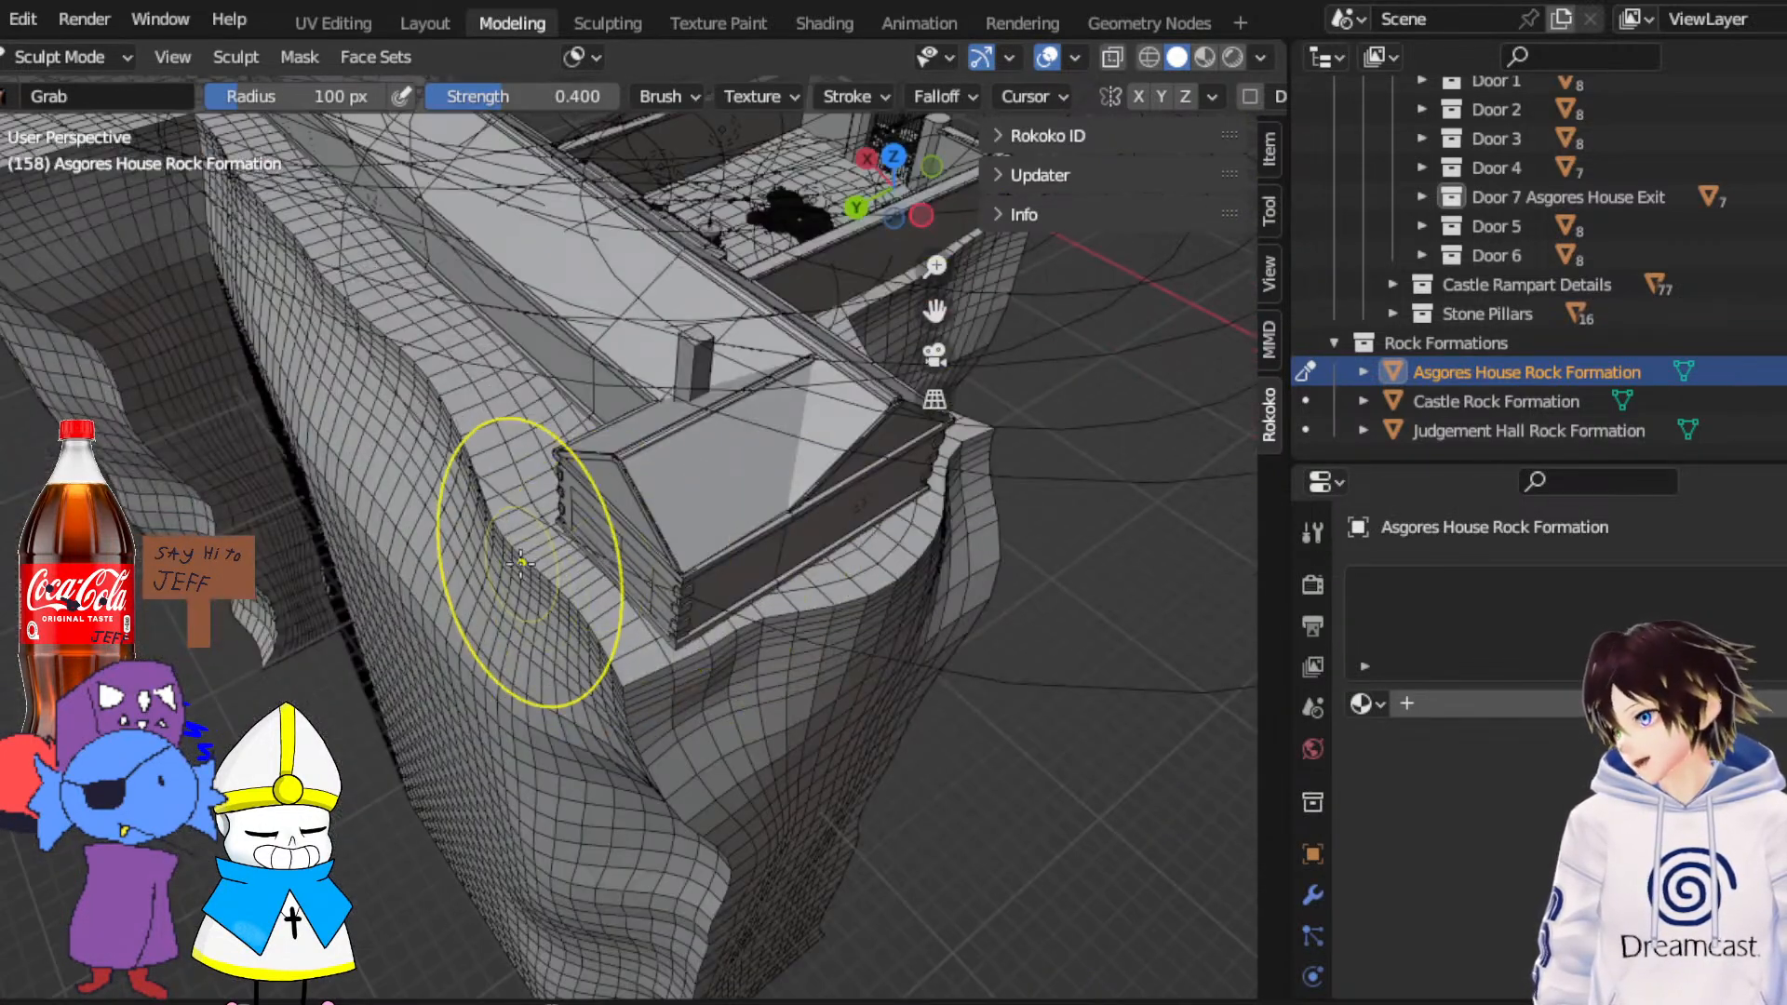
pyautogui.moveTo(509, 527); pyautogui.dragTo(802, 527, button='middle')
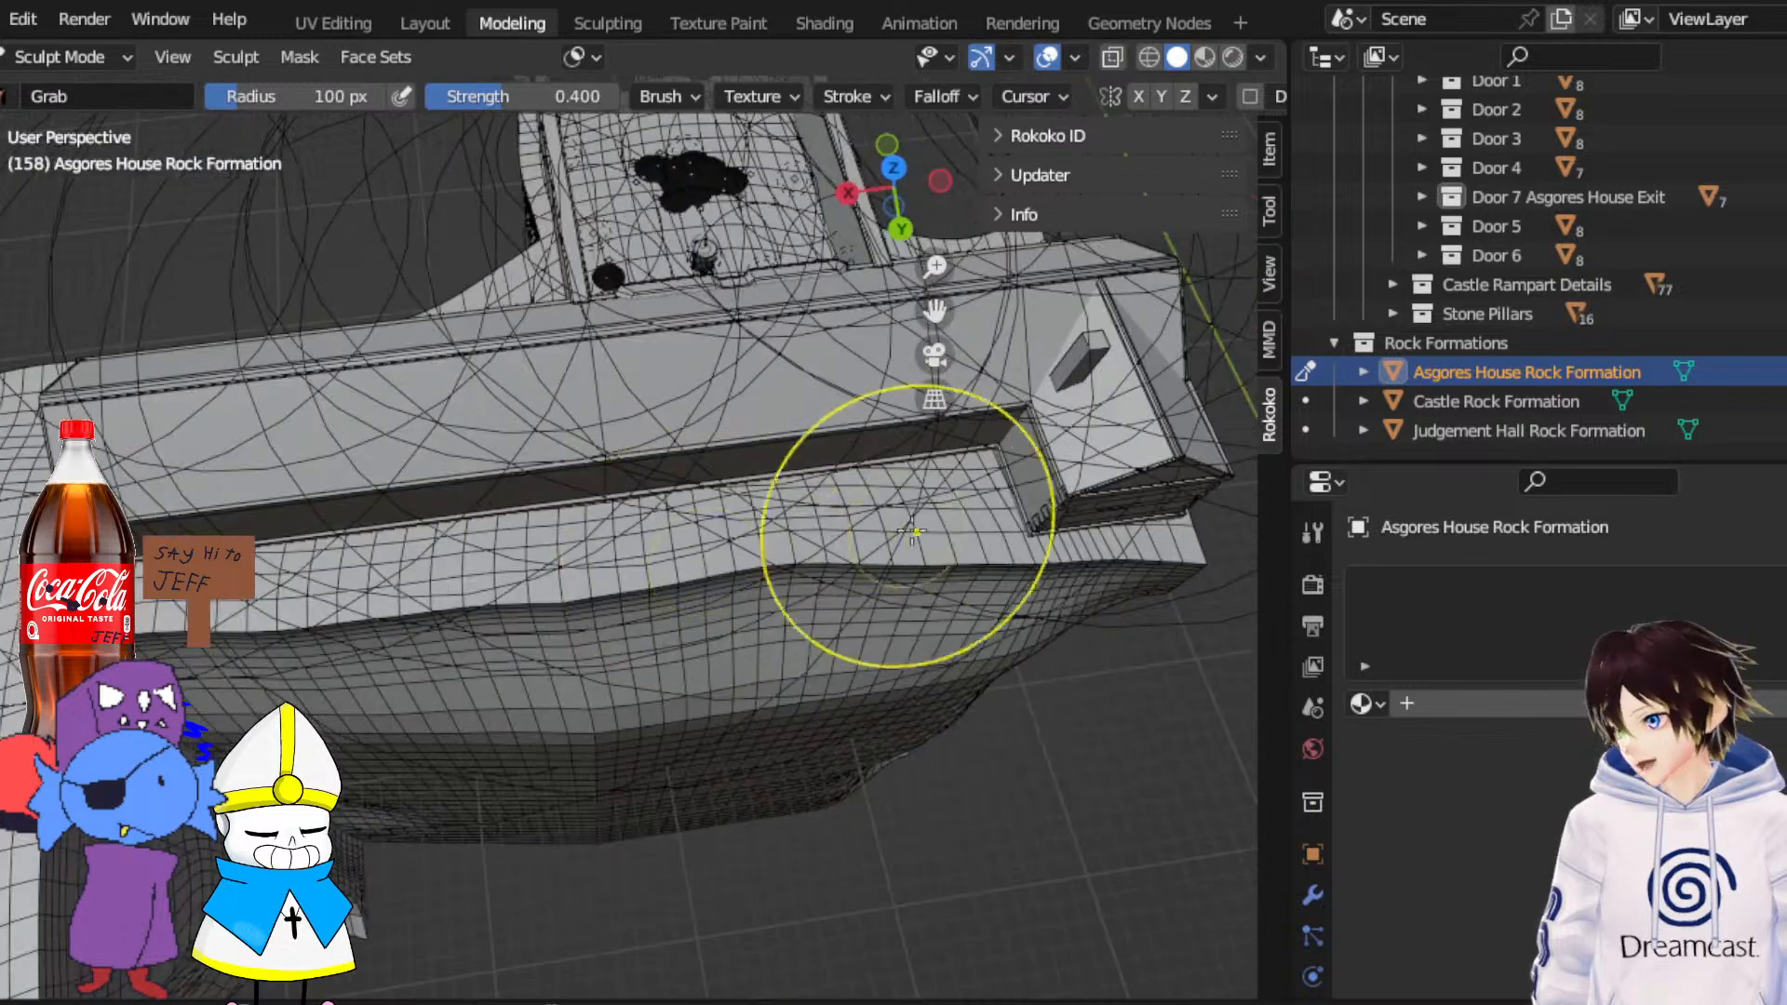
pyautogui.moveTo(921, 549)
pyautogui.mouseDown(button='middle')
pyautogui.moveTo(965, 582)
pyautogui.moveTo(1014, 579)
pyautogui.mouseUp(button='middle')
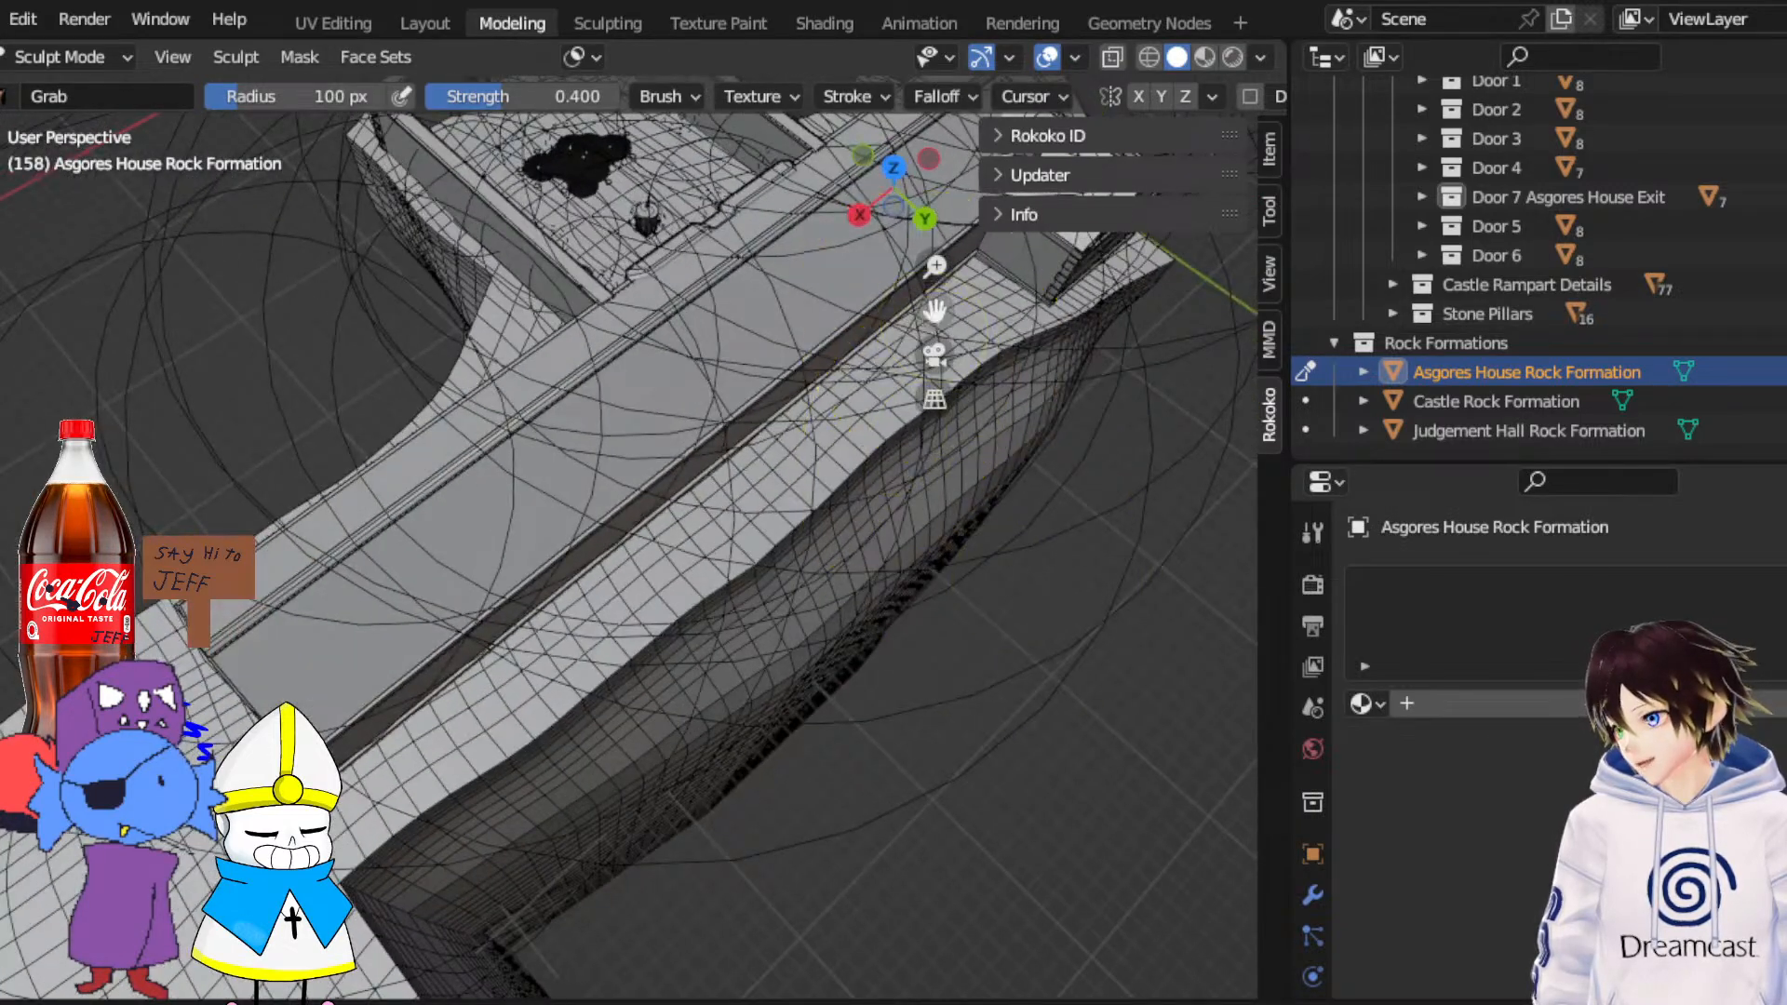
# Grab the top rim along the house's long side, opposite the courtyard, inward into an uneven outline
pyautogui.moveTo(931, 329)
pyautogui.keyDown('shift'); pyautogui.mouseDown(button='middle')
pyautogui.moveTo(666, 405)
pyautogui.moveTo(790, 318)
pyautogui.mouseUp(button='middle'); pyautogui.keyUp('shift')
pyautogui.moveTo(788, 318)
pyautogui.mouseDown()
pyautogui.moveTo(734, 303)
pyautogui.moveTo(678, 335)
pyautogui.moveTo(675, 374)
pyautogui.mouseUp()
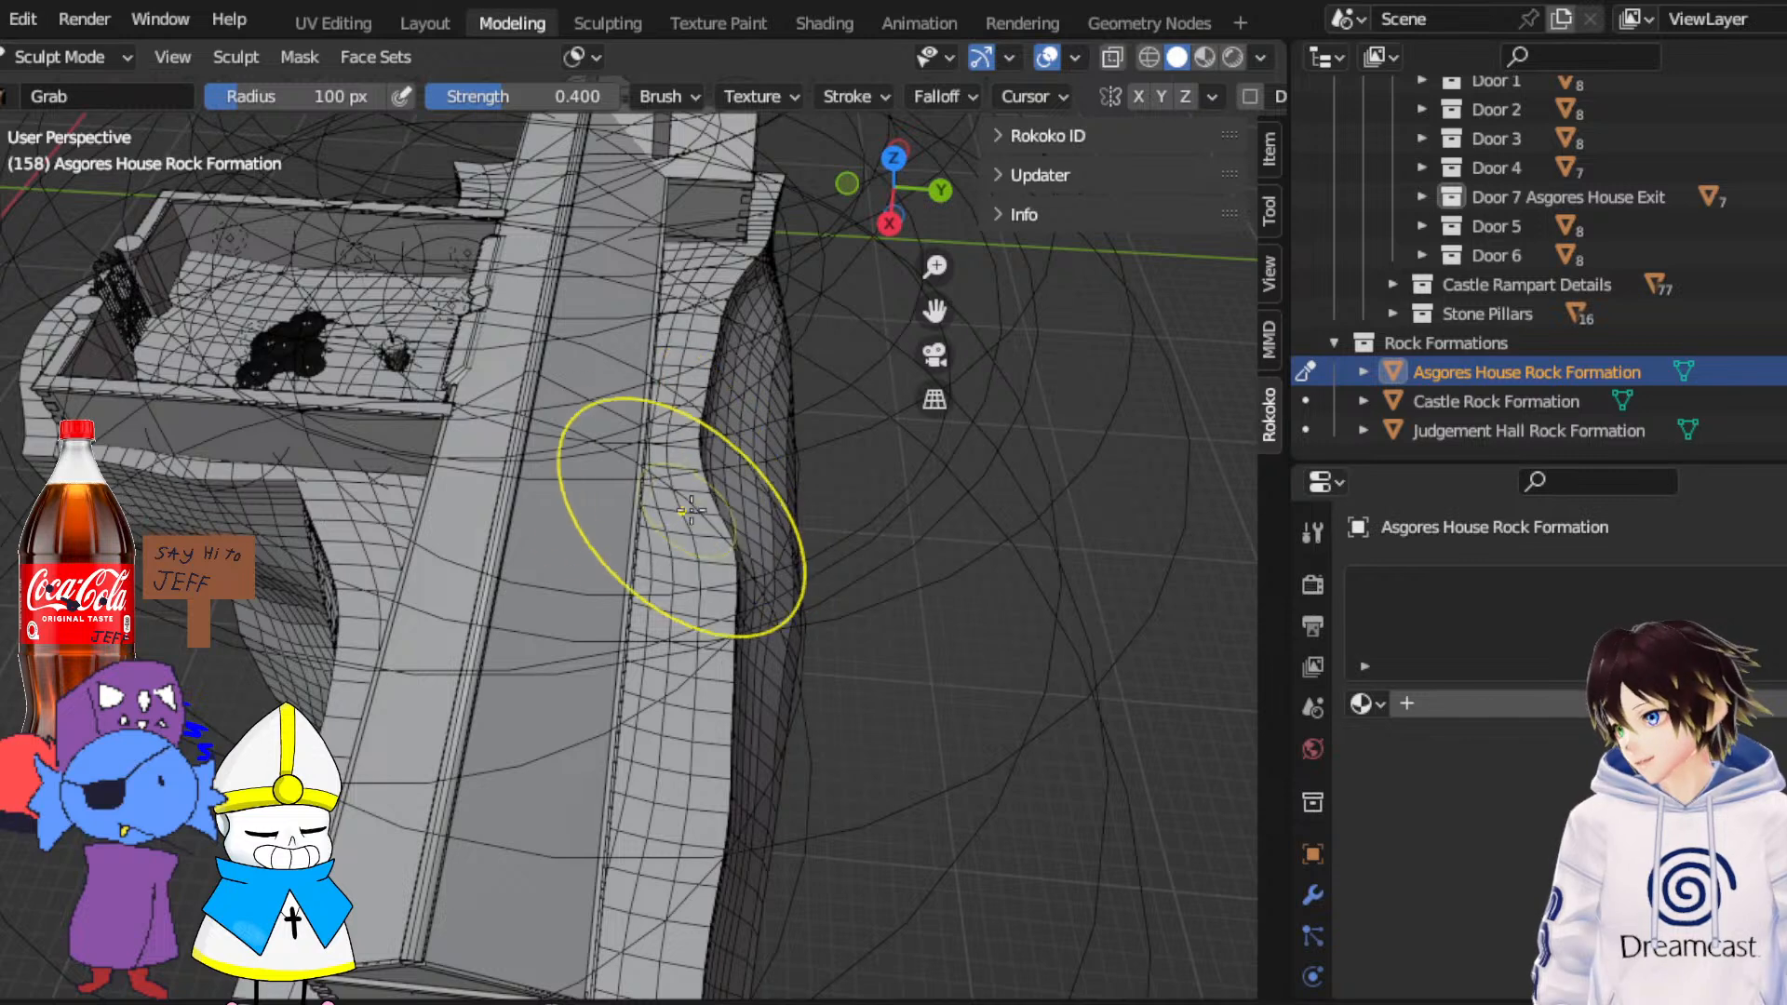
pyautogui.moveTo(676, 625)
pyautogui.mouseDown(button='middle')
pyautogui.moveTo(626, 711)
pyautogui.moveTo(649, 617)
pyautogui.mouseUp(button='middle')
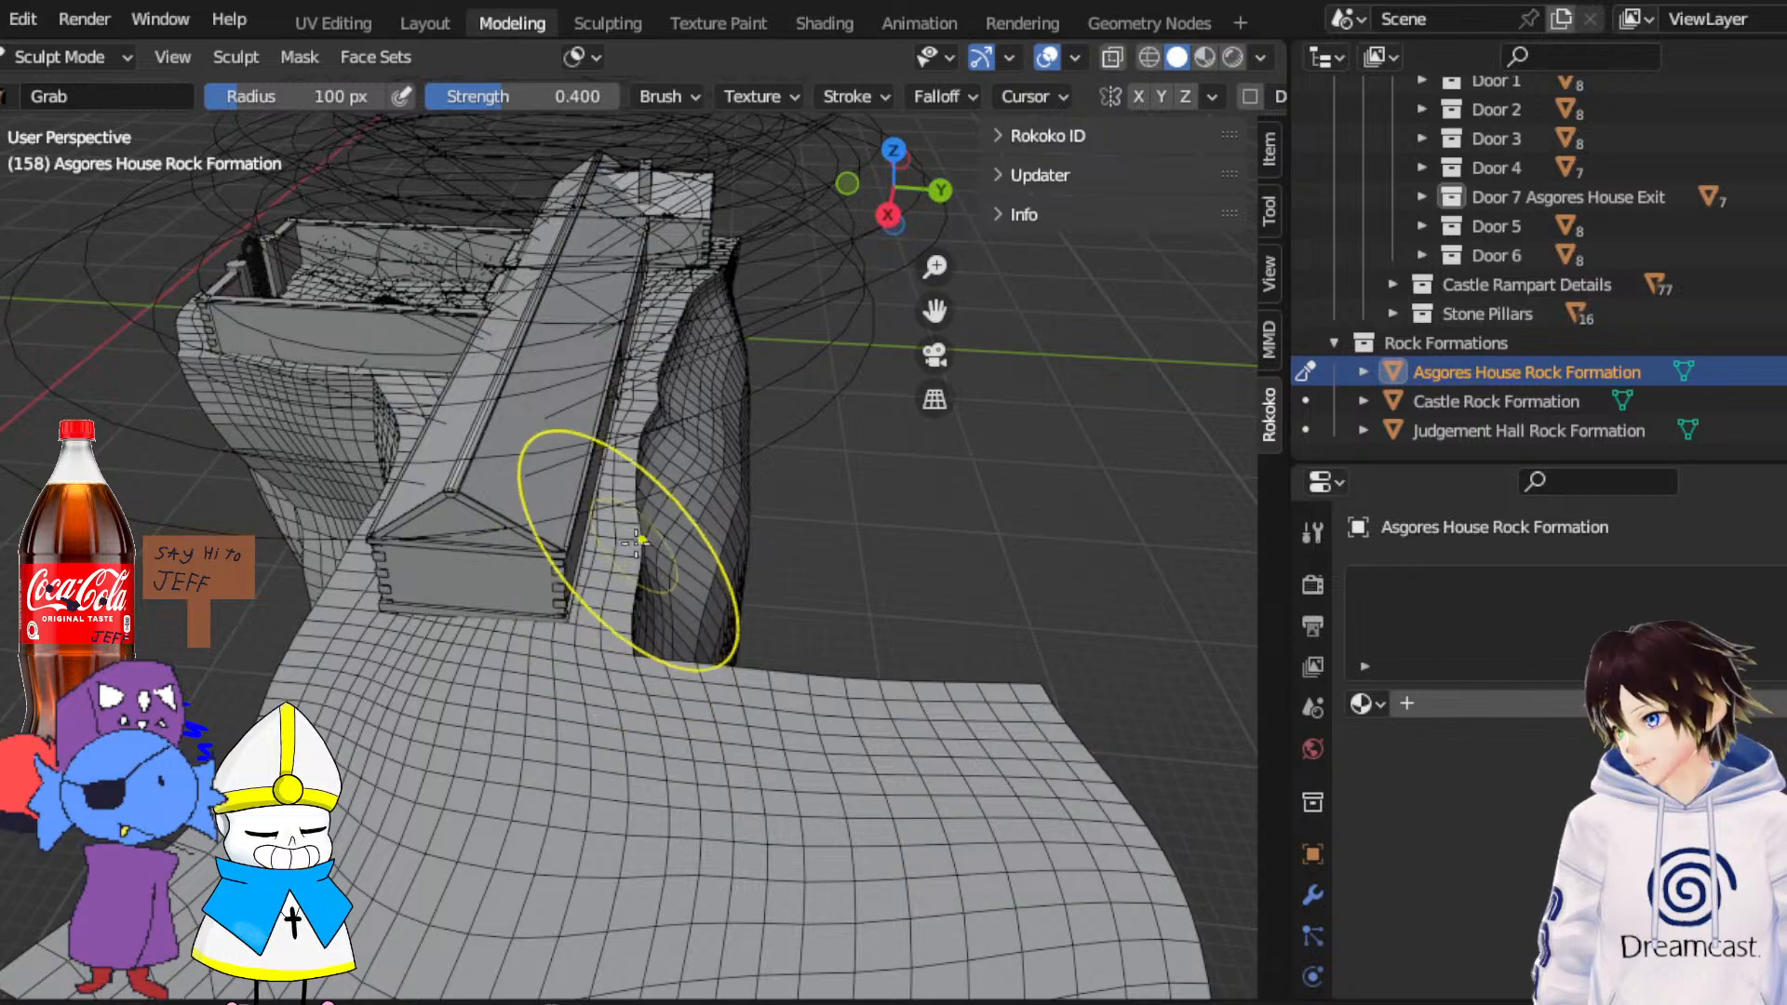
# Grab the base of the long wall opposite the courtyard, near the house's far end, into a curved lower edge
pyautogui.moveTo(575, 543)
pyautogui.mouseDown(button='middle')
pyautogui.moveTo(933, 308)
pyautogui.moveTo(623, 777)
pyautogui.mouseUp(button='middle')
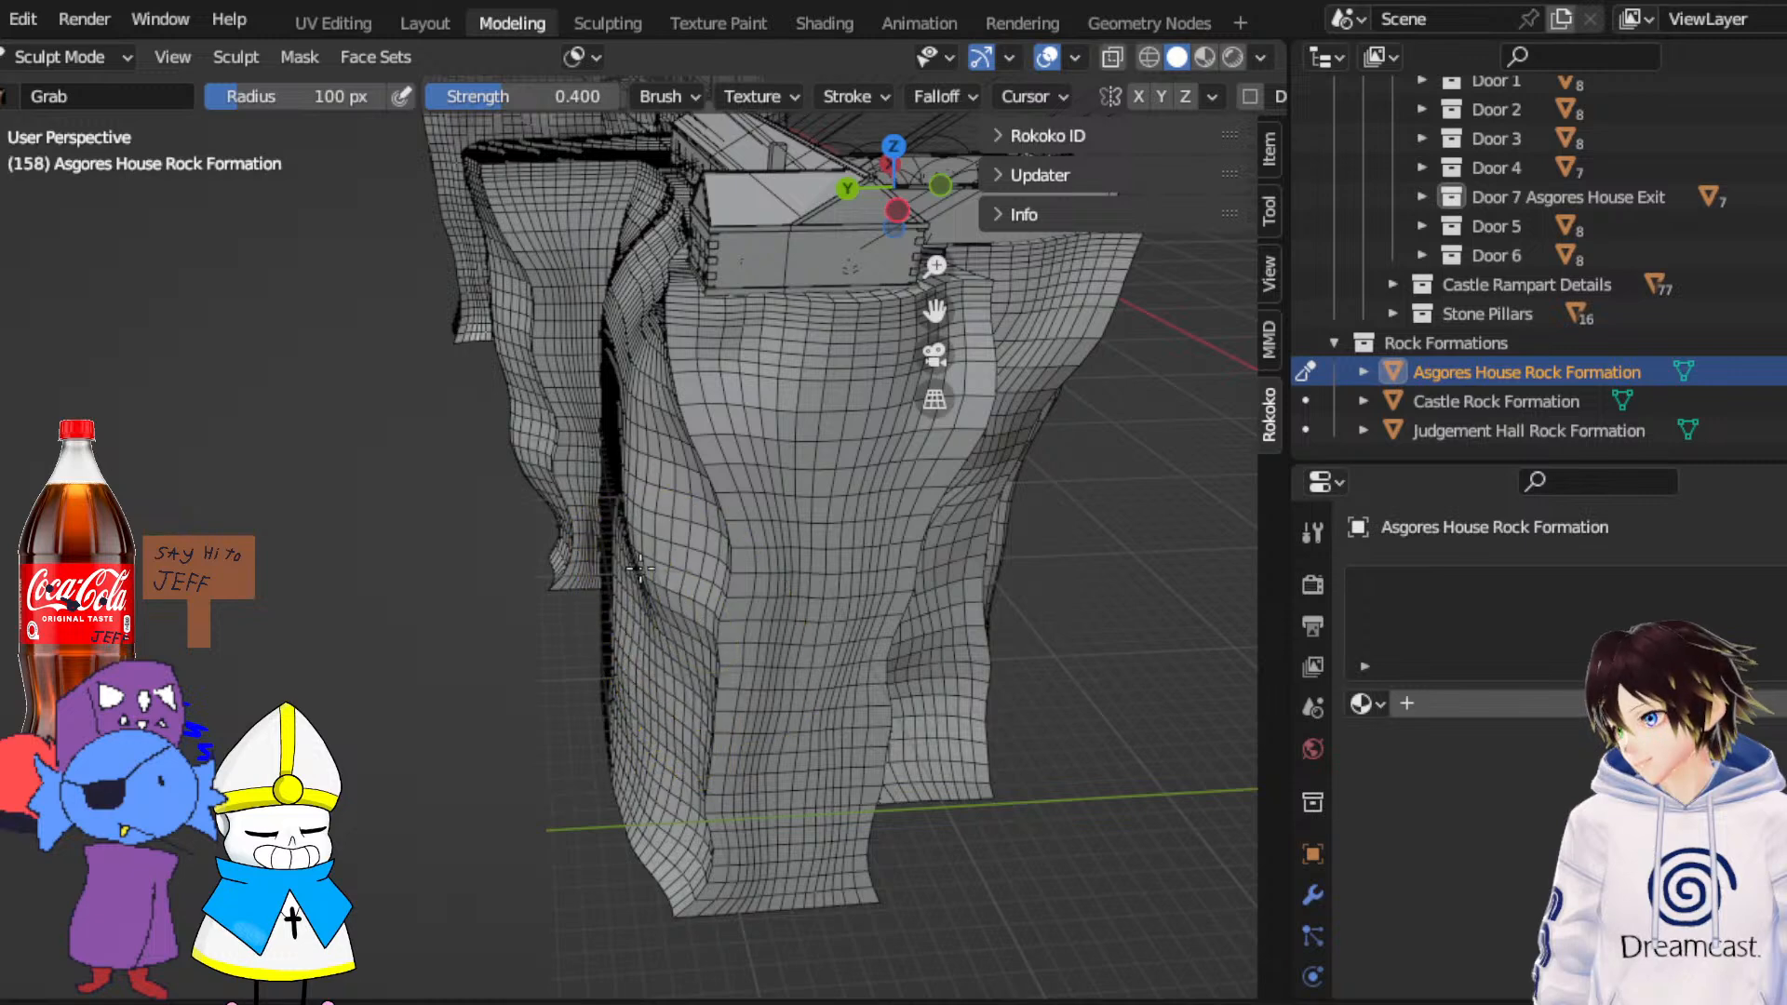
pyautogui.moveTo(673, 501); pyautogui.dragTo(670, 459, button='middle')
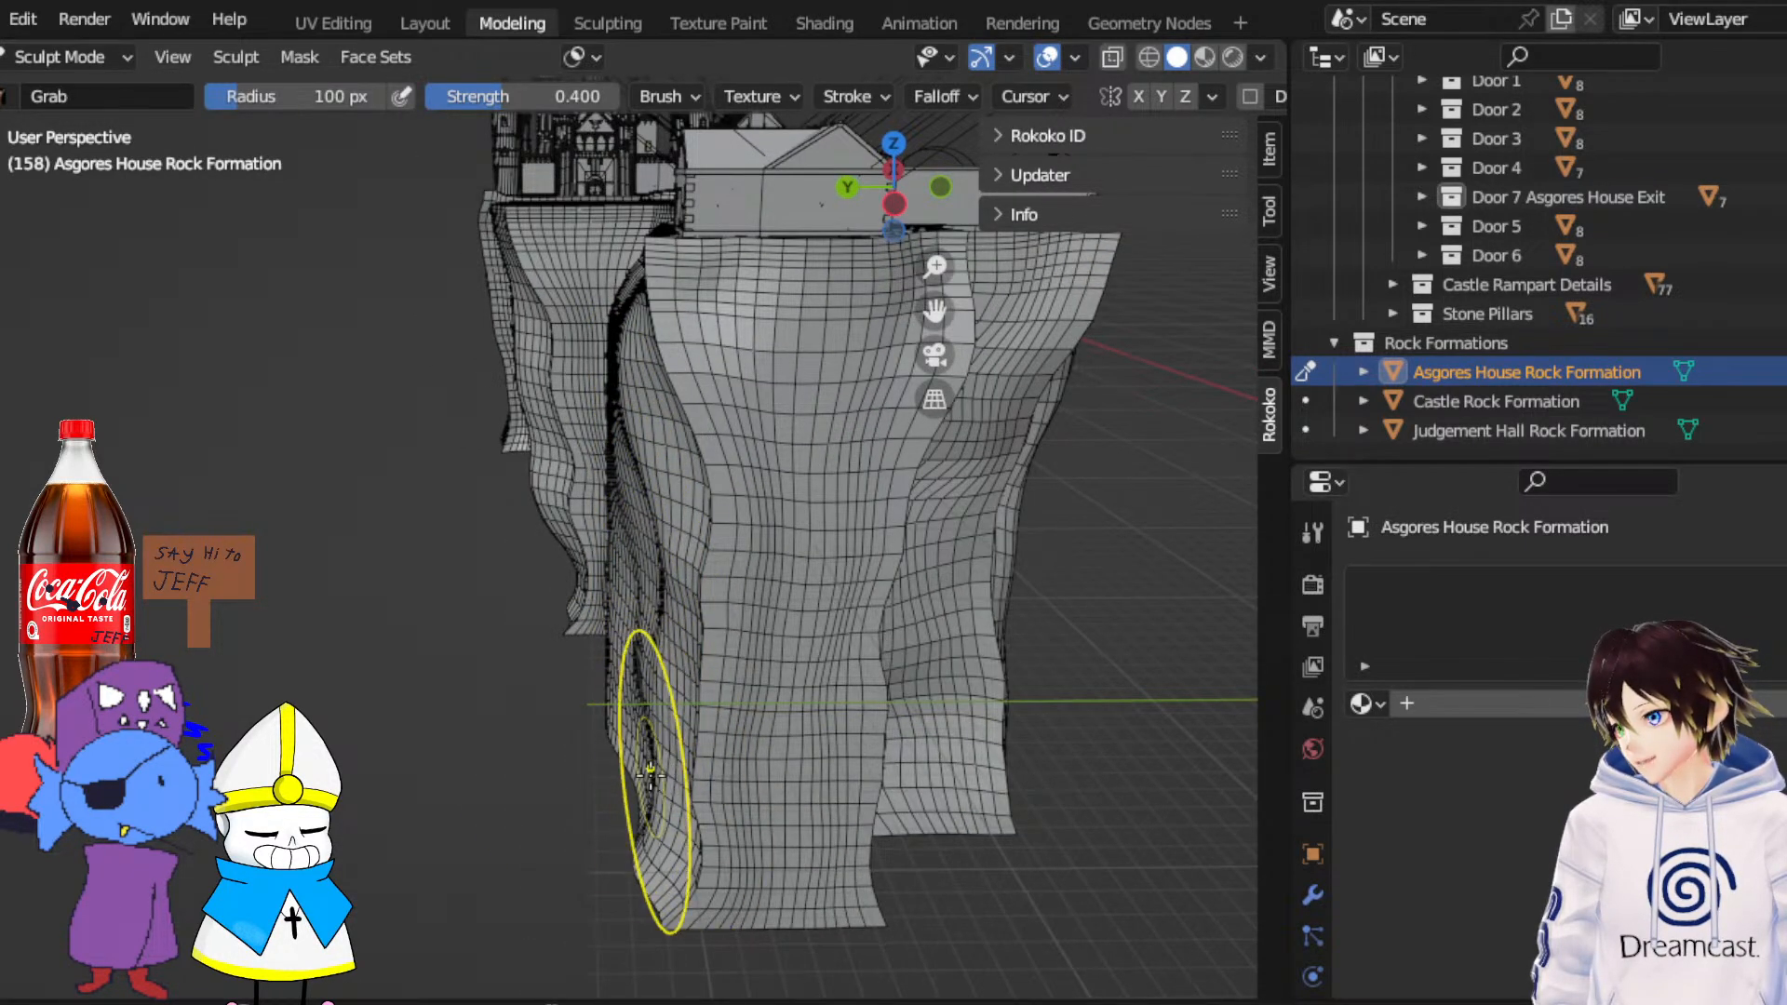
pyautogui.moveTo(649, 772)
pyautogui.mouseDown()
pyautogui.moveTo(658, 837)
pyautogui.moveTo(619, 936)
pyautogui.moveTo(664, 875)
pyautogui.mouseUp()
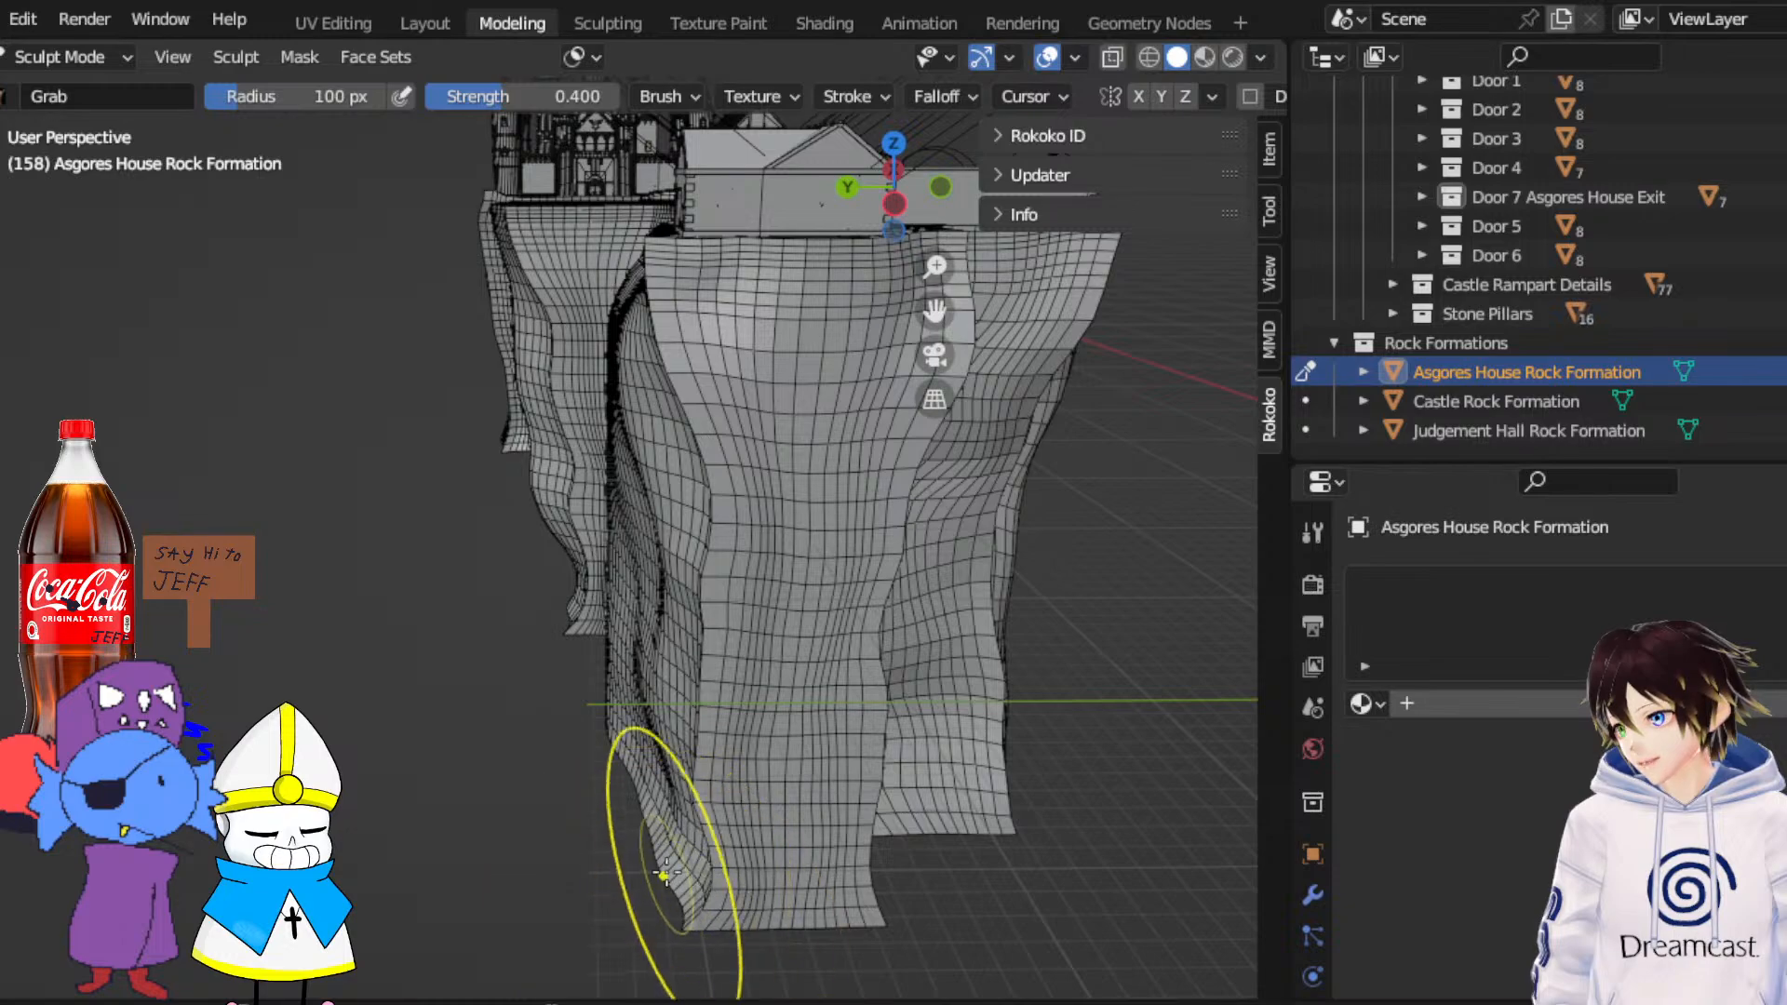
pyautogui.moveTo(621, 777); pyautogui.dragTo(791, 736, button='middle')
pyautogui.moveTo(600, 529); pyautogui.dragTo(892, 566, button='middle')
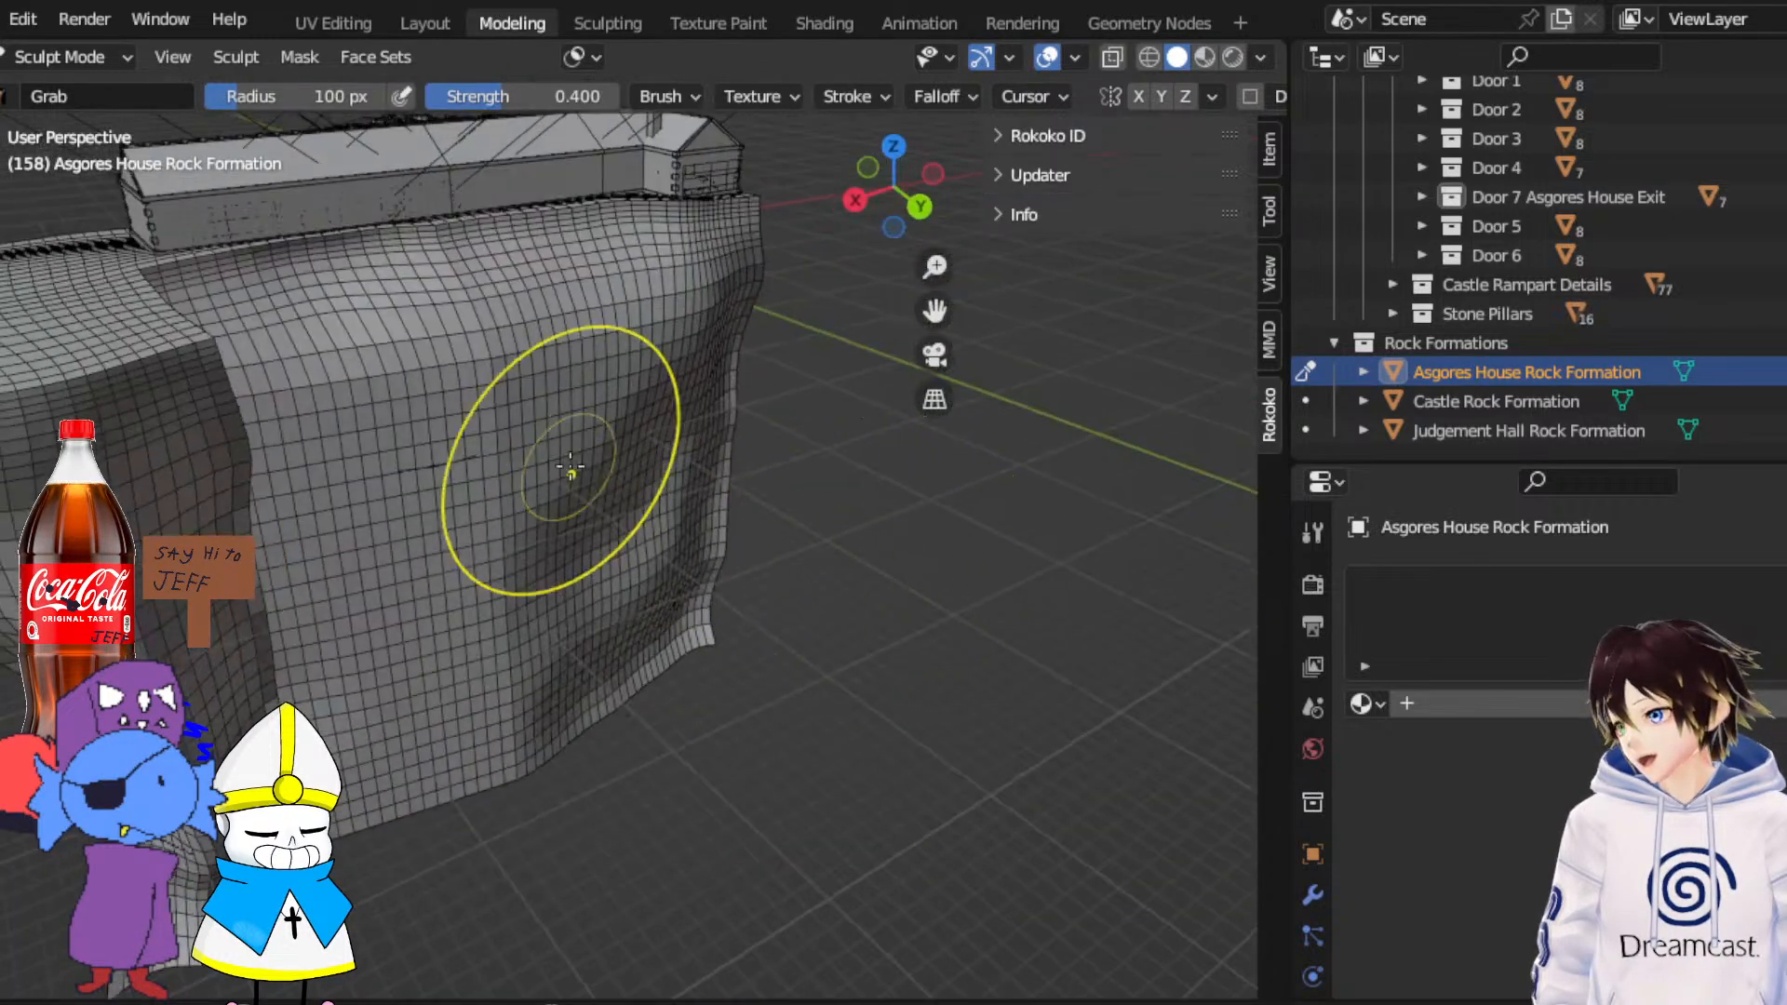
# Grab the upper and middle areas of the long wall opposite the courtyard into uneven, wavy folds
pyautogui.moveTo(570, 466); pyautogui.dragTo(478, 517, button='middle')
pyautogui.moveTo(958, 260)
pyautogui.mouseDown(button='middle')
pyautogui.moveTo(936, 307)
pyautogui.moveTo(658, 500)
pyautogui.mouseUp(button='middle')
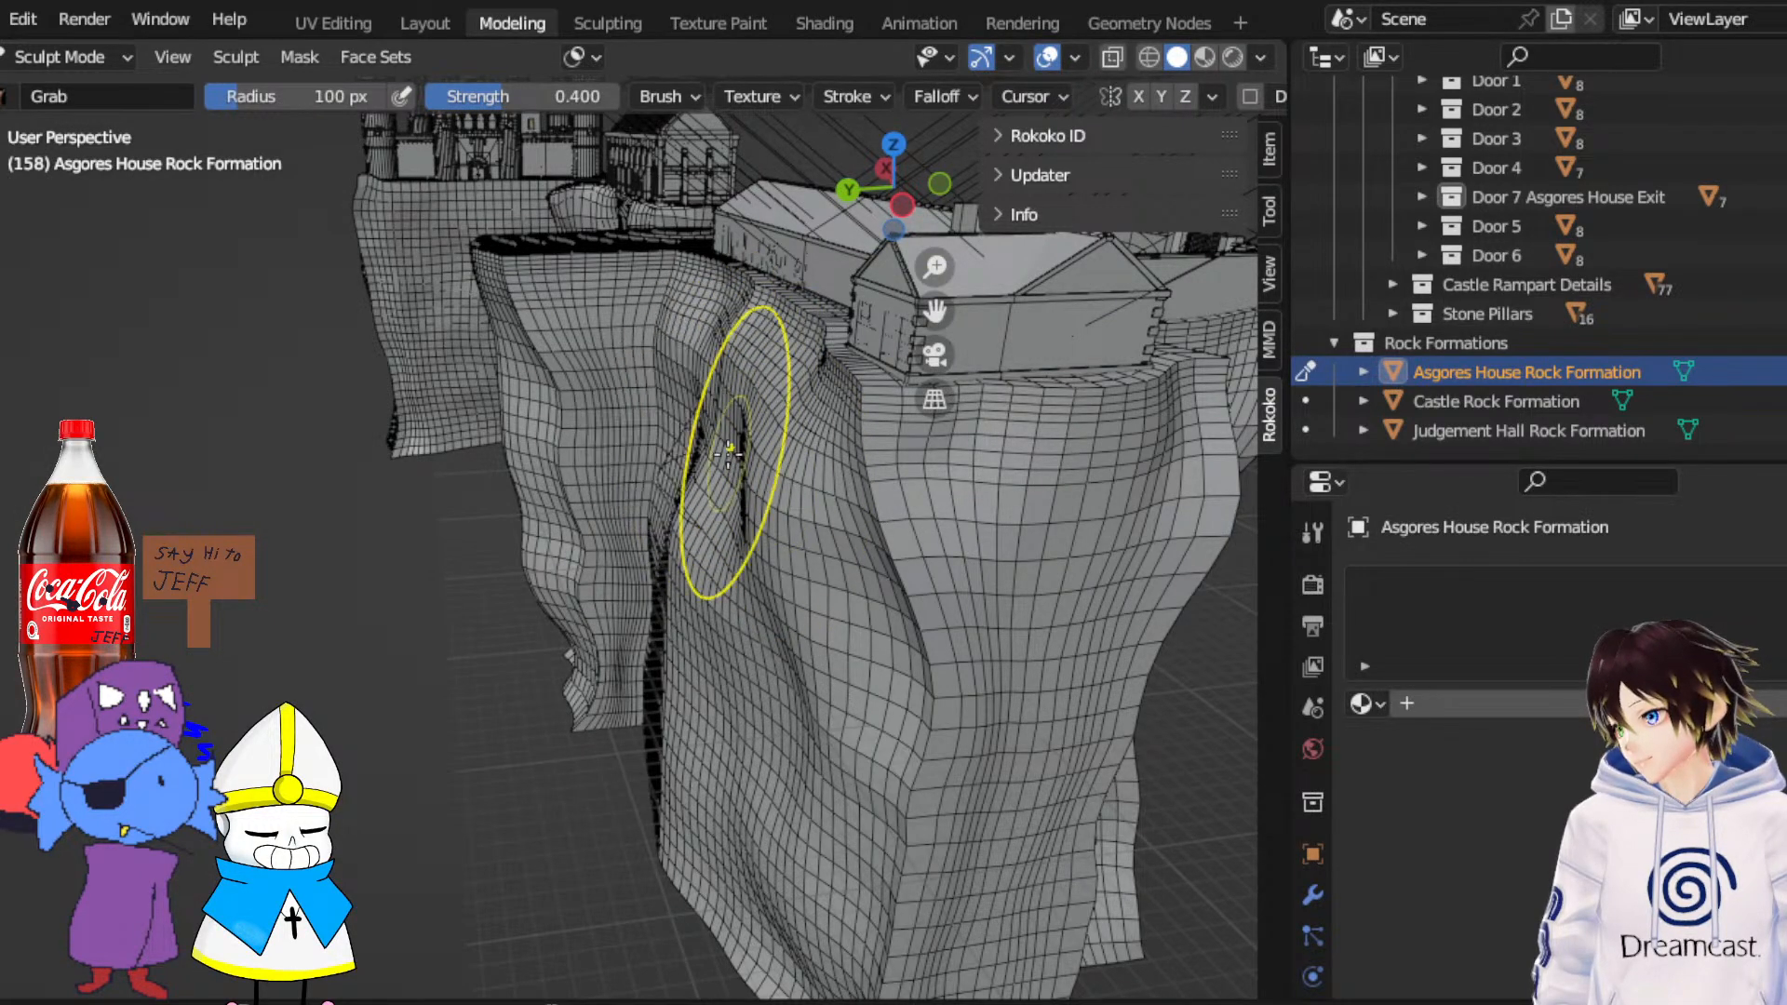
pyautogui.moveTo(800, 428)
pyautogui.mouseDown(button='middle')
pyautogui.moveTo(726, 493)
pyautogui.moveTo(782, 570)
pyautogui.mouseUp(button='middle')
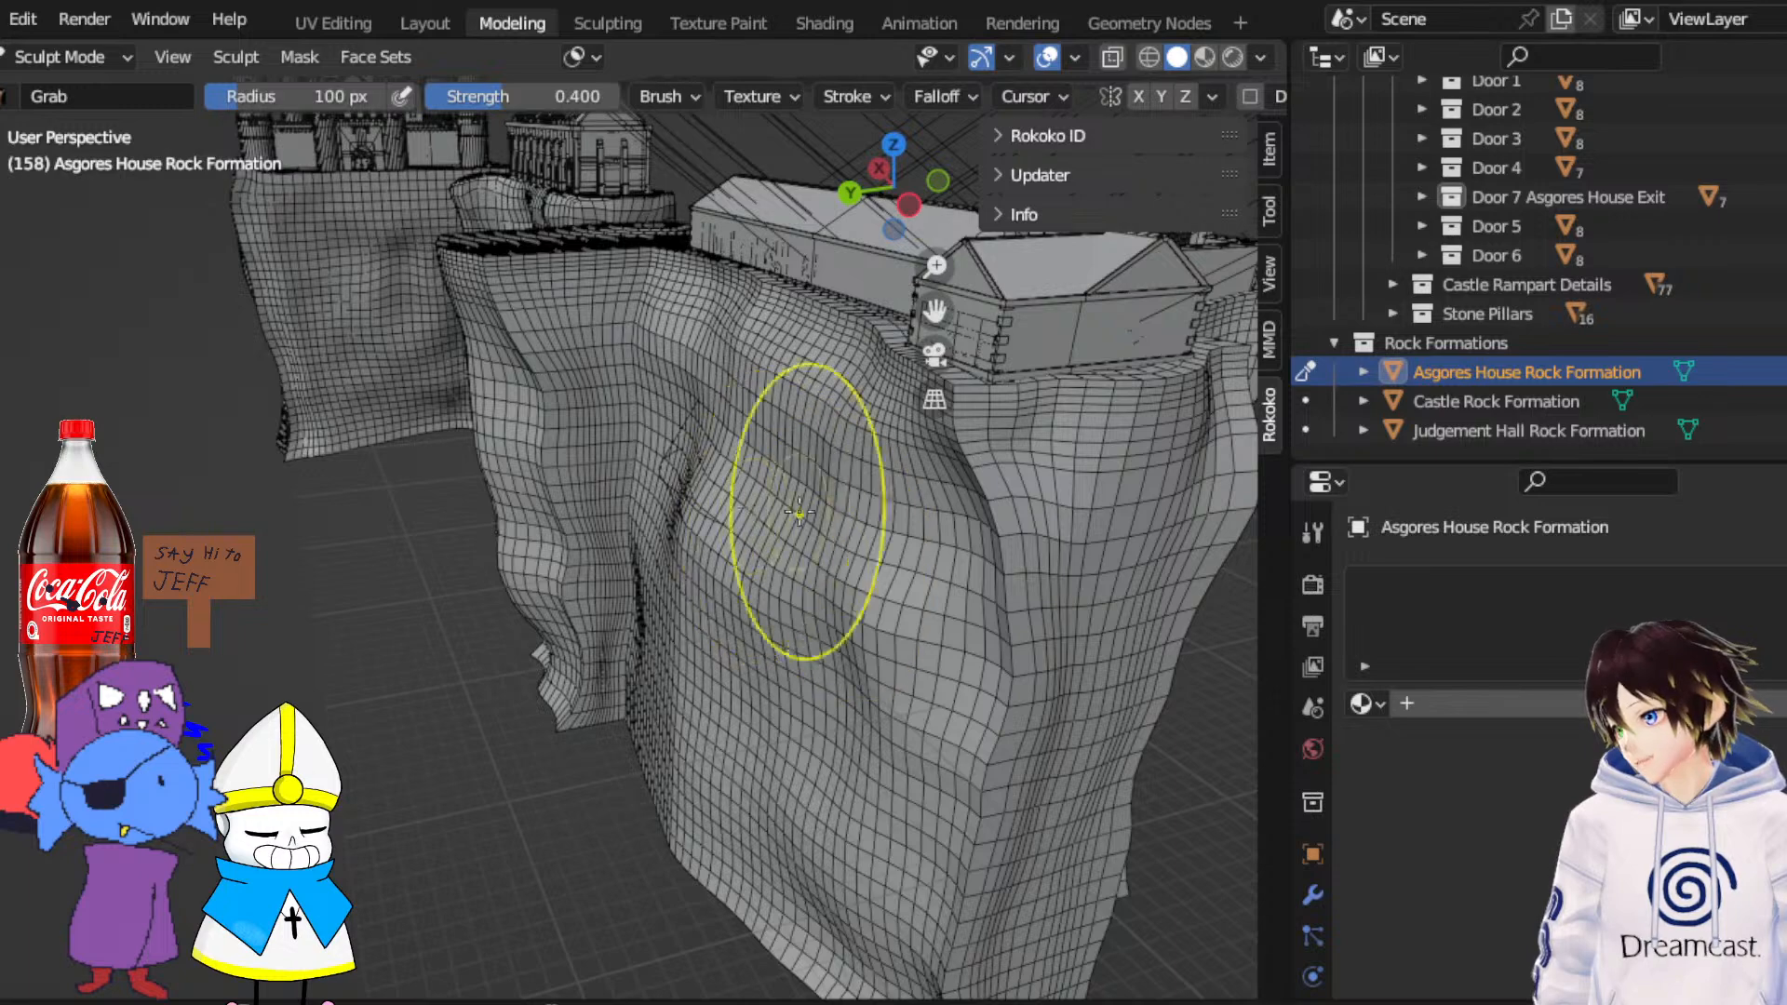
pyautogui.moveTo(864, 485); pyautogui.dragTo(735, 451, button='middle')
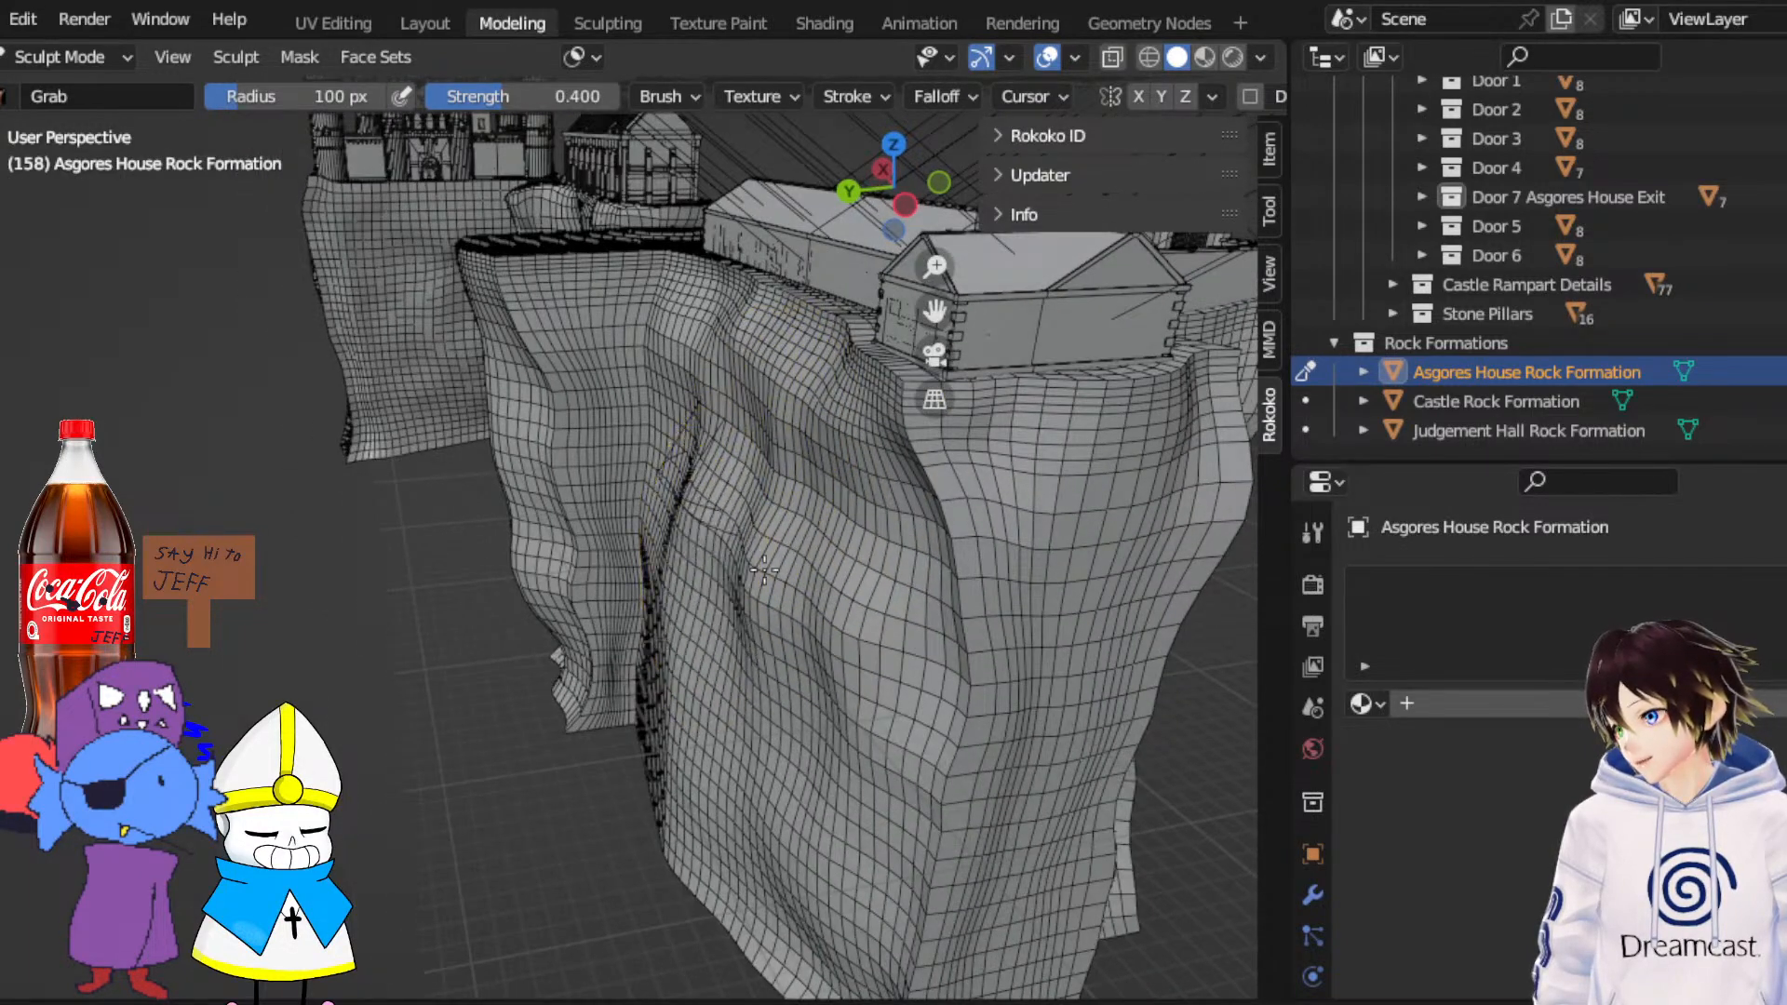
pyautogui.moveTo(866, 590)
pyautogui.mouseDown(button='middle')
pyautogui.moveTo(937, 658)
pyautogui.moveTo(698, 562)
pyautogui.mouseUp(button='middle')
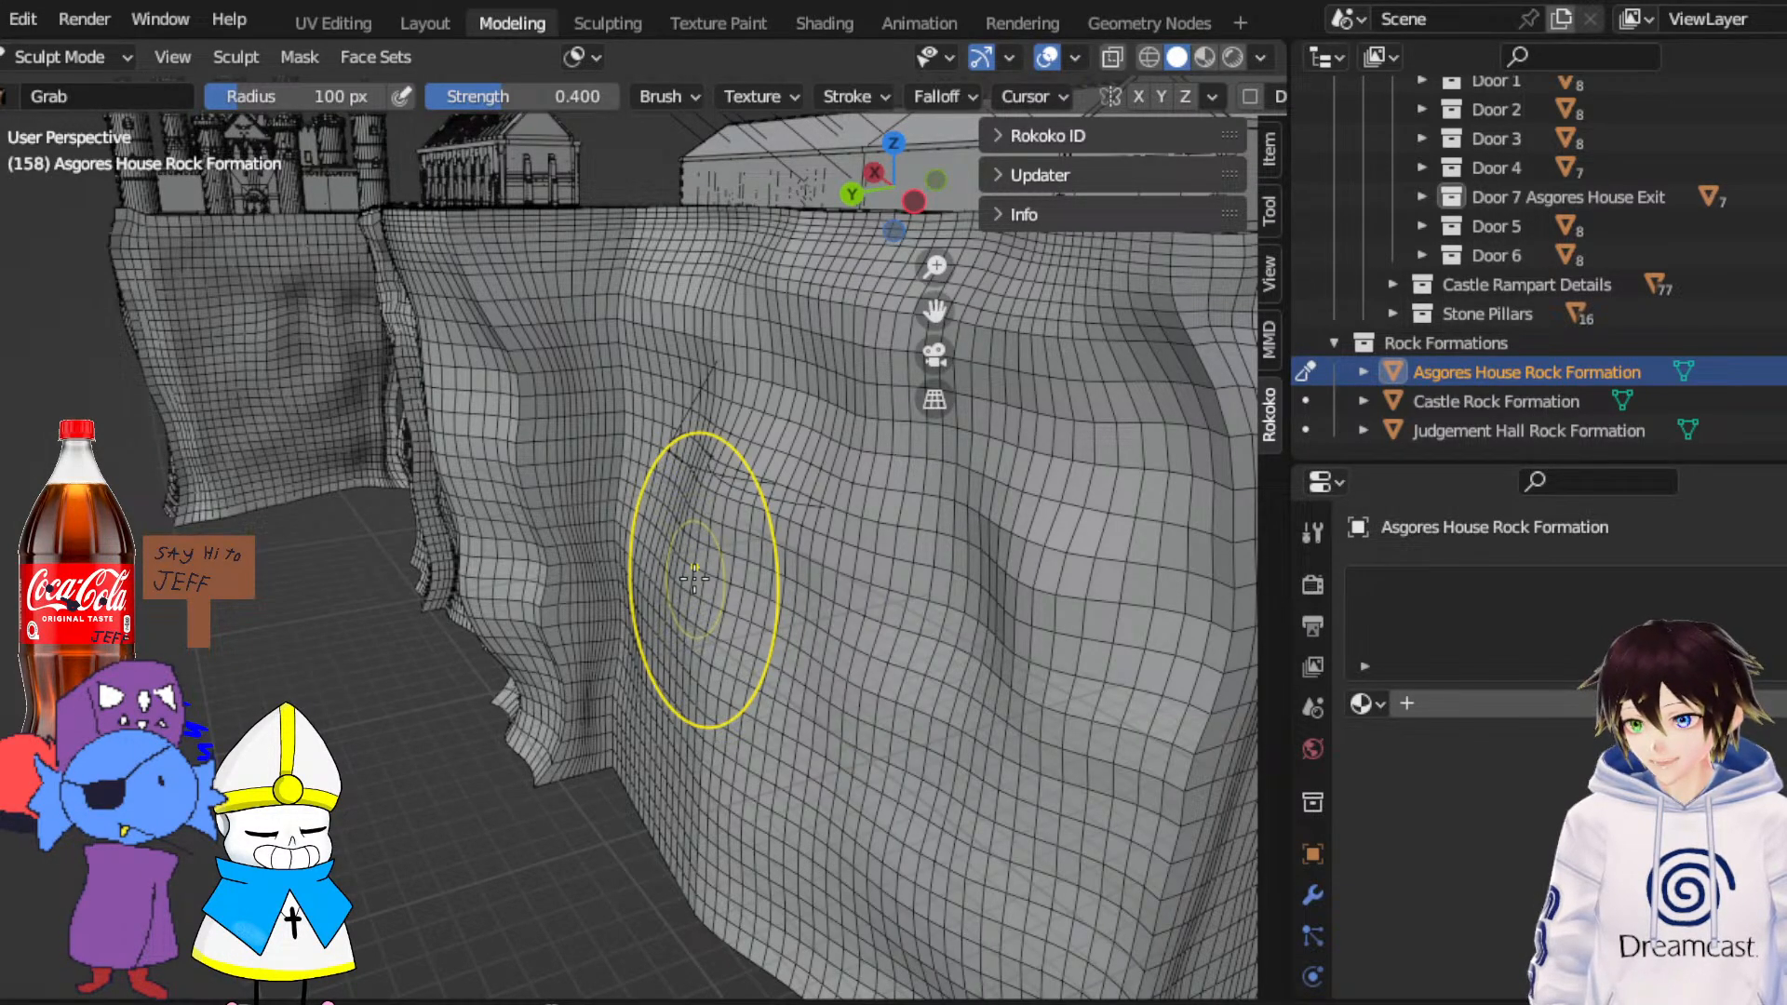
pyautogui.moveTo(654, 593); pyautogui.dragTo(467, 618, button='middle')
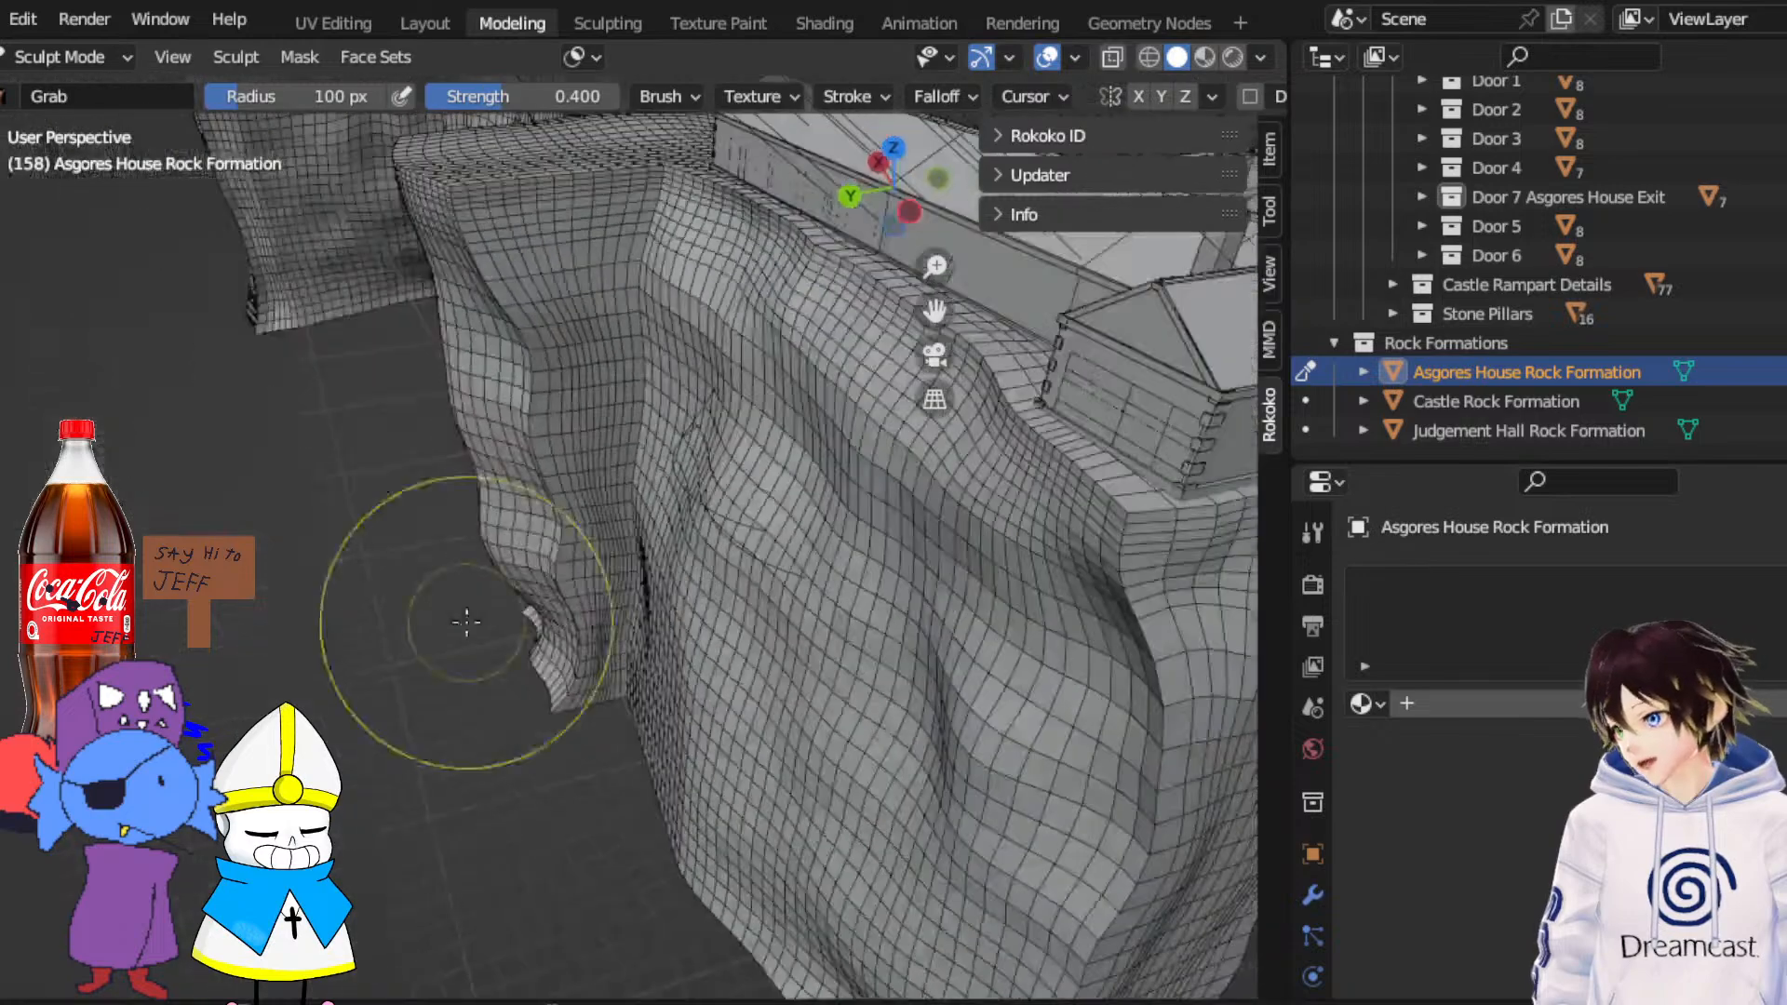
# Grab the lower part of the long wall inward into a hollow above a flared, wavy base edge
pyautogui.moveTo(686, 590)
pyautogui.mouseDown(button='middle')
pyautogui.moveTo(706, 572)
pyautogui.moveTo(704, 515)
pyautogui.moveTo(721, 633)
pyautogui.moveTo(694, 755)
pyautogui.mouseUp(button='middle')
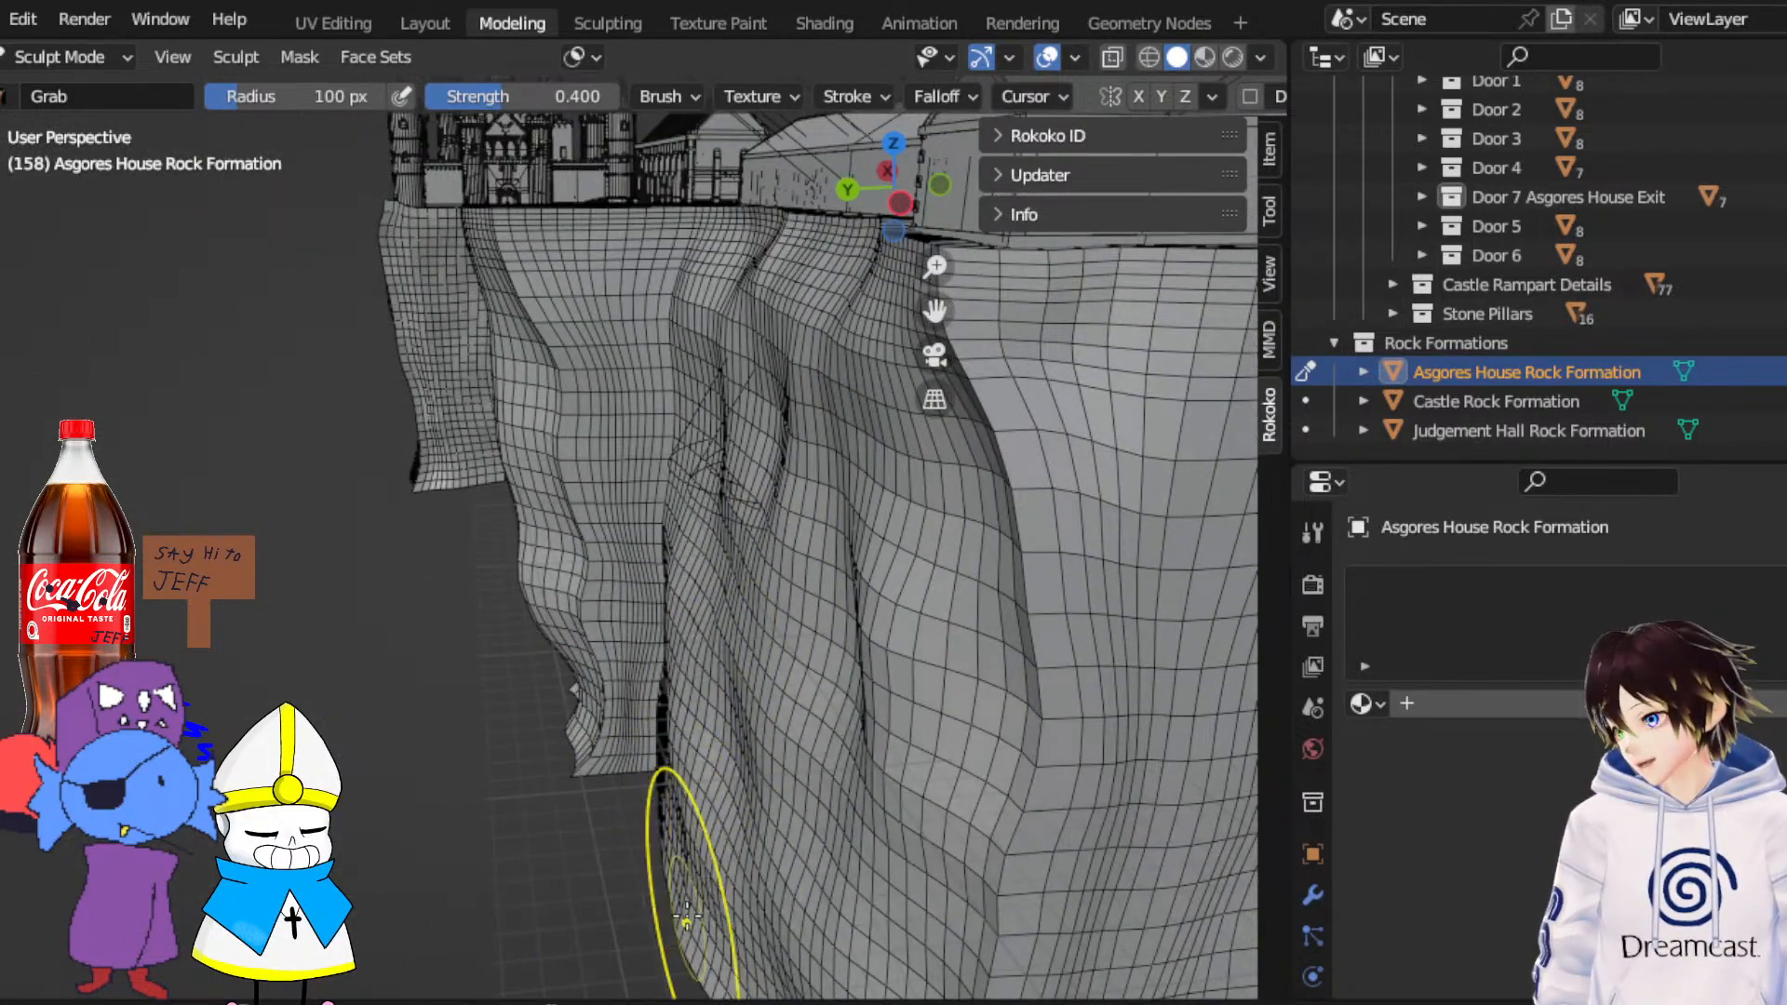
pyautogui.moveTo(707, 931); pyautogui.dragTo(719, 858, button='middle')
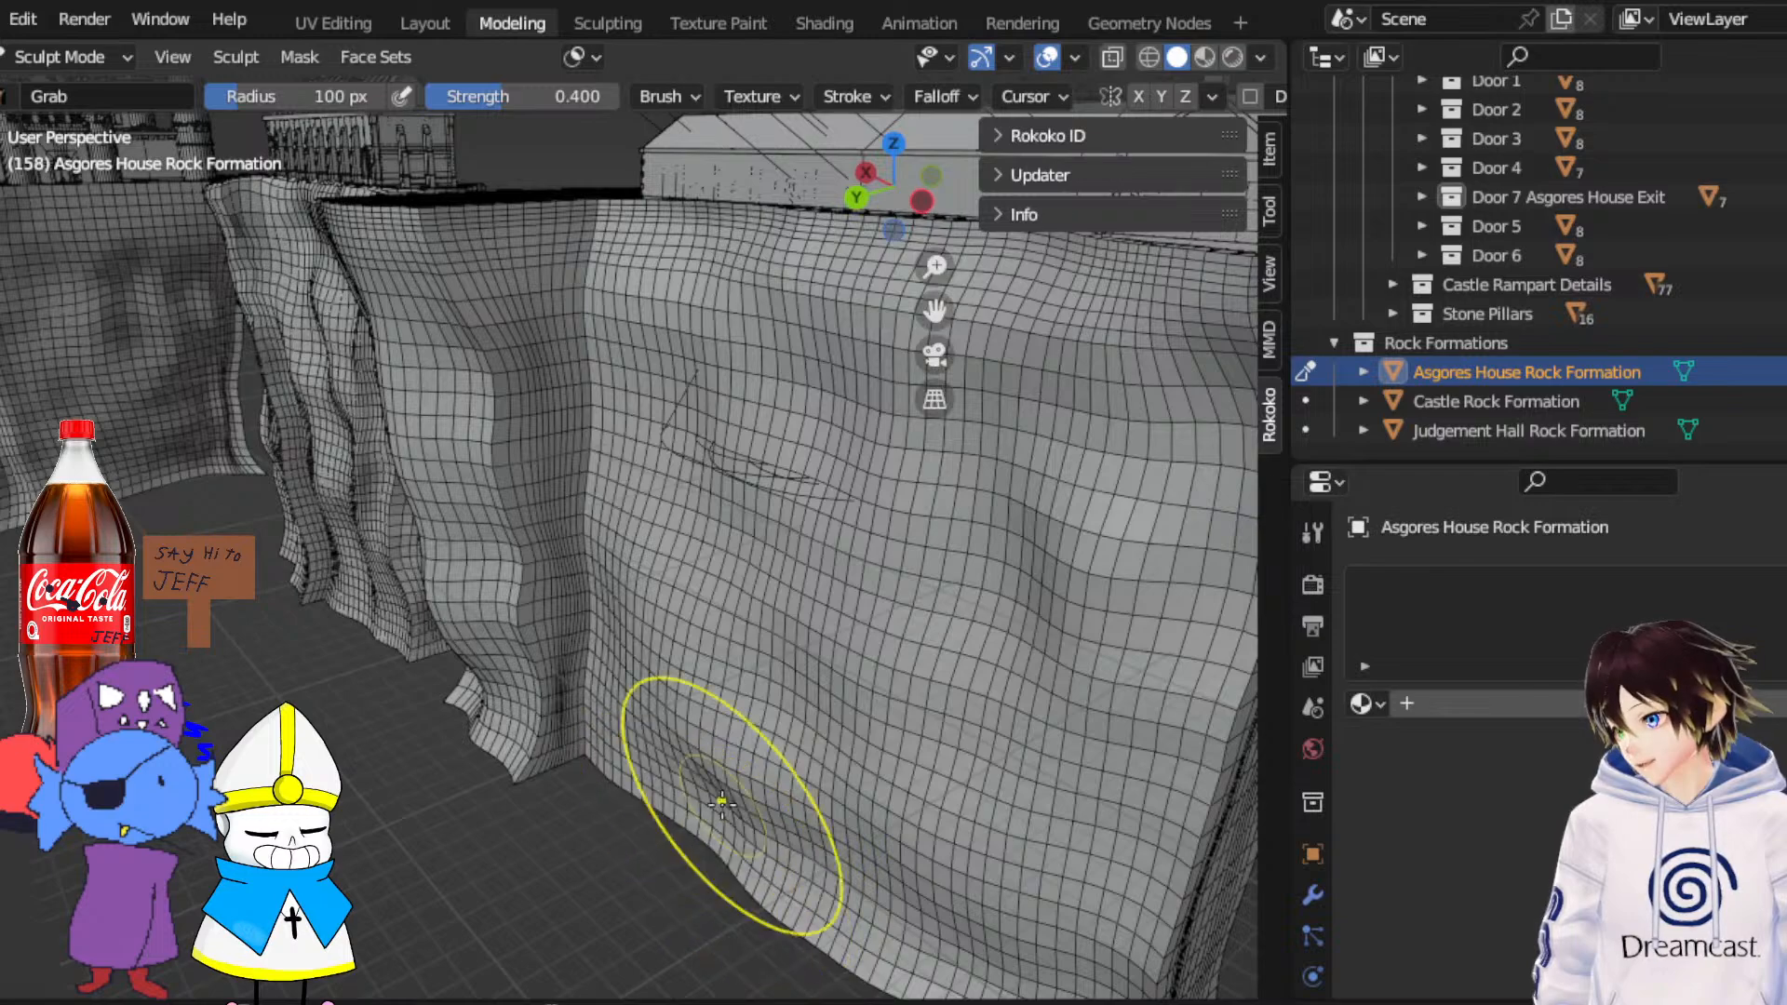
pyautogui.moveTo(717, 759); pyautogui.dragTo(817, 744, button='middle')
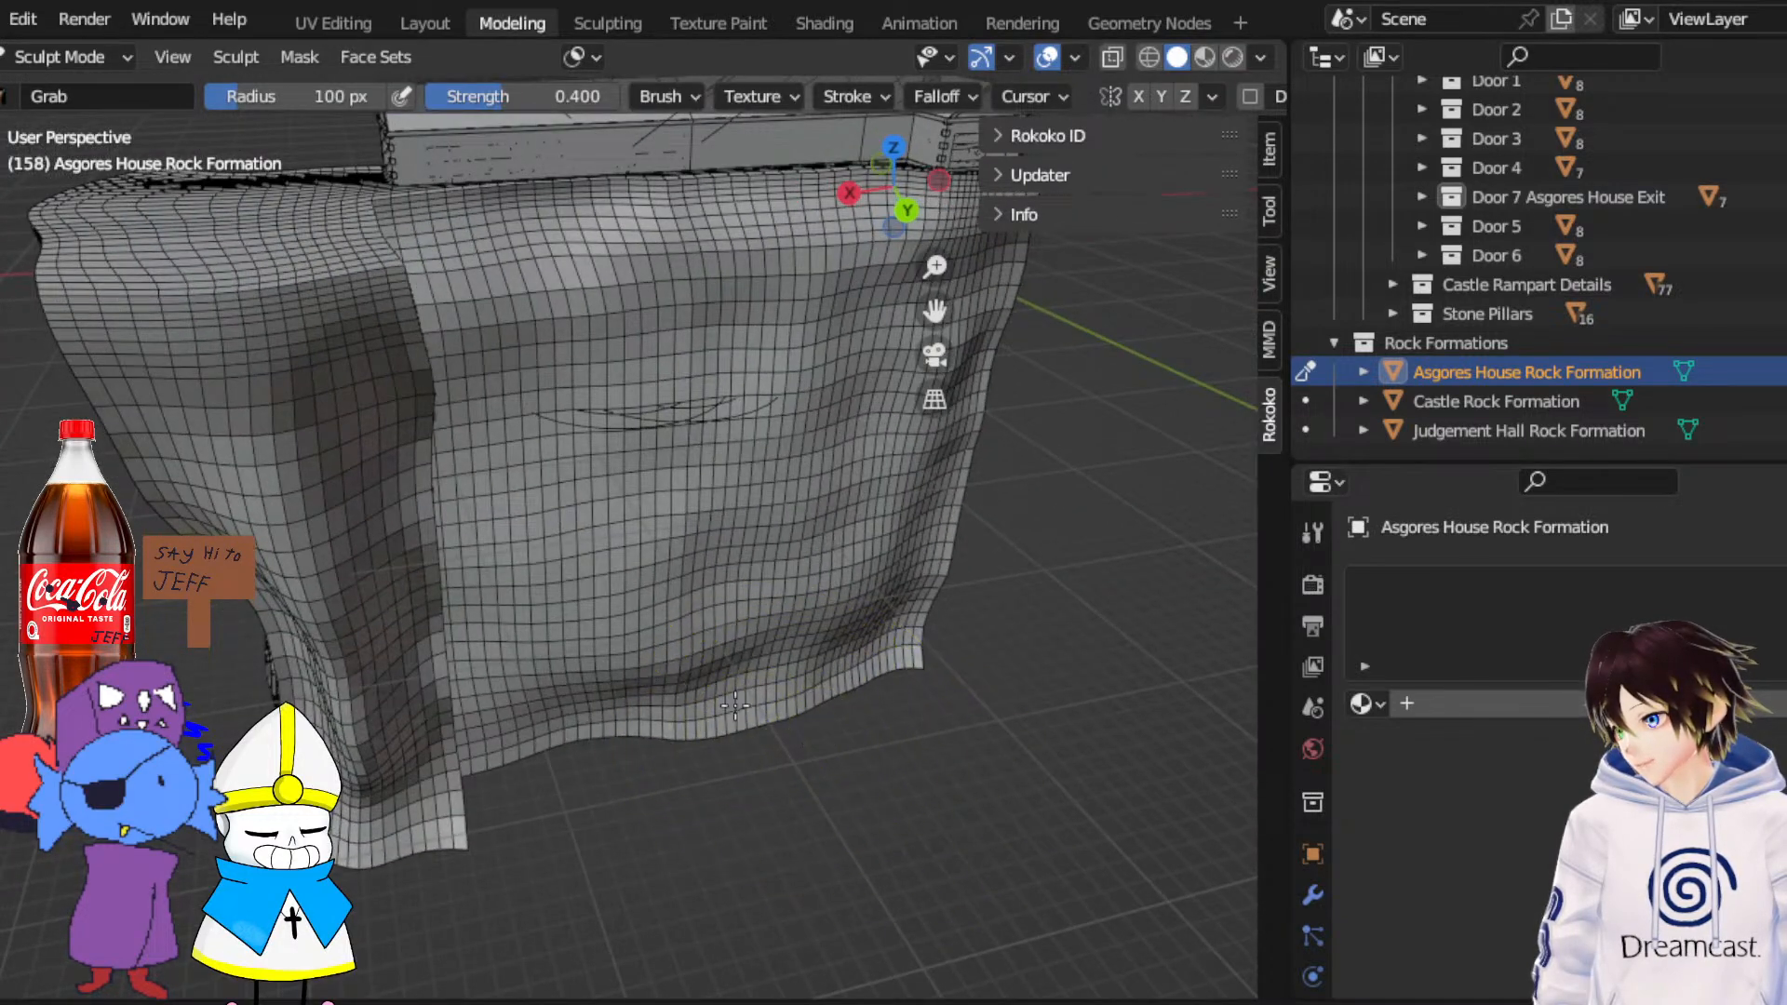
pyautogui.moveTo(761, 691); pyautogui.dragTo(813, 742, button='middle')
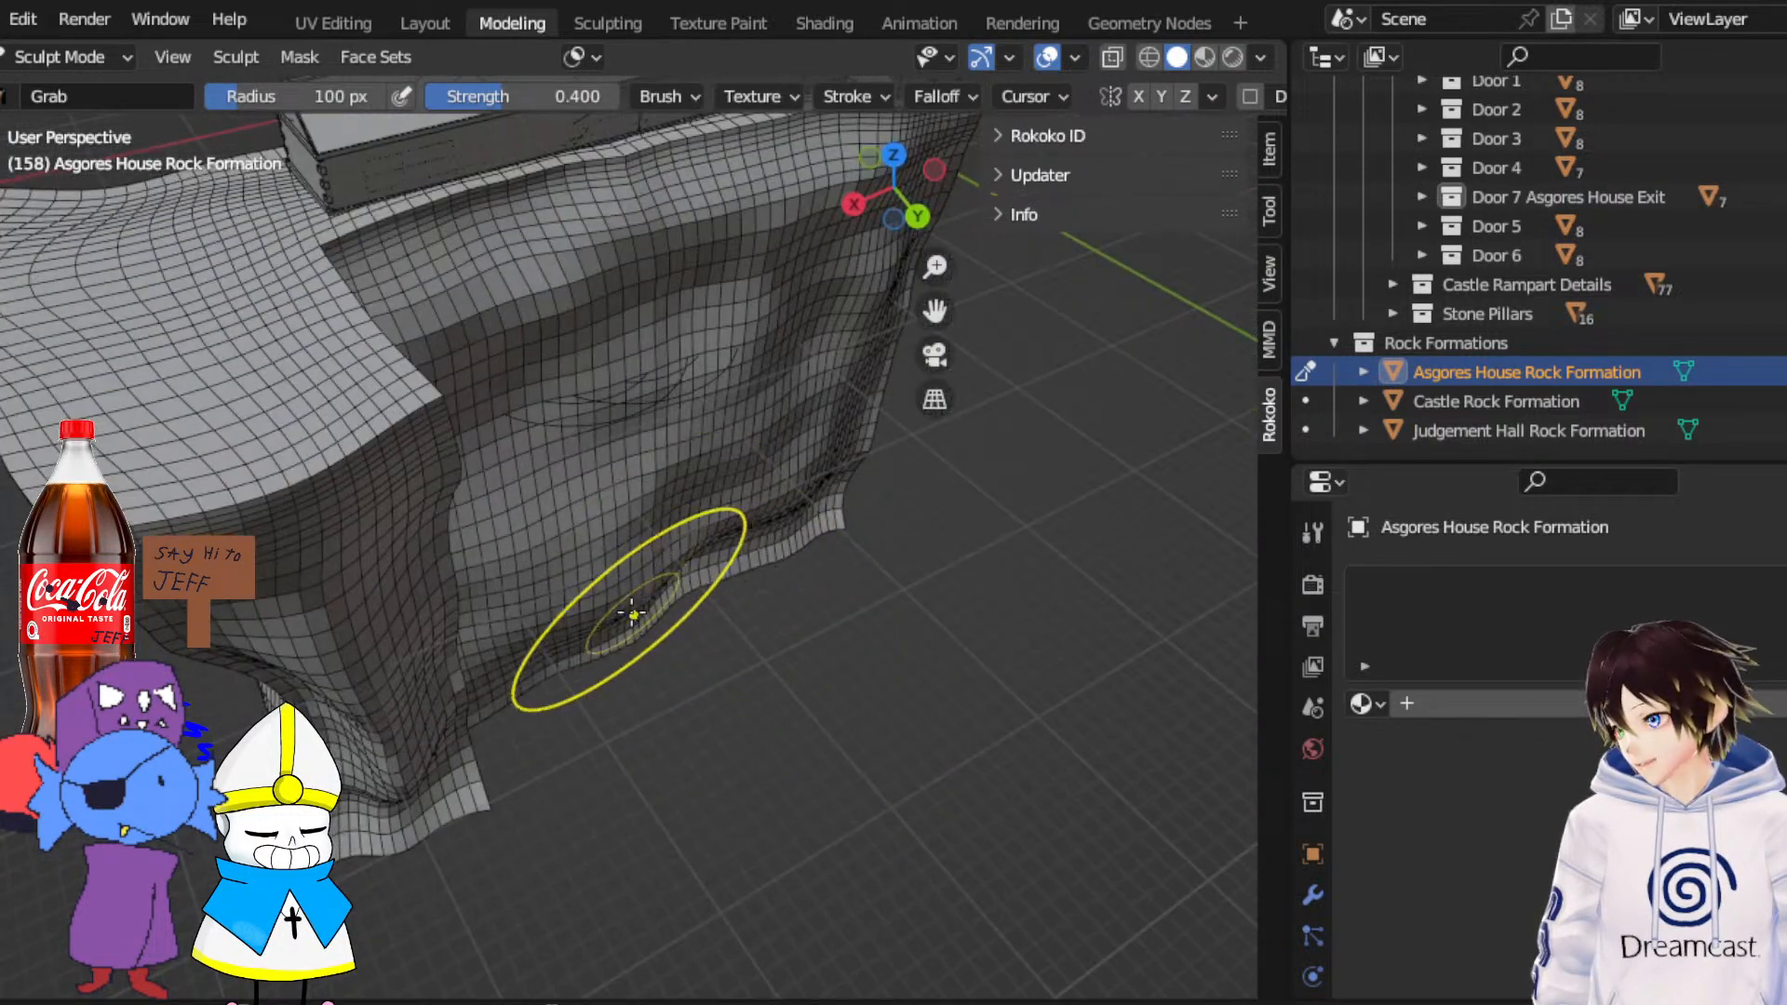
pyautogui.moveTo(584, 601)
pyautogui.mouseDown(button='middle')
pyautogui.moveTo(498, 658)
pyautogui.moveTo(599, 758)
pyautogui.mouseUp(button='middle')
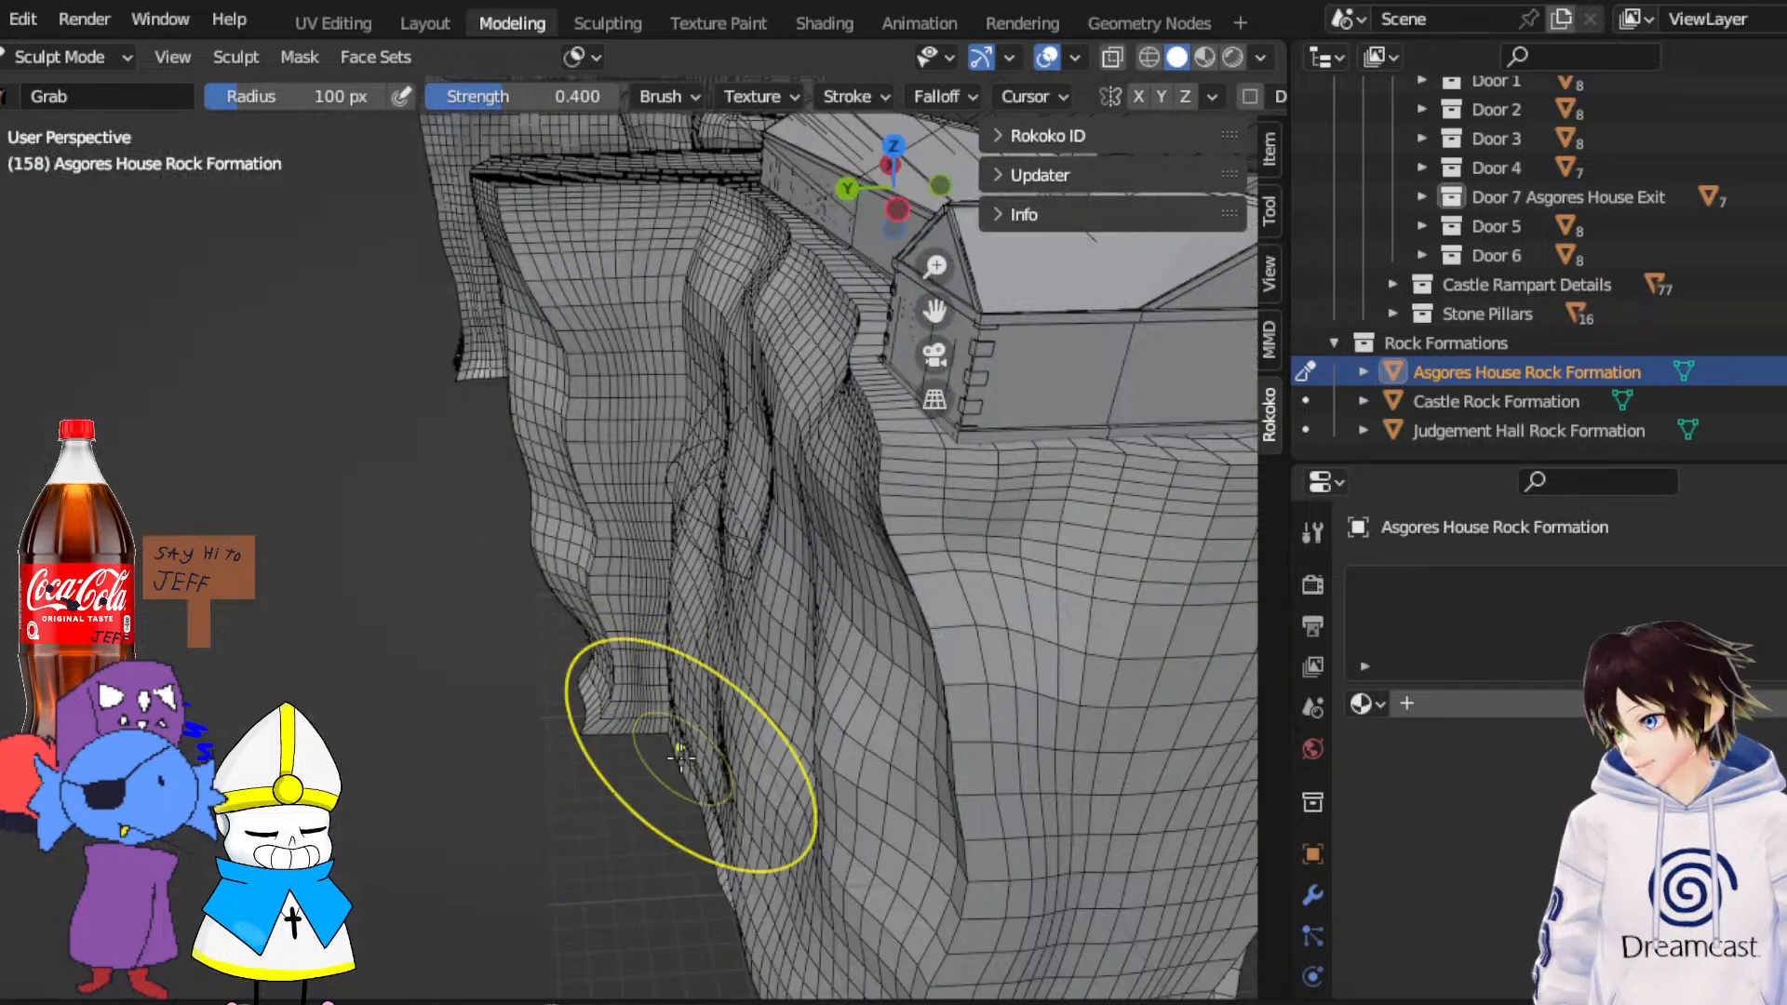
pyautogui.moveTo(735, 744); pyautogui.dragTo(675, 744, button='middle')
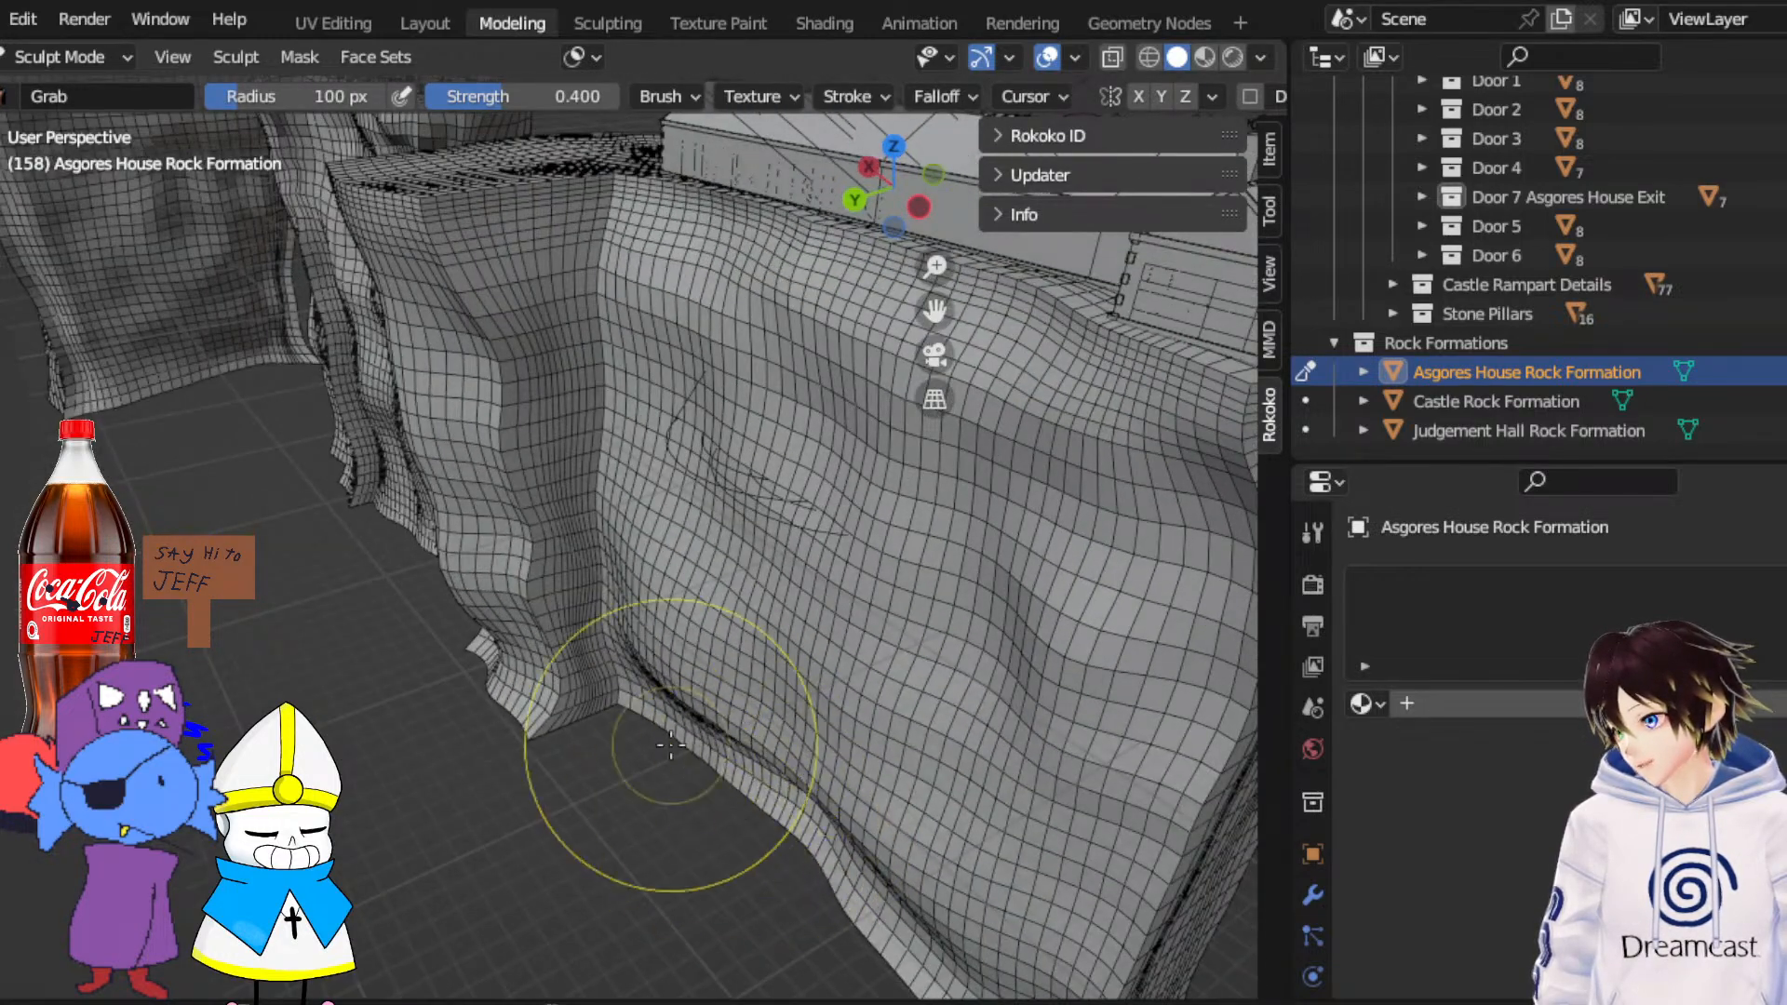
pyautogui.moveTo(743, 624); pyautogui.dragTo(665, 629, button='middle')
# Grab the side wall of the wide exit-door end, where it meets the long wall, into a wavy vertical fold
pyautogui.moveTo(761, 686)
pyautogui.mouseDown(button='middle')
pyautogui.moveTo(748, 549)
pyautogui.moveTo(642, 529)
pyautogui.mouseUp(button='middle')
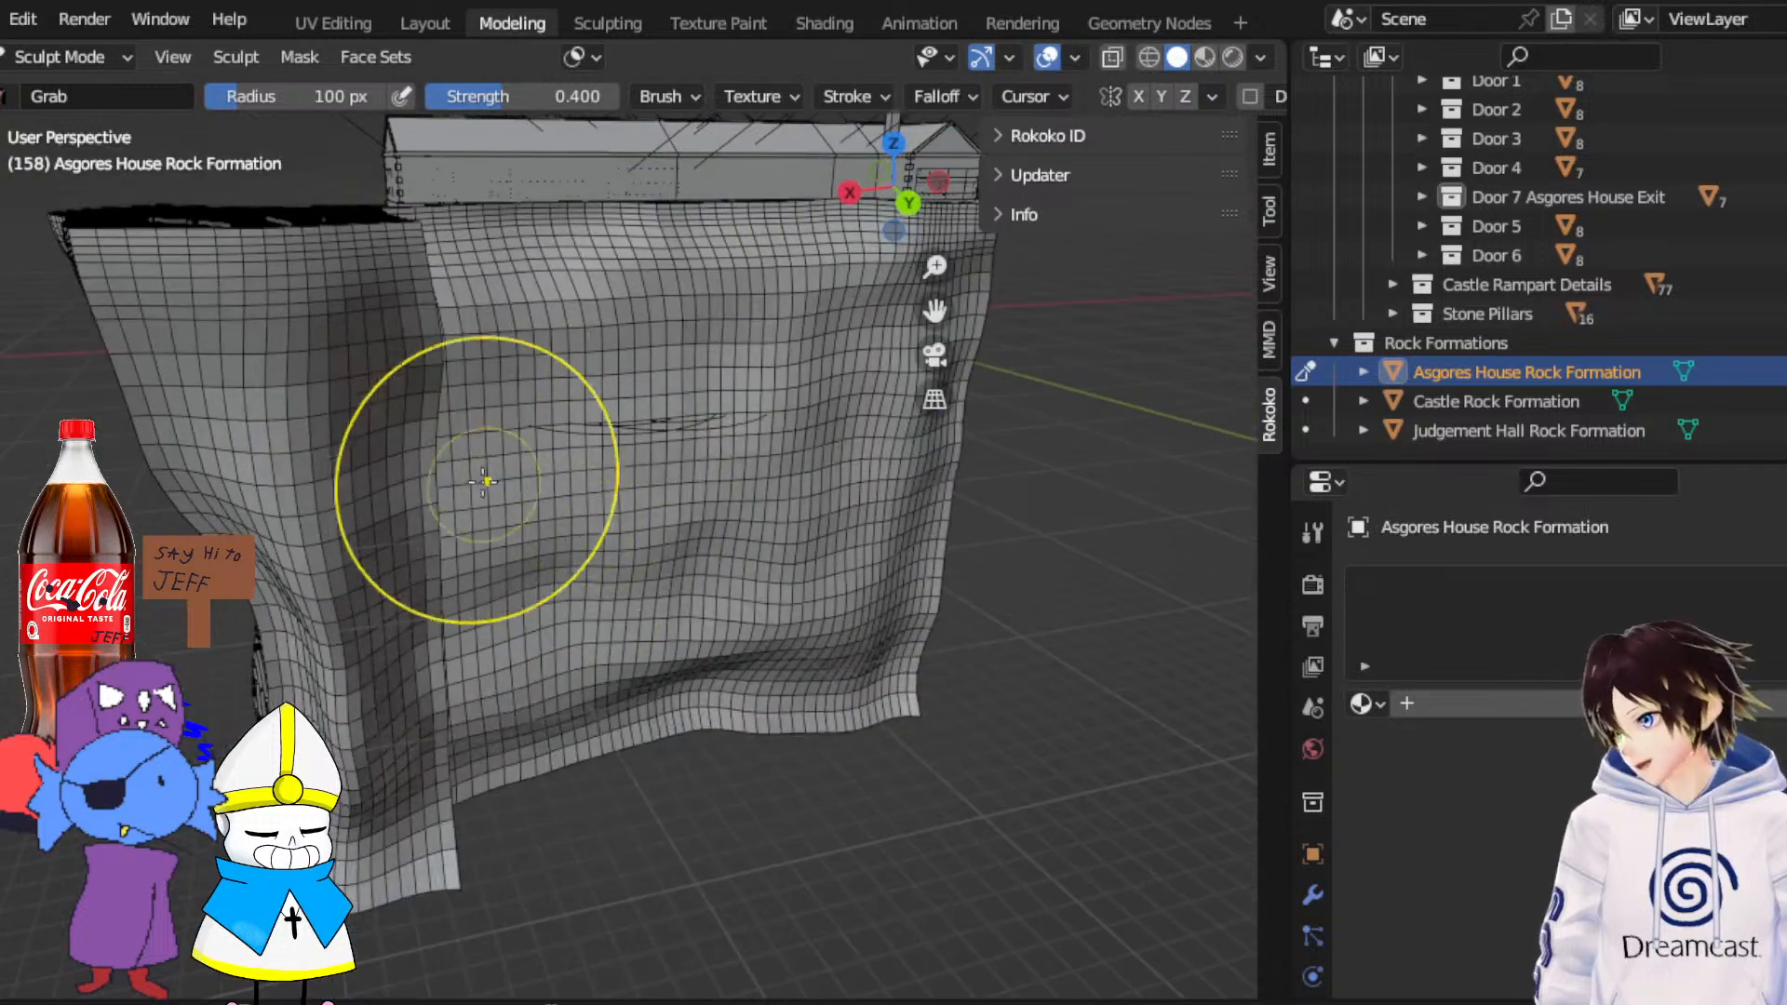
pyautogui.moveTo(463, 466); pyautogui.dragTo(409, 417, button='middle')
pyautogui.moveTo(403, 405); pyautogui.dragTo(319, 382)
pyautogui.moveTo(383, 510); pyautogui.dragTo(312, 506)
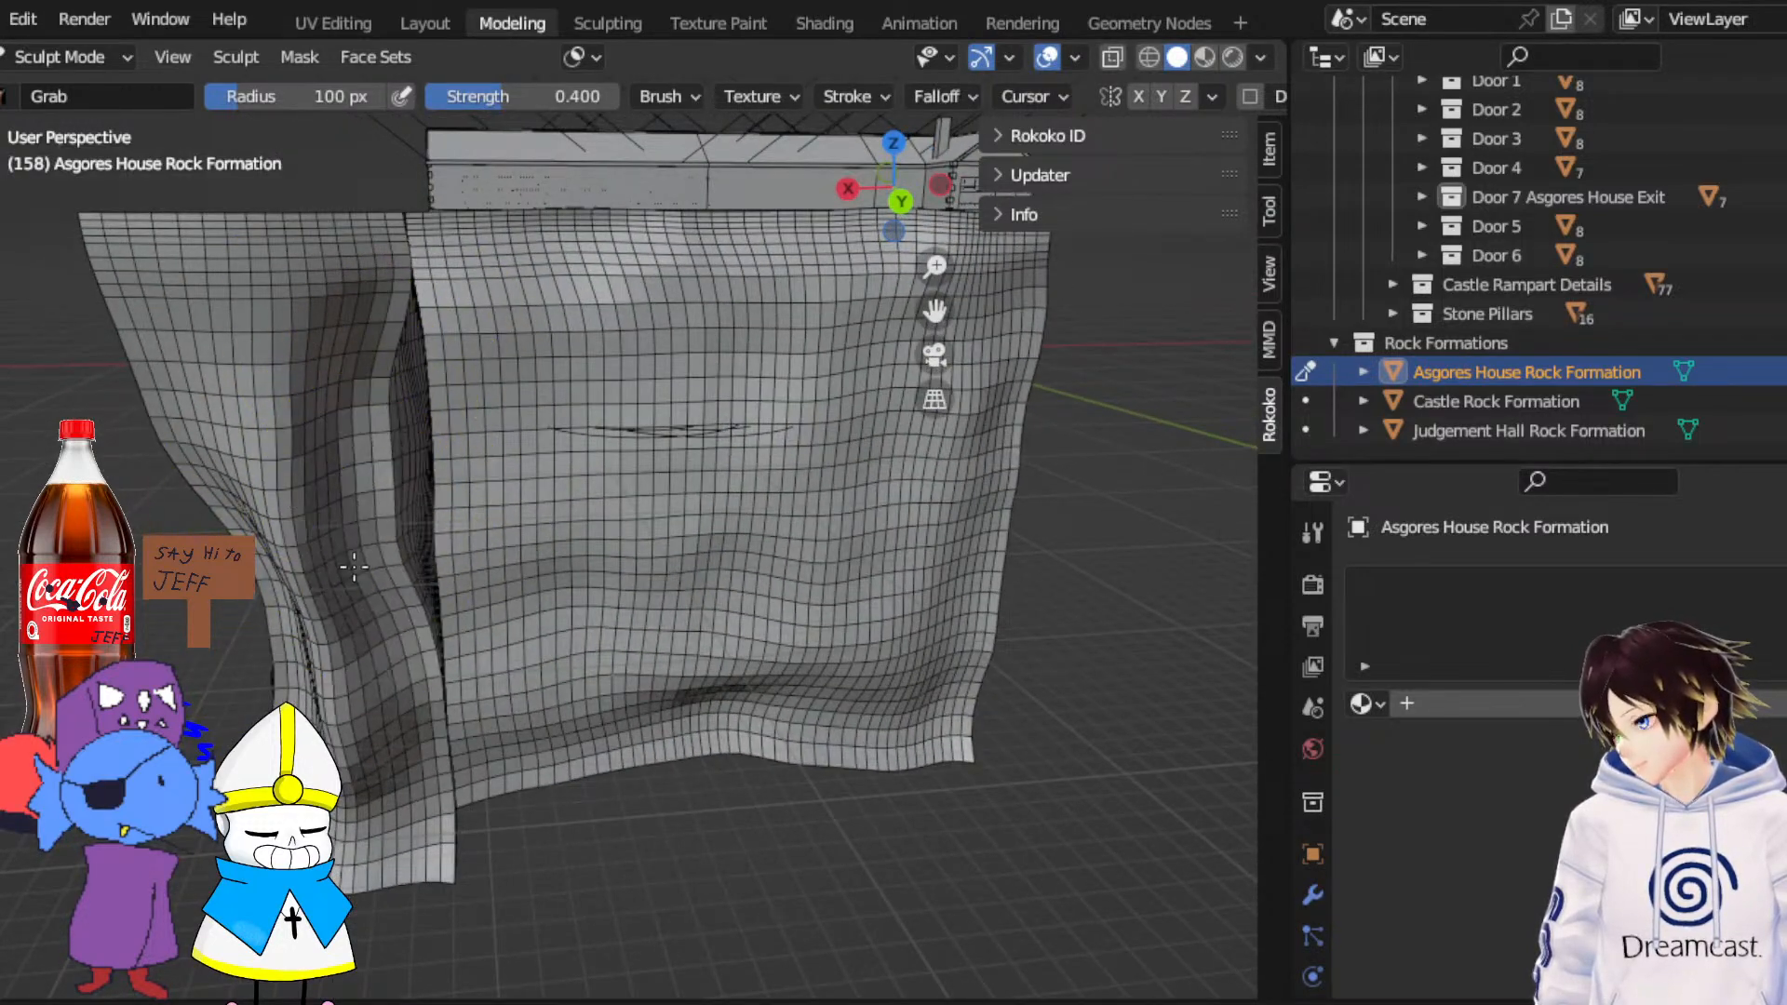
pyautogui.moveTo(404, 649); pyautogui.dragTo(354, 643)
pyautogui.moveTo(438, 745); pyautogui.dragTo(396, 731)
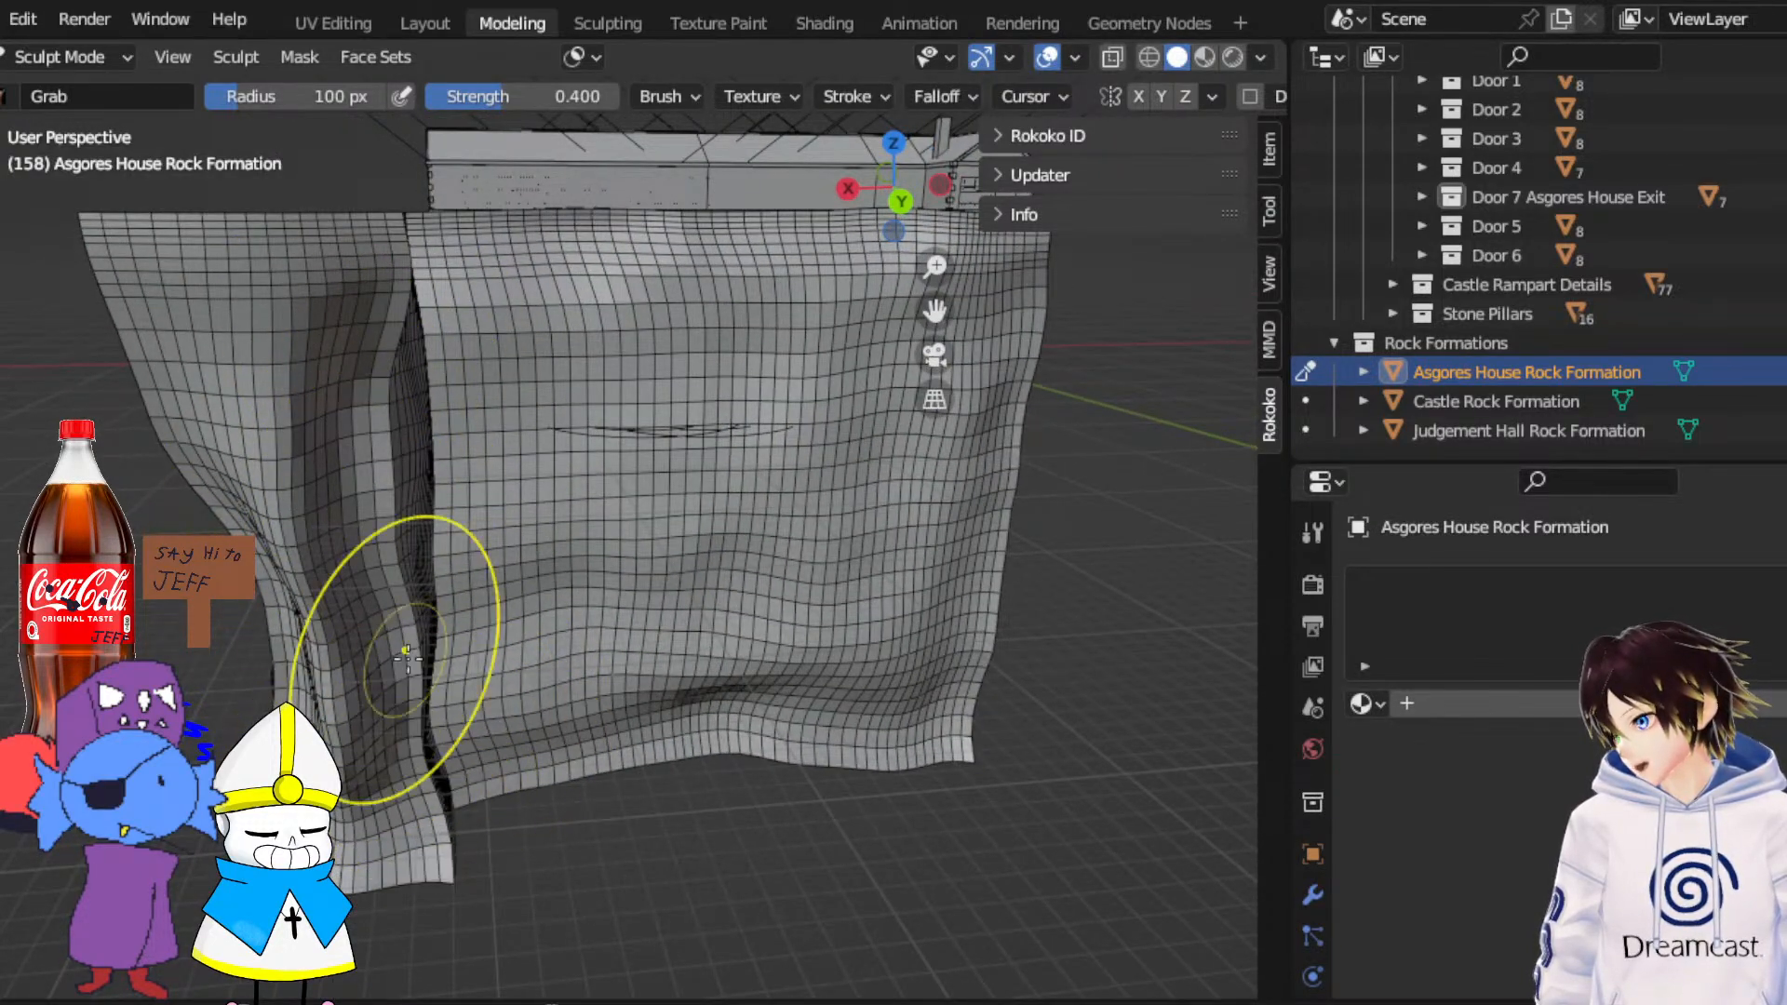
pyautogui.moveTo(402, 656); pyautogui.dragTo(358, 577)
# Grab the upper part of the exit-door end's side wall inward into a hollow below the top rim
pyautogui.moveTo(356, 558)
pyautogui.mouseDown(button='middle')
pyautogui.moveTo(624, 536)
pyautogui.moveTo(579, 771)
pyautogui.mouseUp(button='middle')
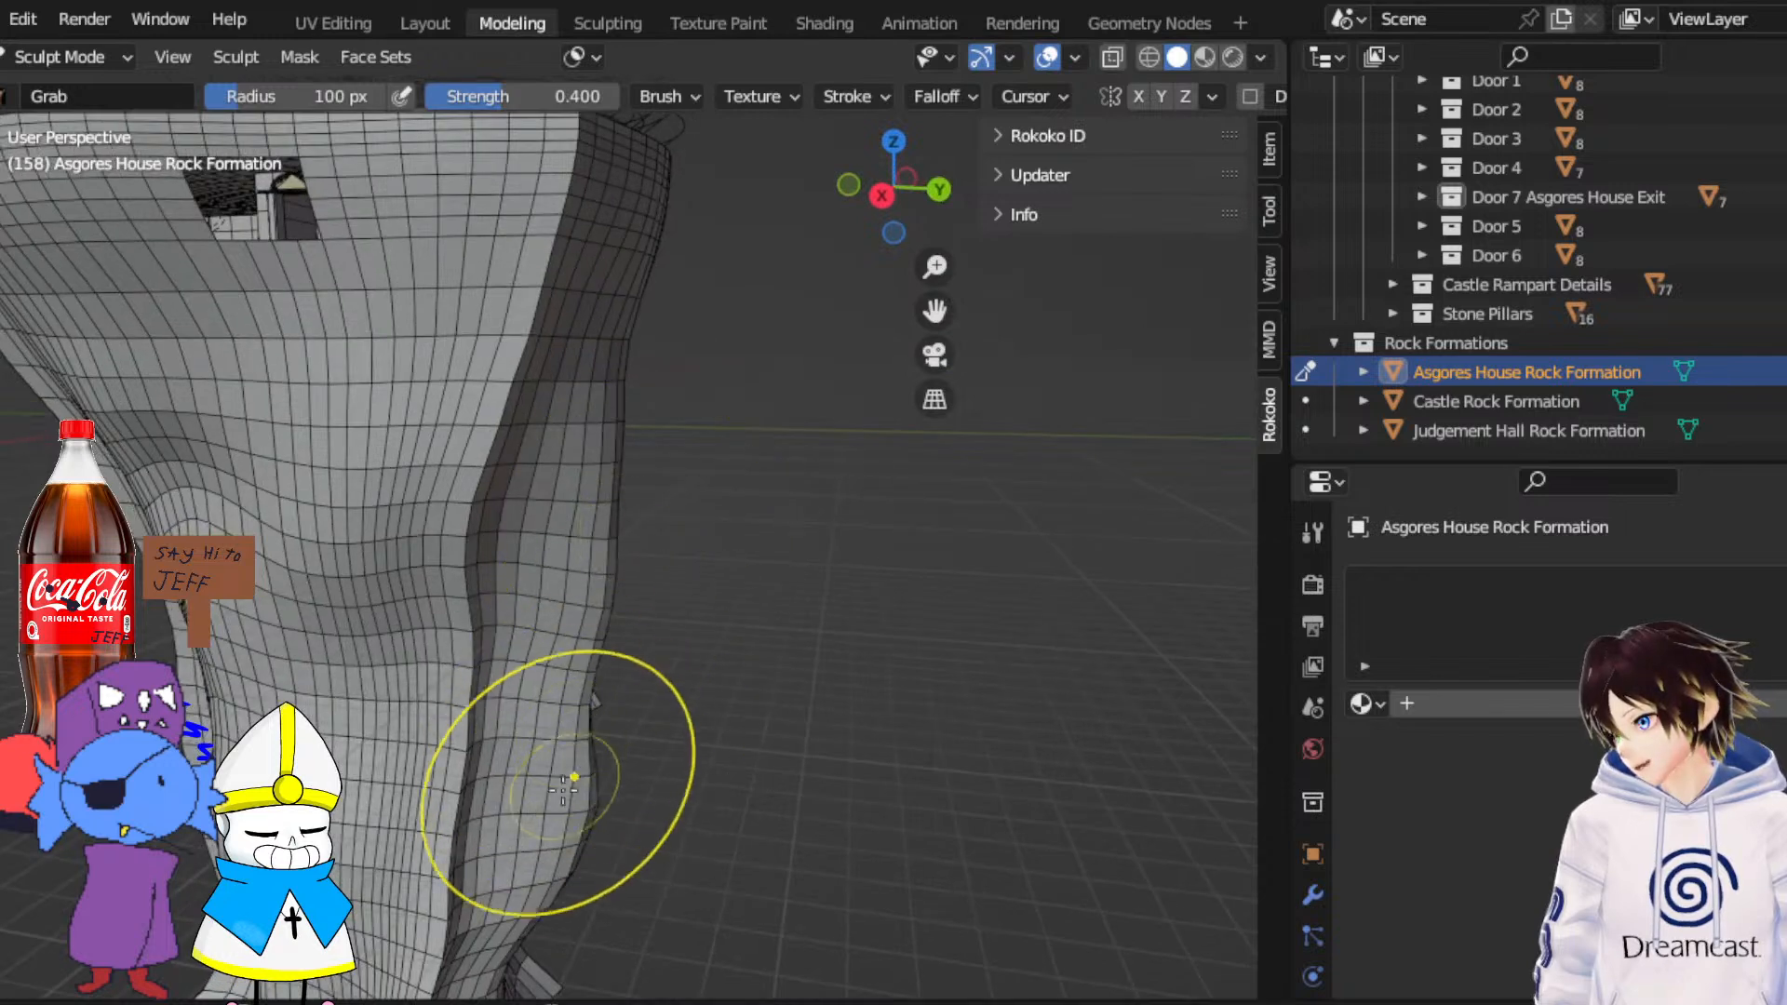
pyautogui.moveTo(574, 558); pyautogui.dragTo(596, 555, button='middle')
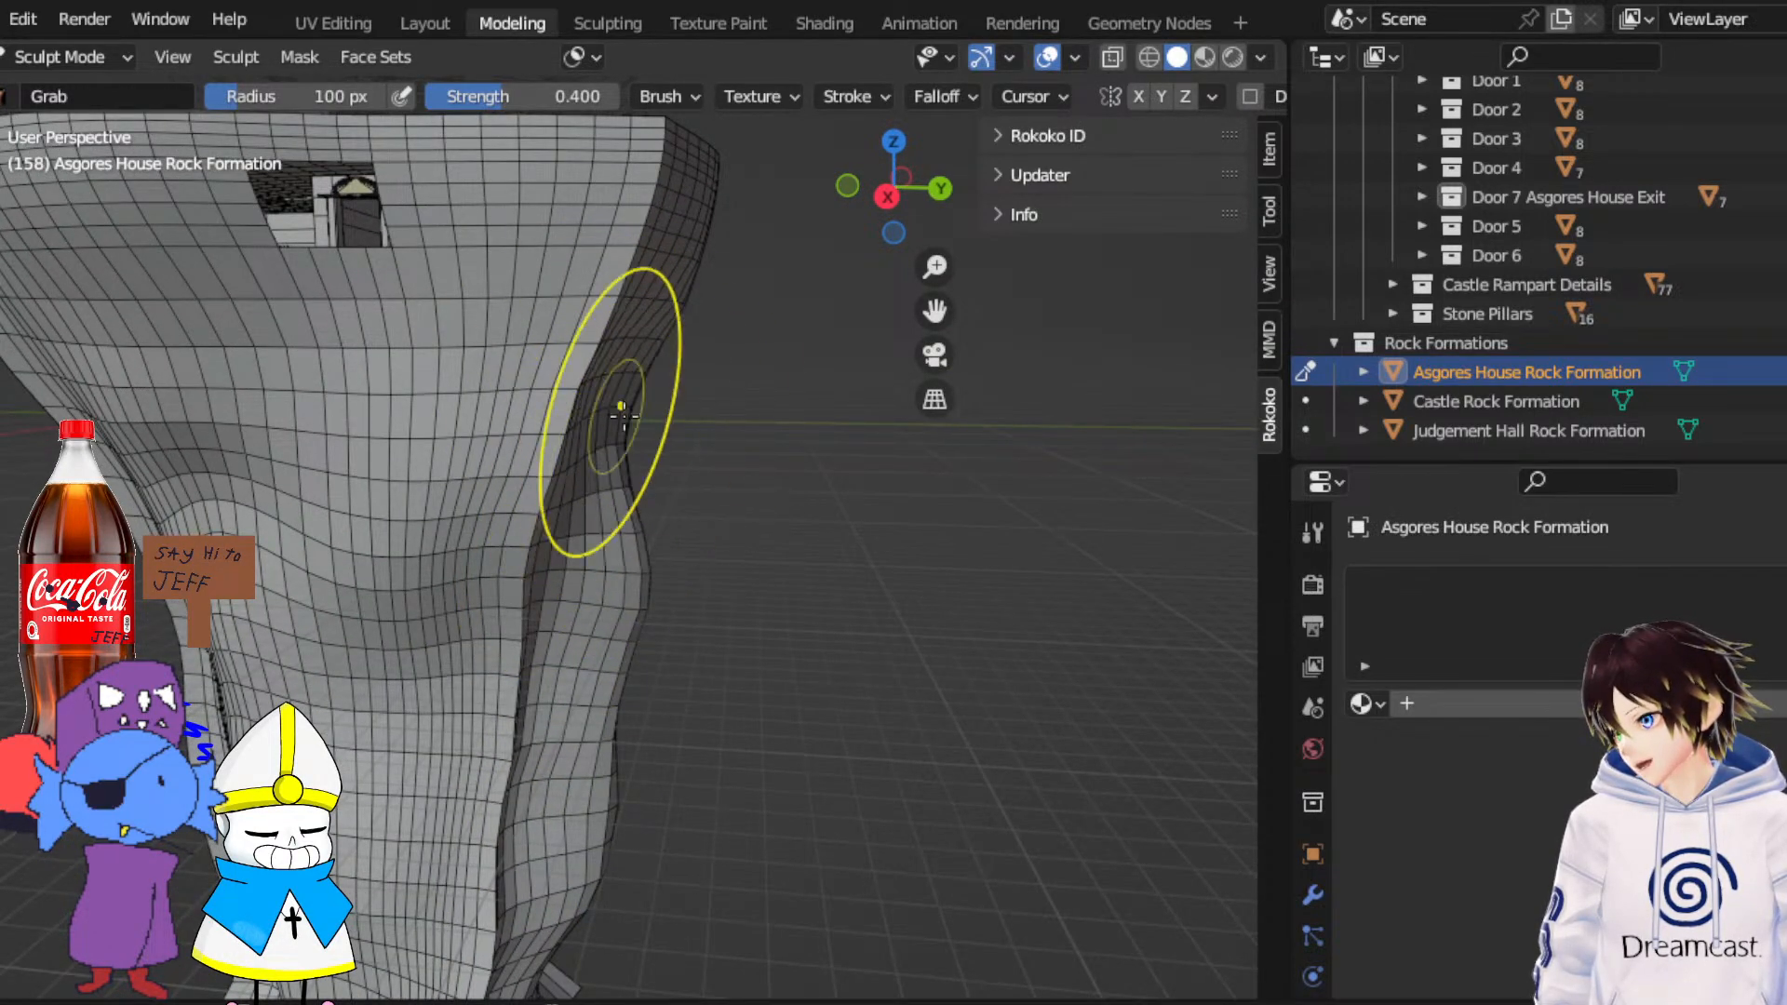
pyautogui.moveTo(603, 318); pyautogui.dragTo(426, 343, button='middle')
pyautogui.moveTo(423, 364); pyautogui.dragTo(372, 382)
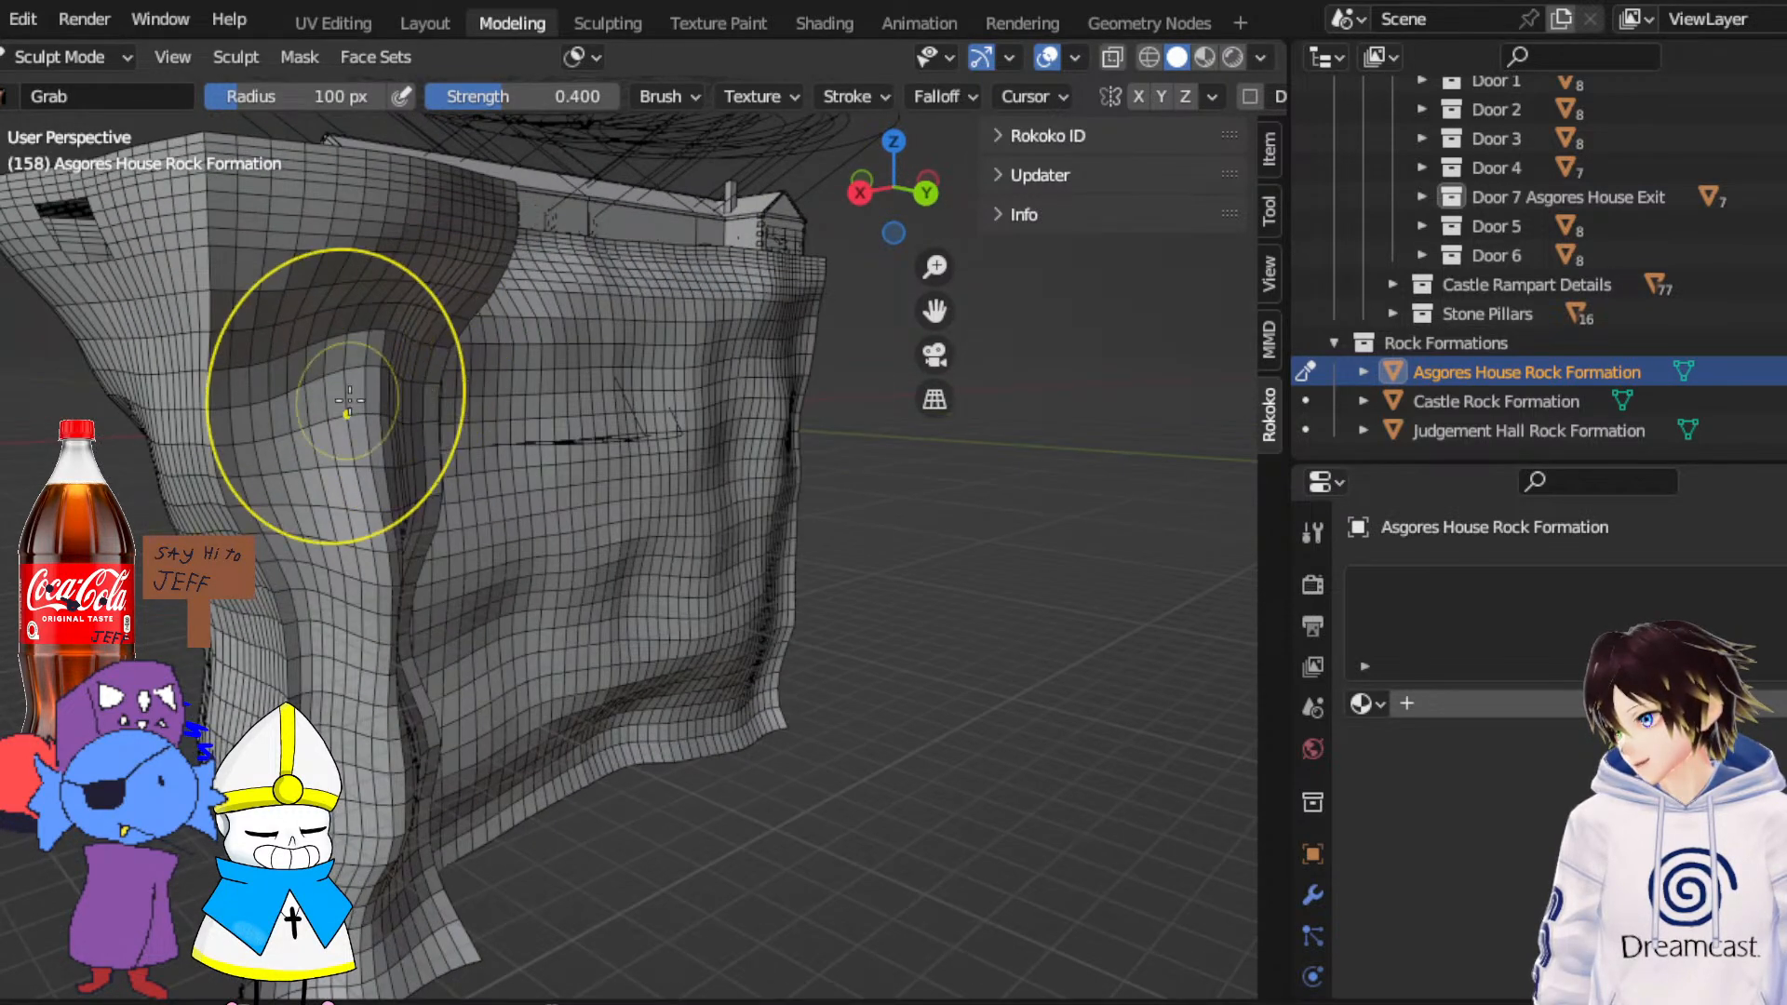
pyautogui.moveTo(245, 378); pyautogui.dragTo(256, 349)
pyautogui.moveTo(256, 349); pyautogui.dragTo(598, 259, button='middle')
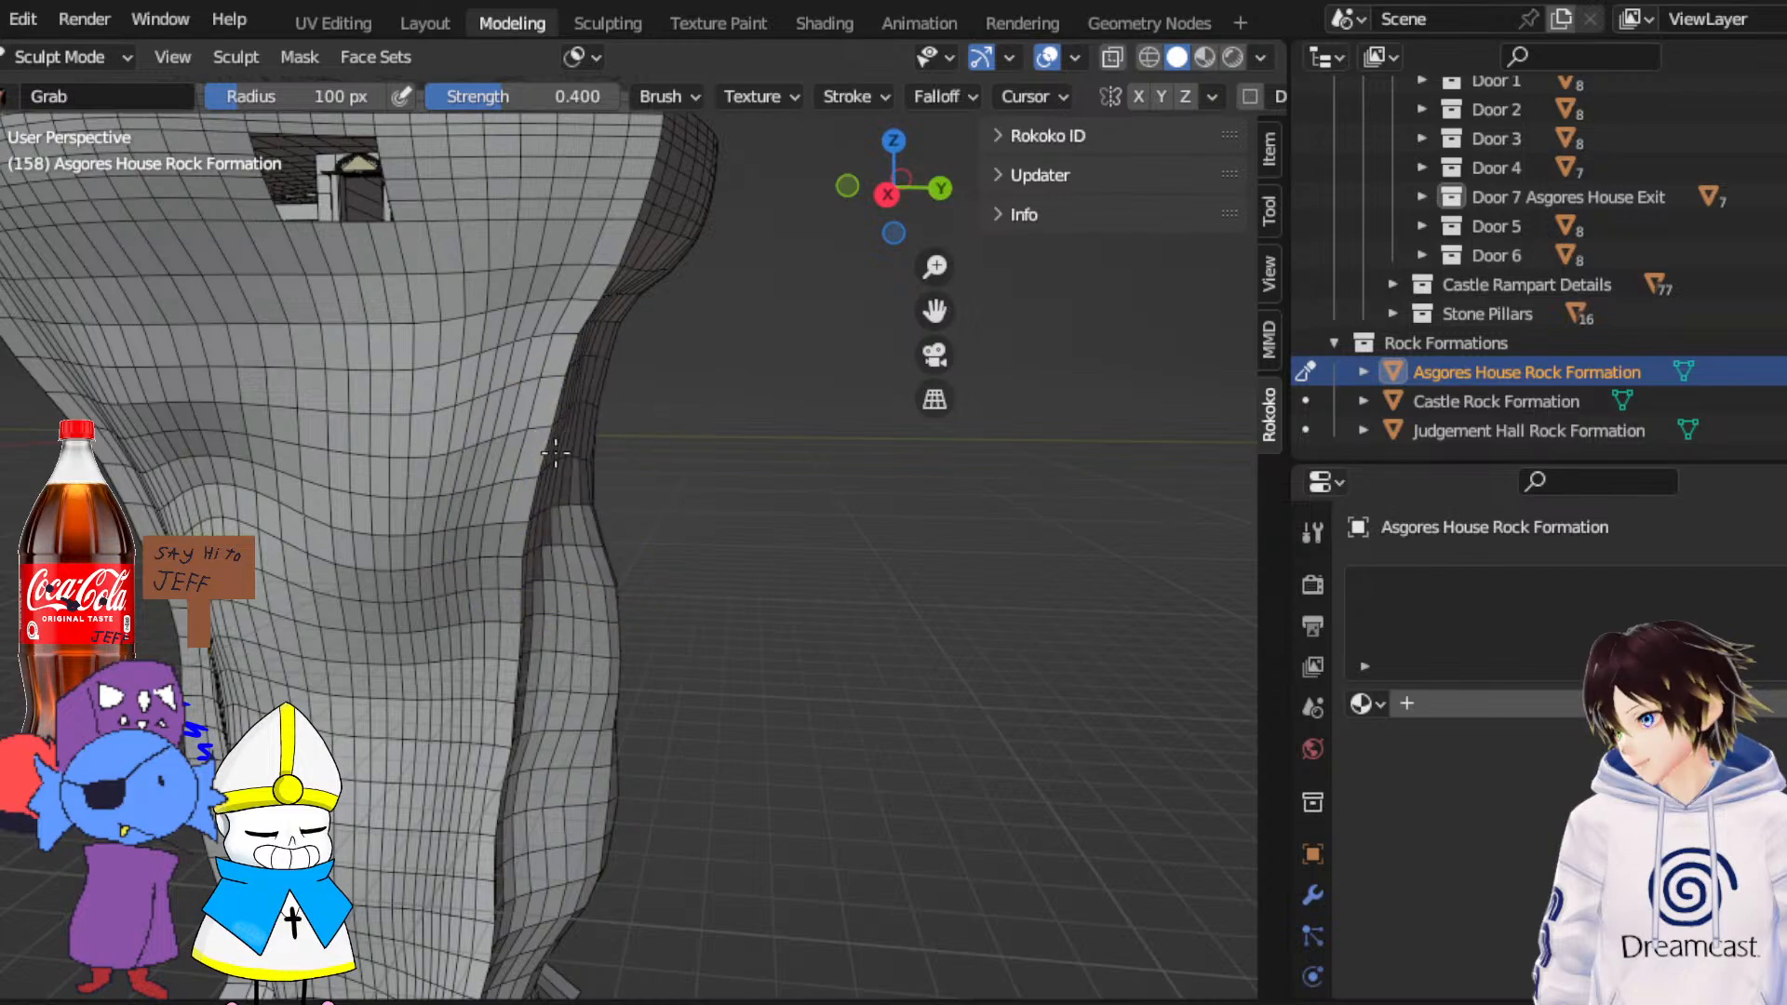
# Examine the exit-door end of the rock formation from above, from the front and along its sides
pyautogui.moveTo(561, 572)
pyautogui.mouseDown(button='middle')
pyautogui.moveTo(379, 603)
pyautogui.moveTo(913, 338)
pyautogui.moveTo(910, 420)
pyautogui.mouseUp(button='middle')
pyautogui.keyDown('shift'); pyautogui.moveTo(933, 331); pyautogui.dragTo(982, 234, button='middle'); pyautogui.keyUp('shift')
pyautogui.moveTo(642, 597); pyautogui.dragTo(682, 612, button='middle')
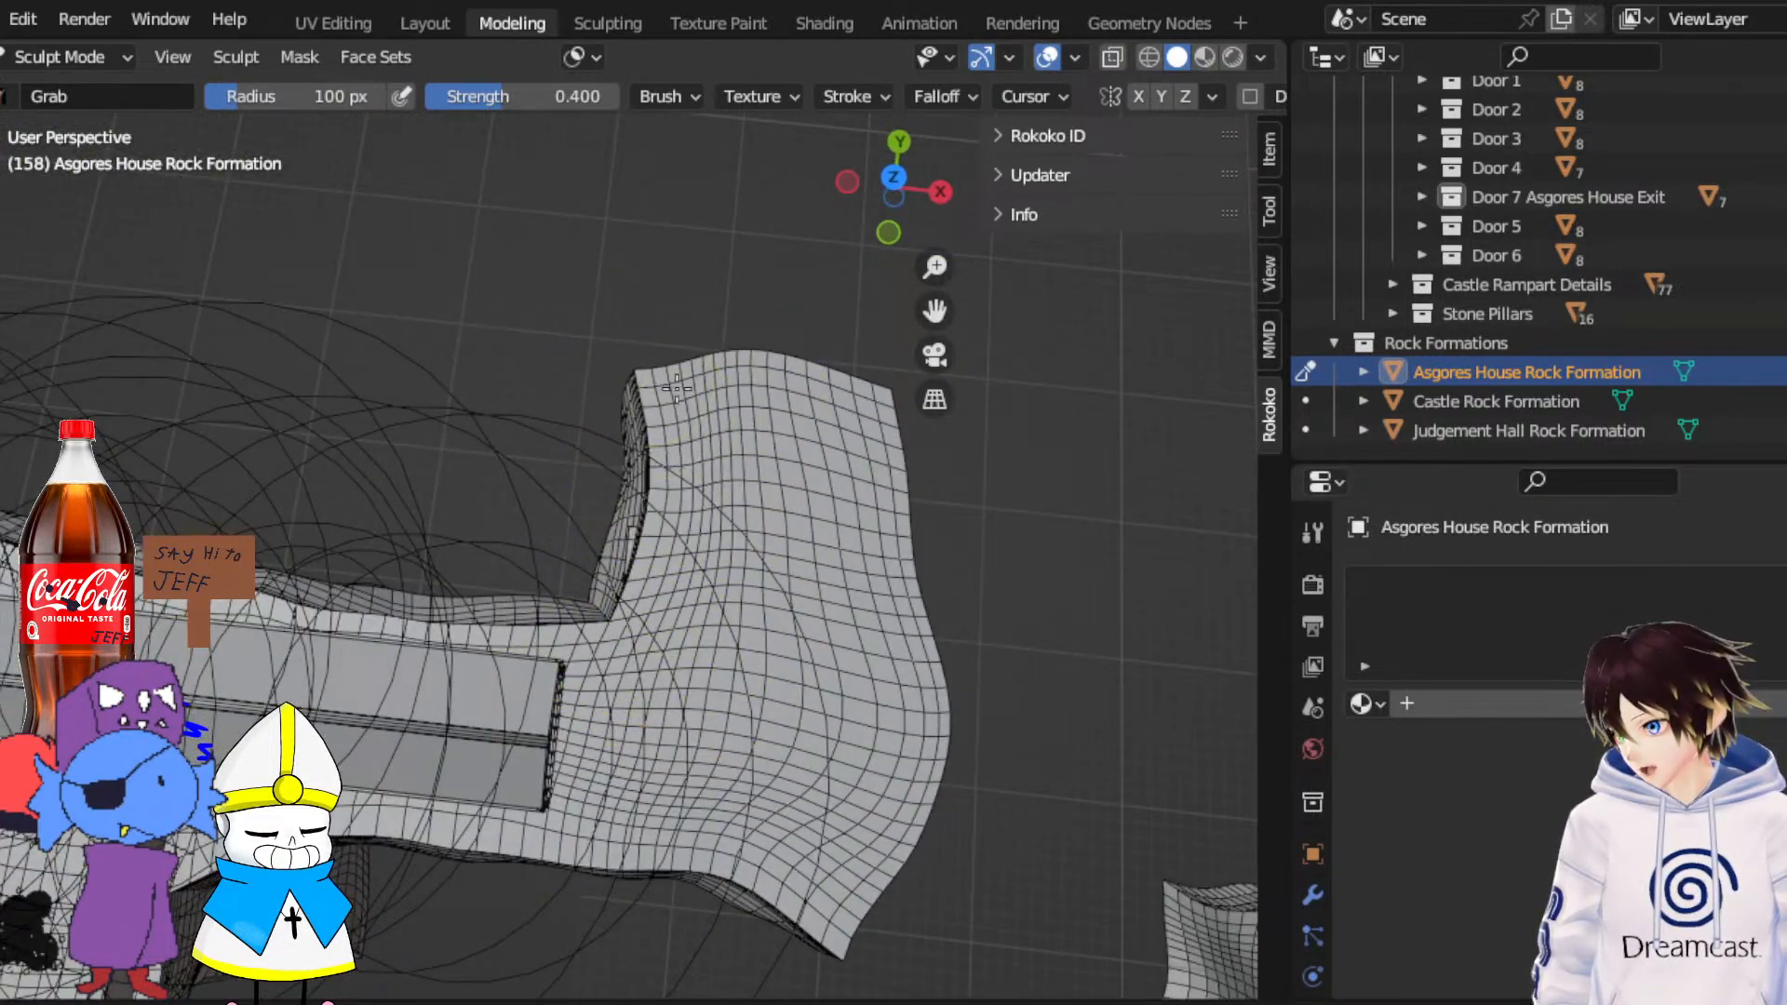
pyautogui.moveTo(717, 366)
pyautogui.mouseDown(button='middle')
pyautogui.moveTo(642, 326)
pyautogui.moveTo(415, 425)
pyautogui.moveTo(595, 465)
pyautogui.moveTo(758, 539)
pyautogui.moveTo(833, 545)
pyautogui.moveTo(775, 498)
pyautogui.moveTo(787, 455)
pyautogui.moveTo(752, 442)
pyautogui.mouseUp(button='middle')
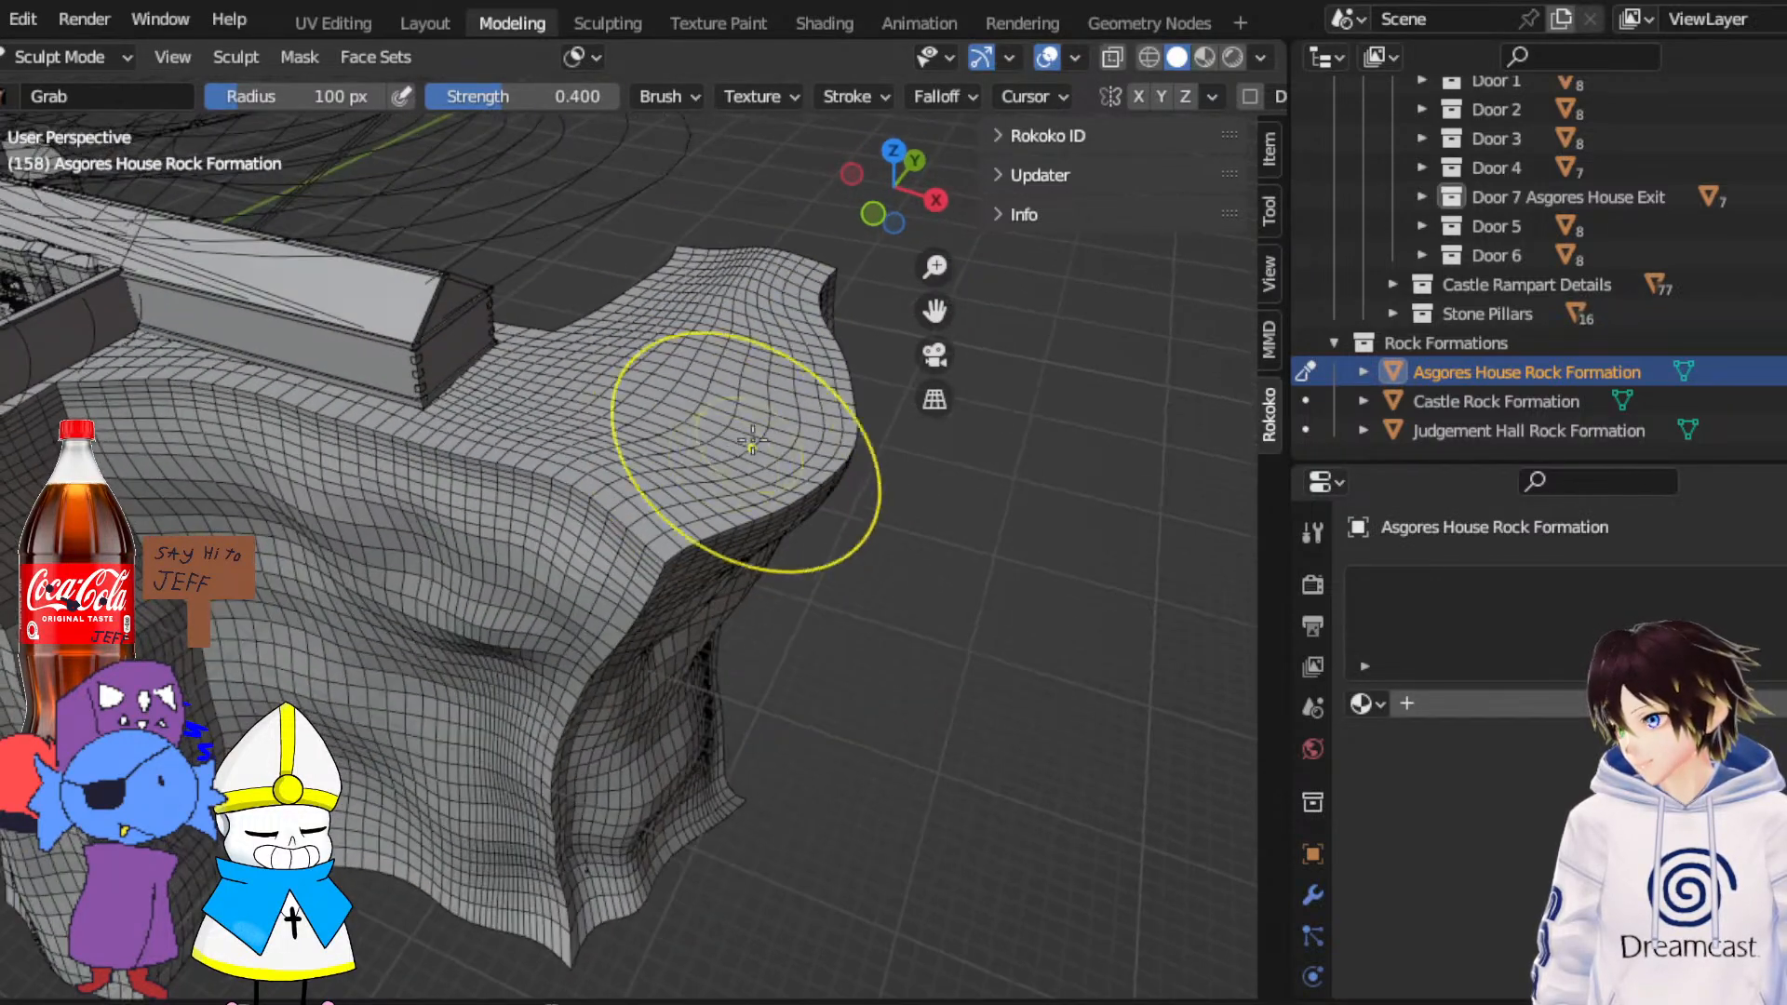
pyautogui.moveTo(668, 547); pyautogui.dragTo(477, 425, button='middle')
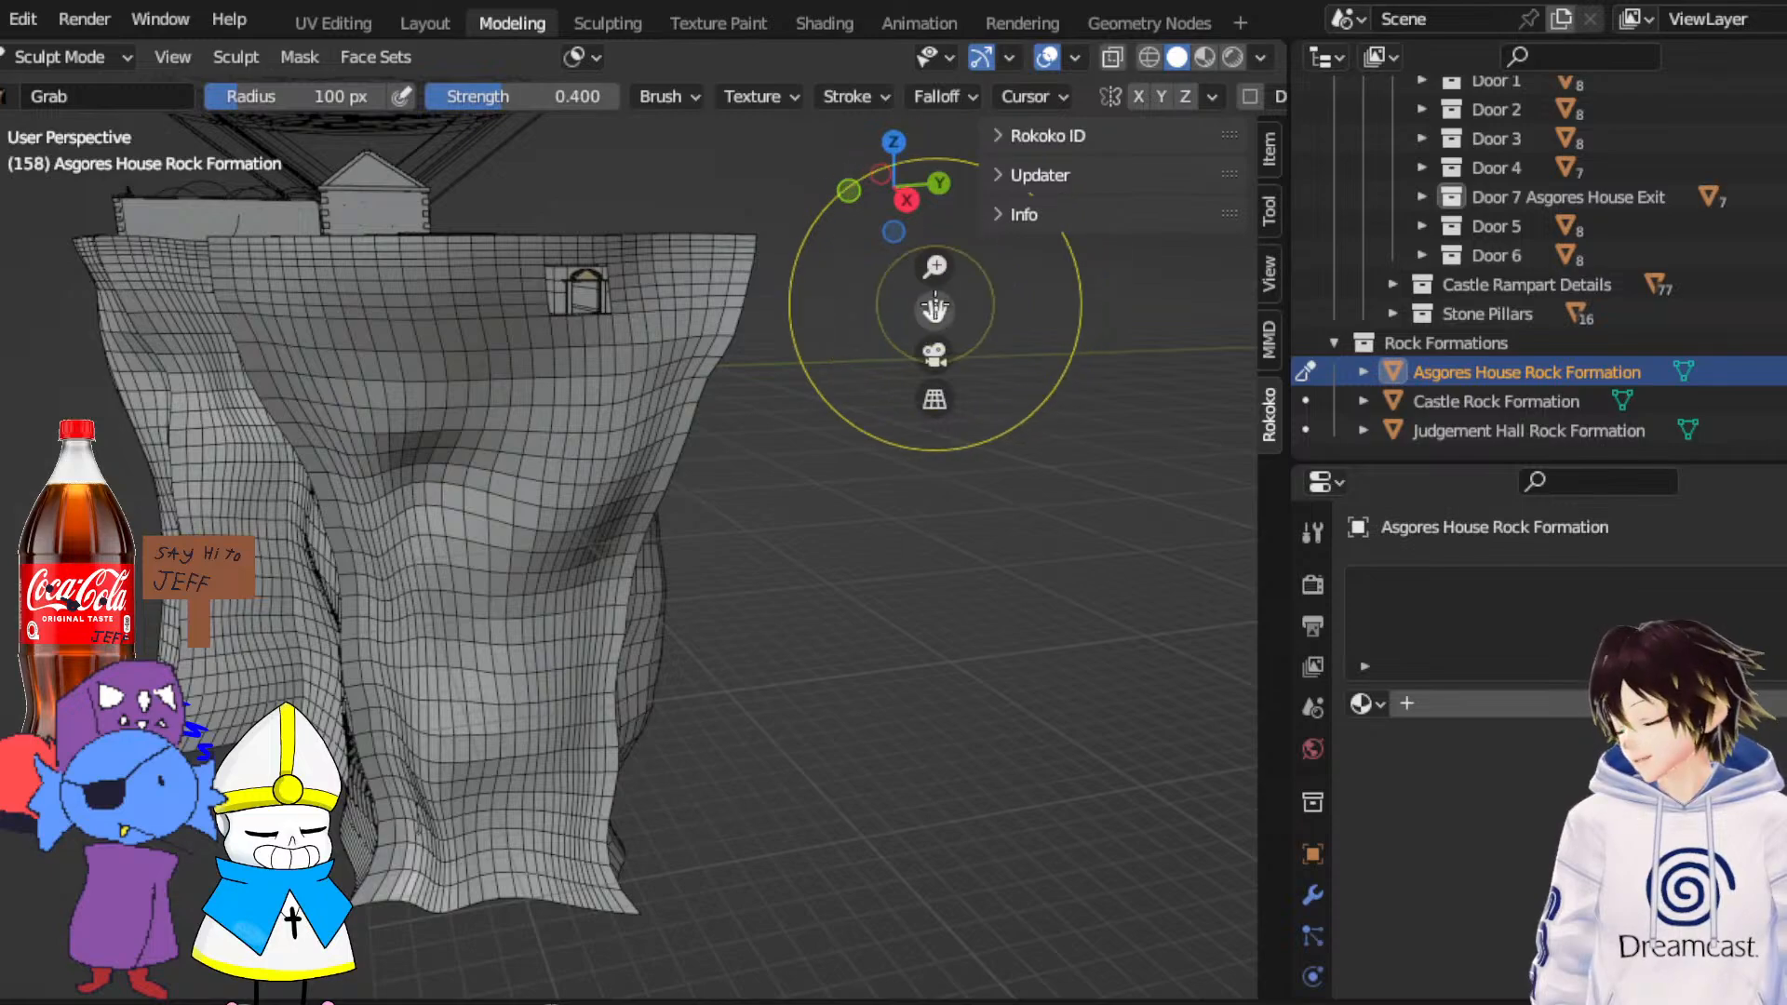
pyautogui.moveTo(935, 311); pyautogui.dragTo(1037, 312)
pyautogui.moveTo(719, 471); pyautogui.dragTo(808, 468, button='middle')
pyautogui.moveTo(772, 531); pyautogui.dragTo(578, 639, button='middle')
pyautogui.moveTo(931, 303); pyautogui.dragTo(1121, 275)
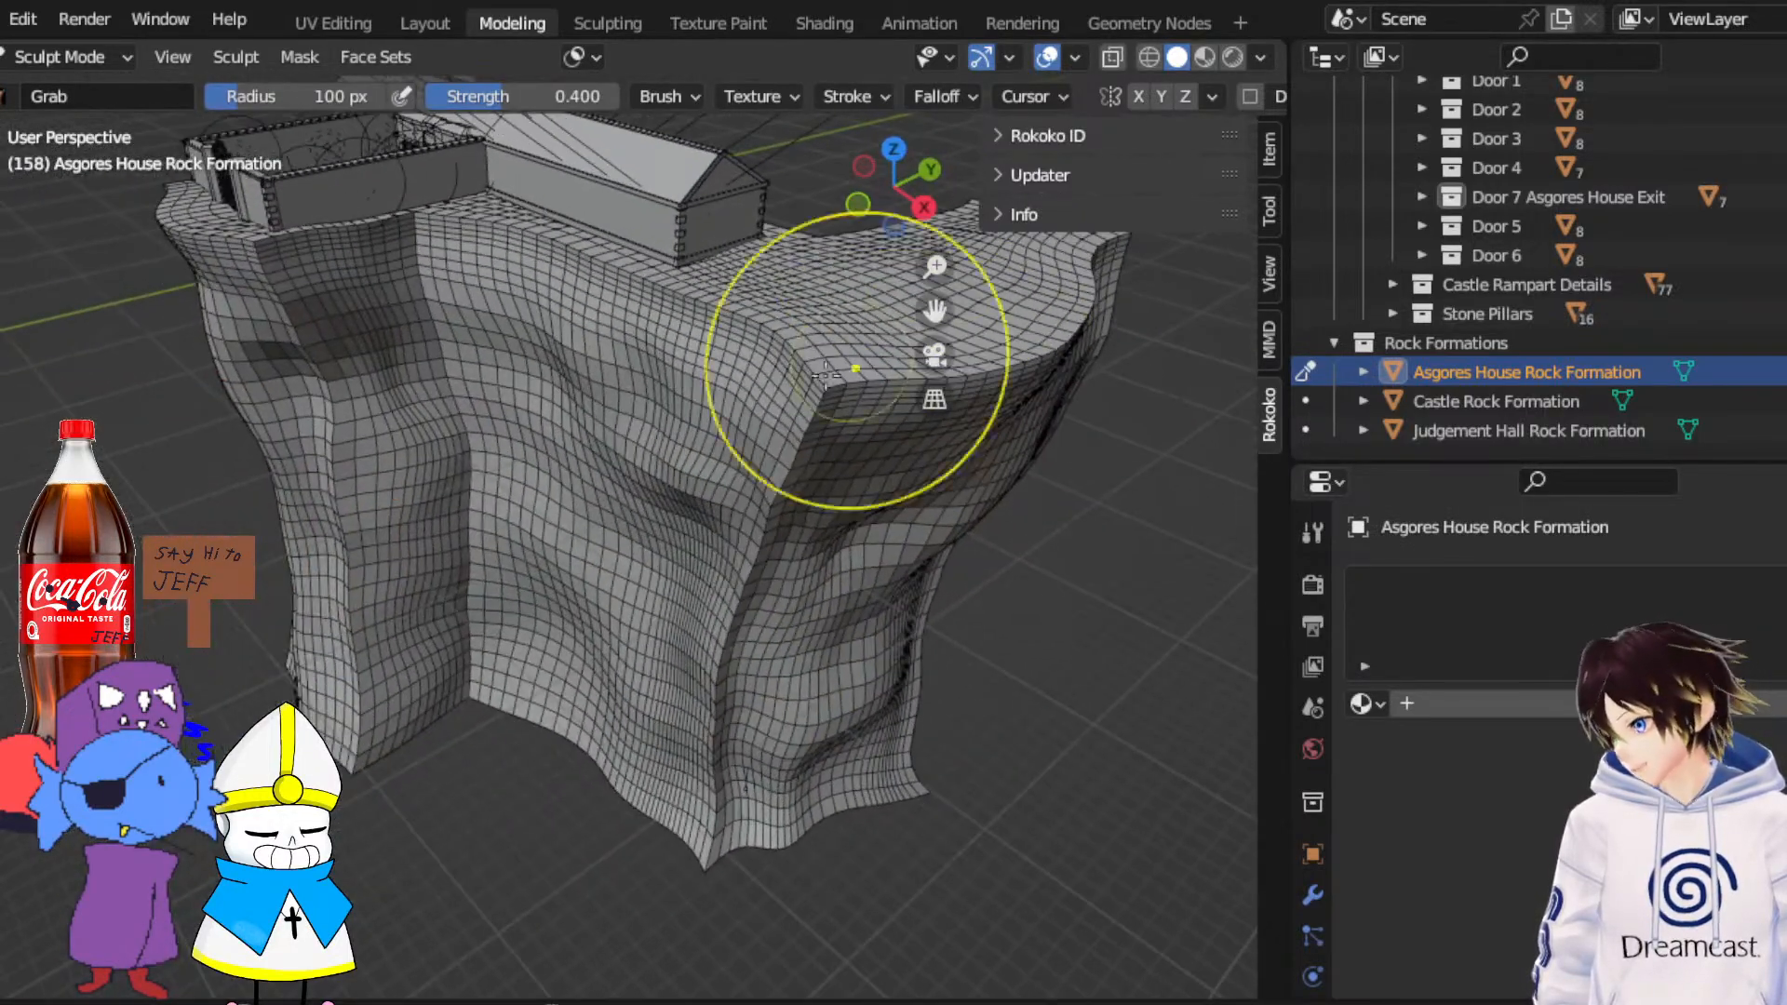
# Grab the recessed wall beside the courtyard section into a bulge and pull its base inward into a curved edge
pyautogui.moveTo(843, 364); pyautogui.dragTo(861, 421, button='middle')
pyautogui.scroll(4, 595, 507)
pyautogui.moveTo(600, 507)
pyautogui.mouseDown(button='middle')
pyautogui.moveTo(725, 533)
pyautogui.moveTo(677, 551)
pyautogui.mouseUp(button='middle')
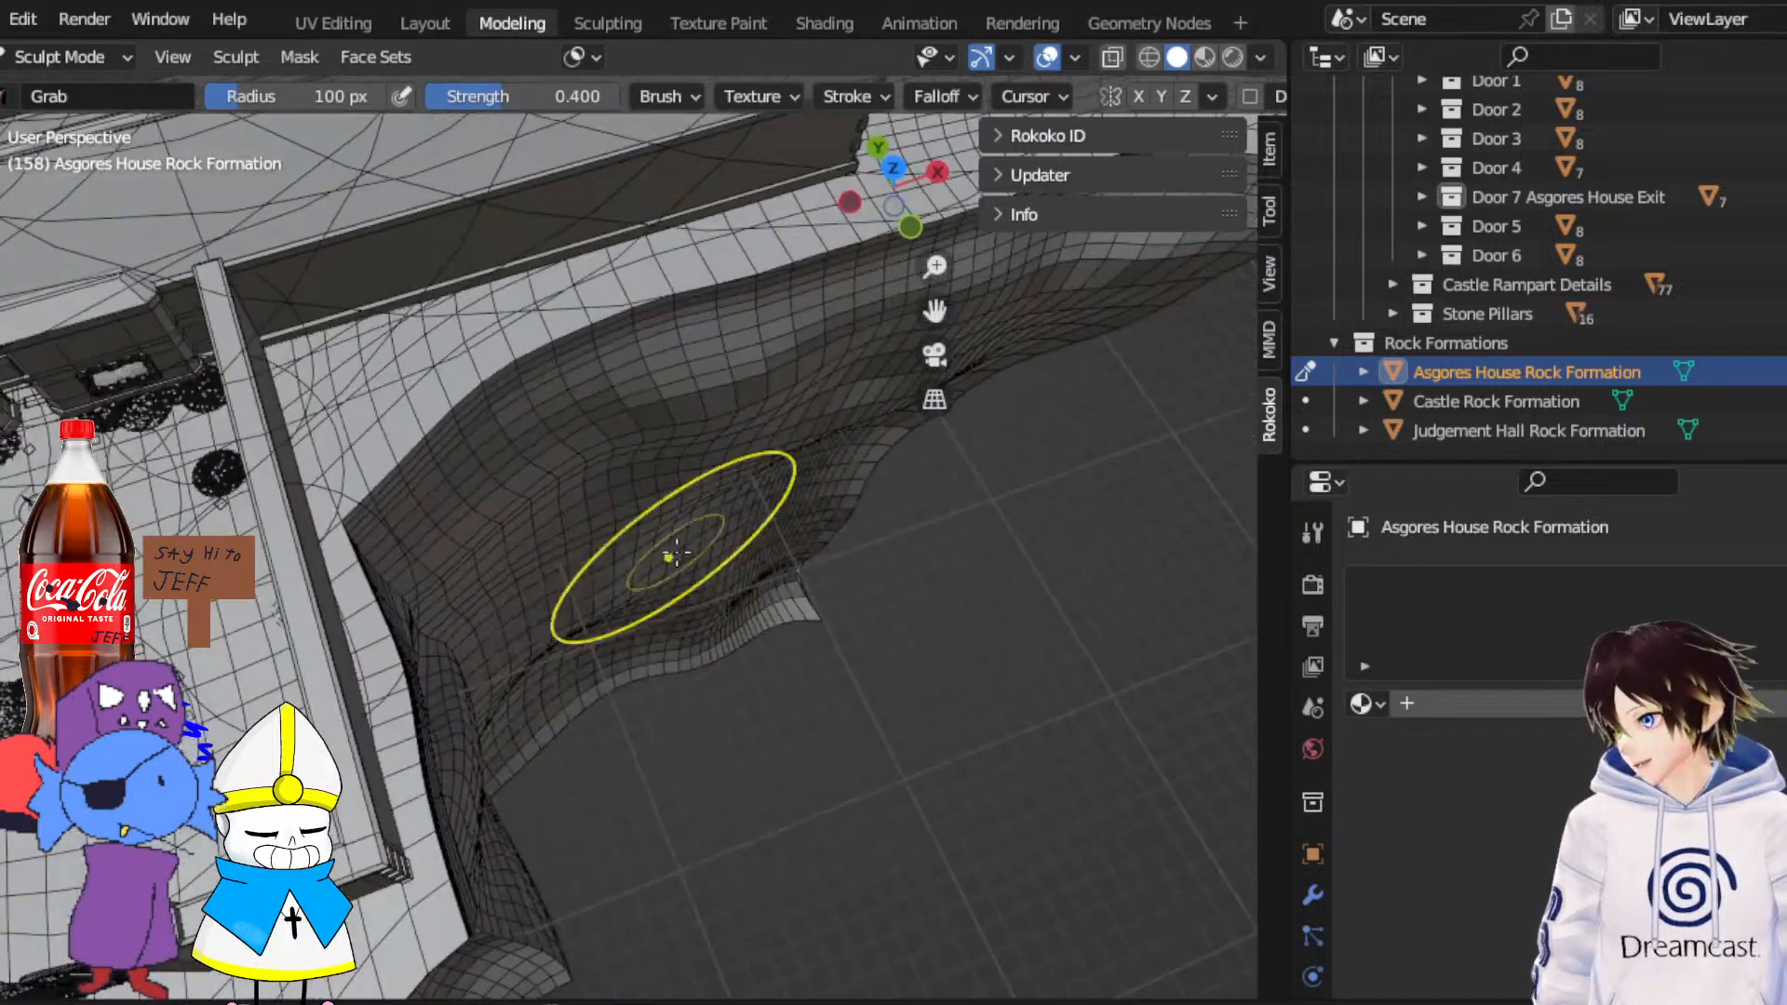
pyautogui.moveTo(535, 428); pyautogui.dragTo(558, 447, button='middle')
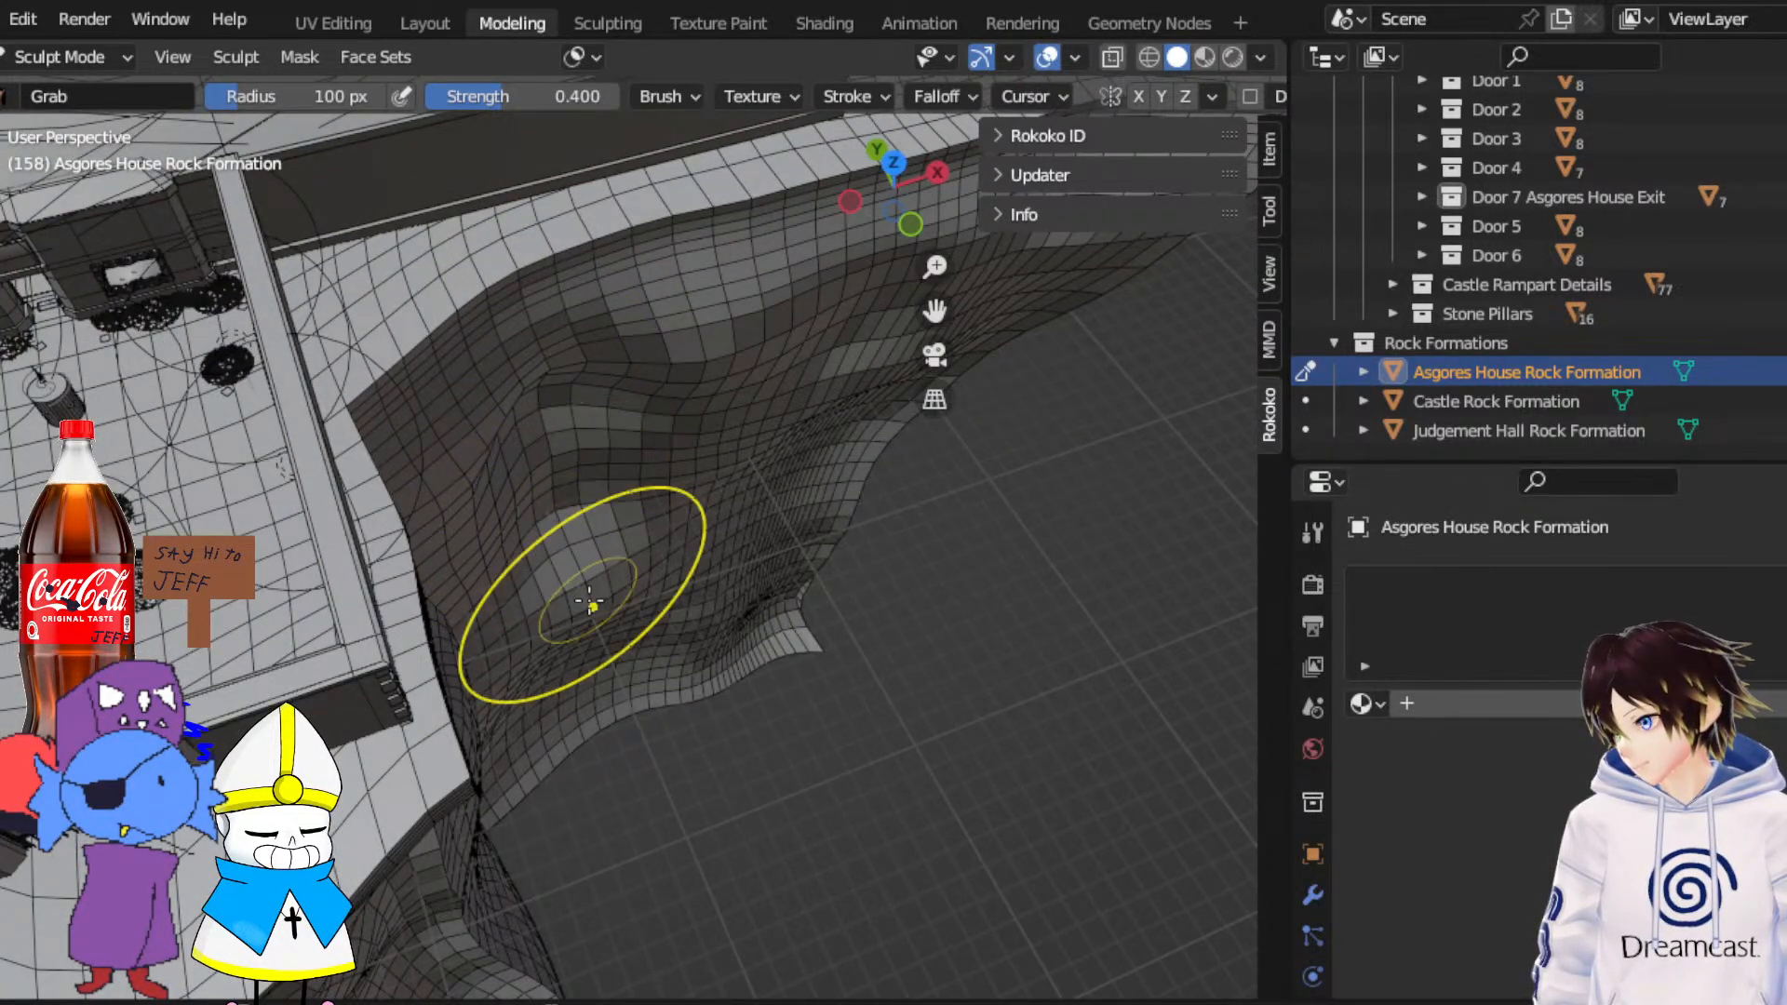
pyautogui.moveTo(591, 603); pyautogui.dragTo(541, 623, button='middle')
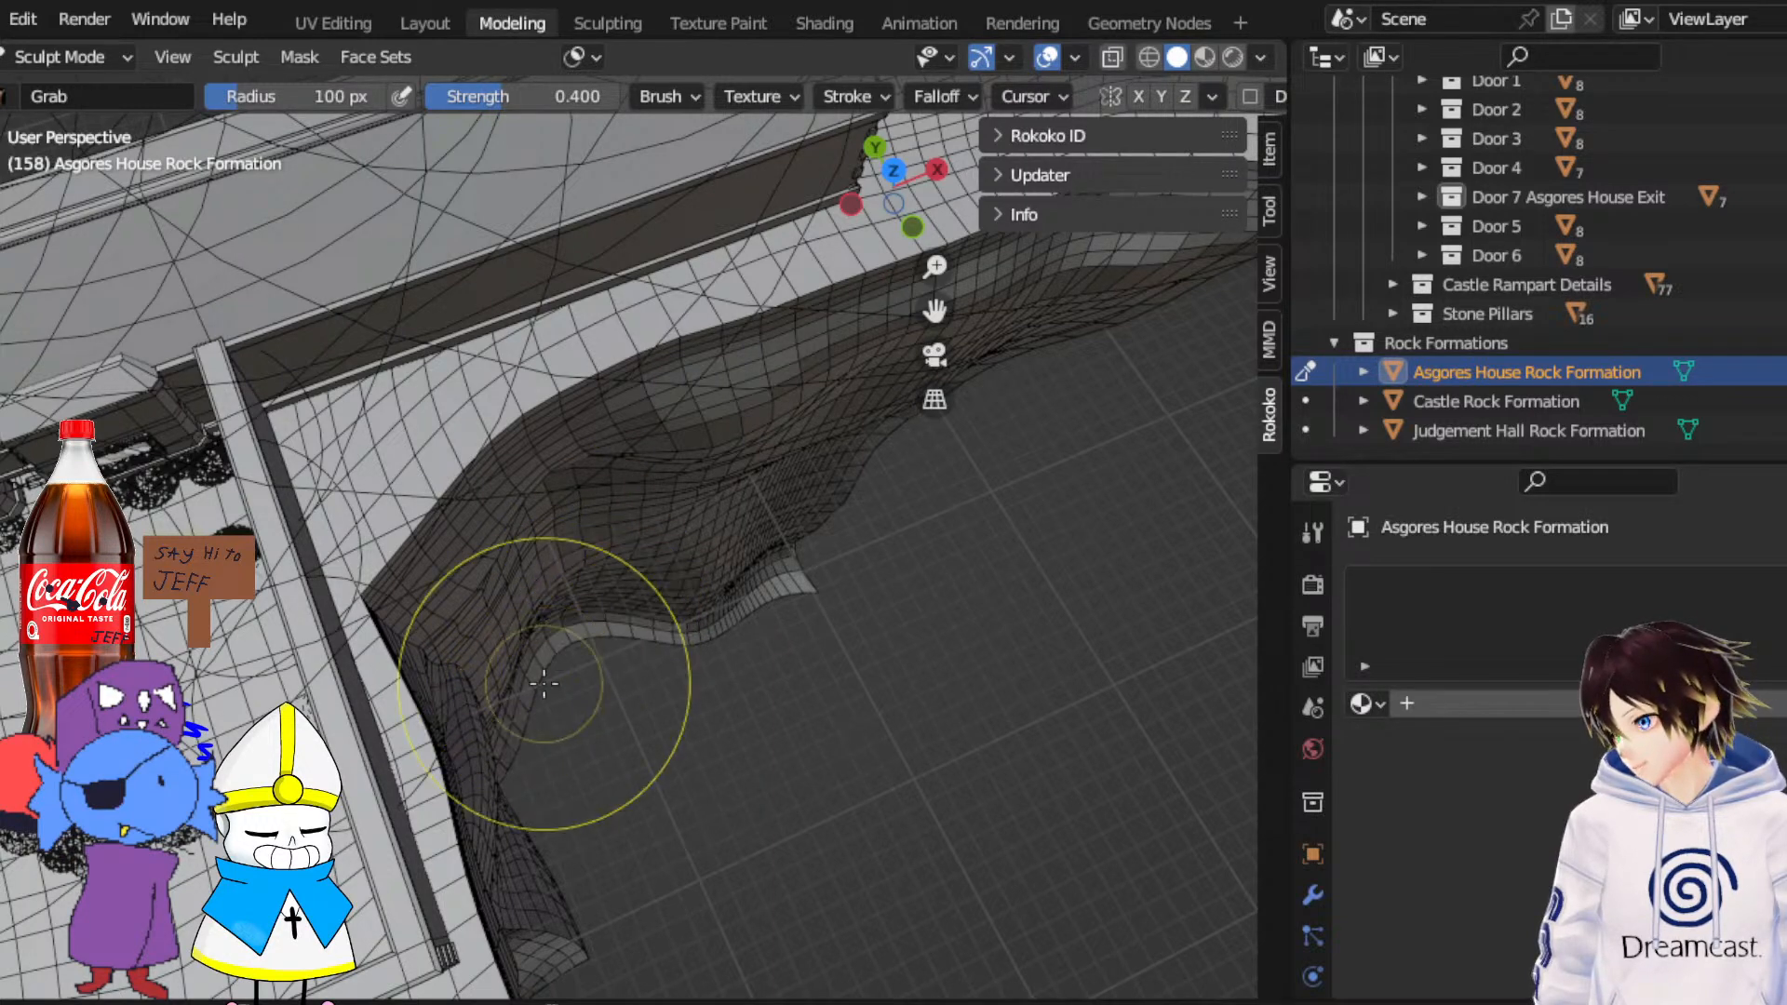
pyautogui.moveTo(535, 592); pyautogui.dragTo(511, 556, button='middle')
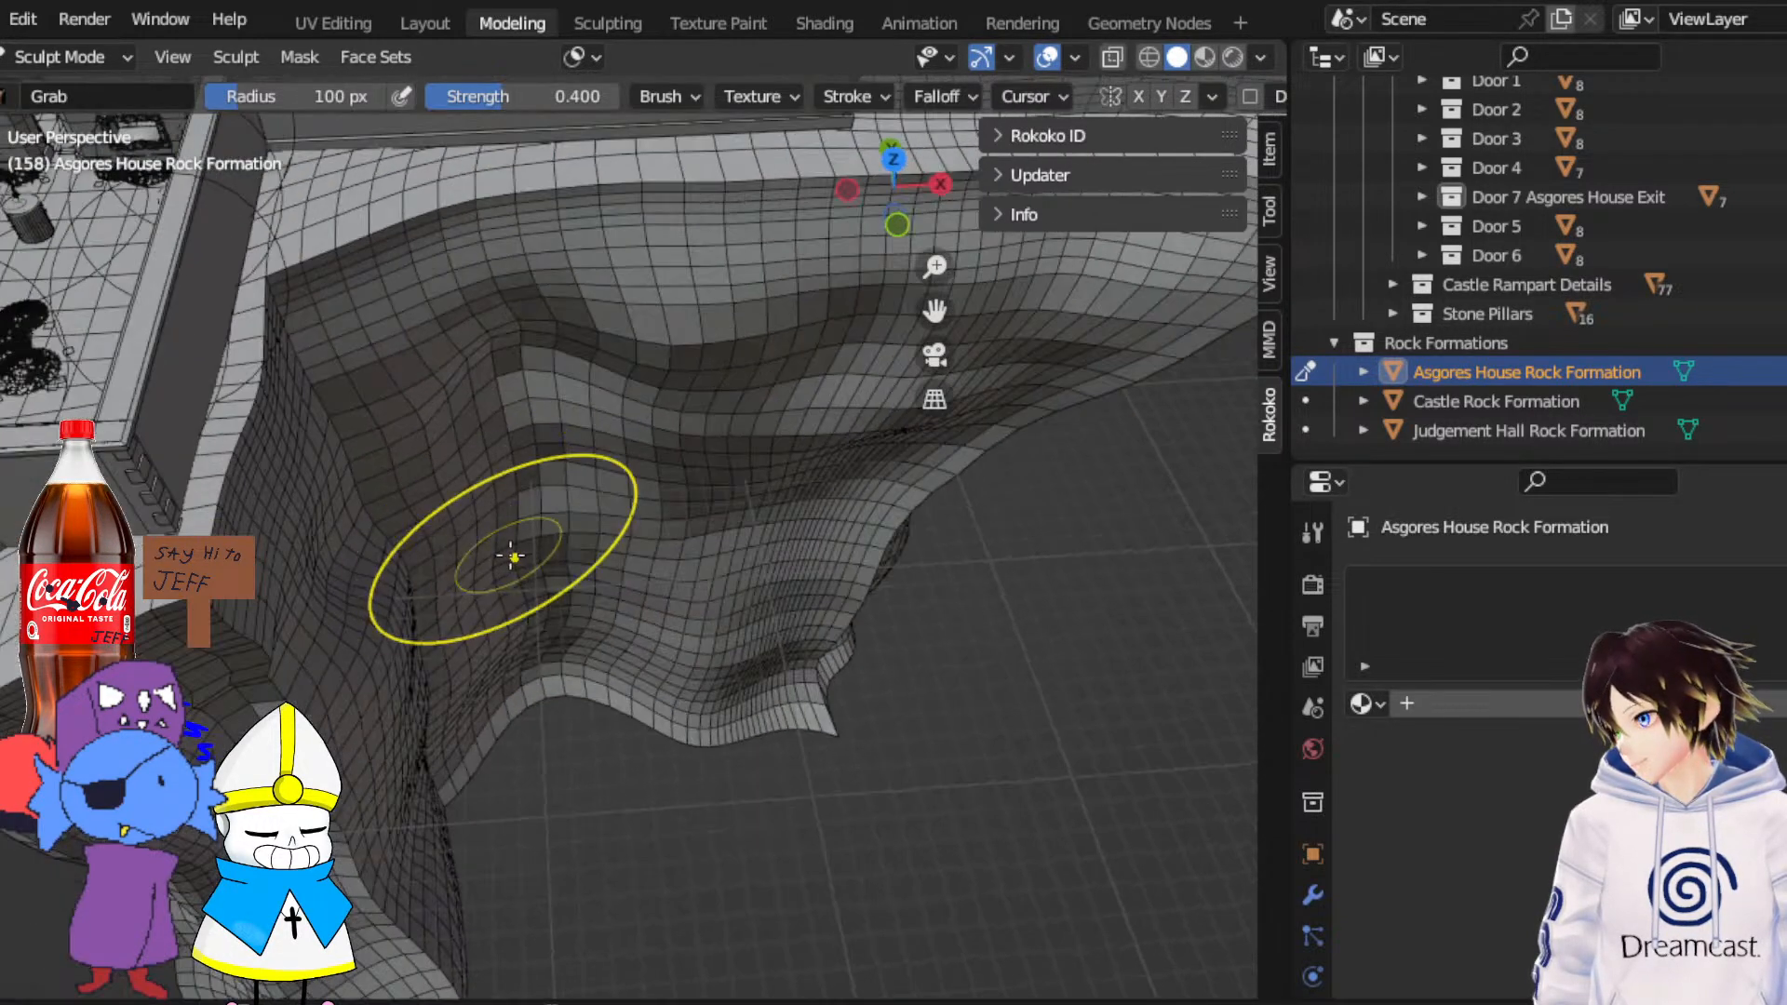
# Grab the upper and middle parts of the recessed wall beside the courtyard into stepped bulges and ledges
pyautogui.moveTo(467, 416); pyautogui.dragTo(498, 435, button='middle')
pyautogui.moveTo(495, 431); pyautogui.dragTo(496, 455)
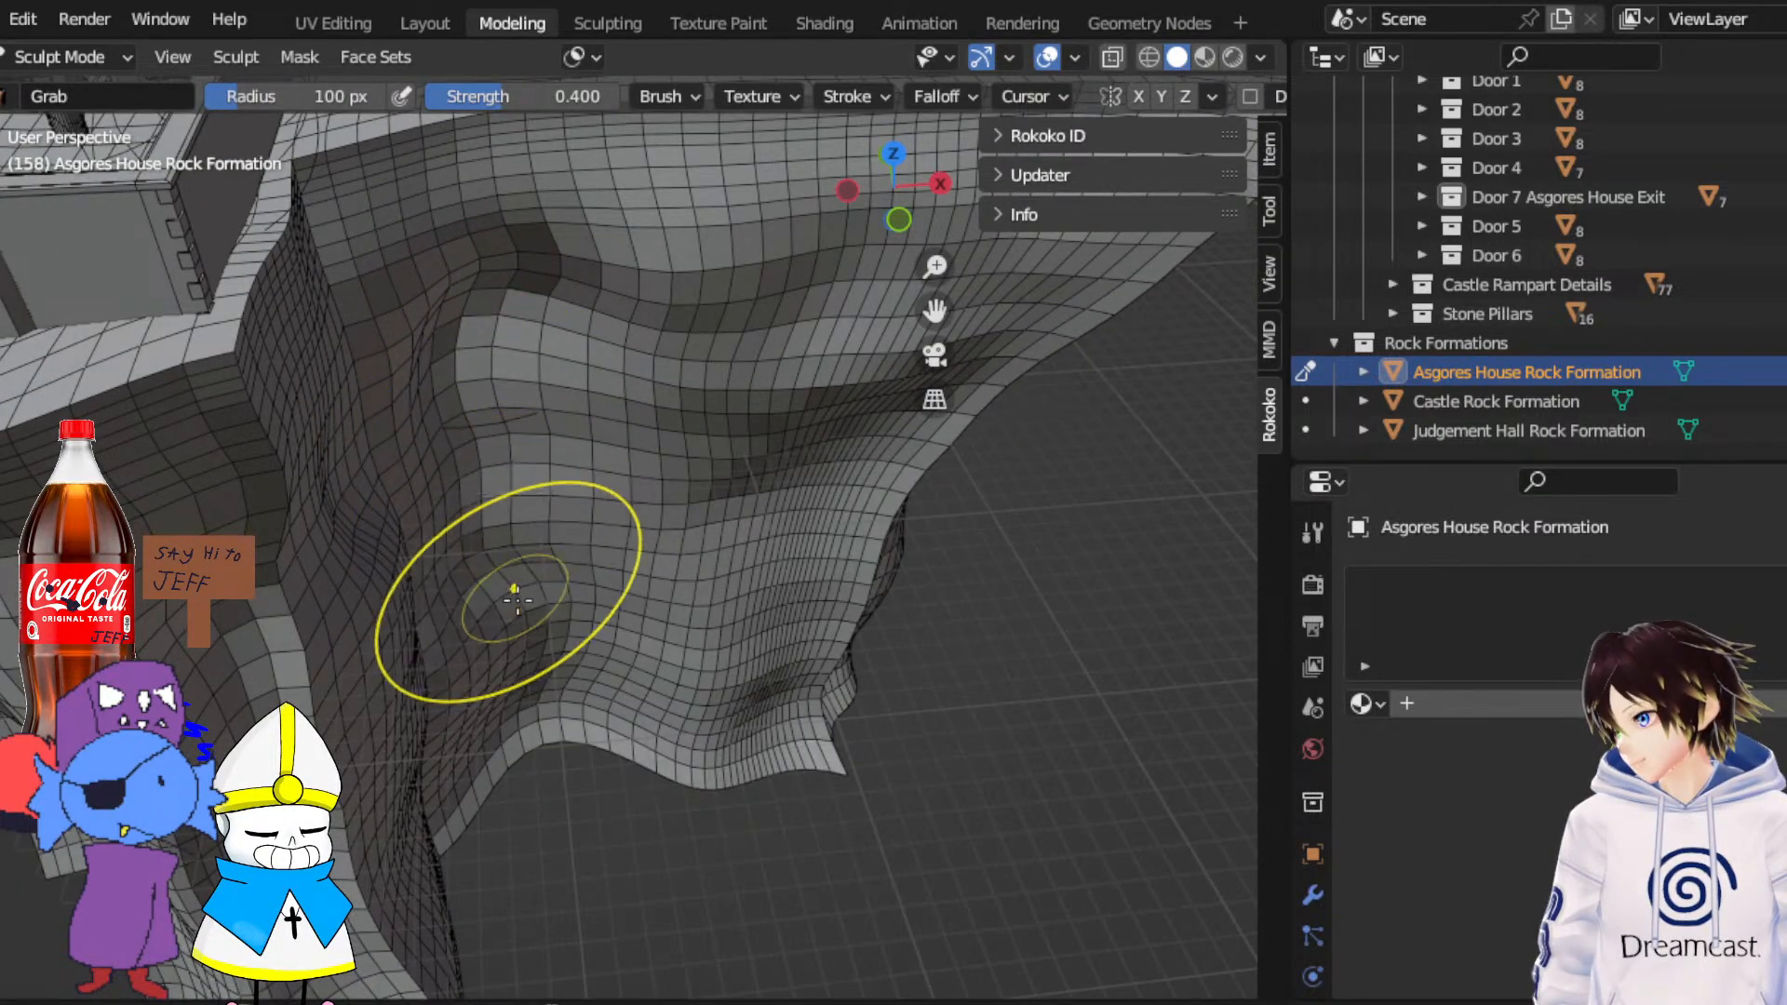
pyautogui.moveTo(570, 662)
pyautogui.mouseDown(button='middle')
pyautogui.moveTo(618, 387)
pyautogui.moveTo(679, 470)
pyautogui.mouseUp(button='middle')
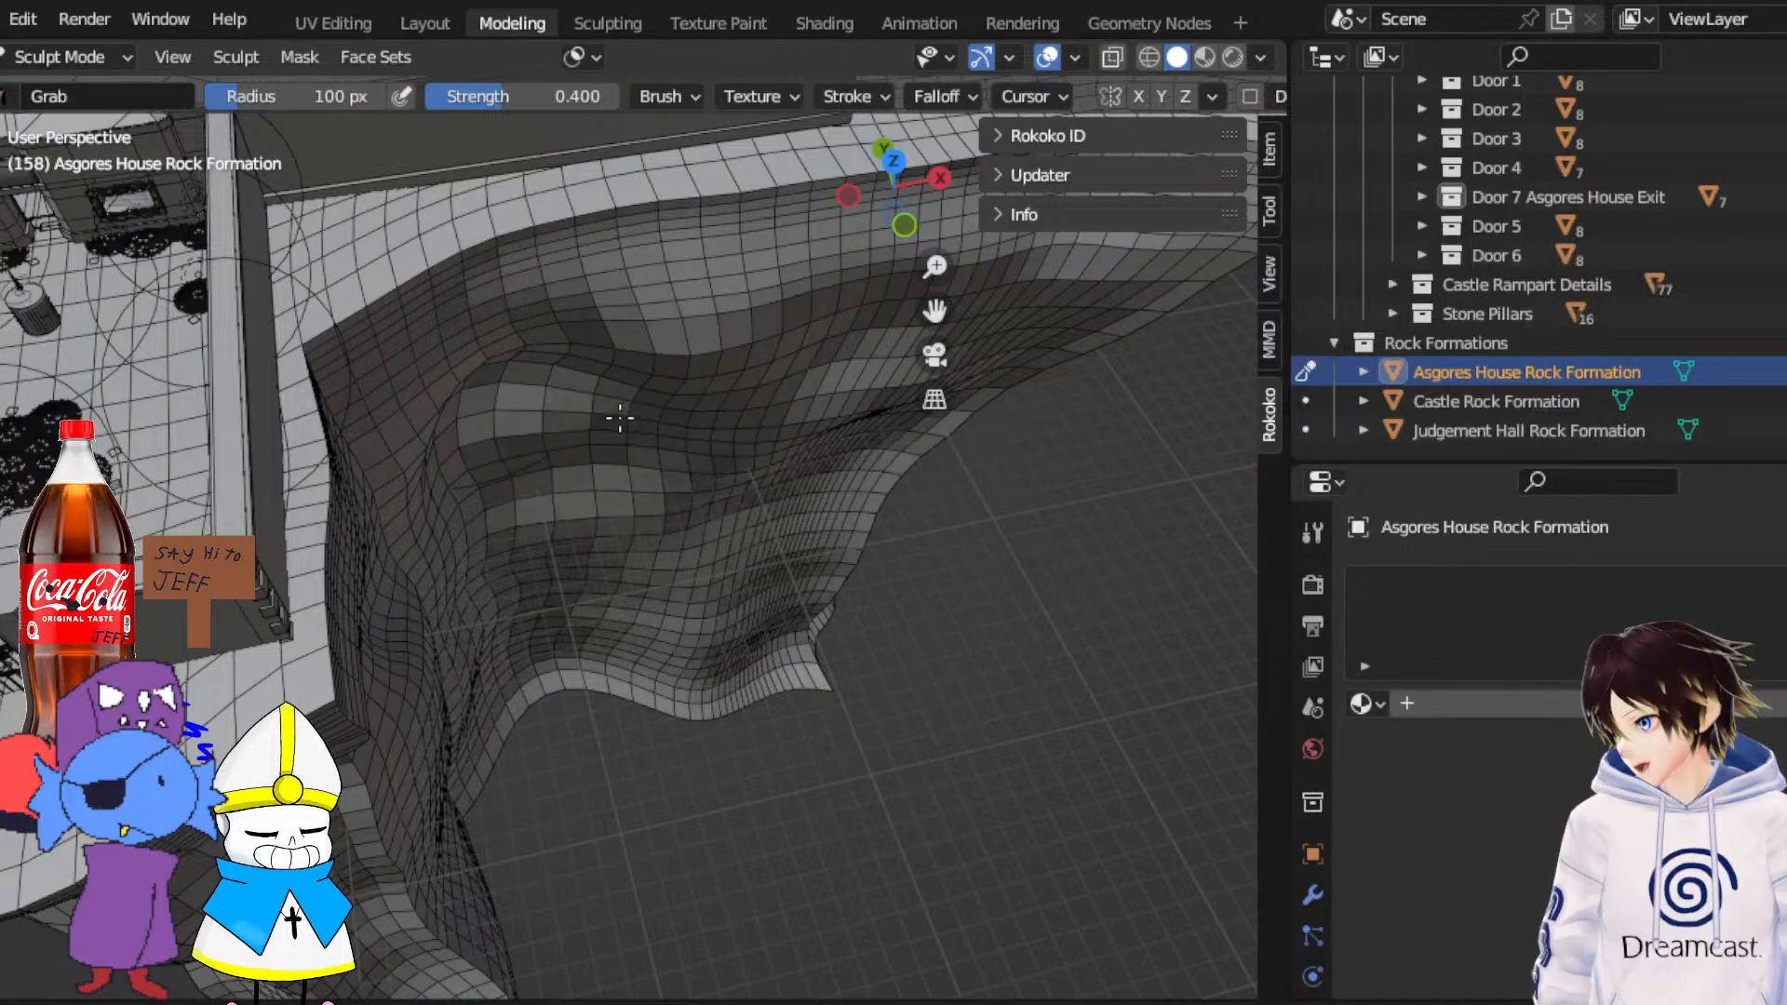
pyautogui.moveTo(654, 399)
pyautogui.mouseDown(button='middle')
pyautogui.moveTo(480, 373)
pyautogui.moveTo(599, 287)
pyautogui.moveTo(757, 260)
pyautogui.moveTo(726, 244)
pyautogui.moveTo(746, 409)
pyautogui.moveTo(715, 346)
pyautogui.mouseUp(button='middle')
pyautogui.moveTo(656, 454)
pyautogui.mouseDown(button='middle')
pyautogui.moveTo(683, 482)
pyautogui.moveTo(620, 512)
pyautogui.moveTo(609, 550)
pyautogui.moveTo(639, 568)
pyautogui.moveTo(538, 474)
pyautogui.mouseUp(button='middle')
# Hide the viewport overlays to inspect the shaded rock formation from several sides, and show them again
pyautogui.scroll(-5, 618, 534)
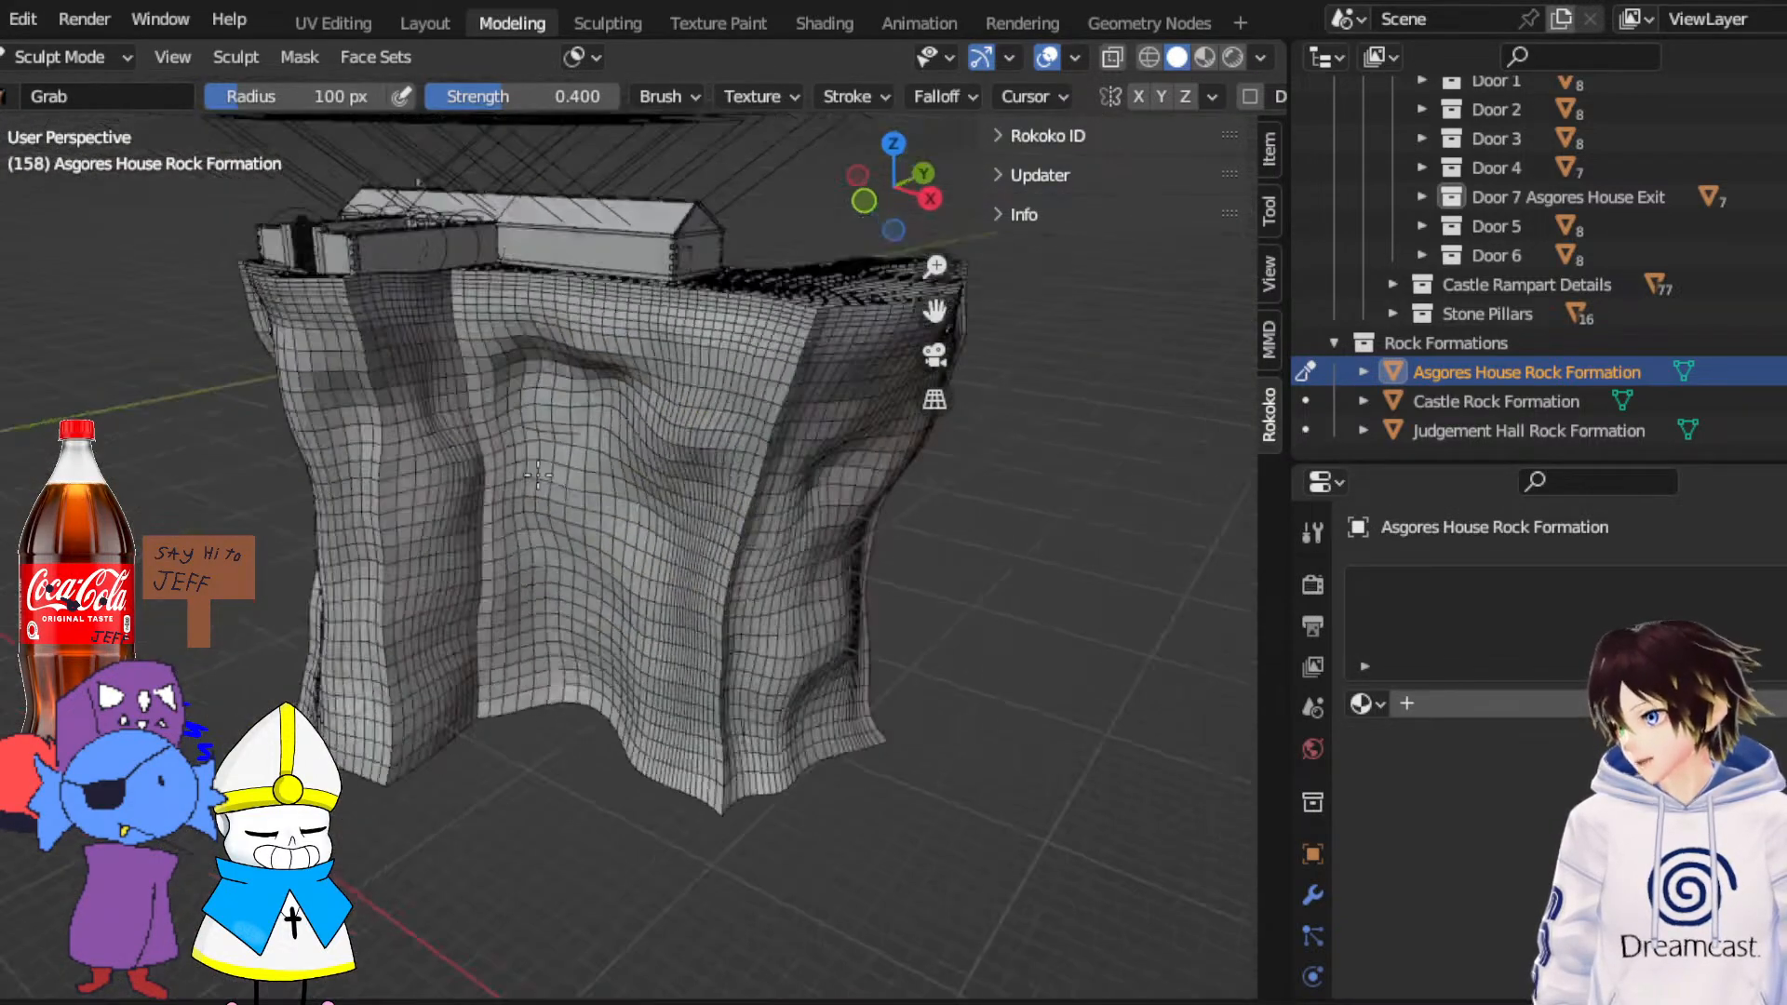
pyautogui.scroll(5, 538, 475)
pyautogui.moveTo(646, 326)
pyautogui.mouseDown(button='middle')
pyautogui.moveTo(684, 321)
pyautogui.moveTo(574, 344)
pyautogui.moveTo(646, 380)
pyautogui.moveTo(800, 382)
pyautogui.mouseUp(button='middle')
pyautogui.click(1049, 58)
pyautogui.scroll(-2, 750, 359)
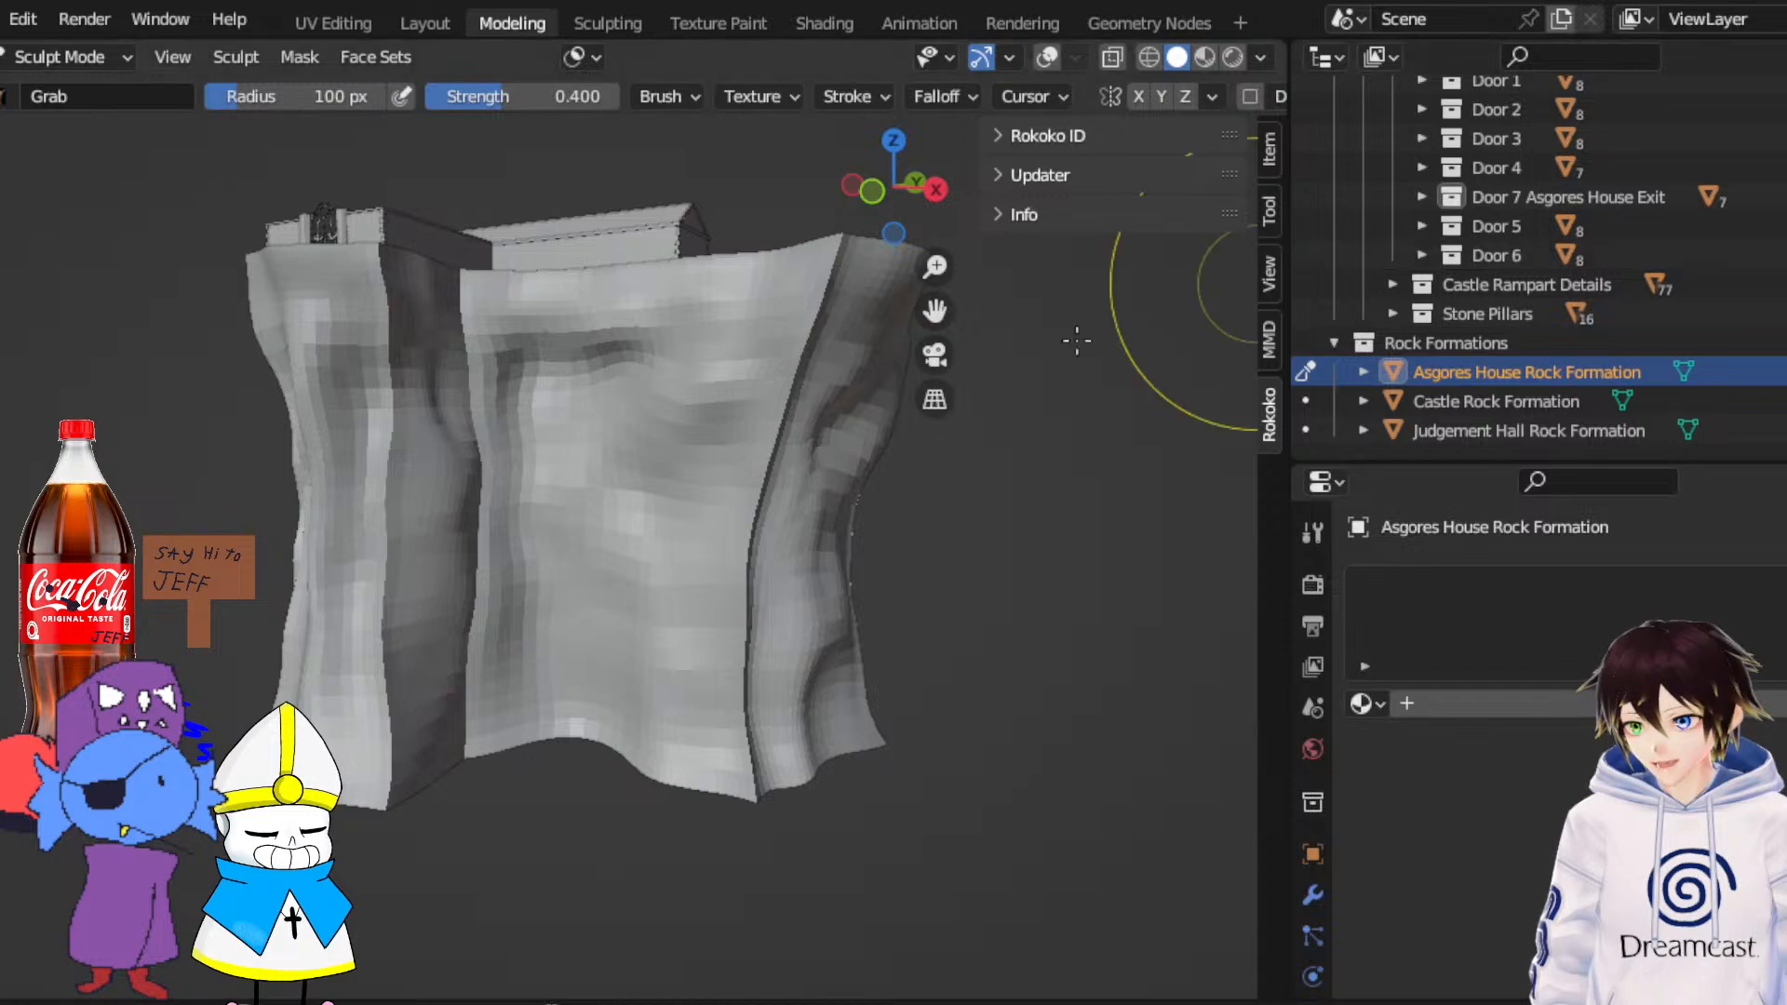
pyautogui.moveTo(339, 220); pyautogui.dragTo(651, 298, button='middle')
pyautogui.click(1050, 57)
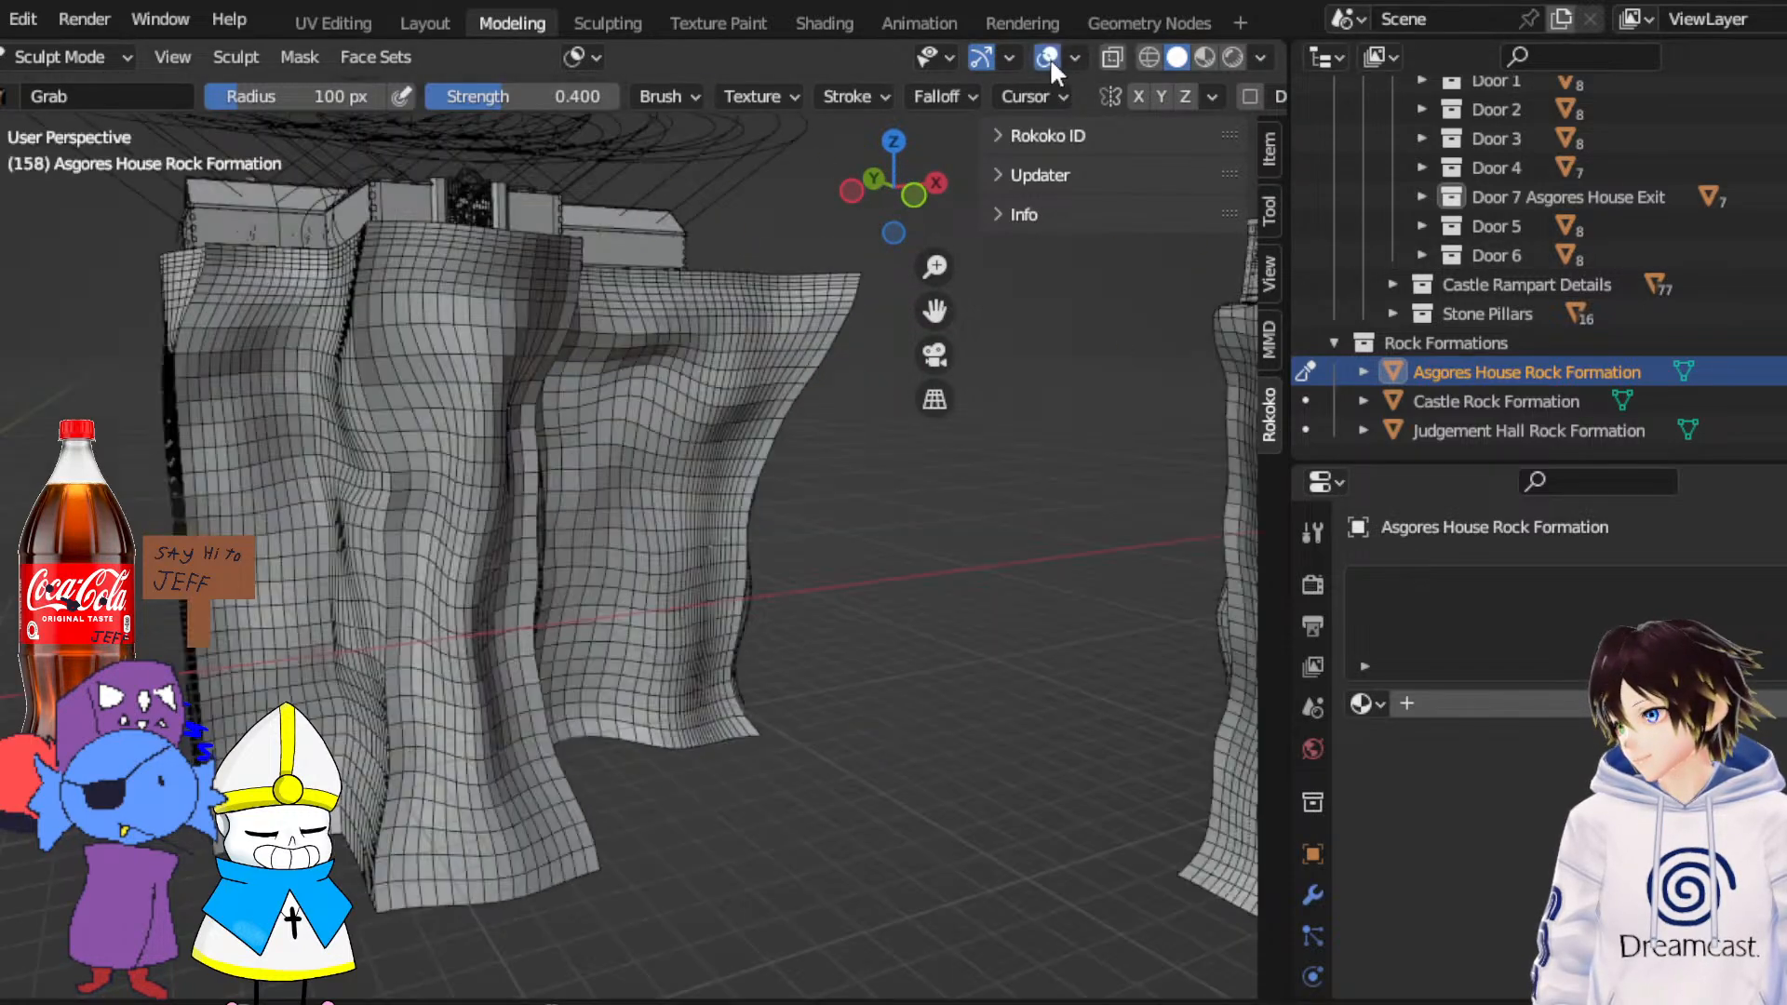
# Pull the upper front of the Asgores House Rock Formation slightly with the Grab brush
pyautogui.moveTo(589, 472)
pyautogui.mouseDown(button='middle')
pyautogui.moveTo(664, 482)
pyautogui.moveTo(603, 468)
pyautogui.mouseUp(button='middle')
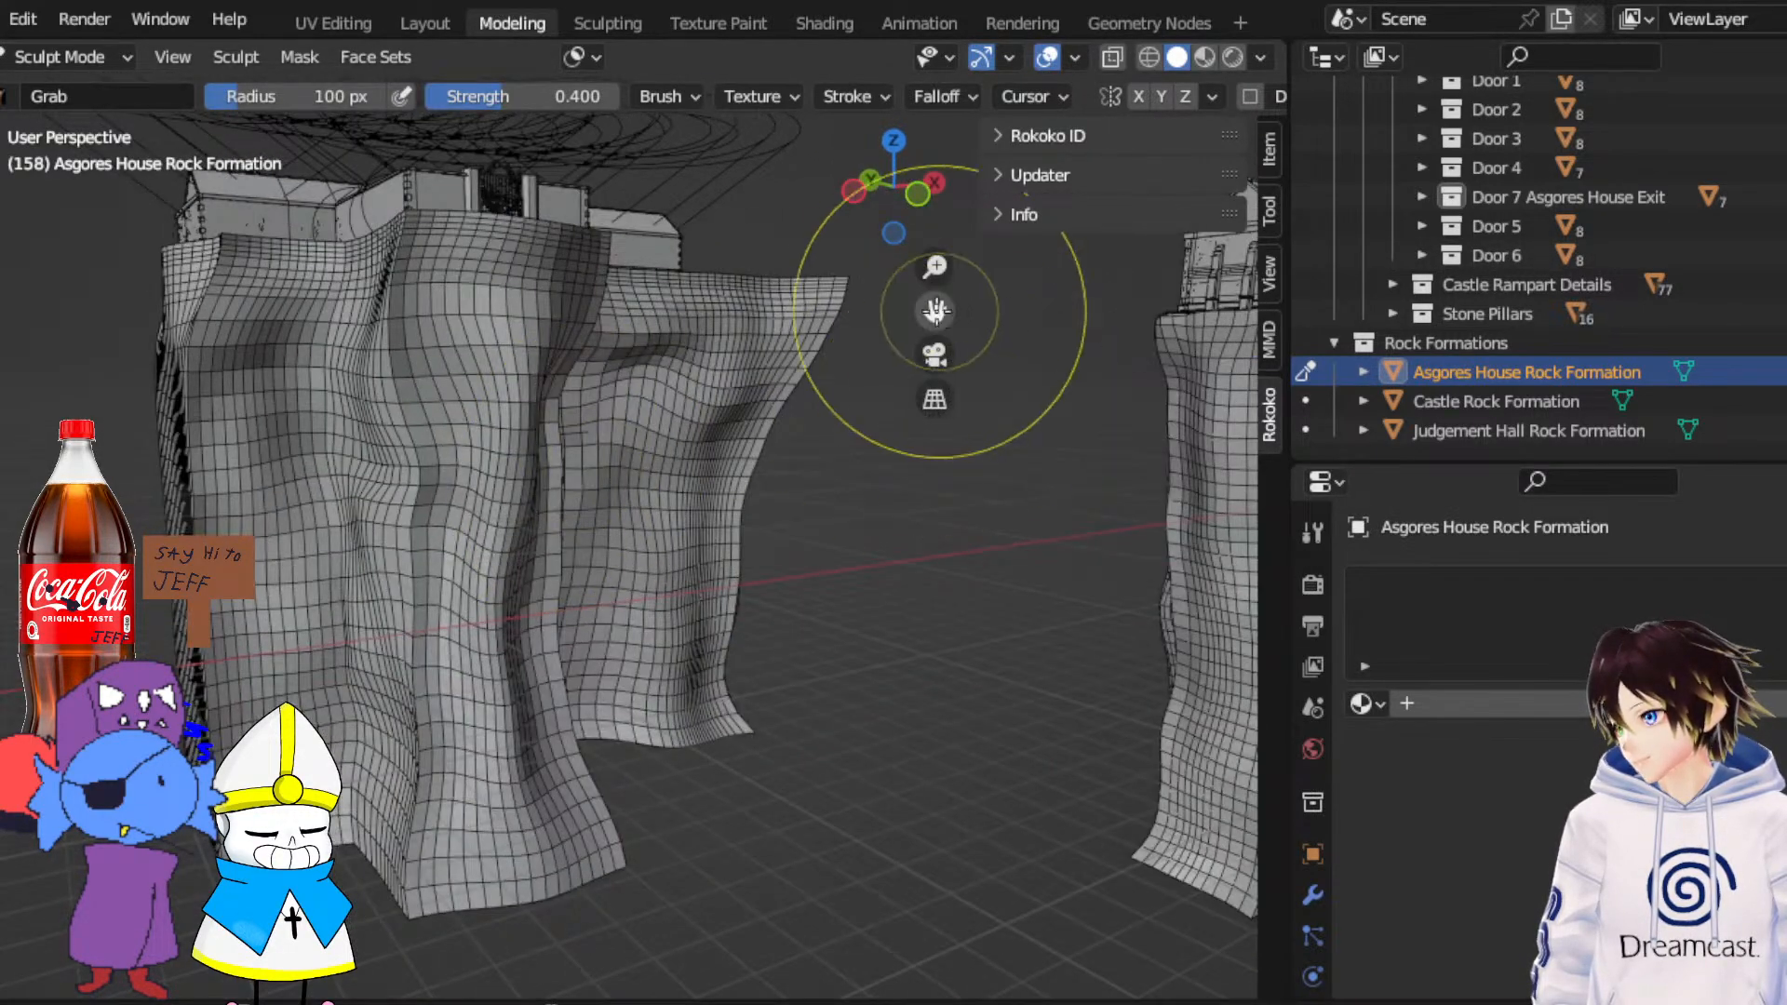
pyautogui.moveTo(936, 311); pyautogui.dragTo(1163, 322)
pyautogui.moveTo(841, 383); pyautogui.dragTo(612, 434, button='middle')
pyautogui.moveTo(679, 354); pyautogui.dragTo(738, 318)
pyautogui.moveTo(738, 318); pyautogui.dragTo(703, 309, button='middle')
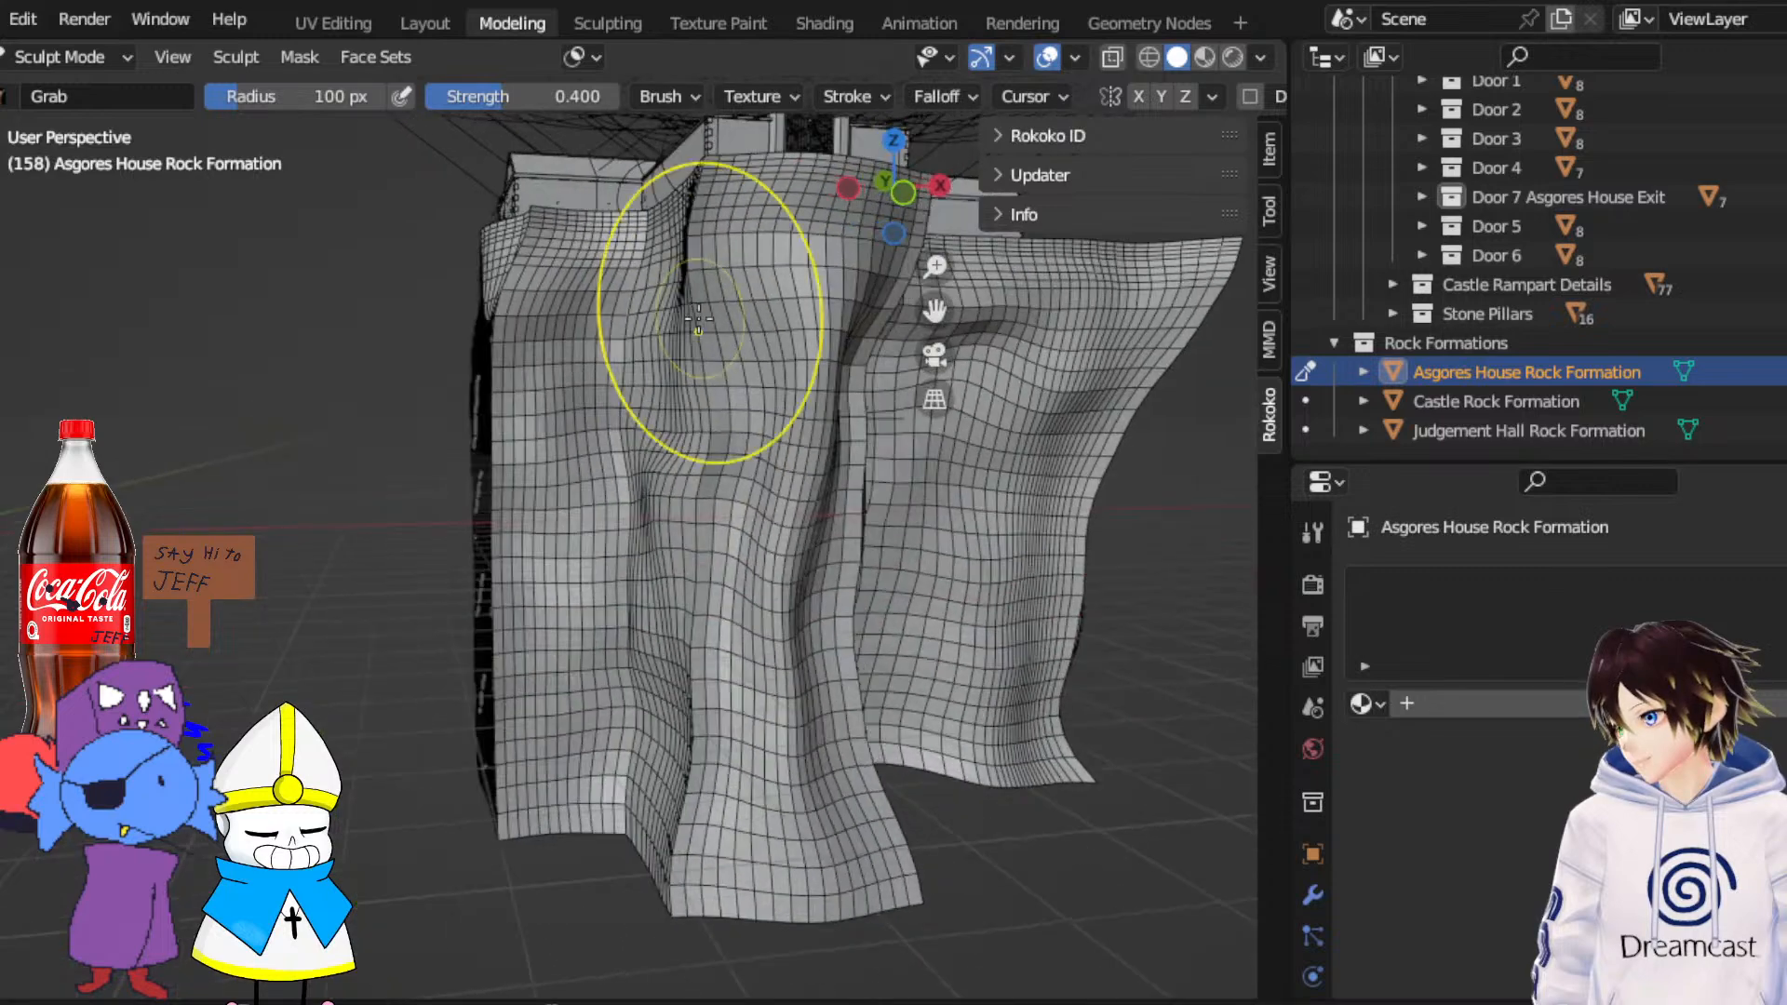
# Examine the hollow and deep creases on the front of the Asgores House Rock Formation from above and close up
pyautogui.moveTo(720, 377)
pyautogui.mouseDown(button='middle')
pyautogui.moveTo(808, 651)
pyautogui.moveTo(716, 674)
pyautogui.mouseUp(button='middle')
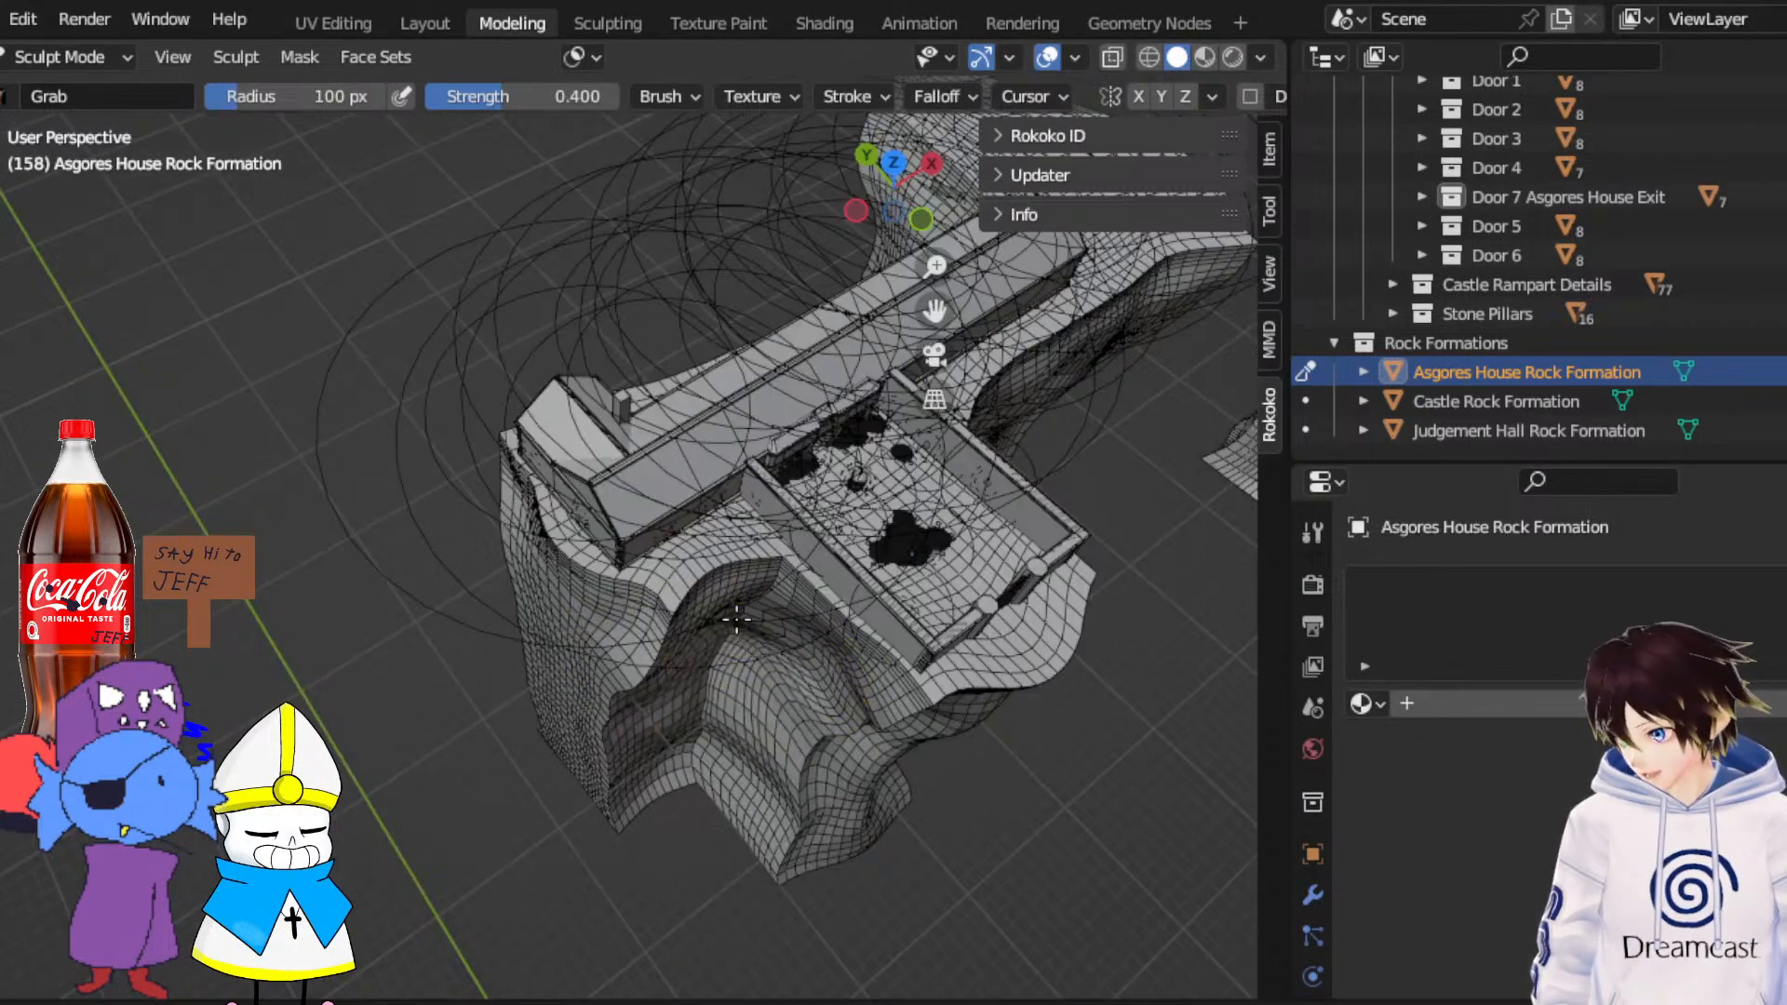
pyautogui.moveTo(741, 557); pyautogui.dragTo(751, 562, button='middle')
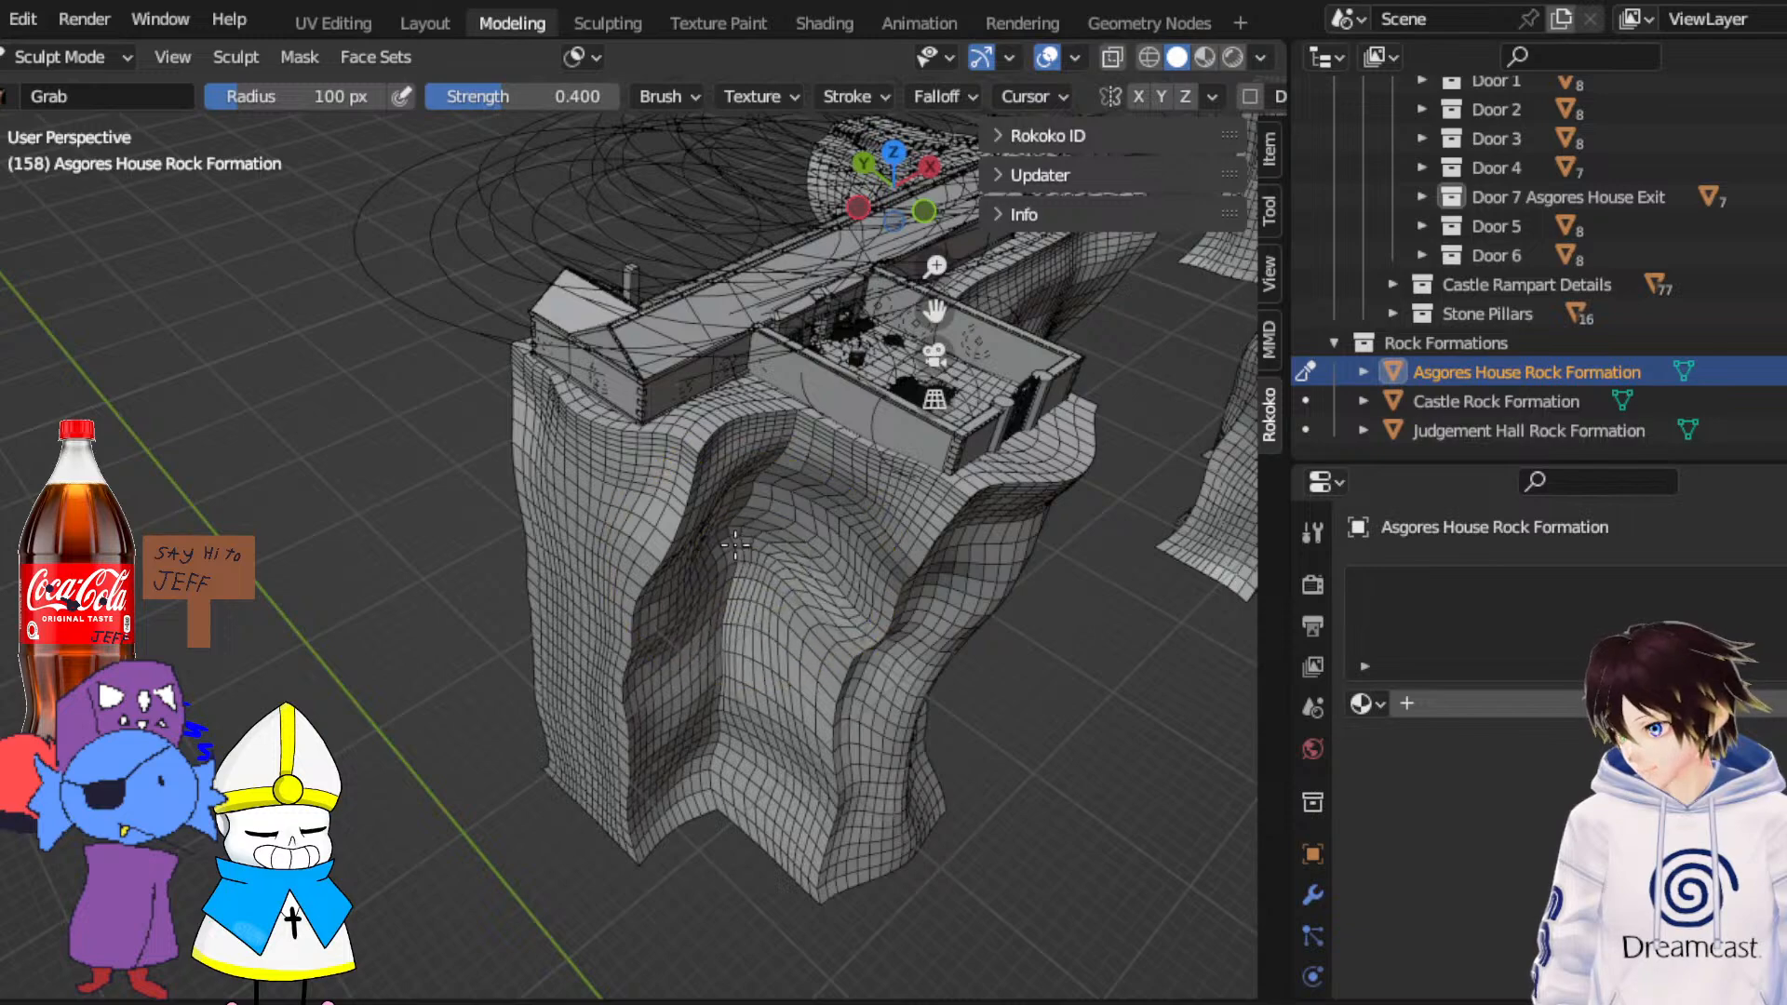
pyautogui.moveTo(729, 654); pyautogui.dragTo(746, 614, button='middle')
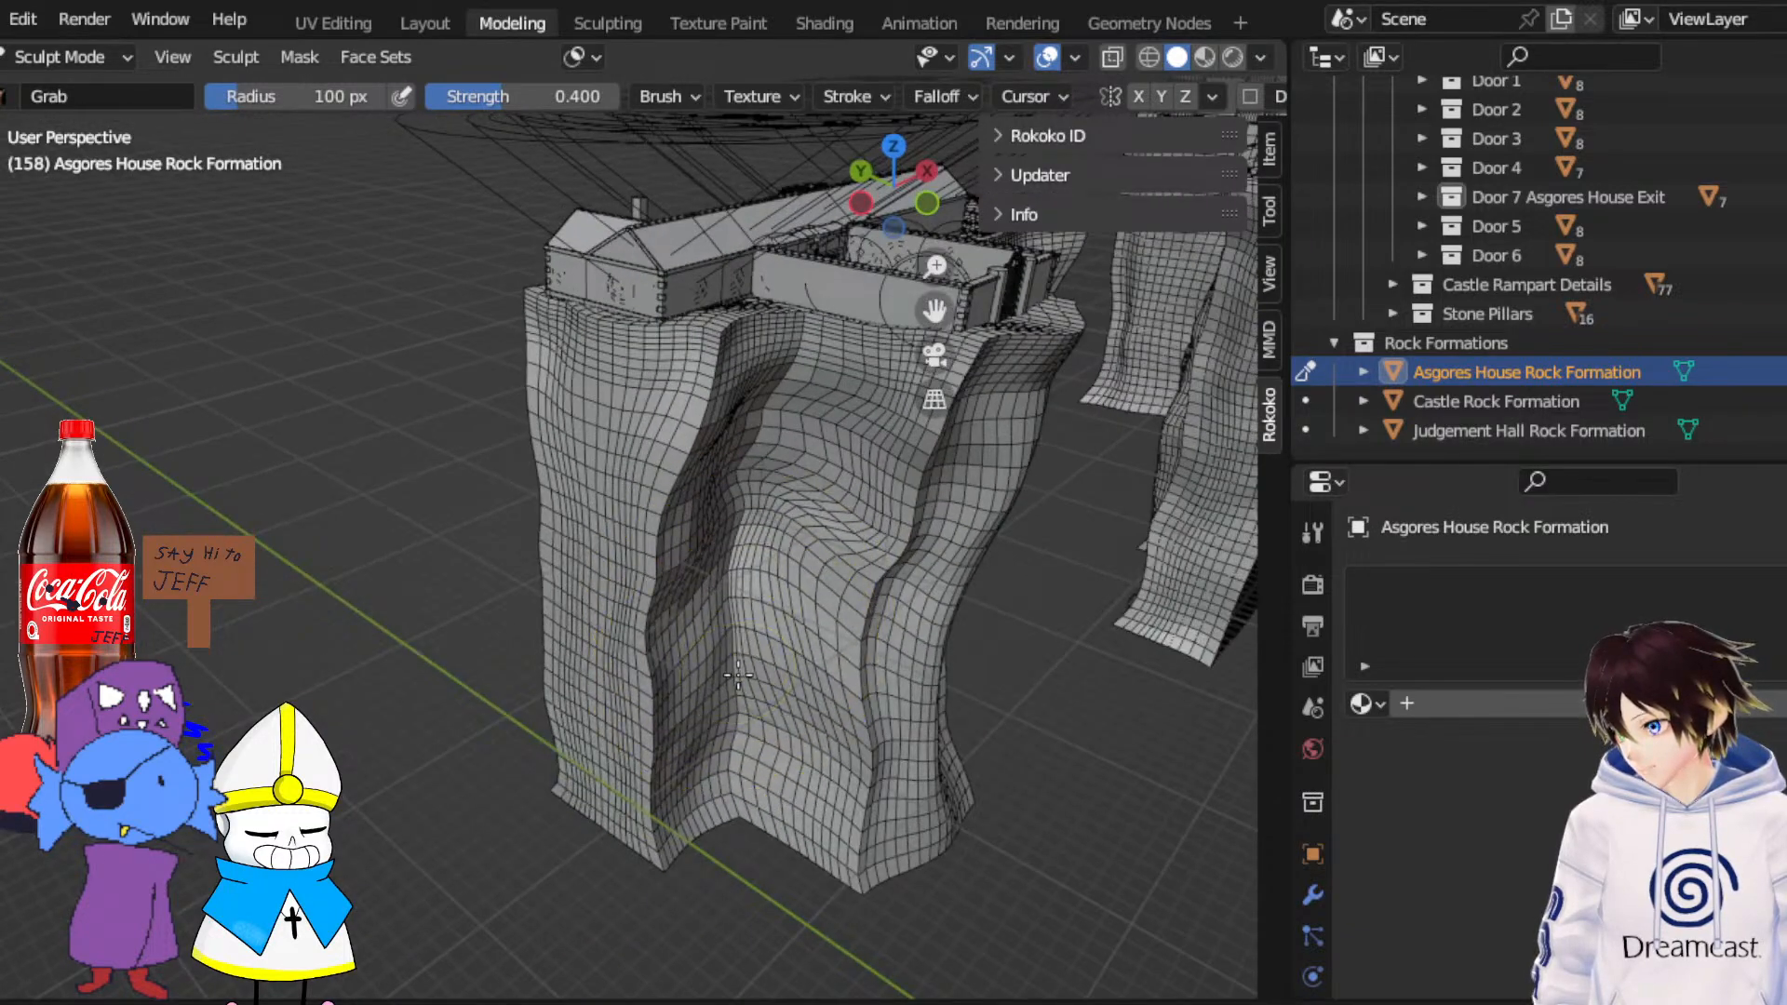
pyautogui.moveTo(738, 674); pyautogui.dragTo(738, 776, button='middle')
pyautogui.moveTo(719, 661); pyautogui.dragTo(682, 613, button='middle')
pyautogui.moveTo(750, 668)
pyautogui.mouseDown(button='middle')
pyautogui.moveTo(672, 672)
pyautogui.moveTo(757, 628)
pyautogui.moveTo(807, 736)
pyautogui.mouseUp(button='middle')
pyautogui.scroll(6, 764, 651)
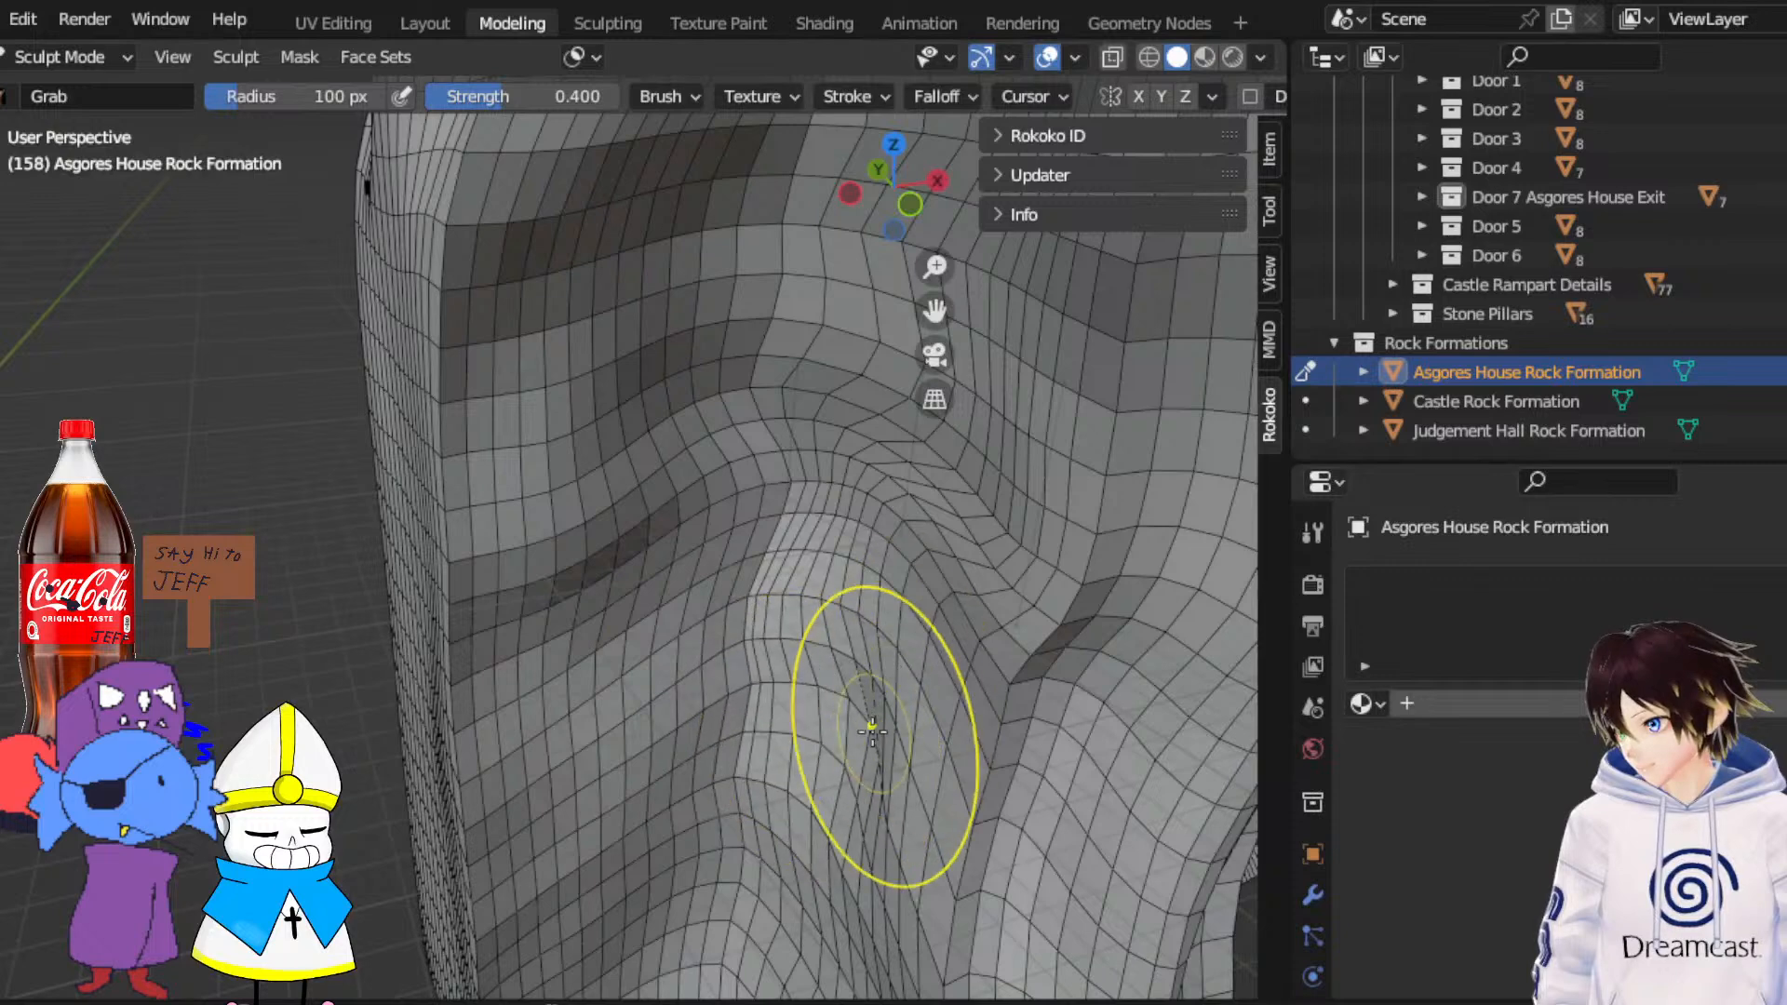
pyautogui.moveTo(920, 599); pyautogui.dragTo(877, 549, button='middle')
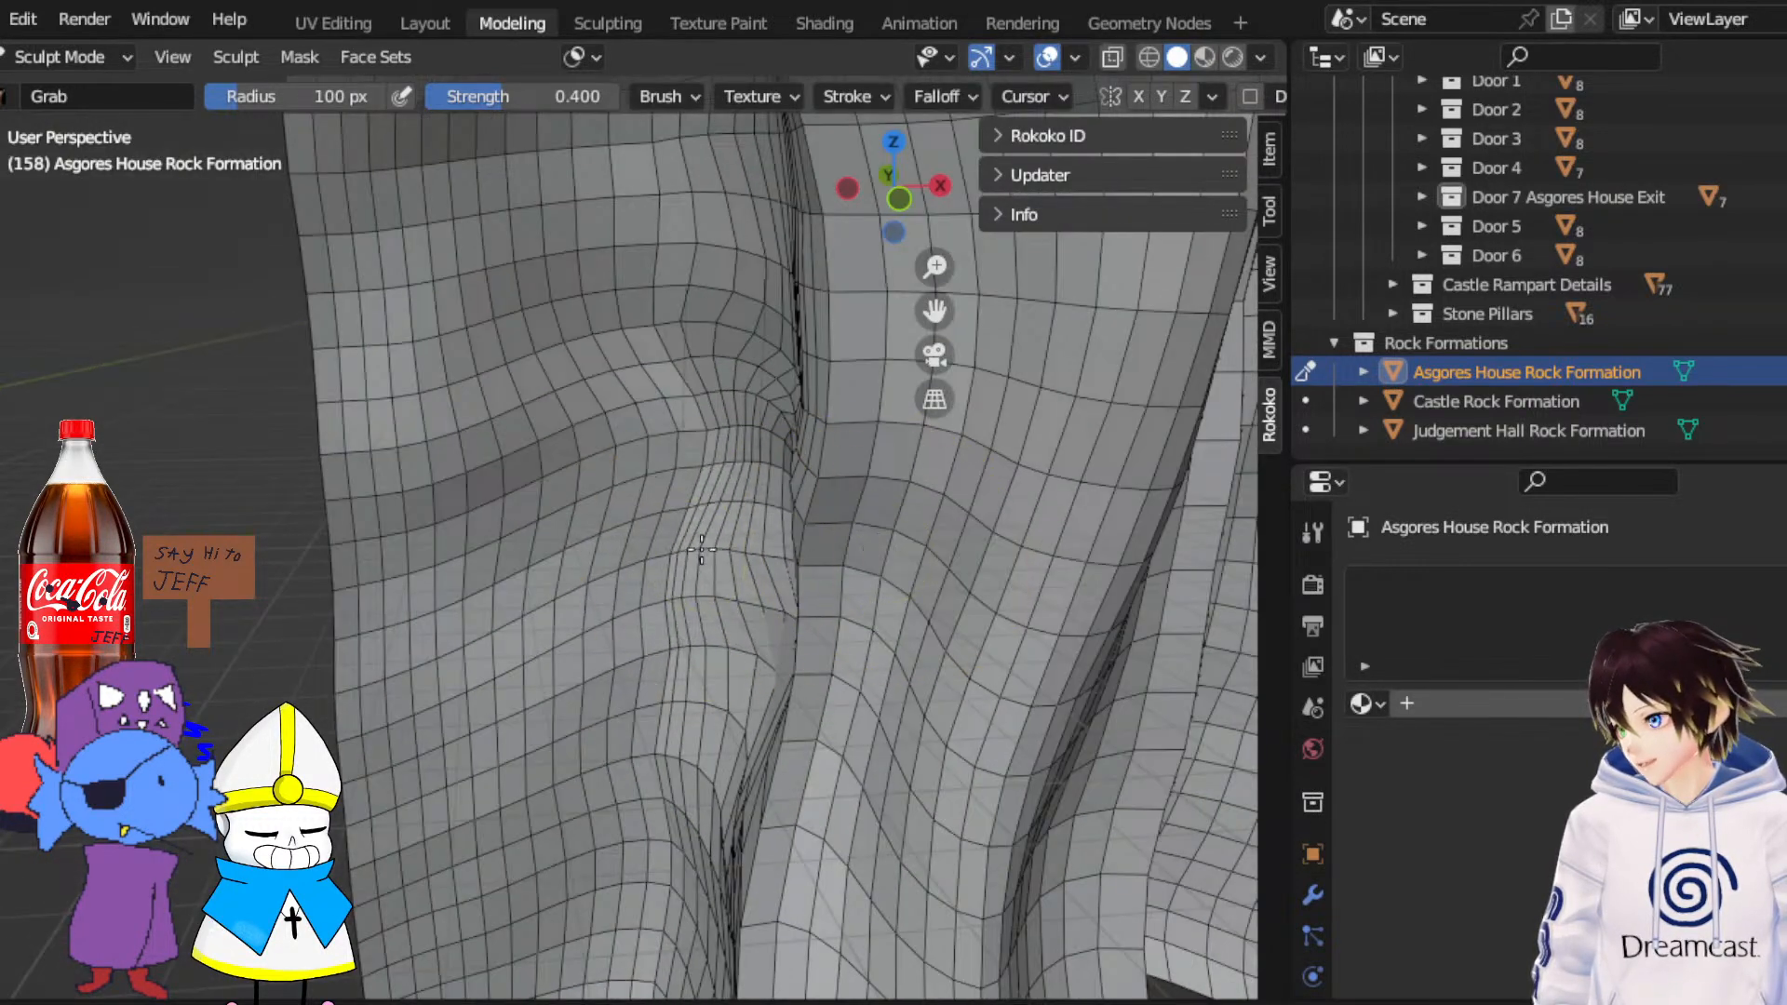
pyautogui.moveTo(701, 549); pyautogui.dragTo(878, 400, button='middle')
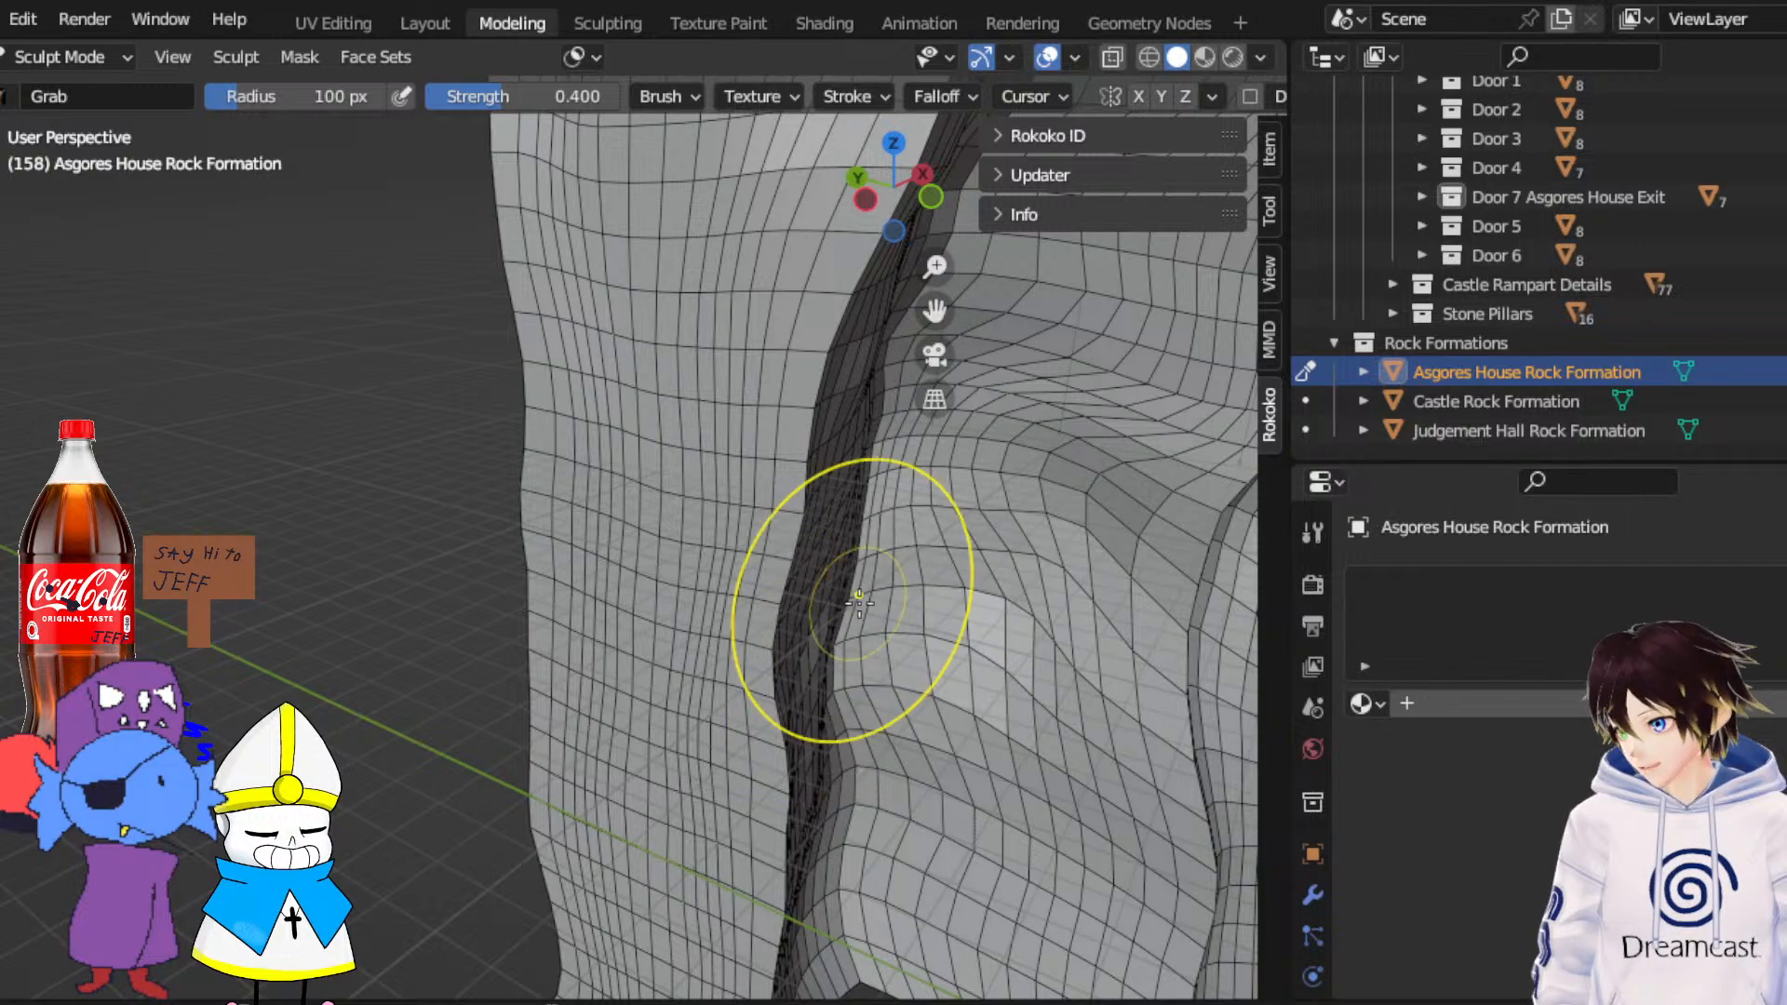
pyautogui.moveTo(867, 858); pyautogui.dragTo(791, 819, button='middle')
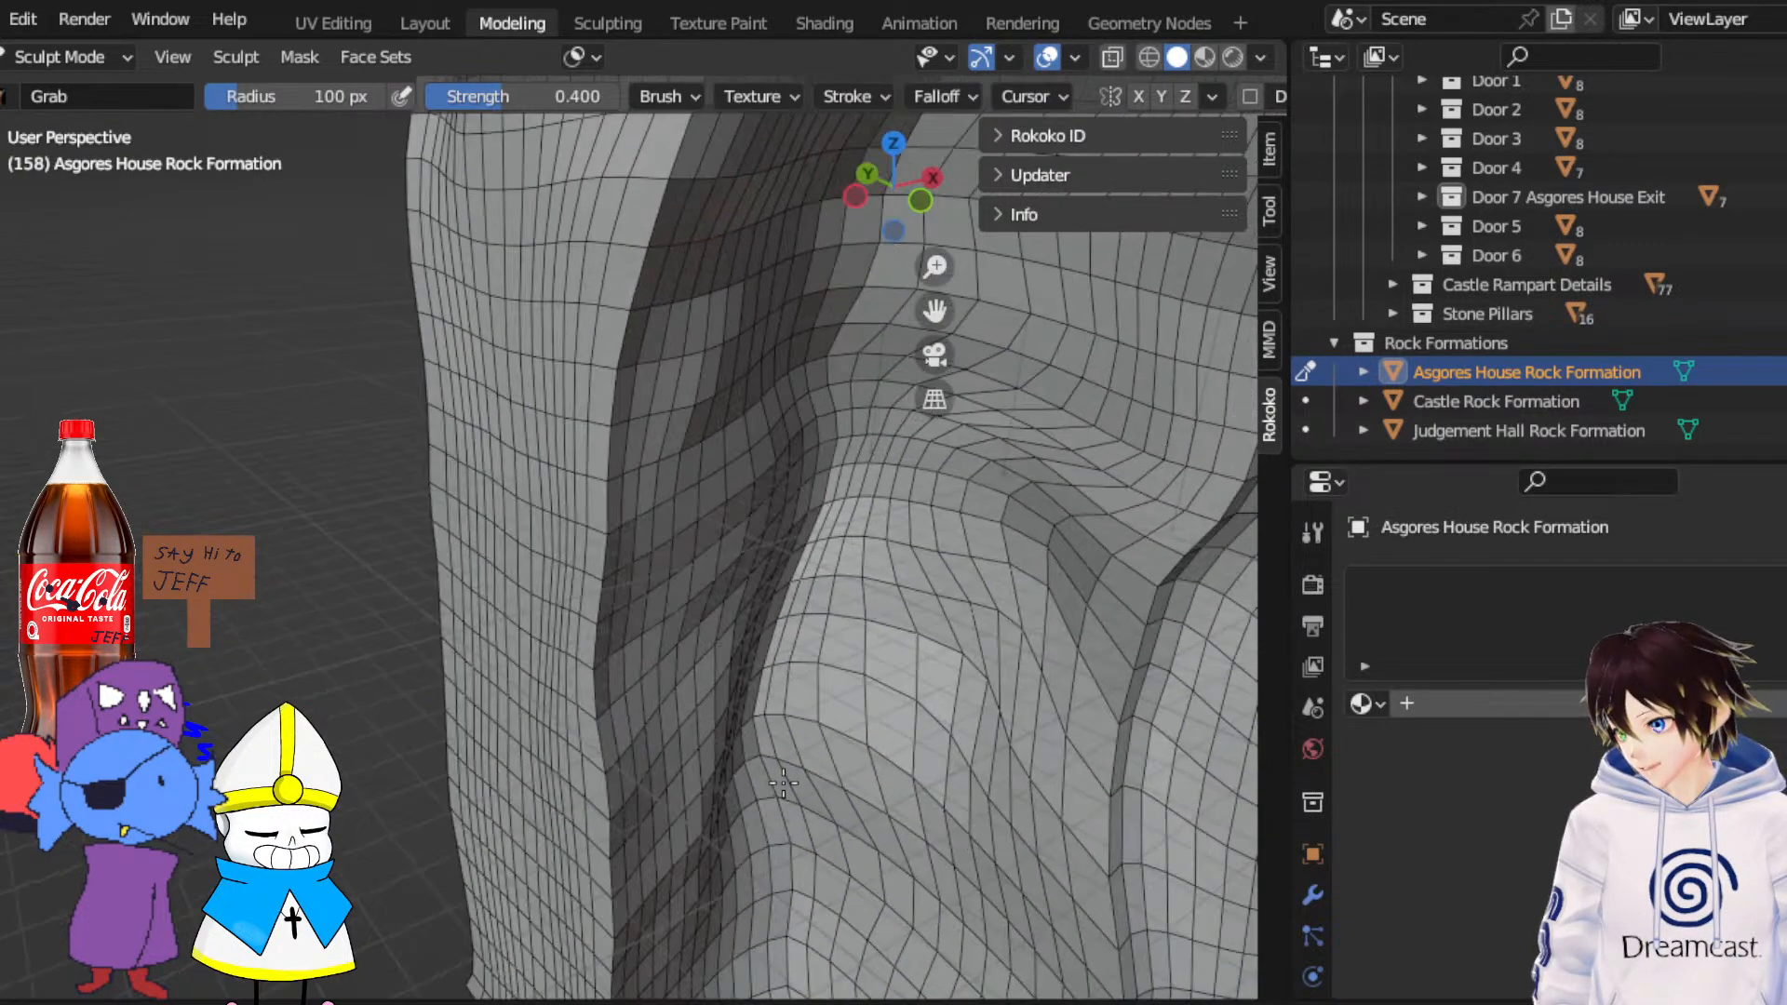
pyautogui.scroll(-4, 770, 623)
pyautogui.moveTo(770, 623); pyautogui.dragTo(745, 707, button='middle')
# Check the shaded rock surfaces and the doorway opening around the formation with the viewport overlays temporarily hidden
pyautogui.click(1048, 59)
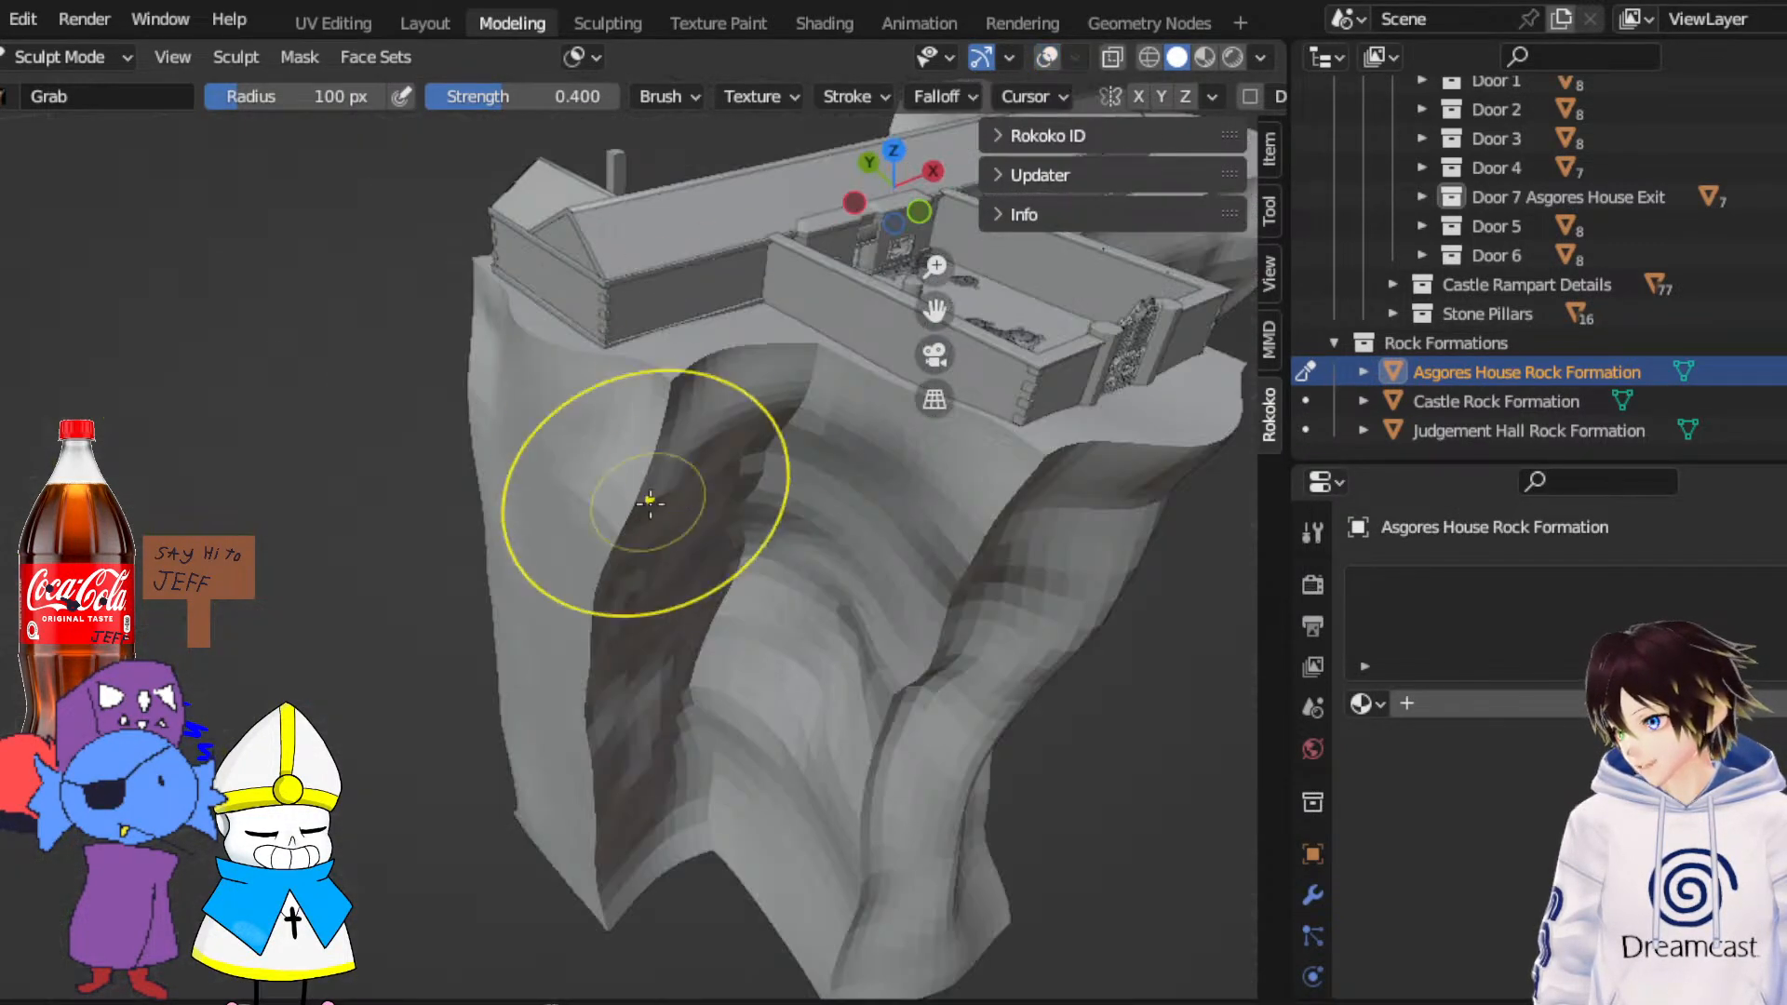
pyautogui.moveTo(648, 501)
pyautogui.mouseDown(button='middle')
pyautogui.moveTo(560, 494)
pyautogui.moveTo(522, 449)
pyautogui.moveTo(559, 452)
pyautogui.moveTo(137, 460)
pyautogui.moveTo(180, 439)
pyautogui.mouseUp(button='middle')
pyautogui.scroll(-3, 522, 449)
pyautogui.scroll(6, 398, 507)
pyautogui.moveTo(433, 436)
pyautogui.mouseDown(button='middle')
pyautogui.moveTo(527, 459)
pyautogui.moveTo(431, 436)
pyautogui.mouseUp(button='middle')
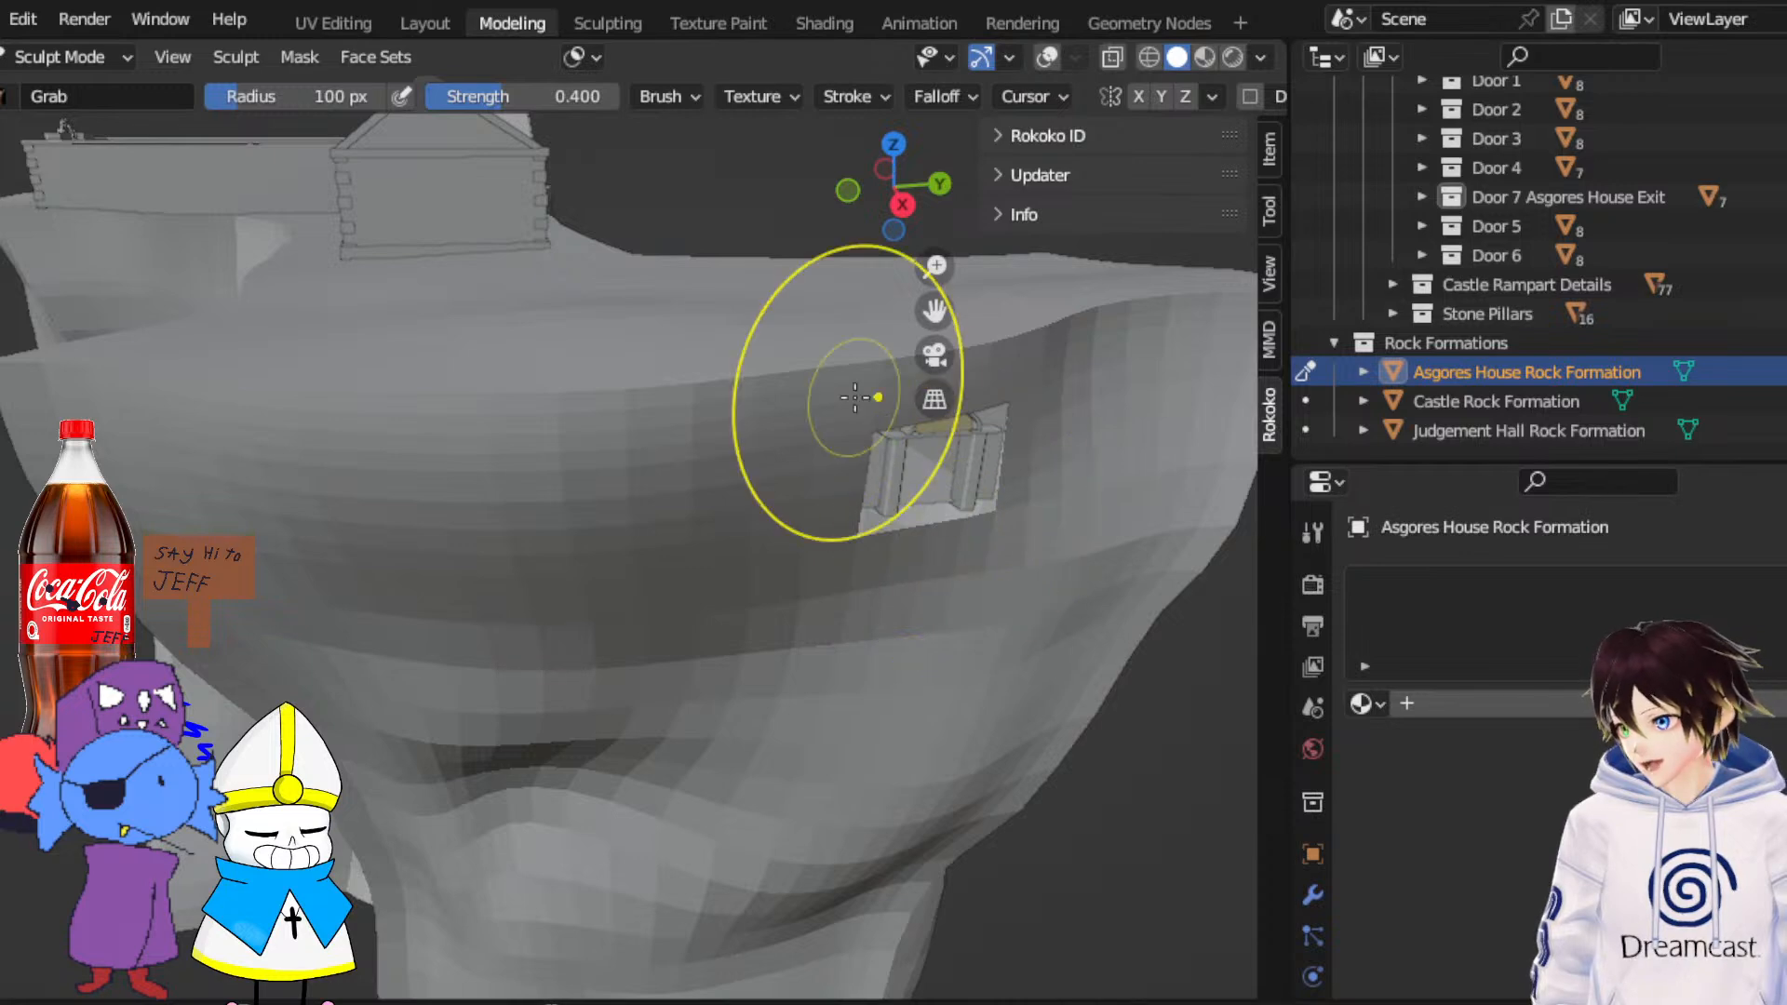
pyautogui.moveTo(821, 424); pyautogui.dragTo(979, 503, button='middle')
pyautogui.moveTo(745, 493); pyautogui.dragTo(726, 577, button='middle')
pyautogui.click(1047, 58)
# Reshape the narrow vertical corner edge of the rock formation with Grab strokes from its base towards the top
pyautogui.moveTo(705, 365)
pyautogui.mouseDown(button='middle')
pyautogui.moveTo(642, 382)
pyautogui.moveTo(571, 439)
pyautogui.mouseUp(button='middle')
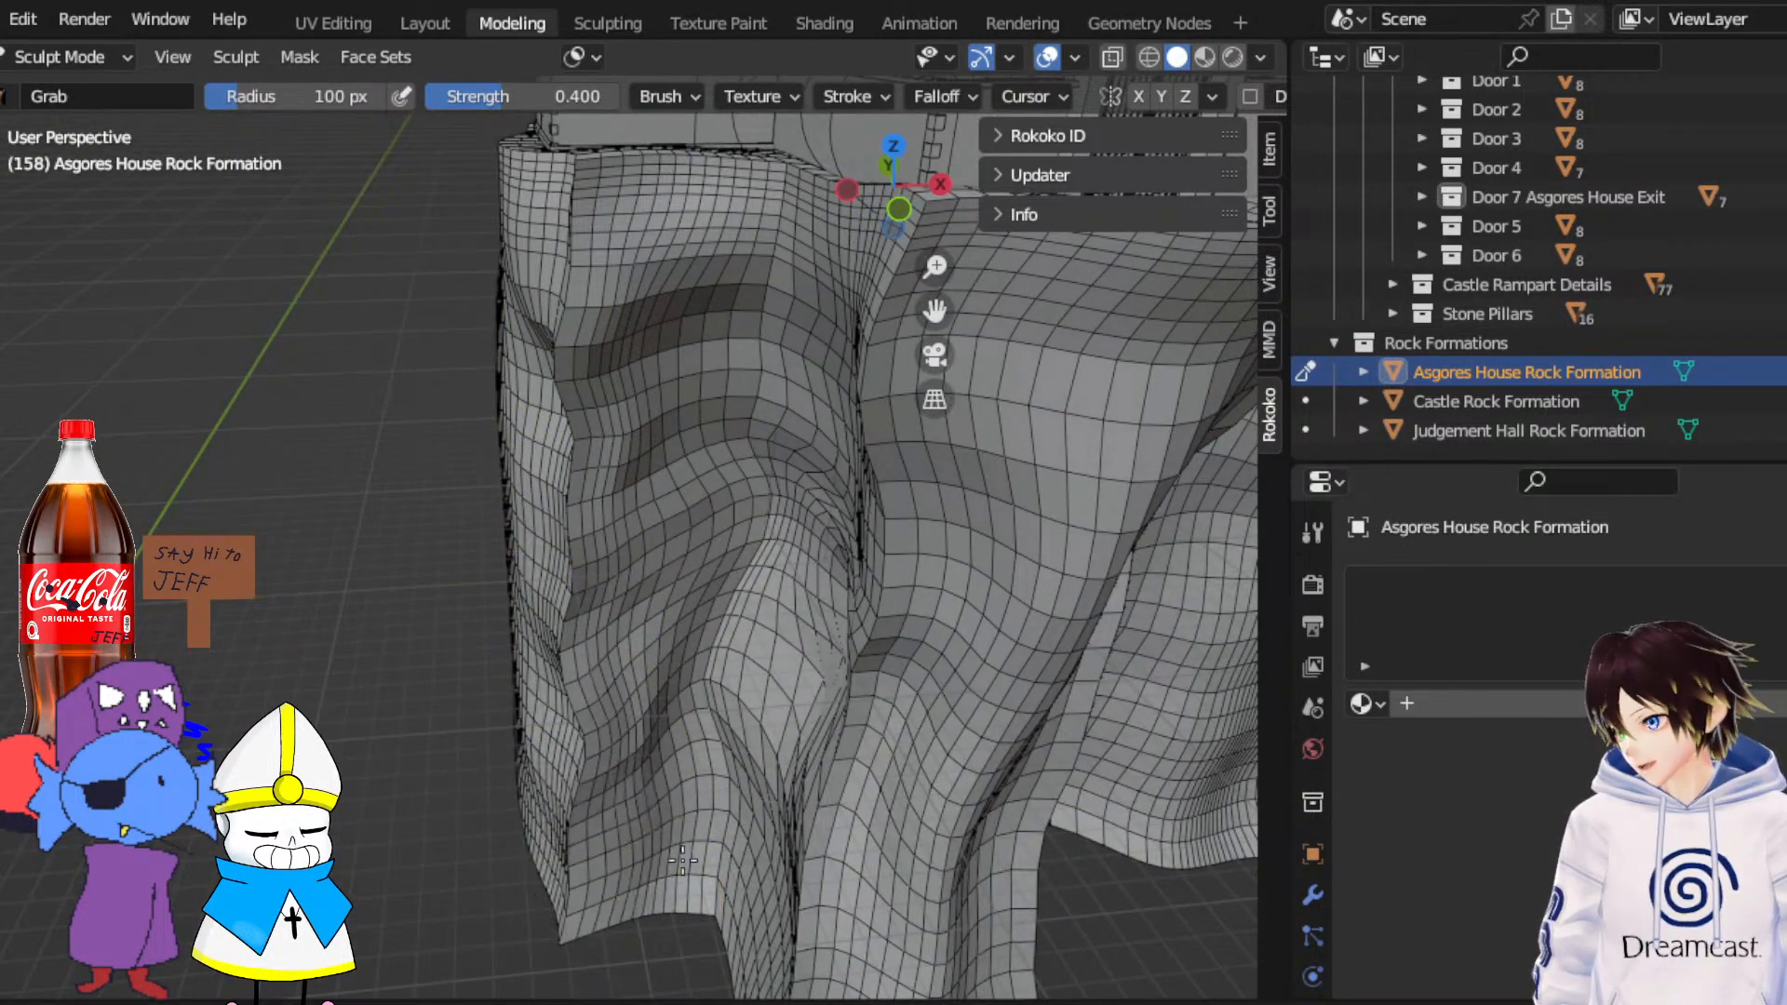
pyautogui.moveTo(572, 838); pyautogui.dragTo(548, 817, button='middle')
pyautogui.moveTo(548, 817); pyautogui.dragTo(603, 656)
pyautogui.moveTo(582, 419)
pyautogui.mouseDown()
pyautogui.moveTo(570, 311)
pyautogui.moveTo(590, 307)
pyautogui.mouseUp()
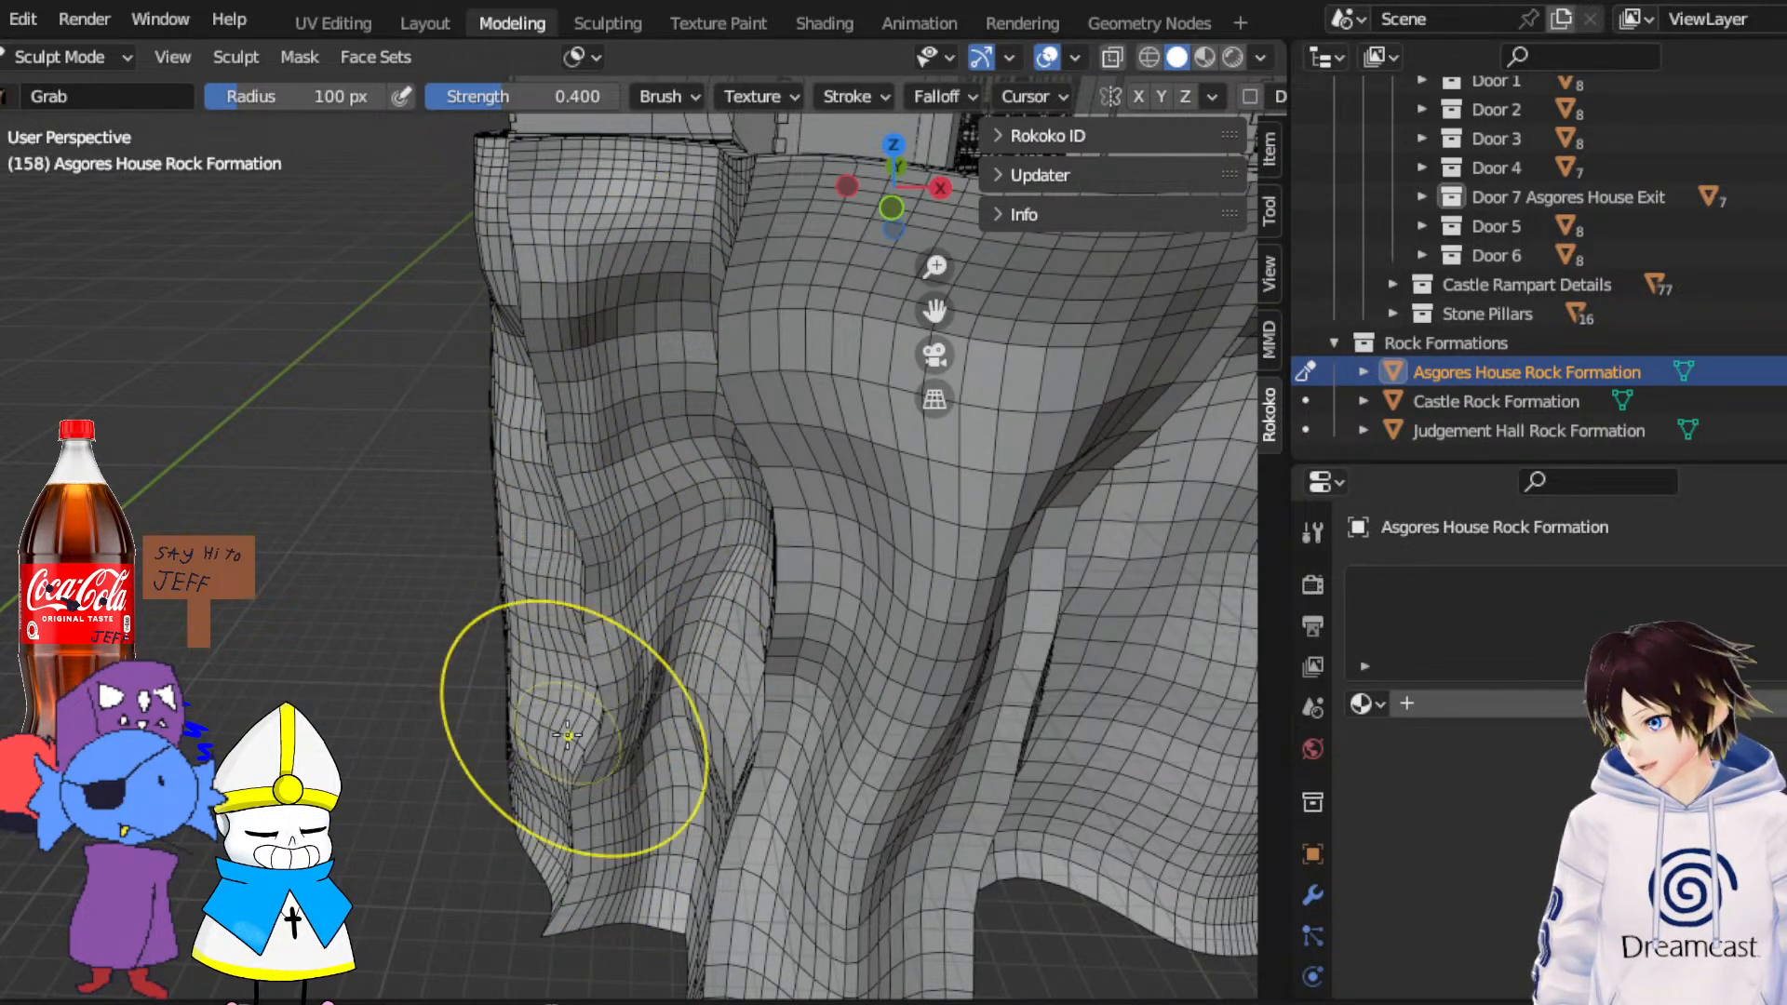
# Pull the lower and middle parts of the corner ridge beside the front hollow inward with the Grab brush
pyautogui.moveTo(552, 729); pyautogui.dragTo(761, 687, button='middle')
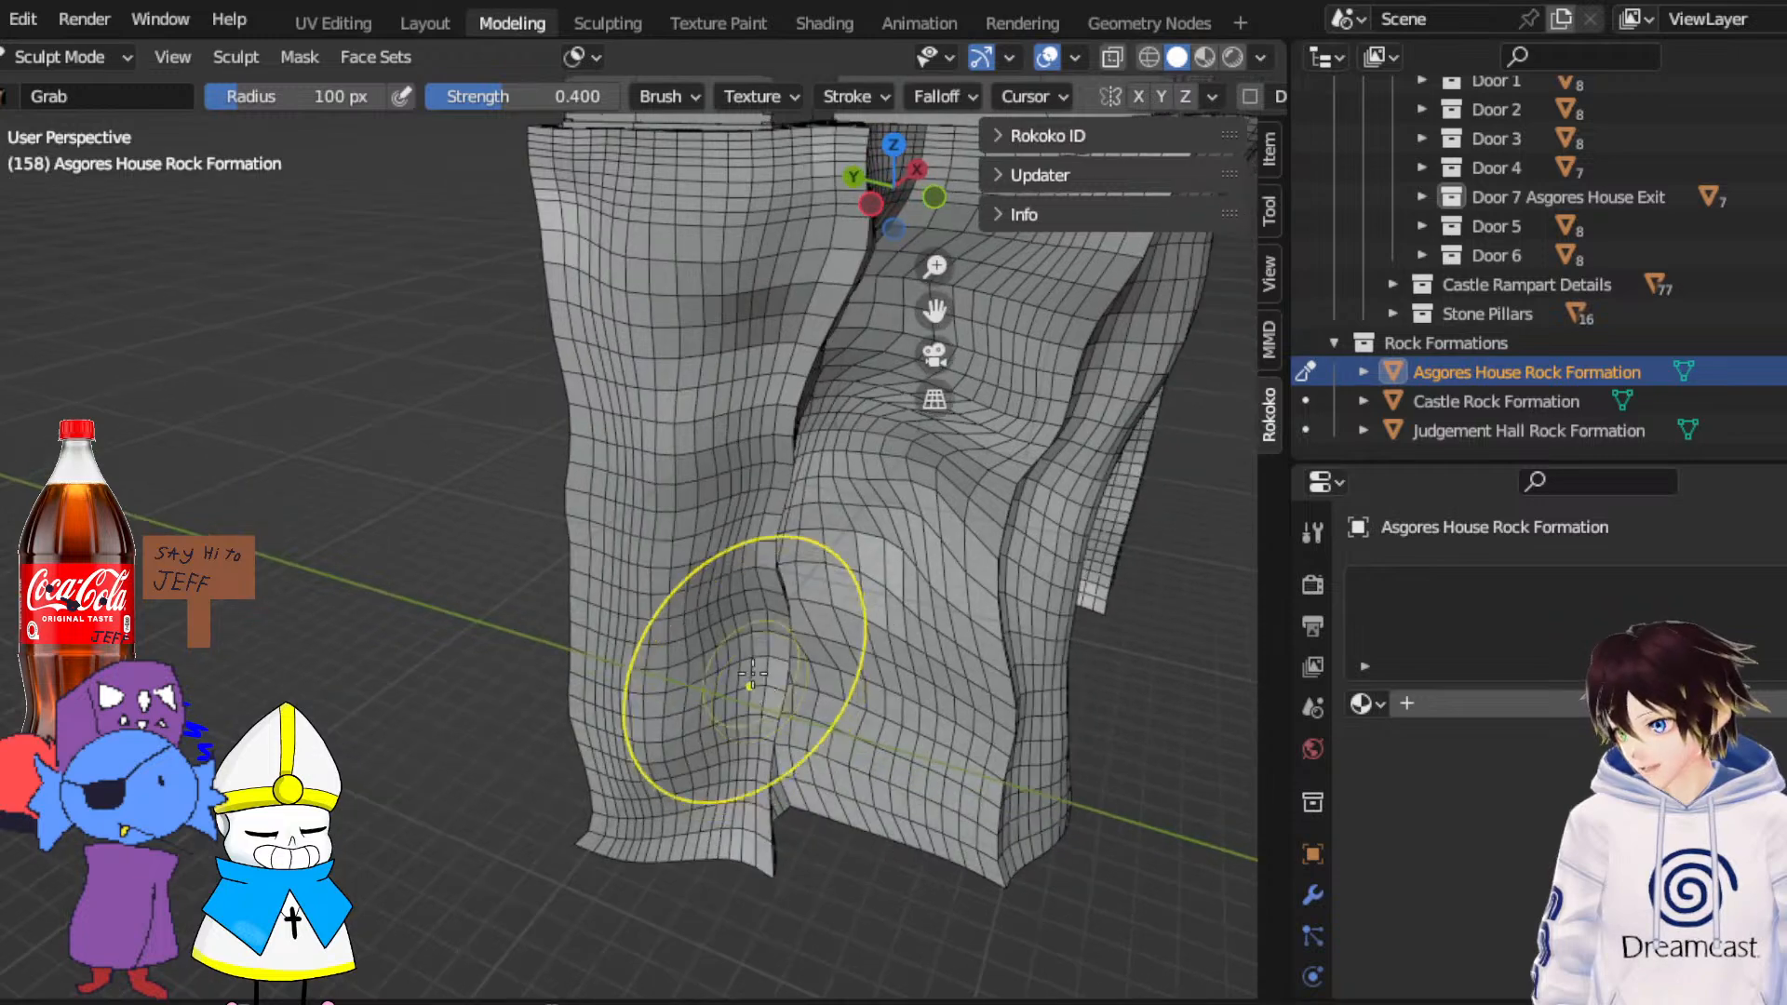
pyautogui.moveTo(748, 666); pyautogui.dragTo(728, 642)
pyautogui.moveTo(750, 559); pyautogui.dragTo(712, 474)
pyautogui.moveTo(731, 614); pyautogui.dragTo(697, 601)
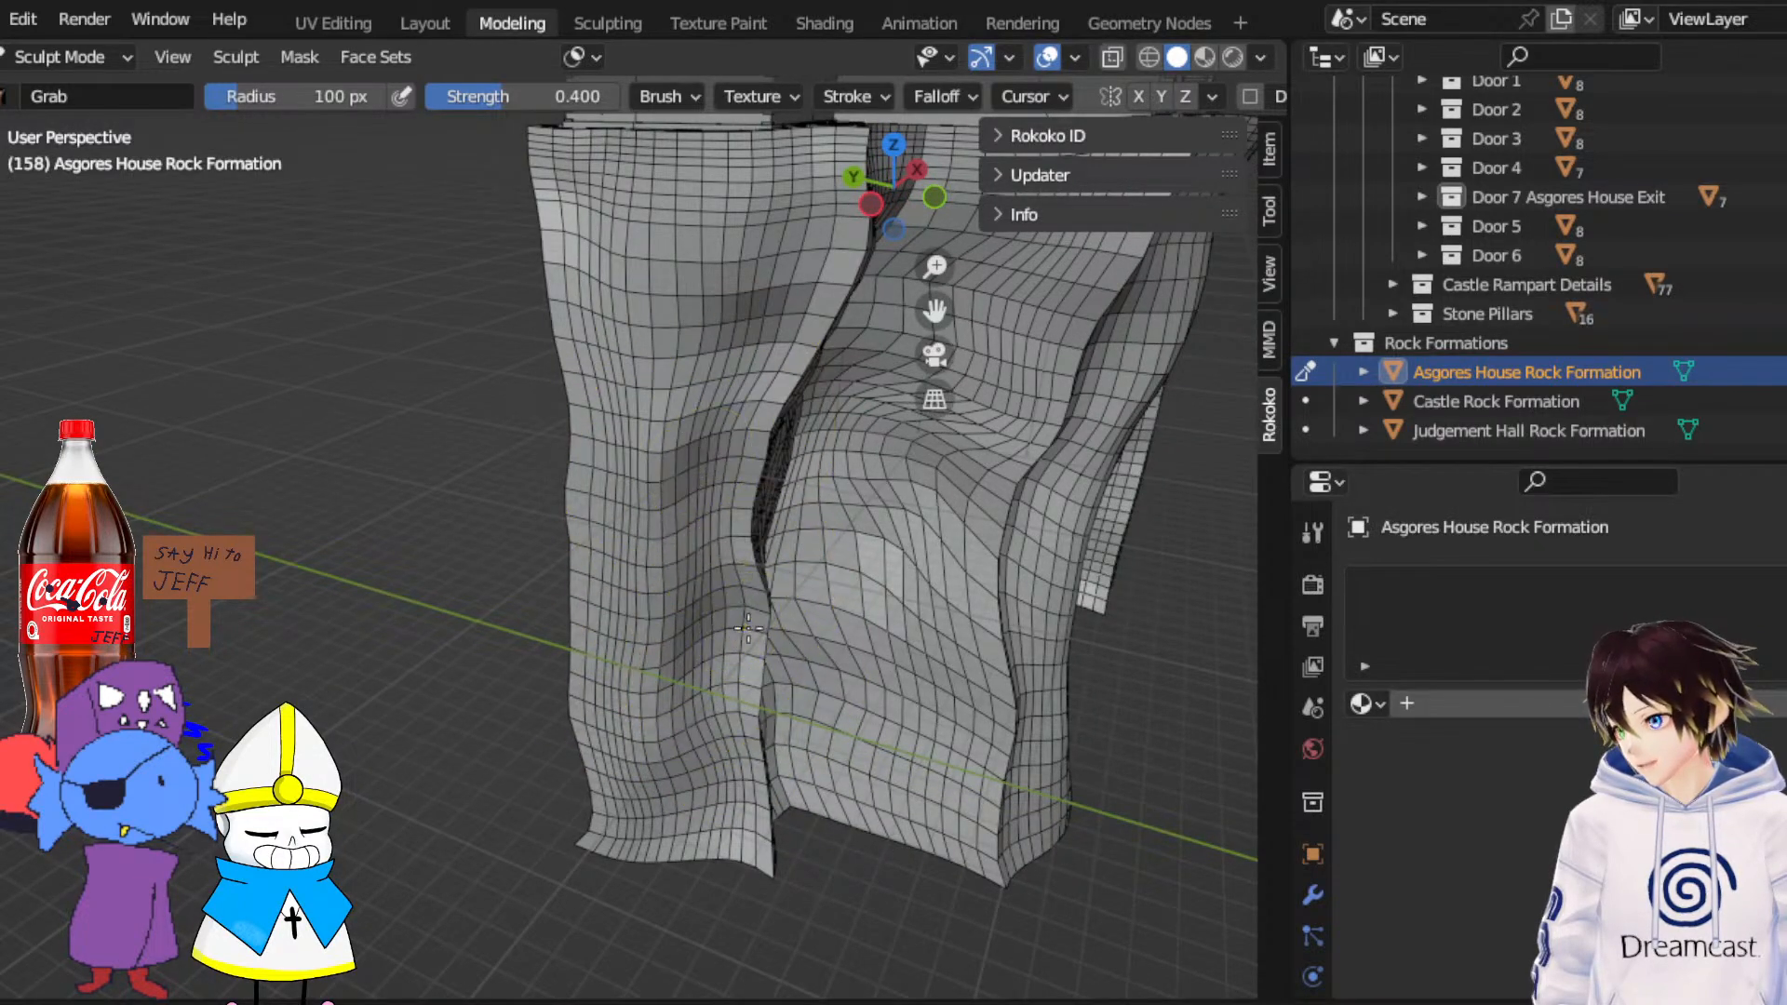
# Pull the outer vertical edge of the long wall inward at several heights with the Grab brush to form an uneven corner
pyautogui.moveTo(692, 654); pyautogui.dragTo(733, 644, button='middle')
pyautogui.moveTo(561, 517)
pyautogui.mouseDown(button='middle')
pyautogui.moveTo(846, 491)
pyautogui.moveTo(769, 372)
pyautogui.mouseUp(button='middle')
pyautogui.moveTo(605, 299); pyautogui.dragTo(606, 350)
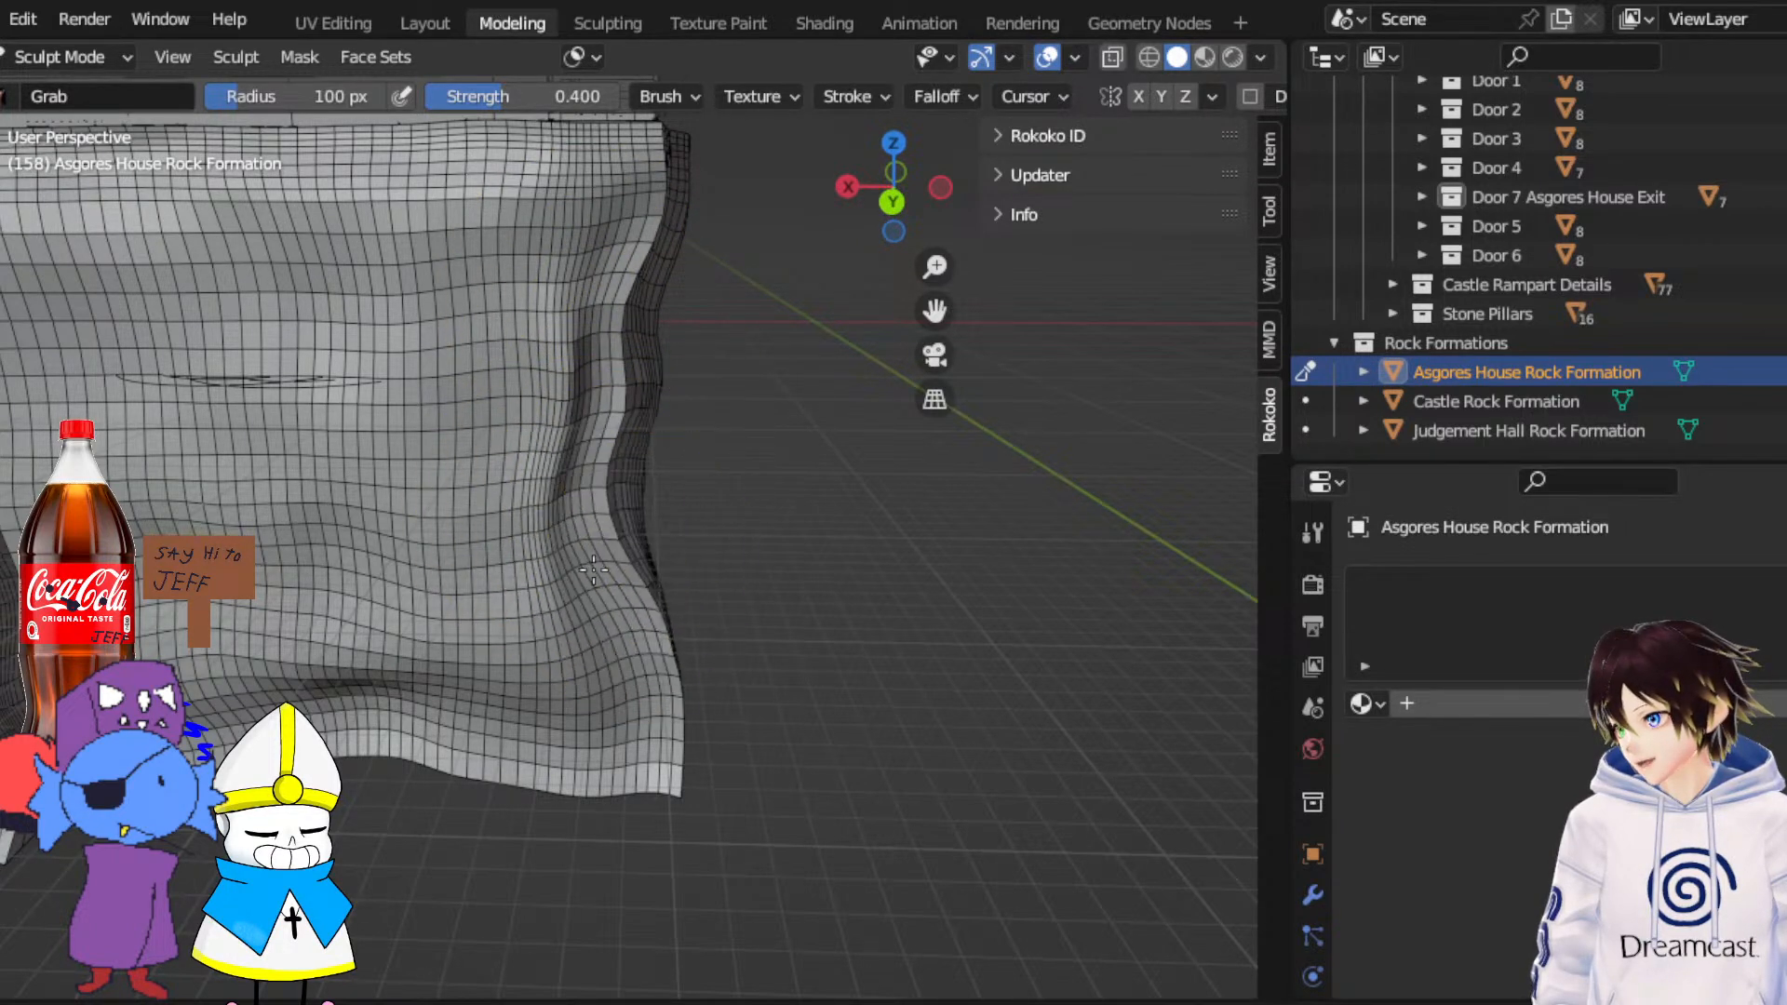
pyautogui.moveTo(670, 766)
pyautogui.mouseDown()
pyautogui.moveTo(566, 755)
pyautogui.moveTo(548, 691)
pyautogui.mouseUp()
pyautogui.moveTo(595, 628)
pyautogui.mouseDown()
pyautogui.moveTo(545, 608)
pyautogui.moveTo(562, 566)
pyautogui.mouseUp()
pyautogui.moveTo(610, 458); pyautogui.dragTo(553, 441)
pyautogui.moveTo(619, 356); pyautogui.dragTo(575, 355)
pyautogui.moveTo(622, 300); pyautogui.dragTo(581, 283)
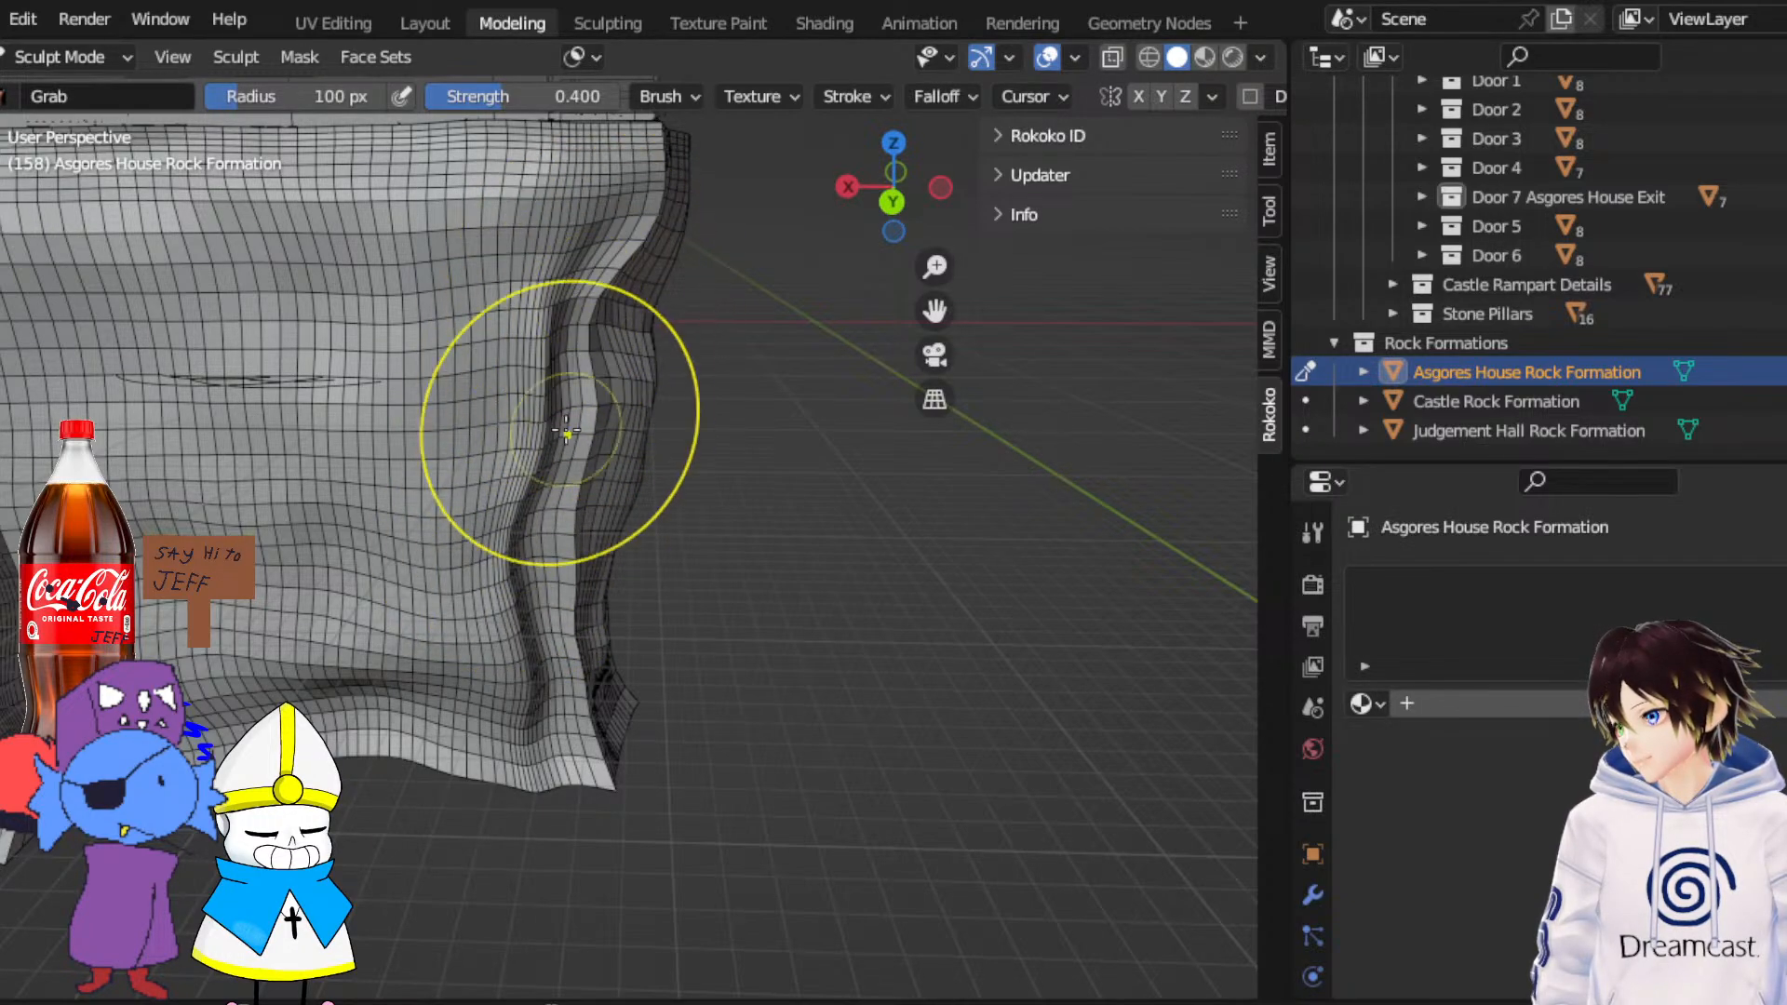
pyautogui.moveTo(565, 430); pyautogui.dragTo(527, 418)
# Smooth the reworked corner folds with the Smooth brush and return to the Grab brush
pyautogui.moveTo(586, 375)
pyautogui.mouseDown(button='middle')
pyautogui.moveTo(451, 405)
pyautogui.moveTo(642, 414)
pyautogui.moveTo(576, 544)
pyautogui.mouseUp(button='middle')
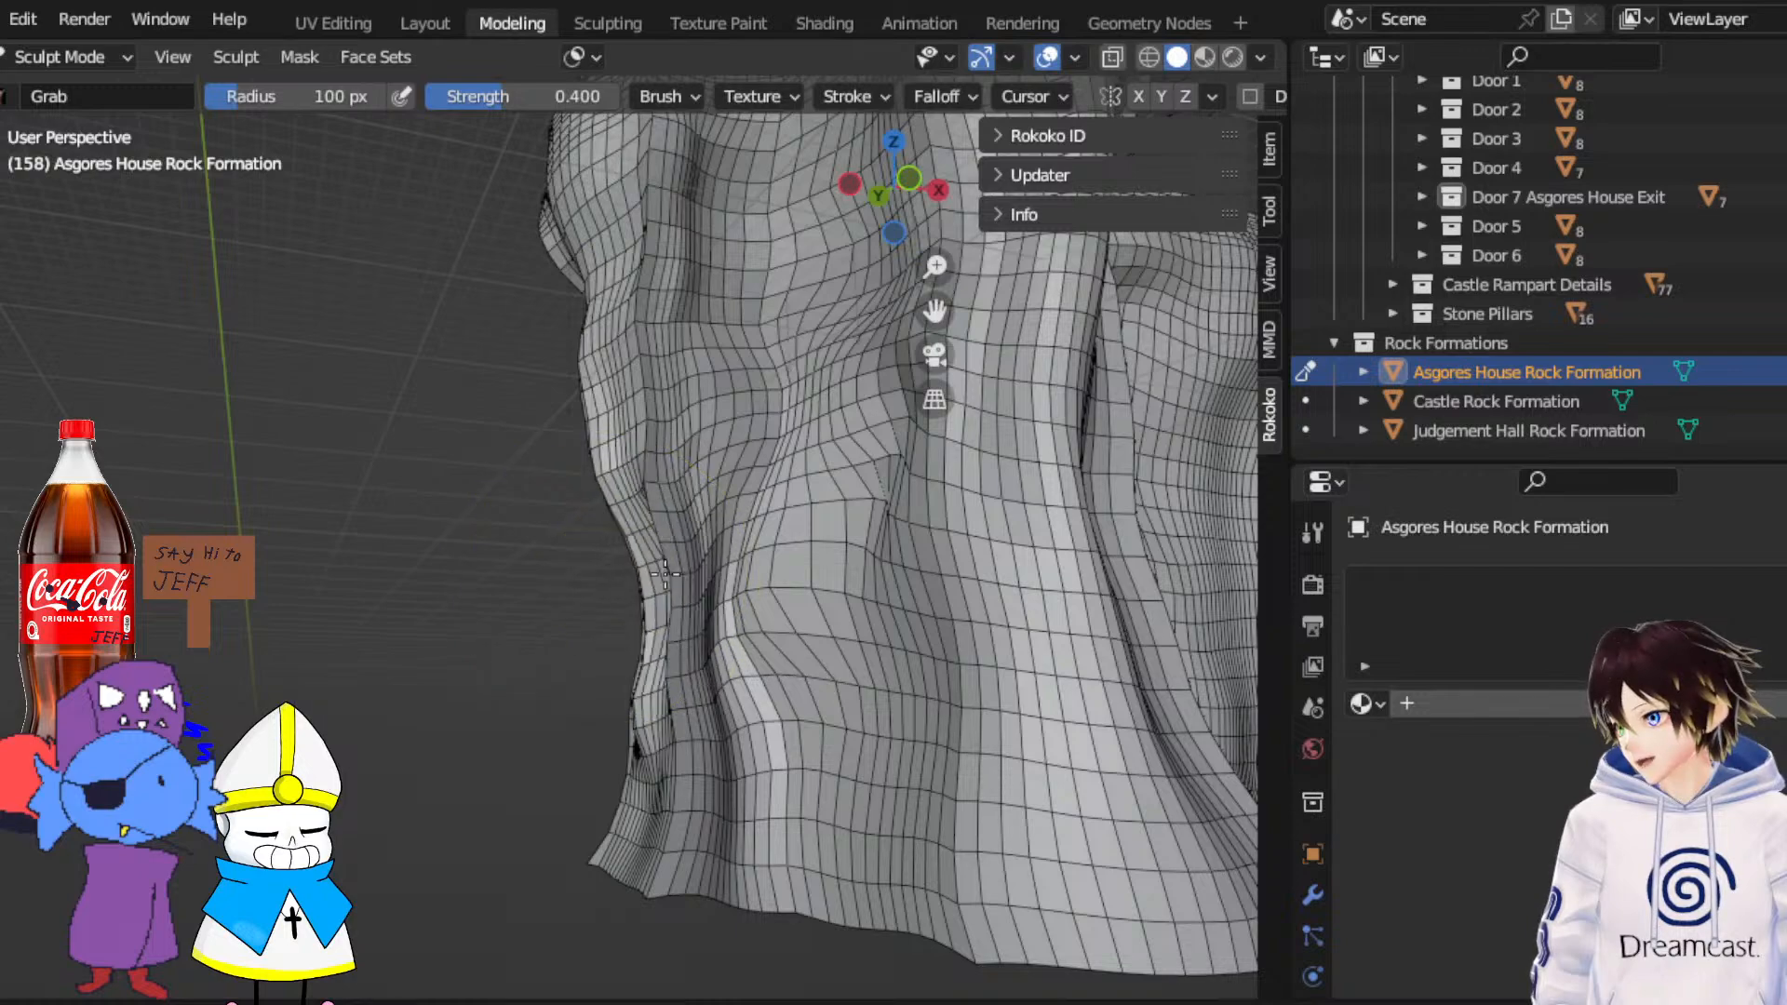
pyautogui.moveTo(679, 339); pyautogui.dragTo(805, 318, button='middle')
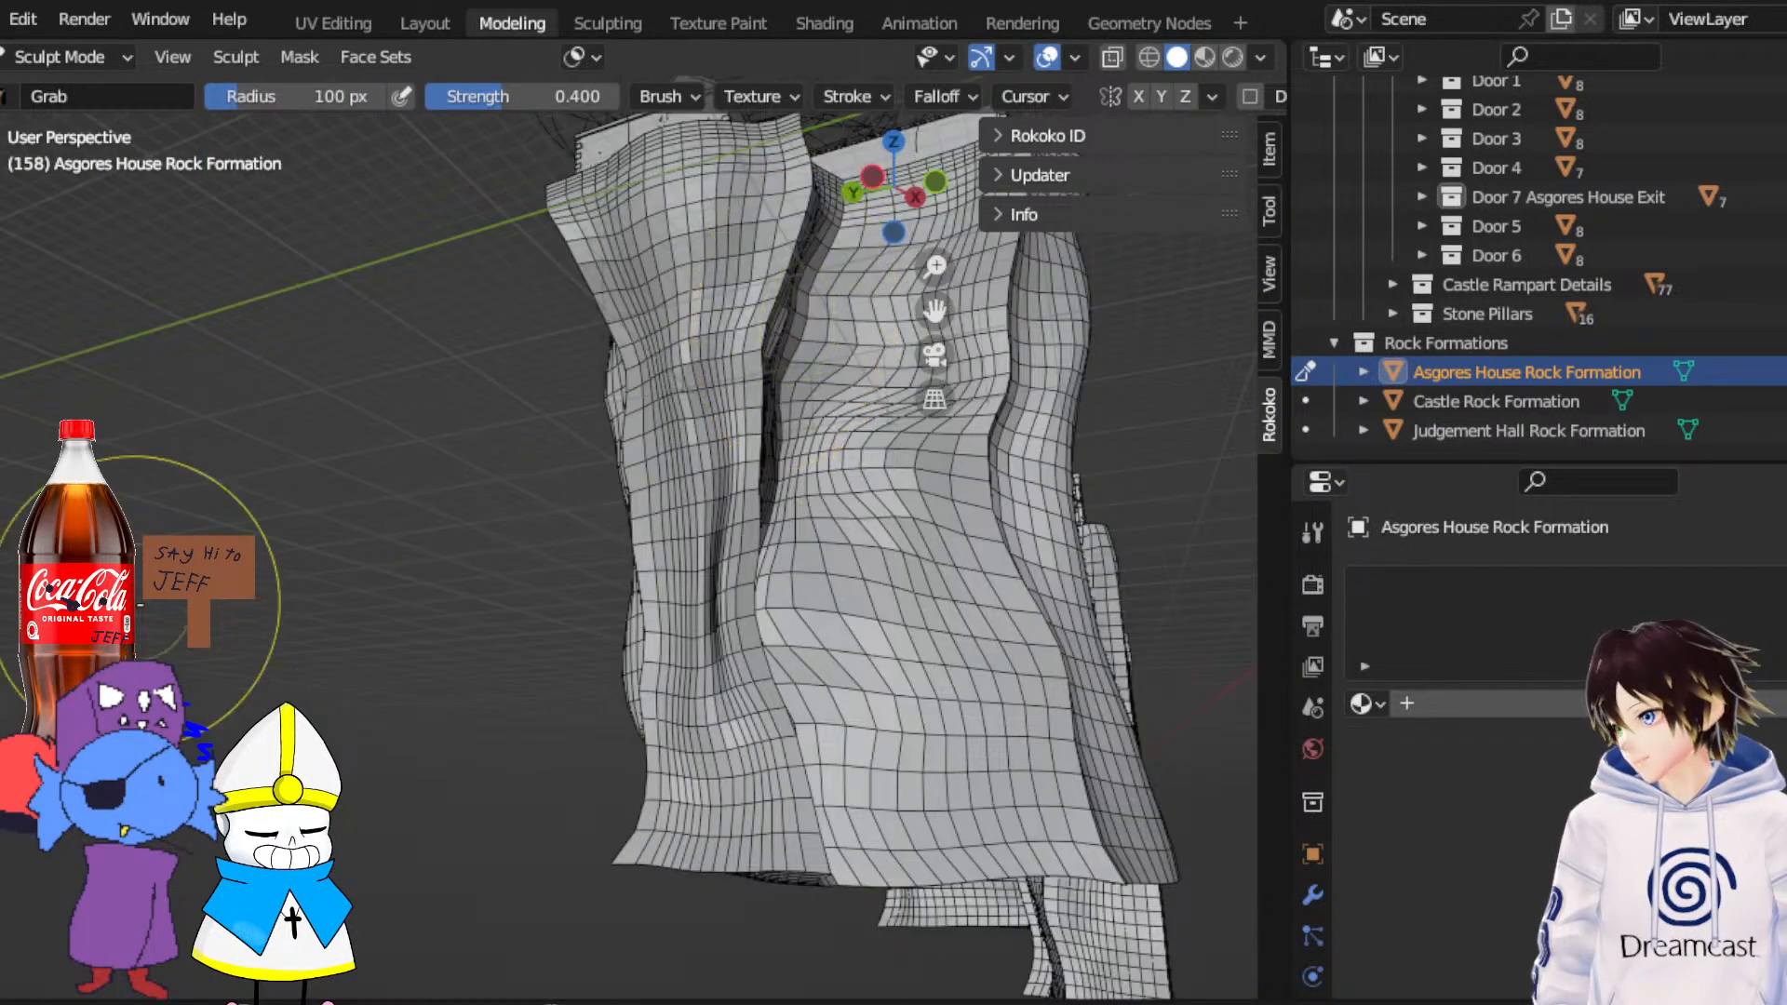
pyautogui.hotkey('shift', 's')
pyautogui.moveTo(861, 521)
pyautogui.mouseDown(button='middle')
pyautogui.moveTo(800, 507)
pyautogui.moveTo(824, 510)
pyautogui.moveTo(829, 468)
pyautogui.moveTo(718, 659)
pyautogui.moveTo(679, 599)
pyautogui.moveTo(827, 463)
pyautogui.mouseUp(button='middle')
pyautogui.scroll(3, 801, 508)
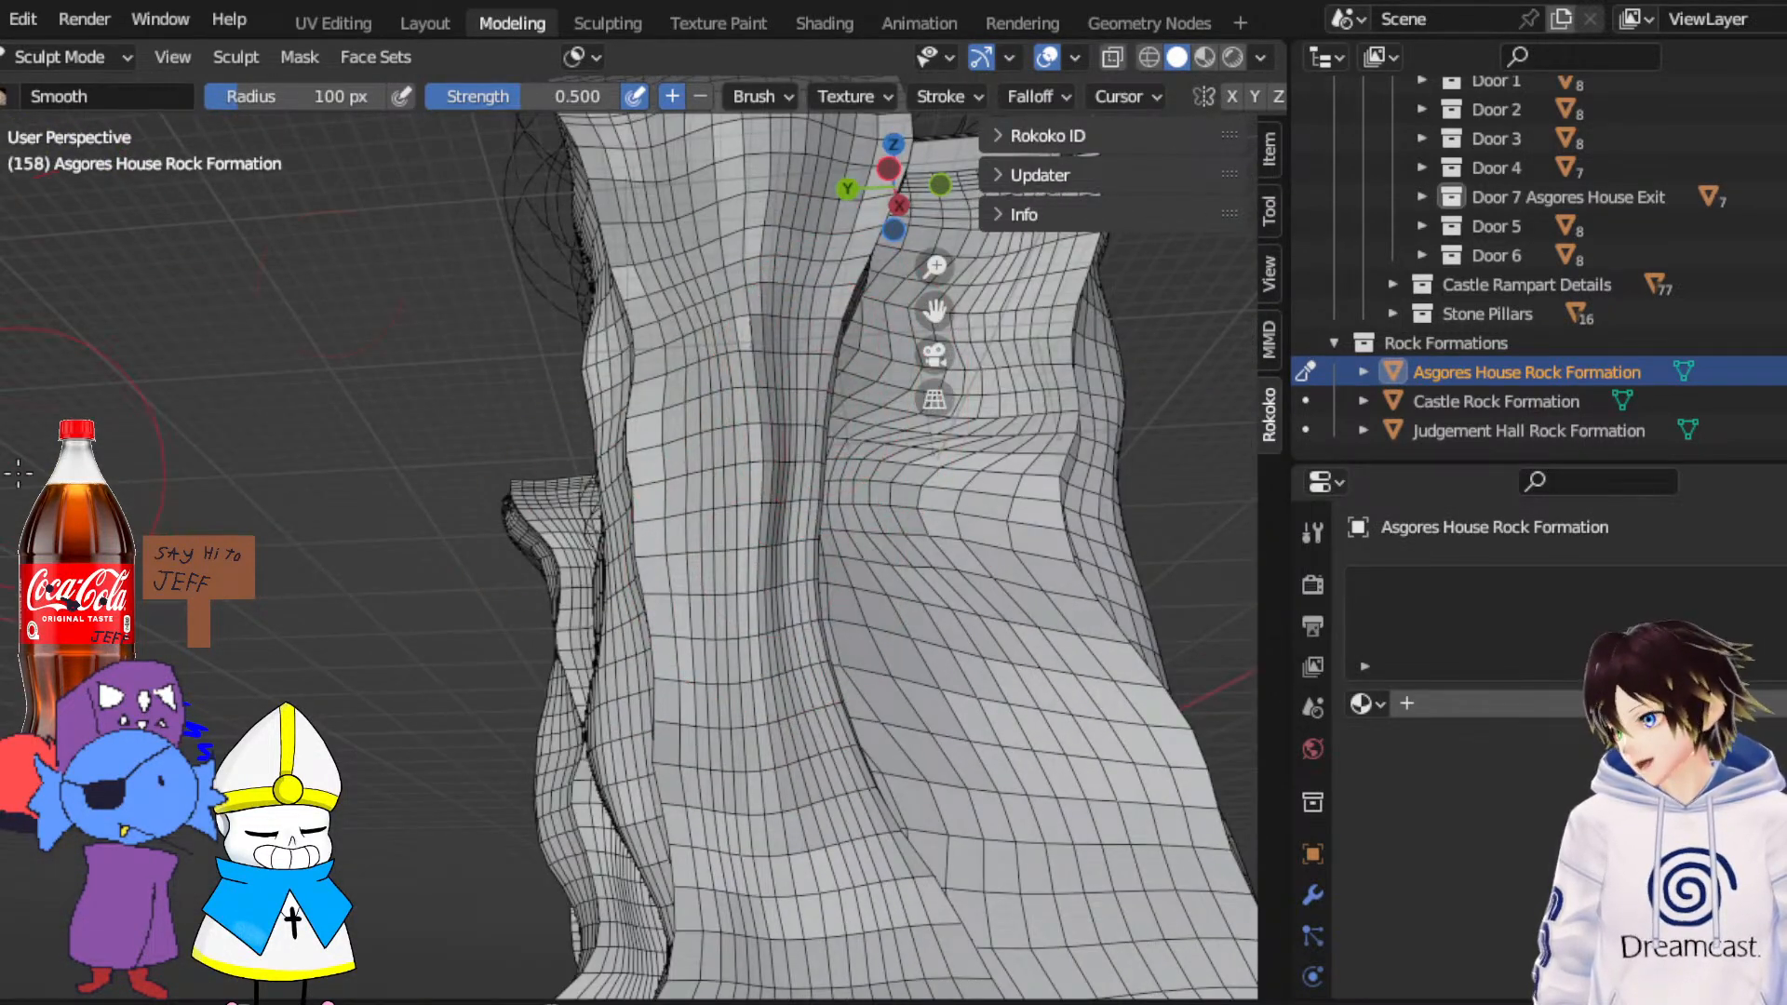
pyautogui.press('g')
# Check the shaded corner and the adjoining long wall with the viewport overlays temporarily hidden
pyautogui.moveTo(735, 558); pyautogui.dragTo(509, 601, button='middle')
pyautogui.moveTo(645, 460); pyautogui.dragTo(940, 74, button='middle')
pyautogui.click(1046, 57)
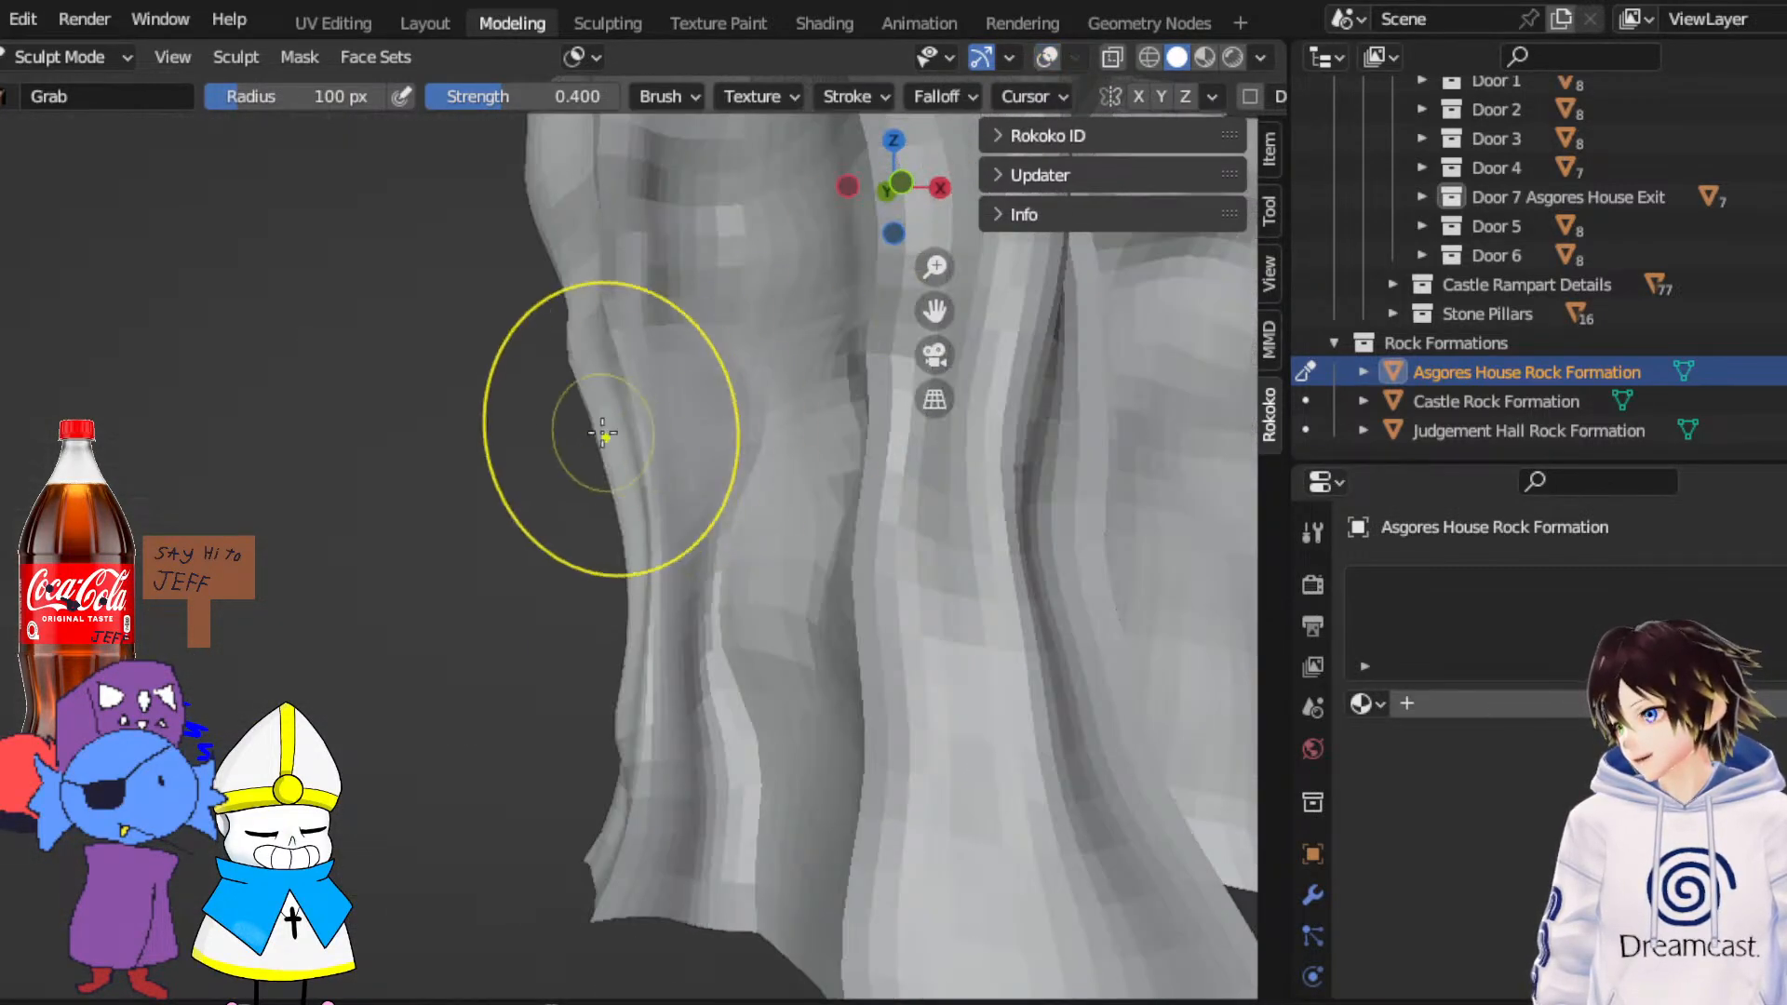
pyautogui.moveTo(590, 431); pyautogui.dragTo(805, 486, button='middle')
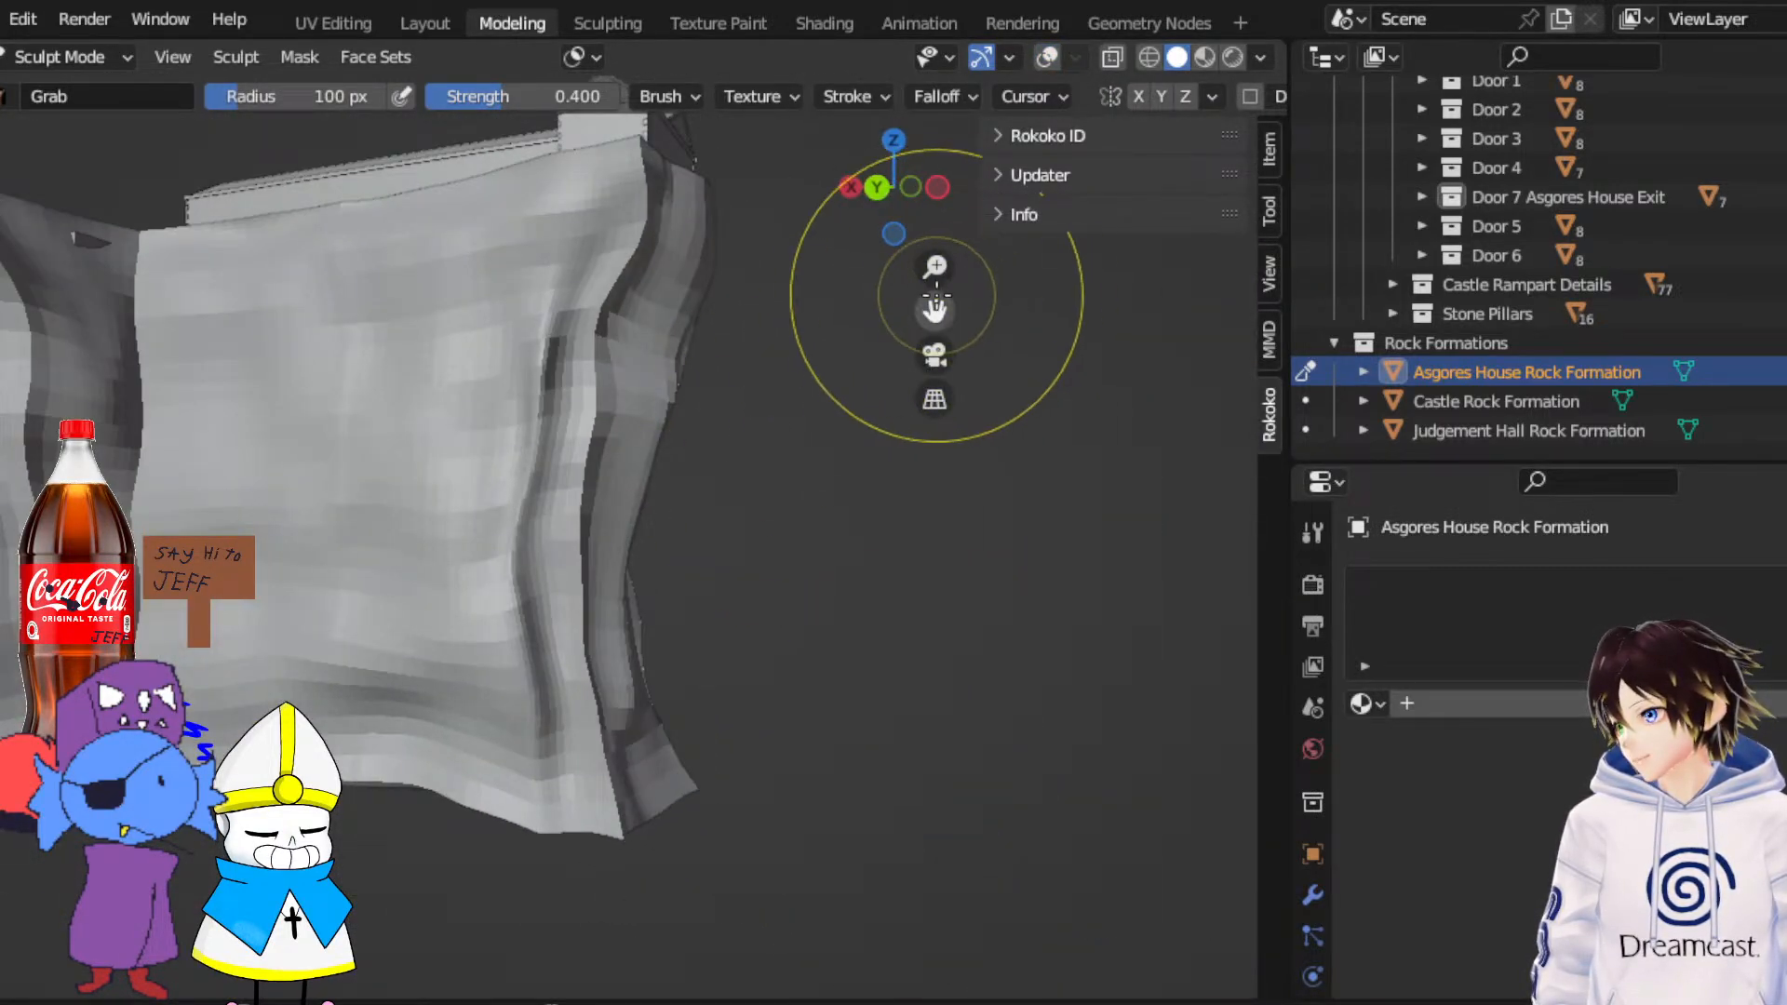
pyautogui.moveTo(934, 303); pyautogui.dragTo(1130, 304)
pyautogui.click(1057, 61)
# Sculpt a protruding horizontal ledge across the lower part of the long wall near the corner with the Grab brush
pyautogui.moveTo(639, 200); pyautogui.dragTo(816, 578, button='middle')
pyautogui.scroll(3, 696, 549)
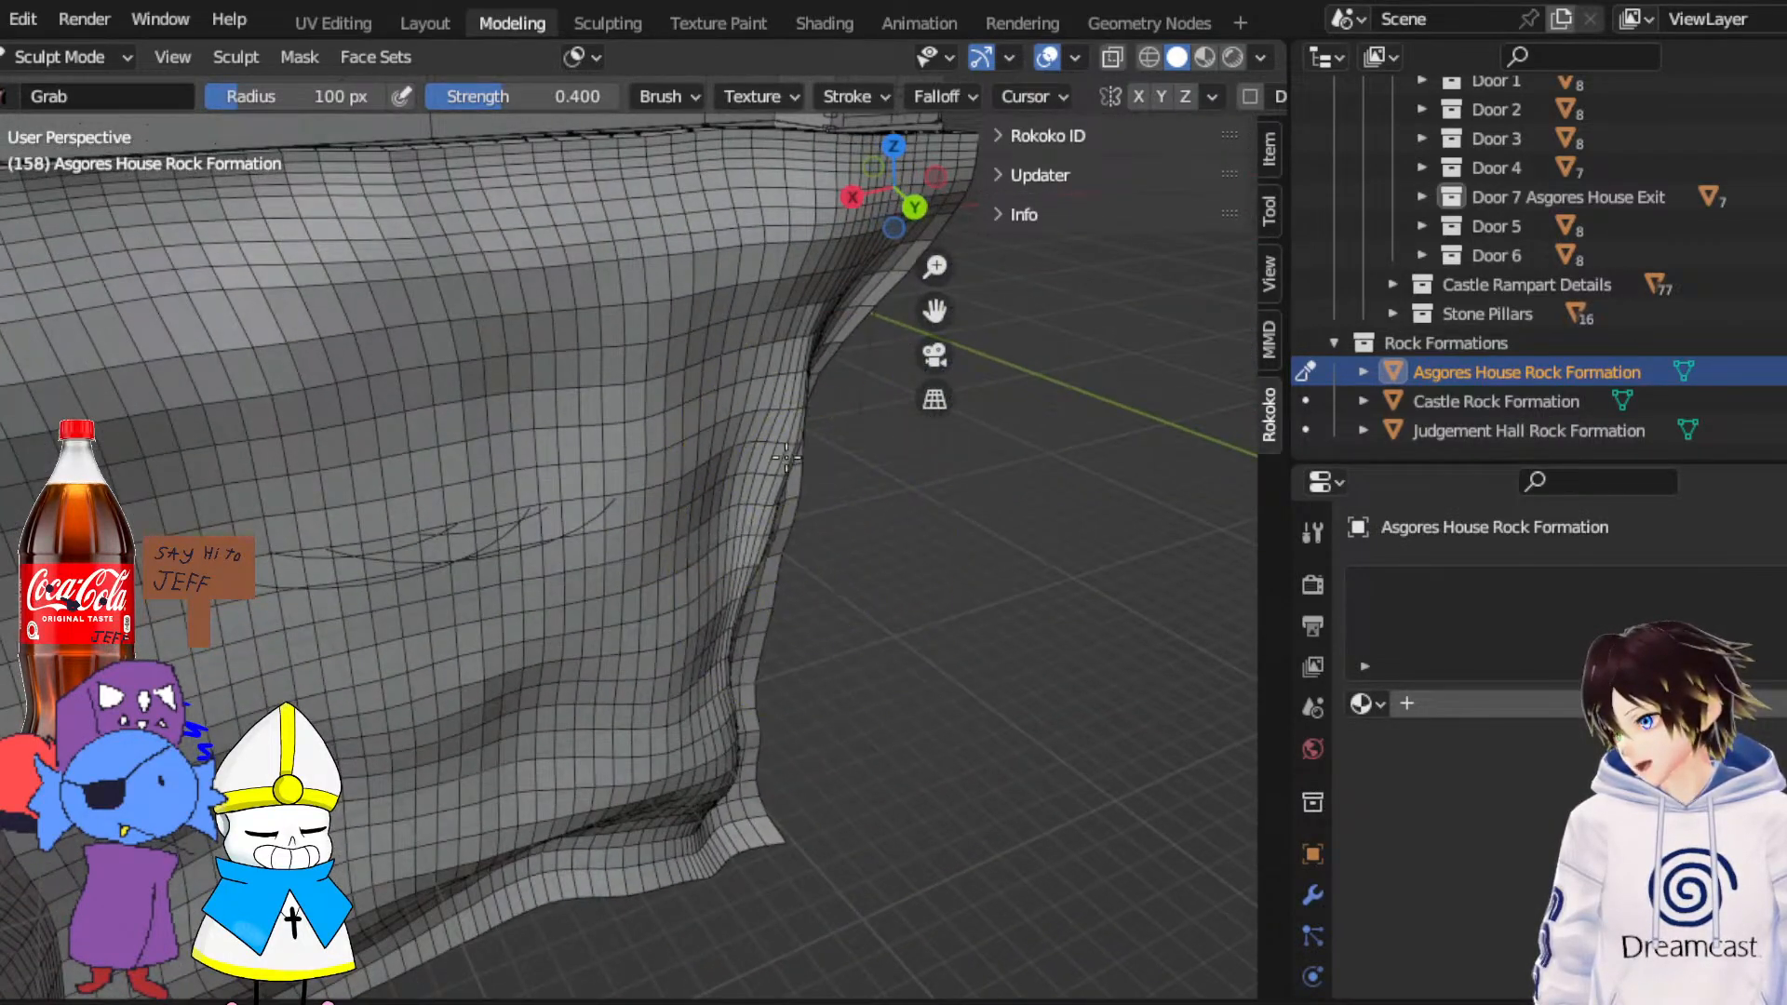
pyautogui.moveTo(786, 456)
pyautogui.mouseDown(button='middle')
pyautogui.moveTo(797, 518)
pyautogui.moveTo(570, 718)
pyautogui.mouseUp(button='middle')
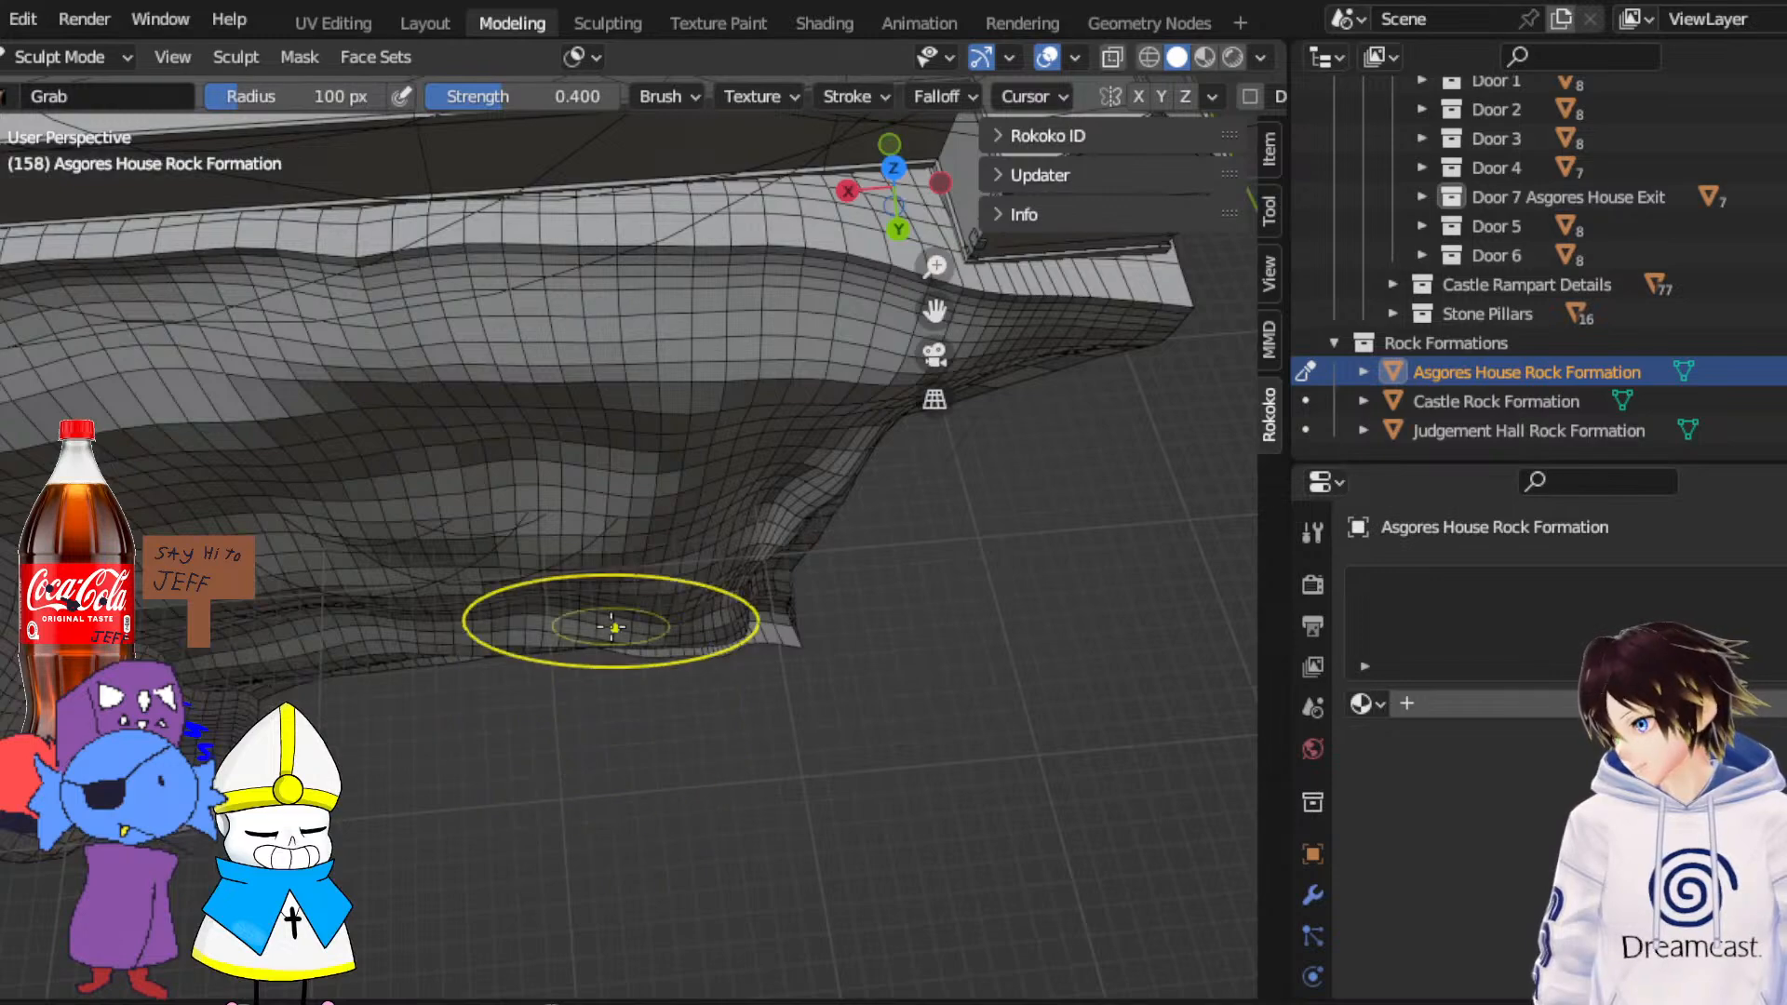
pyautogui.moveTo(603, 577); pyautogui.dragTo(615, 666, button='middle')
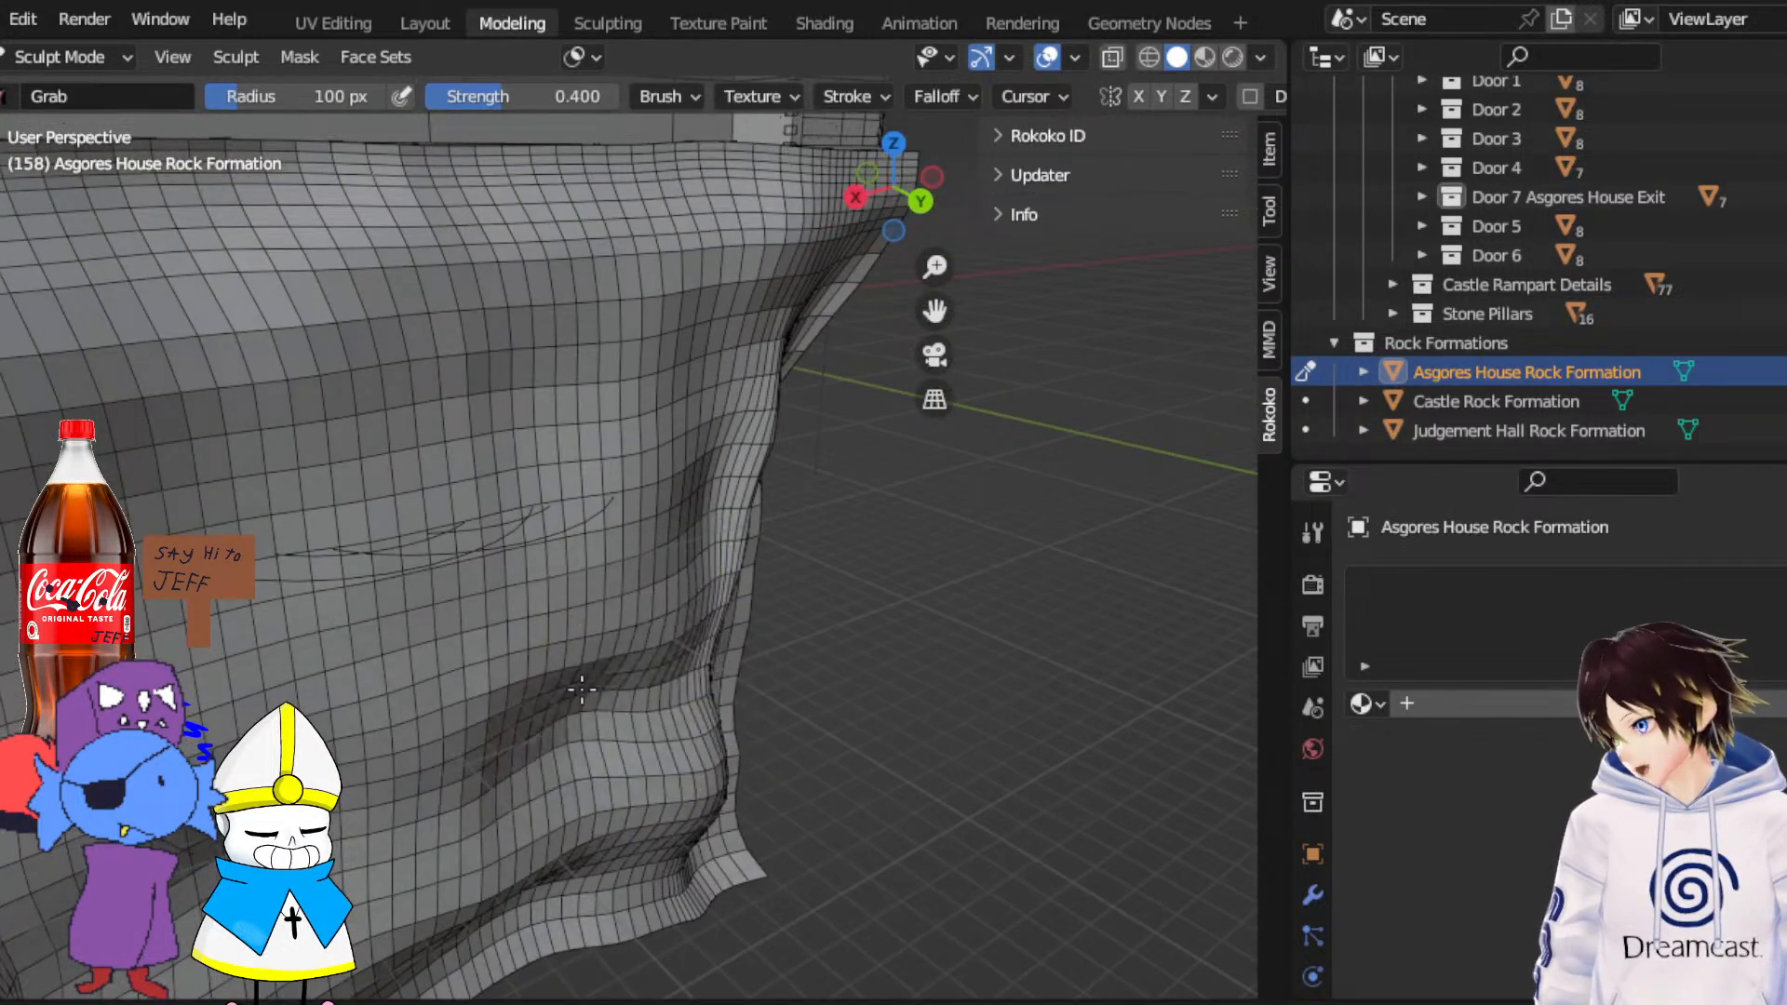
pyautogui.moveTo(401, 752); pyautogui.dragTo(747, 480, button='middle')
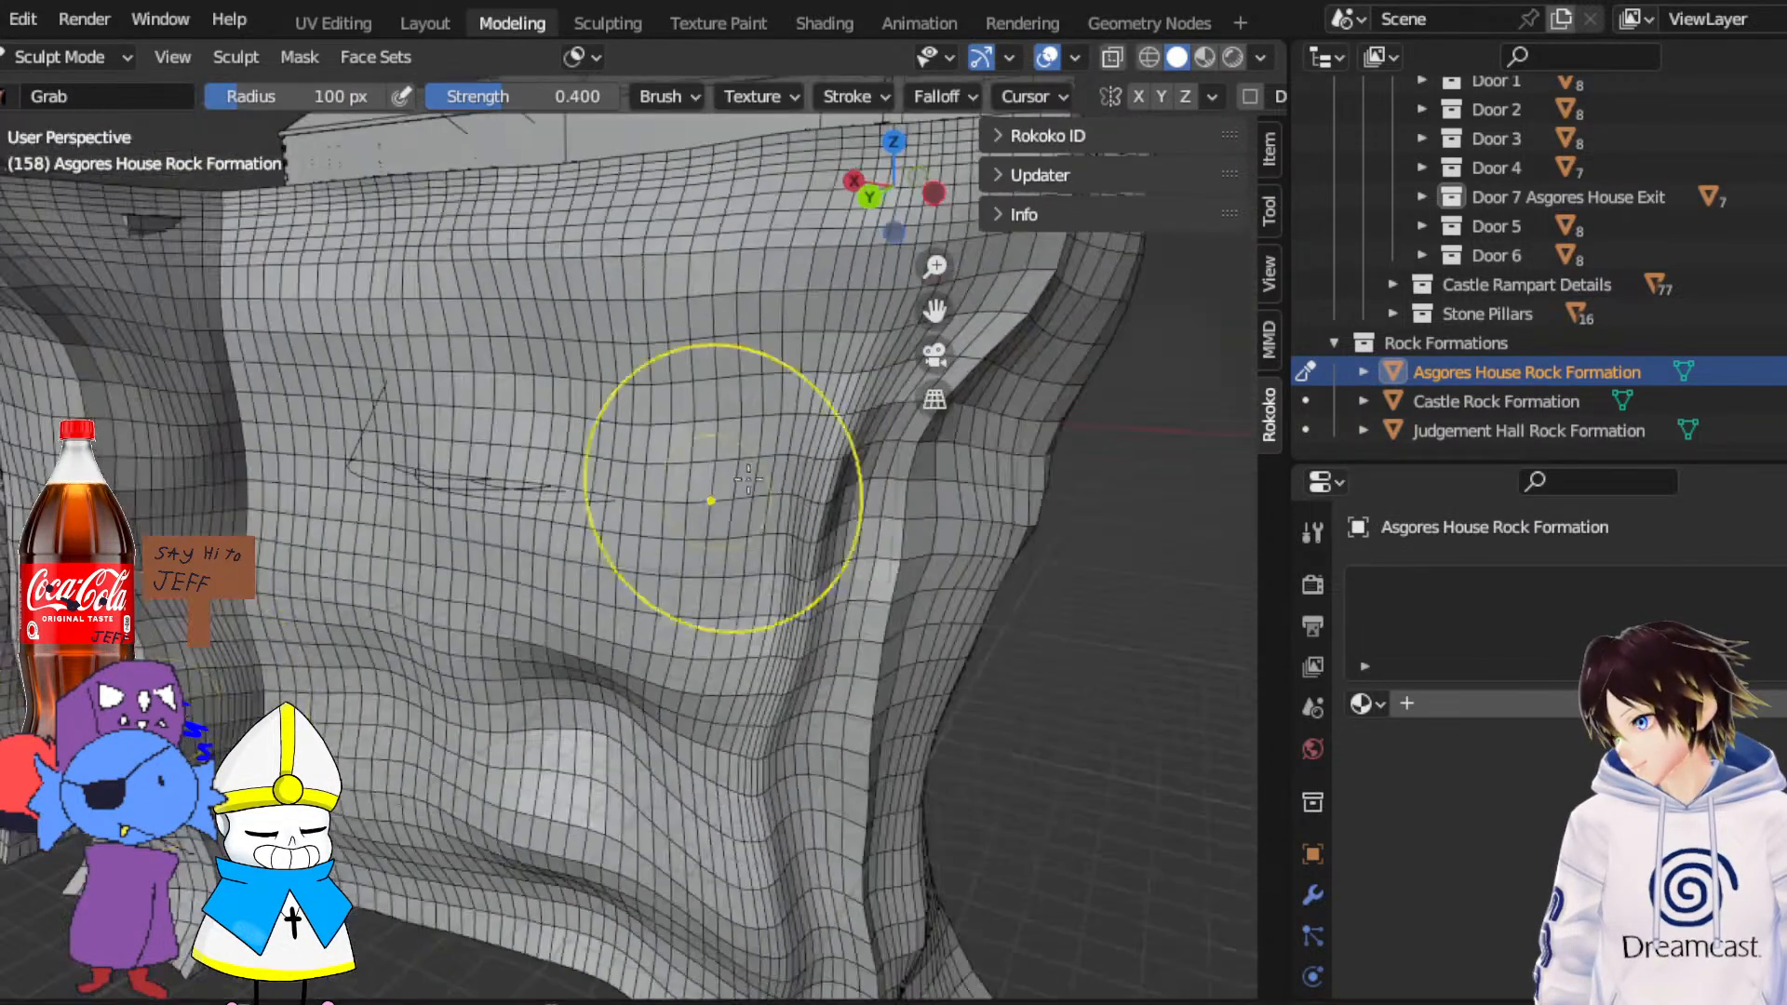
# Deepen the crease above the ledge and refine where the ledge meets the outer corner with the Grab brush
pyautogui.moveTo(969, 263); pyautogui.dragTo(423, 663, button='middle')
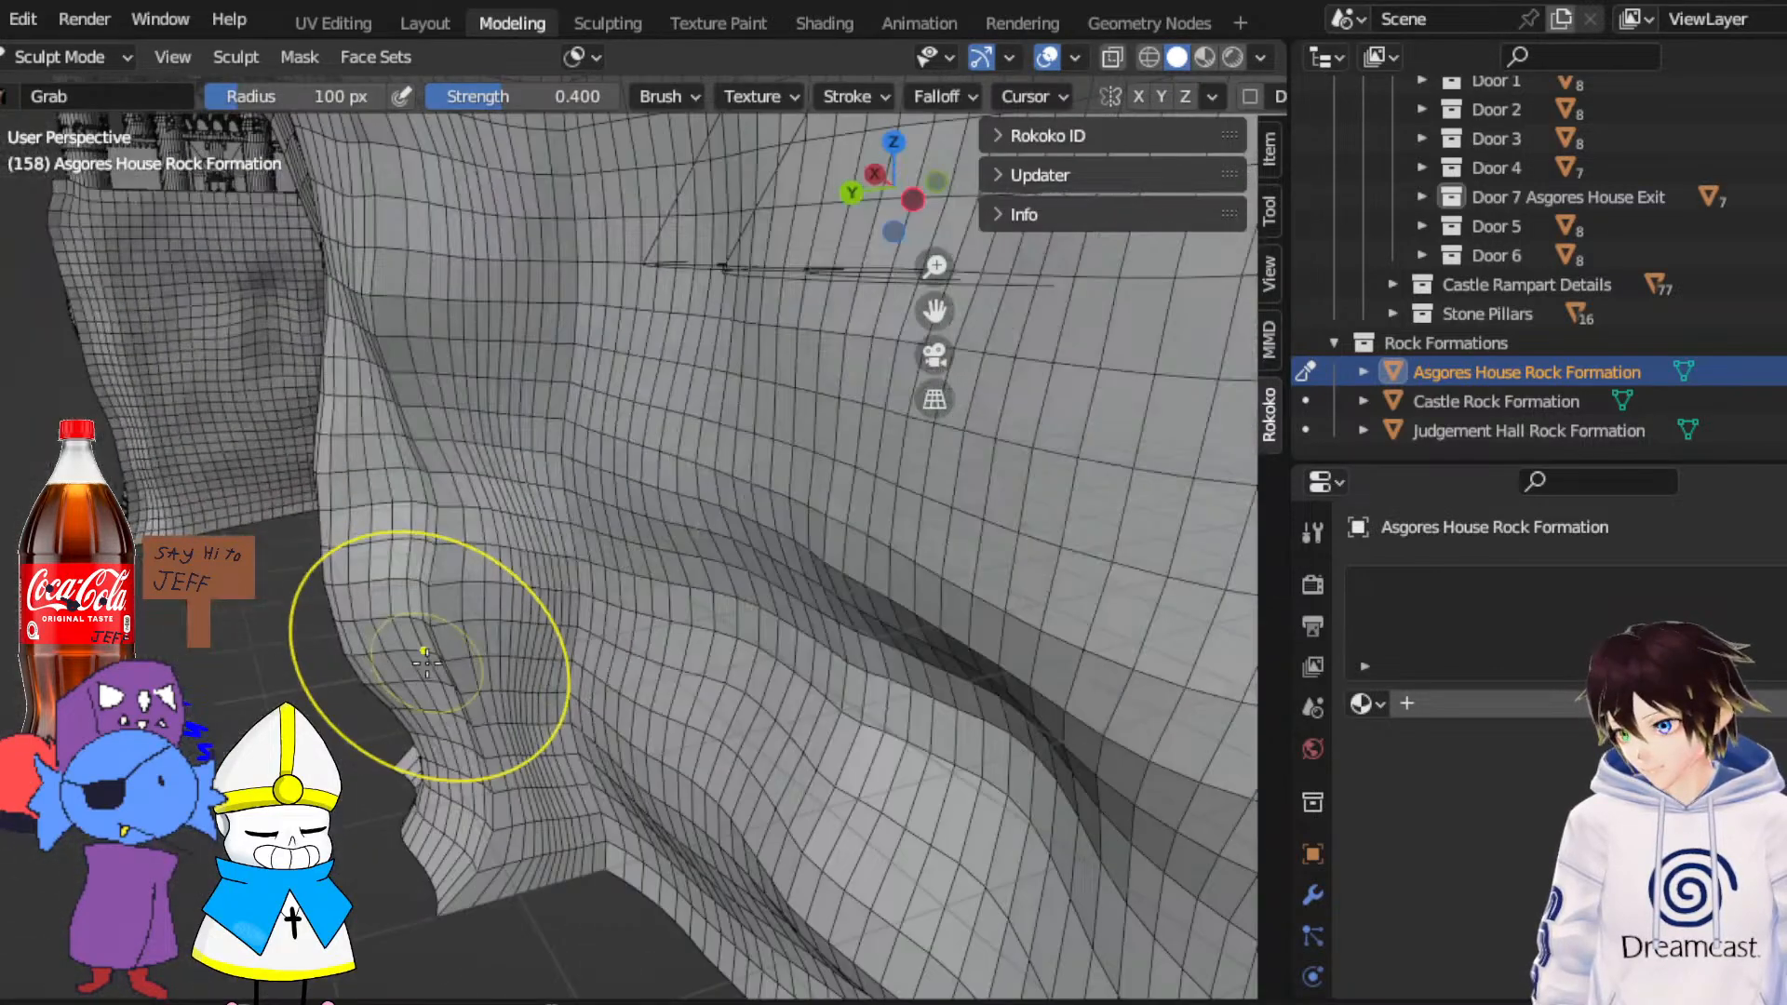
pyautogui.moveTo(648, 583); pyautogui.dragTo(625, 585, button='middle')
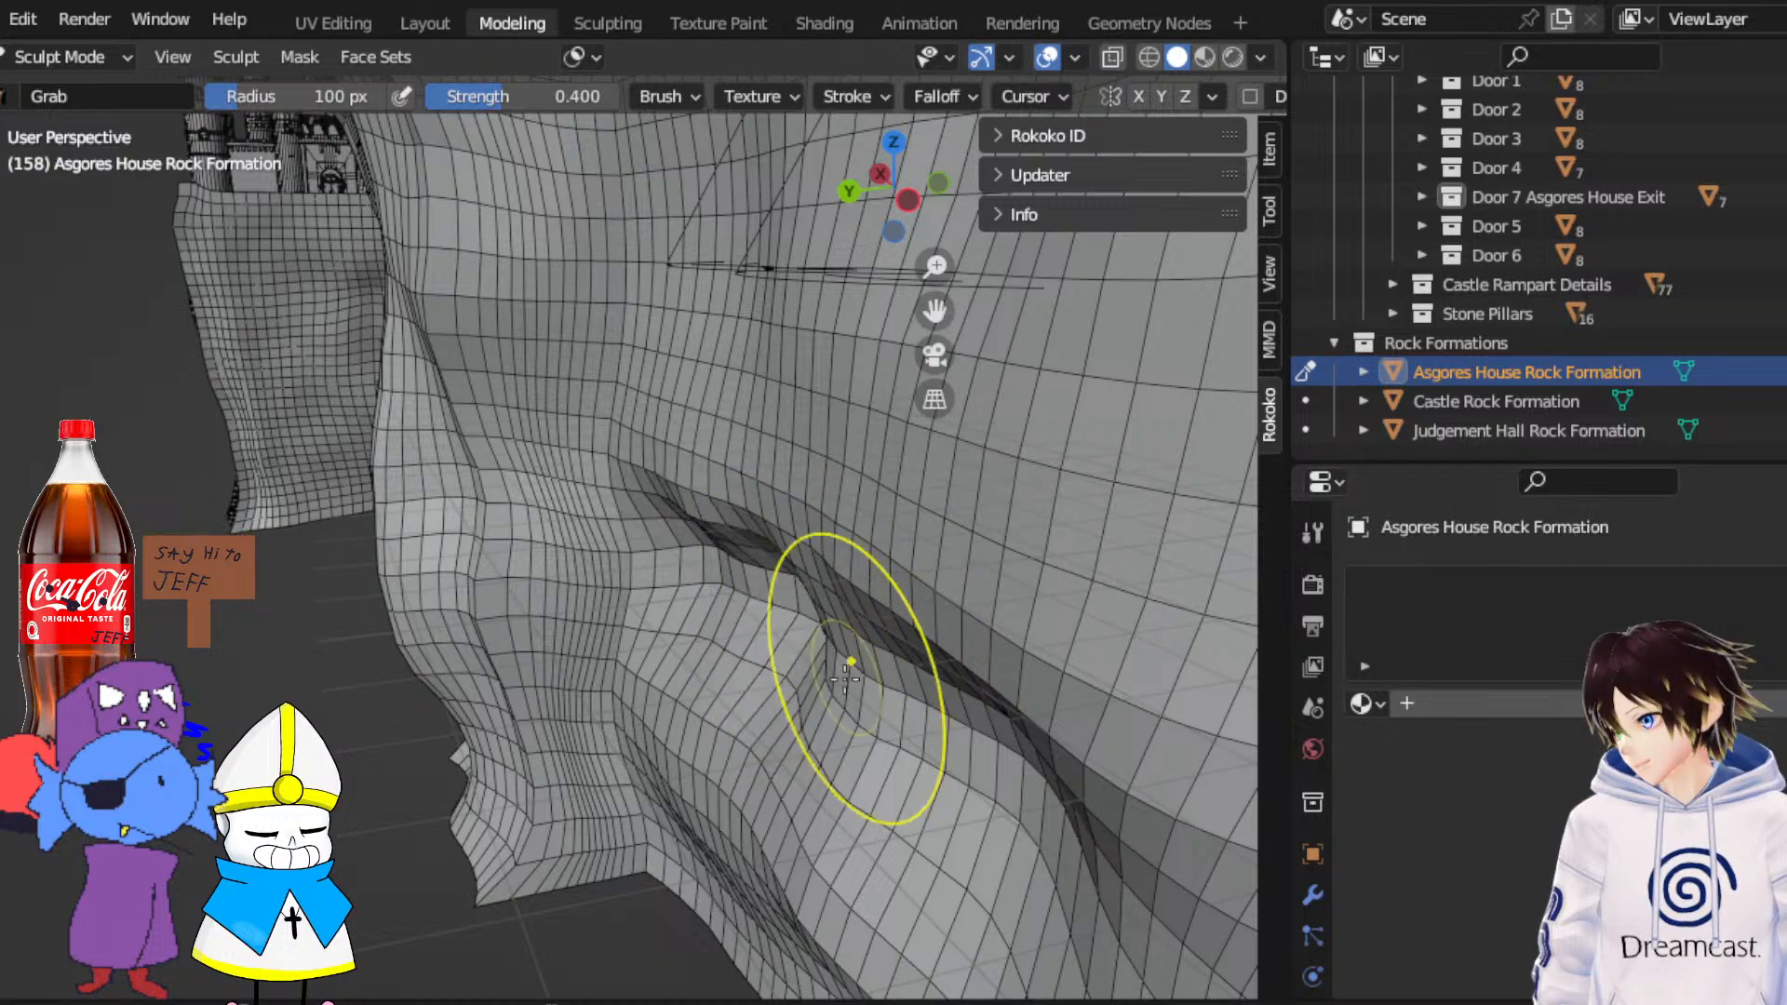
pyautogui.moveTo(848, 694); pyautogui.dragTo(930, 656, button='middle')
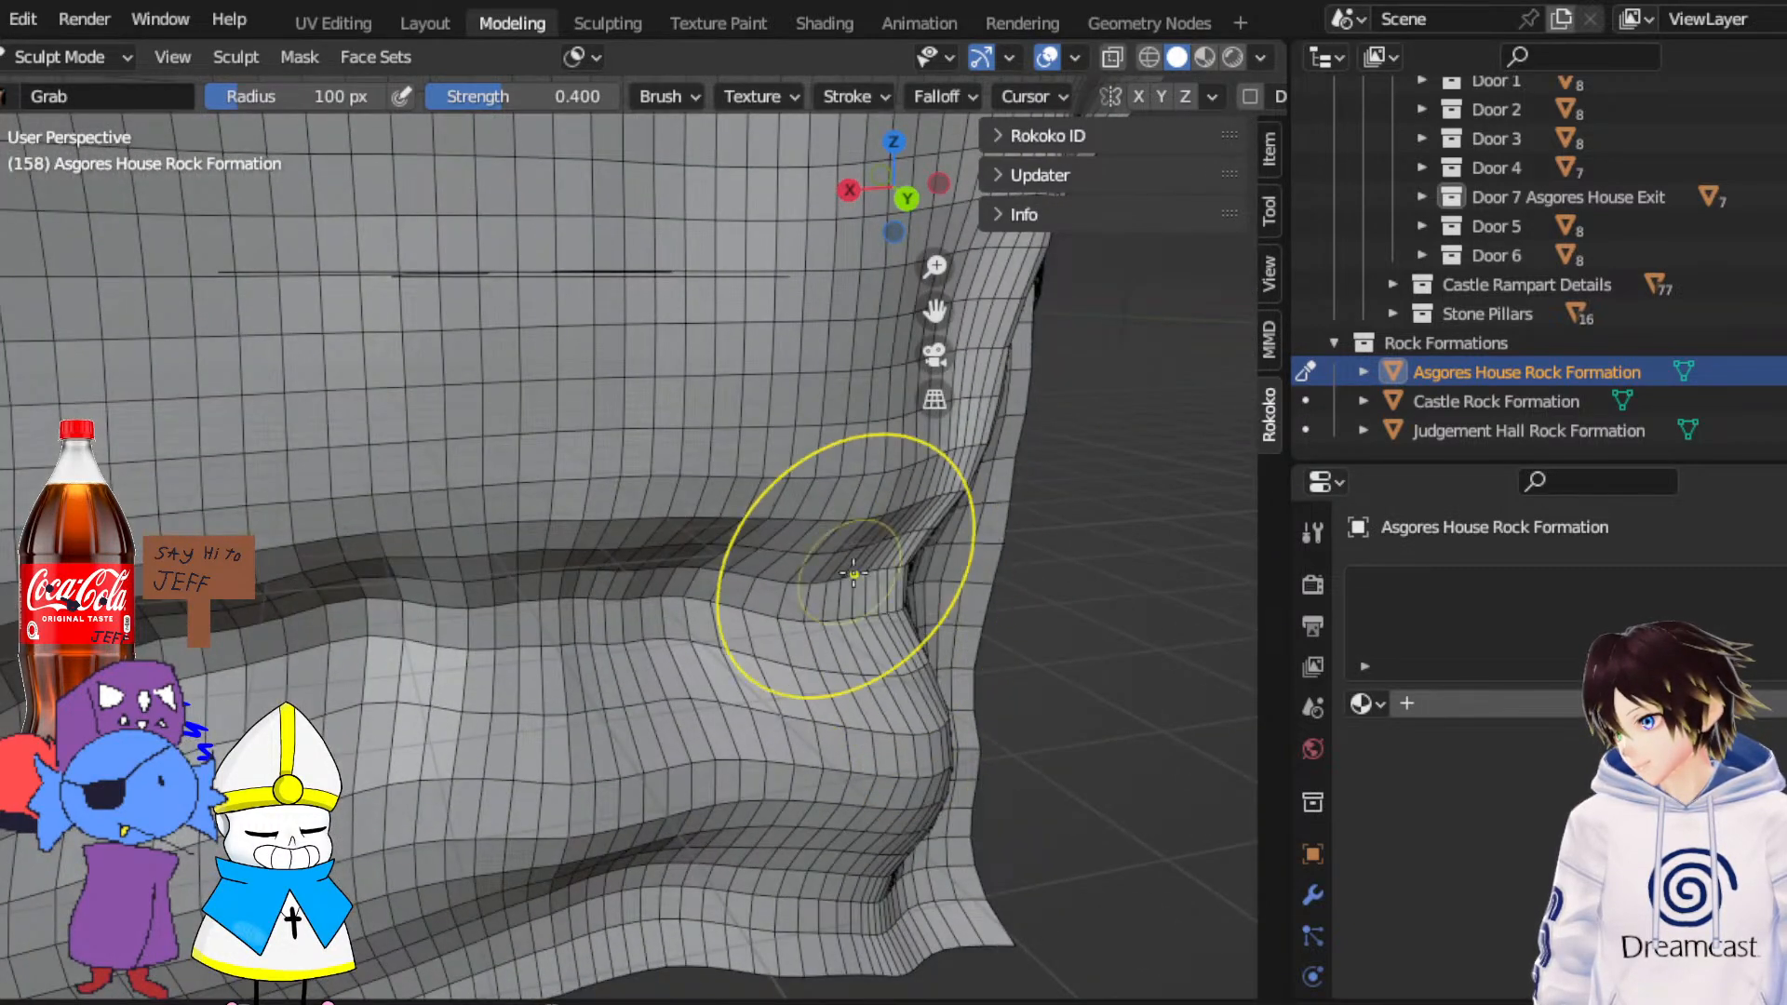
pyautogui.moveTo(717, 535)
pyautogui.mouseDown(button='middle')
pyautogui.moveTo(914, 574)
pyautogui.moveTo(569, 607)
pyautogui.mouseUp(button='middle')
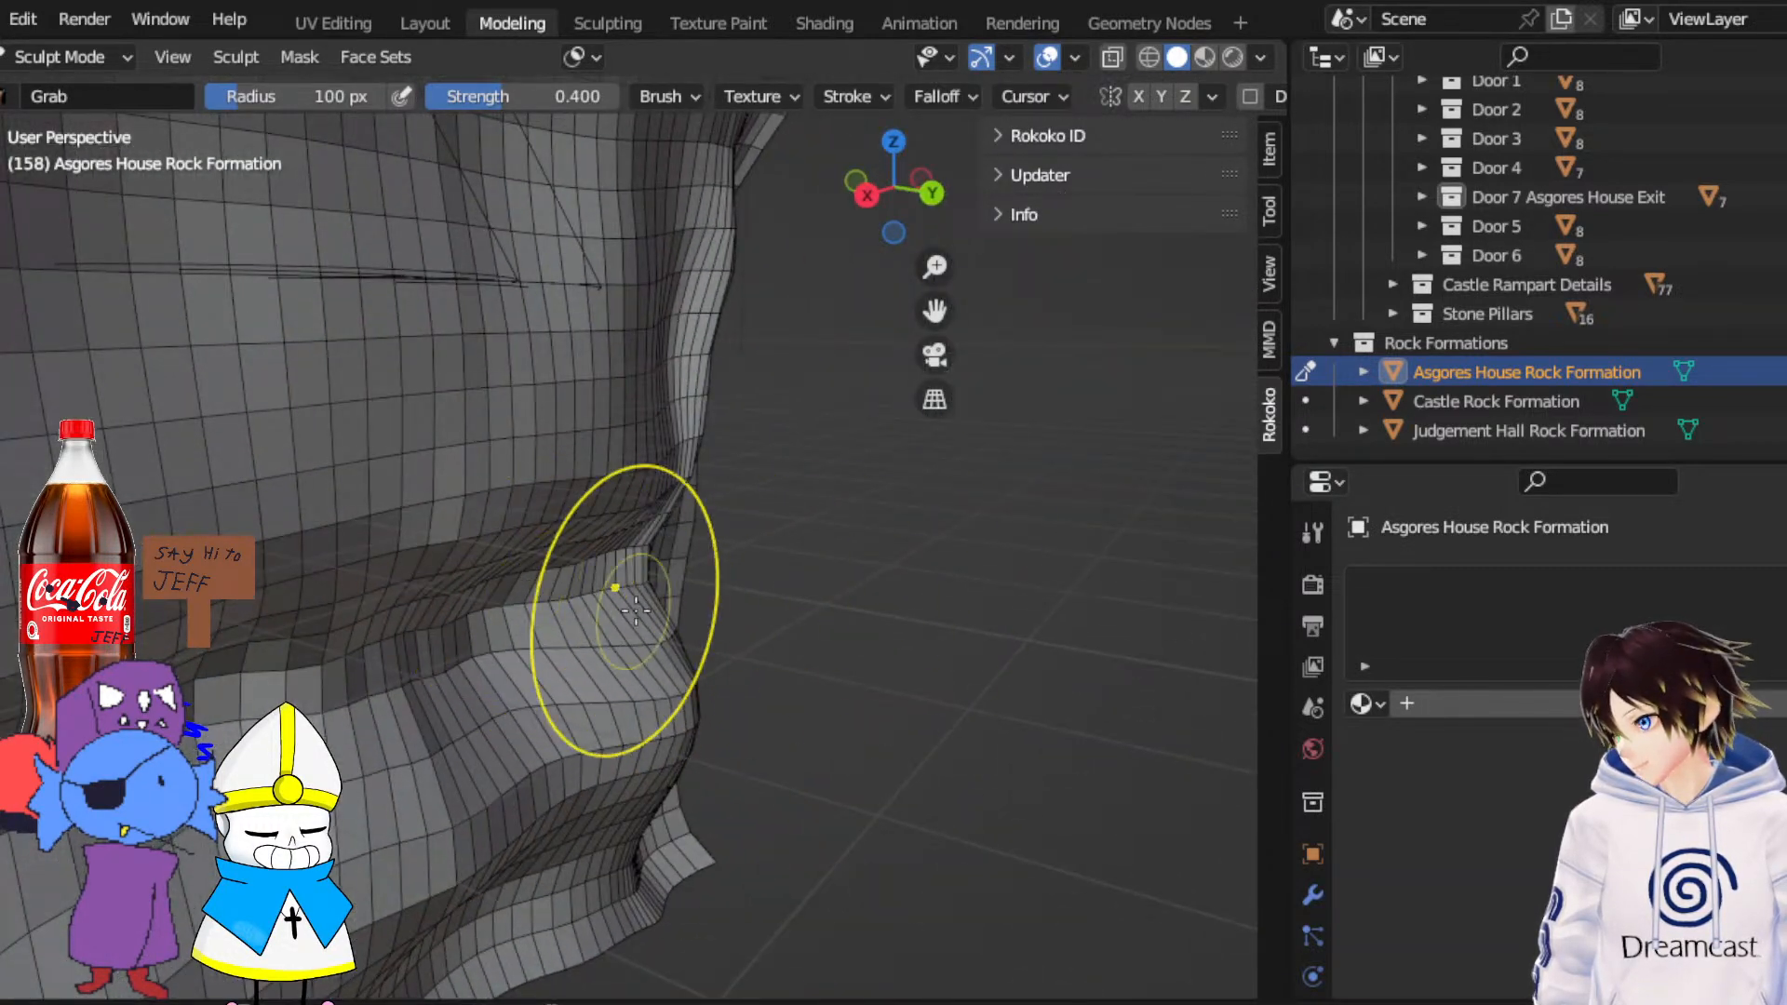
pyautogui.moveTo(644, 664); pyautogui.dragTo(926, 438, button='middle')
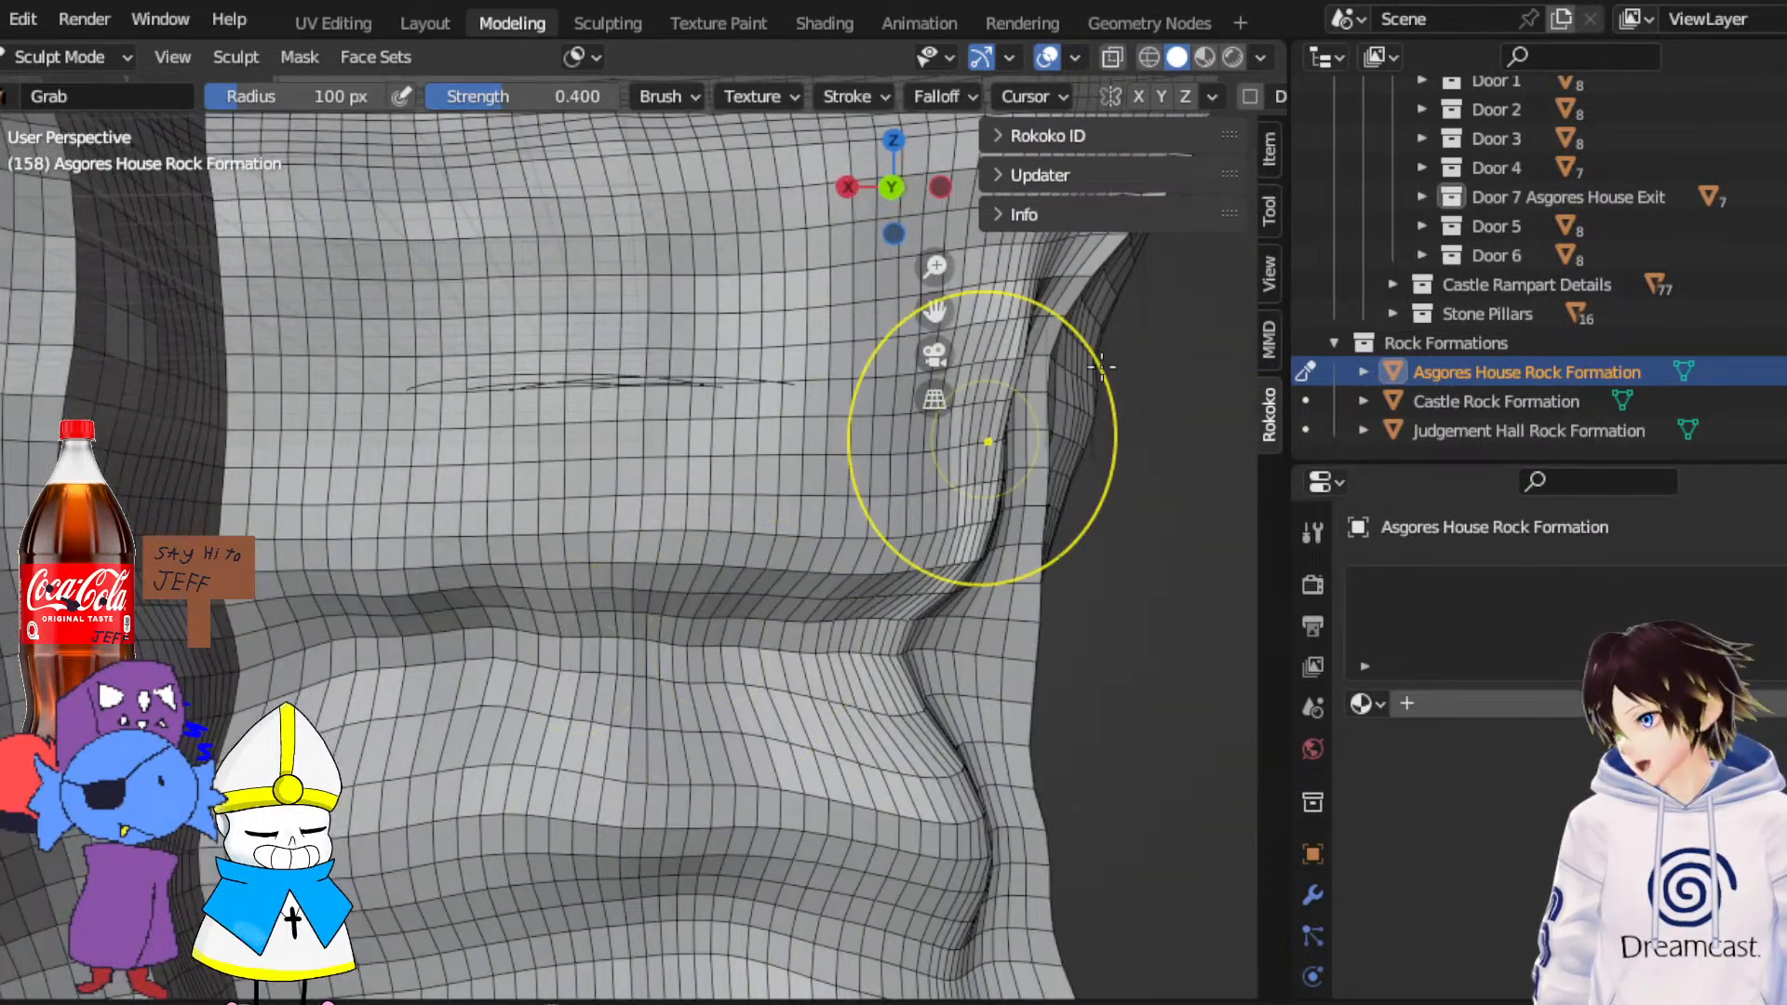
# Push the vertical corner fold inward beside the long wall, just above the ledge, with the Grab brush
pyautogui.moveTo(917, 319); pyautogui.dragTo(542, 650, button='middle')
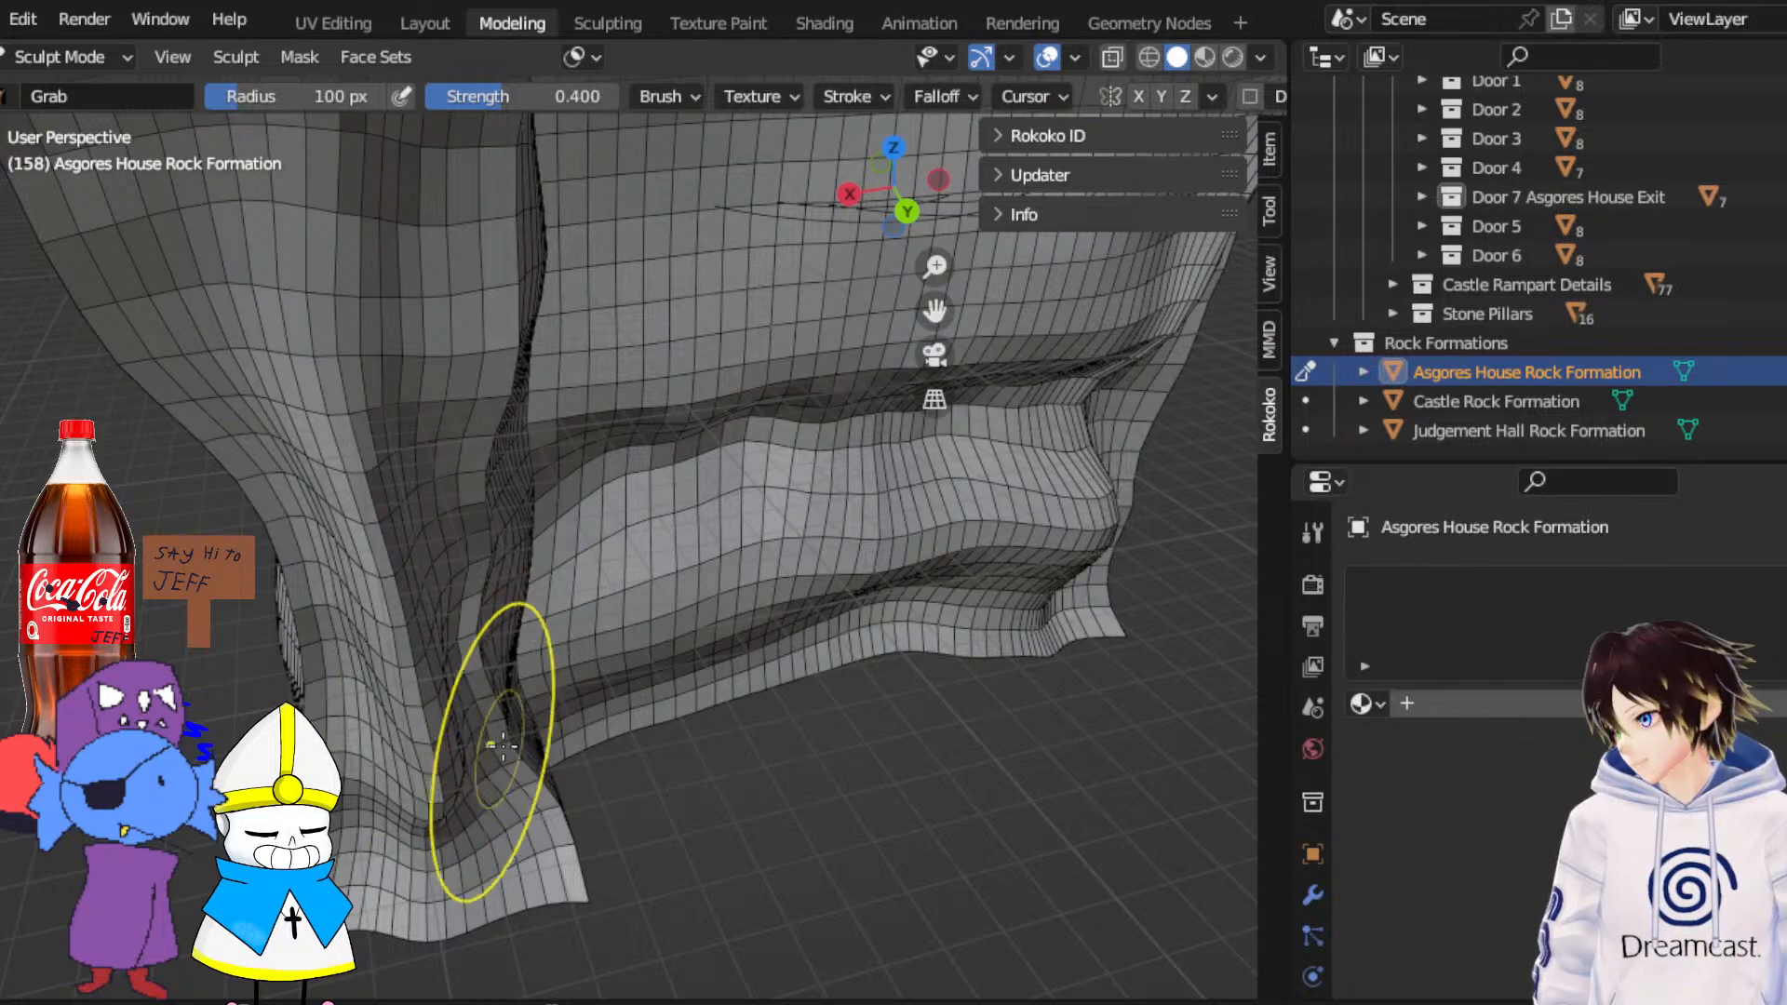
pyautogui.moveTo(503, 745); pyautogui.dragTo(396, 721, button='middle')
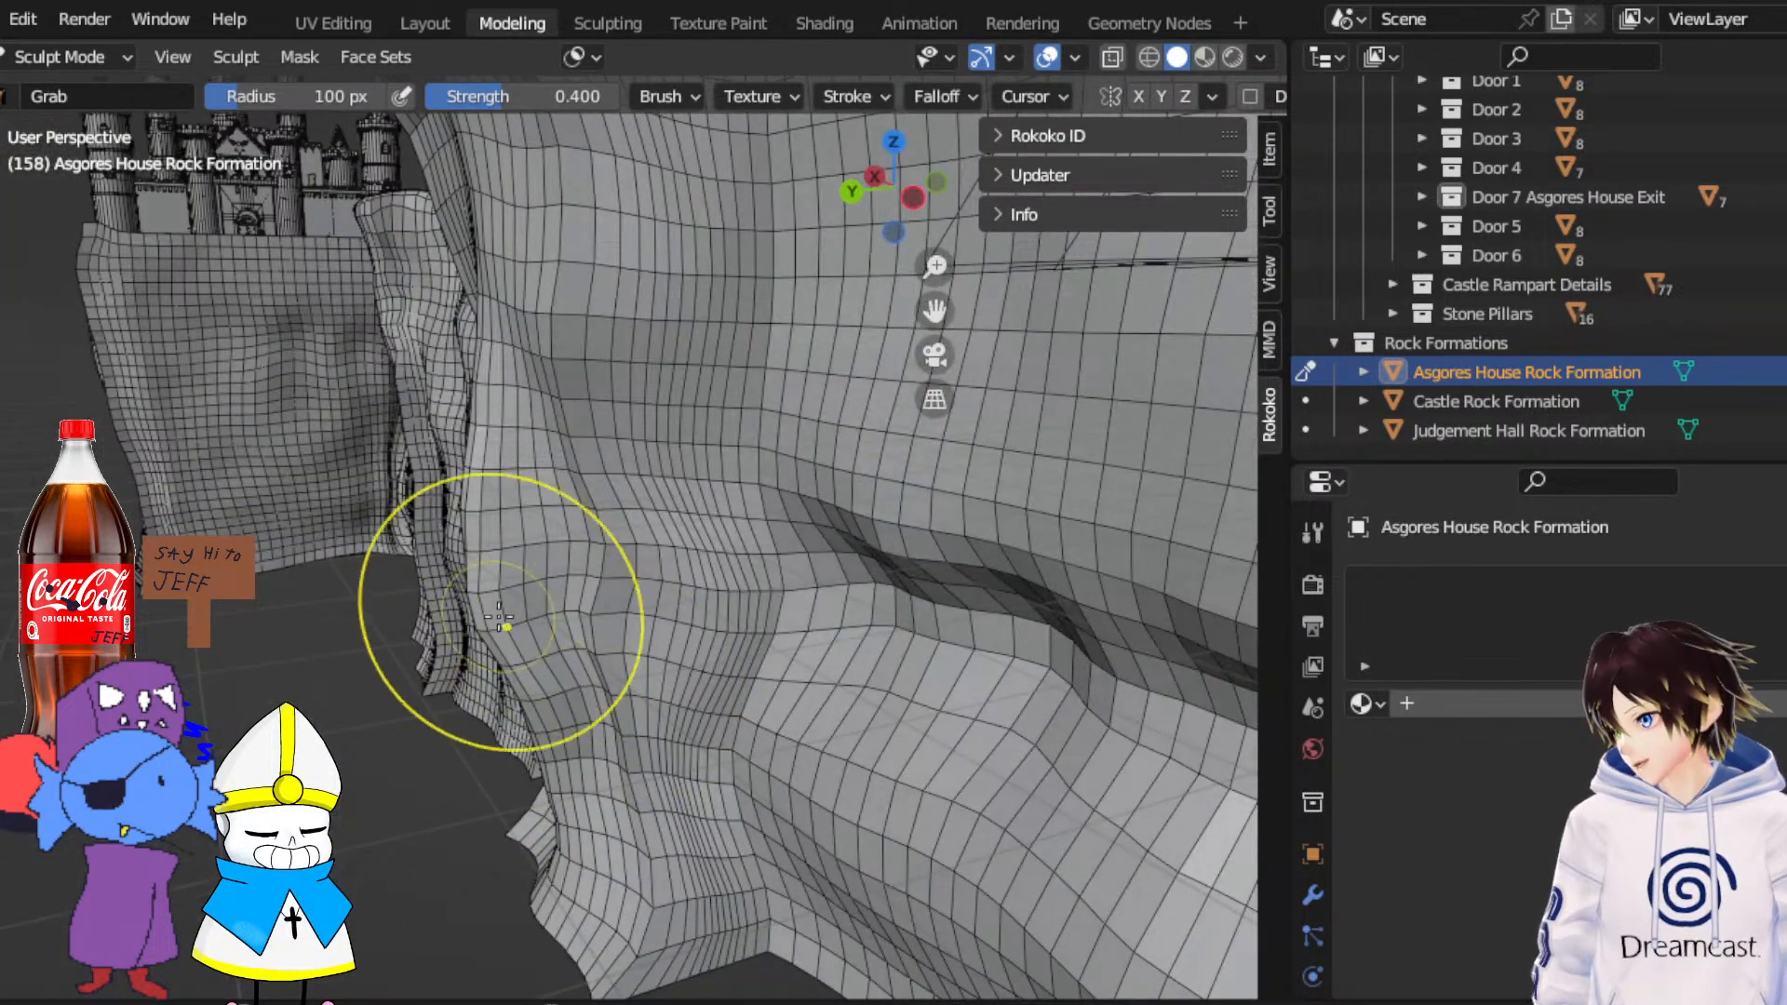
pyautogui.moveTo(523, 461); pyautogui.dragTo(13, 712, button='middle')
pyautogui.hotkey('shift', 's')
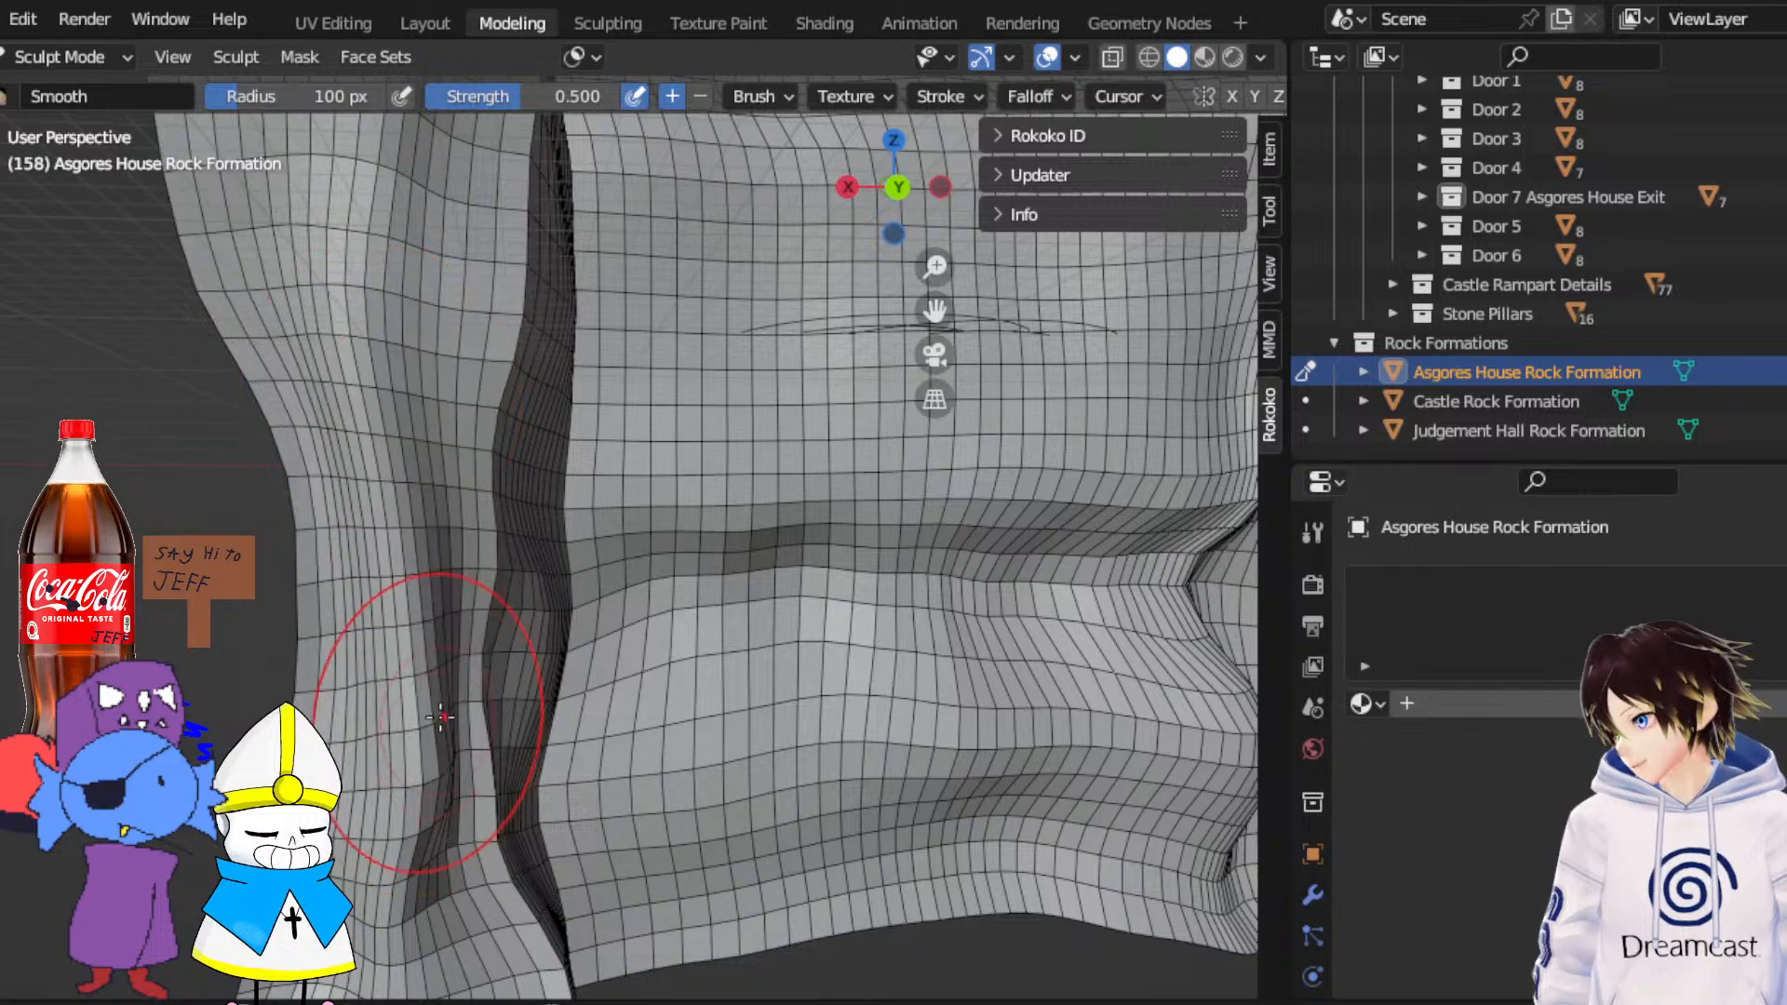
pyautogui.moveTo(583, 626); pyautogui.dragTo(343, 640, button='middle')
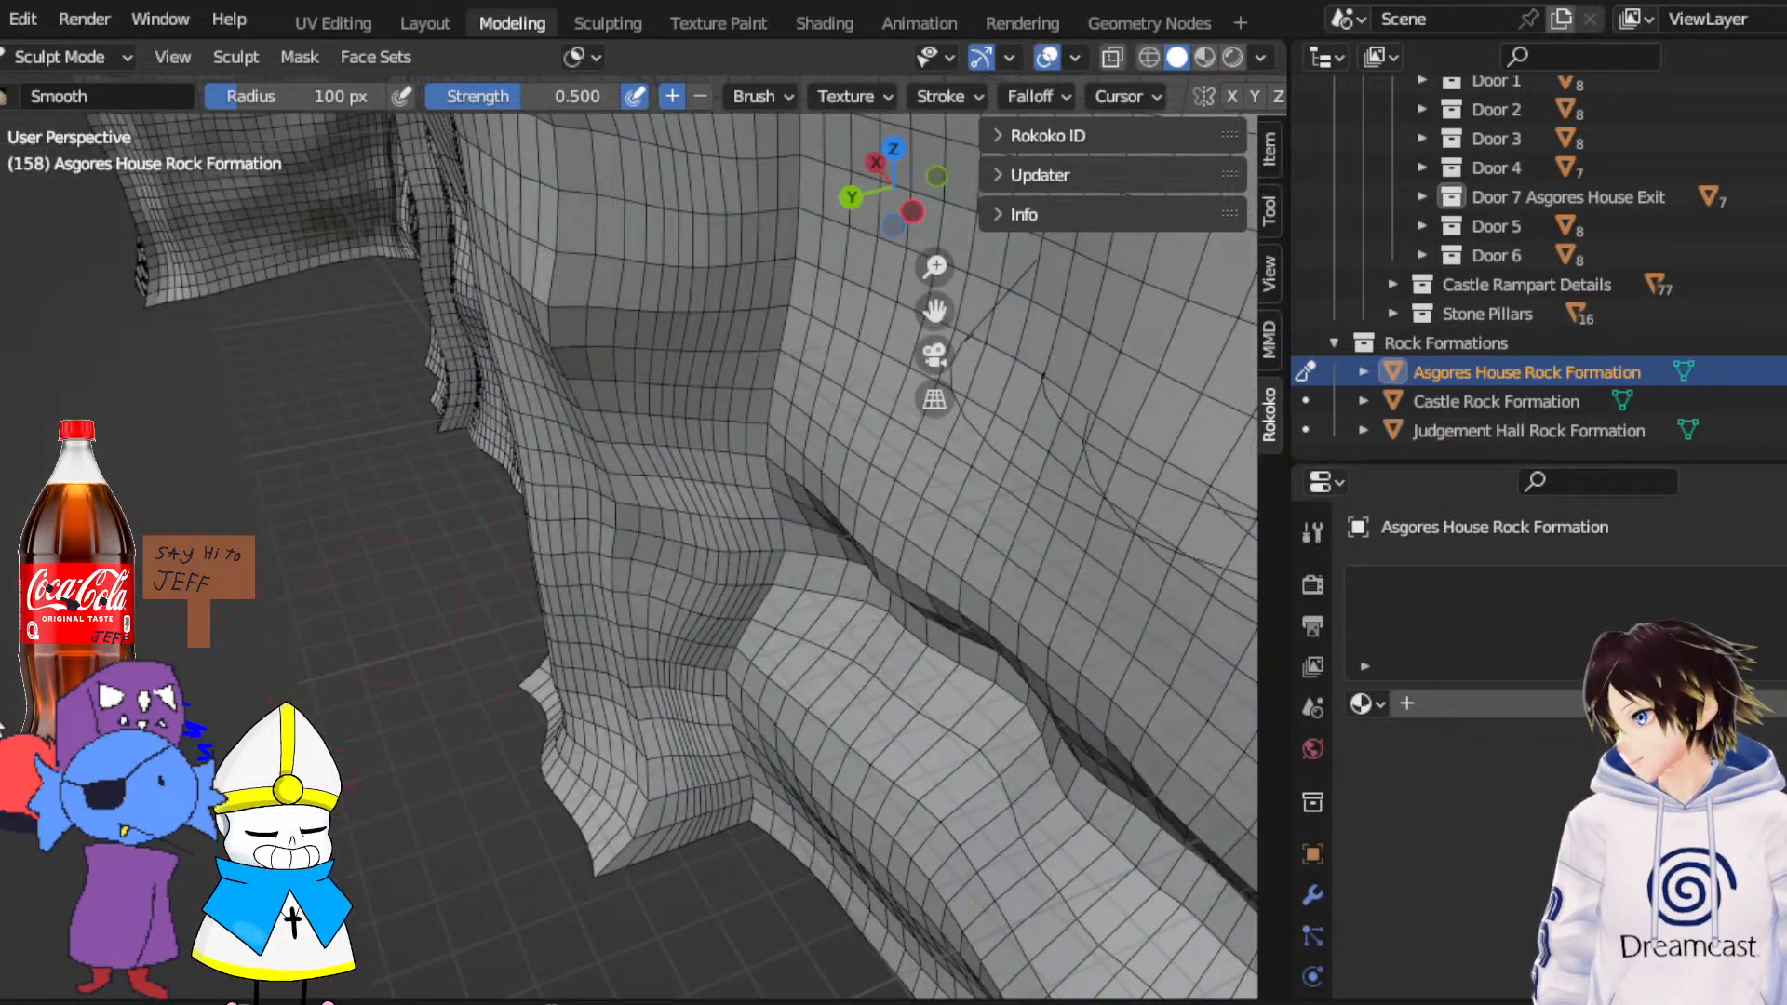
pyautogui.press('g')
pyautogui.moveTo(548, 389); pyautogui.dragTo(589, 346)
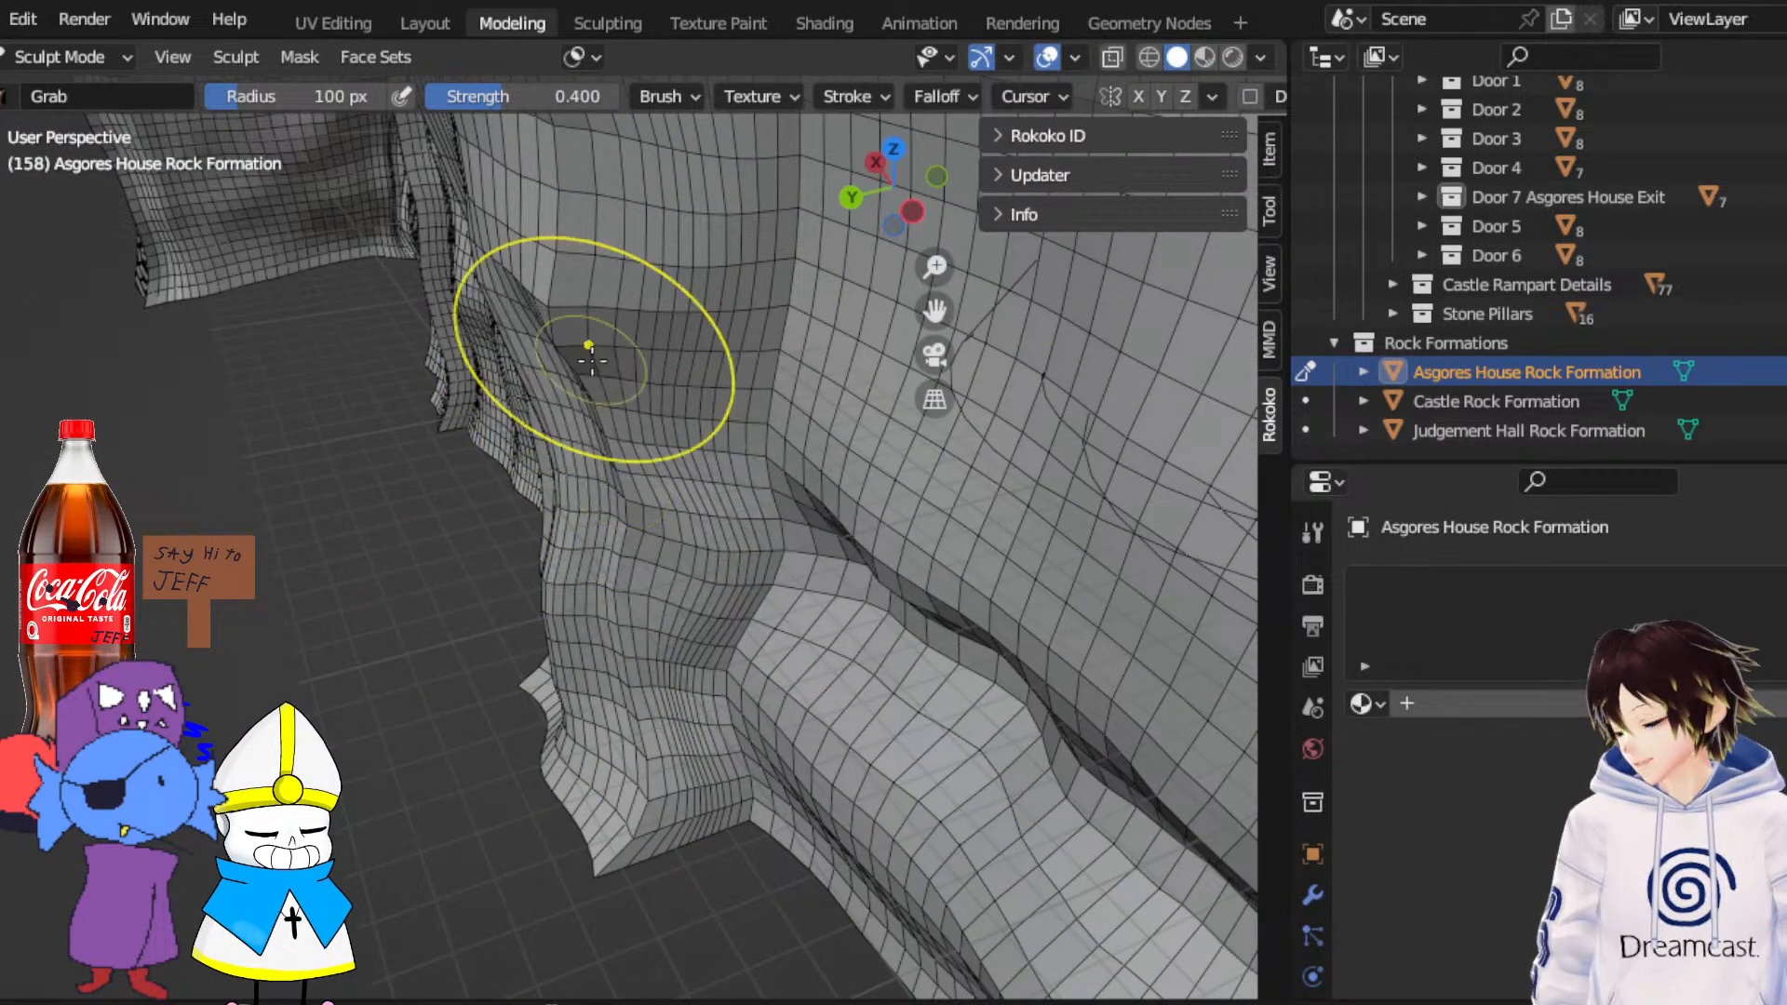
# Sculpt hollows and a bulge into the middle of the corner's narrow side face with the Grab brush
pyautogui.moveTo(577, 590); pyautogui.dragTo(812, 405, button='middle')
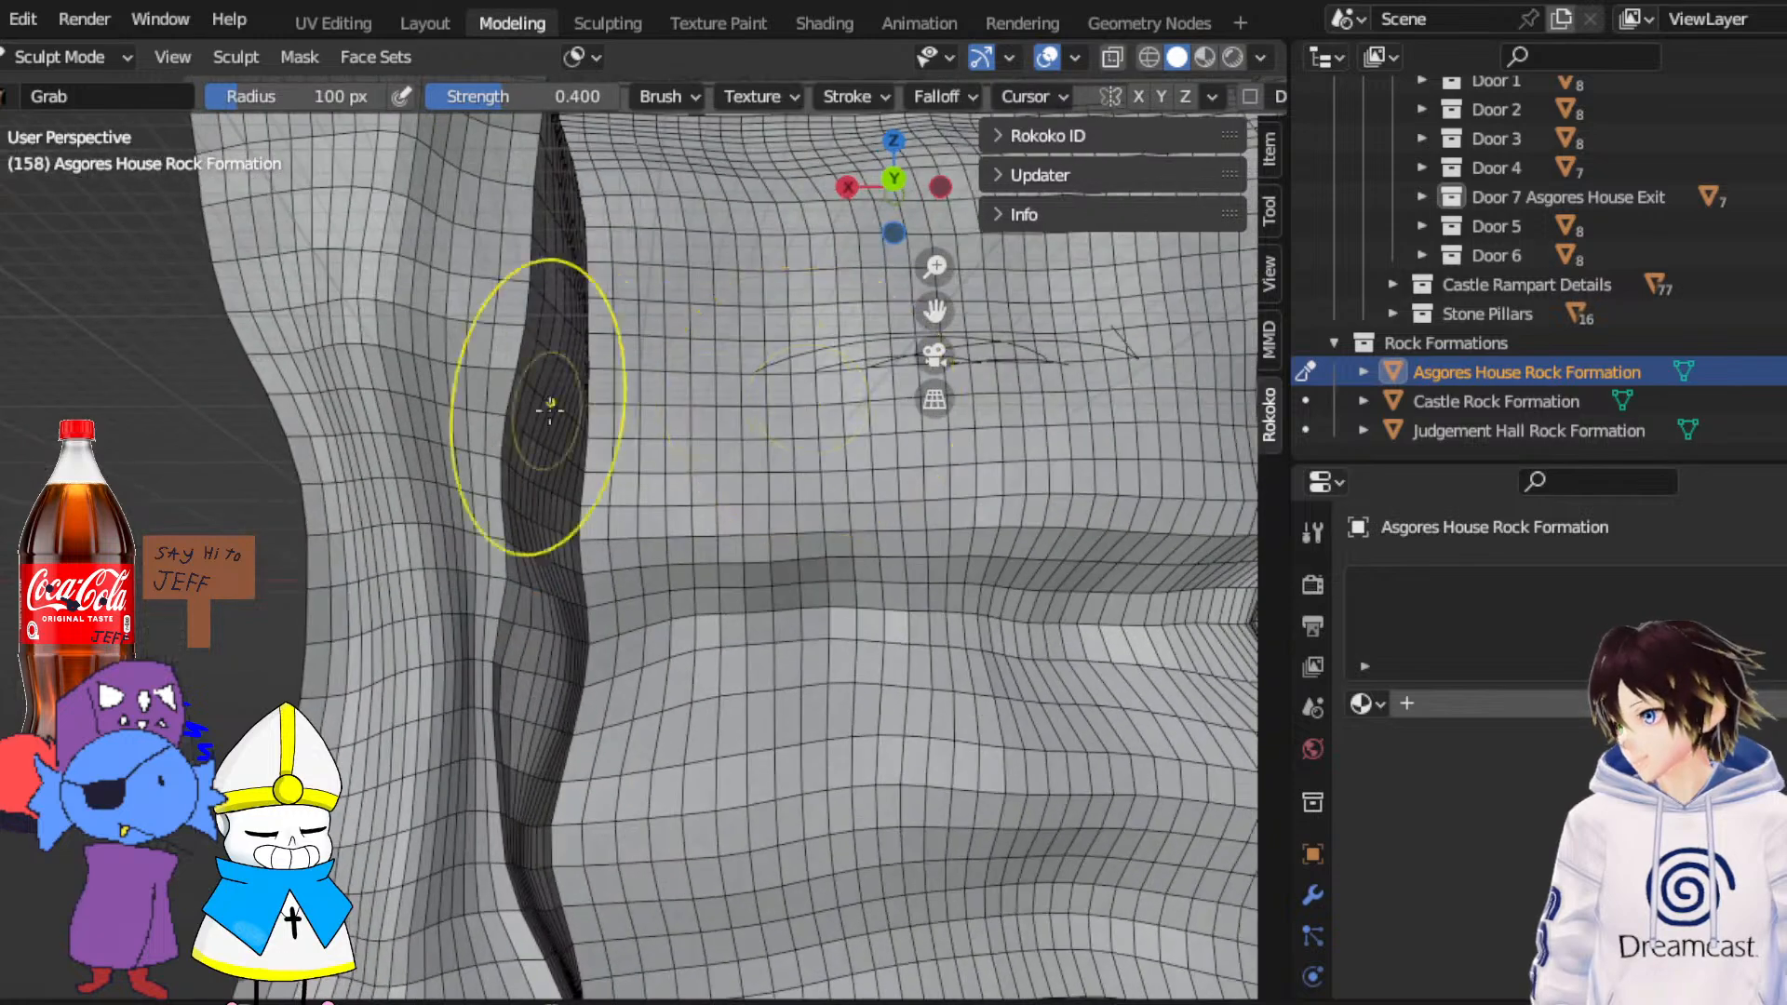
pyautogui.moveTo(540, 403)
pyautogui.mouseDown(button='middle')
pyautogui.moveTo(650, 431)
pyautogui.moveTo(800, 424)
pyautogui.mouseUp(button='middle')
pyautogui.scroll(-3, 651, 431)
pyautogui.scroll(3, 707, 465)
pyautogui.moveTo(652, 493)
pyautogui.mouseDown(button='middle')
pyautogui.moveTo(722, 567)
pyautogui.moveTo(770, 411)
pyautogui.mouseUp(button='middle')
pyautogui.moveTo(770, 411); pyautogui.dragTo(712, 433)
pyautogui.moveTo(656, 447); pyautogui.dragTo(686, 499, button='middle')
pyautogui.moveTo(686, 499); pyautogui.dragTo(650, 534)
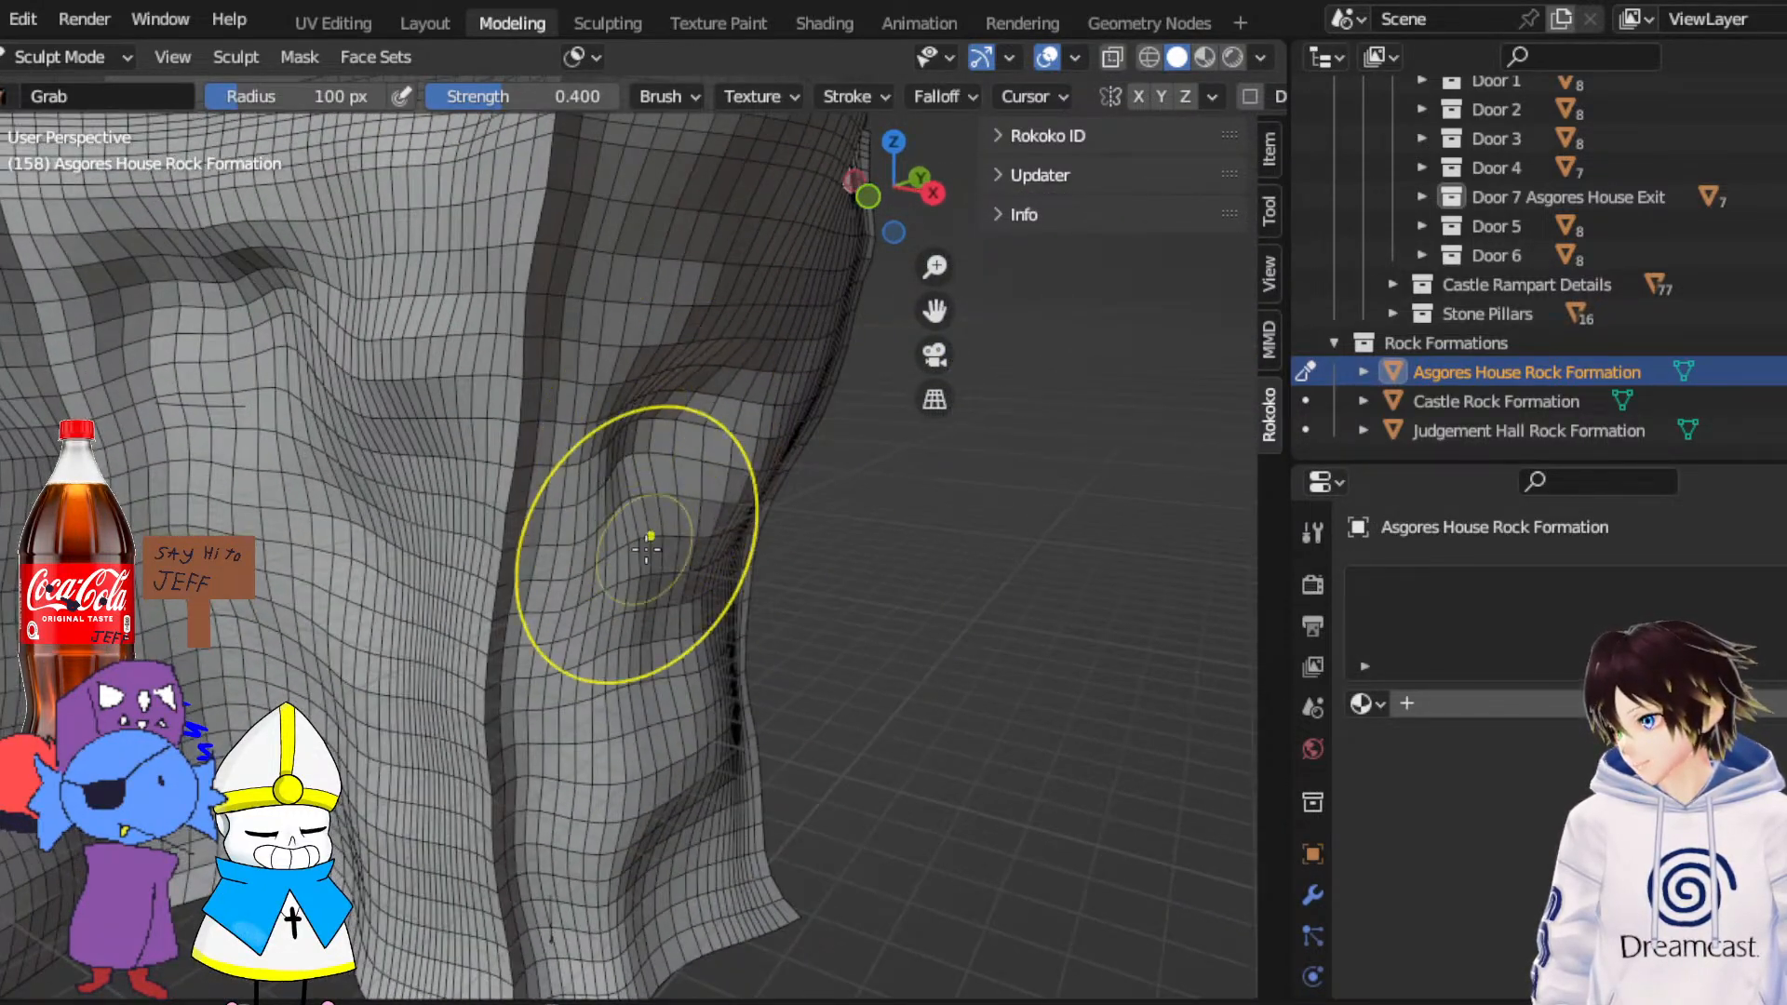
# Pull the lower part of the narrow side face upward with the Grab brush to form a rounded fold near the base
pyautogui.moveTo(650, 535); pyautogui.dragTo(687, 696, button='middle')
pyautogui.scroll(2, 687, 696)
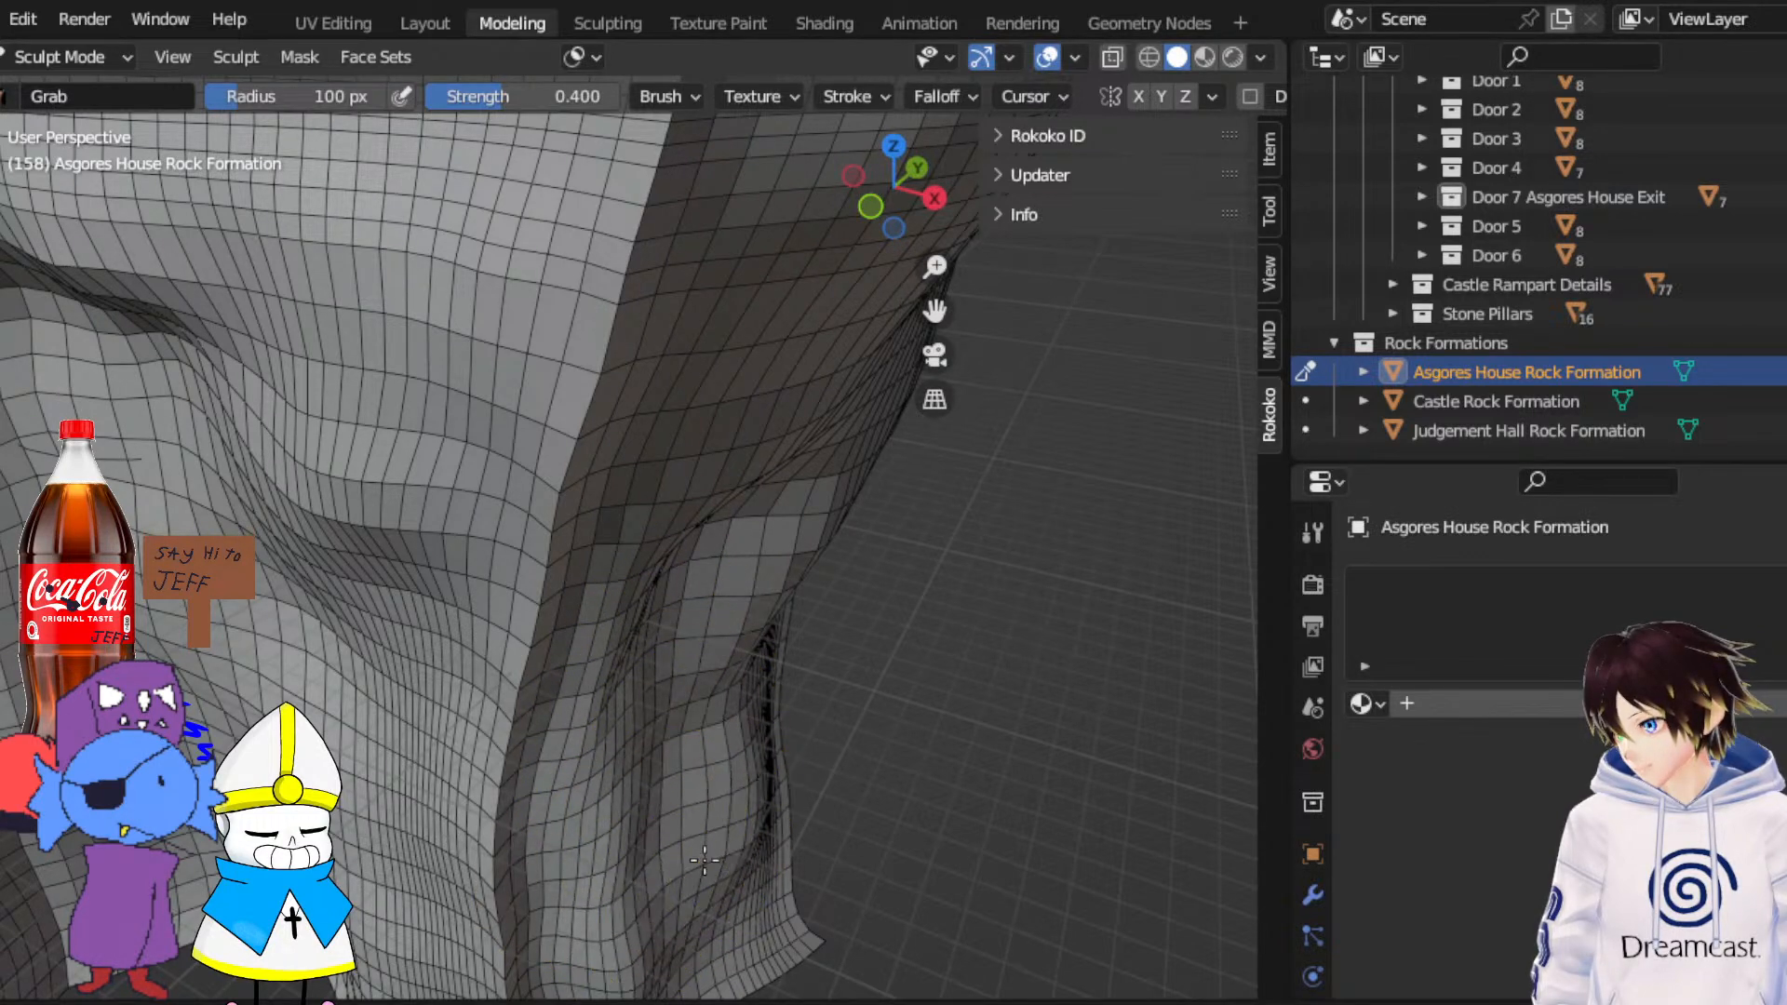
pyautogui.moveTo(687, 884); pyautogui.dragTo(693, 806)
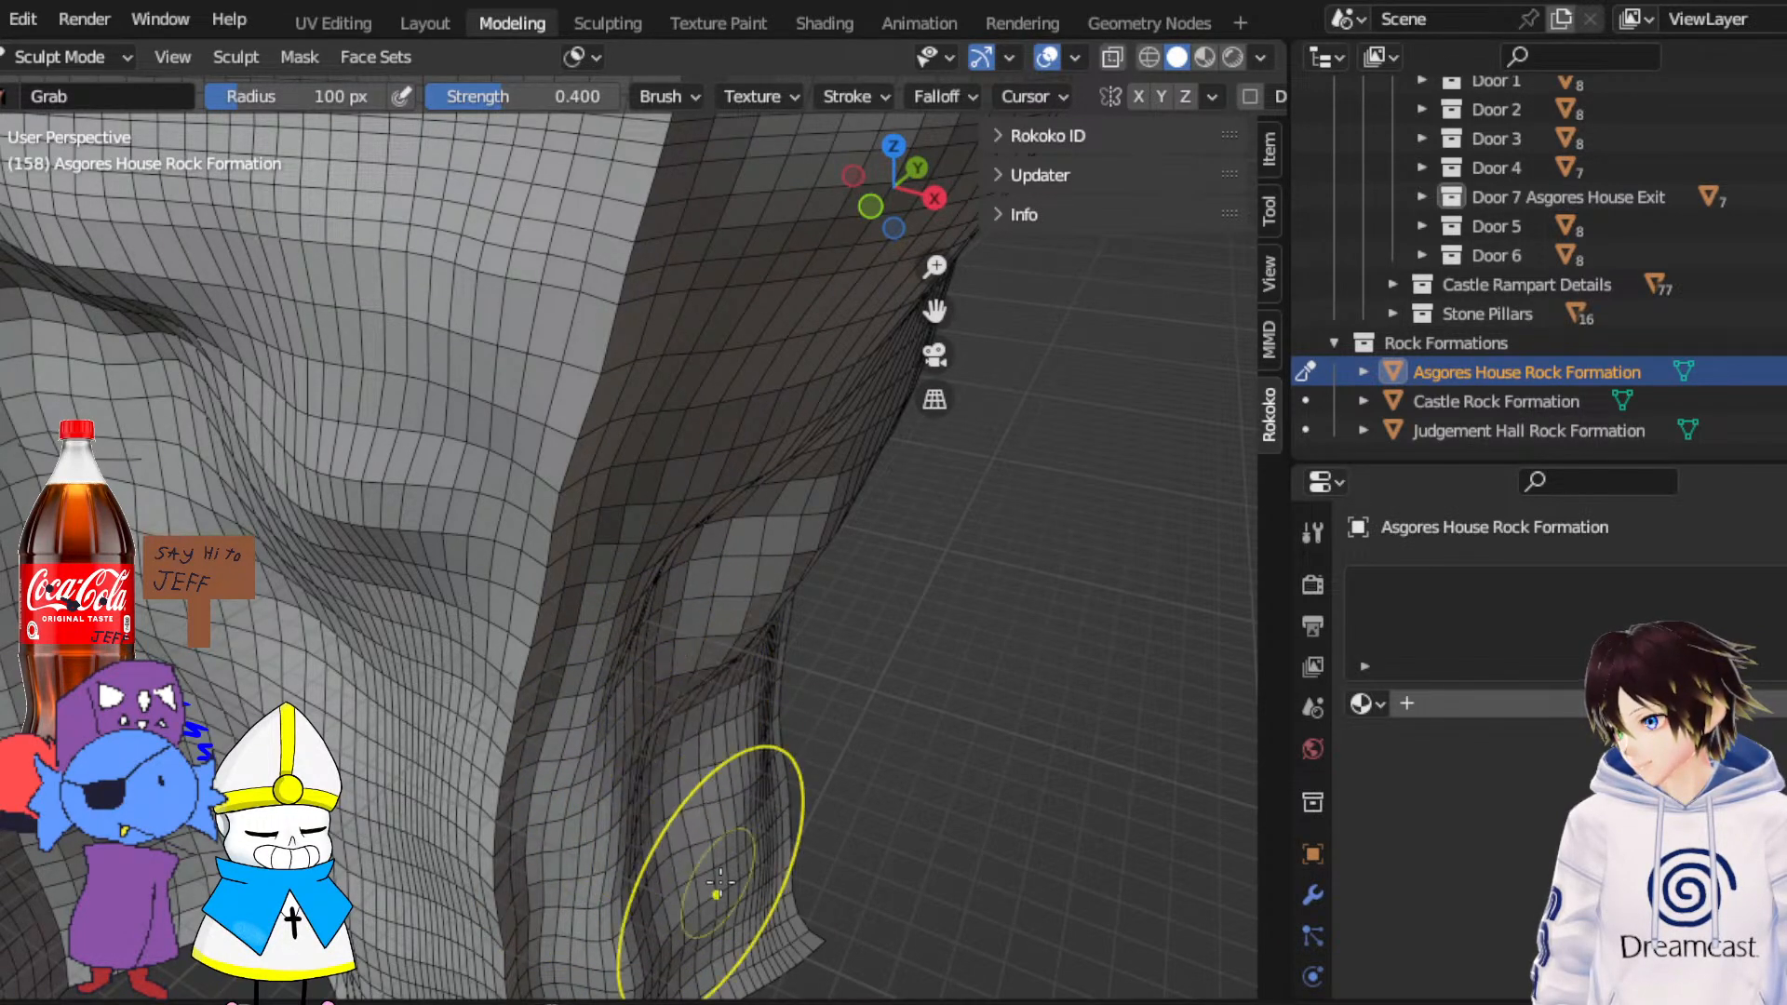
pyautogui.moveTo(720, 883)
pyautogui.mouseDown()
pyautogui.moveTo(719, 945)
pyautogui.moveTo(714, 833)
pyautogui.mouseUp()
pyautogui.moveTo(714, 831); pyautogui.dragTo(672, 824, button='middle')
pyautogui.moveTo(671, 824); pyautogui.dragTo(677, 787)
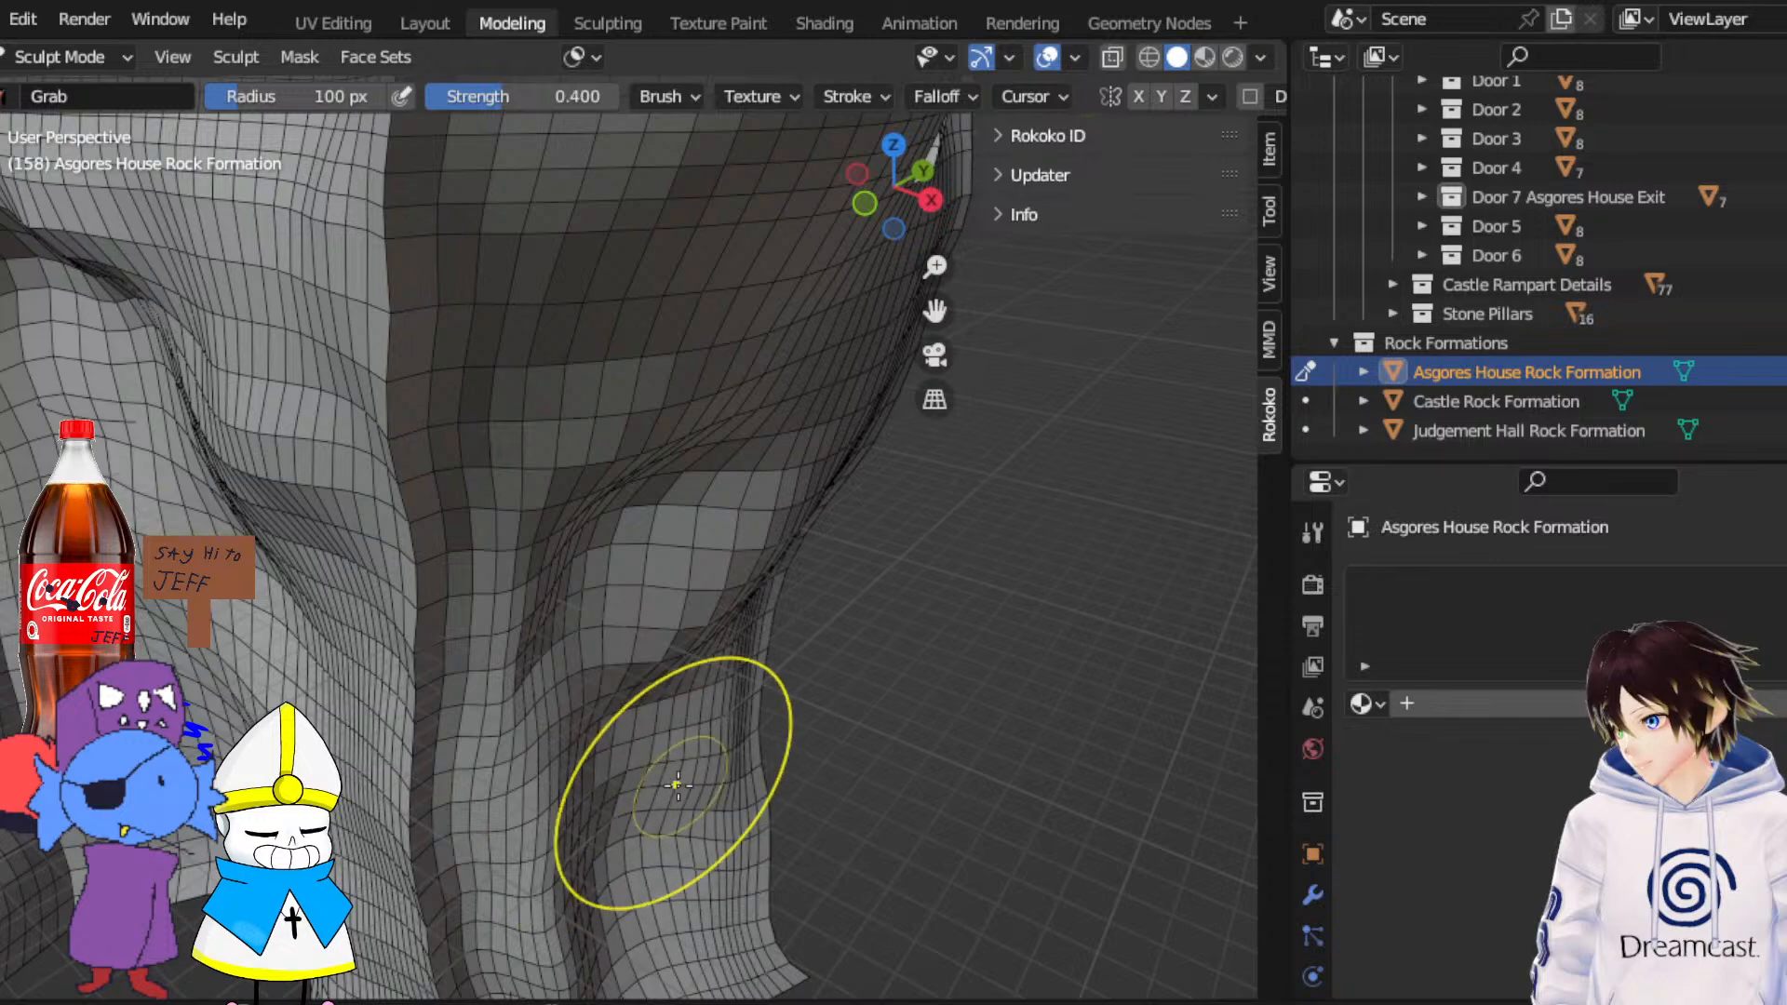
# Examine the shaded shape of the whole cliff from several sides with the viewport overlays temporarily hidden
pyautogui.moveTo(678, 786); pyautogui.dragTo(465, 758, button='middle')
pyautogui.scroll(-6, 465, 759)
pyautogui.click(1056, 57)
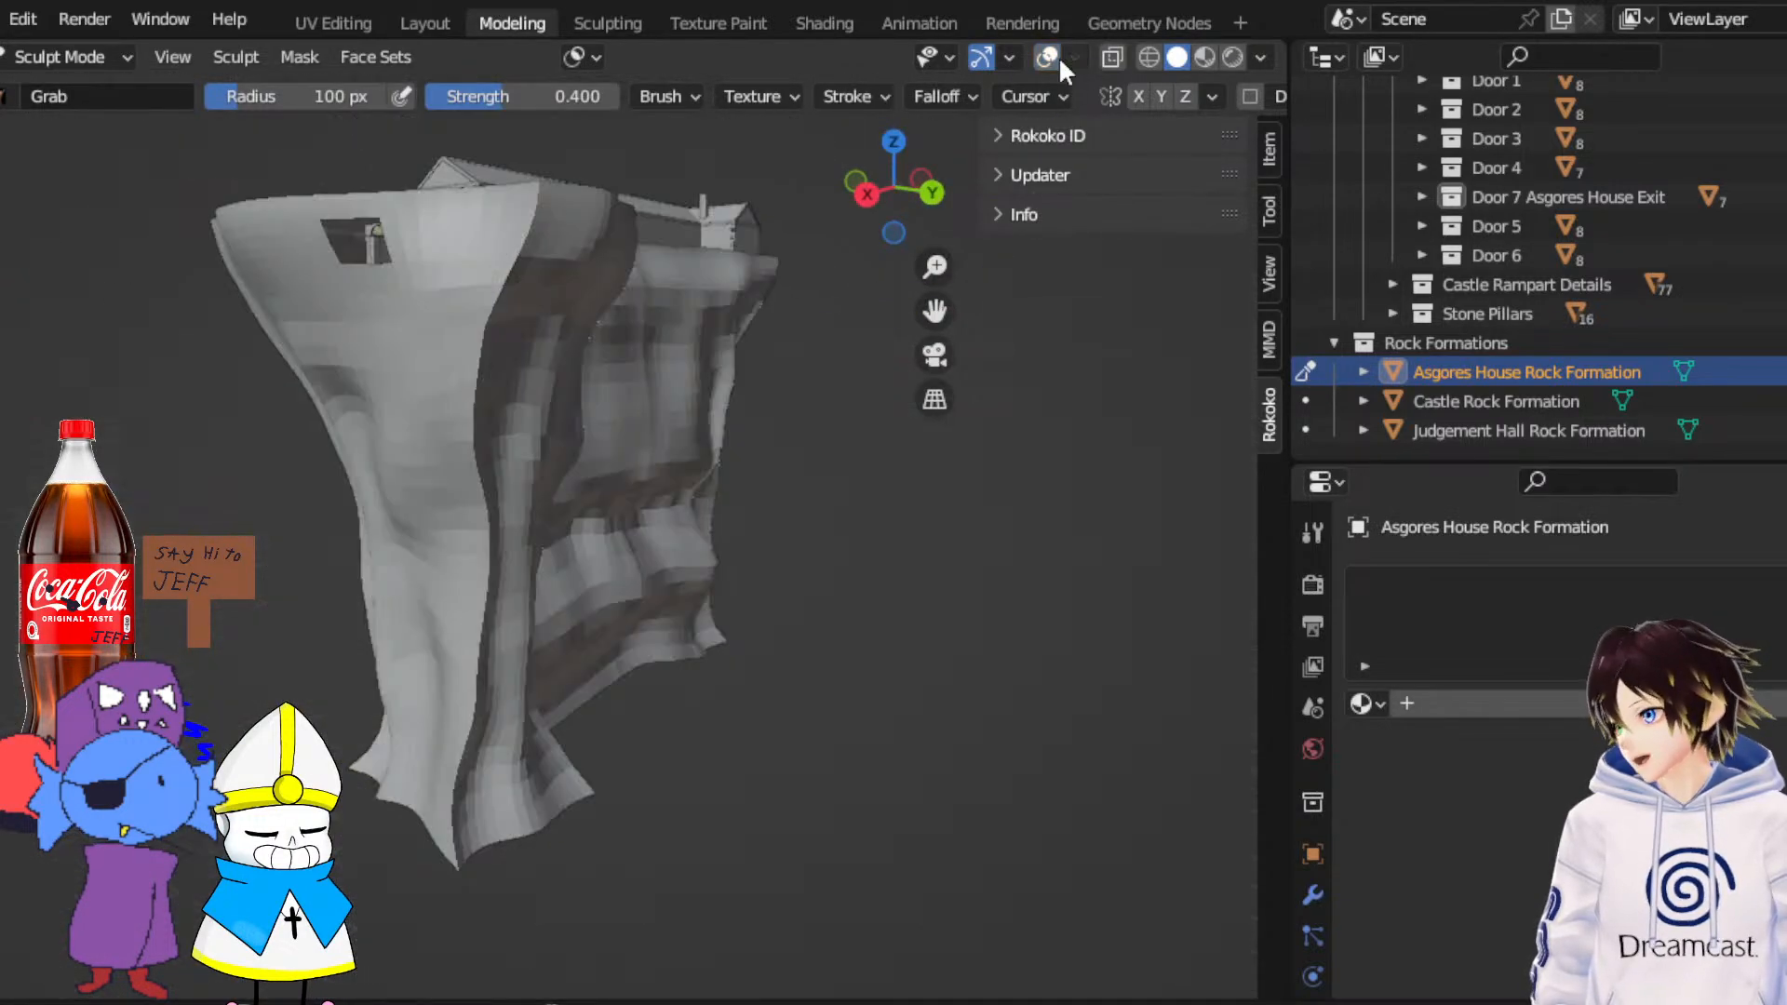
pyautogui.moveTo(500, 400); pyautogui.dragTo(706, 359, button='middle')
pyautogui.moveTo(270, 381); pyautogui.dragTo(825, 344, button='middle')
pyautogui.scroll(-3, 642, 422)
pyautogui.moveTo(244, 479); pyautogui.dragTo(917, 387, button='middle')
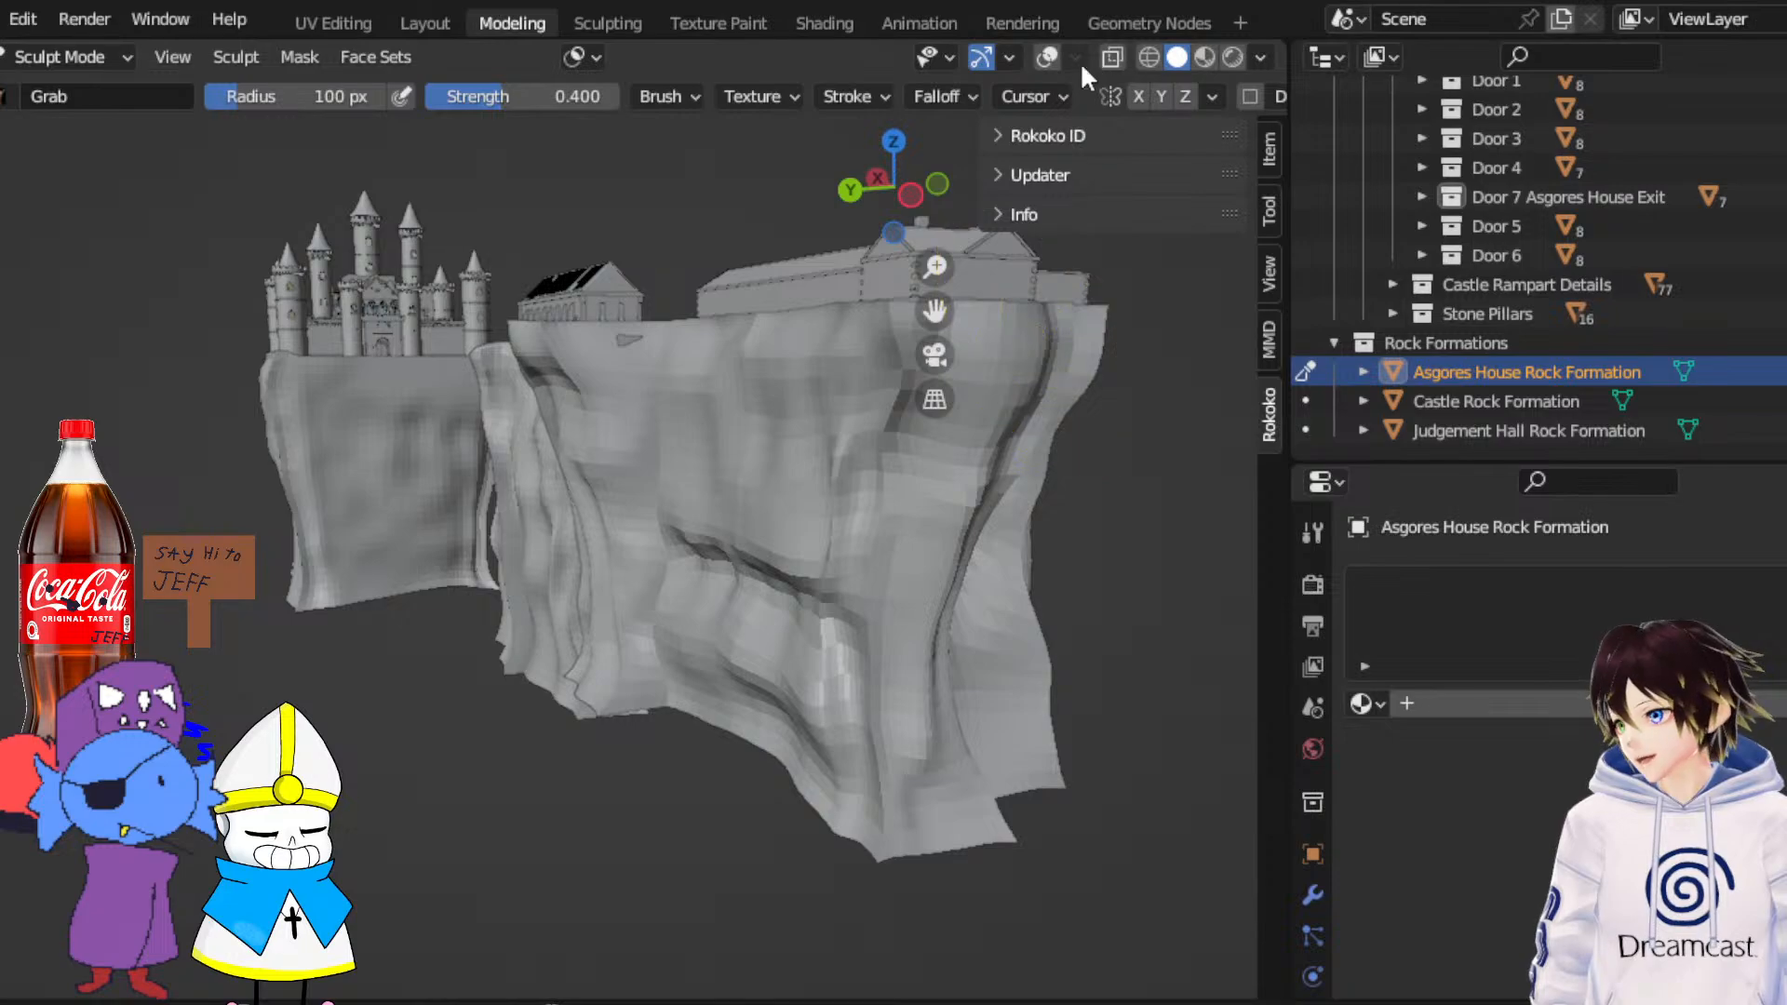
pyautogui.click(1046, 57)
# Inspect the ledge, the corner fold and the rock rim running along the base of the house
pyautogui.scroll(5, 826, 466)
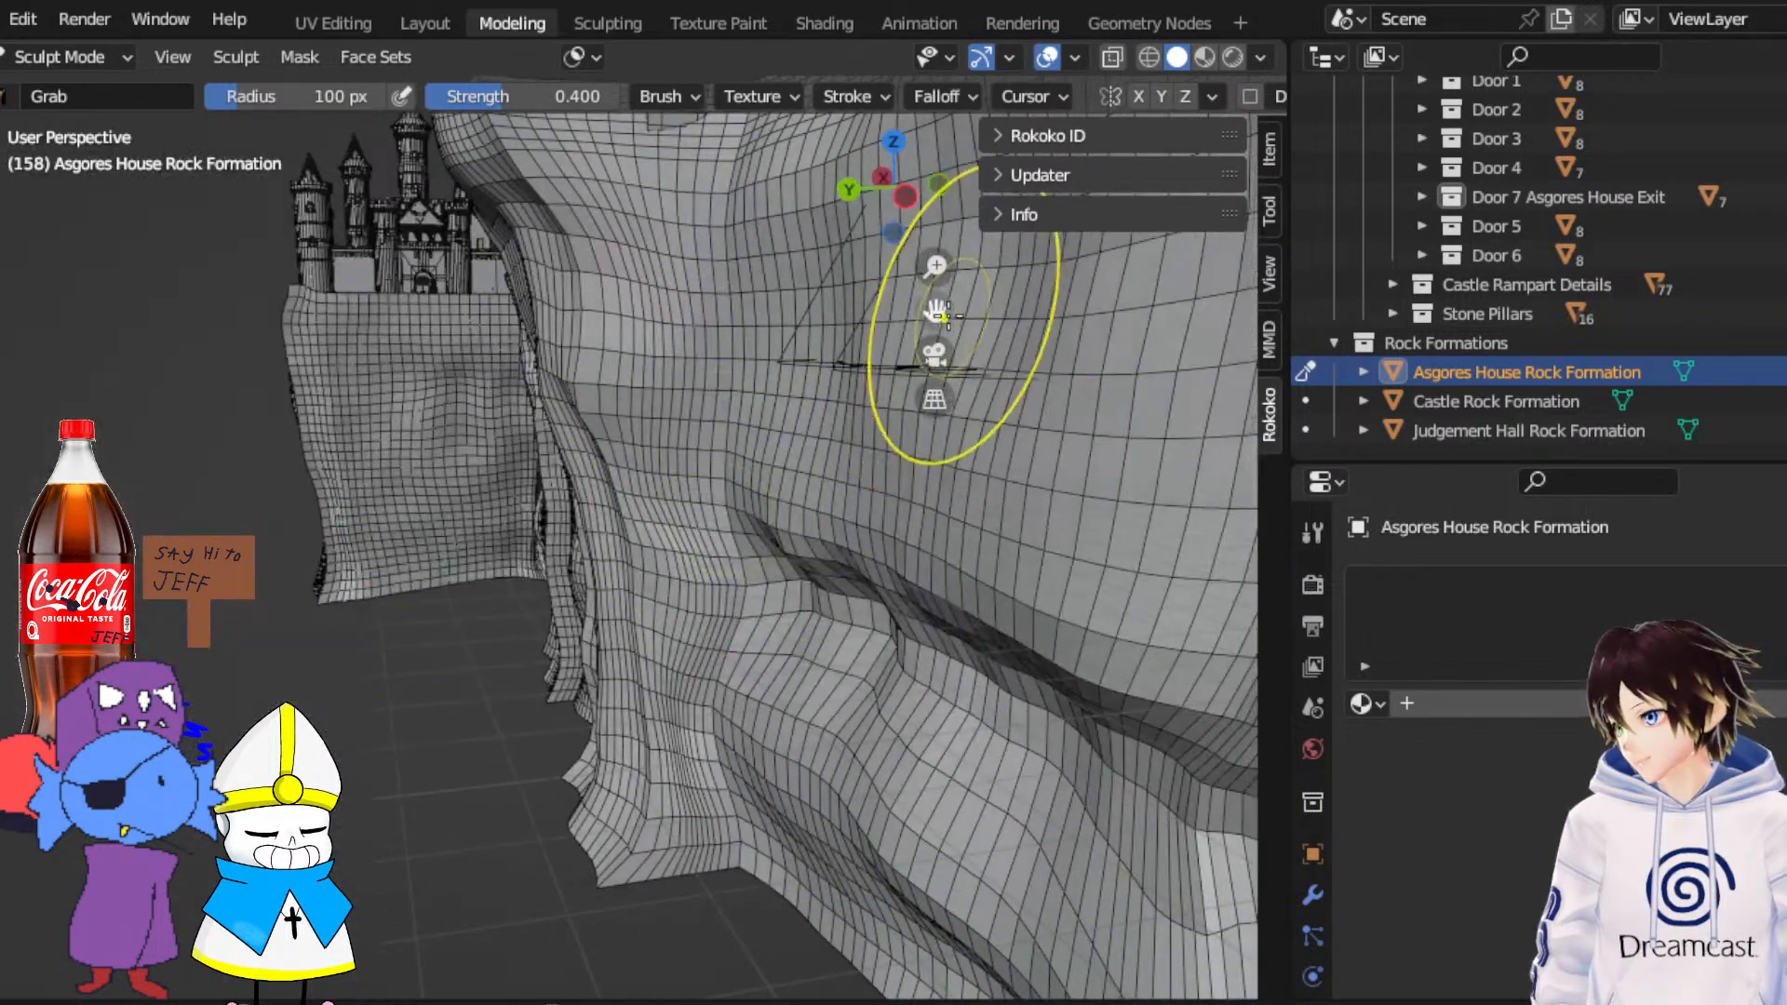
pyautogui.moveTo(948, 317); pyautogui.dragTo(499, 522, button='middle')
pyautogui.moveTo(435, 451)
pyautogui.mouseDown(button='middle')
pyautogui.moveTo(538, 514)
pyautogui.moveTo(519, 342)
pyautogui.moveTo(522, 383)
pyautogui.moveTo(460, 326)
pyautogui.moveTo(445, 267)
pyautogui.mouseUp(button='middle')
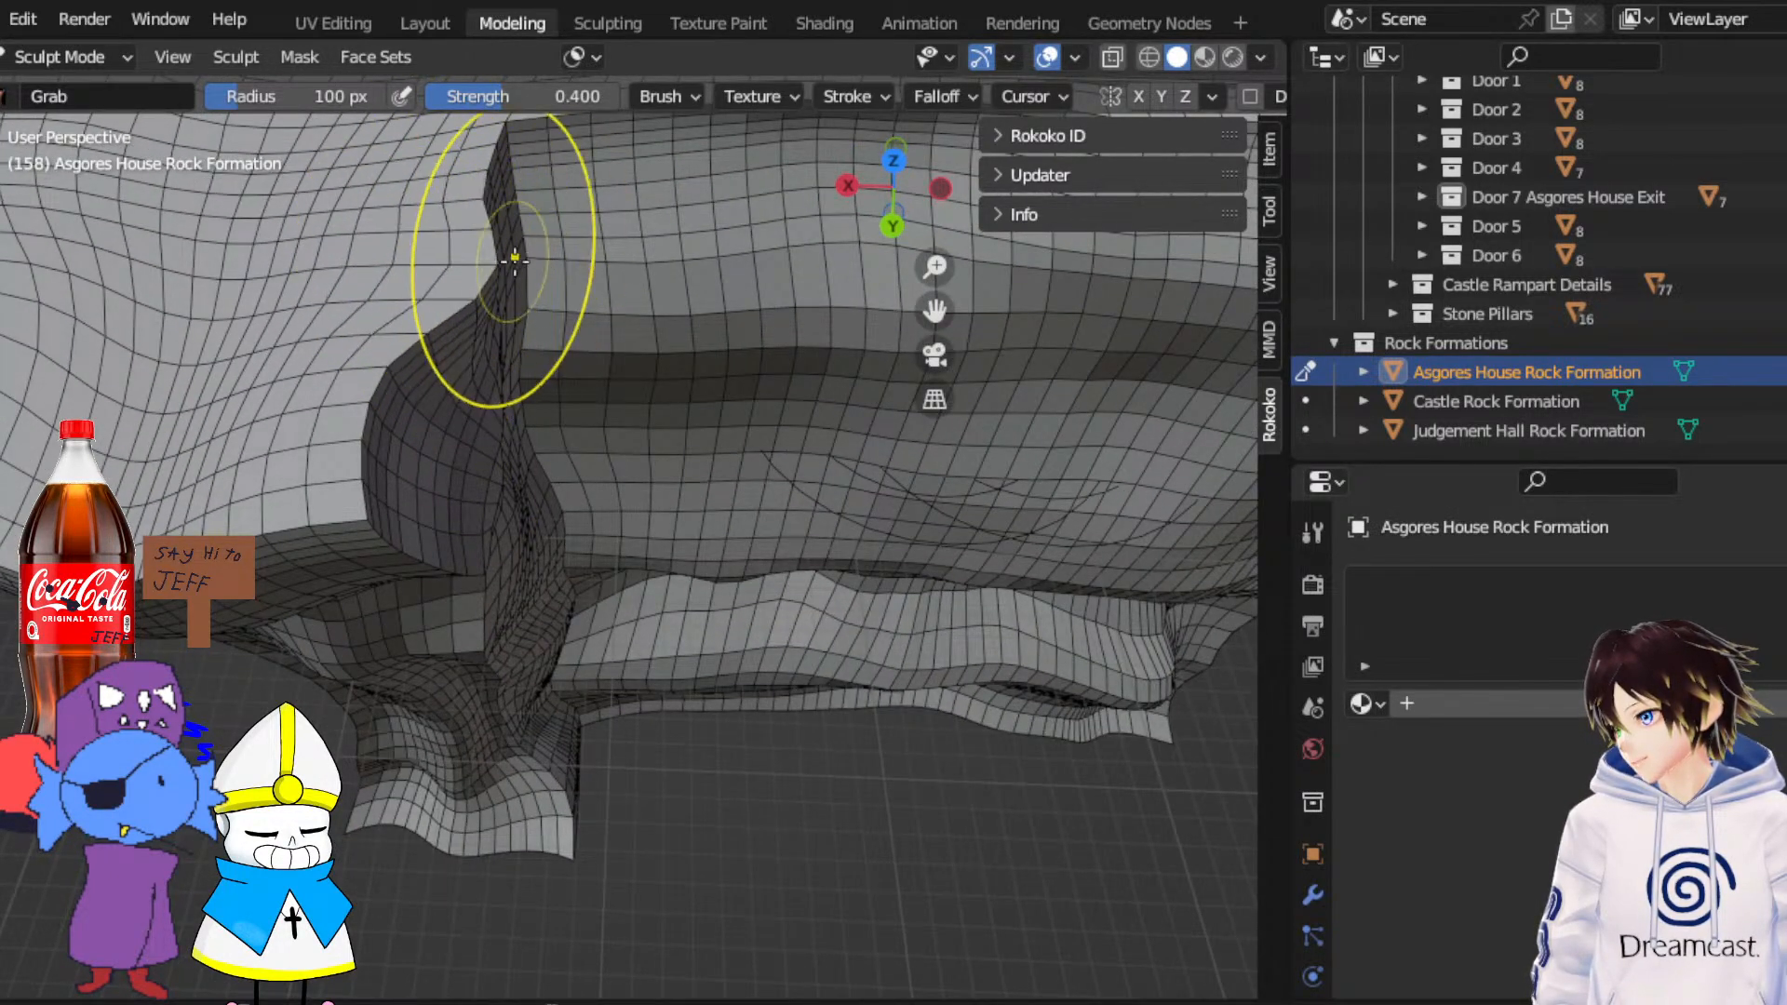
pyautogui.moveTo(524, 253); pyautogui.dragTo(465, 216, button='middle')
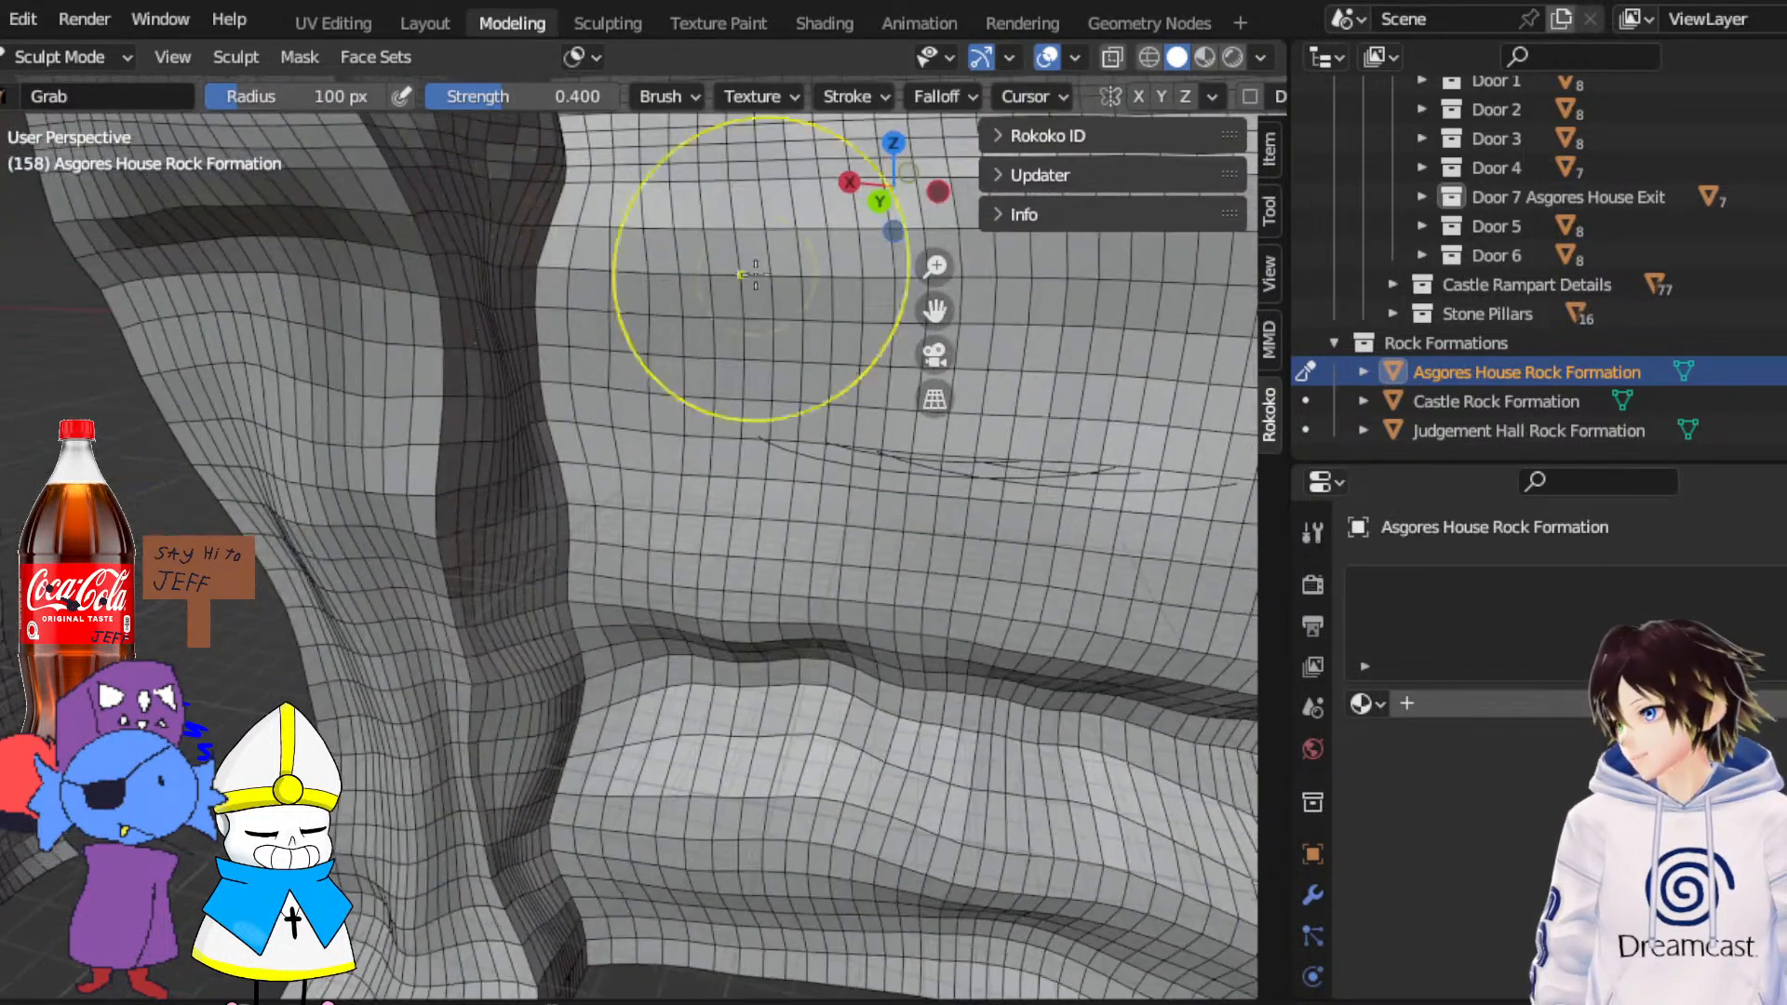
pyautogui.keyDown('shift'); pyautogui.moveTo(693, 191); pyautogui.dragTo(679, 328, button='middle'); pyautogui.keyUp('shift')
pyautogui.moveTo(508, 303)
pyautogui.mouseDown(button='middle')
pyautogui.moveTo(487, 288)
pyautogui.moveTo(616, 340)
pyautogui.moveTo(513, 298)
pyautogui.mouseUp(button='middle')
pyautogui.keyDown('shift'); pyautogui.moveTo(945, 200); pyautogui.dragTo(930, 325, button='middle'); pyautogui.keyUp('shift')
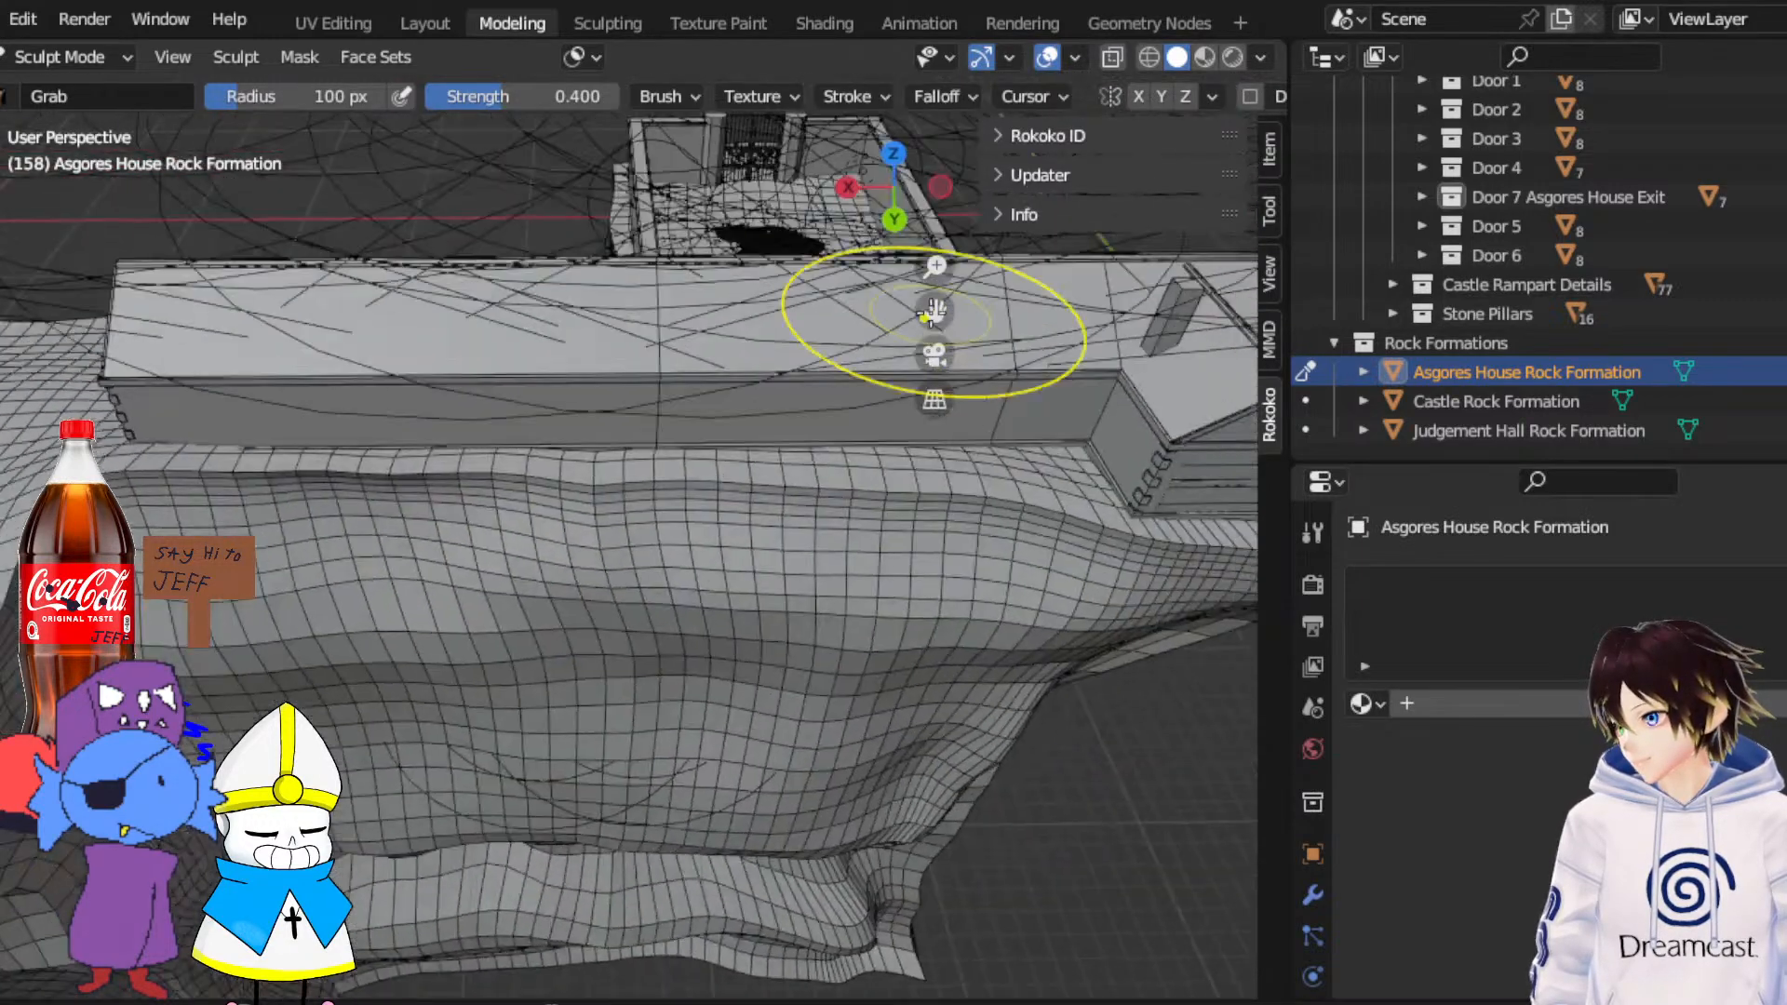
pyautogui.scroll(5, 930, 325)
pyautogui.moveTo(751, 337)
pyautogui.mouseDown(button='middle')
pyautogui.moveTo(825, 345)
pyautogui.moveTo(639, 379)
pyautogui.moveTo(628, 424)
pyautogui.moveTo(606, 427)
pyautogui.mouseUp(button='middle')
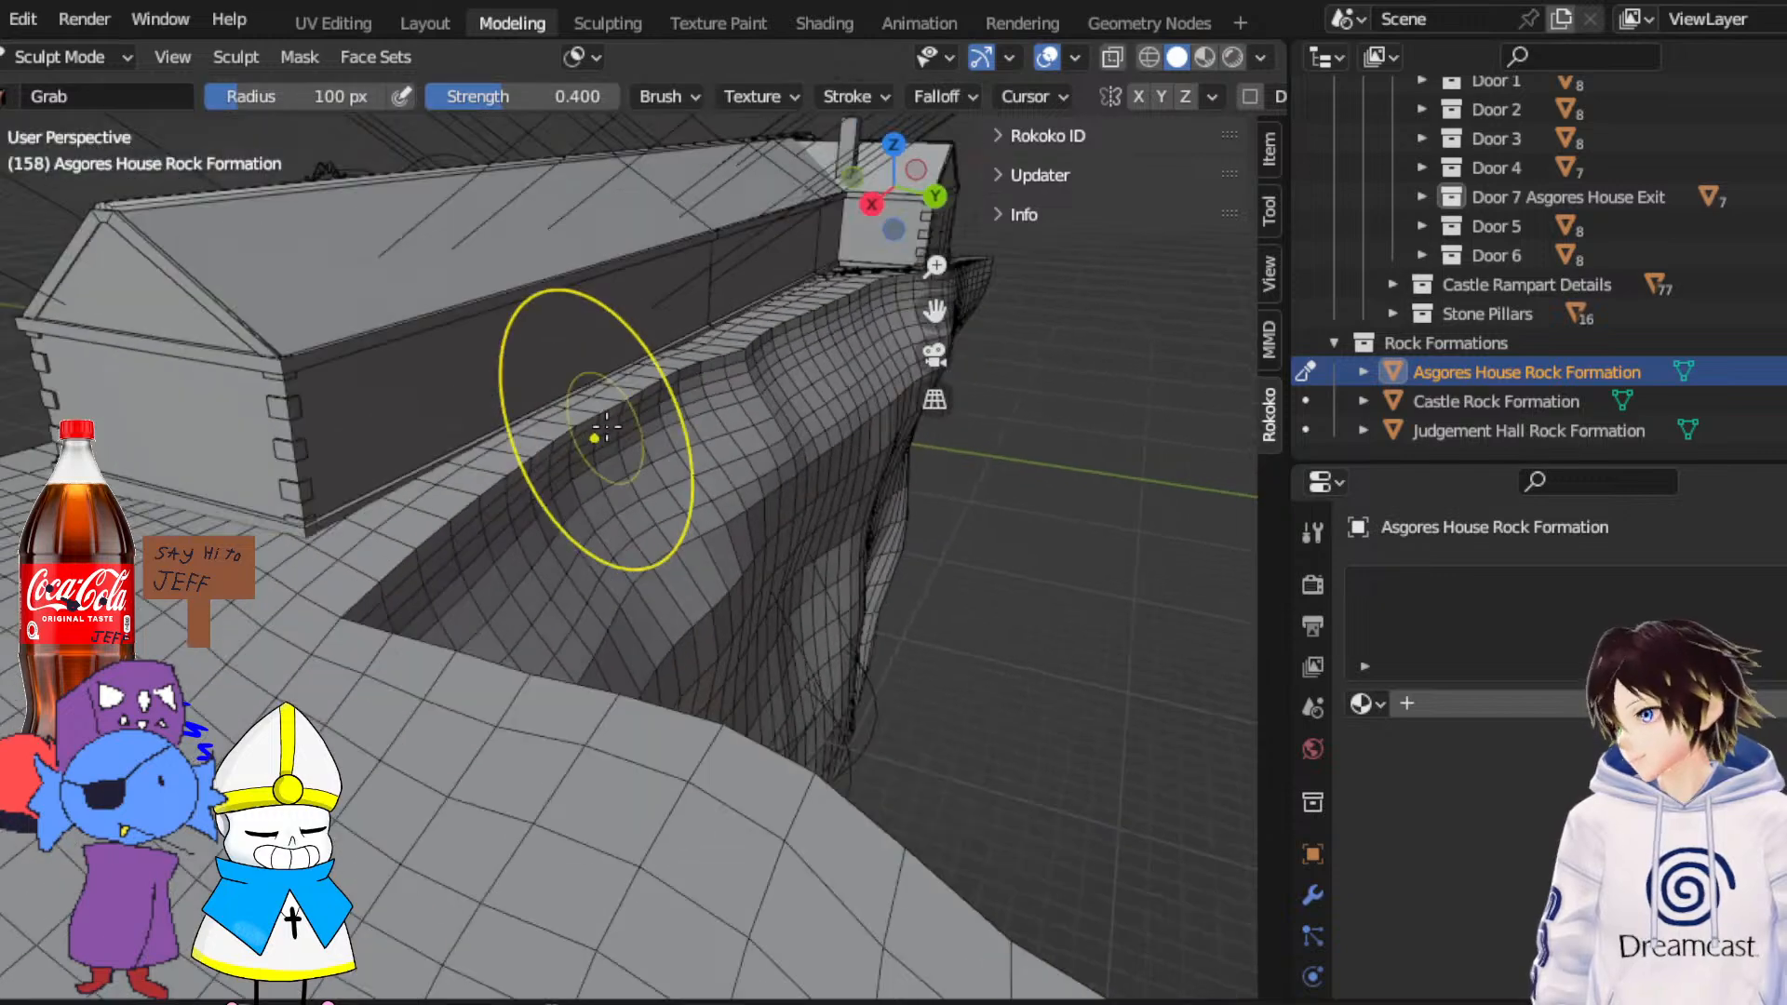
# Switch to the Smooth brush and examine where the rock's top surface meets the far end of the house
pyautogui.hotkey('shift', 's')
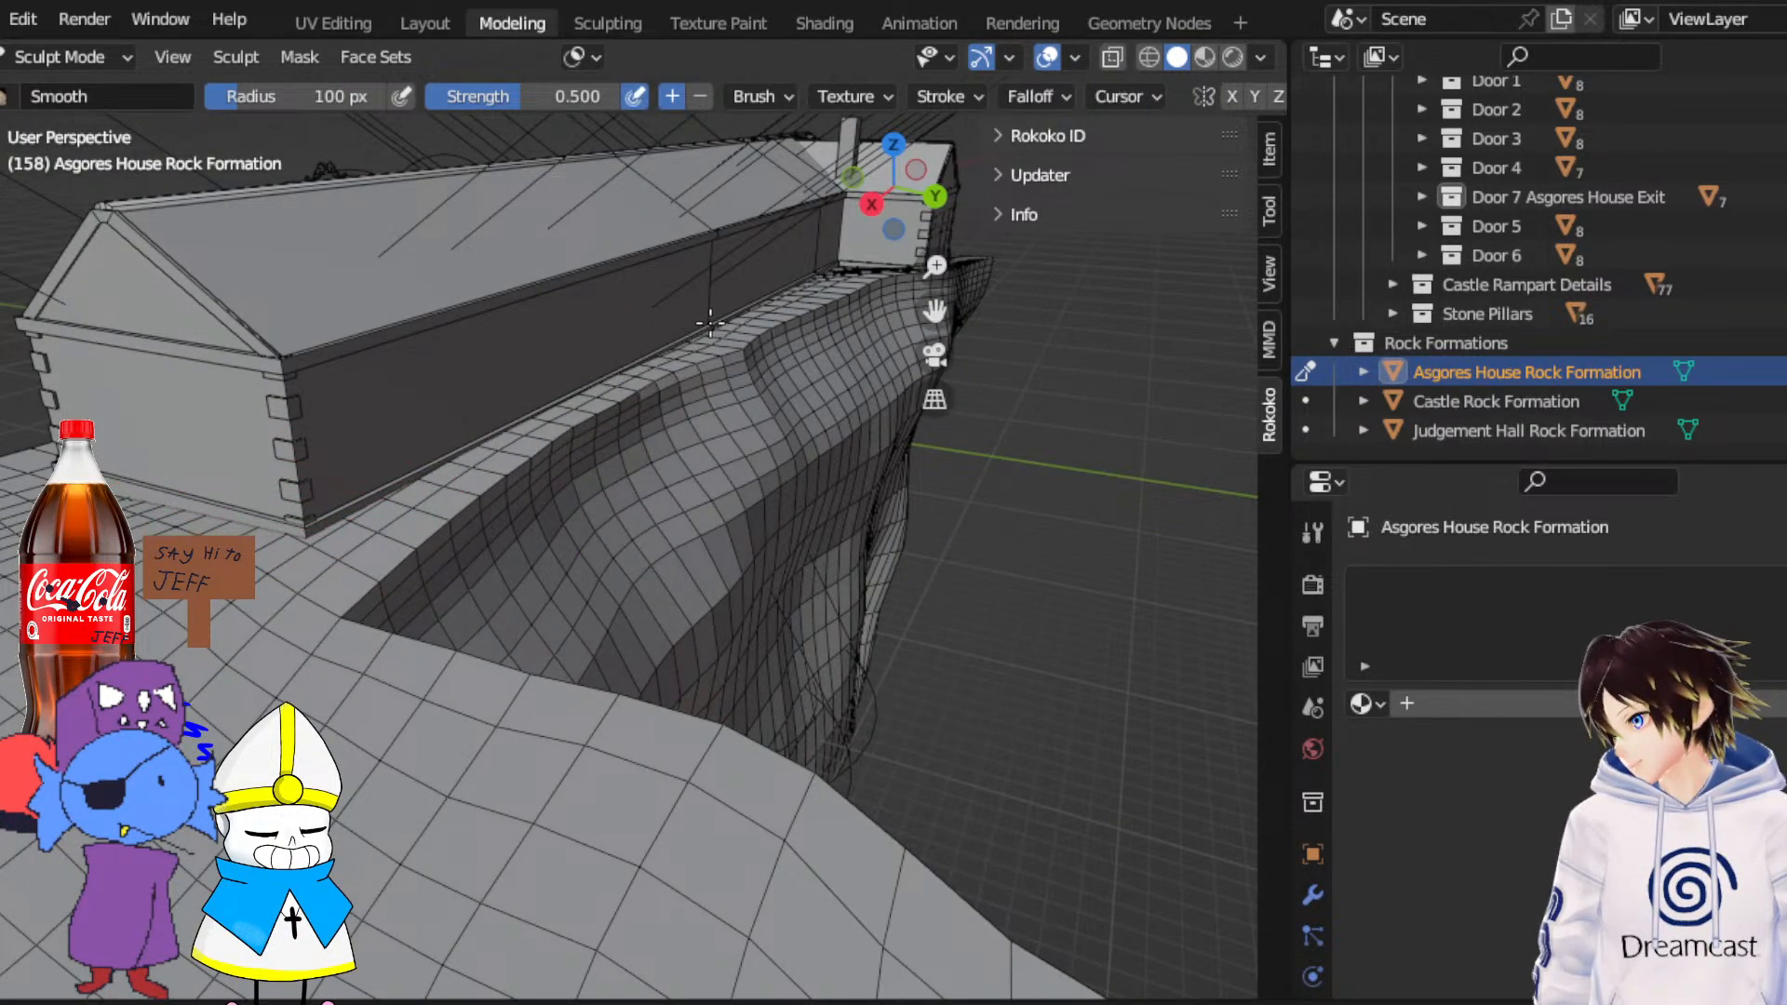
pyautogui.moveTo(709, 322)
pyautogui.mouseDown(button='middle')
pyautogui.moveTo(934, 314)
pyautogui.moveTo(786, 407)
pyautogui.moveTo(911, 355)
pyautogui.moveTo(866, 368)
pyautogui.moveTo(857, 419)
pyautogui.moveTo(903, 435)
pyautogui.mouseUp(button='middle')
pyautogui.scroll(3, 857, 423)
pyautogui.keyDown('shift'); pyautogui.moveTo(955, 313); pyautogui.dragTo(460, 335, button='middle'); pyautogui.keyUp('shift')
pyautogui.moveTo(628, 420); pyautogui.dragTo(694, 424, button='middle')
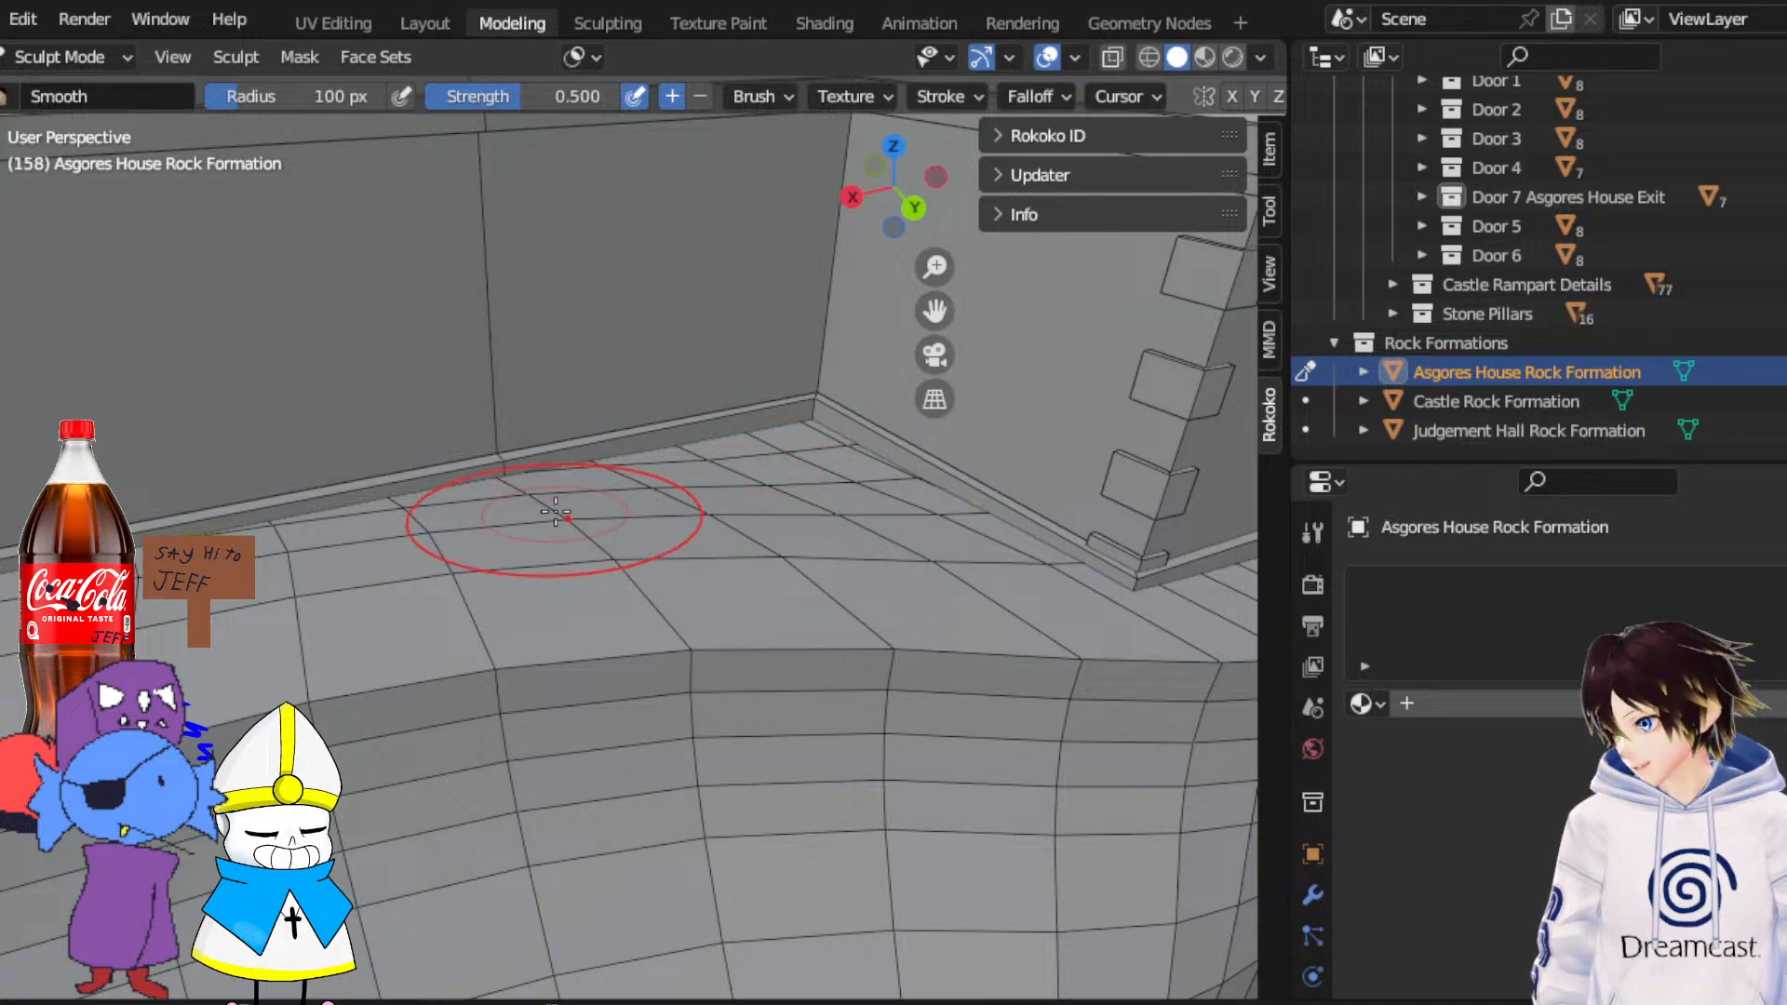
pyautogui.scroll(-4, 592, 472)
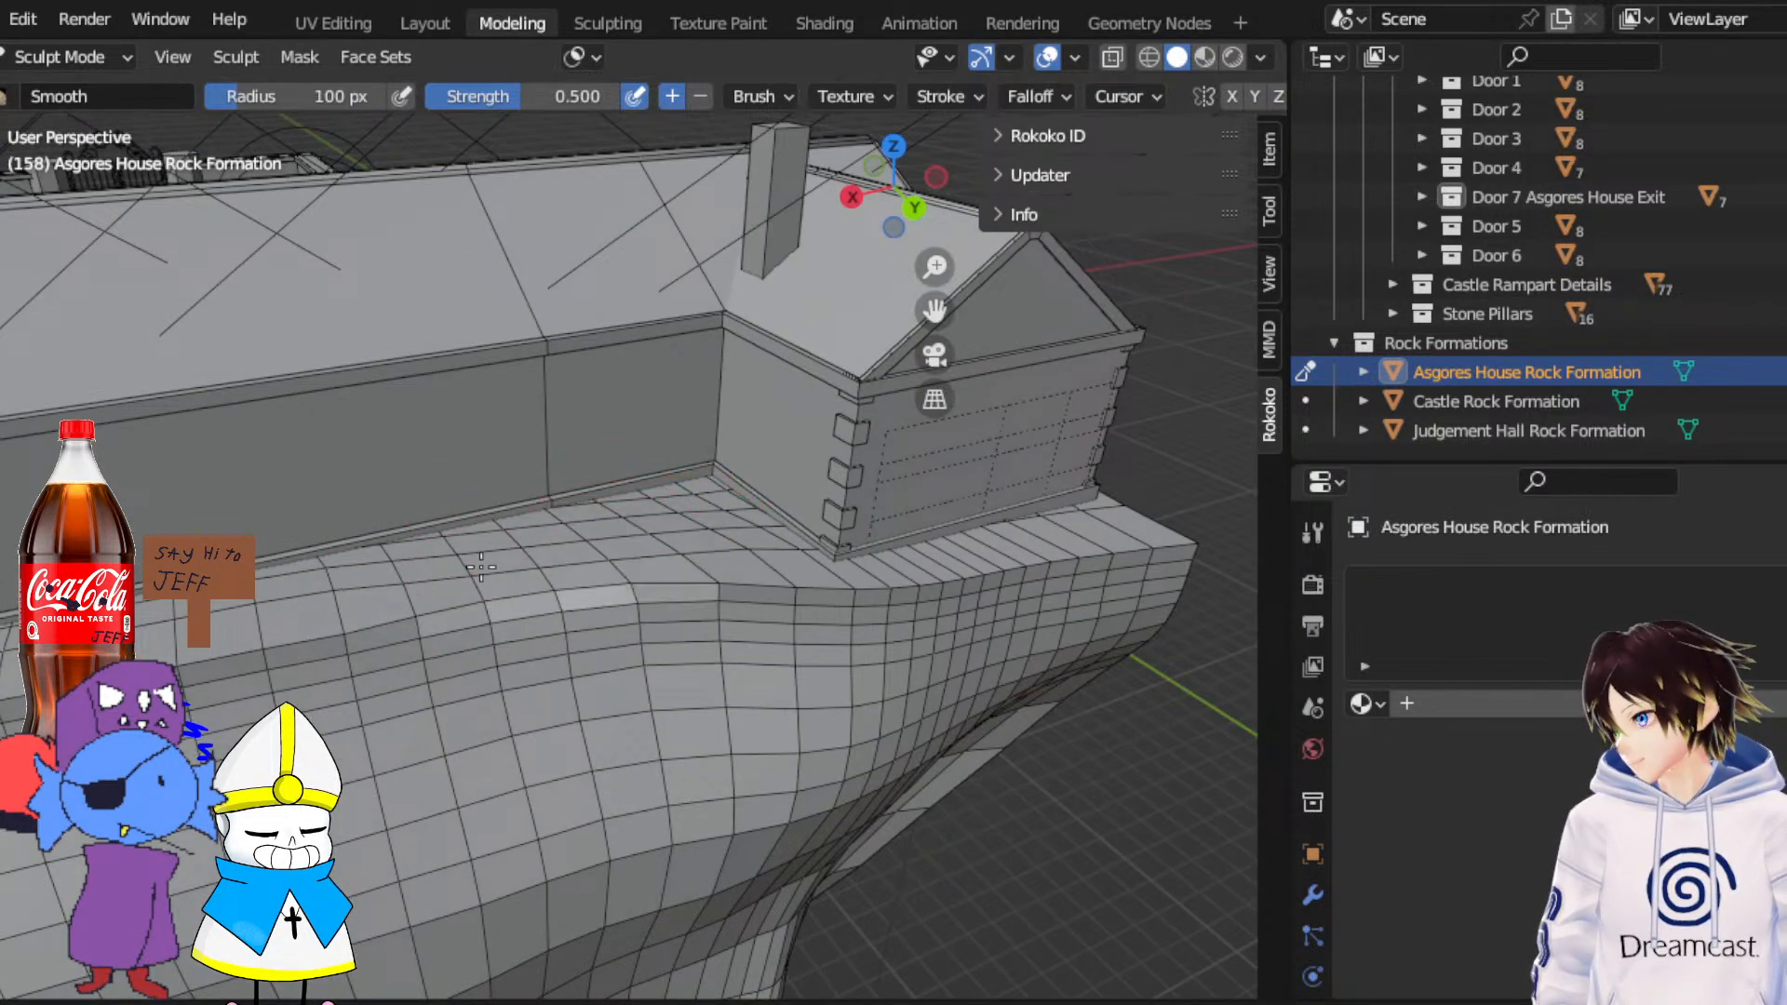
pyautogui.moveTo(481, 567); pyautogui.dragTo(517, 482, button='middle')
pyautogui.scroll(-4, 423, 441)
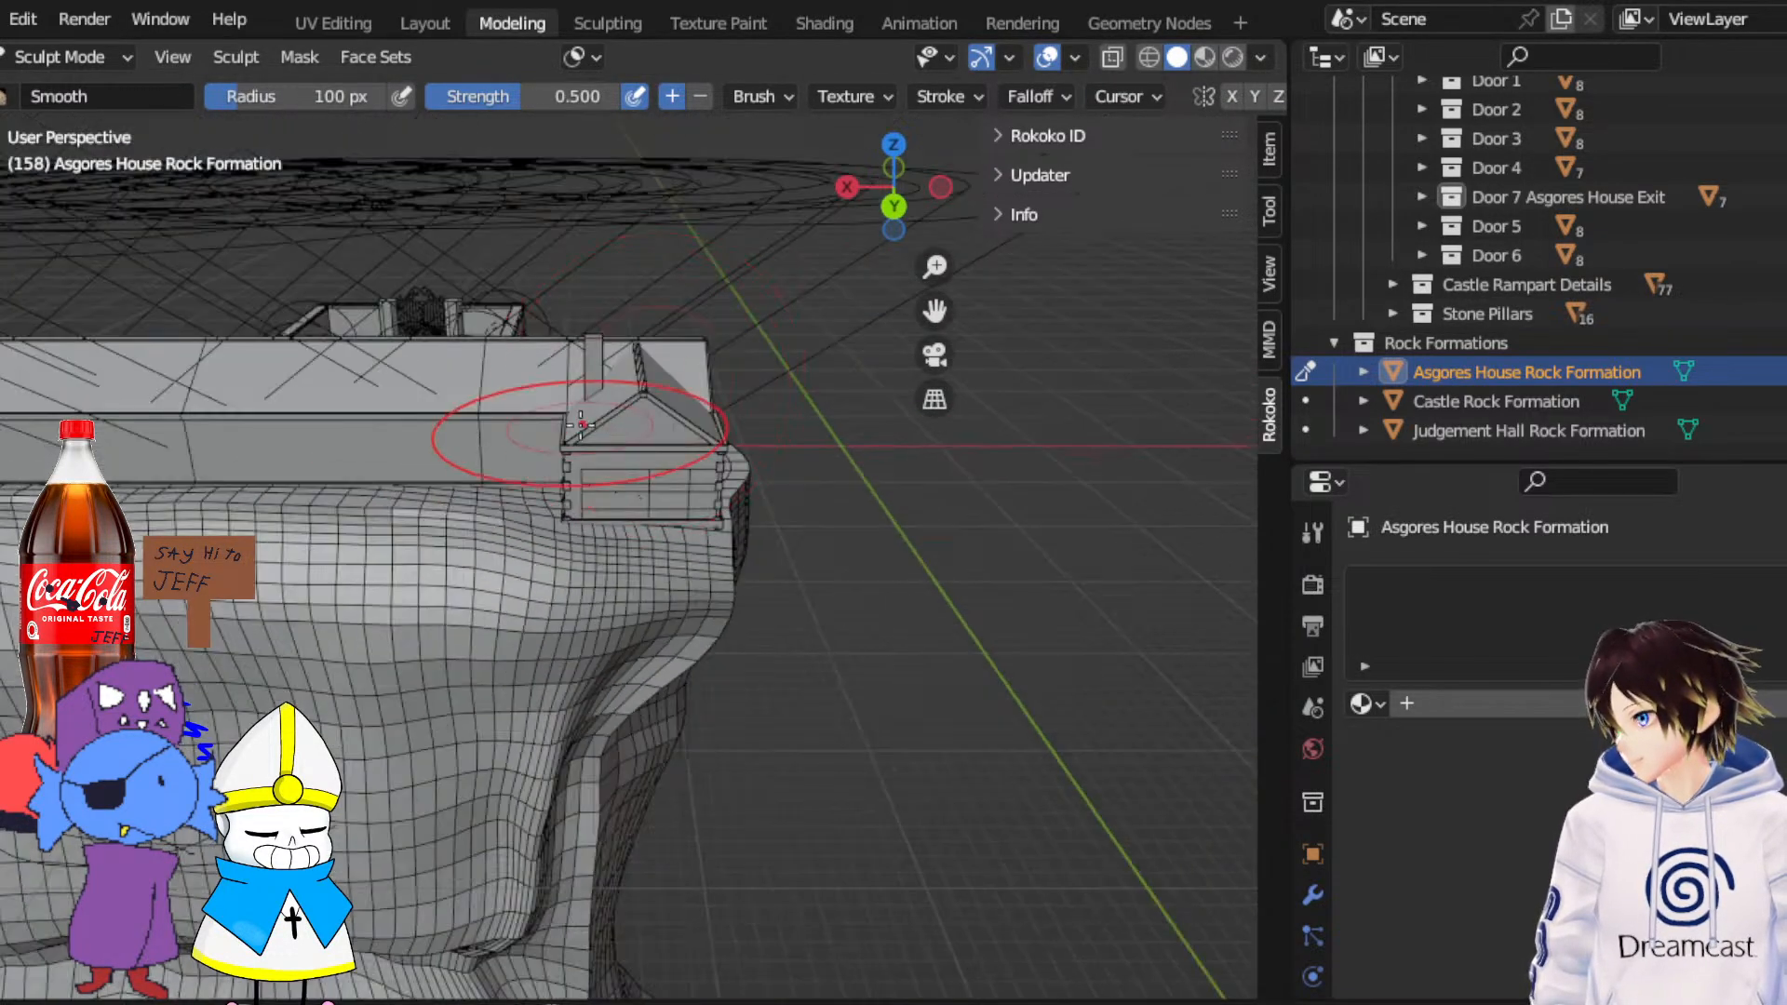
# Look over the courtyard and the house interior, previewing the room in Material Preview before returning to Solid shading
pyautogui.moveTo(588, 428); pyautogui.dragTo(630, 379, button='middle')
pyautogui.moveTo(838, 388); pyautogui.dragTo(881, 396, button='middle')
pyautogui.moveTo(936, 315); pyautogui.dragTo(907, 349, button='middle')
pyautogui.scroll(4, 834, 555)
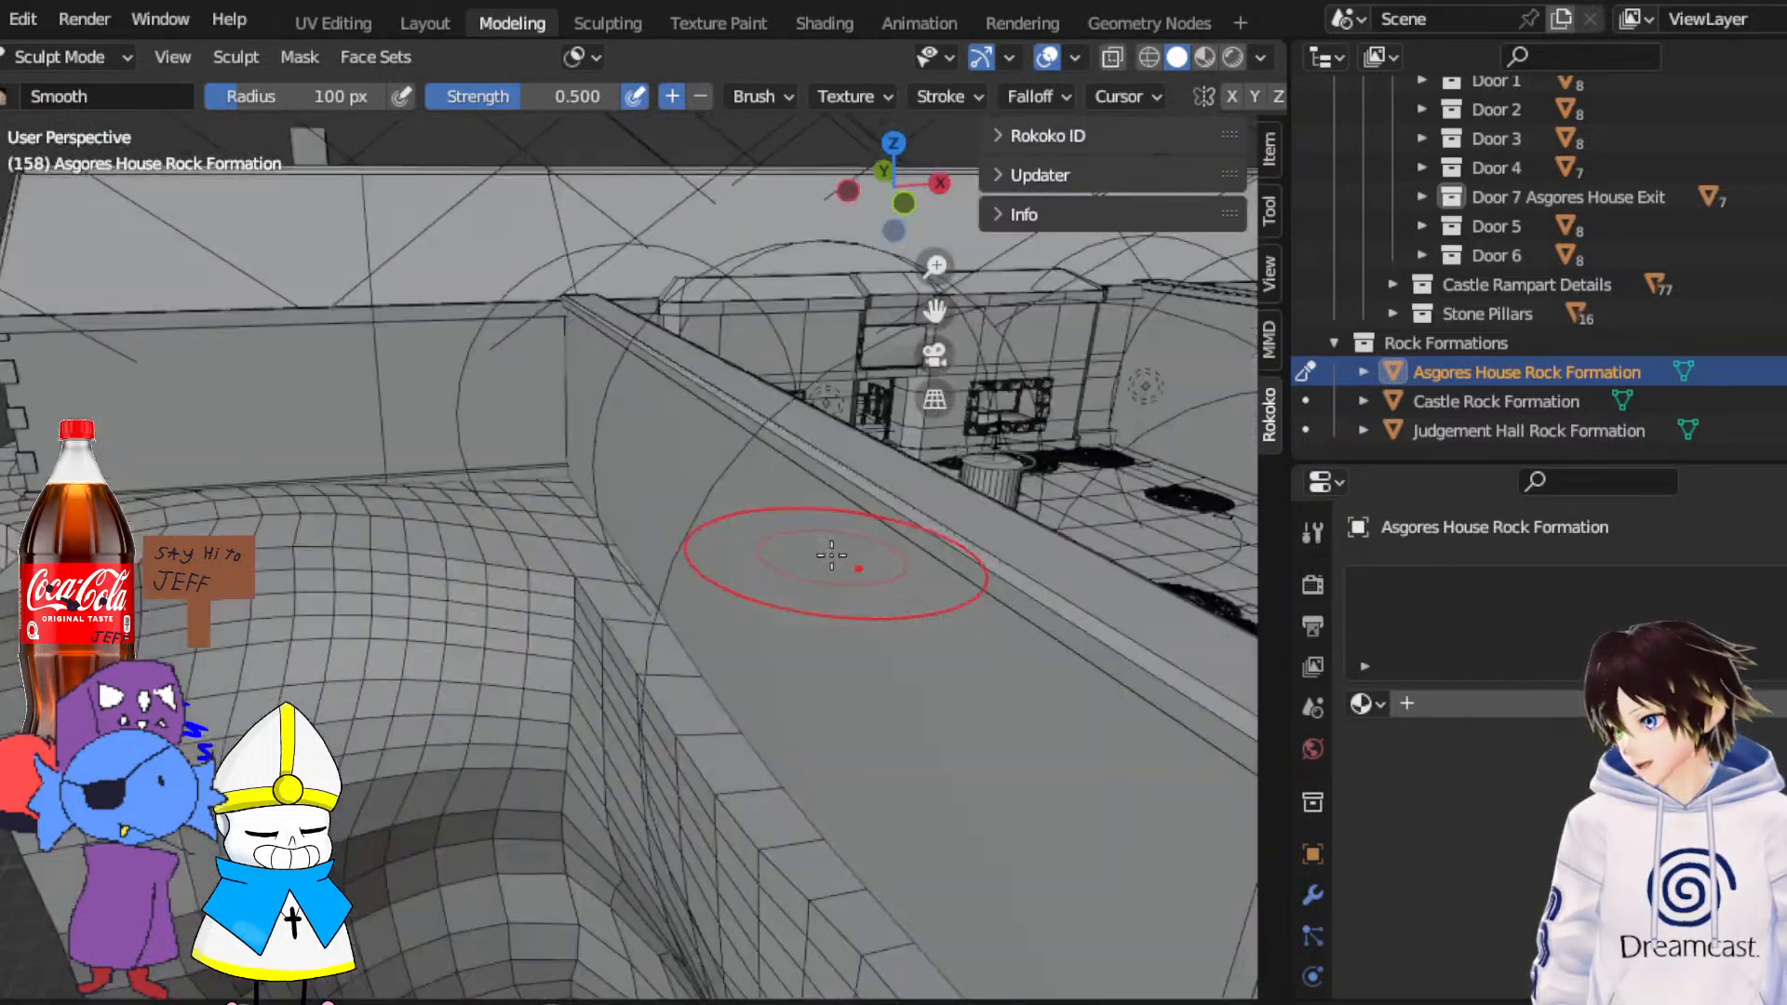
pyautogui.moveTo(931, 493); pyautogui.dragTo(738, 363, button='middle')
pyautogui.scroll(3, 818, 348)
pyautogui.scroll(3, 818, 347)
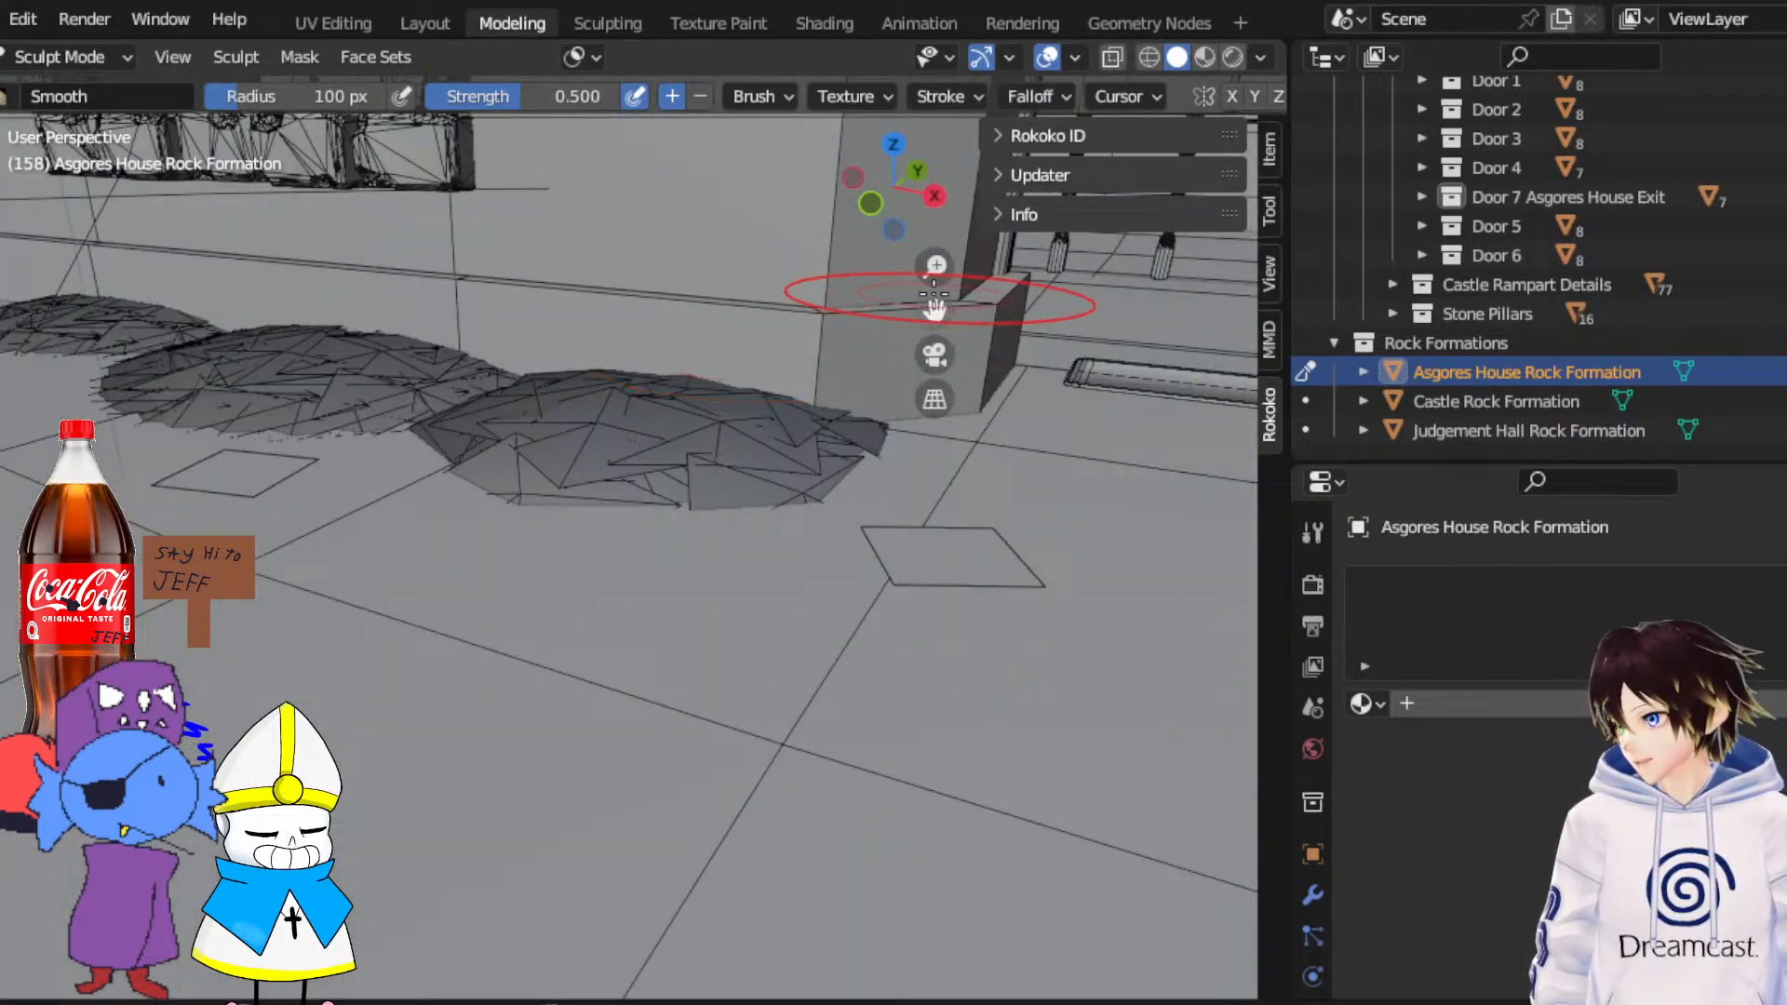
pyautogui.keyDown('shift'); pyautogui.moveTo(937, 299); pyautogui.dragTo(875, 379, button='middle'); pyautogui.keyUp('shift')
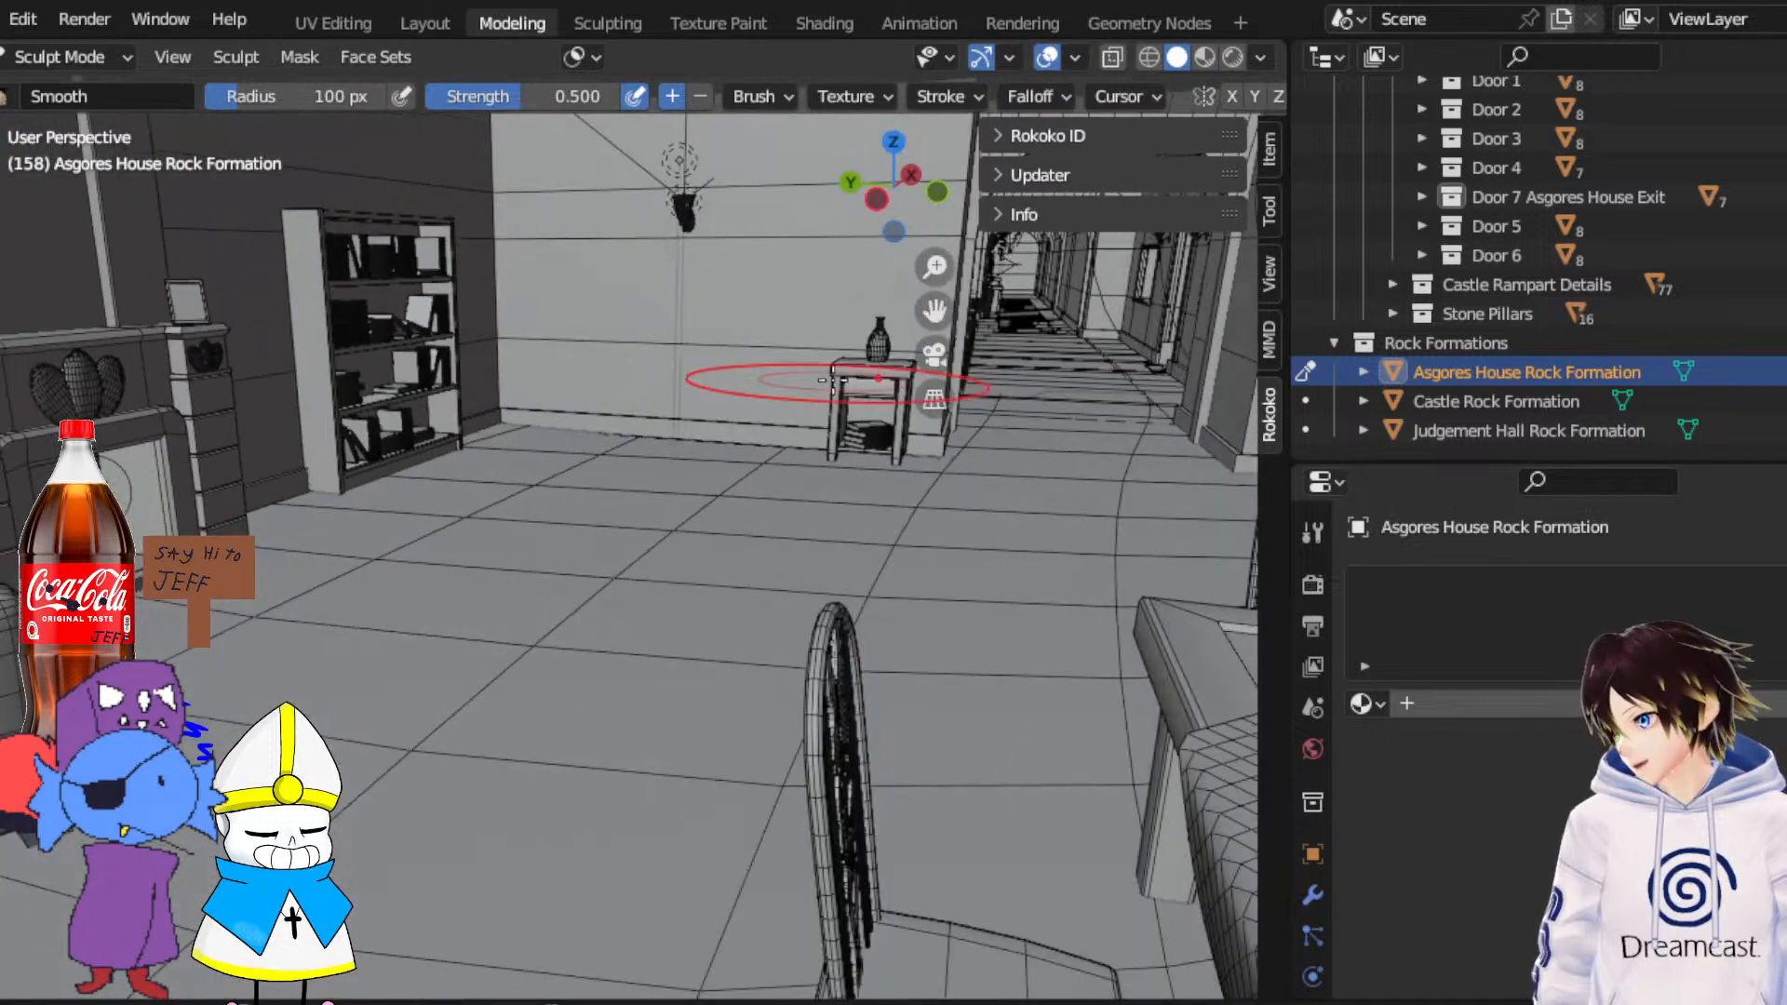
pyautogui.click(1197, 56)
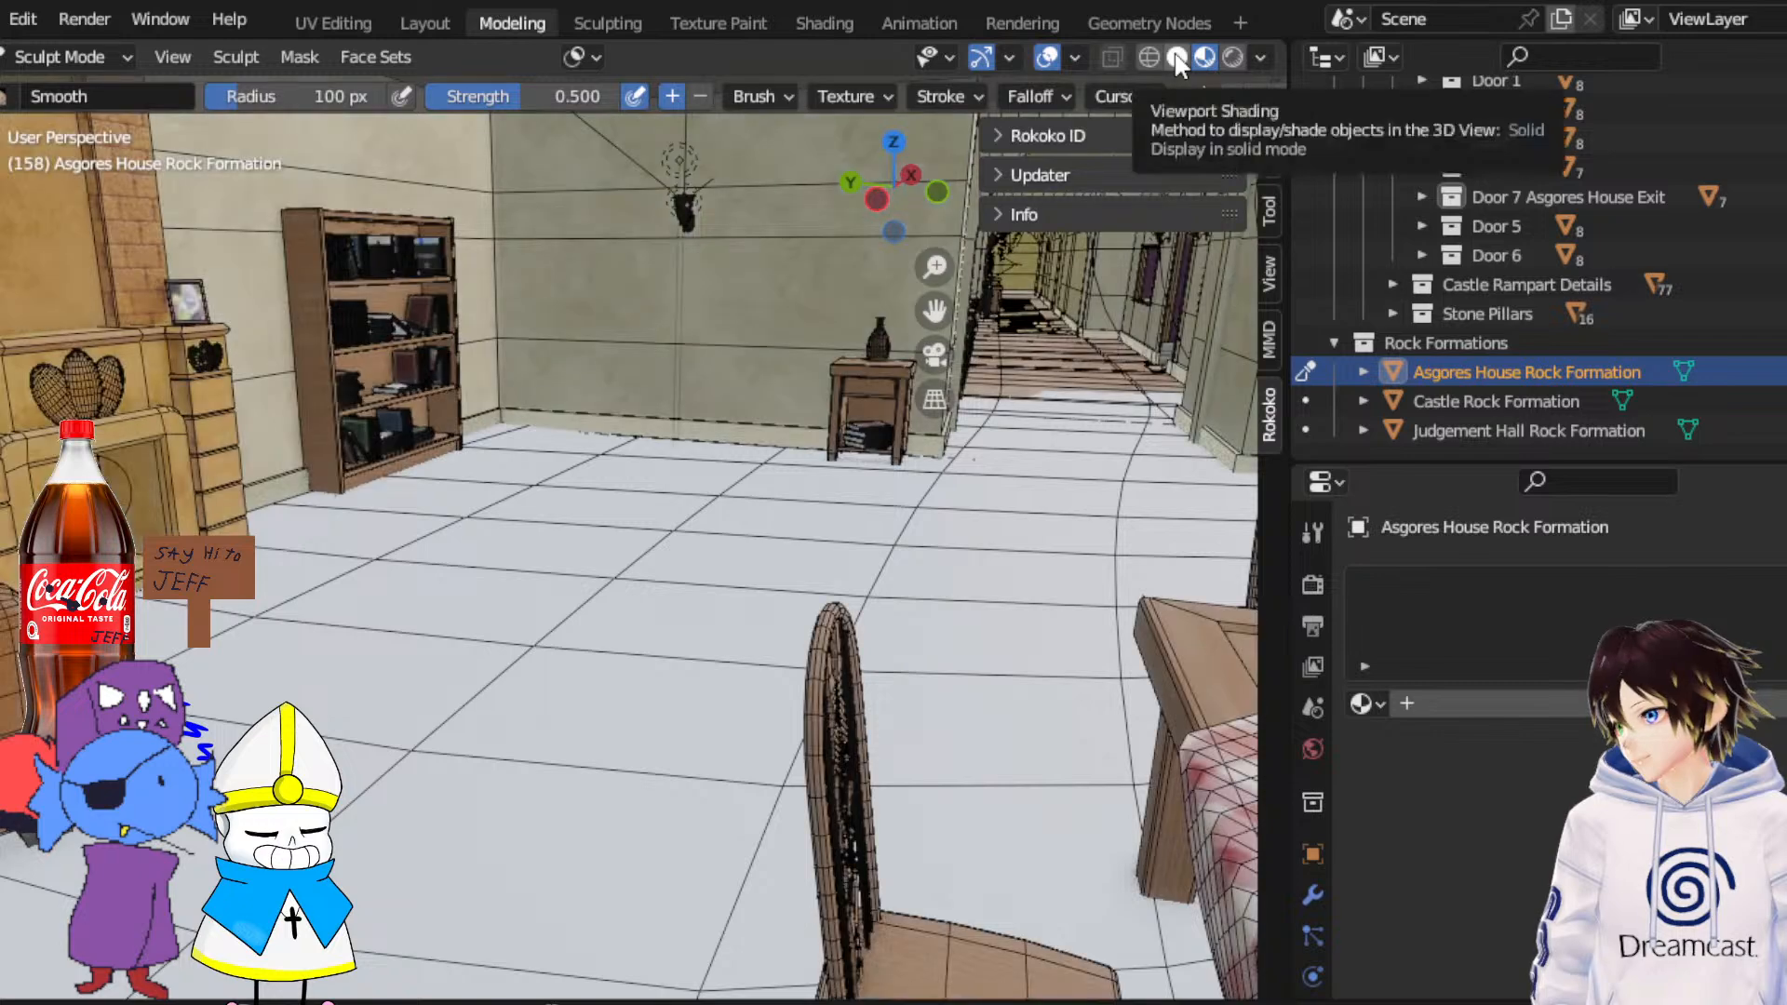
pyautogui.click(1178, 57)
# Inspect the uneven rock surface around the corner and gable end of the house
pyautogui.scroll(-5, 663, 434)
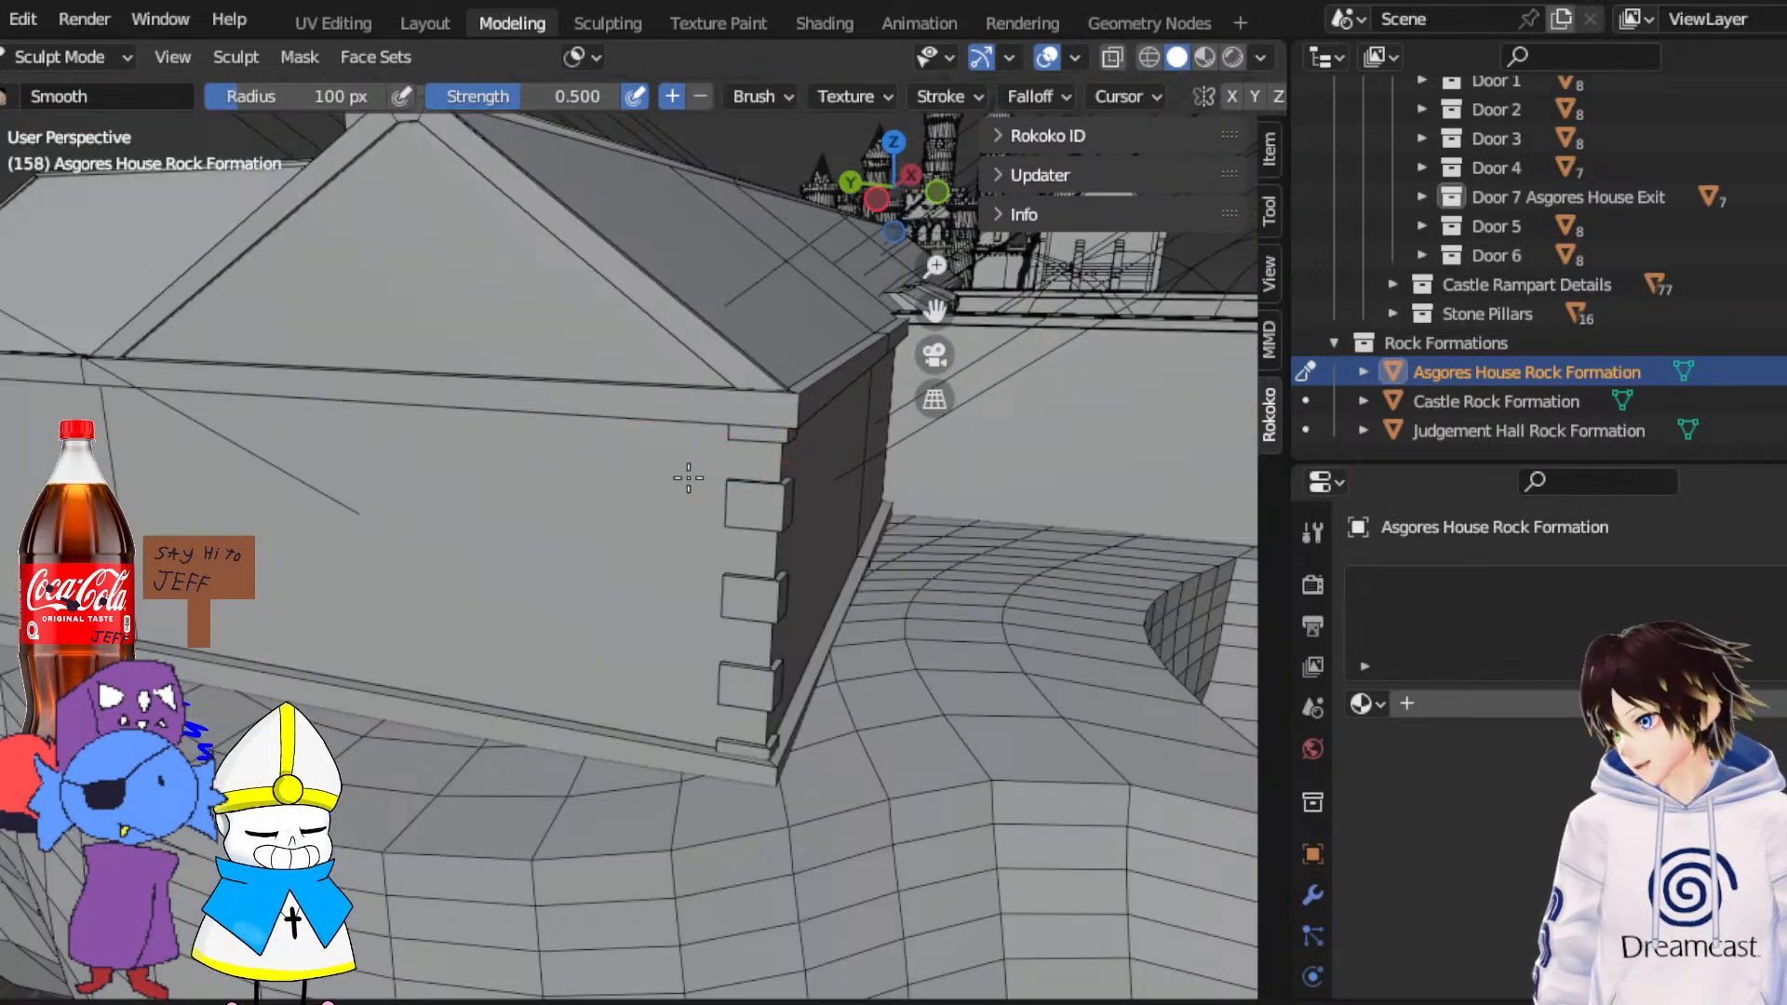
pyautogui.moveTo(689, 479); pyautogui.dragTo(757, 463, button='middle')
pyautogui.moveTo(934, 311); pyautogui.dragTo(643, 314)
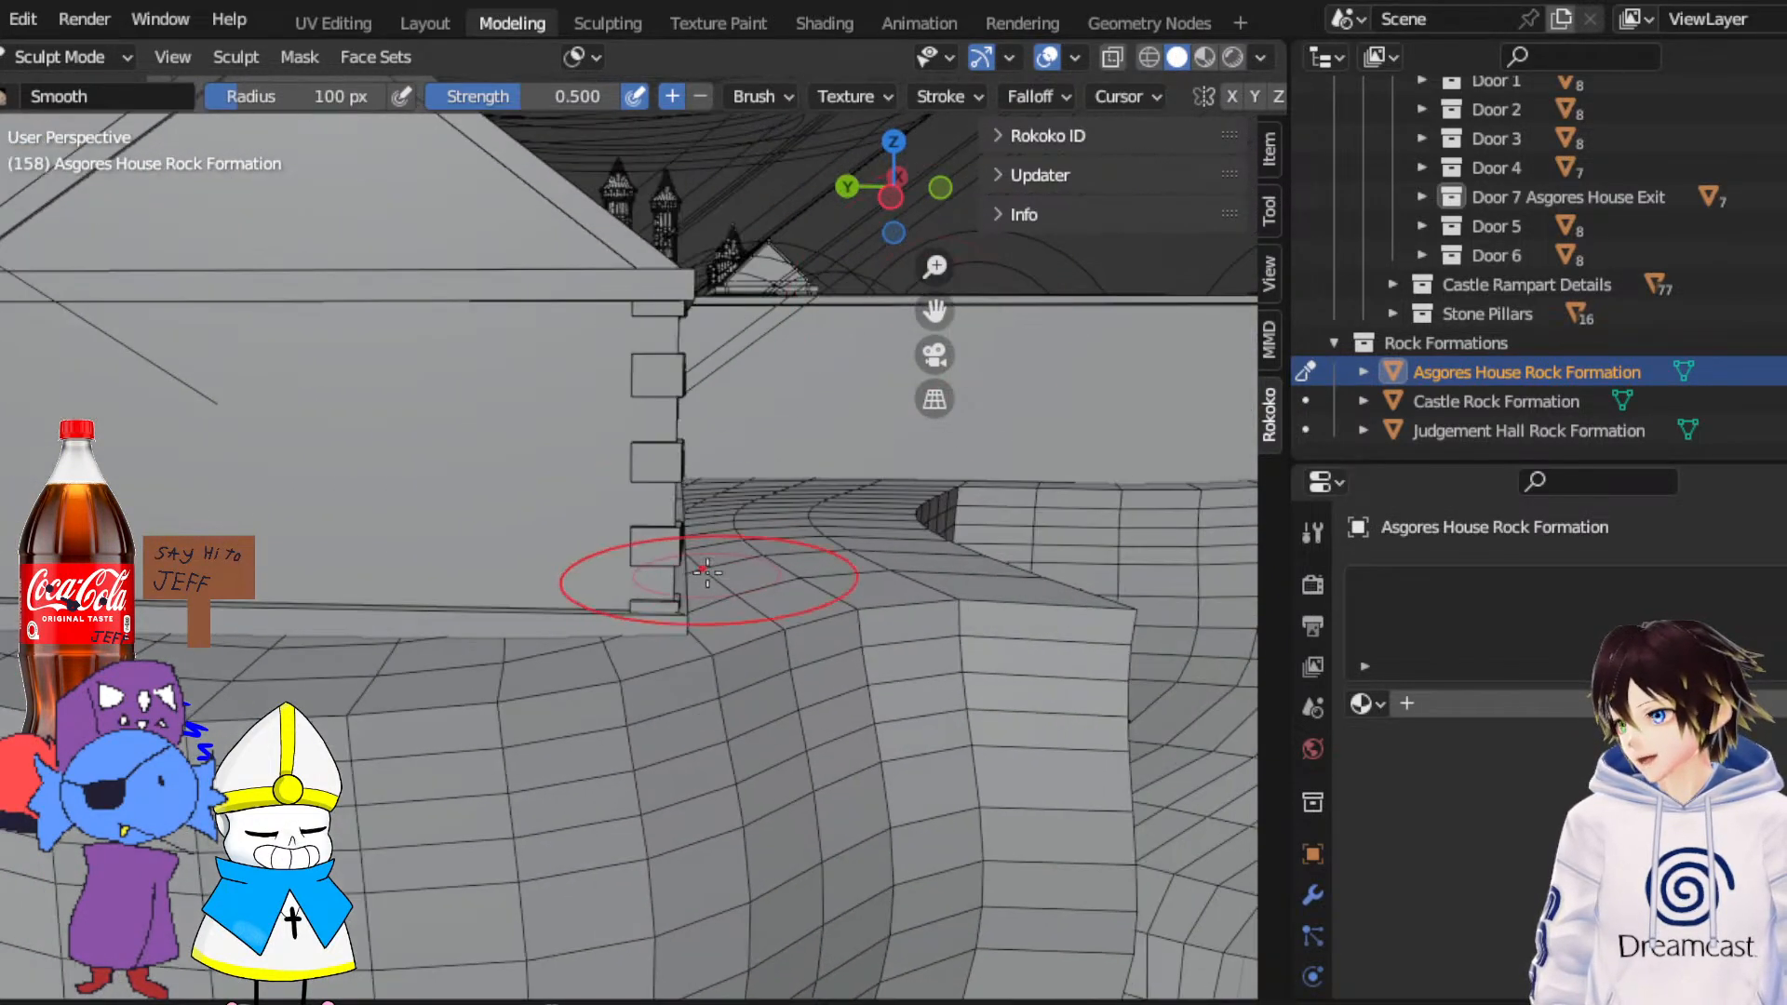
pyautogui.scroll(-5, 707, 573)
pyautogui.moveTo(707, 573)
pyautogui.mouseDown(button='middle')
pyautogui.moveTo(758, 580)
pyautogui.moveTo(715, 551)
pyautogui.mouseUp(button='middle')
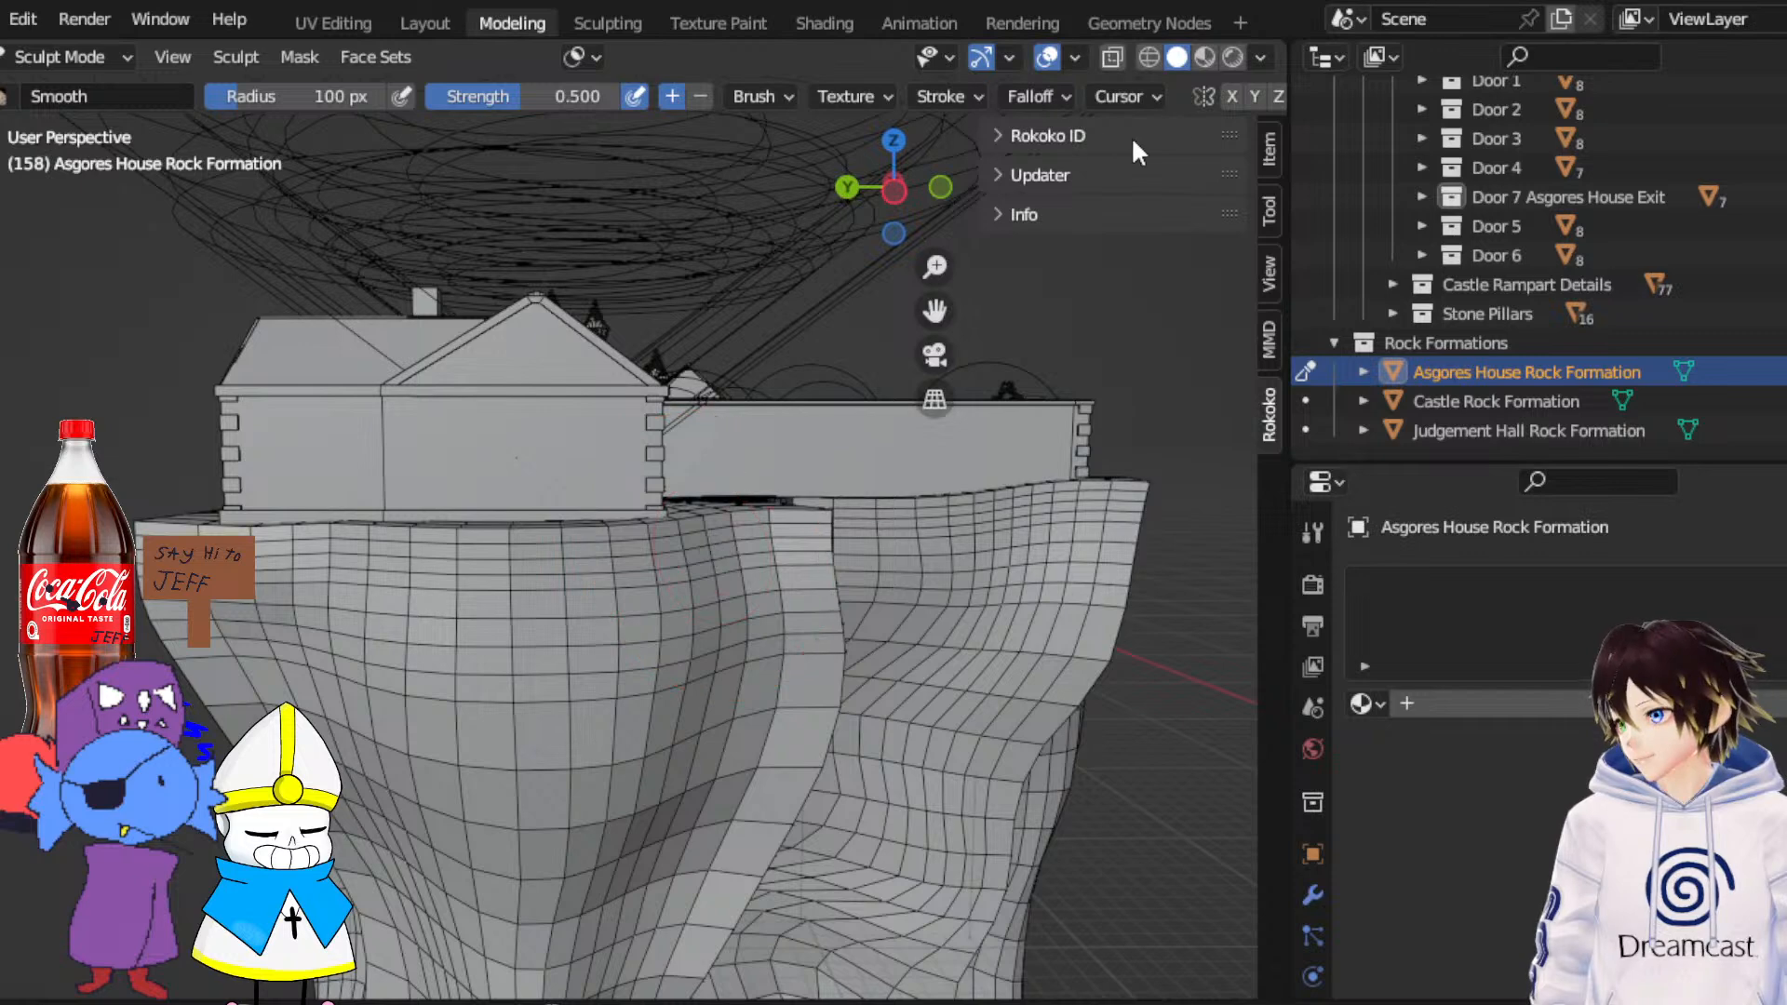
# Set the brush radius to 1000 px and strength to 1.000, and try flattening the rock's top with the Flatten/Contrast brush
pyautogui.scroll(-4, 989, 399)
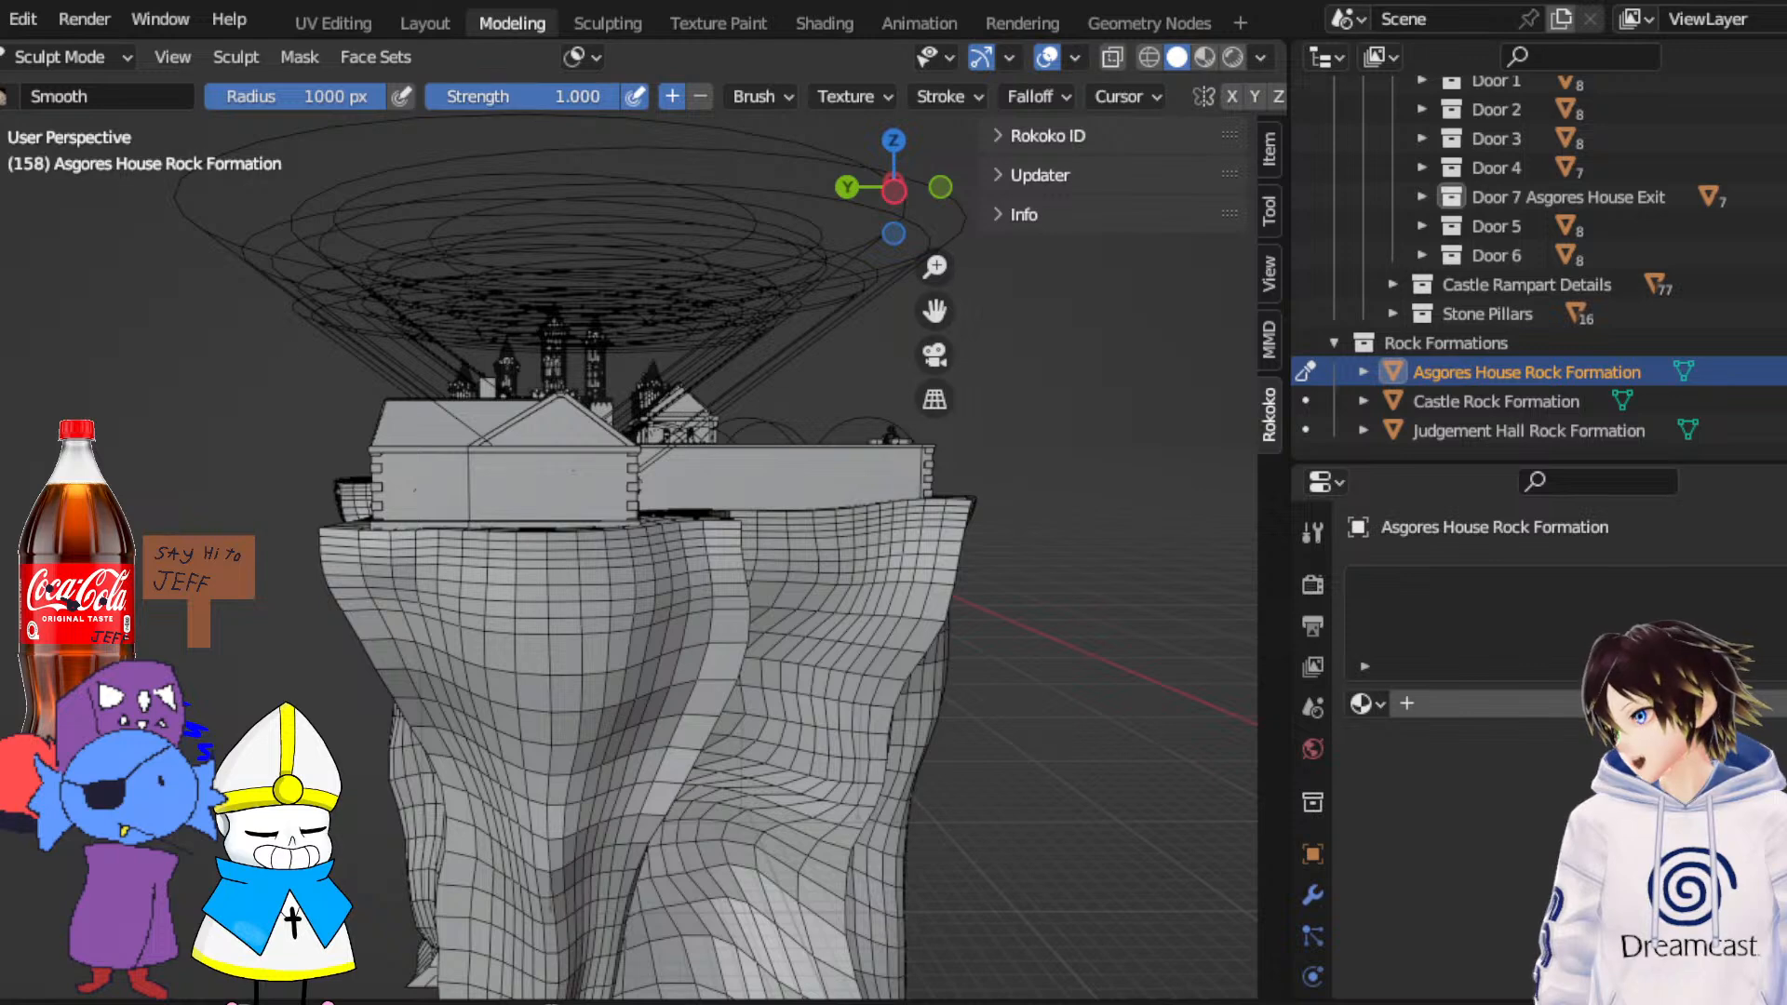
pyautogui.press('g')
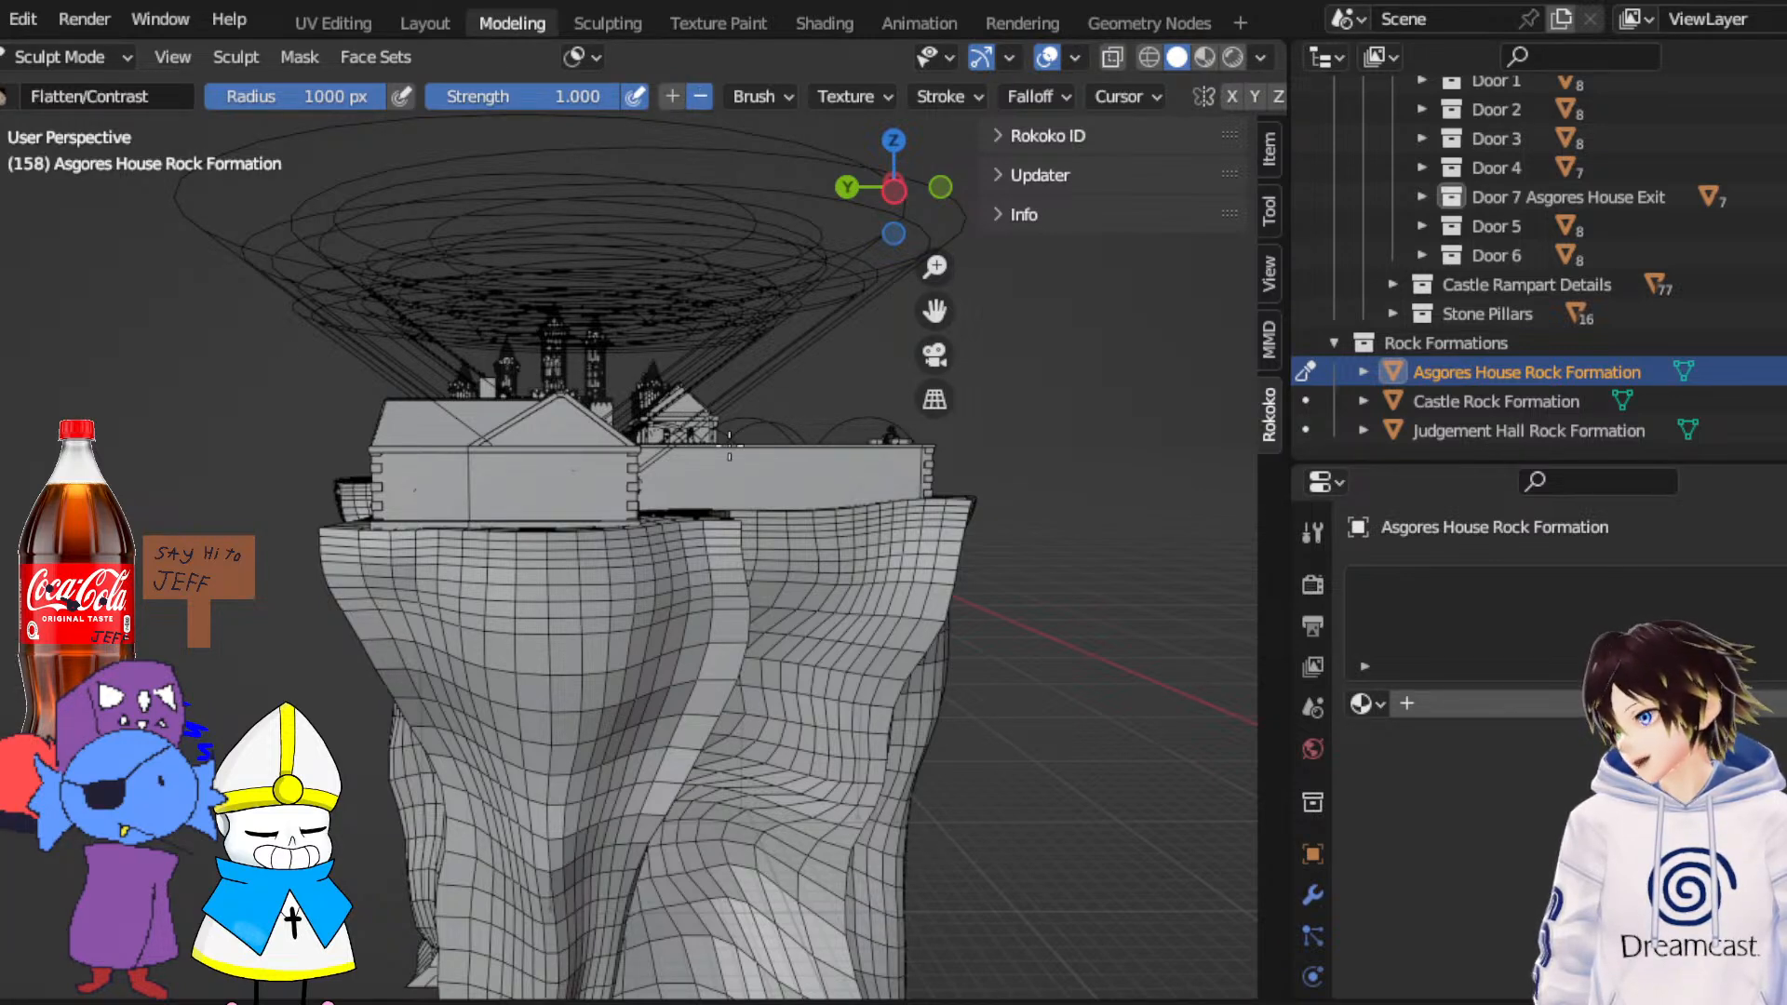
pyautogui.moveTo(730, 447); pyautogui.dragTo(706, 588, button='middle')
pyautogui.moveTo(645, 434); pyautogui.dragTo(833, 349, button='middle')
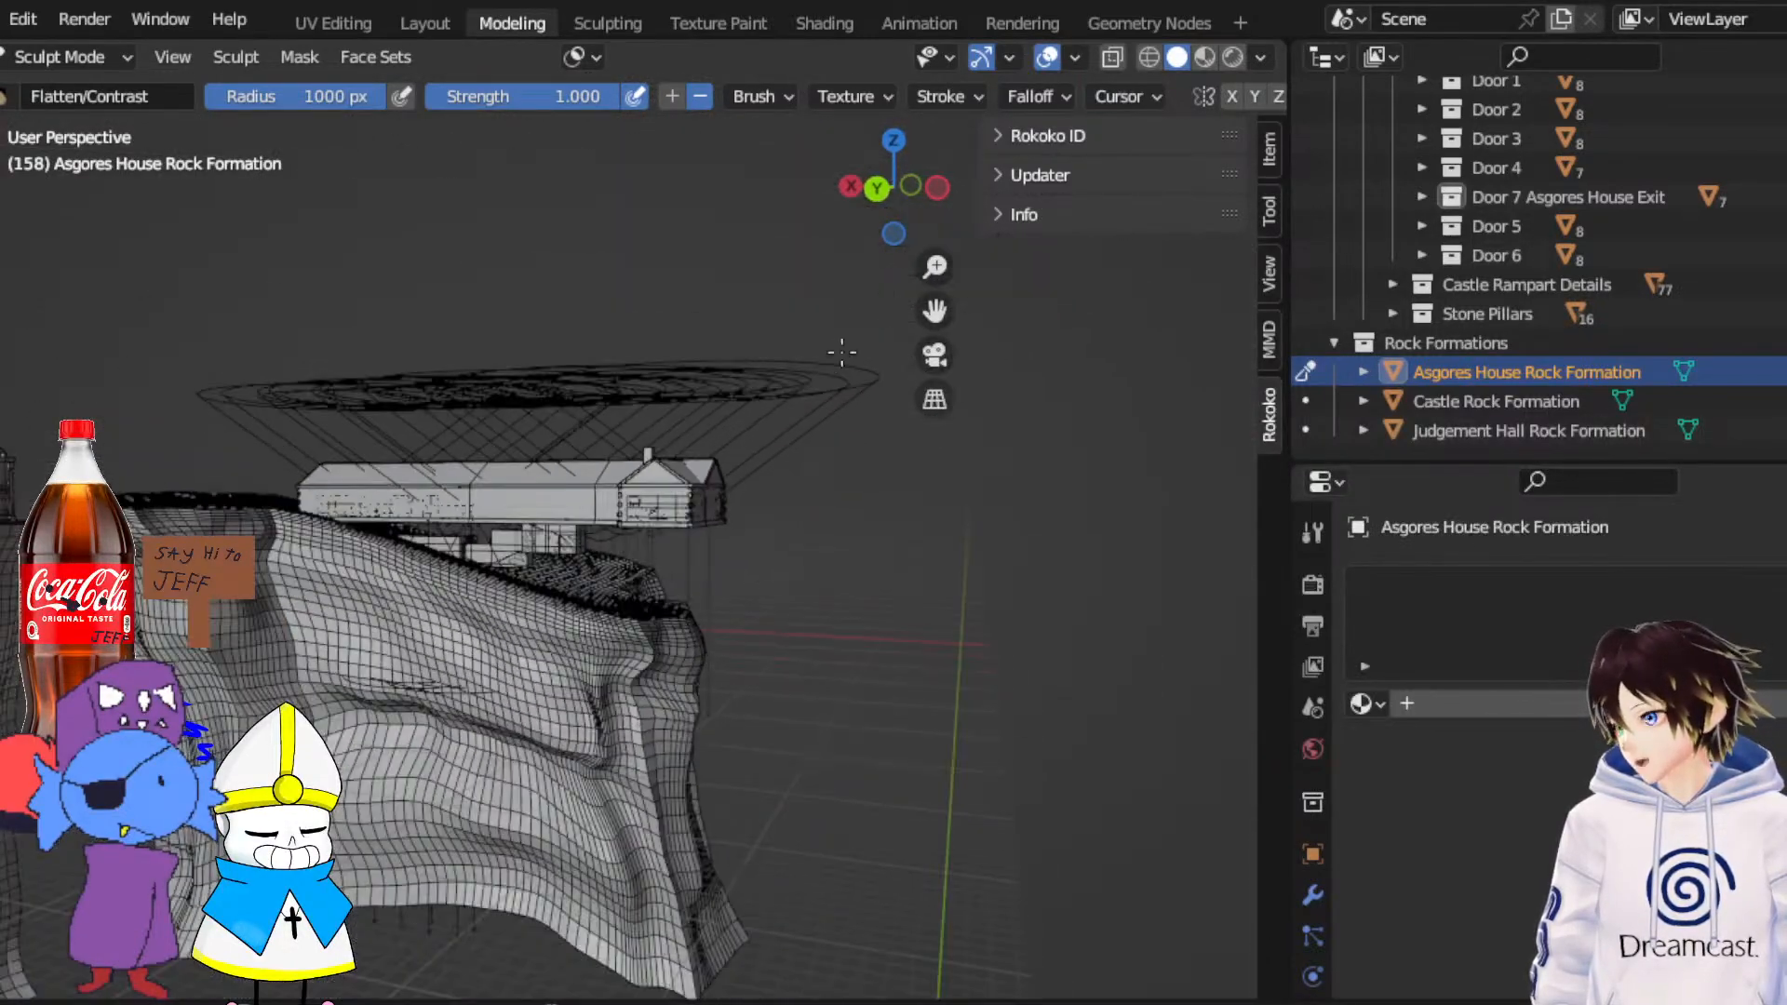
pyautogui.moveTo(548, 318); pyautogui.dragTo(513, 278, button='middle')
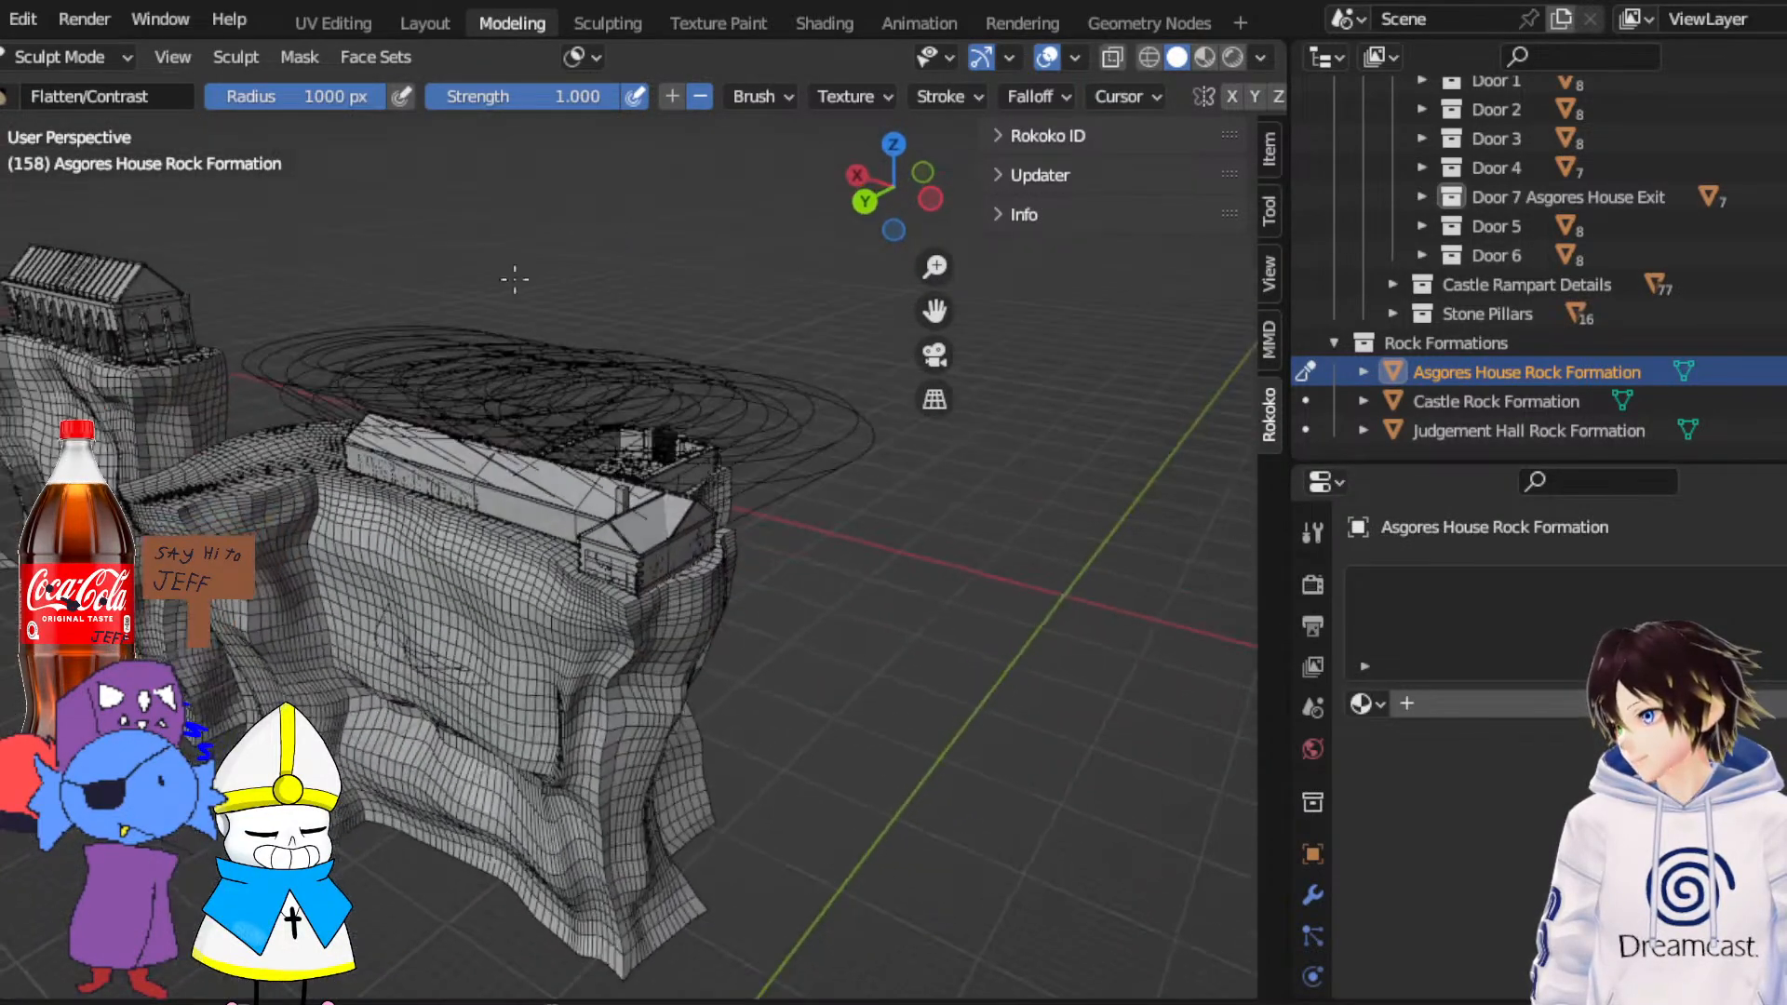
# Set the Flatten/Contrast brush strength to 0.500
pyautogui.click(569, 96)
pyautogui.write('0.5')
pyautogui.press('Return')
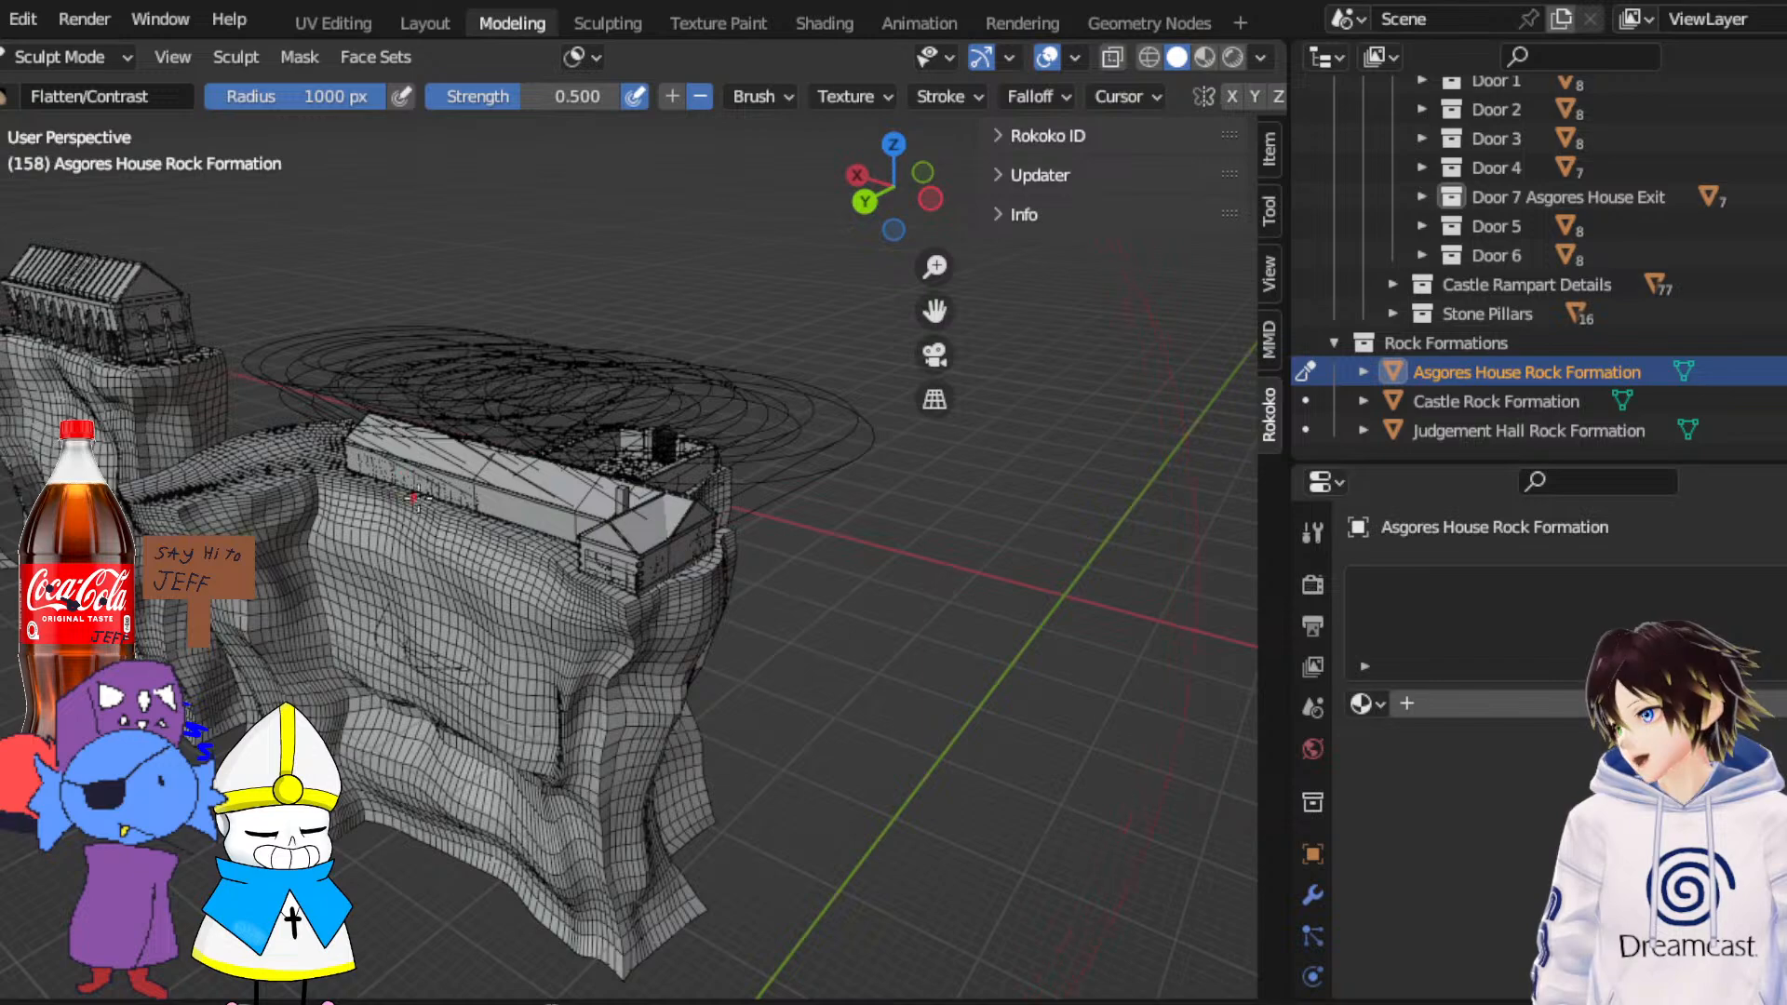
# Examine the rock's top surface around the house and courtyard from above, from the sides and from the gable end
pyautogui.moveTo(442, 481); pyautogui.dragTo(585, 446, button='middle')
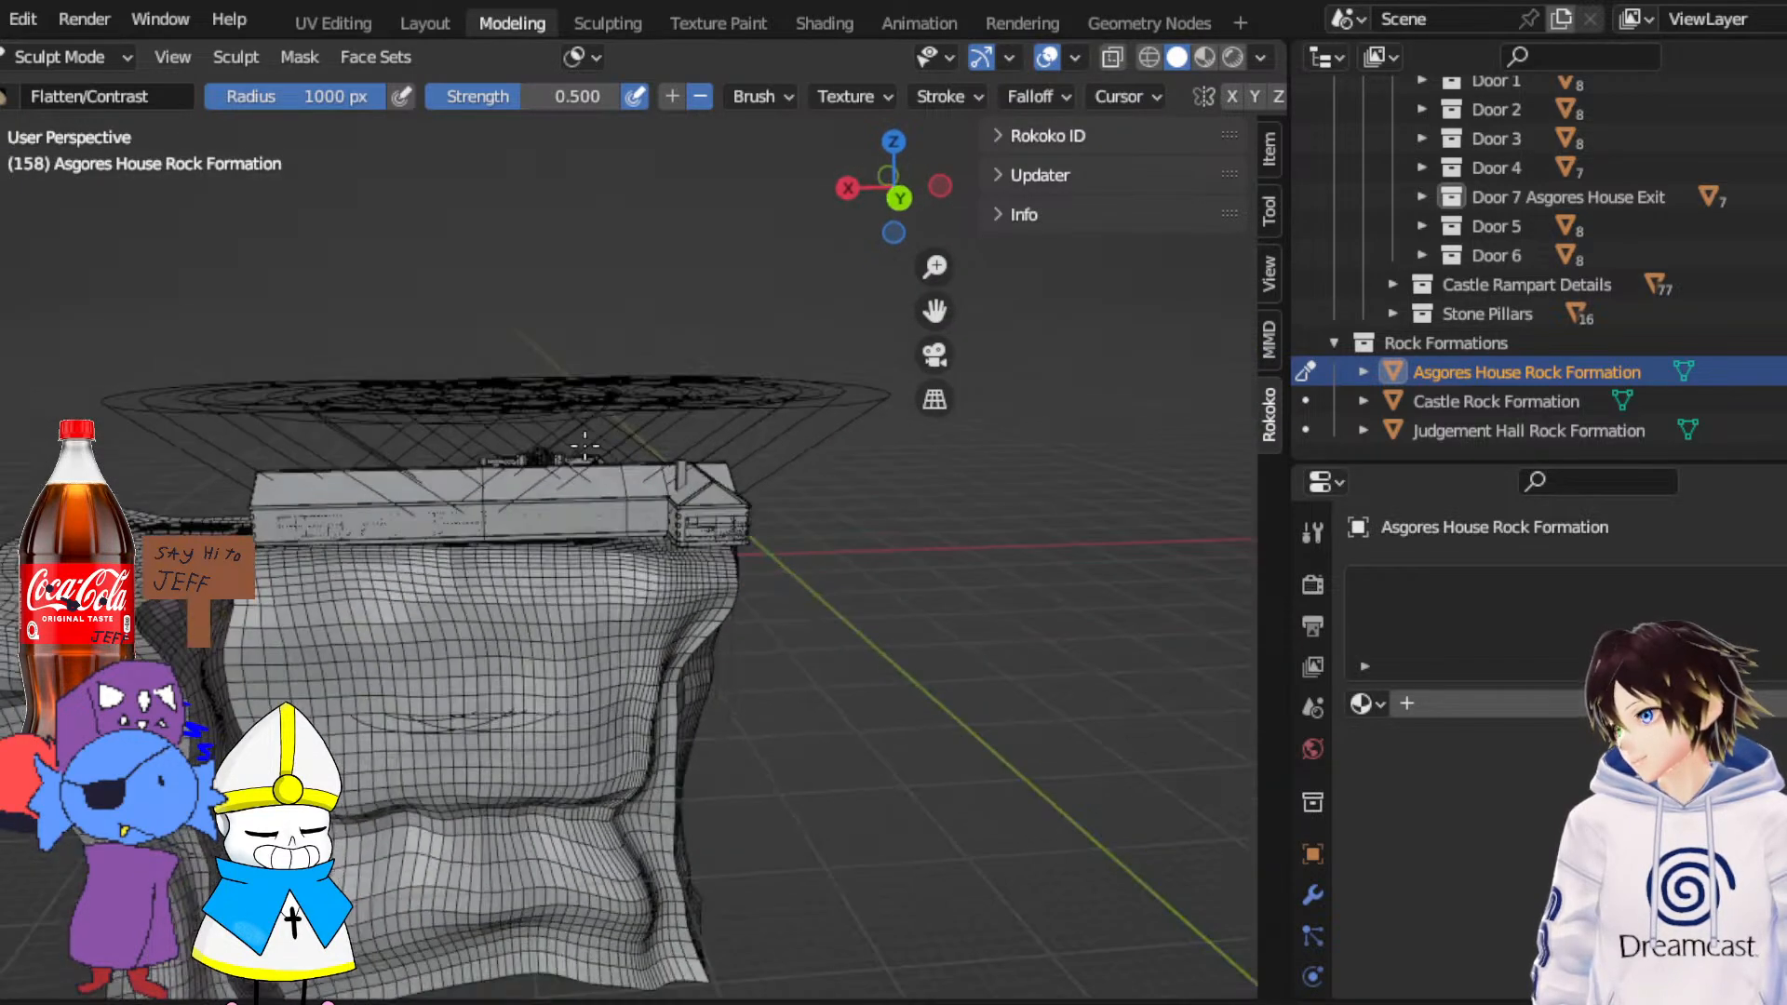
pyautogui.moveTo(483, 481); pyautogui.dragTo(736, 605, button='middle')
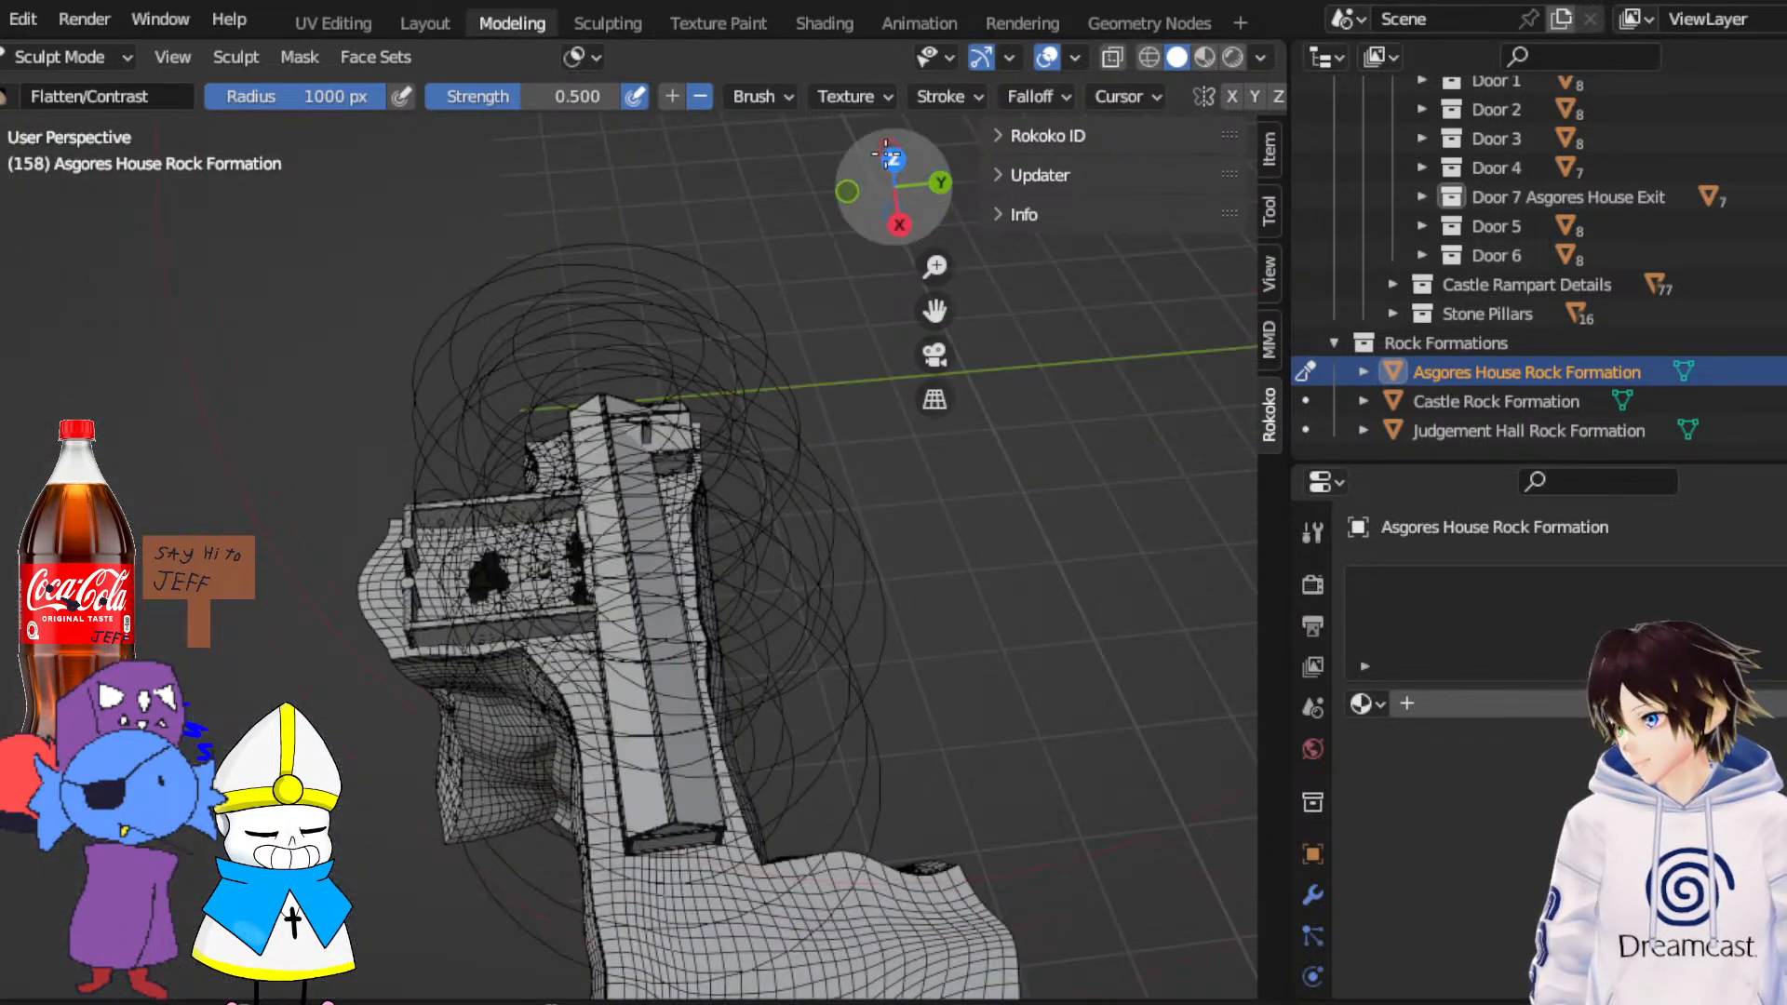
pyautogui.click(893, 158)
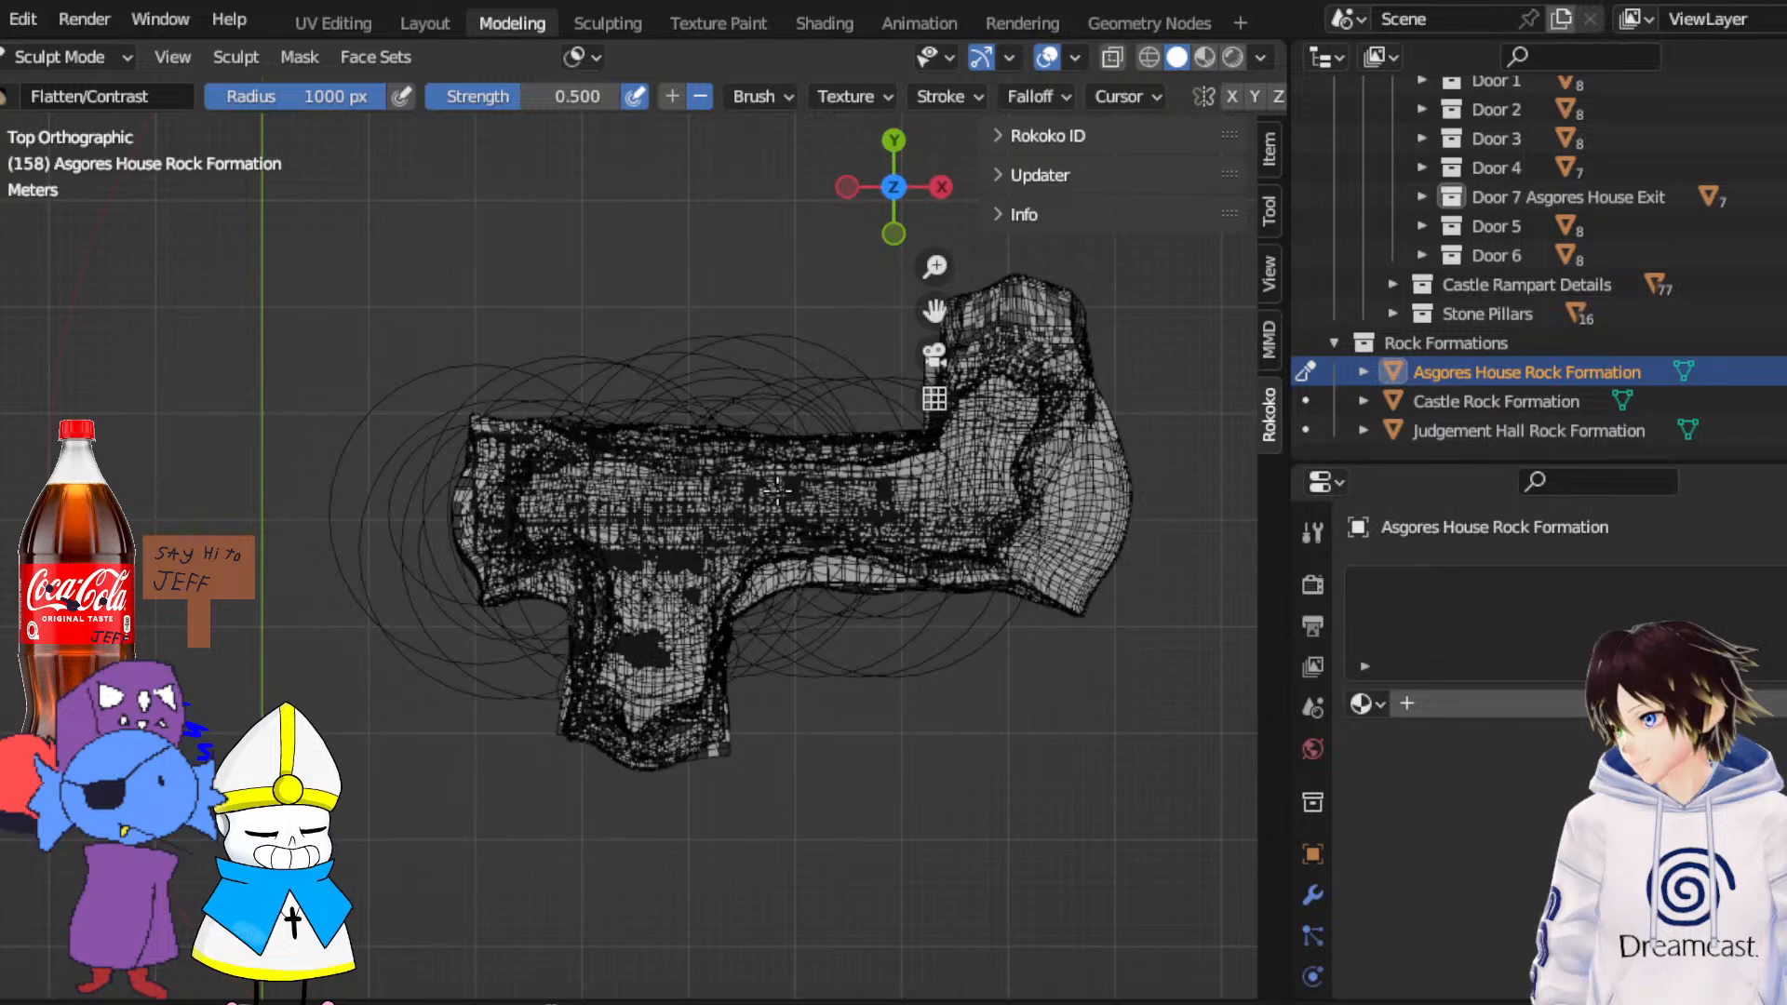
pyautogui.moveTo(777, 491); pyautogui.dragTo(701, 287, button='middle')
pyautogui.scroll(3, 633, 466)
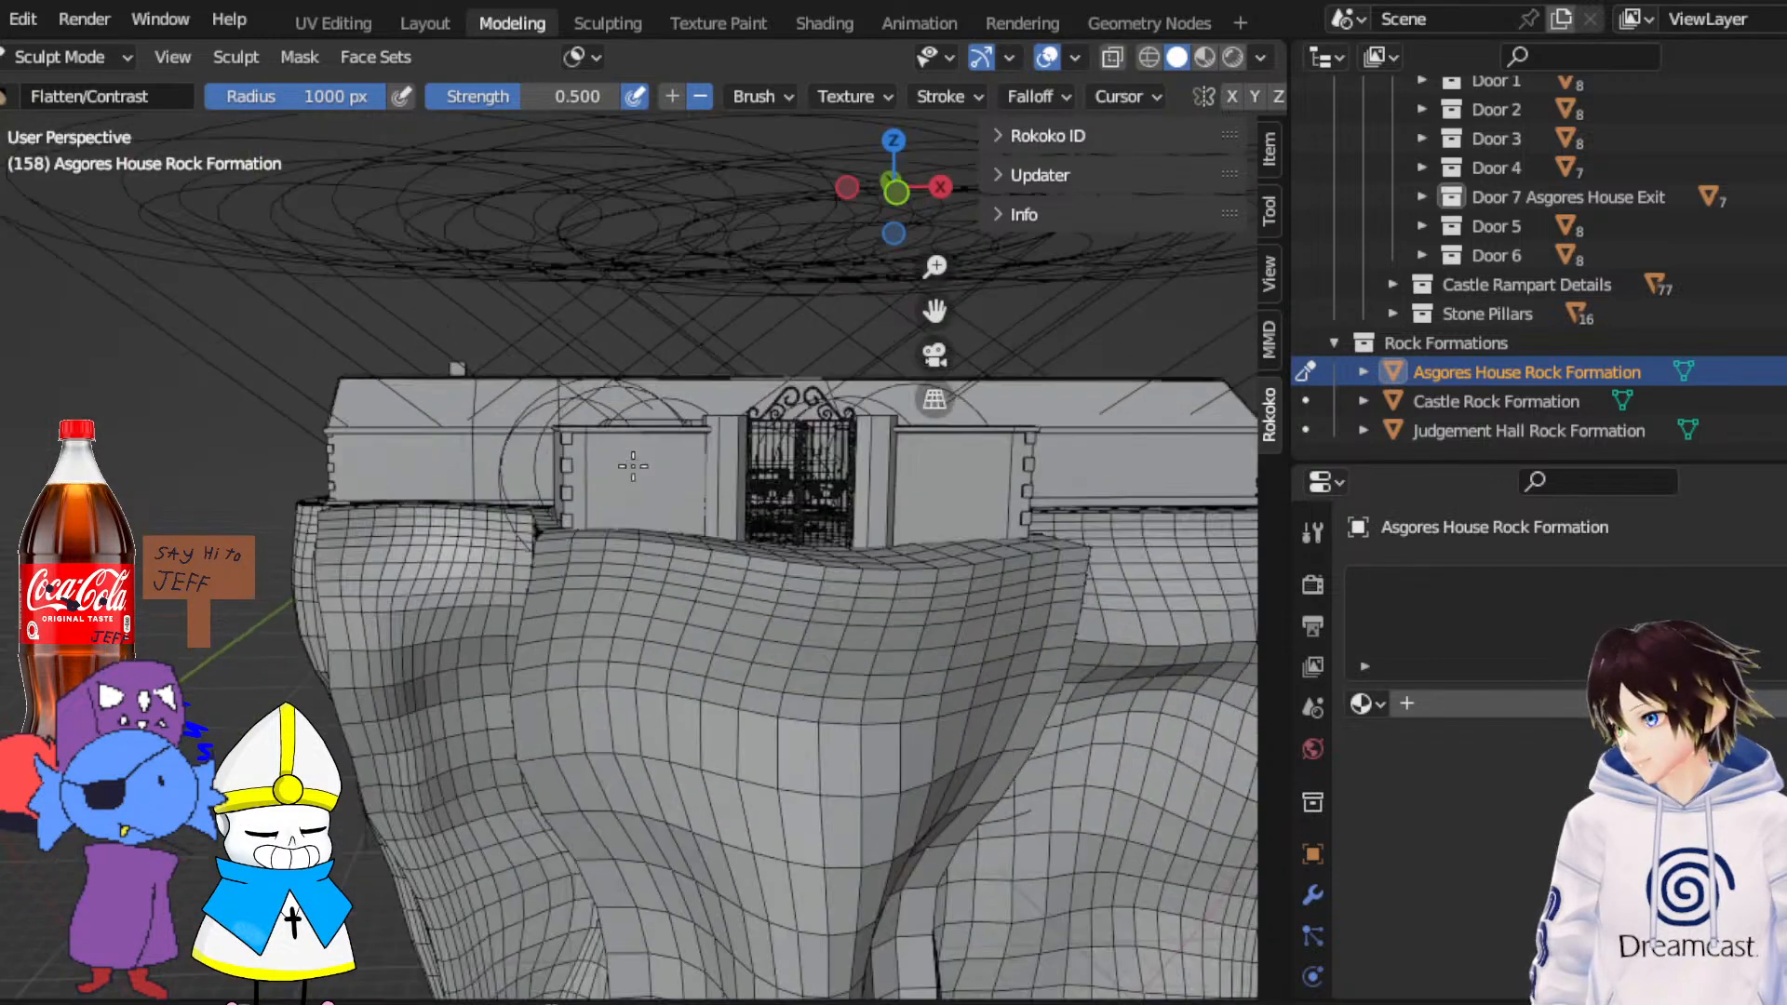
pyautogui.moveTo(633, 465); pyautogui.dragTo(768, 530, button='middle')
pyautogui.click(895, 149)
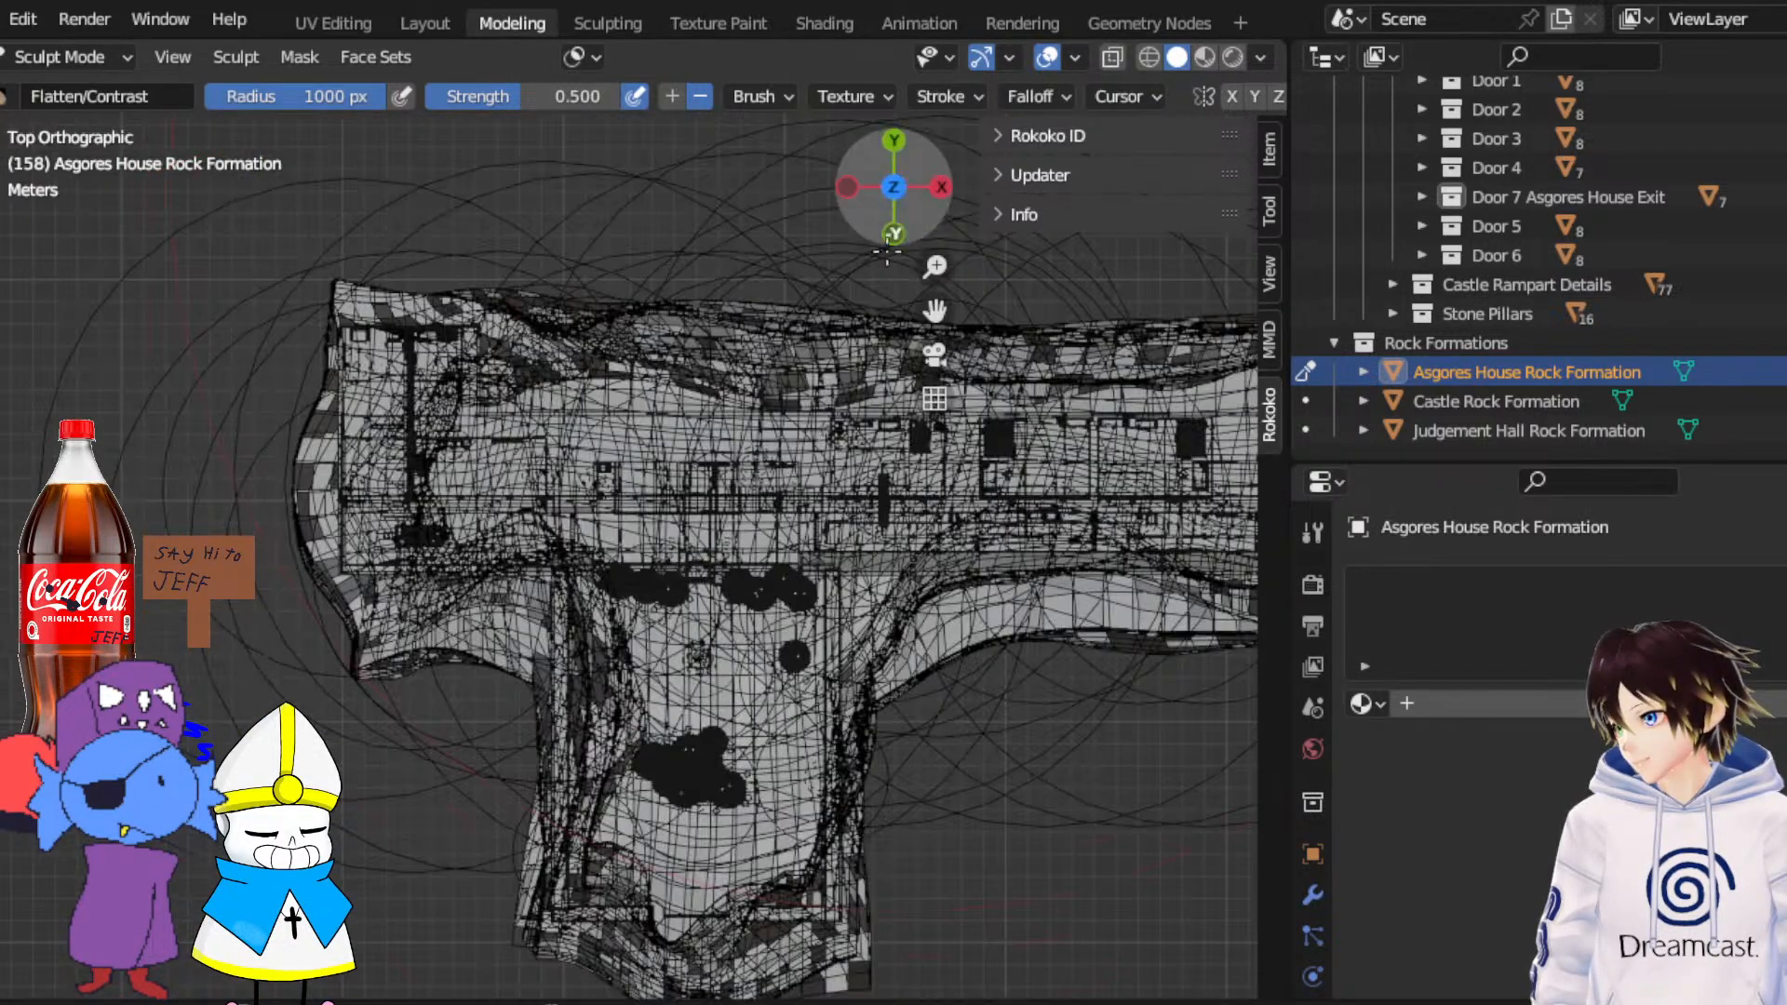
pyautogui.moveTo(633, 866); pyautogui.dragTo(659, 497, button='middle')
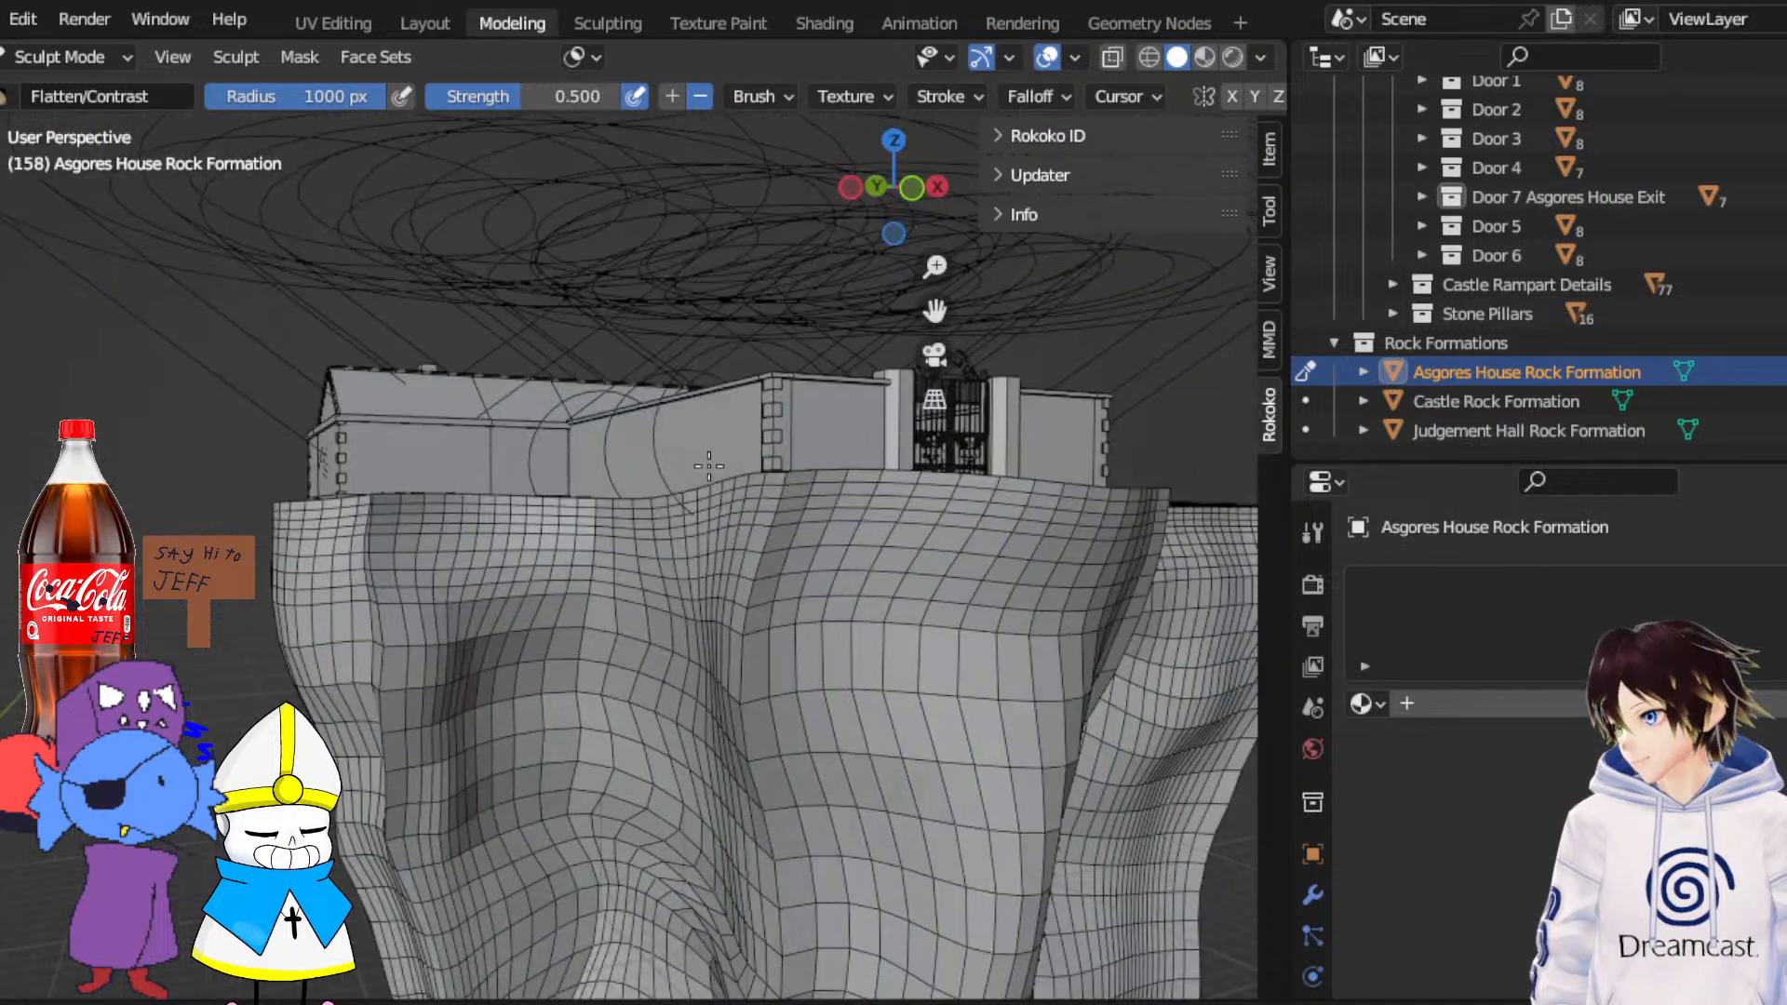
pyautogui.scroll(2, 659, 498)
pyautogui.moveTo(773, 535); pyautogui.dragTo(675, 791, button='middle')
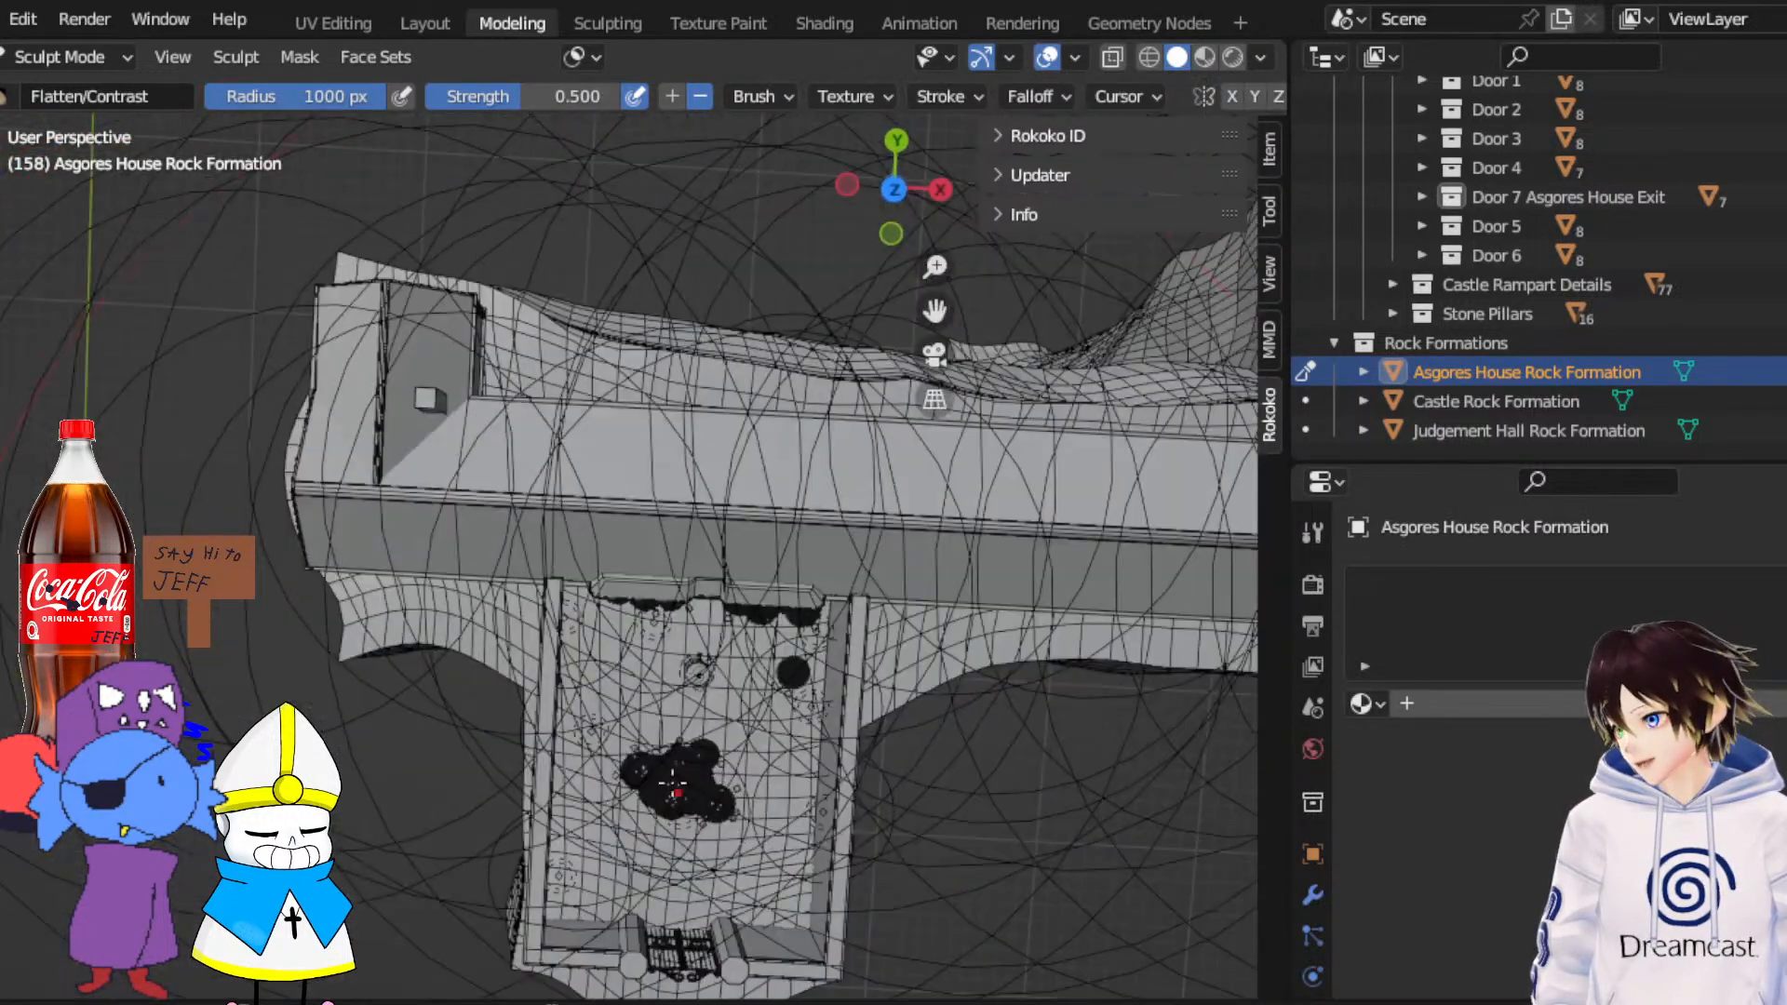
pyautogui.moveTo(704, 529); pyautogui.dragTo(768, 380, button='middle')
pyautogui.scroll(-6, 765, 418)
pyautogui.moveTo(754, 557); pyautogui.dragTo(419, 554, button='middle')
# Set the brush radius to 100 px and examine the cliff edge beside the house, with viewport overlays briefly turned off
pyautogui.click(340, 94)
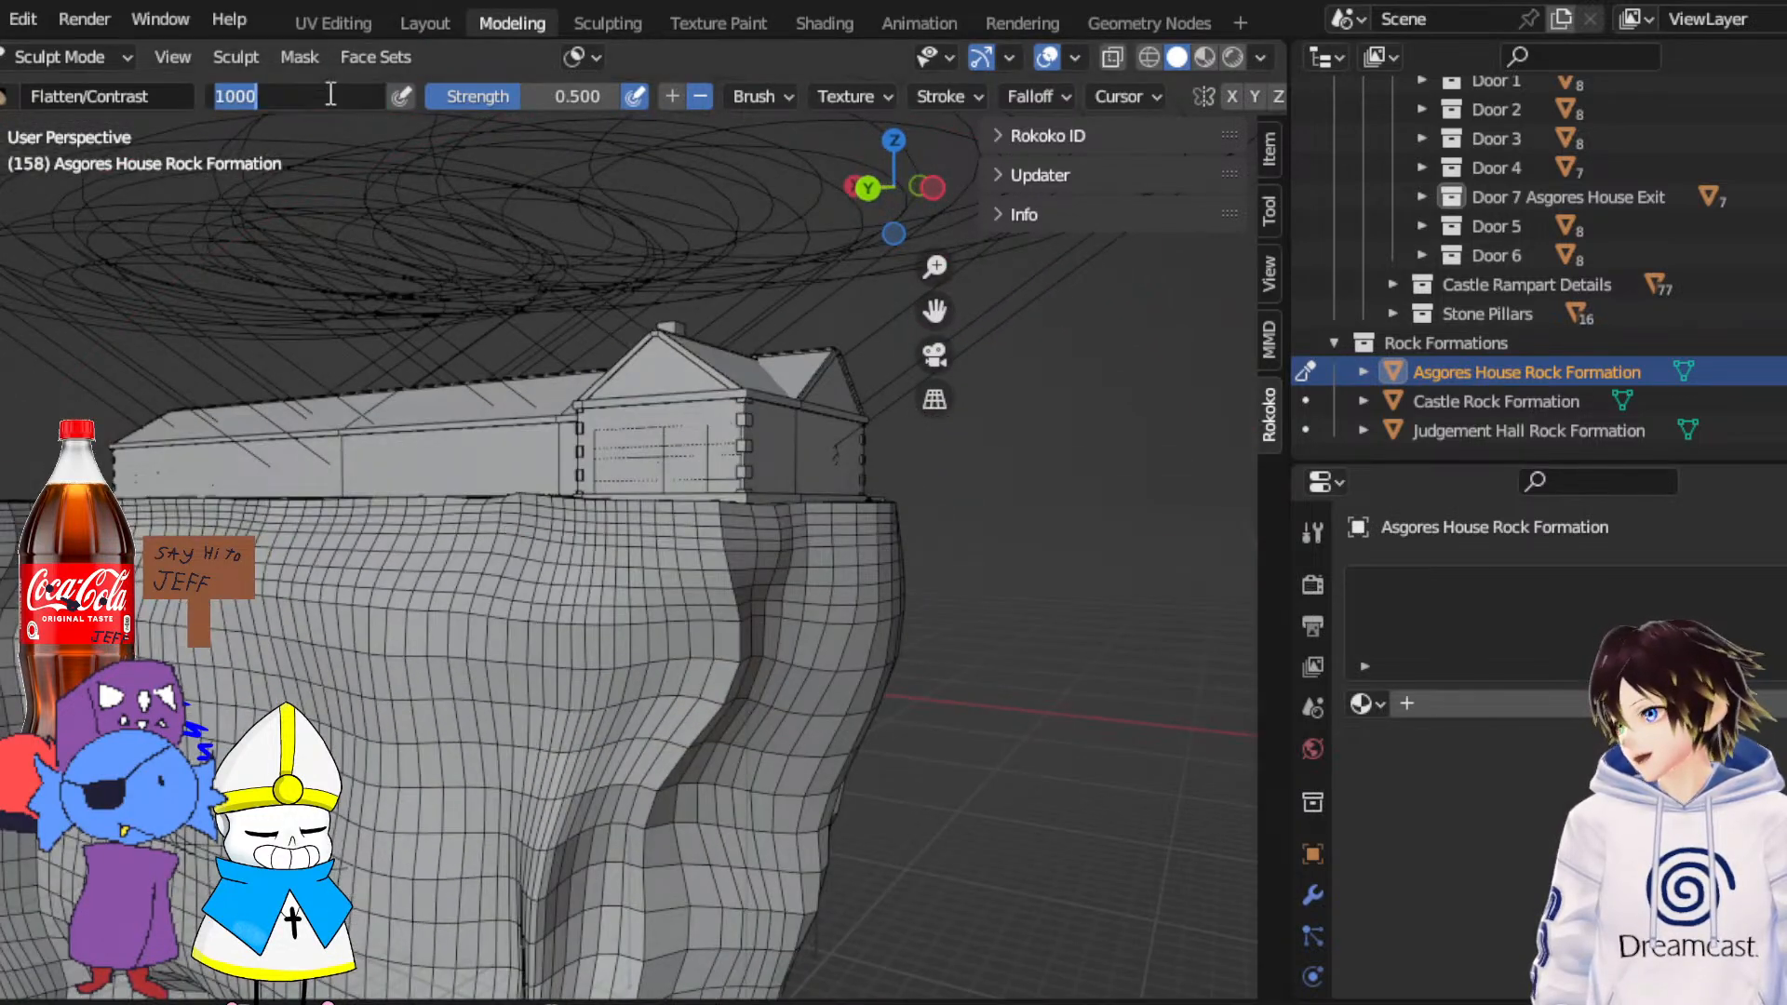
pyautogui.write('100')
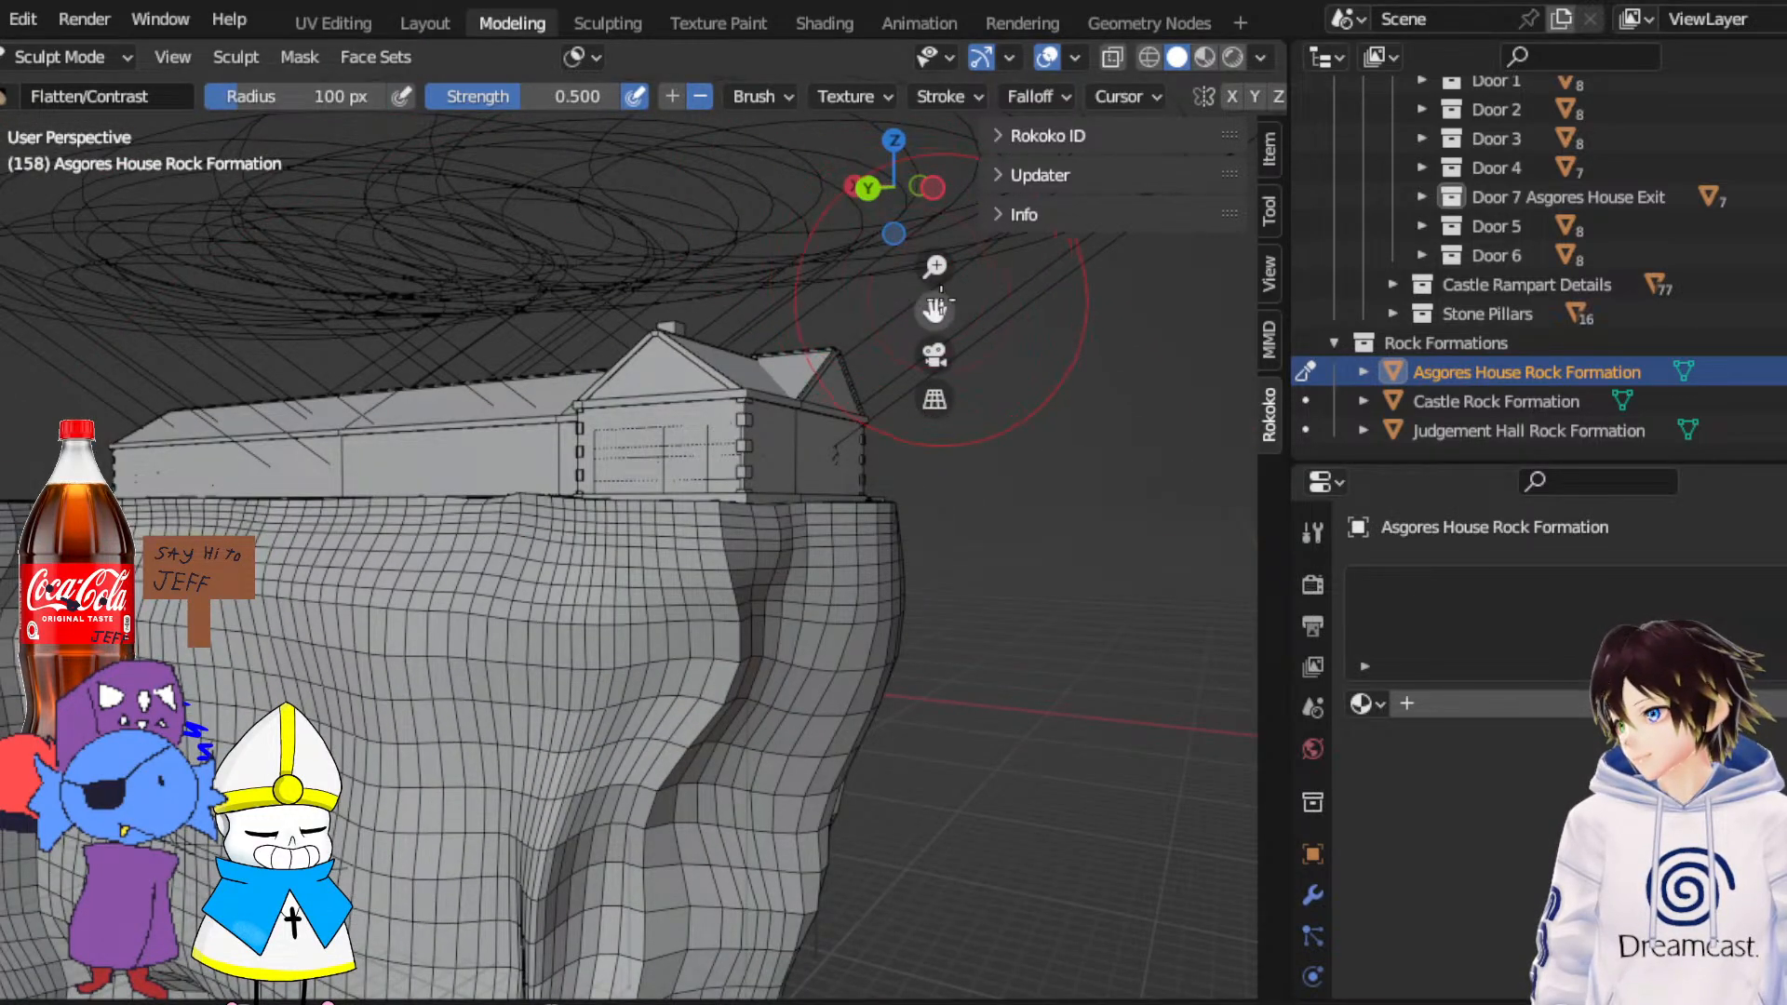
pyautogui.scroll(4, 938, 349)
pyautogui.moveTo(937, 355); pyautogui.dragTo(1000, 436, button='middle')
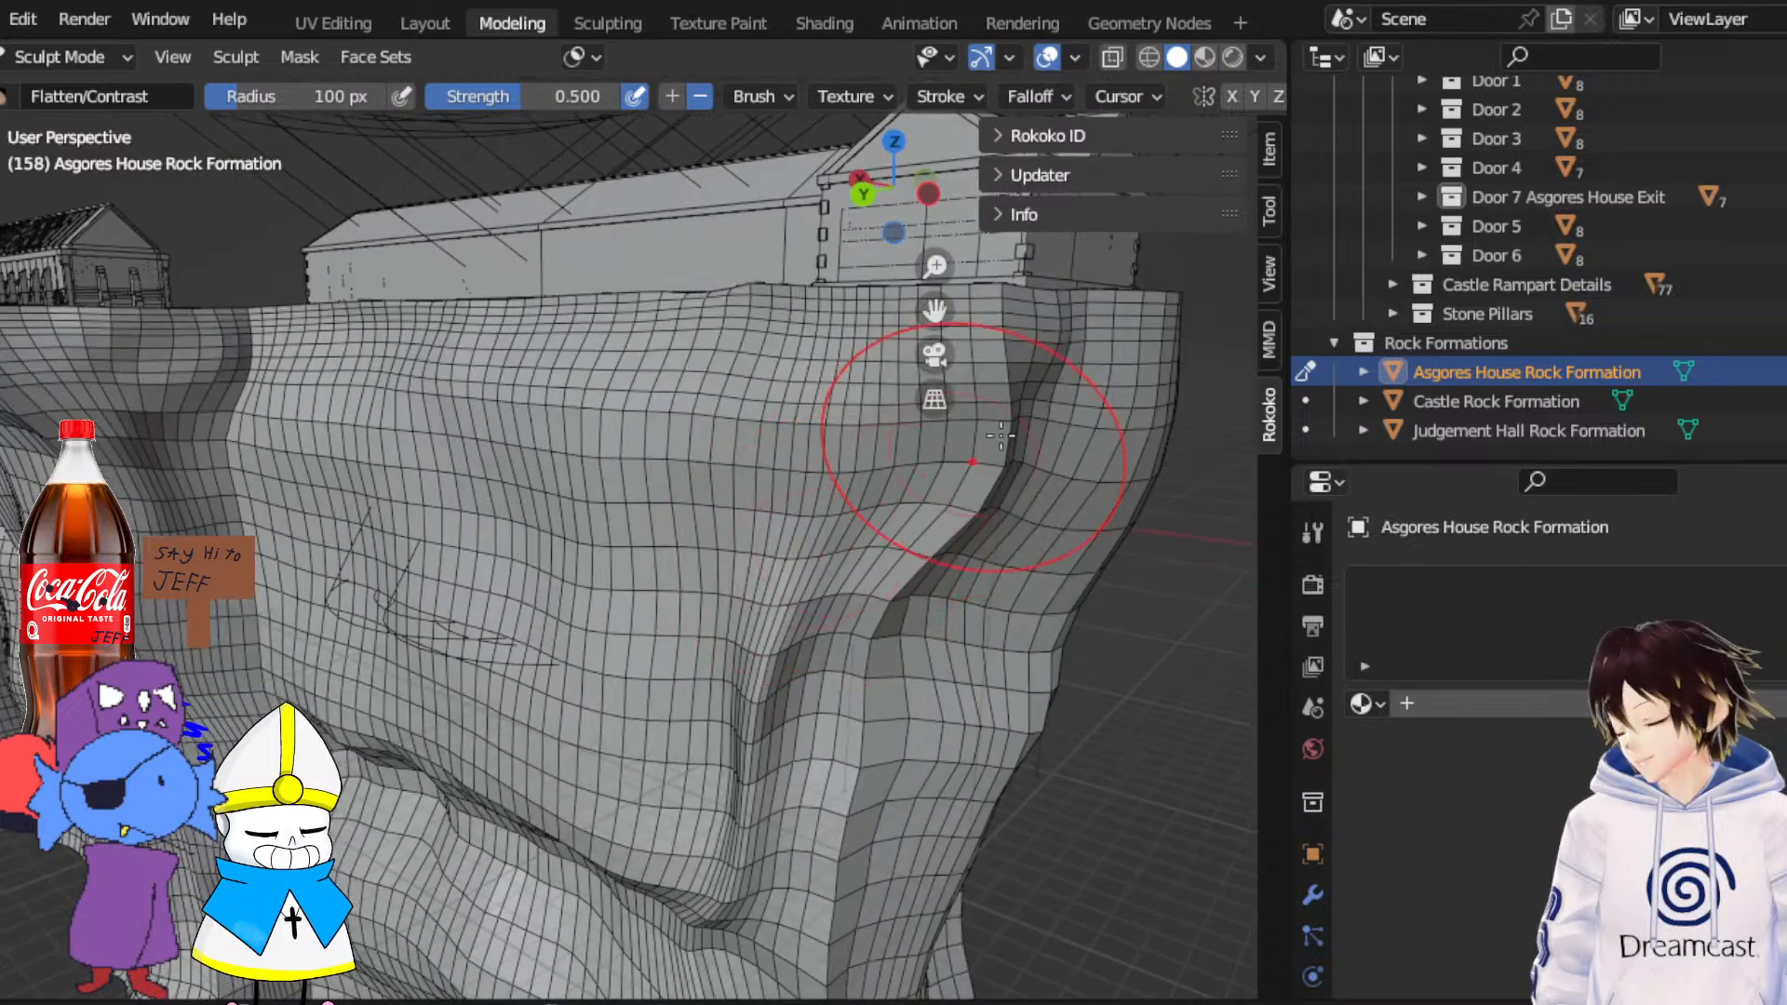
pyautogui.moveTo(885, 539)
pyautogui.mouseDown(button='middle')
pyautogui.moveTo(936, 605)
pyautogui.moveTo(818, 738)
pyautogui.moveTo(547, 590)
pyautogui.moveTo(603, 596)
pyautogui.mouseUp(button='middle')
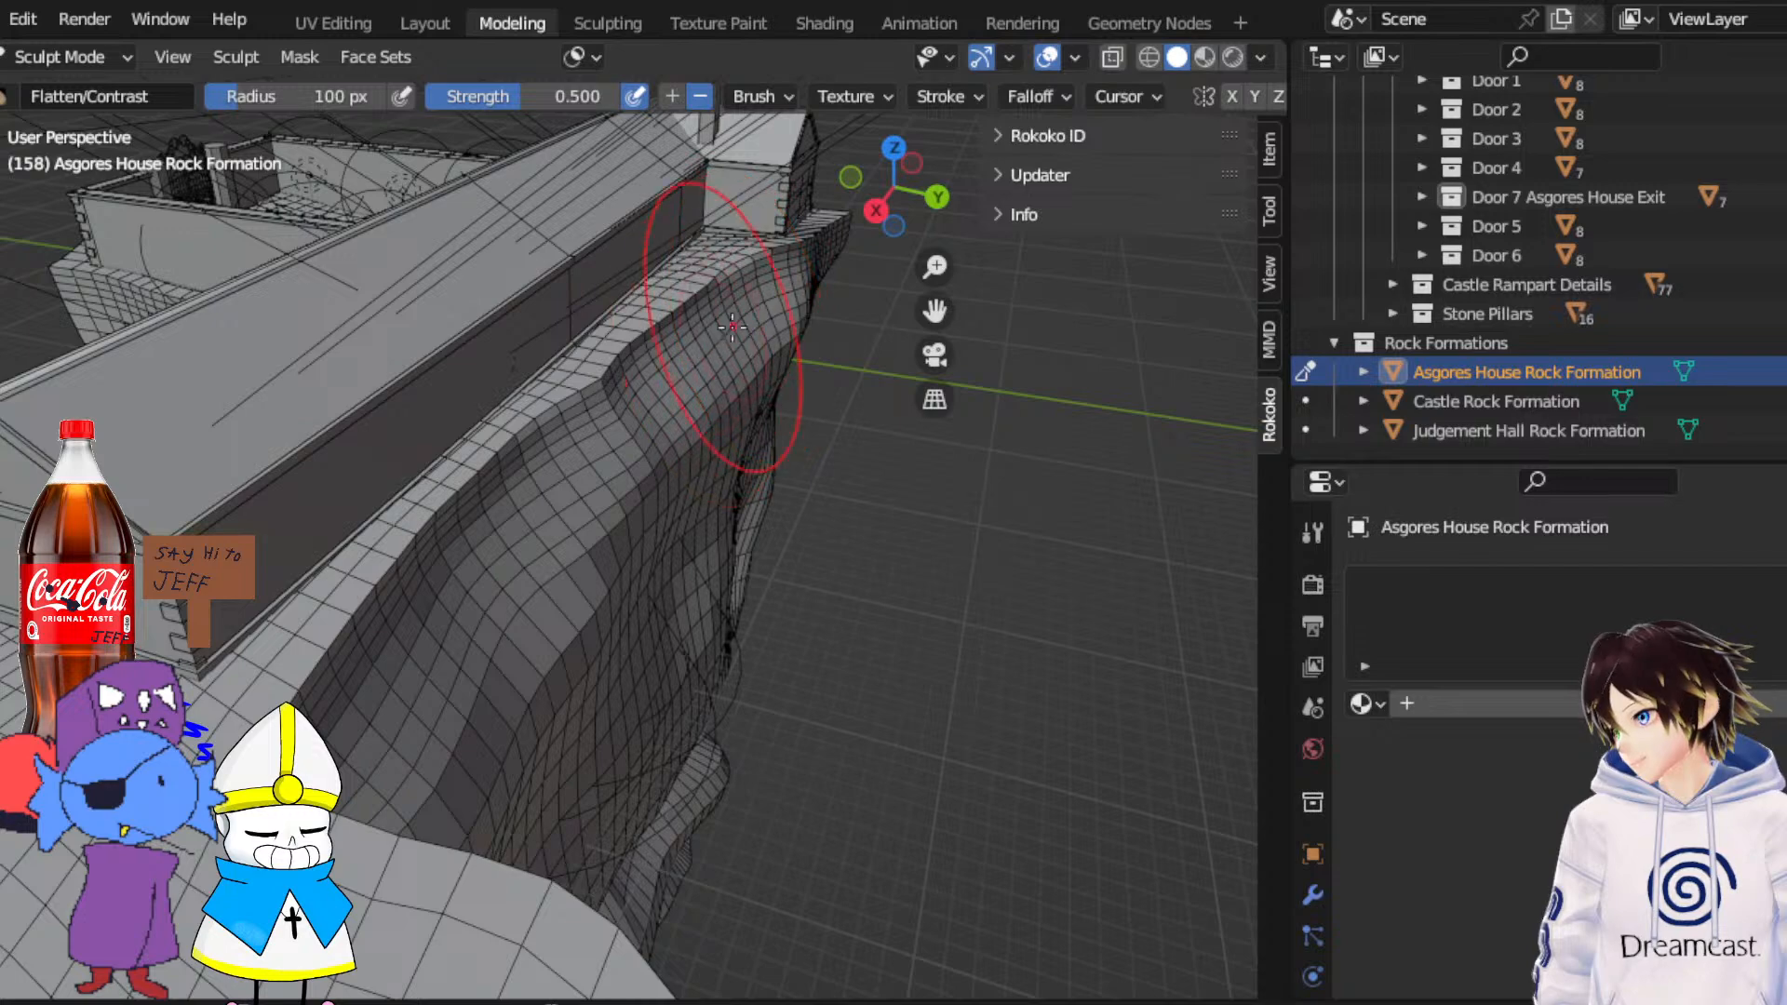
pyautogui.click(1047, 58)
pyautogui.moveTo(762, 378); pyautogui.dragTo(698, 395, button='middle')
pyautogui.scroll(-5, 684, 410)
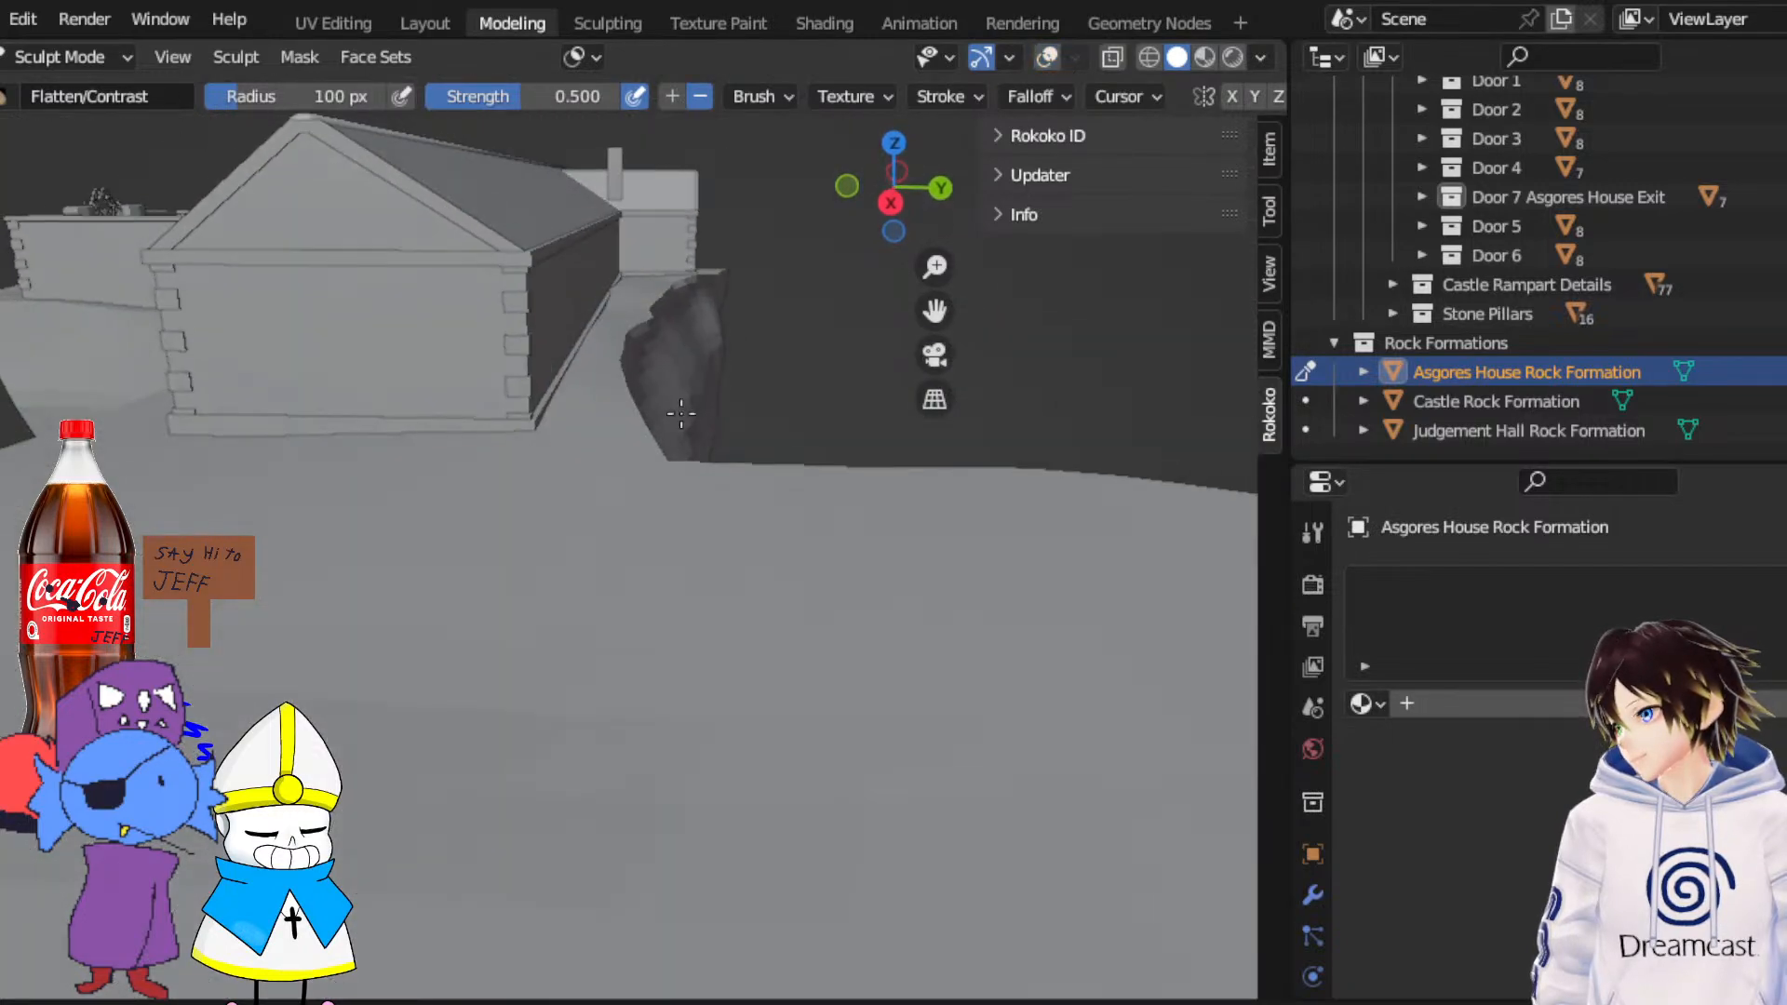
pyautogui.click(1047, 58)
pyautogui.moveTo(540, 514); pyautogui.dragTo(642, 521, button='middle')
pyautogui.moveTo(860, 562); pyautogui.dragTo(460, 496, button='middle')
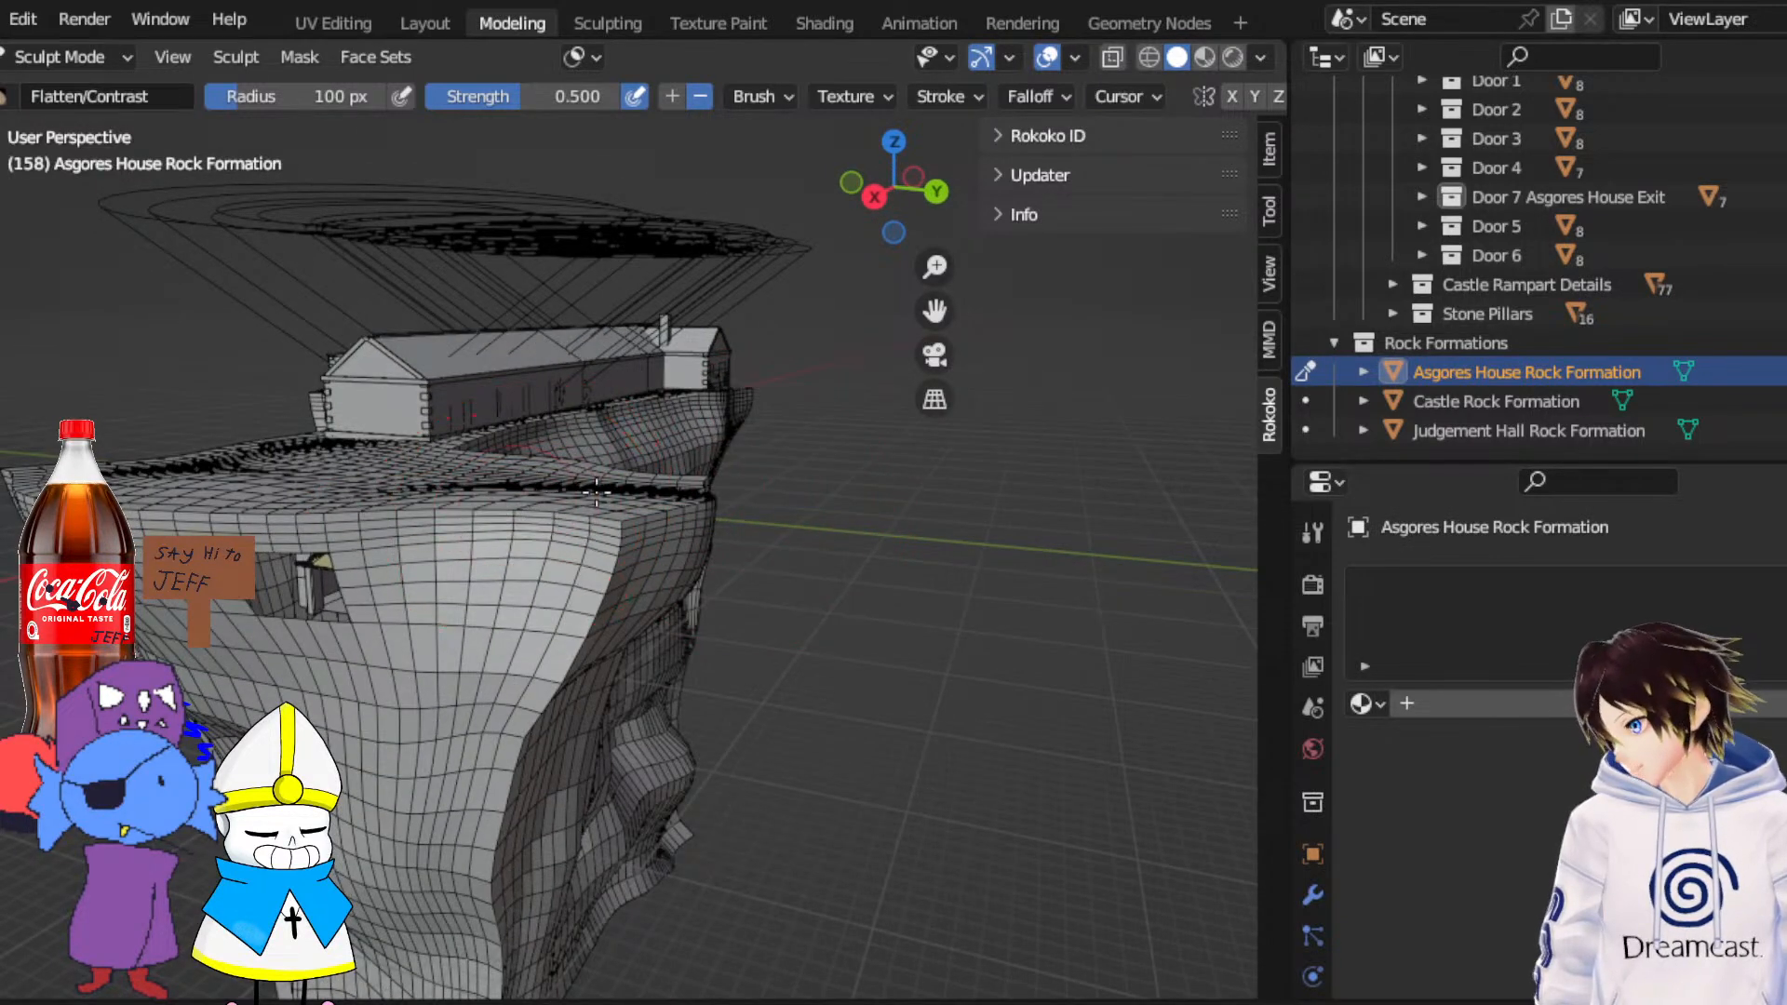
pyautogui.moveTo(596, 493); pyautogui.dragTo(317, 559, button='middle')
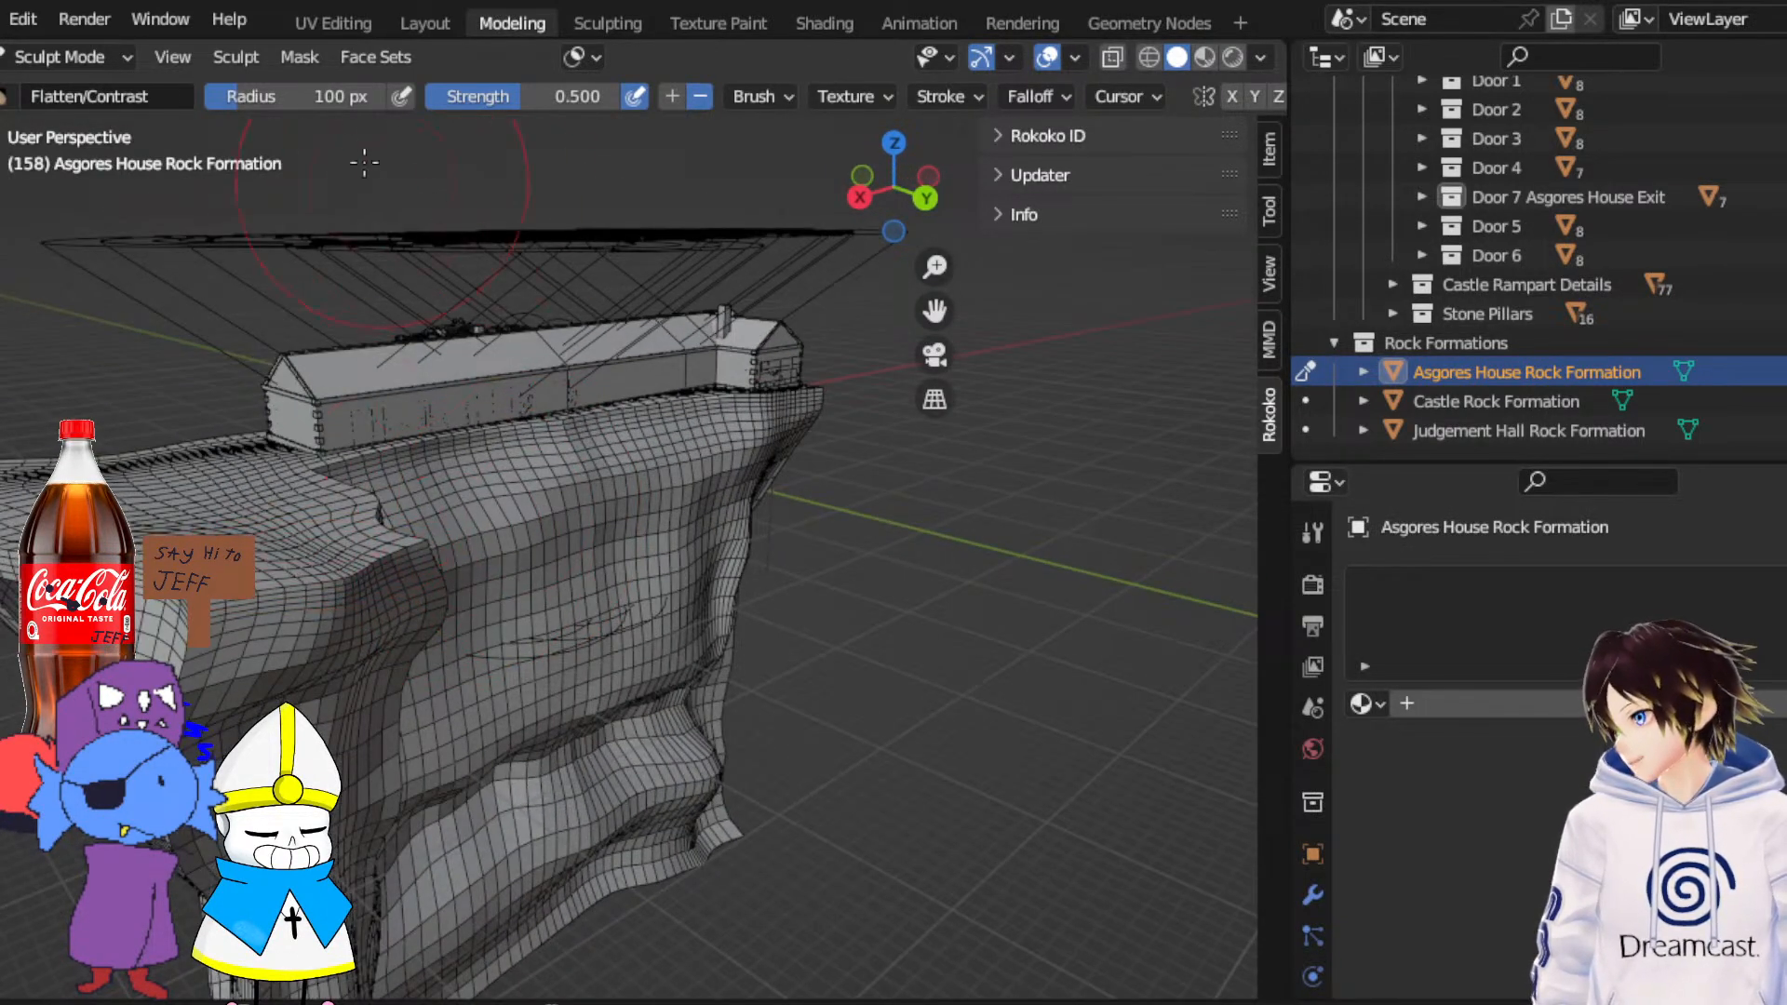
# Set the brush radius to 200 px and inspect the rock under the gable end and the floor inside the house
pyautogui.click(319, 104)
pyautogui.write('200')
pyautogui.press('Return')
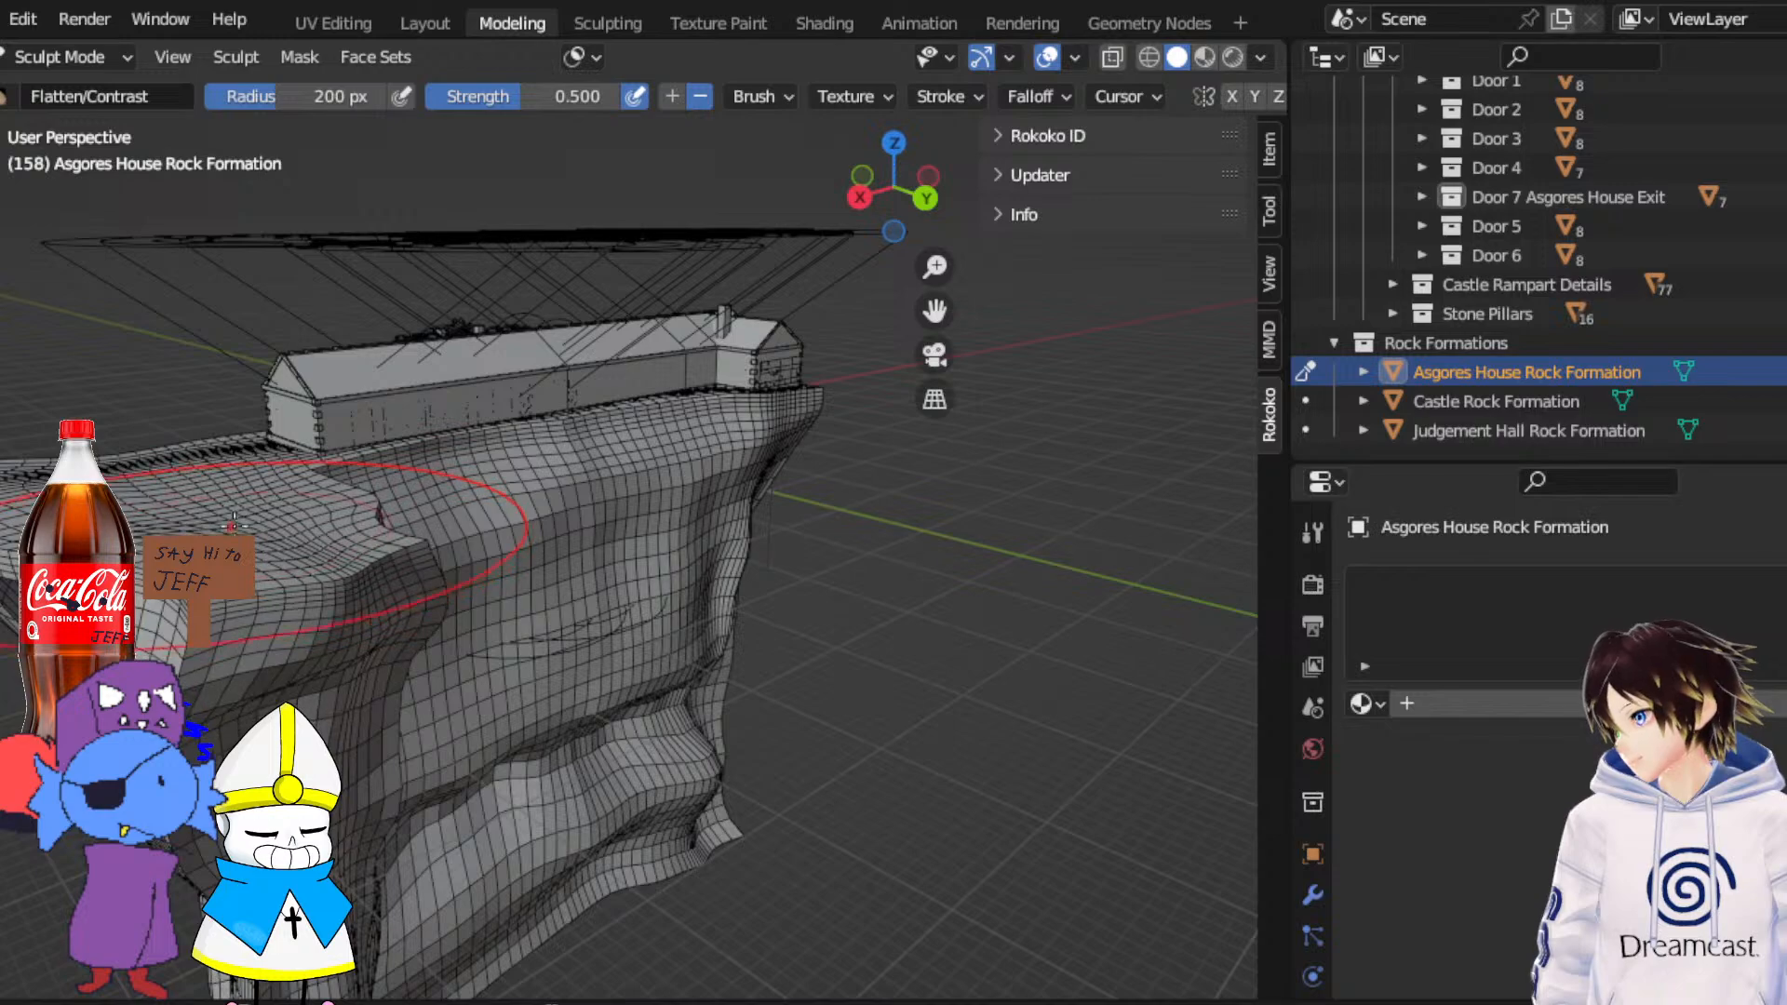
pyautogui.moveTo(259, 538)
pyautogui.mouseDown(button='middle')
pyautogui.moveTo(424, 491)
pyautogui.moveTo(625, 527)
pyautogui.moveTo(729, 523)
pyautogui.moveTo(661, 529)
pyautogui.moveTo(749, 465)
pyautogui.moveTo(723, 483)
pyautogui.moveTo(727, 447)
pyautogui.mouseUp(button='middle')
pyautogui.scroll(4, 729, 522)
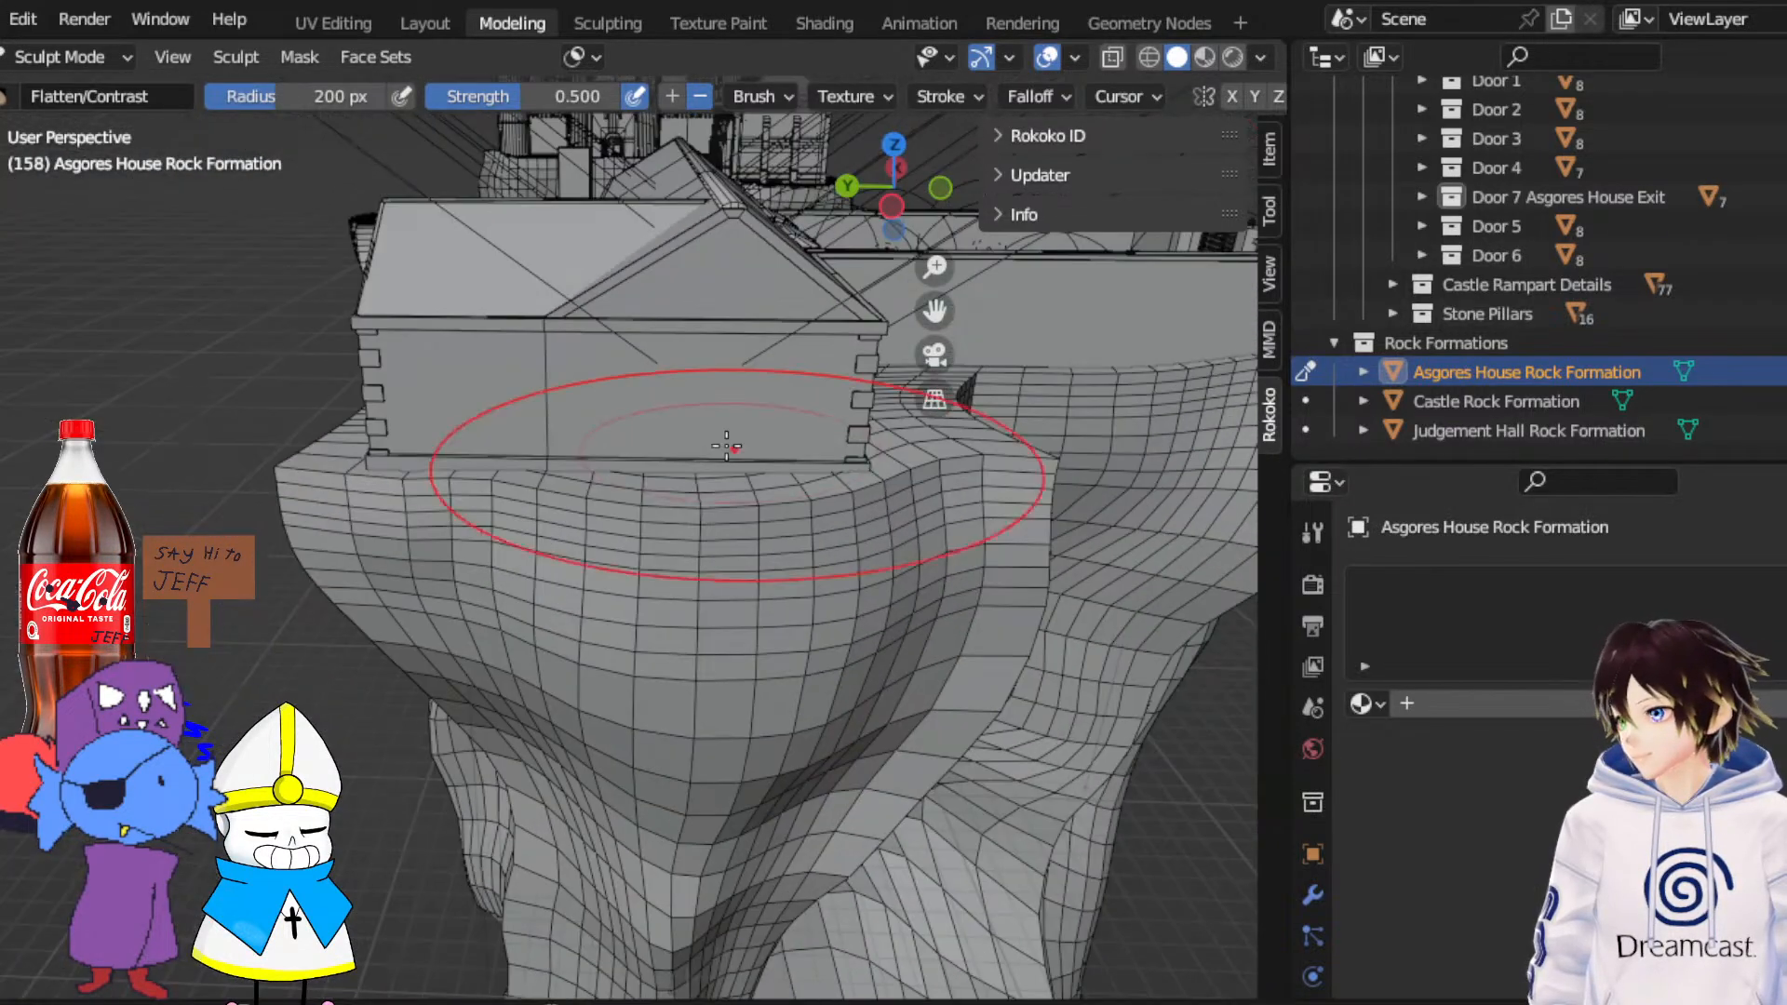
pyautogui.scroll(5, 780, 397)
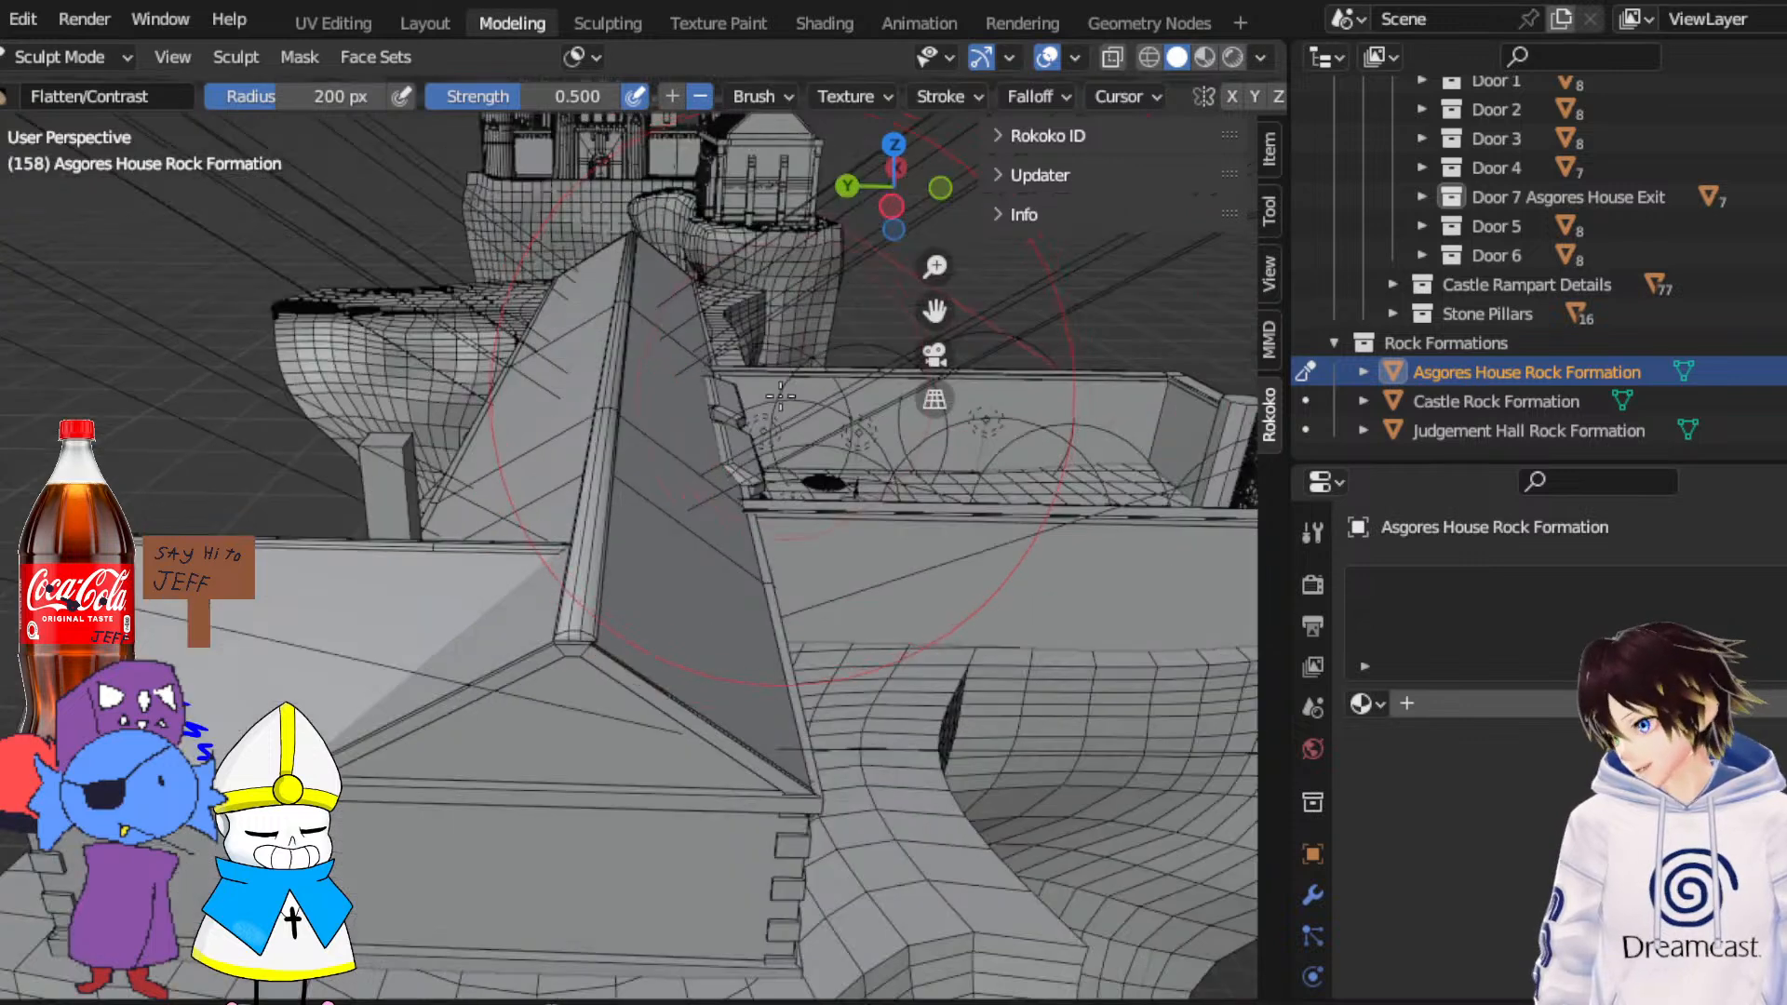
pyautogui.scroll(6, 780, 396)
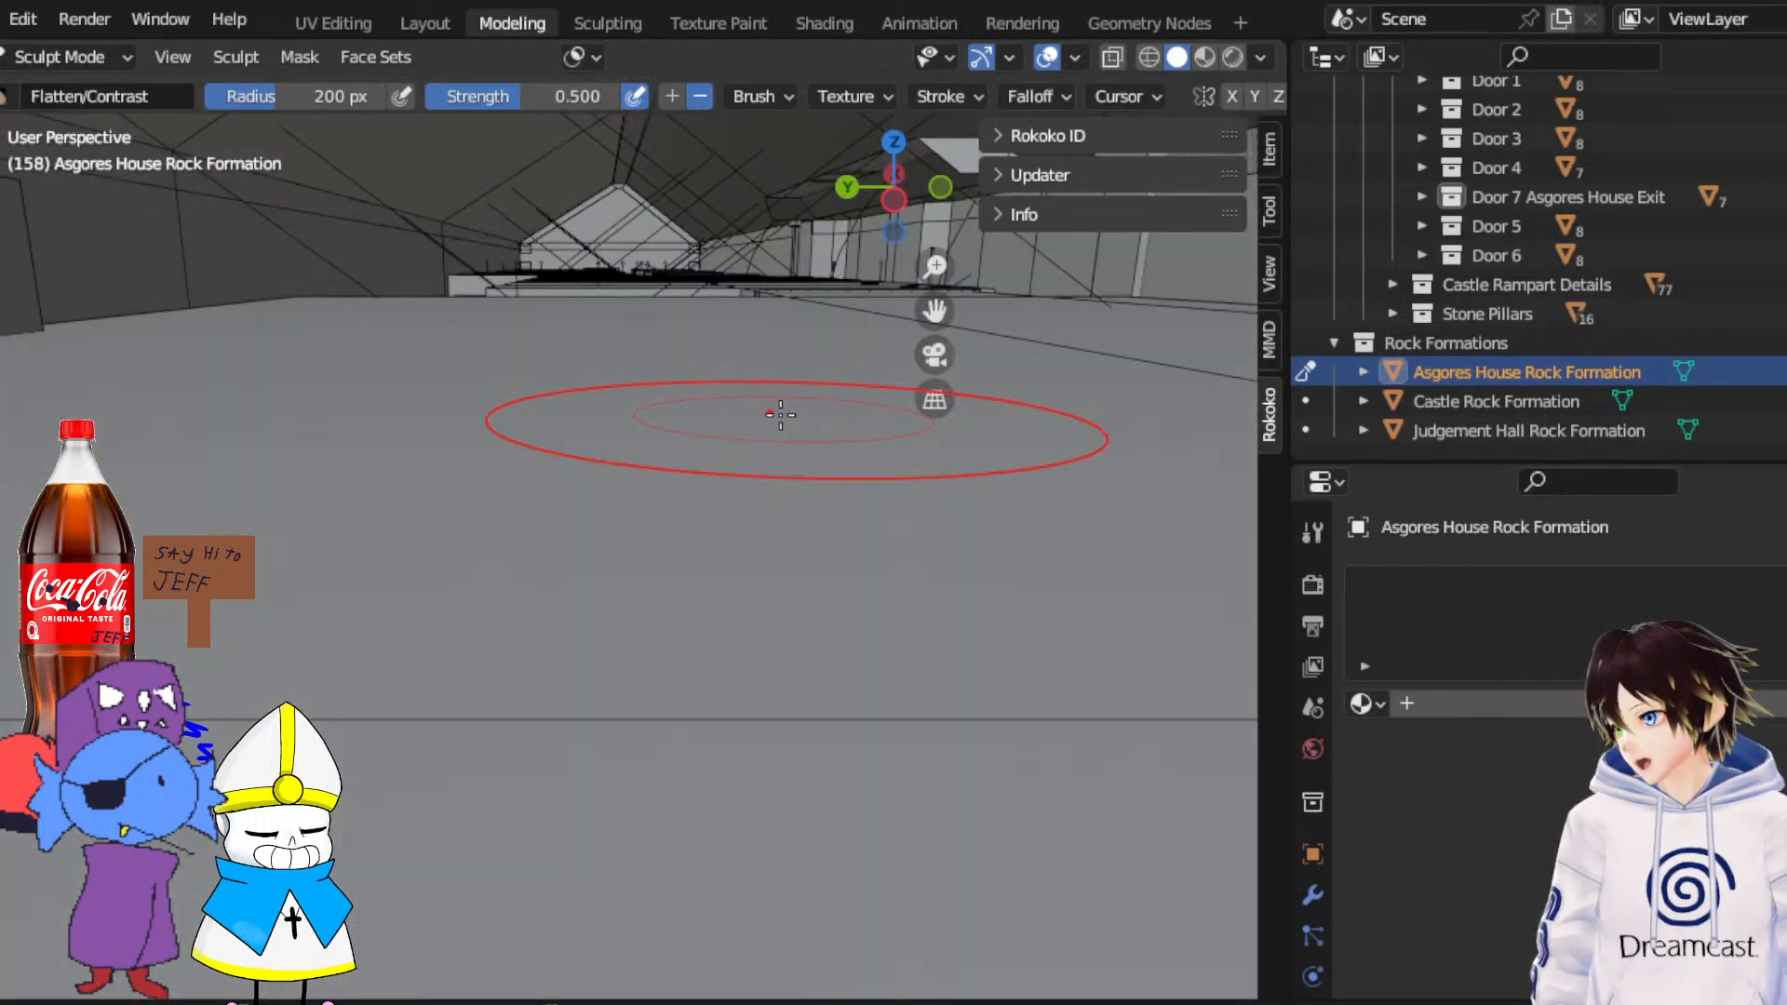
pyautogui.scroll(3, 780, 414)
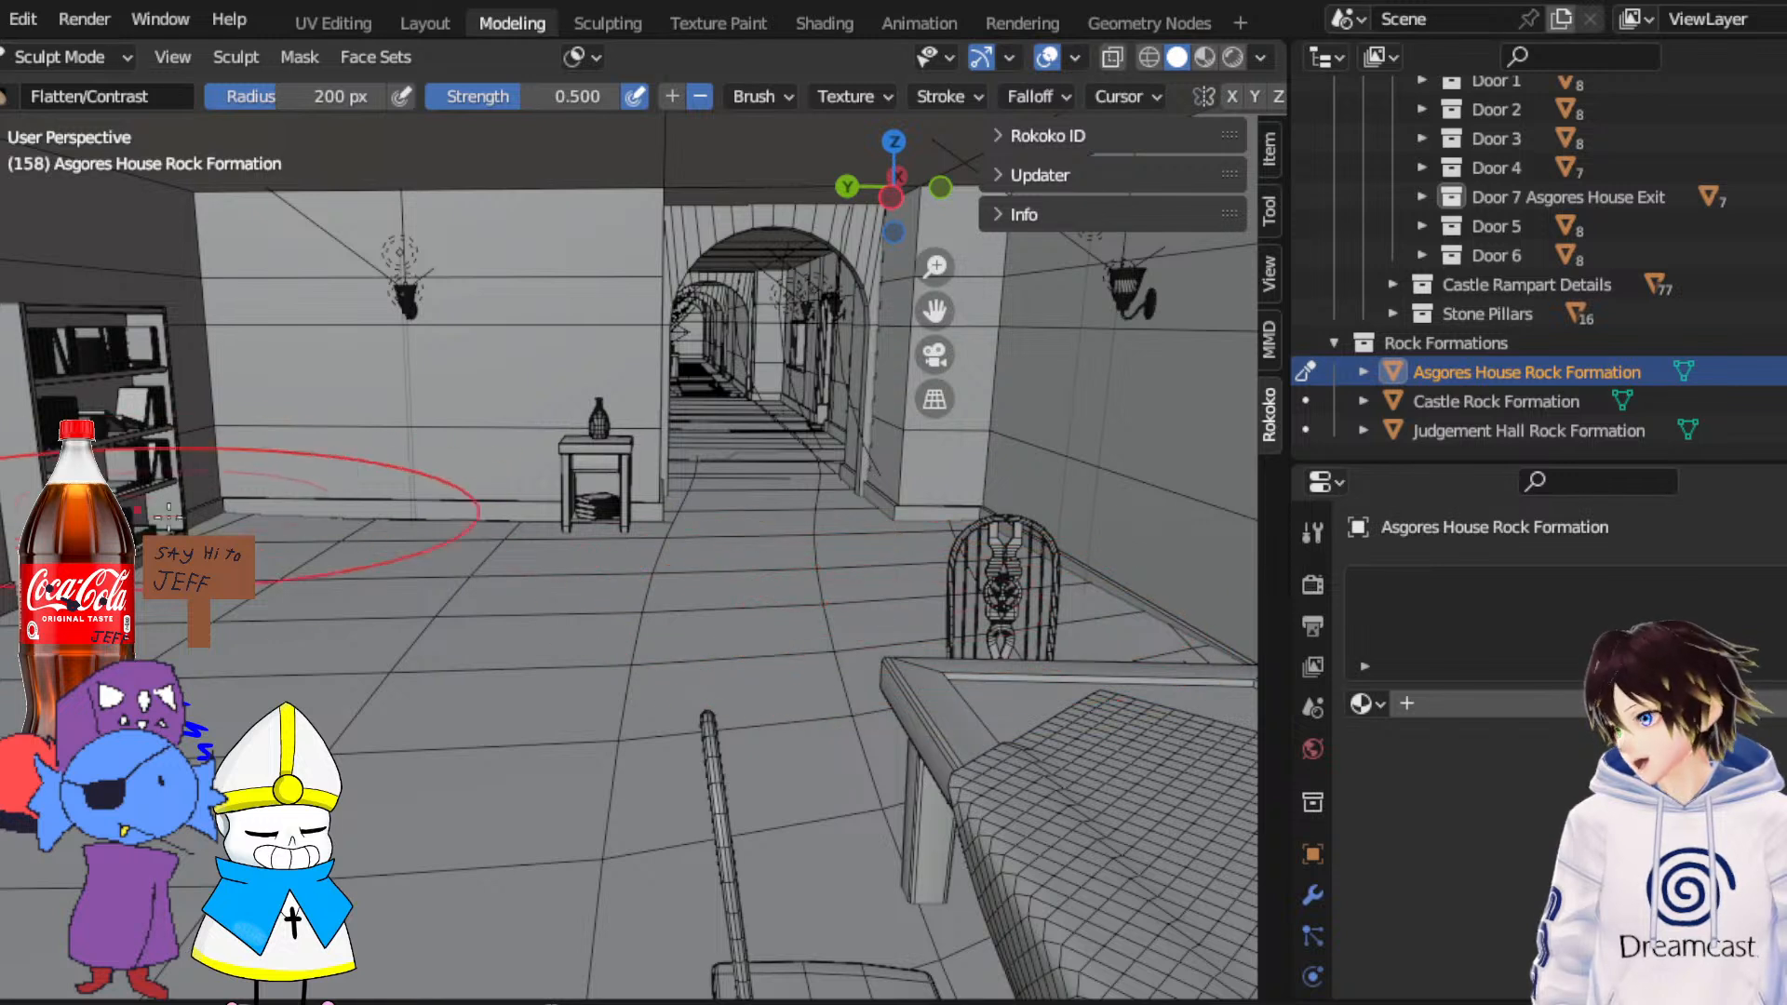
# Switch to the Grab brush and undo the last sculpting changes around the house's interior floor
pyautogui.press('g')
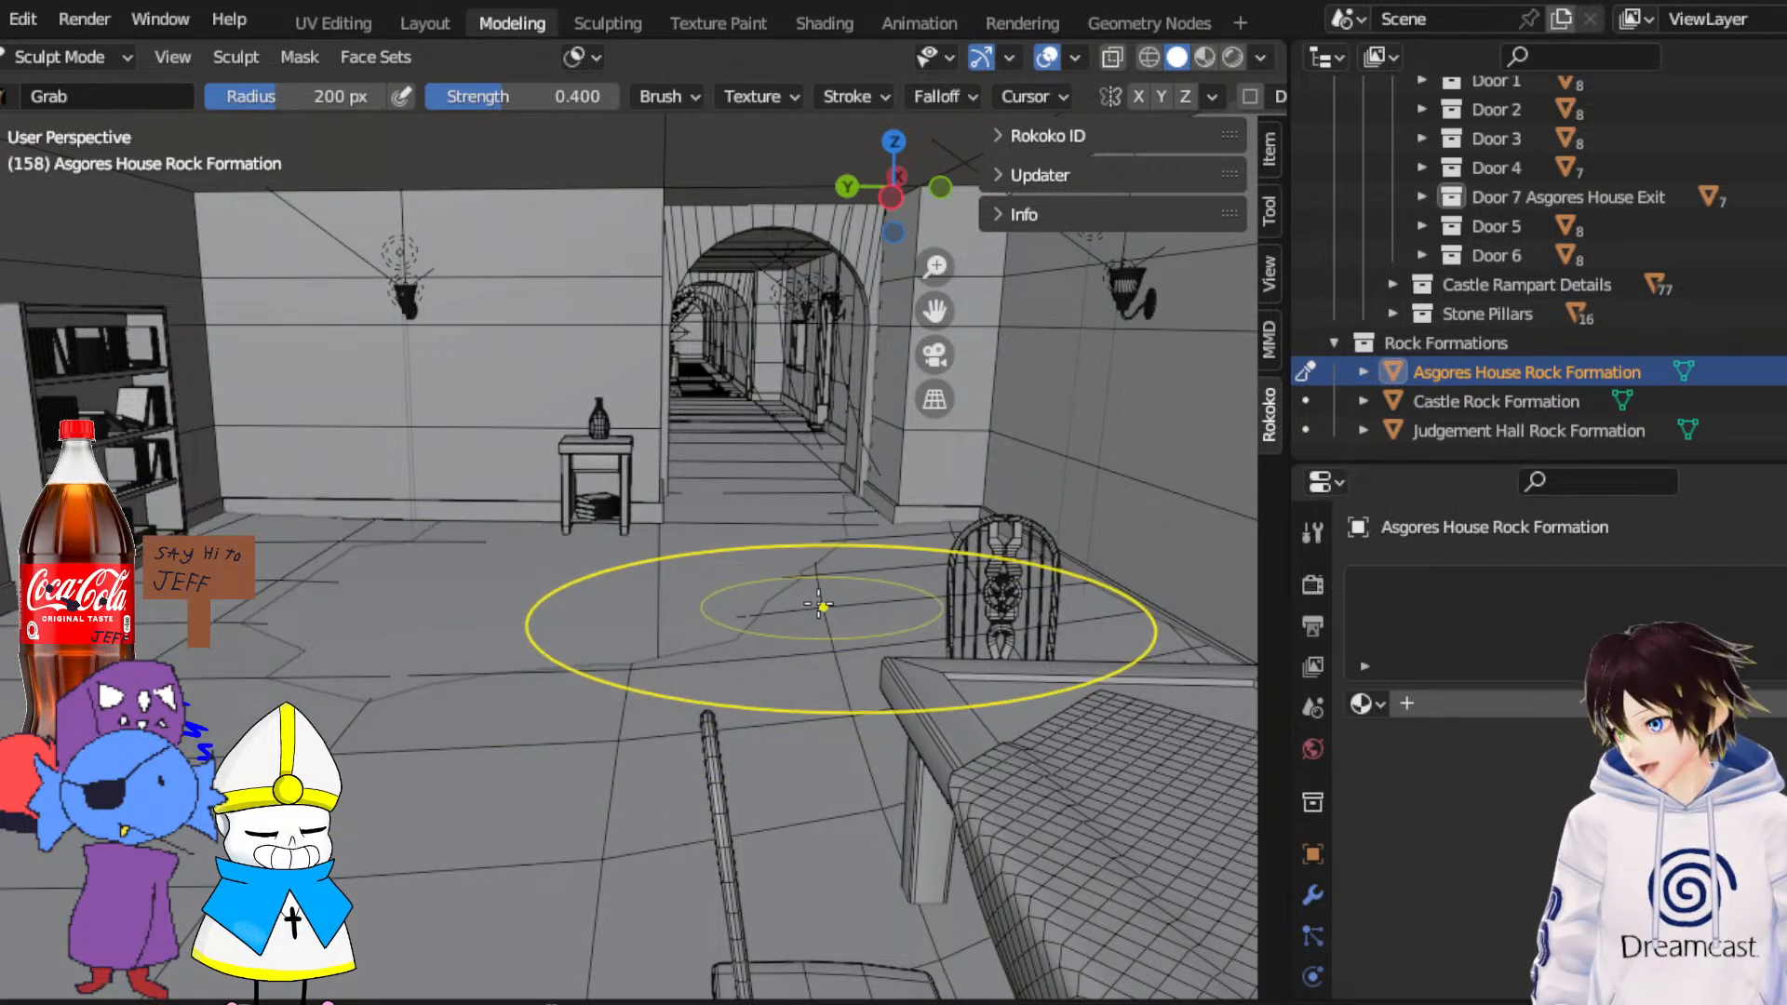
pyautogui.hotkey('ctrl', 'z')
pyautogui.hotkey('ctrl', 'z')
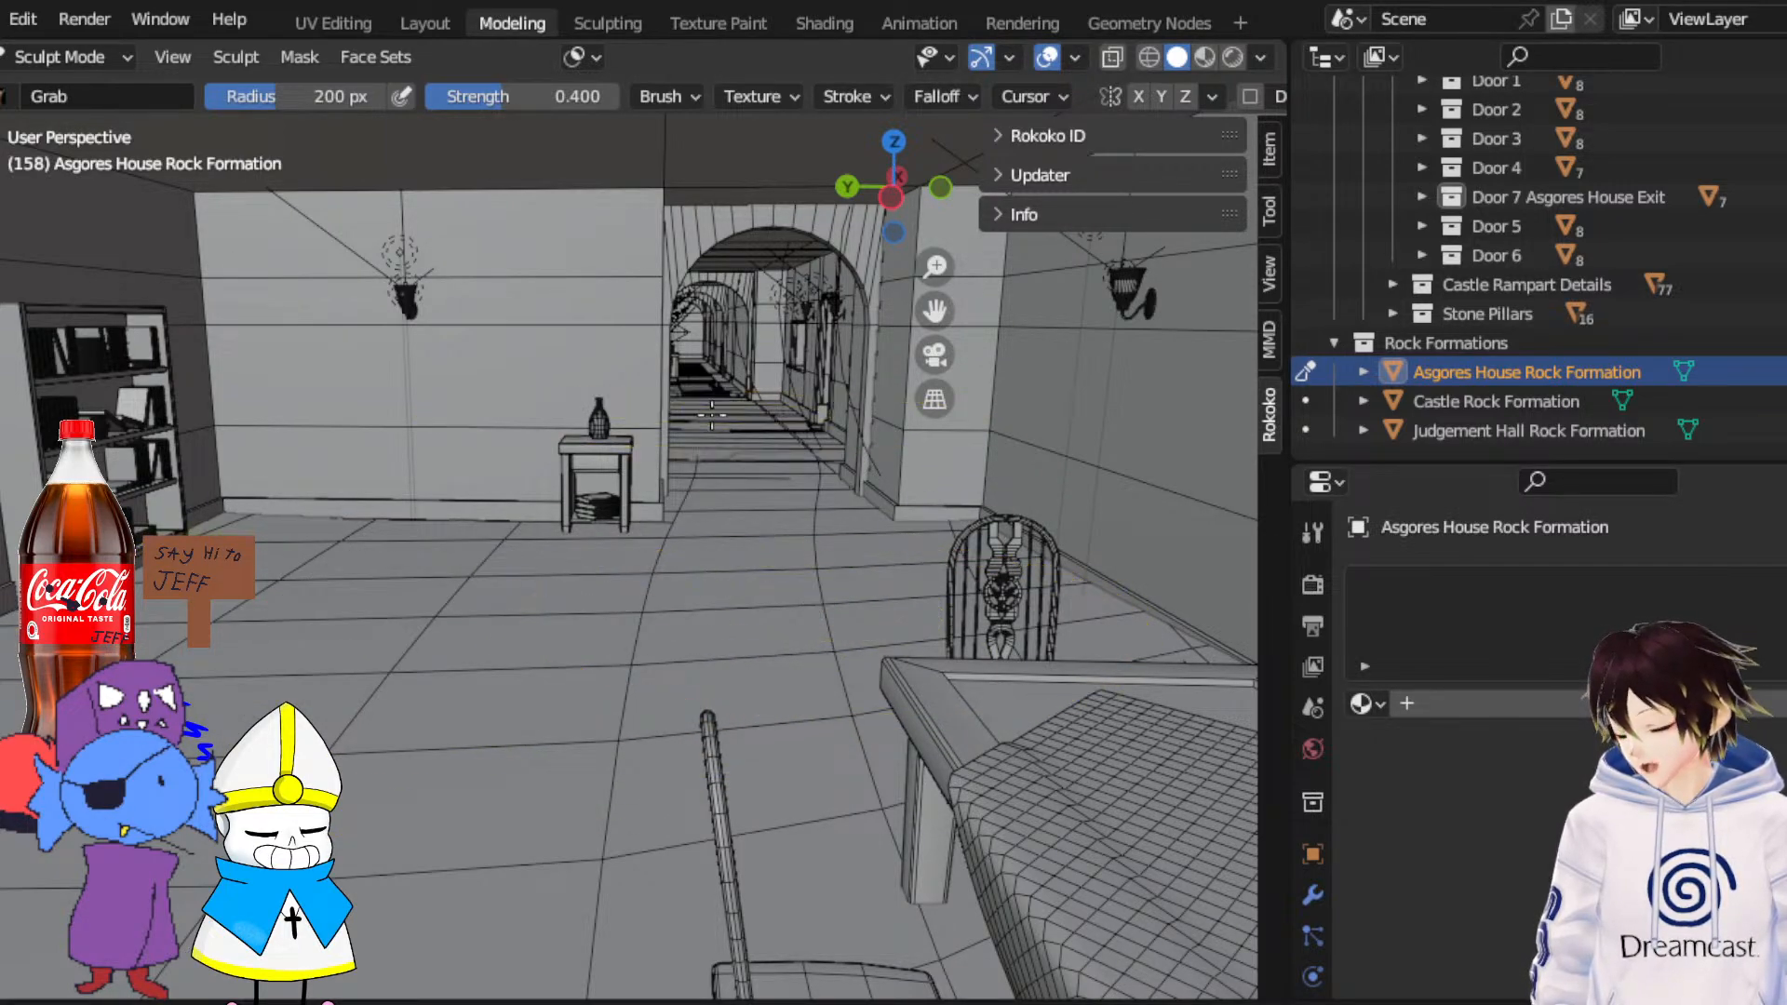
# Examine the whole rock formation from the front and side, including the doorway opening in its end face
pyautogui.scroll(-8, 711, 414)
pyautogui.moveTo(712, 414); pyautogui.dragTo(495, 589, button='middle')
pyautogui.scroll(-5, 644, 482)
pyautogui.scroll(4, 591, 499)
pyautogui.scroll(-3, 633, 510)
pyautogui.moveTo(705, 770); pyautogui.dragTo(831, 739, button='middle')
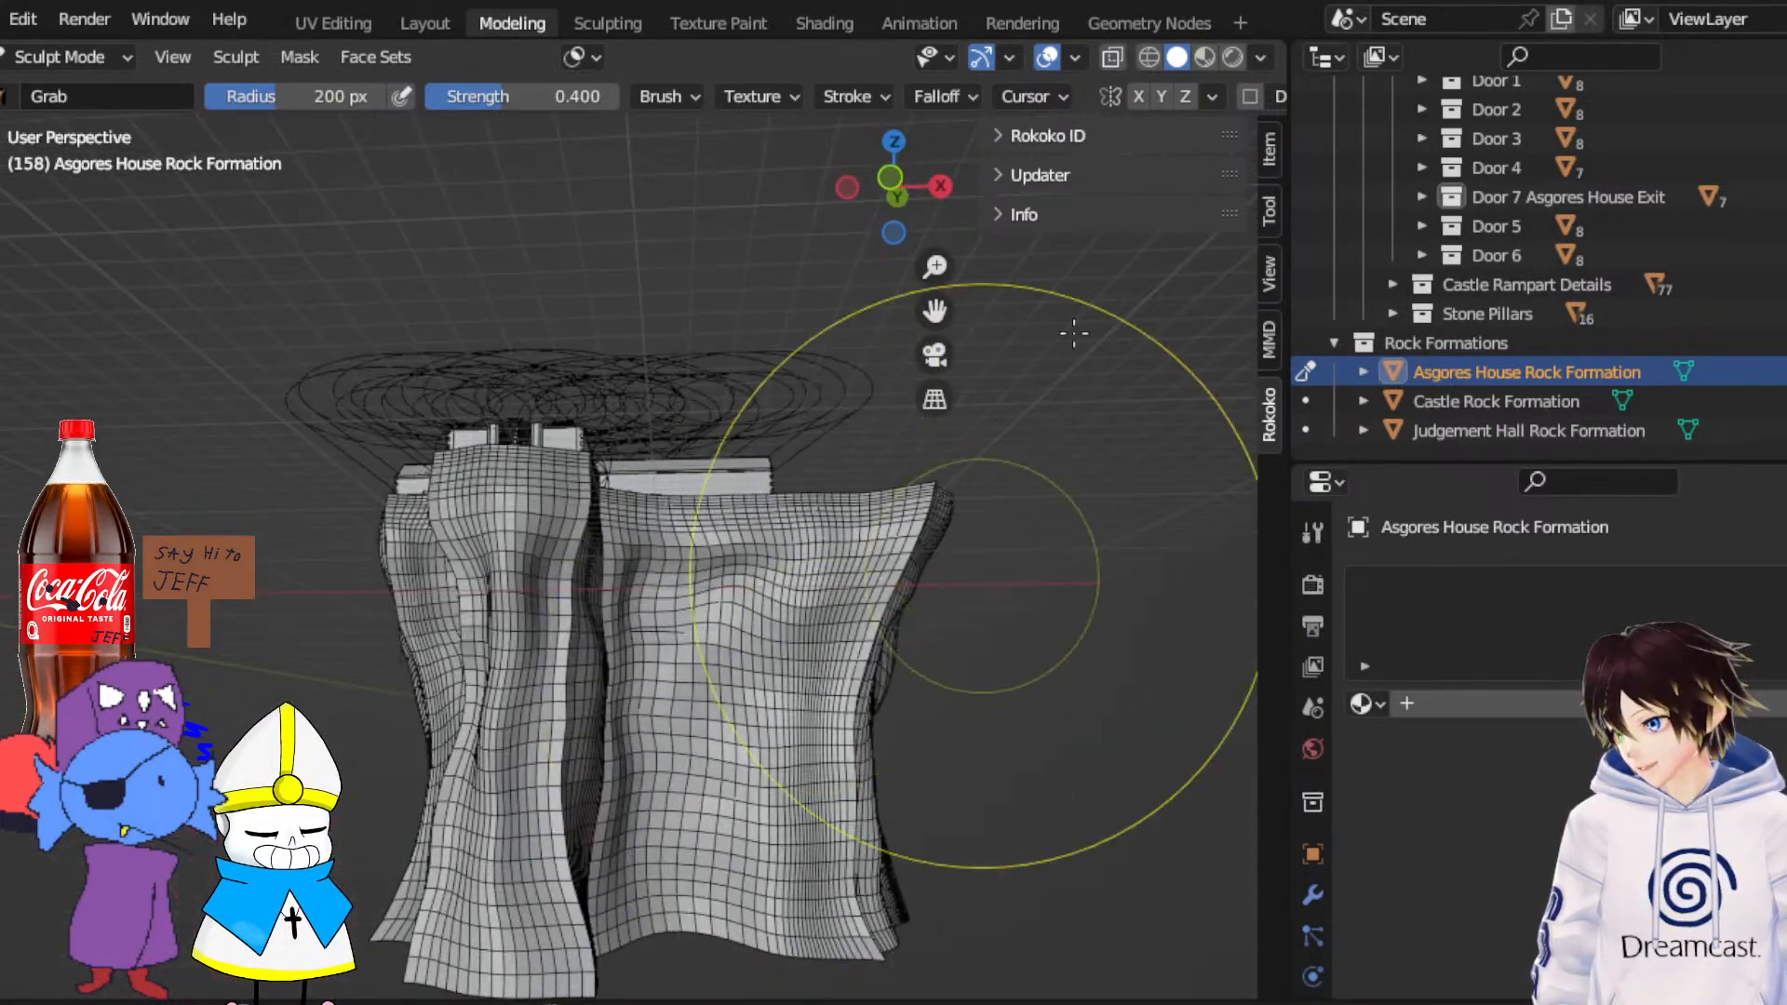
pyautogui.click(895, 183)
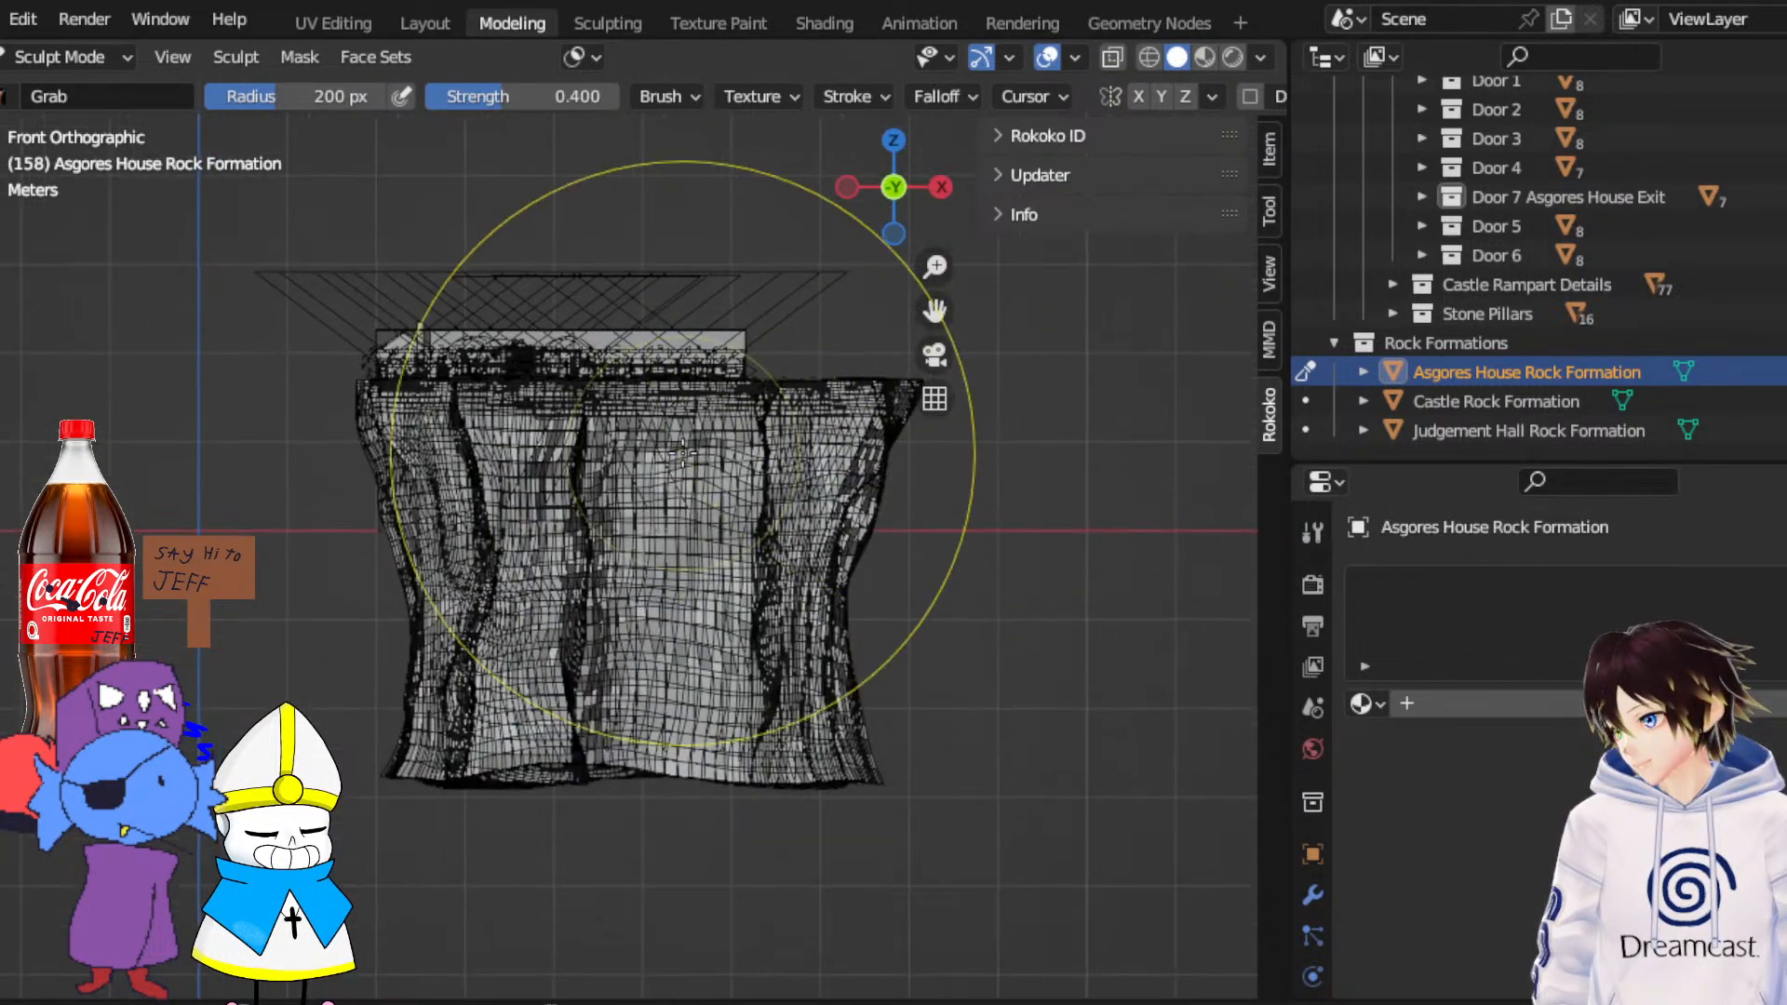
pyautogui.moveTo(670, 530)
pyautogui.mouseDown(button='middle')
pyautogui.moveTo(741, 617)
pyautogui.moveTo(595, 577)
pyautogui.moveTo(837, 414)
pyautogui.mouseUp(button='middle')
pyautogui.scroll(4, 571, 574)
pyautogui.click(893, 187)
pyautogui.keyDown('shift'); pyautogui.moveTo(931, 335); pyautogui.dragTo(830, 450, button='middle'); pyautogui.keyUp('shift')
pyautogui.moveTo(831, 449); pyautogui.dragTo(823, 460, button='middle')
pyautogui.scroll(3, 725, 372)
pyautogui.moveTo(725, 372); pyautogui.dragTo(730, 354, button='middle')
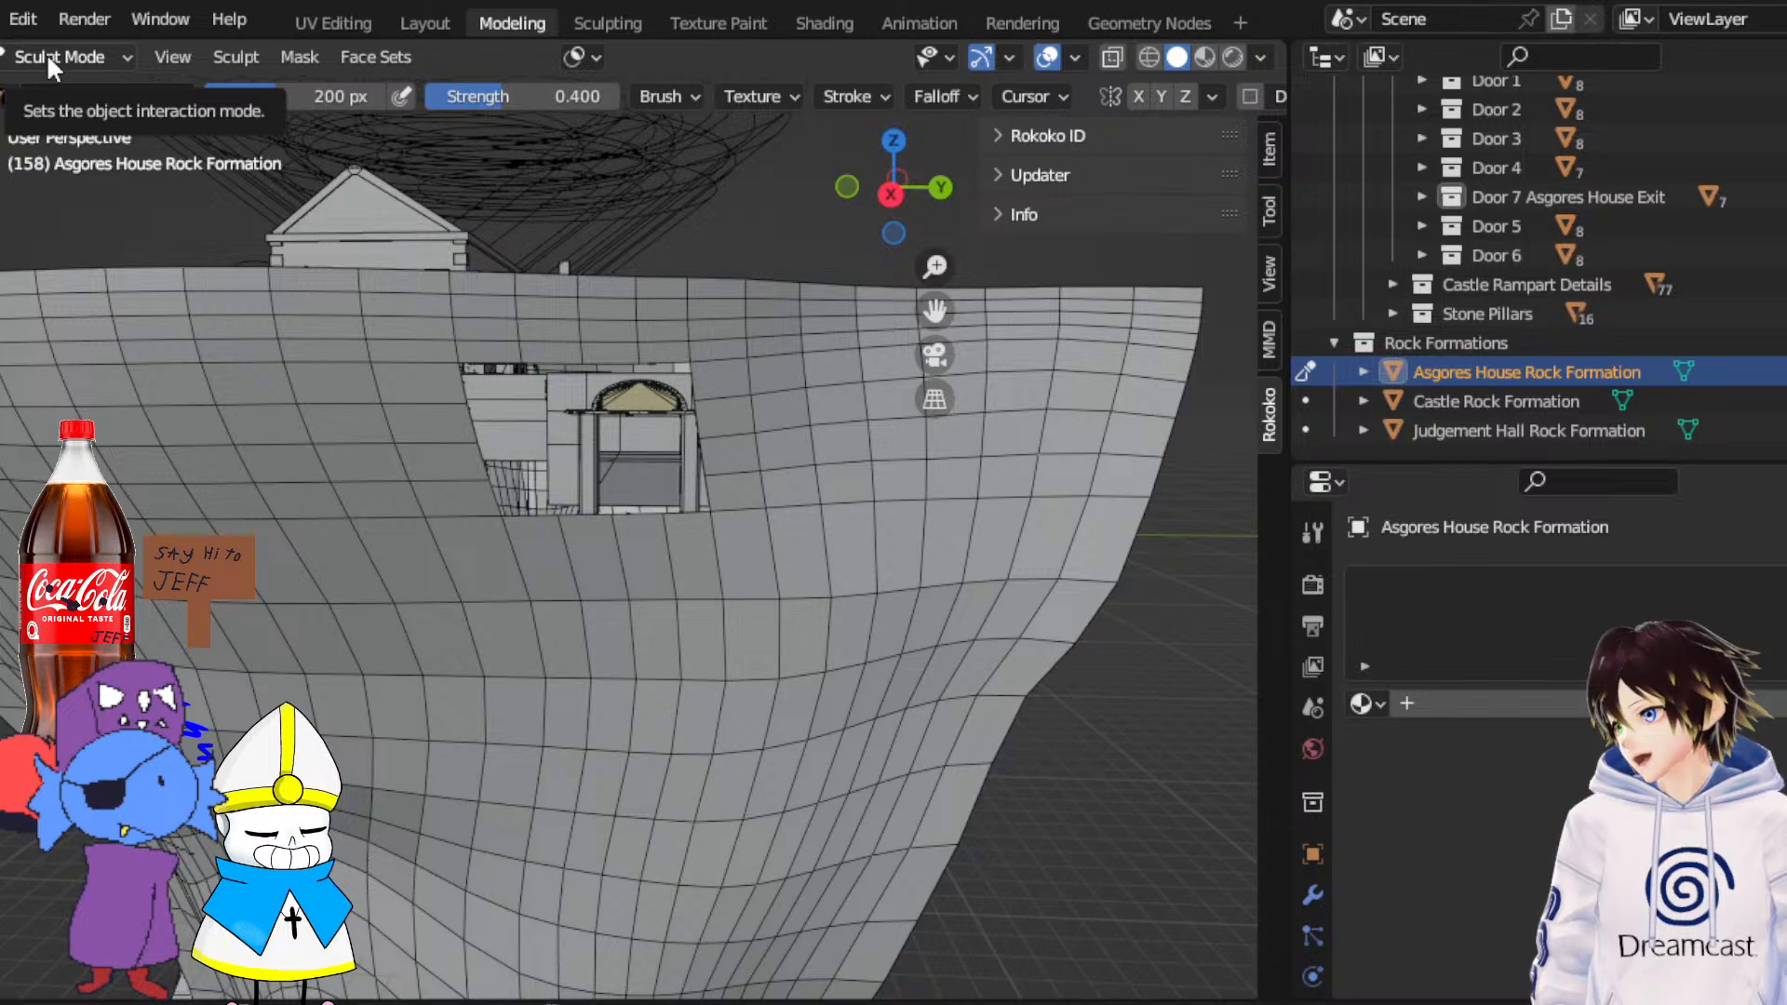
# Set the Grab brush radius to 50 px for working around the doorway opening
pyautogui.moveTo(339, 361); pyautogui.dragTo(362, 375, button='middle')
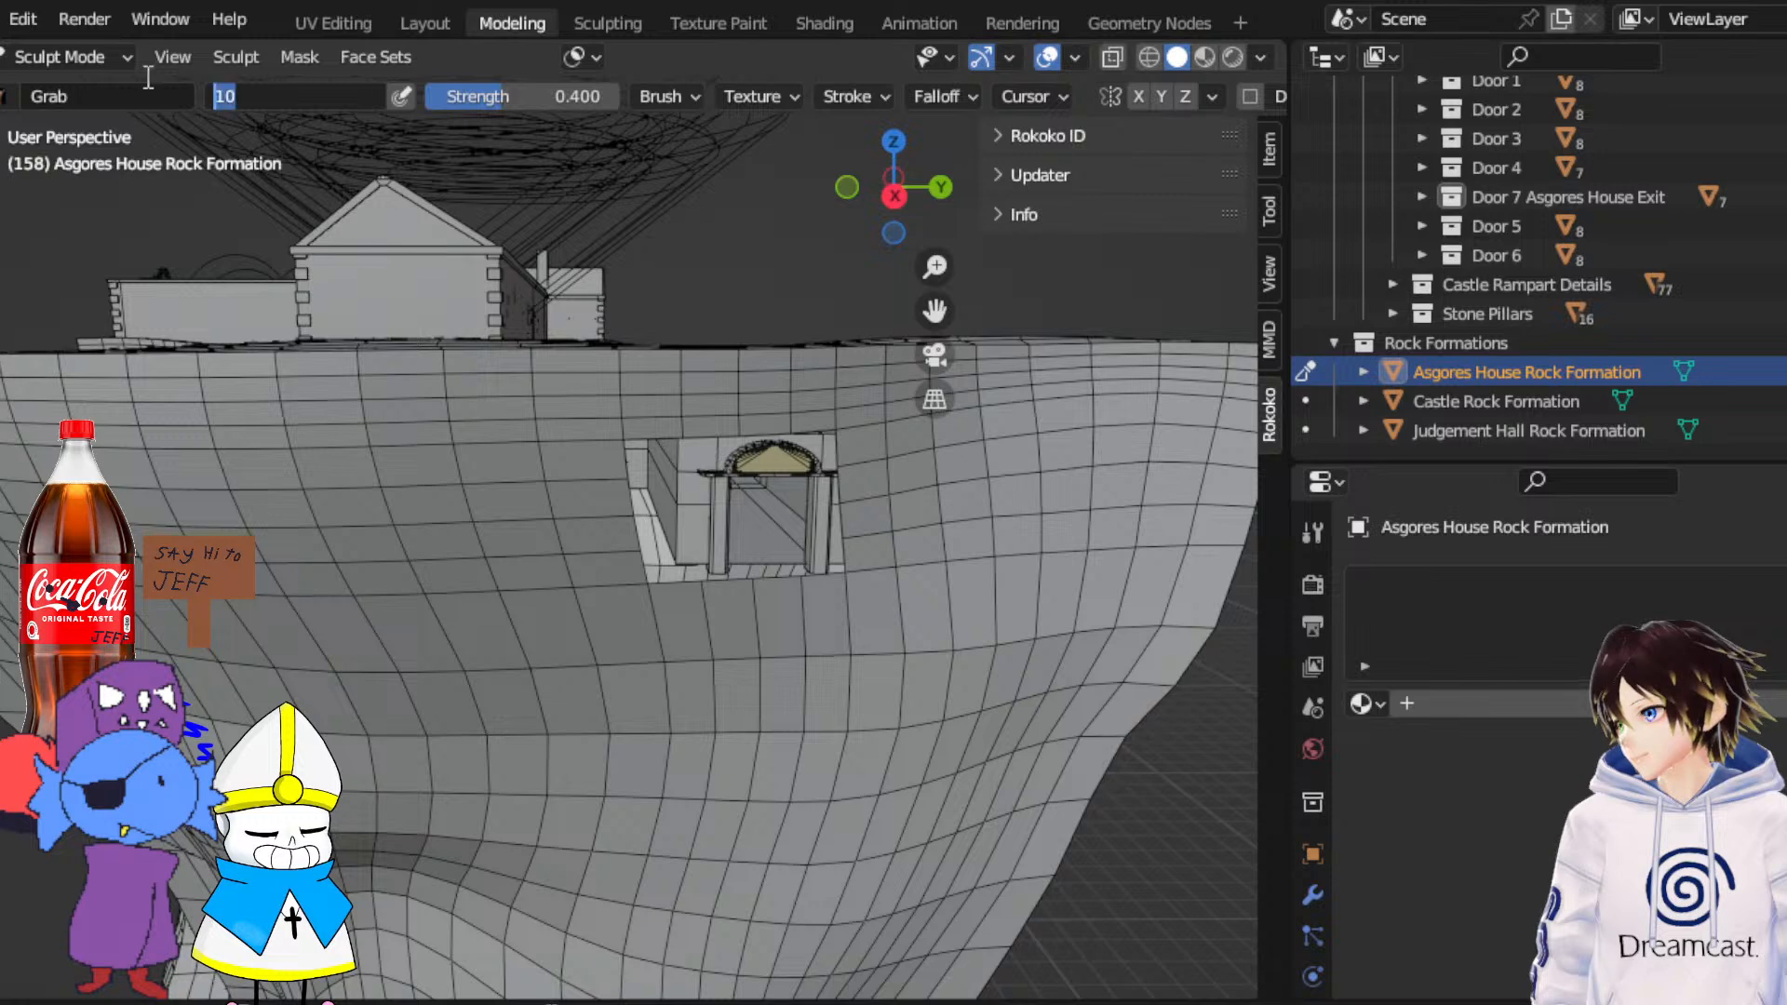
pyautogui.write('50')
pyautogui.press('Return')
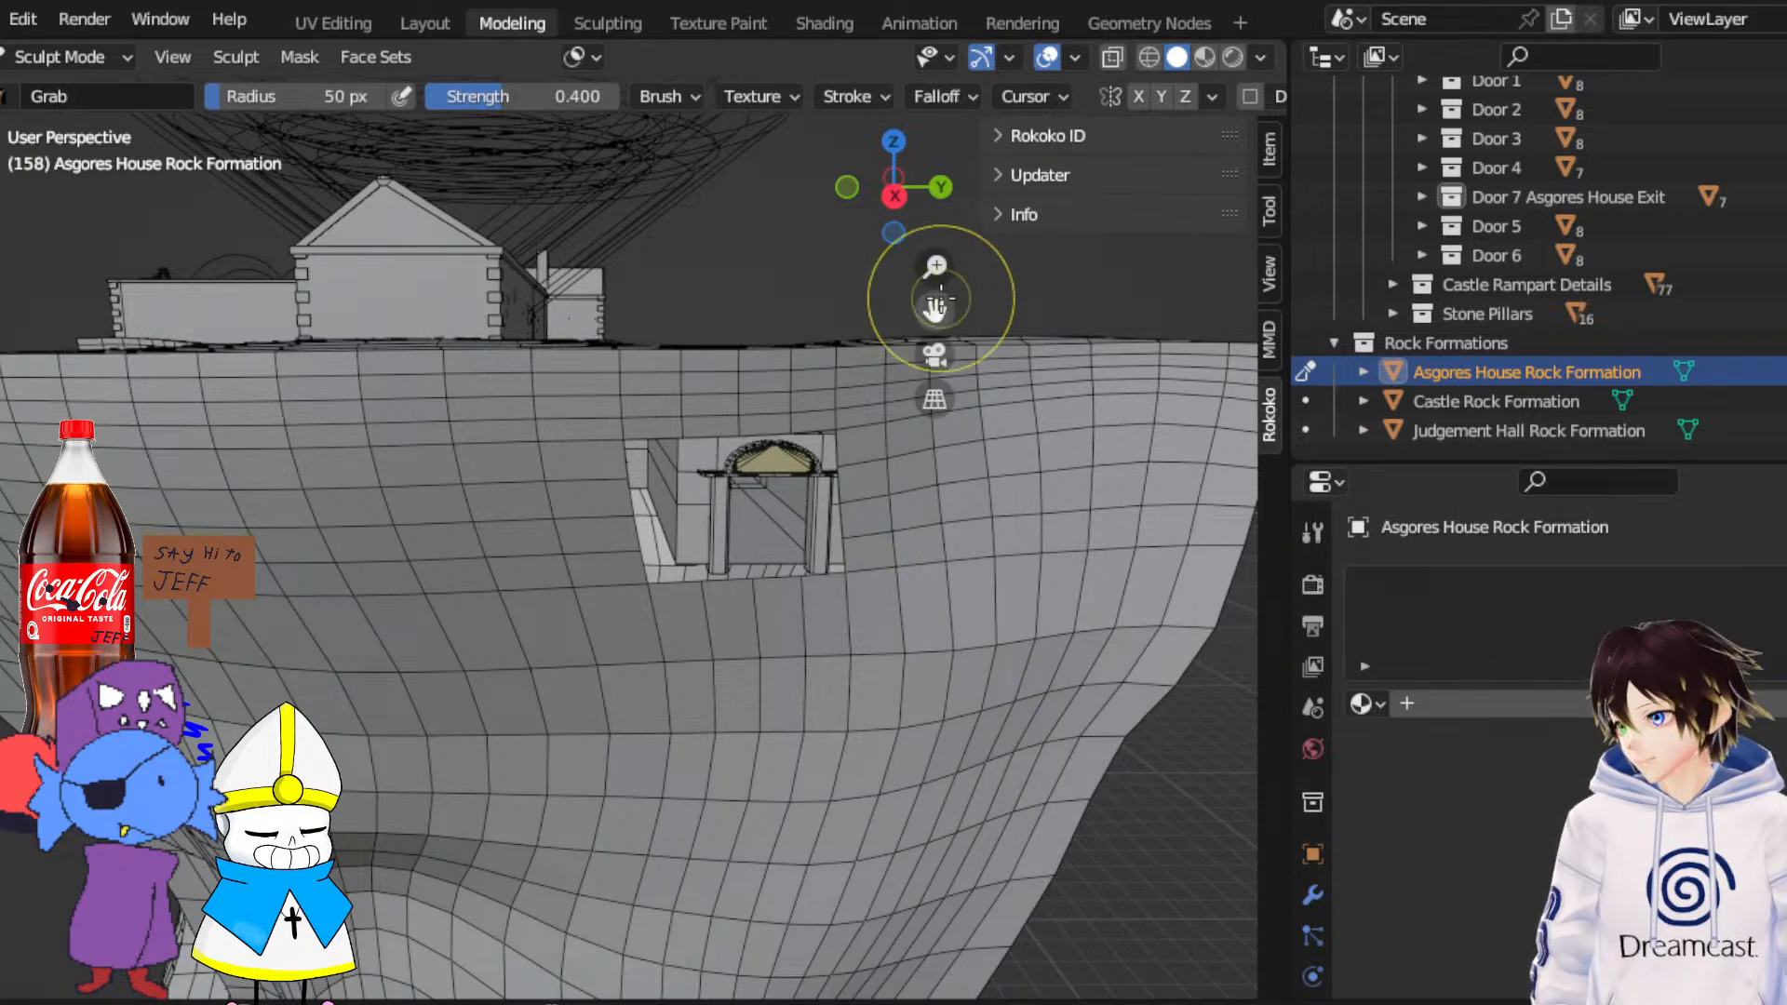
# Hide the Castle Geometry and Judgement Hall EX collections that overlap the rock in the right orthographic view
pyautogui.click(893, 195)
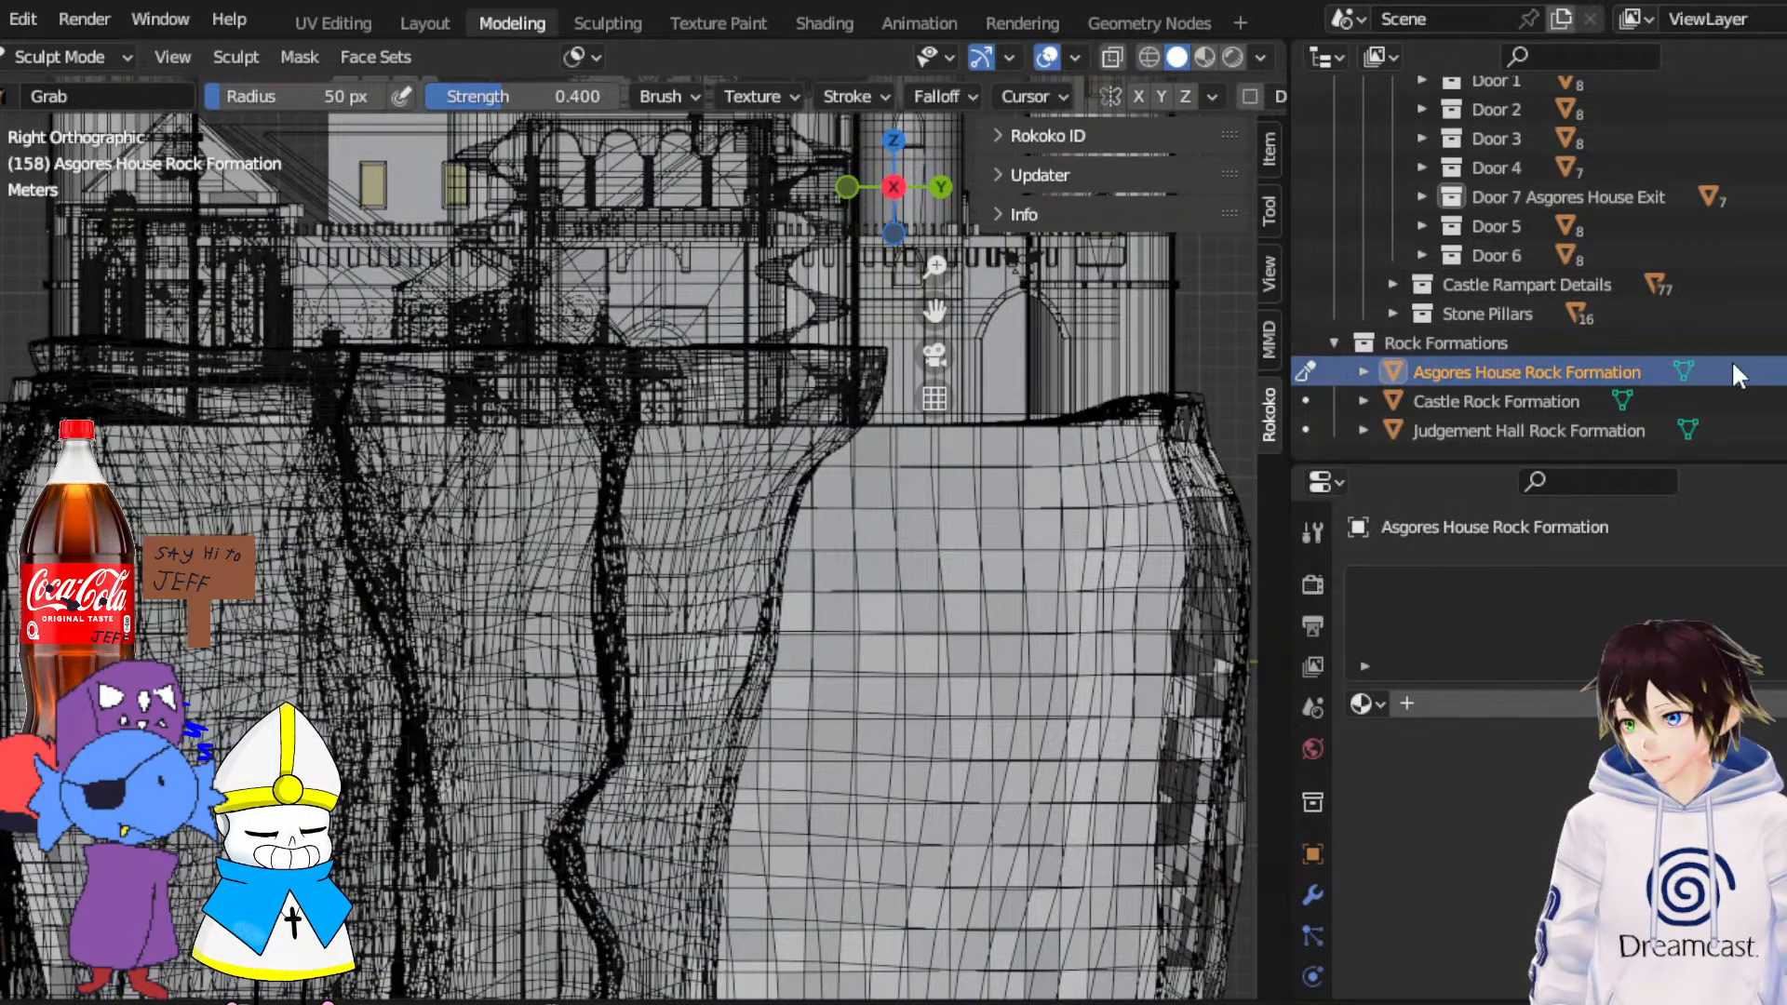
pyautogui.scroll(10, 1738, 328)
pyautogui.scroll(-8, 1740, 325)
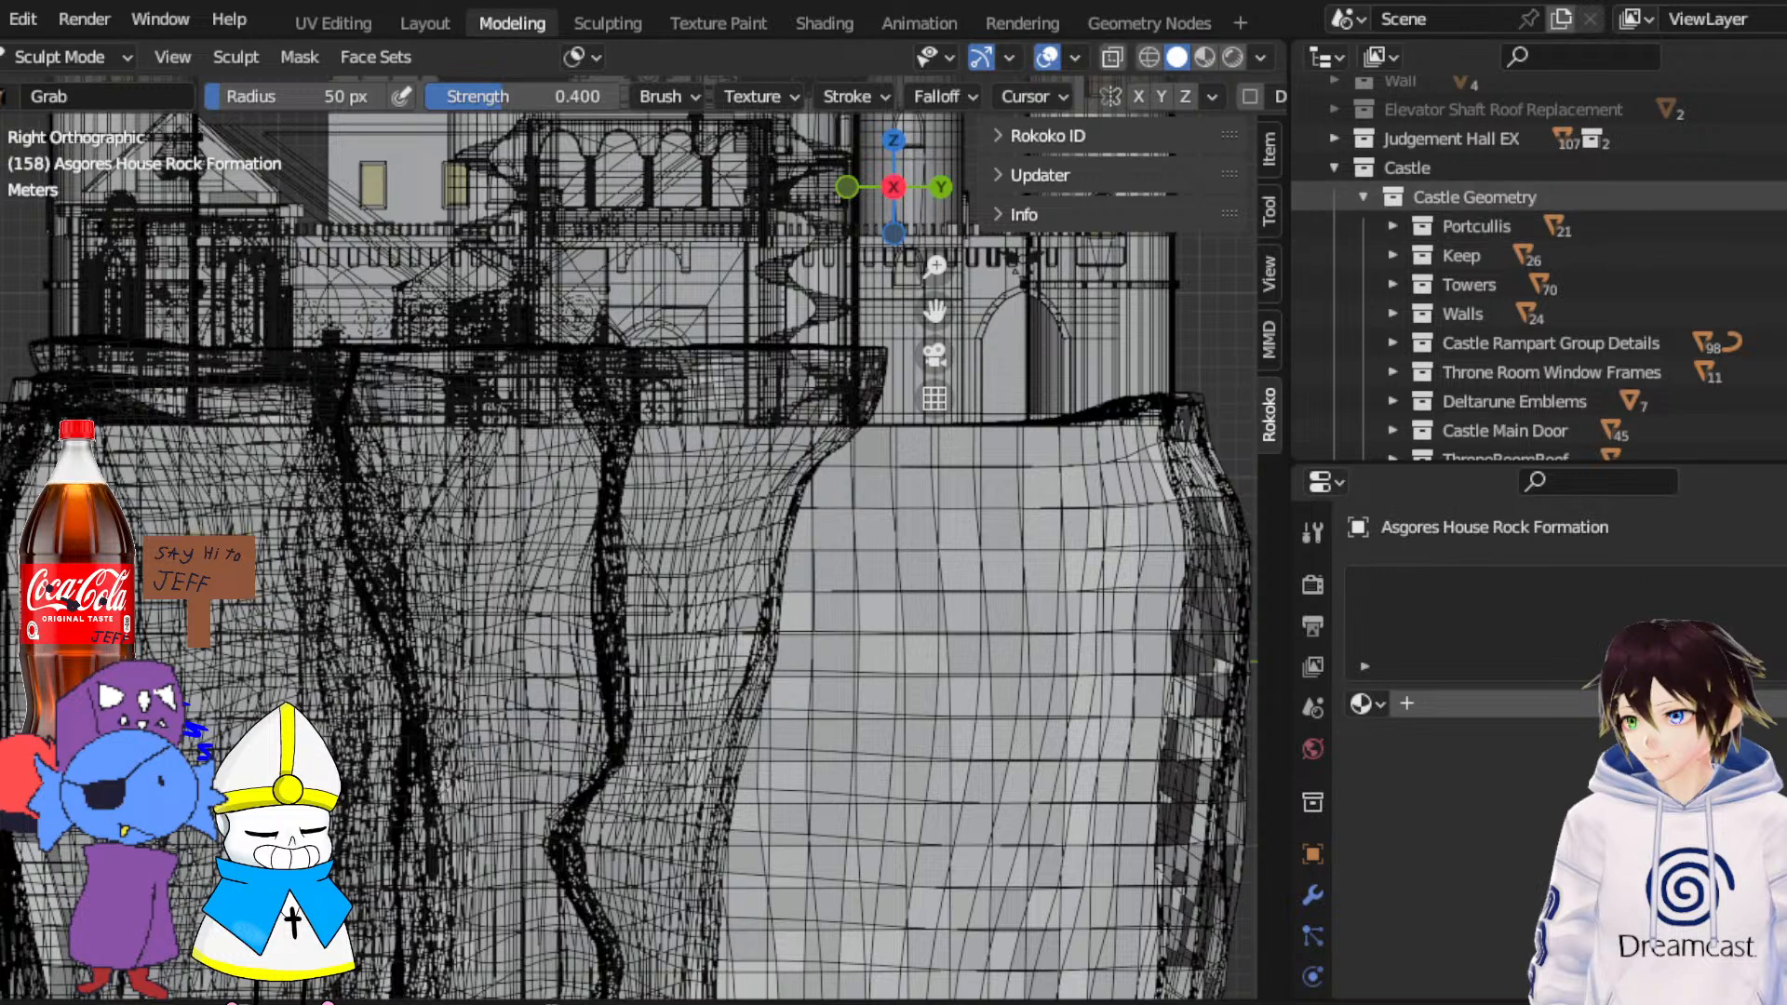
pyautogui.click(1782, 198)
pyautogui.click(1782, 139)
# Hide the Castle Rock Formation and the Judgement Hall Rock Formation, keeping the Asgores House Rock Formation visible
pyautogui.scroll(-10, 1631, 322)
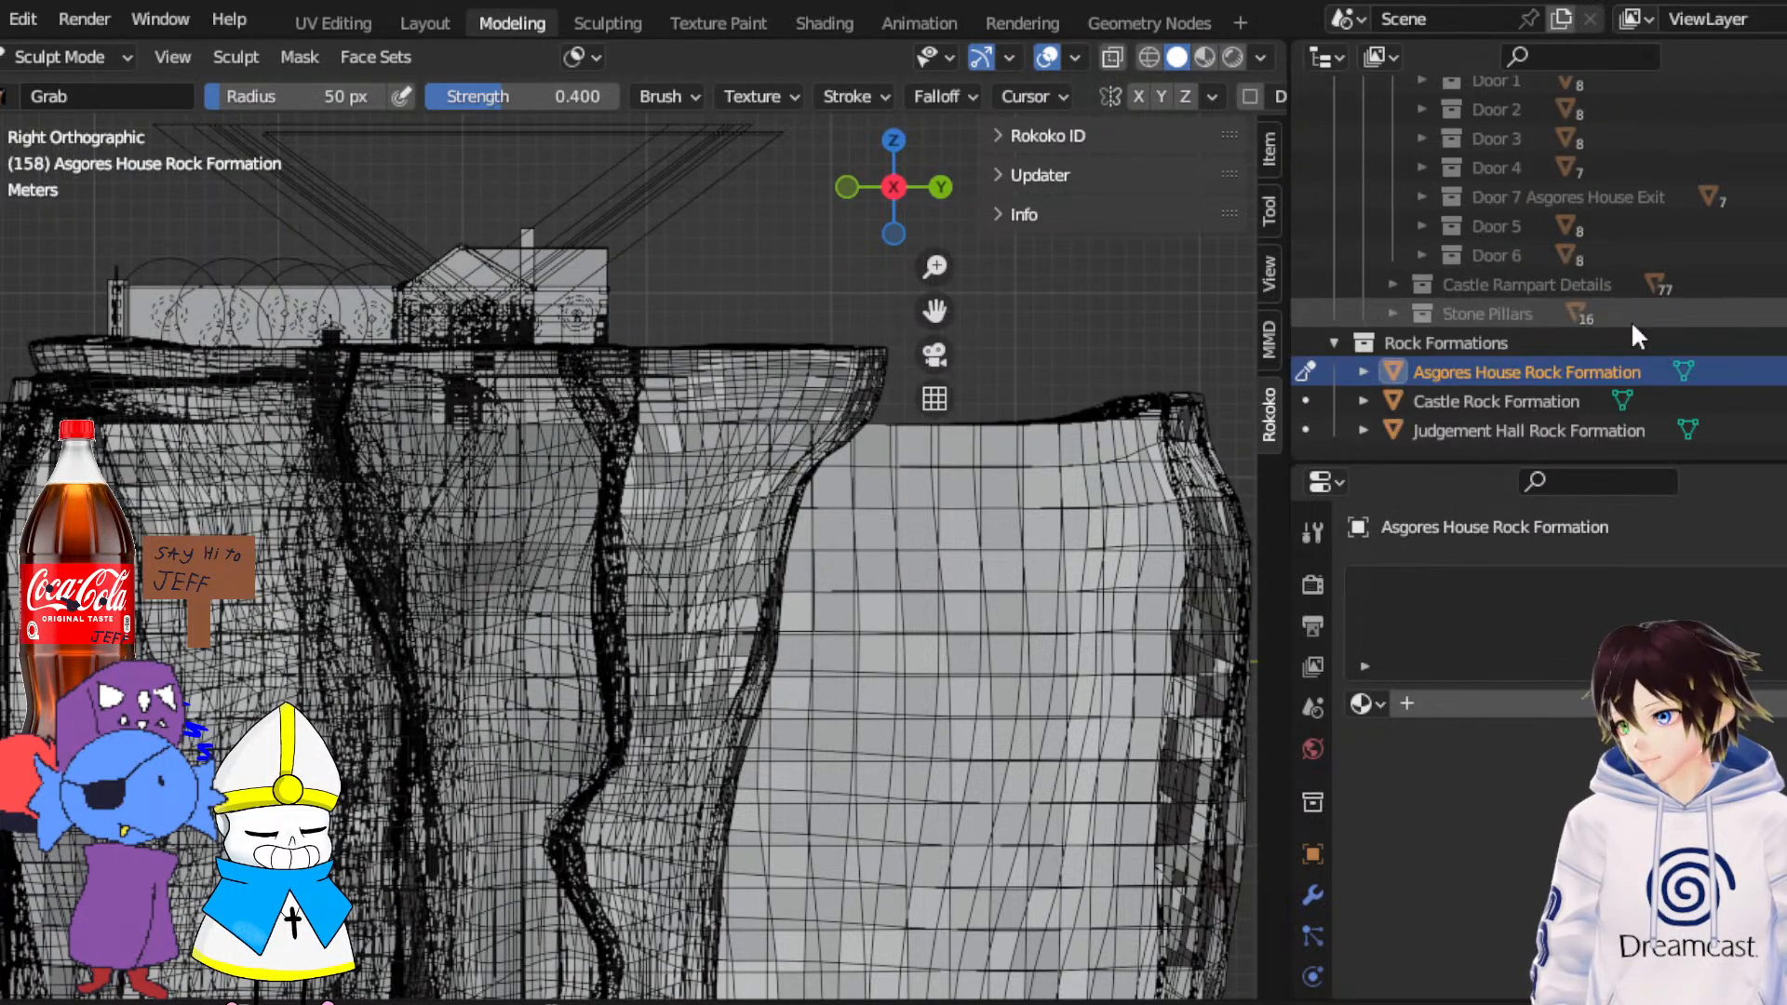
pyautogui.click(1782, 373)
pyautogui.click(1782, 372)
pyautogui.click(1783, 401)
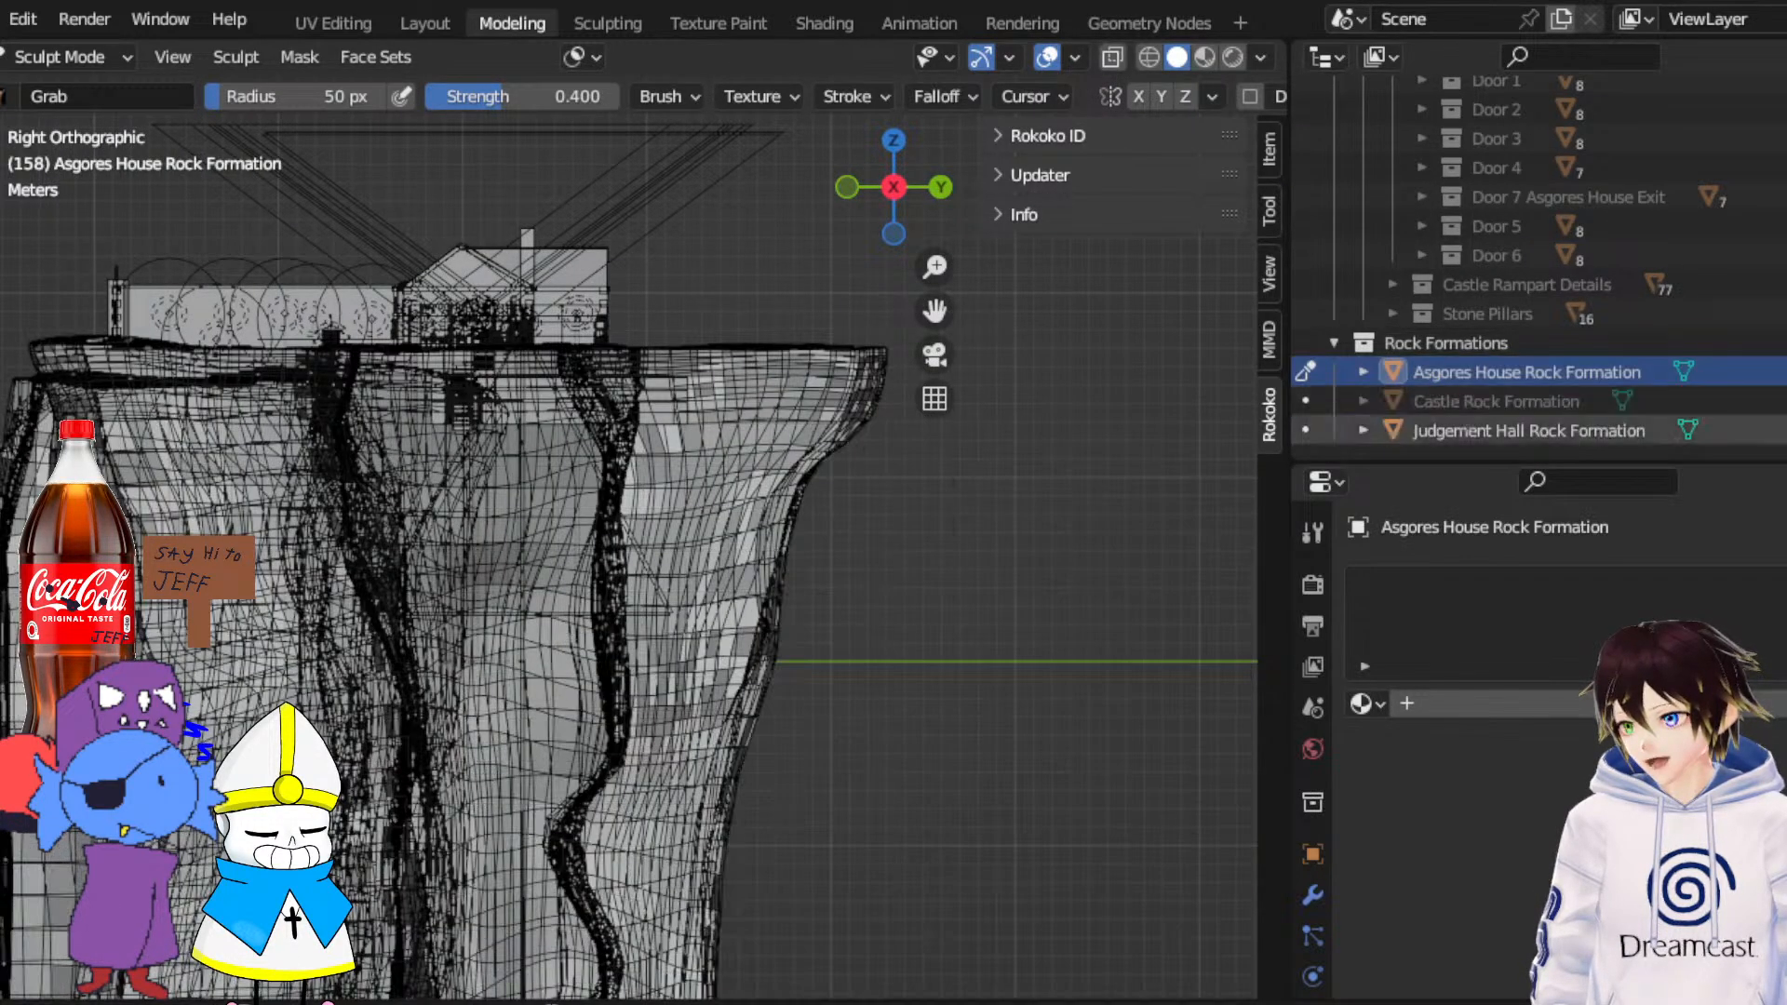
pyautogui.click(1782, 430)
# Pull the rock edges around the doorway opening inward with the Grab brush so they sit closer to the door frame
pyautogui.moveTo(636, 376); pyautogui.dragTo(633, 389, button='middle')
pyautogui.scroll(-7, 645, 379)
pyautogui.scroll(5, 651, 354)
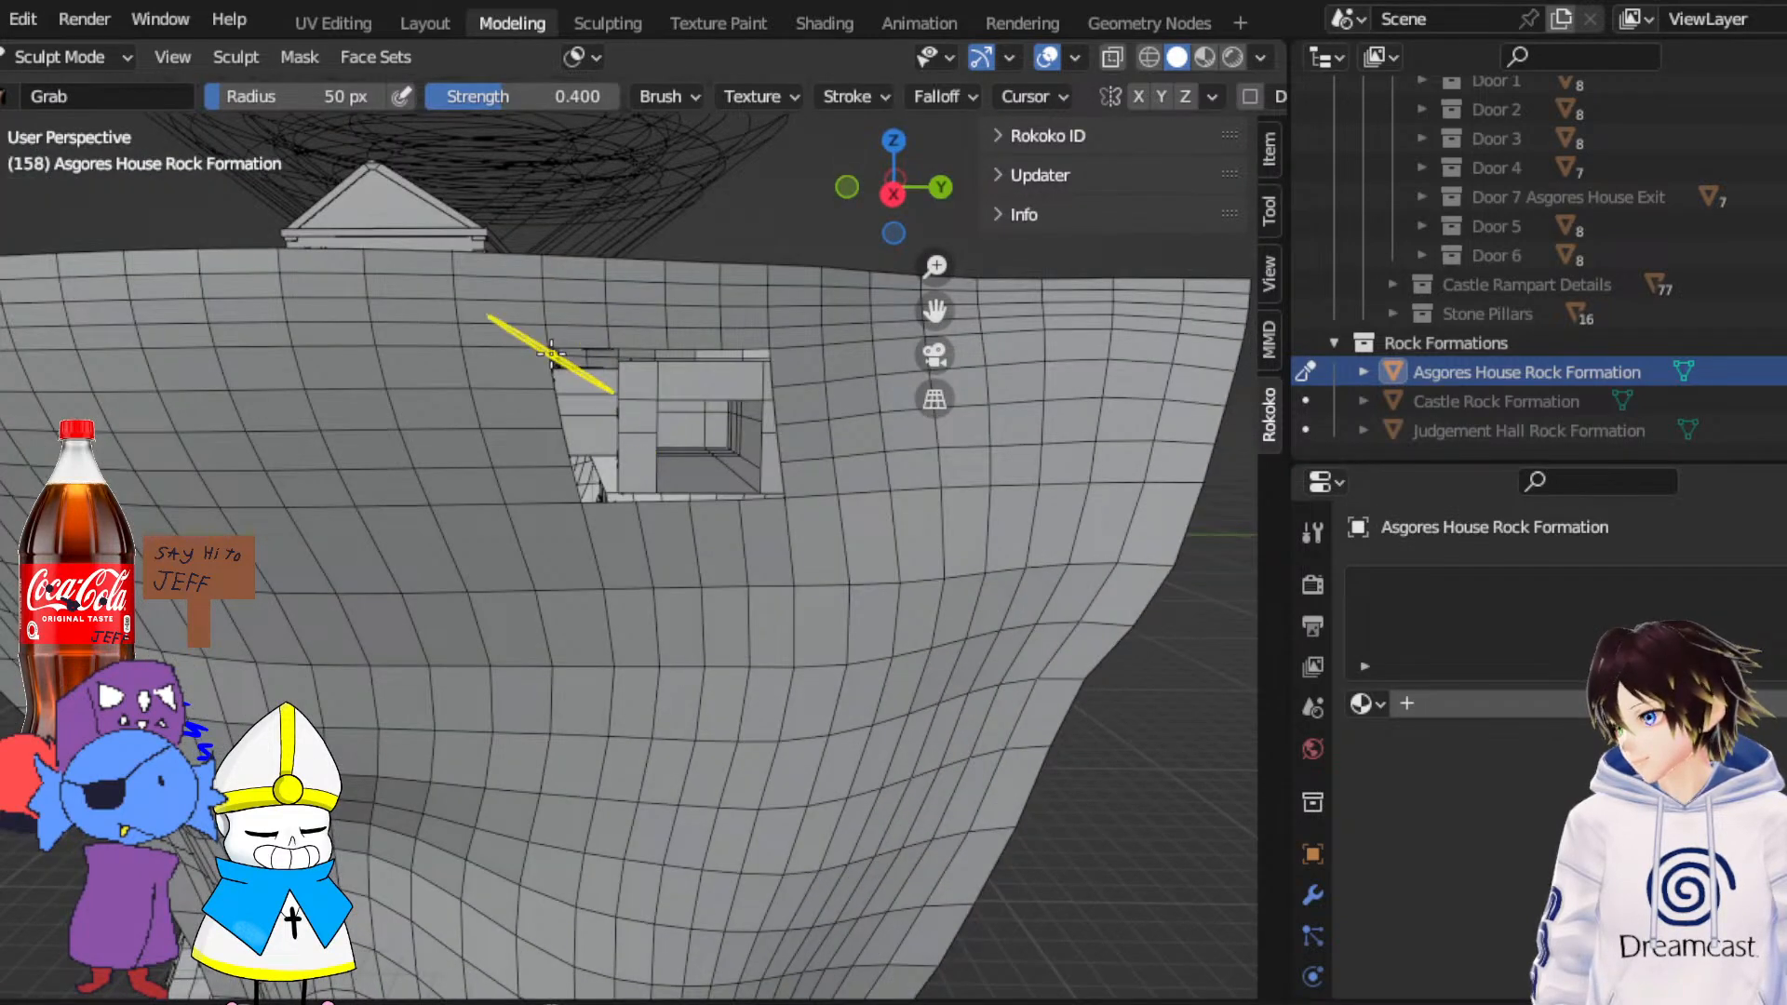
pyautogui.moveTo(551, 354); pyautogui.dragTo(598, 351)
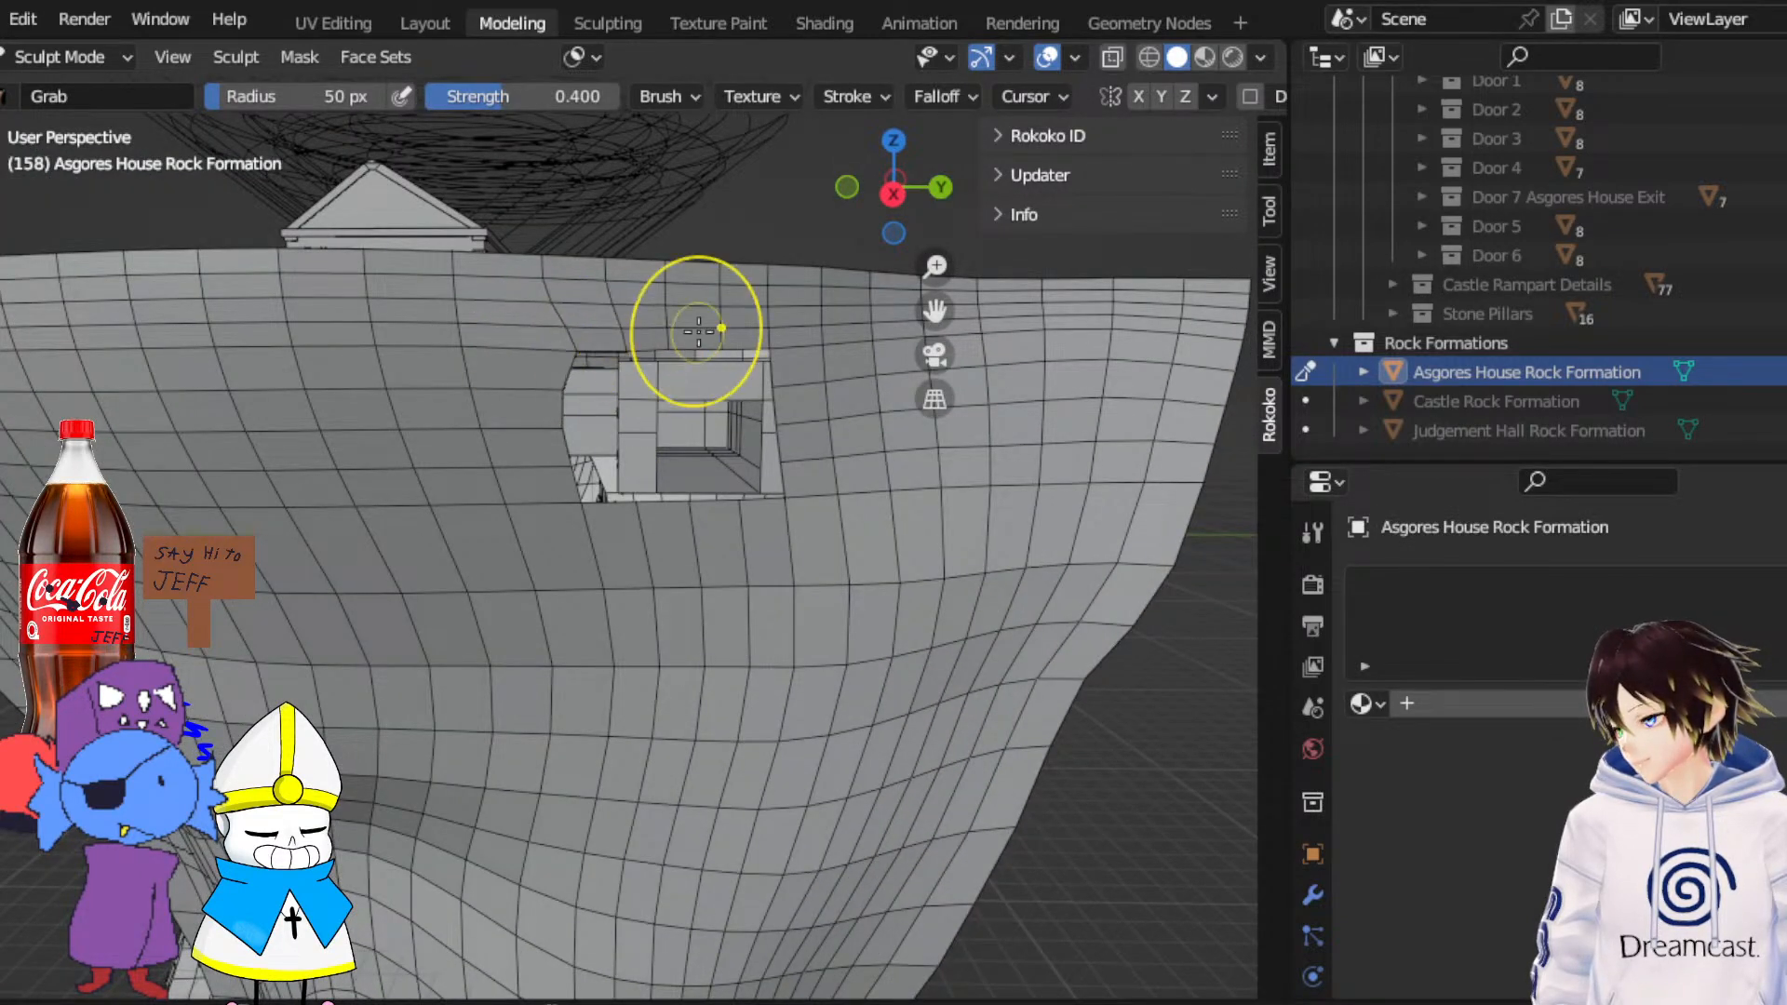
pyautogui.moveTo(698, 331); pyautogui.dragTo(670, 320, button='middle')
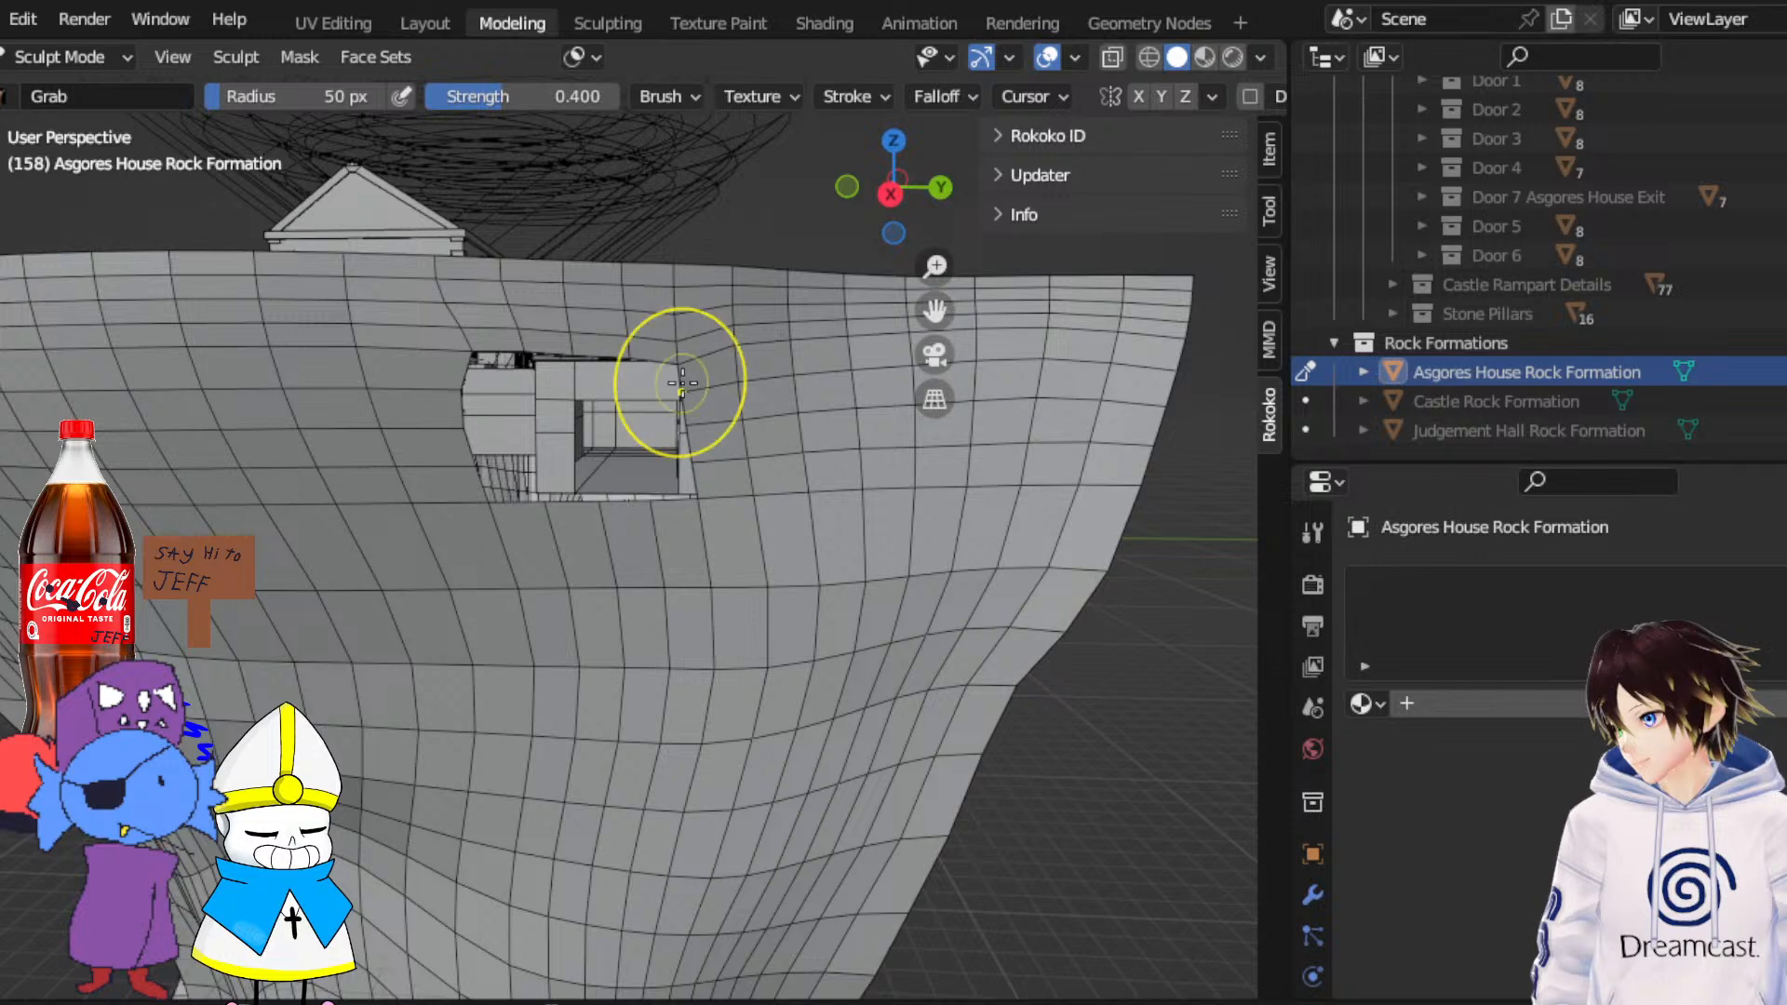
pyautogui.moveTo(503, 503); pyautogui.dragTo(581, 500)
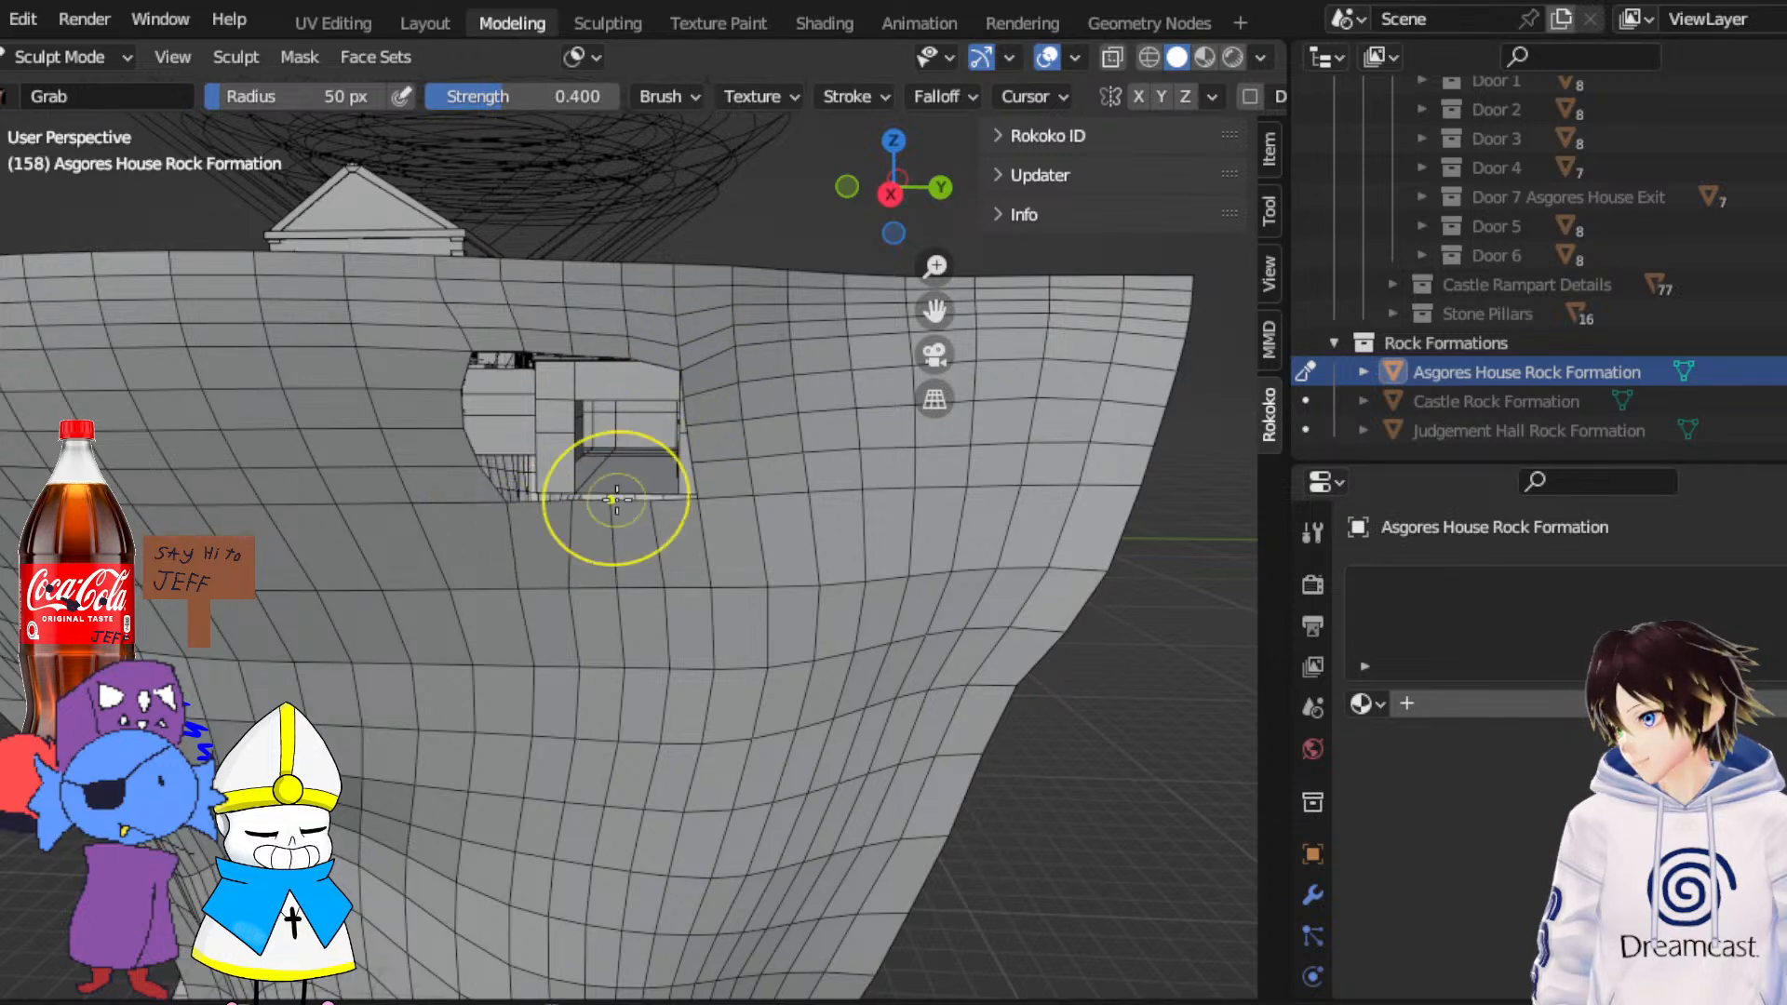
pyautogui.moveTo(616, 500); pyautogui.dragTo(659, 493, button='middle')
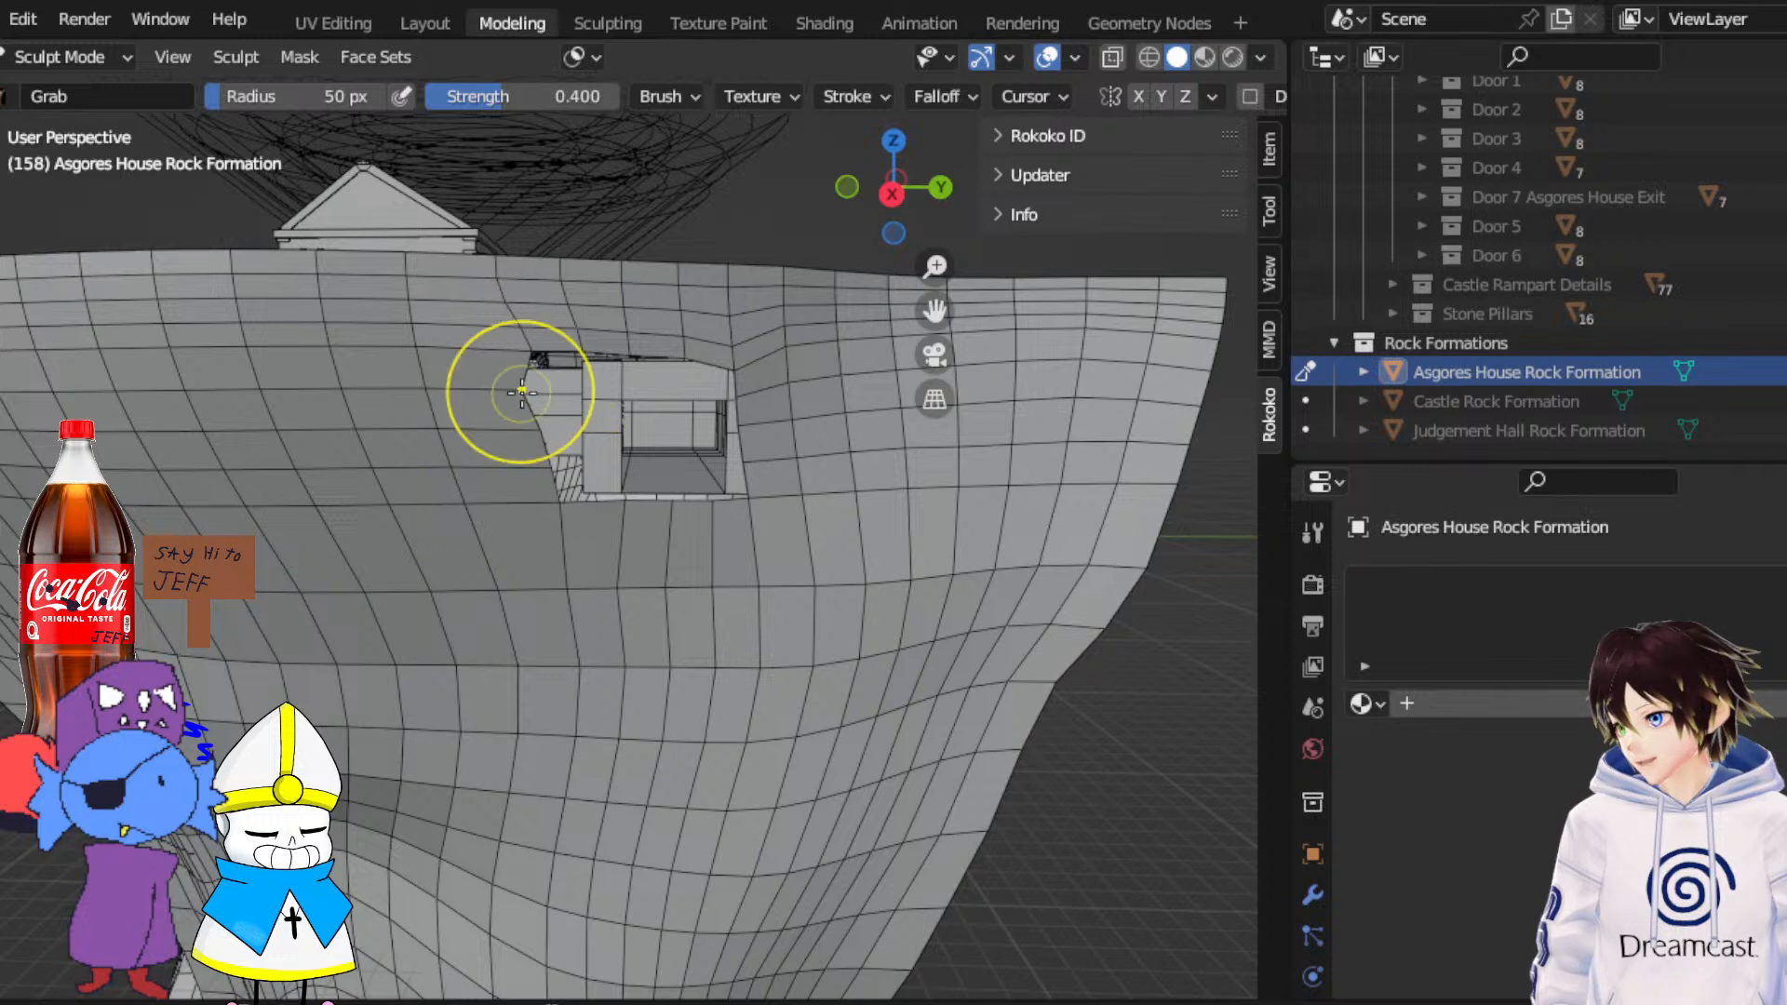
pyautogui.click(551, 357)
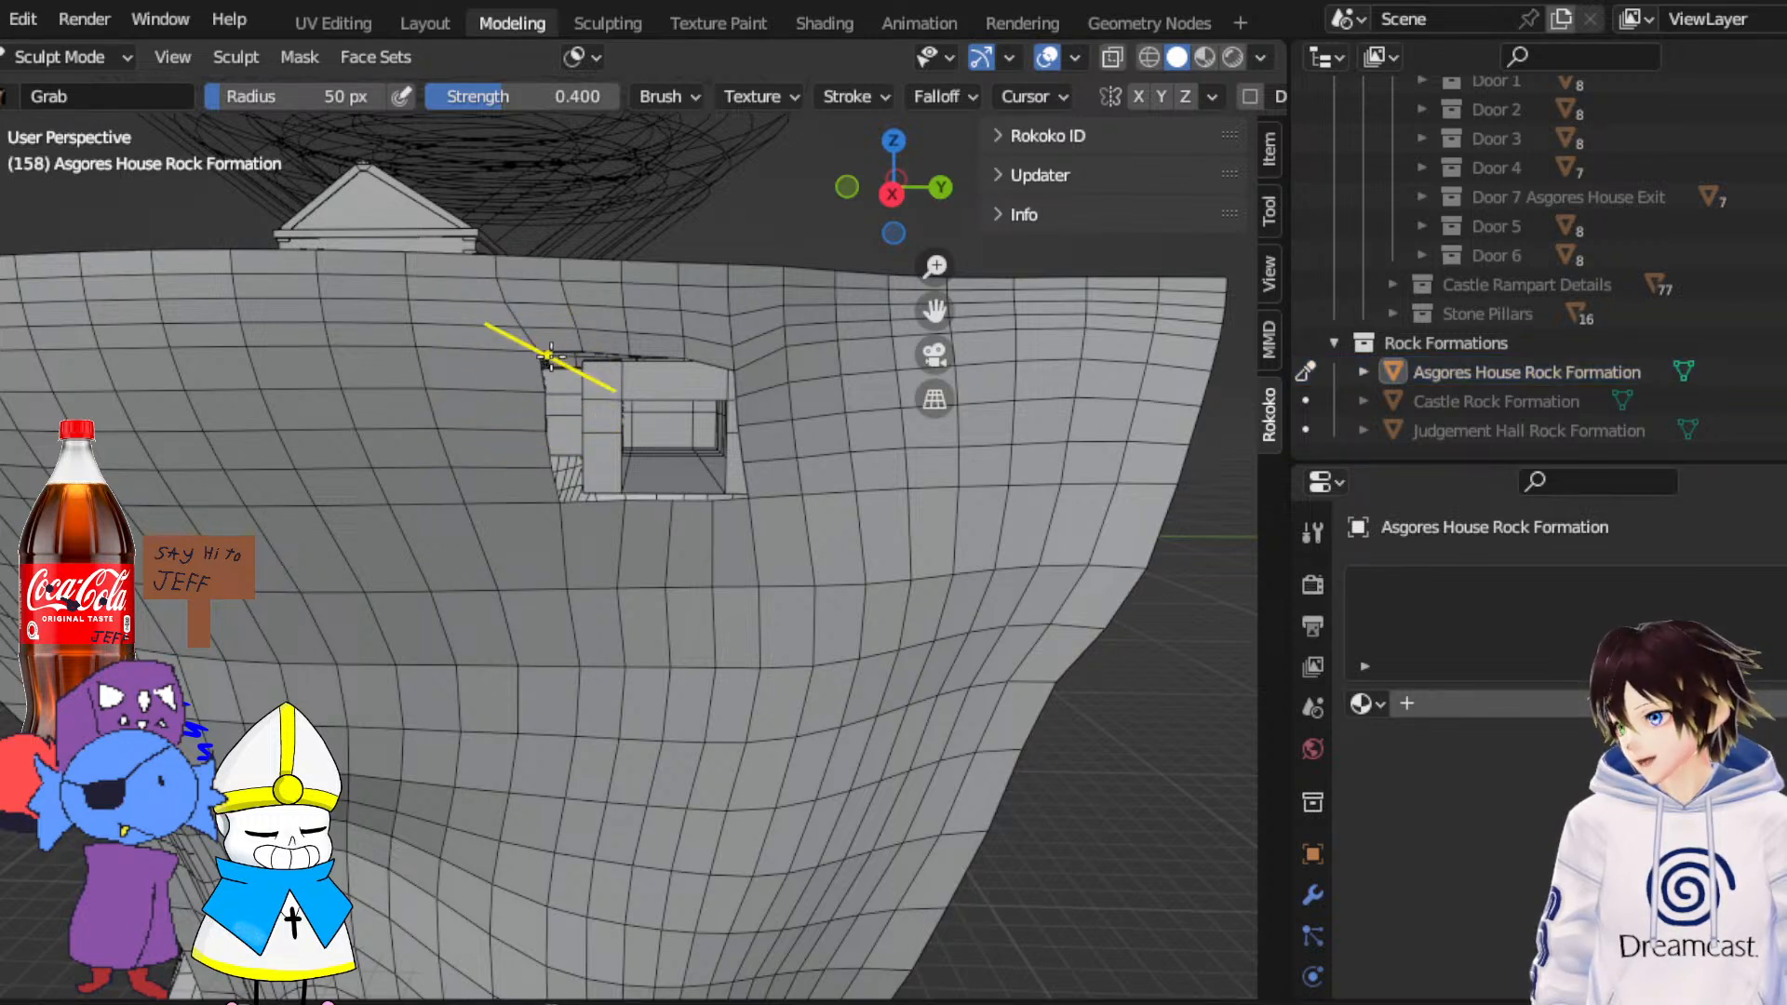
pyautogui.moveTo(544, 409)
pyautogui.mouseDown()
pyautogui.moveTo(569, 413)
pyautogui.moveTo(577, 456)
pyautogui.mouseUp()
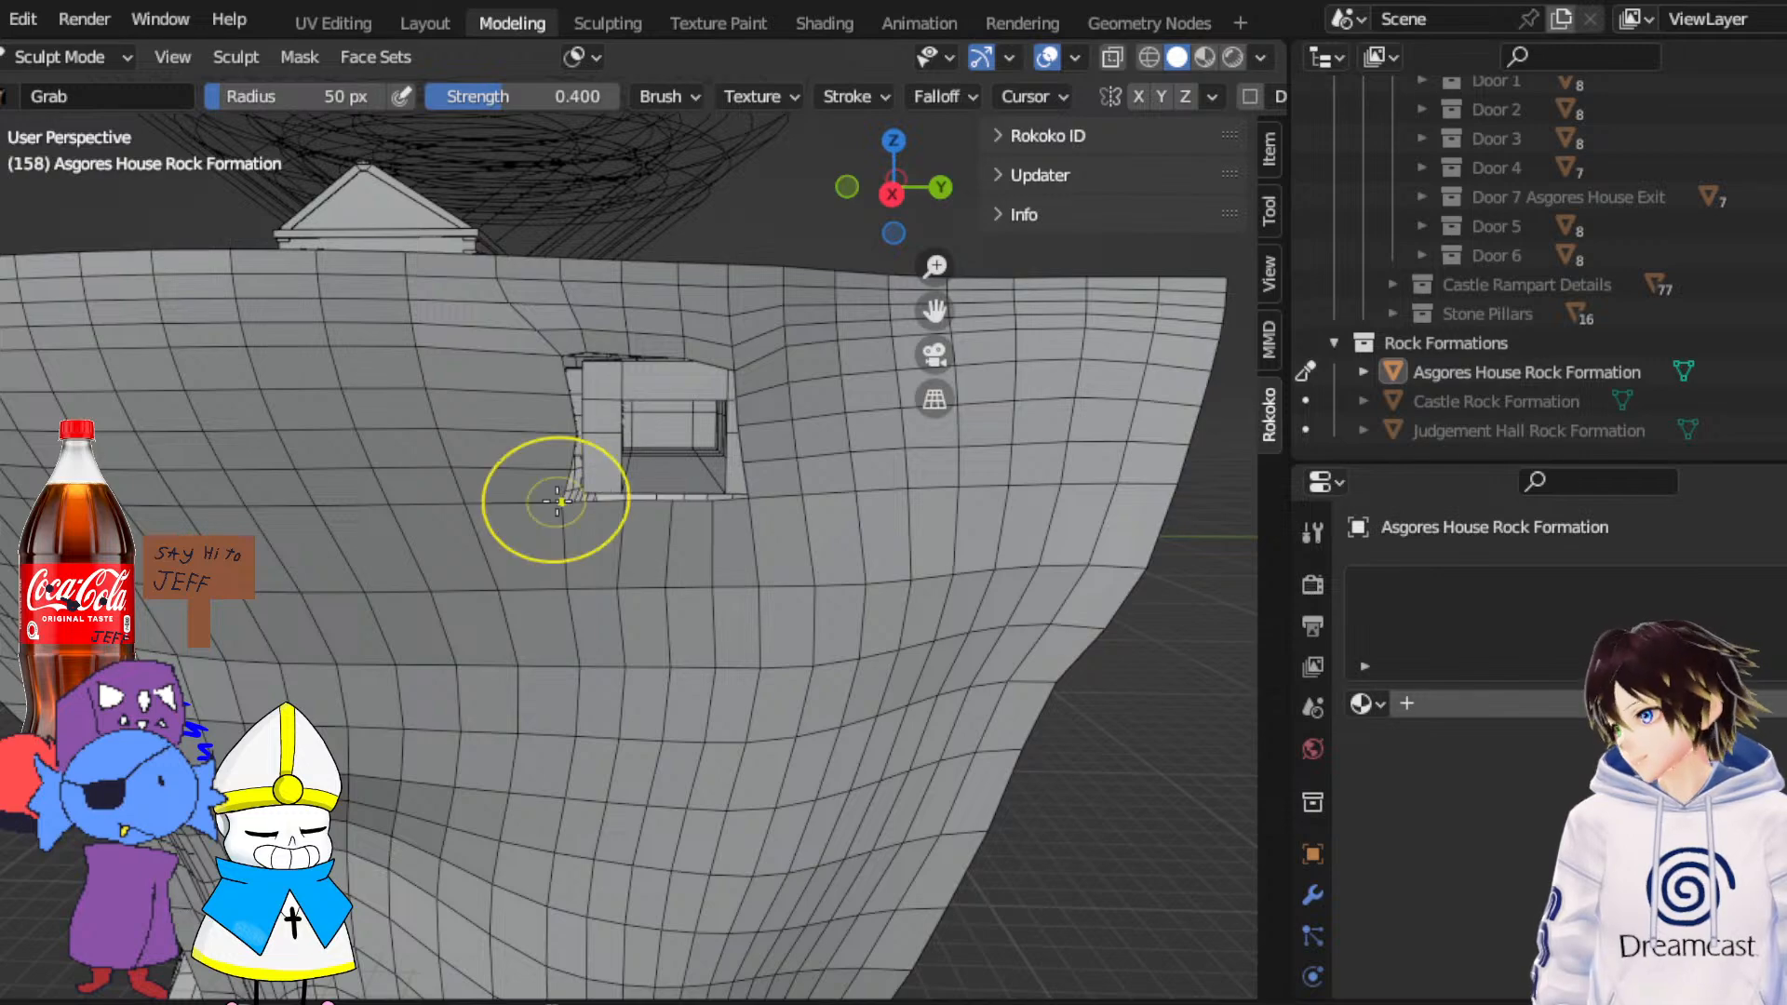
# Switch the Asgores House Rock Formation to Edit Mode with vertex selection, with the doorway opening in close view
pyautogui.moveTo(595, 488); pyautogui.dragTo(728, 438, button='middle')
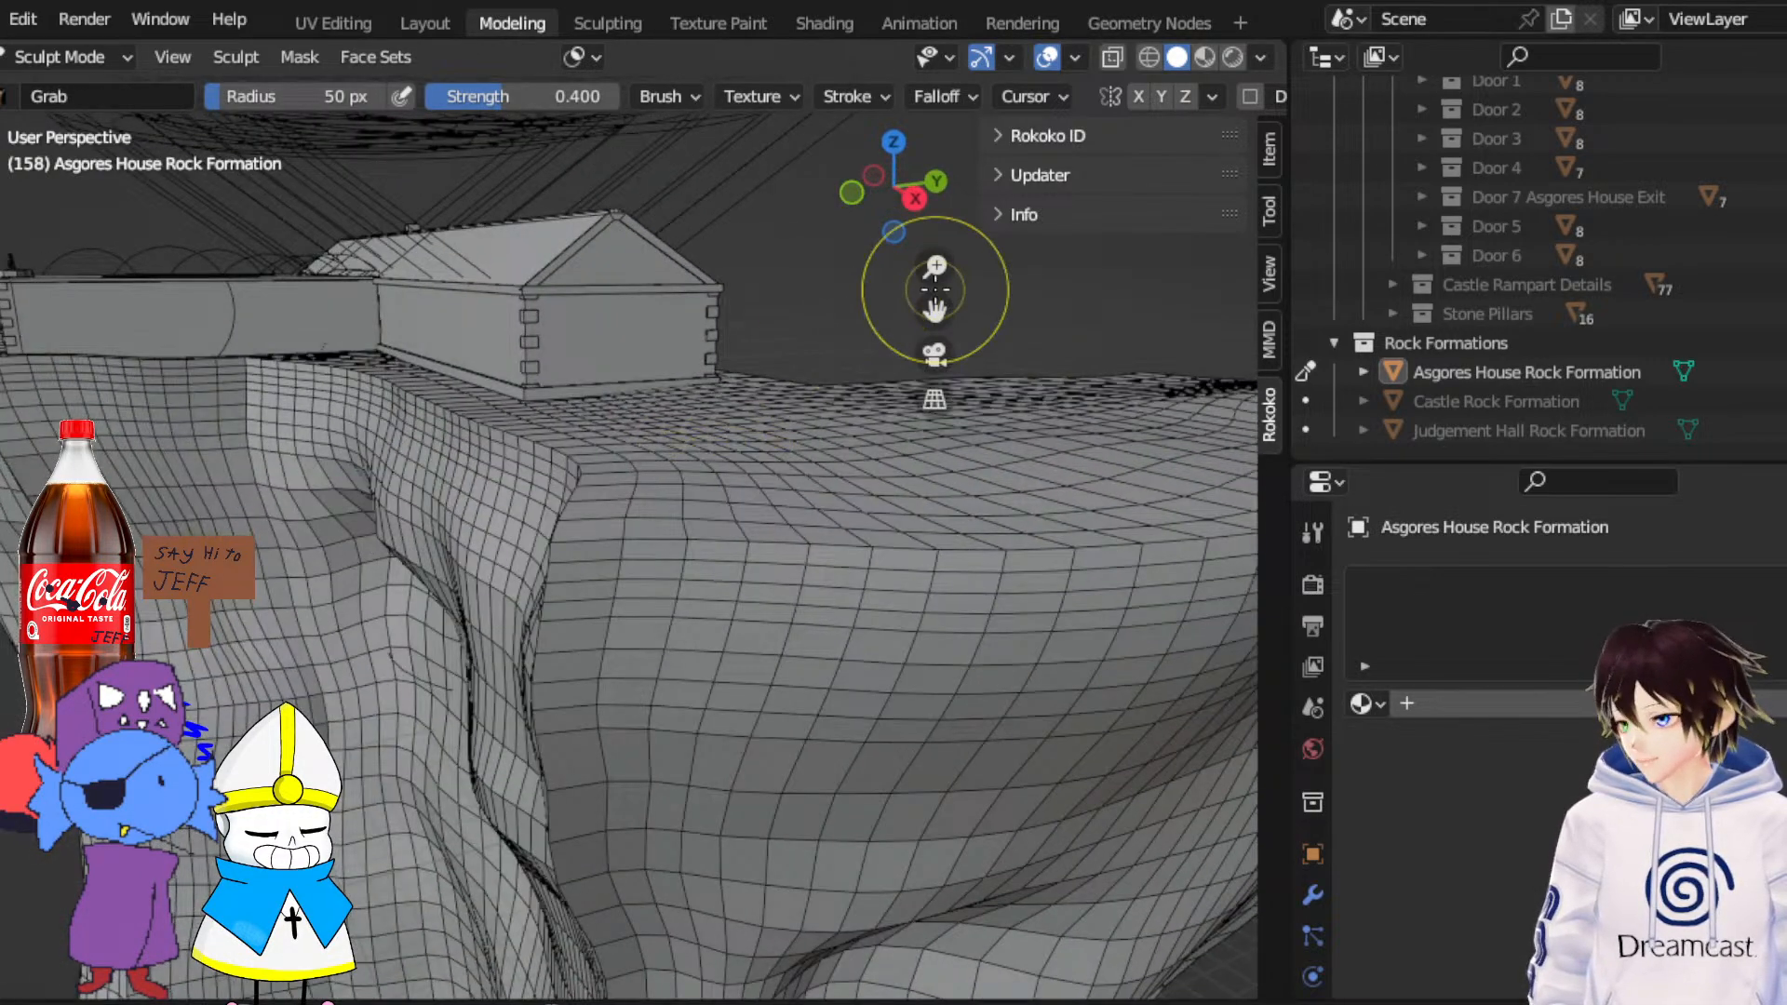
pyautogui.keyDown('shift'); pyautogui.moveTo(942, 307); pyautogui.dragTo(521, 391, button='middle'); pyautogui.keyUp('shift')
pyautogui.scroll(5, 521, 507)
pyautogui.moveTo(523, 509); pyautogui.dragTo(614, 516, button='middle')
pyautogui.click(29, 61)
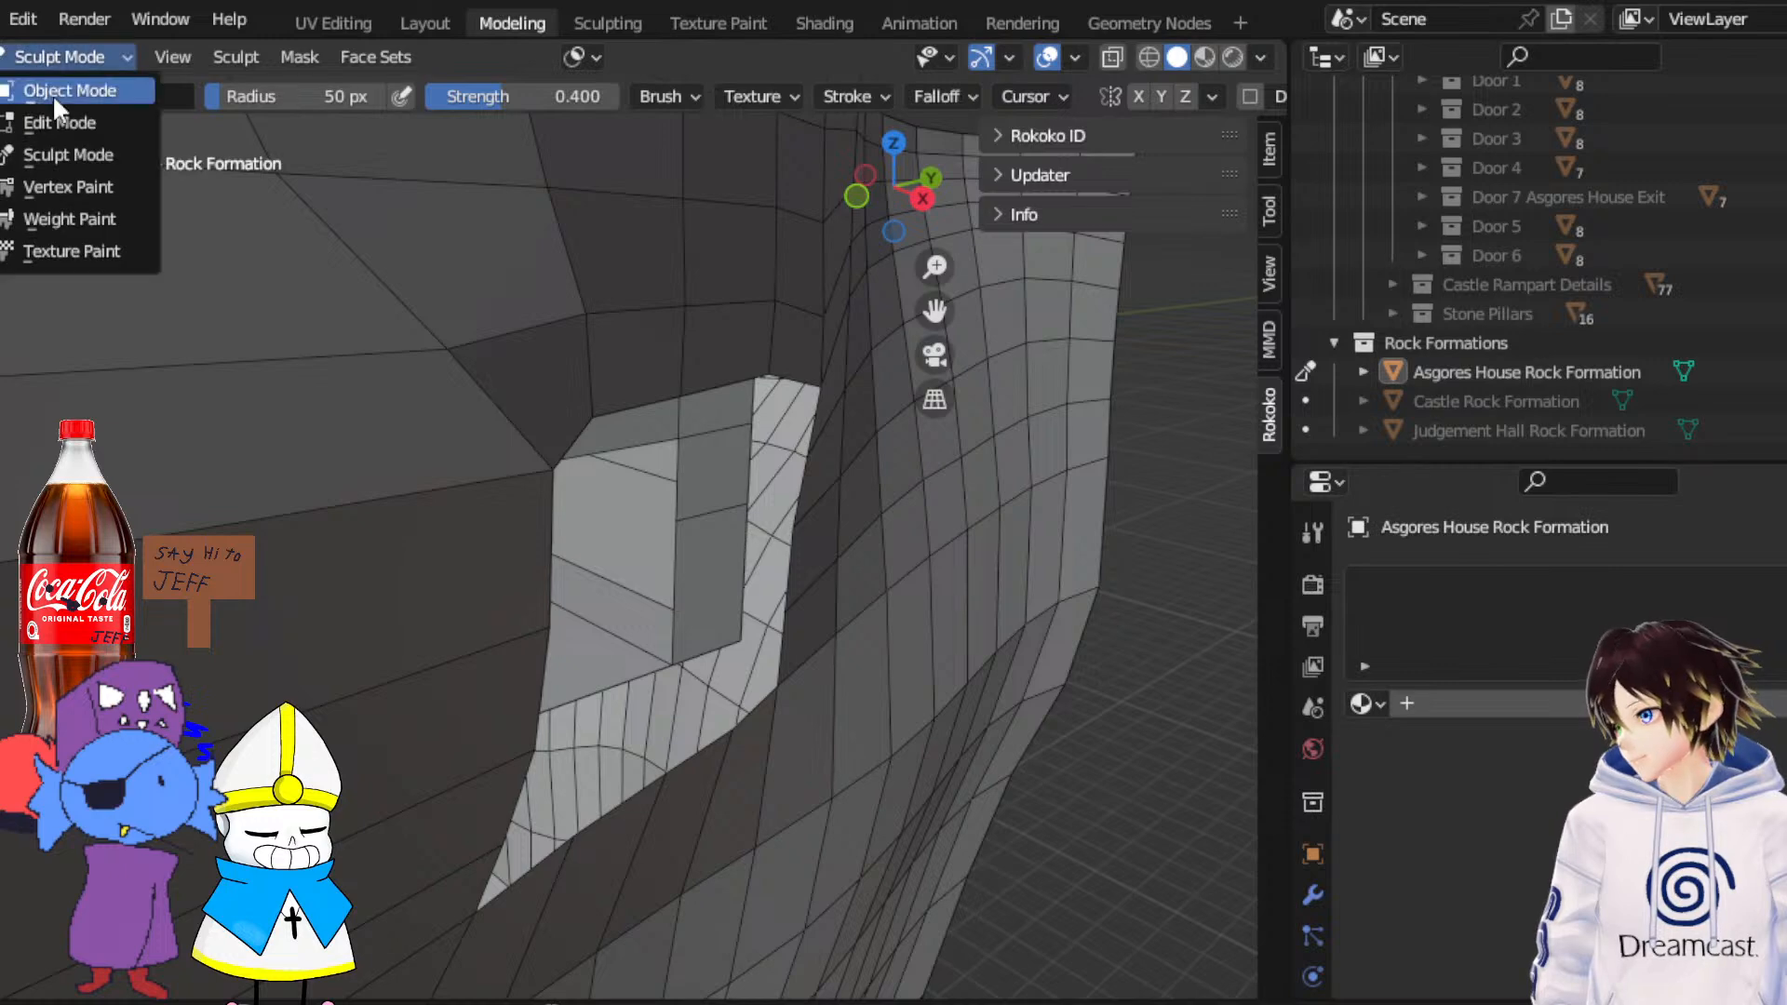
pyautogui.click(54, 114)
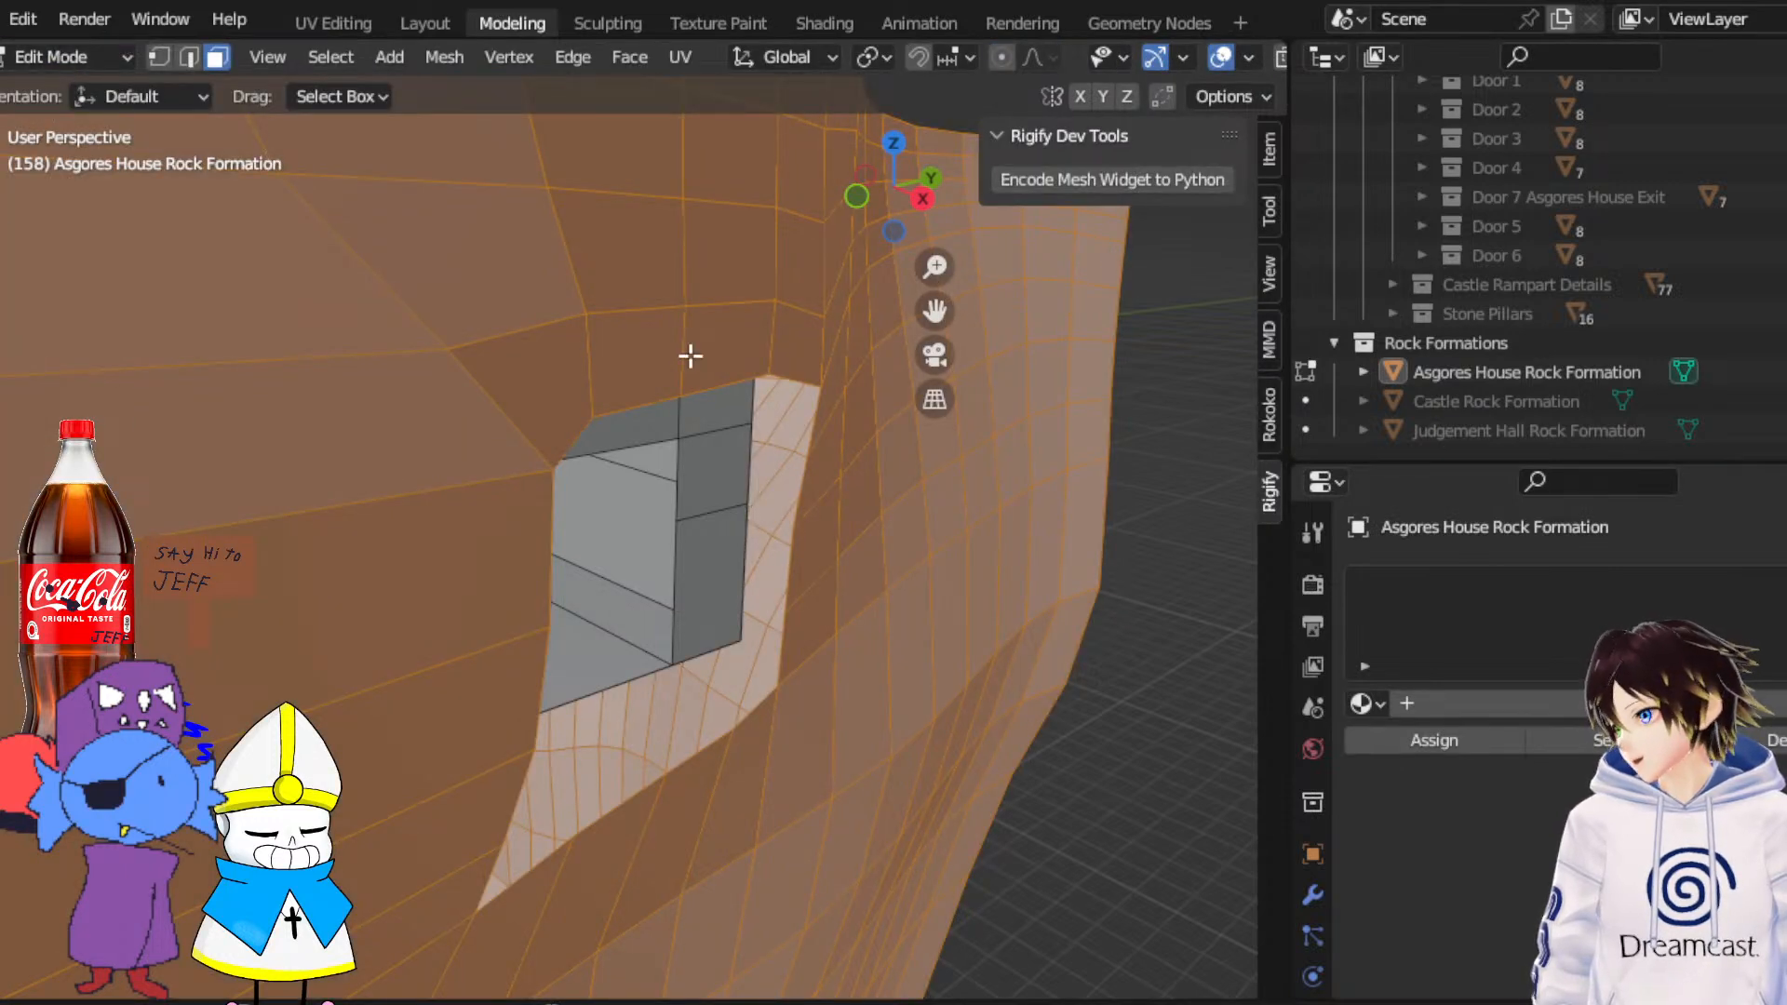
pyautogui.click(158, 57)
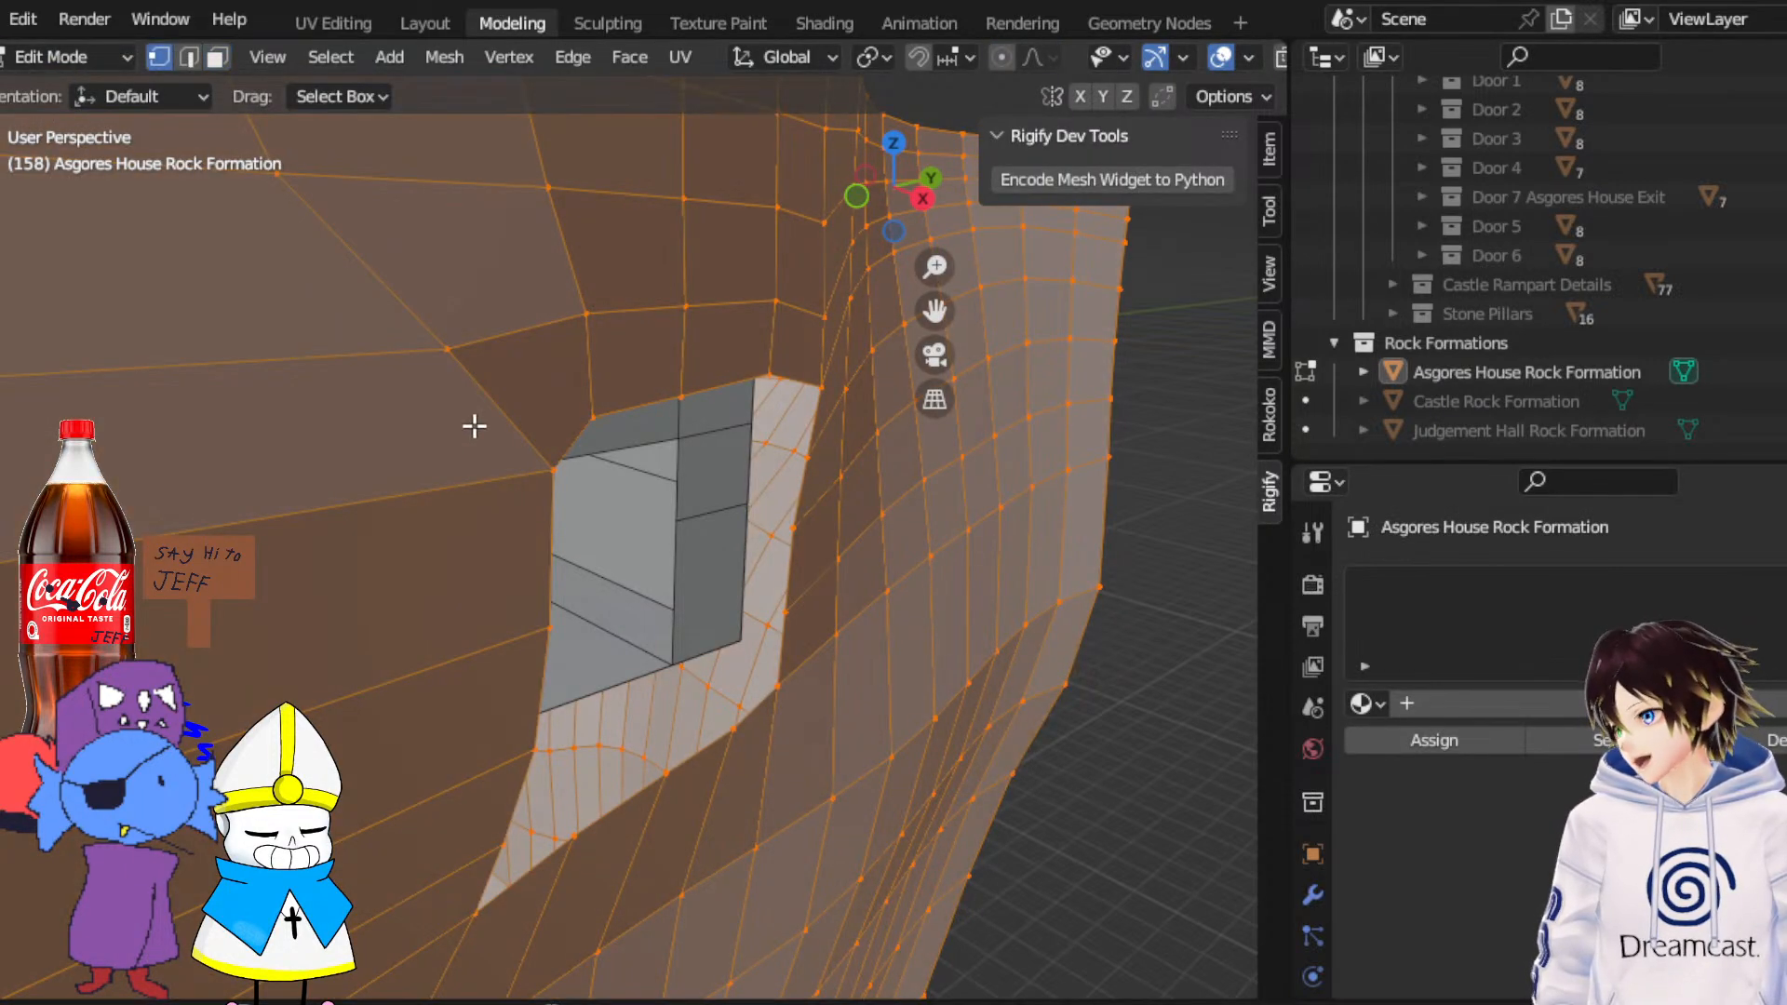
# Select the complete loop of vertices forming the rim of the doorway opening
pyautogui.click(556, 467)
pyautogui.keyDown('ctrl'); pyautogui.click(819, 387); pyautogui.keyUp('ctrl')
pyautogui.scroll(2, 788, 421)
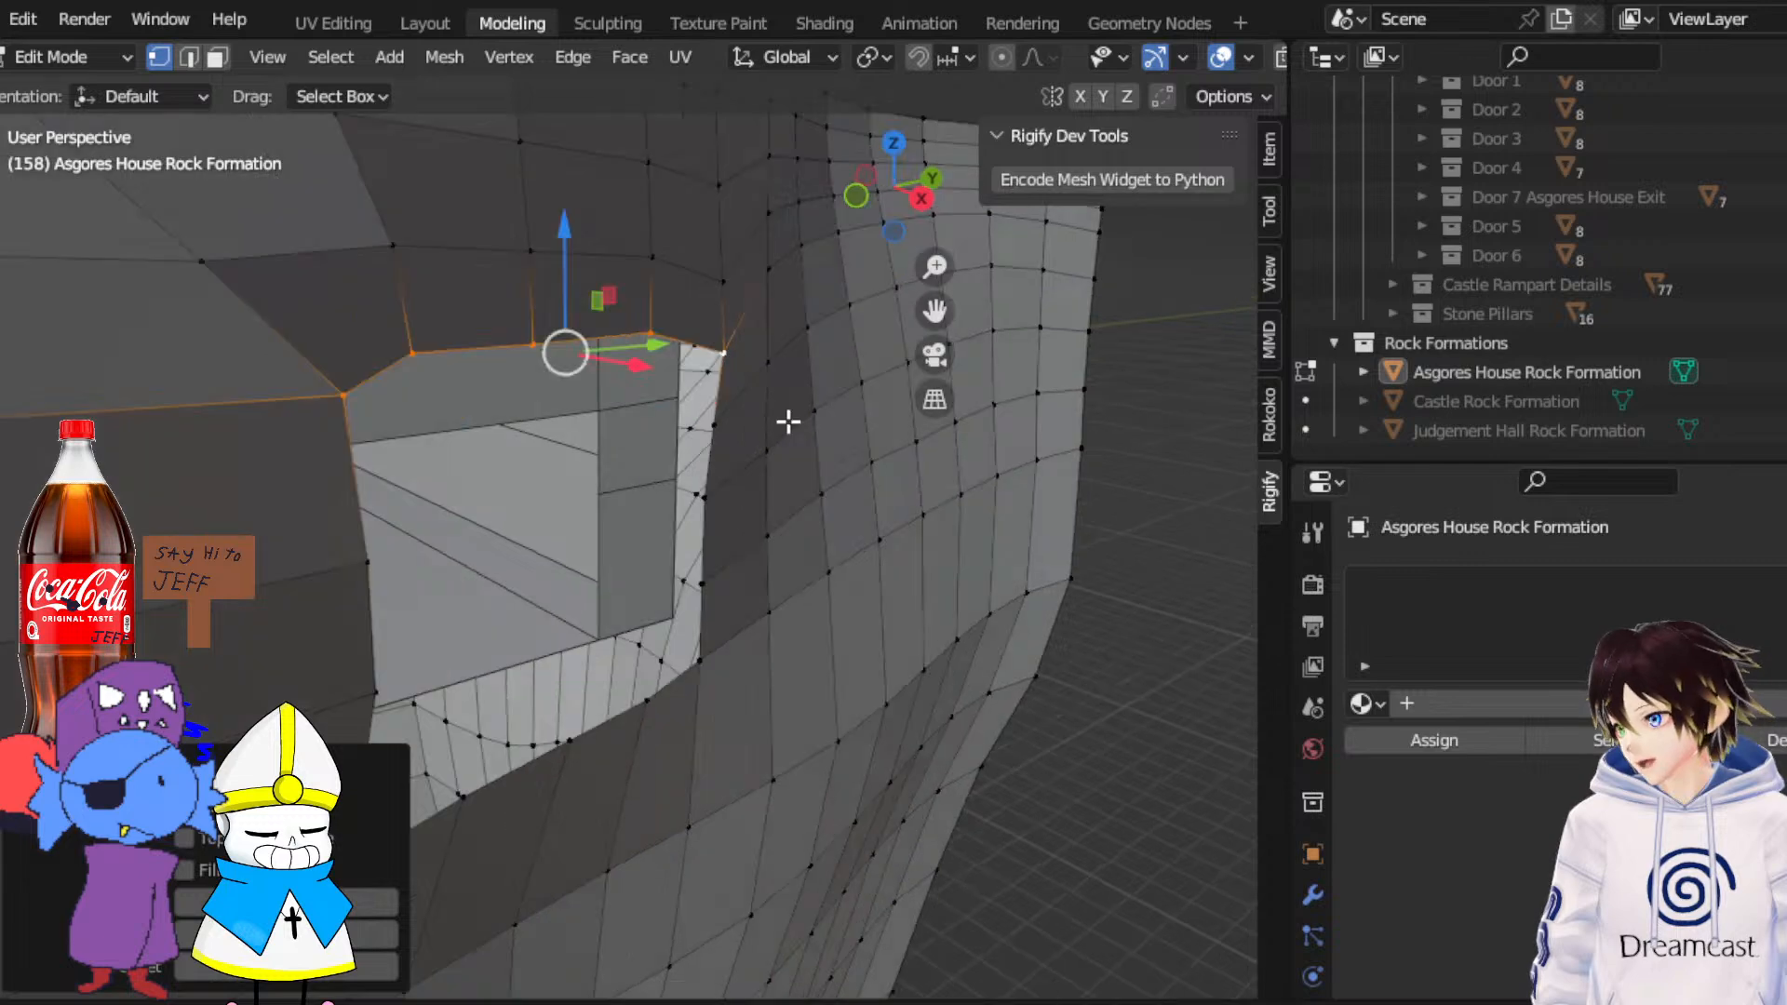
pyautogui.keyDown('ctrl'); pyautogui.click(707, 653); pyautogui.keyUp('ctrl')
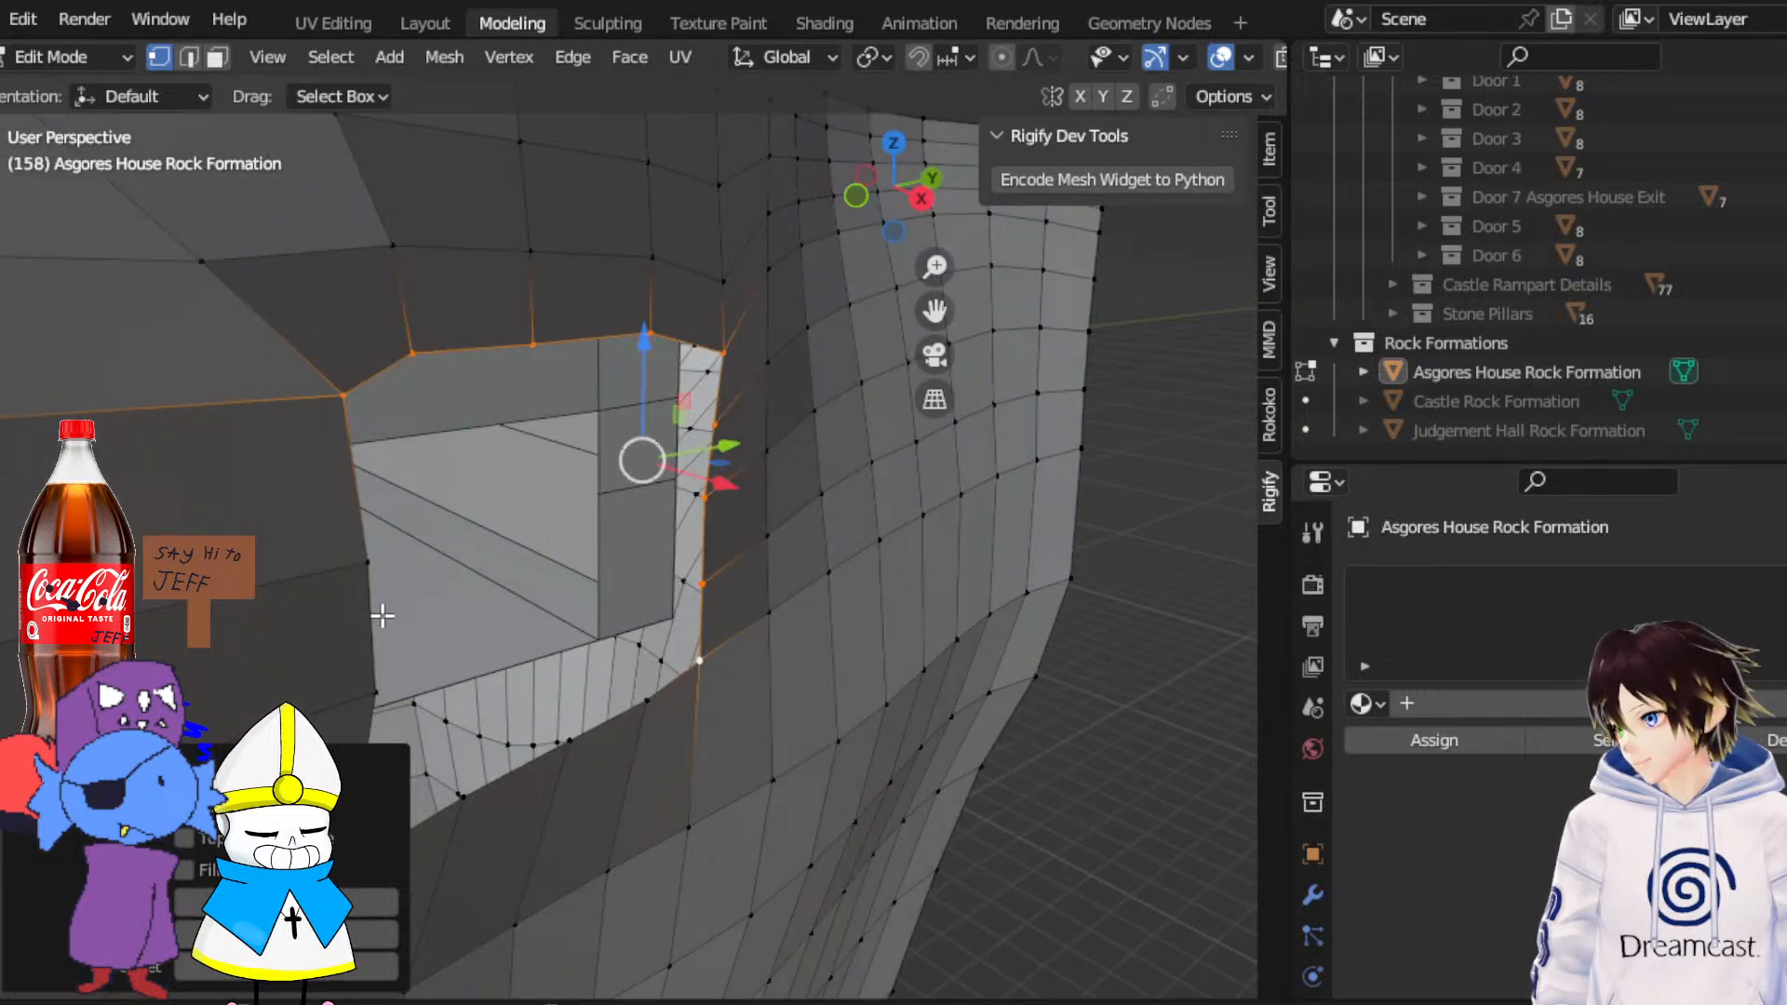
pyautogui.moveTo(381, 615); pyautogui.dragTo(450, 678, button='middle')
pyautogui.keyDown('ctrl'); pyautogui.click(649, 873); pyautogui.keyUp('ctrl')
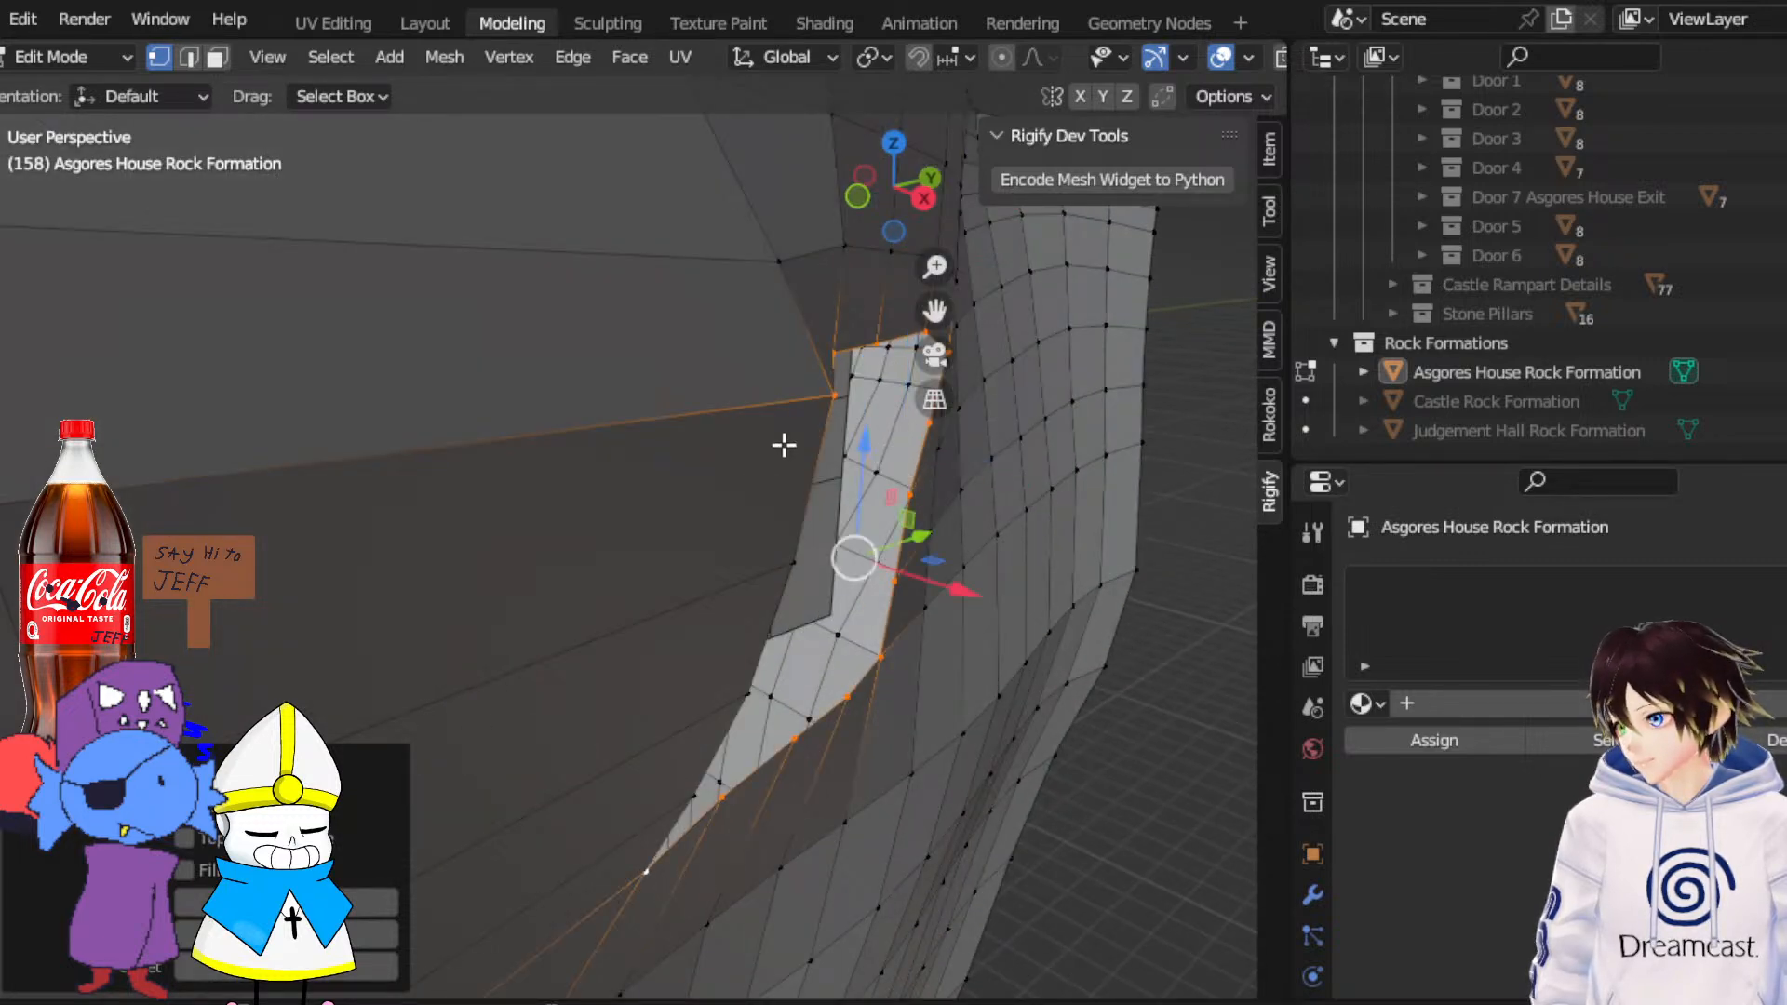
pyautogui.keyDown('ctrl'); pyautogui.click(833, 393); pyautogui.keyUp('ctrl')
pyautogui.moveTo(801, 425); pyautogui.dragTo(762, 450, button='middle')
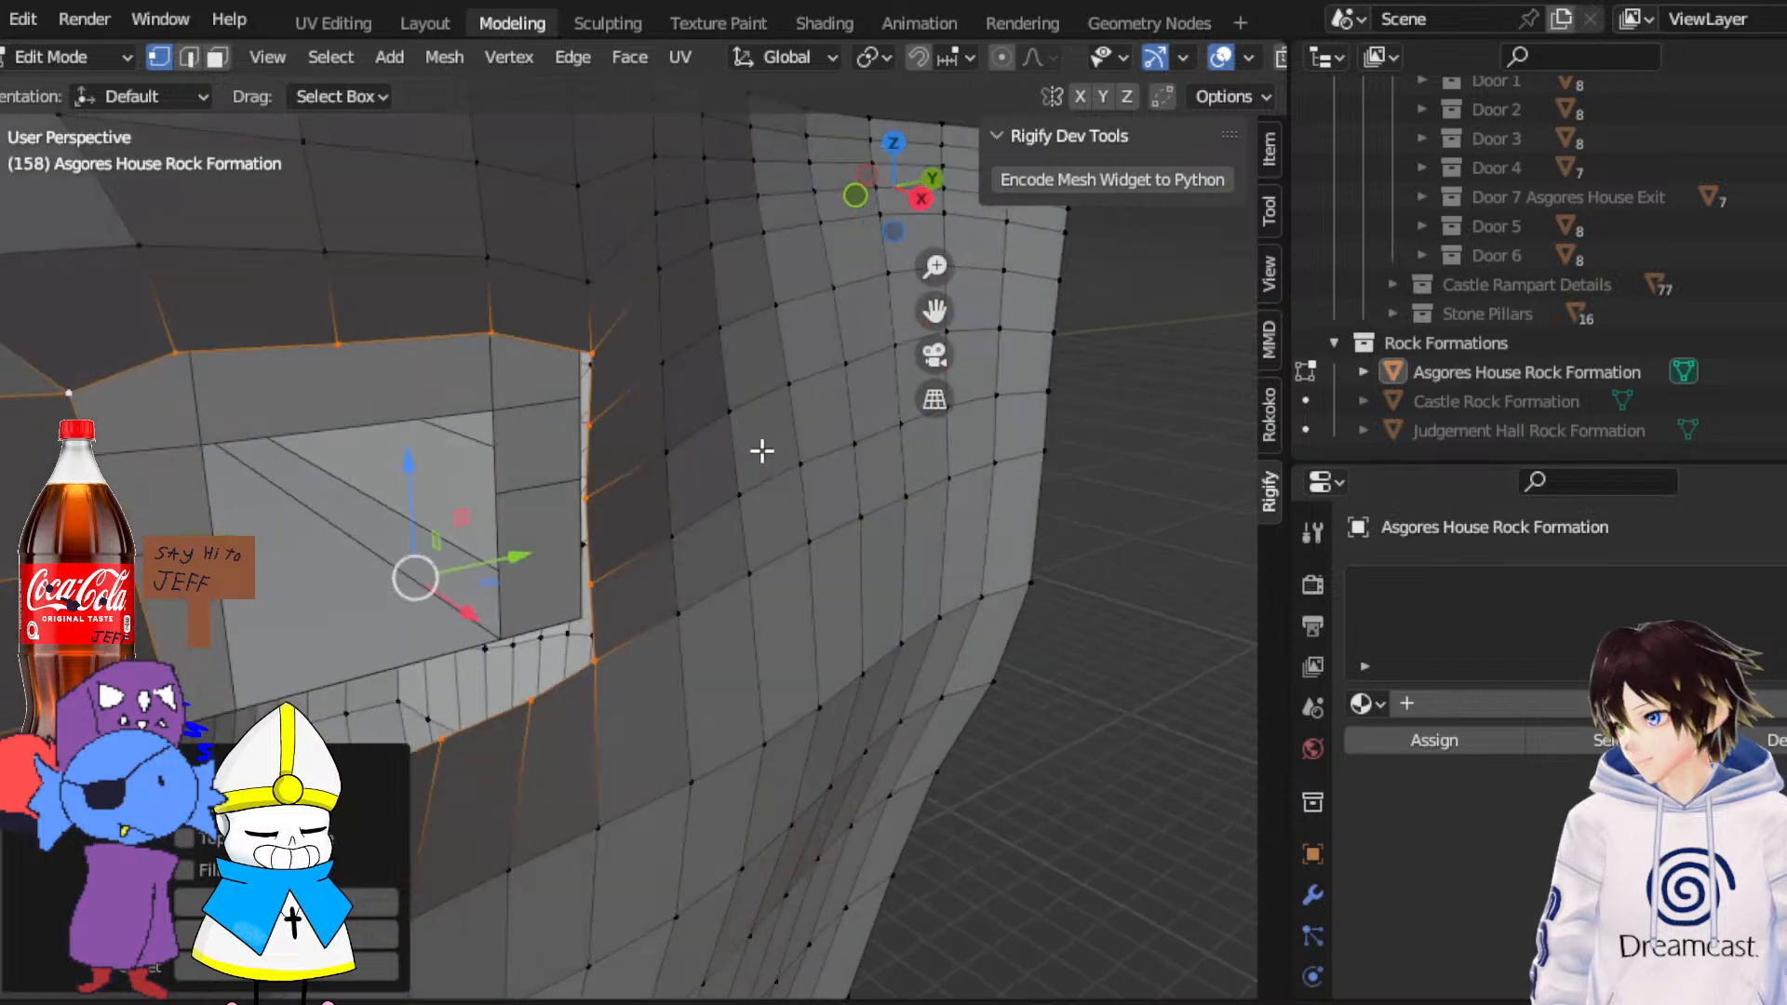
# Flatten the selected opening rim by scaling it along the X axis in the back orthographic view
pyautogui.click(0, 321)
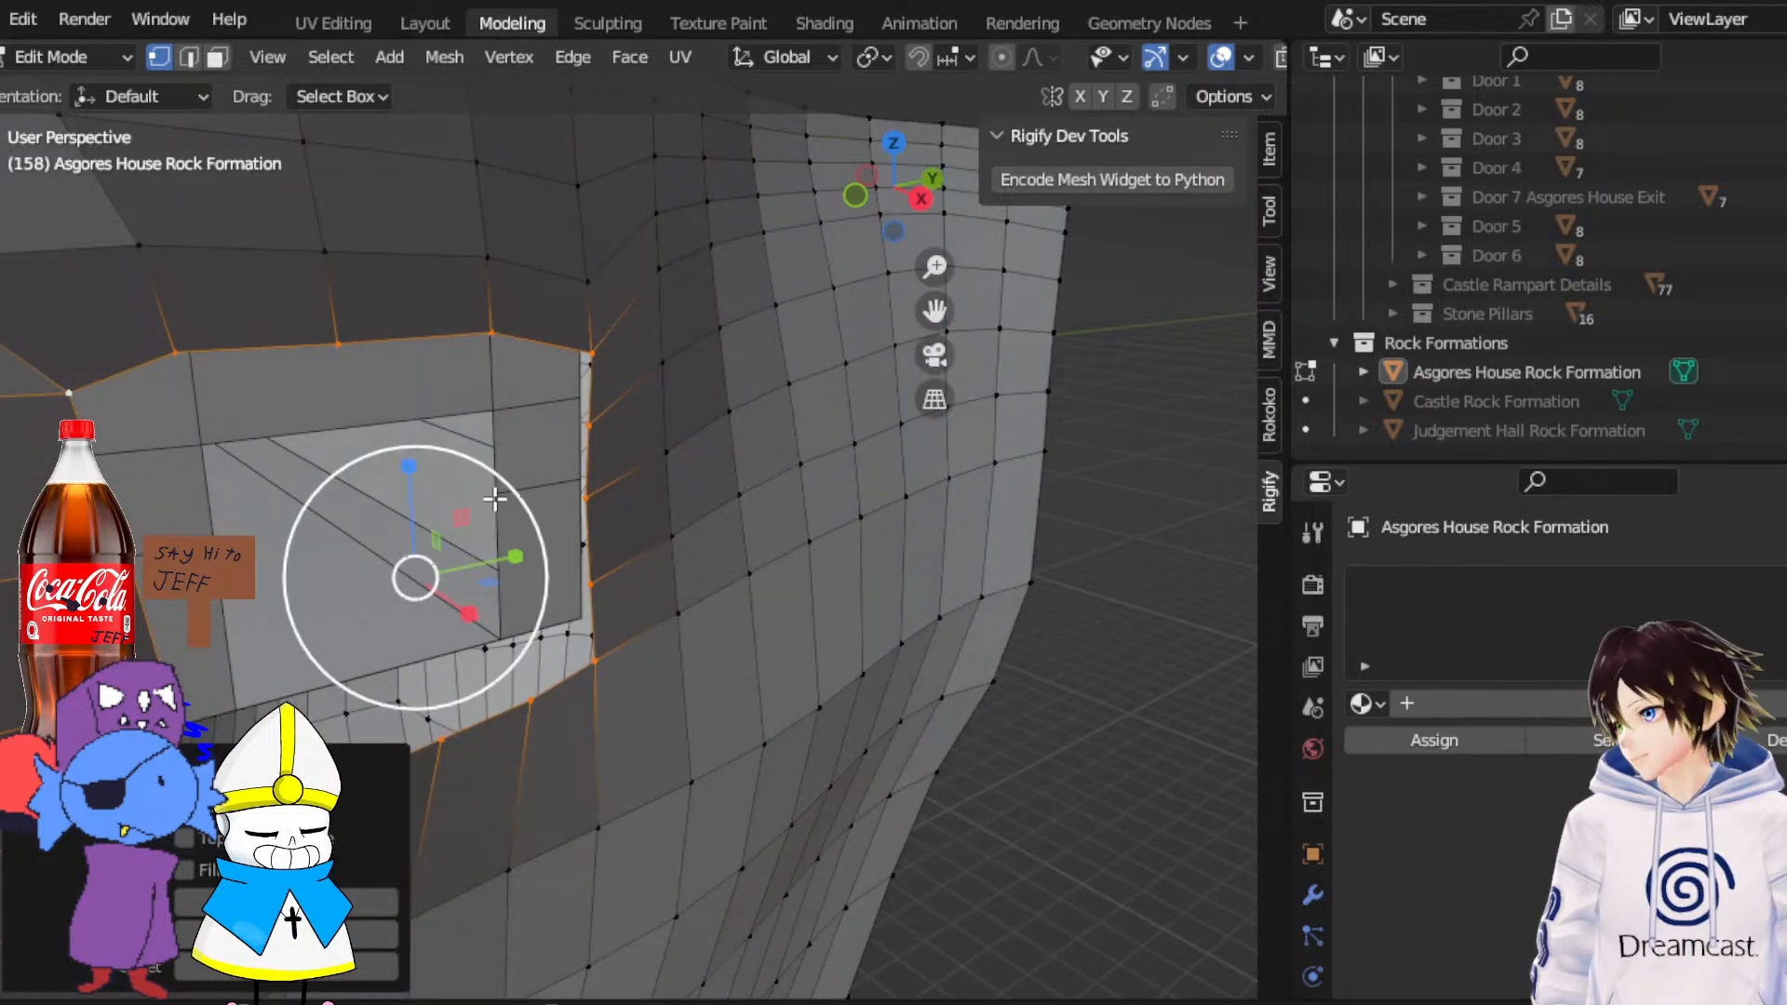
pyautogui.click(920, 214)
pyautogui.moveTo(478, 309); pyautogui.dragTo(292, 343, button='middle')
pyautogui.click(921, 179)
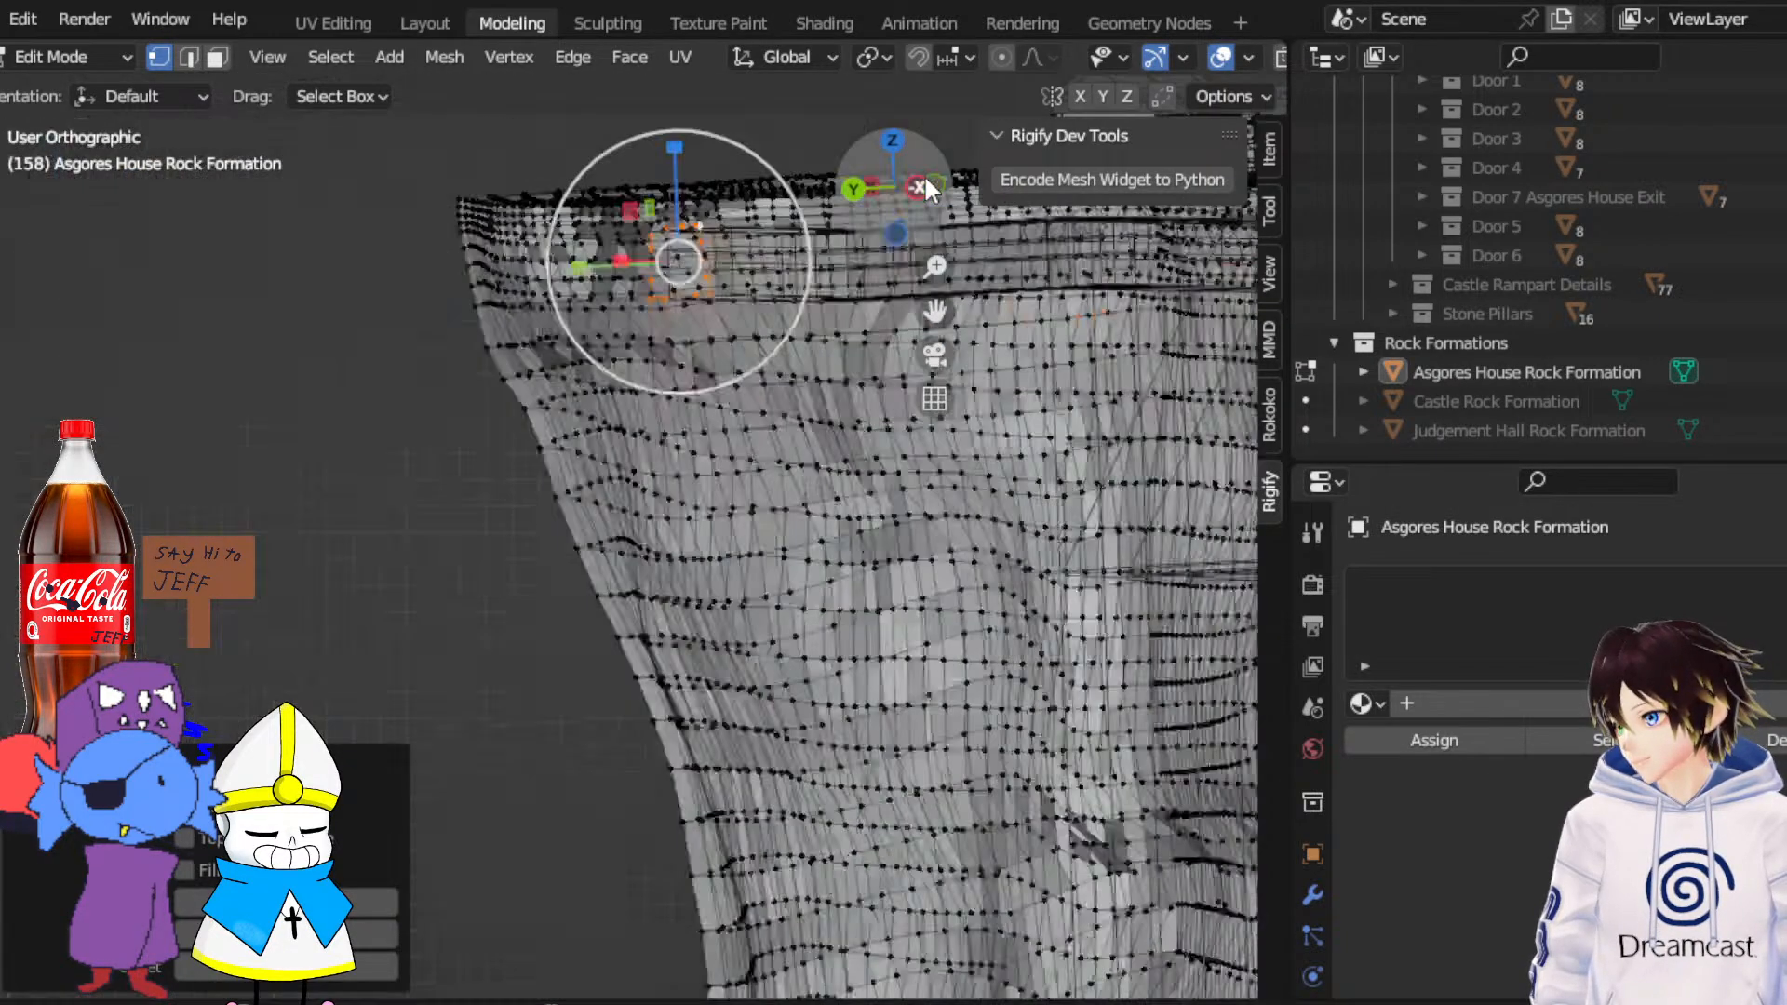
pyautogui.click(848, 188)
pyautogui.keyDown('shift'); pyautogui.moveTo(917, 309); pyautogui.dragTo(332, 472, button='middle'); pyautogui.keyUp('shift')
pyautogui.scroll(3, 332, 472)
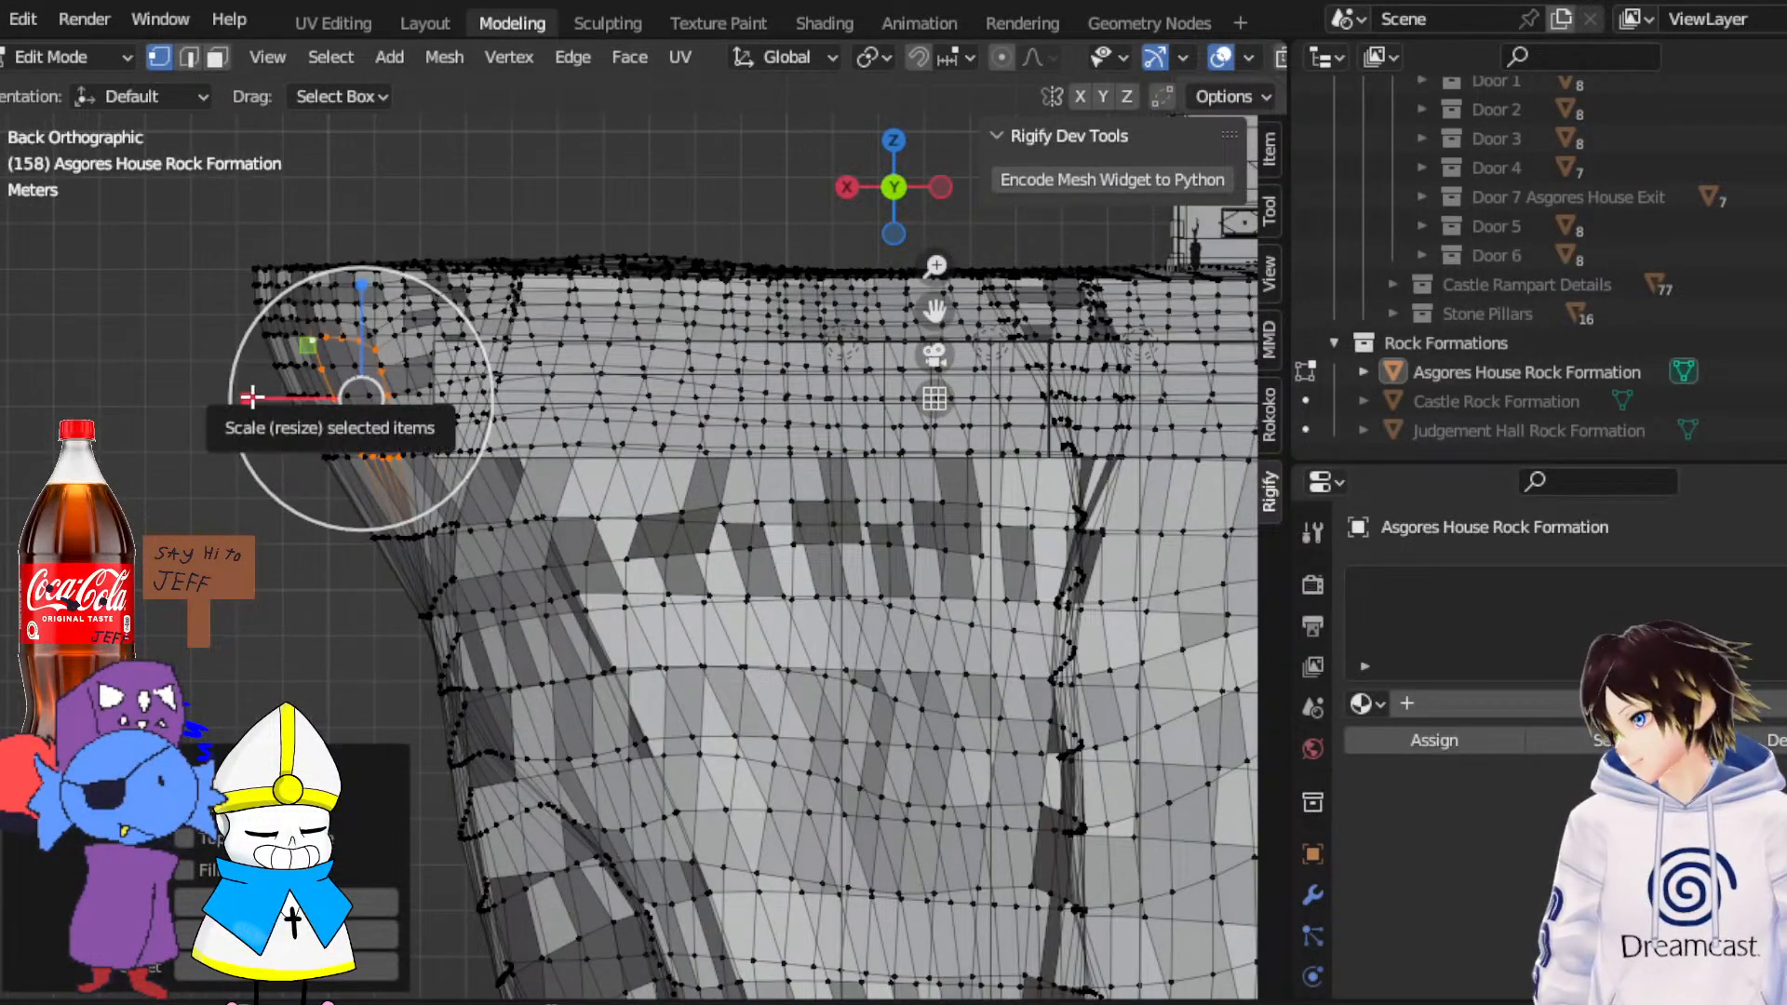
pyautogui.moveTo(246, 399); pyautogui.dragTo(336, 405)
# Move the flattened opening rim along the X axis, inward toward the door frame
pyautogui.moveTo(346, 352); pyautogui.dragTo(552, 400, button='middle')
pyautogui.keyDown('shift'); pyautogui.moveTo(917, 299); pyautogui.dragTo(1252, 270, button='middle'); pyautogui.keyUp('shift')
pyautogui.moveTo(511, 518); pyautogui.dragTo(550, 506, button='middle')
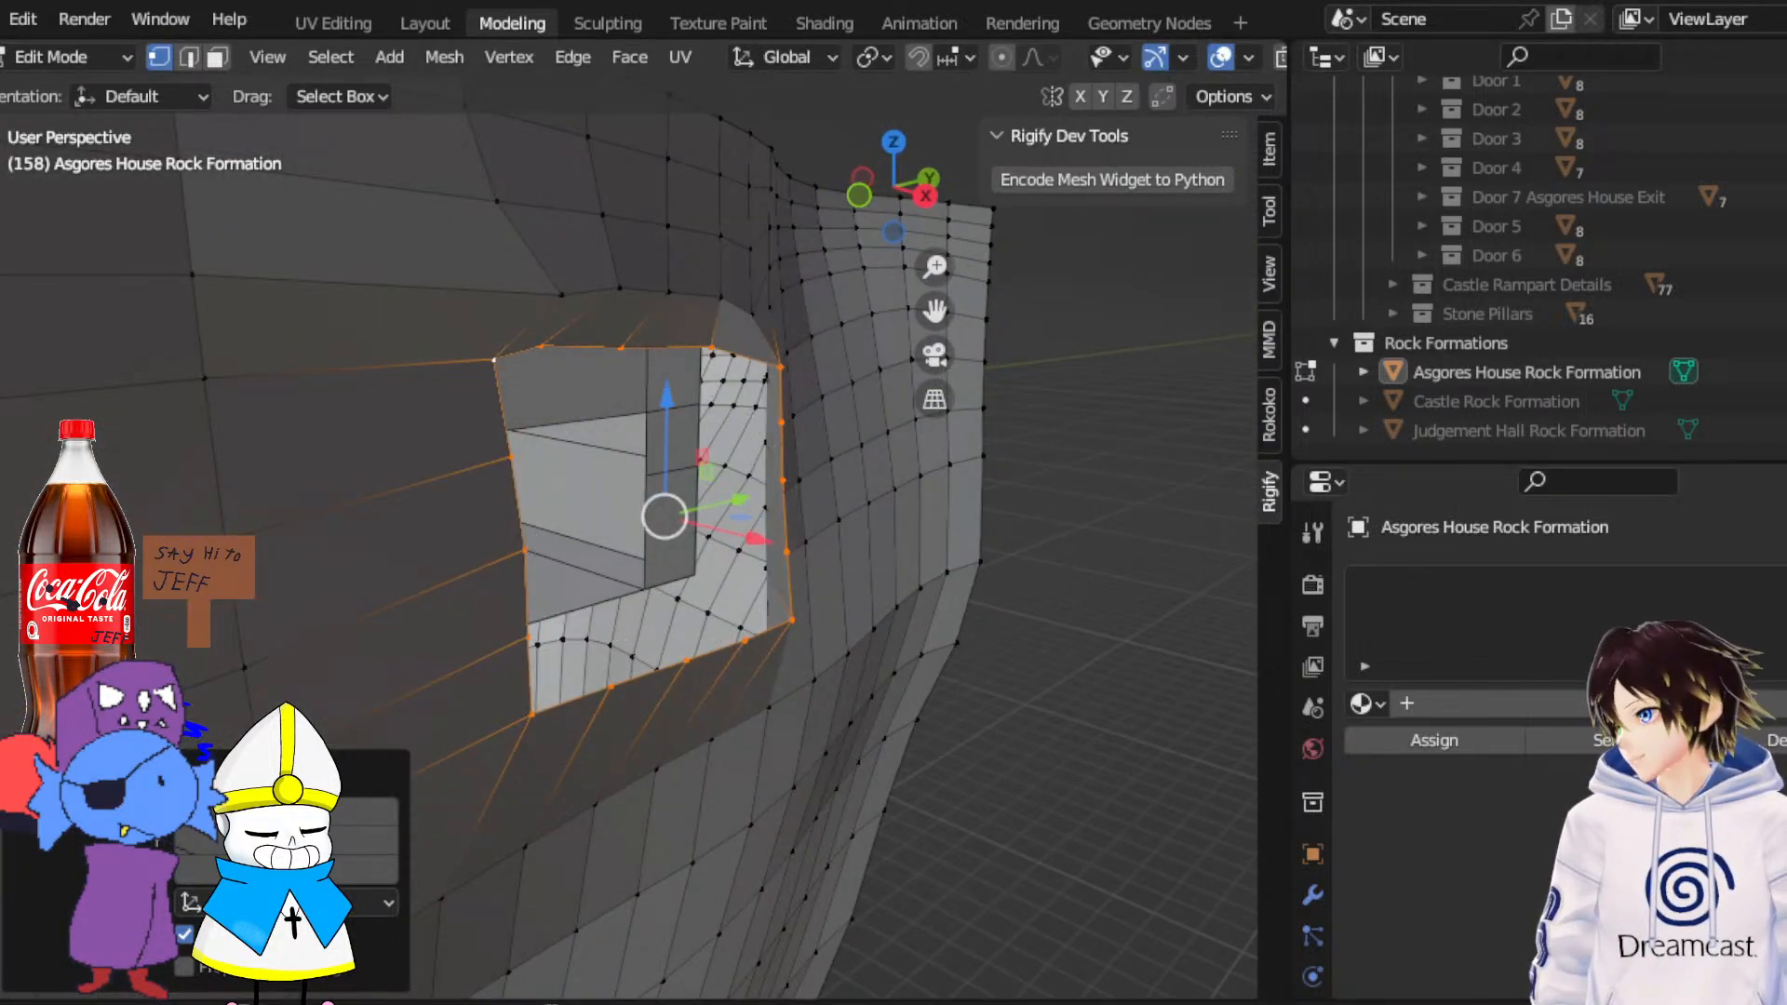
pyautogui.moveTo(750, 538); pyautogui.dragTo(633, 508)
pyautogui.moveTo(632, 509); pyautogui.dragTo(553, 496, button='middle')
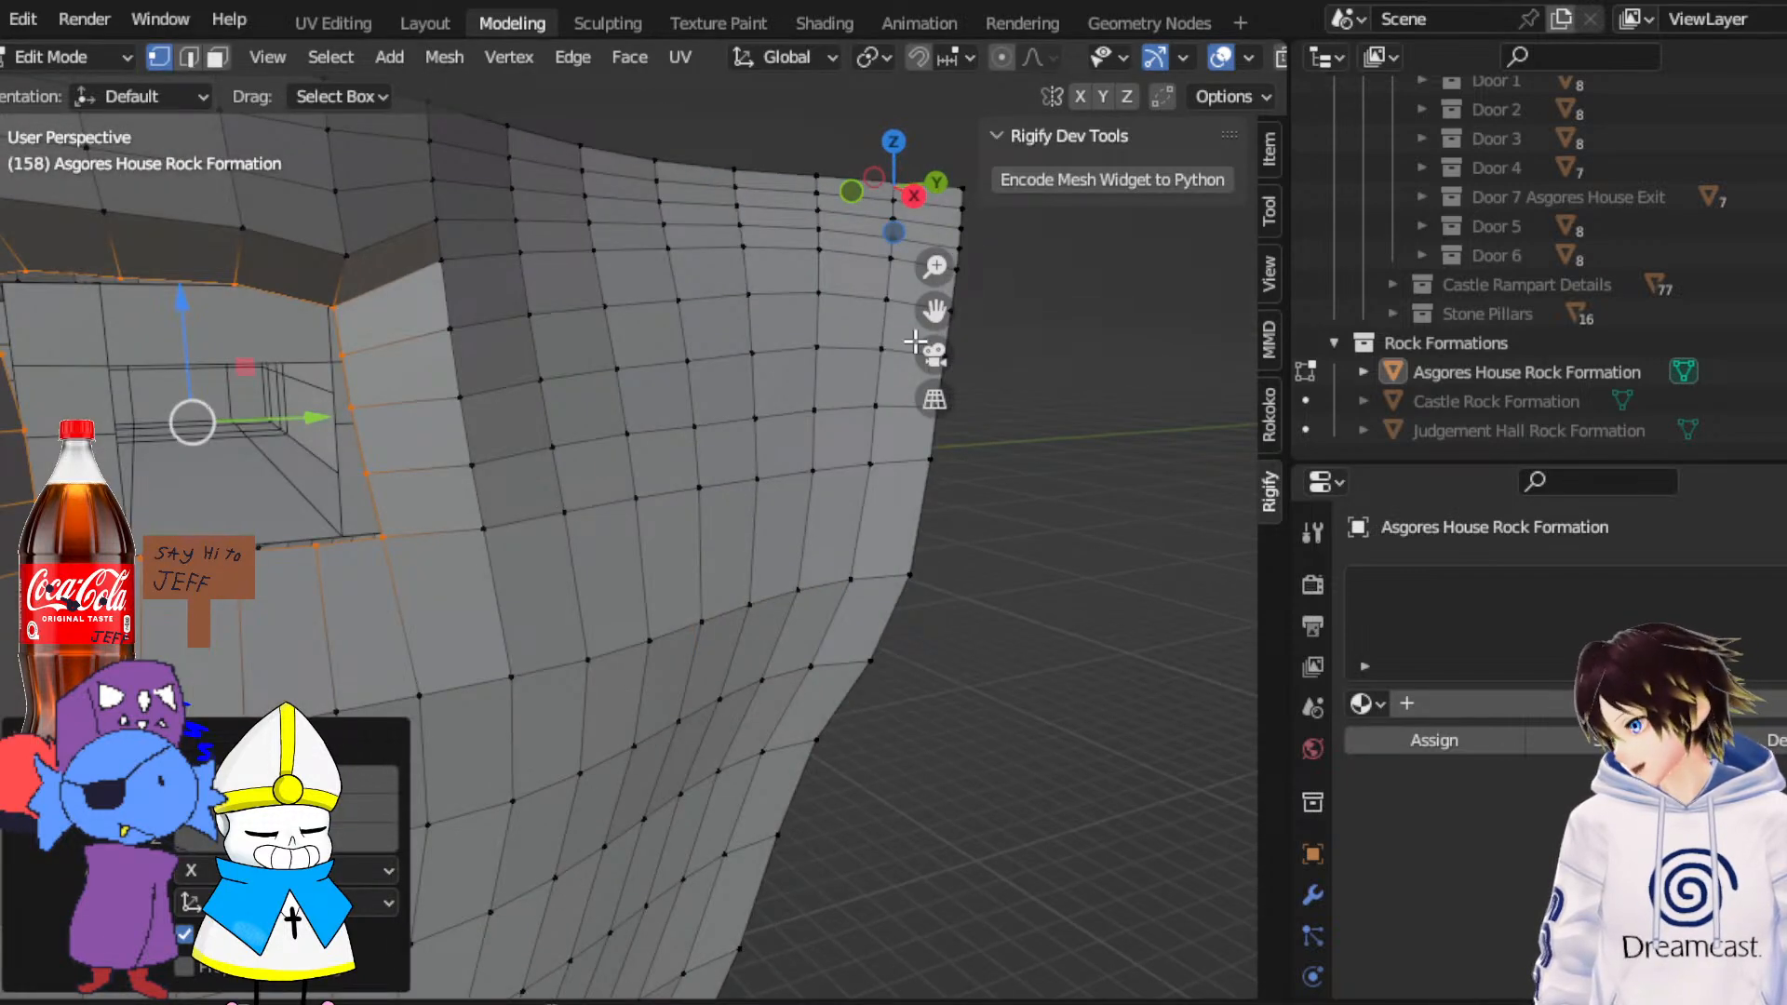
pyautogui.moveTo(307, 381); pyautogui.dragTo(611, 477, button='middle')
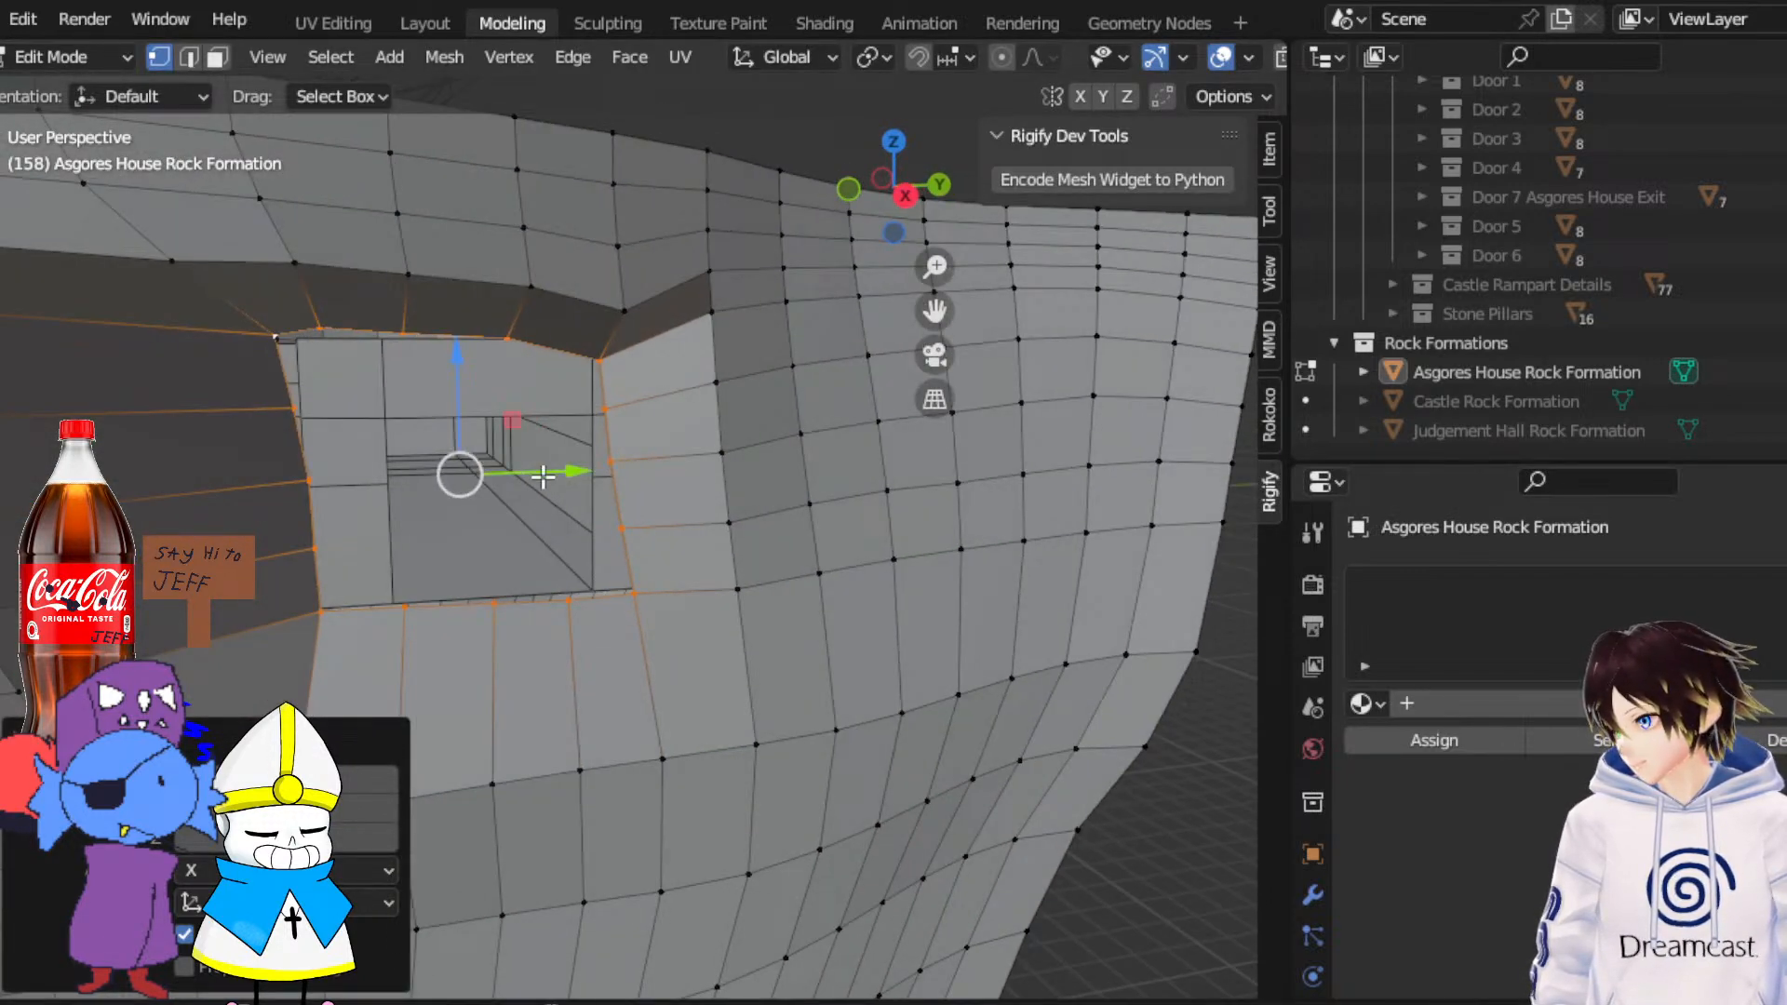
# Fine-tune the position of the opening rim so that it lines up with the front of the door frame
pyautogui.moveTo(934, 310); pyautogui.dragTo(1215, 337)
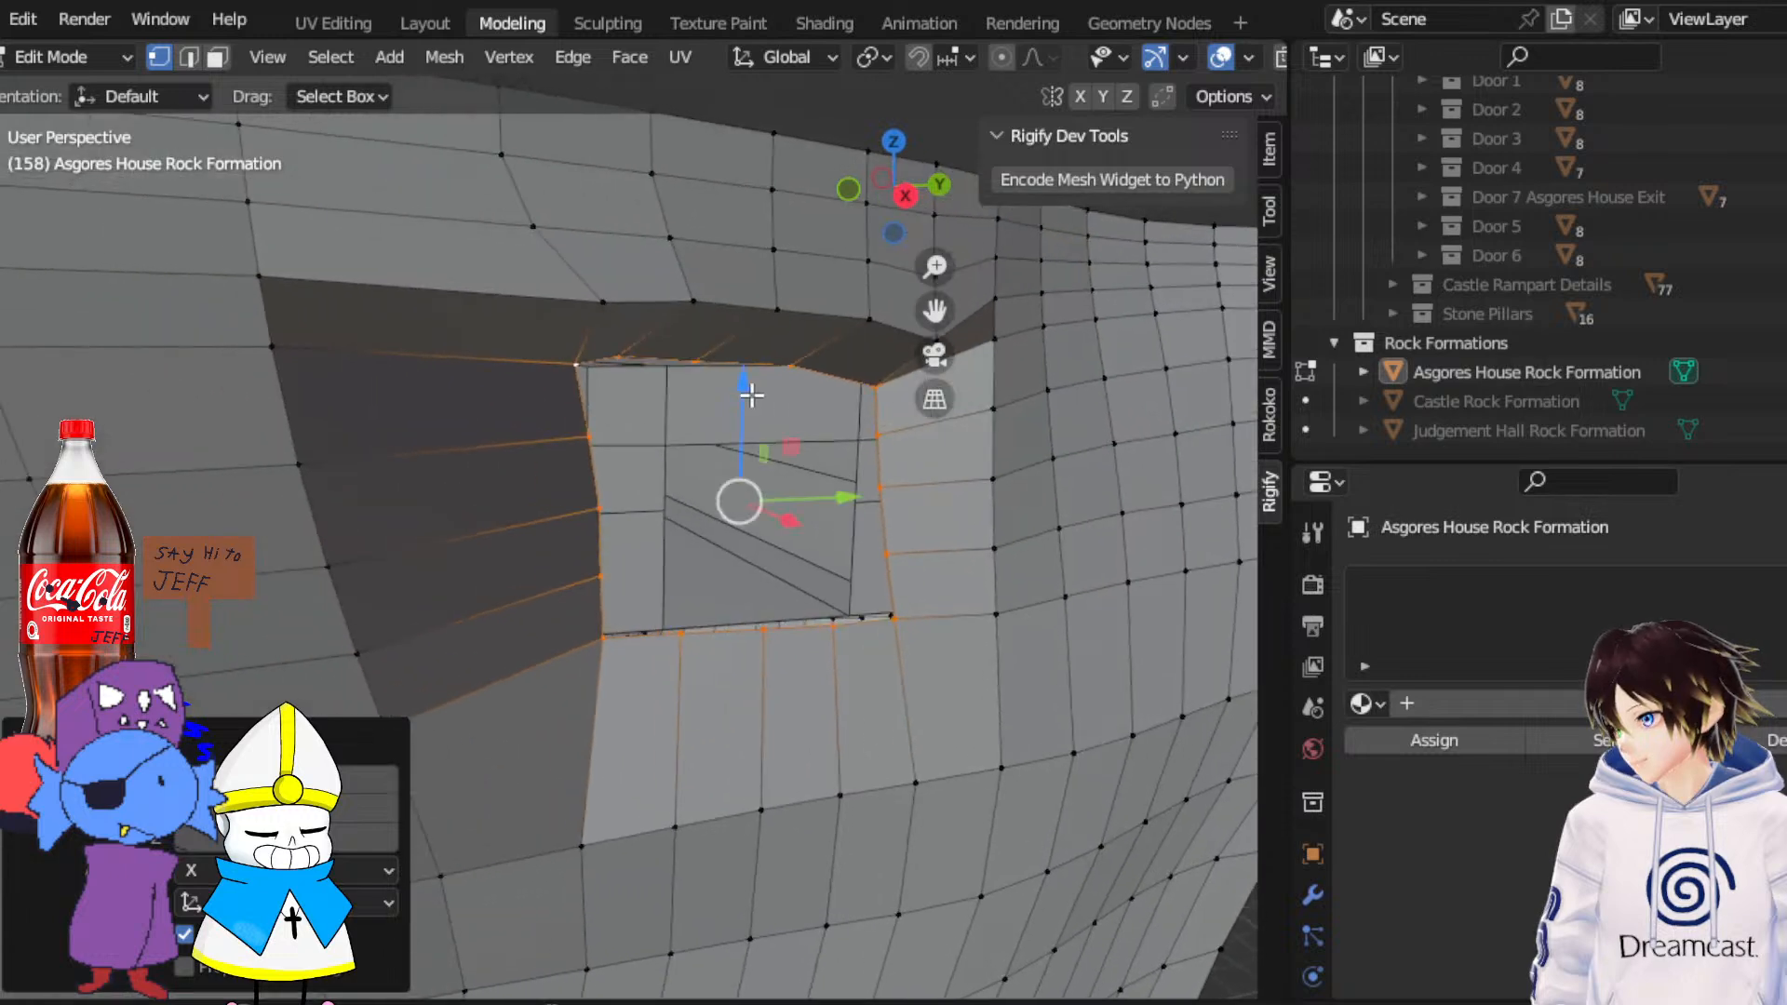
pyautogui.moveTo(751, 396); pyautogui.dragTo(732, 389, button='middle')
pyautogui.moveTo(736, 464); pyautogui.dragTo(761, 463)
pyautogui.moveTo(761, 464); pyautogui.dragTo(668, 475, button='middle')
pyautogui.moveTo(586, 431); pyautogui.dragTo(592, 432)
pyautogui.moveTo(592, 432); pyautogui.dragTo(811, 567, button='middle')
pyautogui.moveTo(989, 528); pyautogui.dragTo(974, 524)
pyautogui.moveTo(975, 524); pyautogui.dragTo(896, 511, button='middle')
pyautogui.moveTo(764, 507); pyautogui.dragTo(834, 538, button='middle')
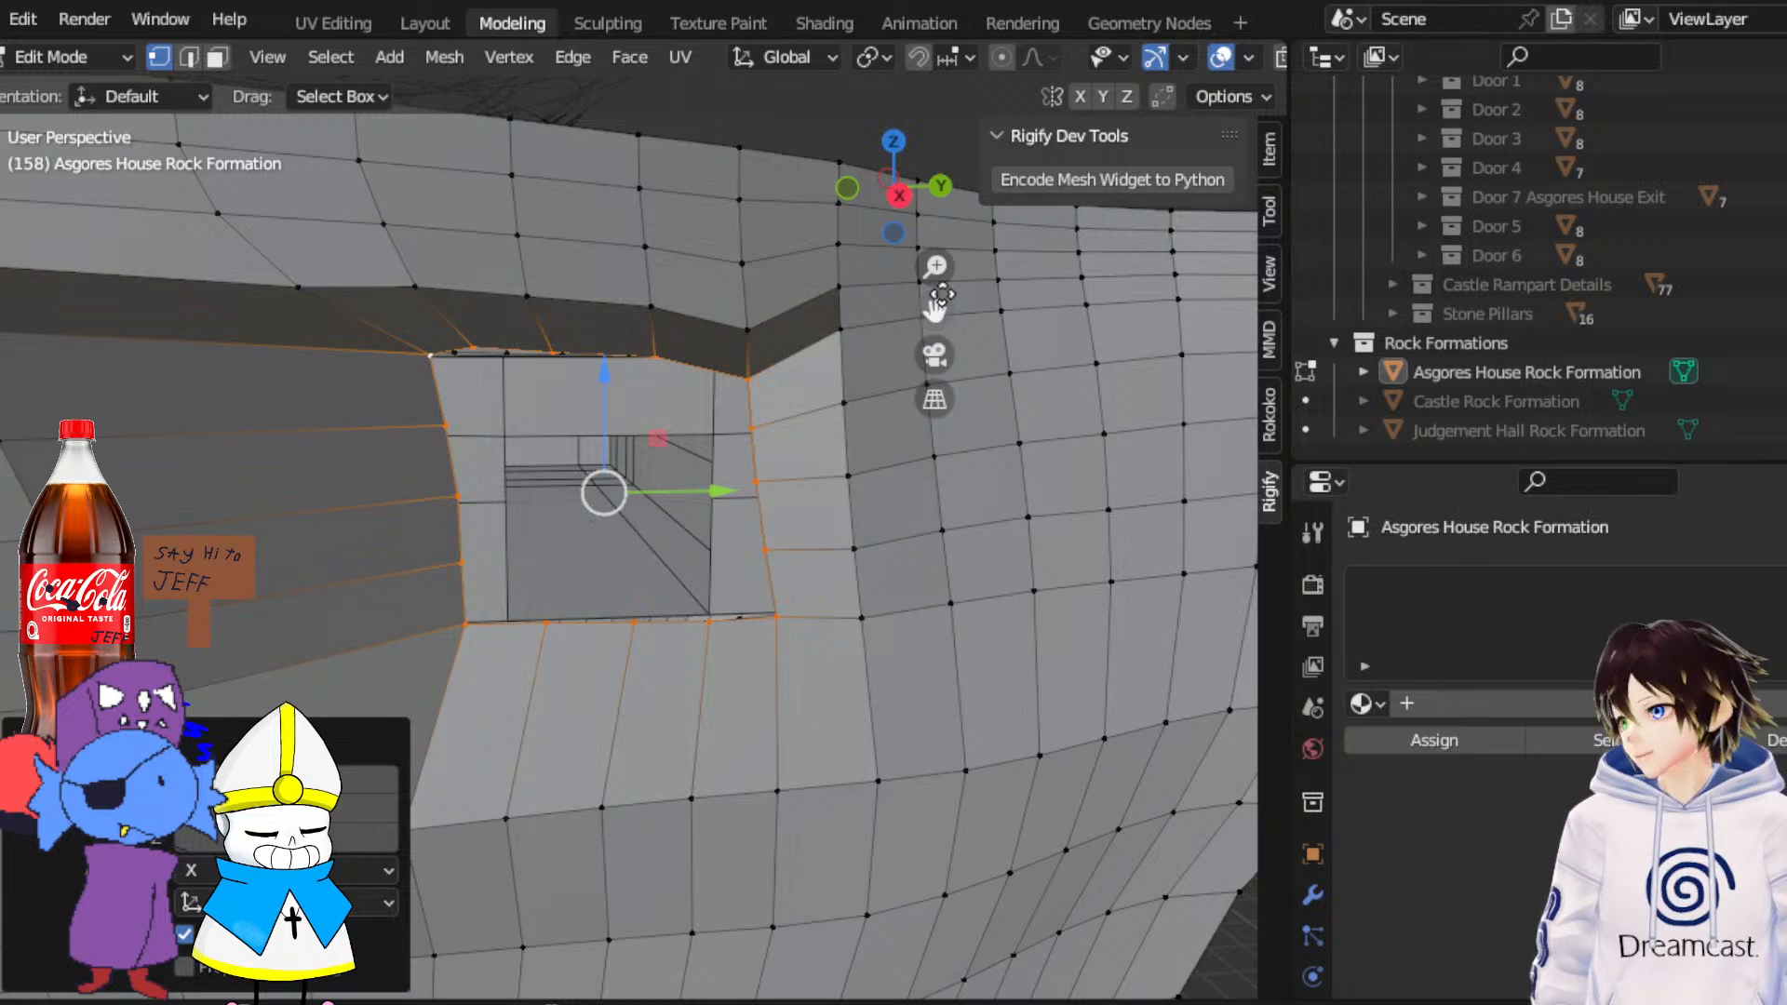
pyautogui.keyDown('shift'); pyautogui.moveTo(942, 294); pyautogui.dragTo(1091, 298, button='middle'); pyautogui.keyUp('shift')
pyautogui.moveTo(658, 422); pyautogui.dragTo(628, 419, button='middle')
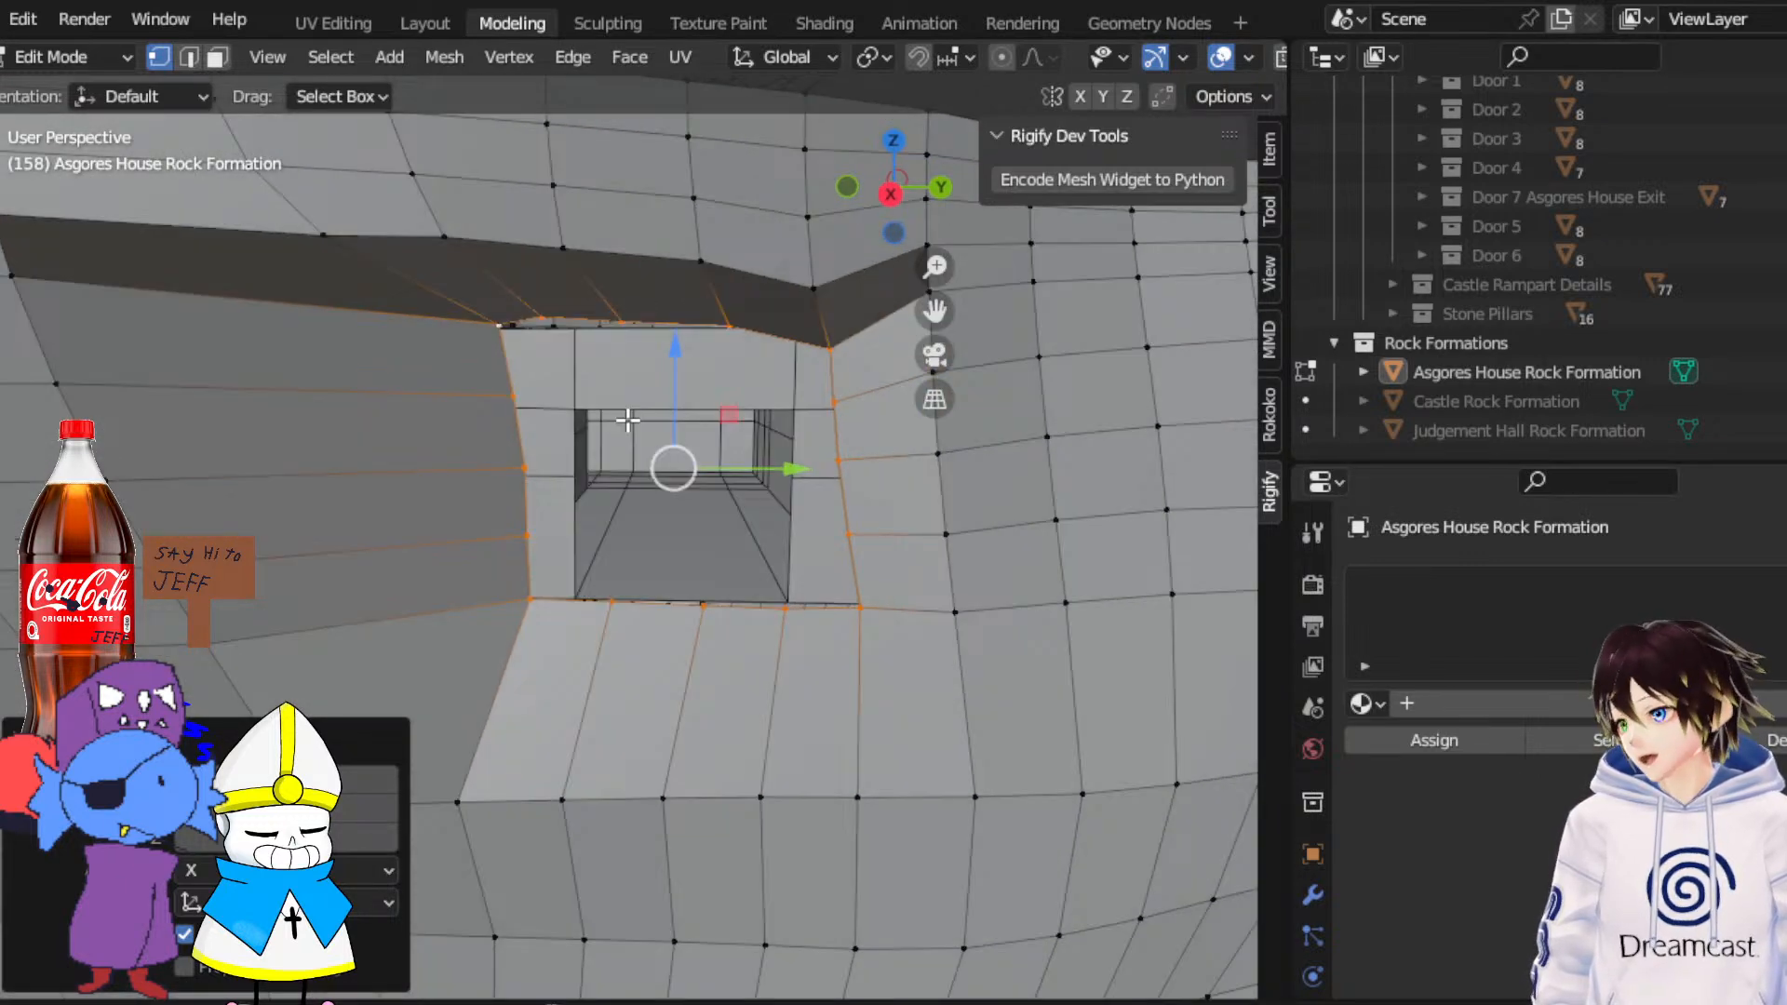
# Level the top edge of the opening rim by scaling its vertices along the Z axis in the right orthographic view
pyautogui.click(502, 315)
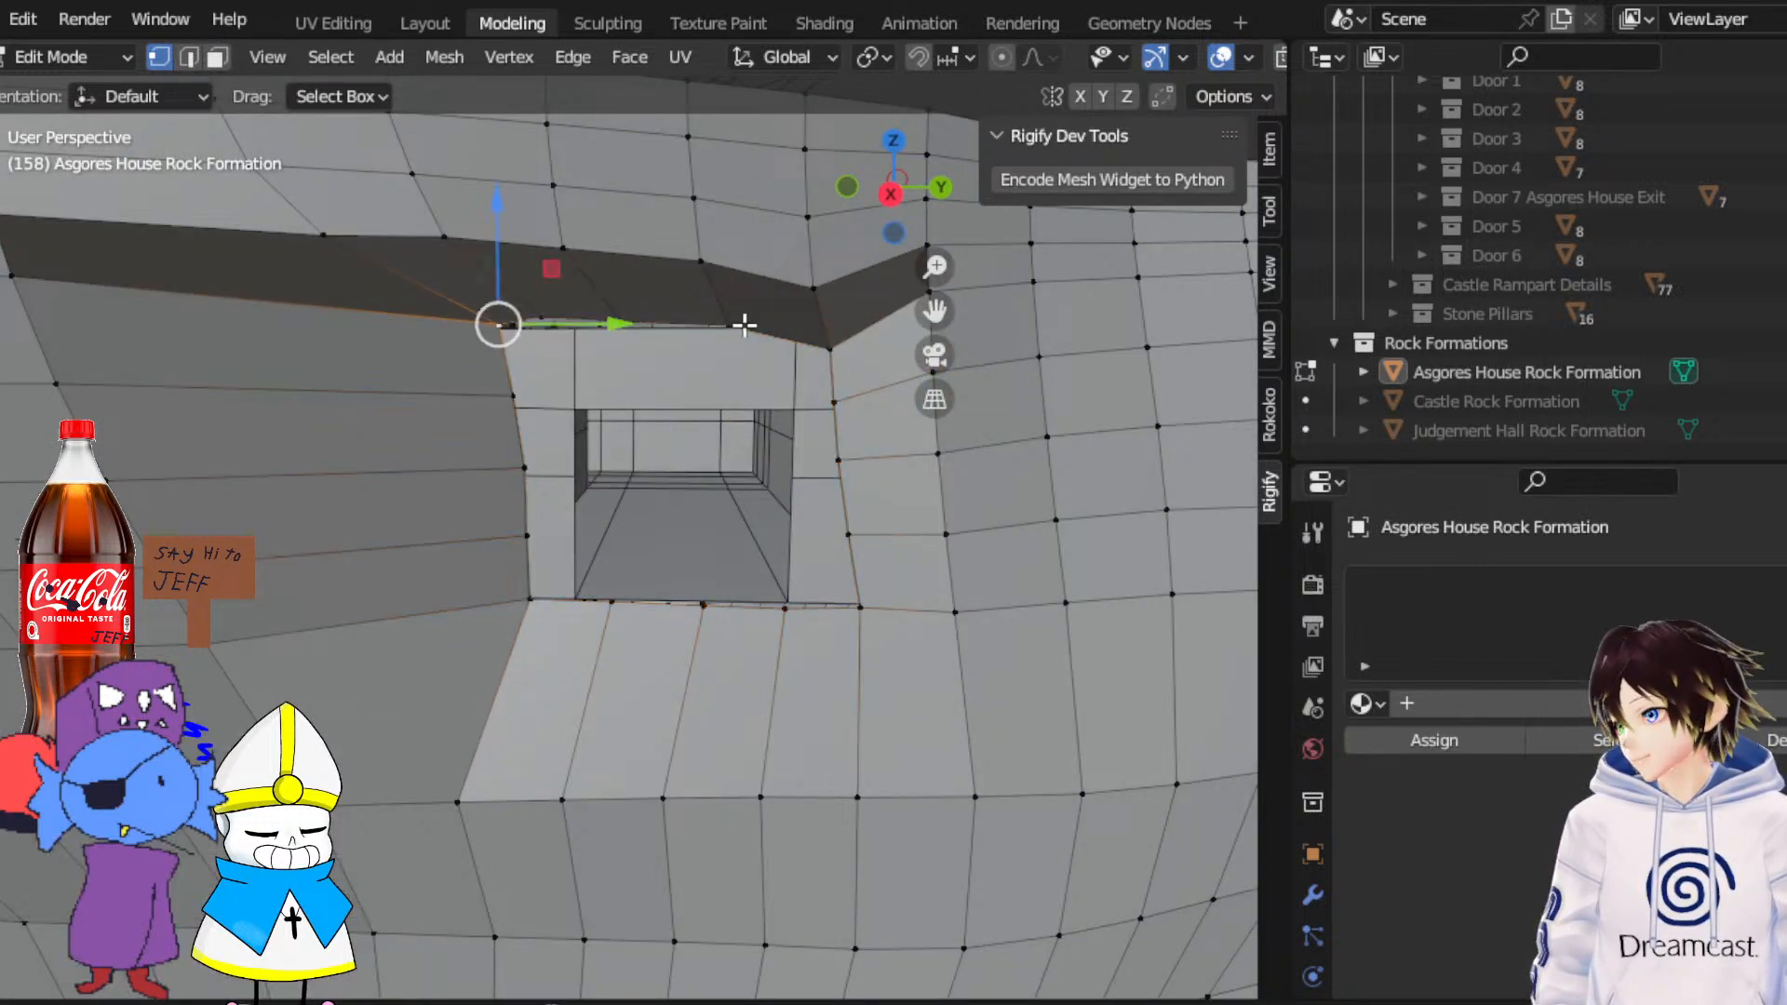
pyautogui.keyDown('shift'); pyautogui.click(829, 346); pyautogui.keyUp('shift')
pyautogui.click(894, 198)
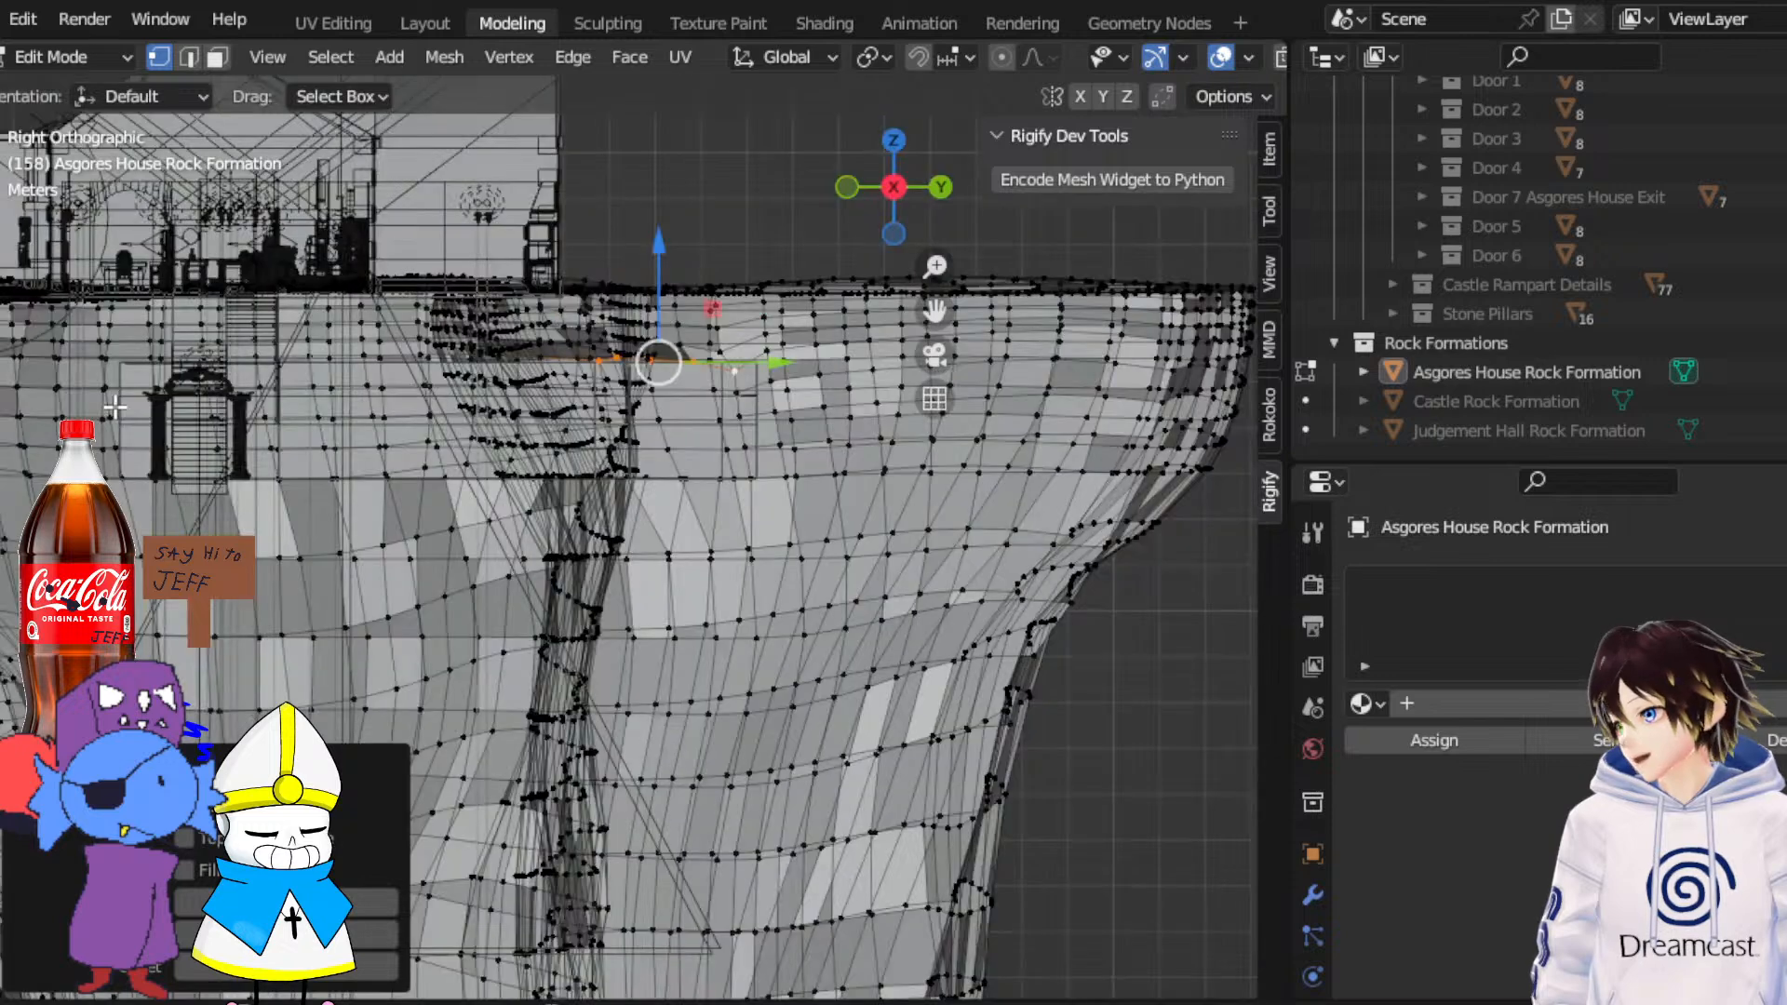
pyautogui.moveTo(662, 248); pyautogui.dragTo(662, 261)
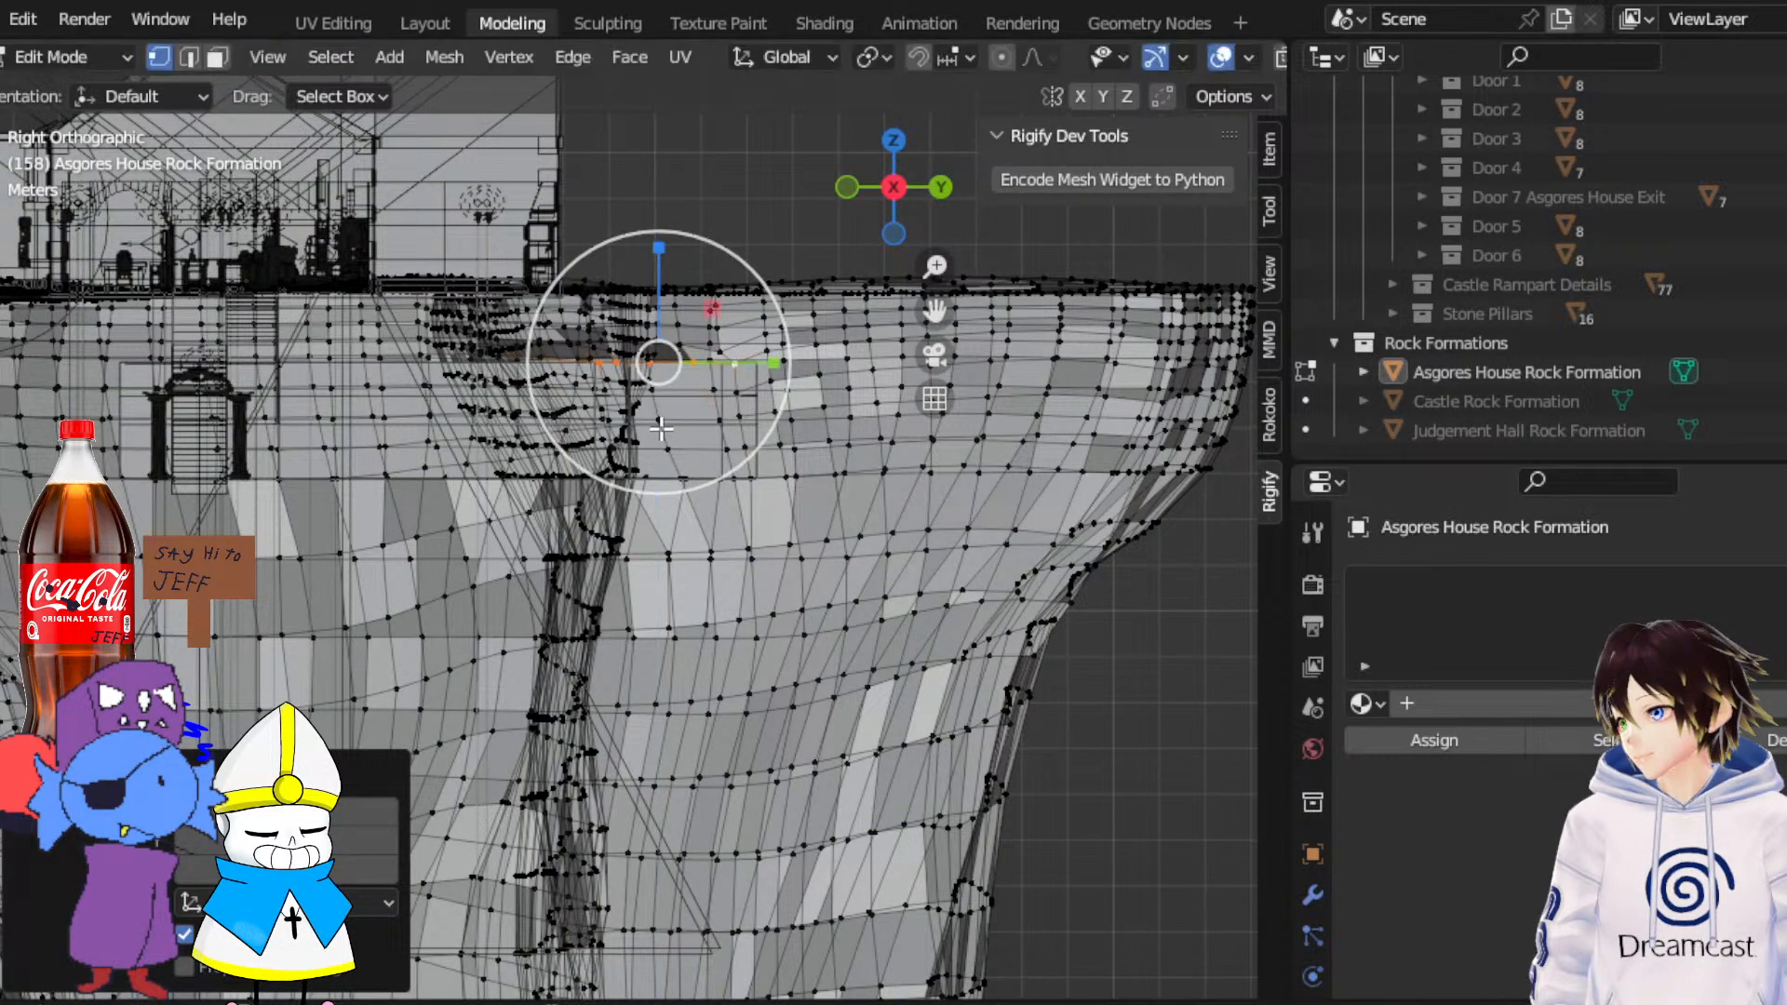
pyautogui.moveTo(819, 276); pyautogui.dragTo(806, 326, button='middle')
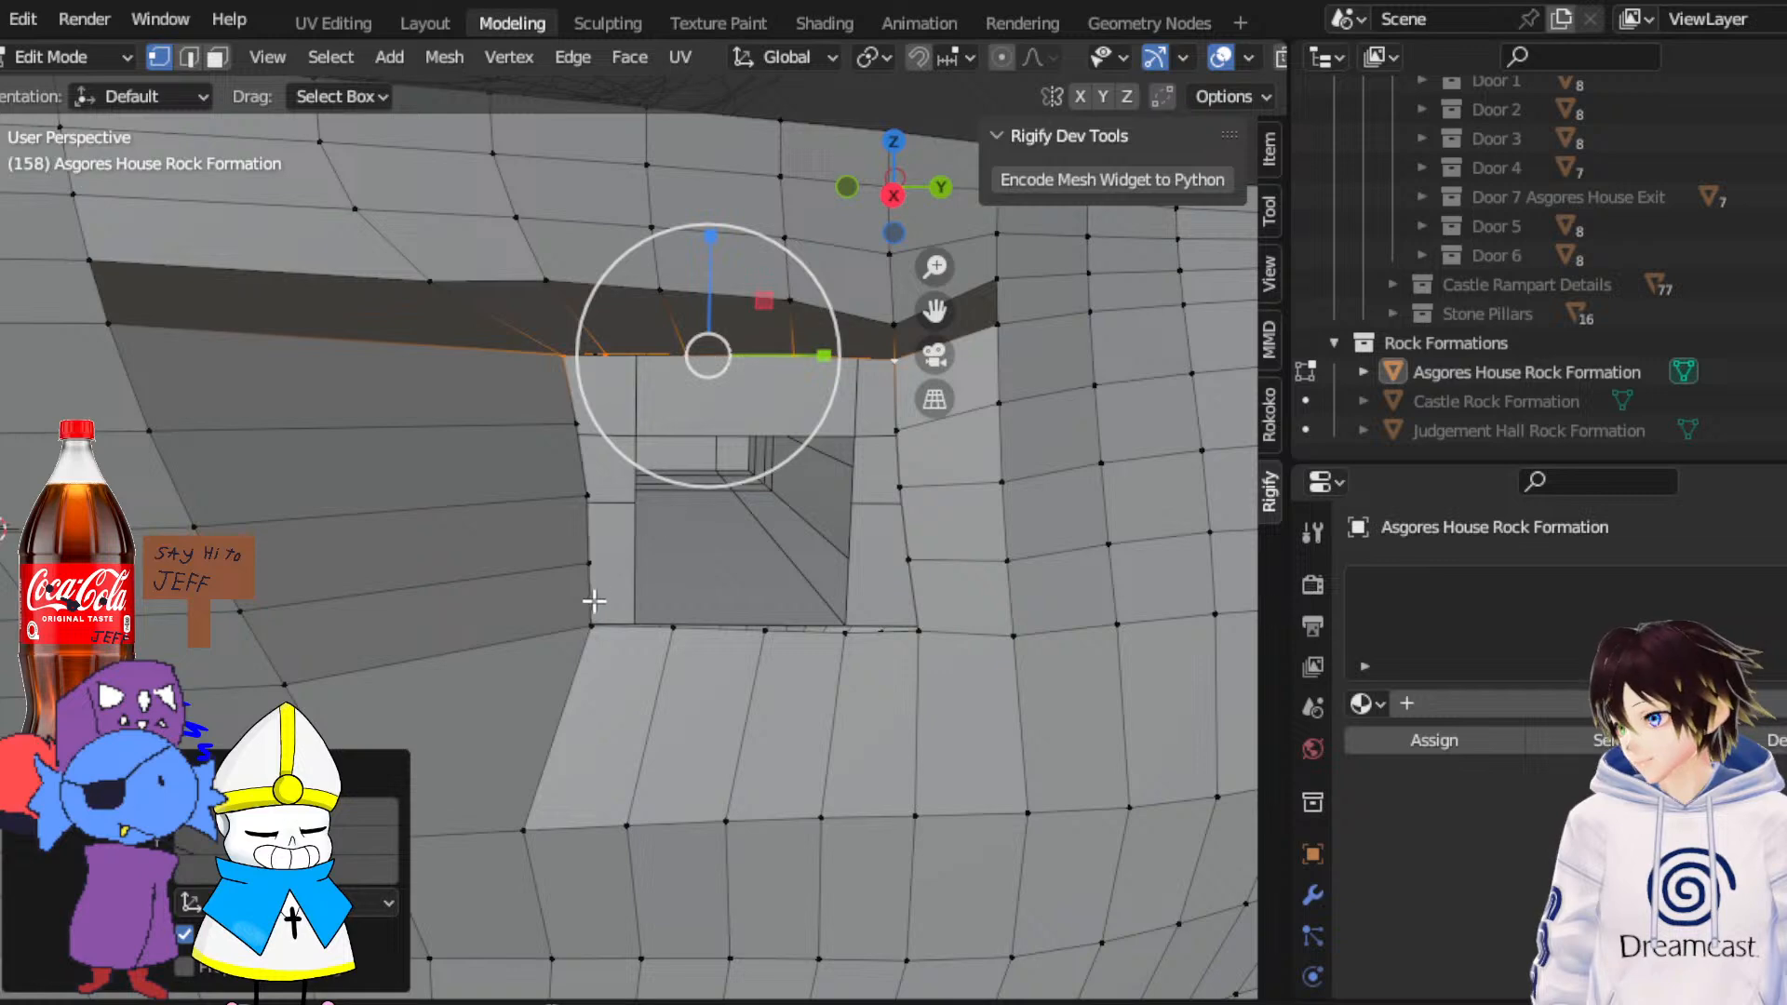
# Select the bottom edge of the opening rim and flatten it along the Z axis in the right orthographic view
pyautogui.click(589, 630)
pyautogui.keyDown('ctrl'); pyautogui.click(918, 633); pyautogui.keyUp('ctrl')
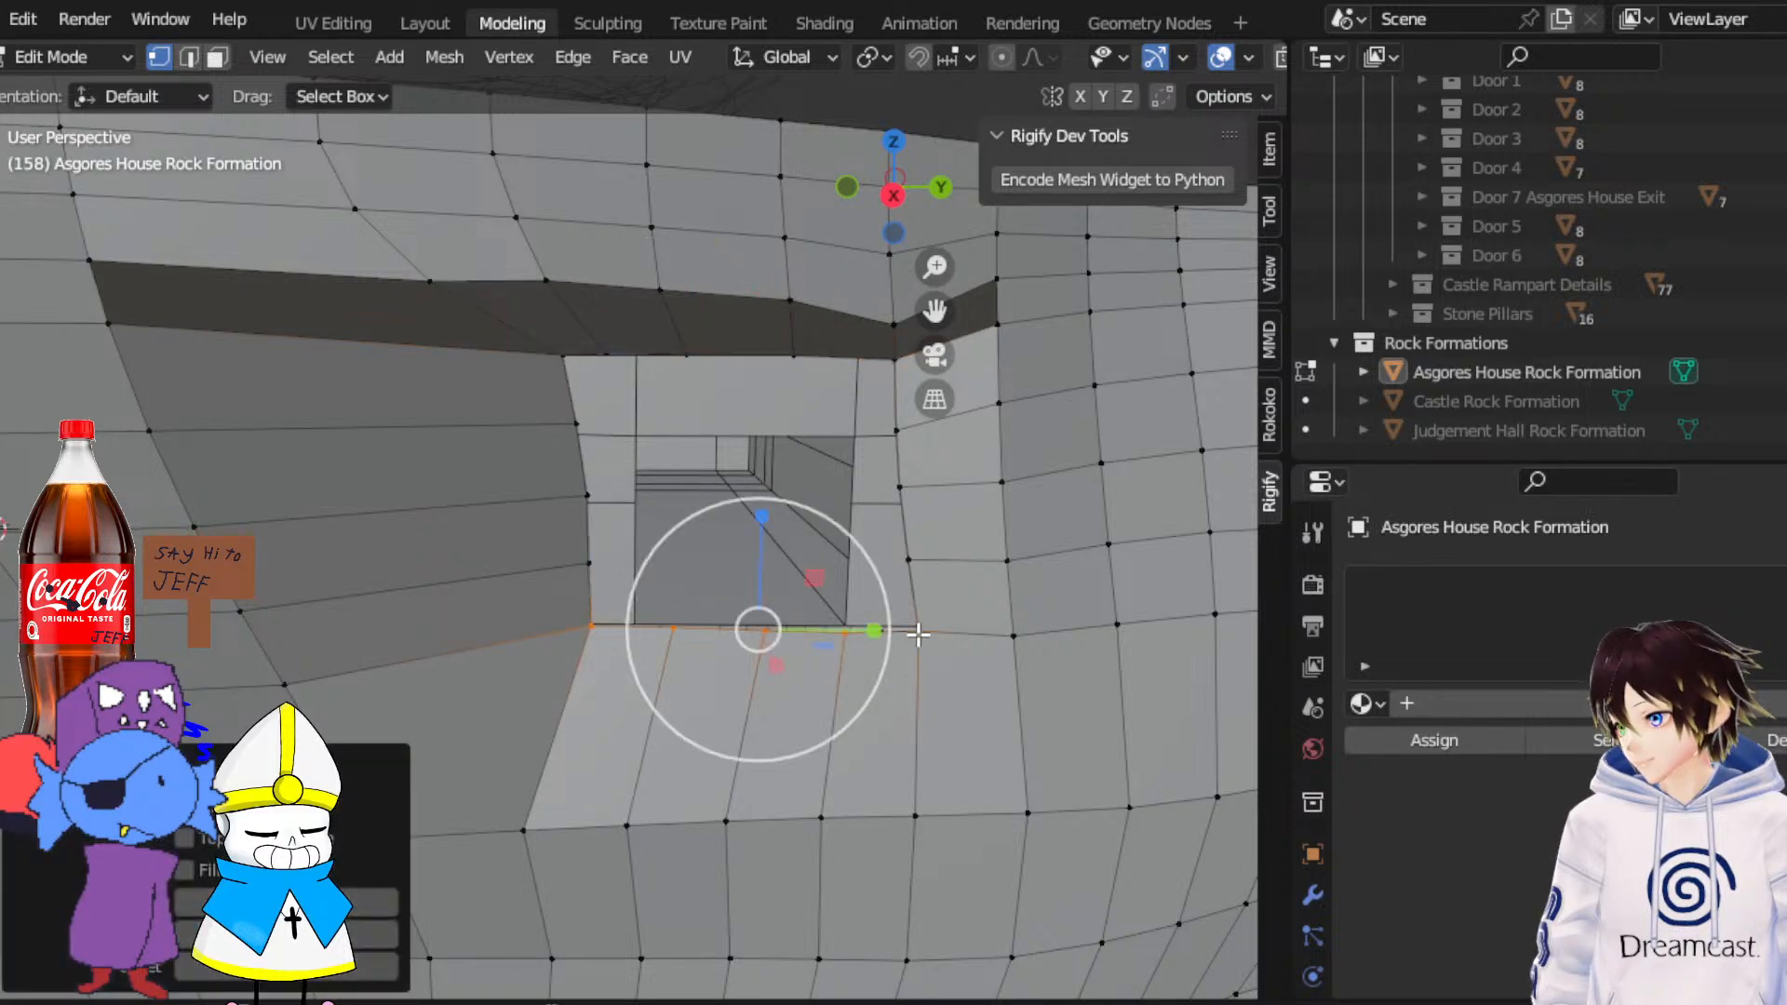
pyautogui.click(891, 197)
pyautogui.moveTo(684, 369); pyautogui.dragTo(684, 678)
pyautogui.moveTo(686, 373)
pyautogui.mouseDown()
pyautogui.moveTo(684, 526)
pyautogui.moveTo(685, 411)
pyautogui.moveTo(685, 488)
pyautogui.mouseUp()
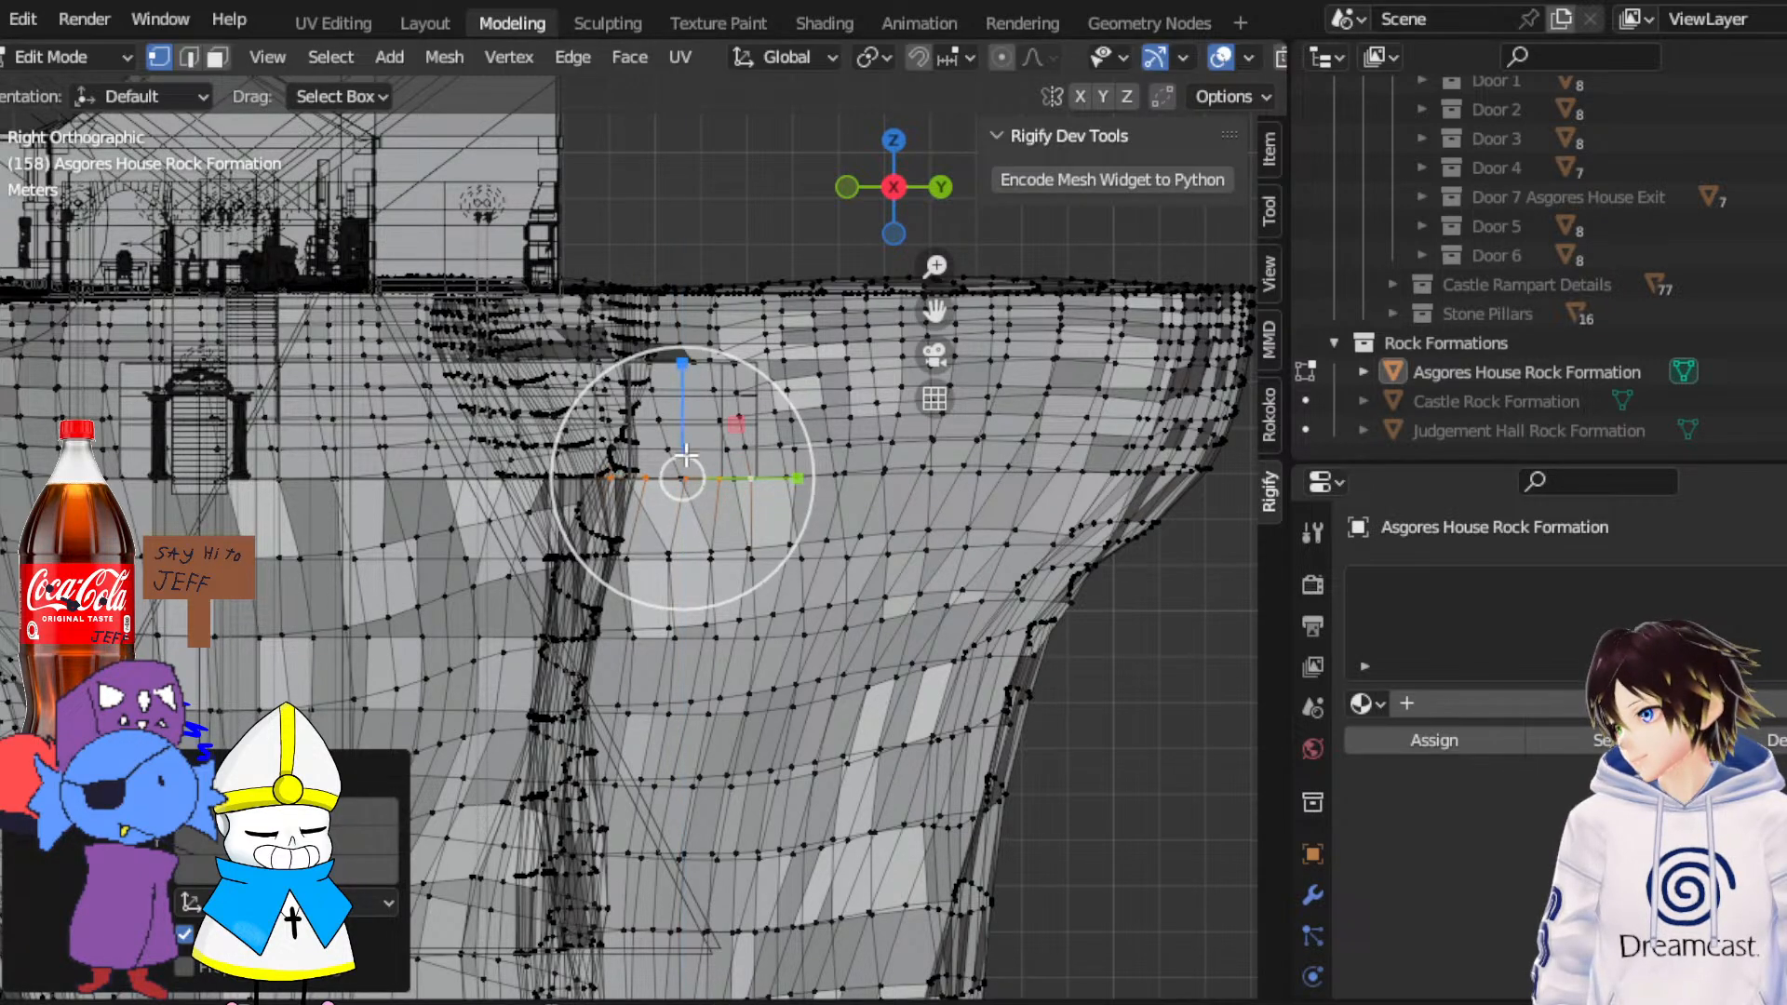
pyautogui.hotkey('alt', 'z')
# Check the squared-off doorway opening from the front and return the rock formation to Sculpt Mode
pyautogui.moveTo(705, 402); pyautogui.dragTo(707, 414, button='middle')
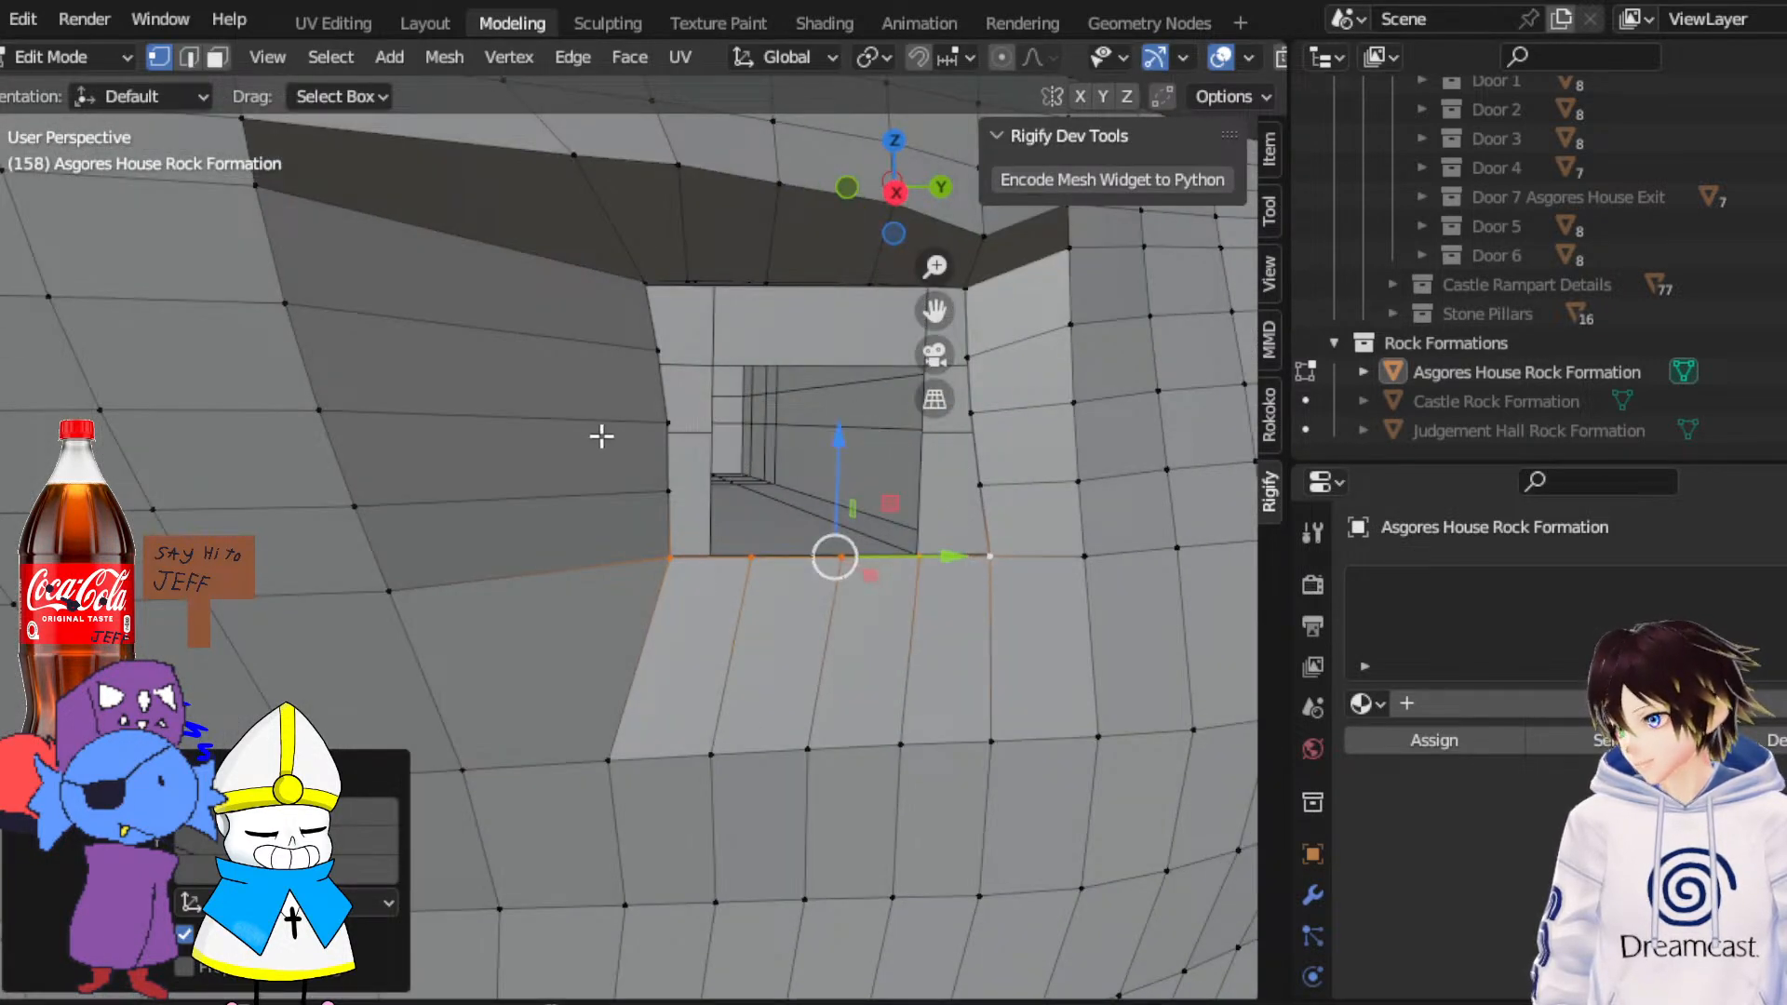
pyautogui.moveTo(601, 436); pyautogui.dragTo(843, 552, button='middle')
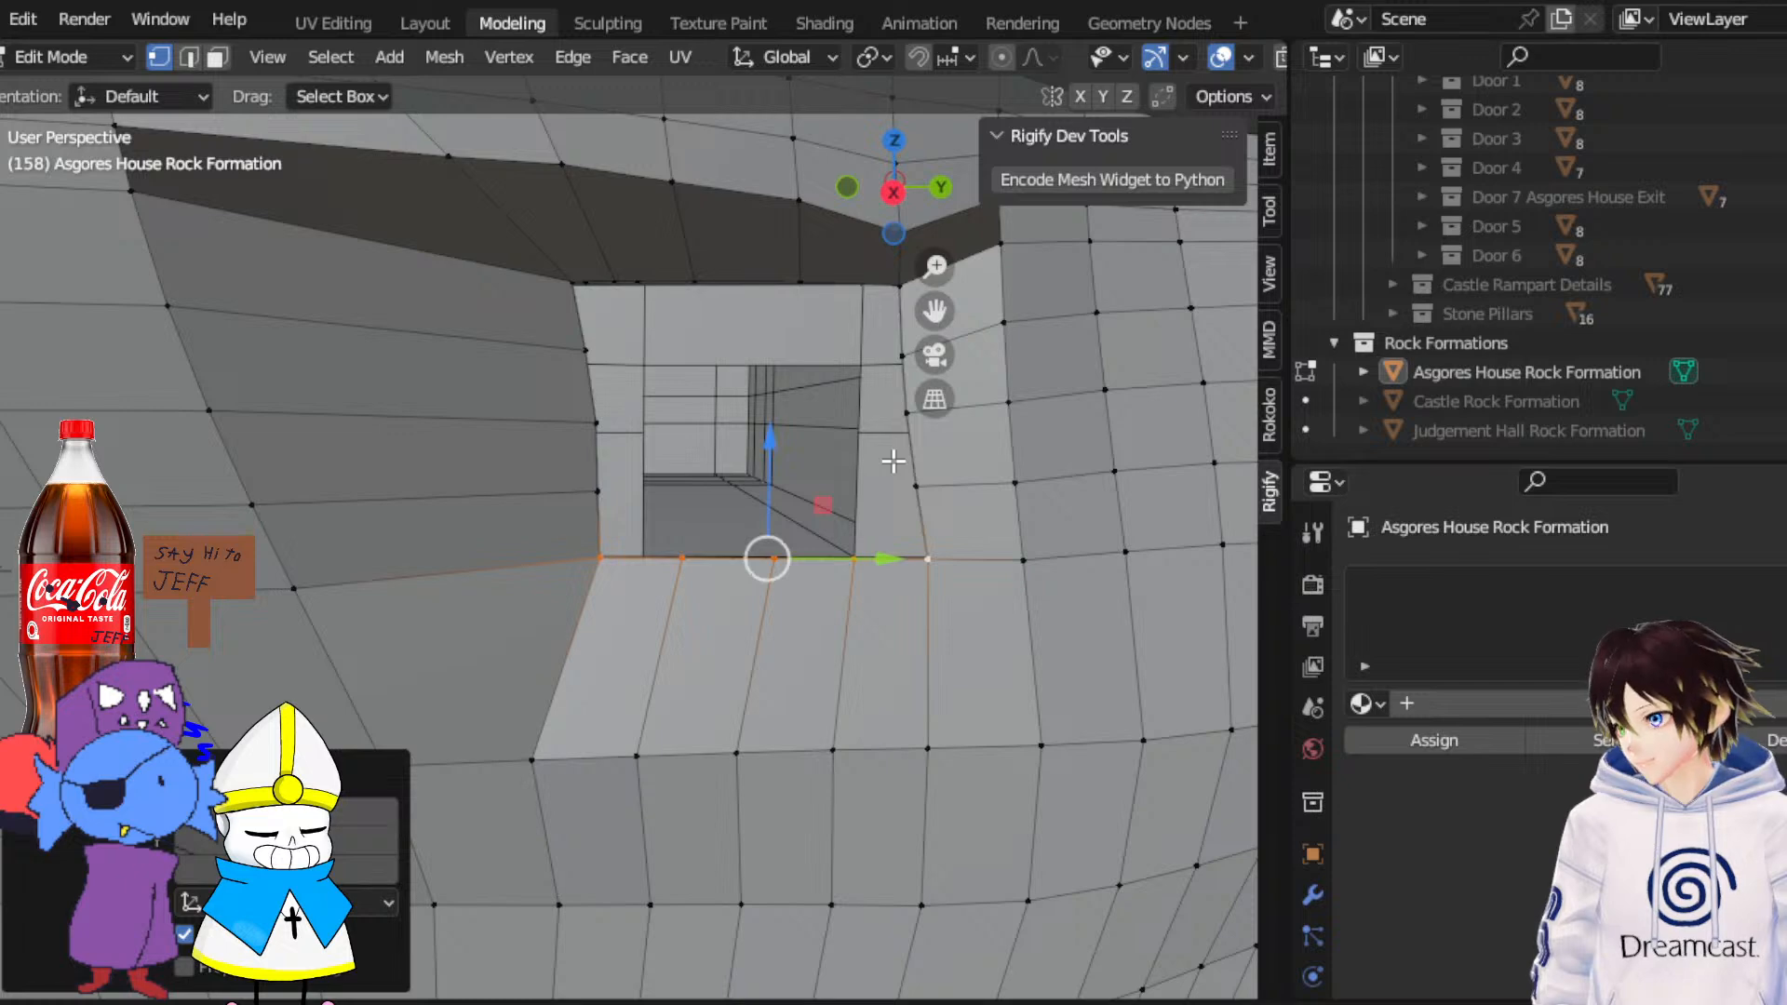
pyautogui.scroll(-2, 893, 461)
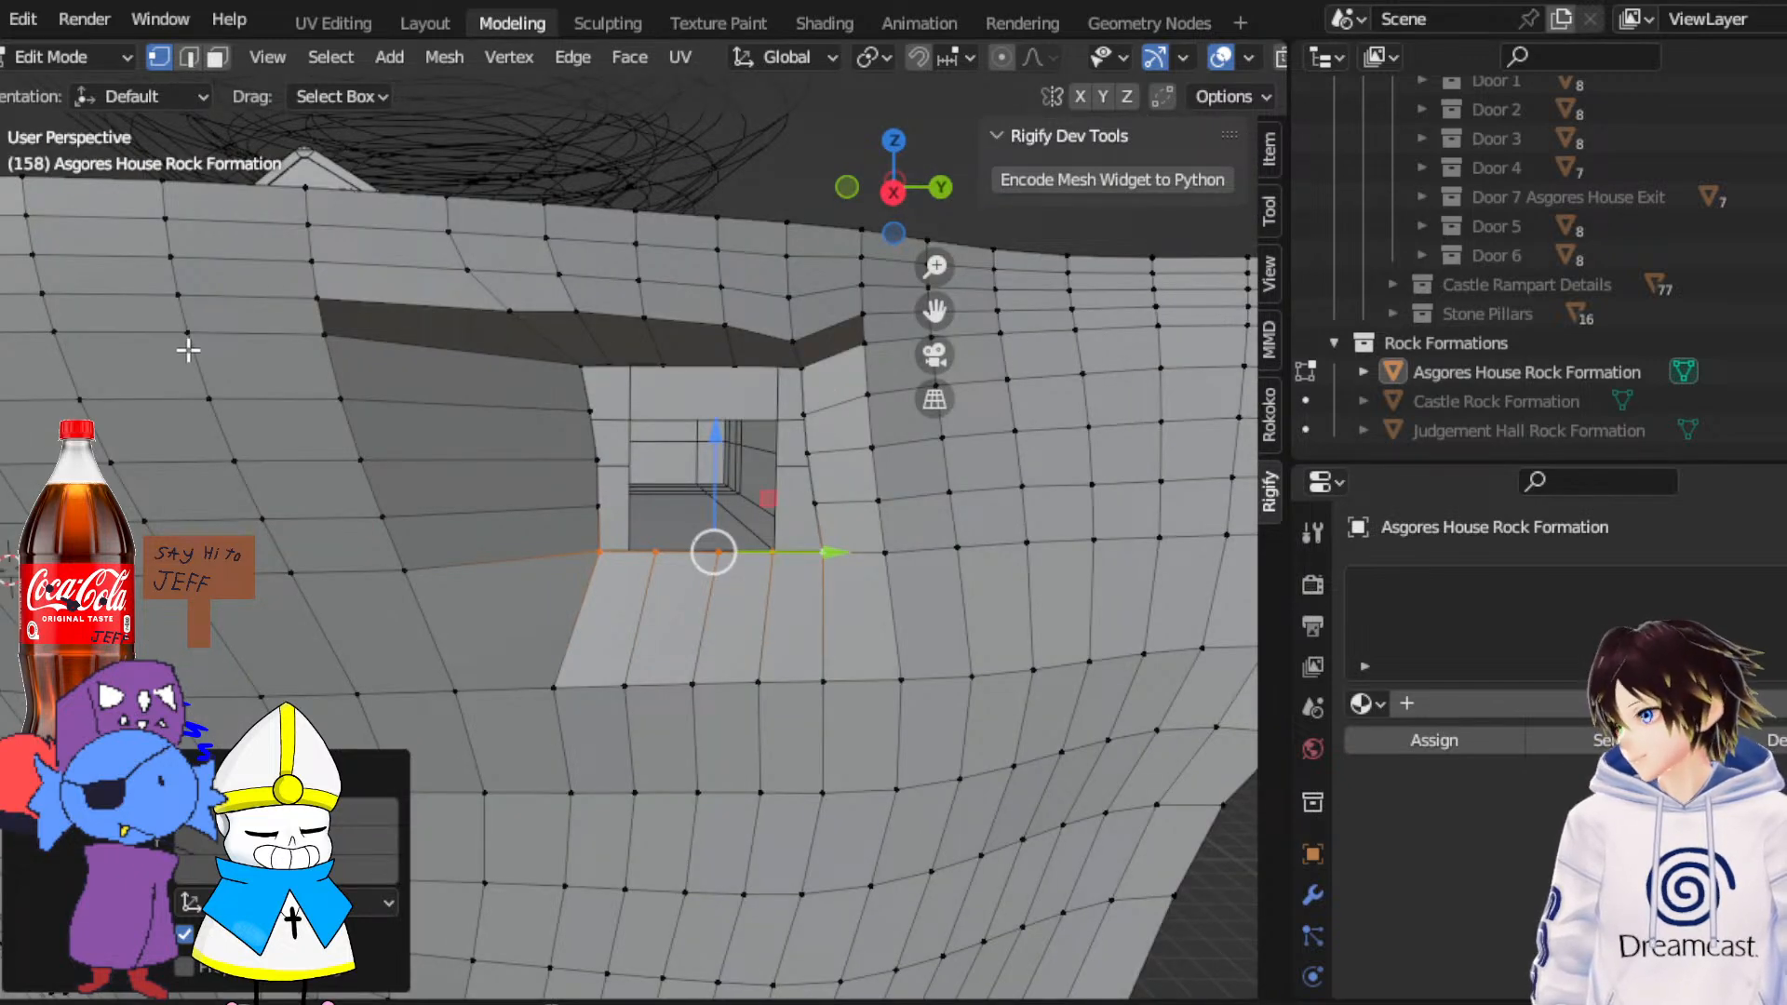
pyautogui.moveTo(188, 350); pyautogui.dragTo(201, 356, button='middle')
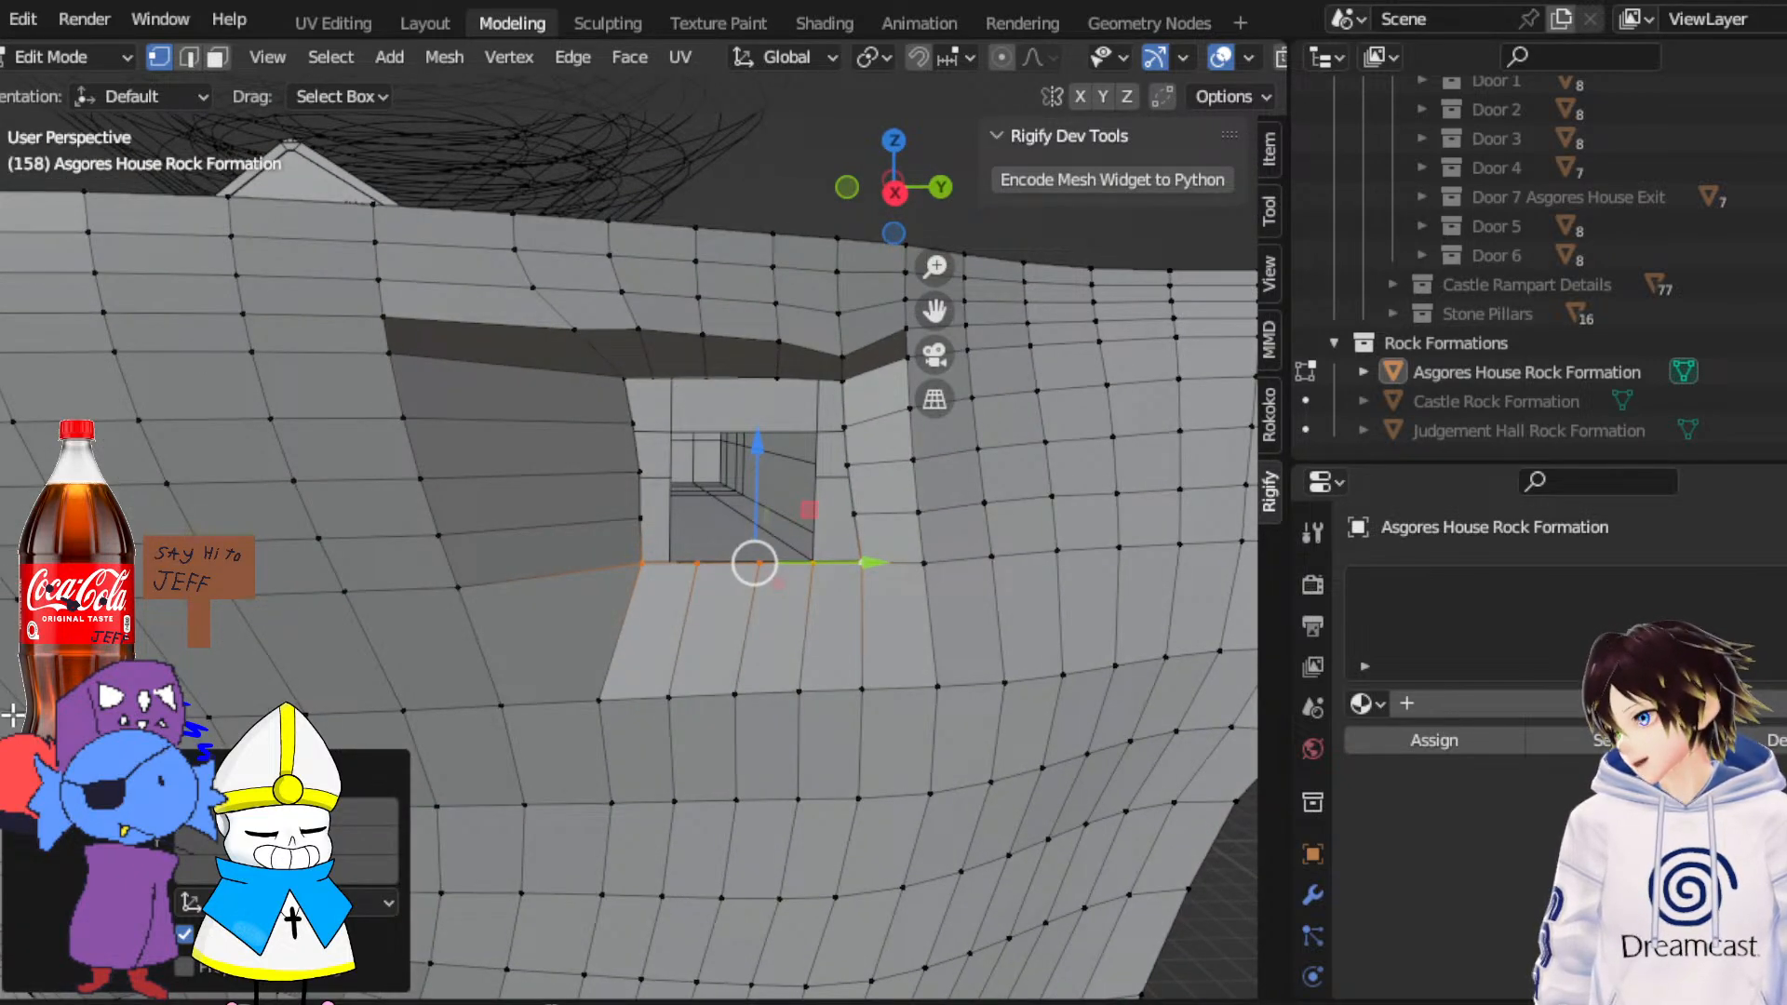
pyautogui.click(65, 57)
pyautogui.click(75, 147)
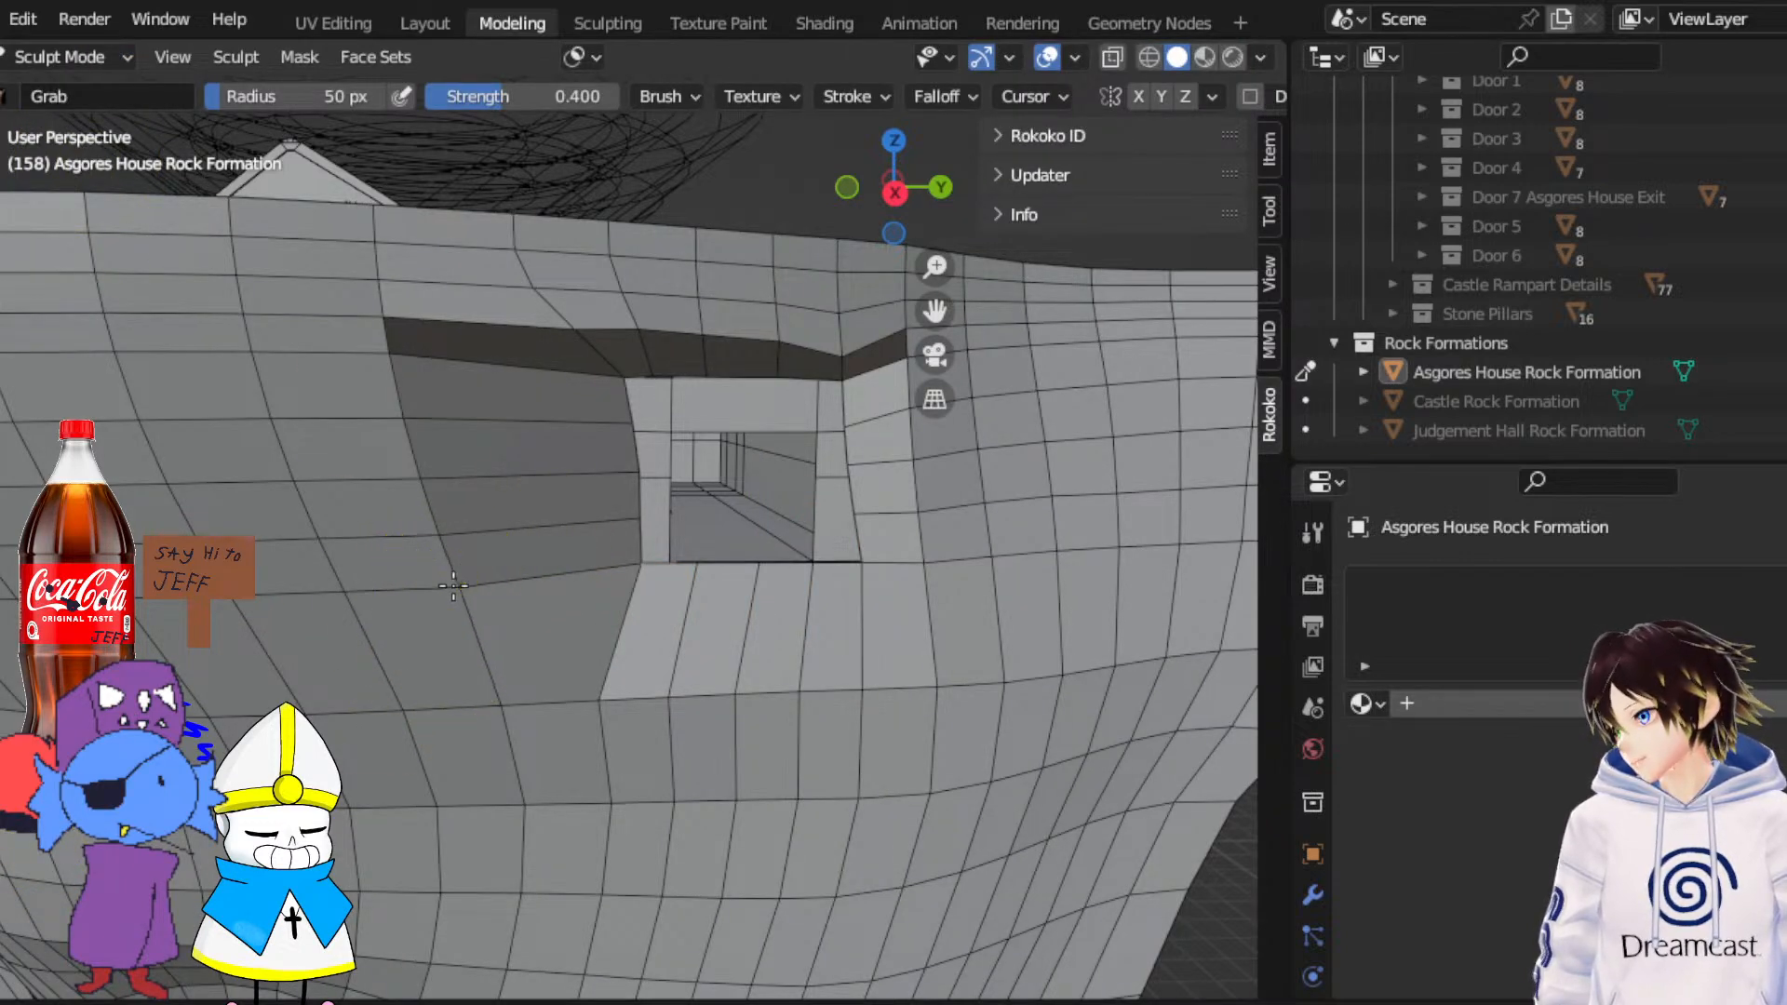
# Set the Grab brush radius to 100 px, pull the opening's left side toward the door frame, and undo the last strokes on its lower edge
pyautogui.click(307, 97)
pyautogui.write('1')
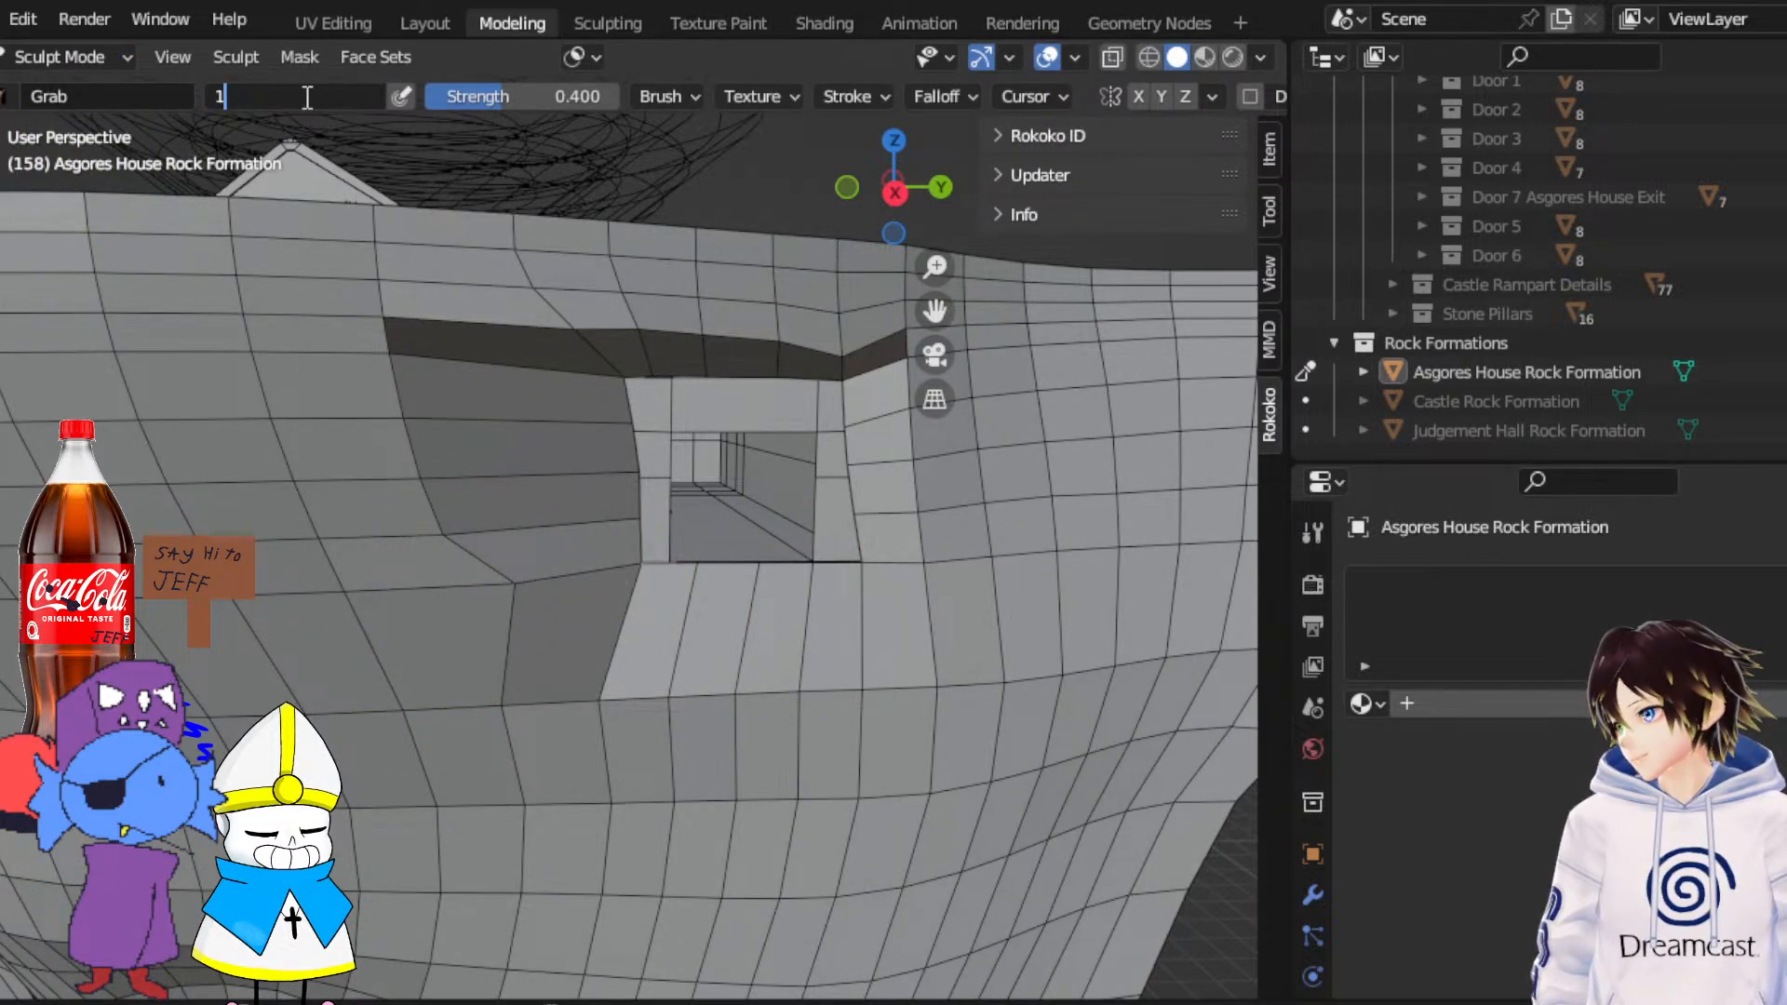
pyautogui.write('00')
pyautogui.press('Return')
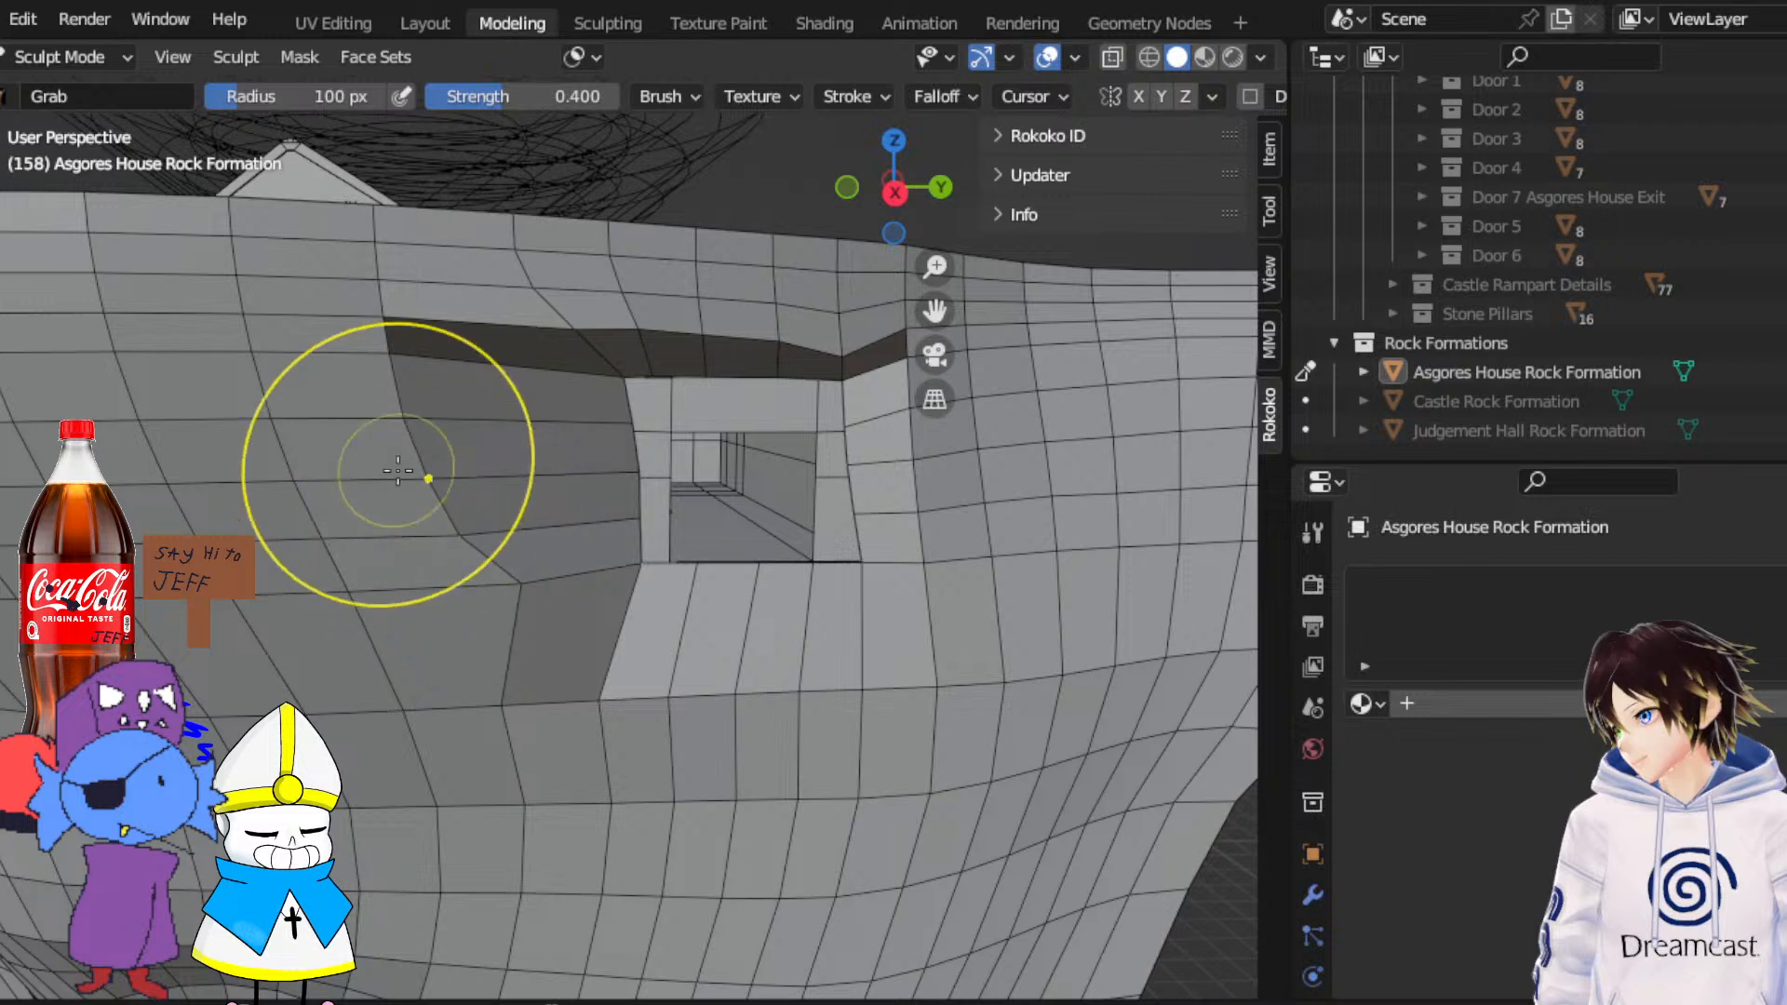
pyautogui.moveTo(386, 361)
pyautogui.mouseDown()
pyautogui.moveTo(460, 349)
pyautogui.moveTo(456, 518)
pyautogui.moveTo(479, 399)
pyautogui.moveTo(502, 359)
pyautogui.moveTo(530, 365)
pyautogui.moveTo(539, 499)
pyautogui.moveTo(584, 662)
pyautogui.moveTo(909, 663)
pyautogui.moveTo(911, 648)
pyautogui.mouseUp()
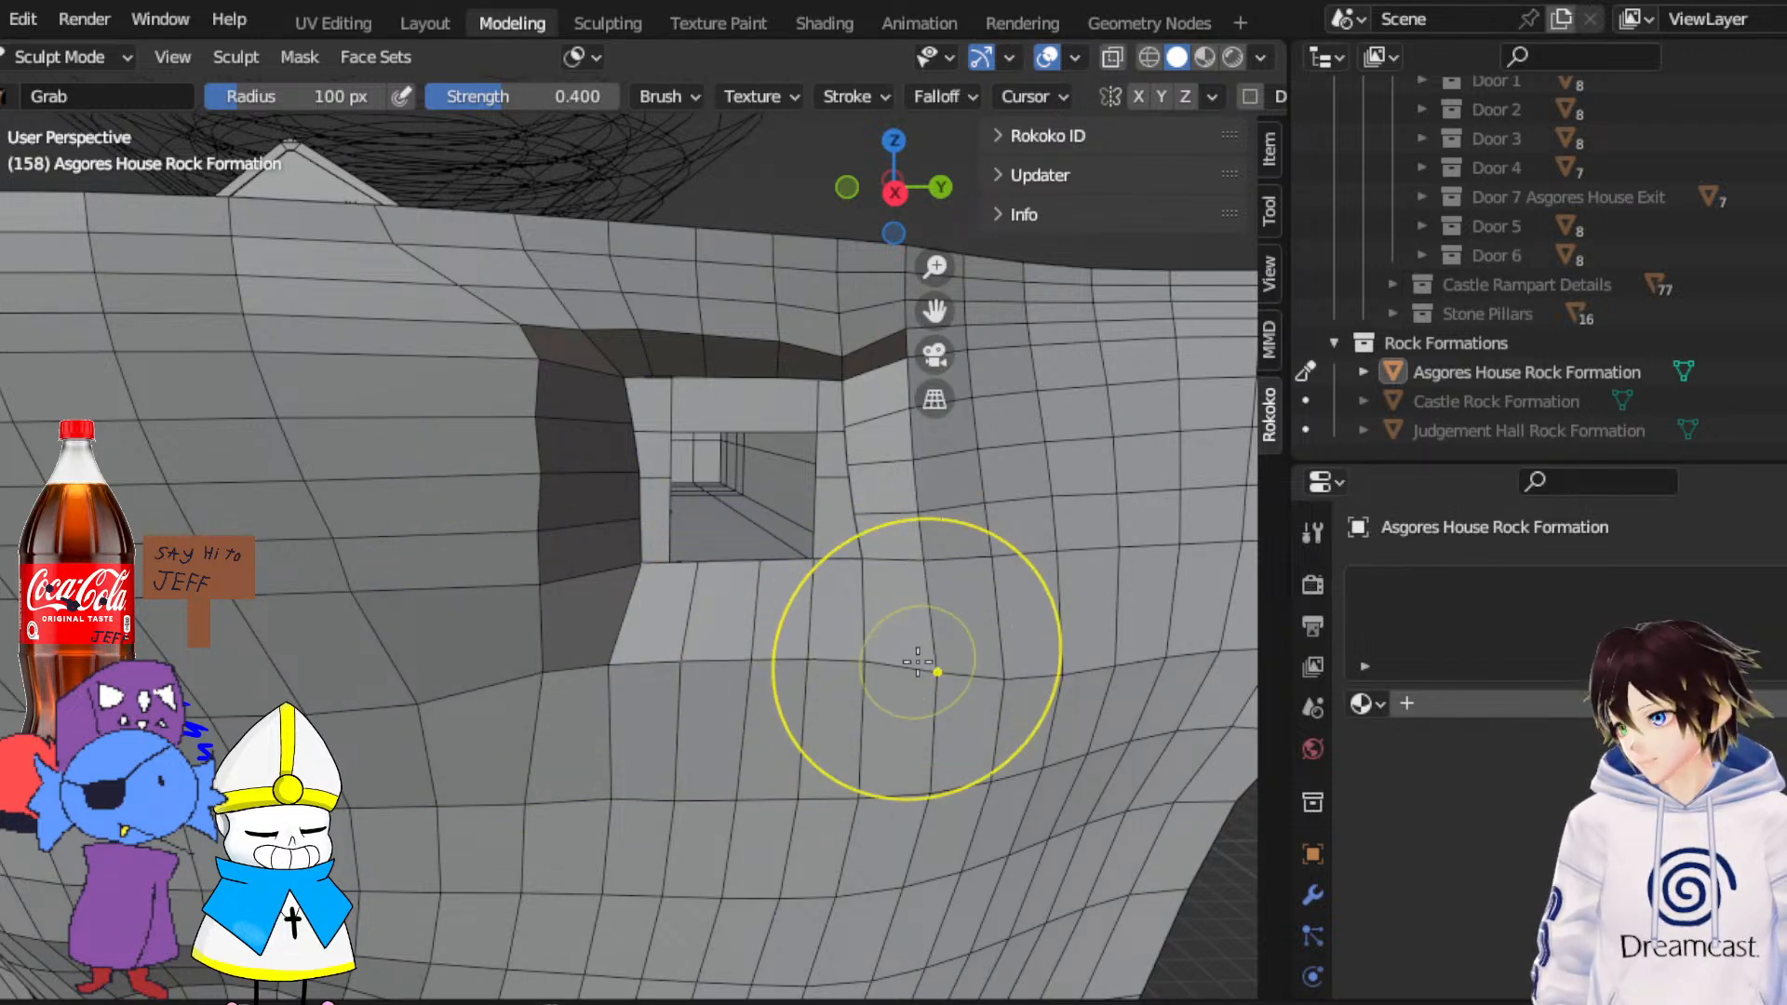
pyautogui.hotkey('ctrl', 'z')
pyautogui.hotkey('ctrl', 'z')
pyautogui.hotkey('ctrl', 'z')
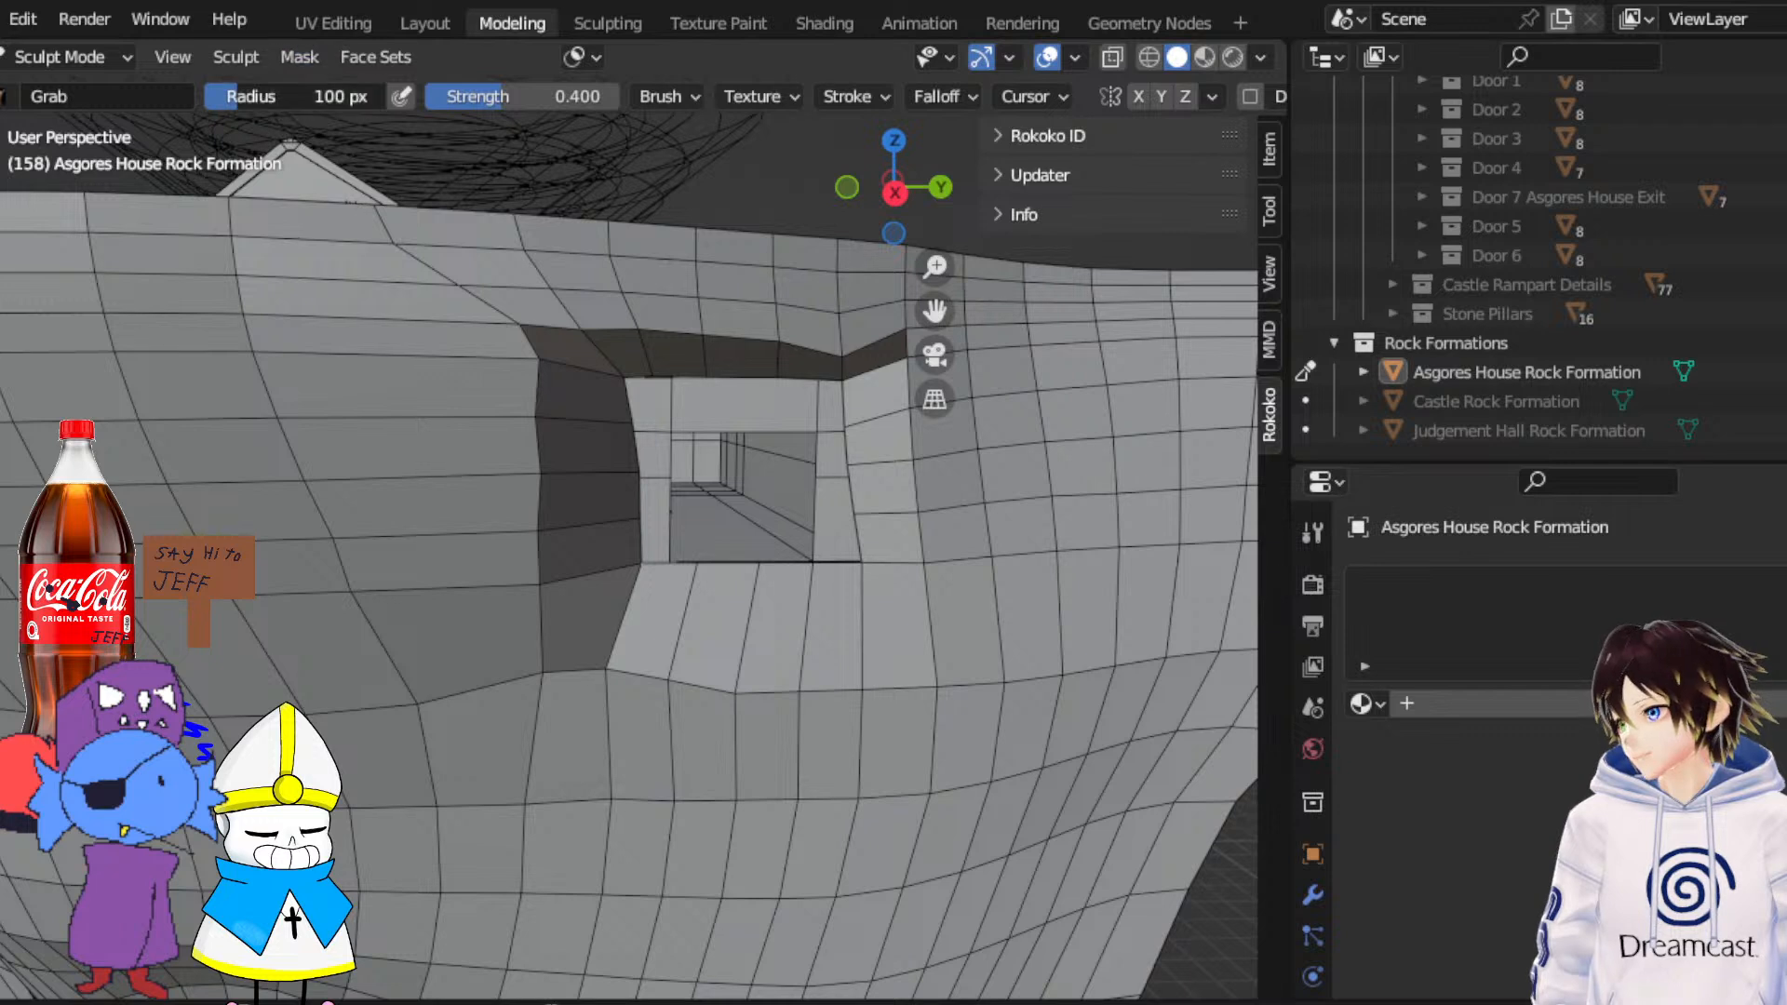
# Set the Grab brush radius to 60 px and pull the opening's lower edge up toward the door sill
pyautogui.press('Return')
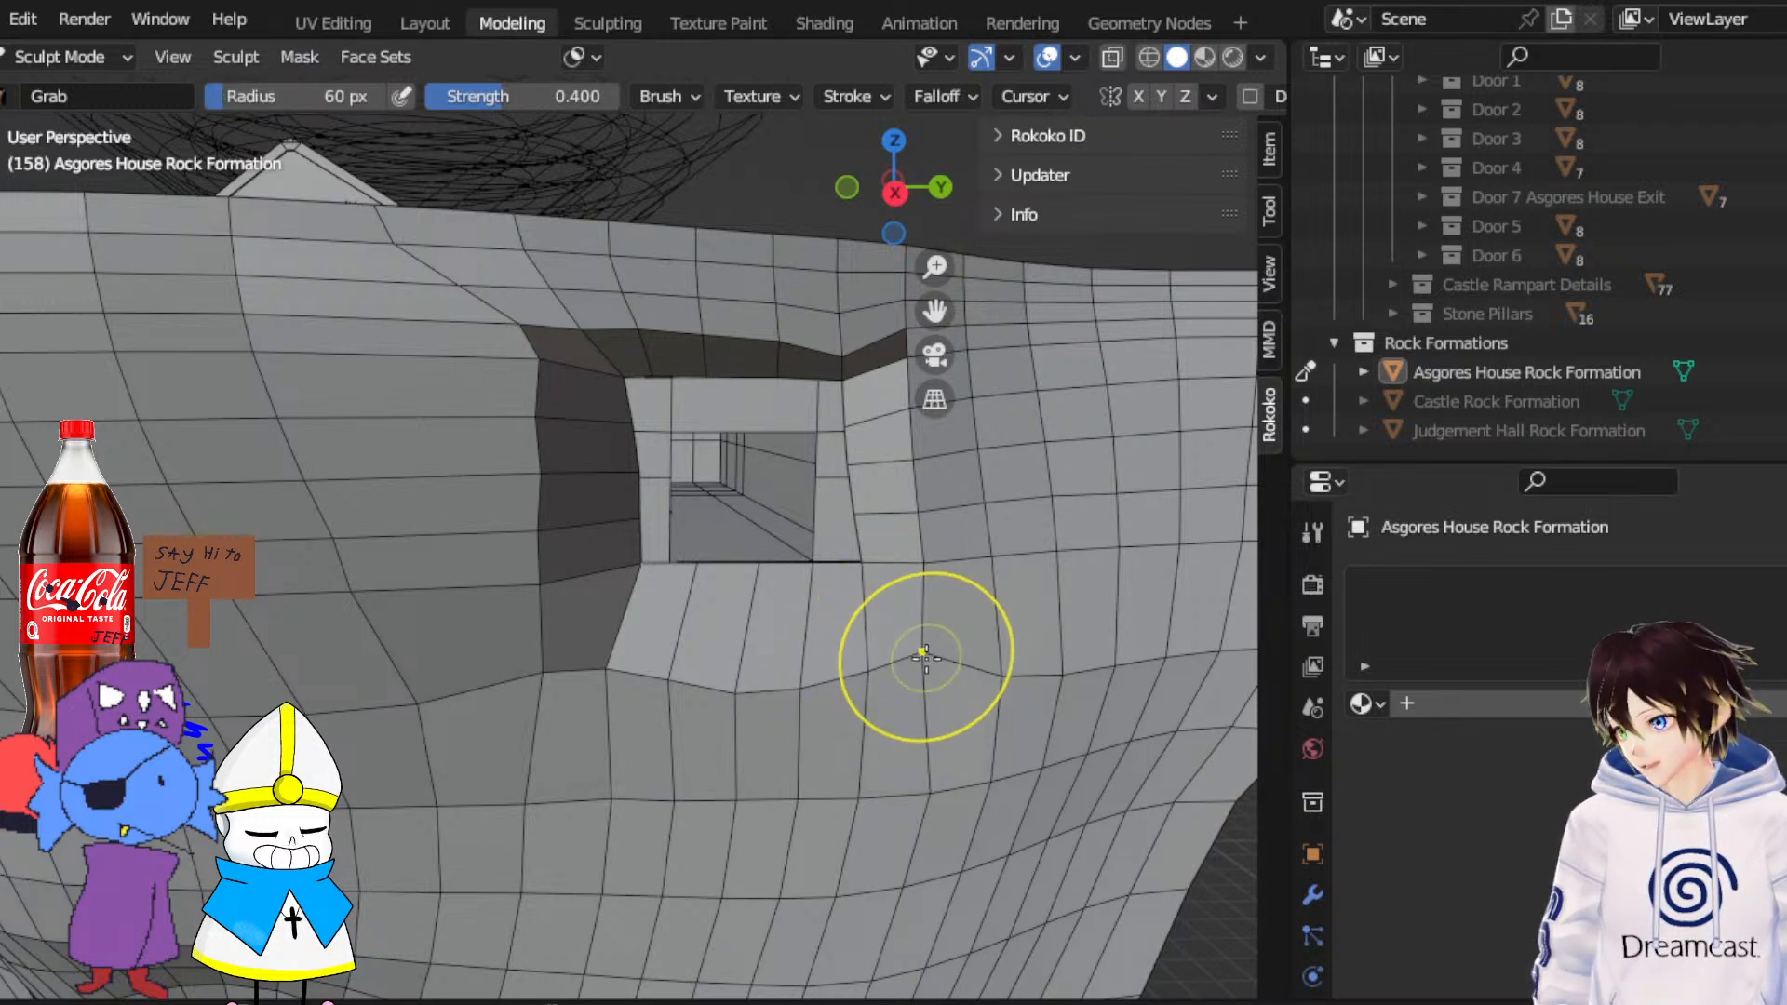
pyautogui.moveTo(663, 689); pyautogui.dragTo(687, 604)
pyautogui.moveTo(599, 673); pyautogui.dragTo(641, 614)
pyautogui.moveTo(684, 677); pyautogui.dragTo(717, 630)
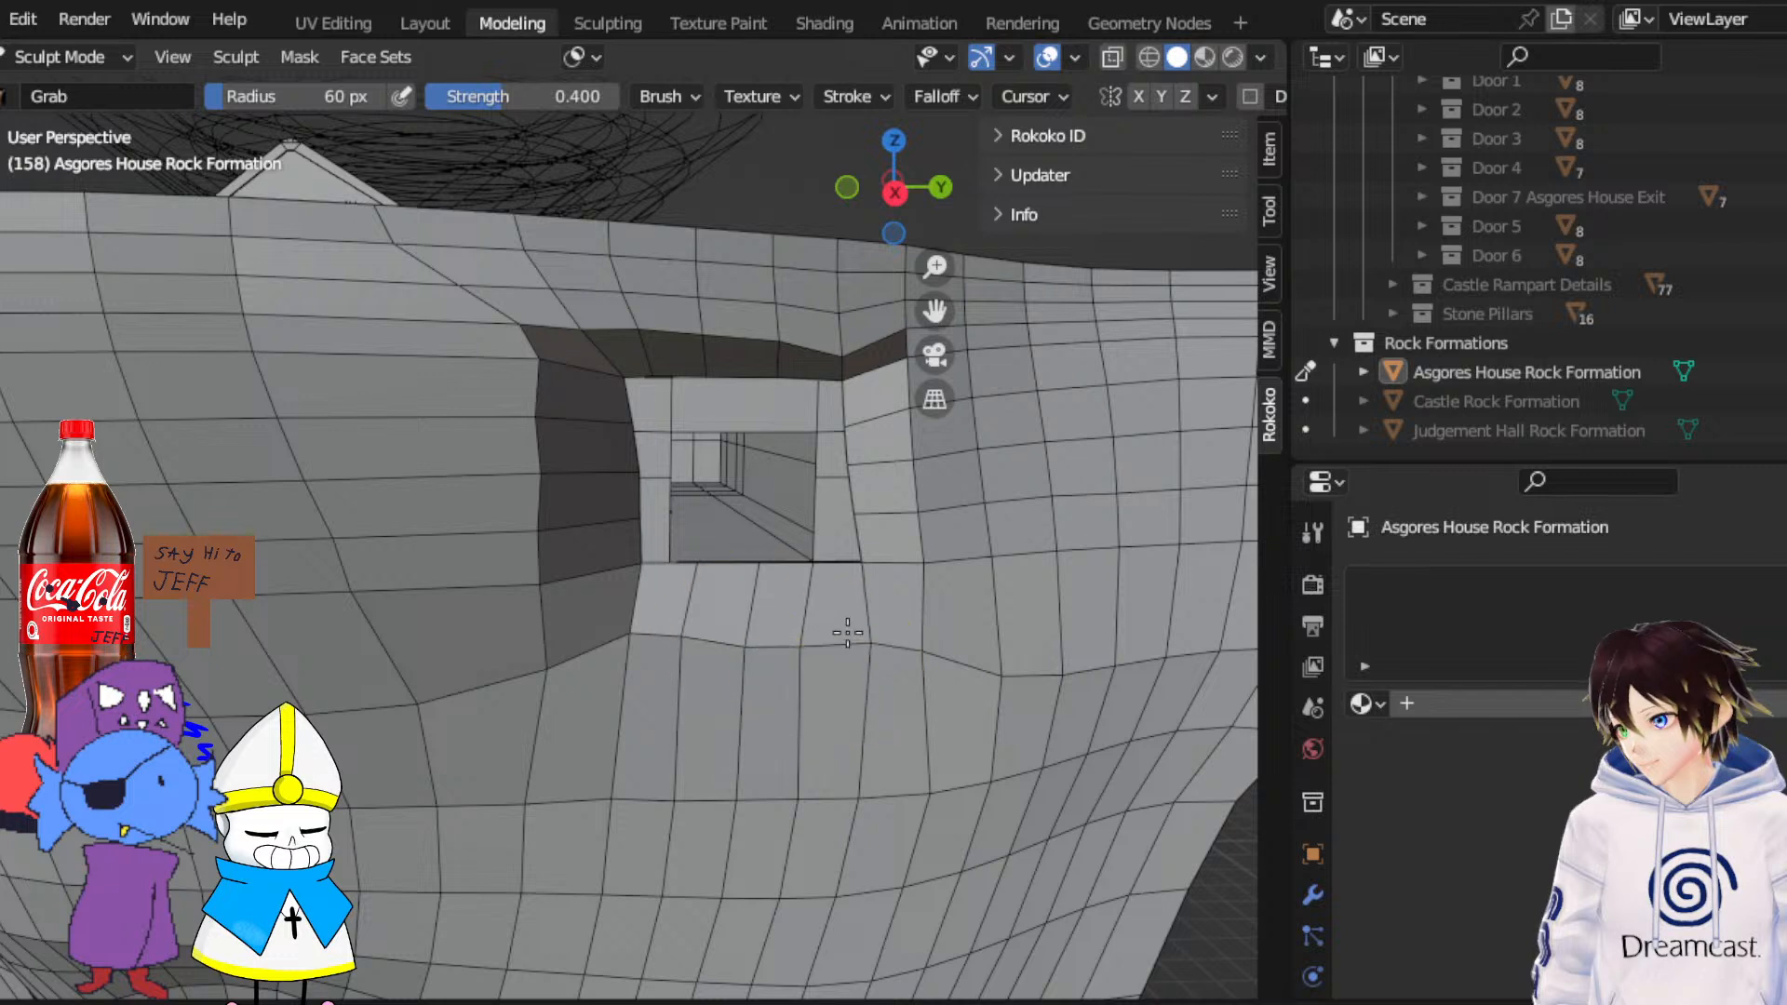
pyautogui.moveTo(908, 621); pyautogui.dragTo(887, 588)
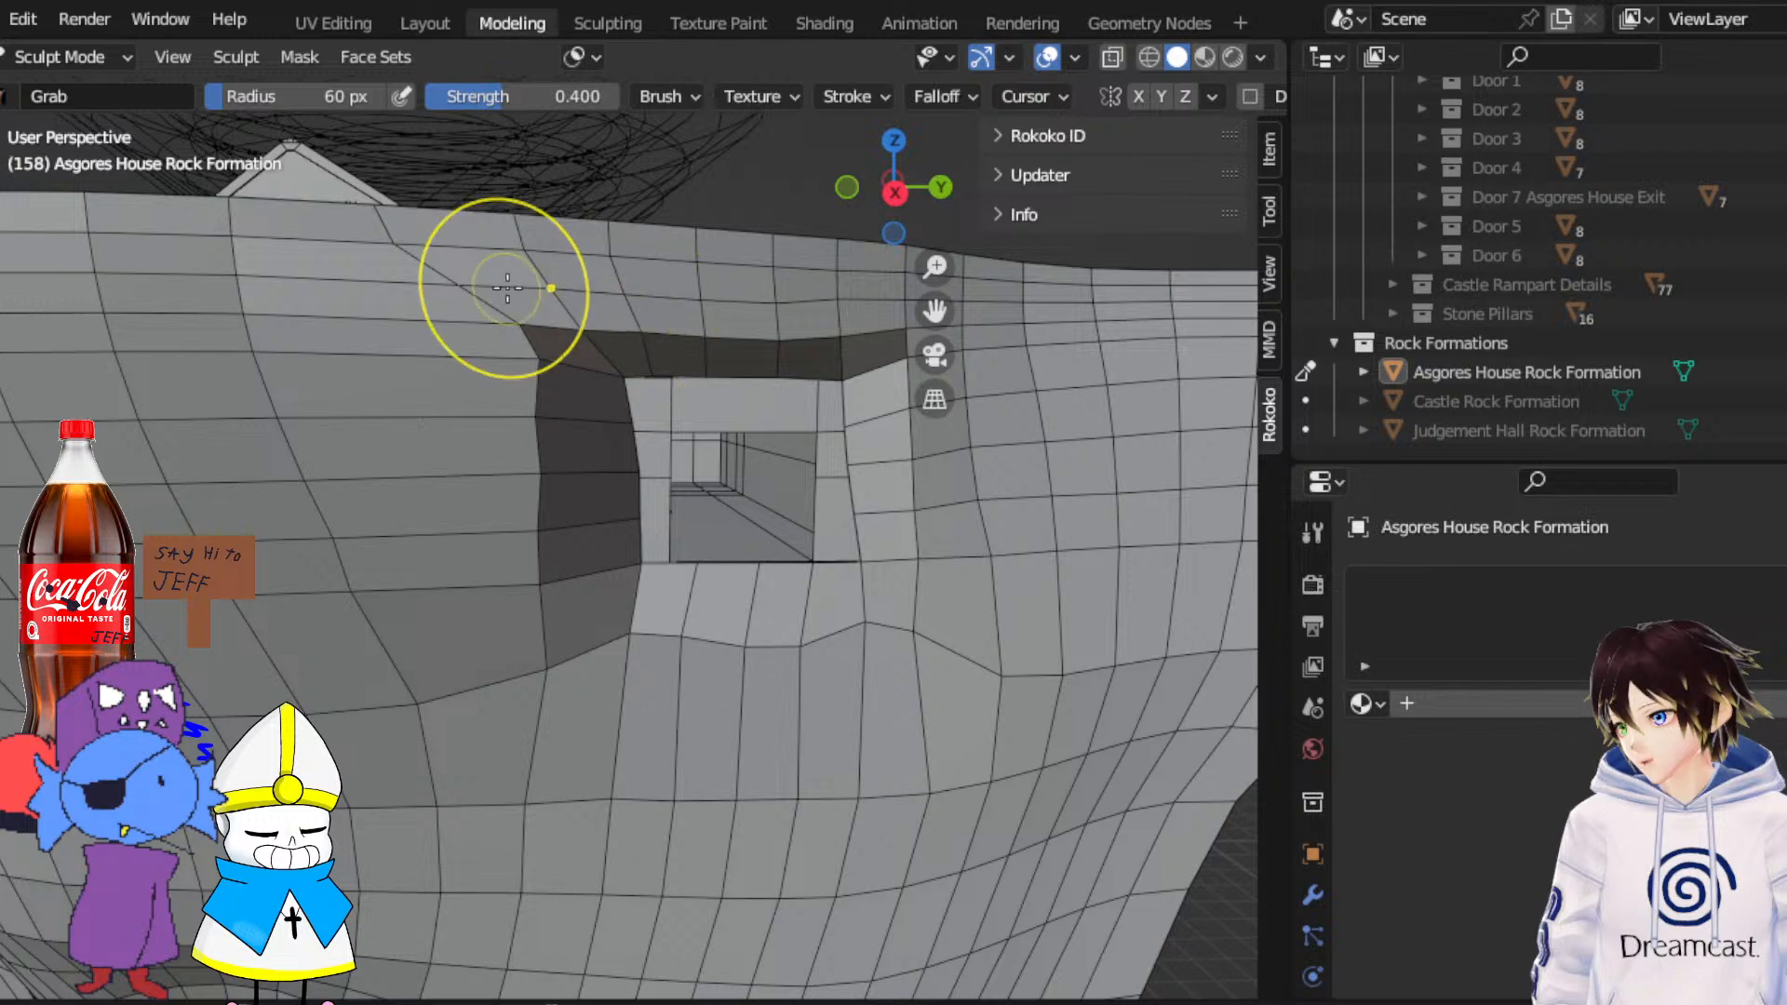
# Grab the upper-left corner and left edge of the opening to narrow it and shape the adjoining rock
pyautogui.moveTo(519, 315)
pyautogui.mouseDown()
pyautogui.moveTo(616, 319)
pyautogui.moveTo(550, 354)
pyautogui.mouseUp()
pyautogui.moveTo(535, 610); pyautogui.dragTo(545, 601)
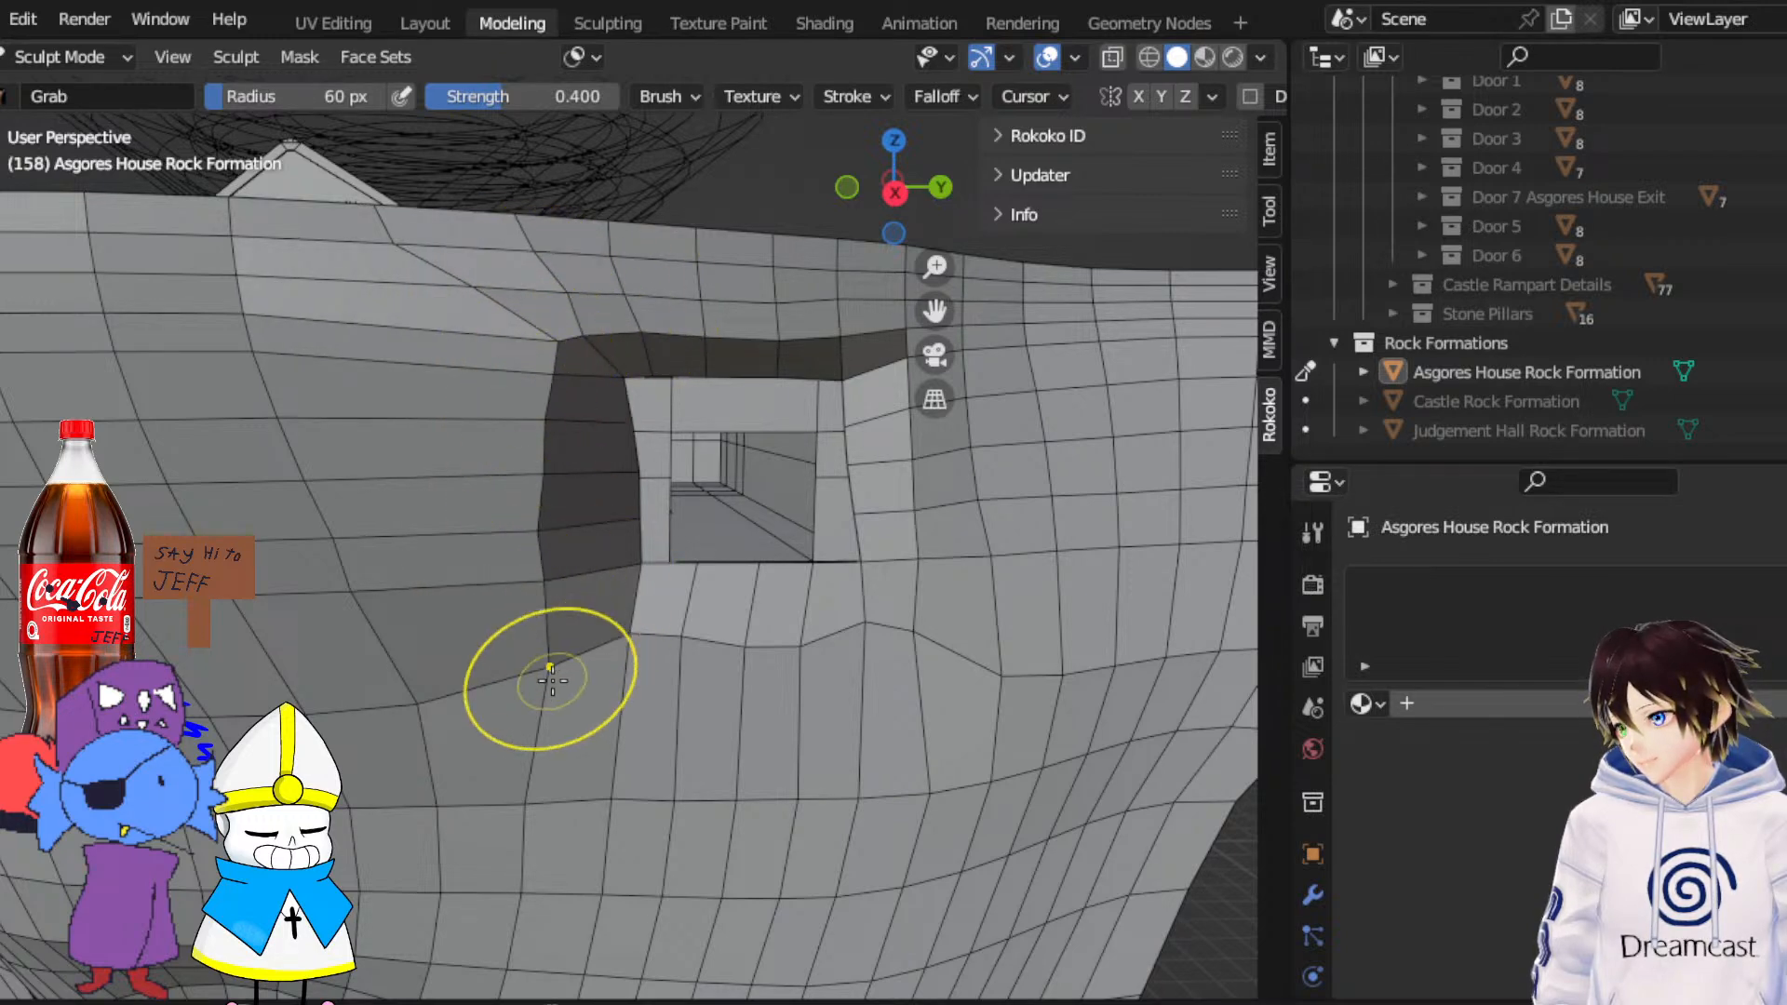
pyautogui.moveTo(559, 658); pyautogui.dragTo(380, 716, button='middle')
pyautogui.moveTo(933, 313); pyautogui.dragTo(1243, 300)
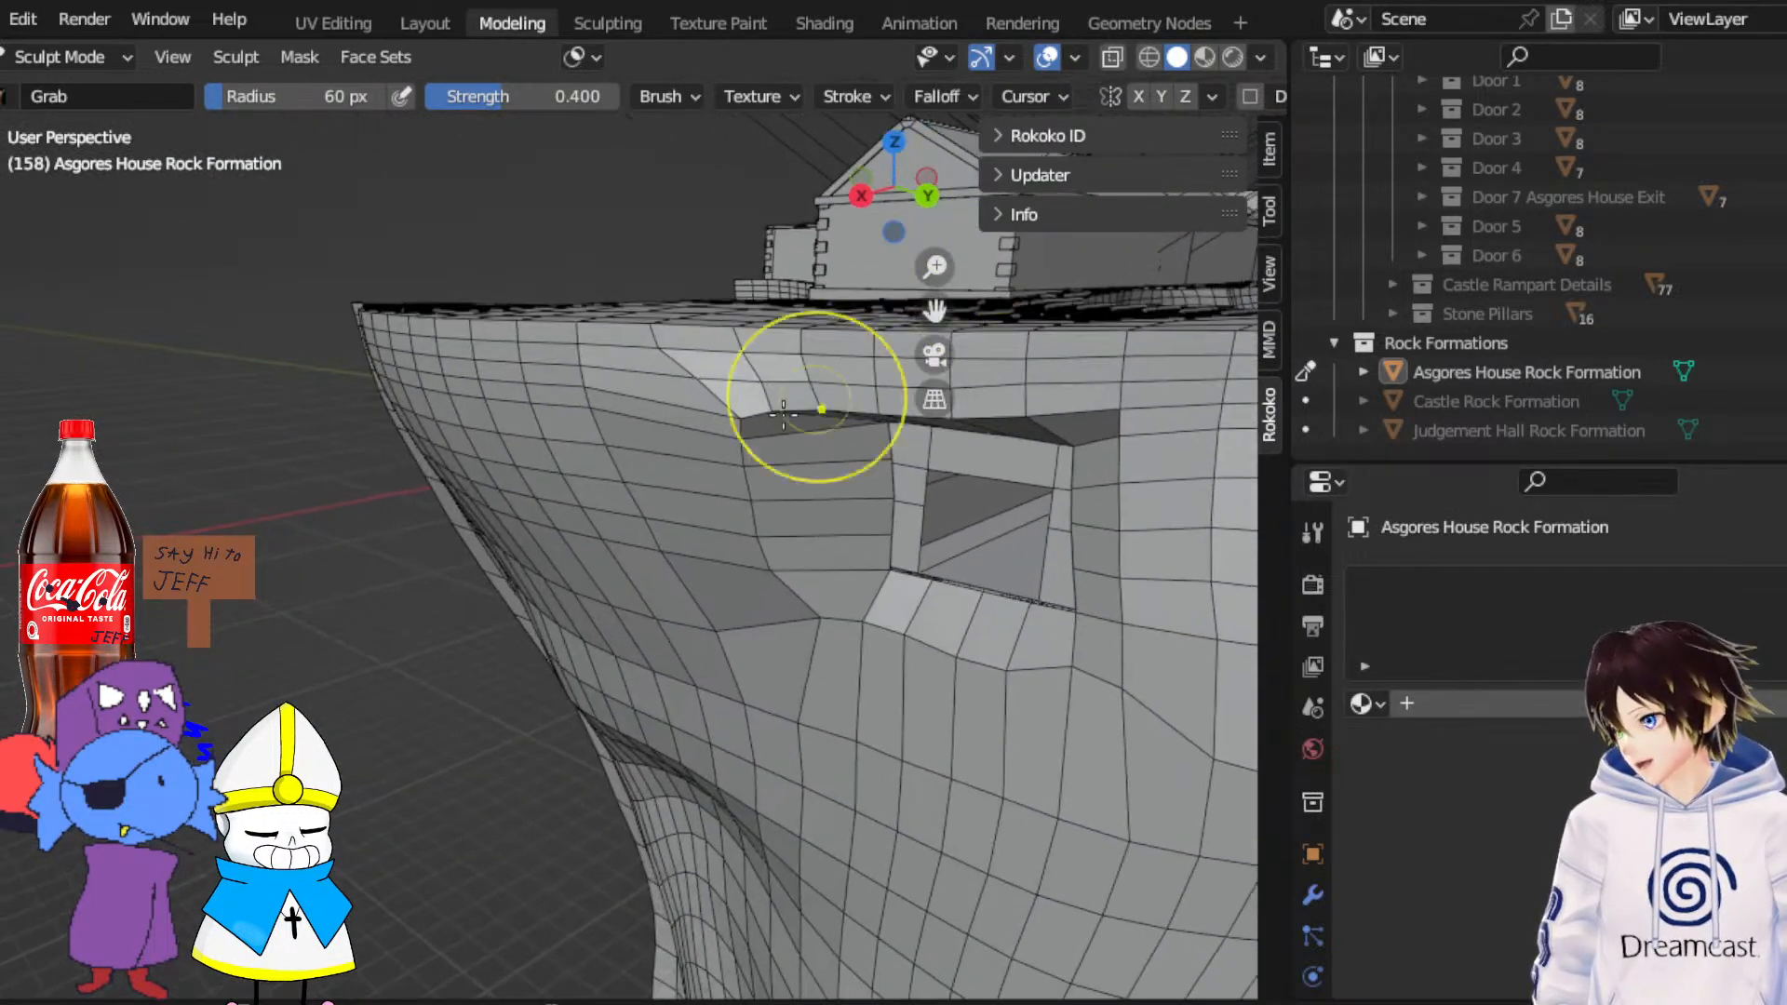
pyautogui.moveTo(783, 414); pyautogui.dragTo(504, 445, button='middle')
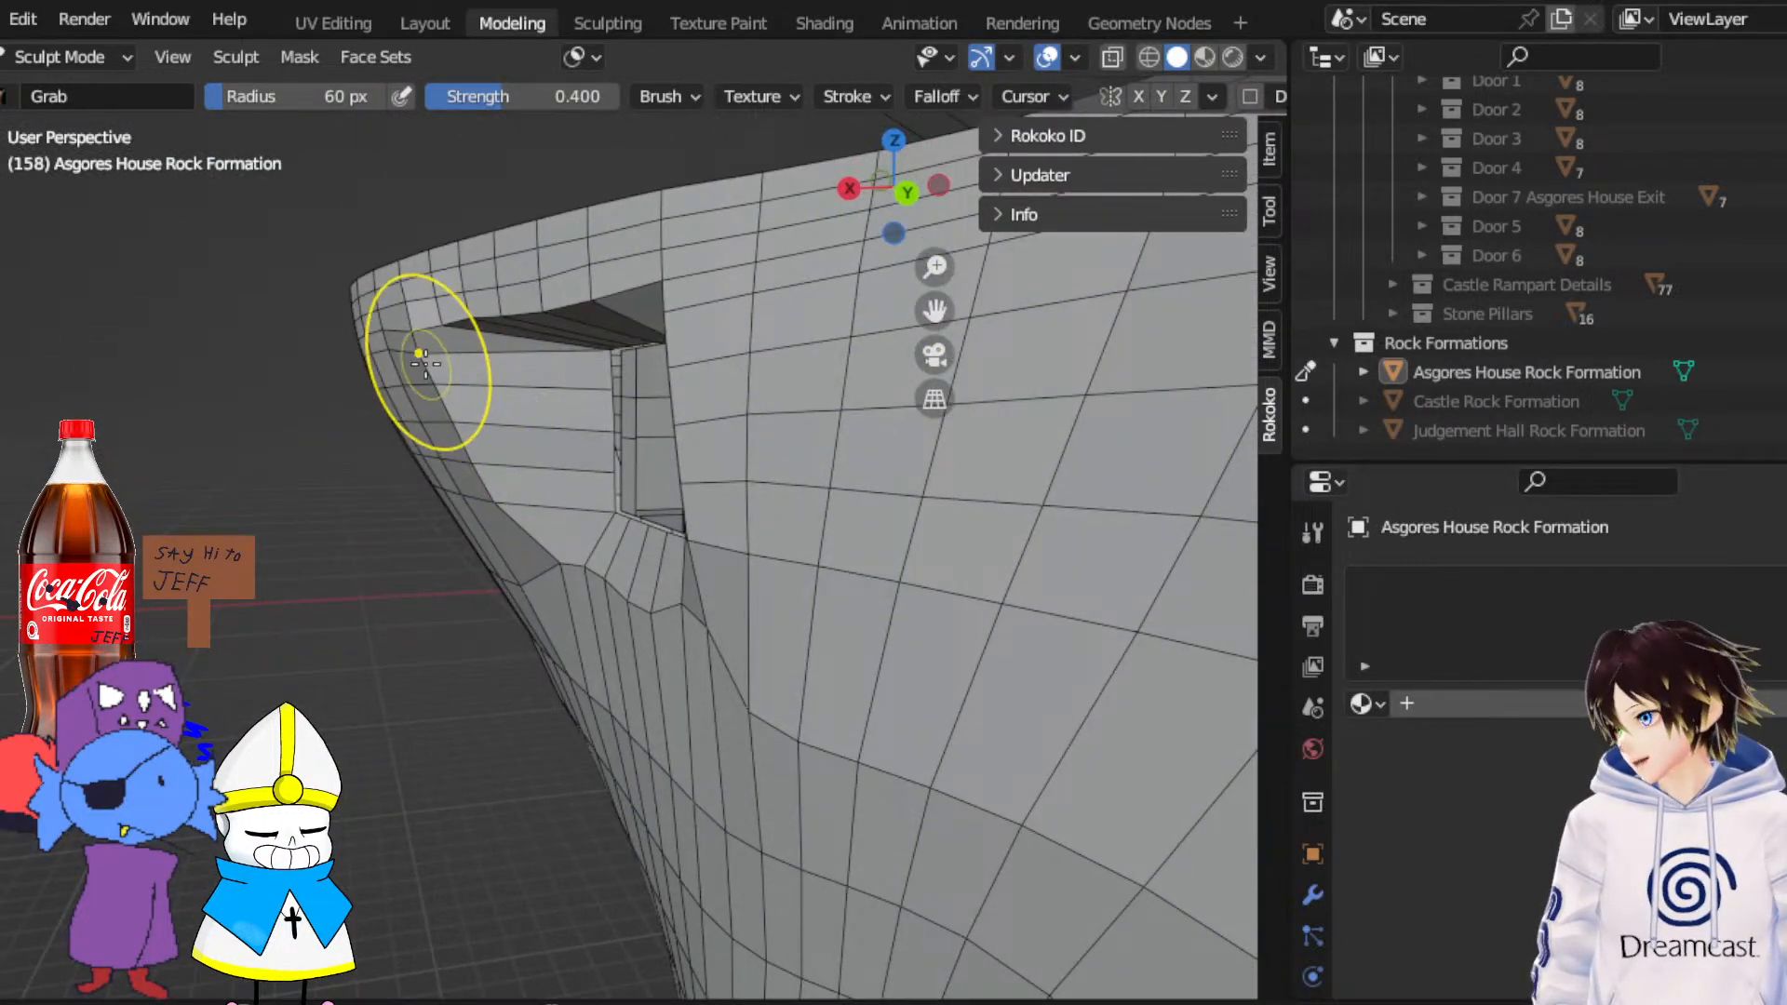
pyautogui.moveTo(426, 349); pyautogui.dragTo(431, 535, button='middle')
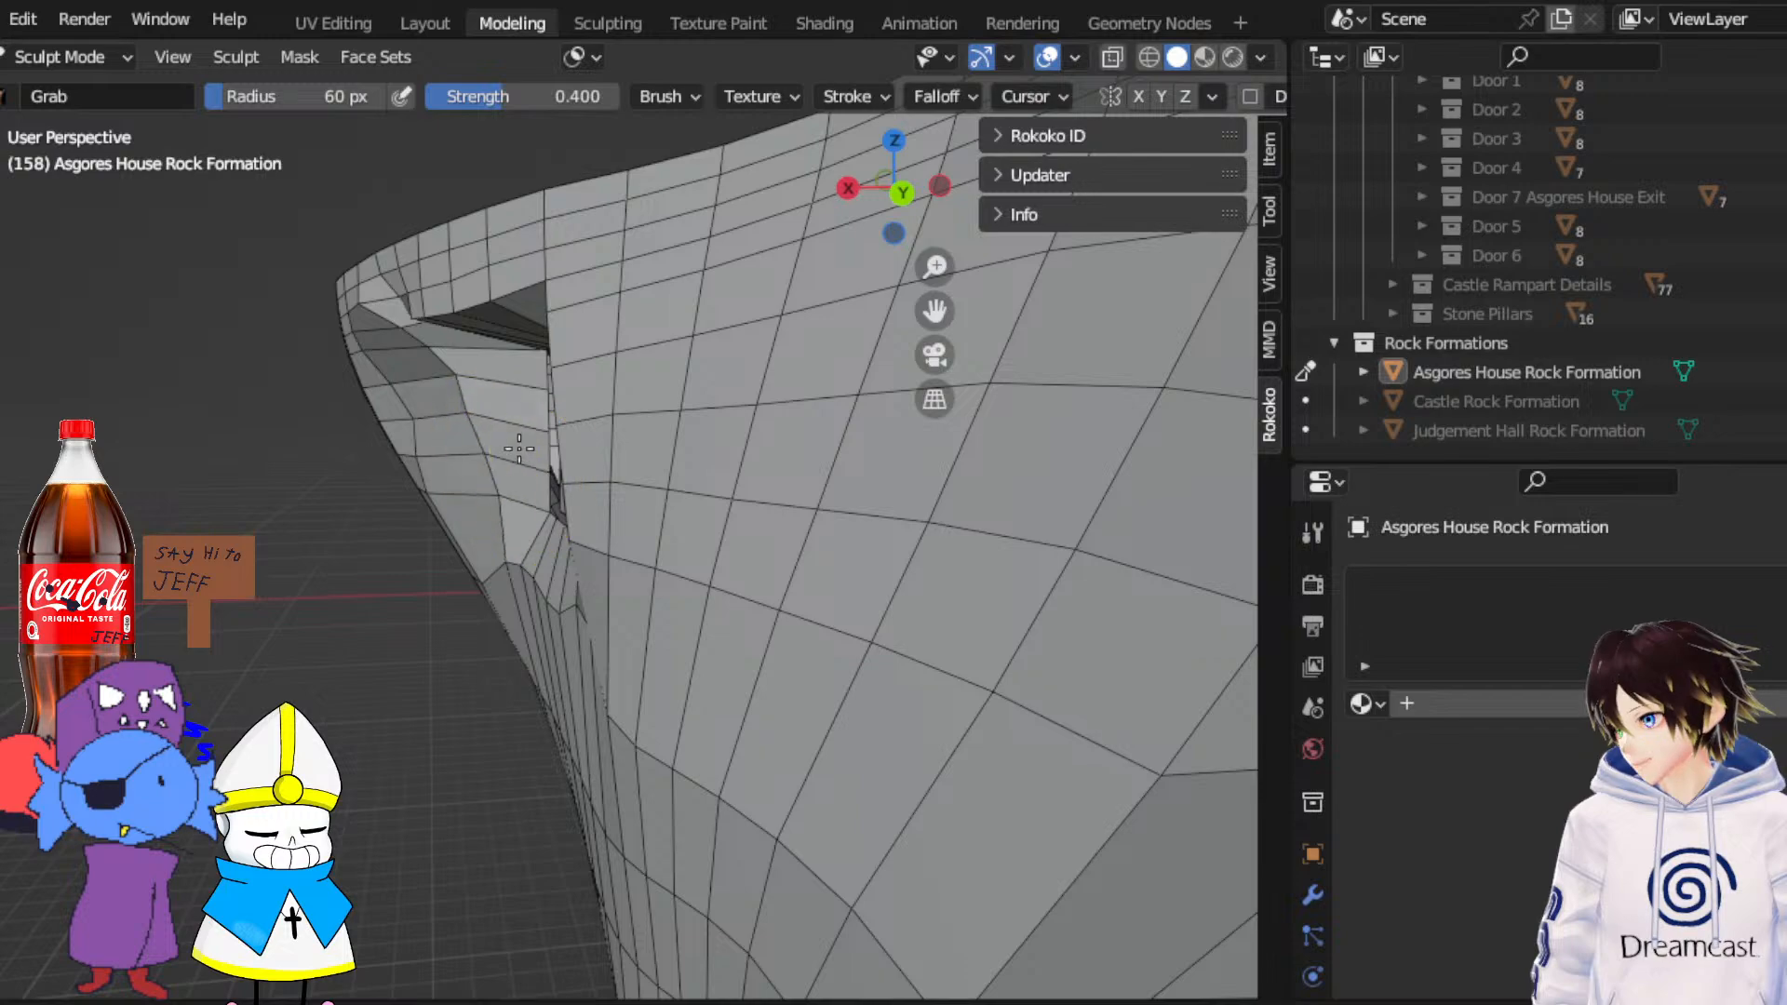
pyautogui.moveTo(484, 360); pyautogui.dragTo(865, 406, button='middle')
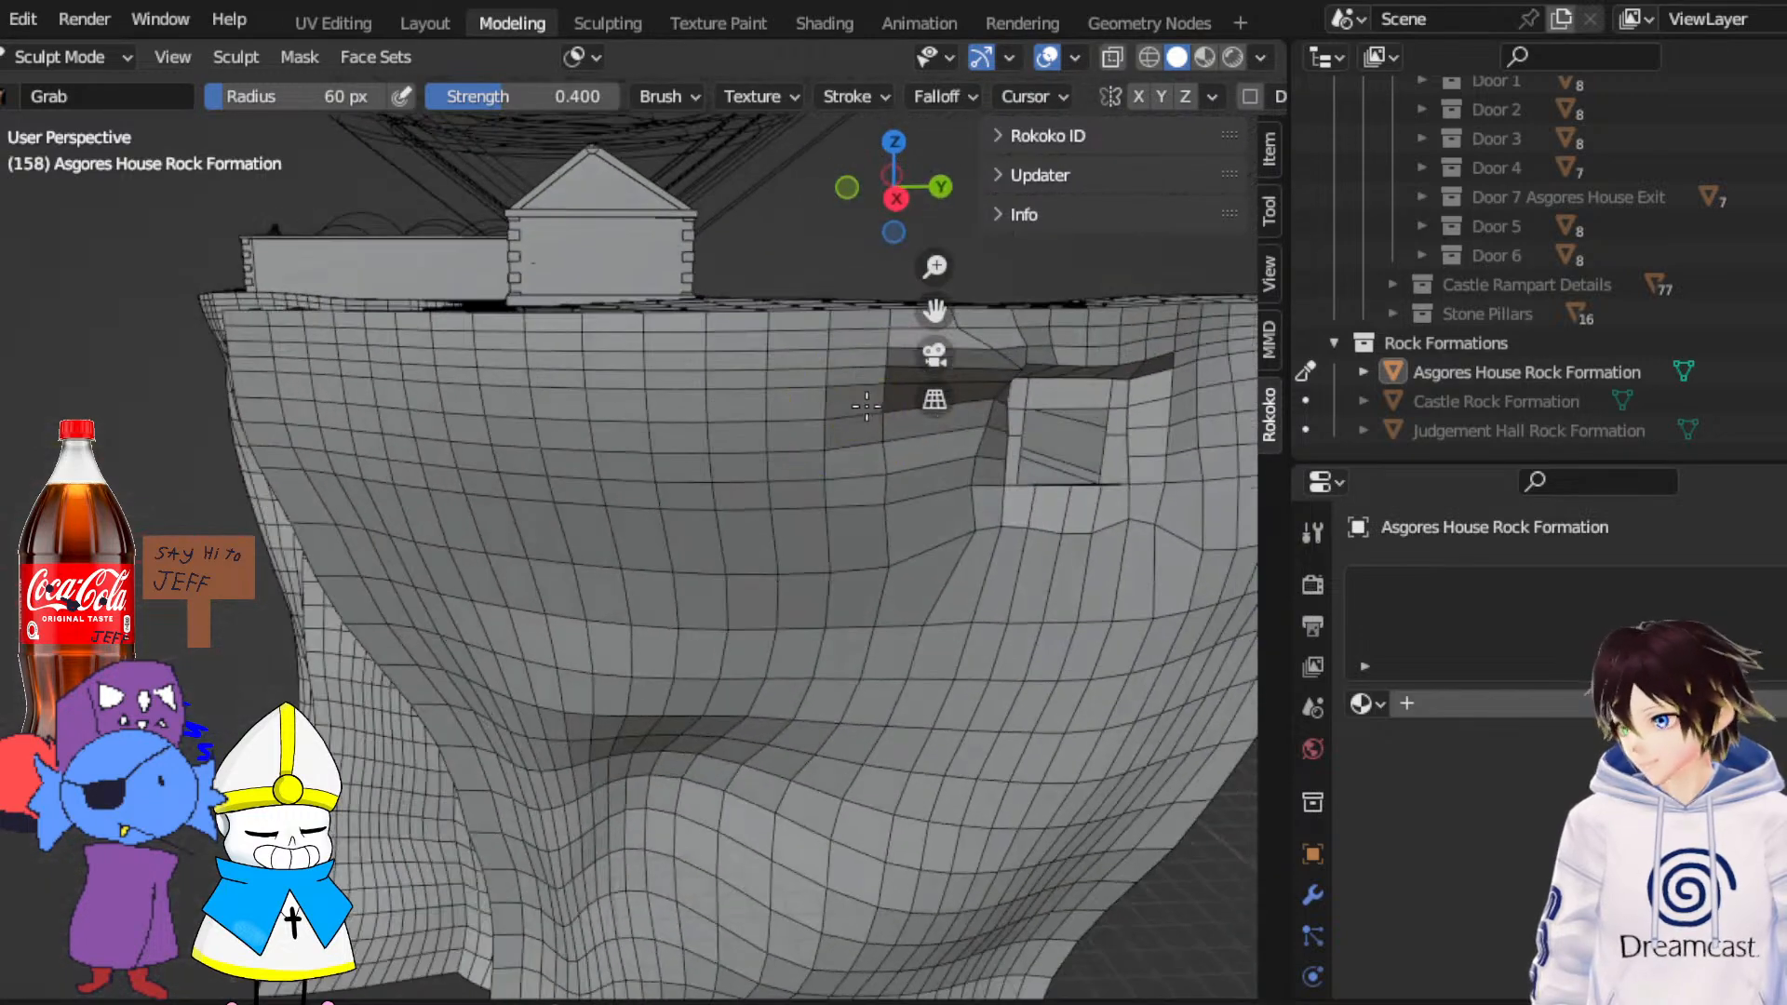
# Reshape the overhang at the opening's upper-left corner with the Grab brush, working from the side and the front
pyautogui.keyDown('shift'); pyautogui.moveTo(941, 315); pyautogui.dragTo(657, 302, button='middle'); pyautogui.keyUp('shift')
pyautogui.scroll(3, 633, 526)
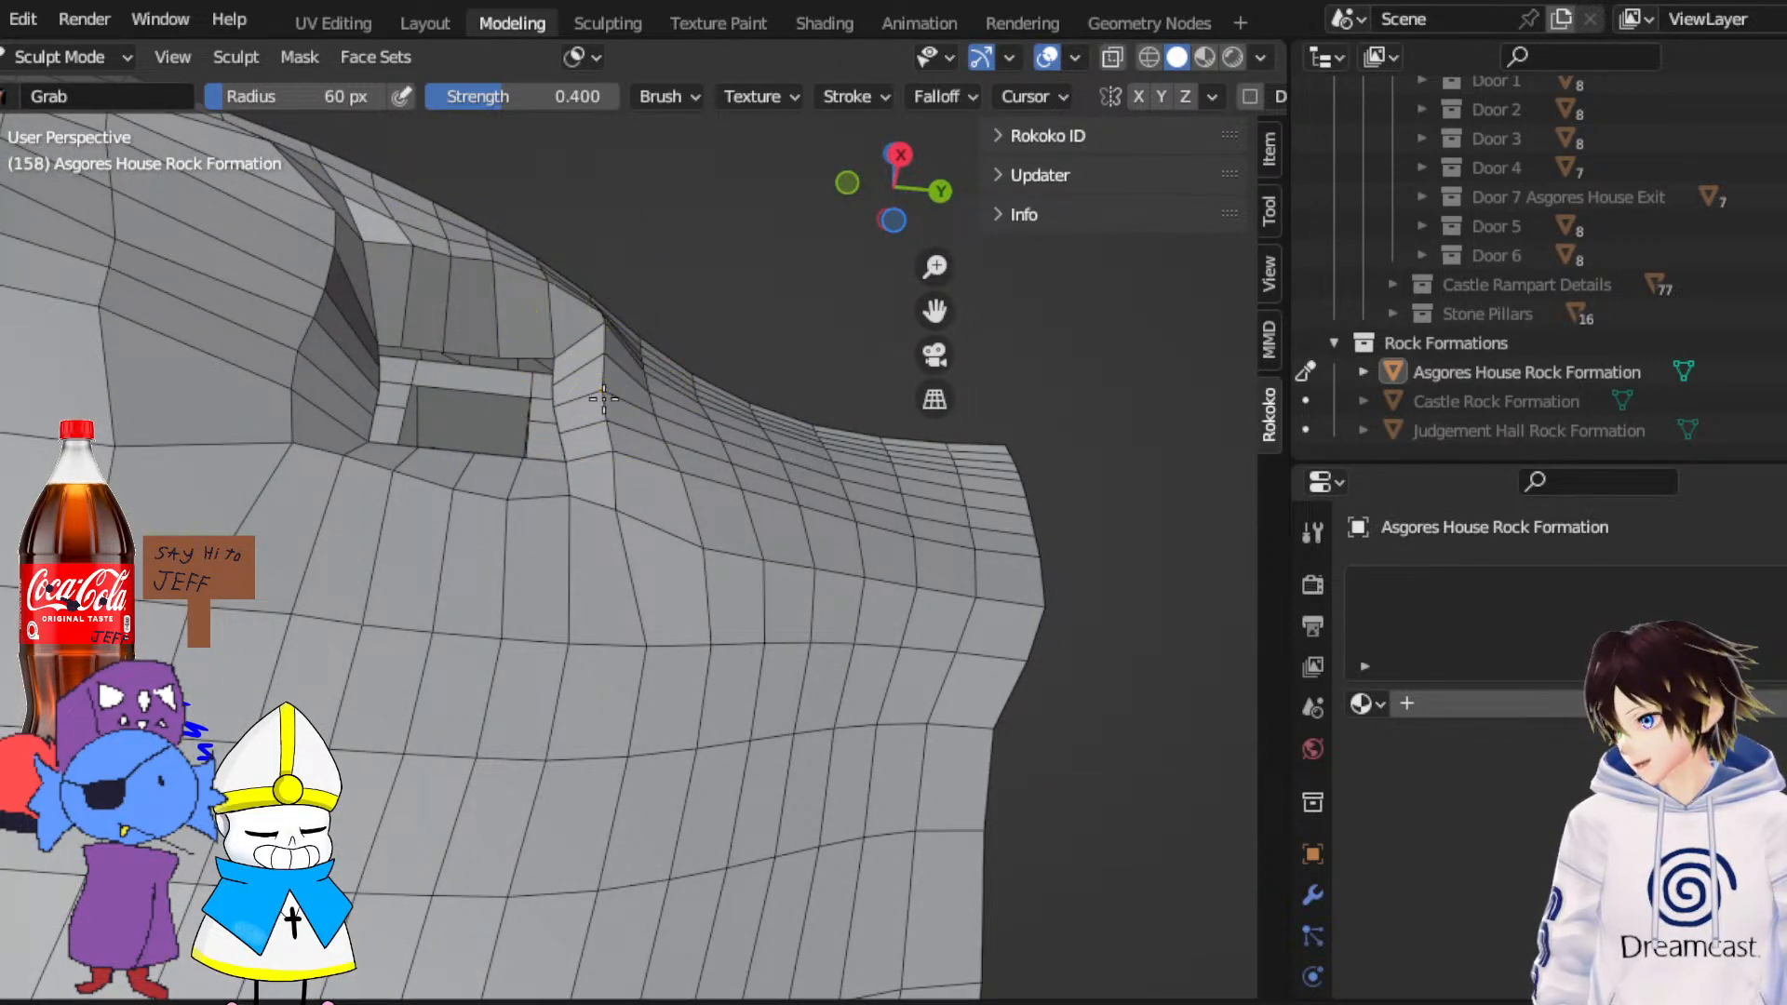
pyautogui.moveTo(628, 369)
pyautogui.mouseDown(button='middle')
pyautogui.moveTo(698, 638)
pyautogui.moveTo(785, 590)
pyautogui.moveTo(601, 568)
pyautogui.moveTo(633, 554)
pyautogui.moveTo(615, 506)
pyautogui.moveTo(744, 428)
pyautogui.moveTo(969, 387)
pyautogui.mouseUp(button='middle')
pyautogui.keyDown('shift'); pyautogui.moveTo(944, 318); pyautogui.dragTo(1213, 316, button='middle'); pyautogui.keyUp('shift')
pyautogui.moveTo(668, 578)
pyautogui.mouseDown(button='middle')
pyautogui.moveTo(415, 574)
pyautogui.moveTo(553, 559)
pyautogui.moveTo(518, 730)
pyautogui.mouseUp(button='middle')
pyautogui.scroll(3, 416, 574)
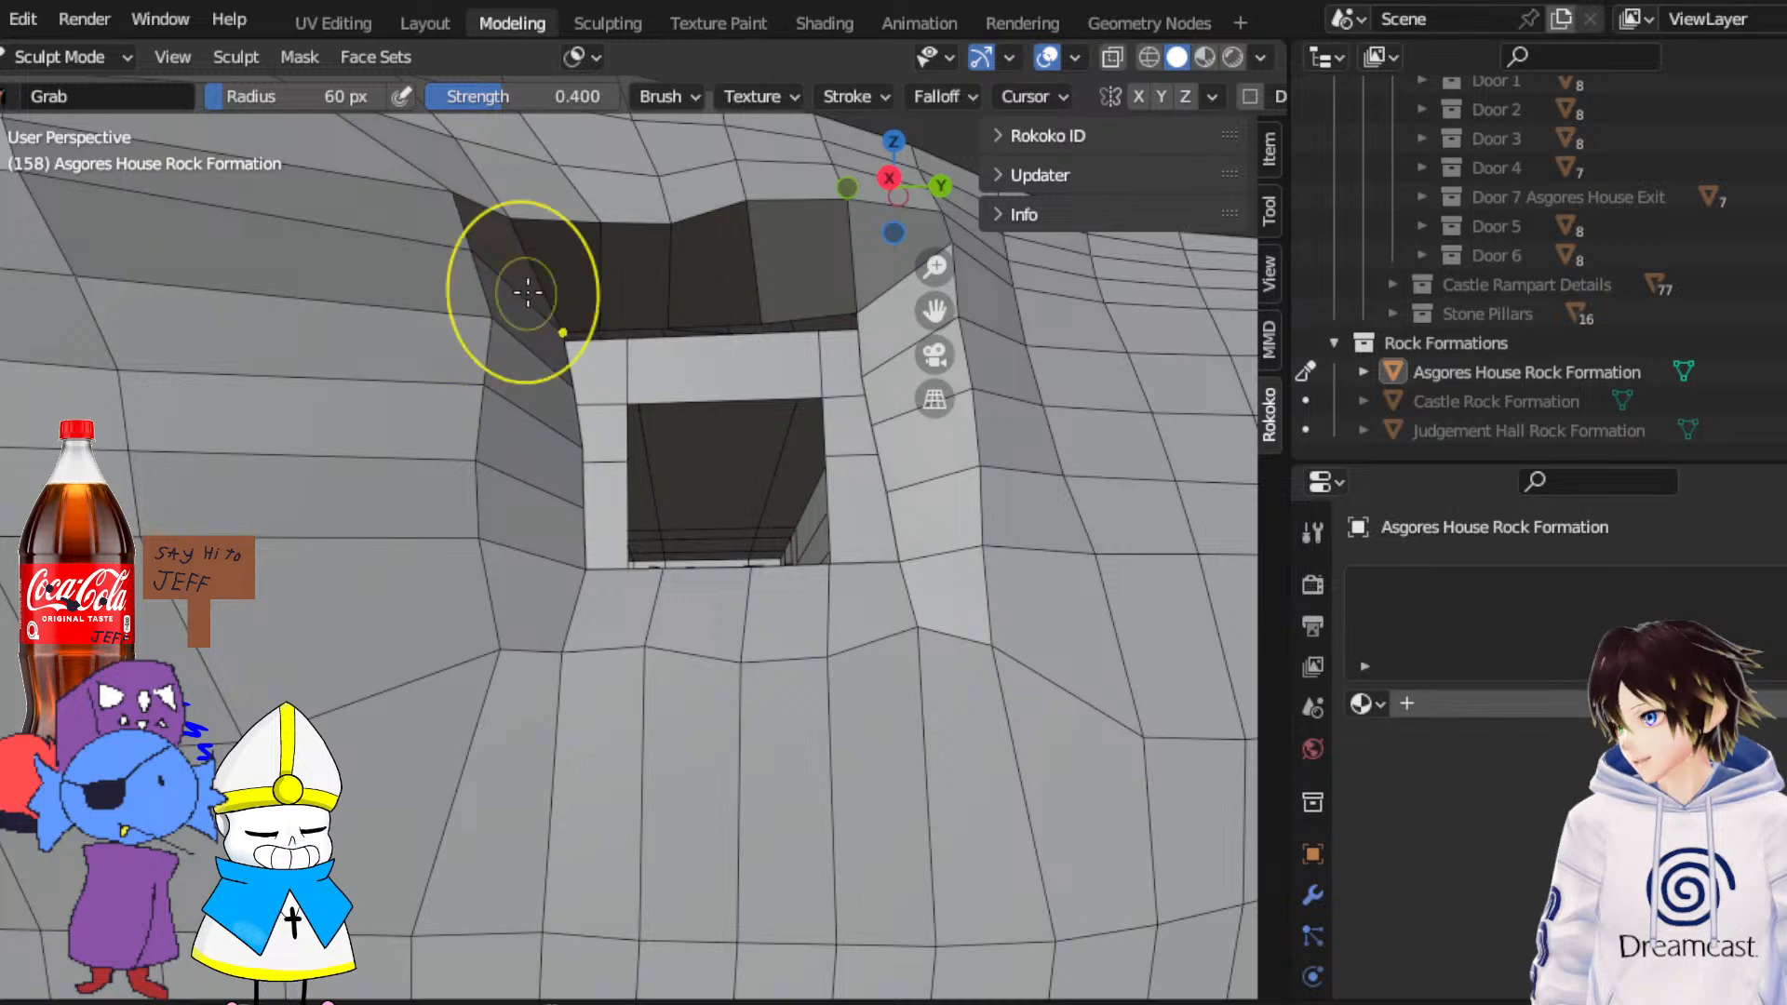
pyautogui.moveTo(518, 298); pyautogui.dragTo(336, 349, button='middle')
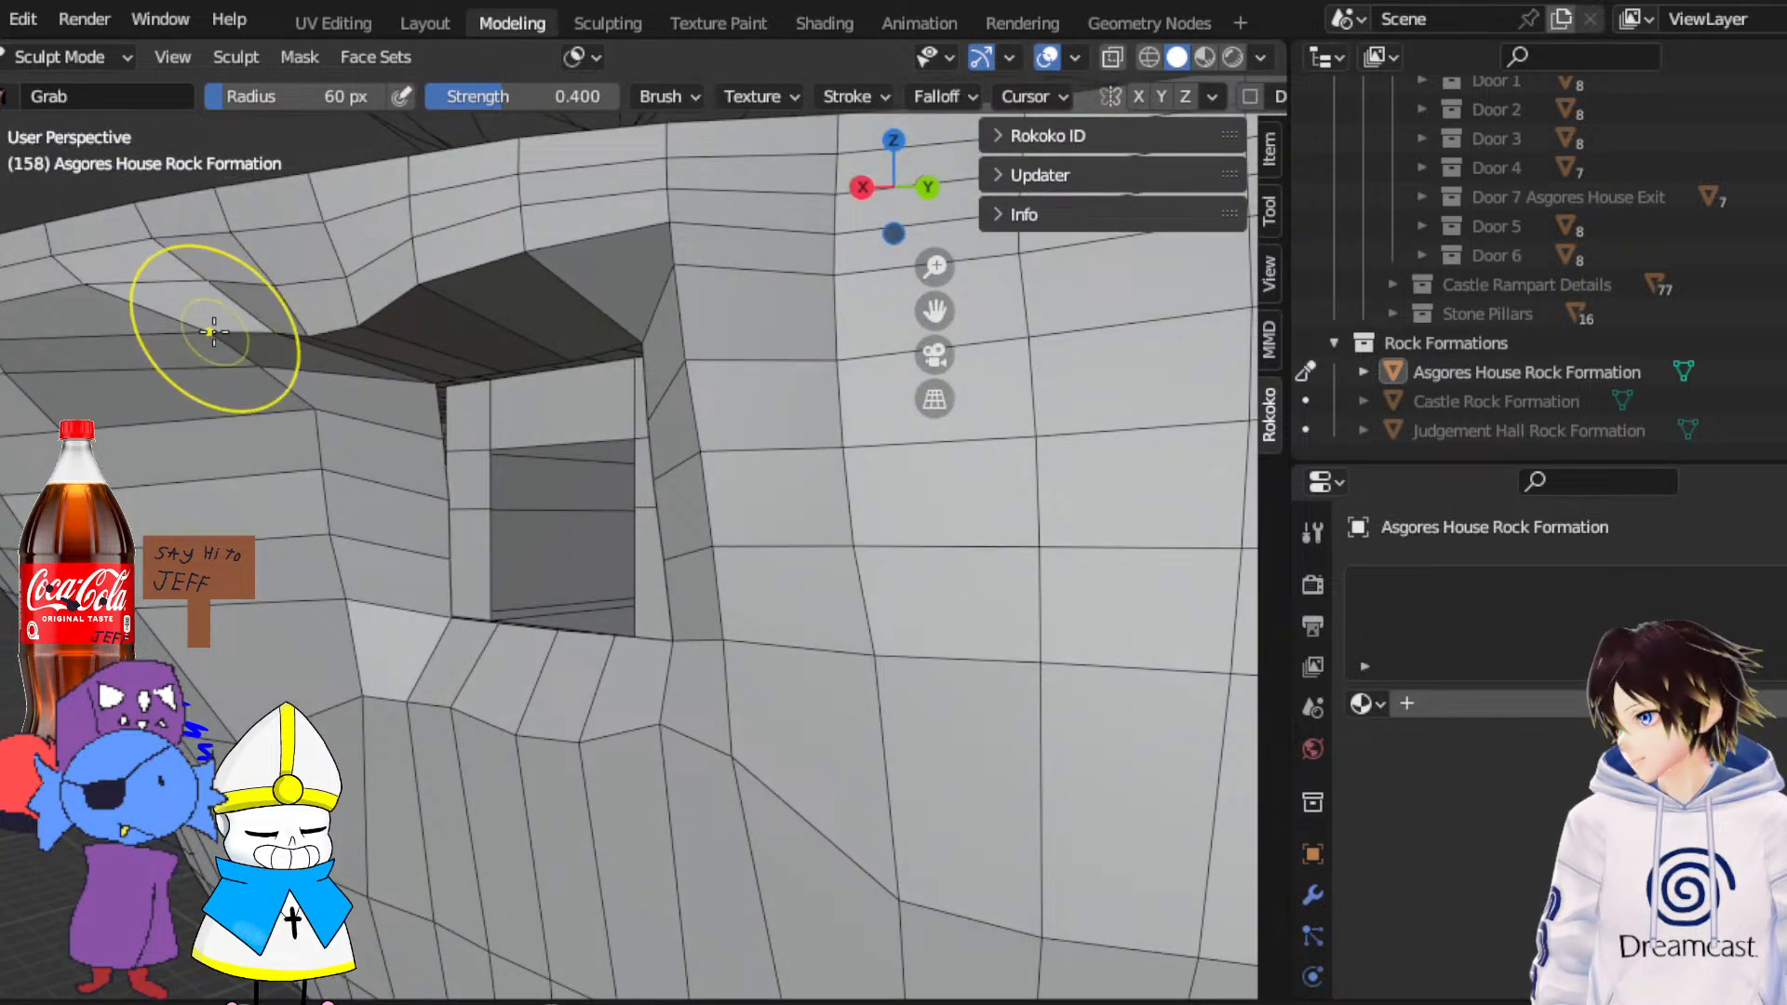
pyautogui.moveTo(208, 326); pyautogui.dragTo(494, 379)
pyautogui.moveTo(482, 380)
pyautogui.mouseDown(button='middle')
pyautogui.moveTo(395, 367)
pyautogui.moveTo(344, 417)
pyautogui.moveTo(586, 466)
pyautogui.mouseUp(button='middle')
pyautogui.moveTo(547, 279); pyautogui.dragTo(523, 315)
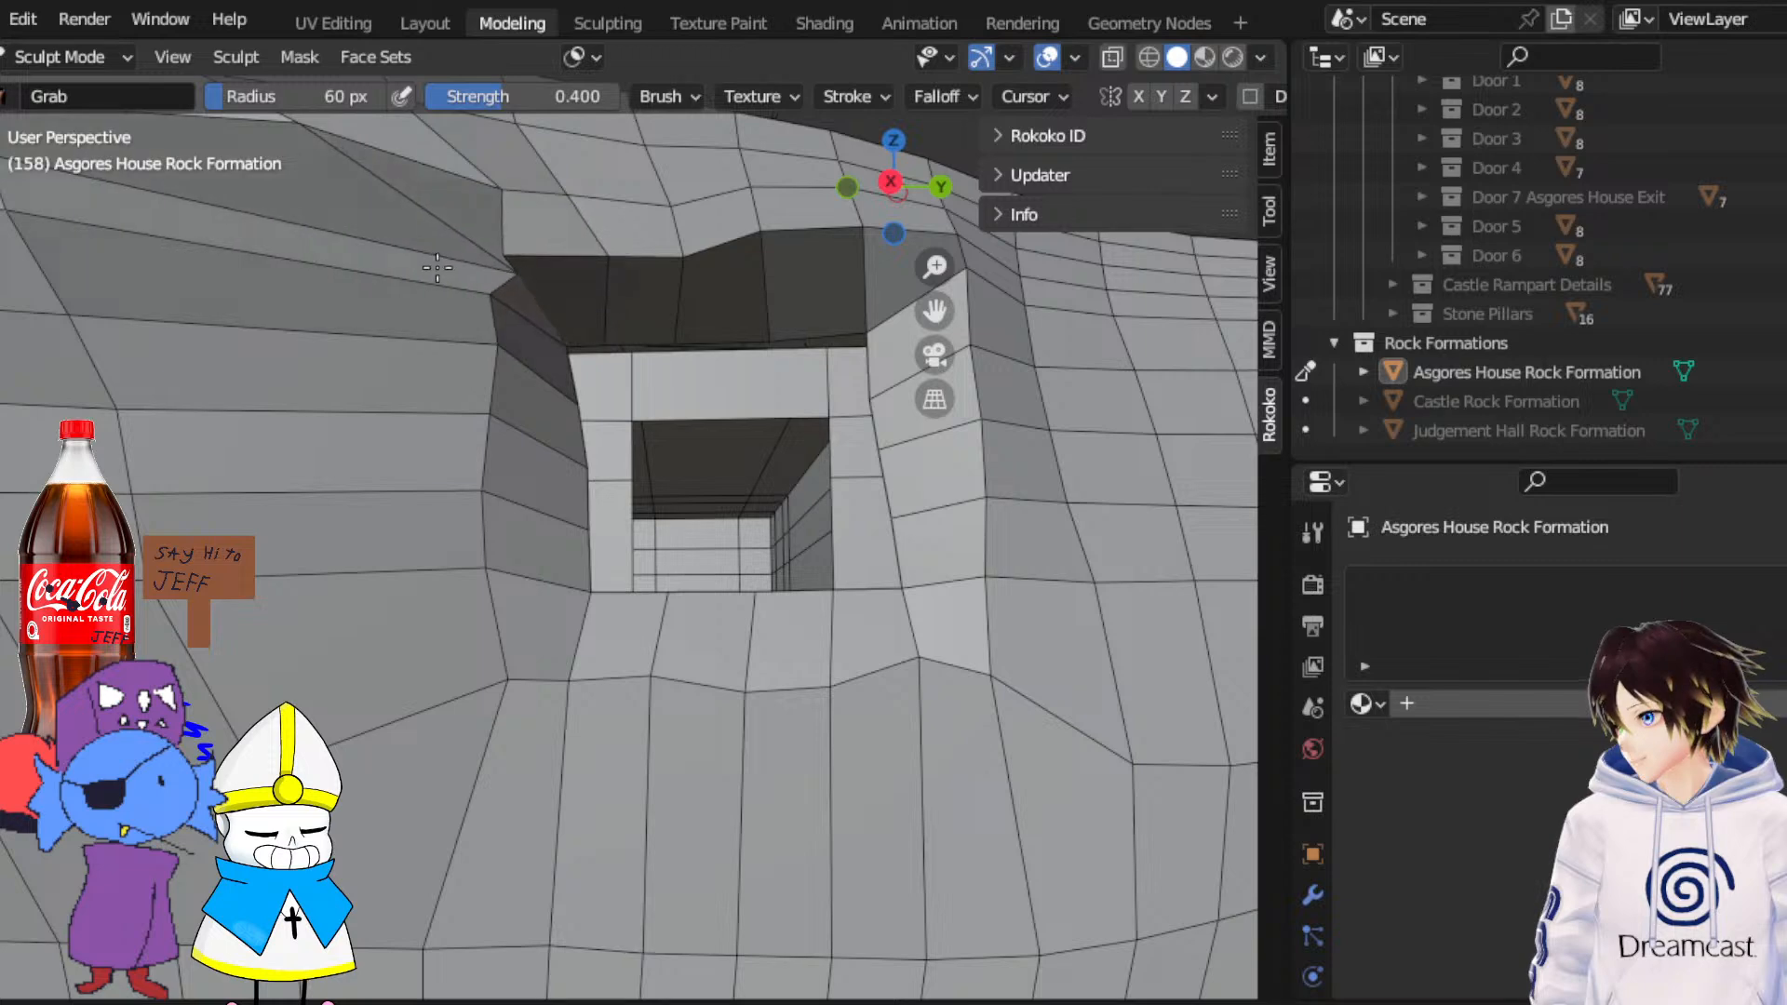
# Grab the vertices along the recess's left inner wall and move them in beside the door frame
pyautogui.moveTo(523, 321); pyautogui.dragTo(329, 386, button='middle')
pyautogui.moveTo(326, 405); pyautogui.dragTo(386, 415)
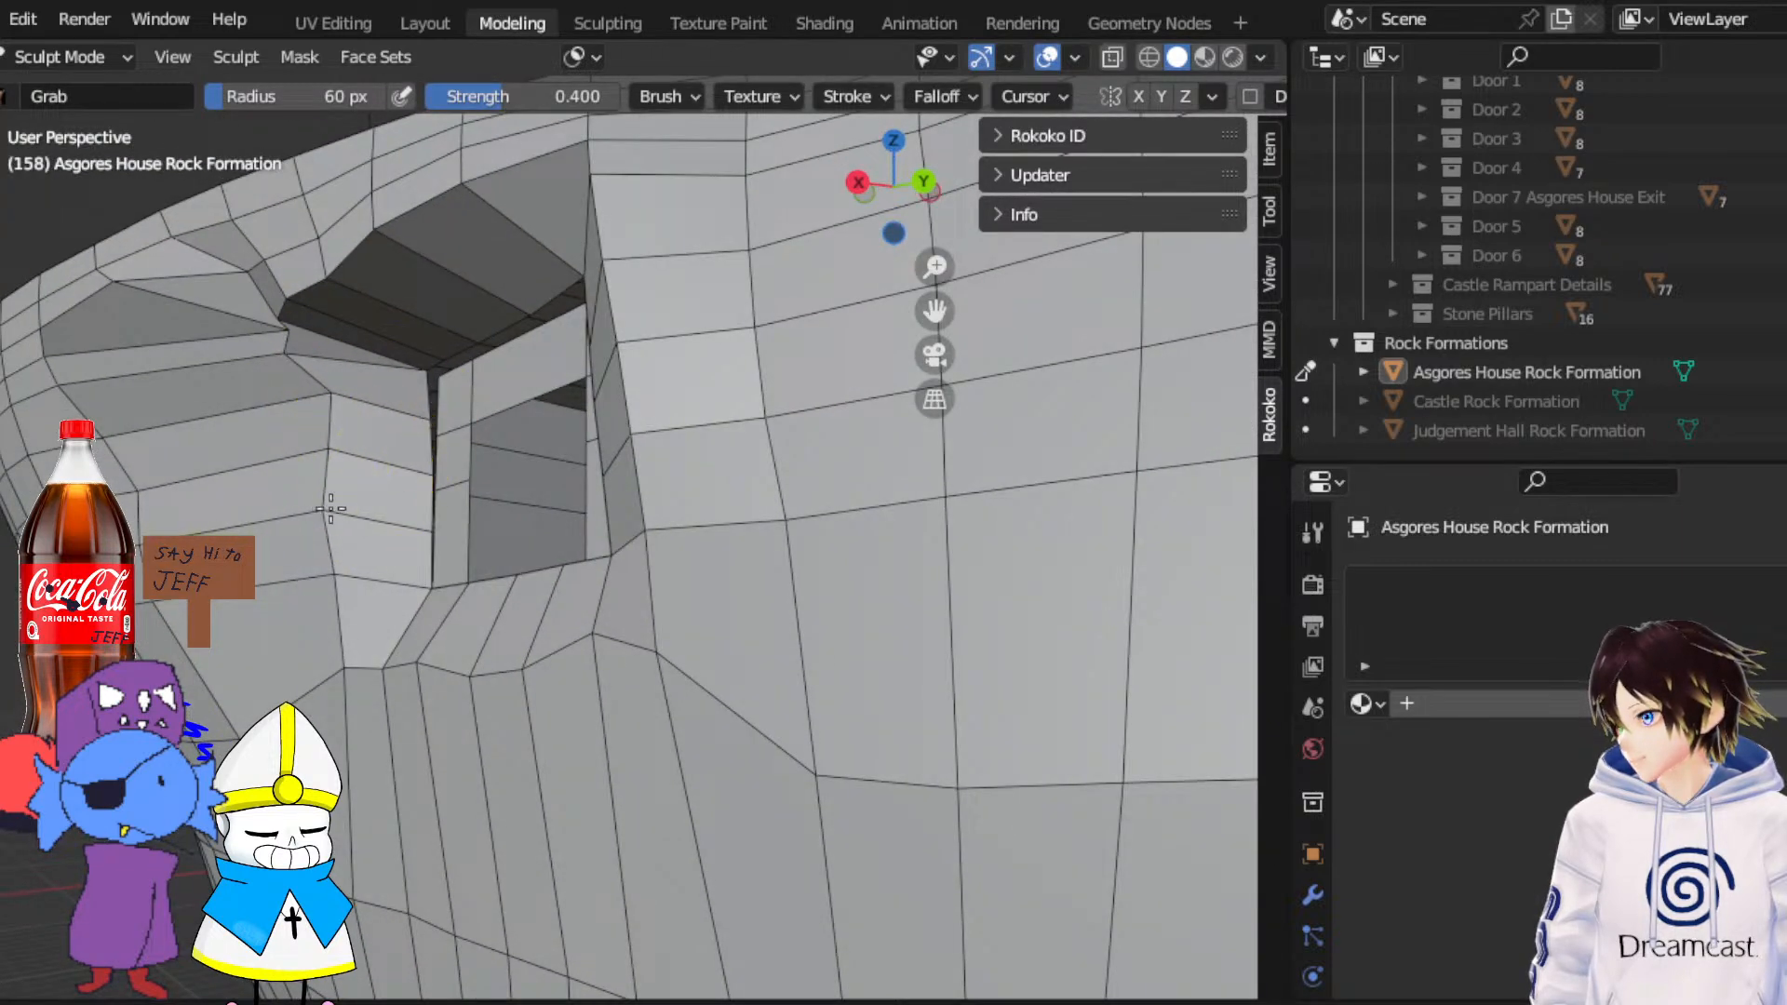
pyautogui.moveTo(379, 517); pyautogui.dragTo(326, 525, button='middle')
pyautogui.moveTo(340, 605); pyautogui.dragTo(361, 600)
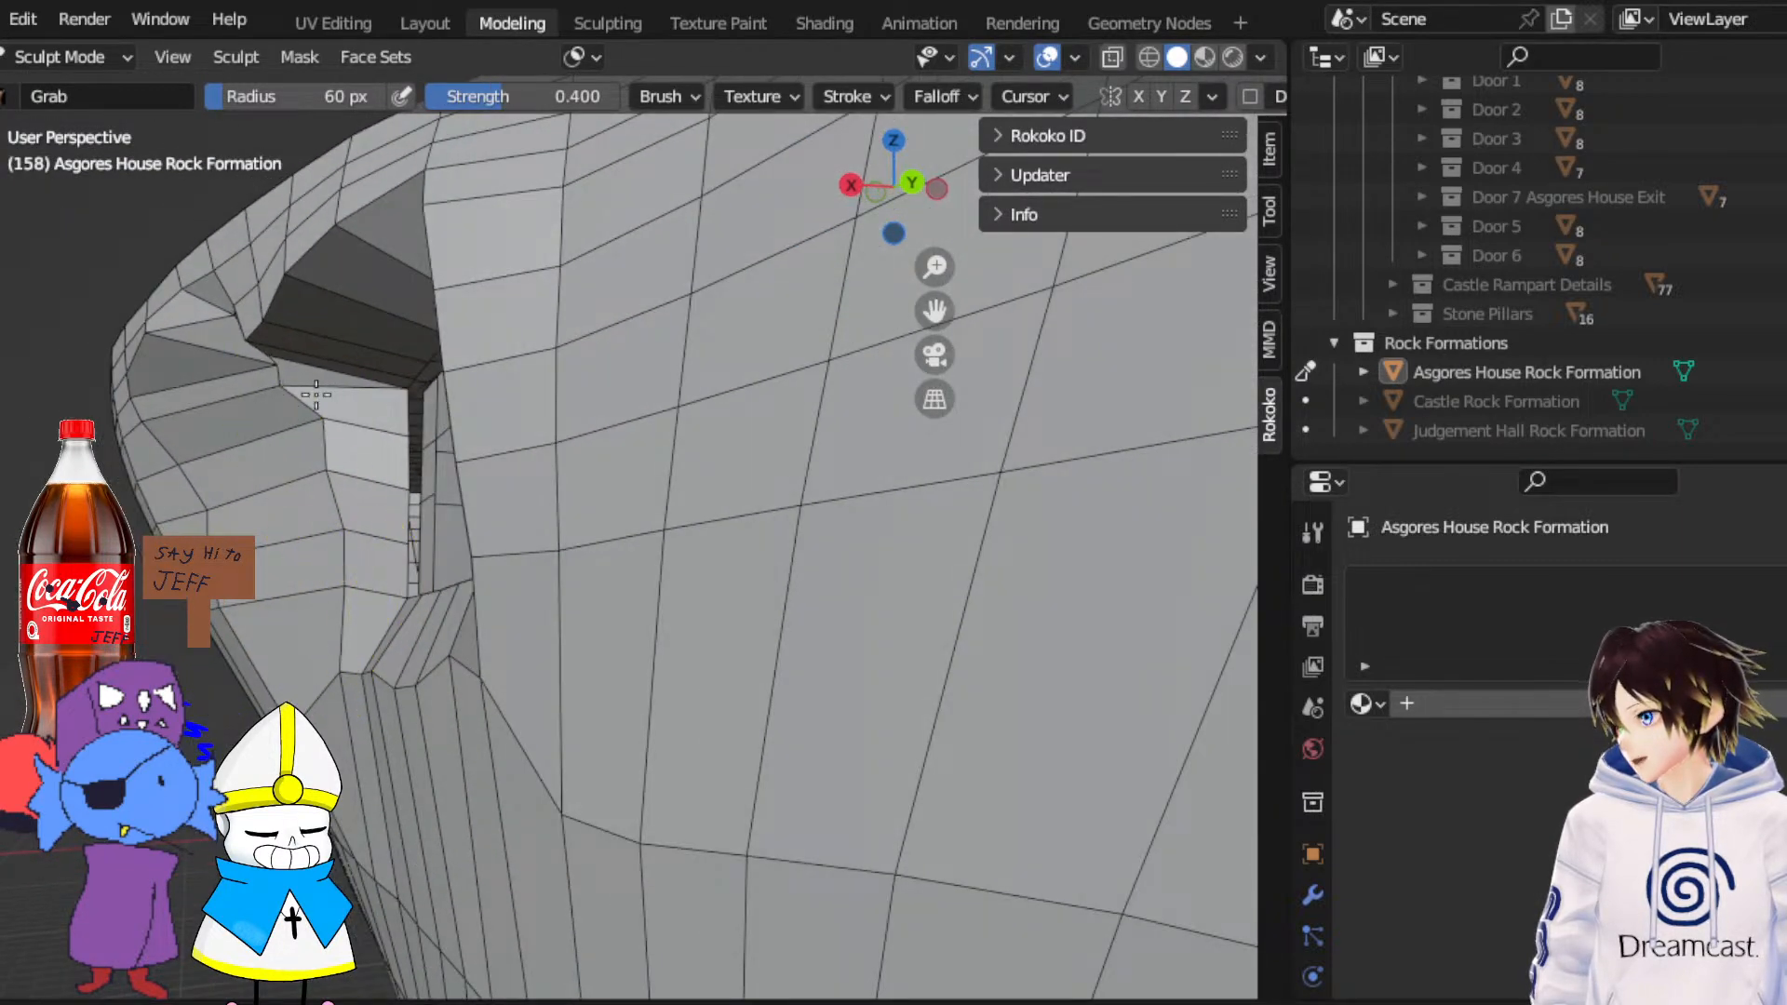
# Smooth the opening's upper-left corner and left edge with the Smooth brush, trying strength 0.5 before settling on 0.2
pyautogui.moveTo(316, 395); pyautogui.dragTo(535, 256, button='middle')
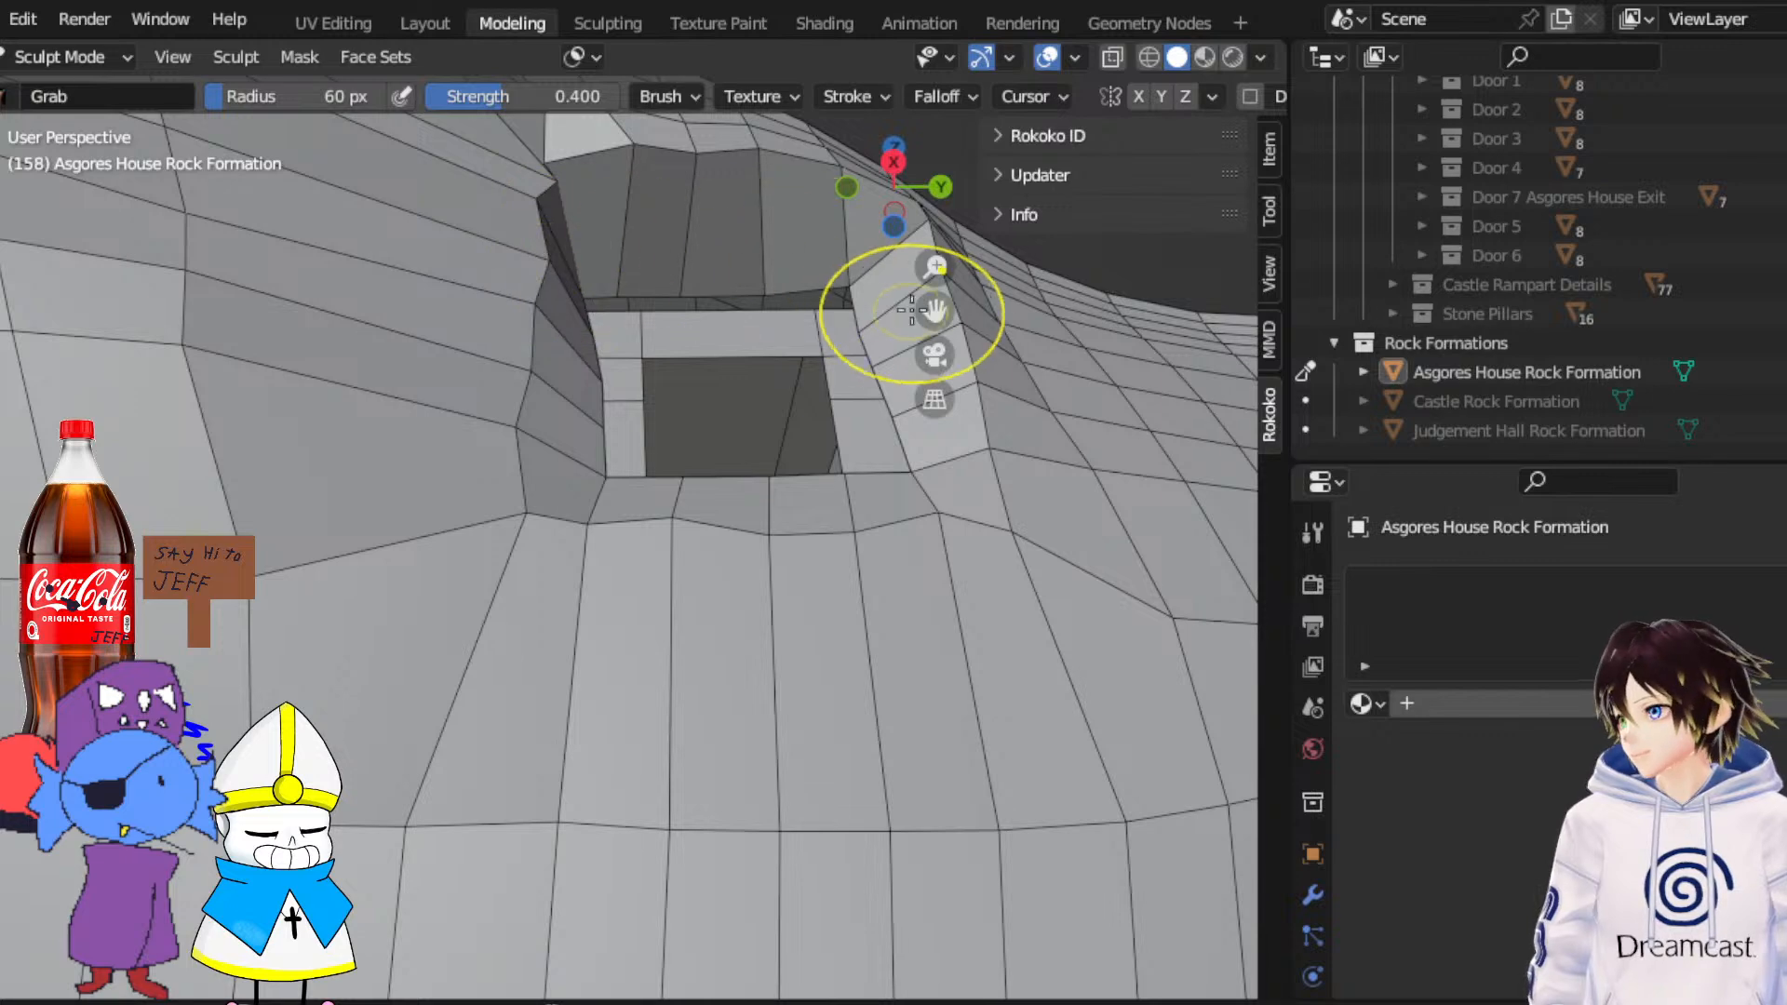
pyautogui.moveTo(934, 310); pyautogui.dragTo(908, 447)
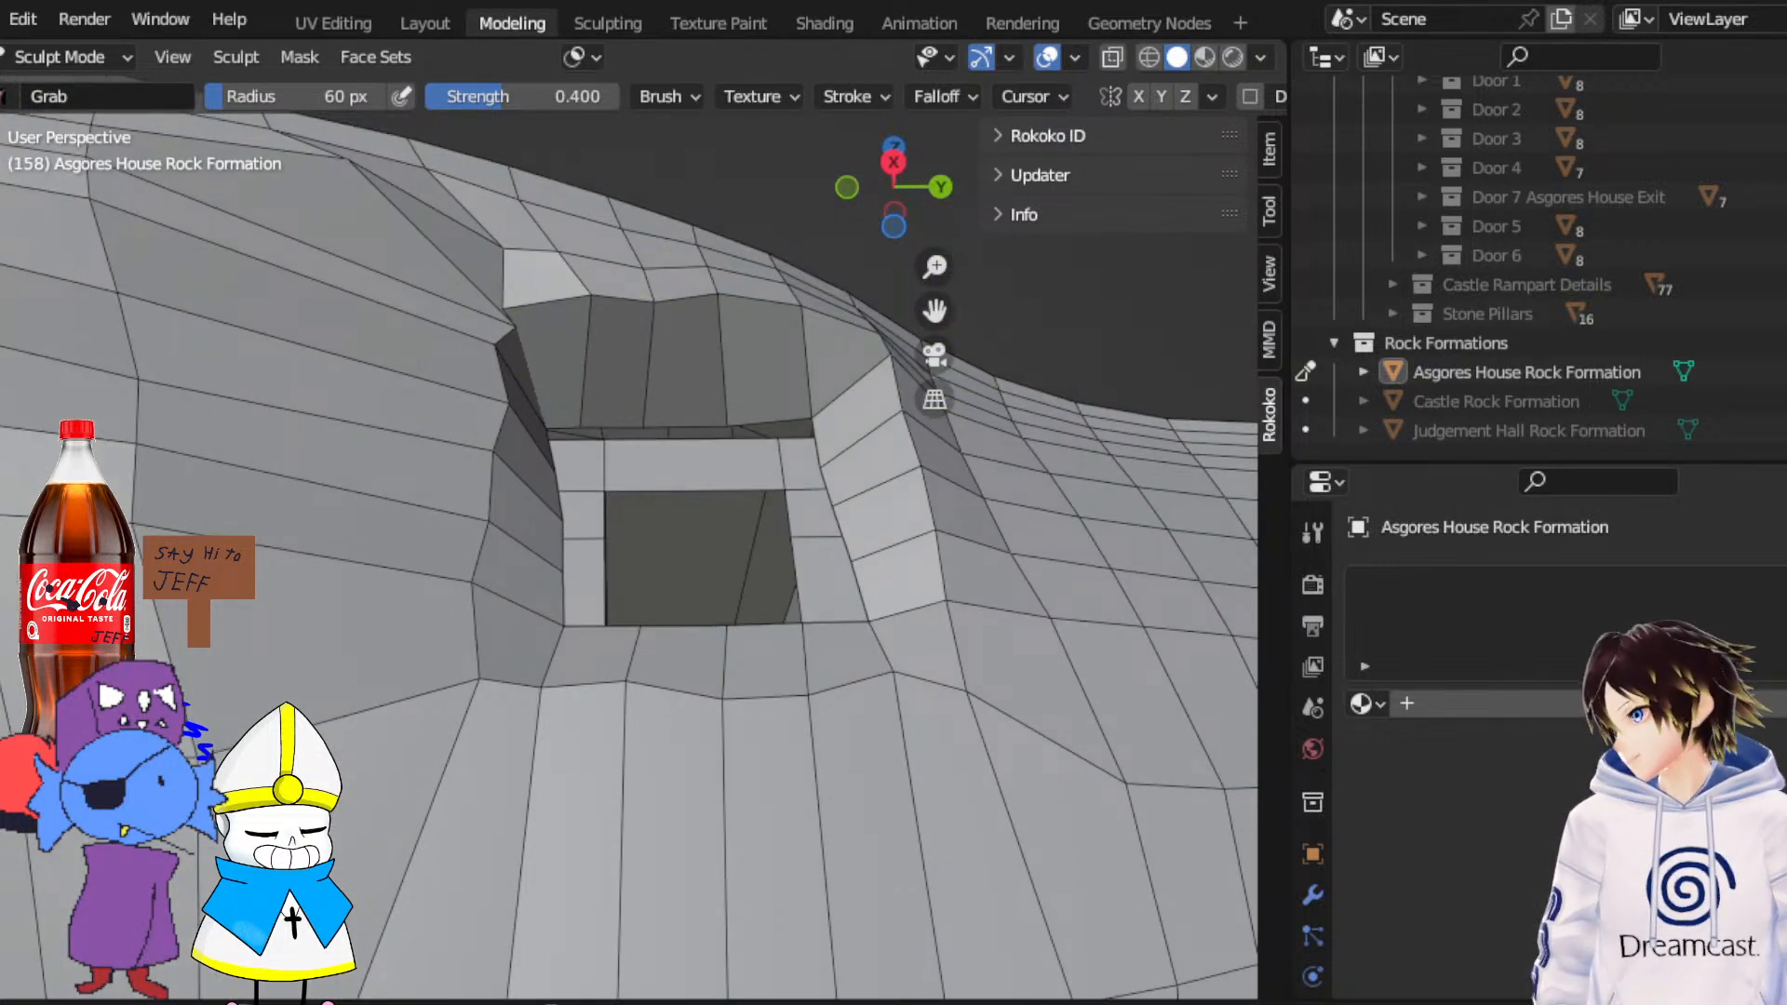
pyautogui.press('s')
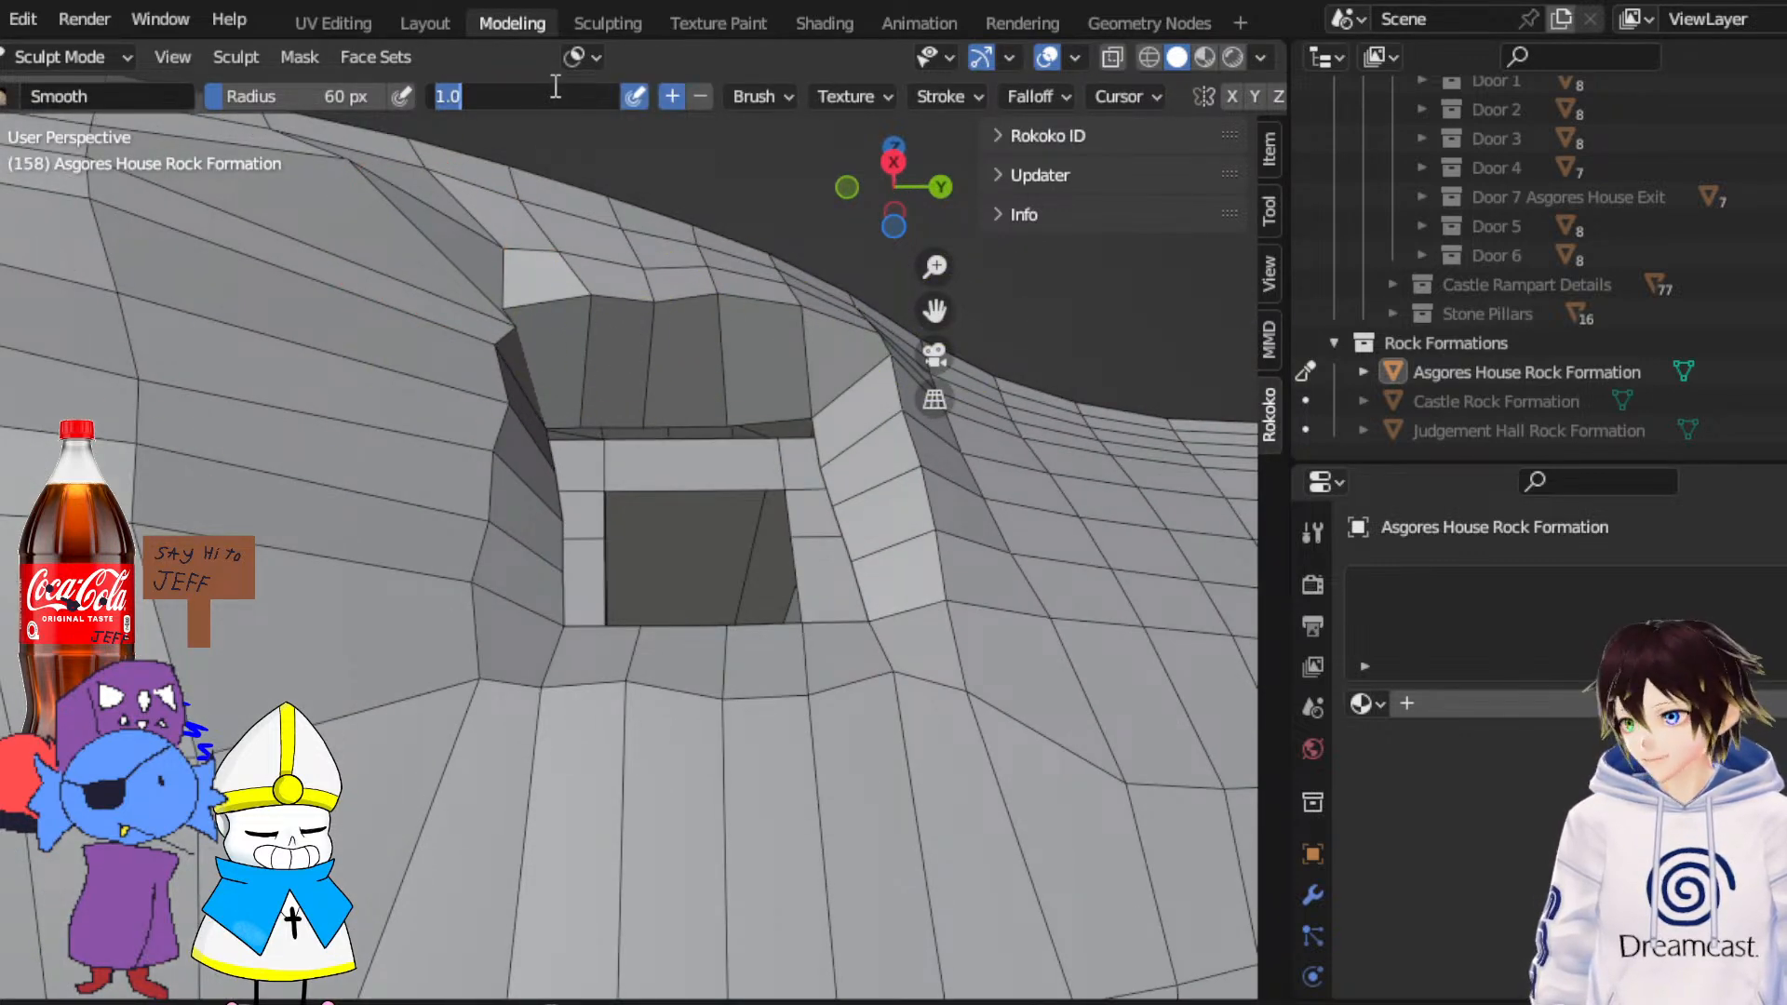
pyautogui.write('0.5')
pyautogui.press('Return')
pyautogui.moveTo(524, 298); pyautogui.dragTo(513, 304)
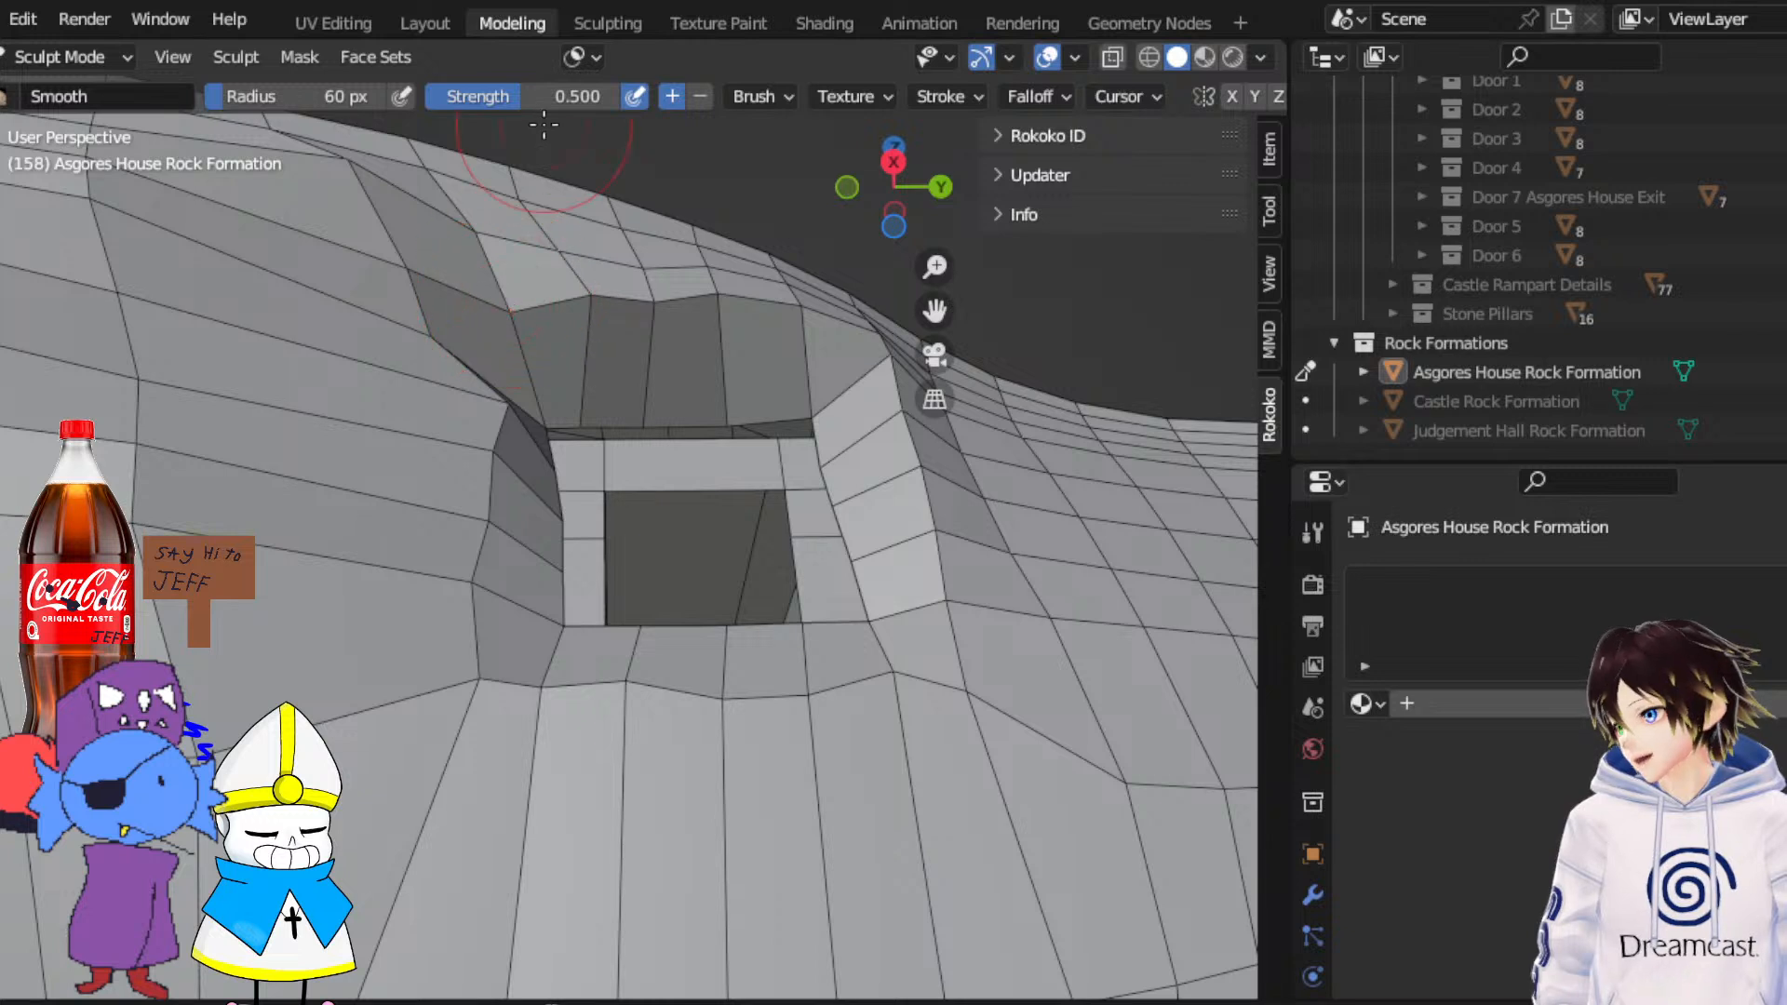
pyautogui.hotkey('ctrl', 'z')
pyautogui.click(566, 99)
pyautogui.write('0.2')
pyautogui.press('Return')
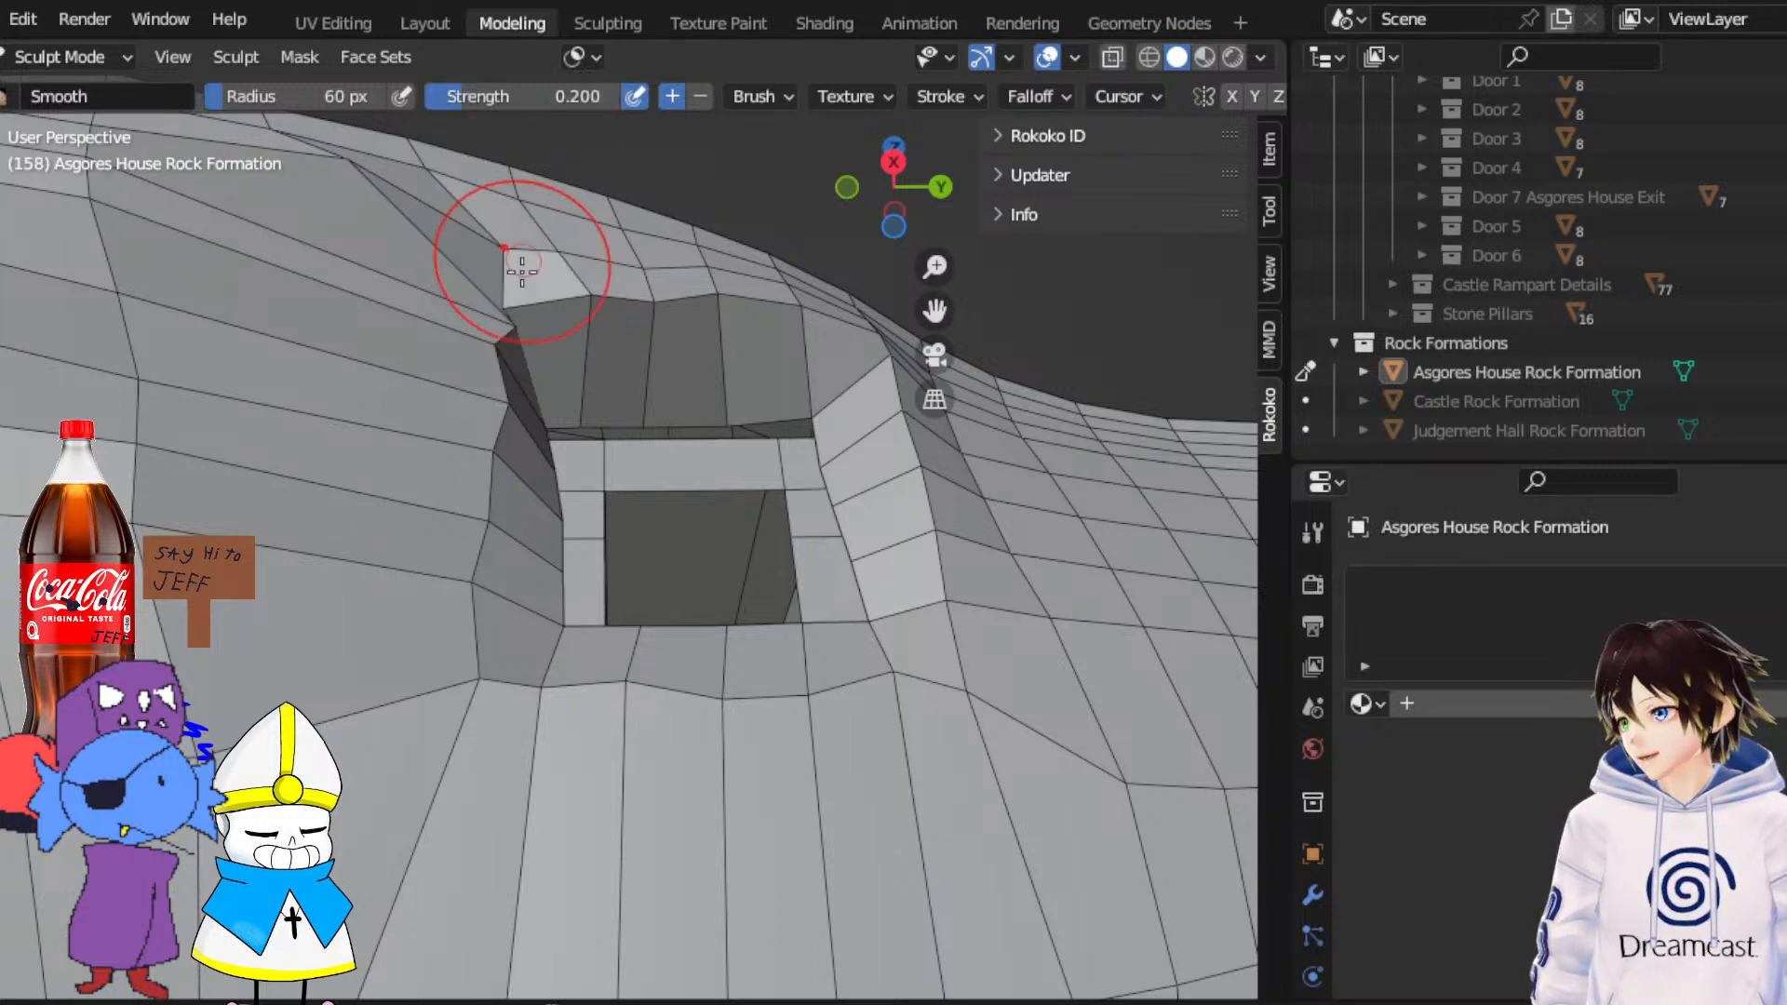
pyautogui.moveTo(515, 305)
pyautogui.mouseDown()
pyautogui.moveTo(468, 343)
pyautogui.moveTo(453, 442)
pyautogui.mouseUp()
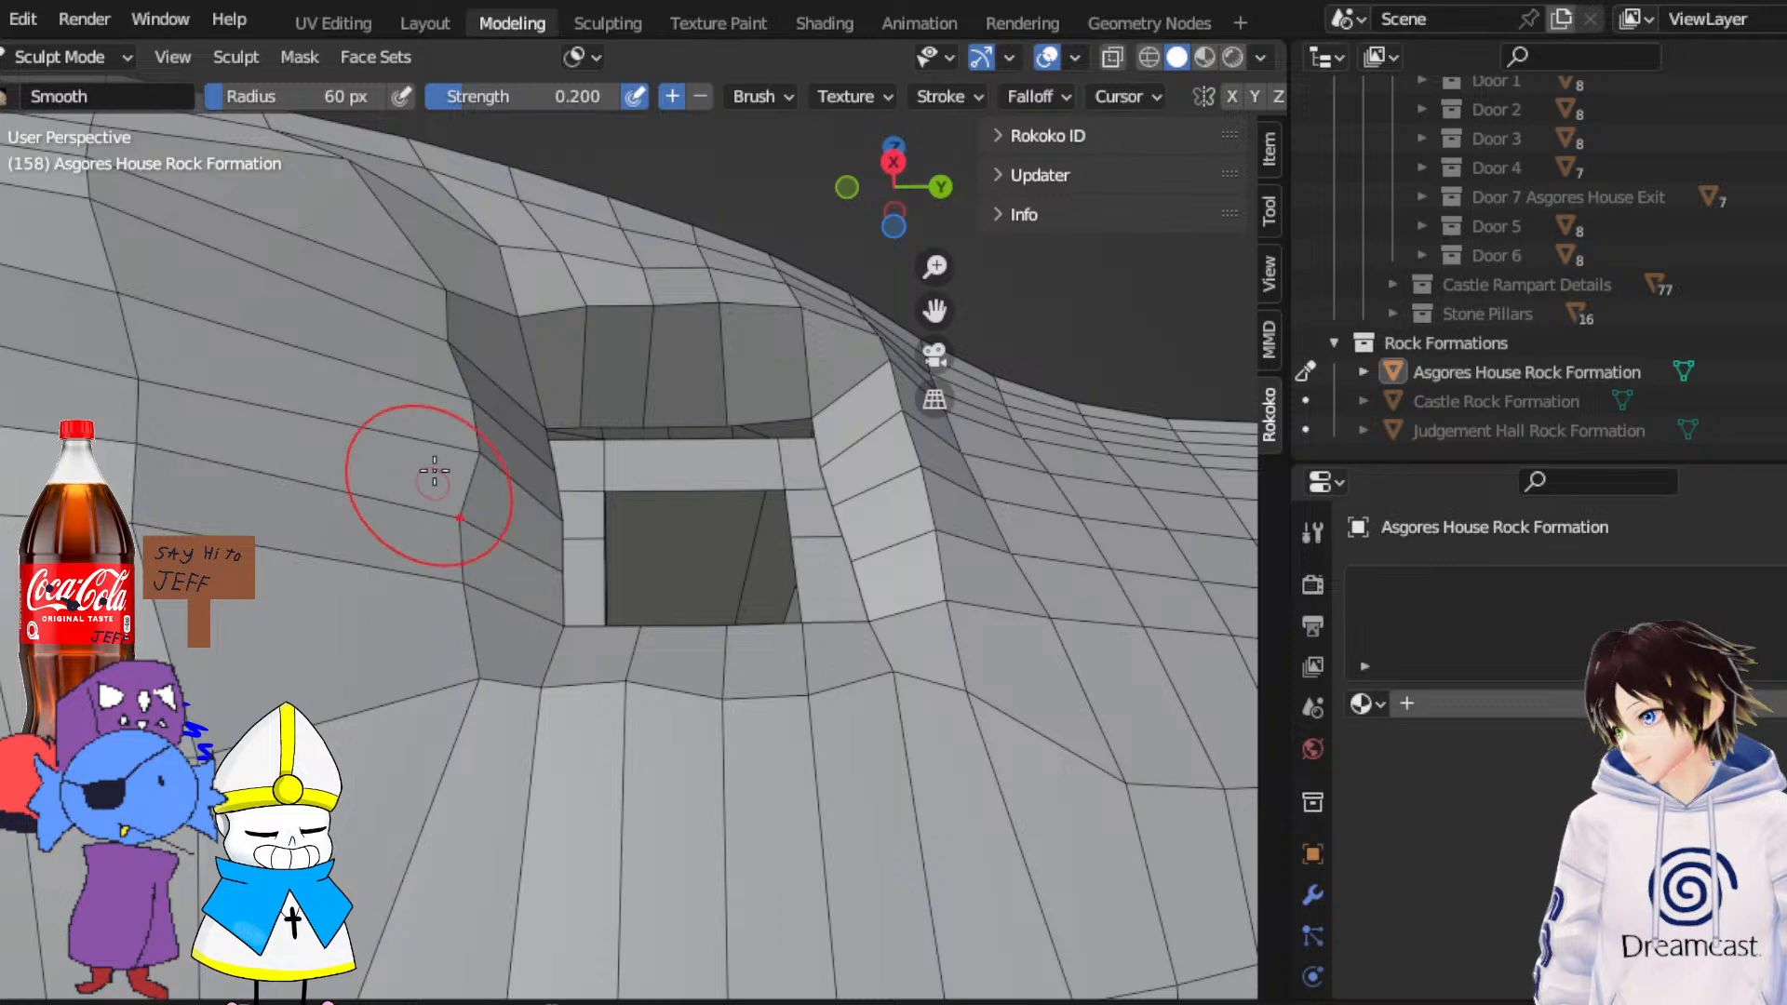
# Smooth the cliff face to the left of the doorway opening with the Smooth brush
pyautogui.moveTo(419, 471)
pyautogui.mouseDown(button='middle')
pyautogui.moveTo(300, 507)
pyautogui.moveTo(366, 481)
pyautogui.mouseUp(button='middle')
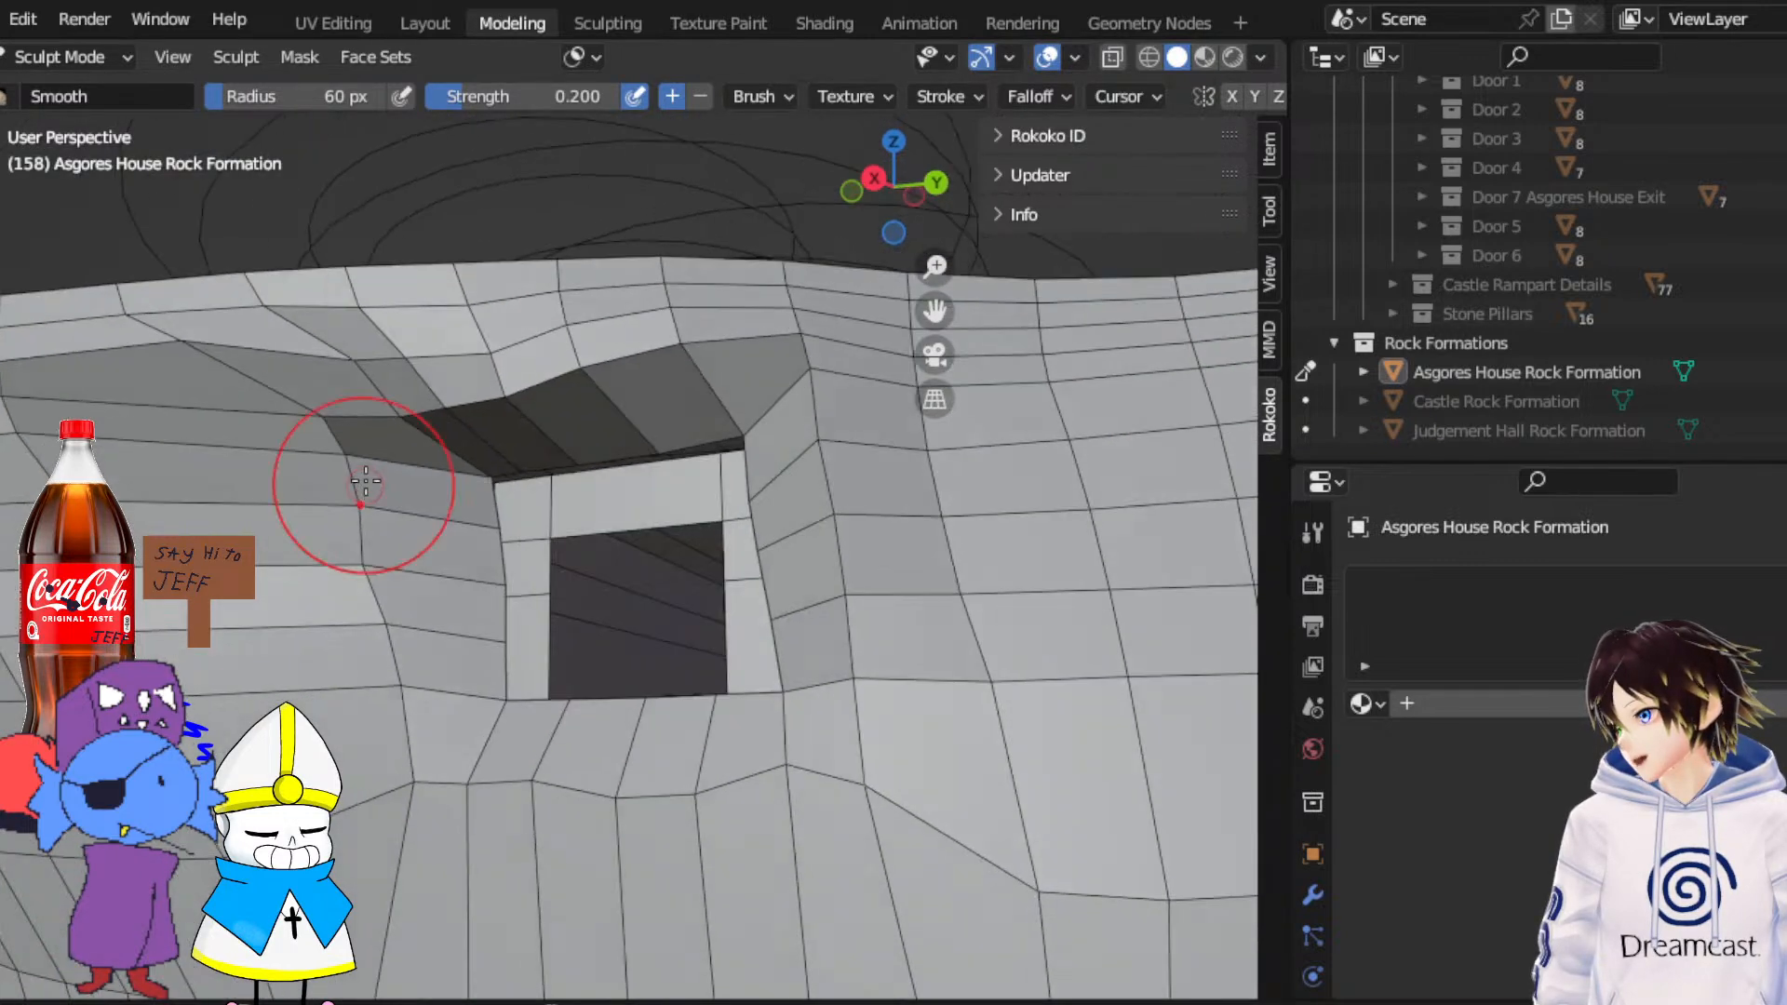
pyautogui.moveTo(257, 405); pyautogui.dragTo(379, 404, button='middle')
pyautogui.moveTo(263, 443); pyautogui.dragTo(343, 686)
pyautogui.moveTo(225, 412)
pyautogui.mouseDown()
pyautogui.moveTo(279, 459)
pyautogui.moveTo(322, 636)
pyautogui.mouseUp()
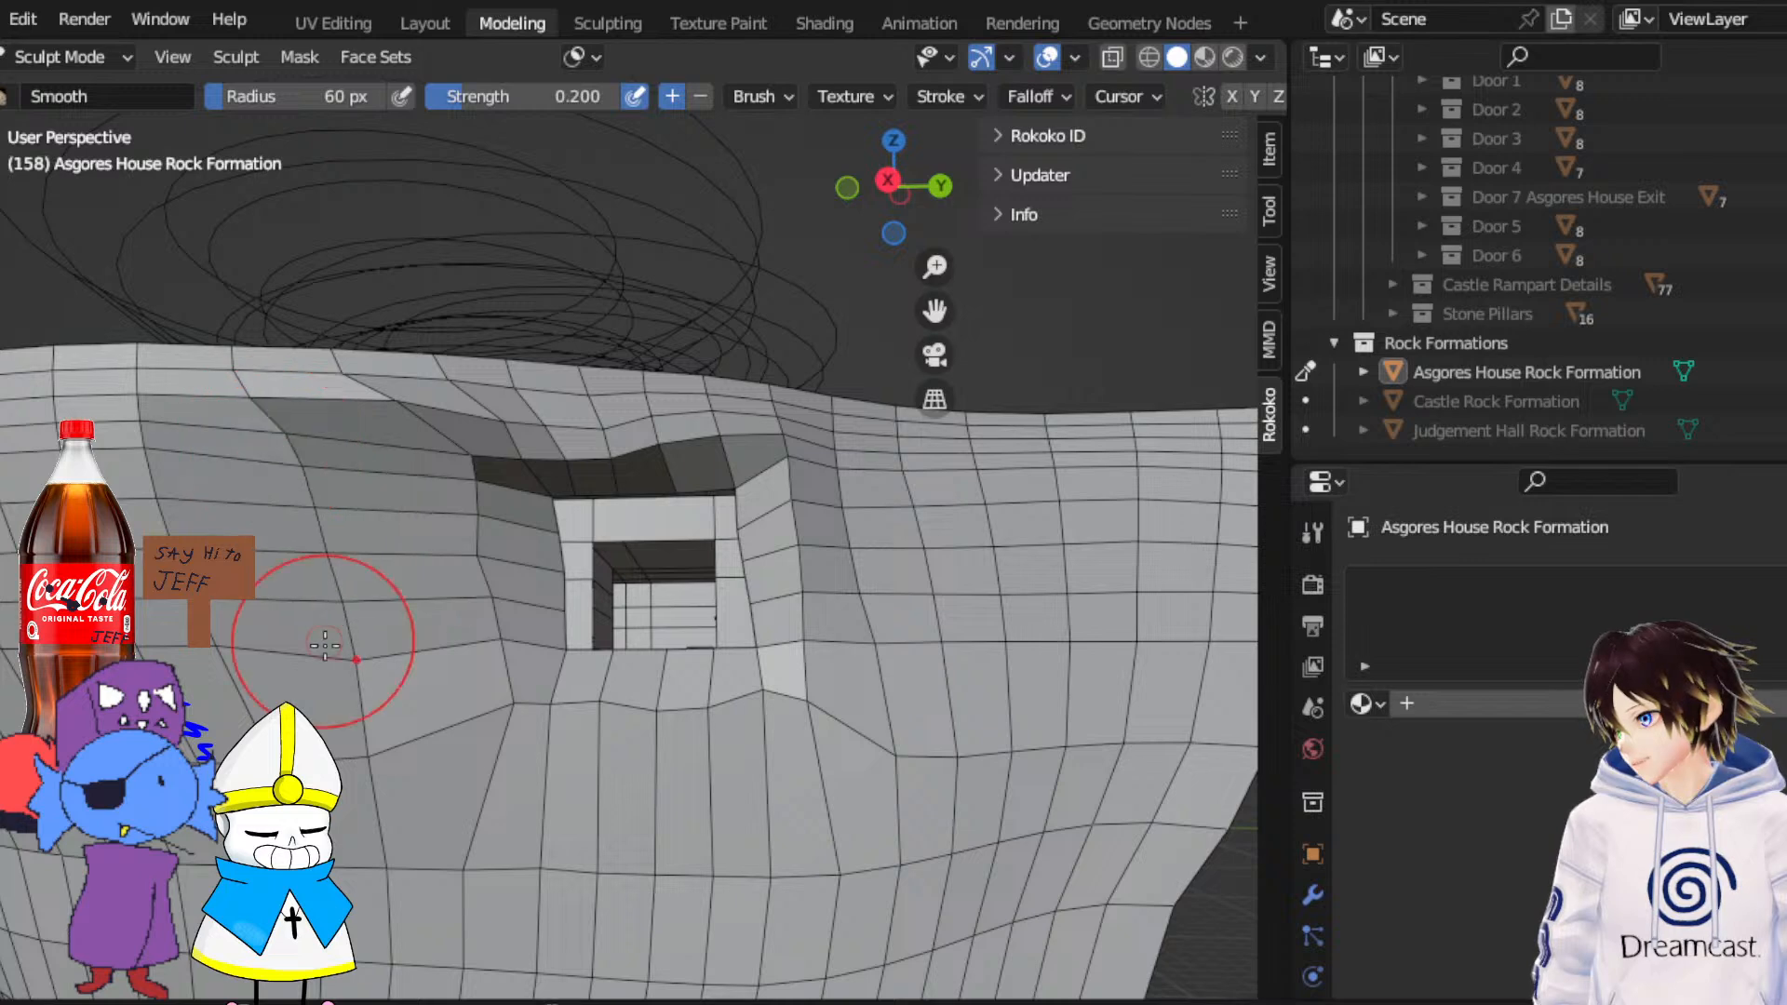
pyautogui.moveTo(205, 513); pyautogui.dragTo(329, 717)
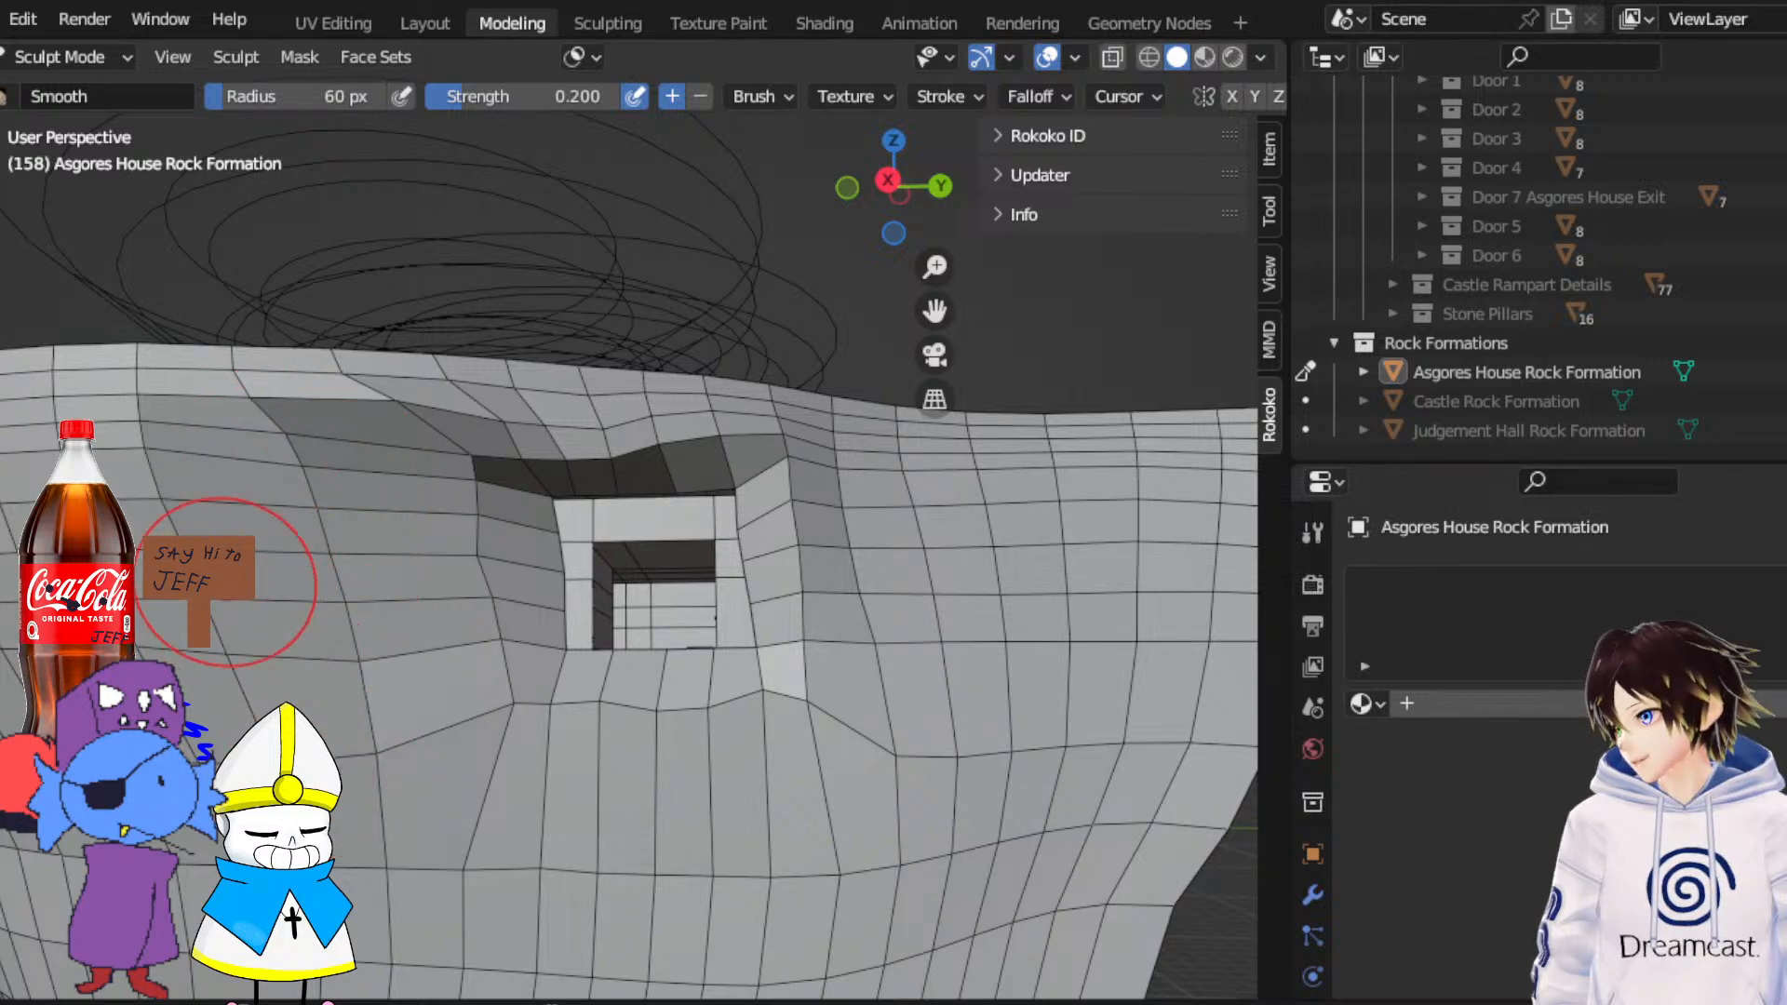
# Hide the viewport overlays to inspect the shading around the doorway opening from several angles, and restore the overlays
pyautogui.moveTo(339, 877); pyautogui.dragTo(634, 279, button='middle')
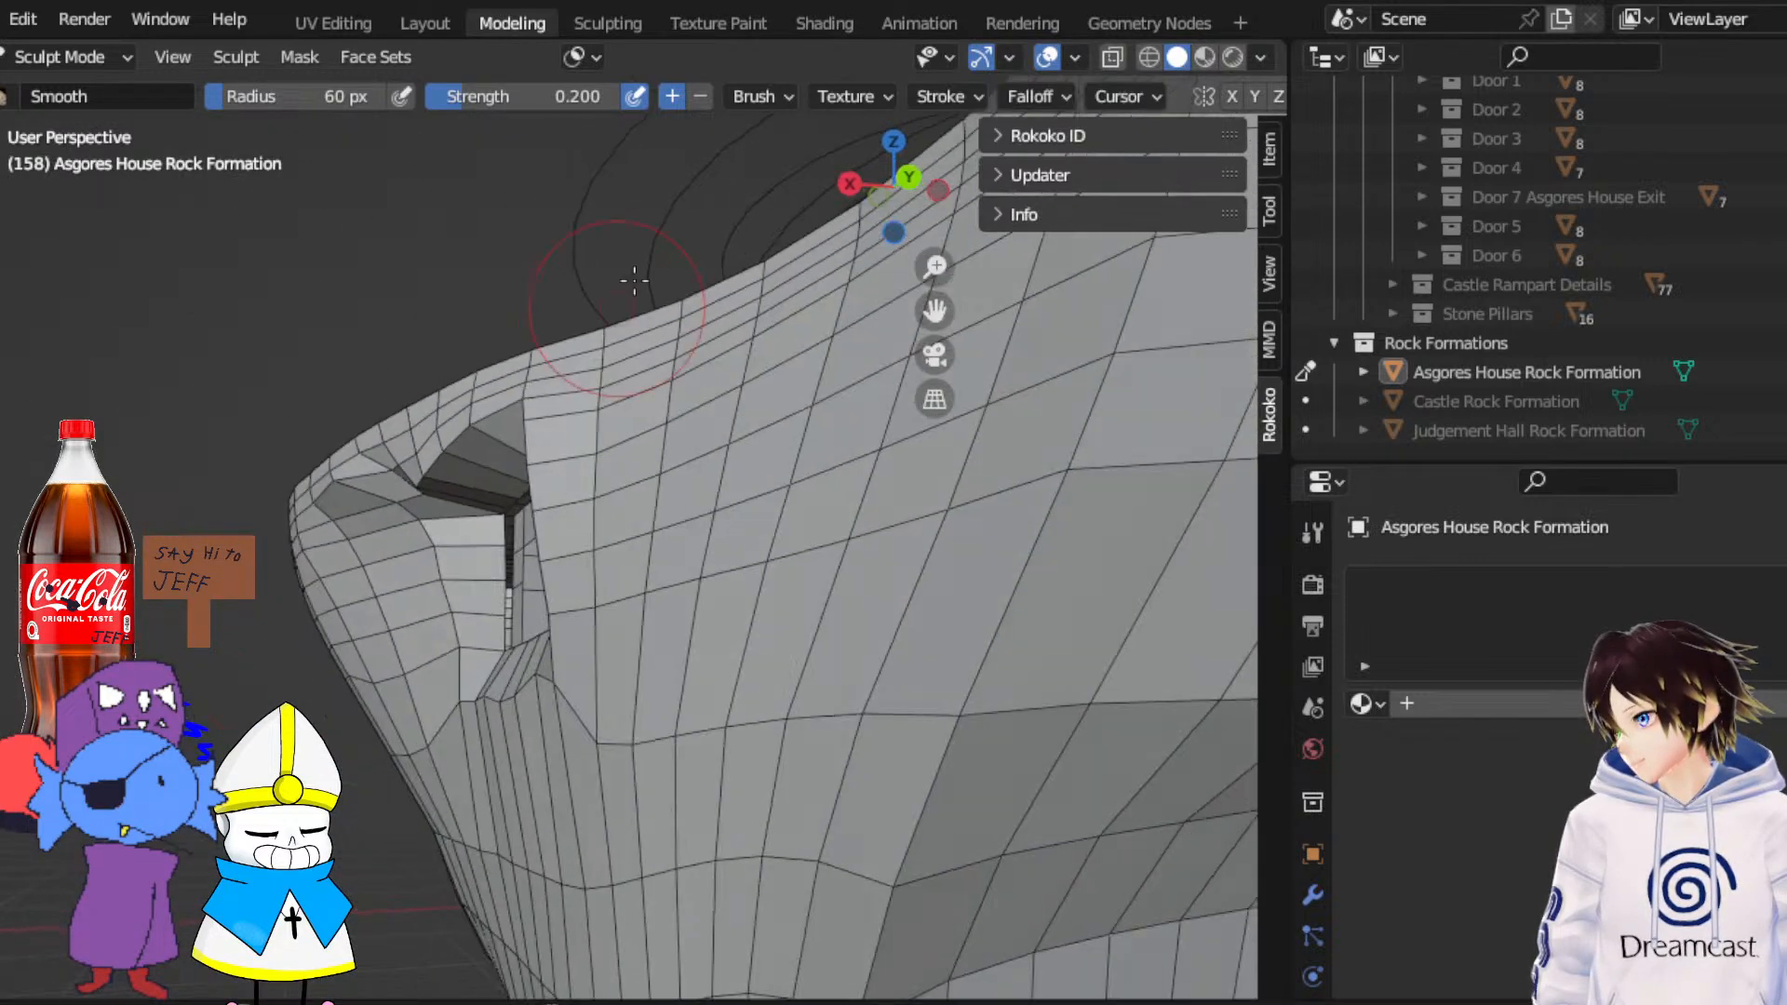
pyautogui.click(1047, 60)
pyautogui.moveTo(672, 477); pyautogui.dragTo(910, 482, button='middle')
pyautogui.scroll(3, 911, 482)
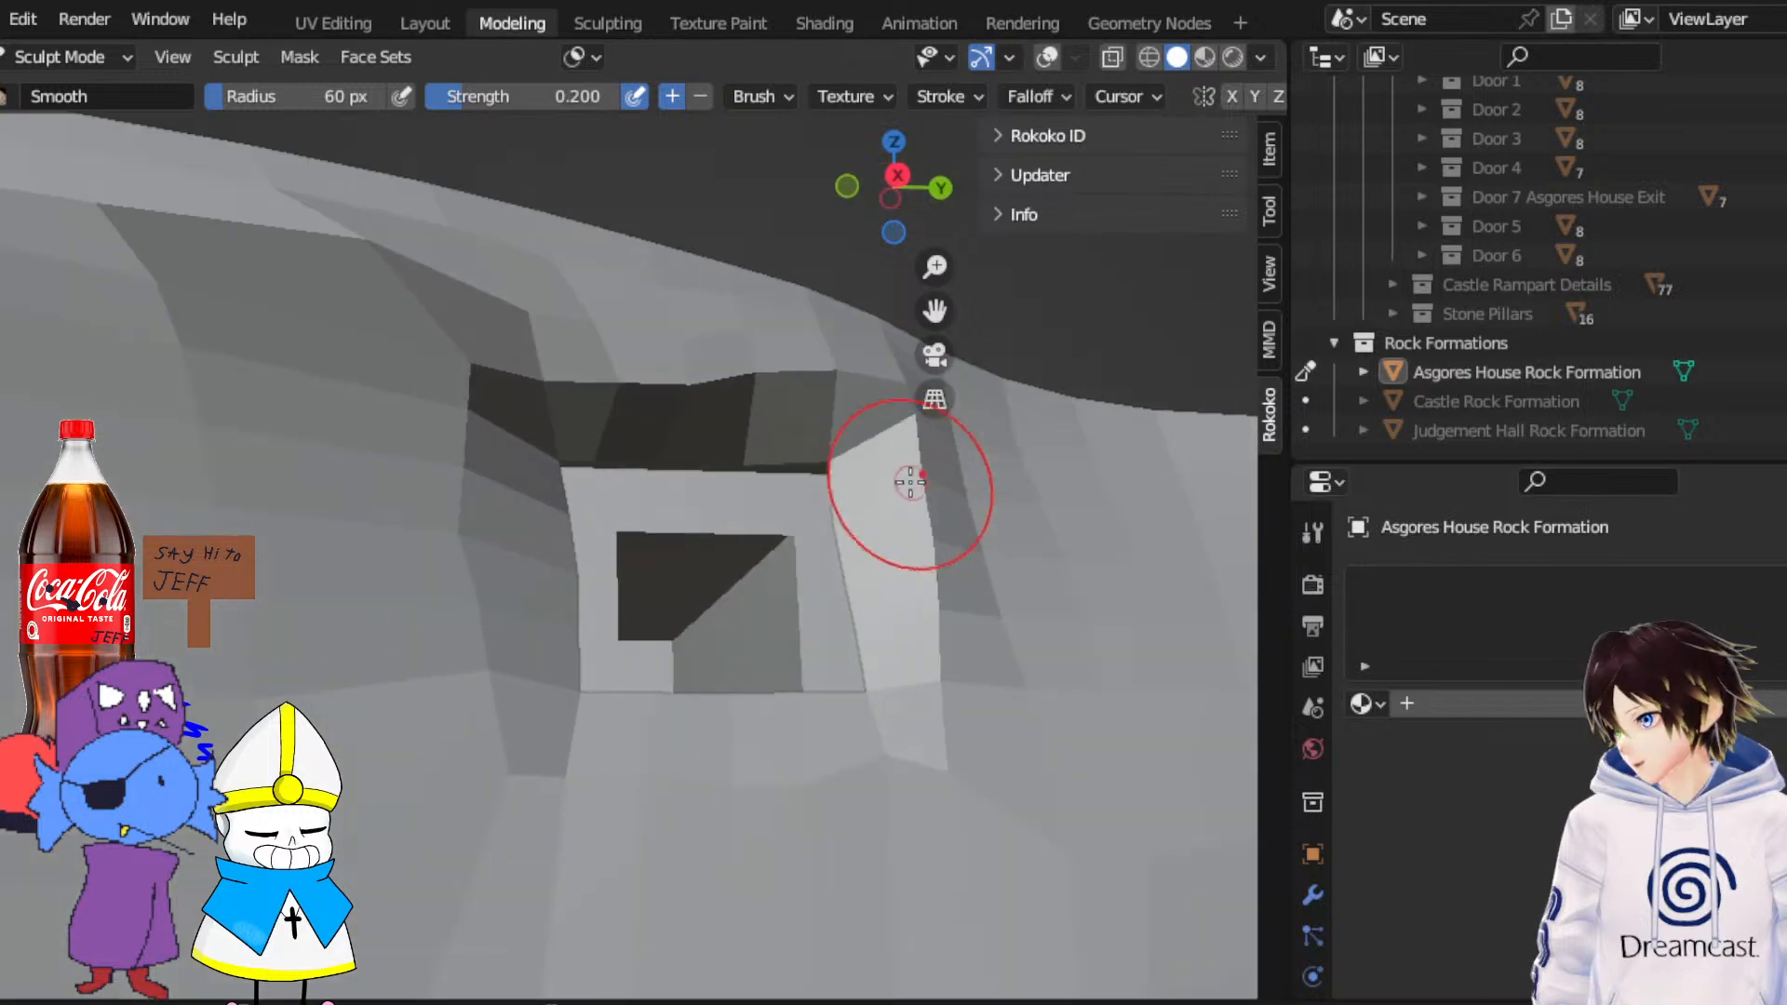
pyautogui.moveTo(712, 584)
pyautogui.mouseDown(button='middle')
pyautogui.moveTo(781, 578)
pyautogui.moveTo(720, 611)
pyautogui.mouseUp(button='middle')
pyautogui.moveTo(926, 499); pyautogui.dragTo(851, 494, button='middle')
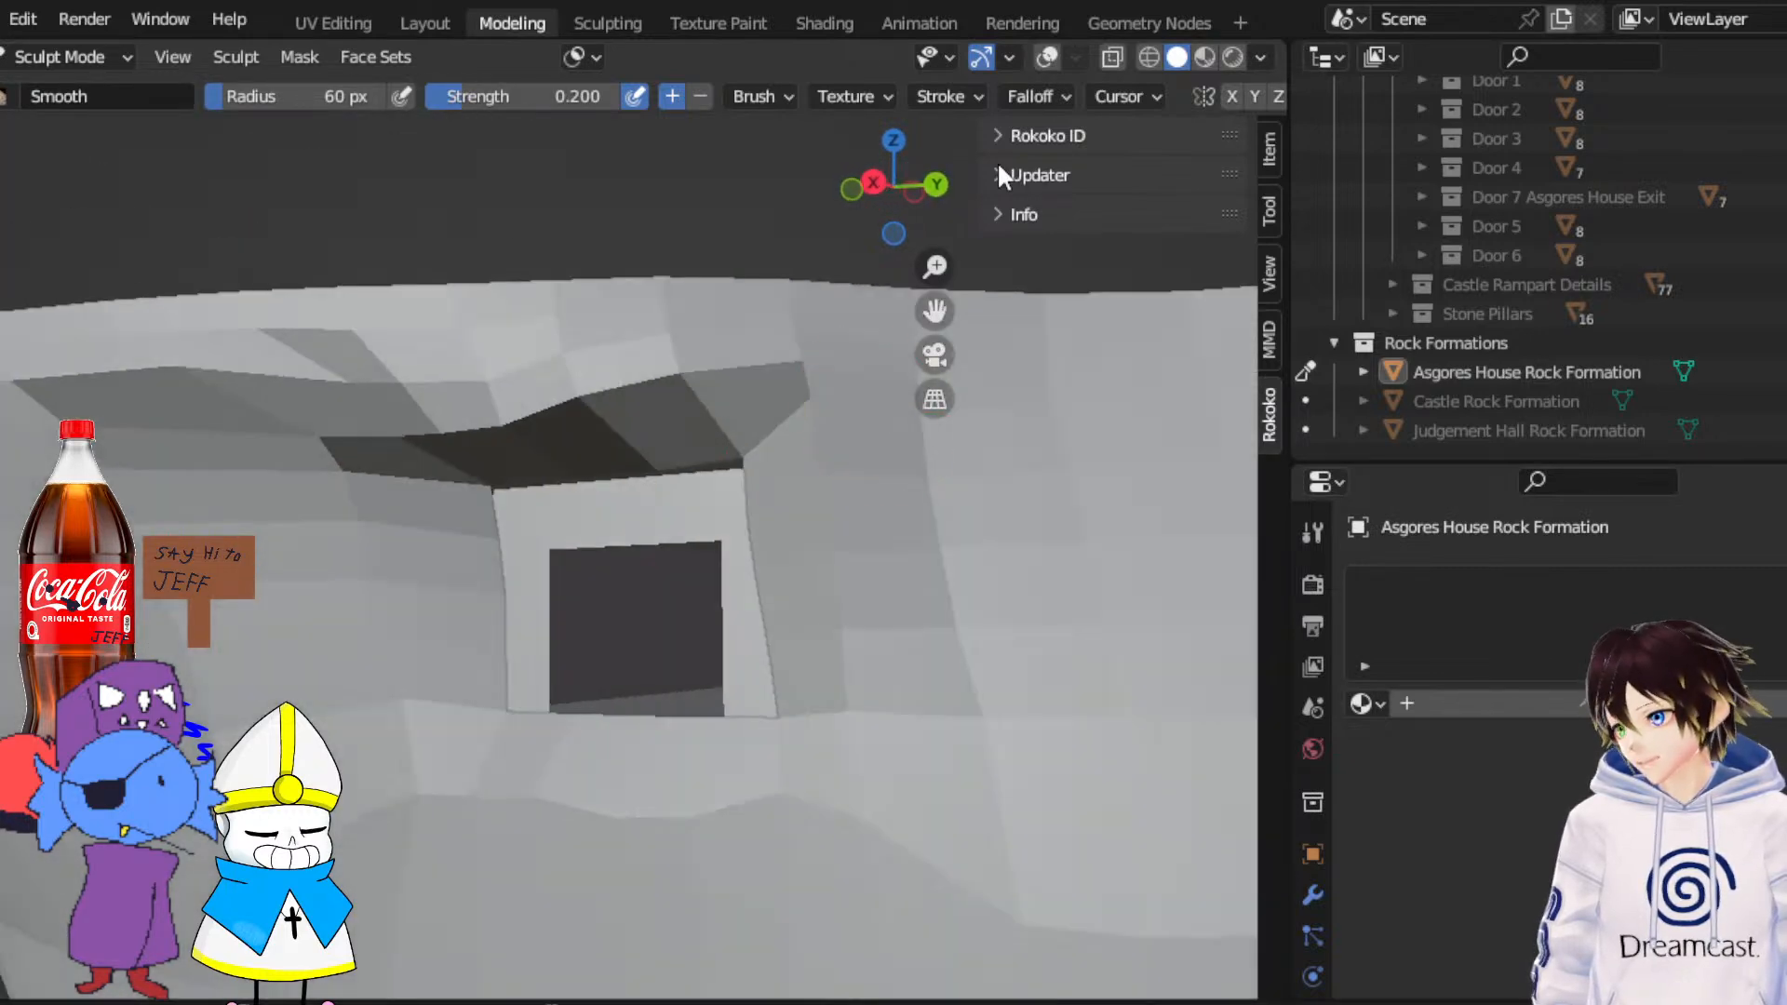
pyautogui.click(1047, 59)
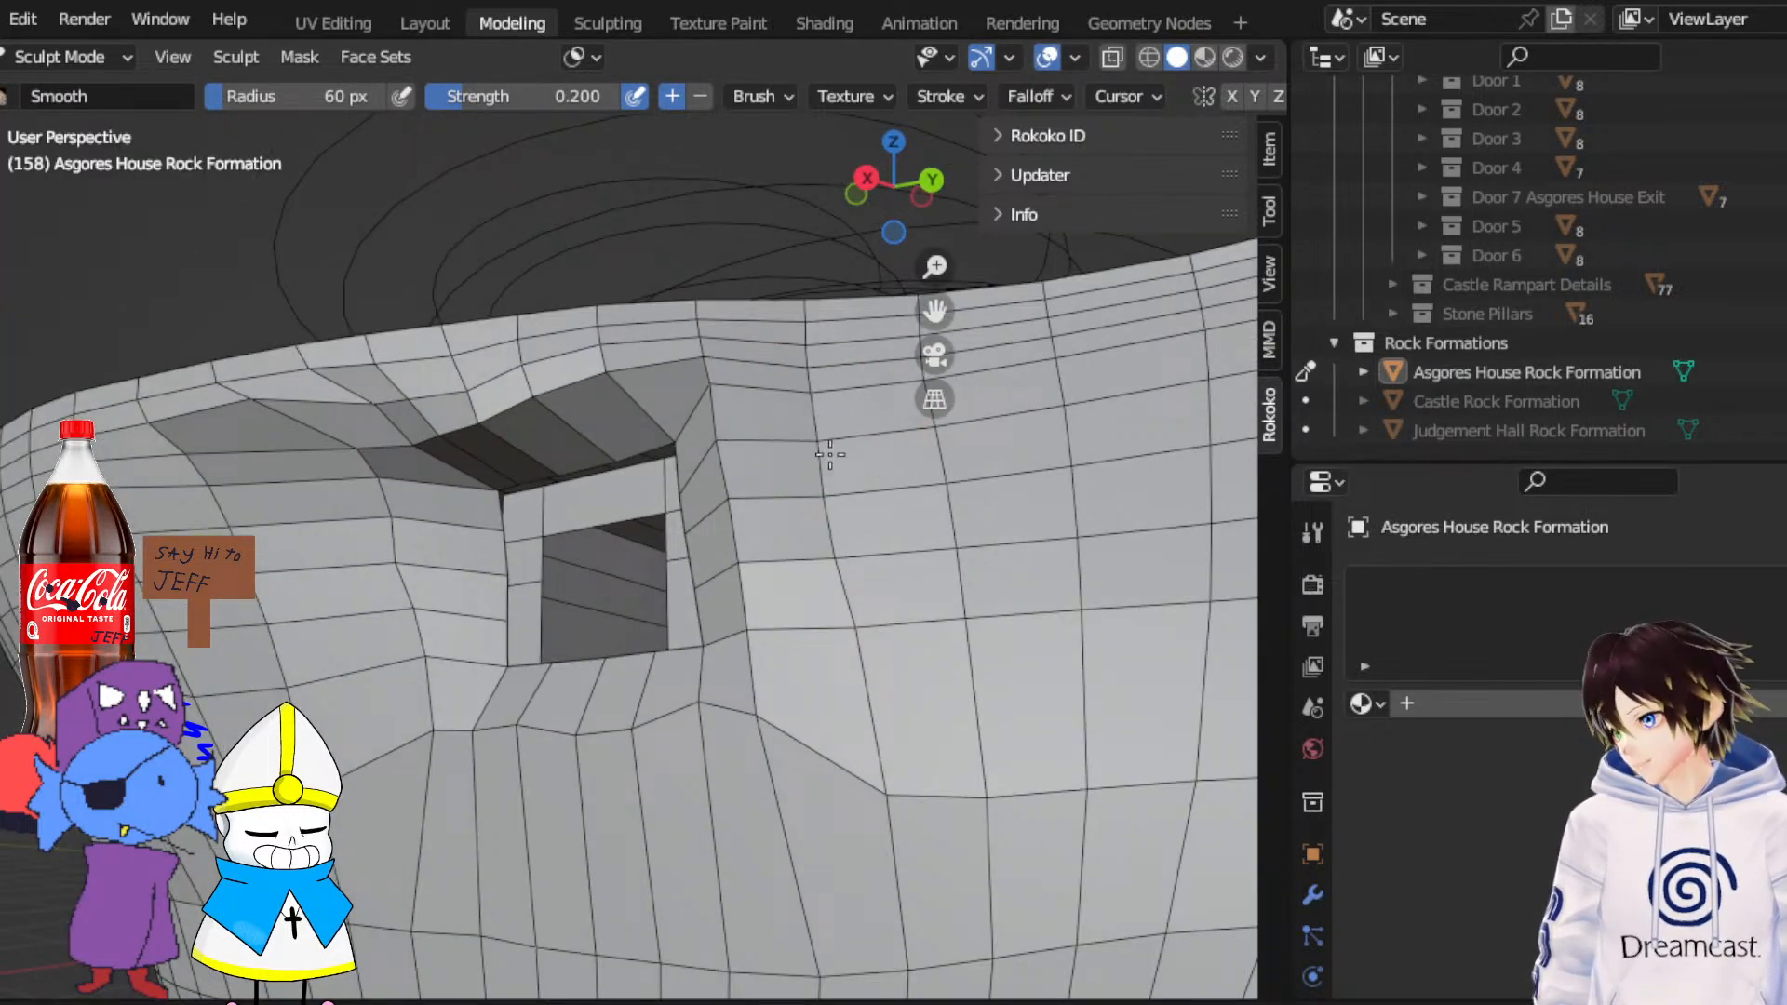
# Smooth the cliff face to the right of and below the doorway opening
pyautogui.moveTo(838, 455)
pyautogui.mouseDown()
pyautogui.moveTo(809, 387)
pyautogui.moveTo(941, 503)
pyautogui.moveTo(935, 458)
pyautogui.moveTo(945, 828)
pyautogui.mouseUp()
pyautogui.scroll(-2, 827, 793)
pyautogui.moveTo(842, 801); pyautogui.dragTo(862, 801, button='middle')
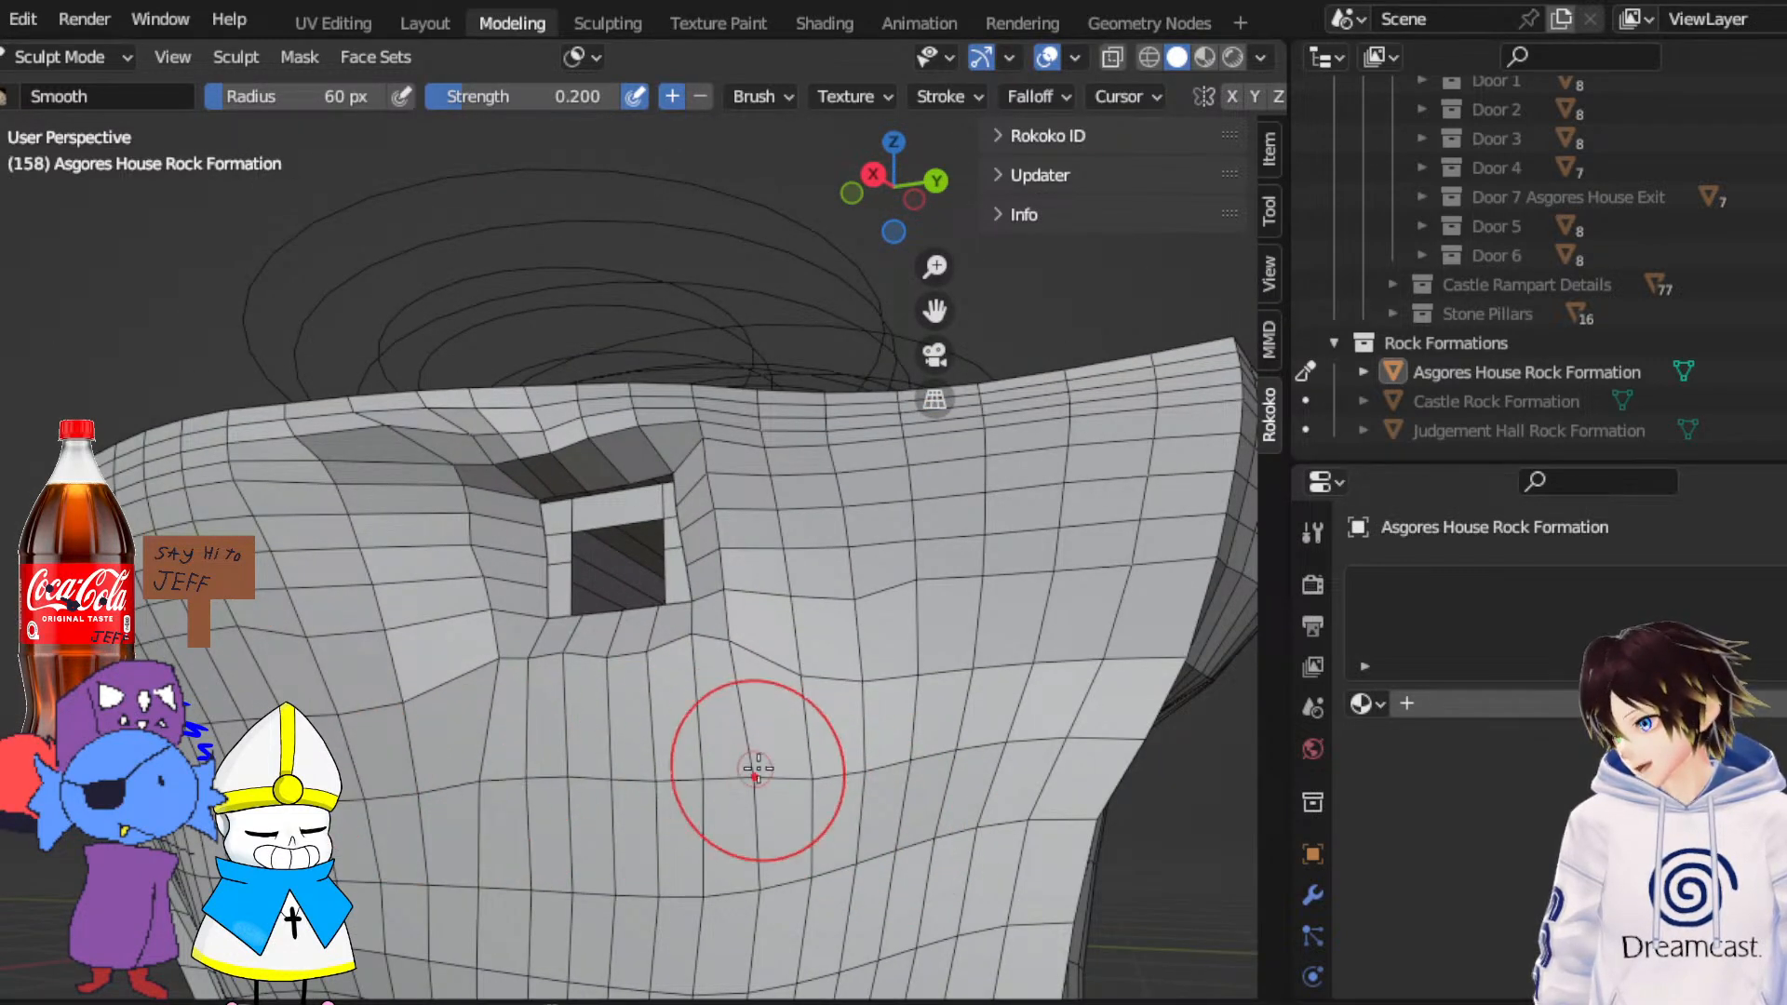
pyautogui.moveTo(738, 770); pyautogui.dragTo(668, 672, button='middle')
pyautogui.scroll(2, 668, 672)
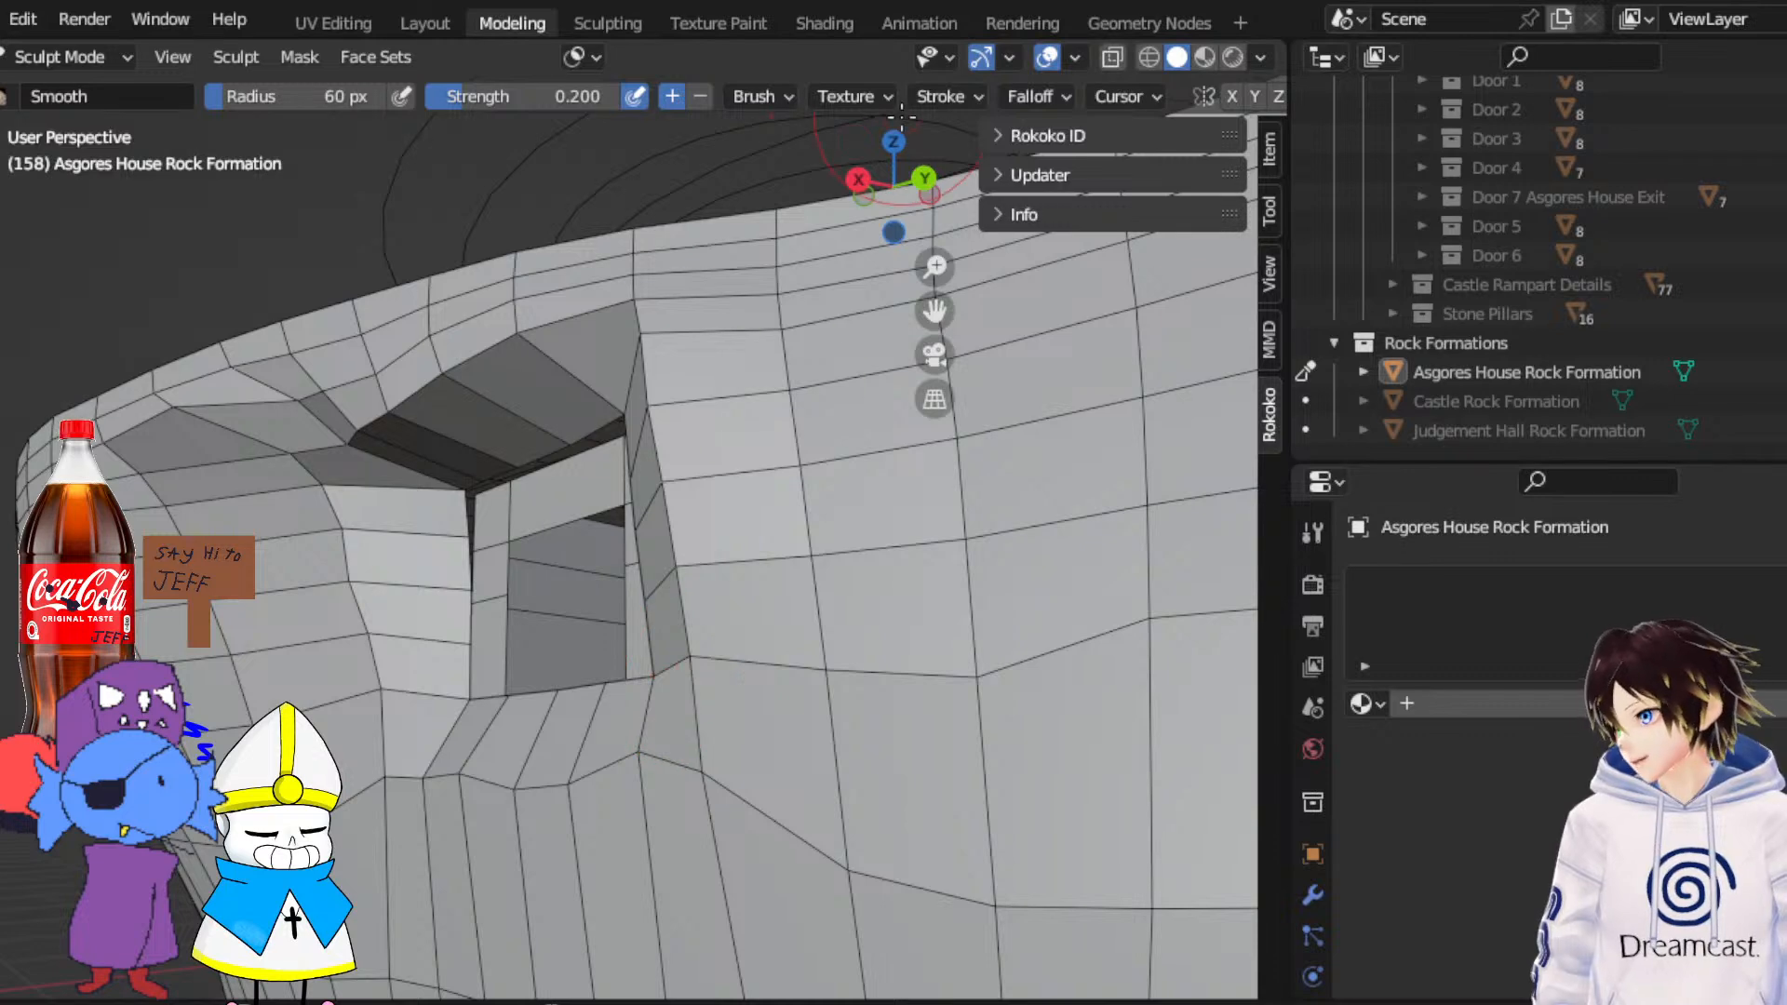
pyautogui.moveTo(507, 359); pyautogui.dragTo(562, 287, button='middle')
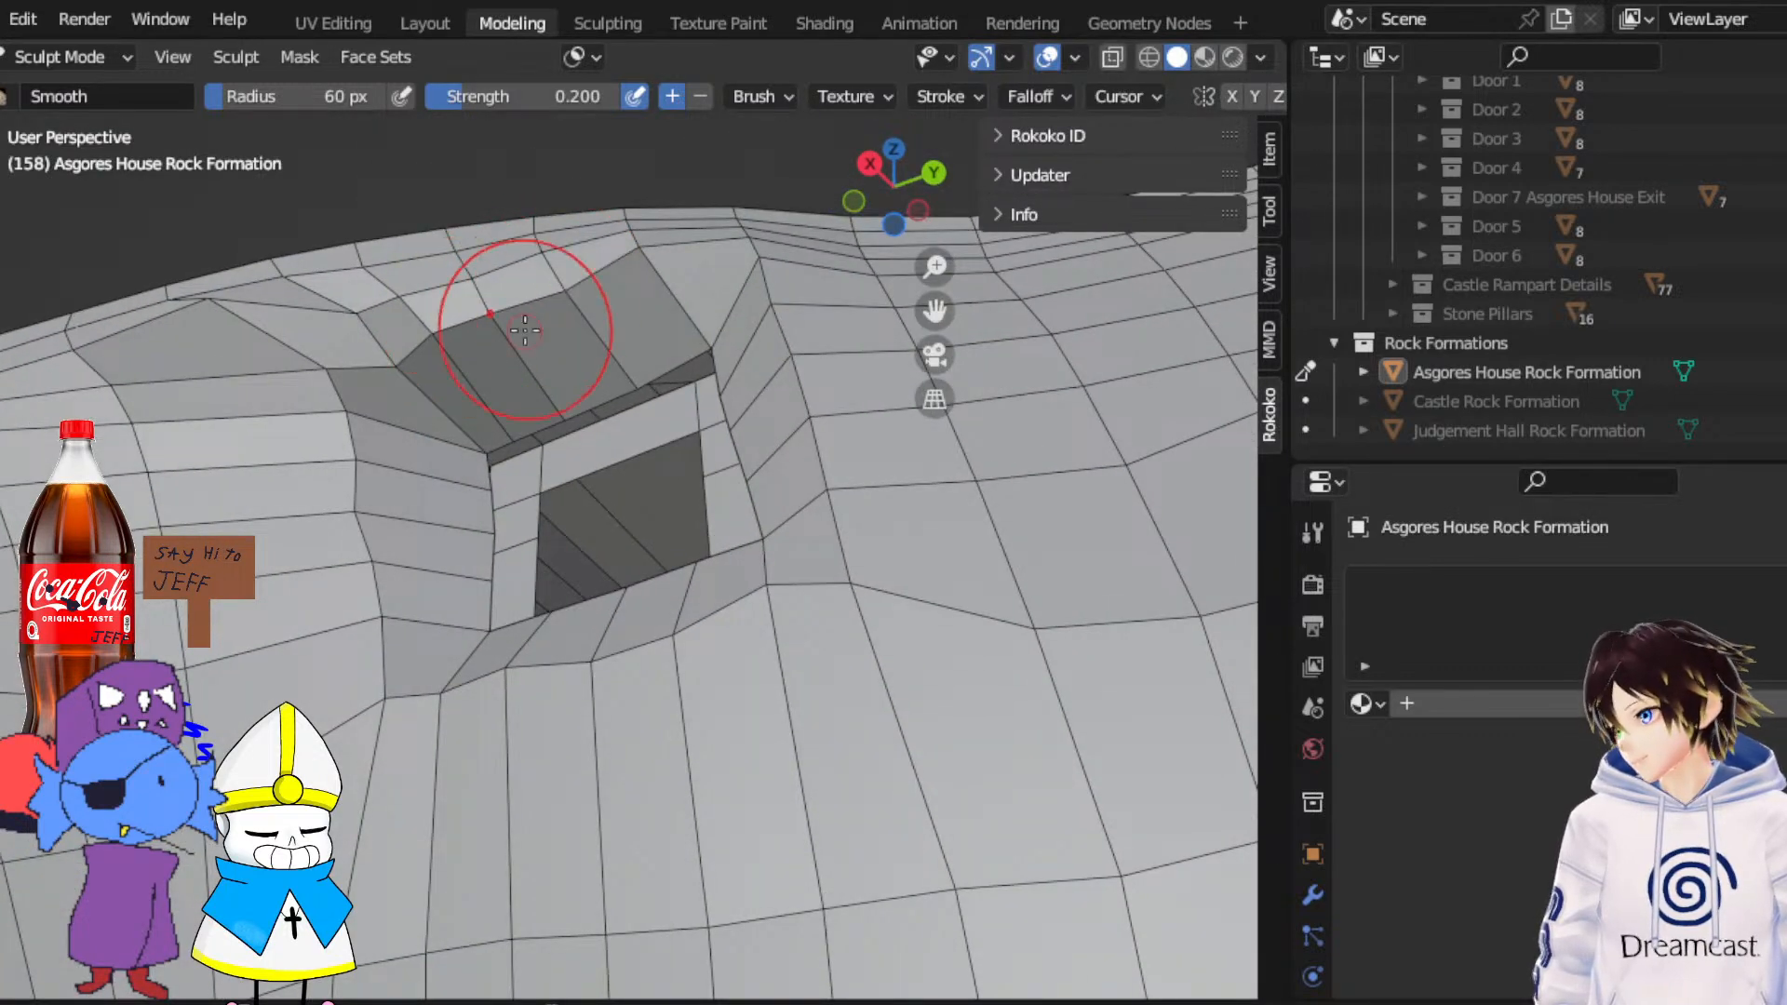
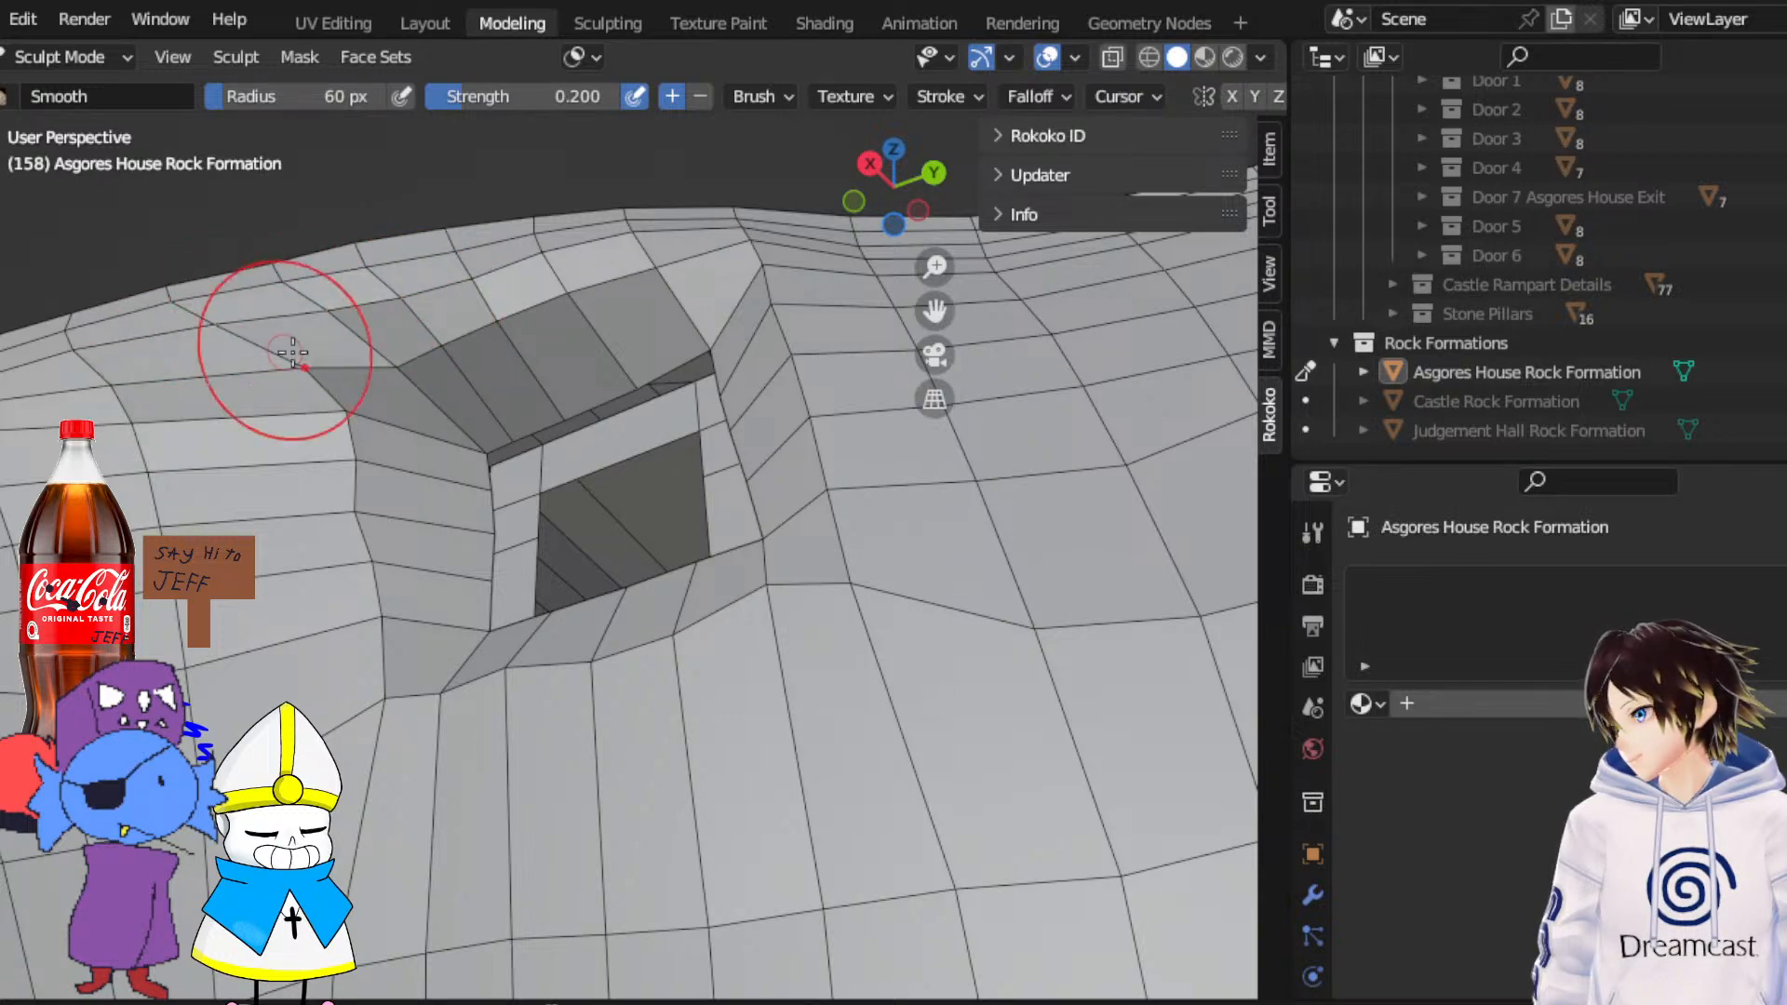
# Examine the doorway recess and surrounding cliff shading with the viewport overlays hidden, and turn the overlays back on
pyautogui.moveTo(287, 338)
pyautogui.mouseDown(button='middle')
pyautogui.moveTo(171, 428)
pyautogui.moveTo(462, 507)
pyautogui.moveTo(738, 658)
pyautogui.moveTo(765, 537)
pyautogui.moveTo(739, 530)
pyautogui.mouseUp(button='middle')
pyautogui.hotkey('shift', 'alt', 'z')
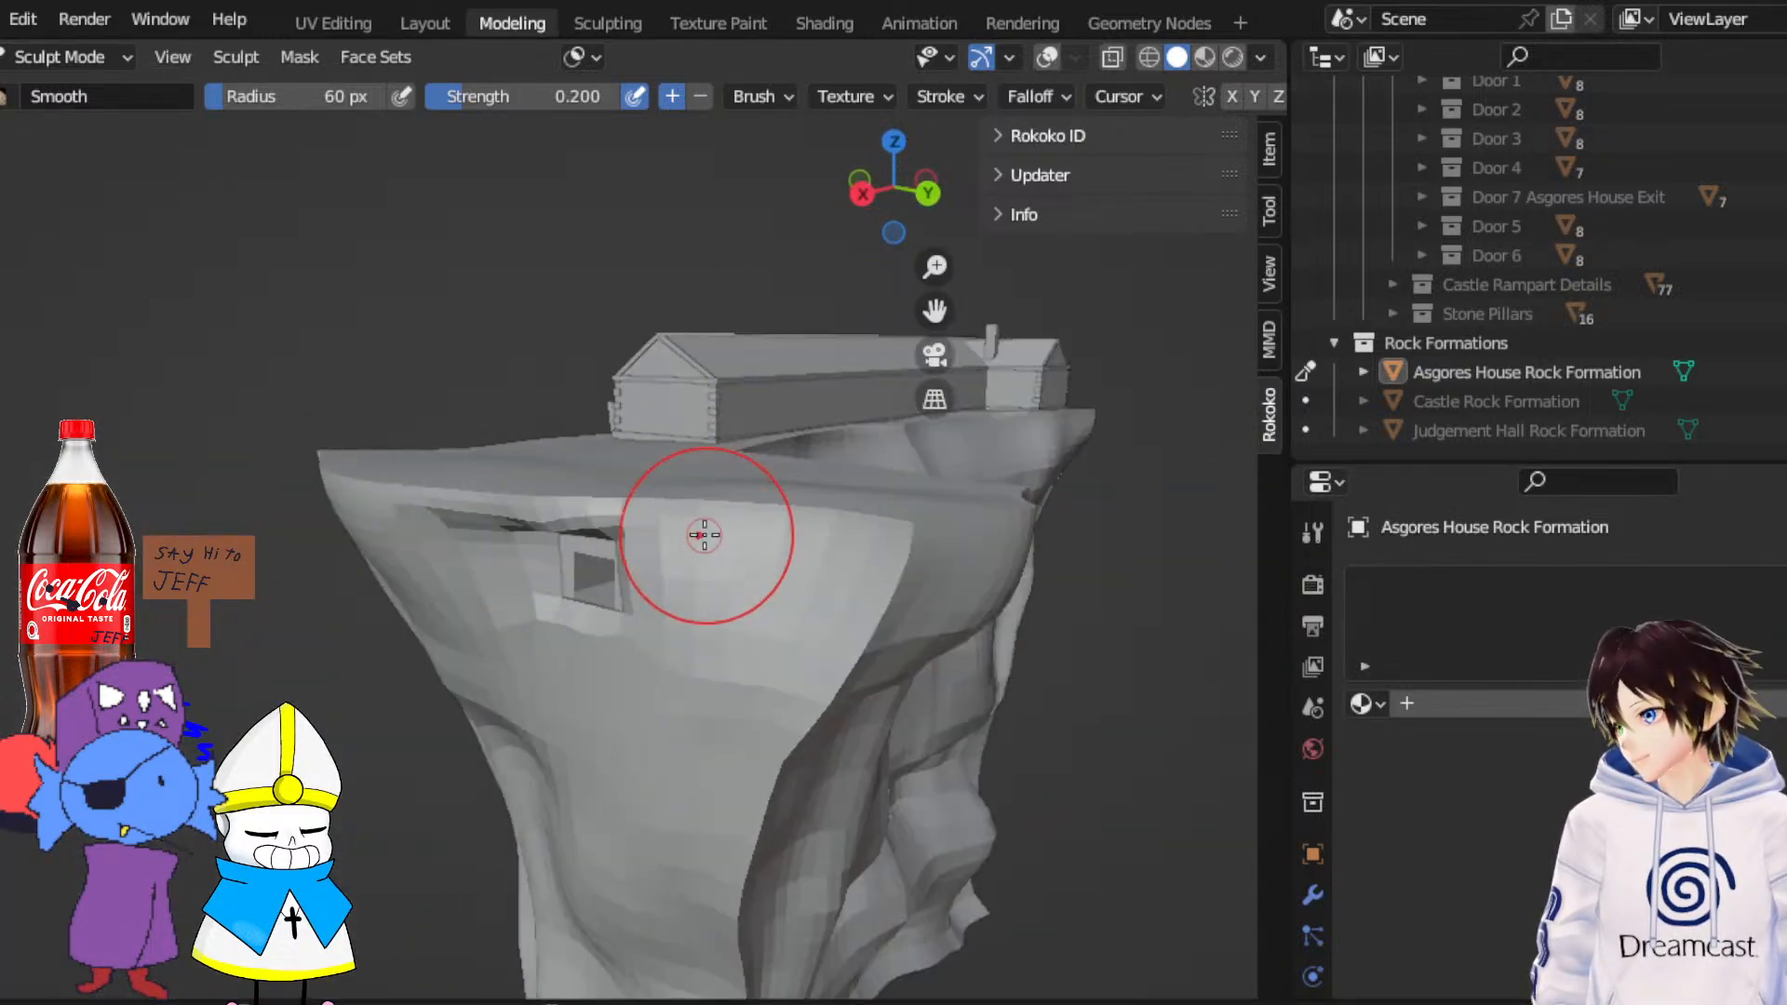
pyautogui.scroll(4, 686, 607)
pyautogui.moveTo(686, 607); pyautogui.dragTo(752, 480, button='middle')
pyautogui.moveTo(685, 400); pyautogui.dragTo(810, 452, button='middle')
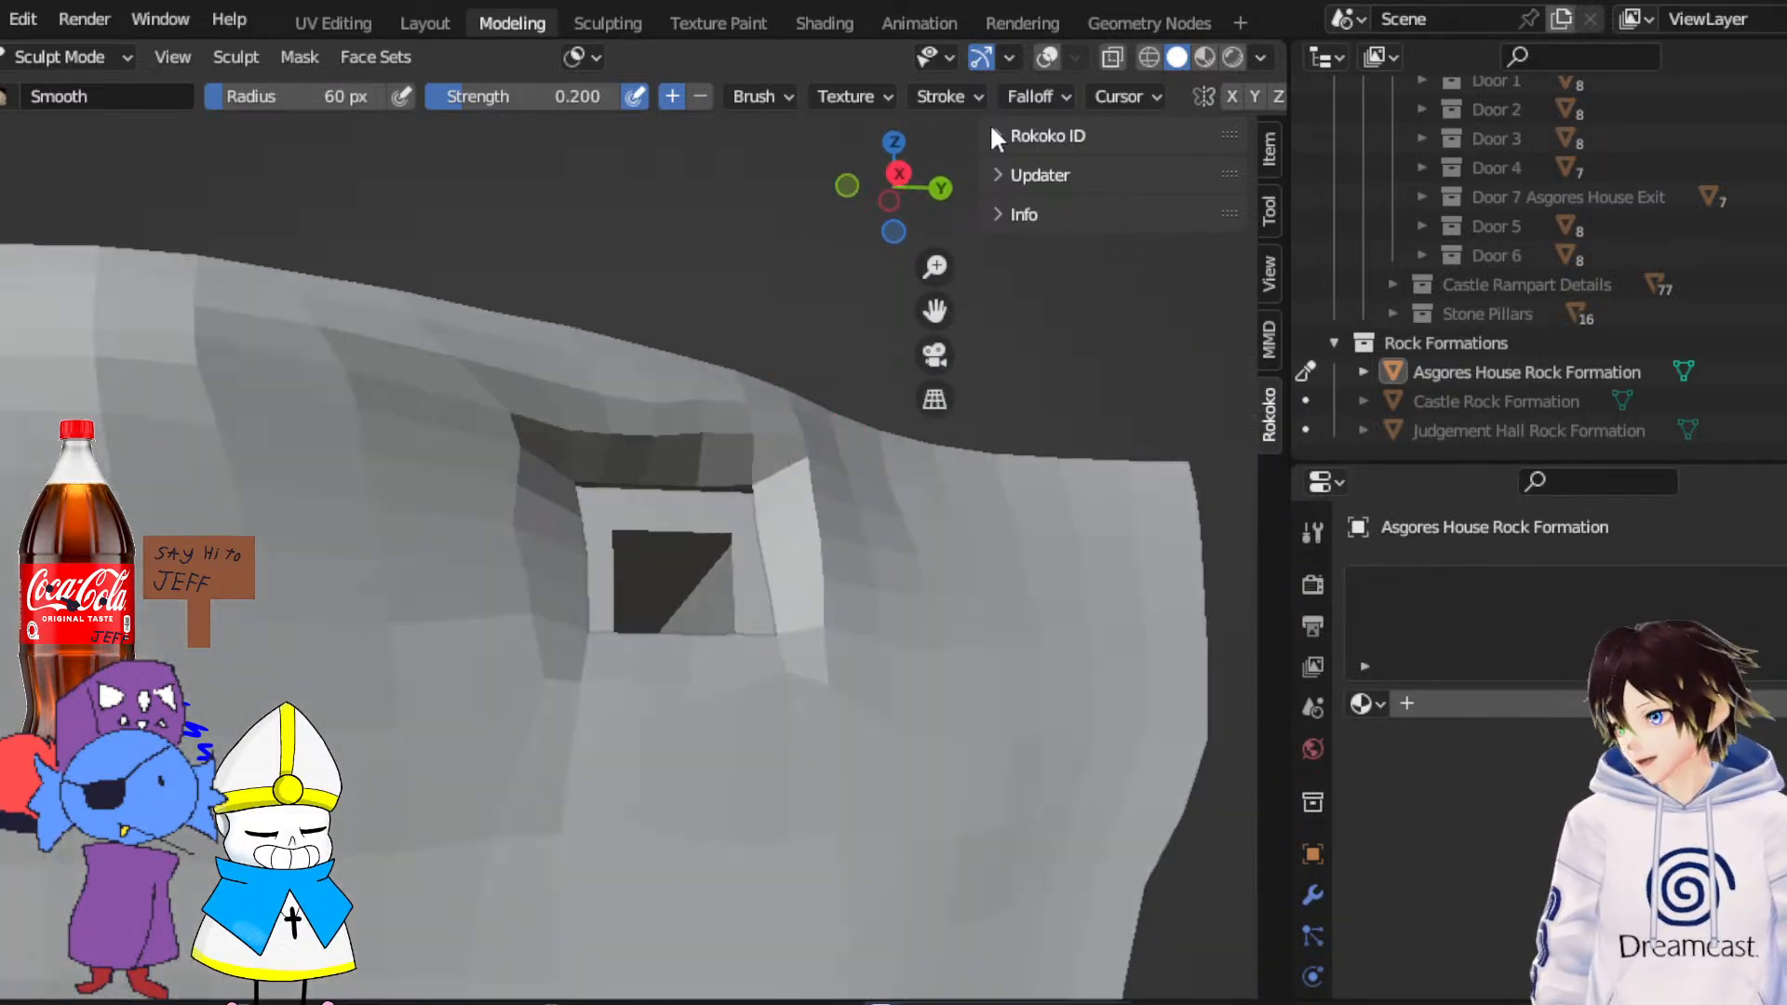
pyautogui.click(1048, 59)
pyautogui.moveTo(846, 363); pyautogui.dragTo(715, 472, button='middle')
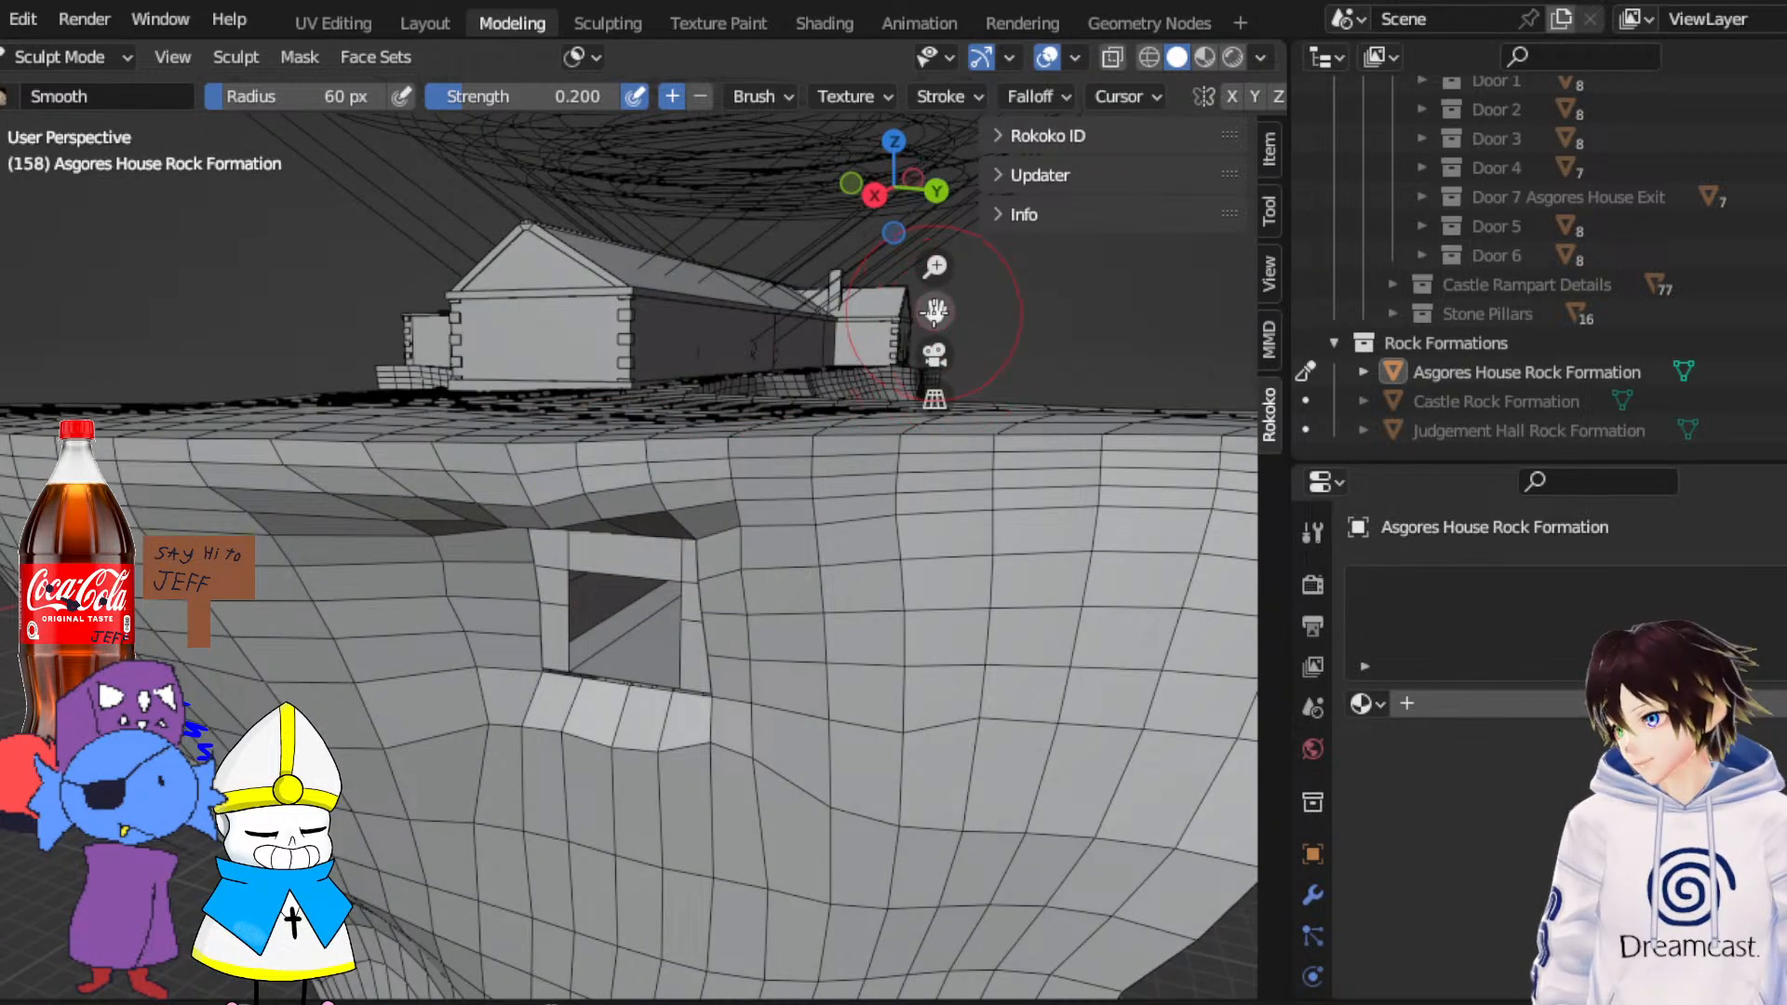
# Switch to the Grab brush and set its radius to 100 px
pyautogui.moveTo(934, 313)
pyautogui.mouseDown(button='middle')
pyautogui.moveTo(518, 431)
pyautogui.moveTo(531, 466)
pyautogui.mouseUp(button='middle')
pyautogui.press('g')
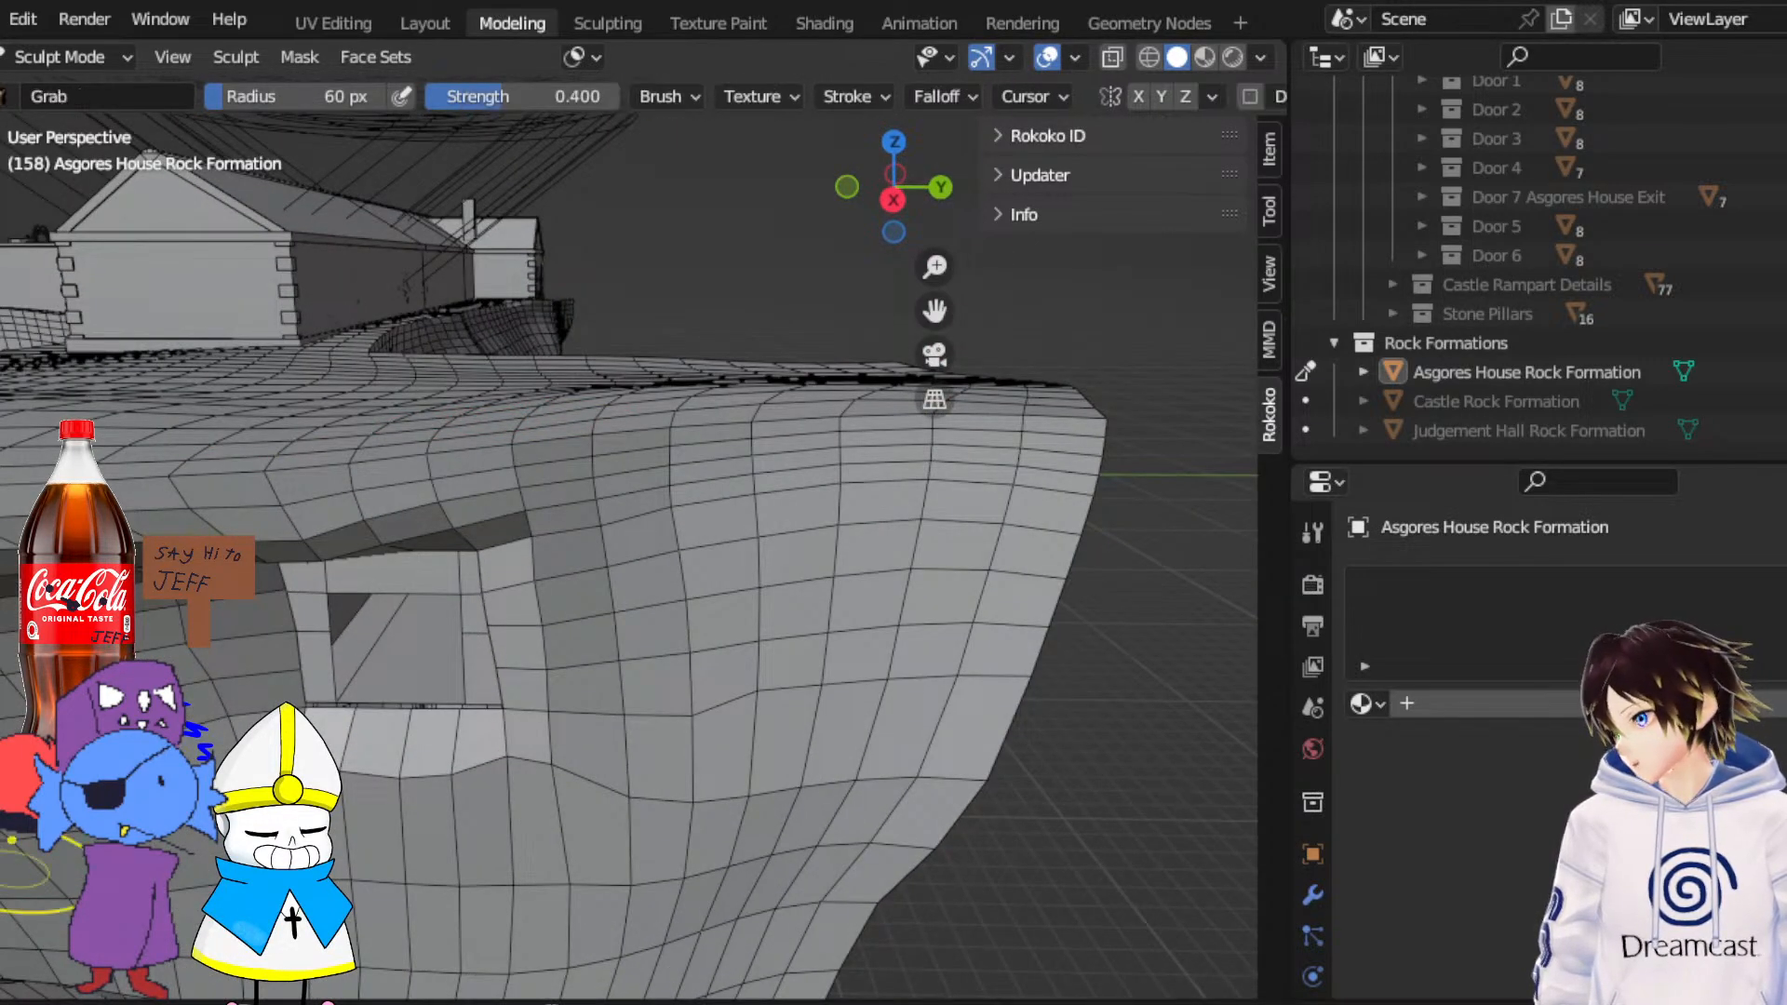
pyautogui.click(342, 94)
pyautogui.write('10')
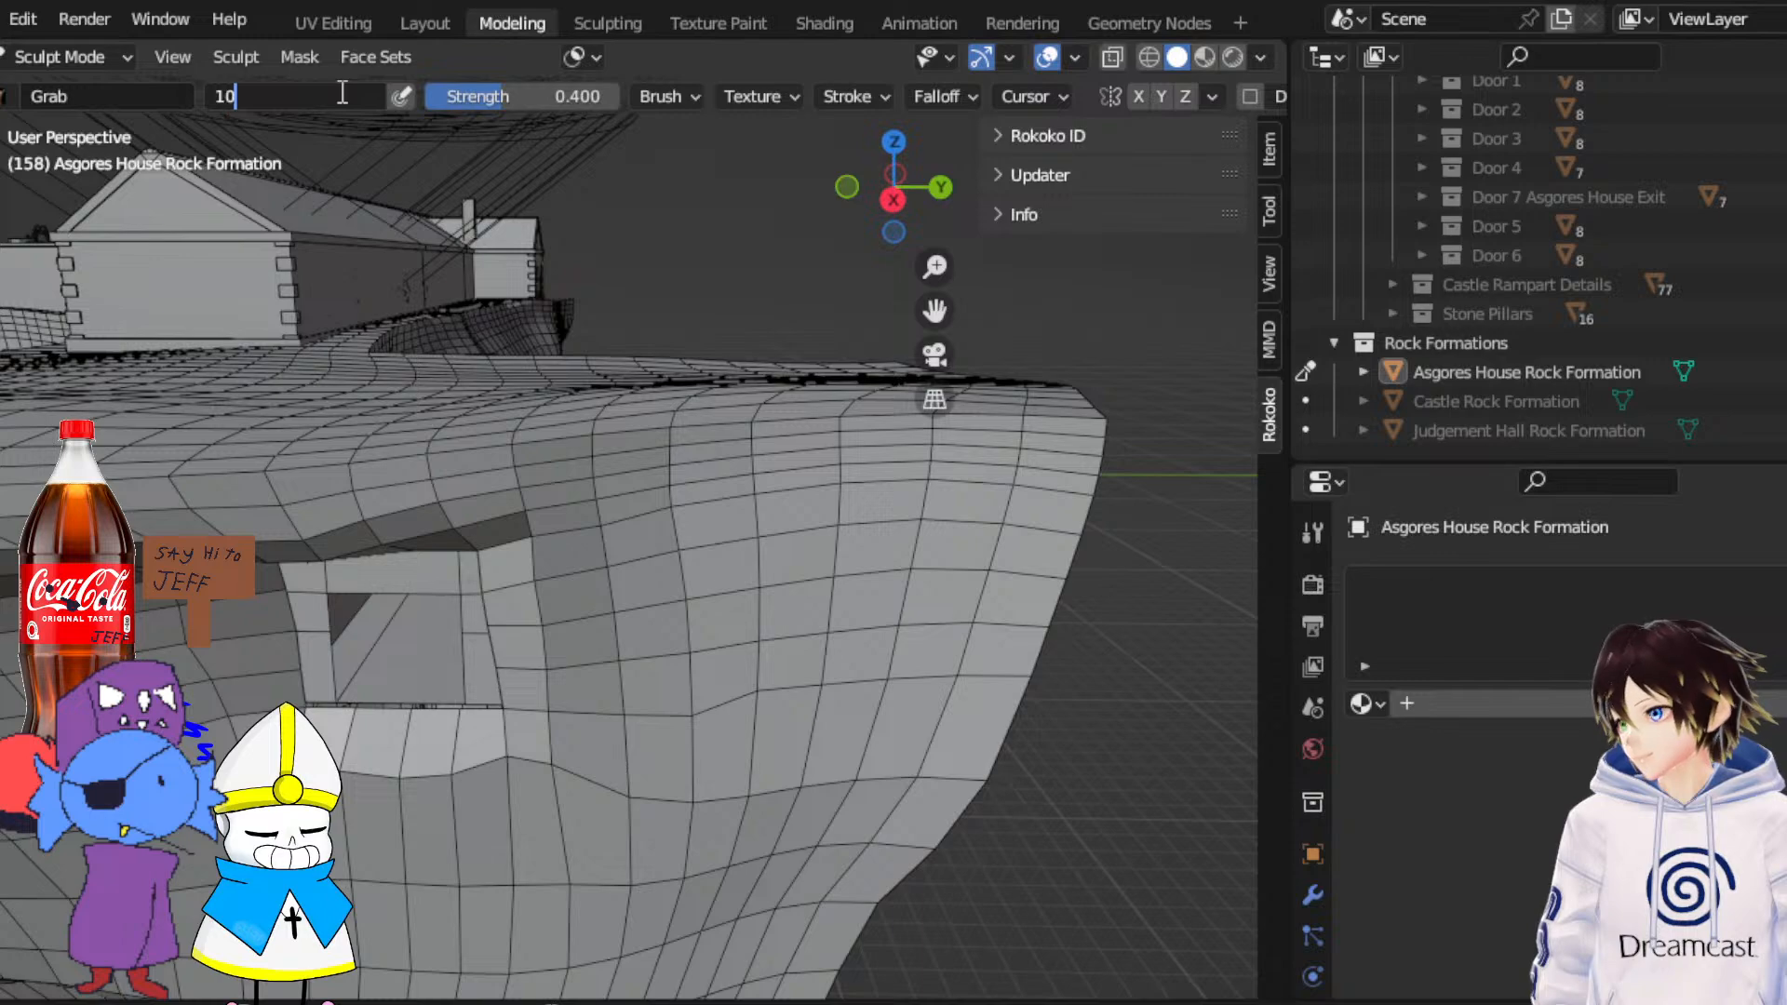
pyautogui.write('0')
pyautogui.press('Return')
# Reshape the cliff corner and upper edge to the right of the doorway with the Grab brush
pyautogui.moveTo(750, 450); pyautogui.dragTo(952, 488, button='middle')
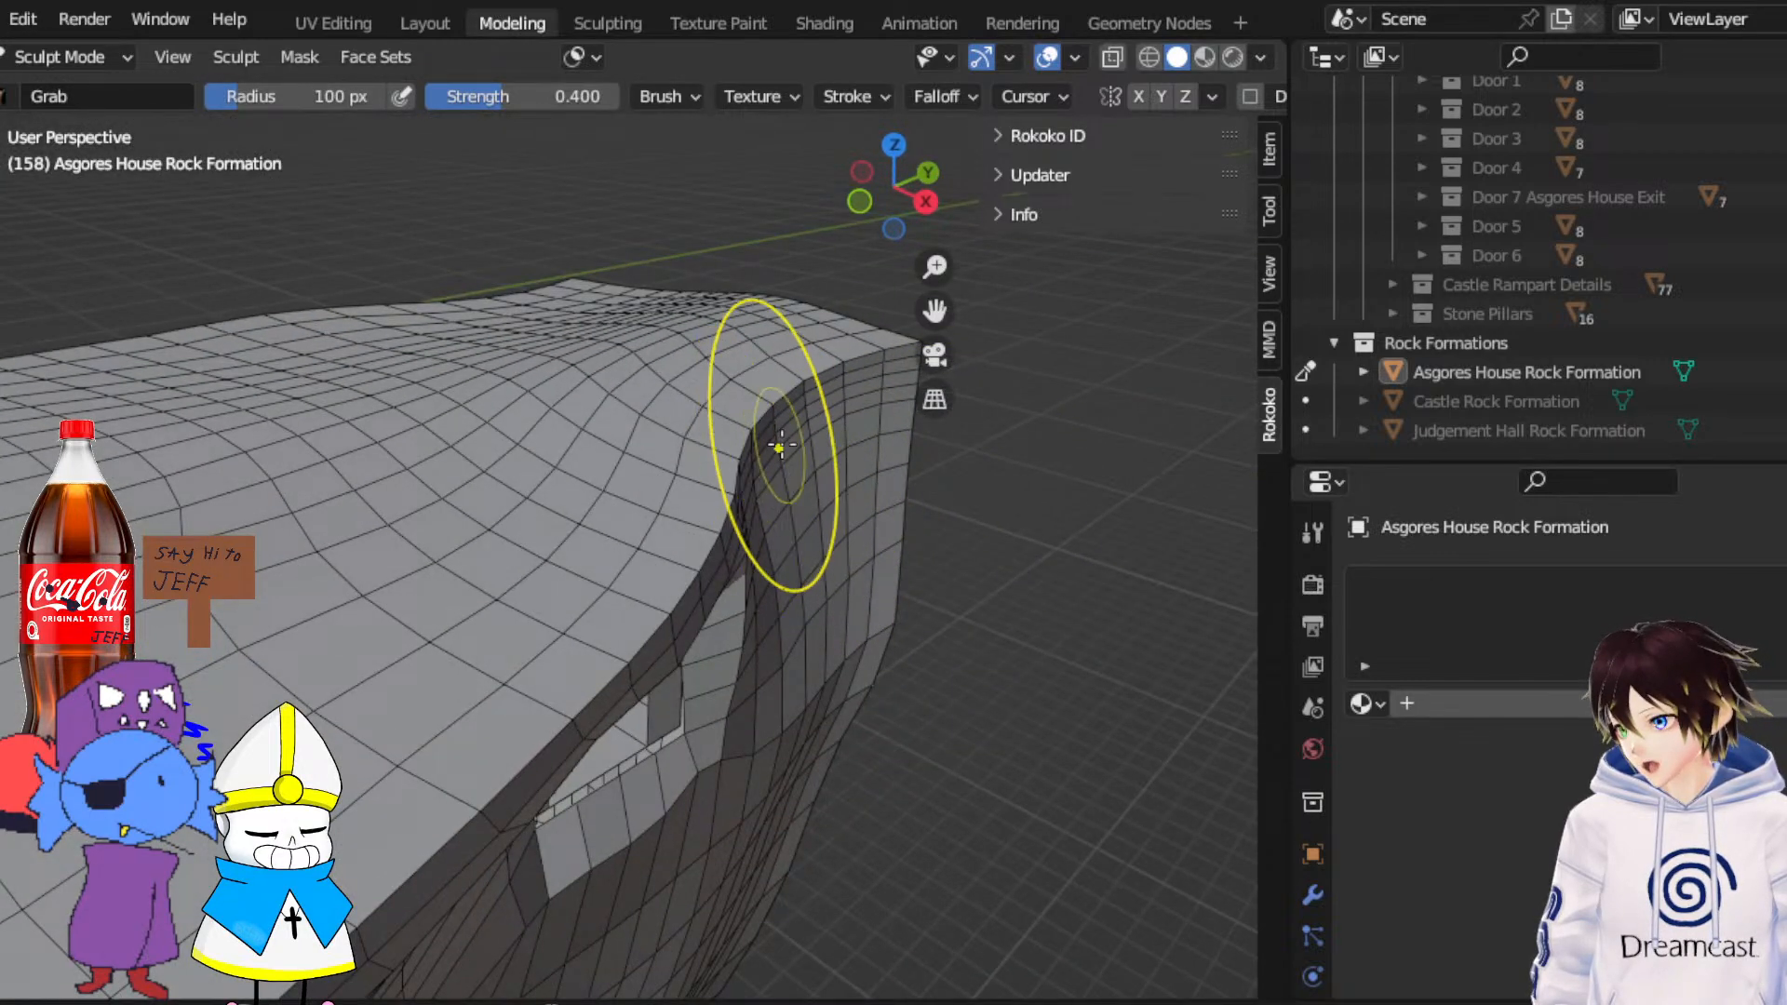
pyautogui.moveTo(922, 382); pyautogui.dragTo(479, 302, button='middle')
pyautogui.moveTo(459, 570); pyautogui.dragTo(466, 694, button='middle')
pyautogui.moveTo(567, 760)
pyautogui.mouseDown()
pyautogui.moveTo(456, 744)
pyautogui.moveTo(485, 601)
pyautogui.moveTo(456, 544)
pyautogui.mouseUp()
pyautogui.moveTo(460, 537); pyautogui.dragTo(403, 506)
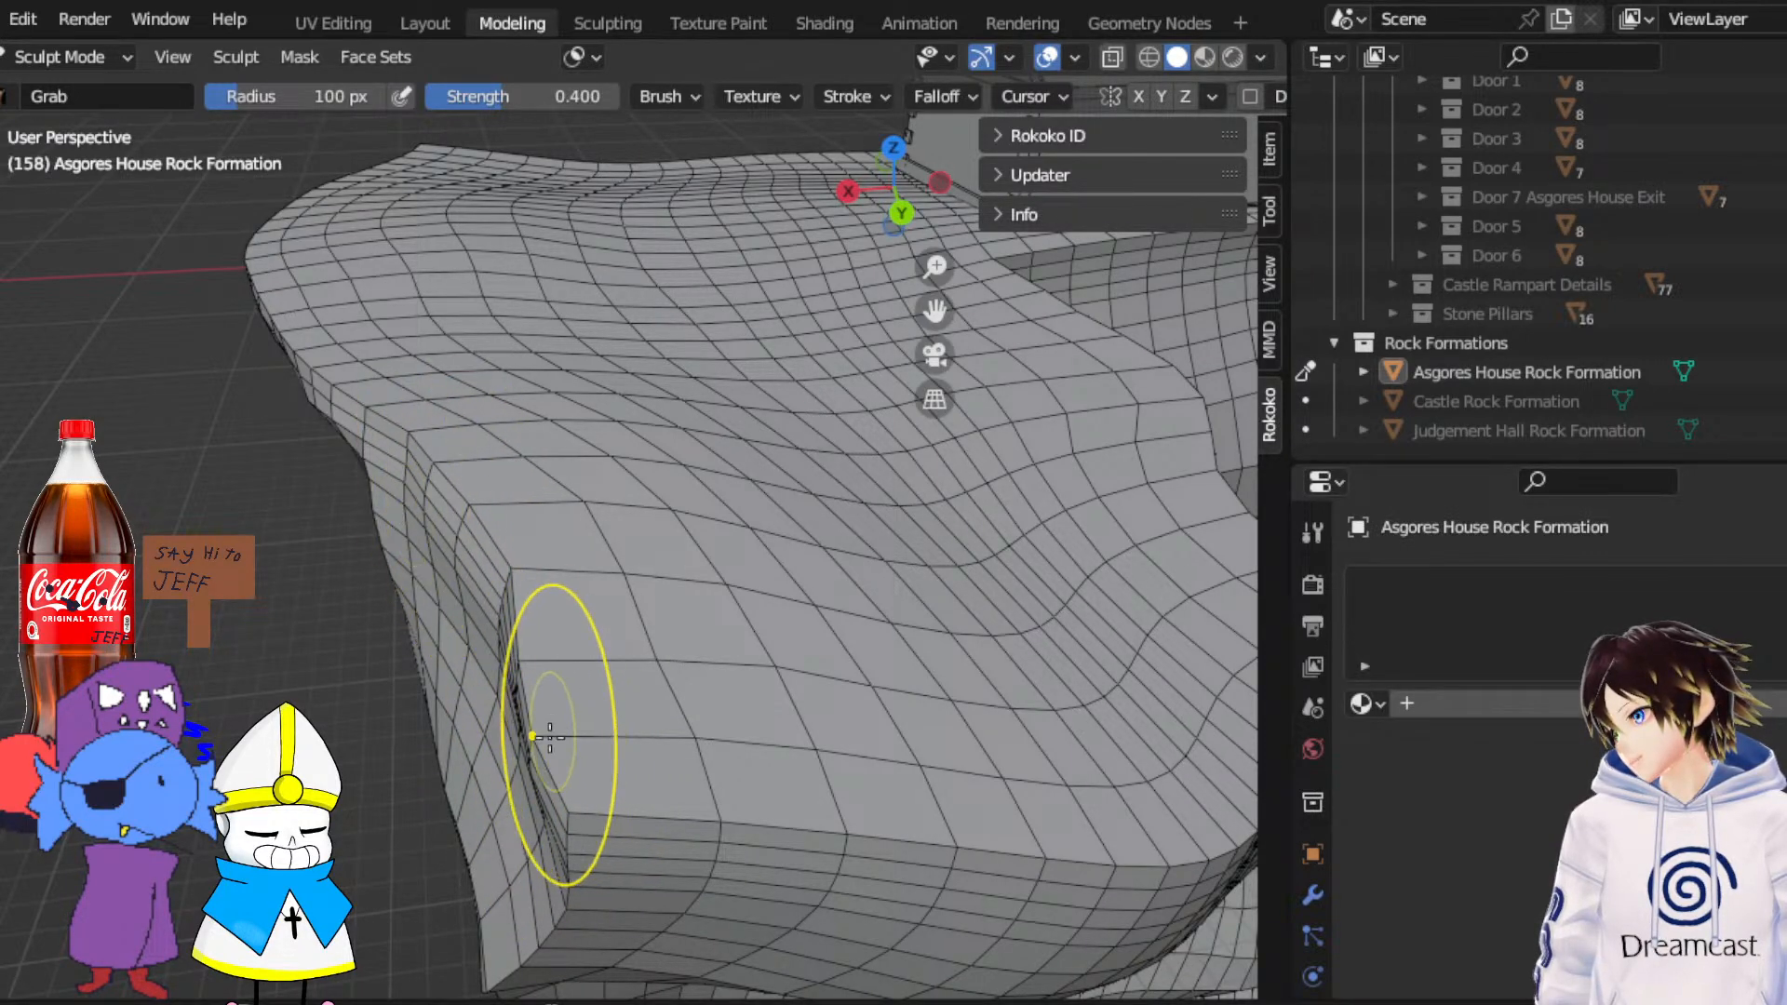
pyautogui.moveTo(698, 857); pyautogui.dragTo(909, 898, button='middle')
pyautogui.moveTo(954, 364)
pyautogui.mouseDown(button='middle')
pyautogui.moveTo(796, 579)
pyautogui.moveTo(779, 725)
pyautogui.moveTo(809, 747)
pyautogui.moveTo(835, 721)
pyautogui.mouseUp(button='middle')
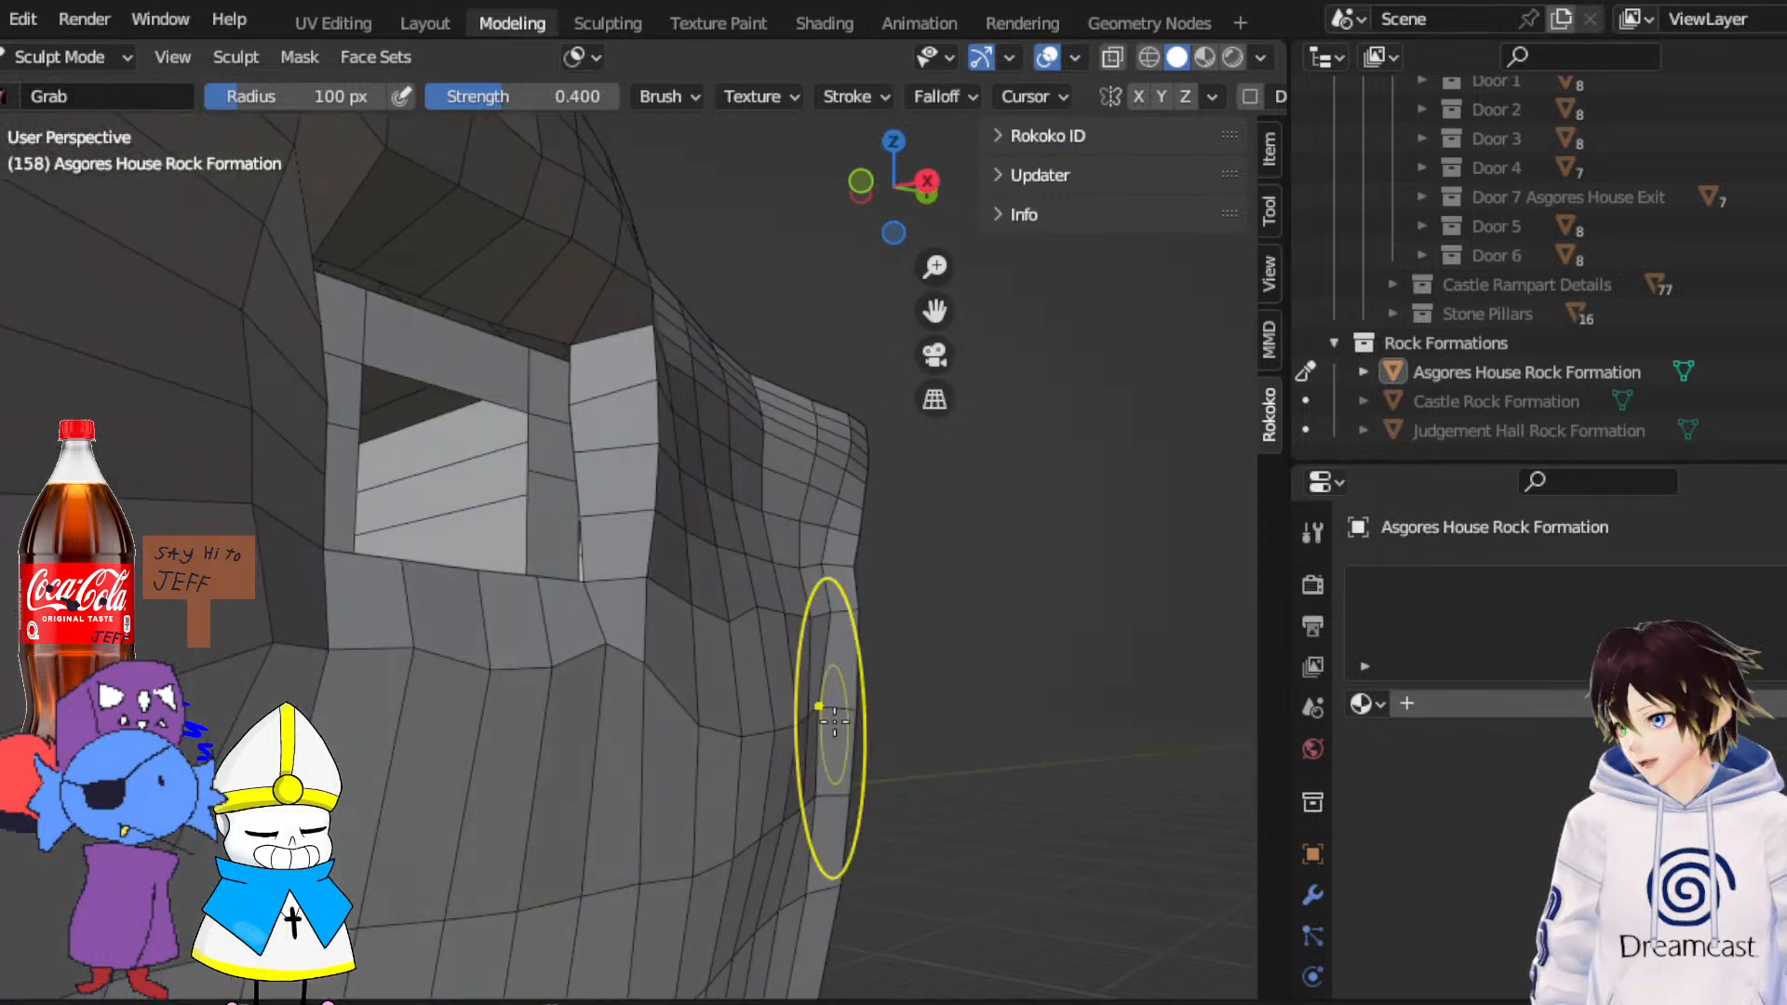
pyautogui.moveTo(789, 585); pyautogui.dragTo(787, 667, button='middle')
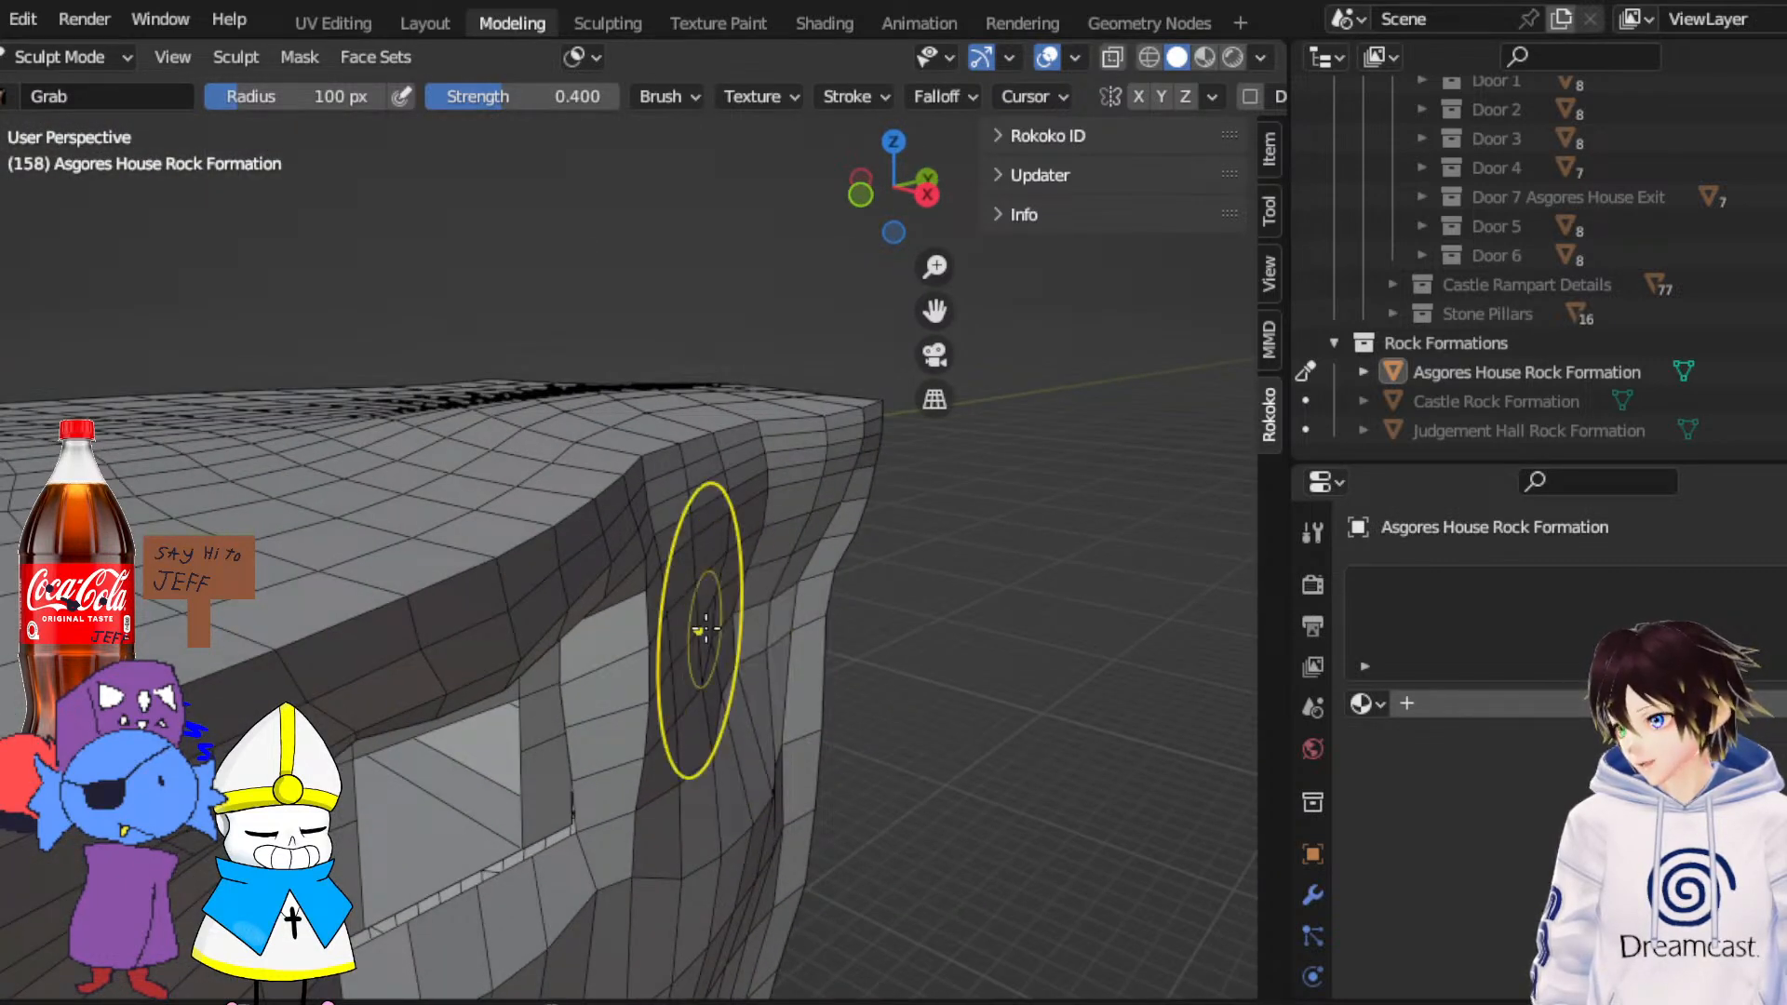
# Pull the side face beneath the cliff's rim near the corner with the Grab brush to start an overhang
pyautogui.moveTo(719, 717)
pyautogui.mouseDown(button='middle')
pyautogui.moveTo(553, 676)
pyautogui.moveTo(251, 677)
pyautogui.mouseUp(button='middle')
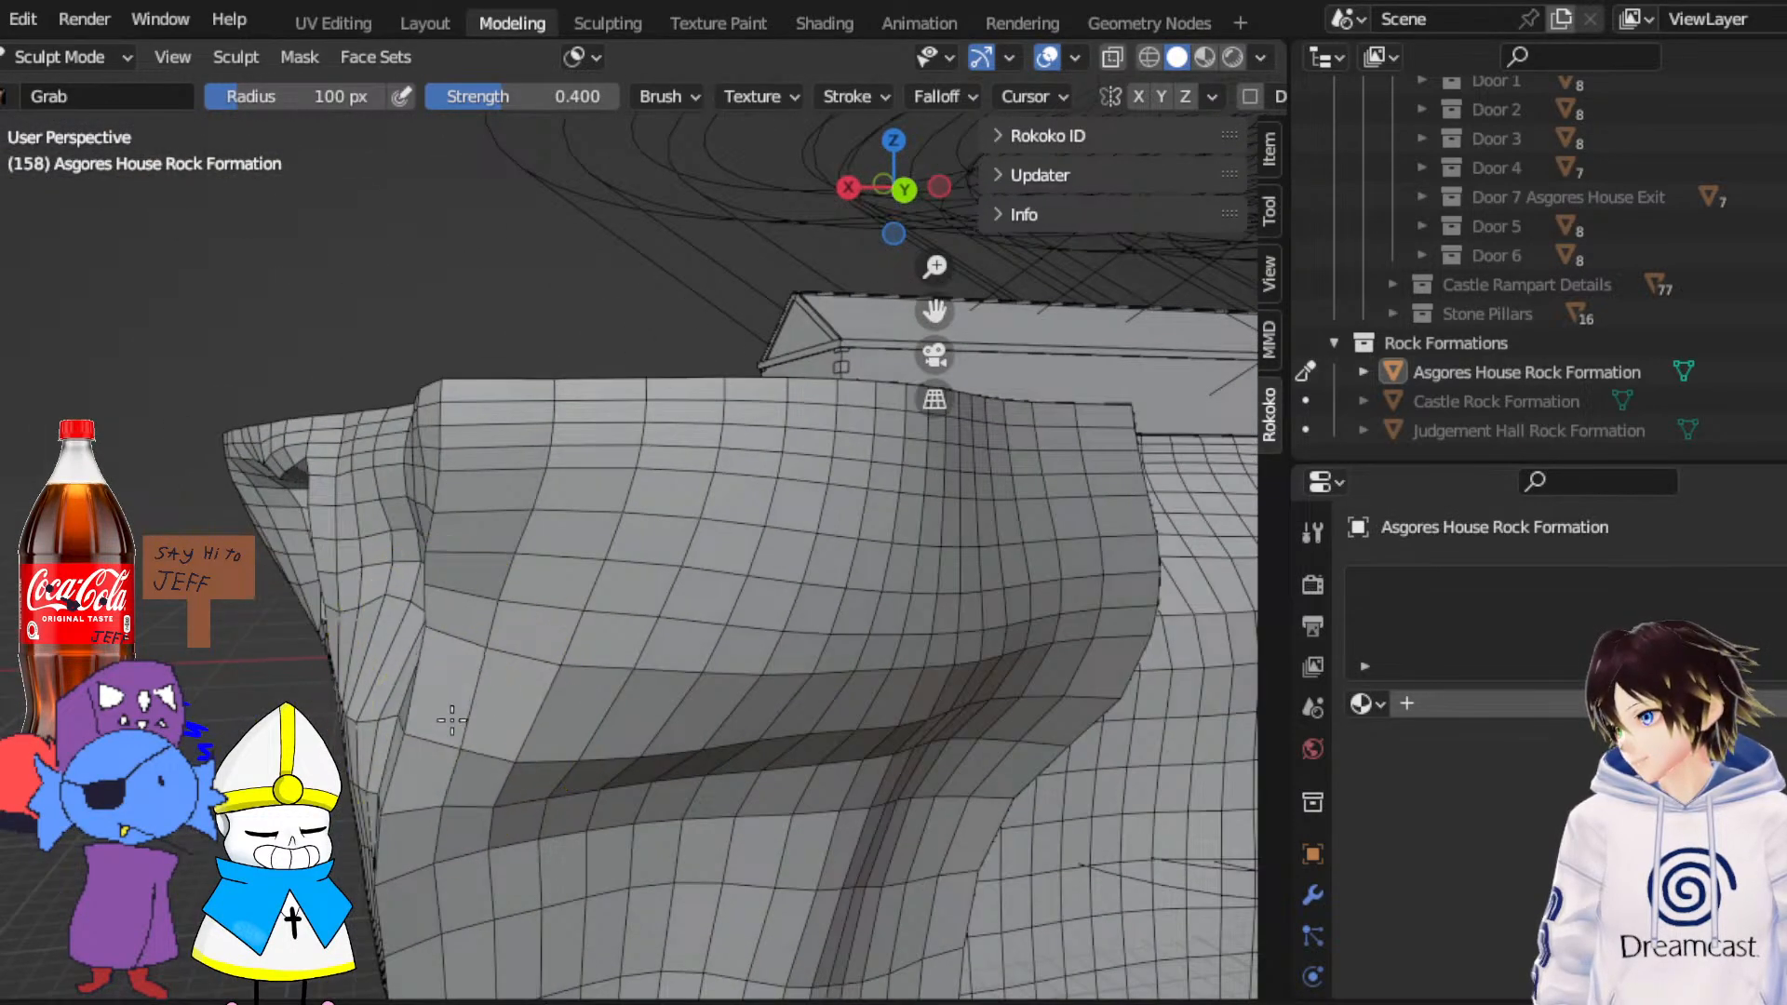
pyautogui.moveTo(453, 538); pyautogui.dragTo(522, 575)
pyautogui.moveTo(503, 654); pyautogui.dragTo(540, 629)
pyautogui.moveTo(571, 644); pyautogui.dragTo(782, 611, button='middle')
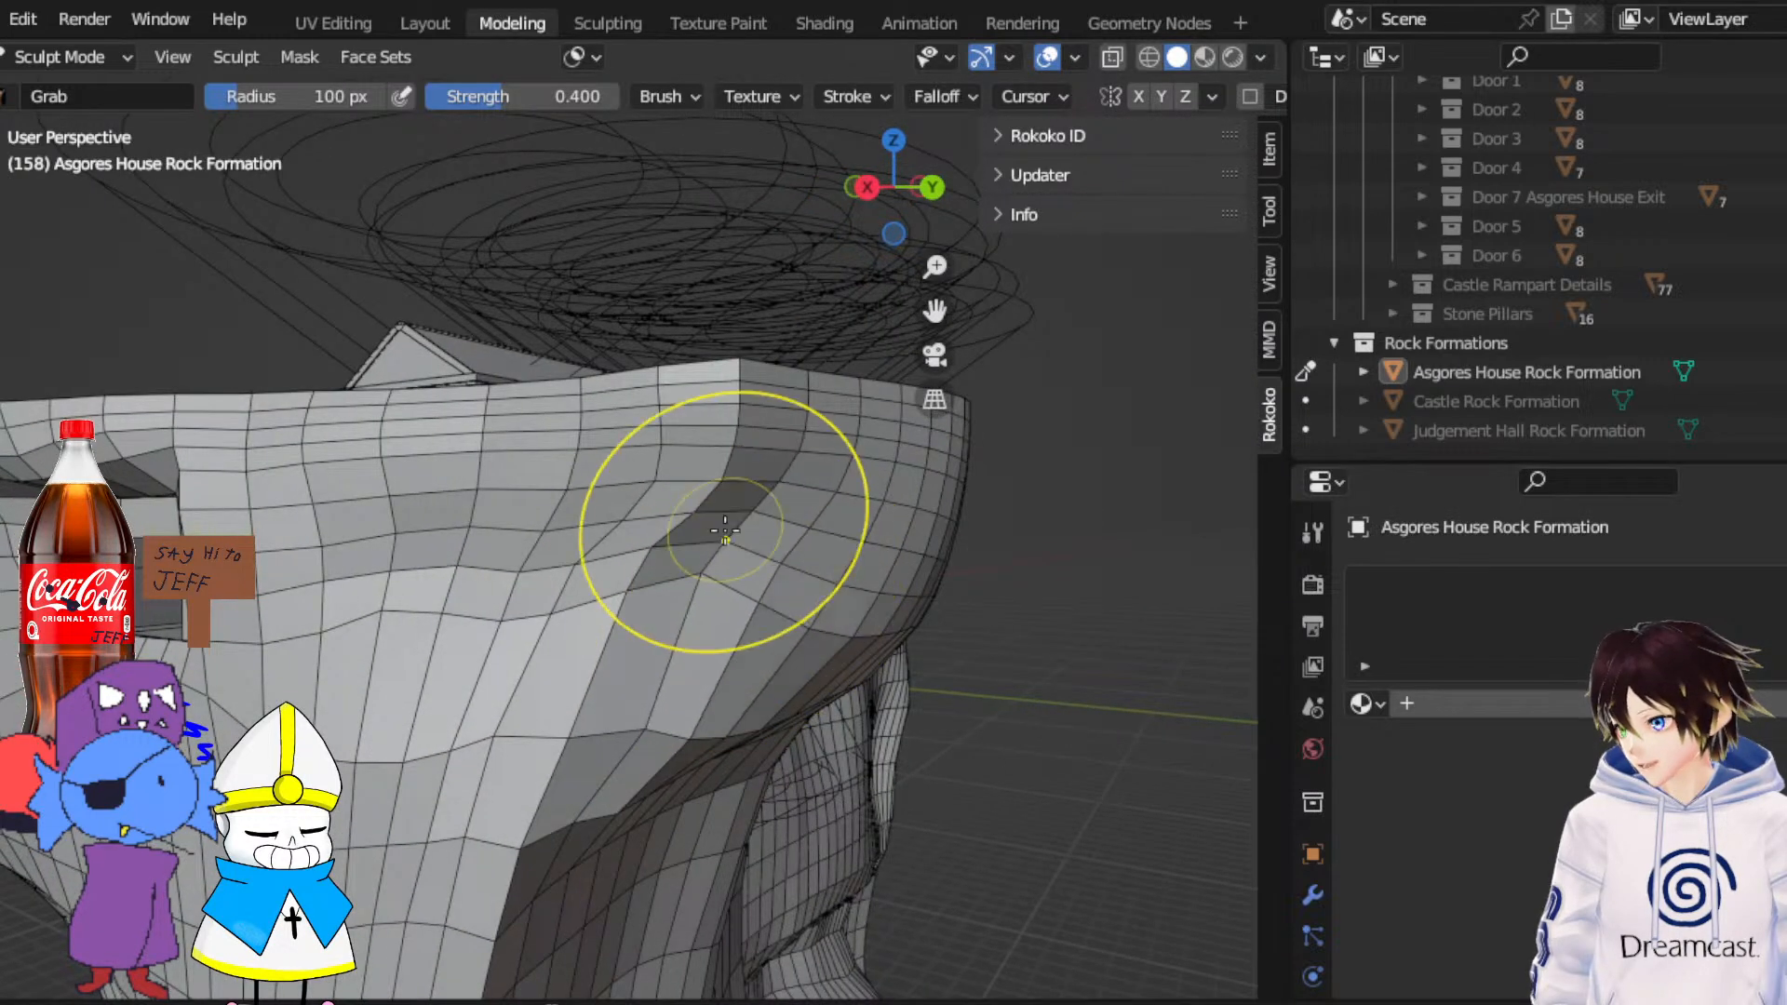
pyautogui.moveTo(760, 501)
pyautogui.mouseDown(button='middle')
pyautogui.moveTo(707, 566)
pyautogui.moveTo(656, 535)
pyautogui.mouseUp(button='middle')
# Extend the crease beneath the rim along the cliff's side face, forming a continuous overhanging ledge
pyautogui.moveTo(833, 540); pyautogui.dragTo(774, 528, button='middle')
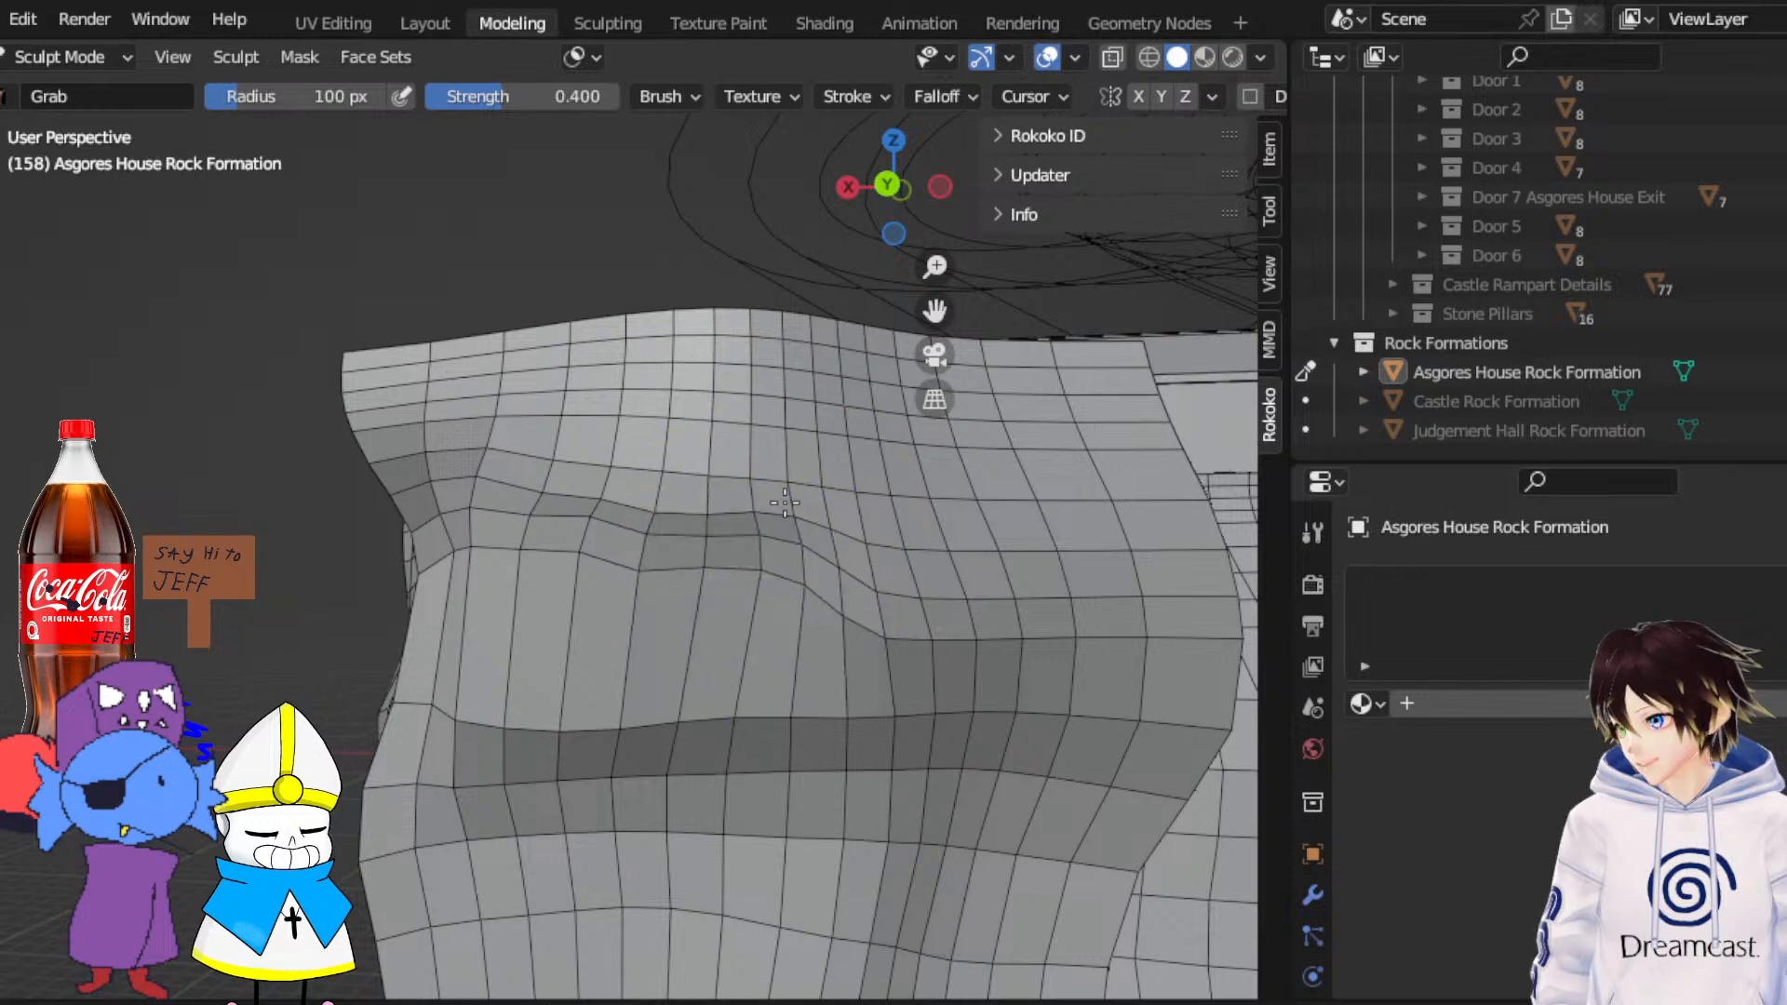
pyautogui.moveTo(834, 587); pyautogui.dragTo(858, 521)
pyautogui.moveTo(889, 626)
pyautogui.mouseDown()
pyautogui.moveTo(867, 562)
pyautogui.moveTo(947, 515)
pyautogui.moveTo(902, 524)
pyautogui.mouseUp()
pyautogui.moveTo(642, 565)
pyautogui.mouseDown(button='middle')
pyautogui.moveTo(693, 603)
pyautogui.moveTo(821, 630)
pyautogui.moveTo(771, 714)
pyautogui.moveTo(749, 700)
pyautogui.moveTo(797, 559)
pyautogui.moveTo(869, 586)
pyautogui.moveTo(754, 682)
pyautogui.moveTo(782, 599)
pyautogui.moveTo(834, 558)
pyautogui.moveTo(597, 586)
pyautogui.mouseUp(button='middle')
pyautogui.moveTo(634, 487); pyautogui.dragTo(786, 527, button='middle')
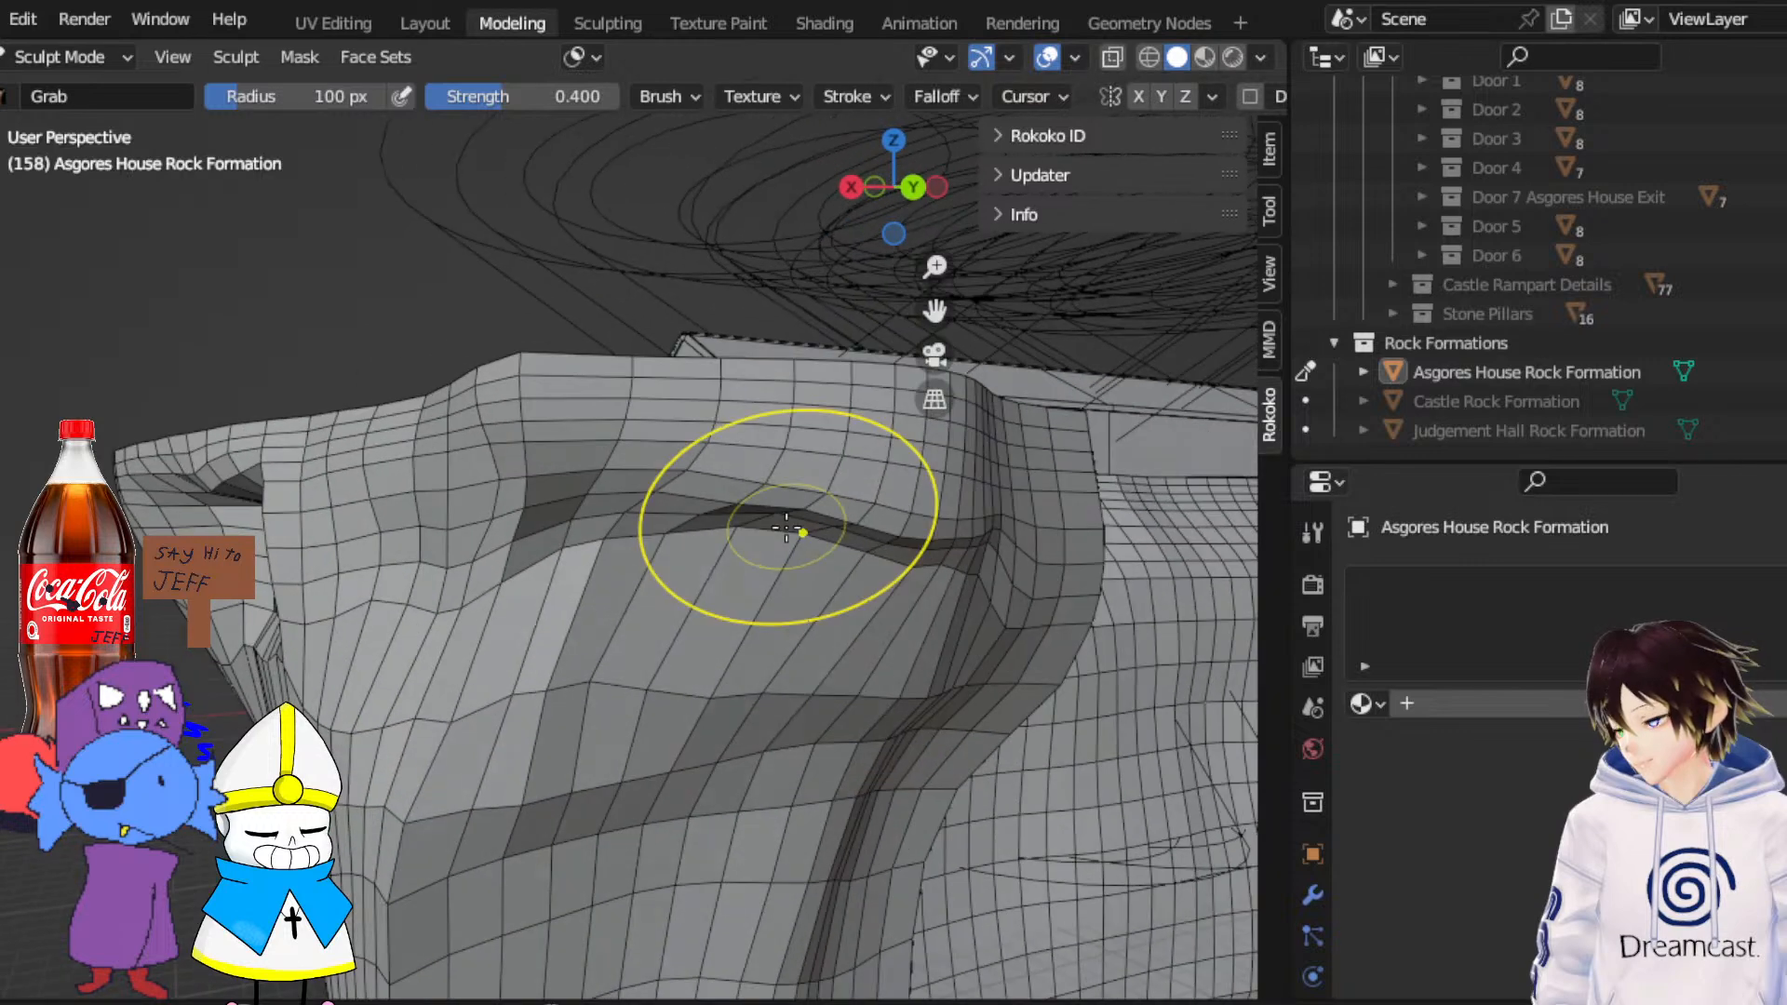
pyautogui.moveTo(649, 524); pyautogui.dragTo(828, 533, button='middle')
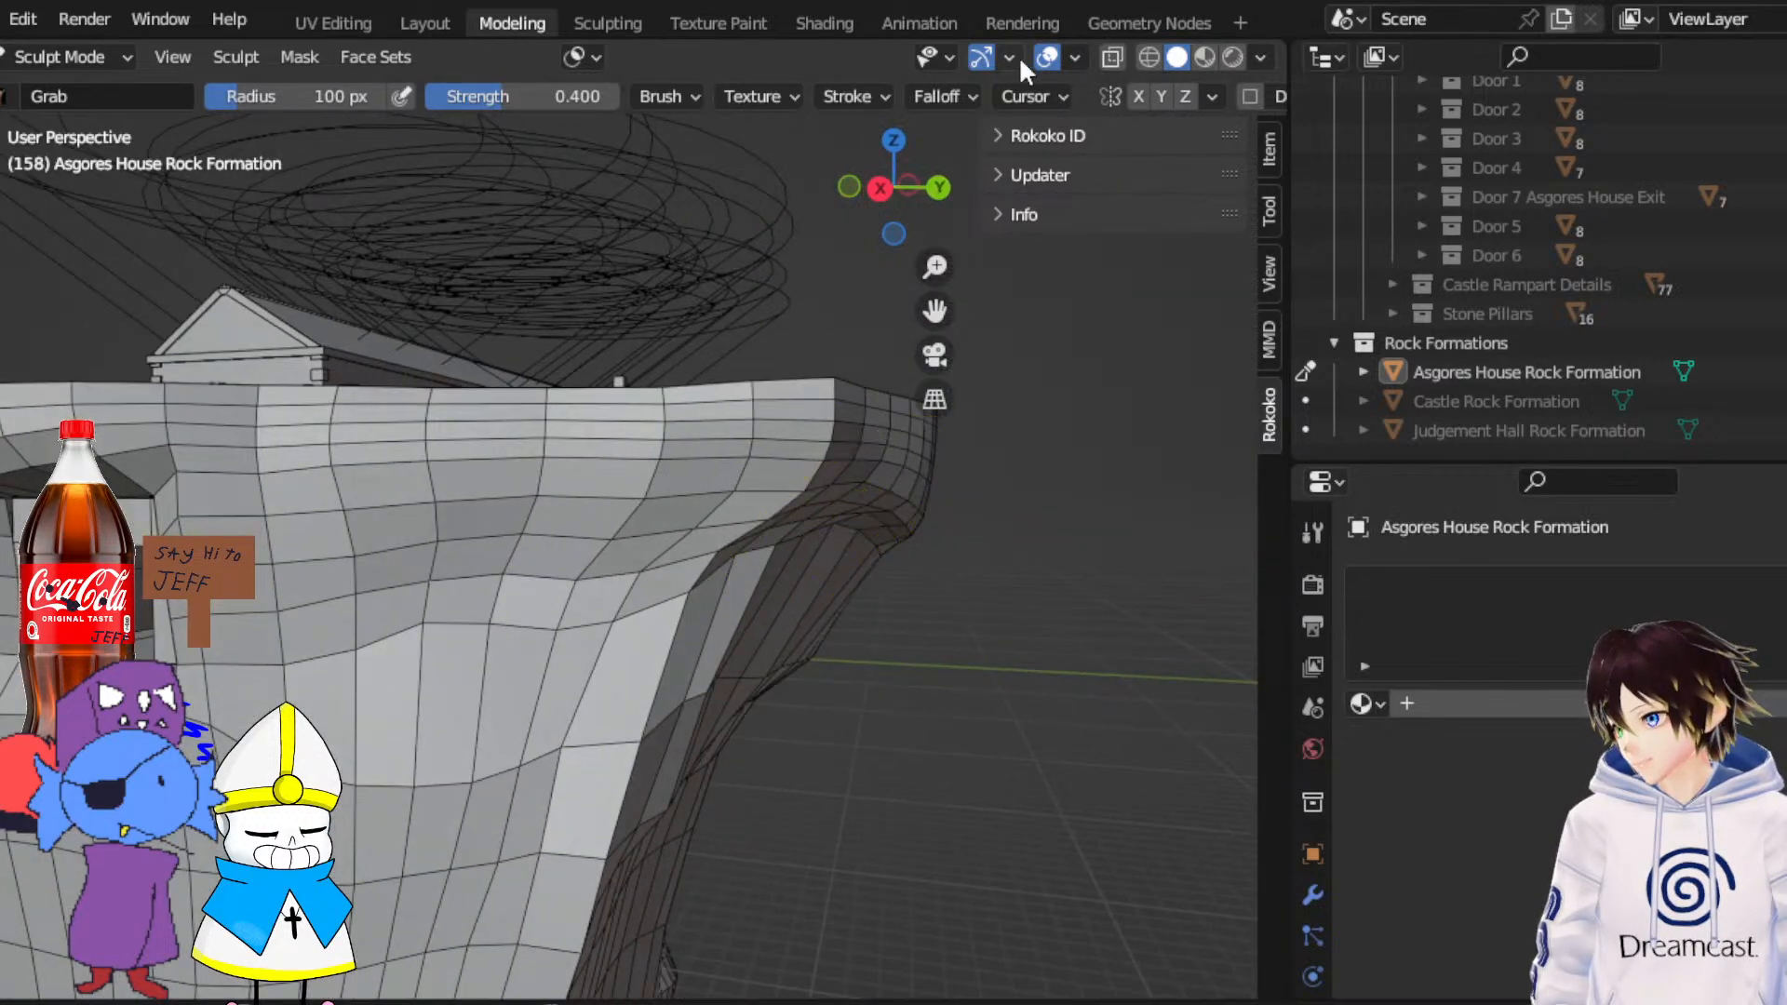
# Check the new side overhang's shading with the viewport overlays hidden, and restore the overlays
pyautogui.click(1047, 57)
pyautogui.moveTo(802, 450); pyautogui.dragTo(462, 428, button='middle')
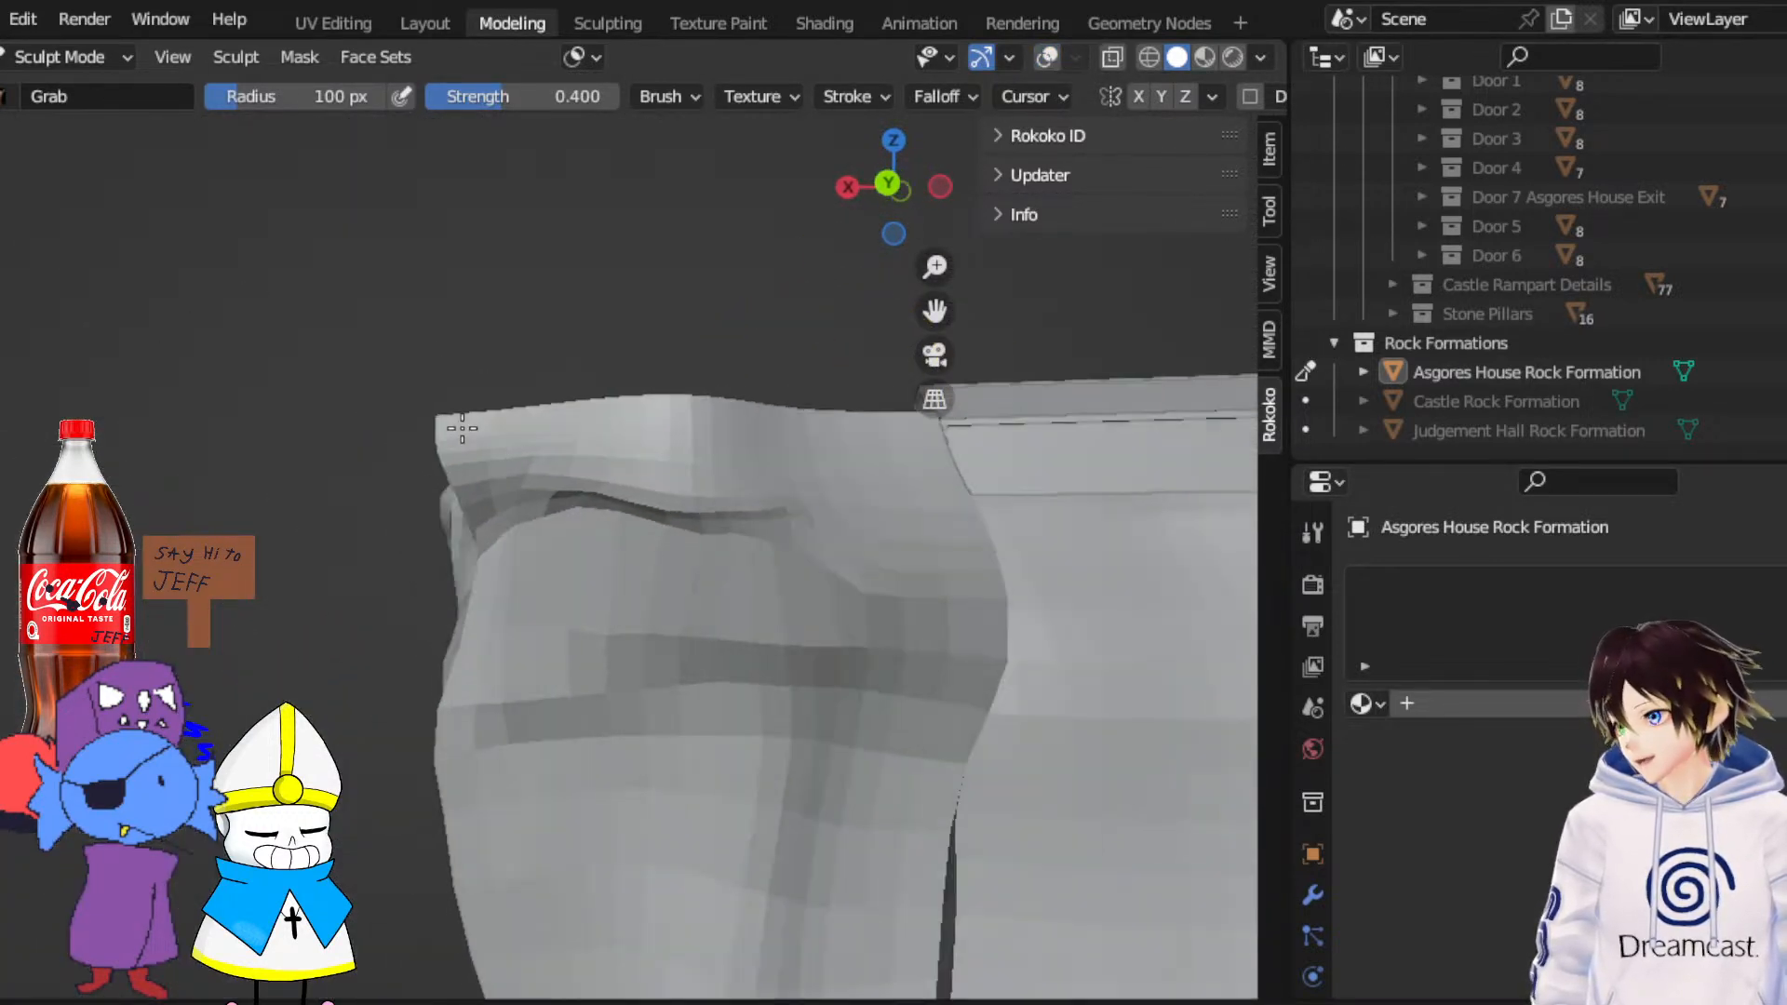
pyautogui.moveTo(829, 531); pyautogui.dragTo(925, 578, button='middle')
pyautogui.scroll(-5, 925, 578)
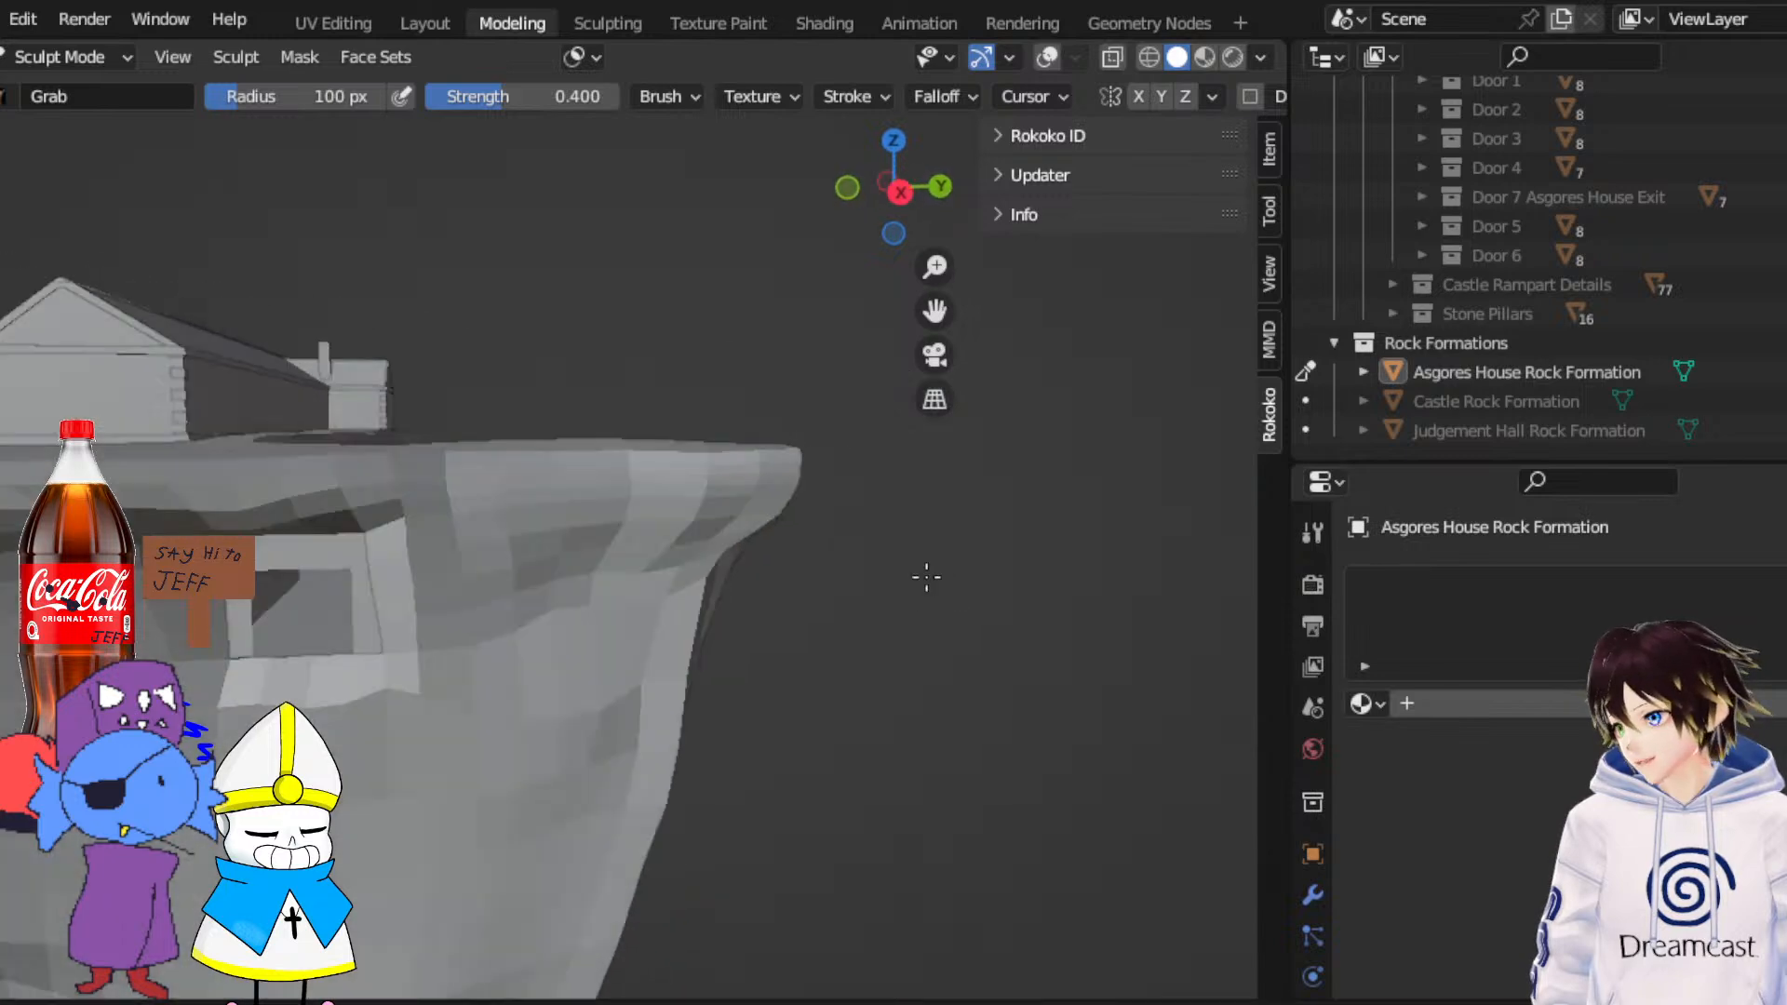
pyautogui.click(1046, 56)
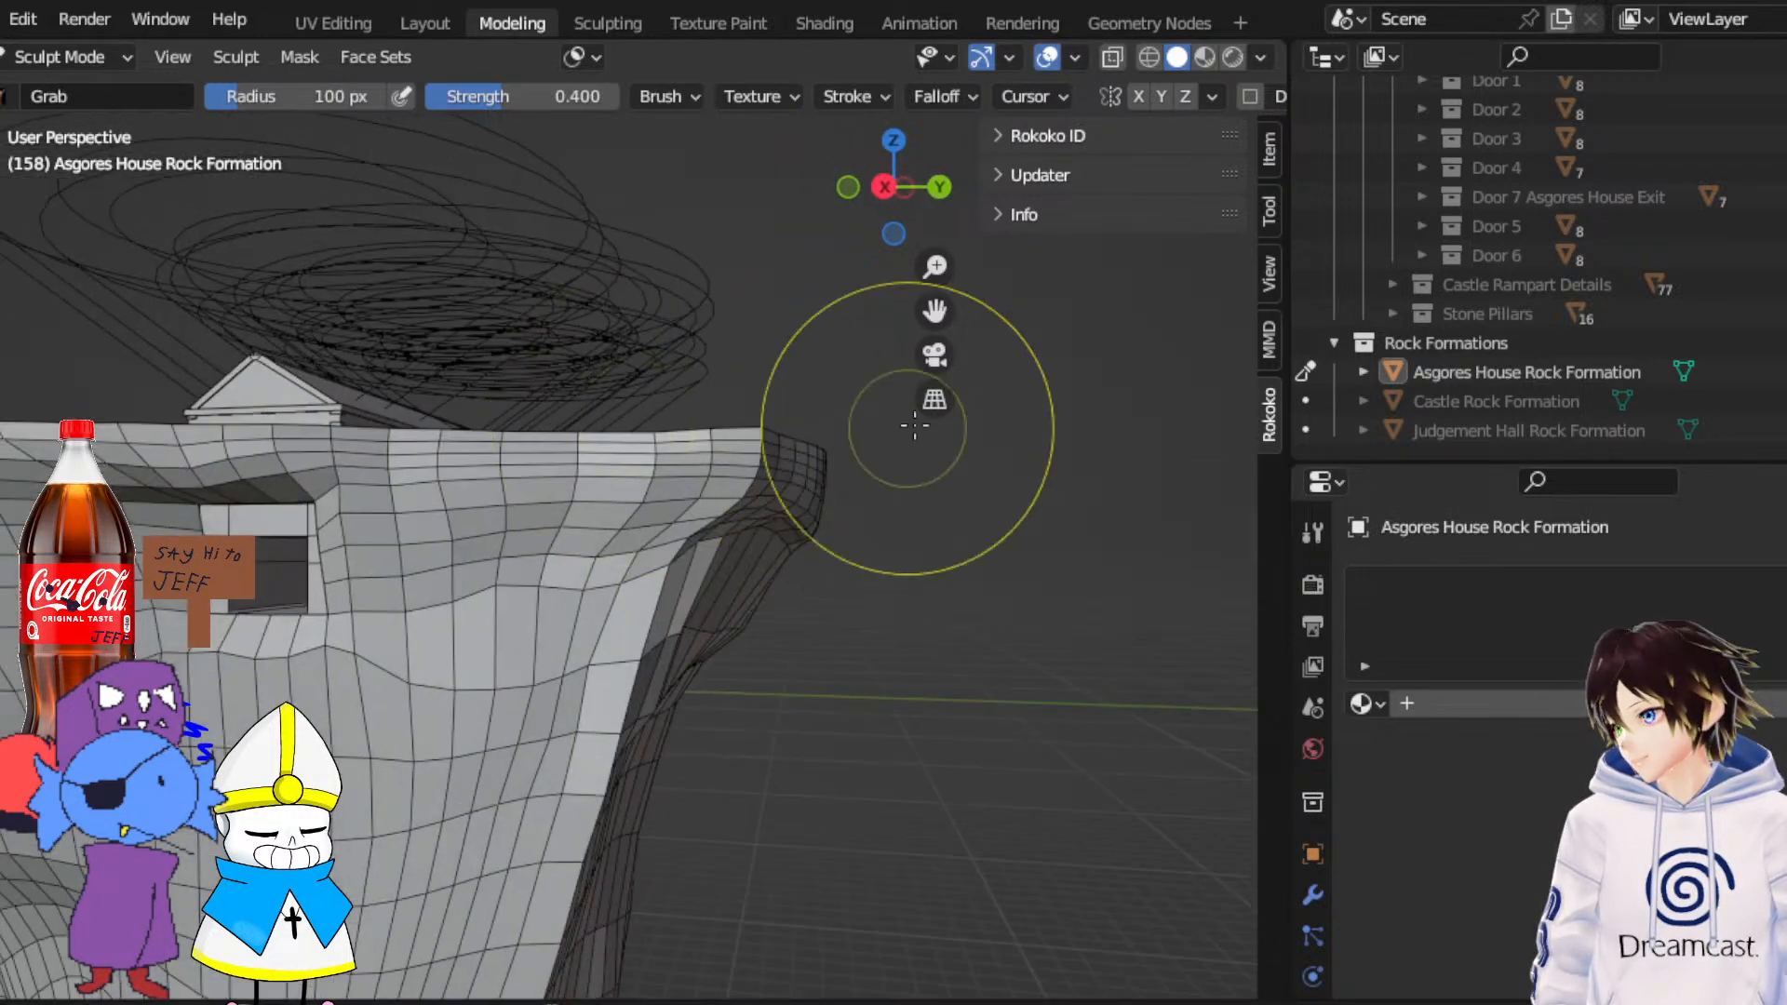
# Sculpt a deeper groove down the cliff's corner below and to the right of the doorway with the Grab brush
pyautogui.scroll(5, 798, 570)
pyautogui.moveTo(799, 569)
pyautogui.mouseDown(button='middle')
pyautogui.moveTo(679, 518)
pyautogui.moveTo(761, 610)
pyautogui.mouseUp(button='middle')
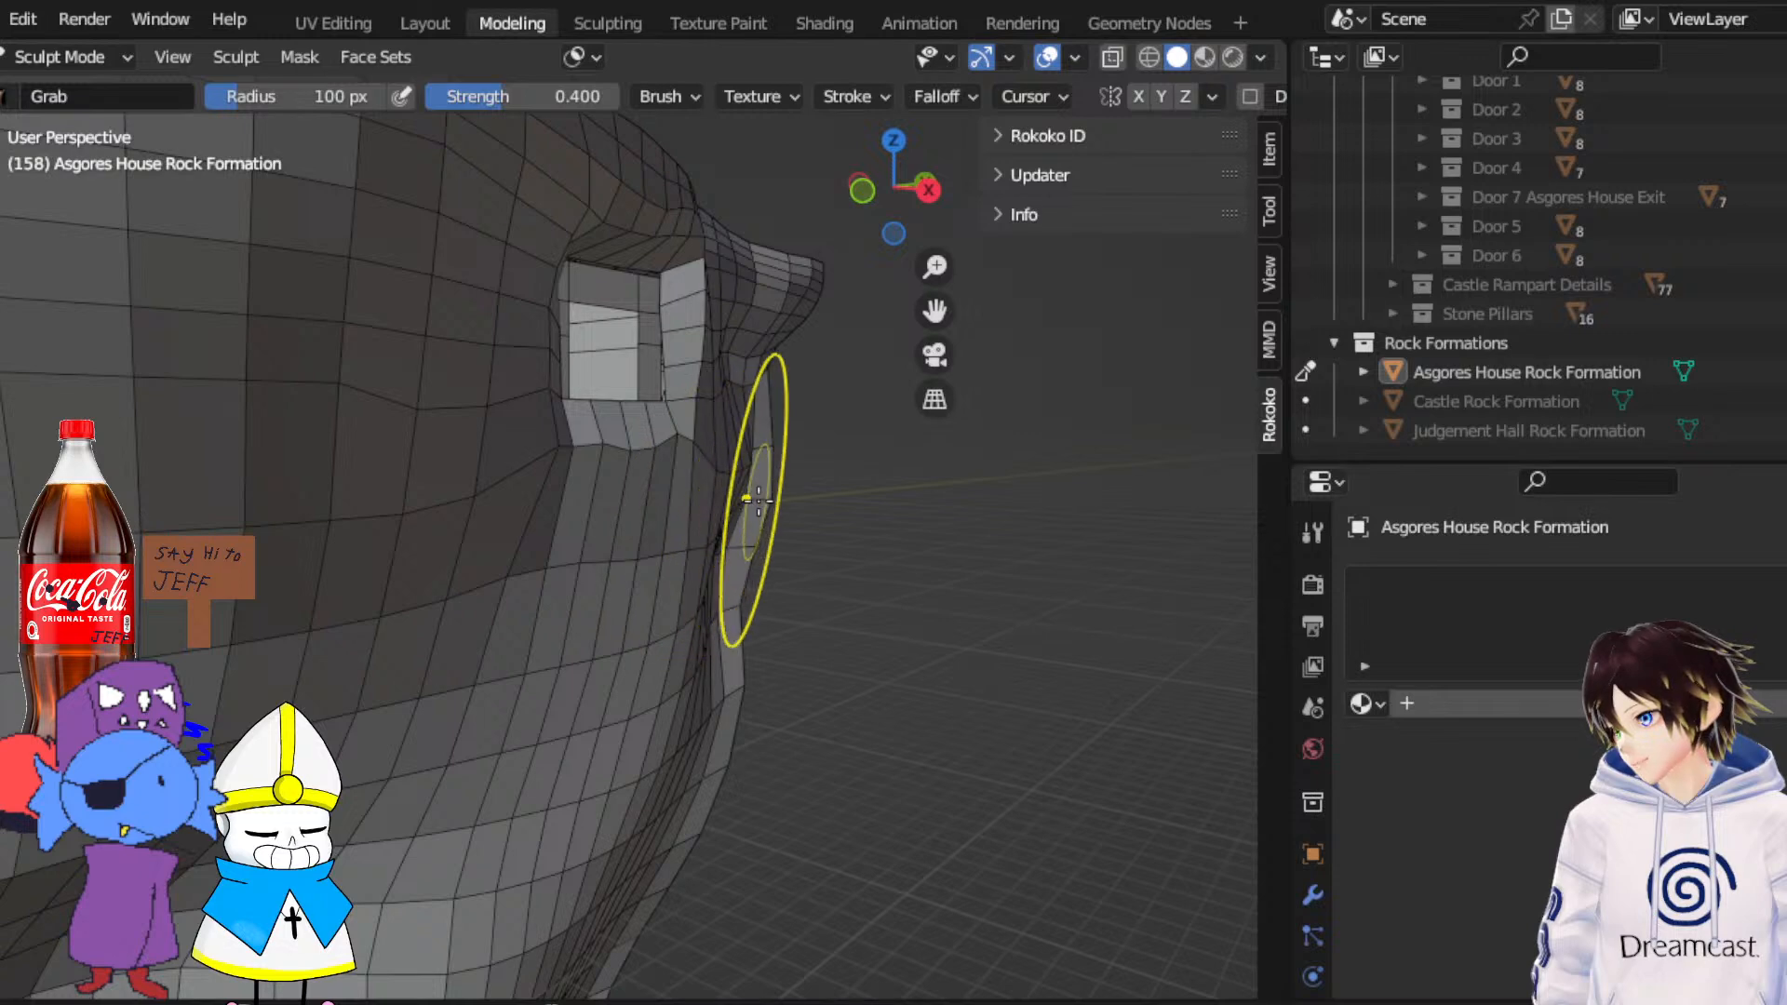
pyautogui.moveTo(622, 687)
pyautogui.mouseDown(button='middle')
pyautogui.moveTo(702, 645)
pyautogui.moveTo(678, 796)
pyautogui.mouseUp(button='middle')
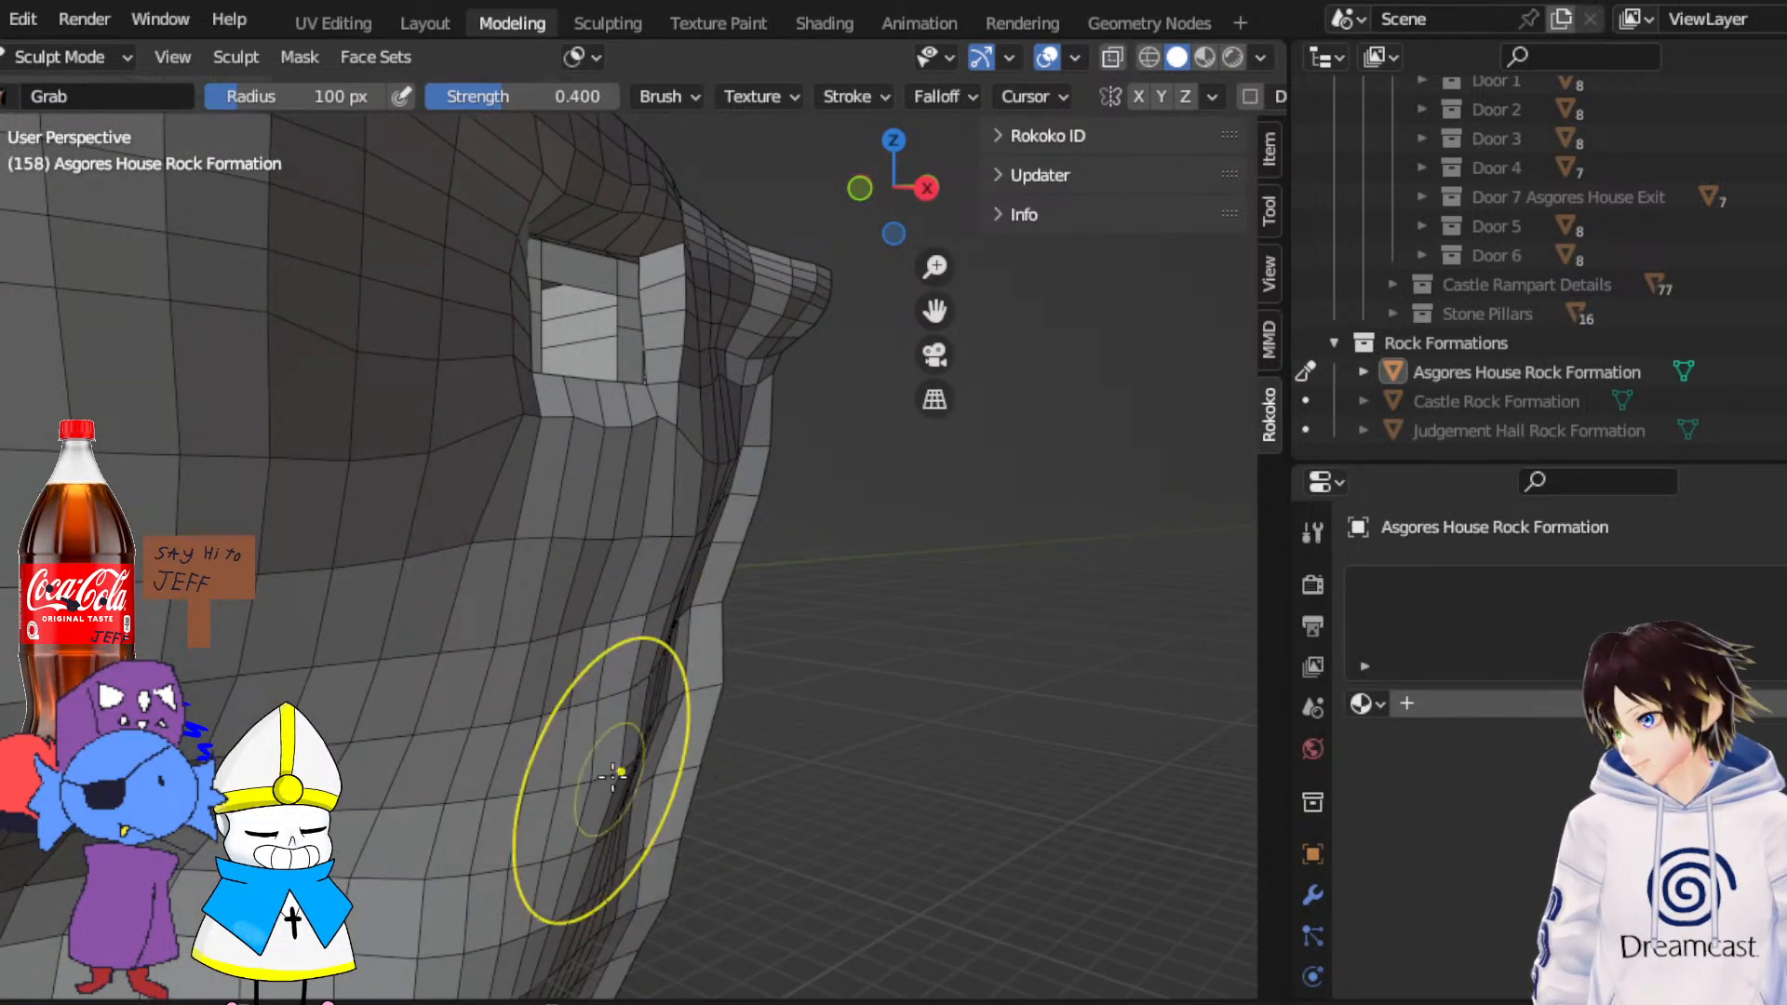
pyautogui.moveTo(618, 712); pyautogui.dragTo(618, 758, button='middle')
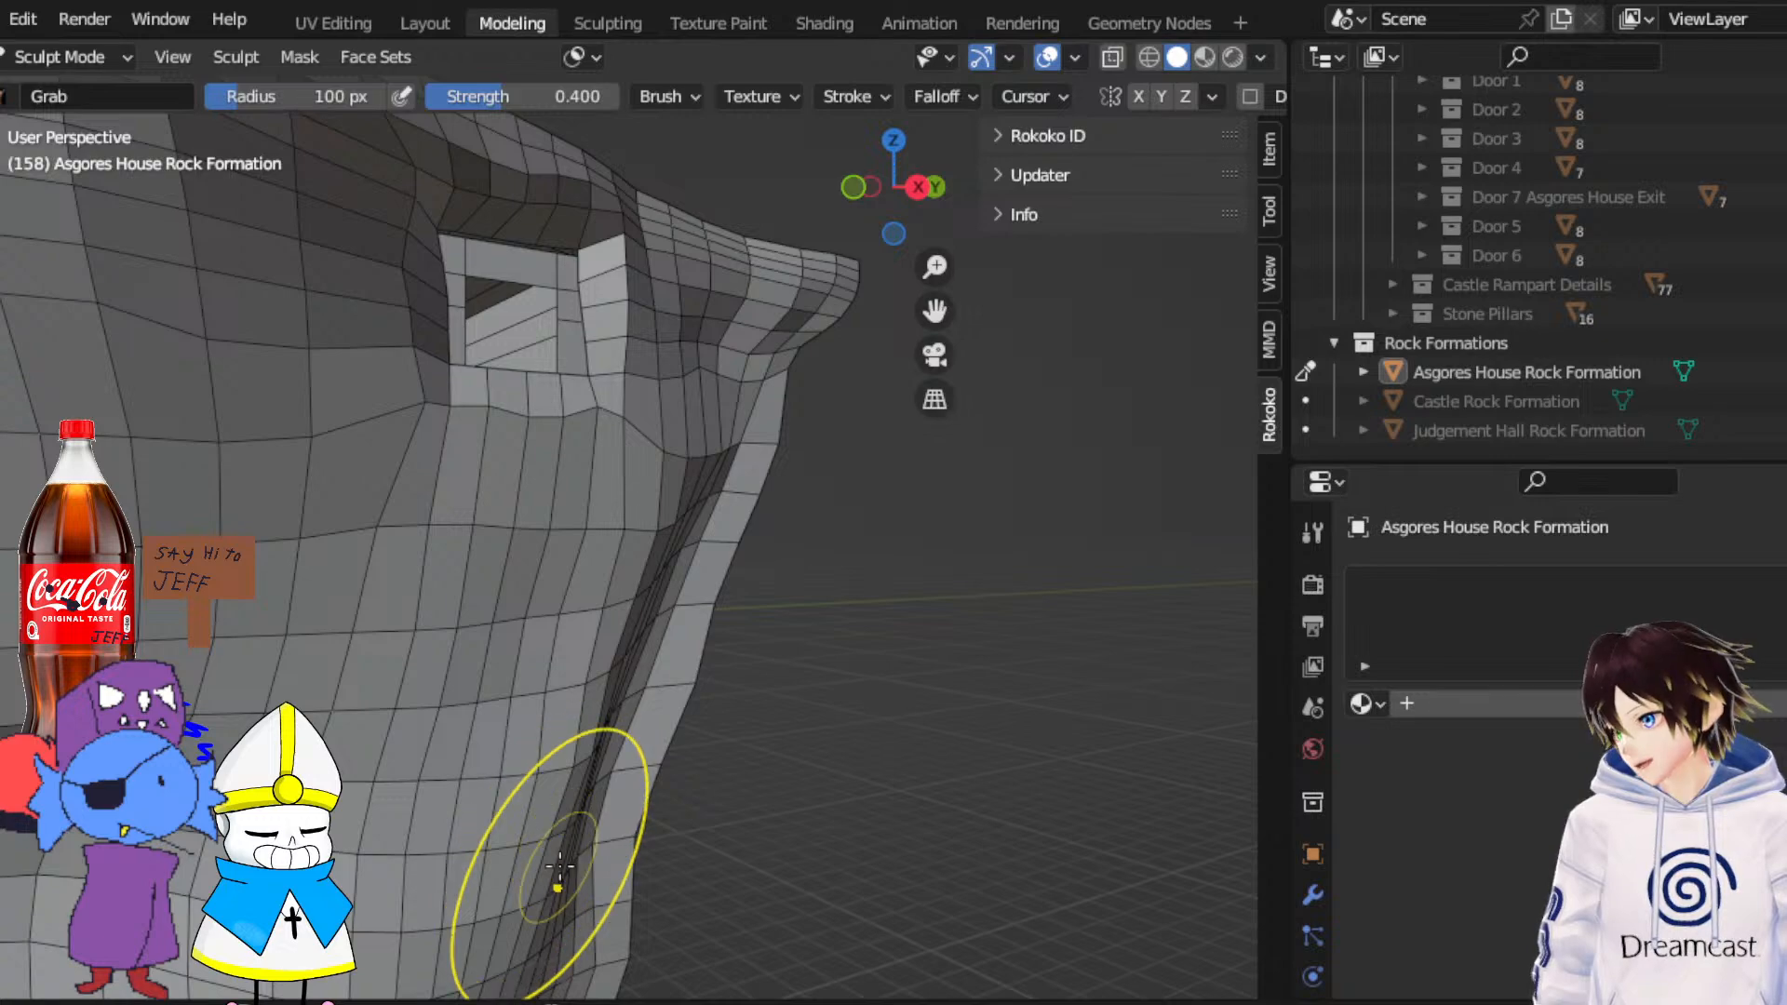
pyautogui.moveTo(484, 829)
pyautogui.mouseDown(button='middle')
pyautogui.moveTo(613, 770)
pyautogui.moveTo(499, 766)
pyautogui.mouseUp(button='middle')
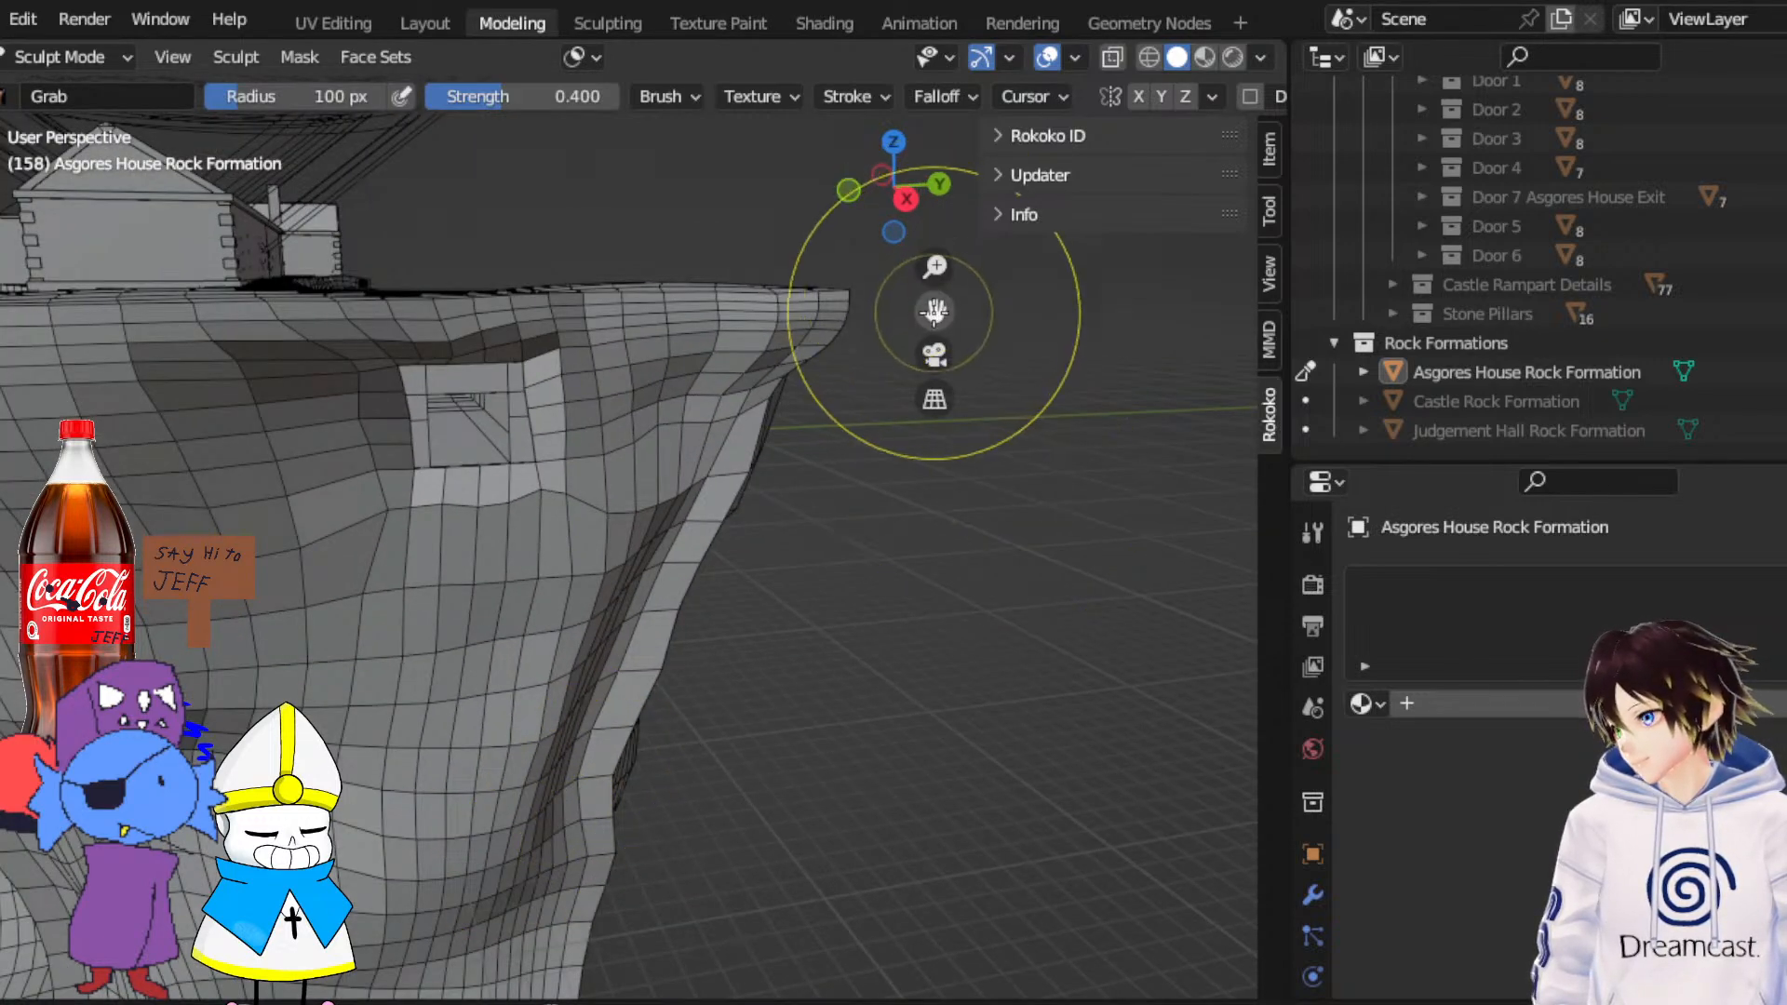
pyautogui.moveTo(930, 298); pyautogui.dragTo(940, 279, button='middle')
# Push in the front face beneath the rim at its far left corner to start a matching overhang
pyautogui.moveTo(597, 631)
pyautogui.mouseDown(button='middle')
pyautogui.moveTo(690, 591)
pyautogui.moveTo(718, 487)
pyautogui.moveTo(438, 493)
pyautogui.moveTo(685, 509)
pyautogui.mouseUp(button='middle')
pyautogui.scroll(2, 432, 498)
pyautogui.moveTo(729, 382)
pyautogui.mouseDown(button='middle')
pyautogui.moveTo(689, 359)
pyautogui.moveTo(817, 388)
pyautogui.mouseUp(button='middle')
pyautogui.moveTo(613, 387); pyautogui.dragTo(780, 389, button='middle')
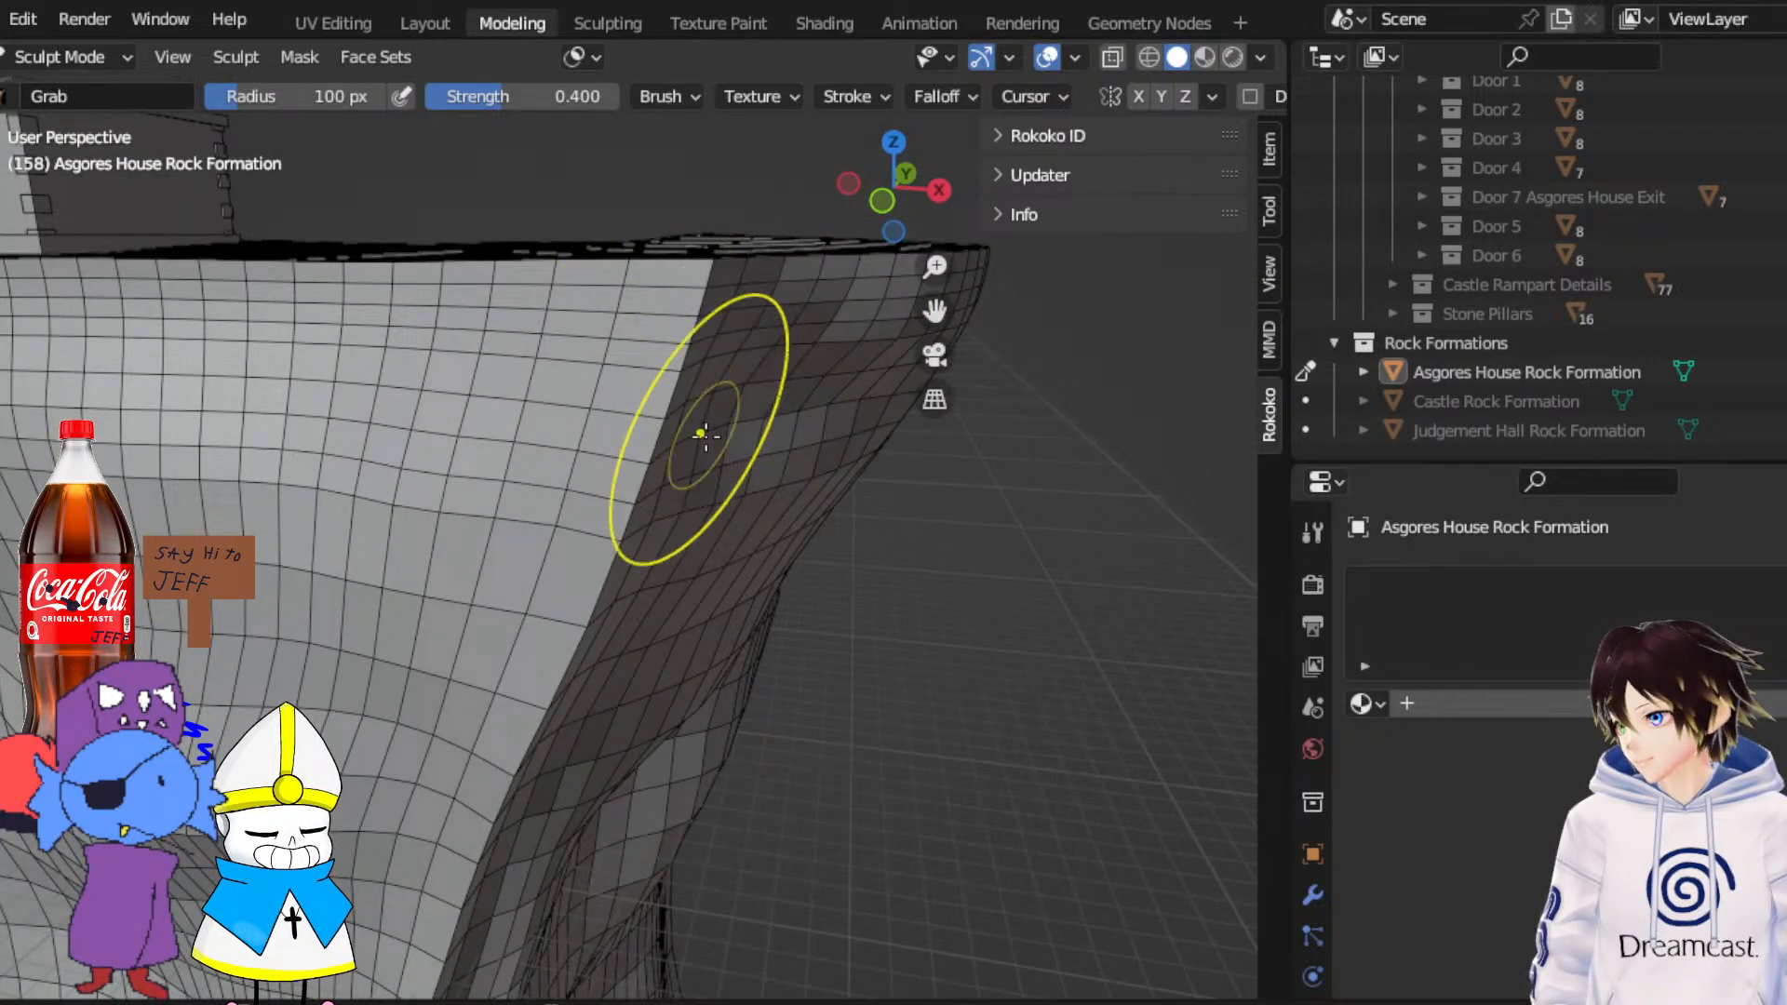
pyautogui.moveTo(621, 403); pyautogui.dragTo(387, 391, button='middle')
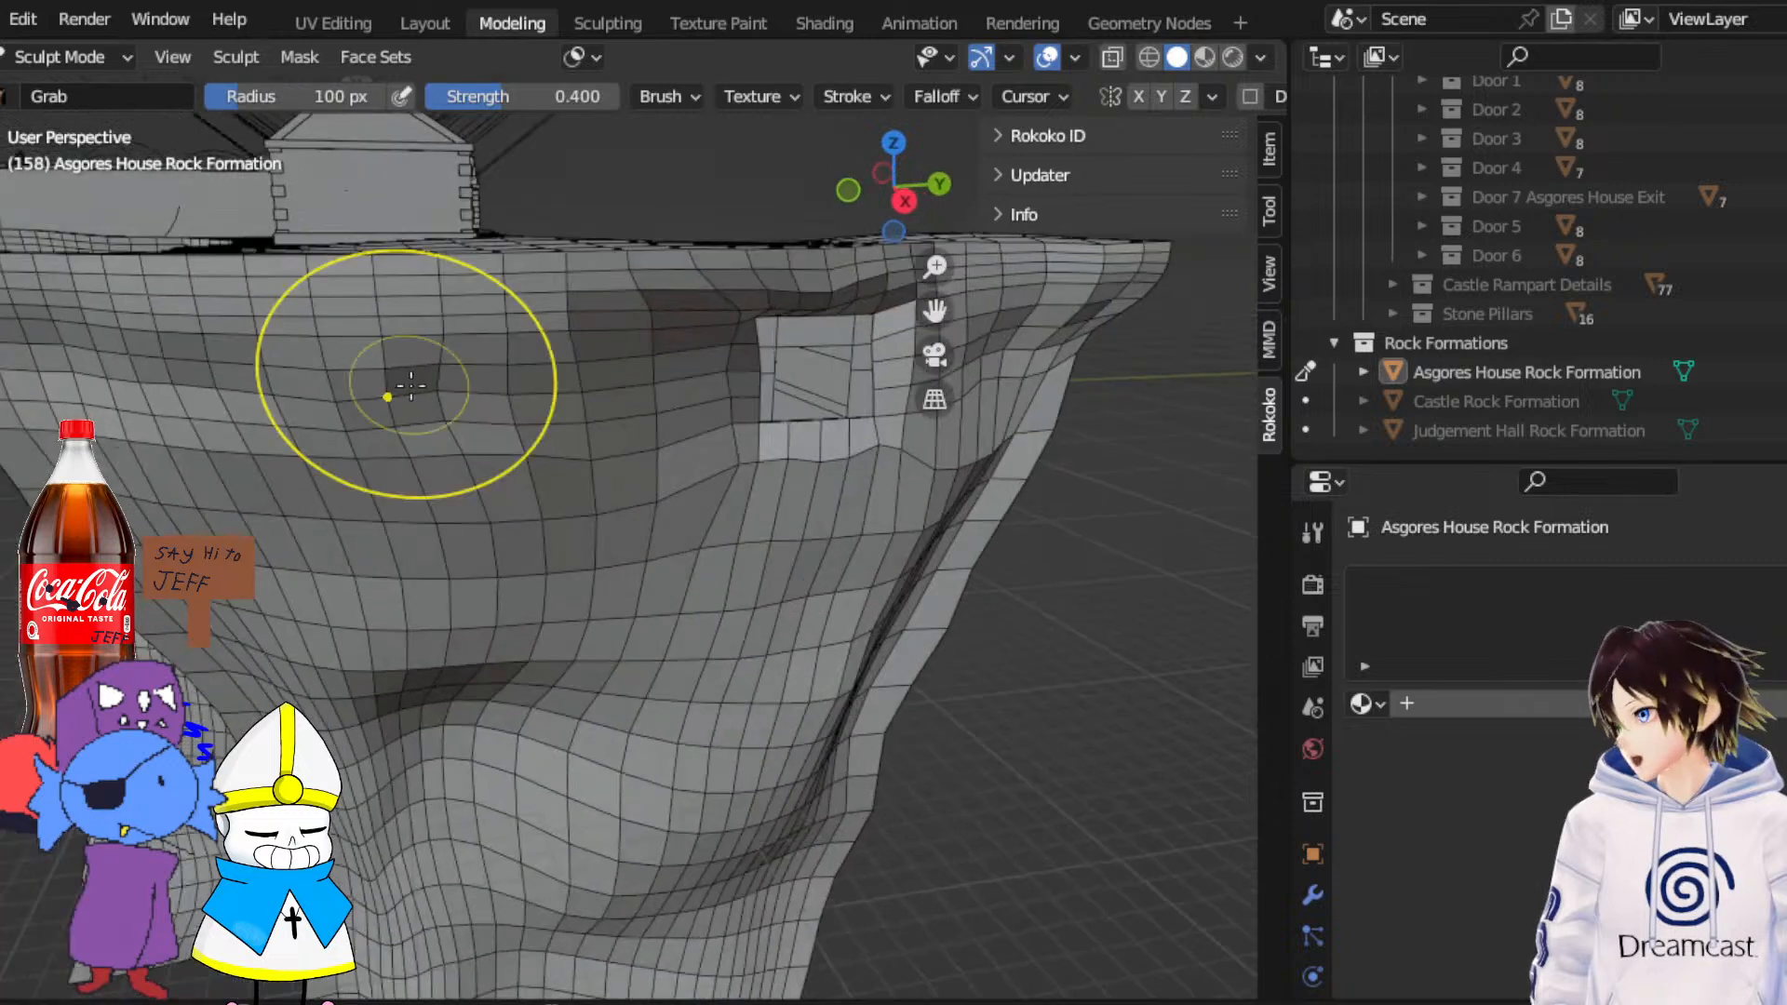
pyautogui.moveTo(913, 378)
pyautogui.mouseDown(button='middle')
pyautogui.moveTo(940, 391)
pyautogui.moveTo(635, 478)
pyautogui.mouseUp(button='middle')
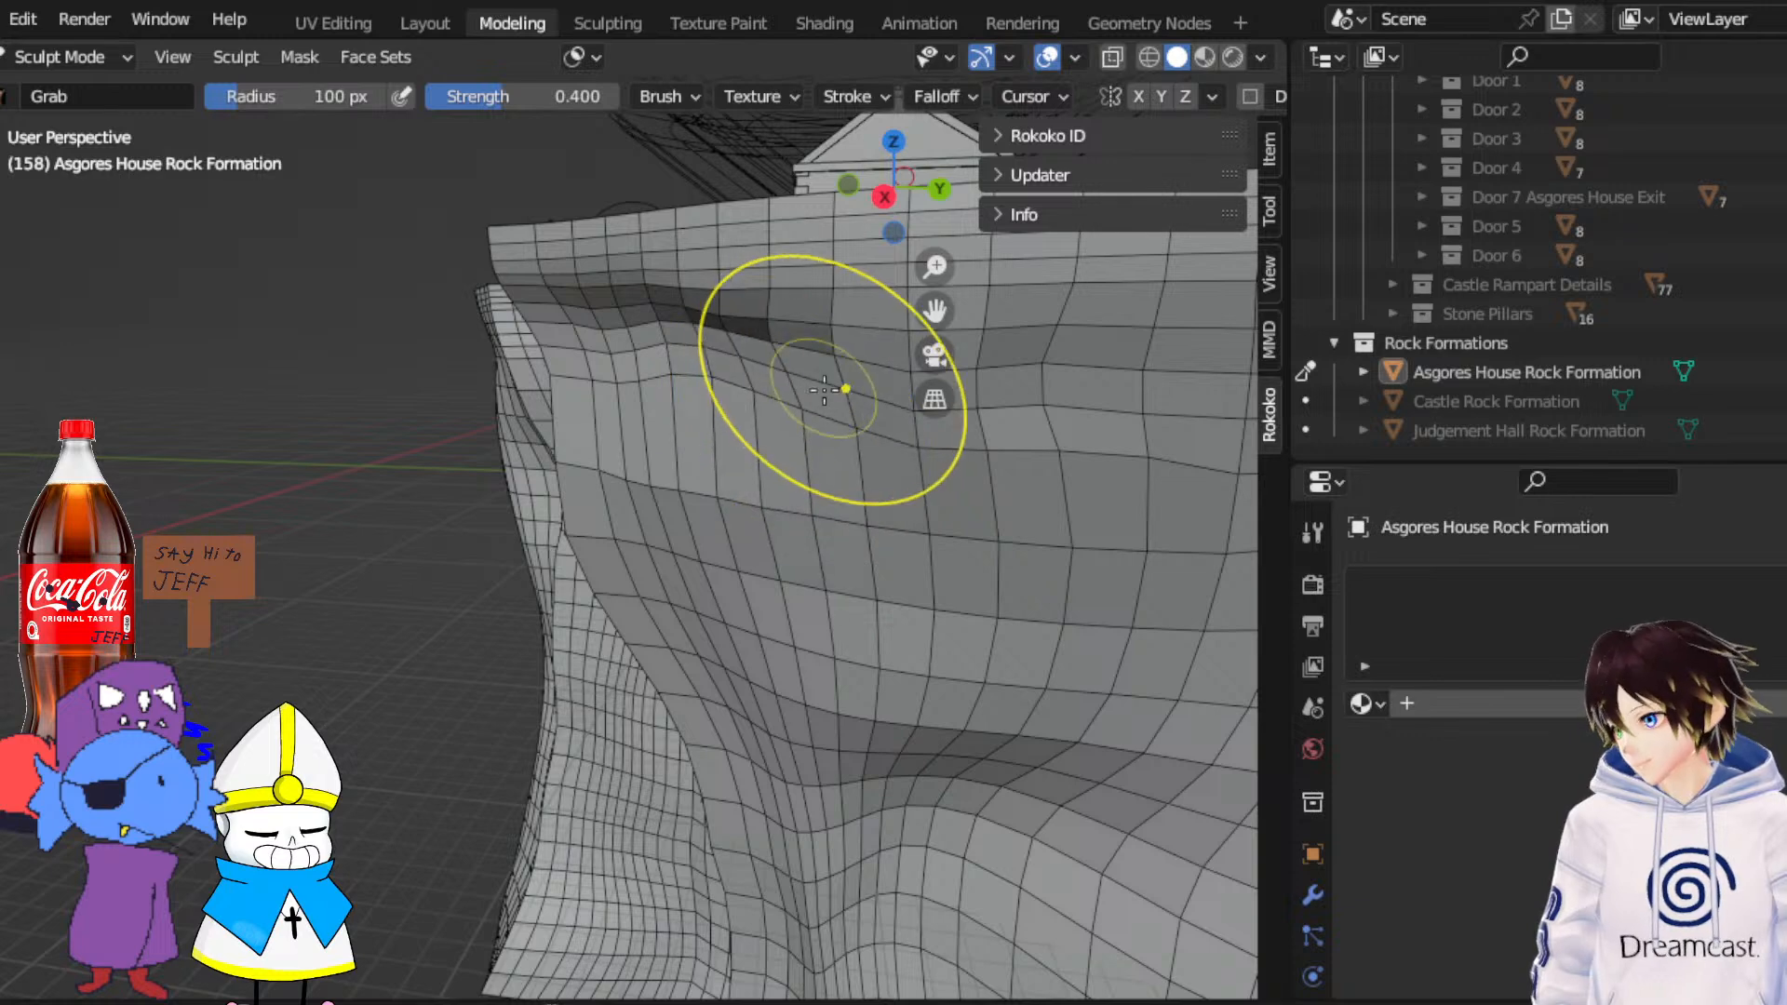
# Extend the crease beneath the front rim from the left corner toward the doorway recess
pyautogui.moveTo(1061, 367)
pyautogui.keyDown('shift'); pyautogui.mouseDown(button='middle')
pyautogui.moveTo(800, 404)
pyautogui.moveTo(881, 449)
pyautogui.mouseUp(button='middle'); pyautogui.keyUp('shift')
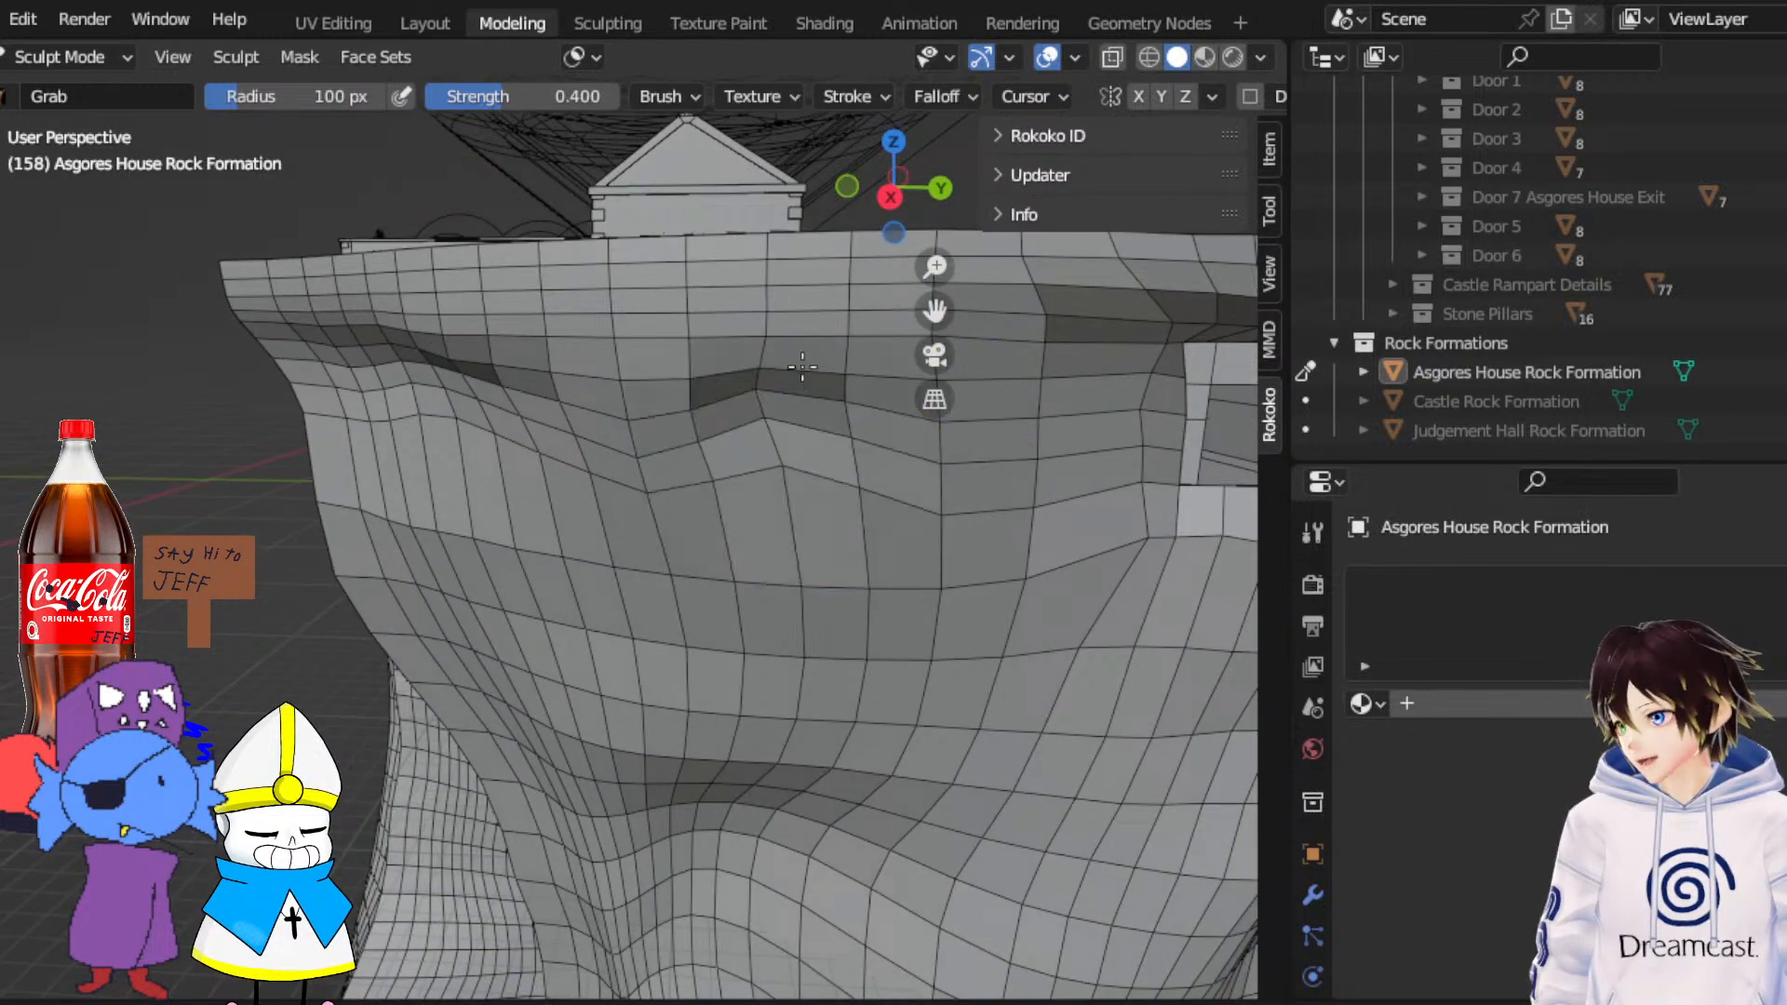
pyautogui.moveTo(578, 381); pyautogui.dragTo(599, 408, button='middle')
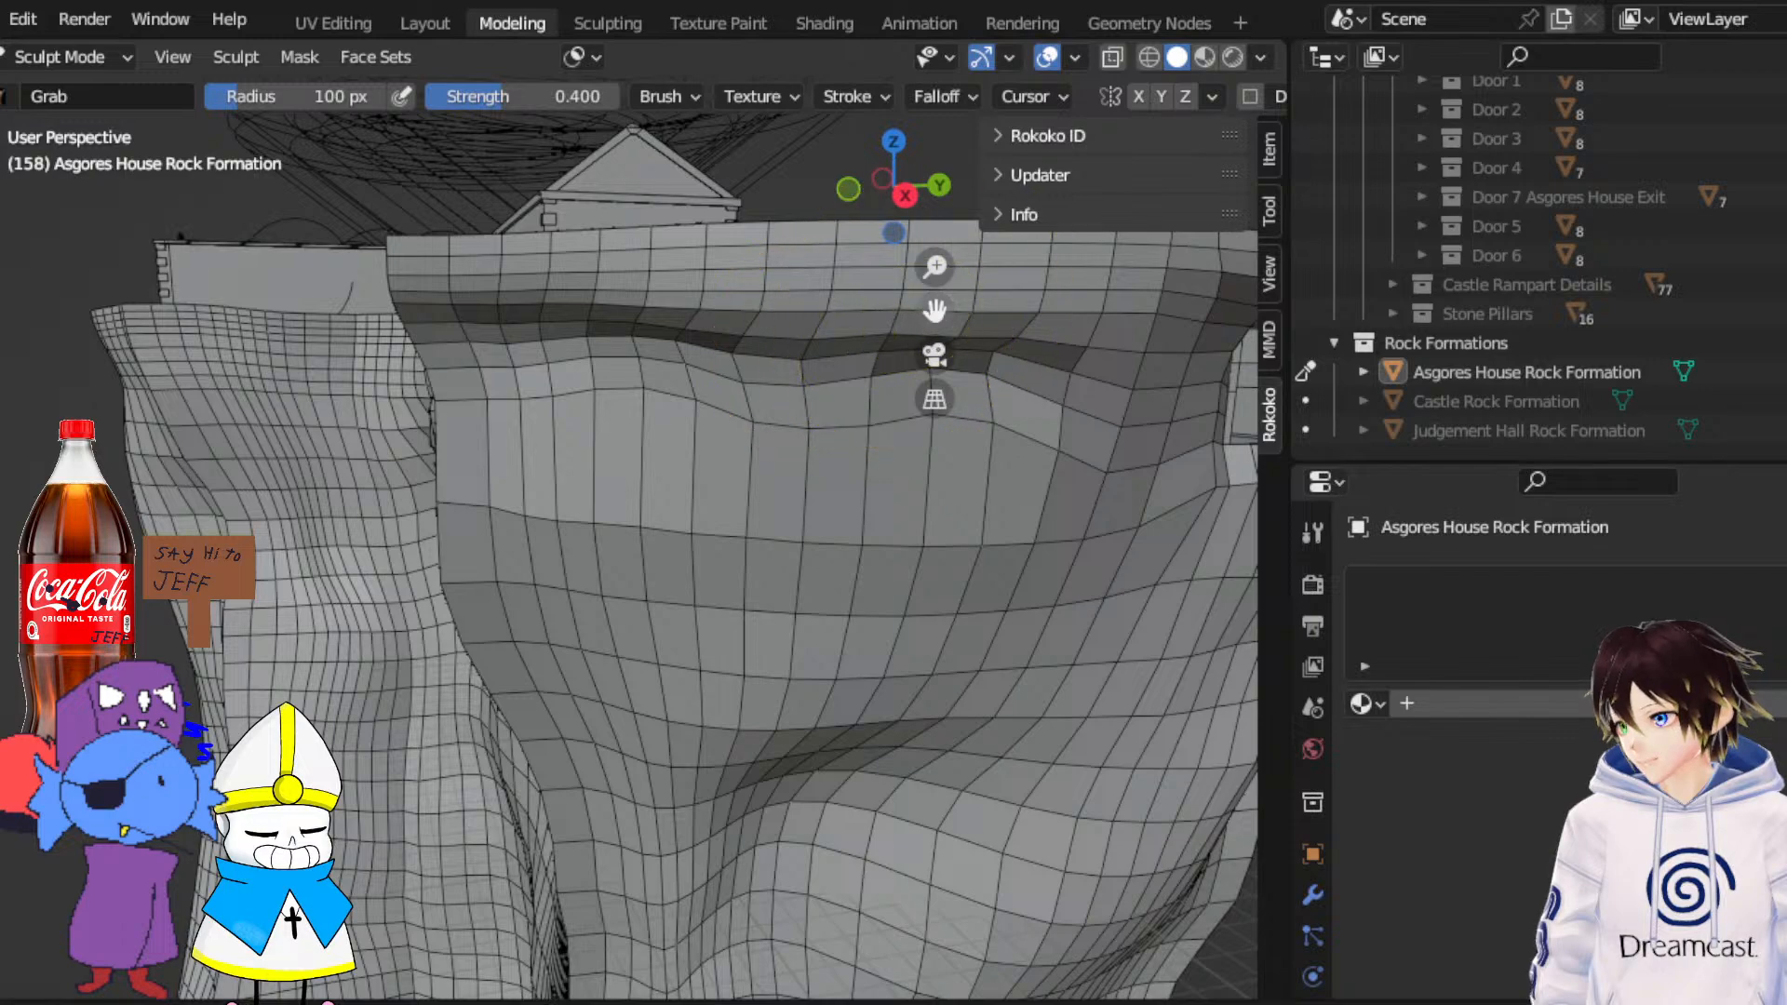
pyautogui.keyDown('shift'); pyautogui.moveTo(847, 367); pyautogui.dragTo(672, 446, button='middle'); pyautogui.keyUp('shift')
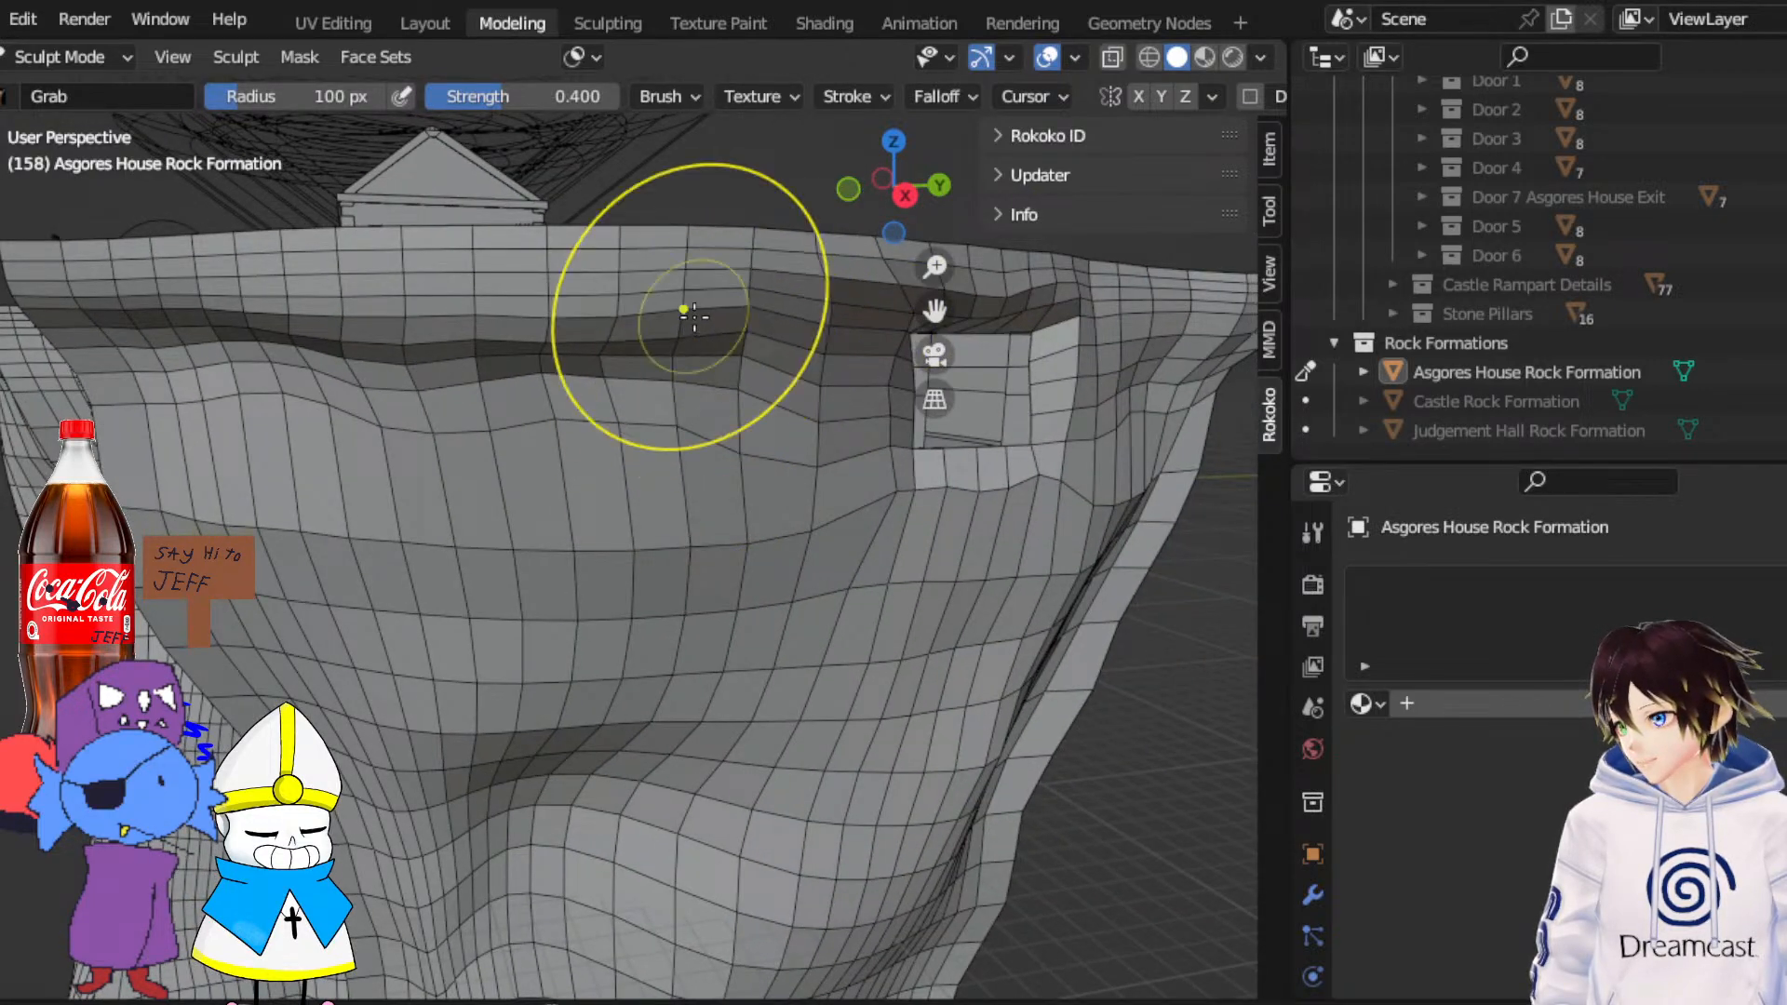
pyautogui.moveTo(657, 323)
pyautogui.mouseDown(button='middle')
pyautogui.moveTo(865, 307)
pyautogui.moveTo(742, 355)
pyautogui.moveTo(507, 384)
pyautogui.mouseUp(button='middle')
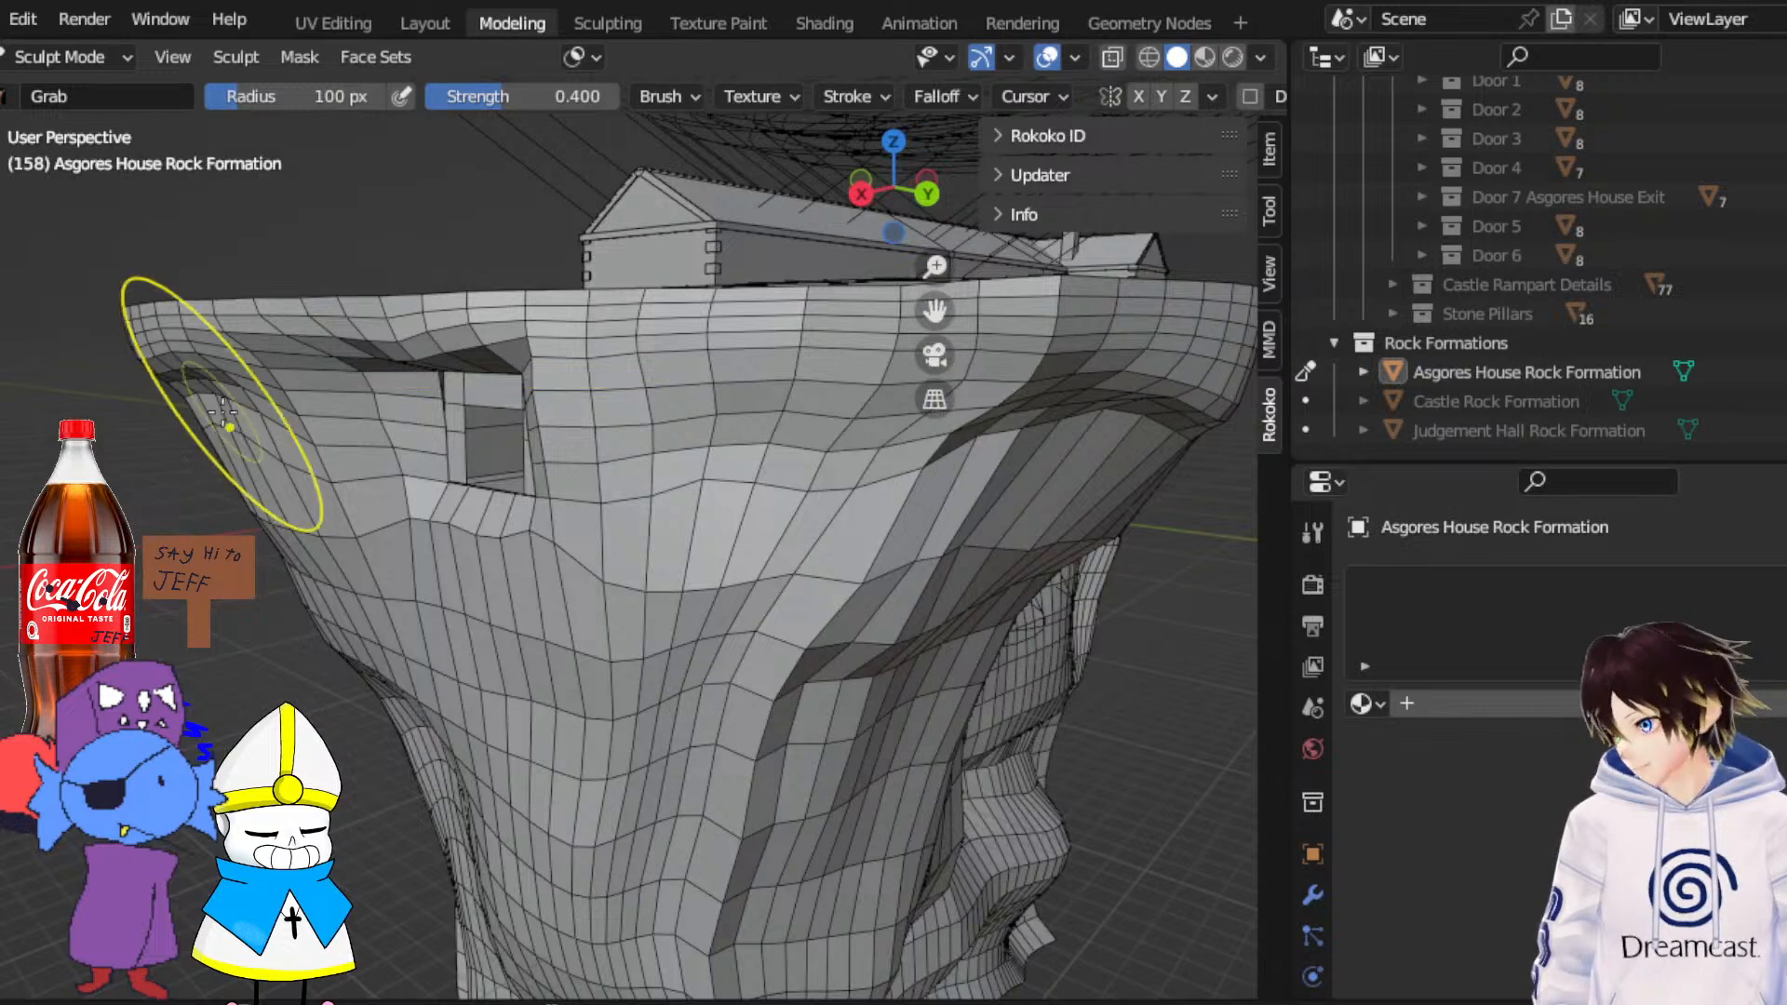
# Set the Grab brush radius to 60 px and refine the crease beneath the rim left of the doorway
pyautogui.moveTo(229, 417)
pyautogui.mouseDown(button='middle')
pyautogui.moveTo(346, 409)
pyautogui.moveTo(354, 186)
pyautogui.mouseUp(button='middle')
pyautogui.click(338, 93)
pyautogui.write('6')
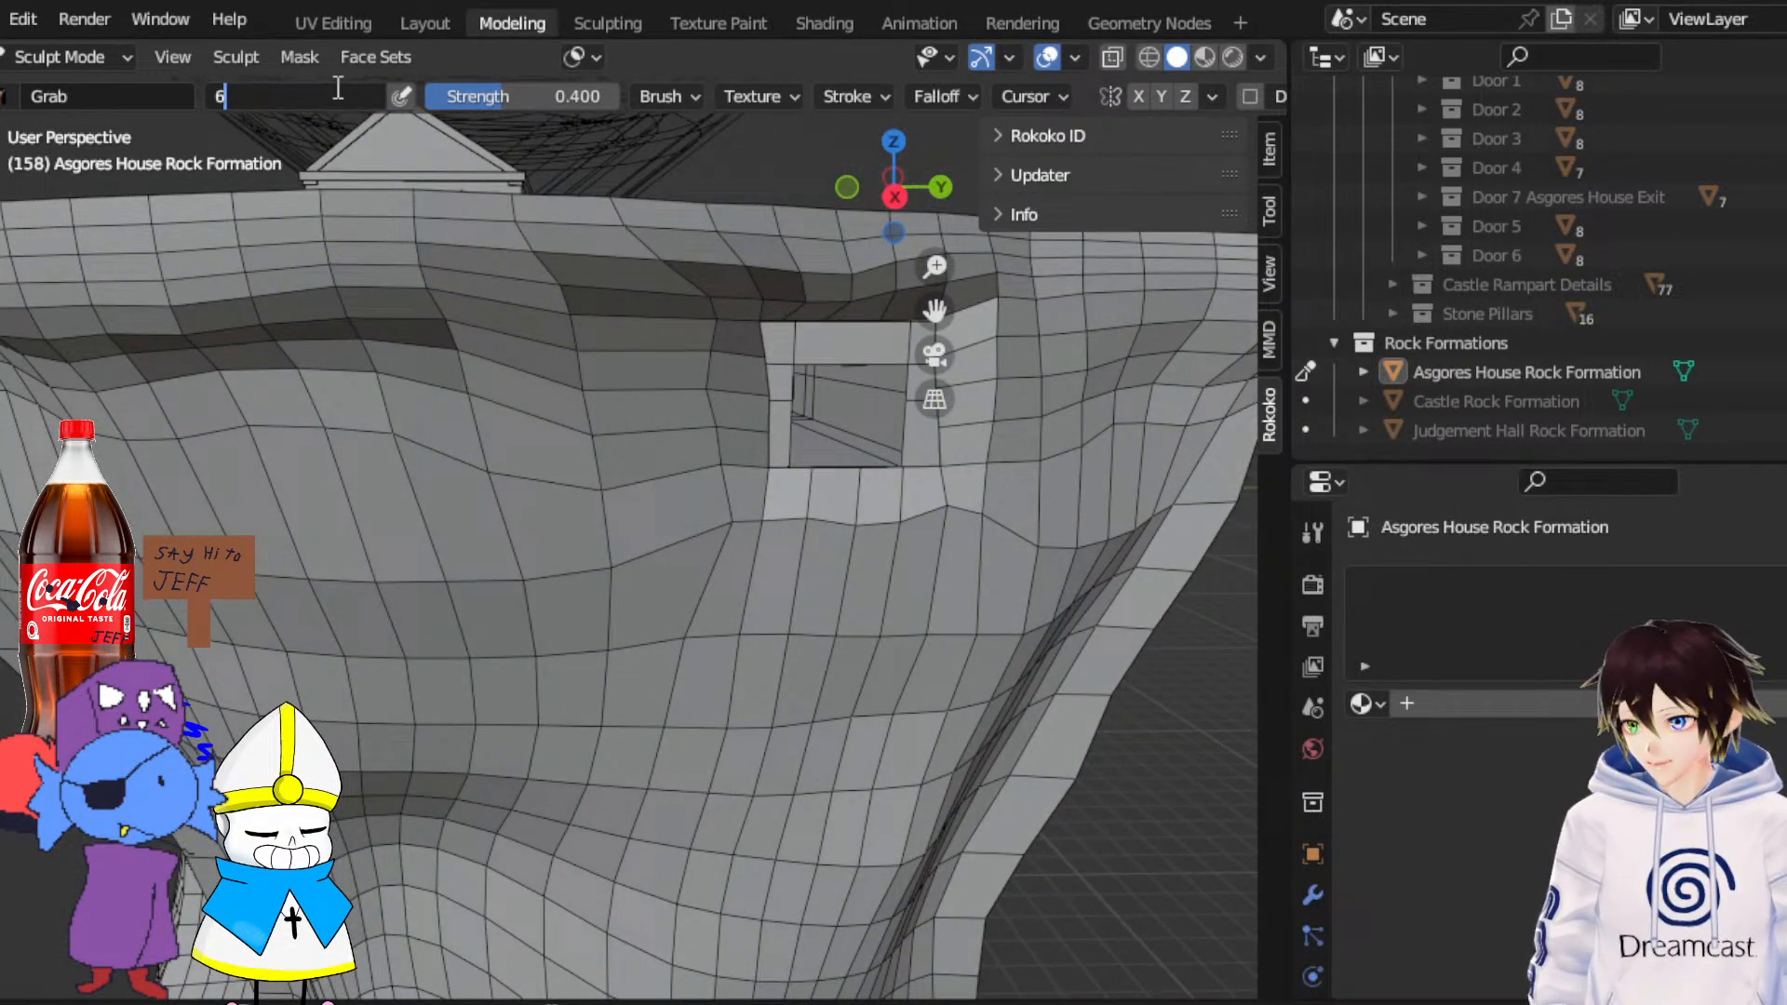
pyautogui.write('0')
pyautogui.press('Return')
pyautogui.moveTo(391, 307); pyautogui.dragTo(672, 318, button='middle')
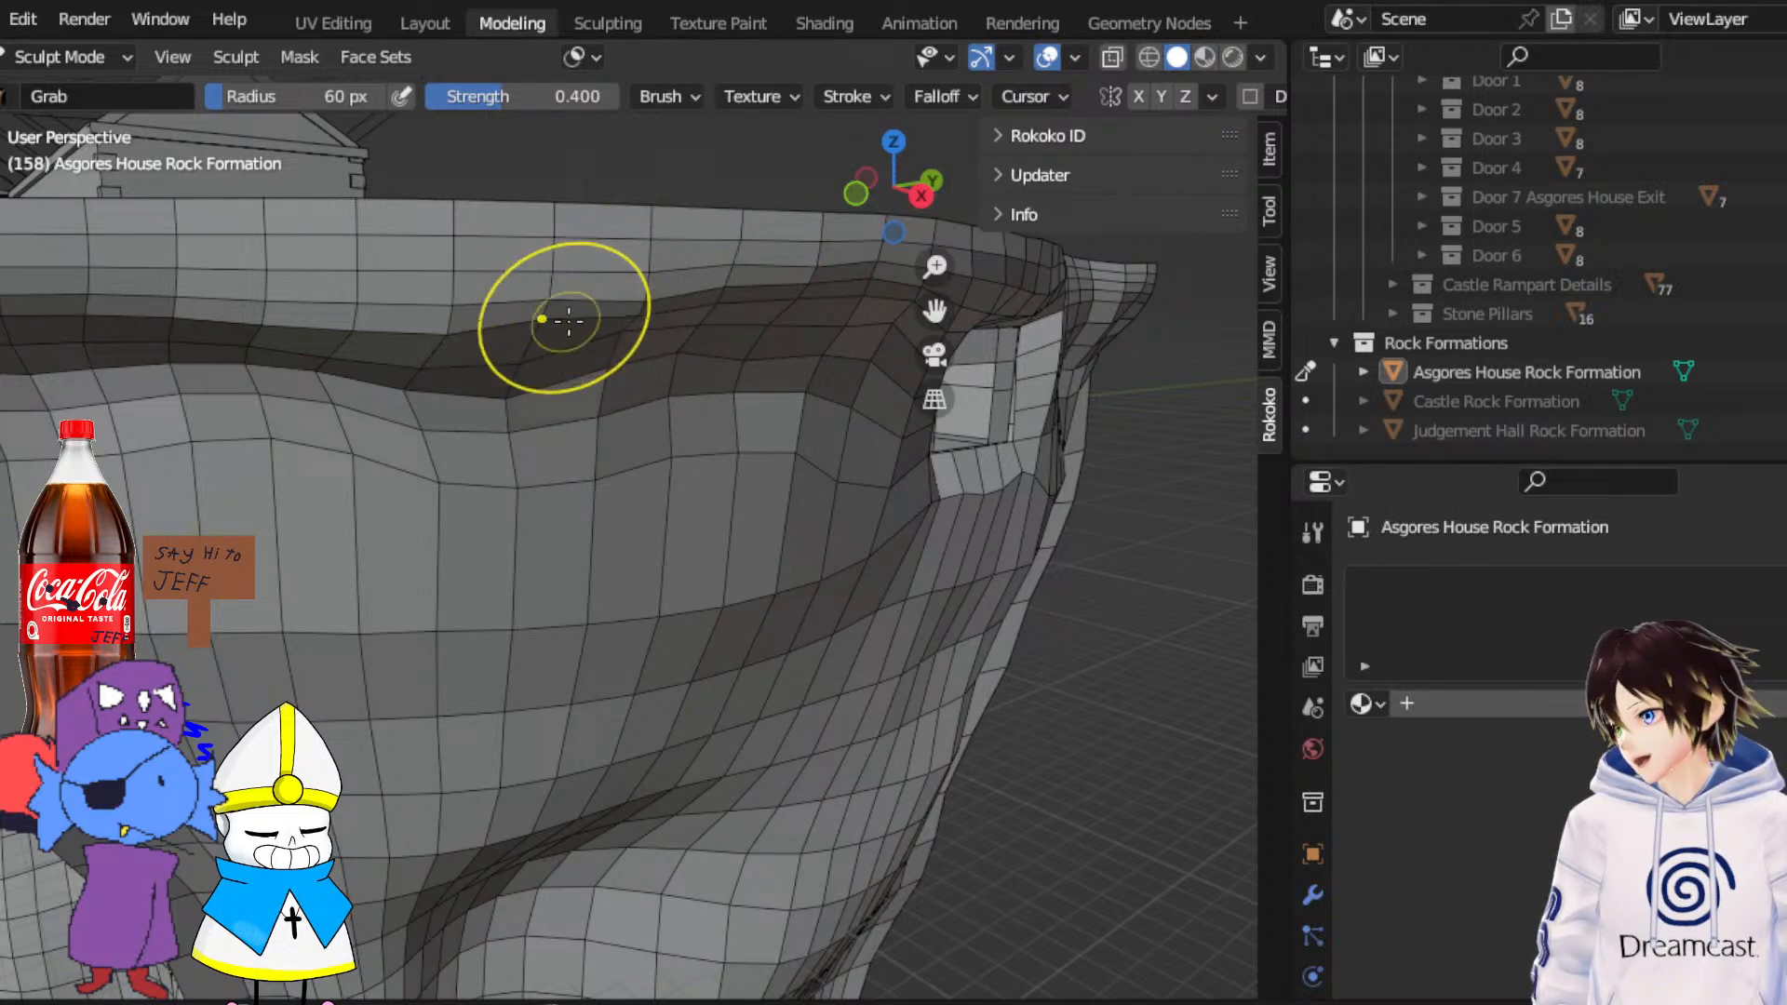
pyautogui.moveTo(470, 331); pyautogui.dragTo(687, 333, button='middle')
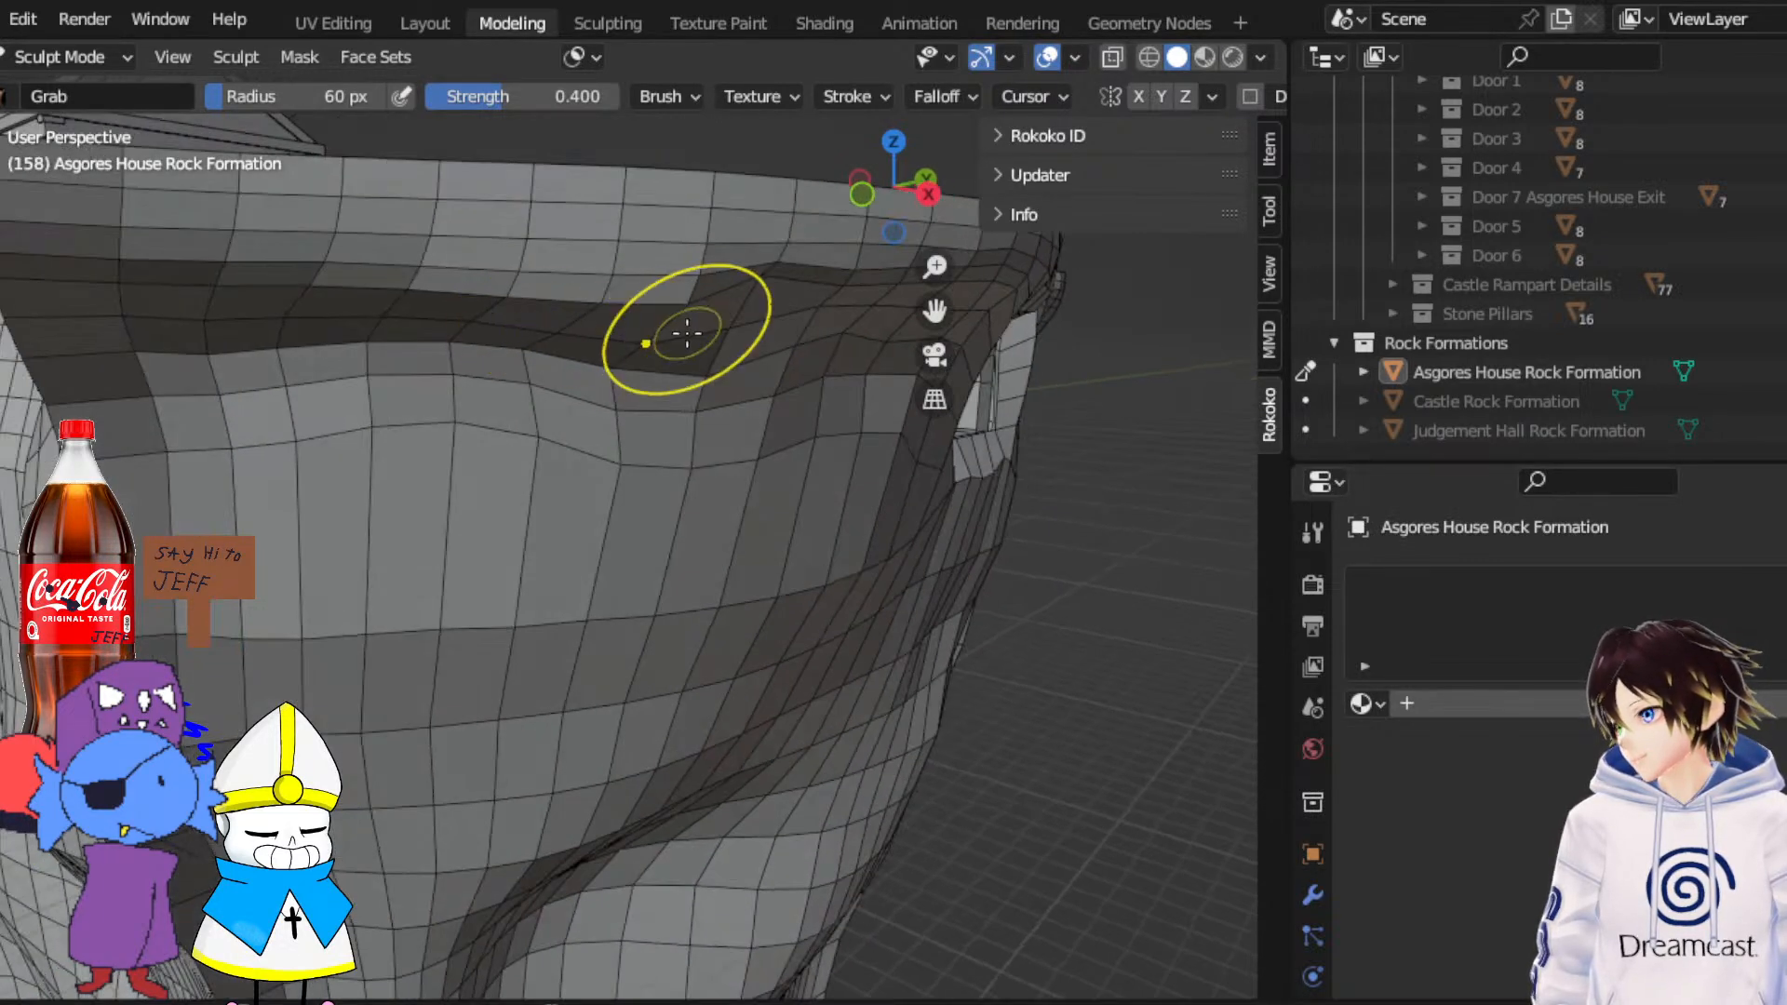
# Pull parts of the front overhang's underside sideways to make the crease near the left corner irregular
pyautogui.moveTo(387, 287); pyautogui.dragTo(284, 363, button='middle')
pyautogui.moveTo(295, 304)
pyautogui.mouseDown()
pyautogui.moveTo(322, 289)
pyautogui.moveTo(458, 296)
pyautogui.mouseUp()
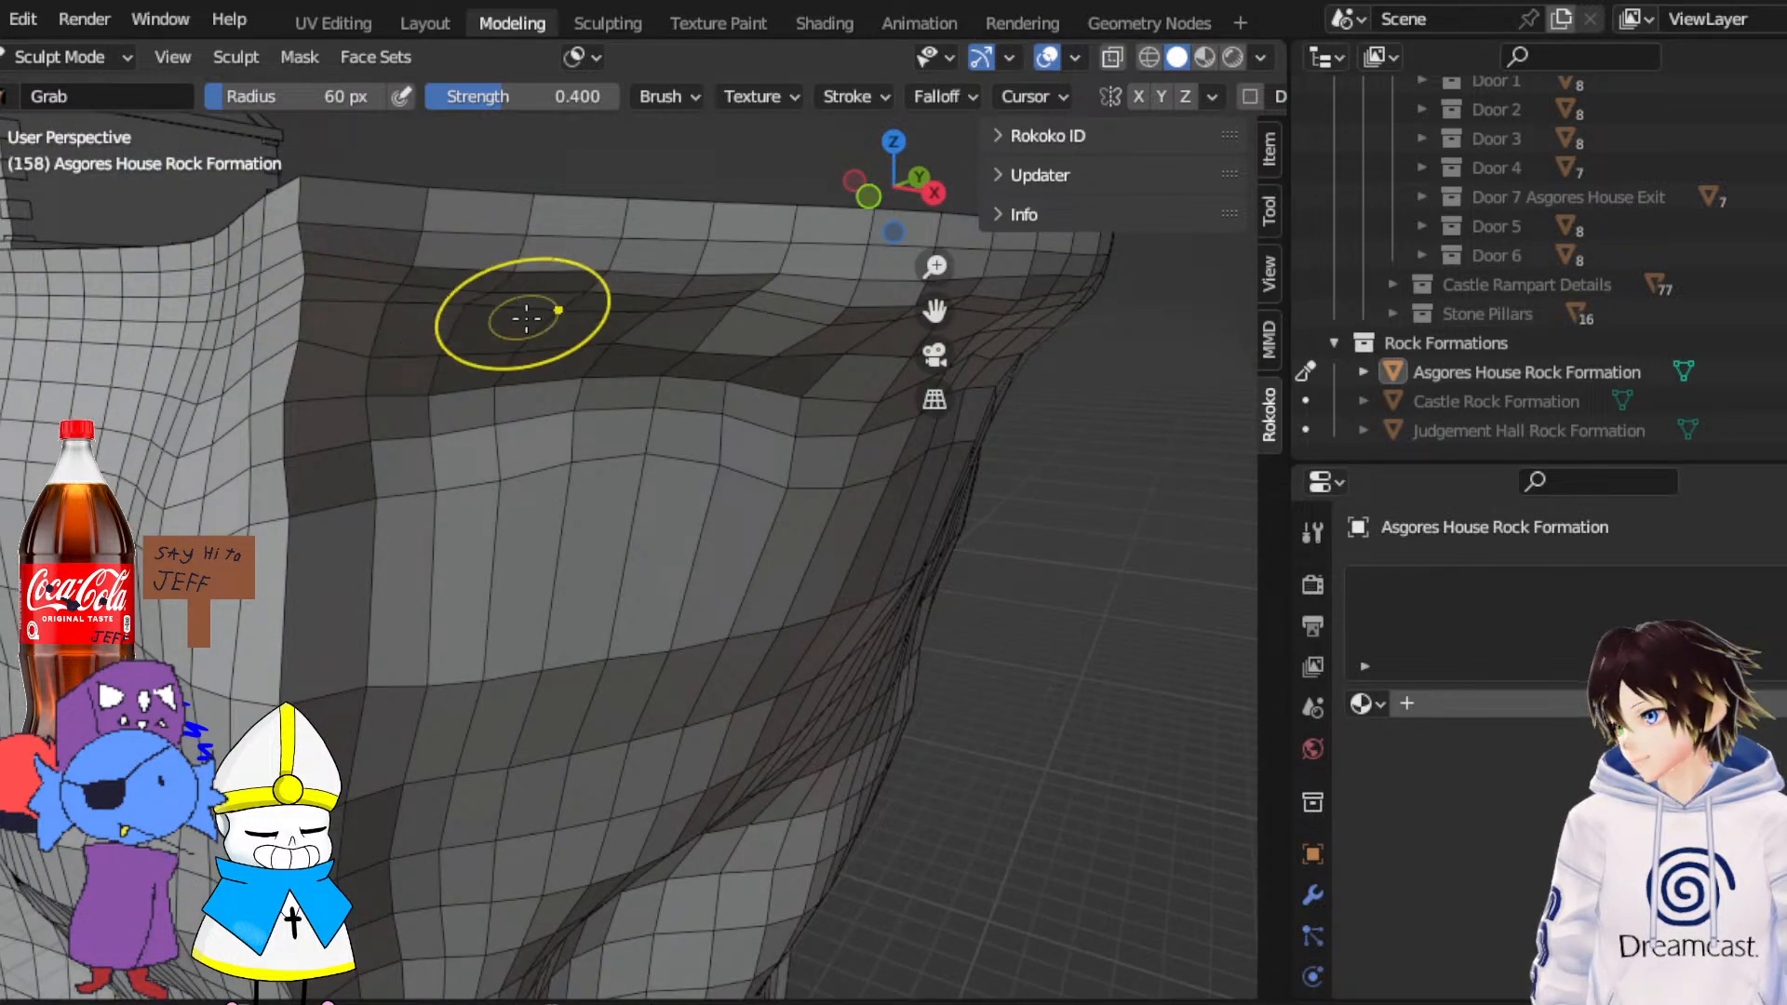
pyautogui.moveTo(701, 314)
pyautogui.mouseDown(button='middle')
pyautogui.moveTo(757, 326)
pyautogui.moveTo(687, 337)
pyautogui.mouseUp(button='middle')
pyautogui.moveTo(722, 364); pyautogui.dragTo(780, 324)
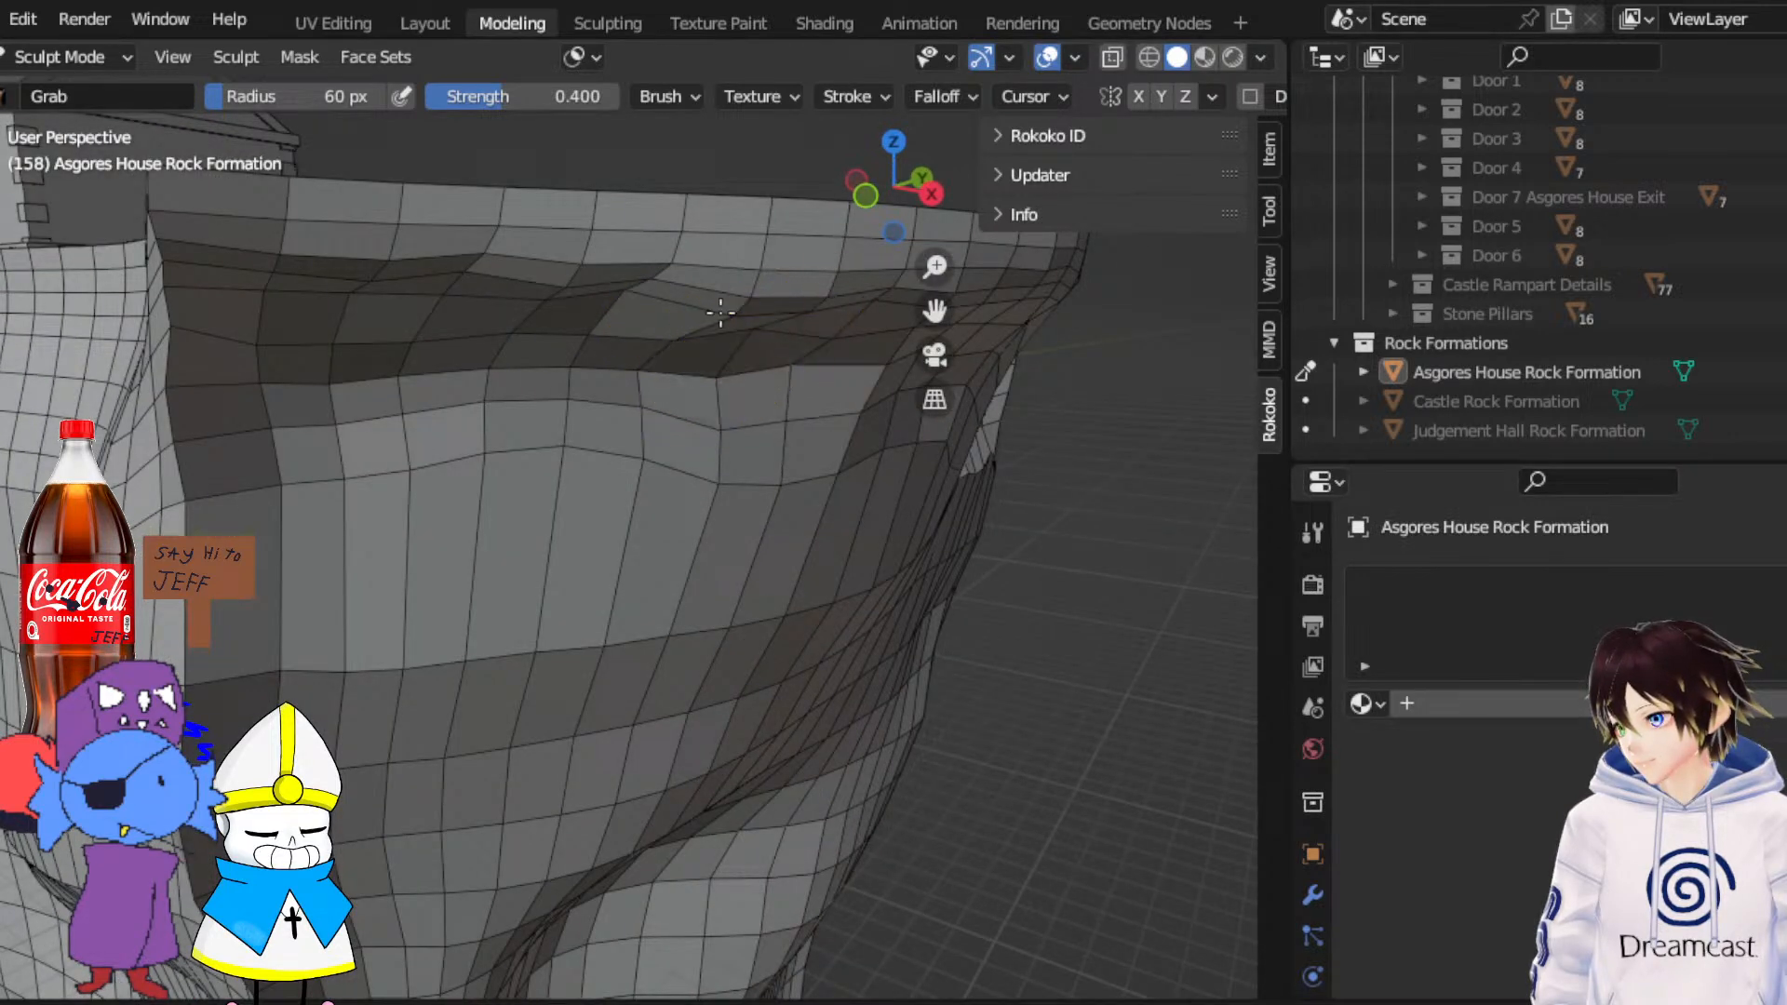
# Examine the overhang and the crease beneath the front rim from the left corner to the doorway recess
pyautogui.moveTo(720, 313); pyautogui.dragTo(459, 319, button='middle')
pyautogui.moveTo(431, 260)
pyautogui.mouseDown(button='middle')
pyautogui.moveTo(629, 323)
pyautogui.moveTo(475, 331)
pyautogui.mouseUp(button='middle')
pyautogui.moveTo(927, 306); pyautogui.dragTo(1424, 423)
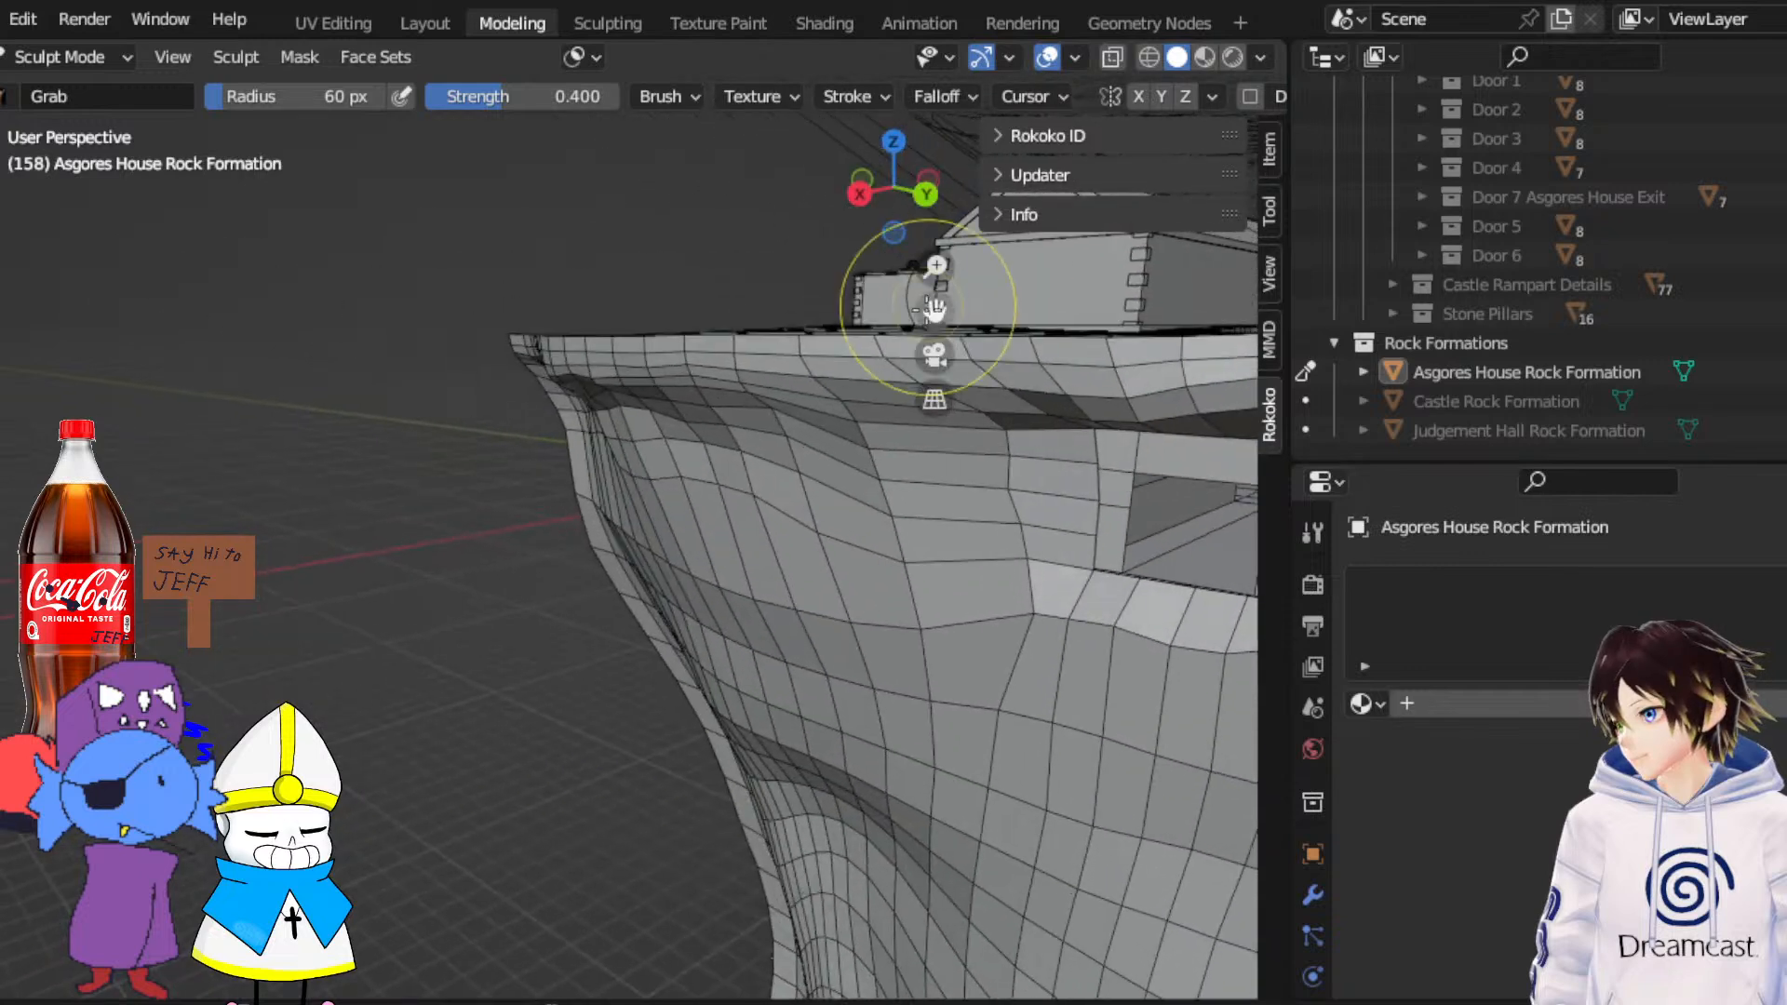
pyautogui.moveTo(927, 306); pyautogui.dragTo(838, 291, button='middle')
pyautogui.scroll(2, 691, 403)
pyautogui.moveTo(692, 403); pyautogui.dragTo(653, 379, button='middle')
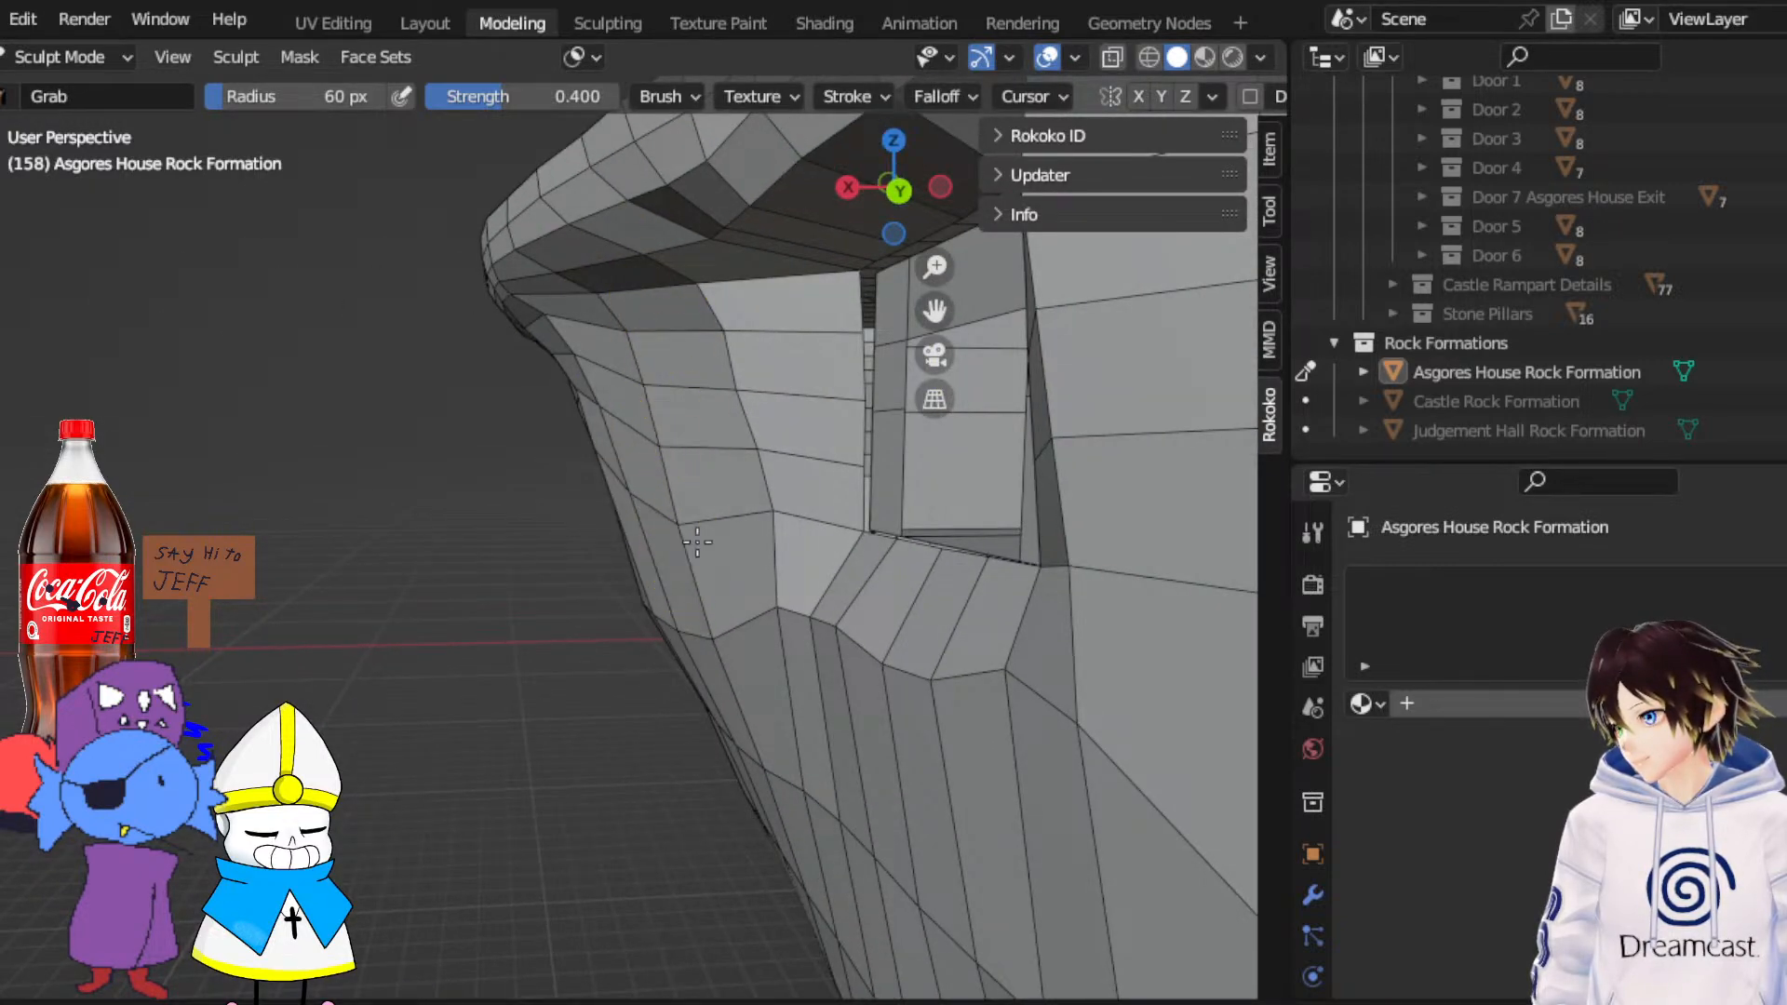
pyautogui.moveTo(639, 518); pyautogui.dragTo(716, 453, button='middle')
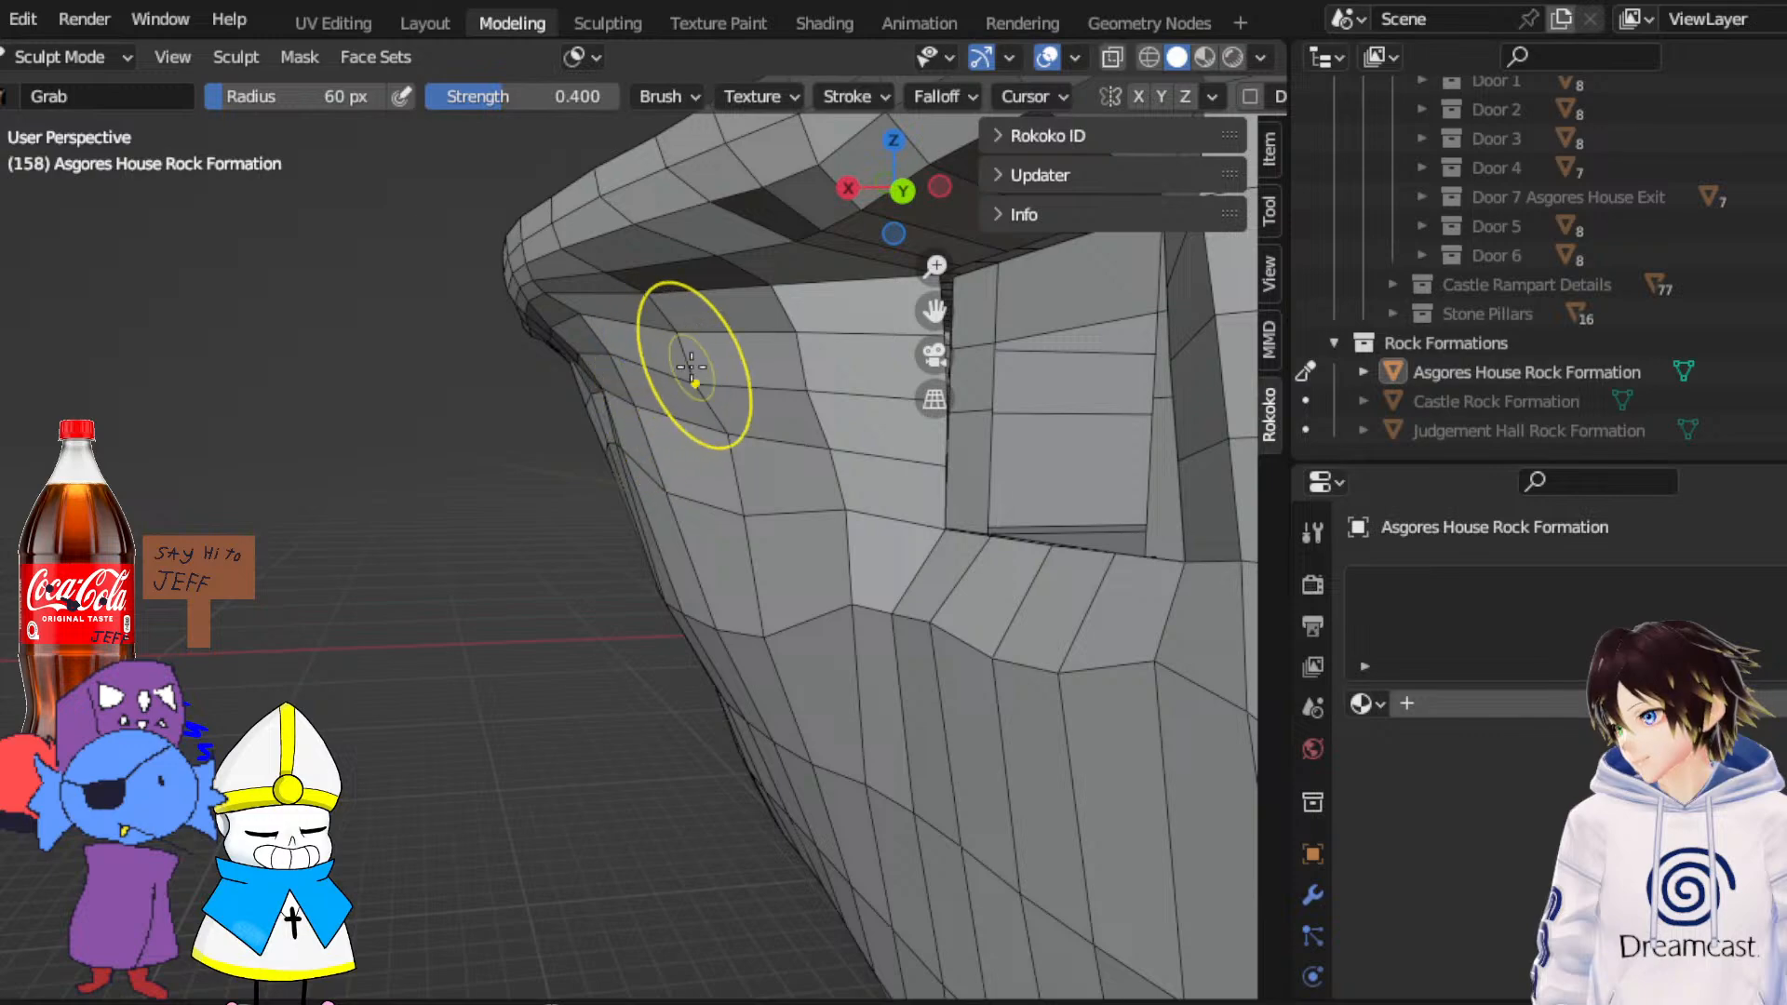
pyautogui.scroll(-3, 707, 290)
pyautogui.moveTo(707, 289)
pyautogui.mouseDown(button='middle')
pyautogui.moveTo(973, 359)
pyautogui.moveTo(895, 337)
pyautogui.moveTo(666, 415)
pyautogui.moveTo(657, 338)
pyautogui.moveTo(686, 311)
pyautogui.moveTo(666, 315)
pyautogui.mouseUp(button='middle')
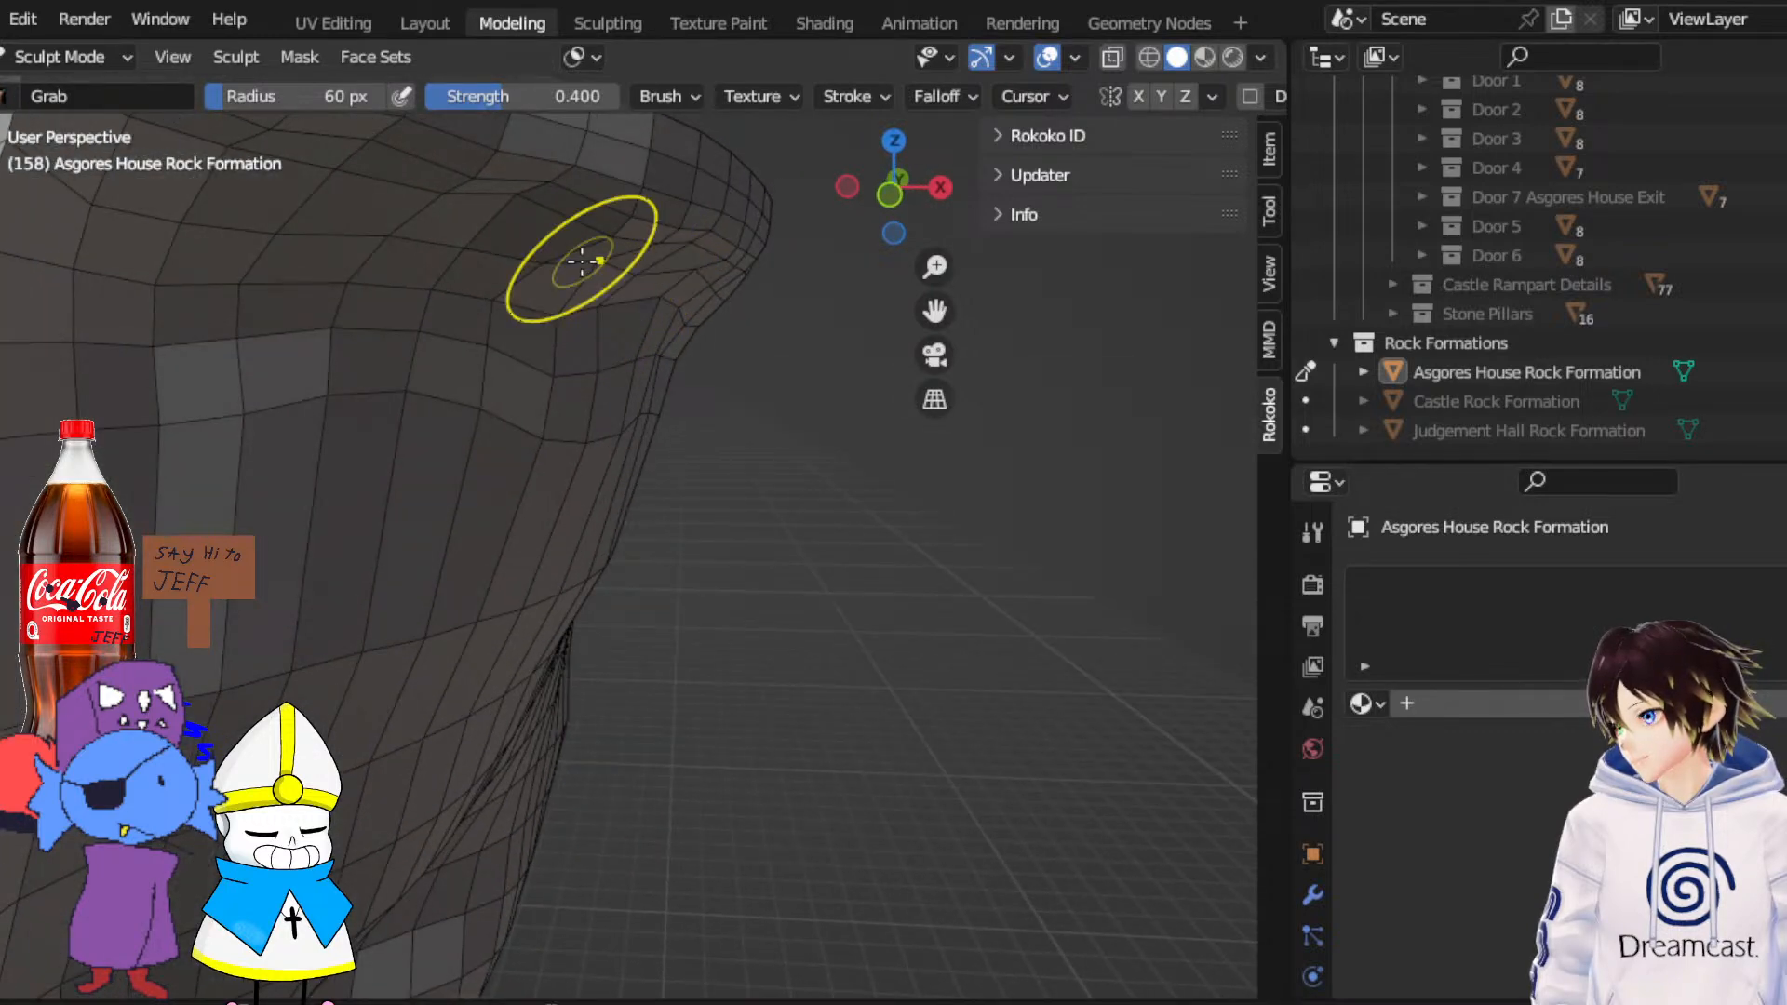
pyautogui.moveTo(490, 199); pyautogui.dragTo(590, 296, button='middle')
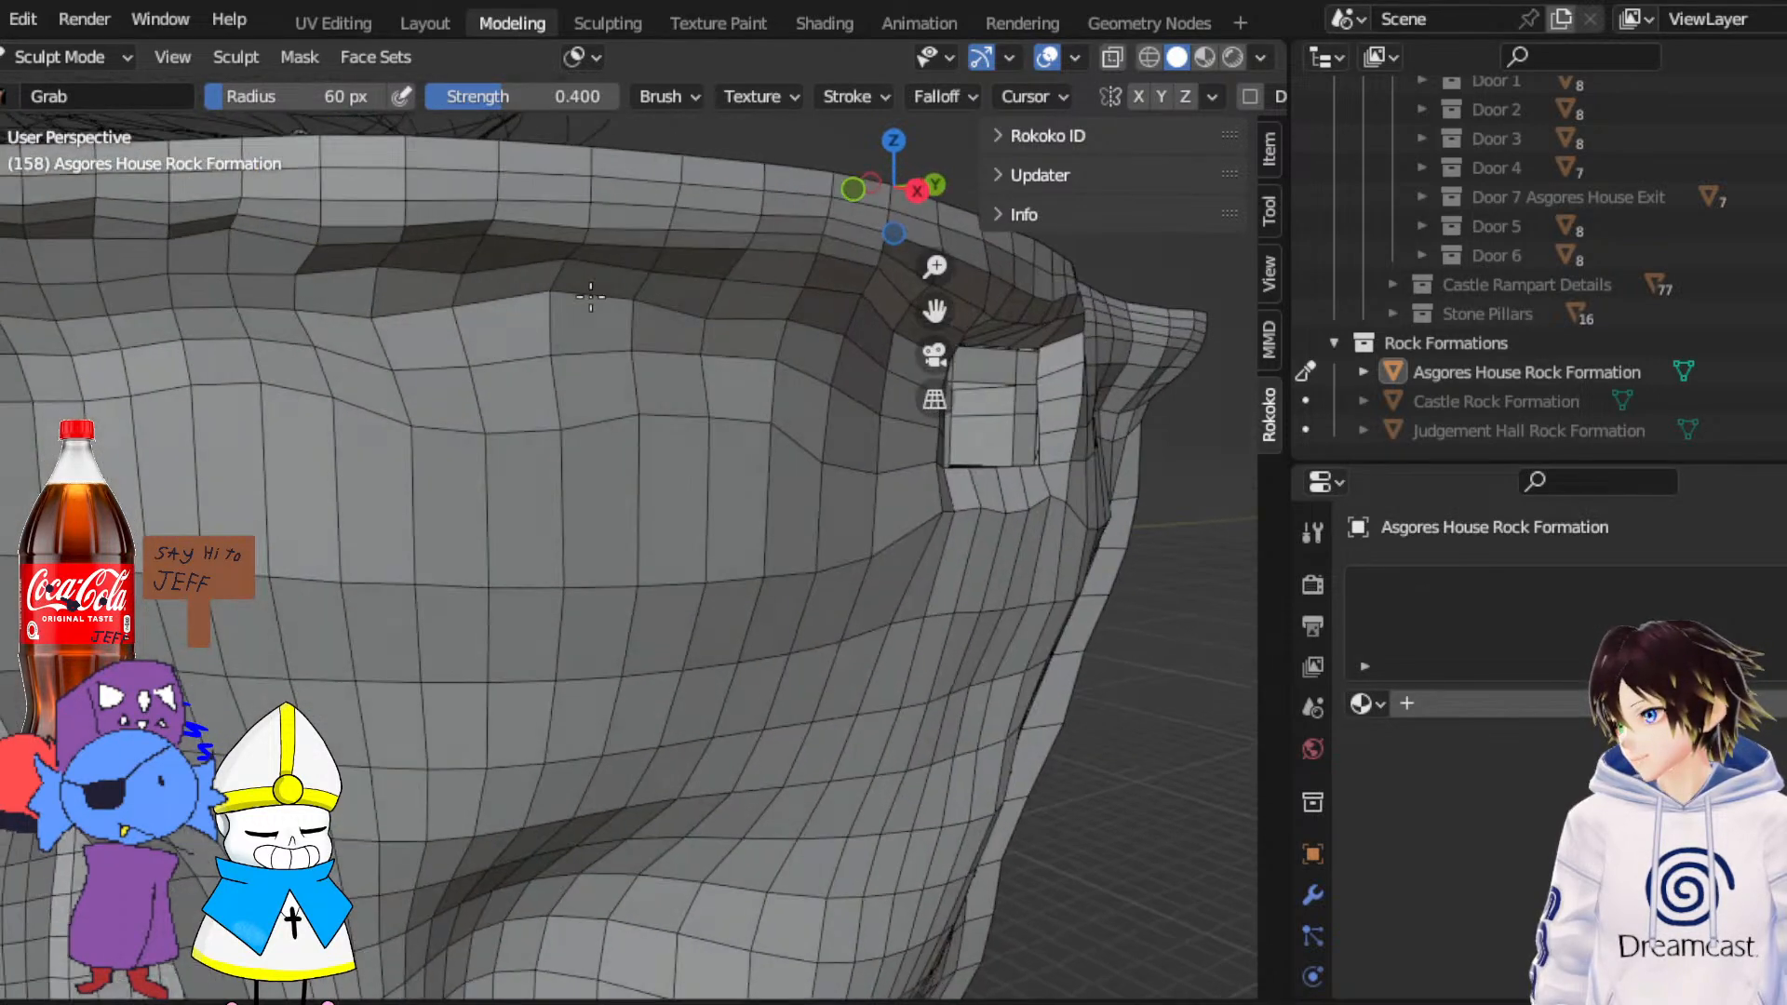
pyautogui.moveTo(812, 335); pyautogui.dragTo(664, 316, button='middle')
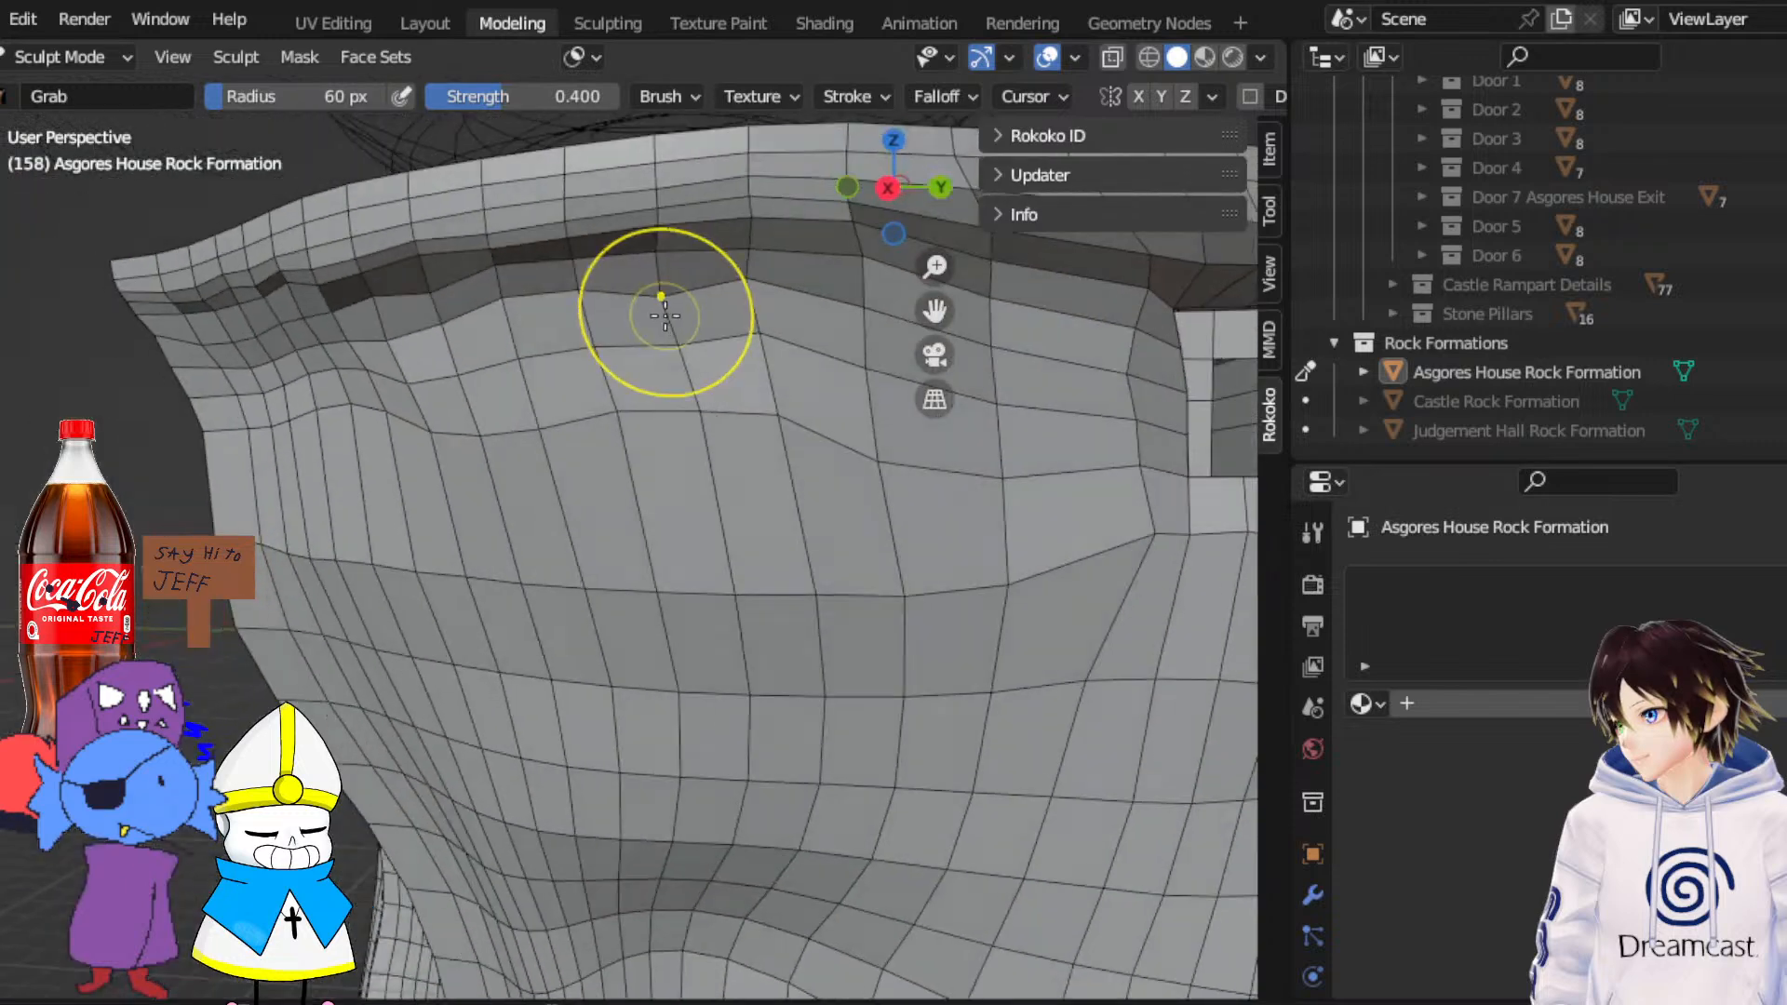
pyautogui.moveTo(933, 304); pyautogui.dragTo(509, 442, button='middle')
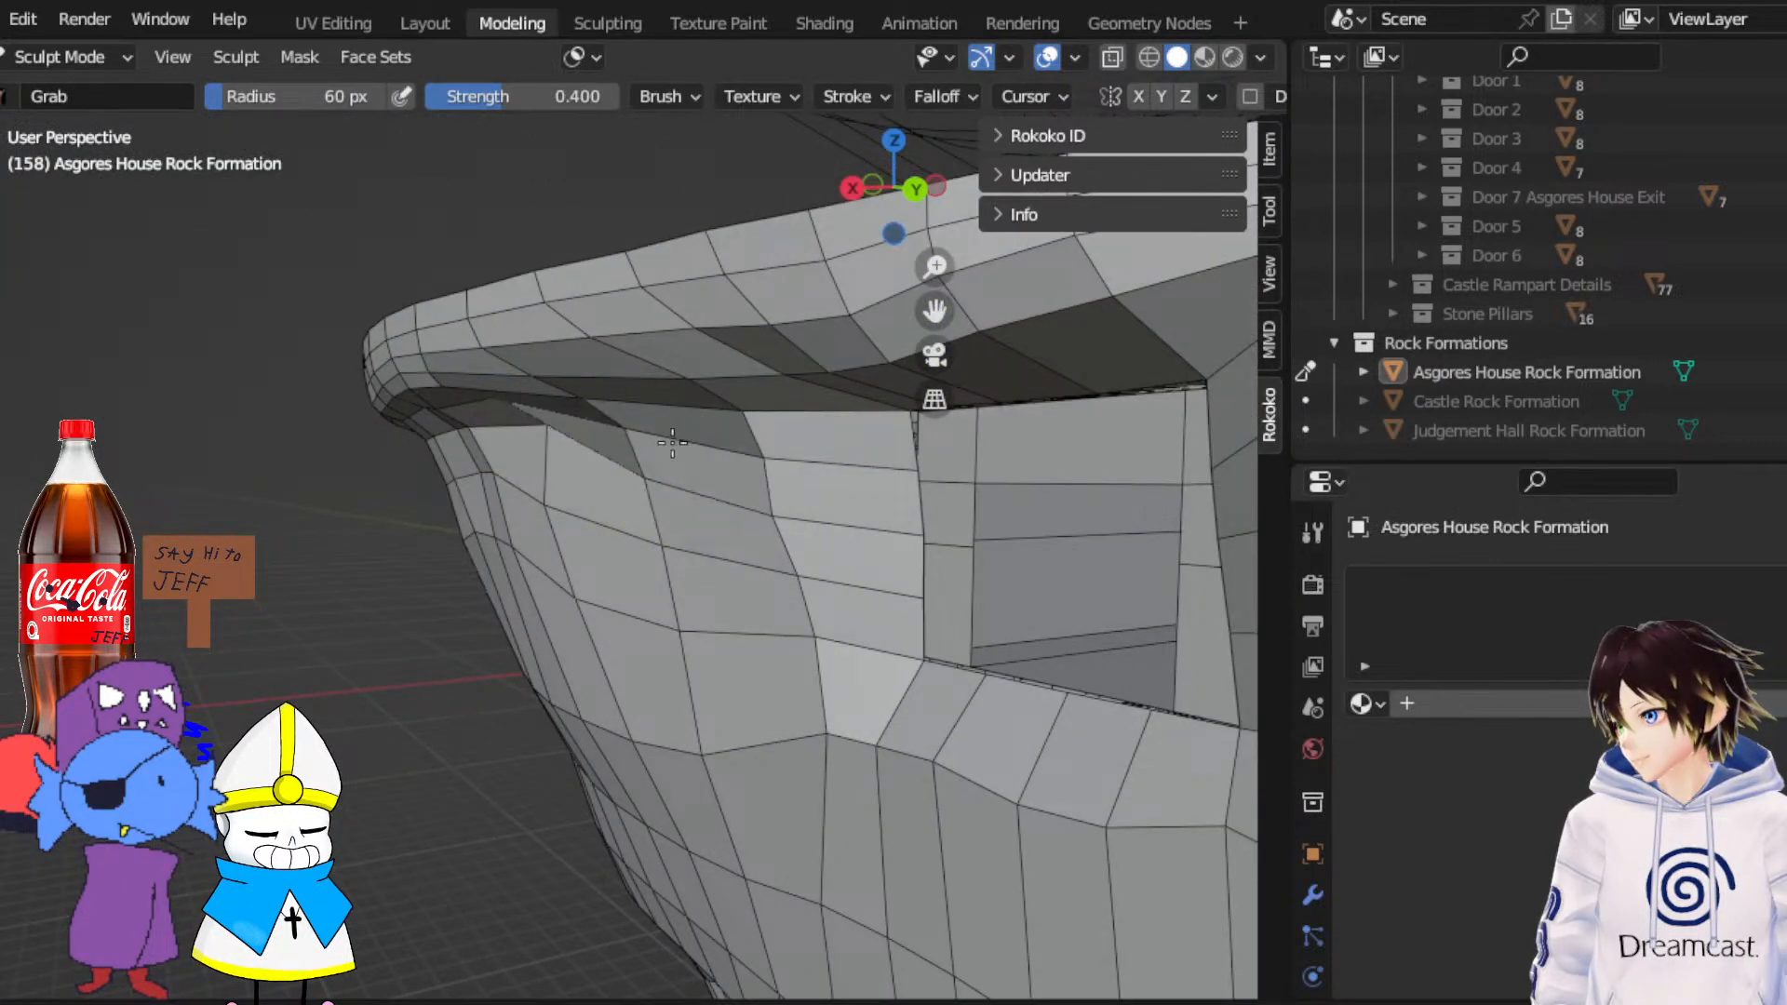
pyautogui.moveTo(812, 449); pyautogui.dragTo(913, 395, button='middle')
# Hide the viewport overlays and pull the rock at the doorway recess's upper right corner upward
pyautogui.click(1037, 53)
pyautogui.moveTo(738, 399); pyautogui.dragTo(584, 430, button='middle')
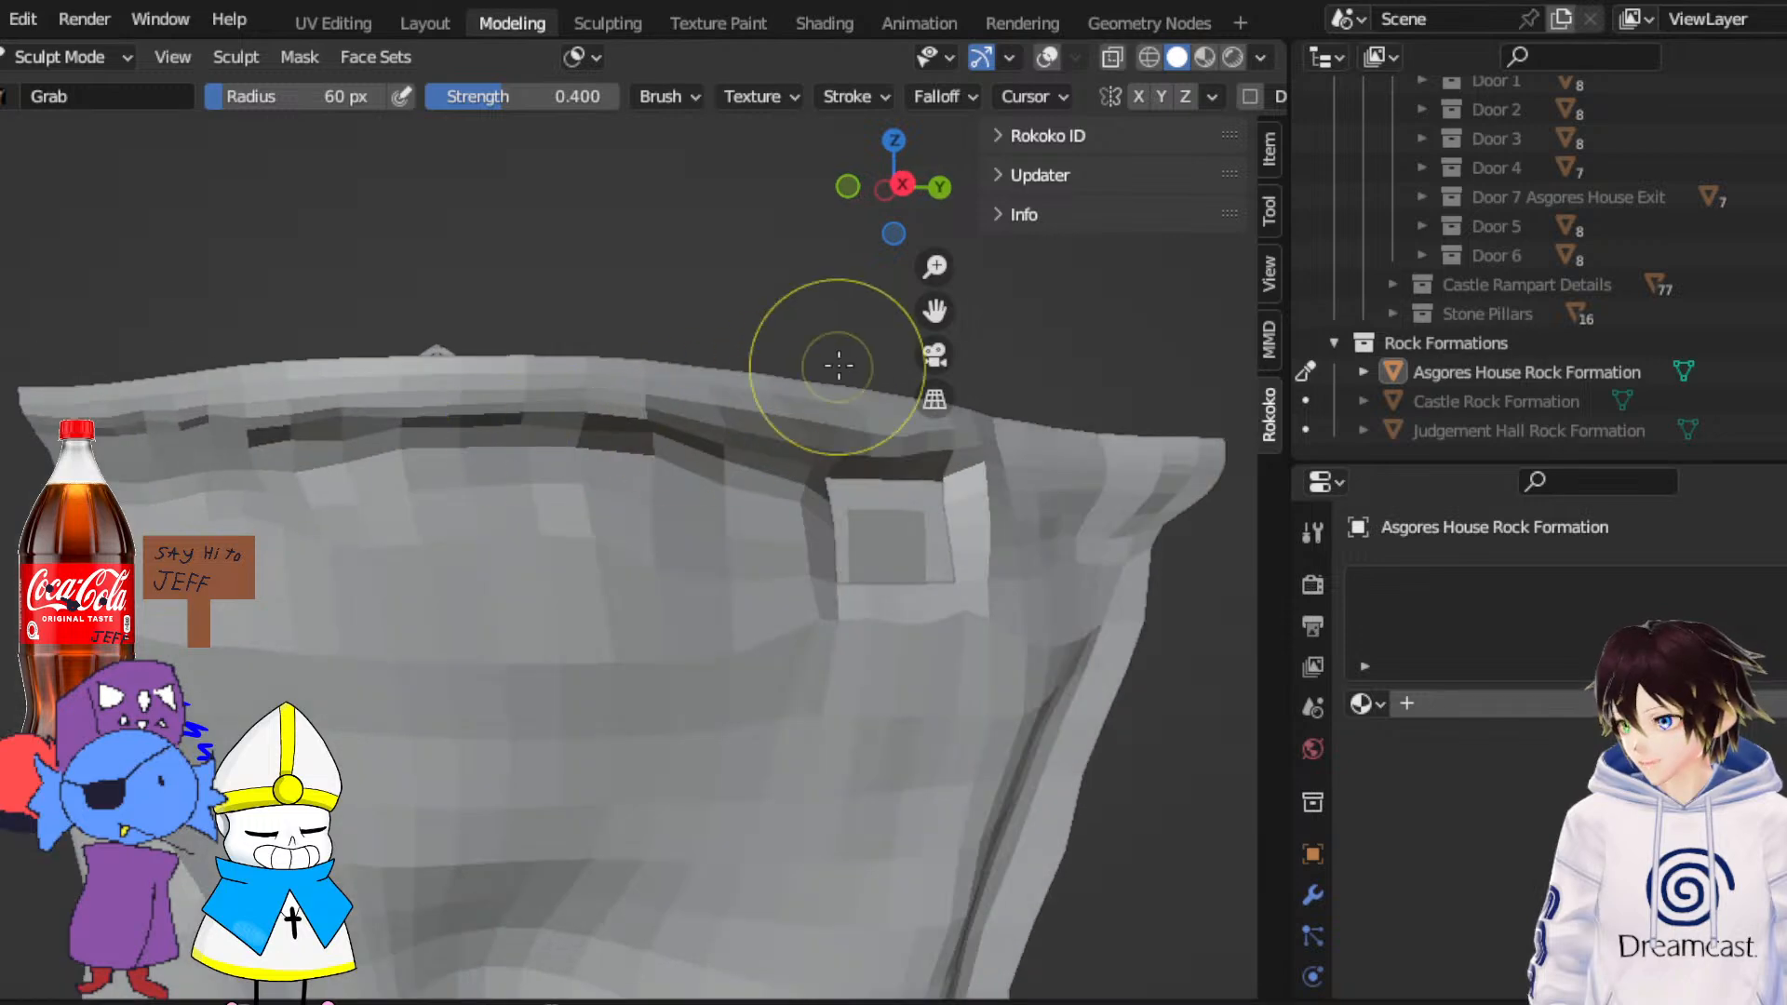
pyautogui.keyDown('shift'); pyautogui.moveTo(936, 316); pyautogui.dragTo(707, 335, button='middle'); pyautogui.keyUp('shift')
pyautogui.scroll(4, 838, 419)
pyautogui.moveTo(903, 451); pyautogui.dragTo(958, 396, button='middle')
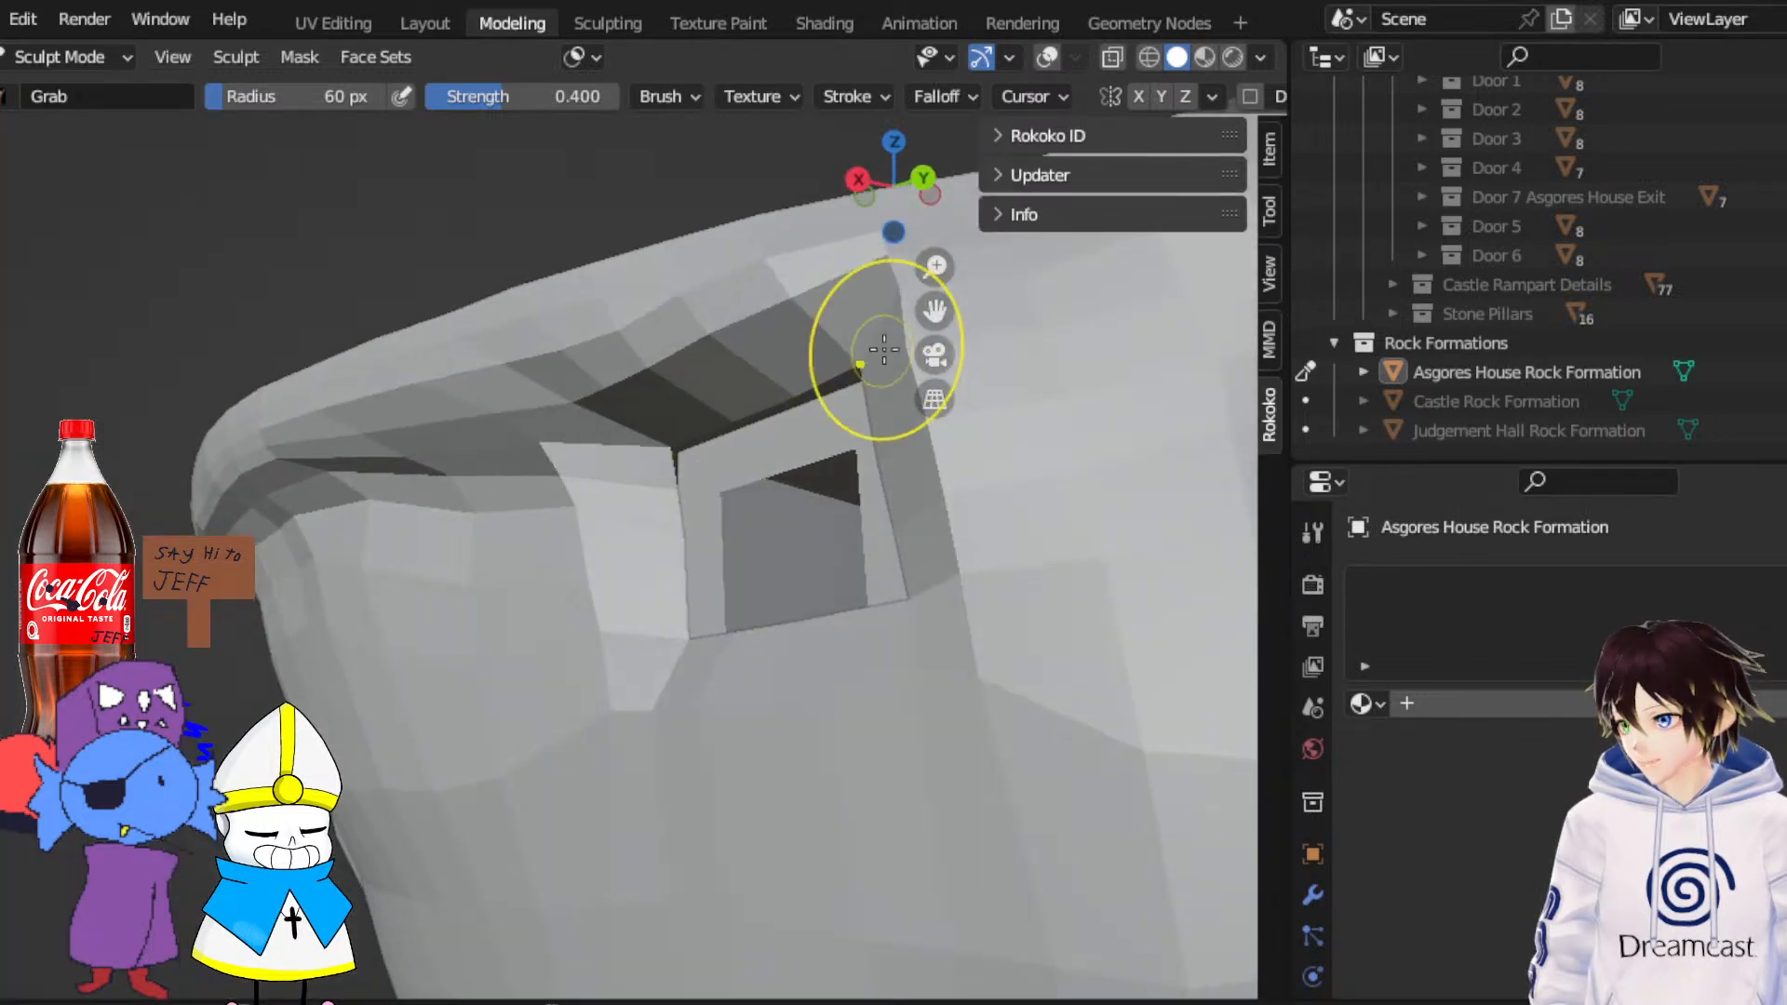
pyautogui.moveTo(877, 363); pyautogui.dragTo(903, 293)
pyautogui.moveTo(903, 298); pyautogui.dragTo(507, 383, button='middle')
pyautogui.moveTo(714, 458); pyautogui.dragTo(963, 480, button='middle')
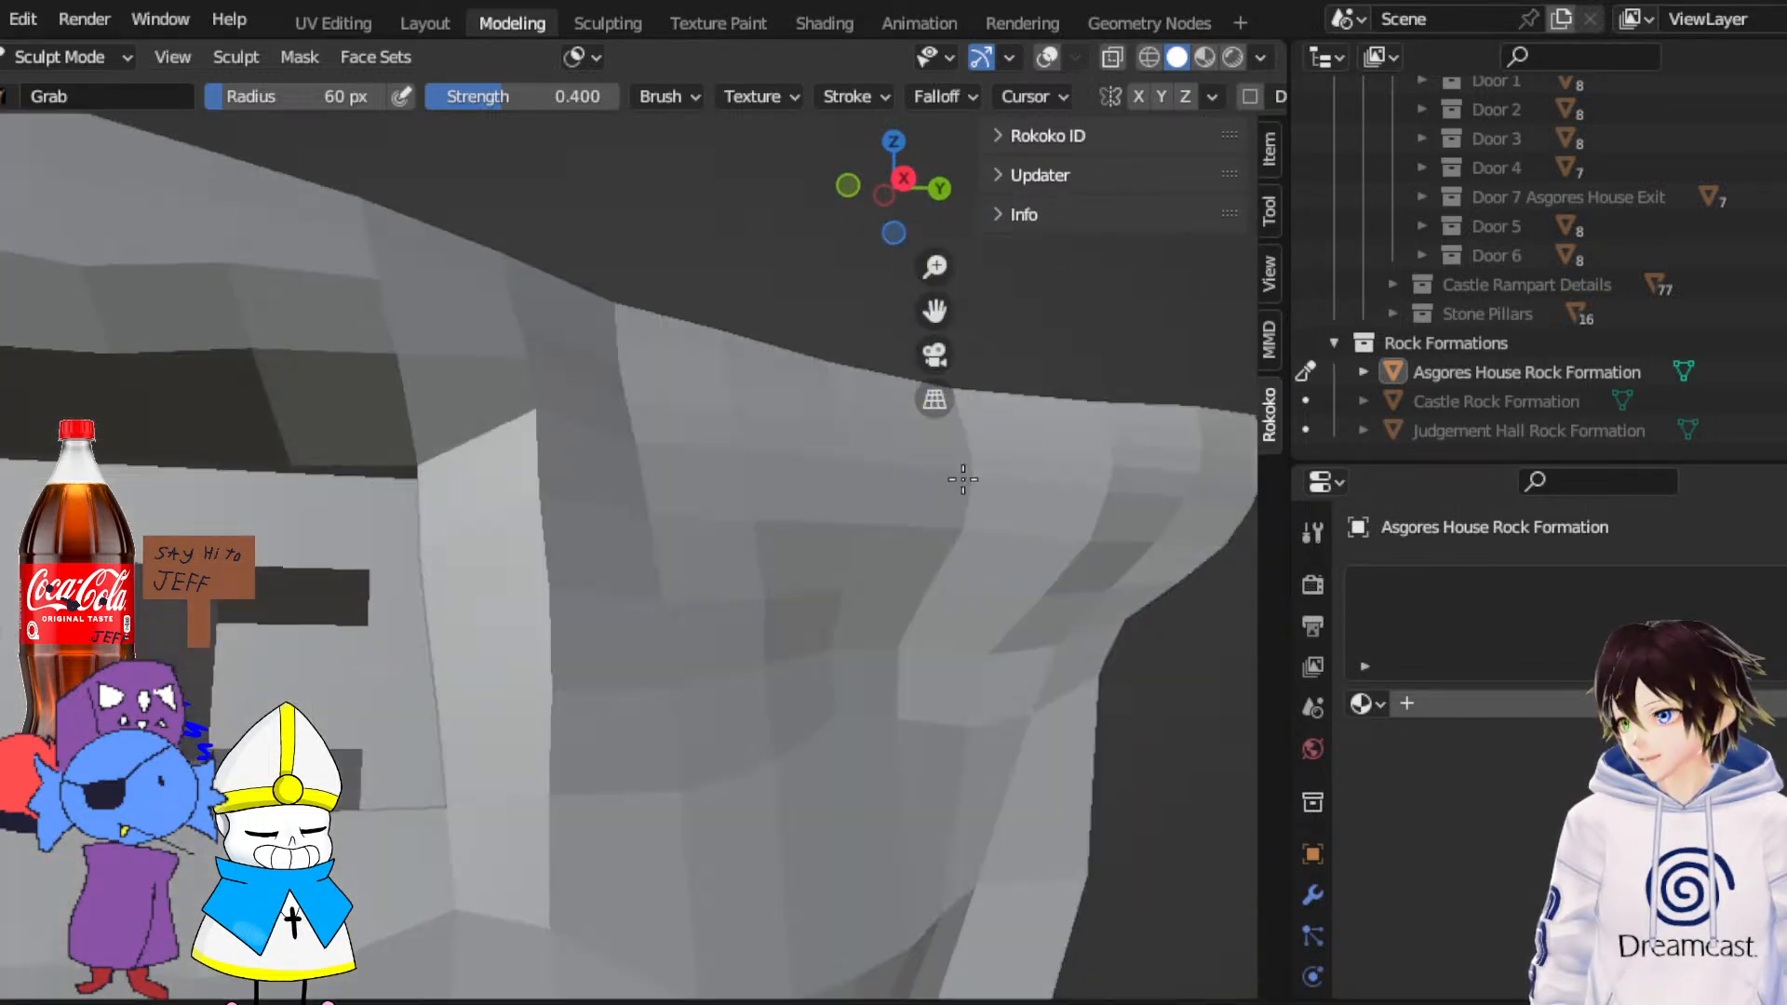
# Show the overlays again and reshape the rock face beneath the rim right of the doorway to continue the crease
pyautogui.click(1047, 58)
pyautogui.moveTo(791, 405)
pyautogui.mouseDown(button='middle')
pyautogui.moveTo(540, 445)
pyautogui.moveTo(483, 498)
pyautogui.mouseUp(button='middle')
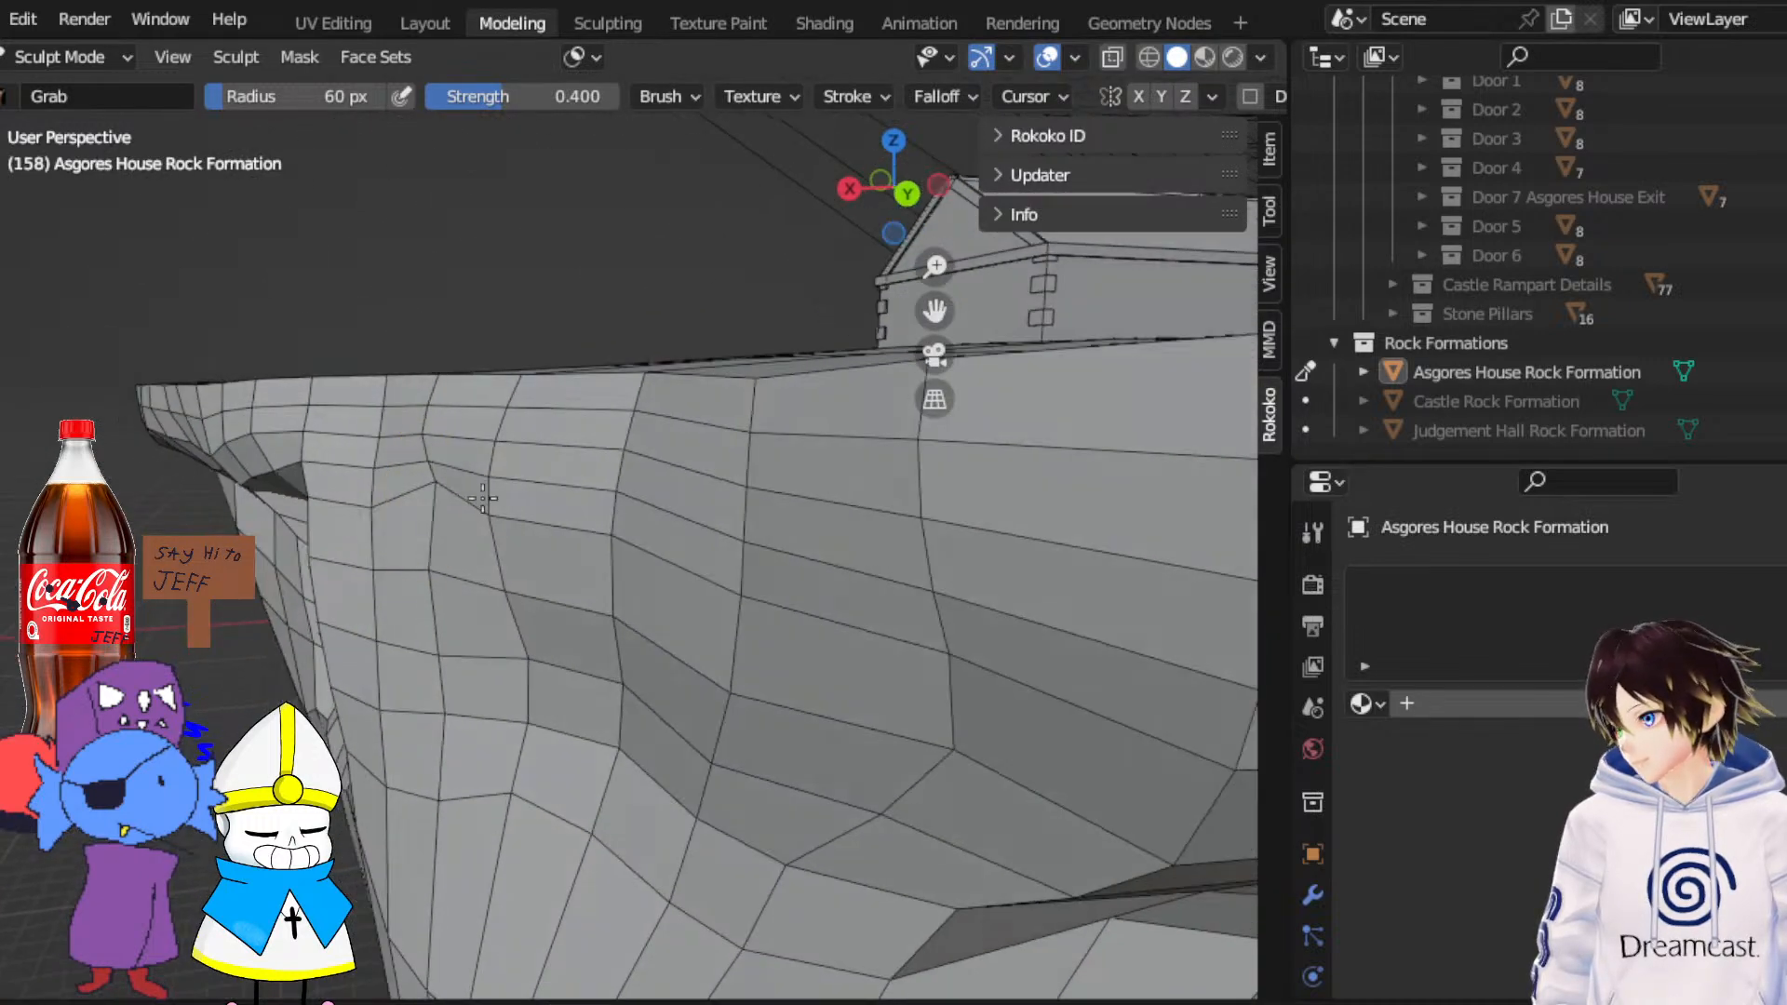
pyautogui.moveTo(447, 489)
pyautogui.mouseDown()
pyautogui.moveTo(421, 477)
pyautogui.moveTo(560, 512)
pyautogui.mouseUp()
pyautogui.moveTo(667, 474); pyautogui.dragTo(603, 557)
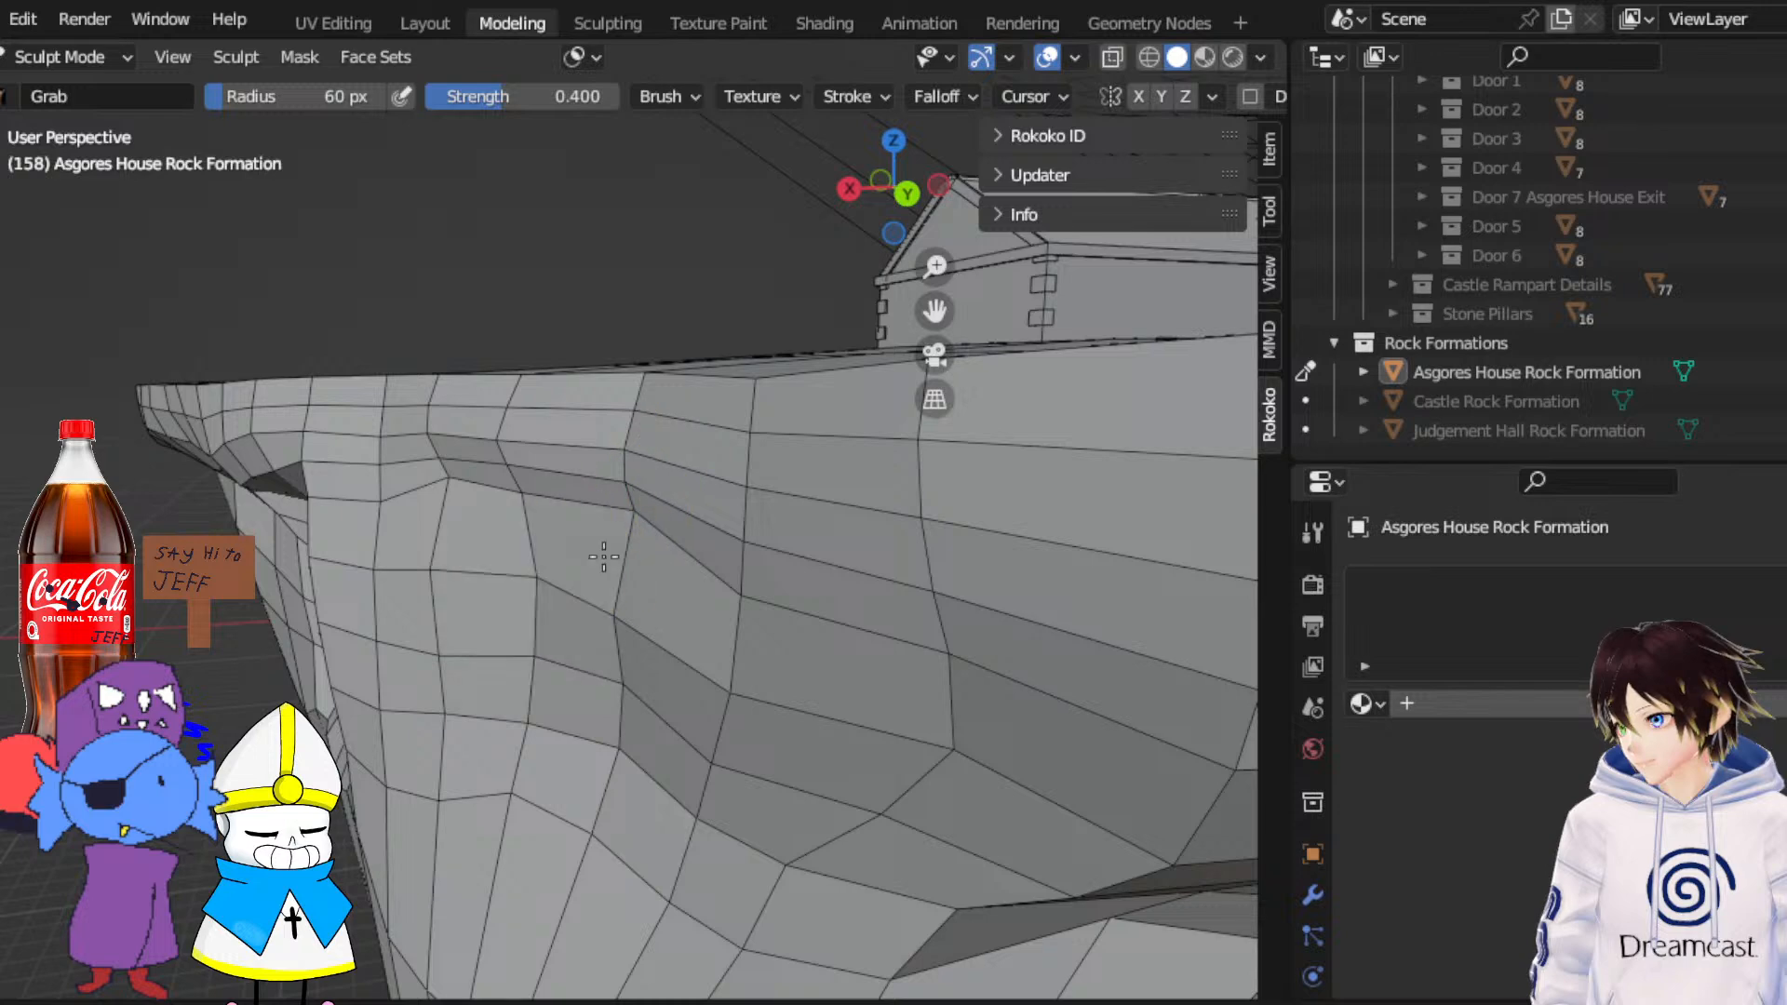
pyautogui.moveTo(695, 574)
pyautogui.mouseDown(button='middle')
pyautogui.moveTo(650, 539)
pyautogui.moveTo(706, 547)
pyautogui.mouseUp(button='middle')
pyautogui.moveTo(811, 465); pyautogui.dragTo(764, 461)
pyautogui.moveTo(893, 510); pyautogui.dragTo(970, 440)
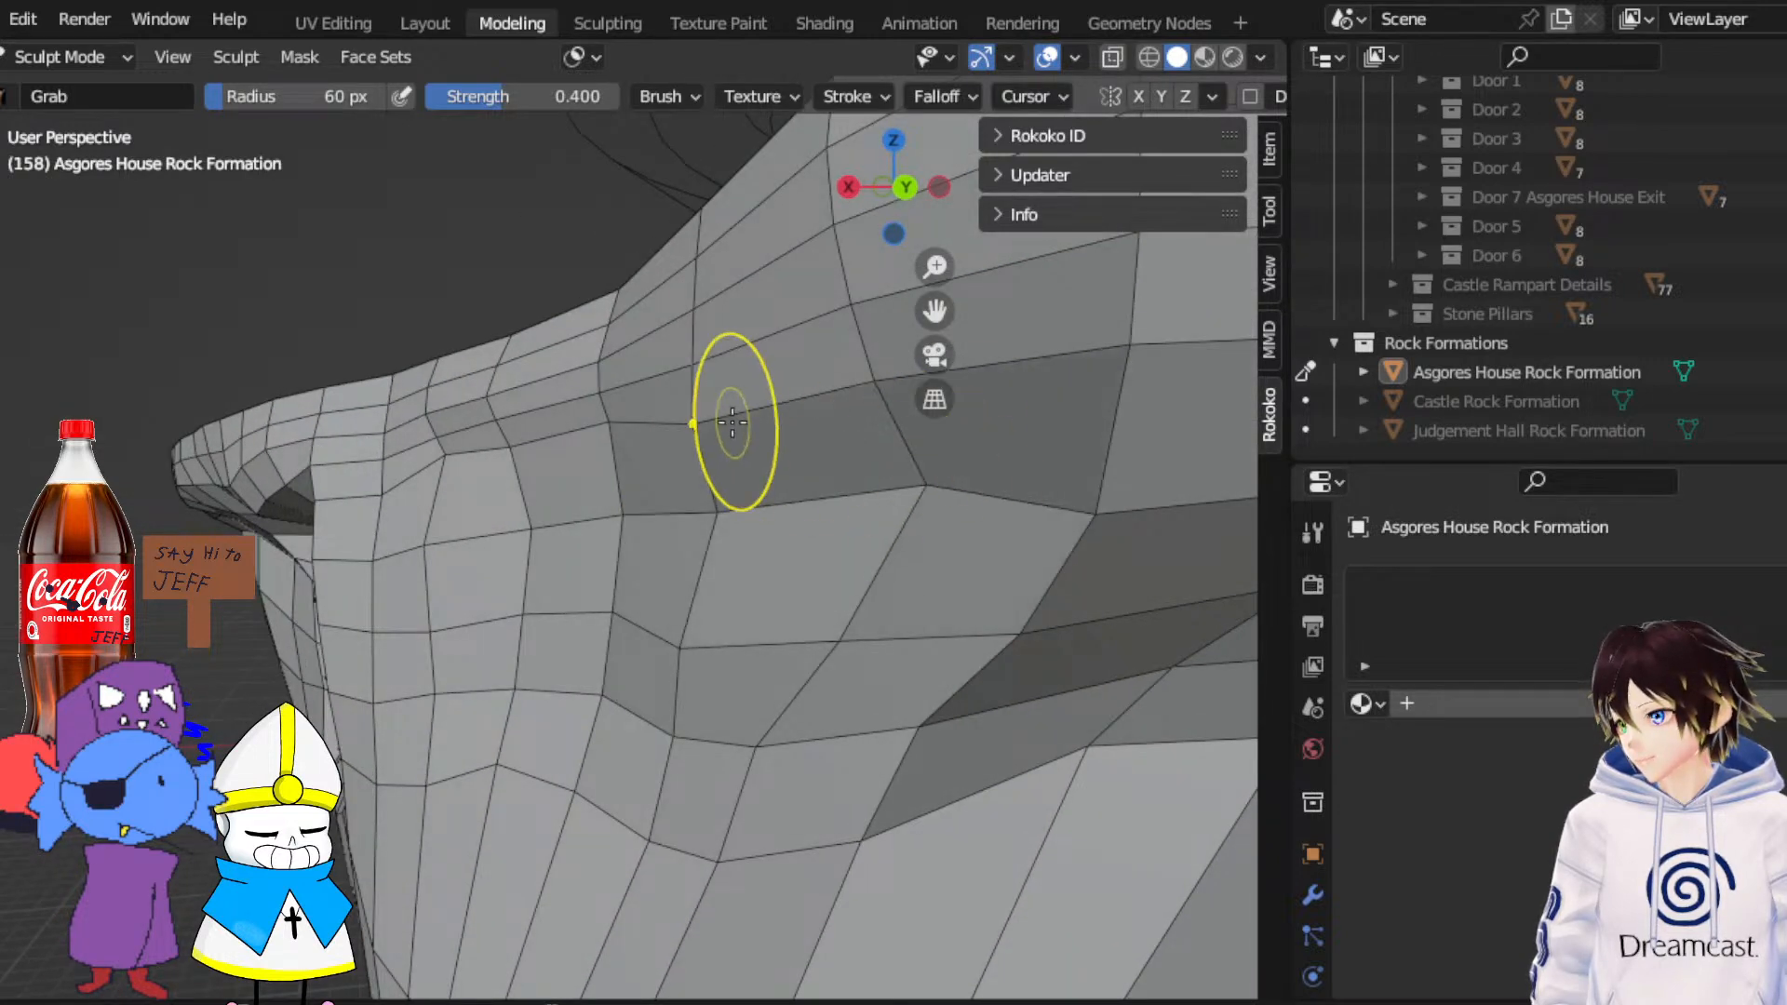
pyautogui.moveTo(696, 419)
pyautogui.mouseDown()
pyautogui.moveTo(761, 334)
pyautogui.moveTo(735, 288)
pyautogui.mouseUp()
pyautogui.moveTo(601, 391); pyautogui.dragTo(615, 370)
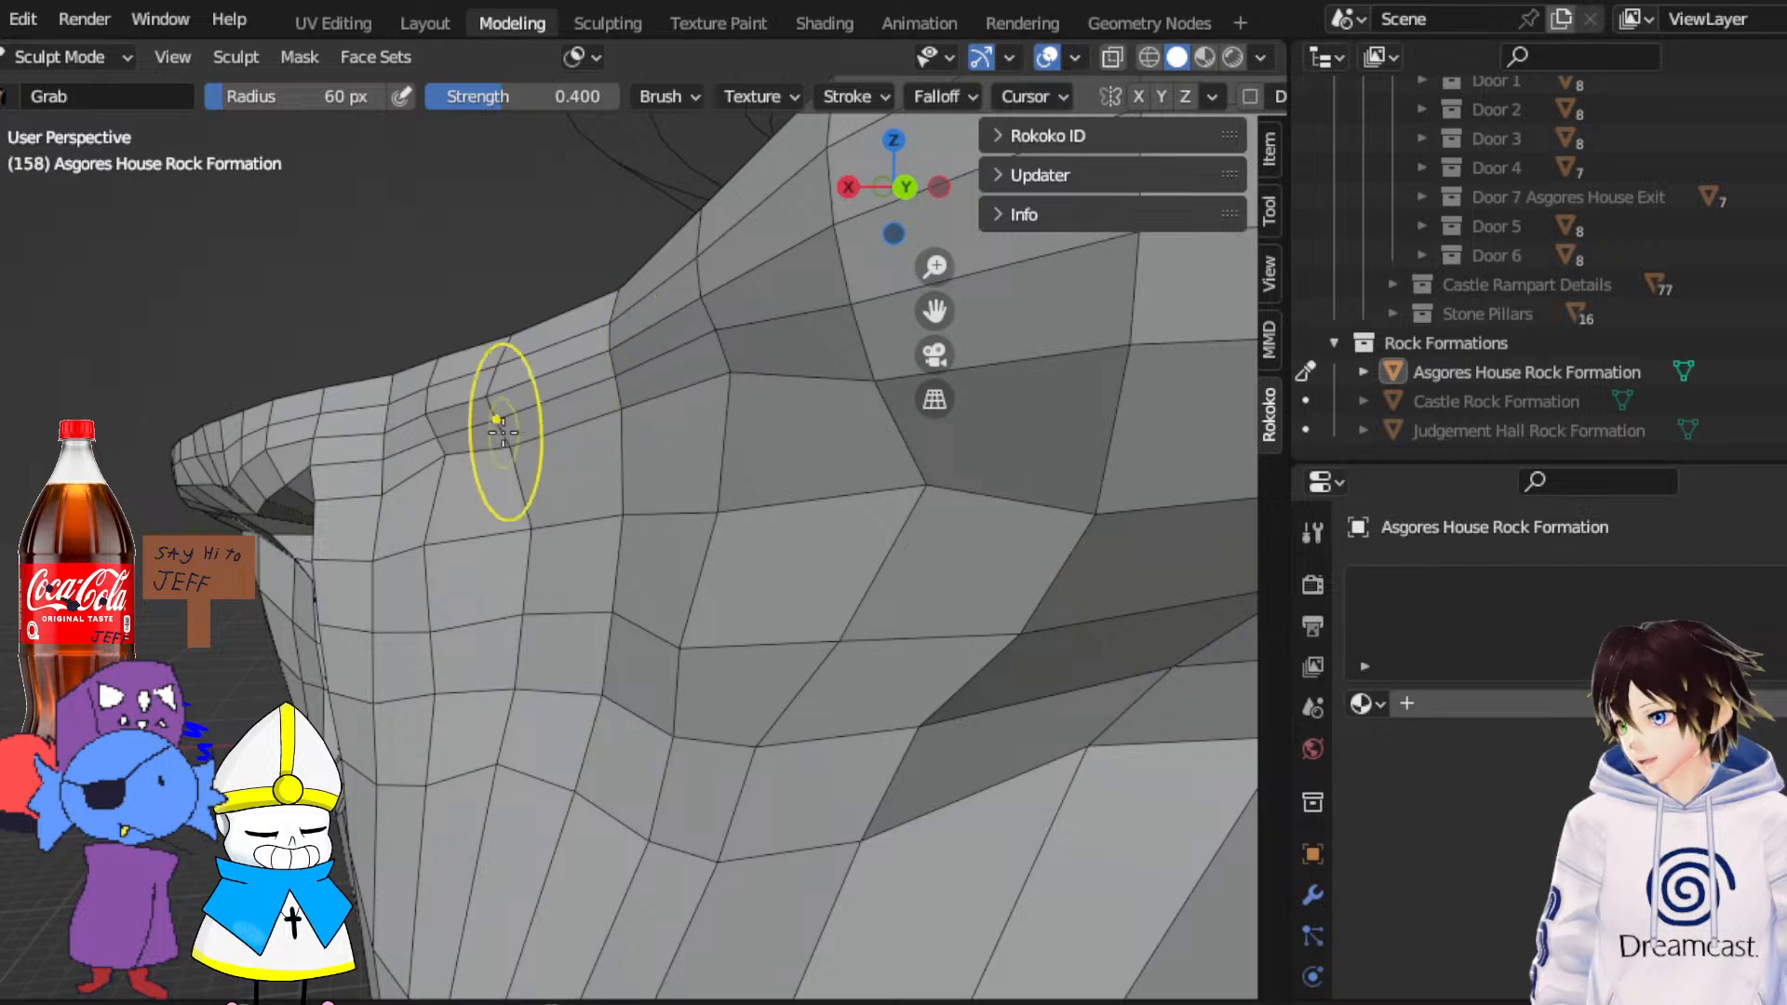
# Pull the rock beneath the rim inward between the doorway recess and the right corner to deepen the overhang
pyautogui.moveTo(494, 419); pyautogui.dragTo(838, 450, button='middle')
pyautogui.keyDown('shift'); pyautogui.moveTo(926, 321); pyautogui.dragTo(642, 359, button='middle'); pyautogui.keyUp('shift')
pyautogui.moveTo(626, 534); pyautogui.dragTo(812, 493, button='middle')
pyautogui.moveTo(753, 533); pyautogui.dragTo(689, 513)
pyautogui.moveTo(726, 613); pyautogui.dragTo(597, 603)
pyautogui.moveTo(661, 536)
pyautogui.mouseDown()
pyautogui.moveTo(618, 530)
pyautogui.moveTo(662, 522)
pyautogui.mouseUp()
pyautogui.moveTo(705, 633); pyautogui.dragTo(662, 628)
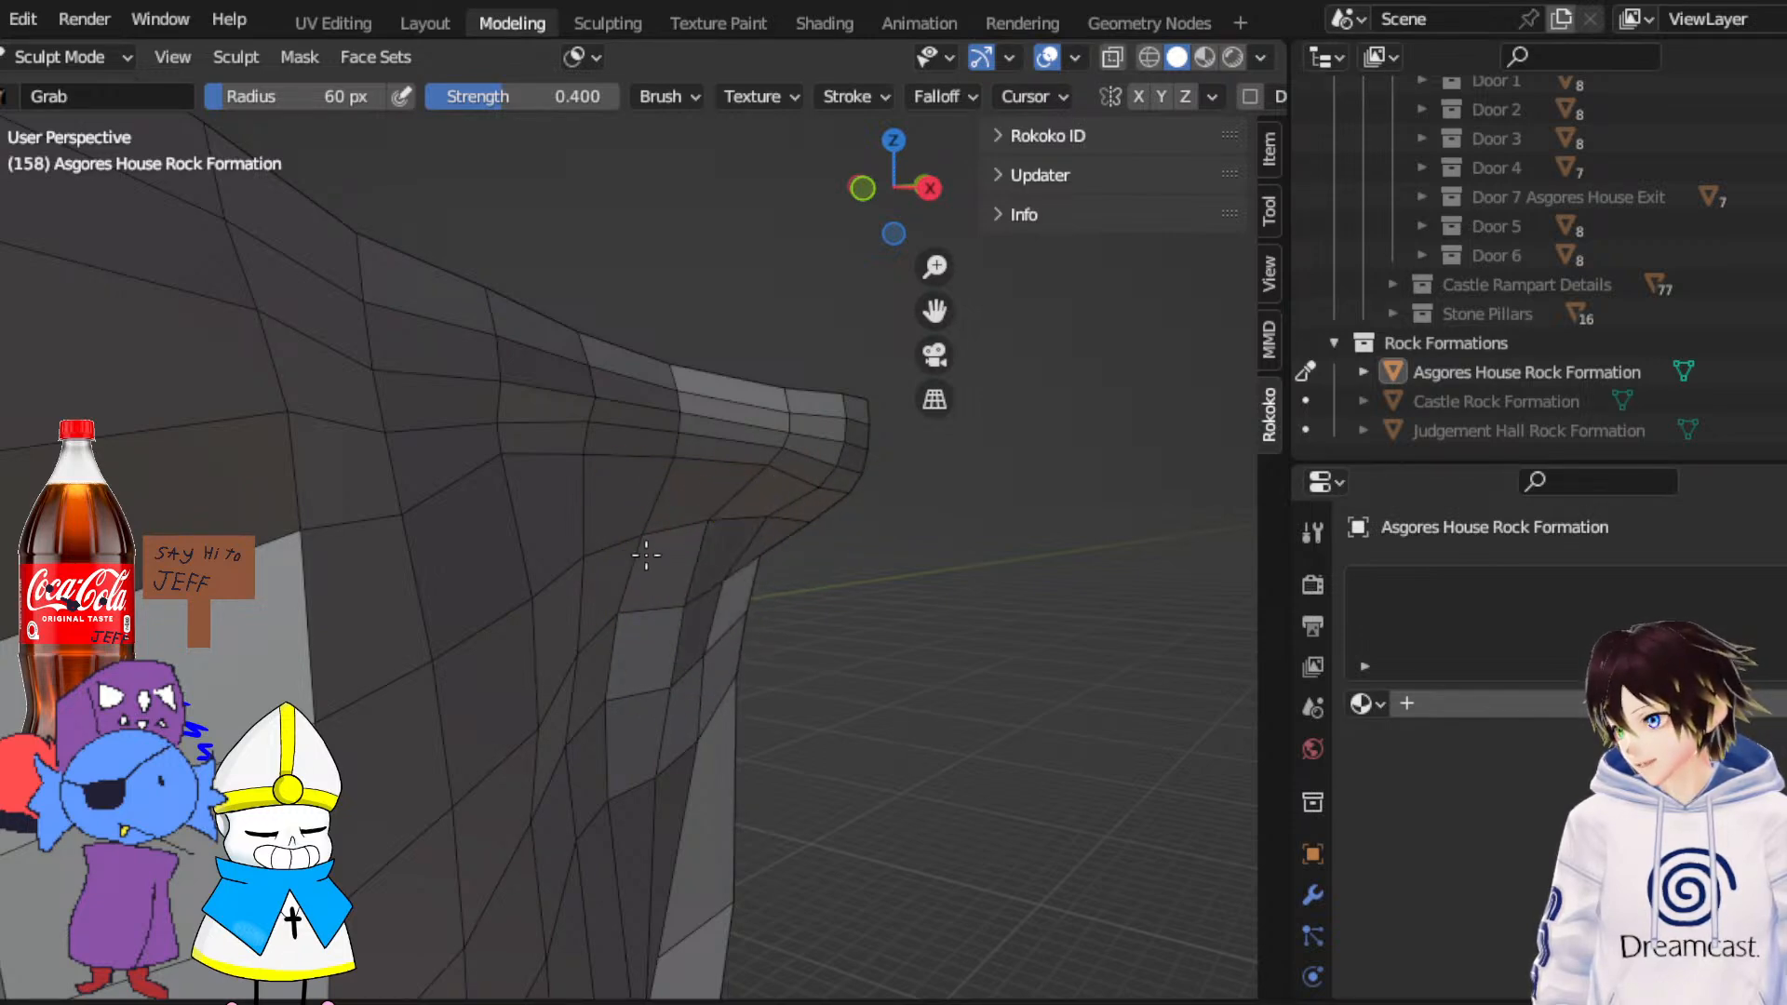
# Examine the reshaped cliff, rim and doorway recess from several sides with the overlays hidden
pyautogui.moveTo(712, 584)
pyautogui.mouseDown(button='middle')
pyautogui.moveTo(347, 578)
pyautogui.moveTo(738, 559)
pyautogui.mouseUp(button='middle')
pyautogui.scroll(-2, 349, 575)
pyautogui.scroll(3, 738, 558)
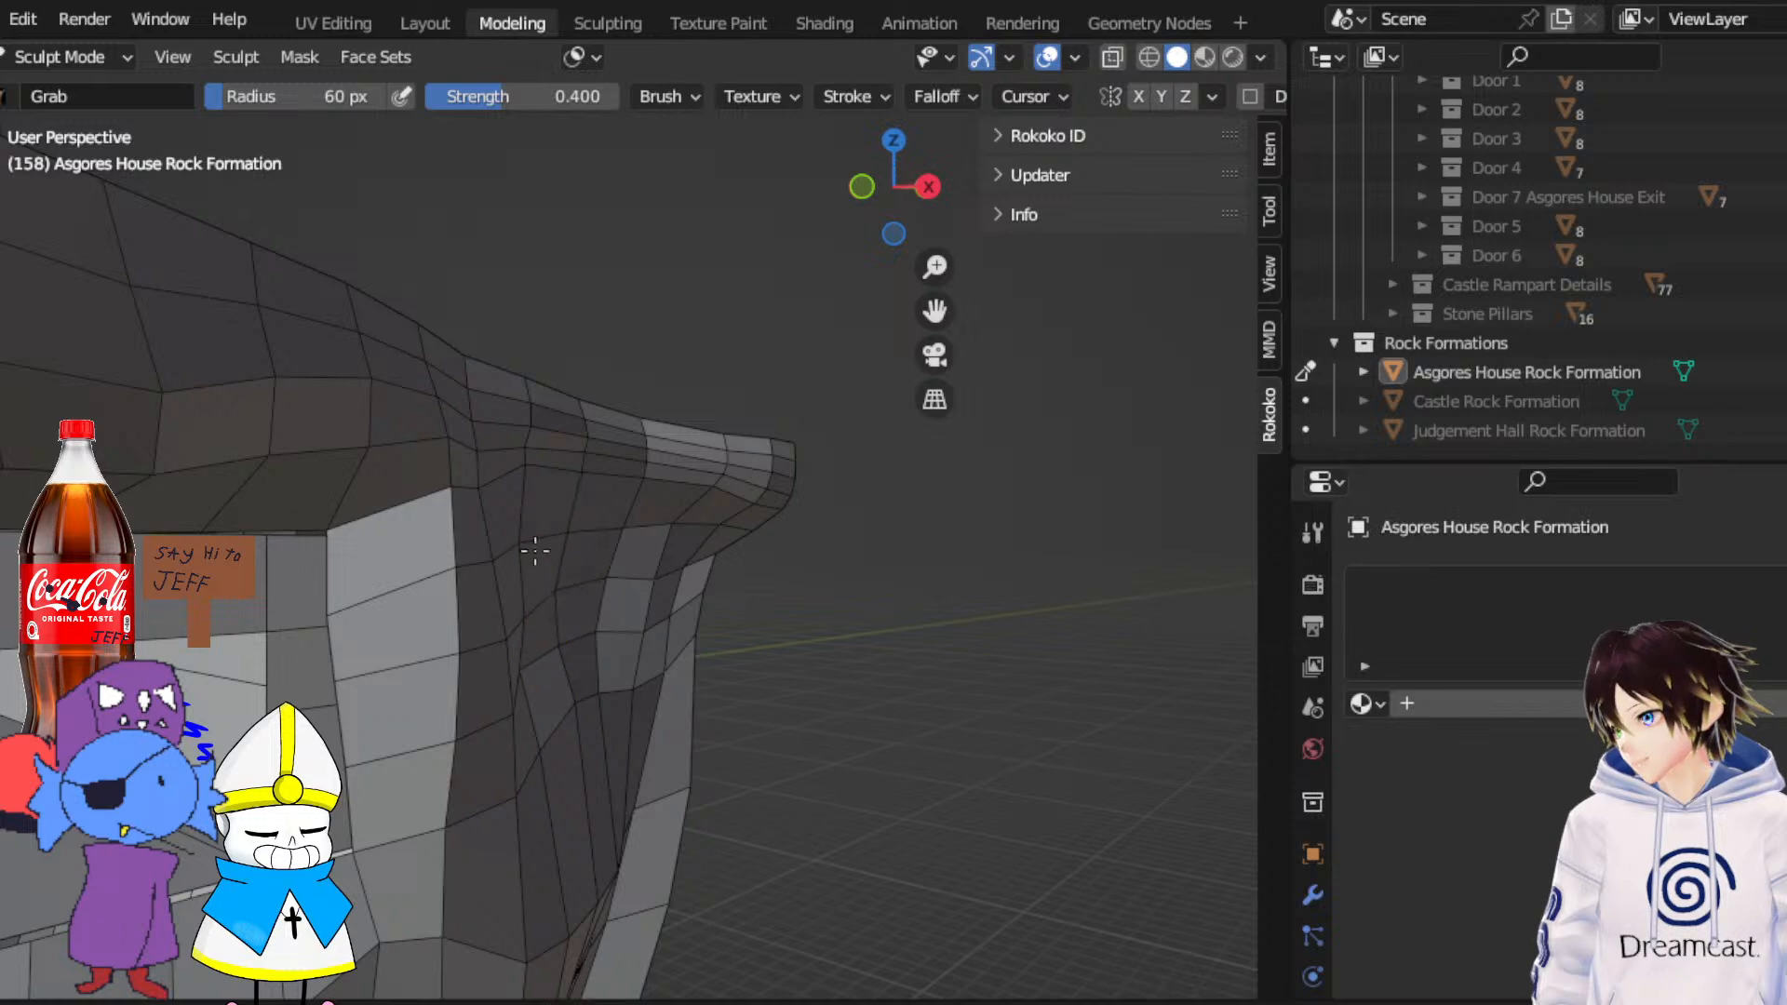
pyautogui.click(1049, 60)
pyautogui.moveTo(605, 521); pyautogui.dragTo(387, 532, button='middle')
pyautogui.scroll(-2, 410, 521)
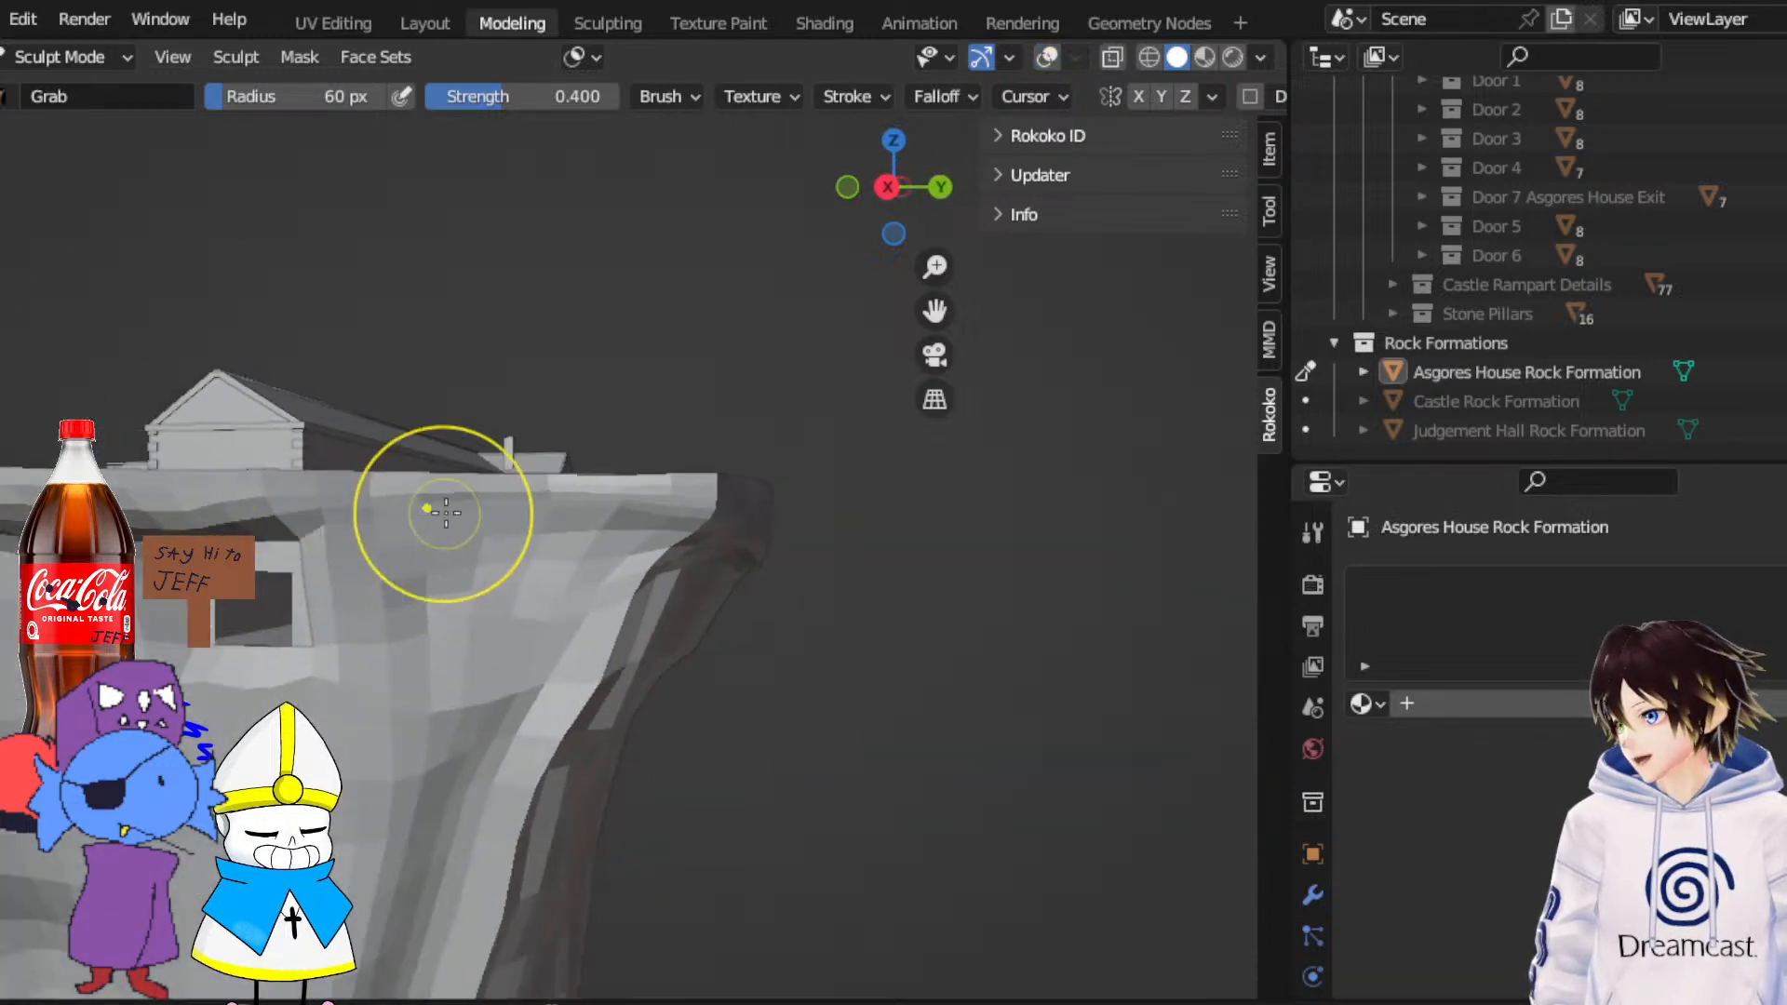
pyautogui.moveTo(579, 507); pyautogui.dragTo(712, 471, button='middle')
pyautogui.scroll(-2, 714, 471)
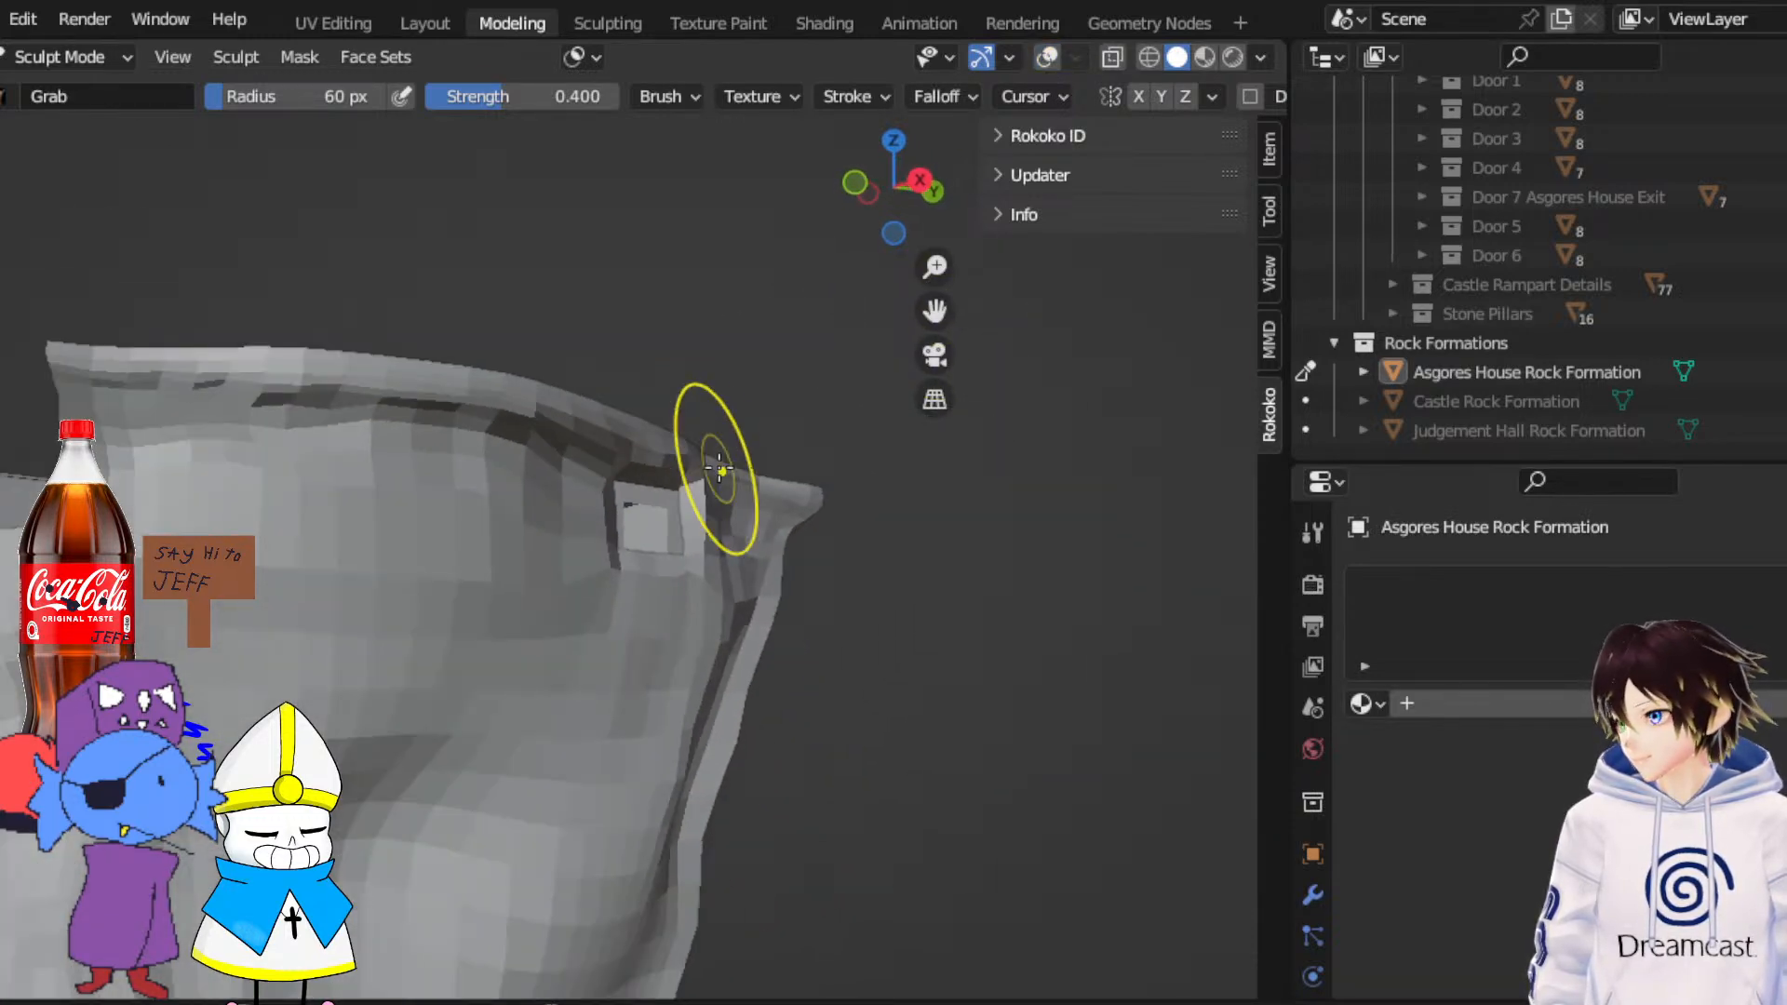
pyautogui.moveTo(342, 521)
pyautogui.mouseDown(button='middle')
pyautogui.moveTo(568, 589)
pyautogui.moveTo(635, 588)
pyautogui.moveTo(359, 546)
pyautogui.mouseUp(button='middle')
pyautogui.scroll(-3, 514, 570)
pyautogui.scroll(-2, 635, 588)
pyautogui.scroll(5, 530, 559)
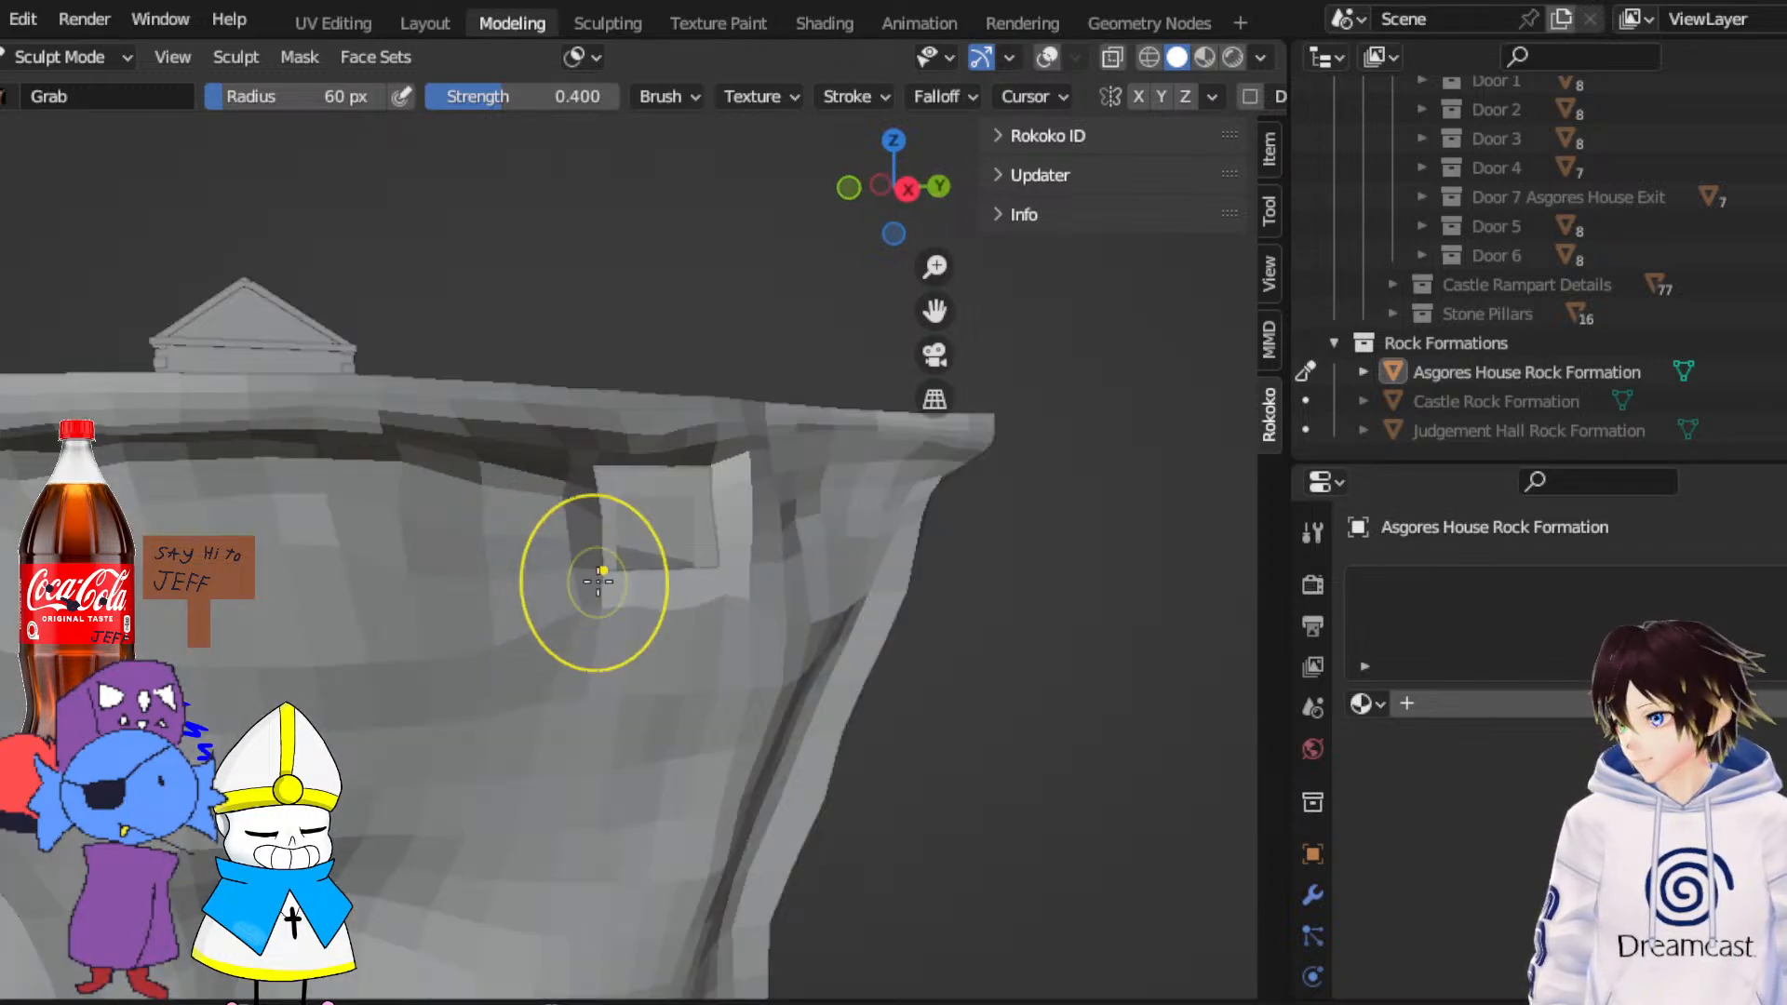
pyautogui.scroll(-1, 598, 582)
pyautogui.moveTo(642, 497); pyautogui.dragTo(474, 549, button='middle')
pyautogui.scroll(-7, 466, 550)
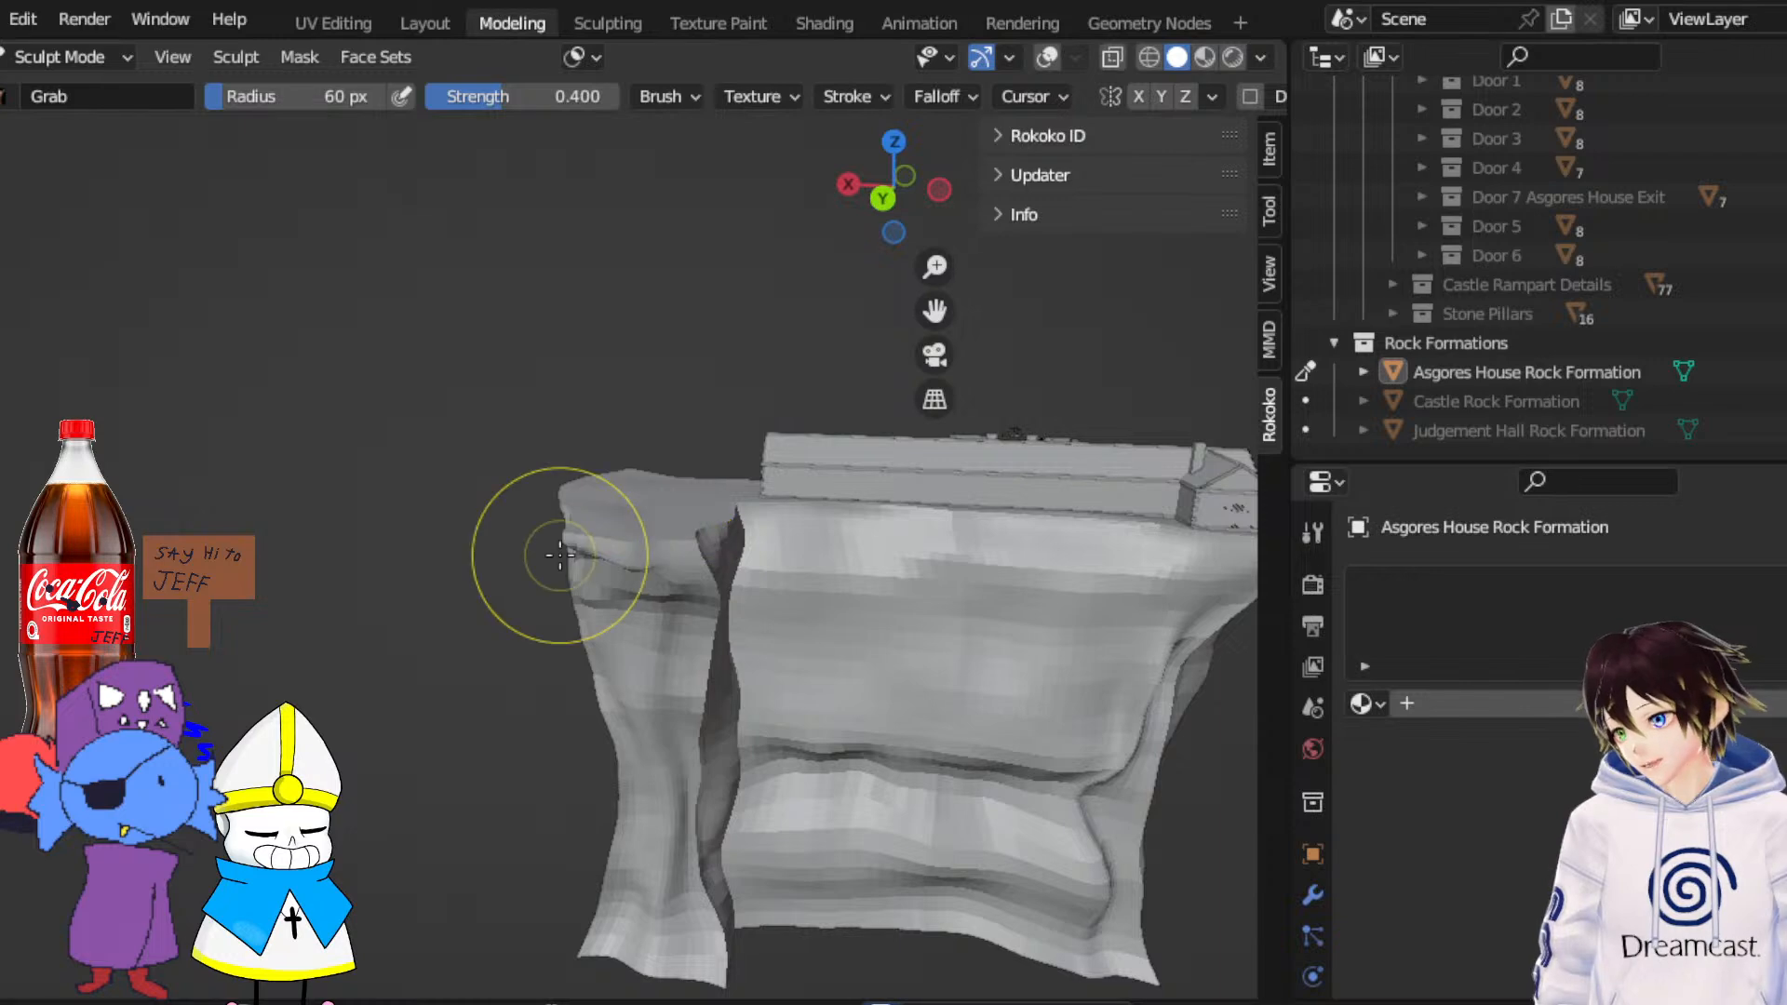
pyautogui.moveTo(559, 555); pyautogui.dragTo(819, 563, button='middle')
pyautogui.moveTo(484, 535); pyautogui.dragTo(794, 510, button='middle')
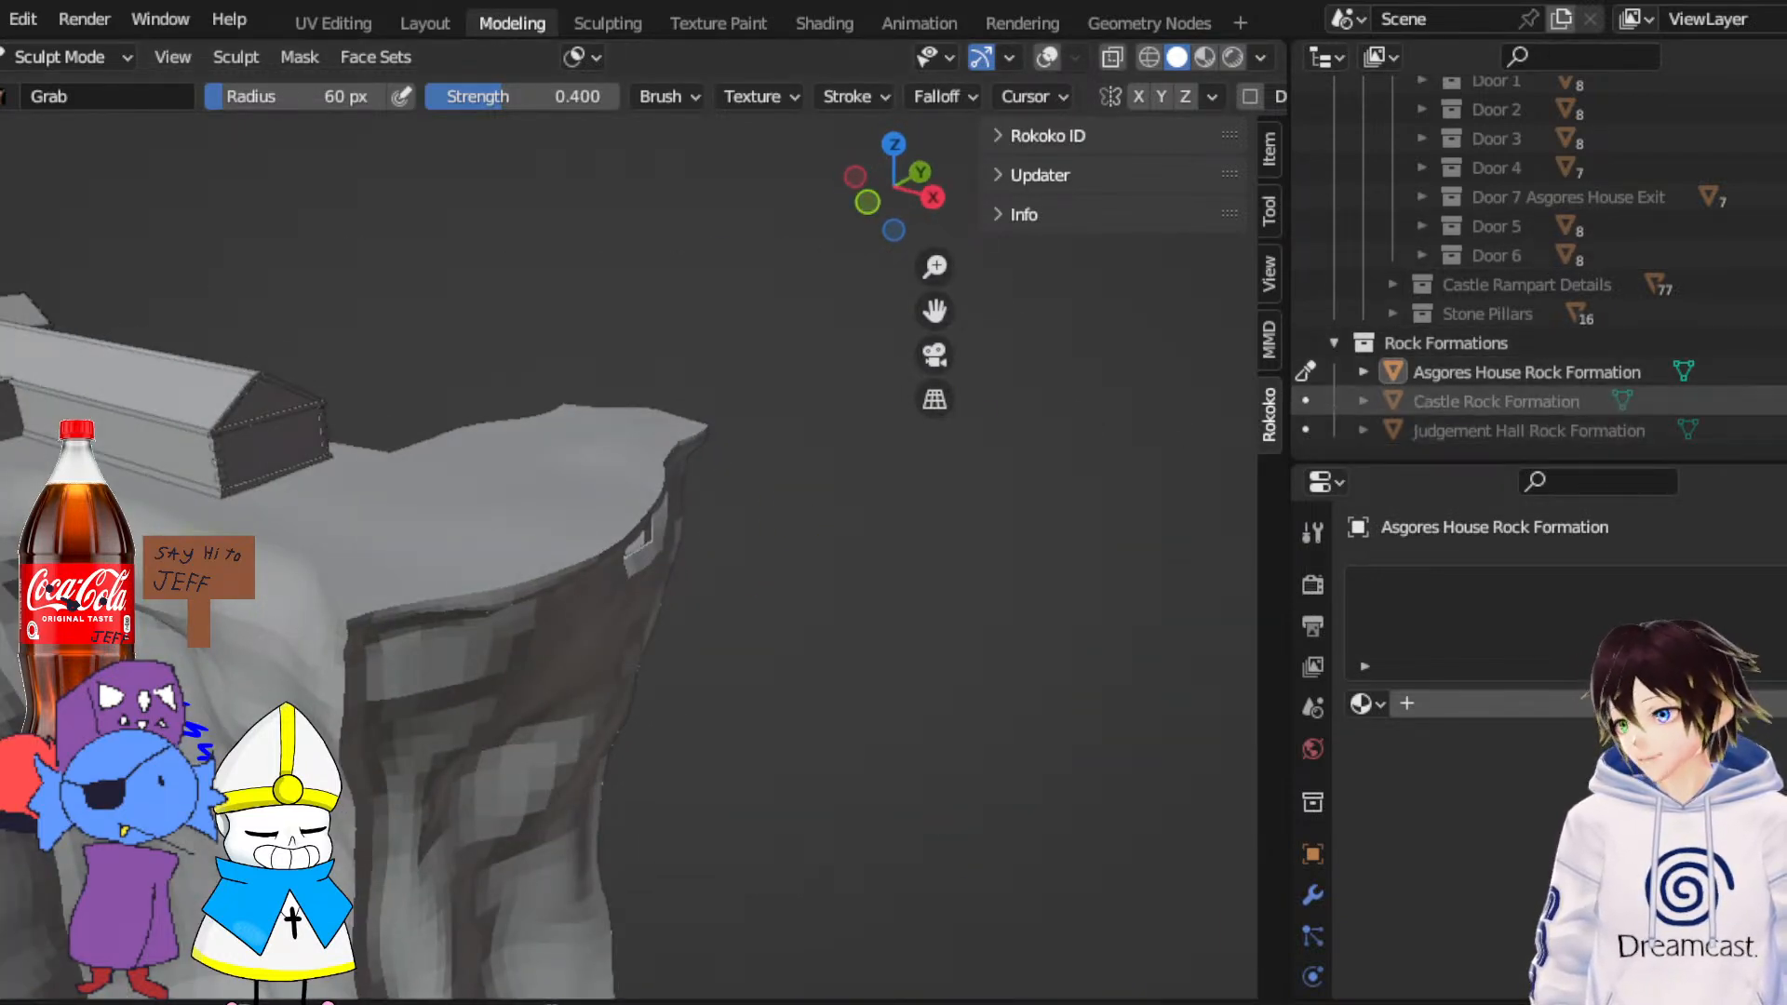
# Unhide the Castle and Judgement Hall Rock Formations and the Wall, three Elevator Shaft, Roads and Geometry Nodes collections
pyautogui.click(1305, 402)
pyautogui.click(1306, 430)
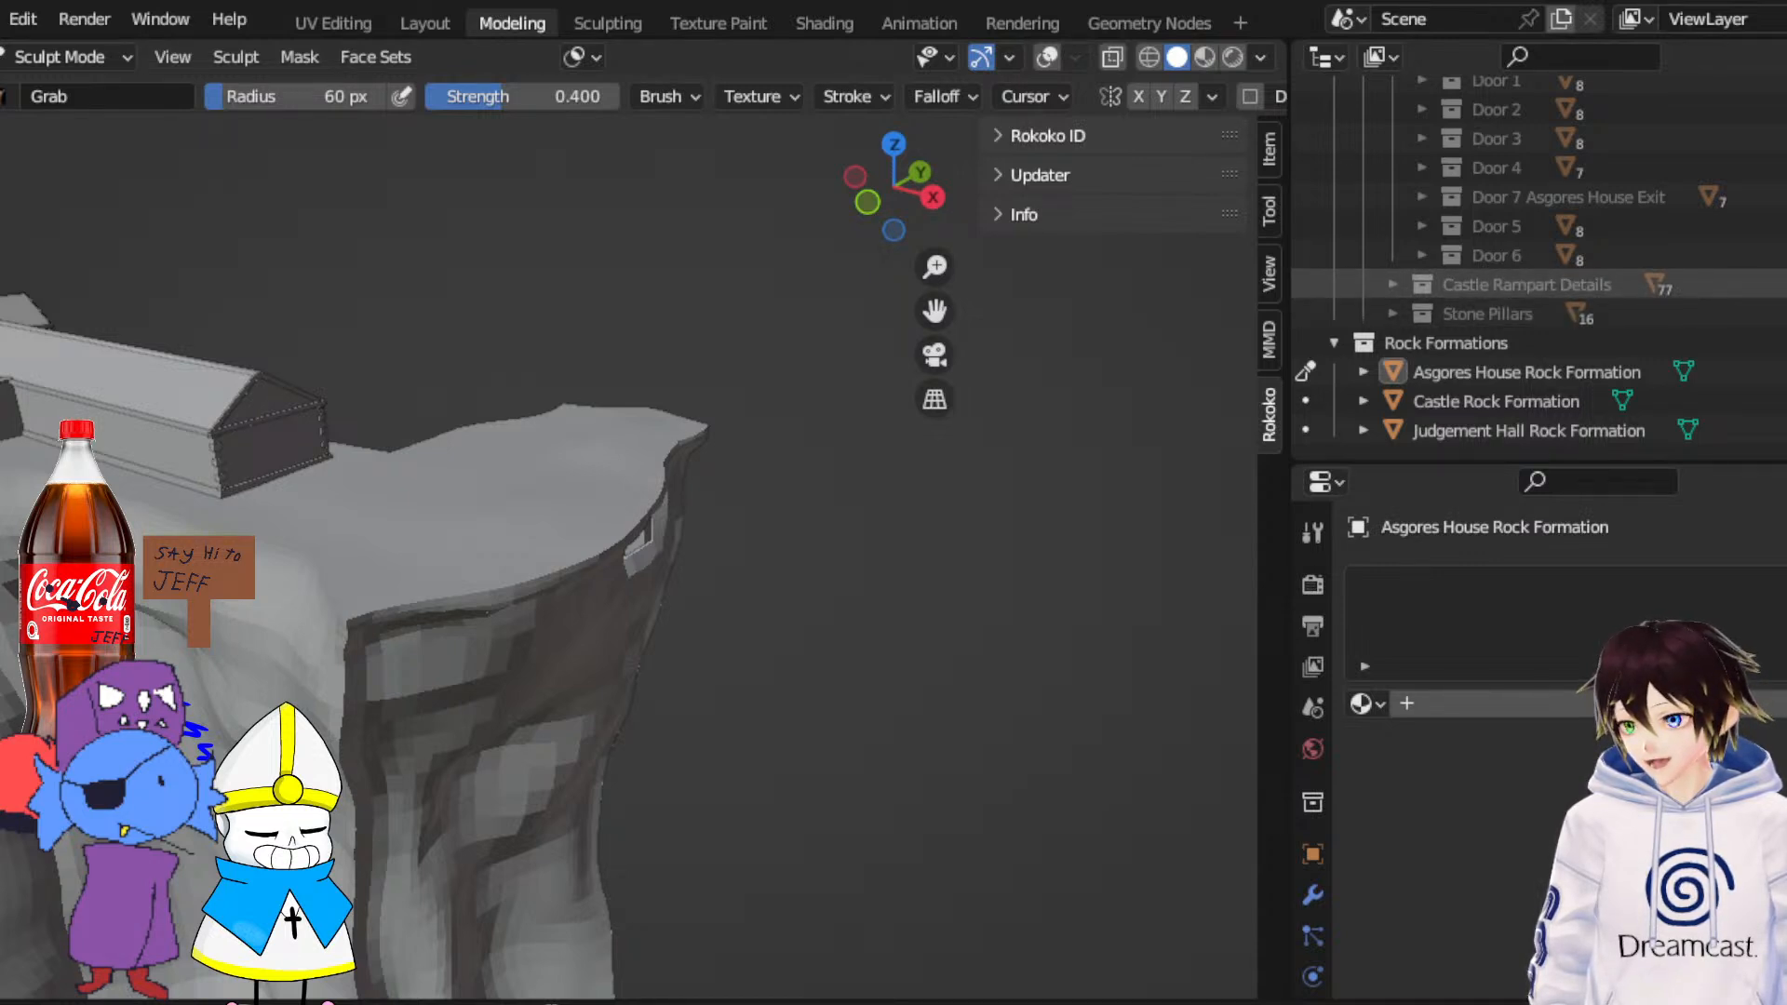
pyautogui.scroll(10, 1536, 270)
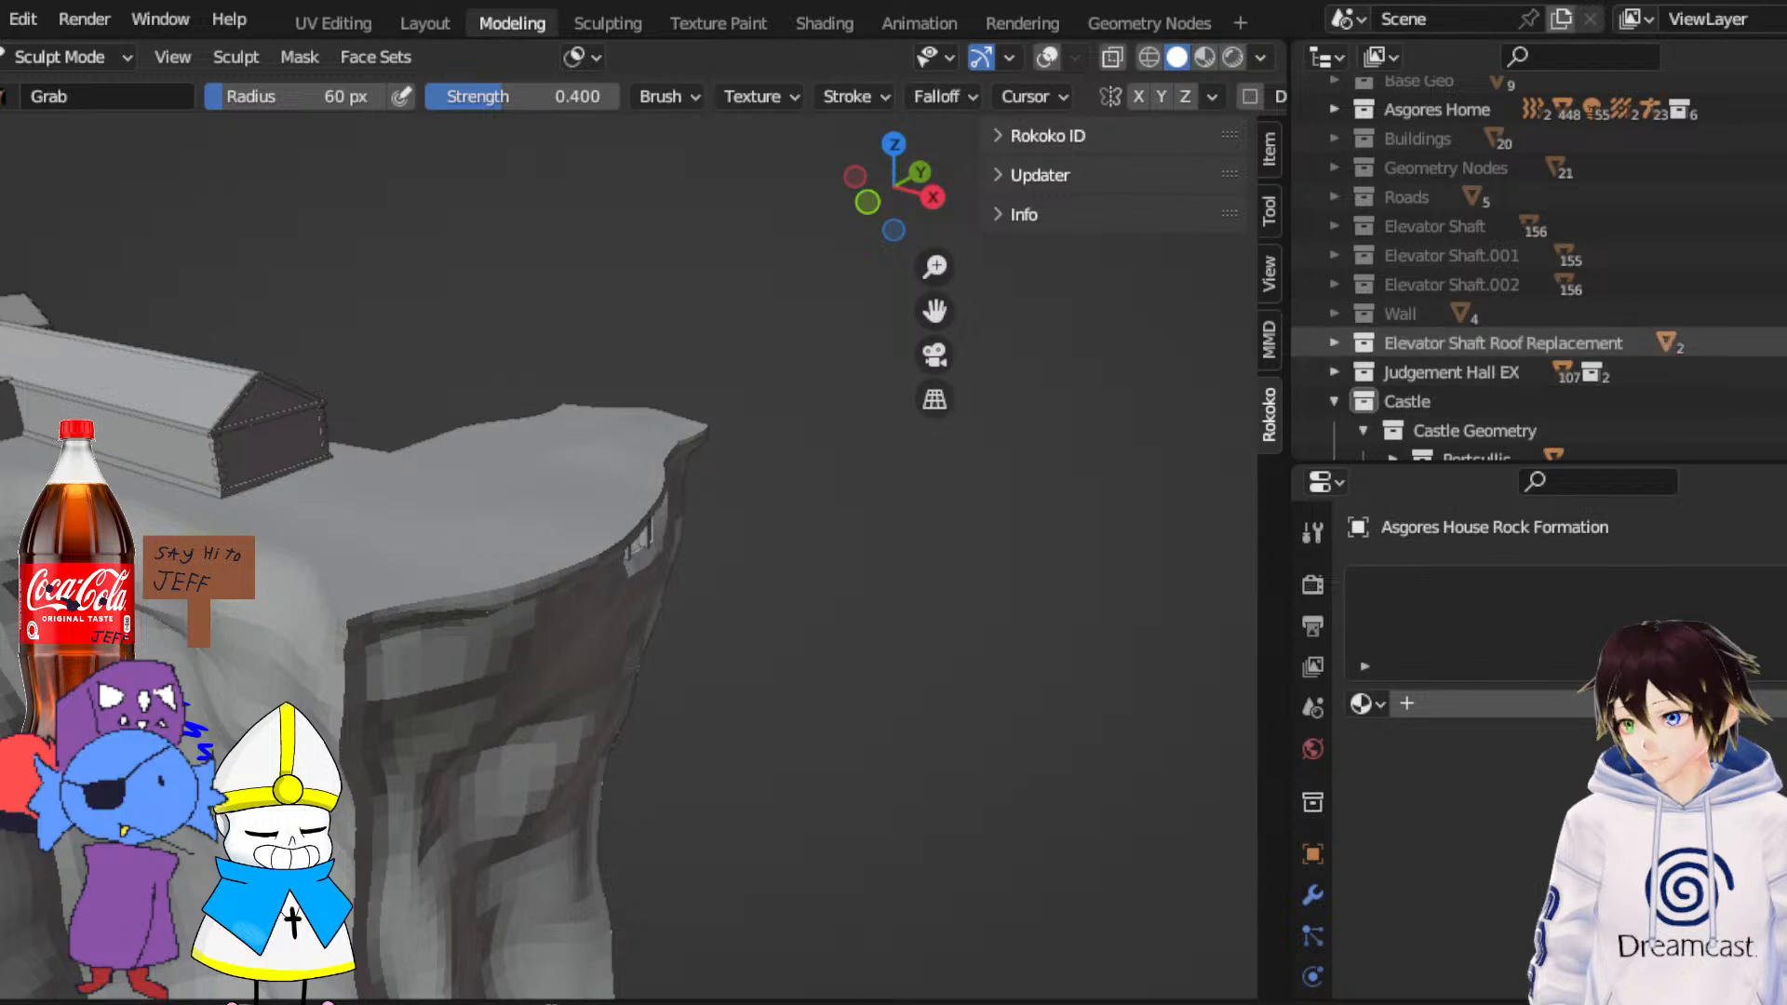
pyautogui.click(1785, 314)
pyautogui.click(1786, 285)
pyautogui.click(1785, 256)
pyautogui.click(1785, 226)
pyautogui.click(1785, 197)
pyautogui.click(1785, 168)
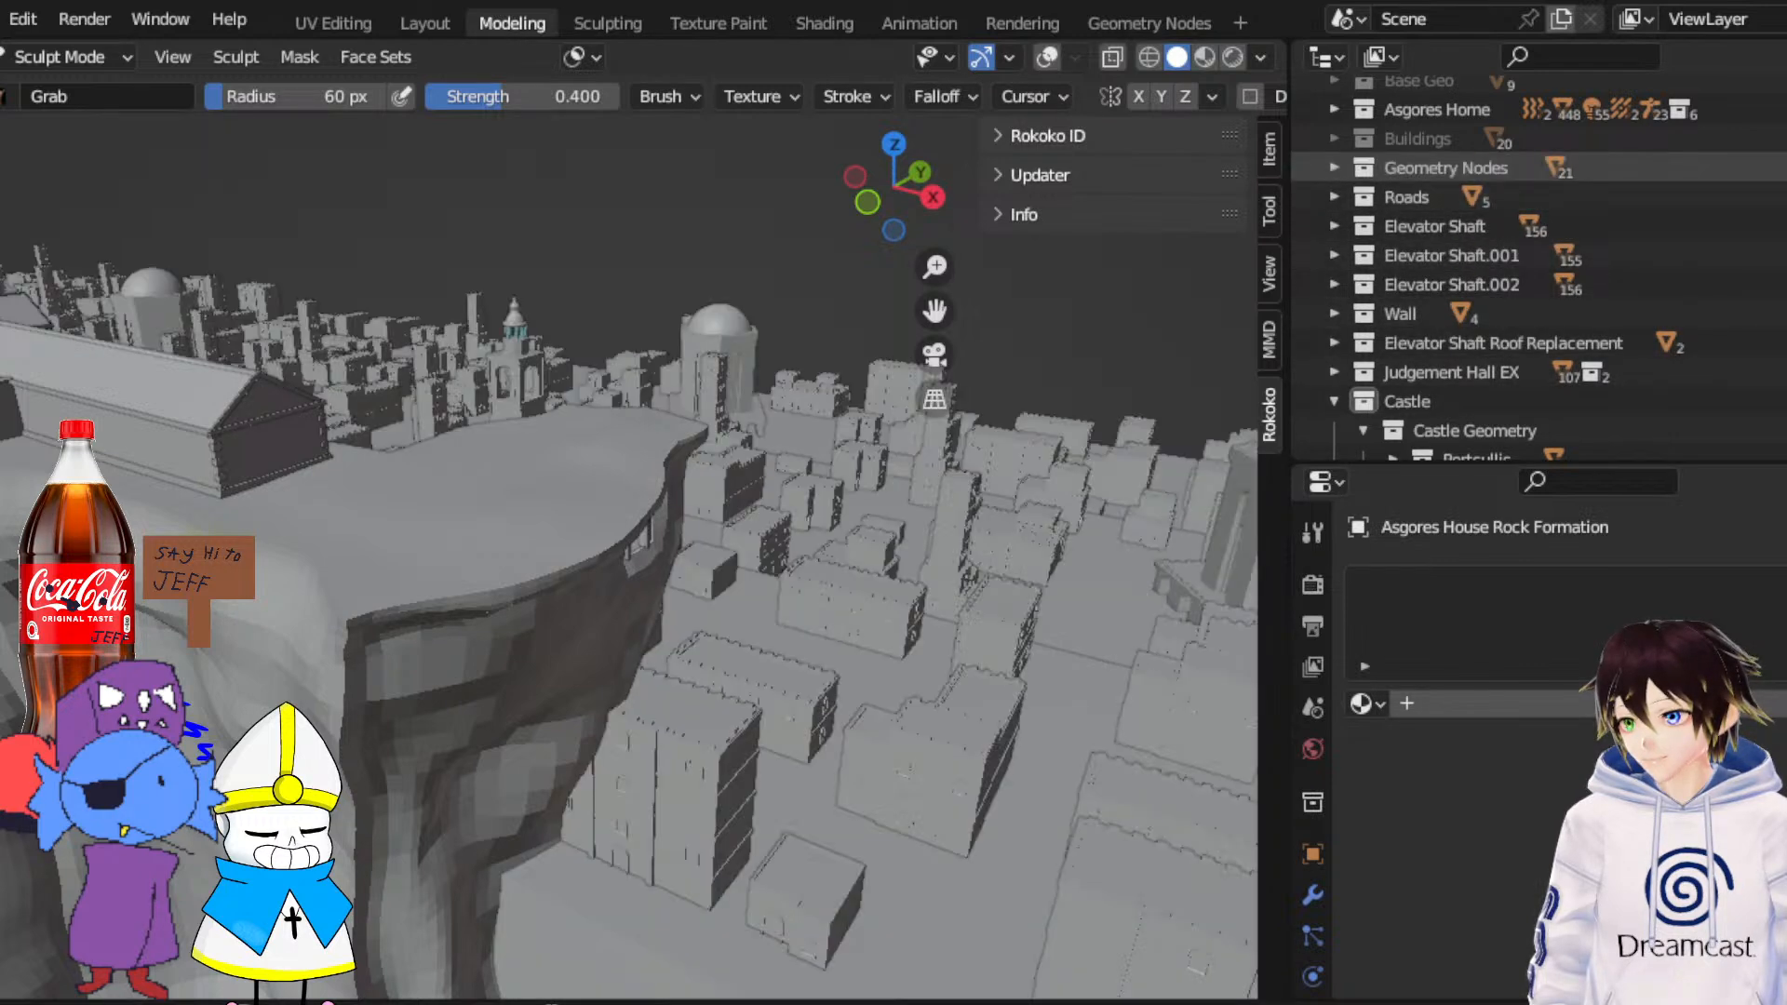
# Unhide the Base Geo, New Home Reference, New Home Blockout and all three Elevator Reference collections
pyautogui.scroll(8, 1536, 270)
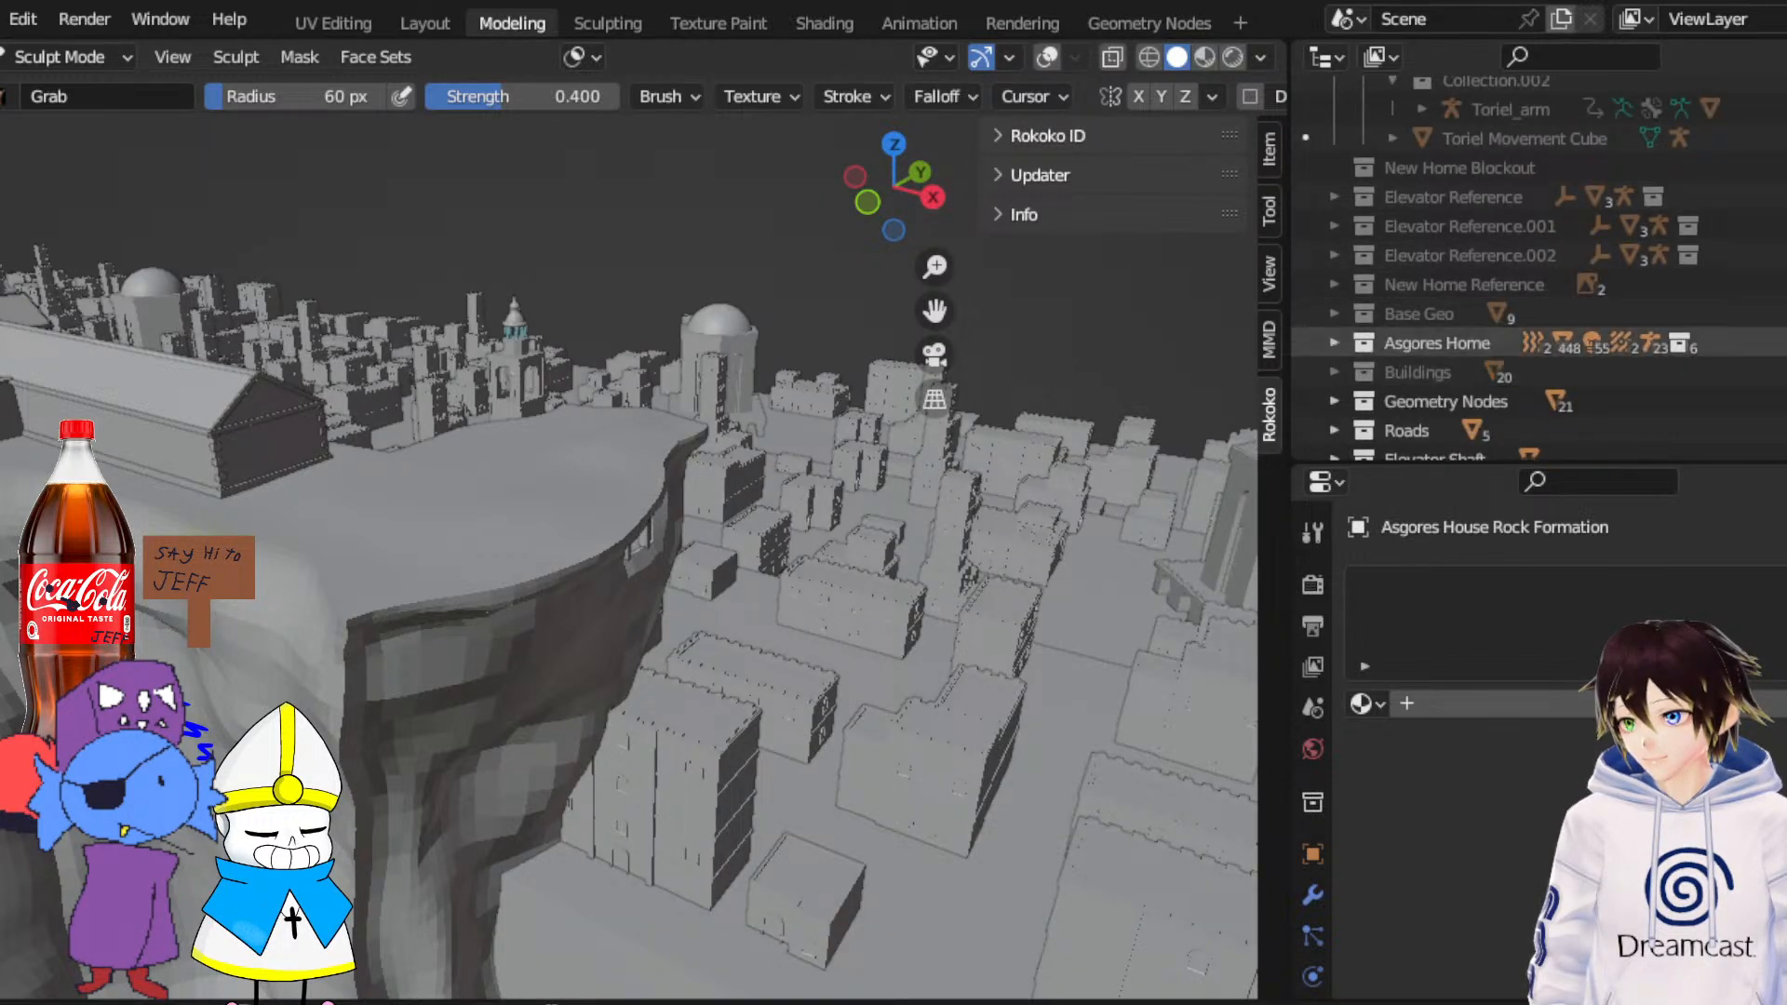
pyautogui.click(1785, 314)
pyautogui.click(1785, 285)
pyautogui.click(1785, 256)
pyautogui.click(1785, 198)
pyautogui.click(1785, 168)
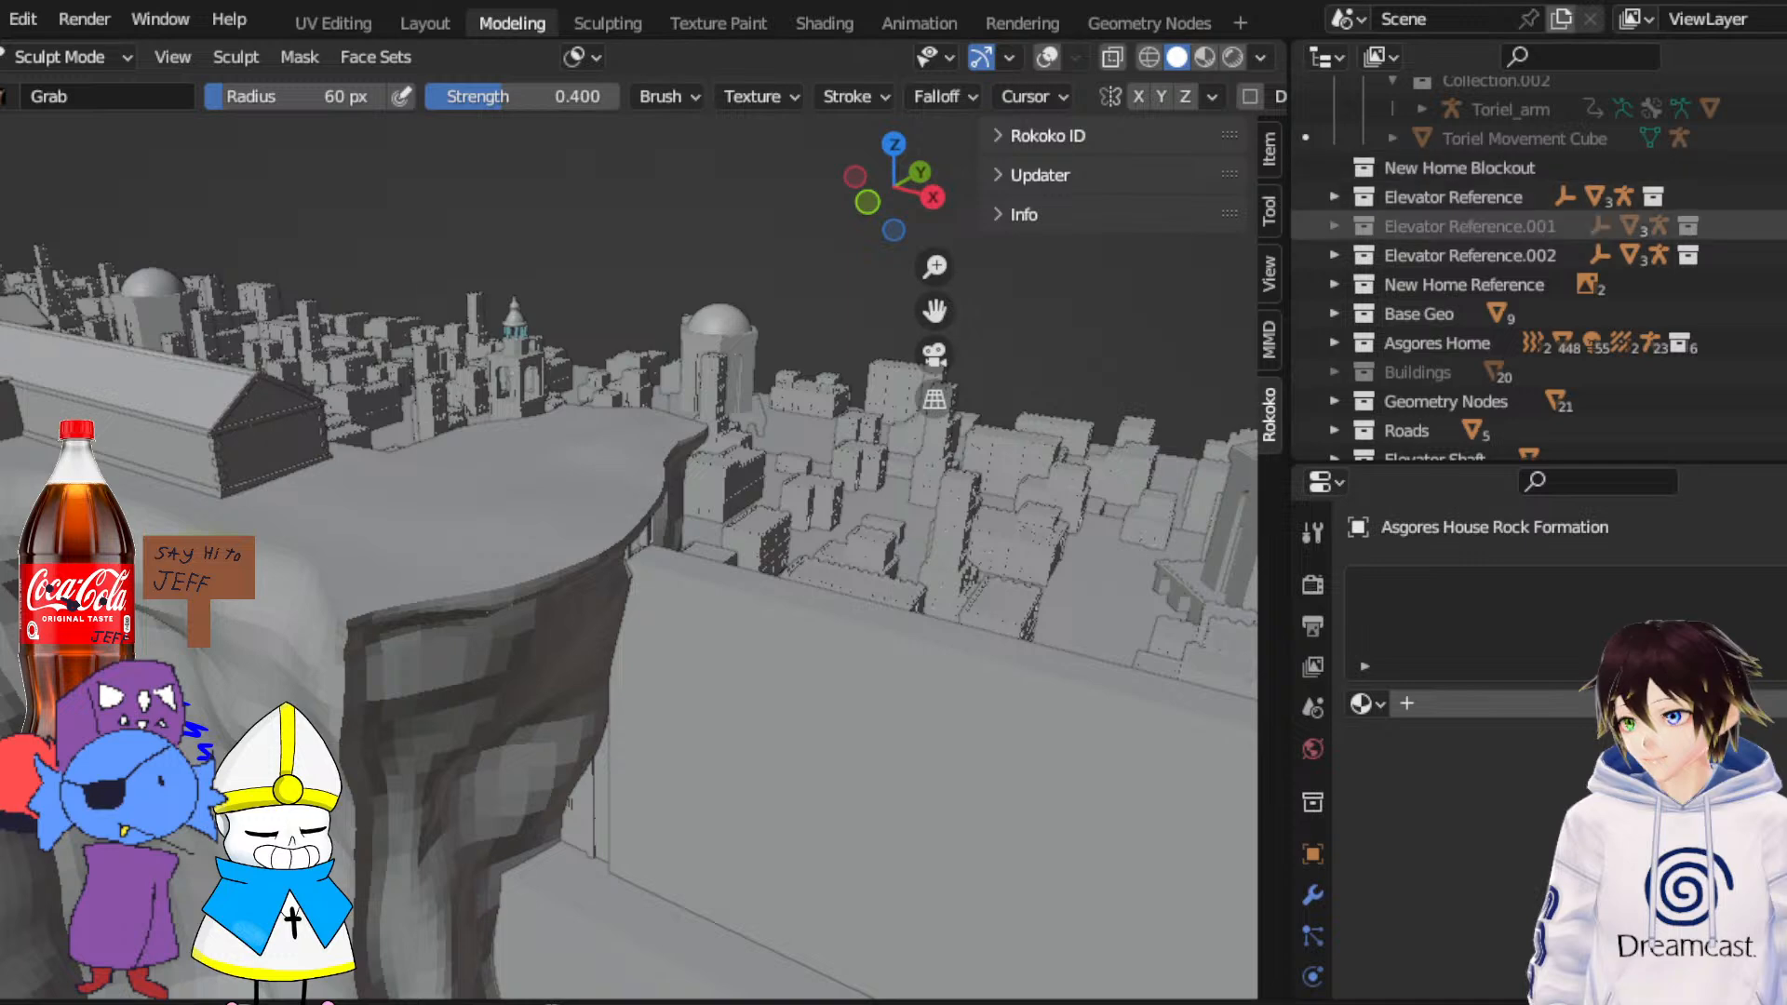
pyautogui.click(1786, 226)
pyautogui.scroll(3, 1785, 226)
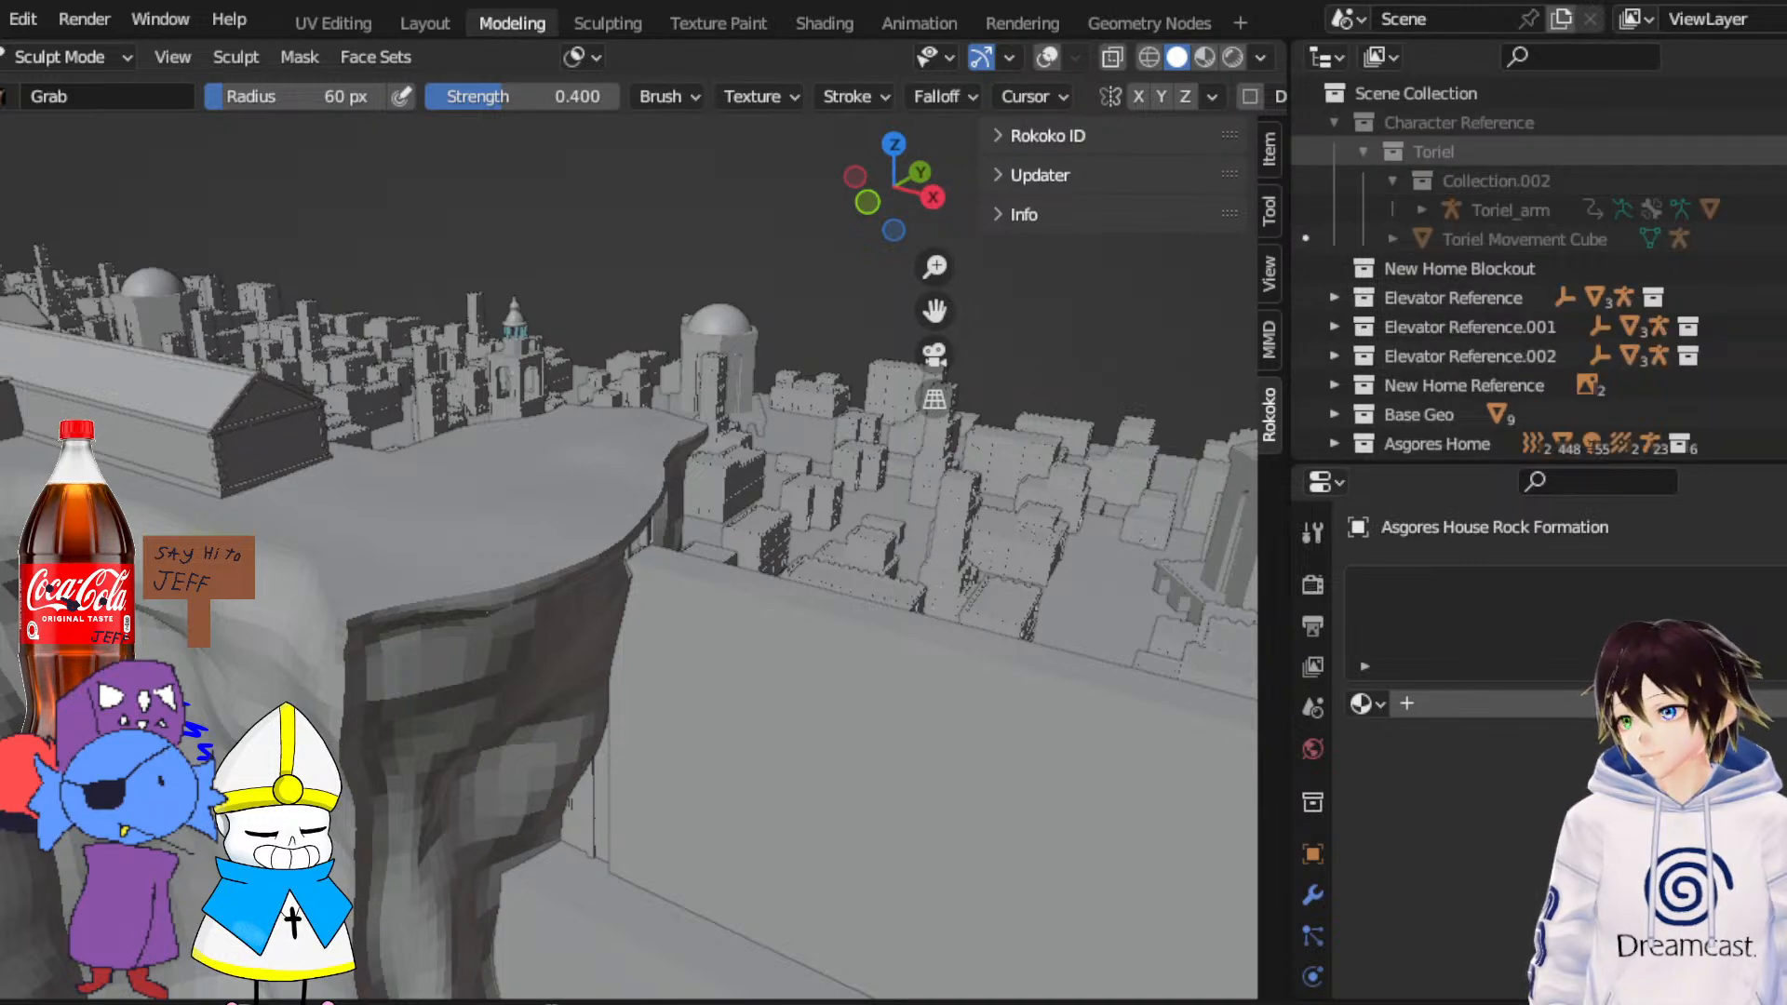
pyautogui.click(1785, 122)
pyautogui.click(1785, 121)
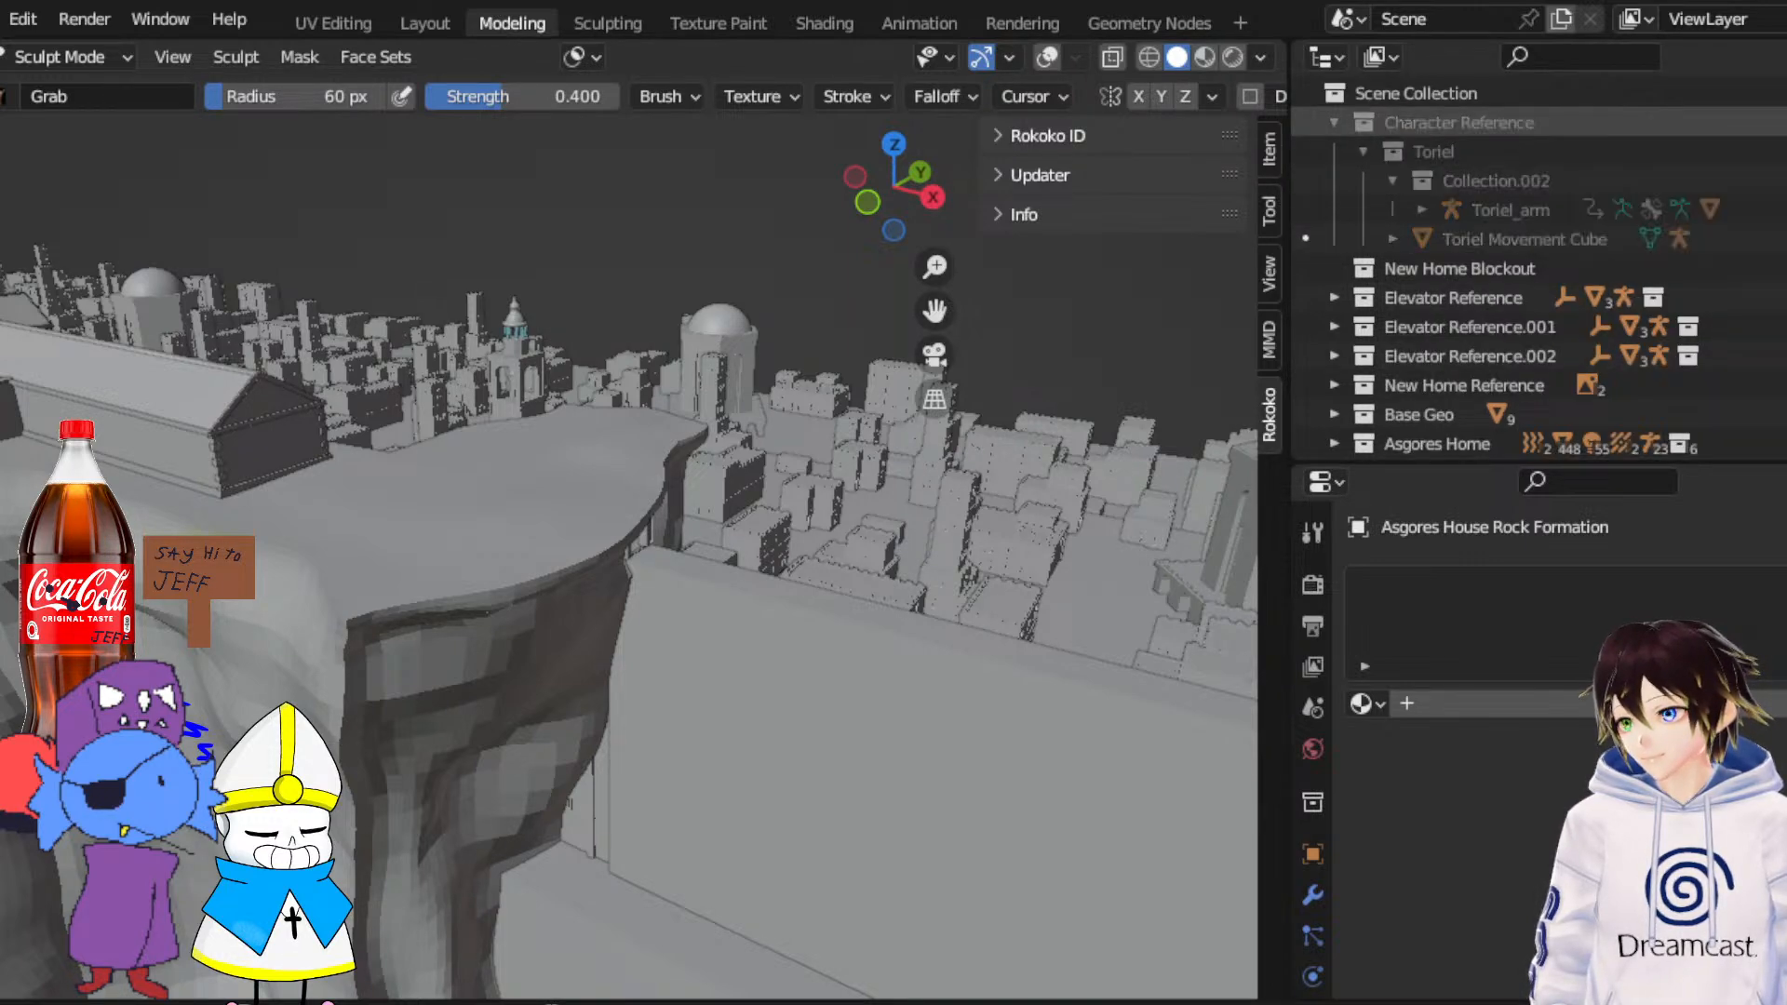
# Examine the three rock formations together with the castle, Judgement Hall, walls and surrounding city
pyautogui.moveTo(523, 349); pyautogui.dragTo(392, 317, button='middle')
pyautogui.moveTo(481, 387); pyautogui.dragTo(497, 535, button='middle')
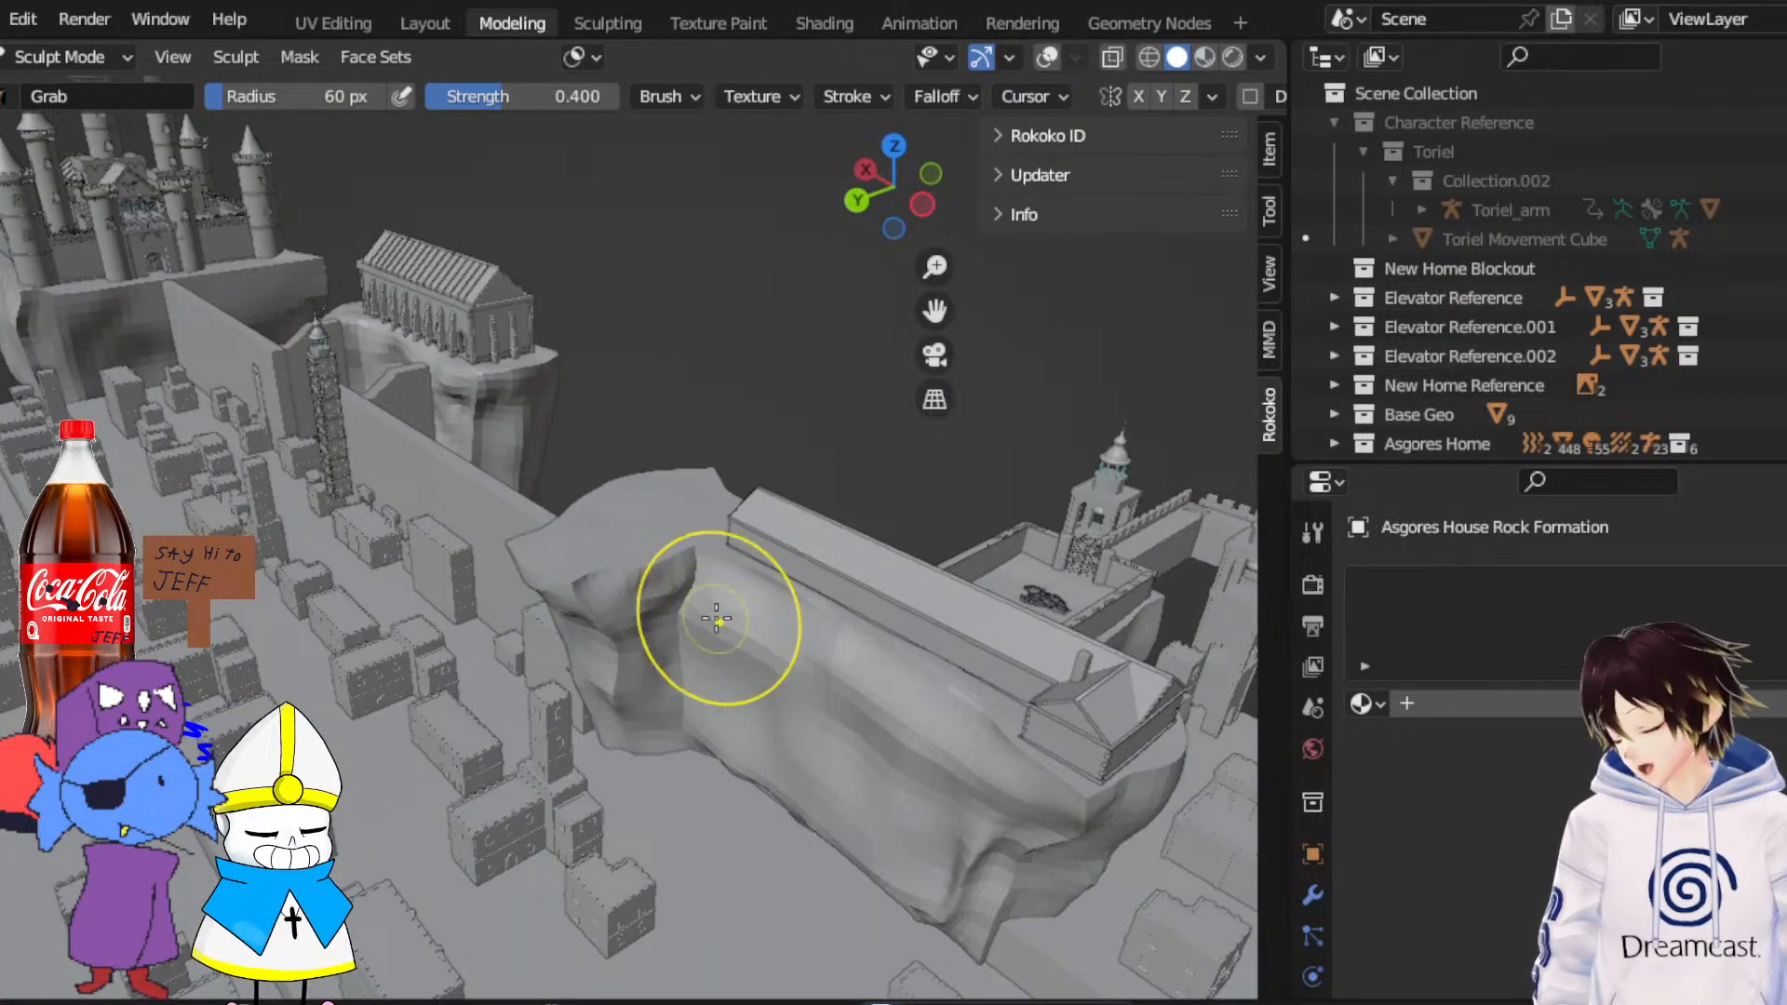
pyautogui.moveTo(717, 618)
pyautogui.mouseDown(button='middle')
pyautogui.moveTo(512, 581)
pyautogui.moveTo(901, 642)
pyautogui.moveTo(1022, 640)
pyautogui.mouseUp(button='middle')
pyautogui.moveTo(929, 329)
pyautogui.mouseDown(button='middle')
pyautogui.moveTo(558, 391)
pyautogui.moveTo(929, 328)
pyautogui.moveTo(453, 538)
pyautogui.moveTo(385, 532)
pyautogui.moveTo(1056, 577)
pyautogui.moveTo(759, 567)
pyautogui.moveTo(651, 605)
pyautogui.moveTo(717, 638)
pyautogui.moveTo(551, 651)
pyautogui.moveTo(466, 690)
pyautogui.moveTo(684, 691)
pyautogui.mouseUp(button='middle')
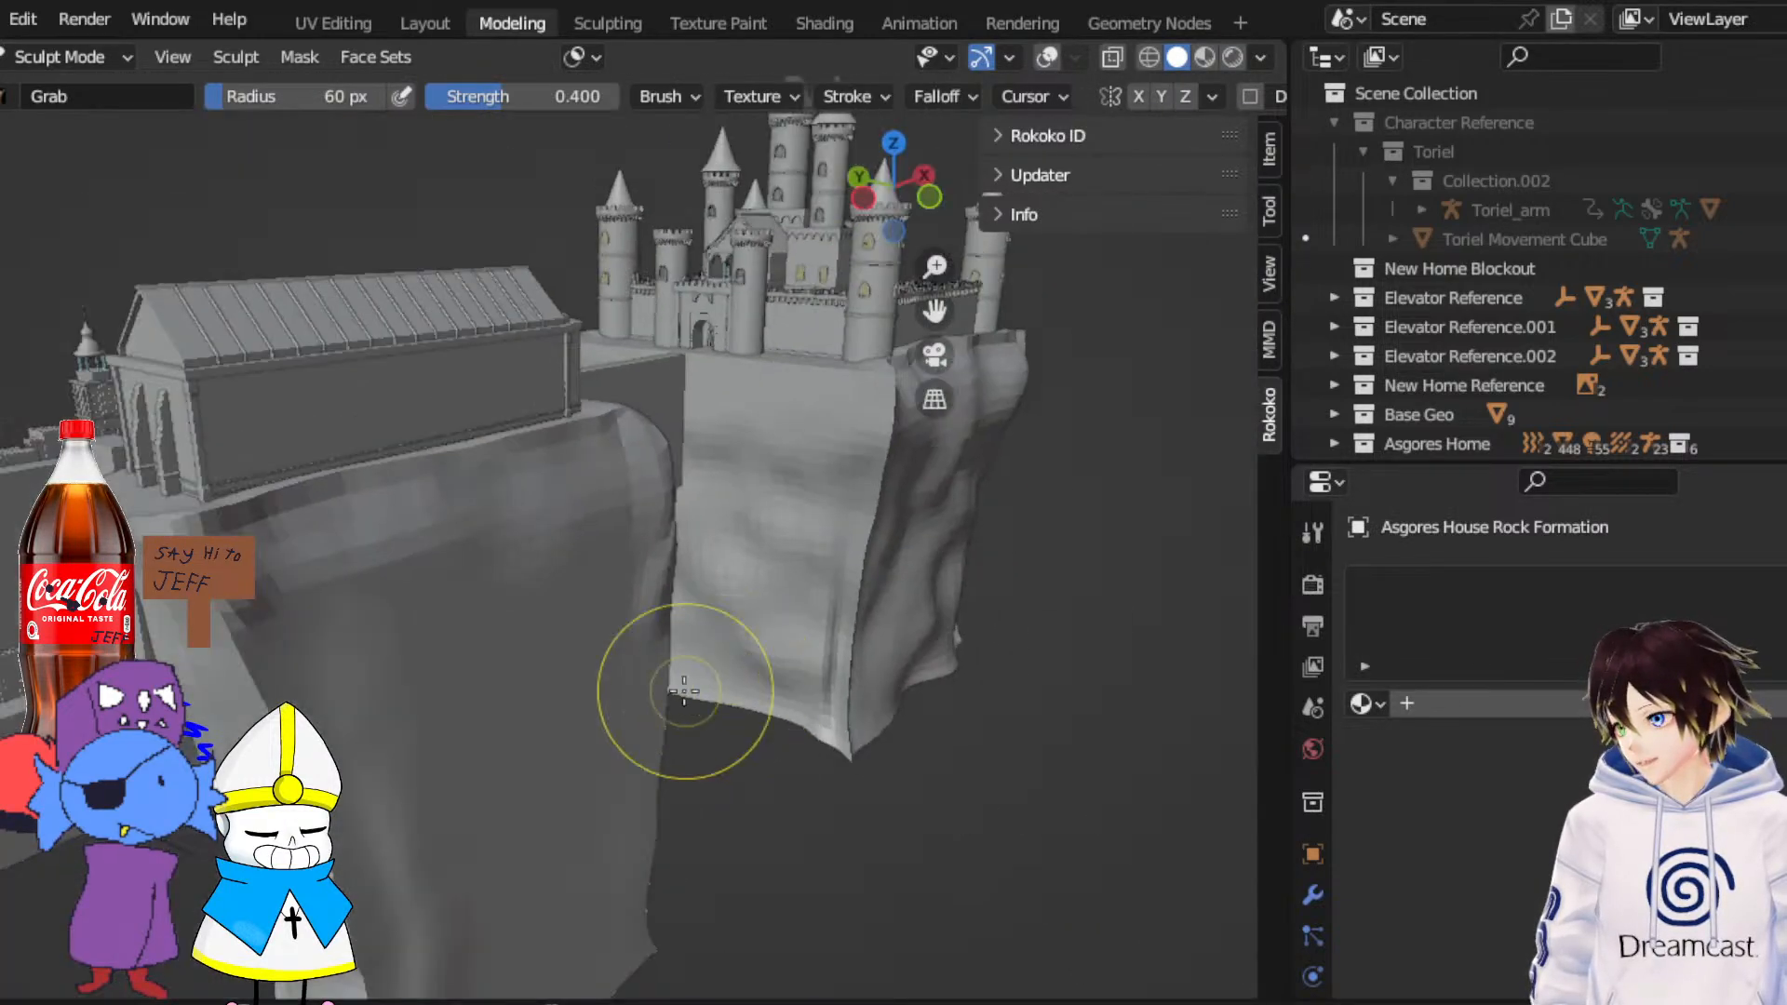
pyautogui.moveTo(477, 600); pyautogui.dragTo(950, 380, button='middle')
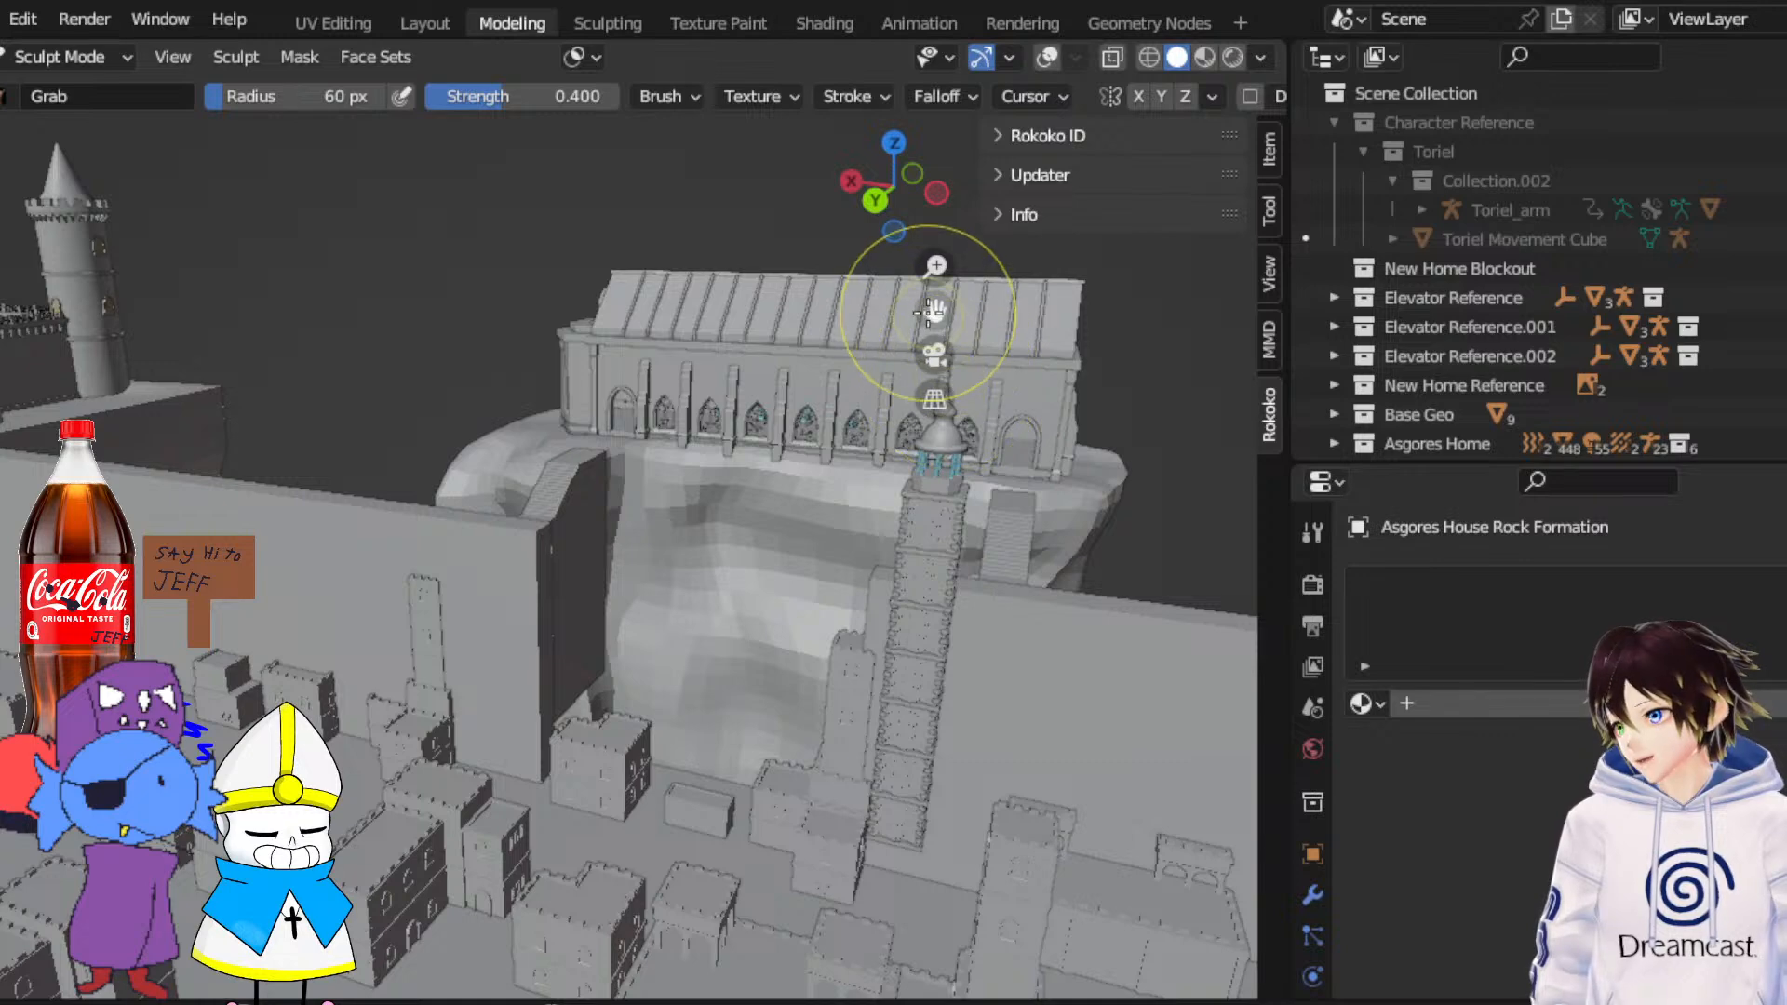
pyautogui.scroll(-1, 928, 314)
pyautogui.keyDown('shift'); pyautogui.moveTo(540, 401); pyautogui.dragTo(926, 319, button='middle'); pyautogui.keyUp('shift')
pyautogui.scroll(-4, 729, 610)
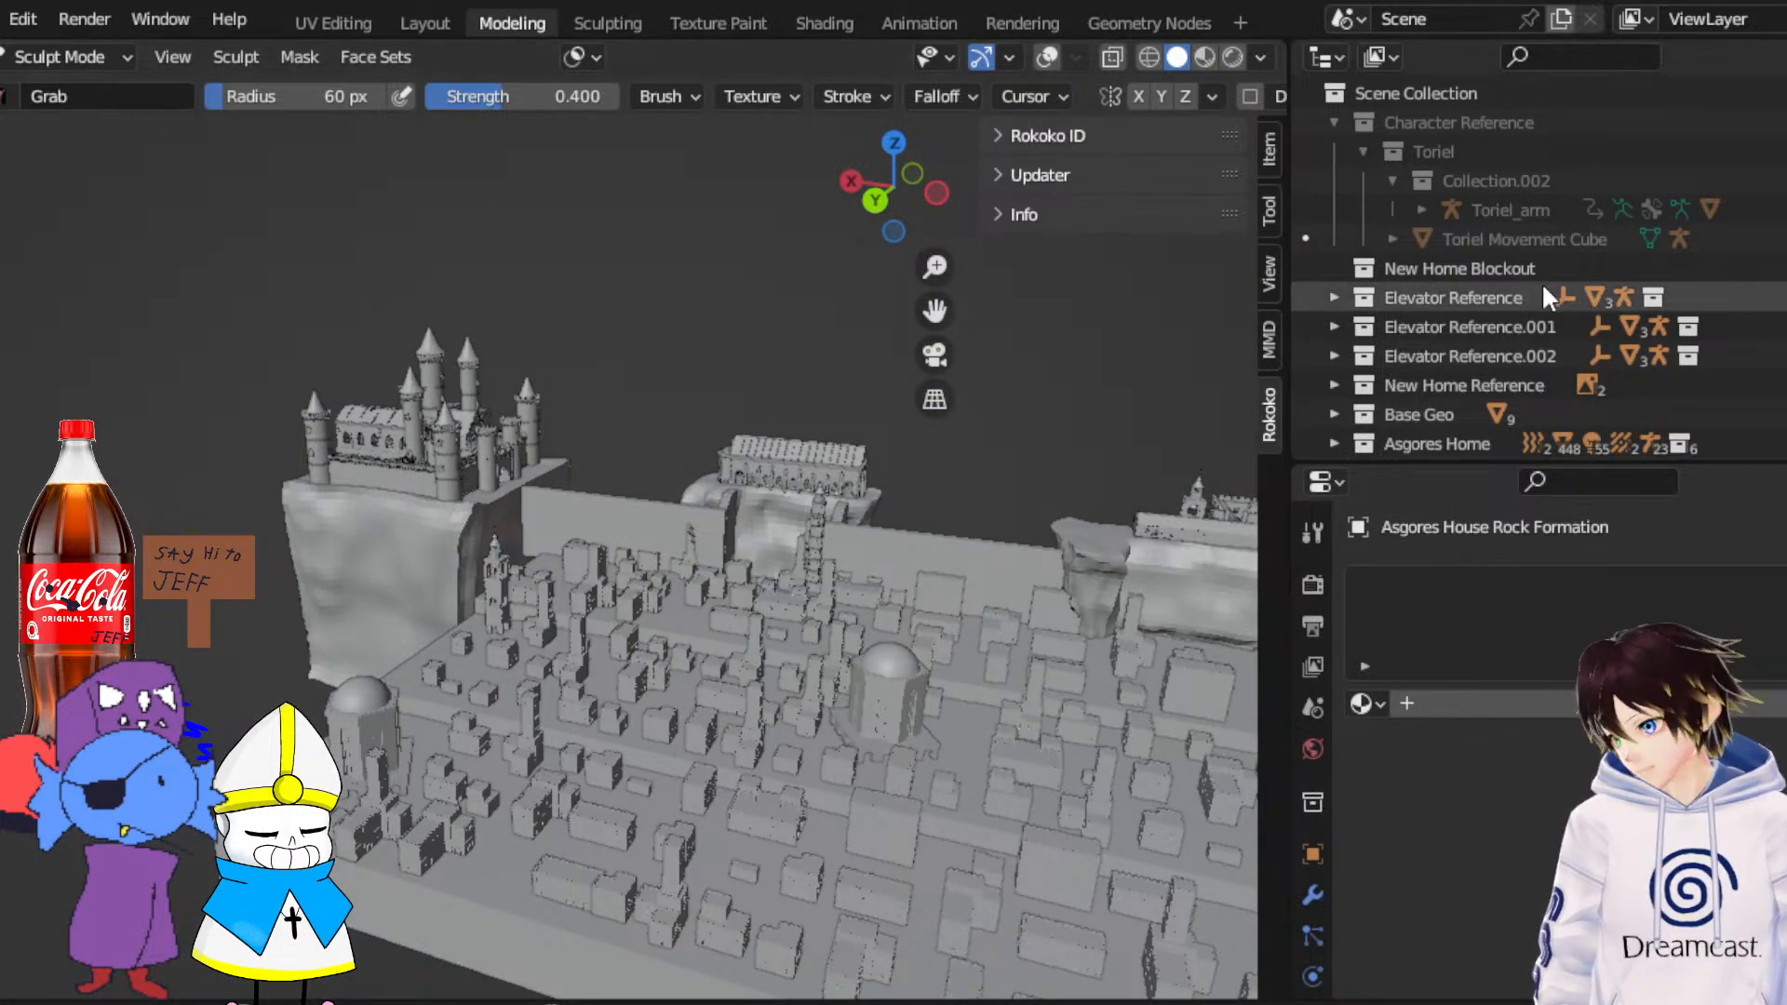
# Unhide the Stone Pillars and Castle Rampart Details collections
pyautogui.scroll(-8, 1583, 317)
pyautogui.click(1780, 313)
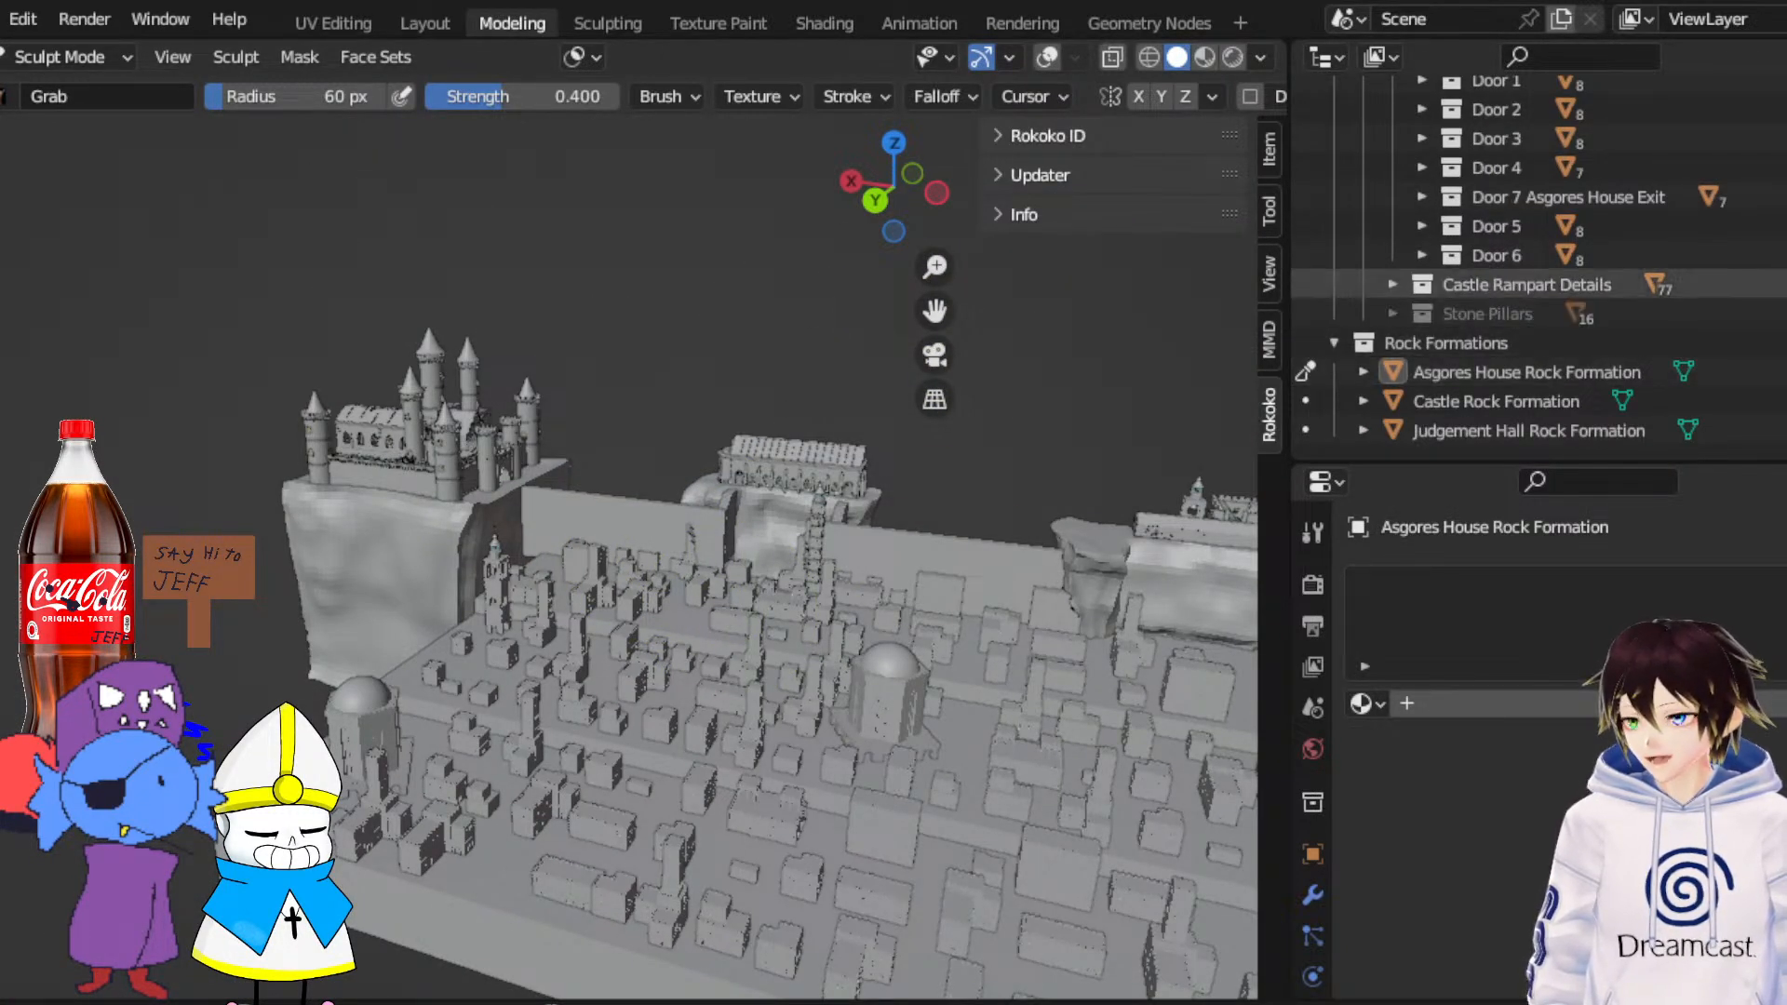
pyautogui.click(1780, 285)
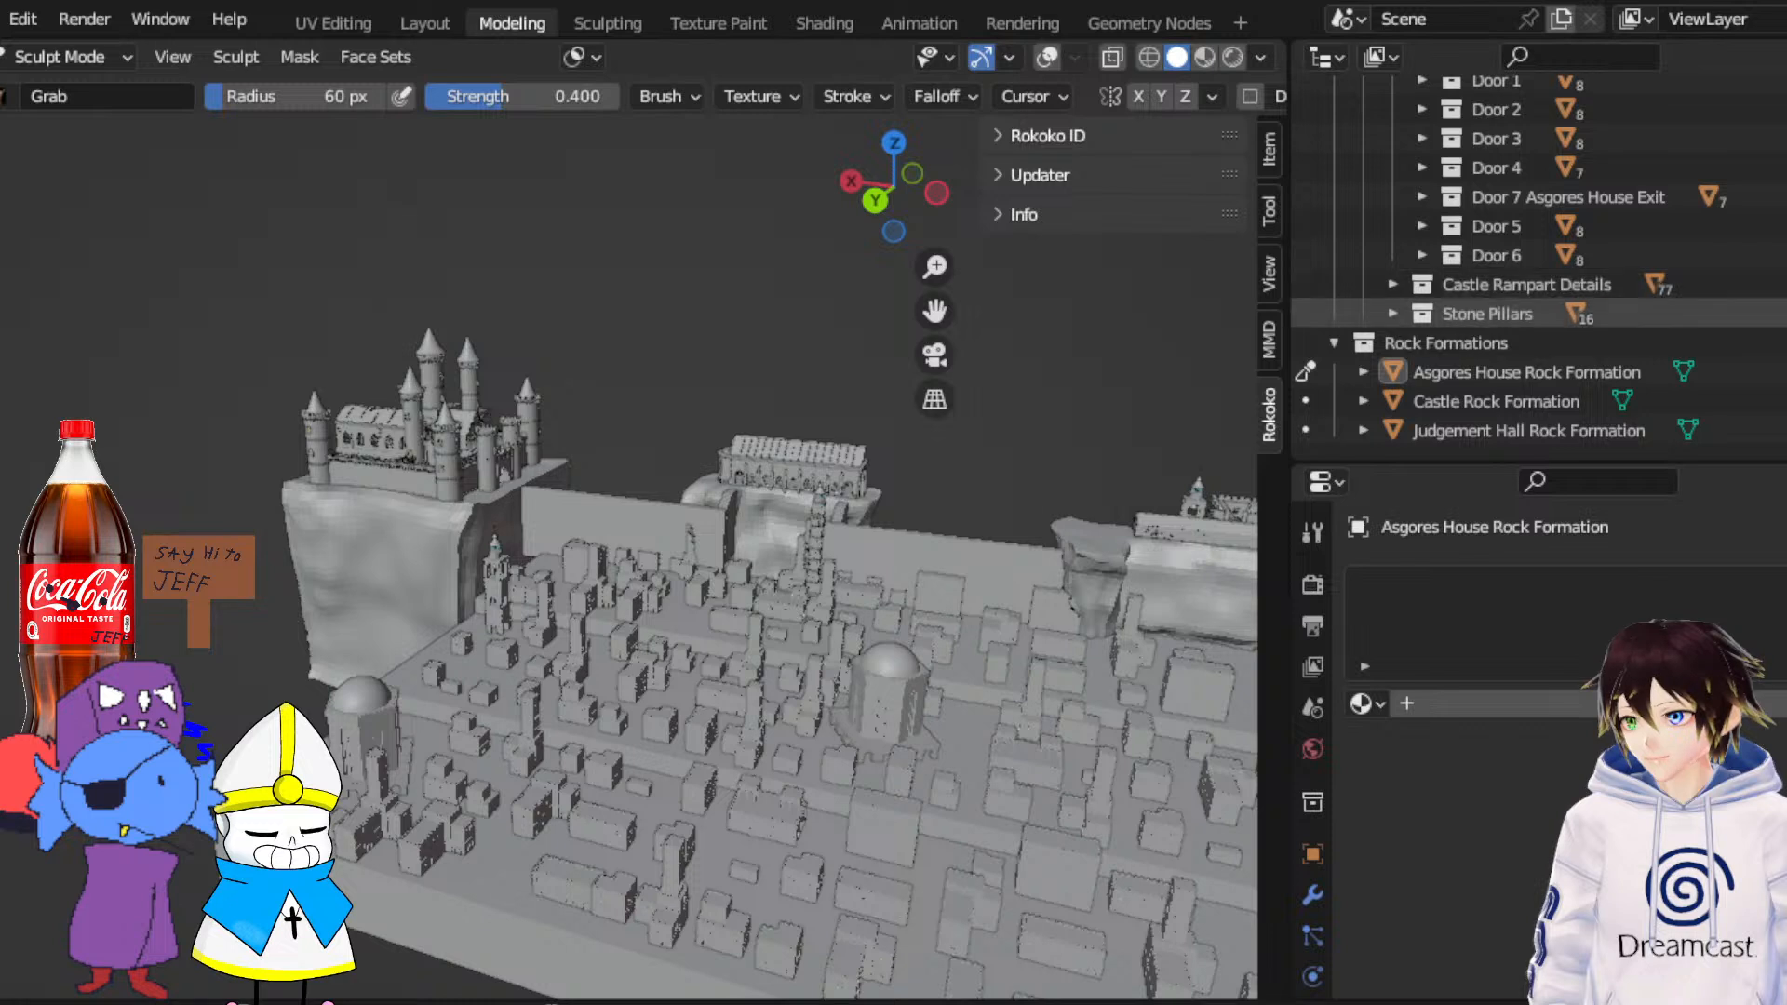
pyautogui.scroll(5, 1582, 280)
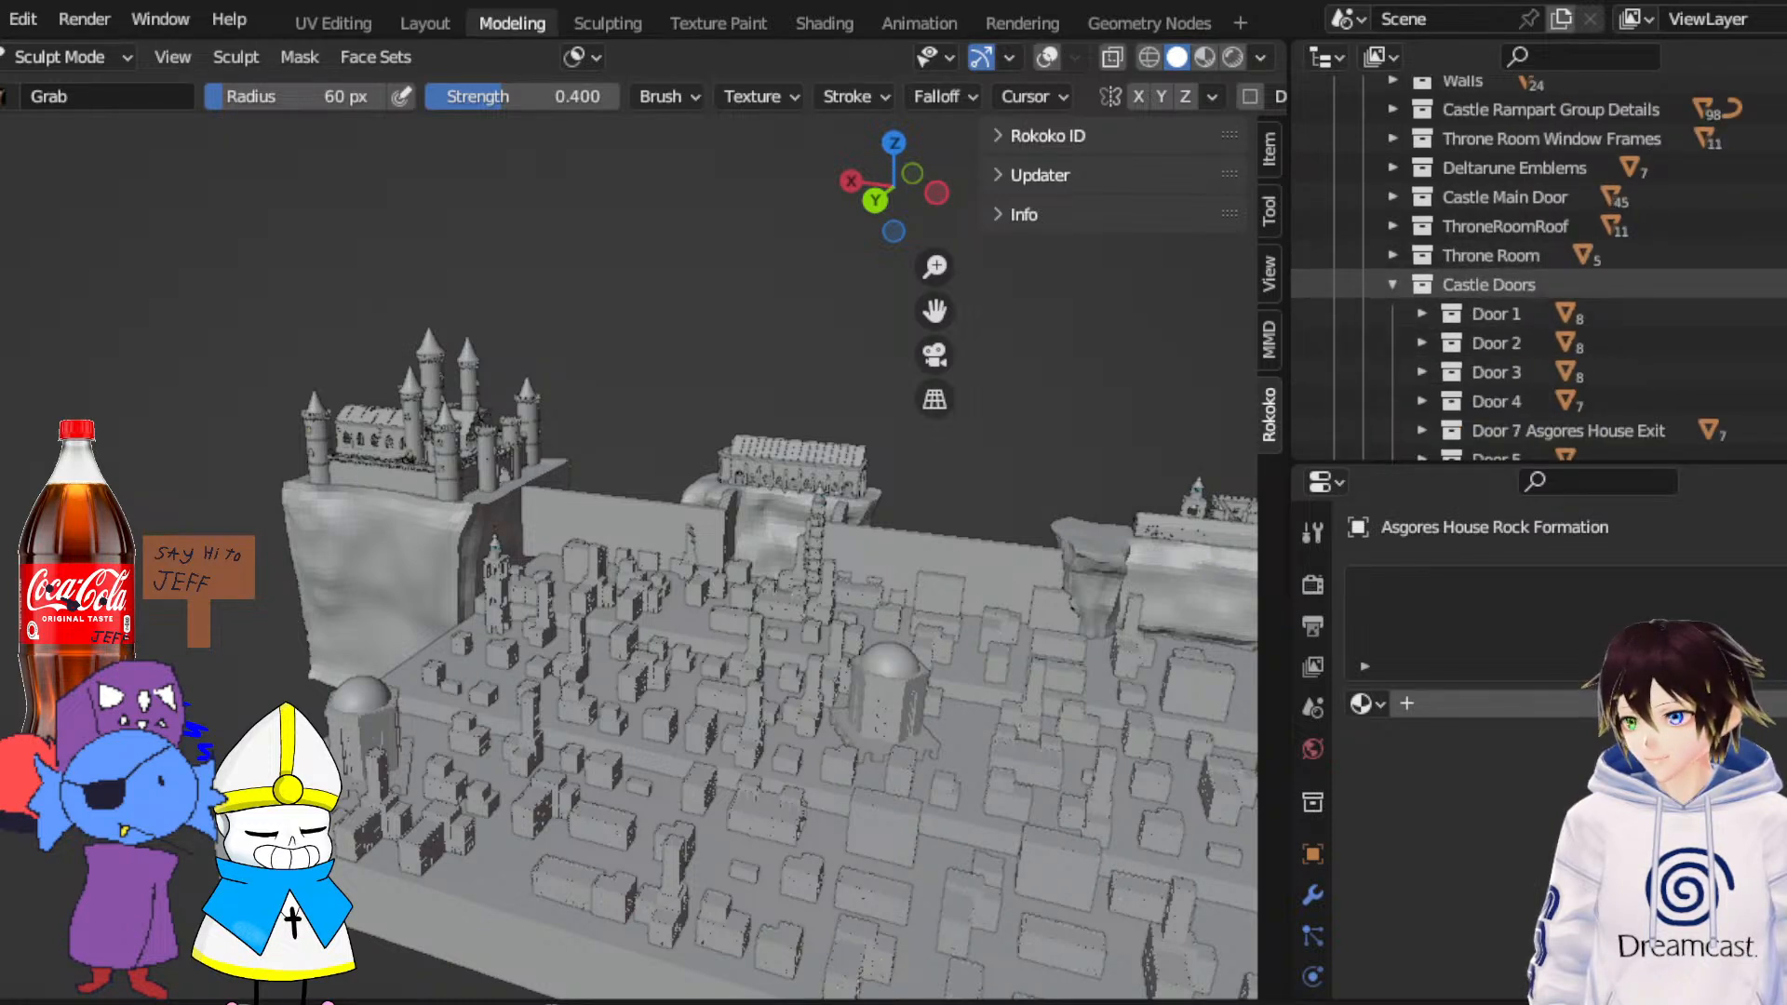
# Hide the Castle Geometry and Judgement Hall EX collections and collapse the Castle Doors collection
pyautogui.scroll(5, 1582, 233)
pyautogui.click(1780, 138)
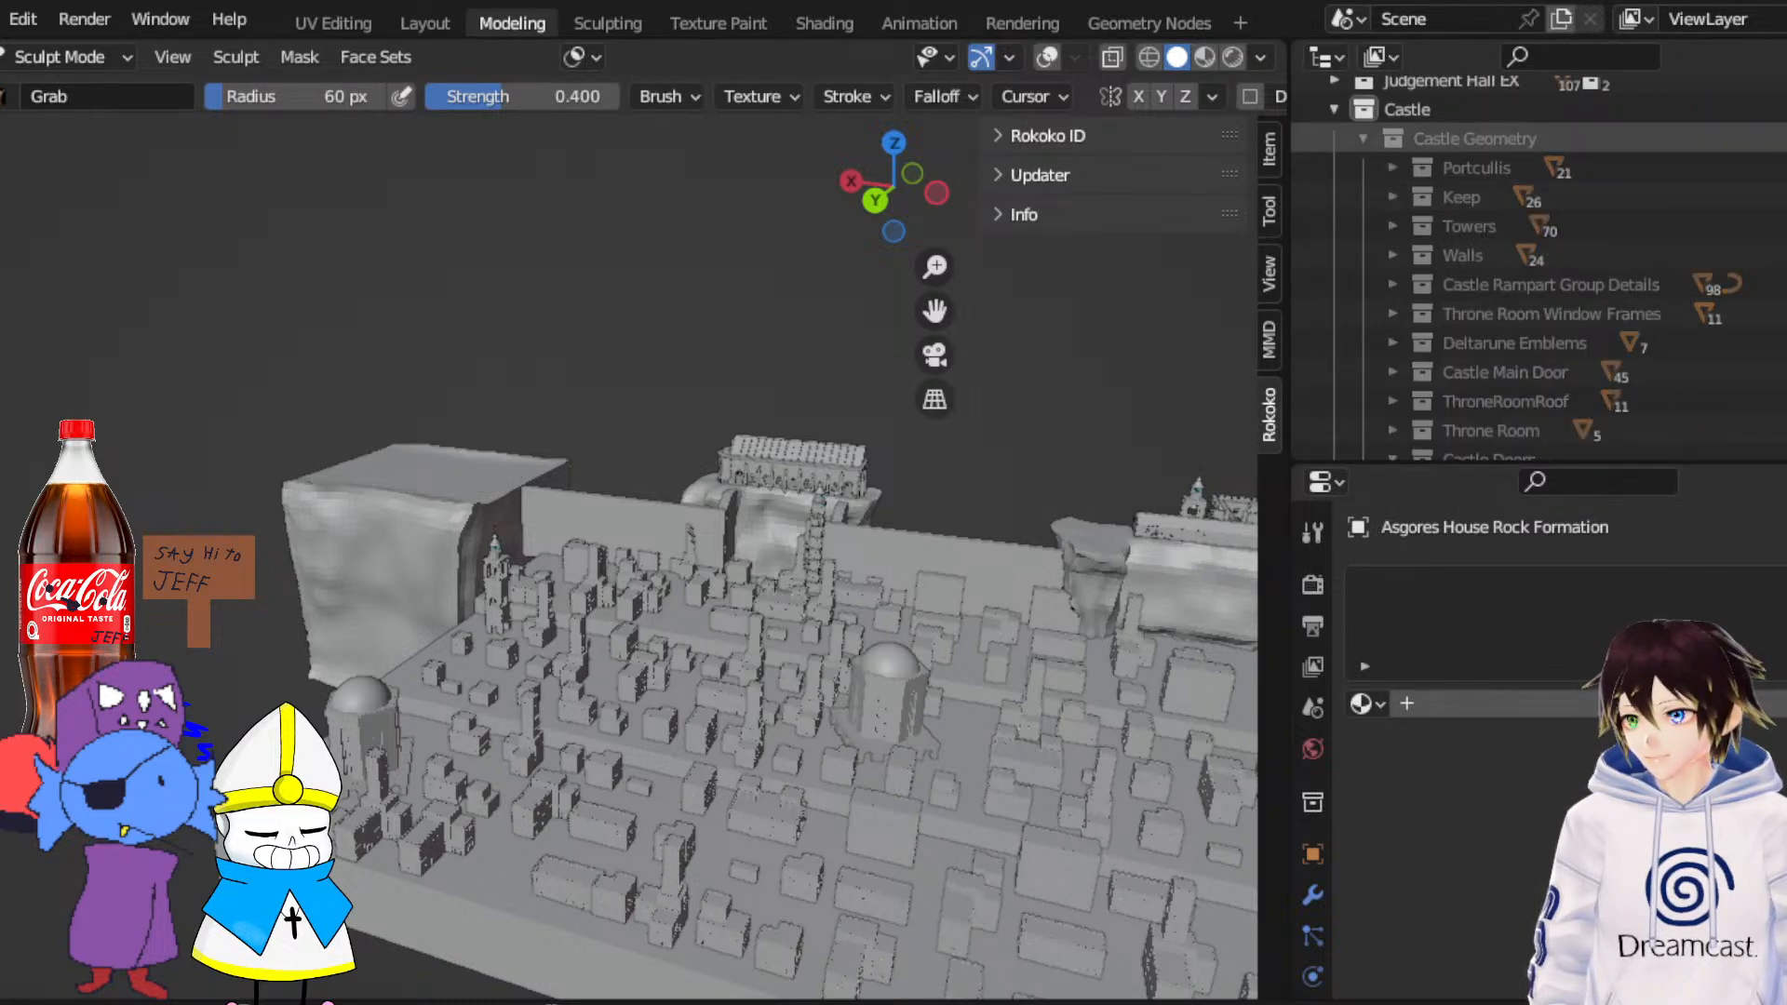
pyautogui.scroll(-4, 1487, 395)
pyautogui.click(1392, 227)
pyautogui.scroll(1, 1387, 340)
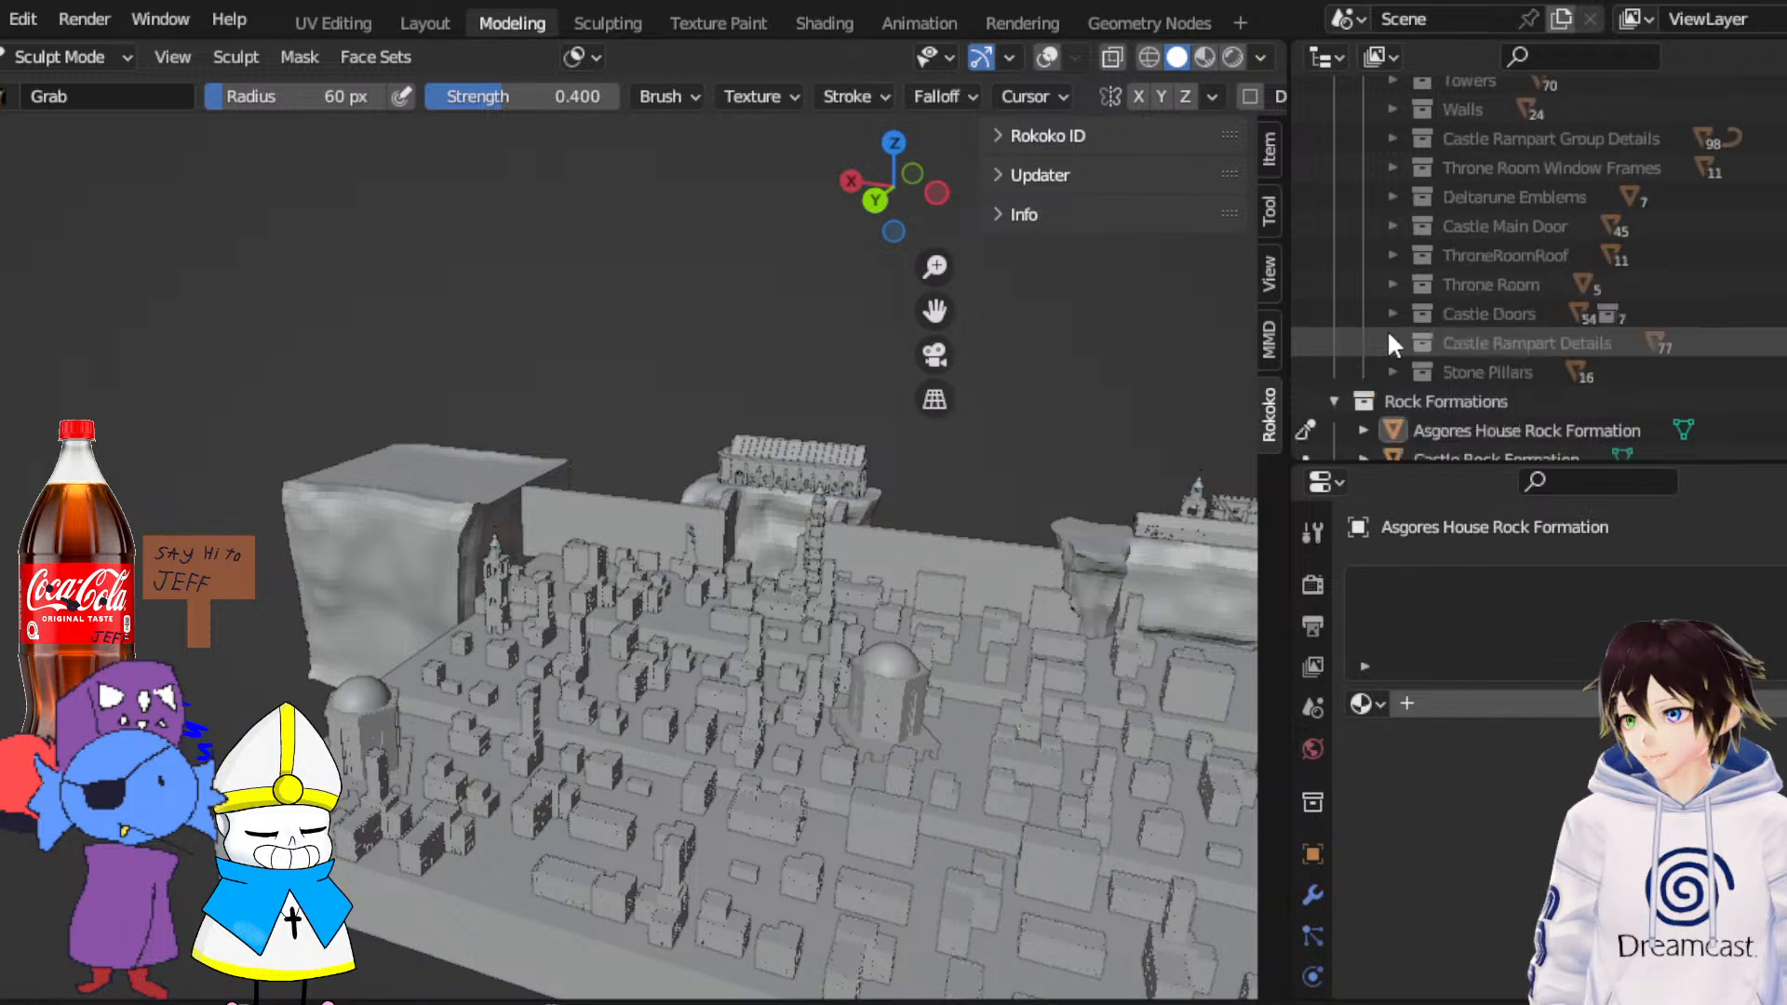
pyautogui.scroll(6, 1433, 298)
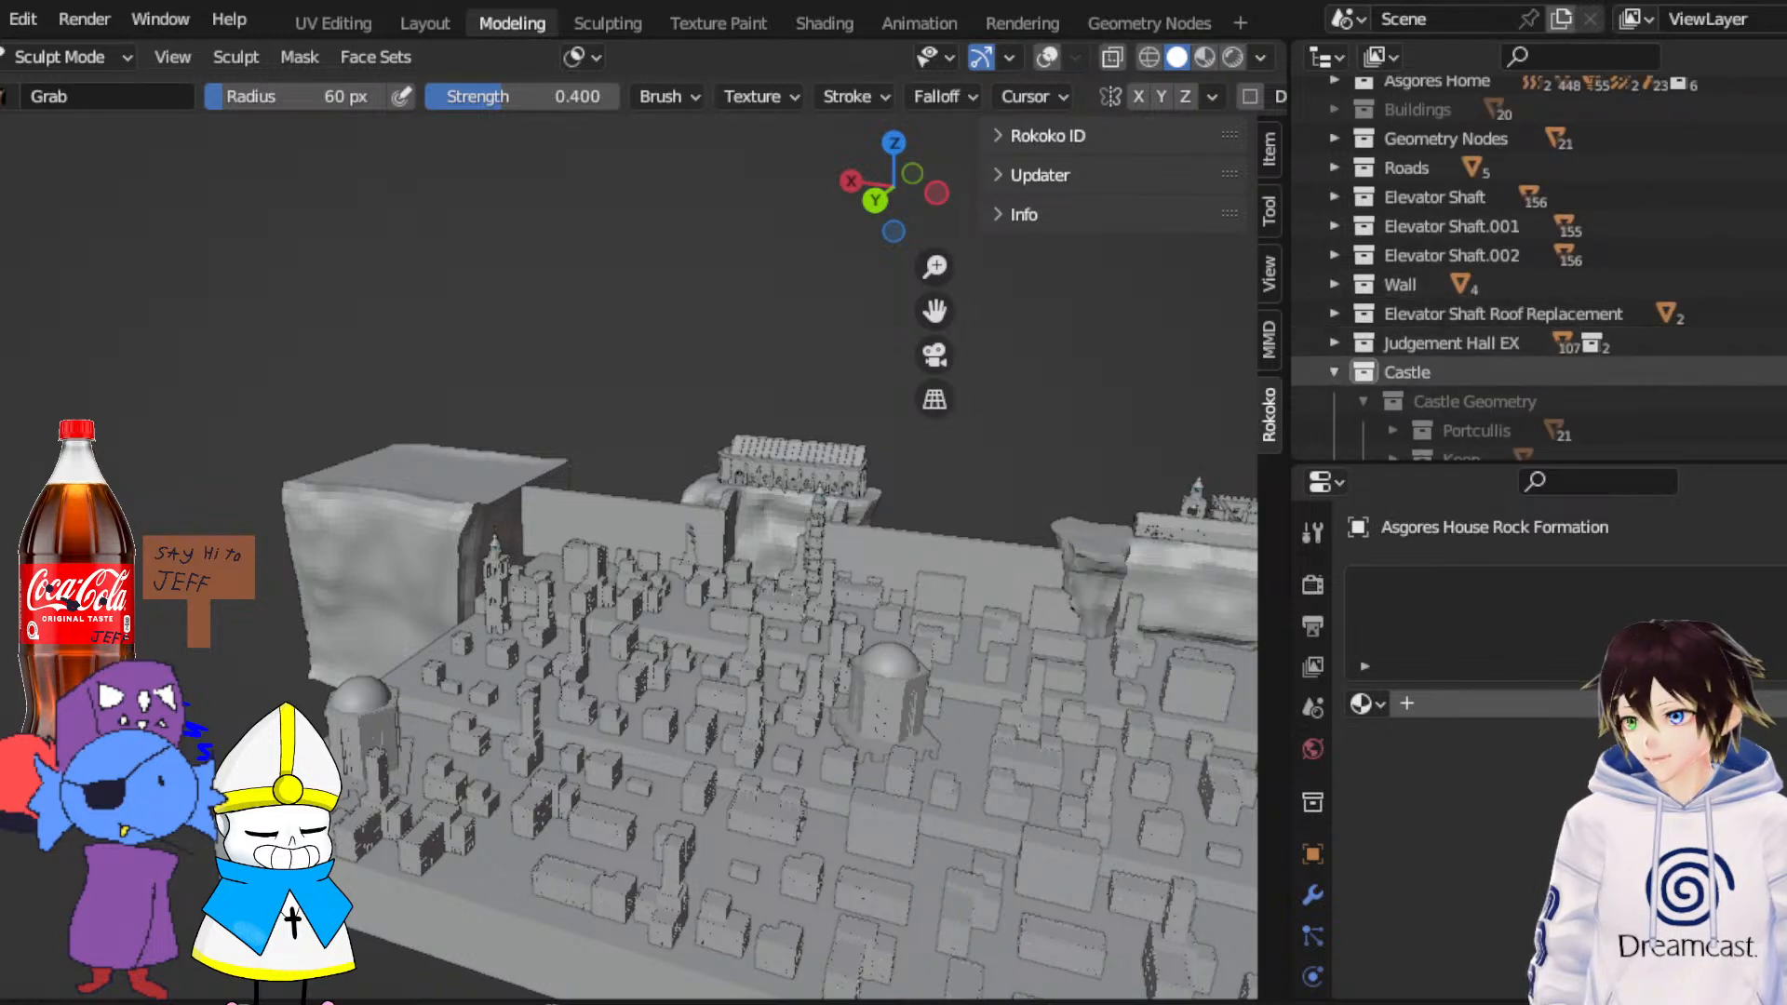
pyautogui.click(1780, 343)
pyautogui.click(1780, 341)
pyautogui.click(1780, 341)
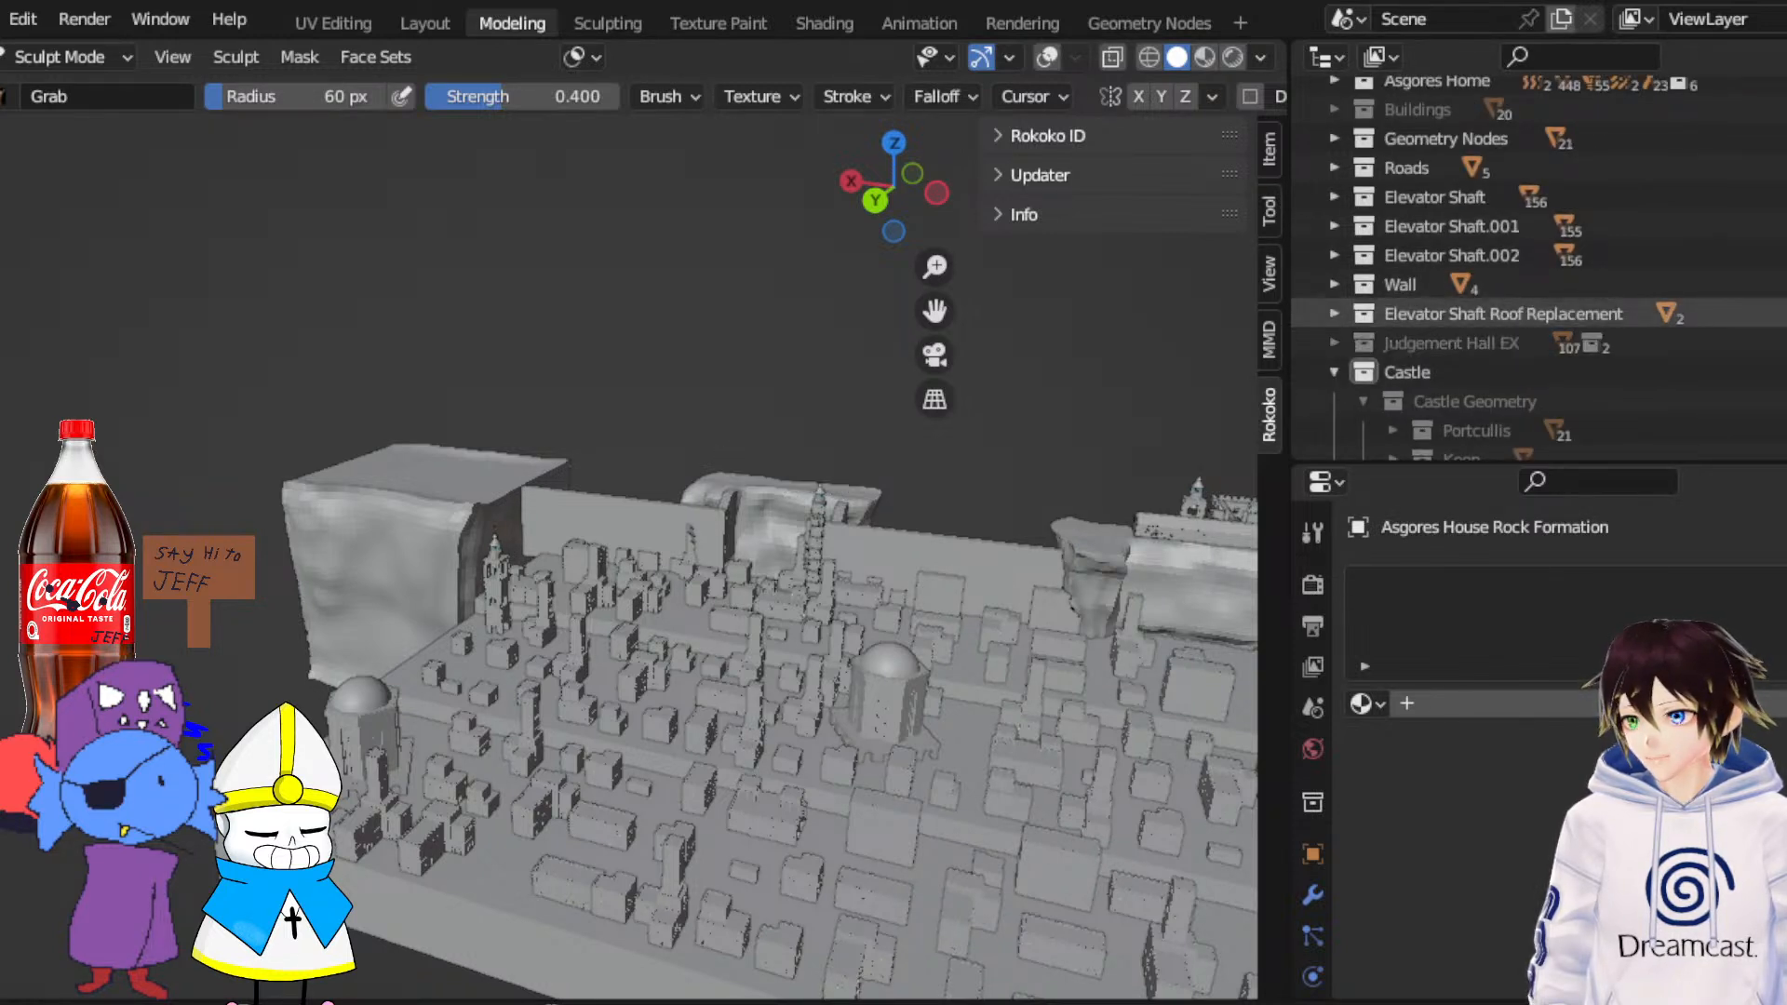
# Hide the Castle, Elevator Shaft Roof Replacement, Wall, three Elevator Shaft, Roads and Geometry Nodes collections
pyautogui.click(1779, 284)
pyautogui.click(1779, 255)
pyautogui.click(1780, 226)
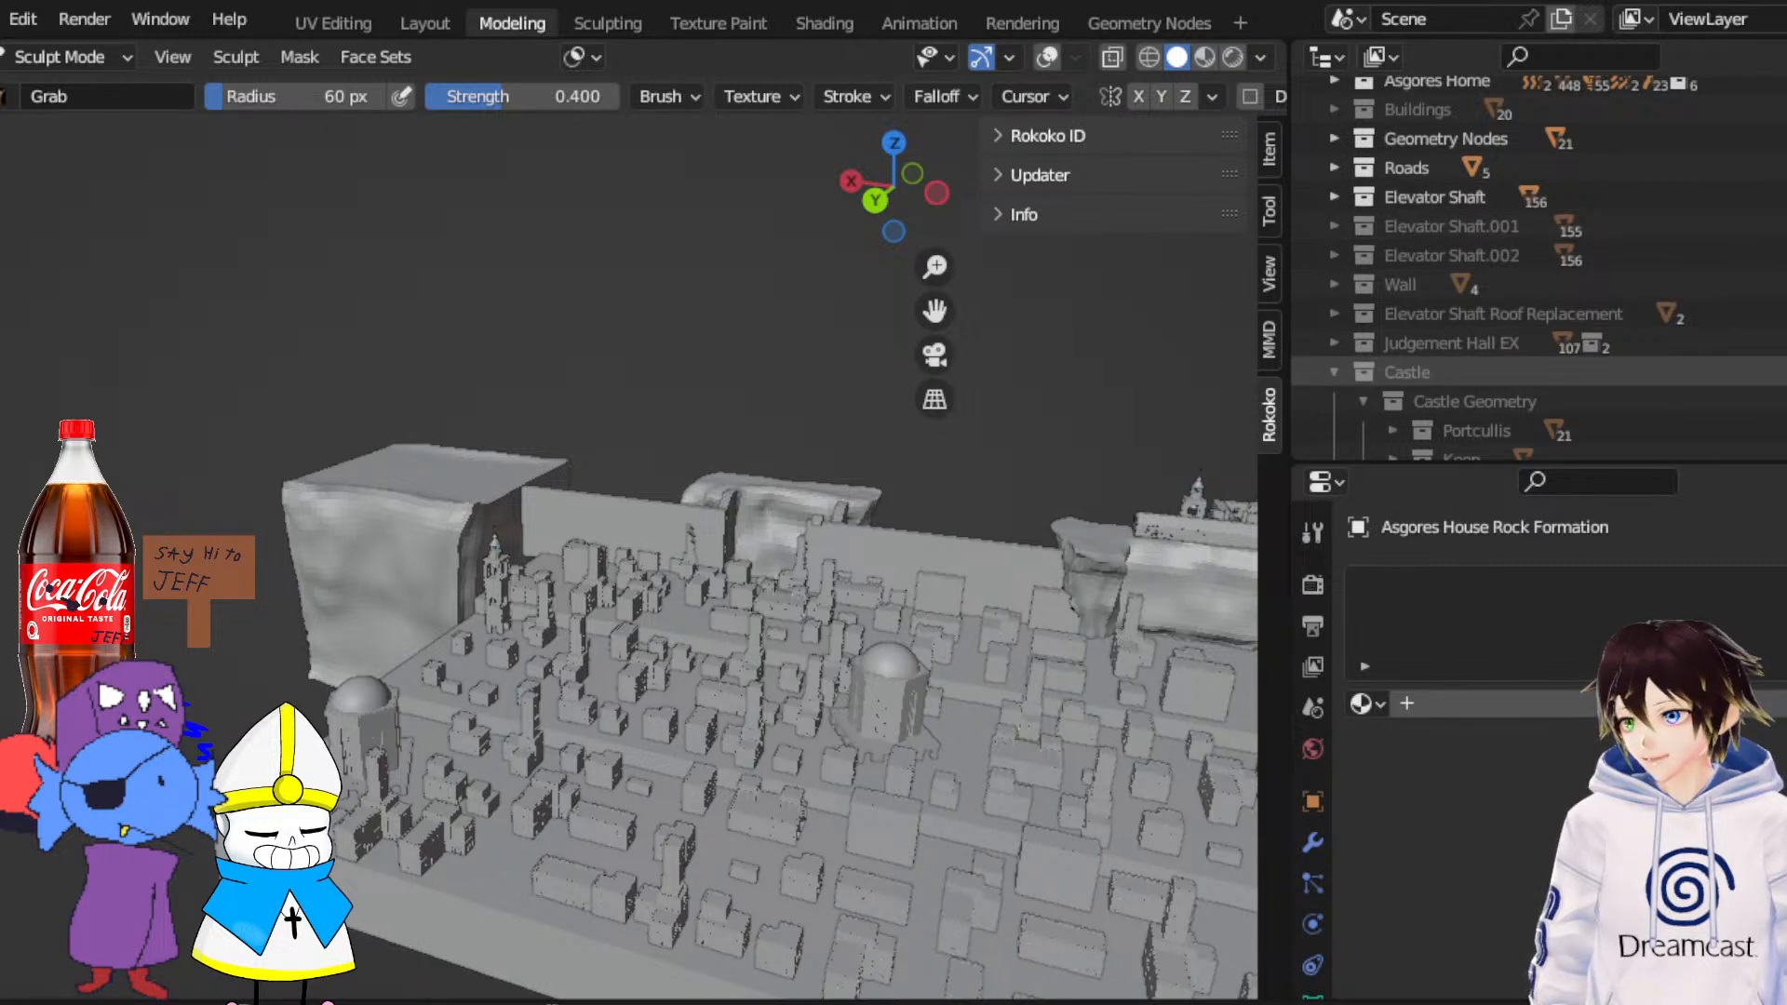
pyautogui.click(1780, 196)
pyautogui.click(1779, 167)
pyautogui.click(1779, 138)
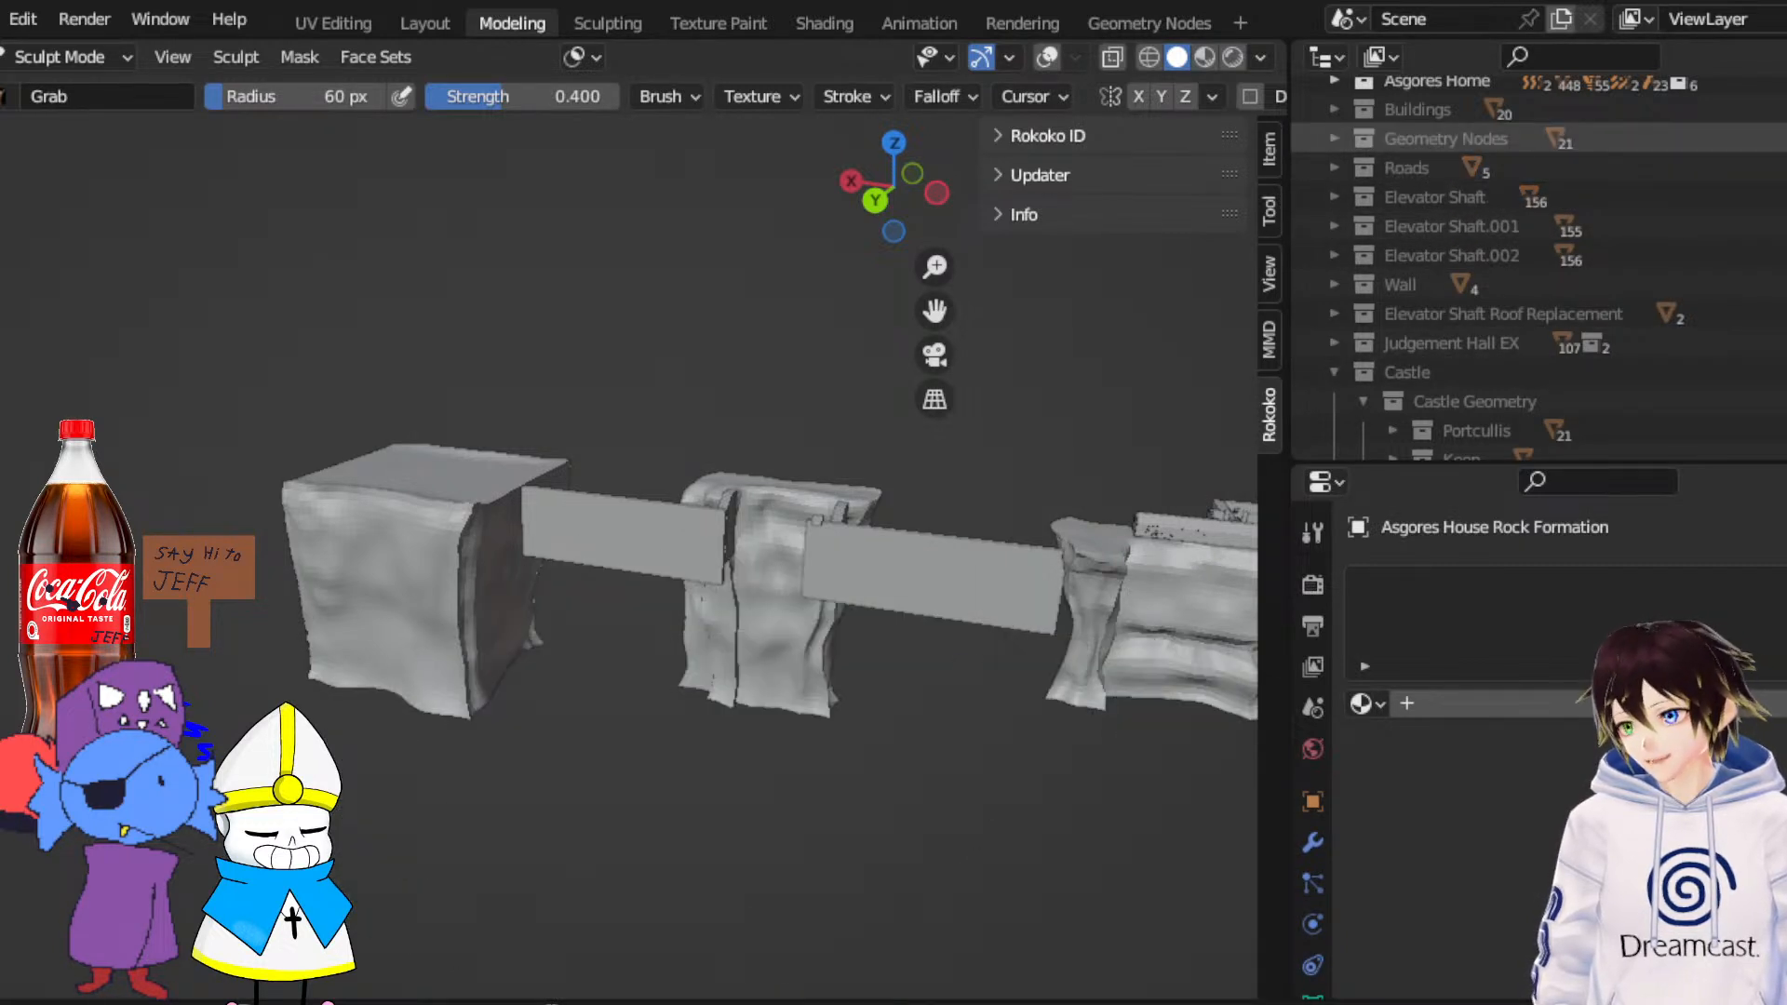
# Hide the Asgores Home, Base Geo, New Home Reference, New Home Blockout and all three Elevator Reference collections
pyautogui.scroll(5, 1536, 270)
pyautogui.click(1779, 372)
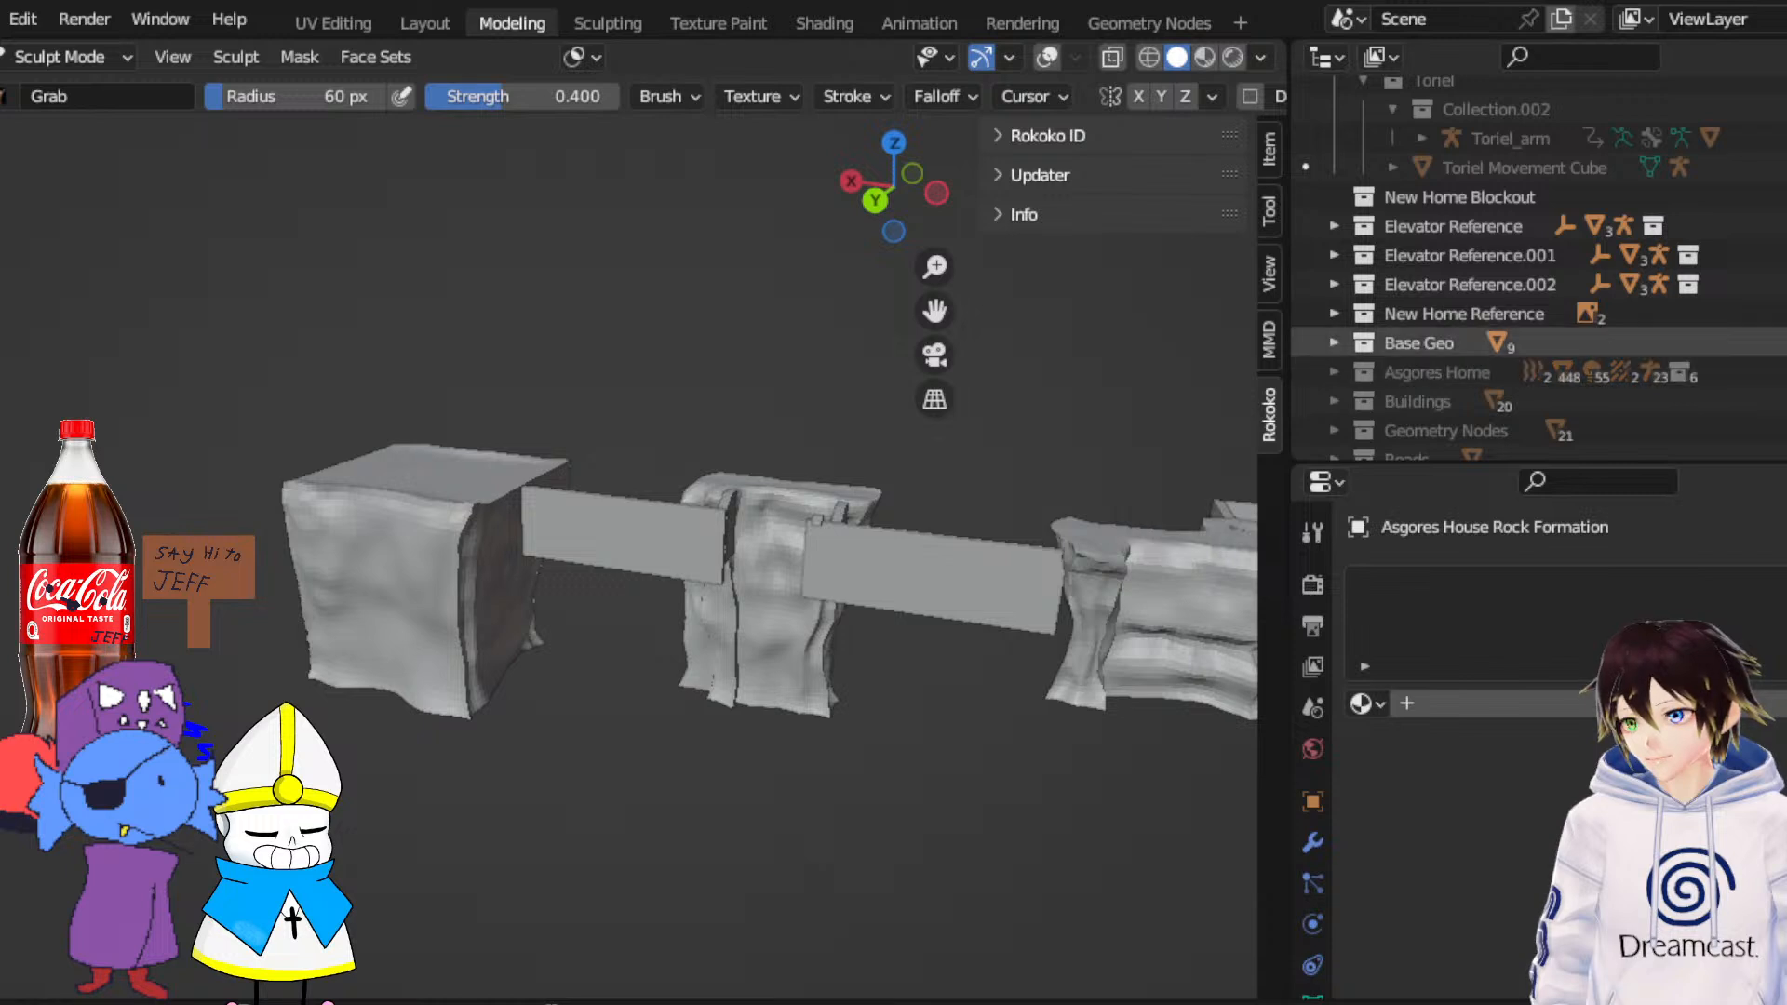
pyautogui.click(1779, 343)
pyautogui.click(1779, 314)
pyautogui.click(1780, 284)
pyautogui.click(1779, 255)
pyautogui.click(1779, 226)
pyautogui.click(1779, 197)
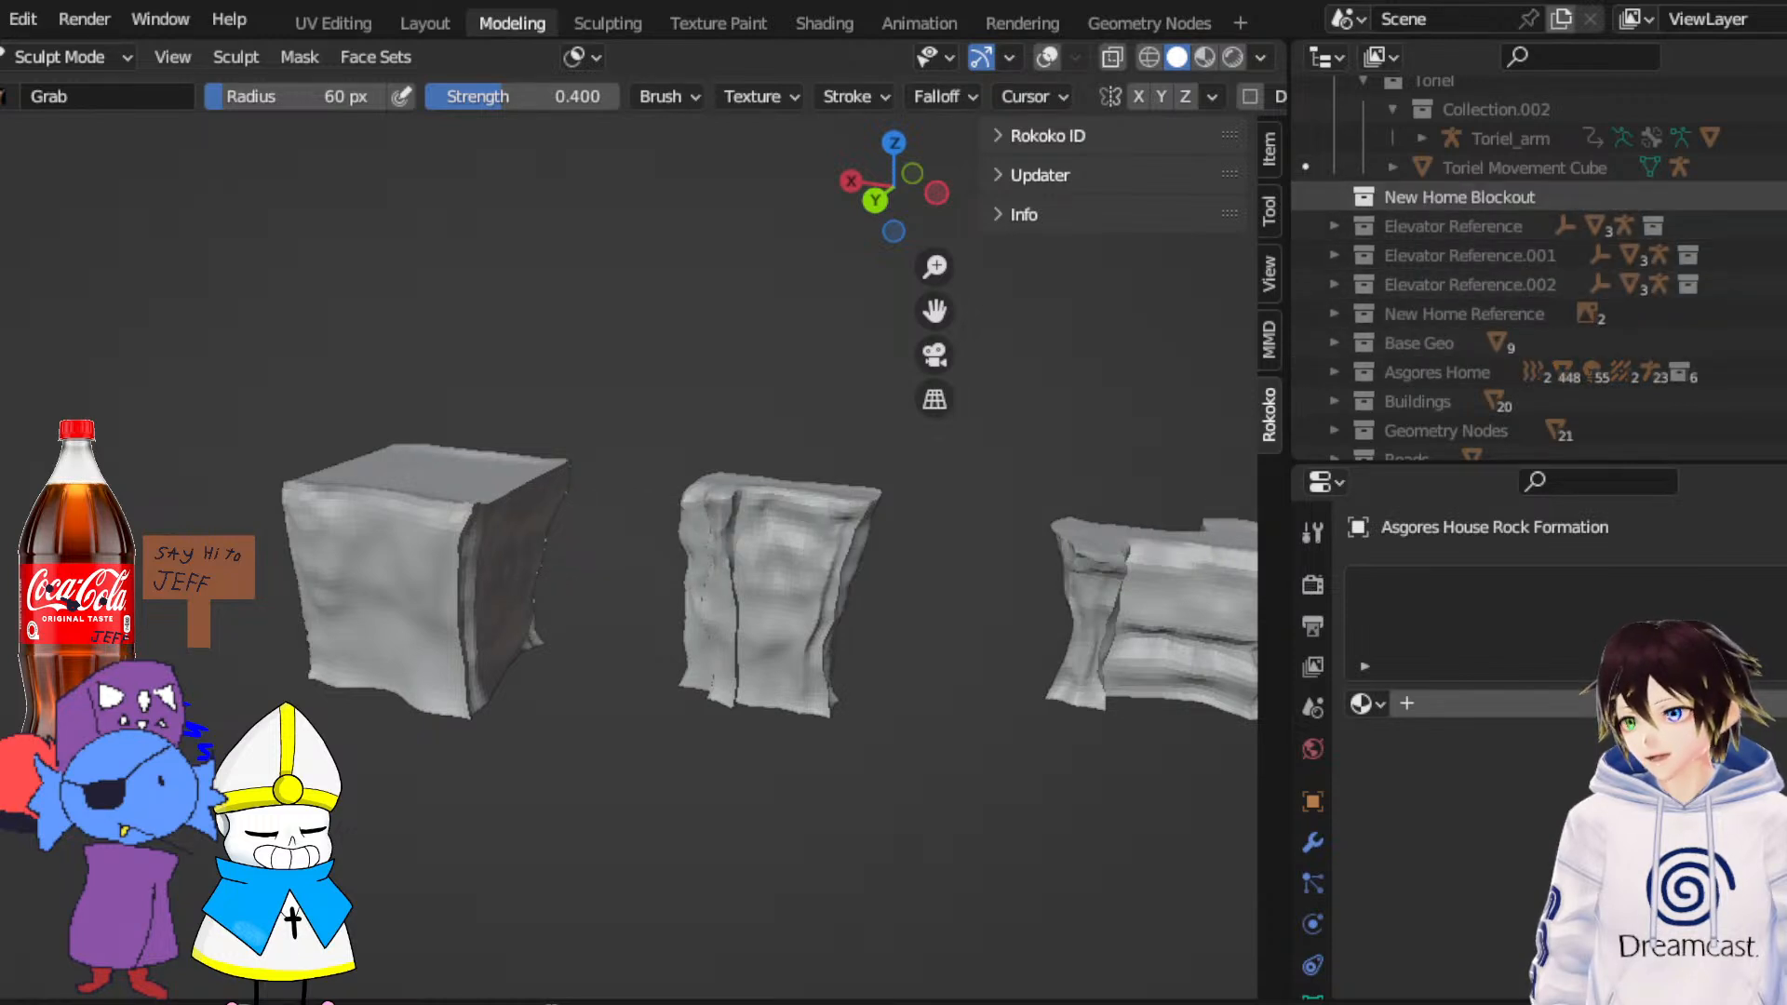
pyautogui.scroll(2, 1779, 180)
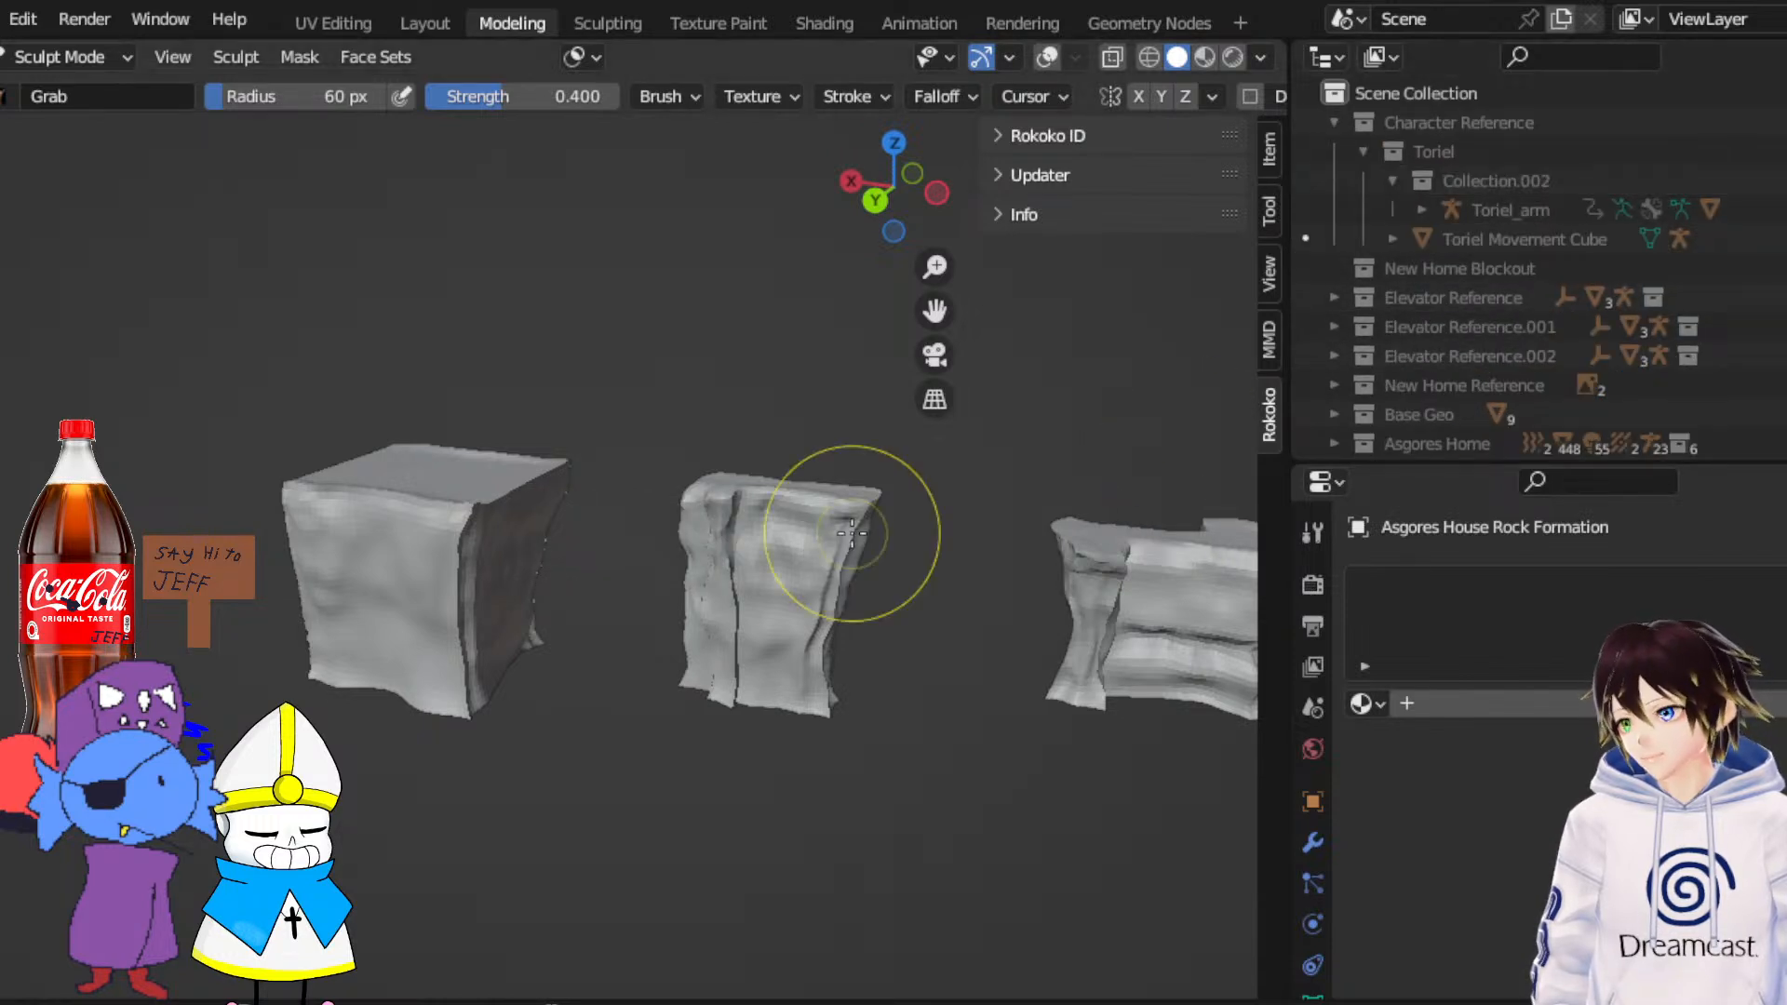
# Leave Sculpt Mode on the Asgores House Rock Formation and return to Object Mode
pyautogui.moveTo(936, 307); pyautogui.dragTo(712, 288)
pyautogui.click(51, 58)
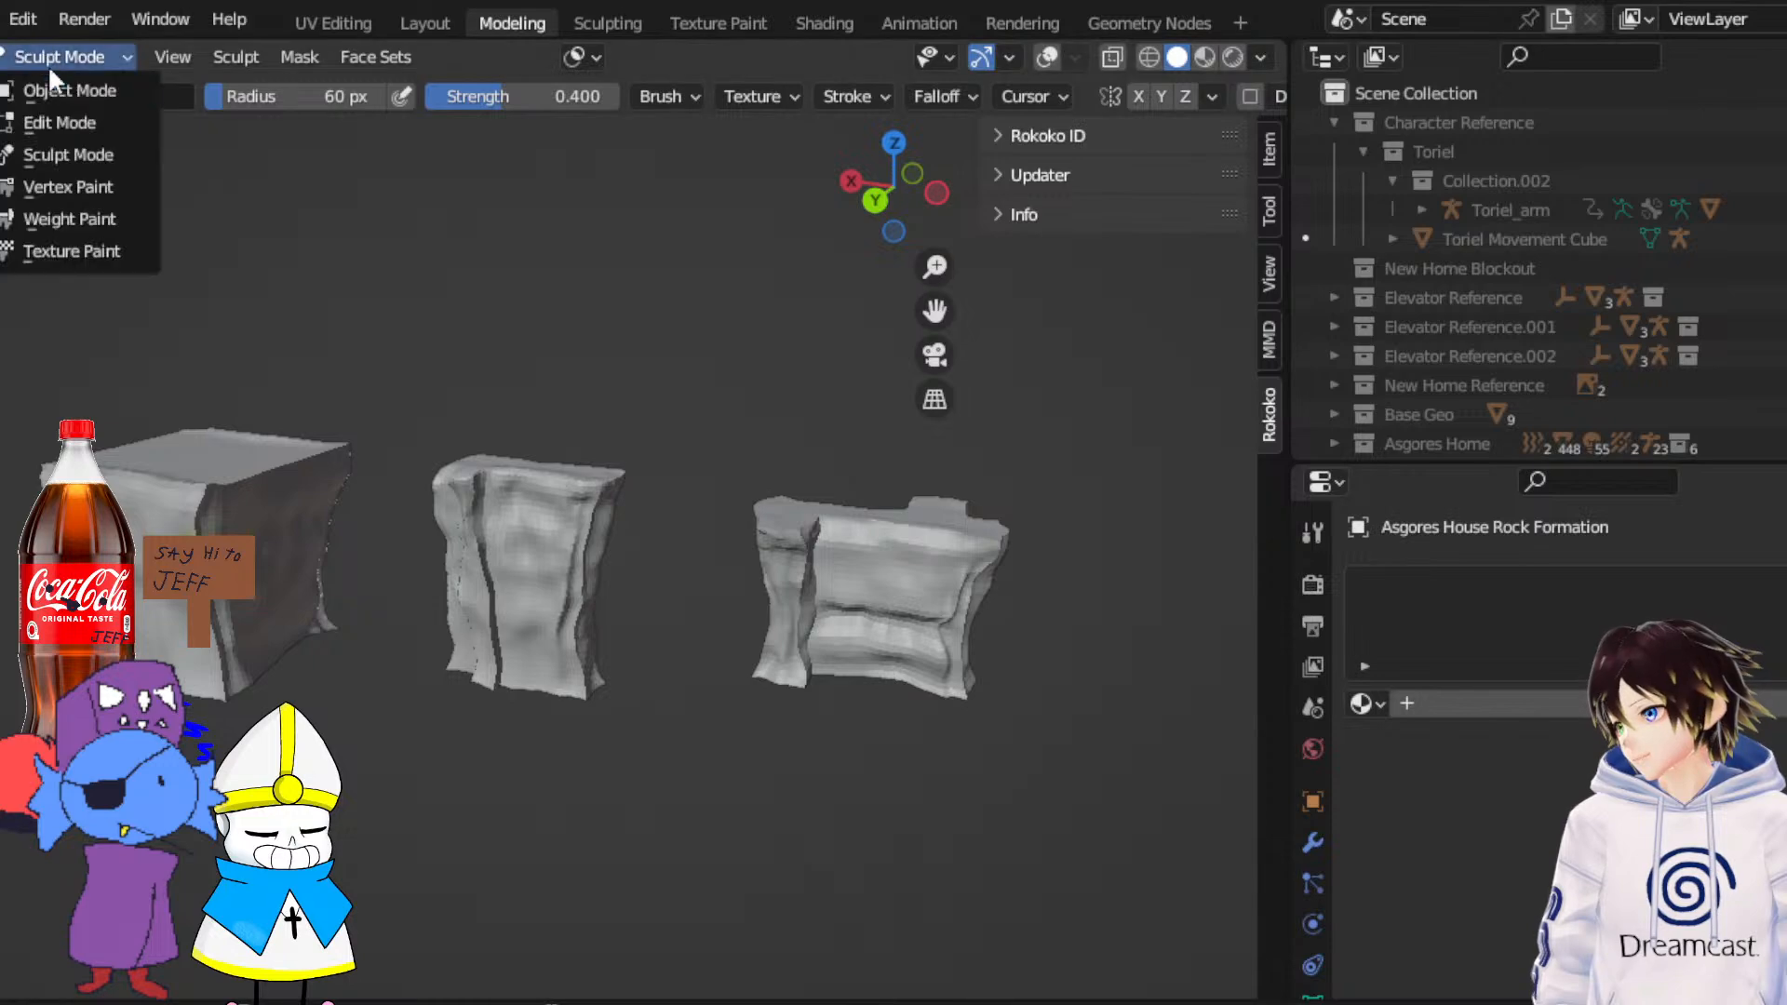
pyautogui.click(58, 83)
# Examine the sides and edges of the three isolated rock formations from several angles
pyautogui.moveTo(416, 421); pyautogui.dragTo(309, 460, button='middle')
pyautogui.scroll(3, 338, 465)
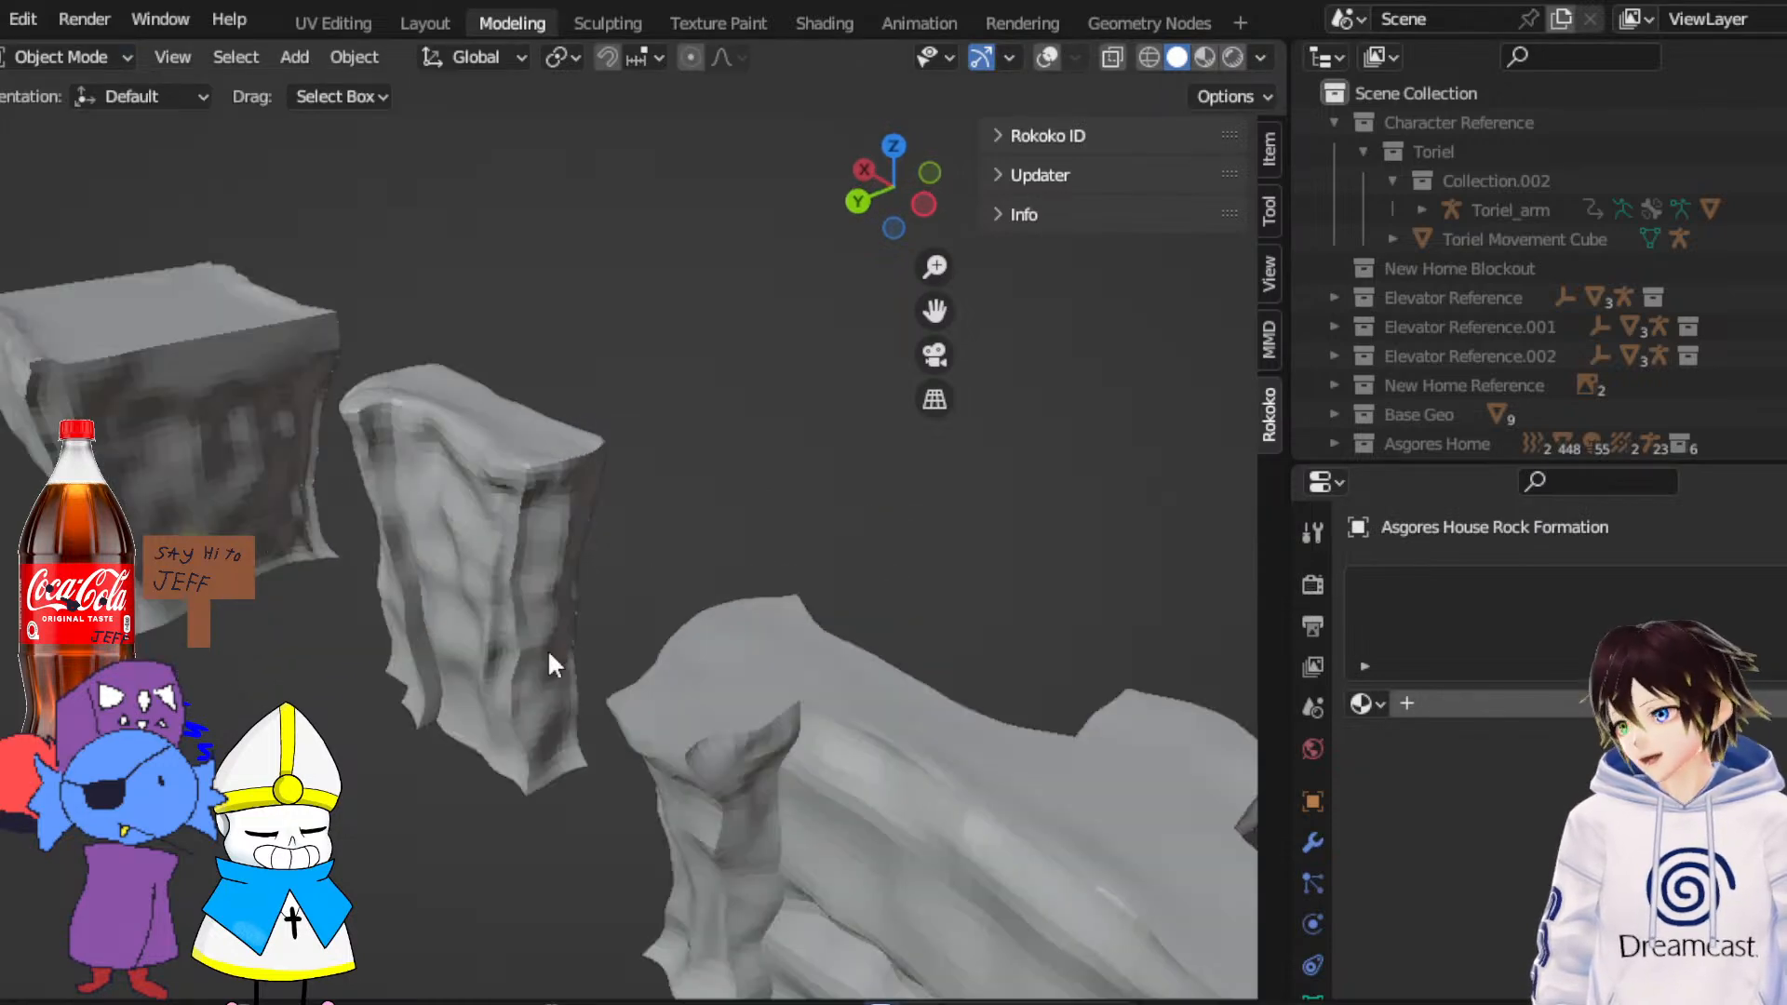
pyautogui.moveTo(549, 651); pyautogui.dragTo(509, 586, button='middle')
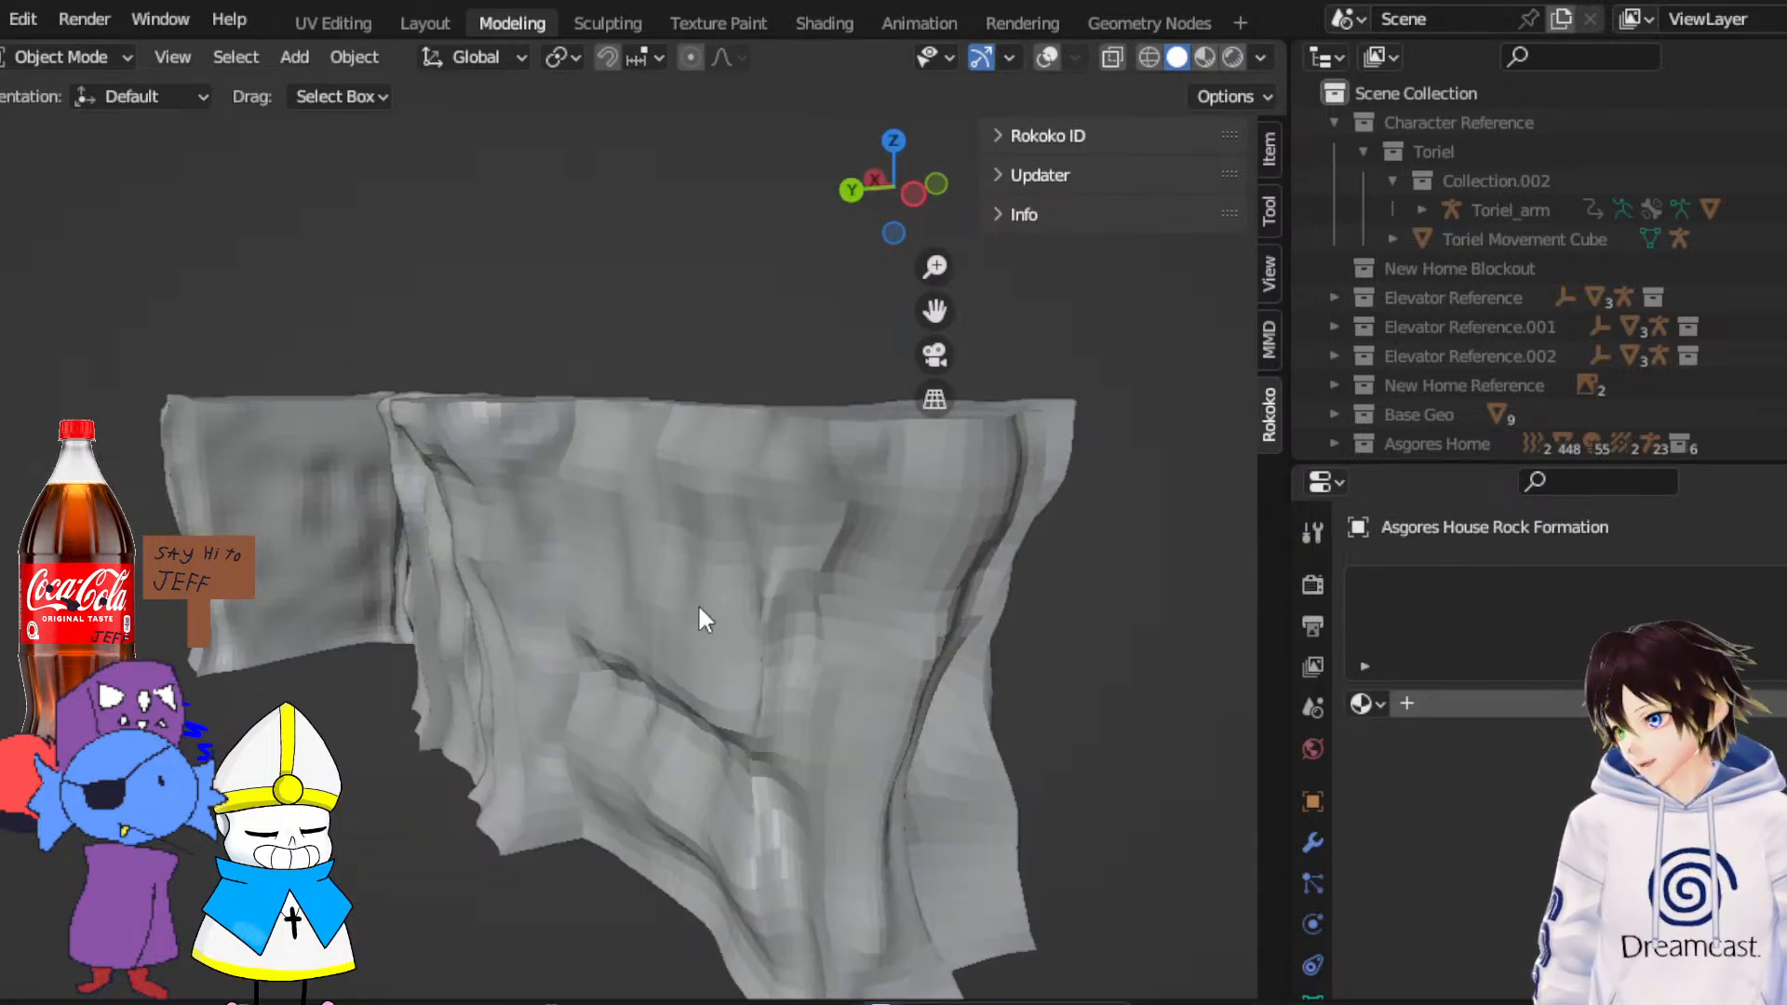
pyautogui.moveTo(700, 611); pyautogui.dragTo(802, 637, button='middle')
pyautogui.moveTo(390, 605); pyautogui.dragTo(247, 605, button='middle')
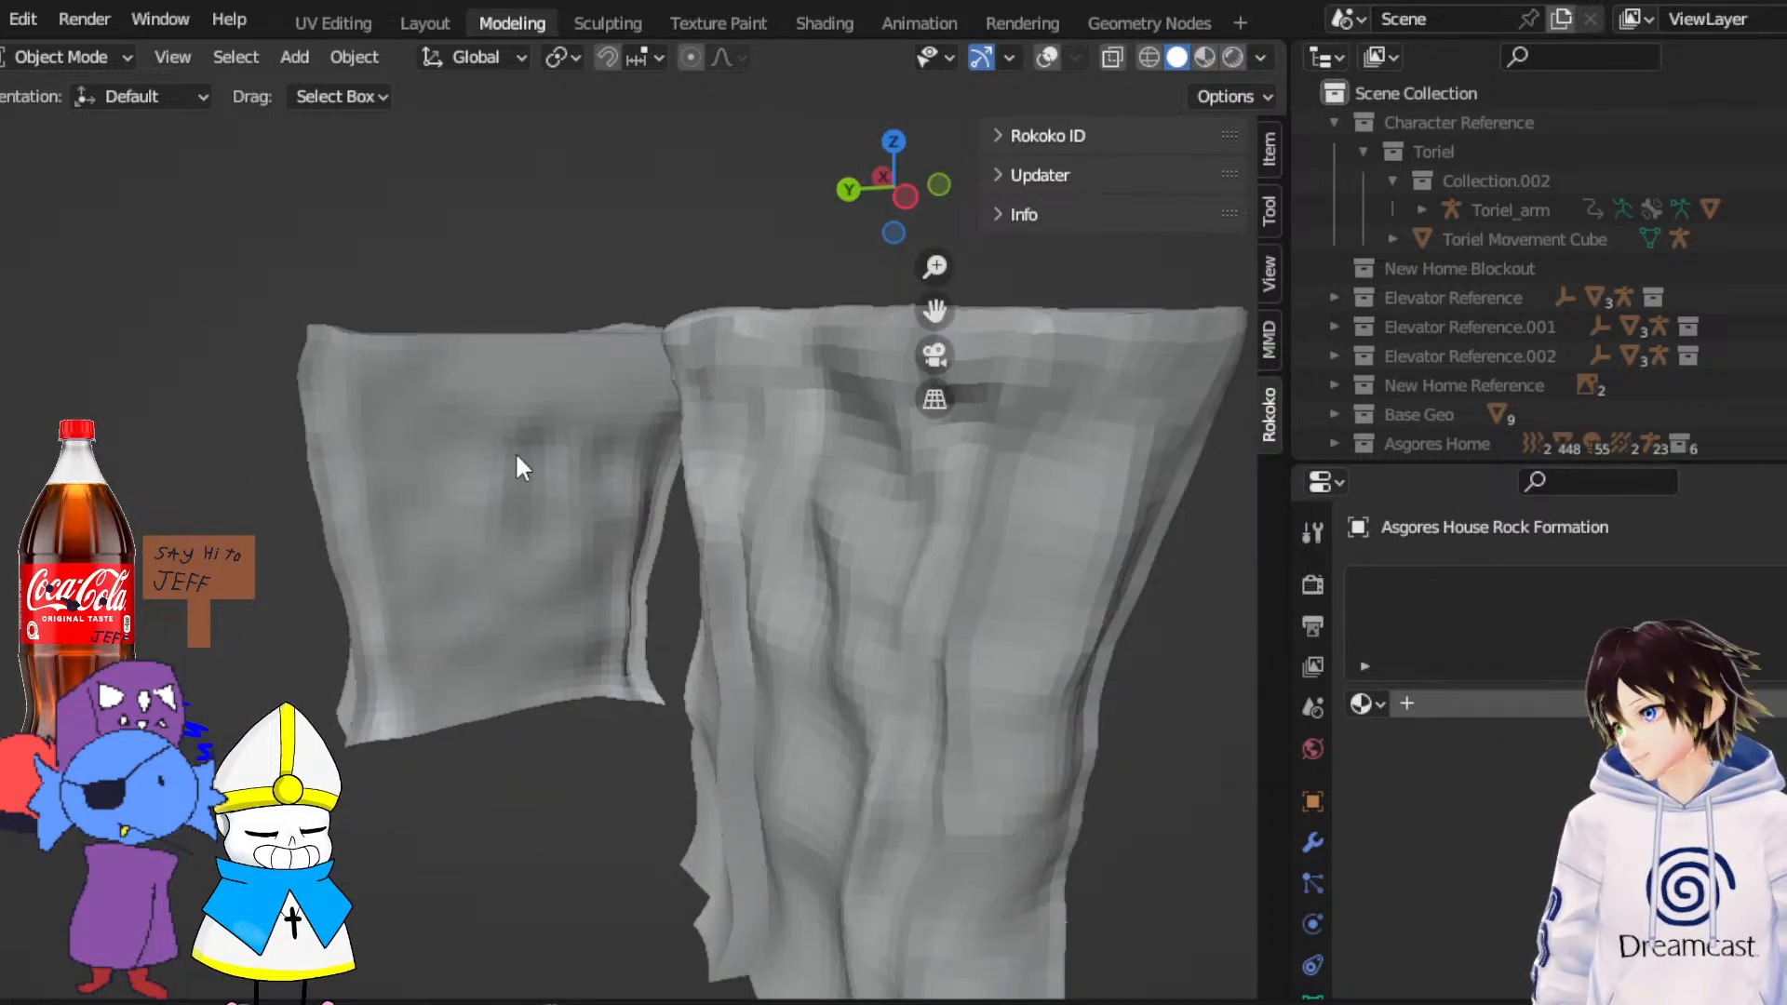
pyautogui.moveTo(532, 454); pyautogui.dragTo(711, 639, button='middle')
pyautogui.scroll(-3, 772, 511)
pyautogui.scroll(2, 778, 510)
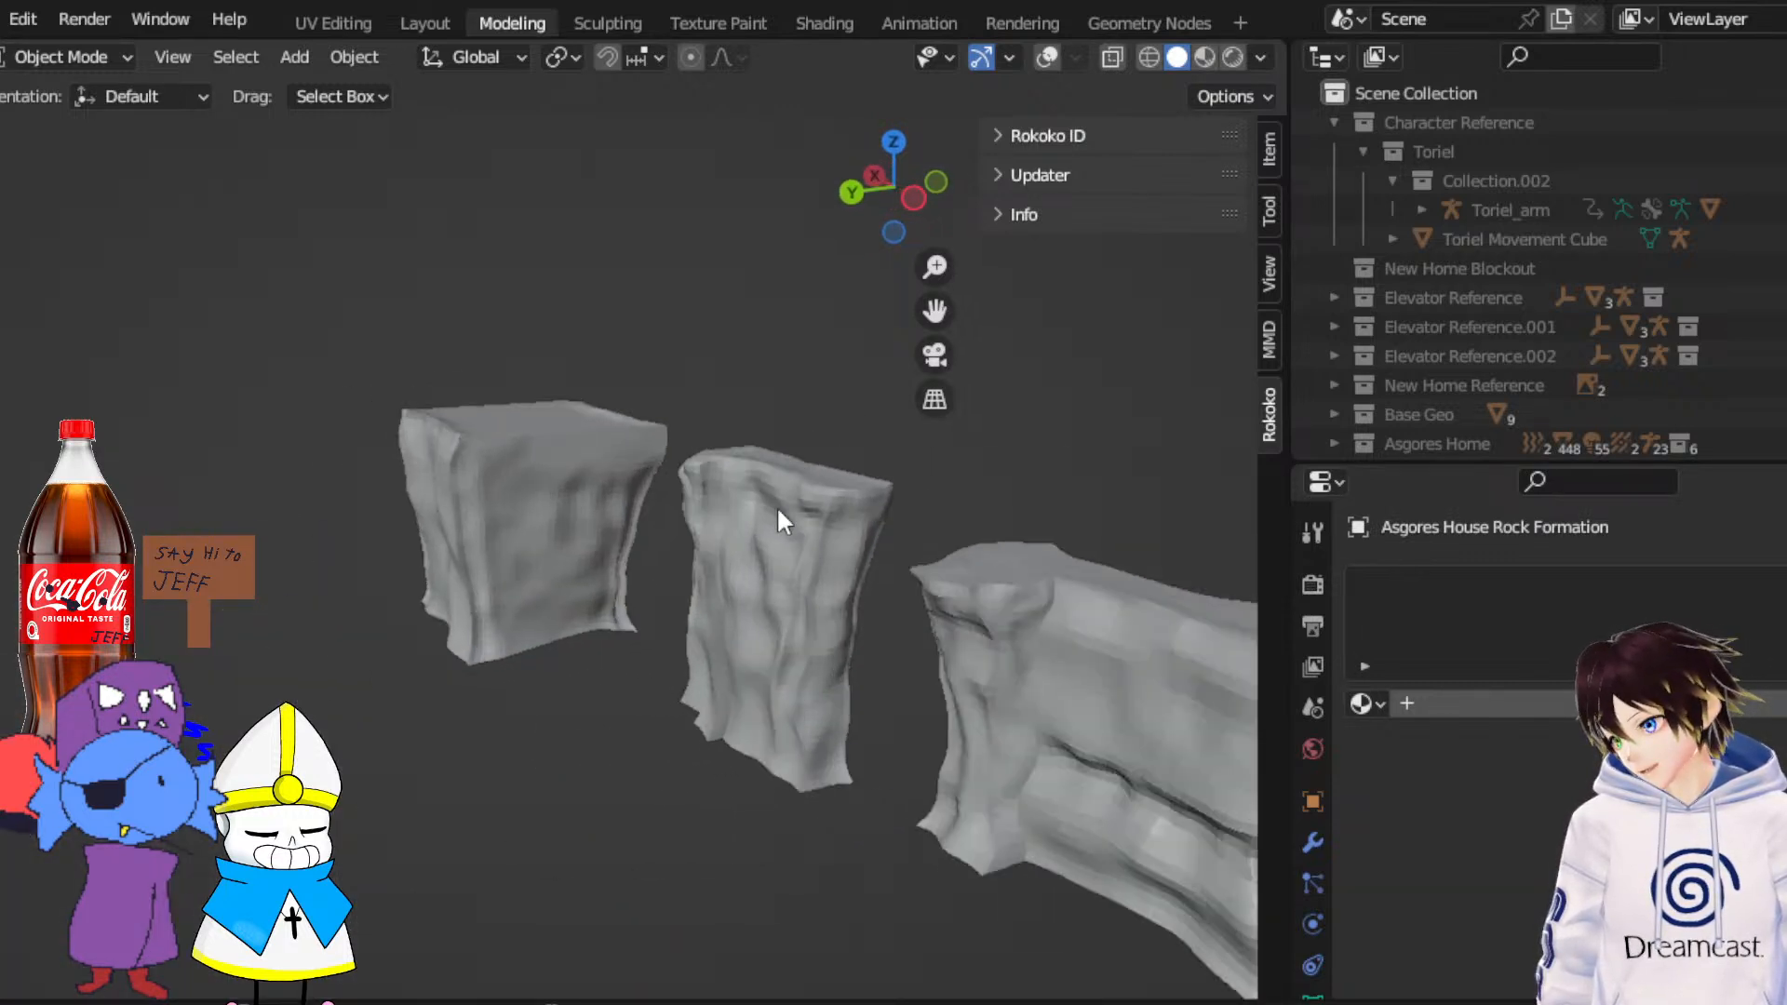
pyautogui.scroll(2, 801, 535)
# Select the Castle Rock Formation, enter Sculpt Mode and set the Grab brush radius to 100 px
pyautogui.moveTo(818, 546); pyautogui.dragTo(782, 544, button='middle')
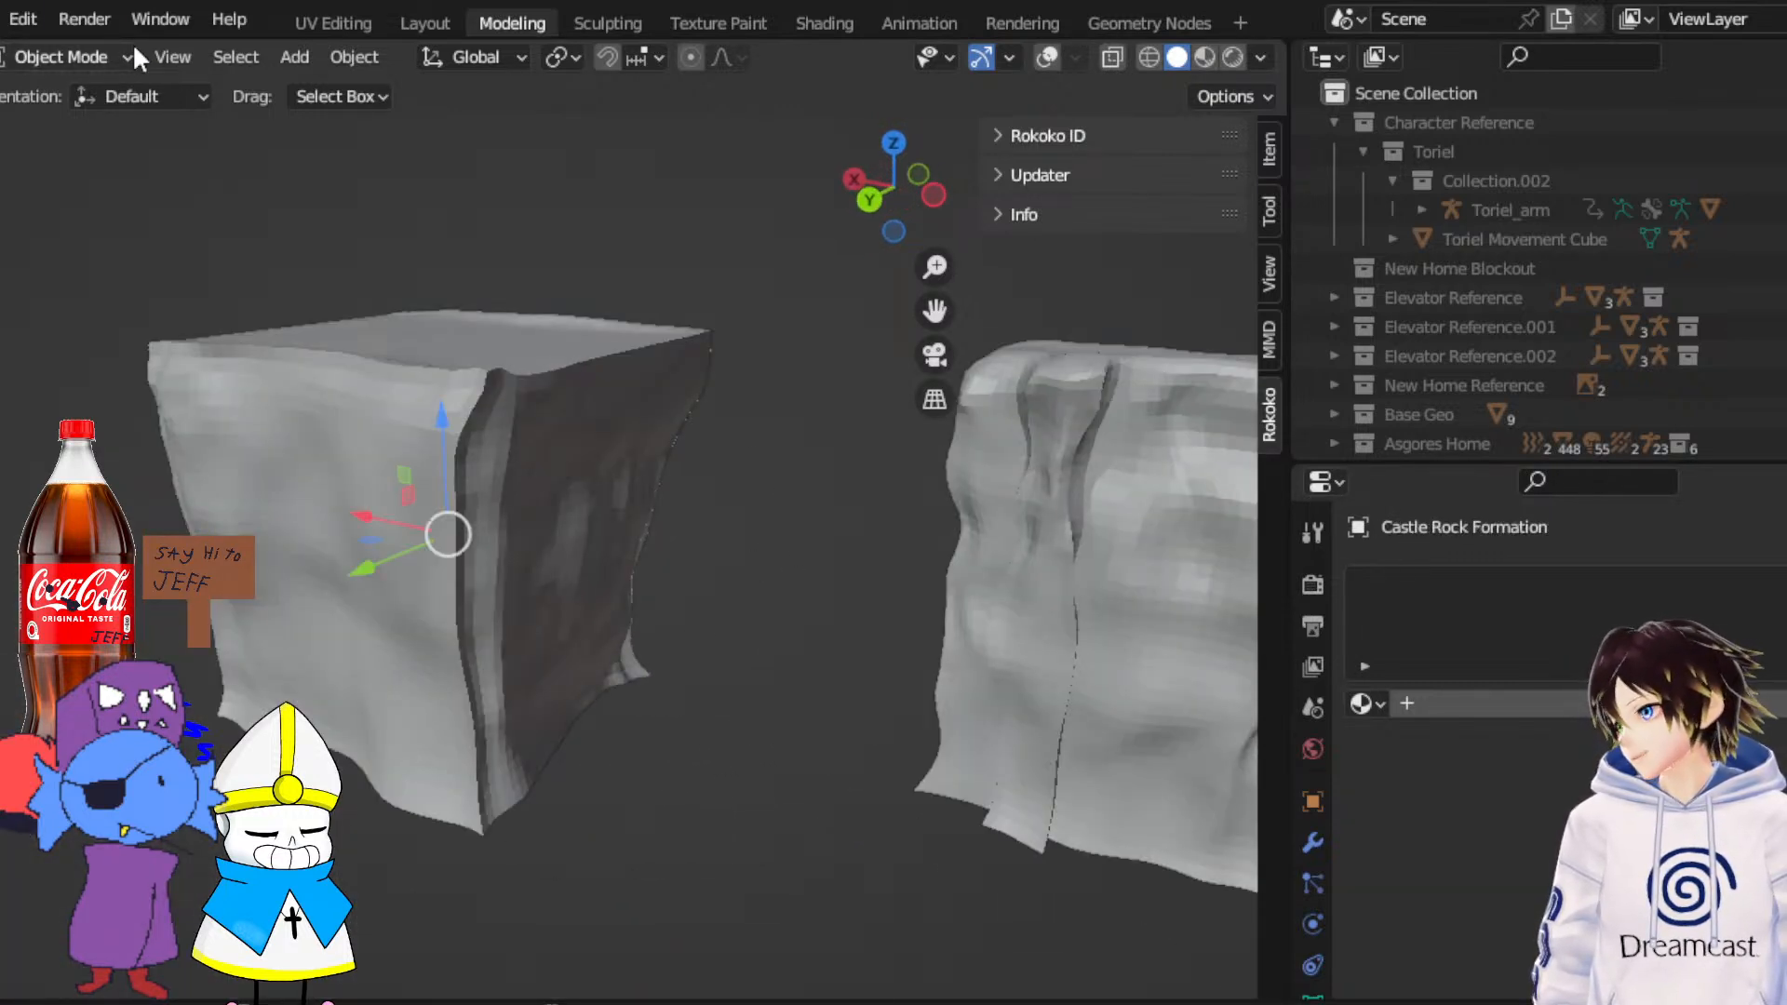
pyautogui.click(58, 58)
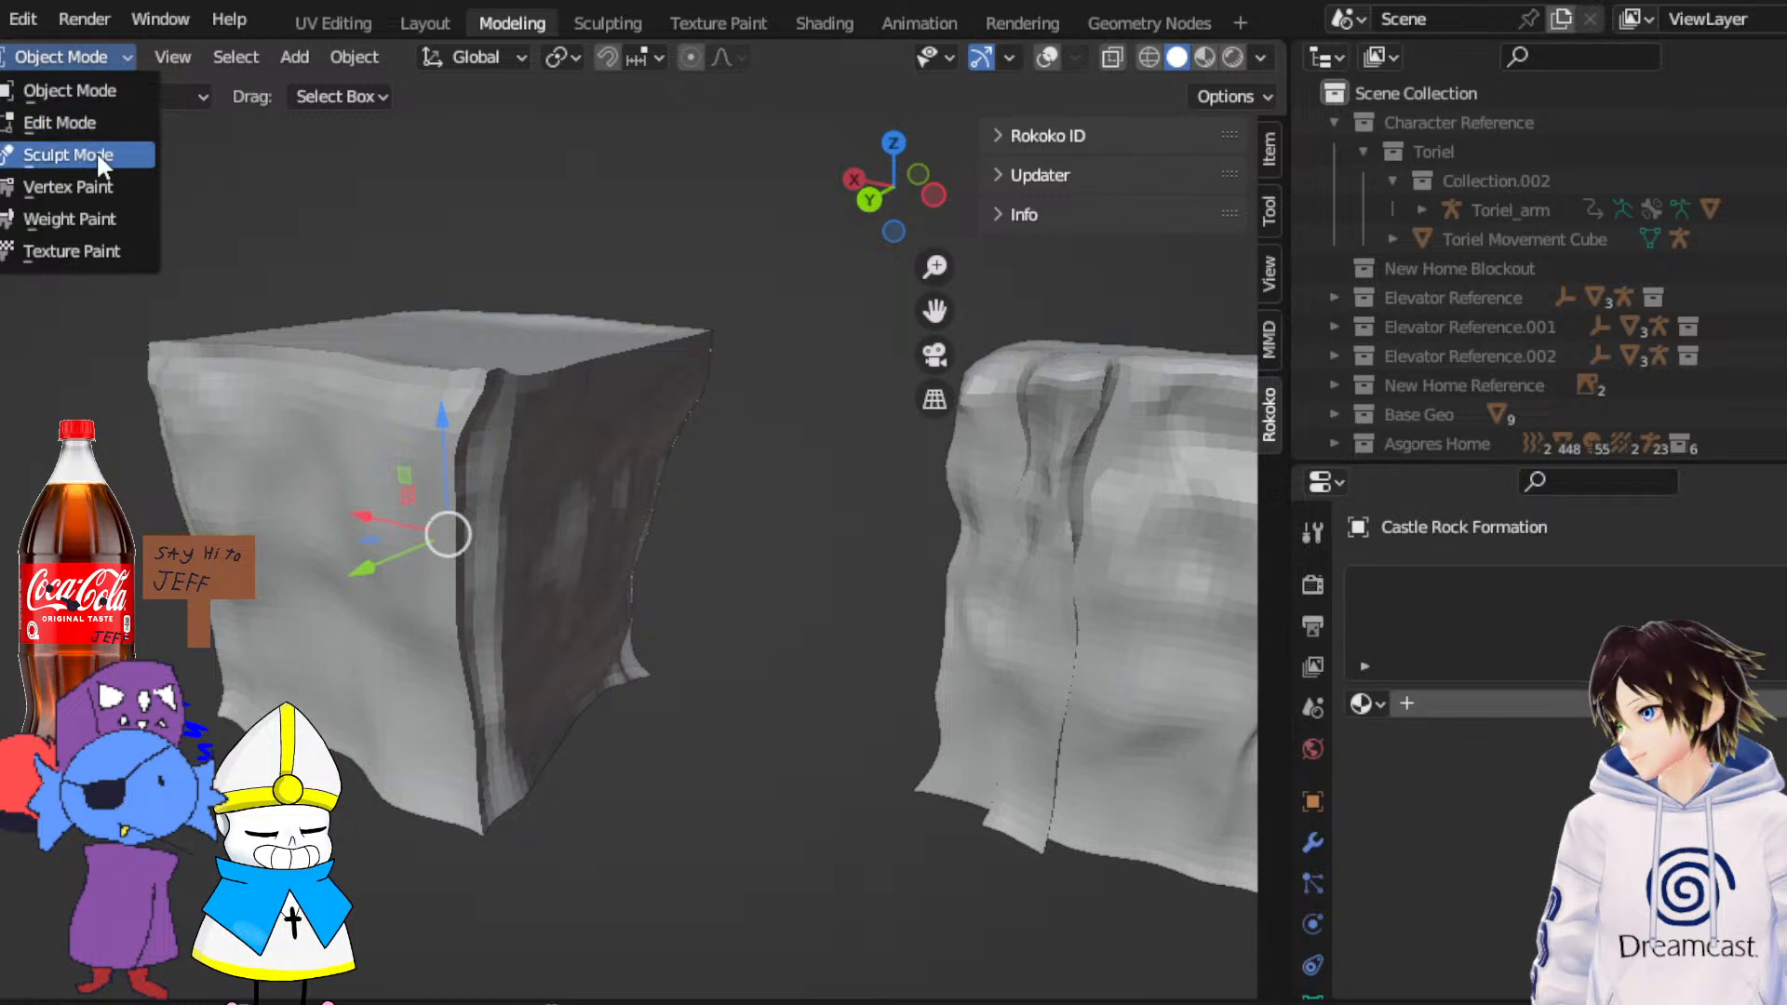
pyautogui.click(93, 152)
pyautogui.click(328, 101)
pyautogui.write('100')
pyautogui.press('Return')
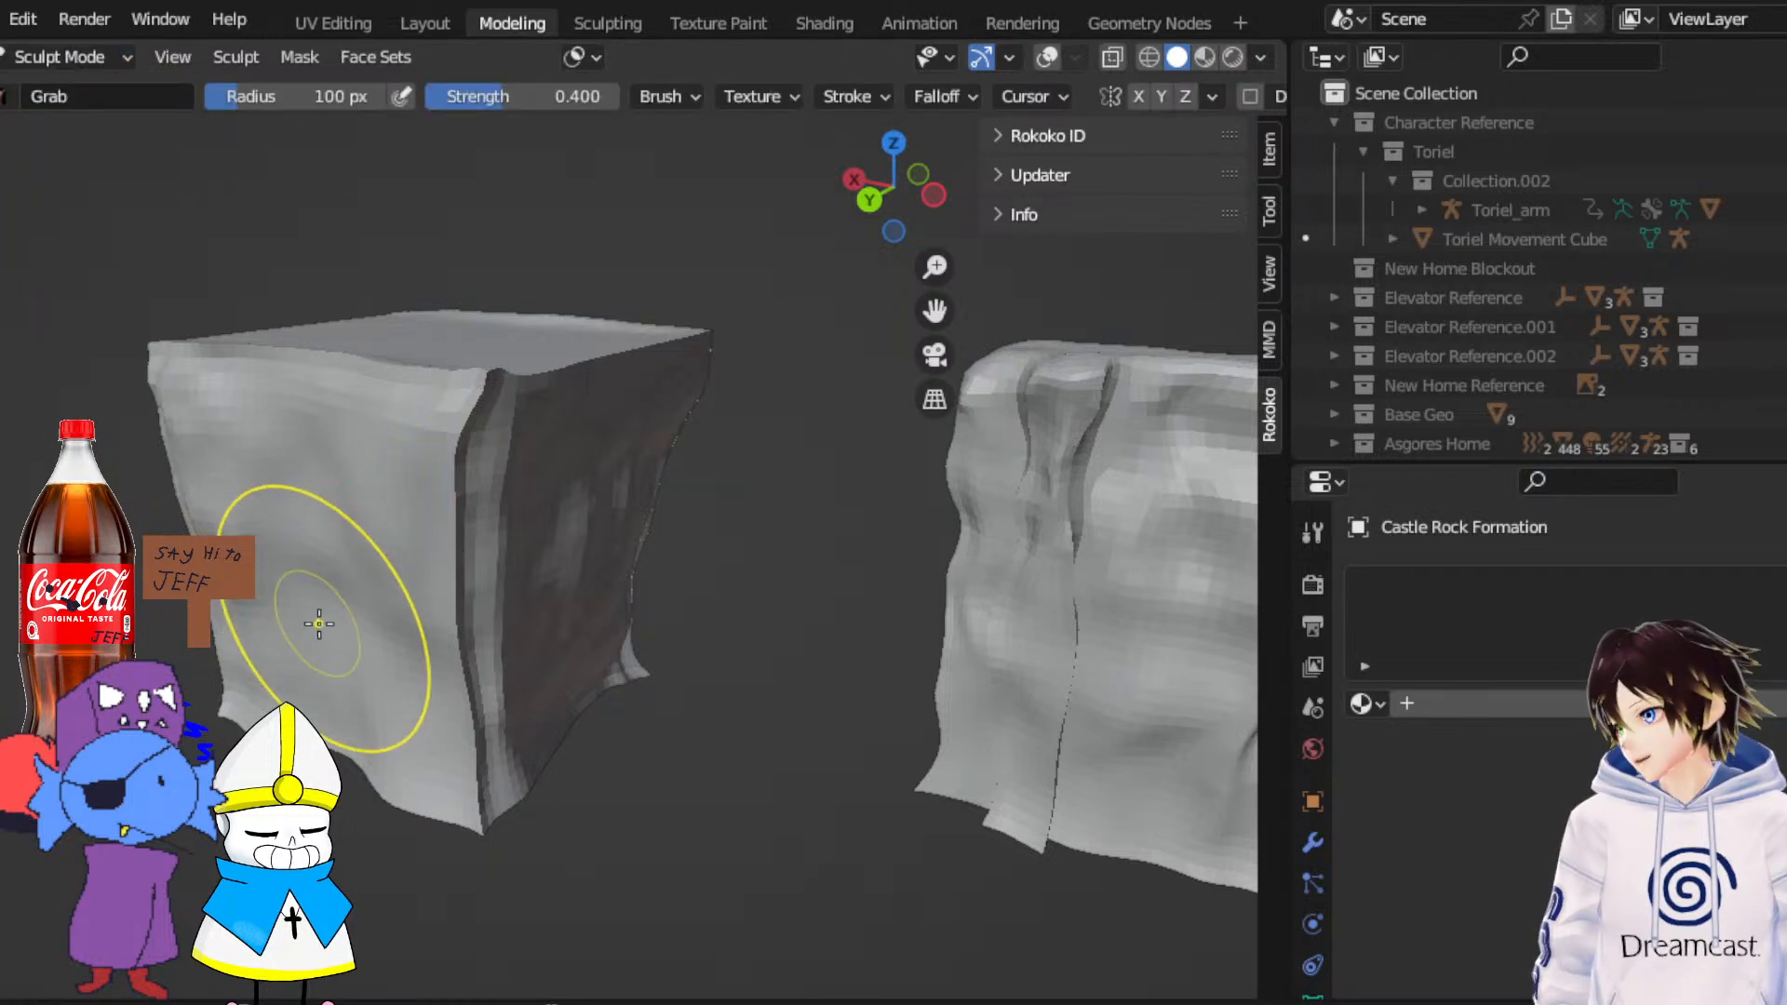
# Pull one vertical corner edge of the Castle Rock Formation inward with the Grab brush and turn on the viewport overlays
pyautogui.scroll(3, 412, 582)
pyautogui.moveTo(412, 582)
pyautogui.mouseDown(button='middle')
pyautogui.moveTo(616, 510)
pyautogui.moveTo(726, 575)
pyautogui.moveTo(375, 527)
pyautogui.mouseUp(button='middle')
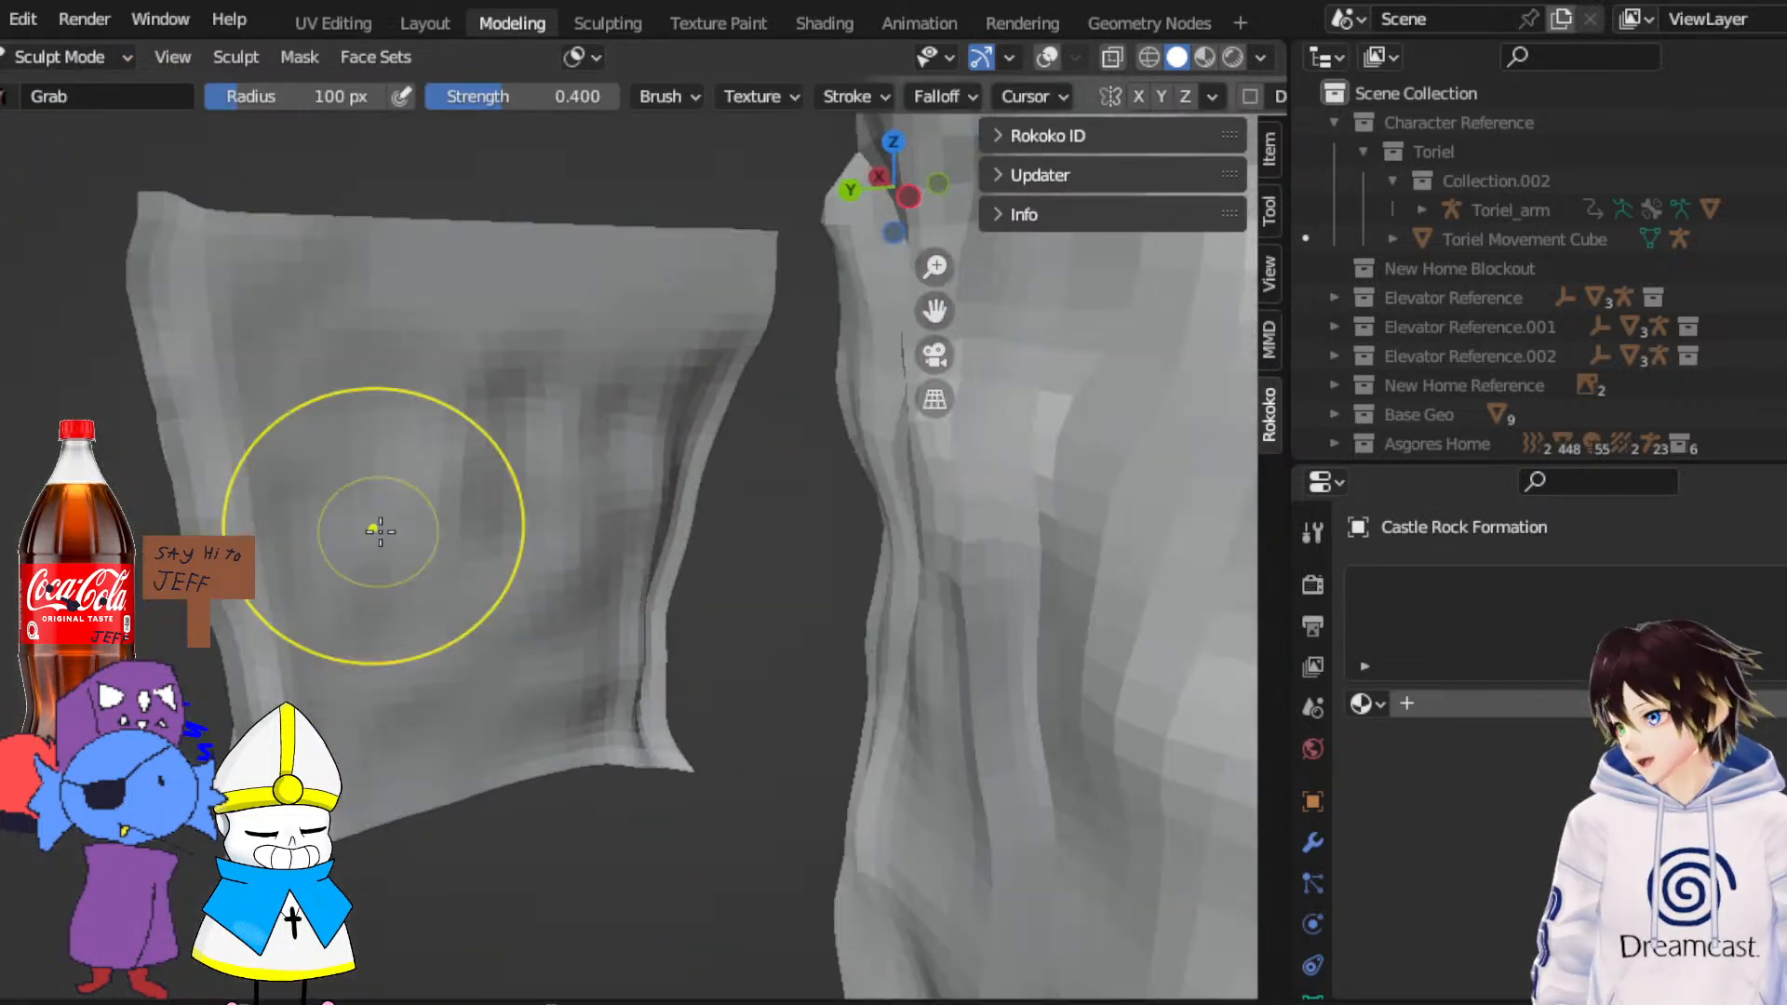
pyautogui.moveTo(940, 314)
pyautogui.mouseDown(button='middle')
pyautogui.moveTo(884, 366)
pyautogui.moveTo(678, 375)
pyautogui.mouseUp(button='middle')
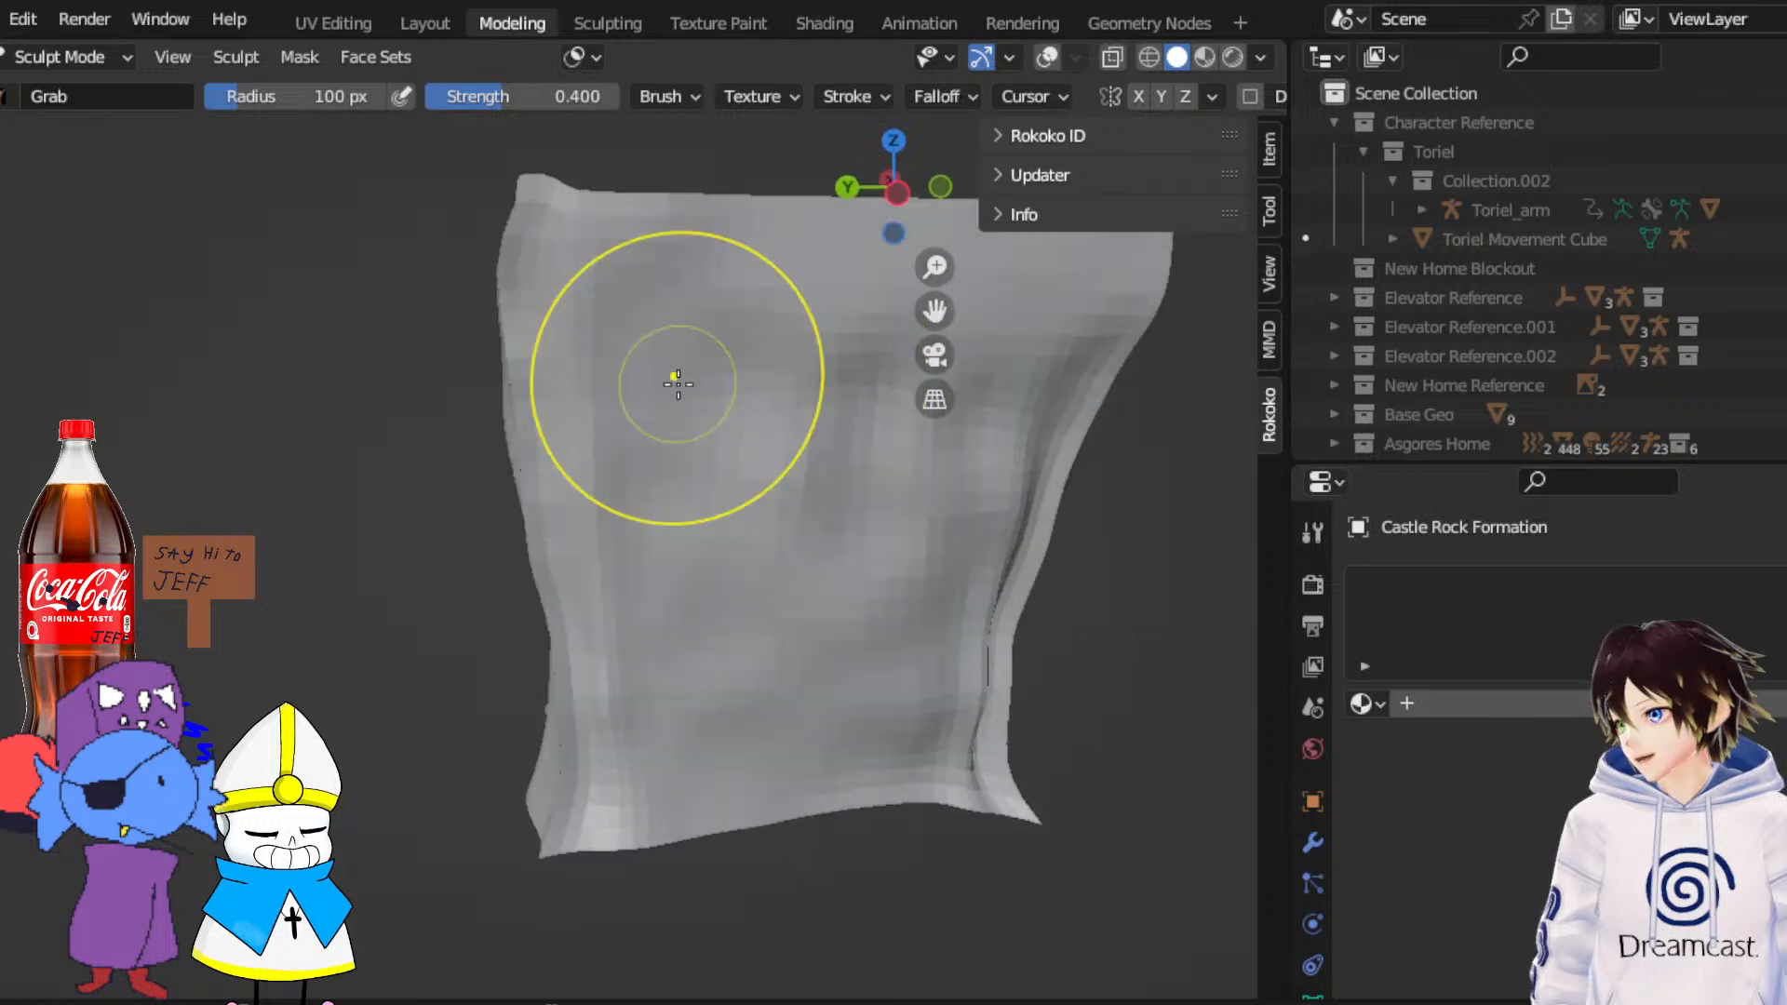
pyautogui.moveTo(579, 381); pyautogui.dragTo(626, 383)
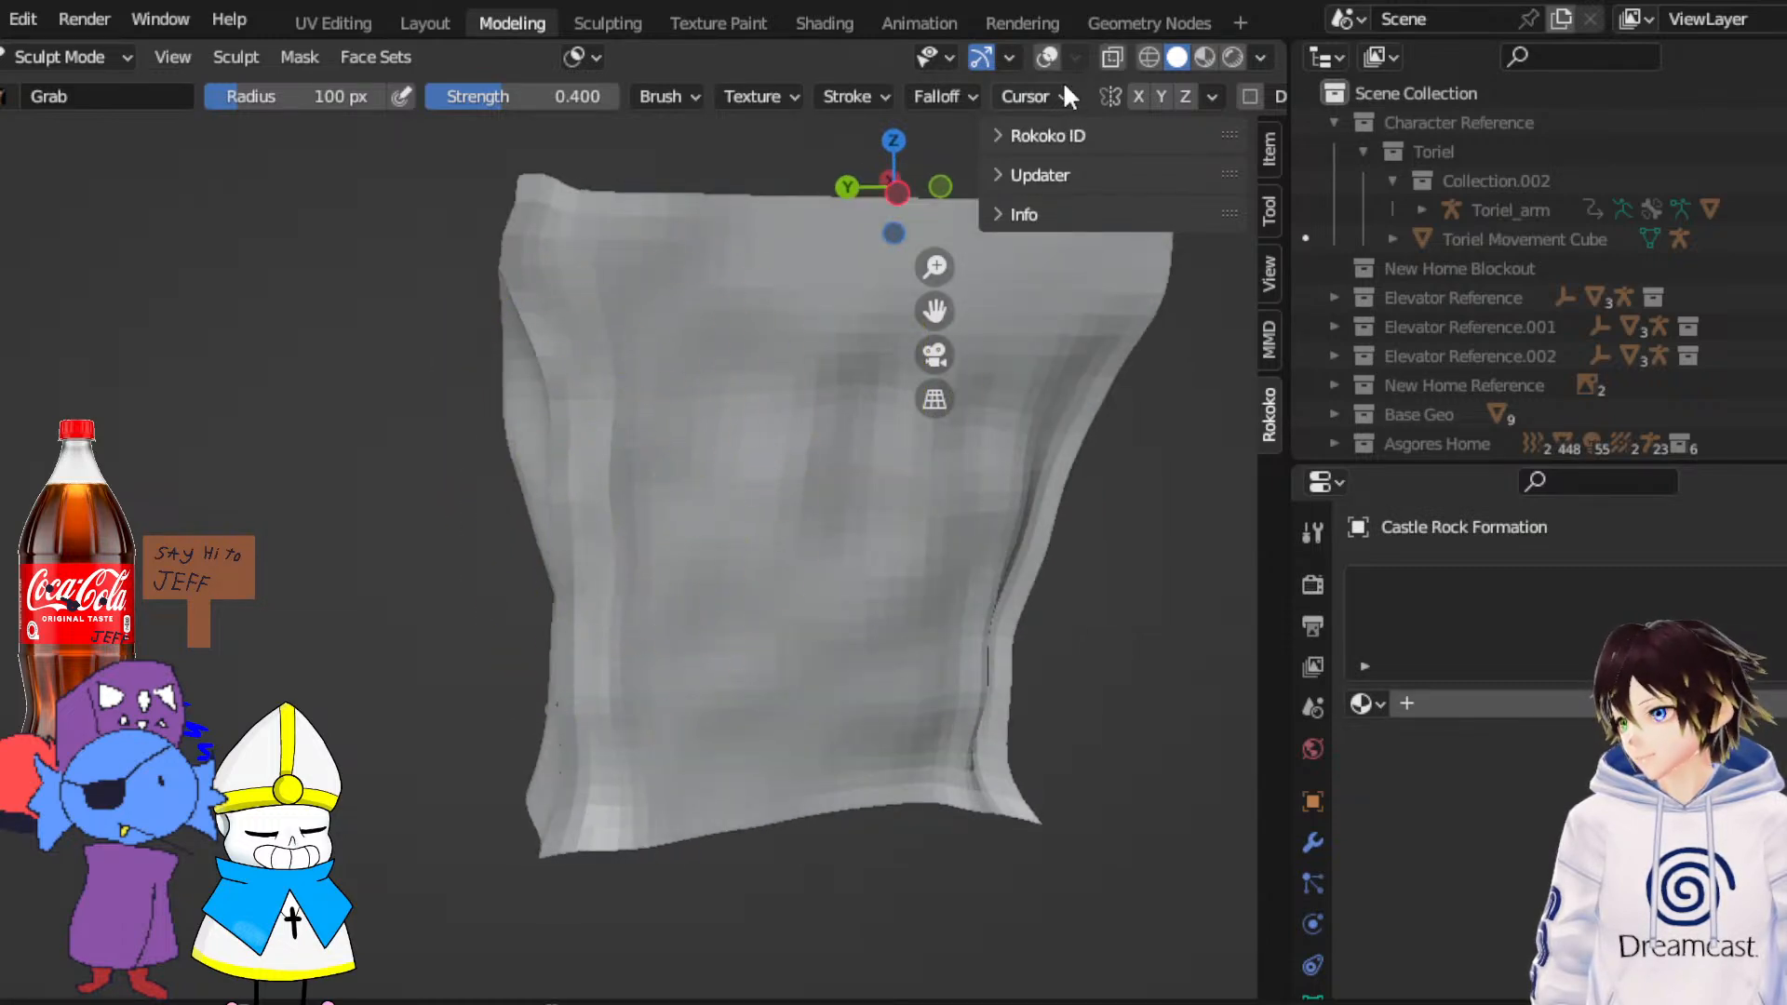
pyautogui.click(1048, 57)
pyautogui.moveTo(590, 562); pyautogui.dragTo(617, 577)
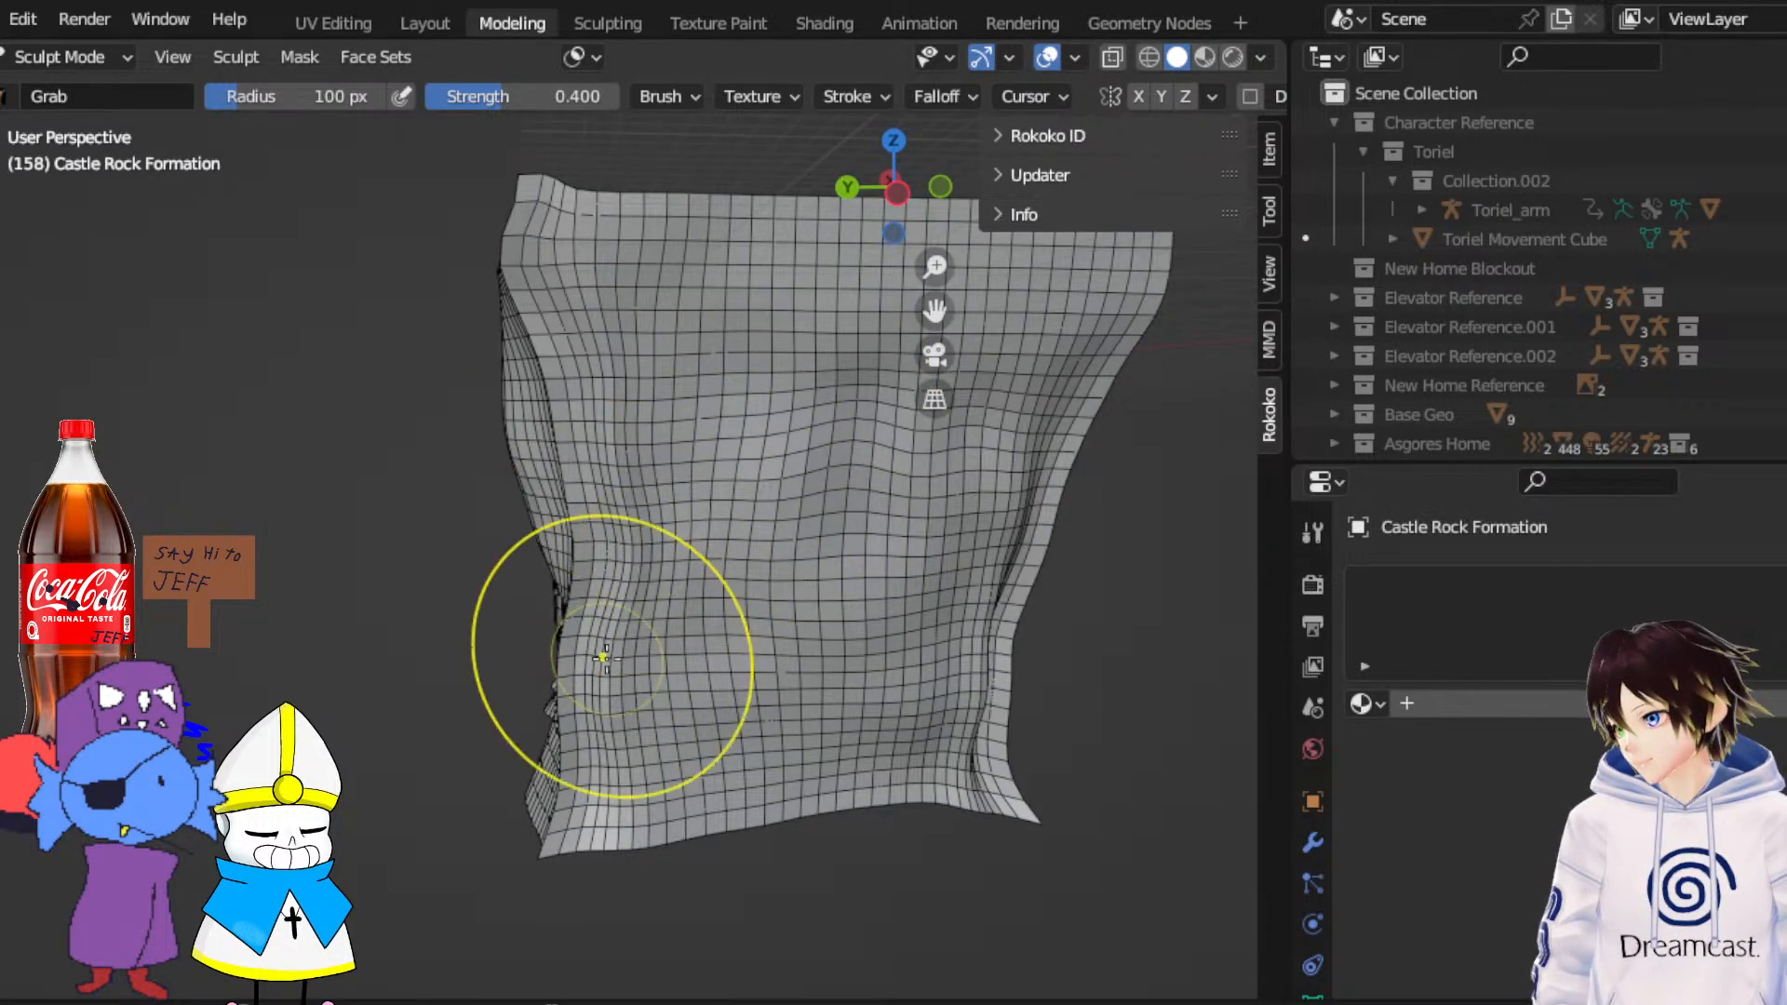
pyautogui.moveTo(603, 657); pyautogui.dragTo(658, 618)
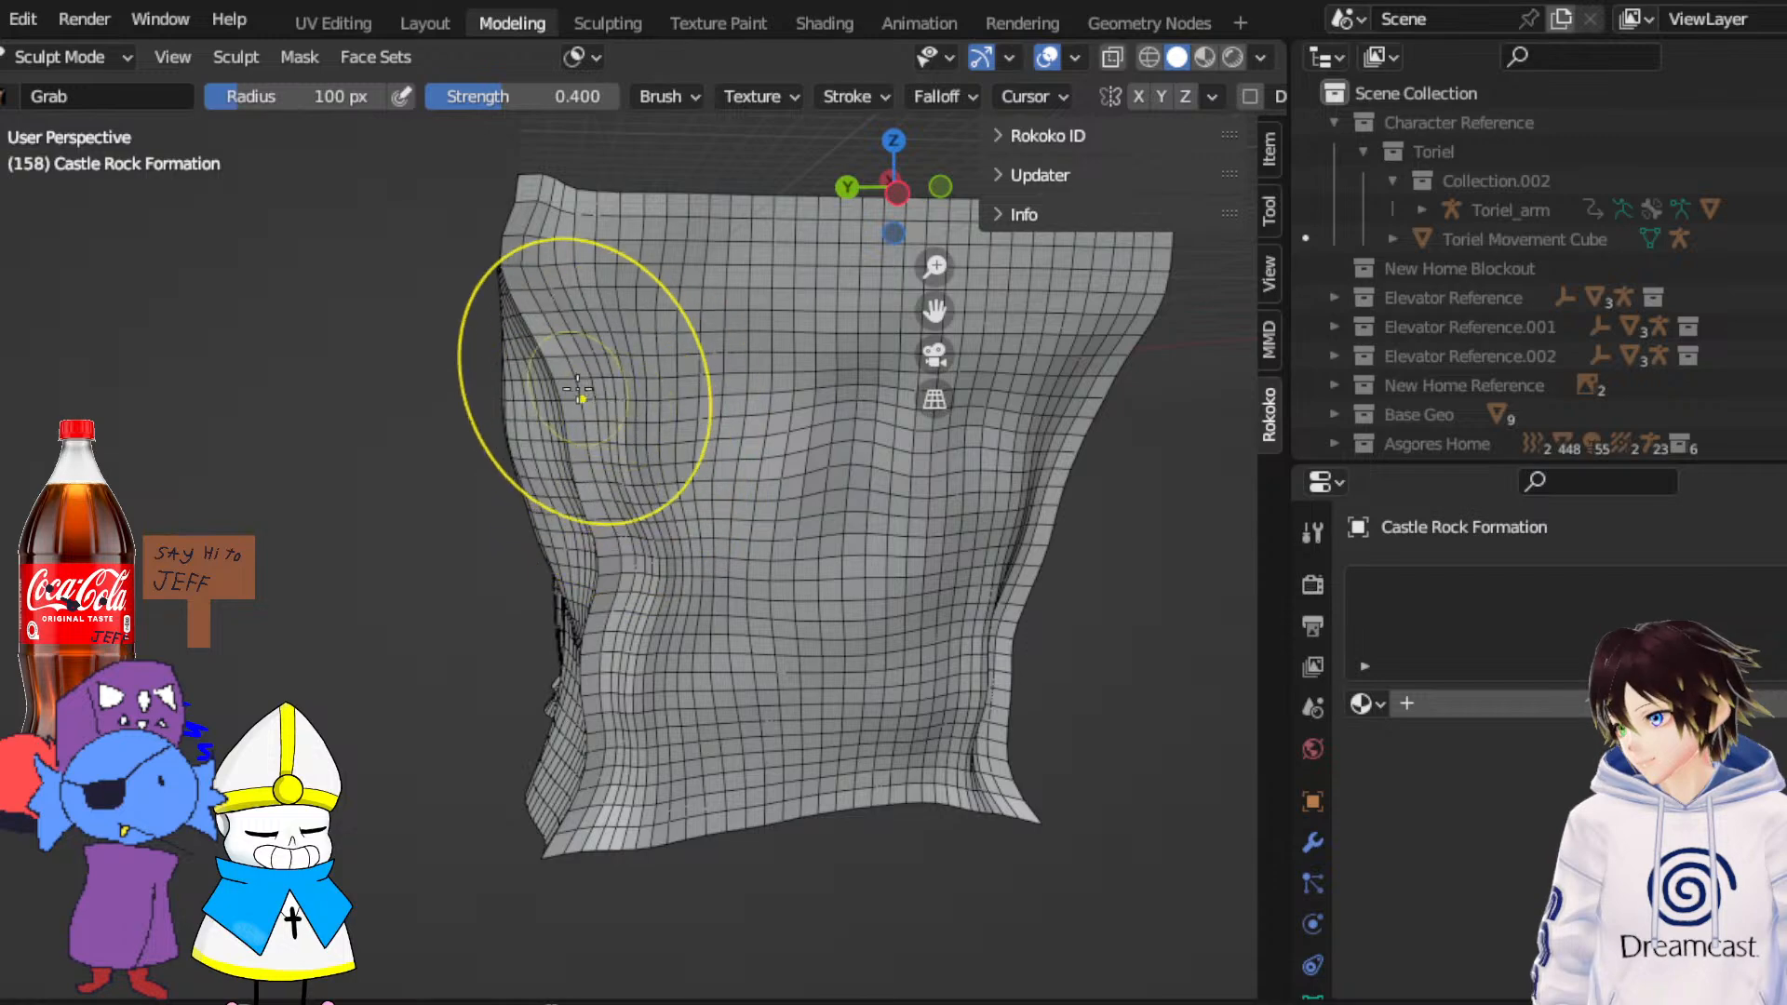
# Grab the same corner from the adjoining face and pull its middle and lower parts inward into an uneven edge
pyautogui.moveTo(642, 410); pyautogui.dragTo(808, 447, button='middle')
pyautogui.moveTo(726, 477); pyautogui.dragTo(691, 473)
pyautogui.moveTo(690, 475); pyautogui.dragTo(722, 494, button='middle')
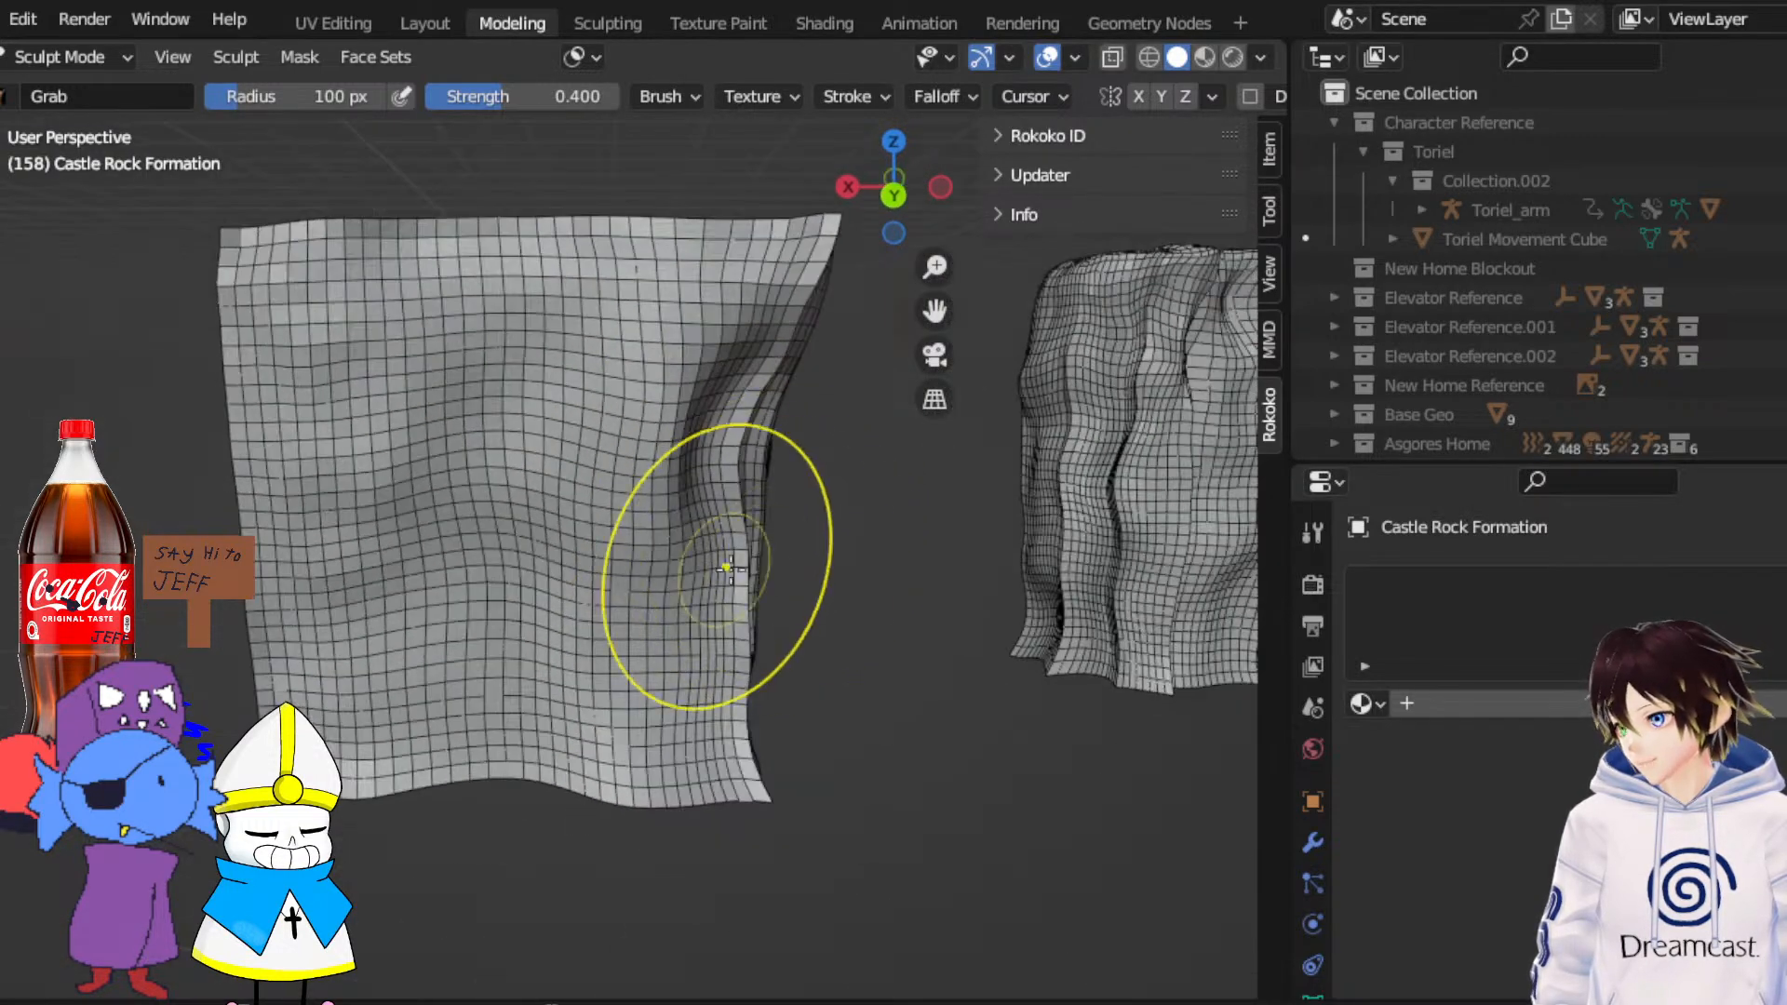
pyautogui.moveTo(751, 662); pyautogui.dragTo(709, 668)
pyautogui.moveTo(731, 733); pyautogui.dragTo(681, 724)
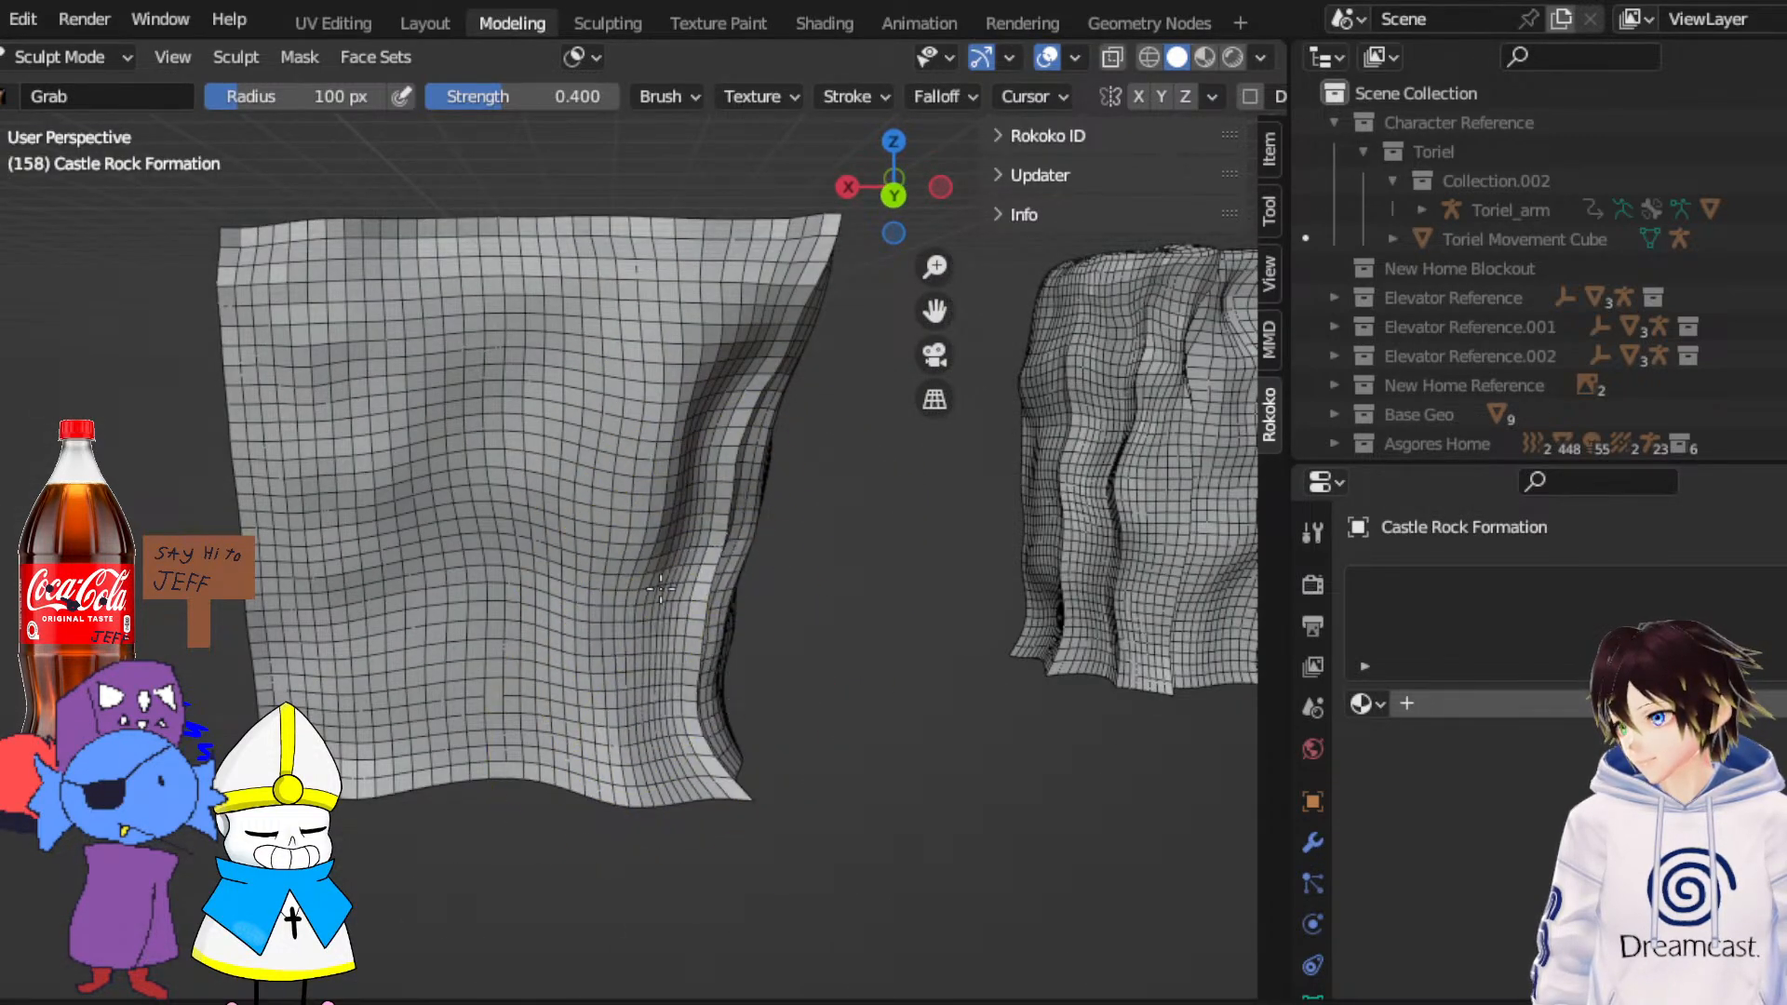
# Examine the sculpted corner, side faces and top rim of the Castle Rock Formation from all around
pyautogui.moveTo(658, 480); pyautogui.dragTo(670, 443, button='middle')
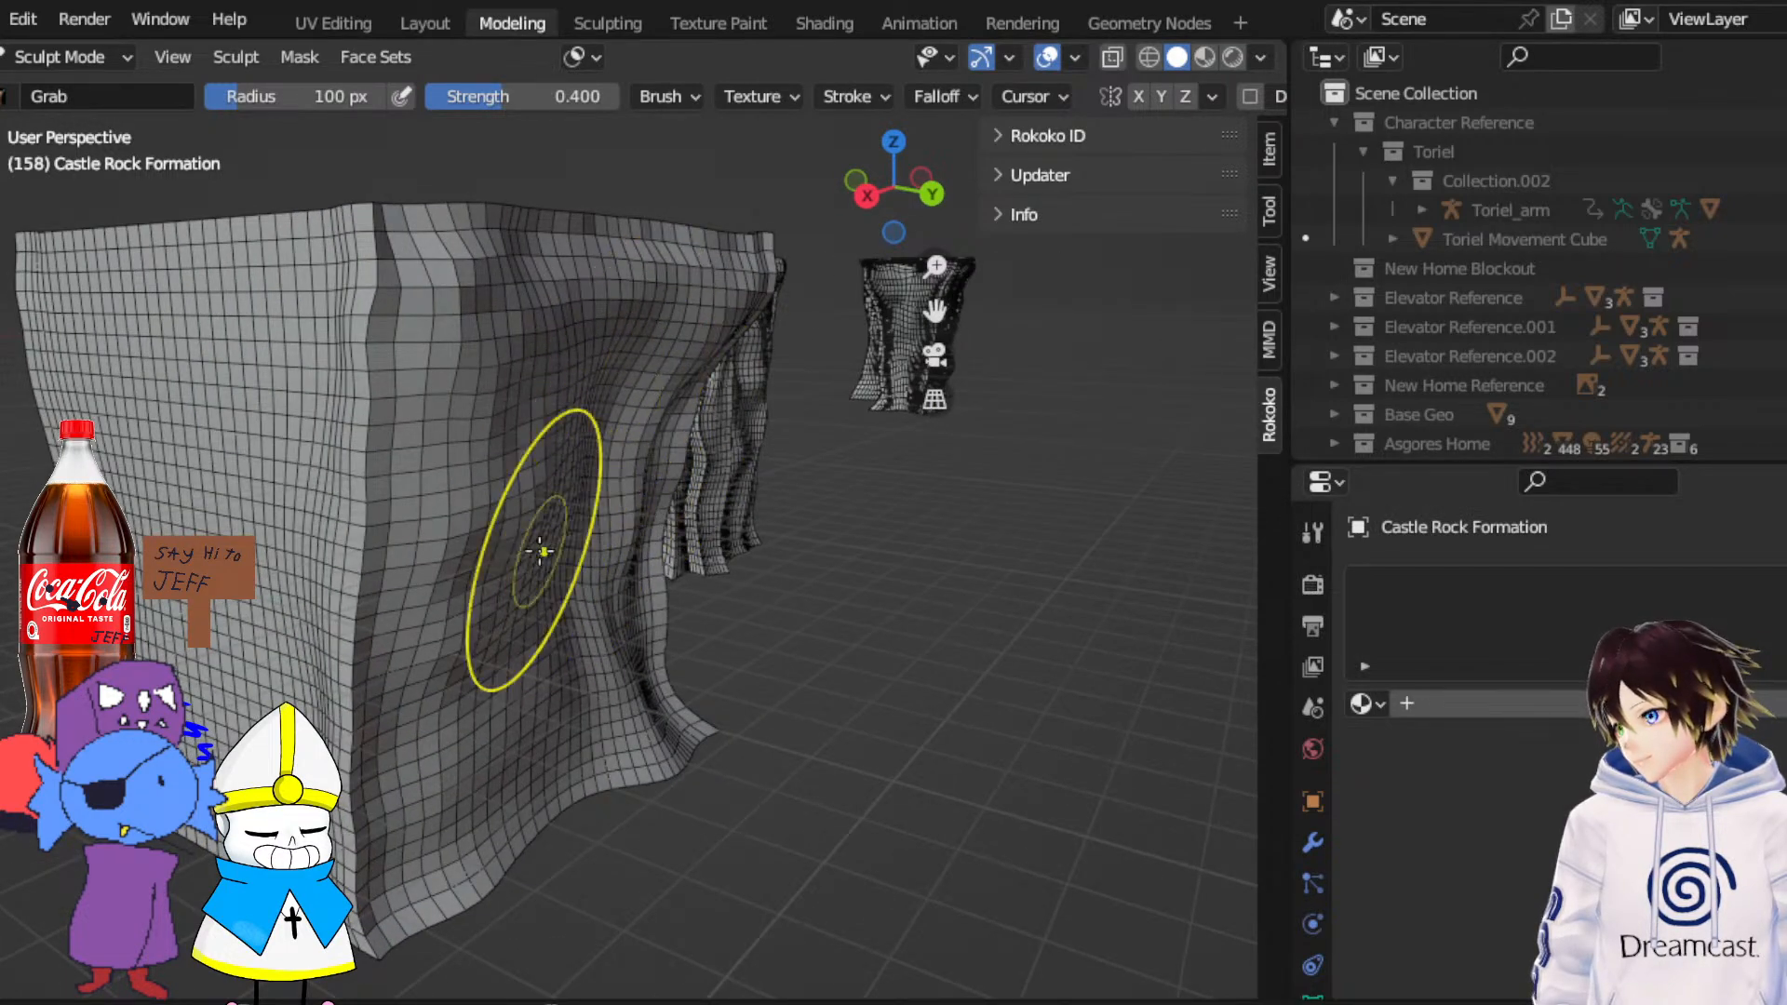
pyautogui.moveTo(541, 551)
pyautogui.mouseDown(button='middle')
pyautogui.moveTo(559, 559)
pyautogui.moveTo(590, 511)
pyautogui.moveTo(448, 644)
pyautogui.moveTo(556, 738)
pyautogui.mouseUp(button='middle')
pyautogui.moveTo(543, 672); pyautogui.dragTo(490, 577, button='middle')
pyautogui.moveTo(477, 496); pyautogui.dragTo(521, 509, button='middle')
pyautogui.moveTo(579, 582); pyautogui.dragTo(431, 582, button='middle')
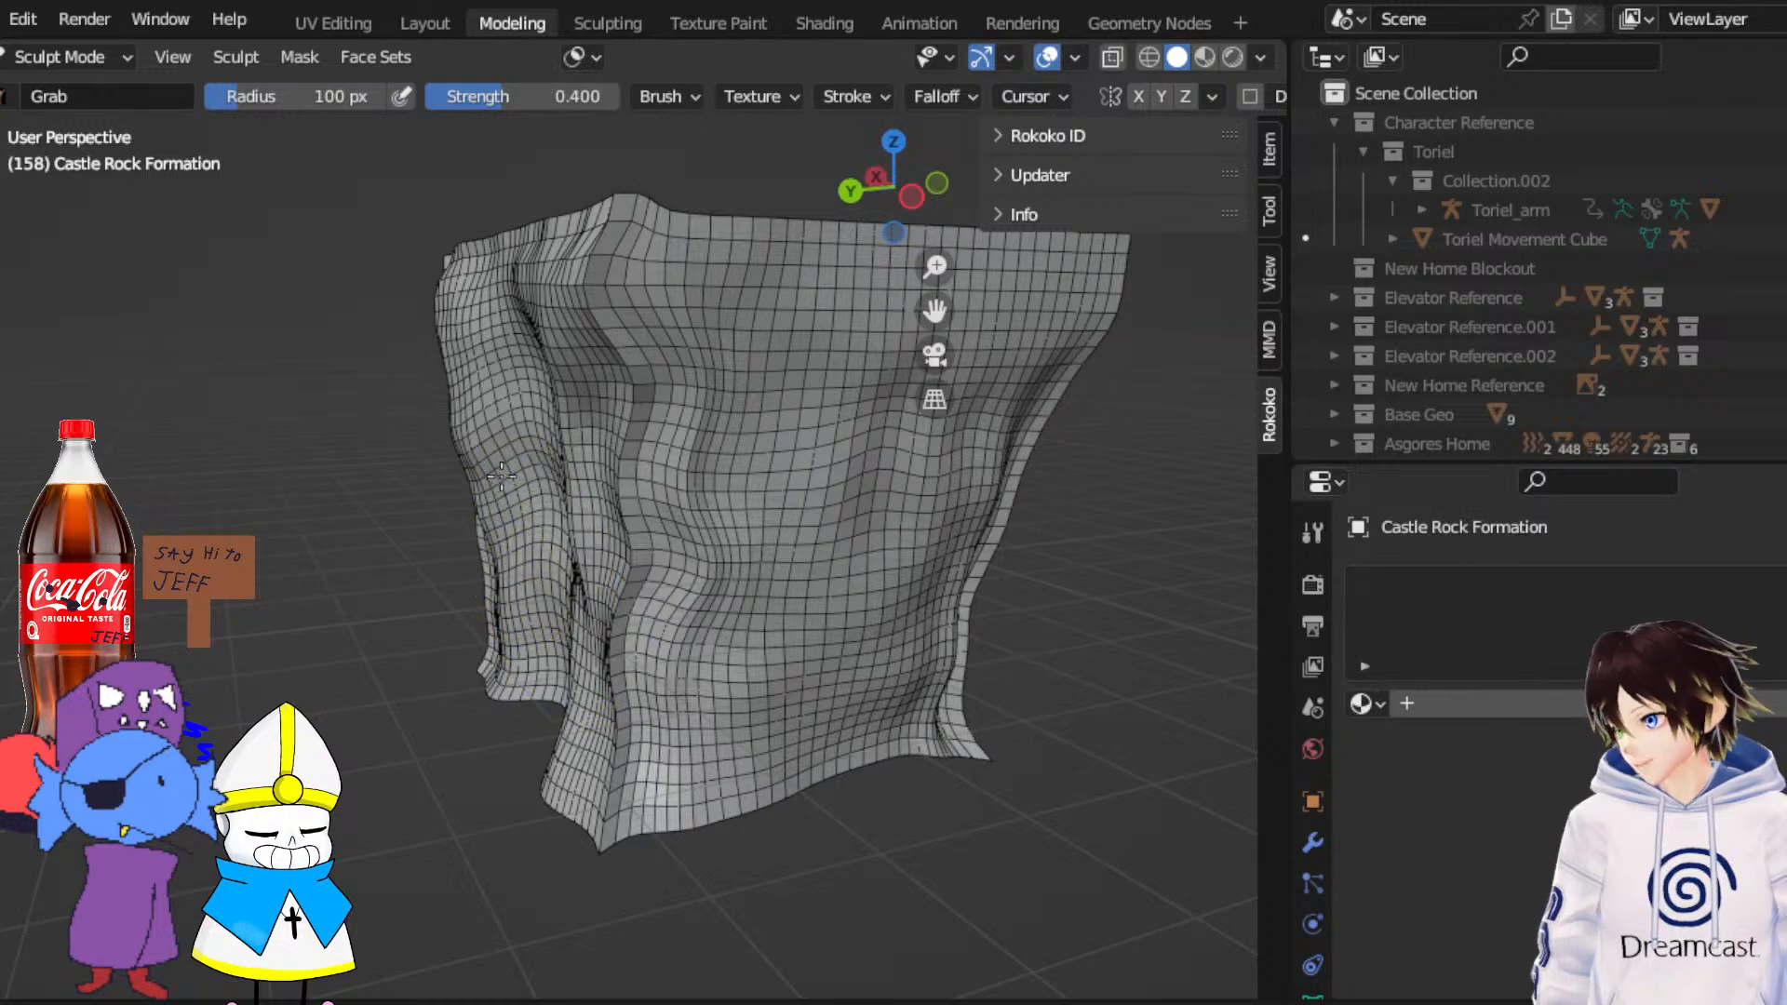
pyautogui.moveTo(482, 507); pyautogui.dragTo(493, 527, button='middle')
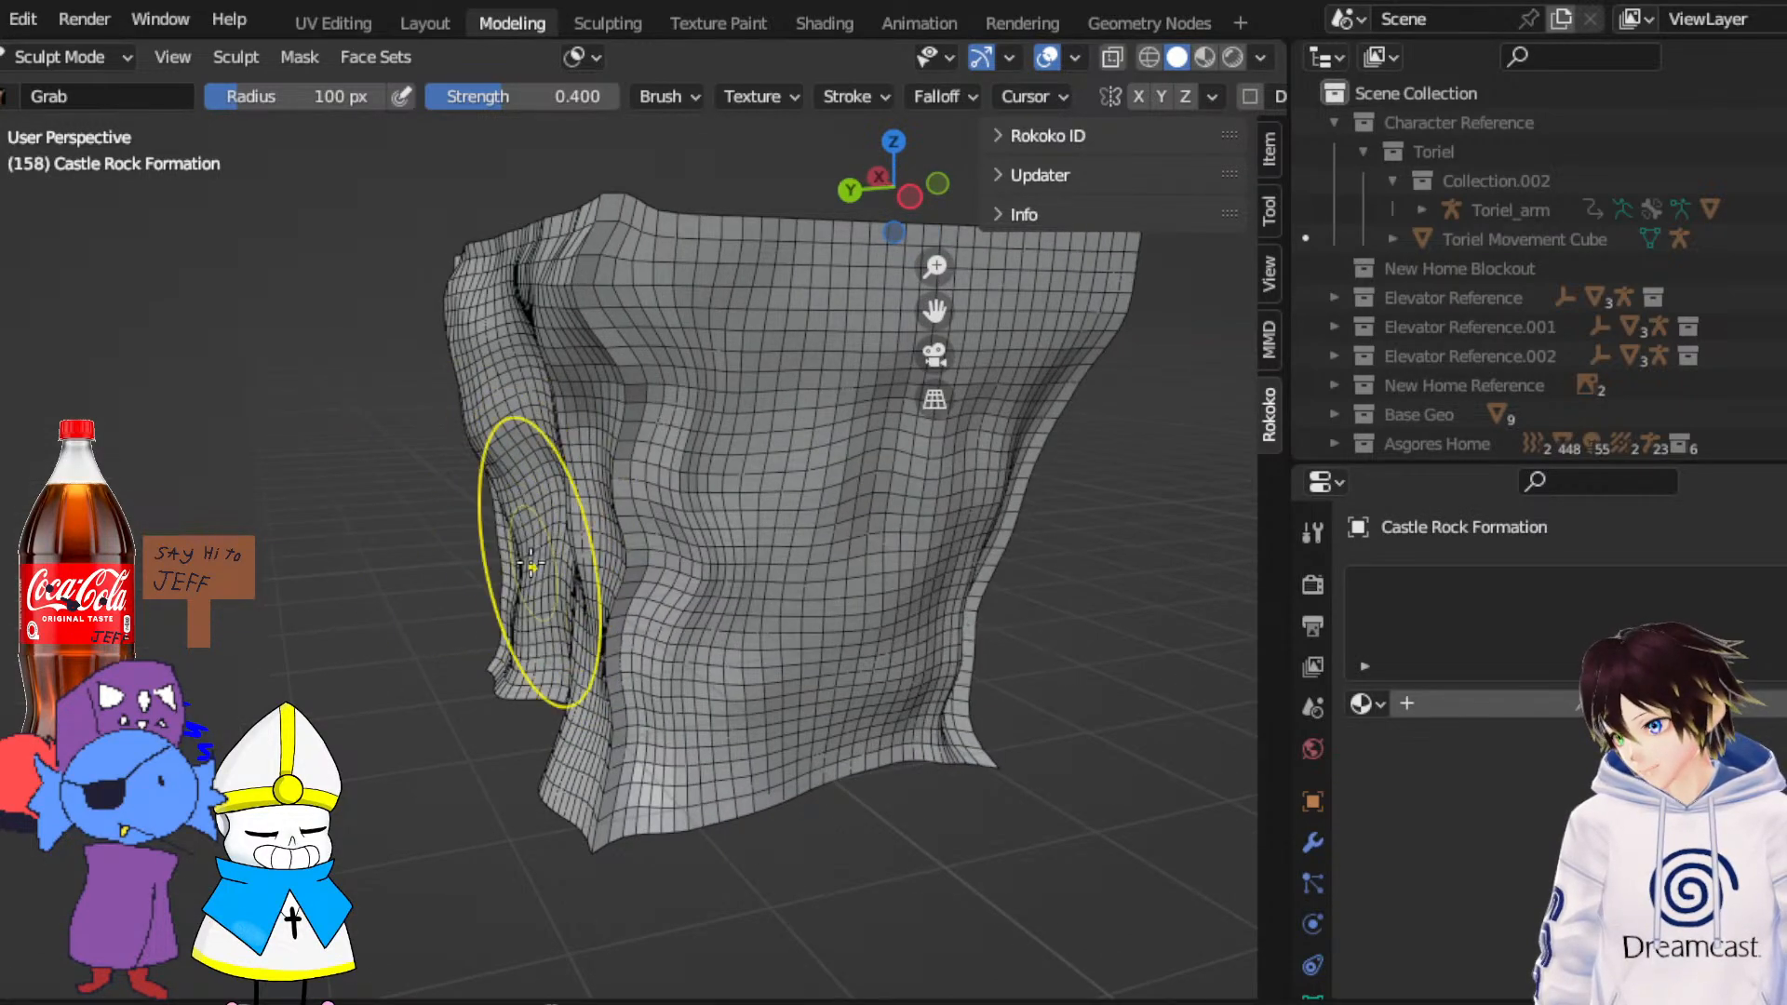
pyautogui.moveTo(627, 435); pyautogui.dragTo(514, 575, button='middle')
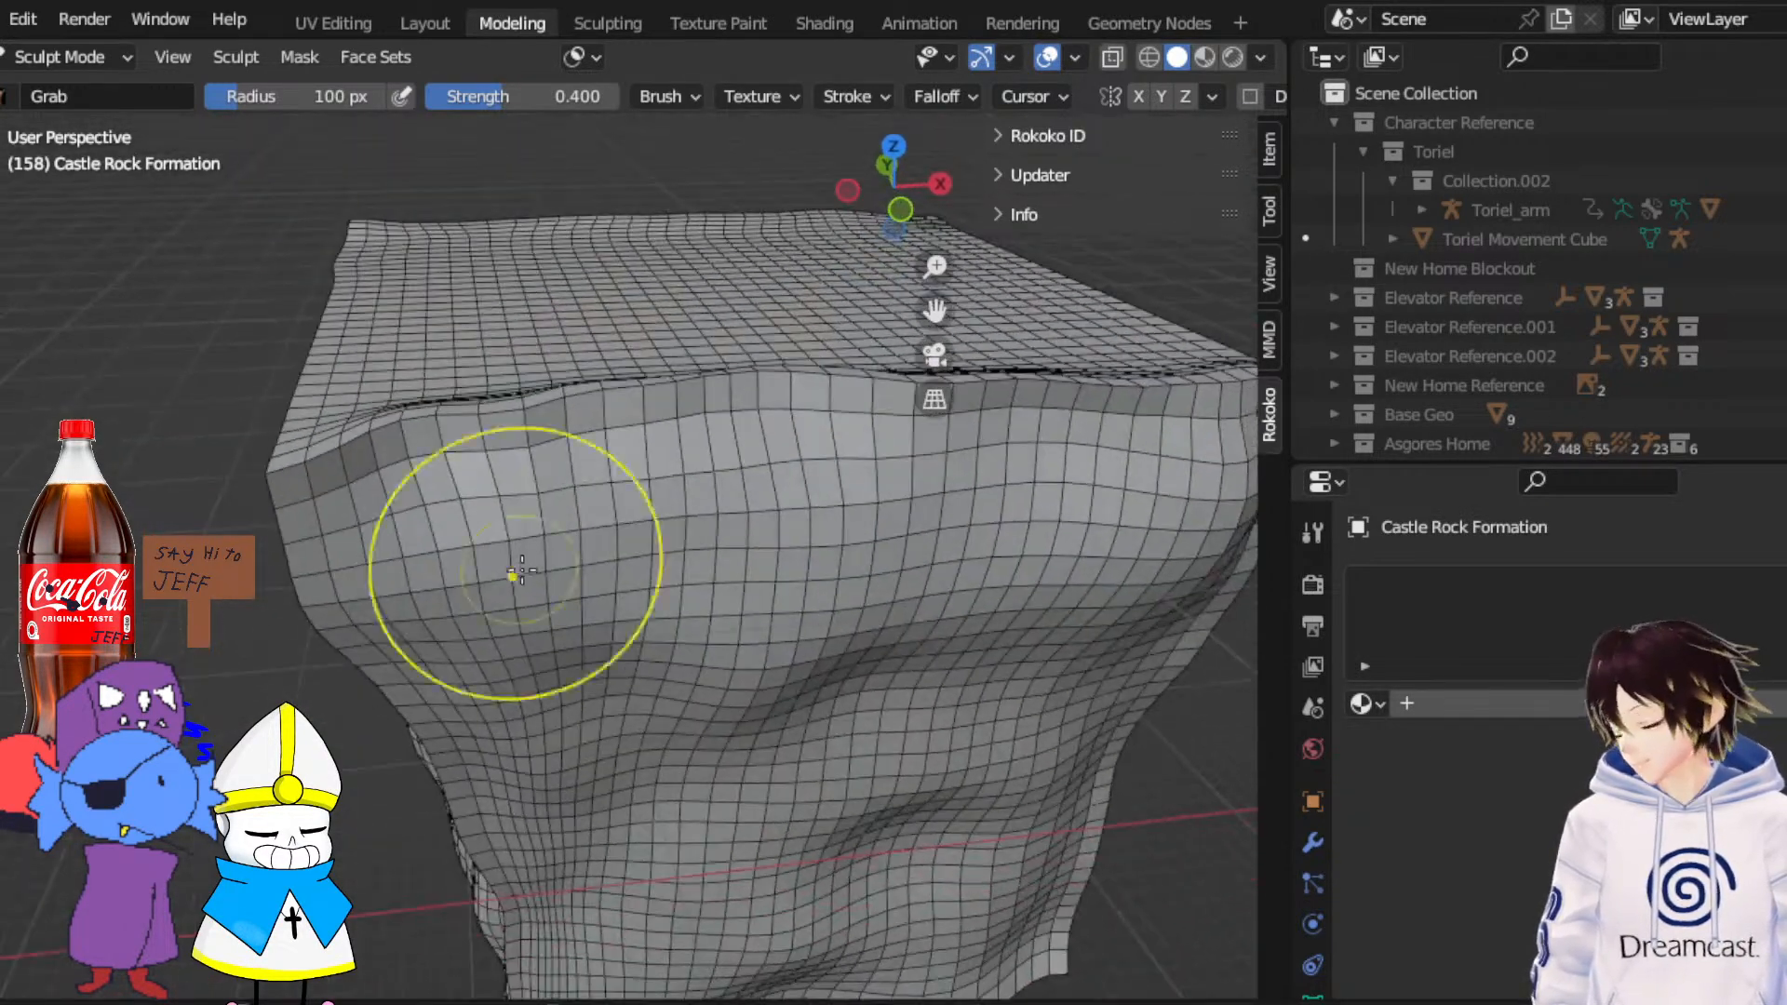
pyautogui.scroll(-3, 515, 574)
pyautogui.moveTo(577, 651); pyautogui.dragTo(737, 660, button='middle')
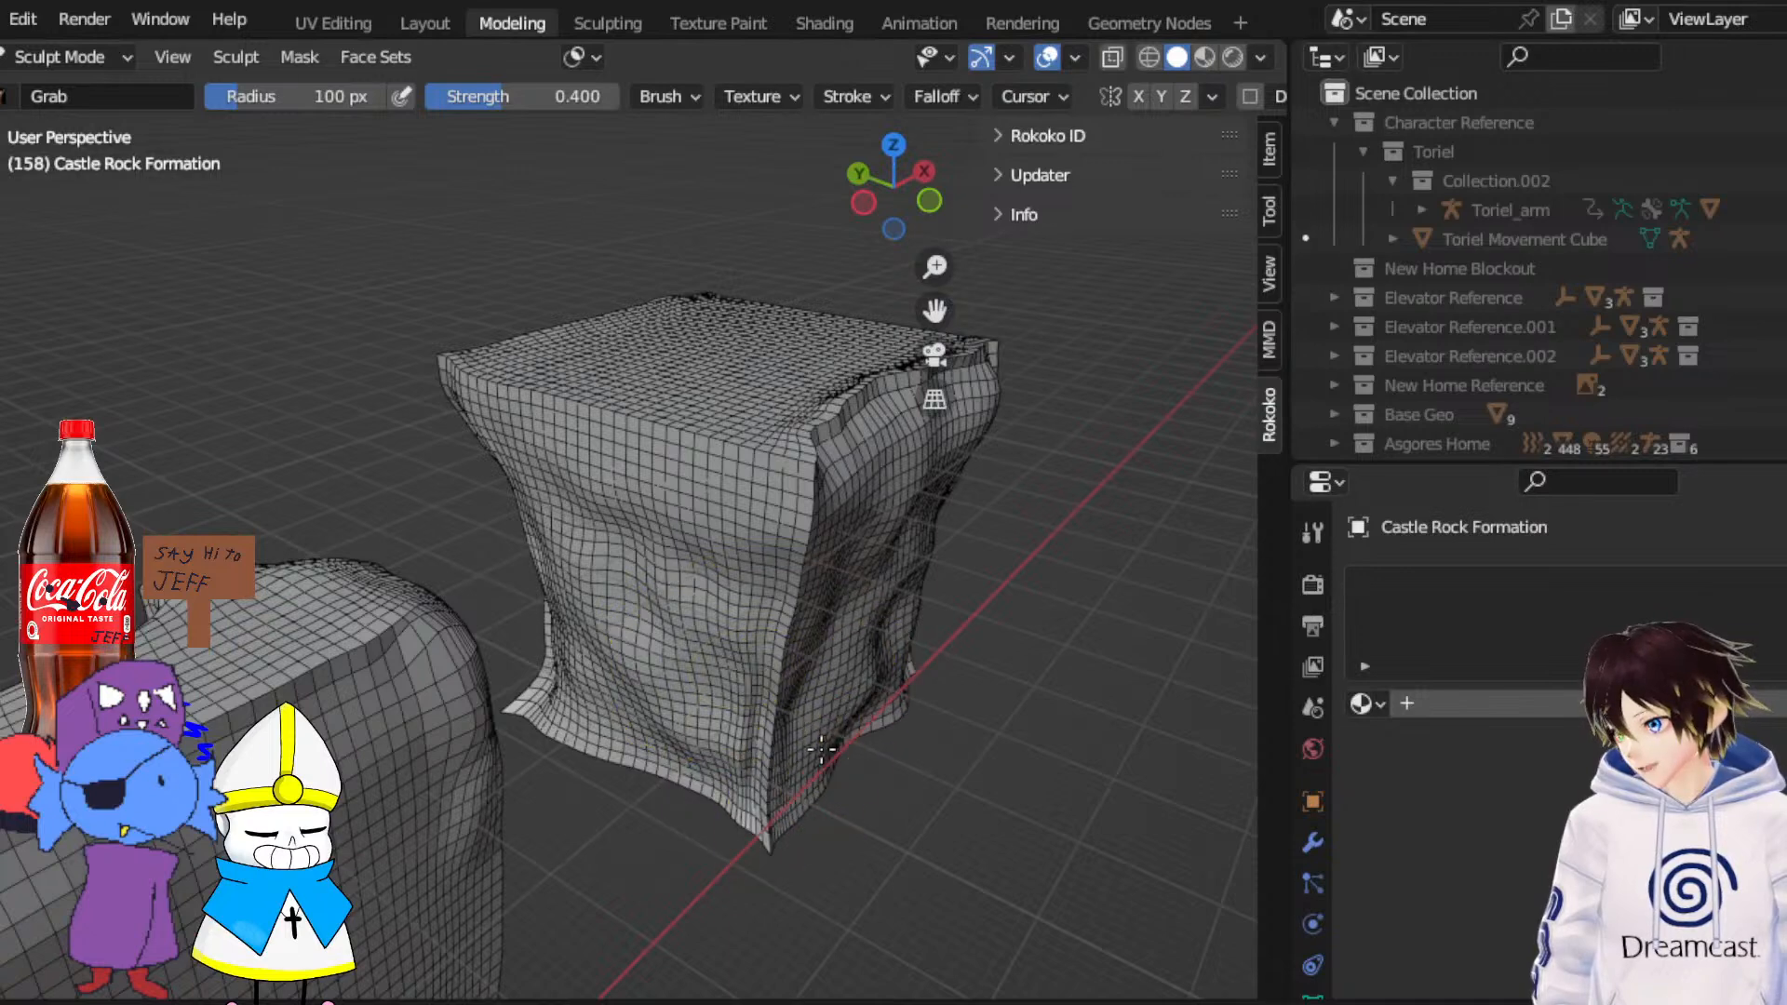
pyautogui.moveTo(867, 719); pyautogui.dragTo(778, 693, button='middle')
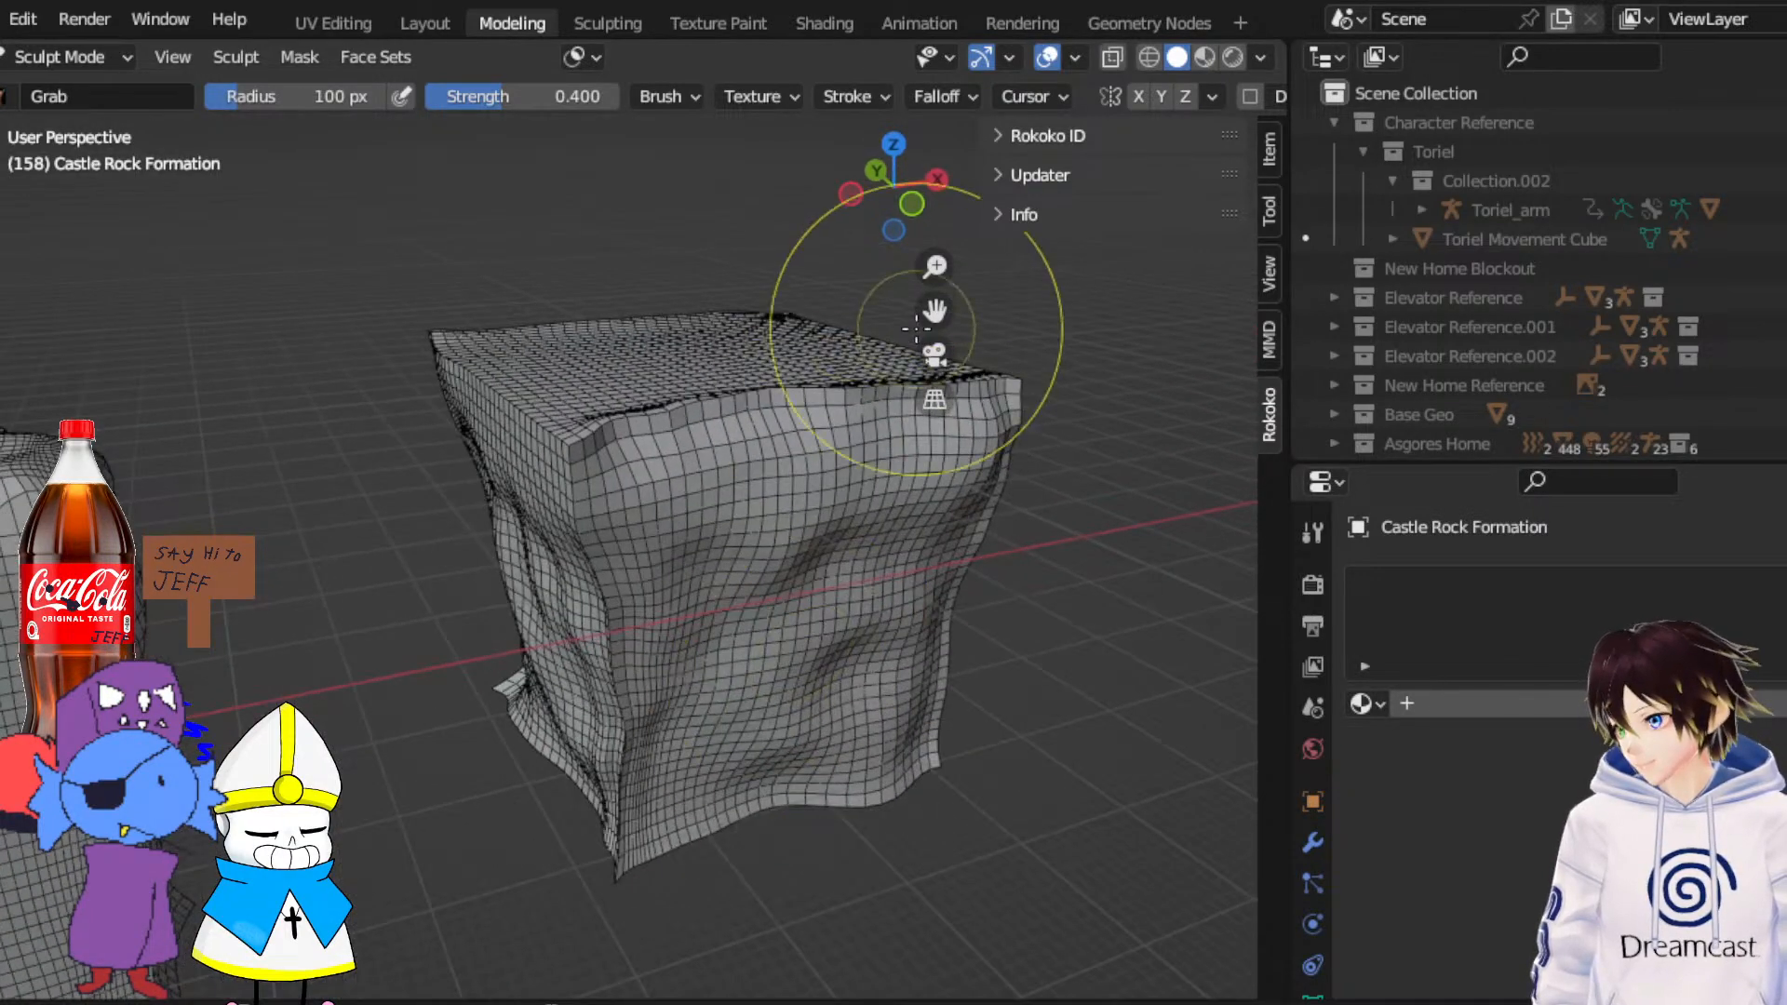
# Push in the mid-height surface of the Castle Rock Formation's side face beside the corner with the Grab brush
pyautogui.moveTo(927, 316); pyautogui.dragTo(693, 280)
pyautogui.moveTo(934, 312)
pyautogui.mouseDown(button='middle')
pyautogui.moveTo(765, 684)
pyautogui.moveTo(758, 670)
pyautogui.mouseUp(button='middle')
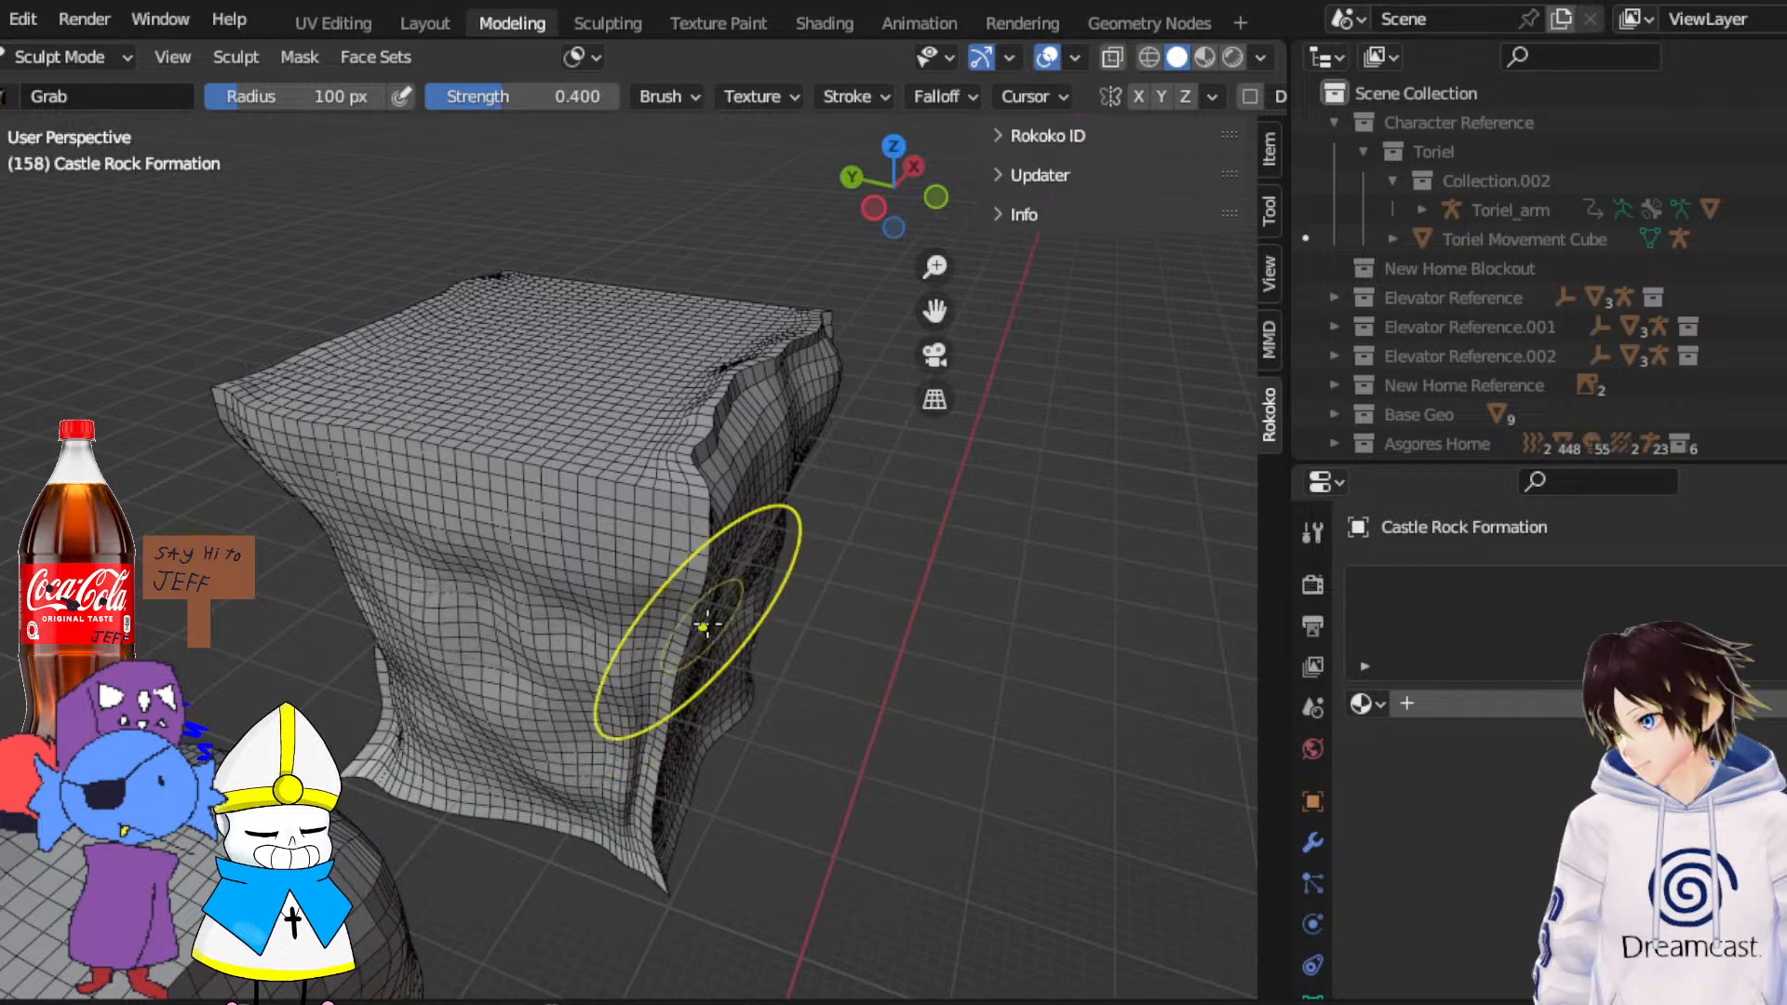
pyautogui.moveTo(719, 549); pyautogui.dragTo(749, 538, button='middle')
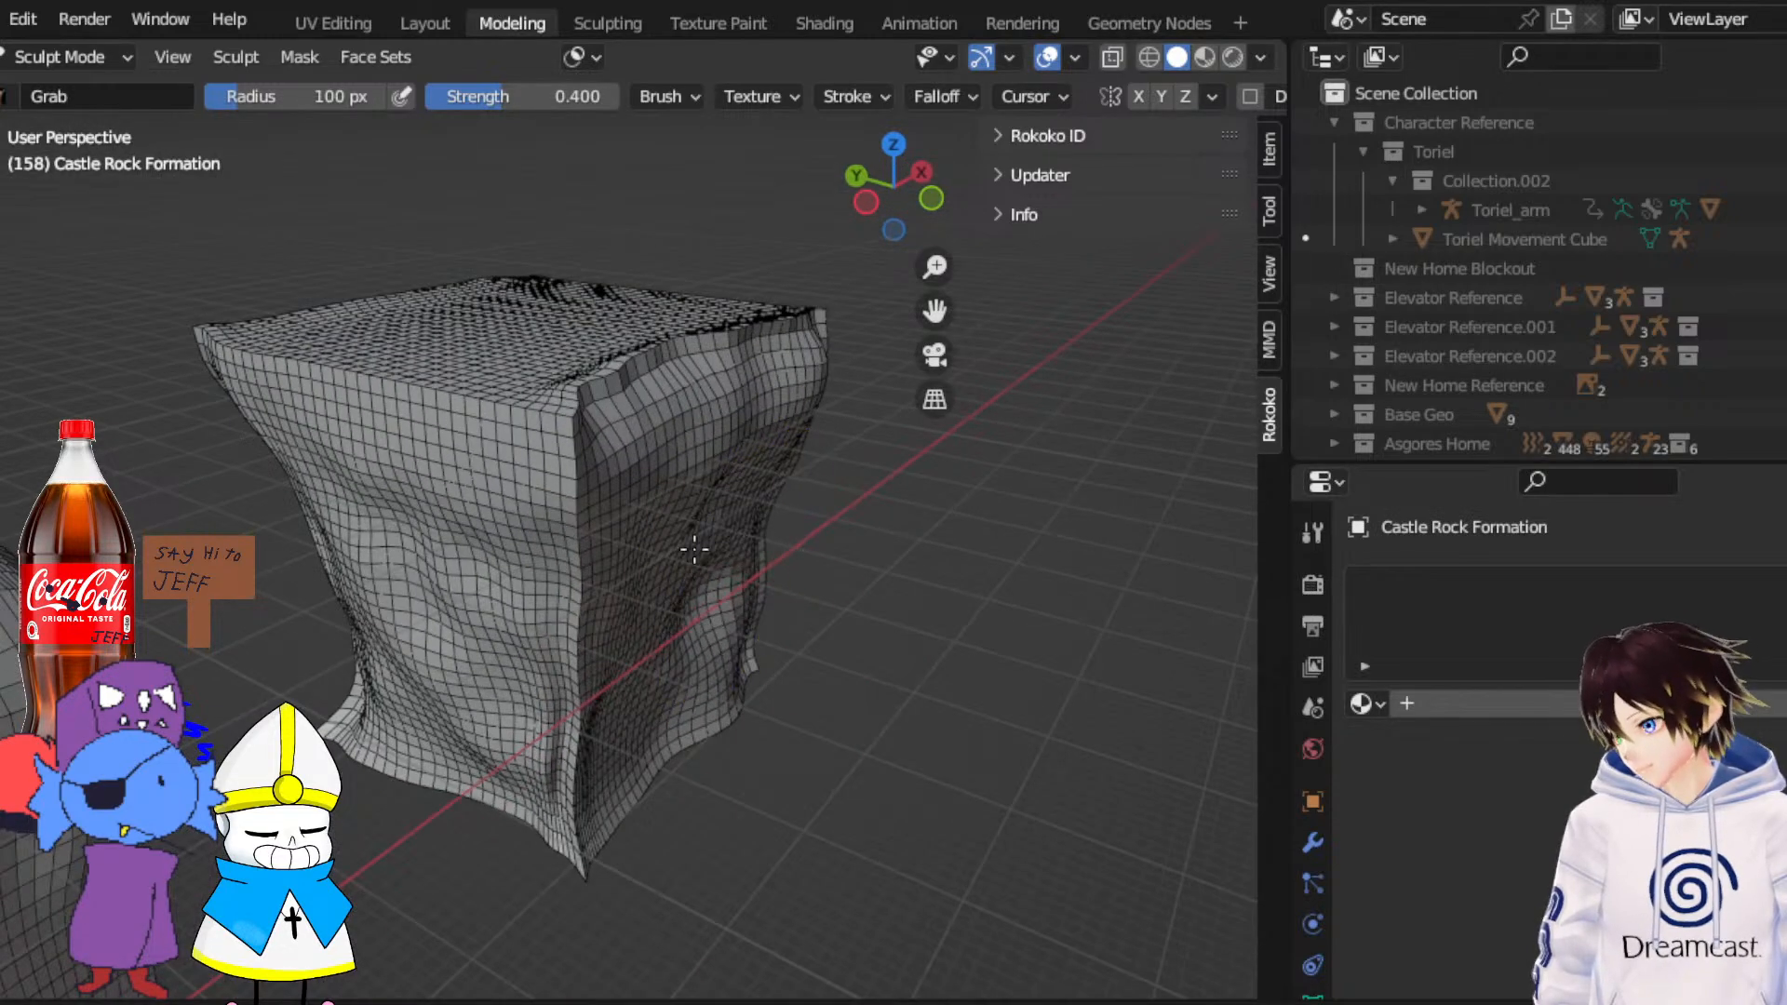
pyautogui.moveTo(719, 605); pyautogui.dragTo(684, 595)
# Pull the Castle Rock Formation's corner below the top rim down and inward with the Grab brush, deepening the overhang
pyautogui.moveTo(684, 596); pyautogui.dragTo(742, 605, button='middle')
pyautogui.scroll(1, 700, 691)
pyautogui.moveTo(698, 688); pyautogui.dragTo(566, 649, button='middle')
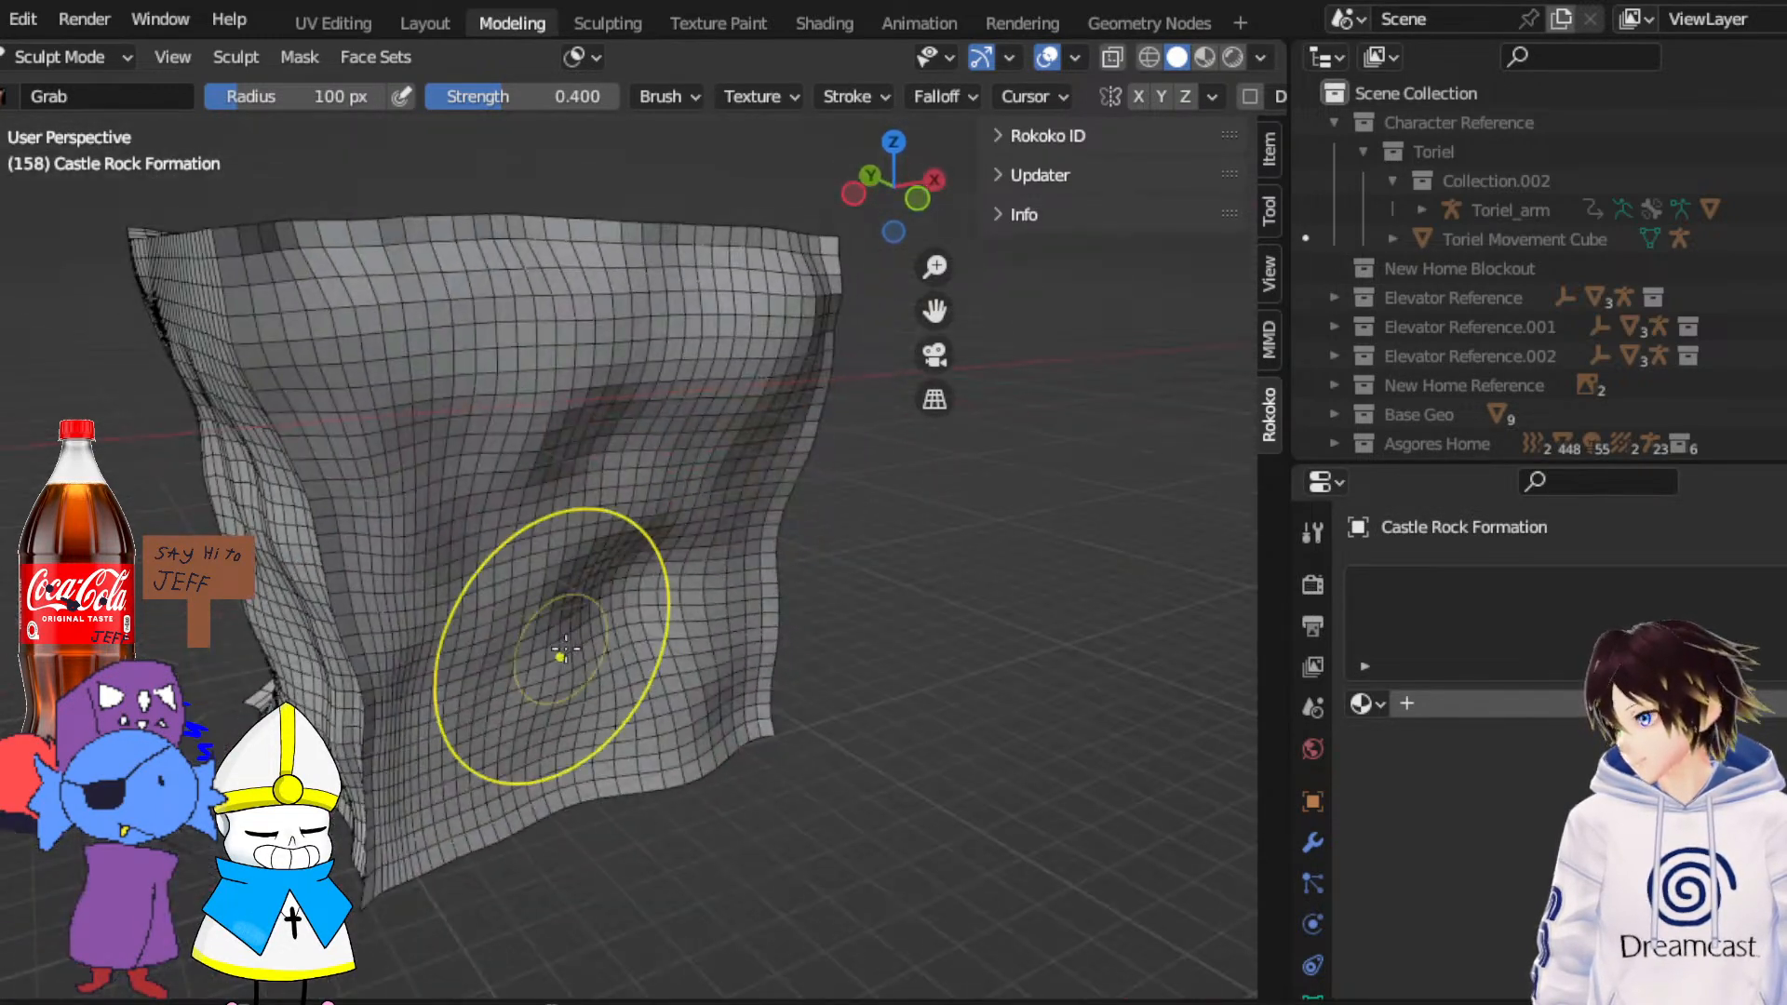
pyautogui.moveTo(339, 521); pyautogui.dragTo(474, 526, button='middle')
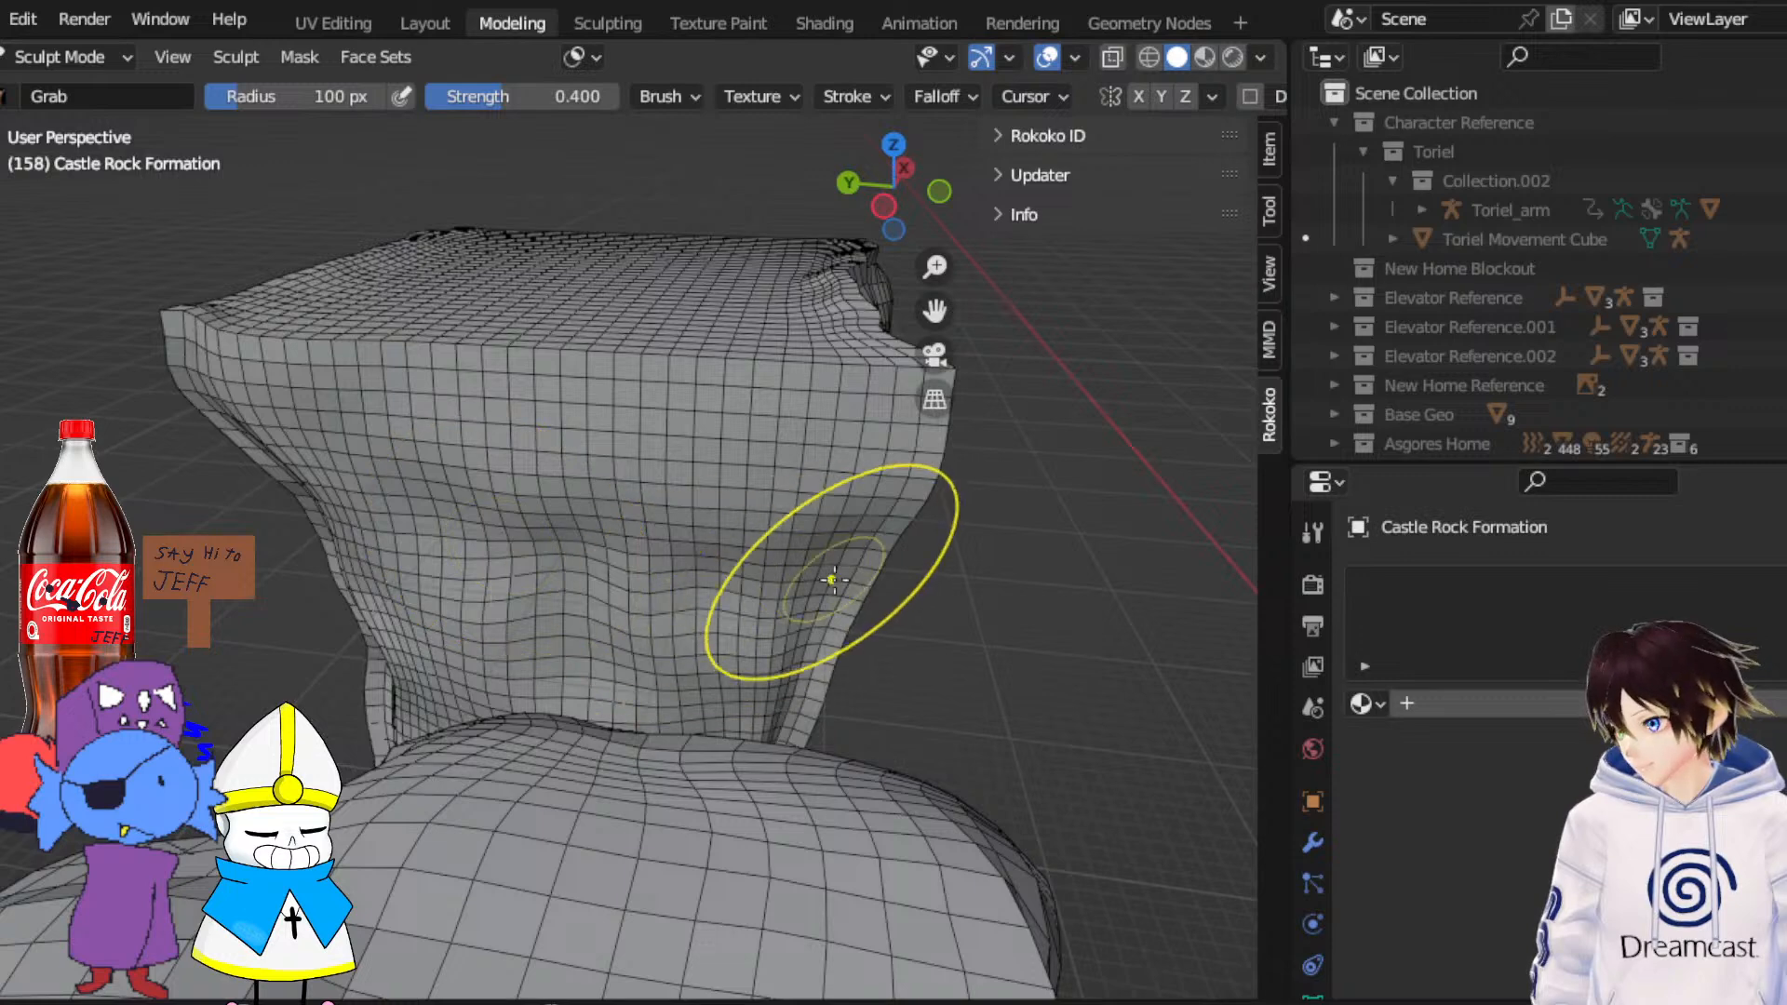
pyautogui.moveTo(833, 579); pyautogui.dragTo(784, 663)
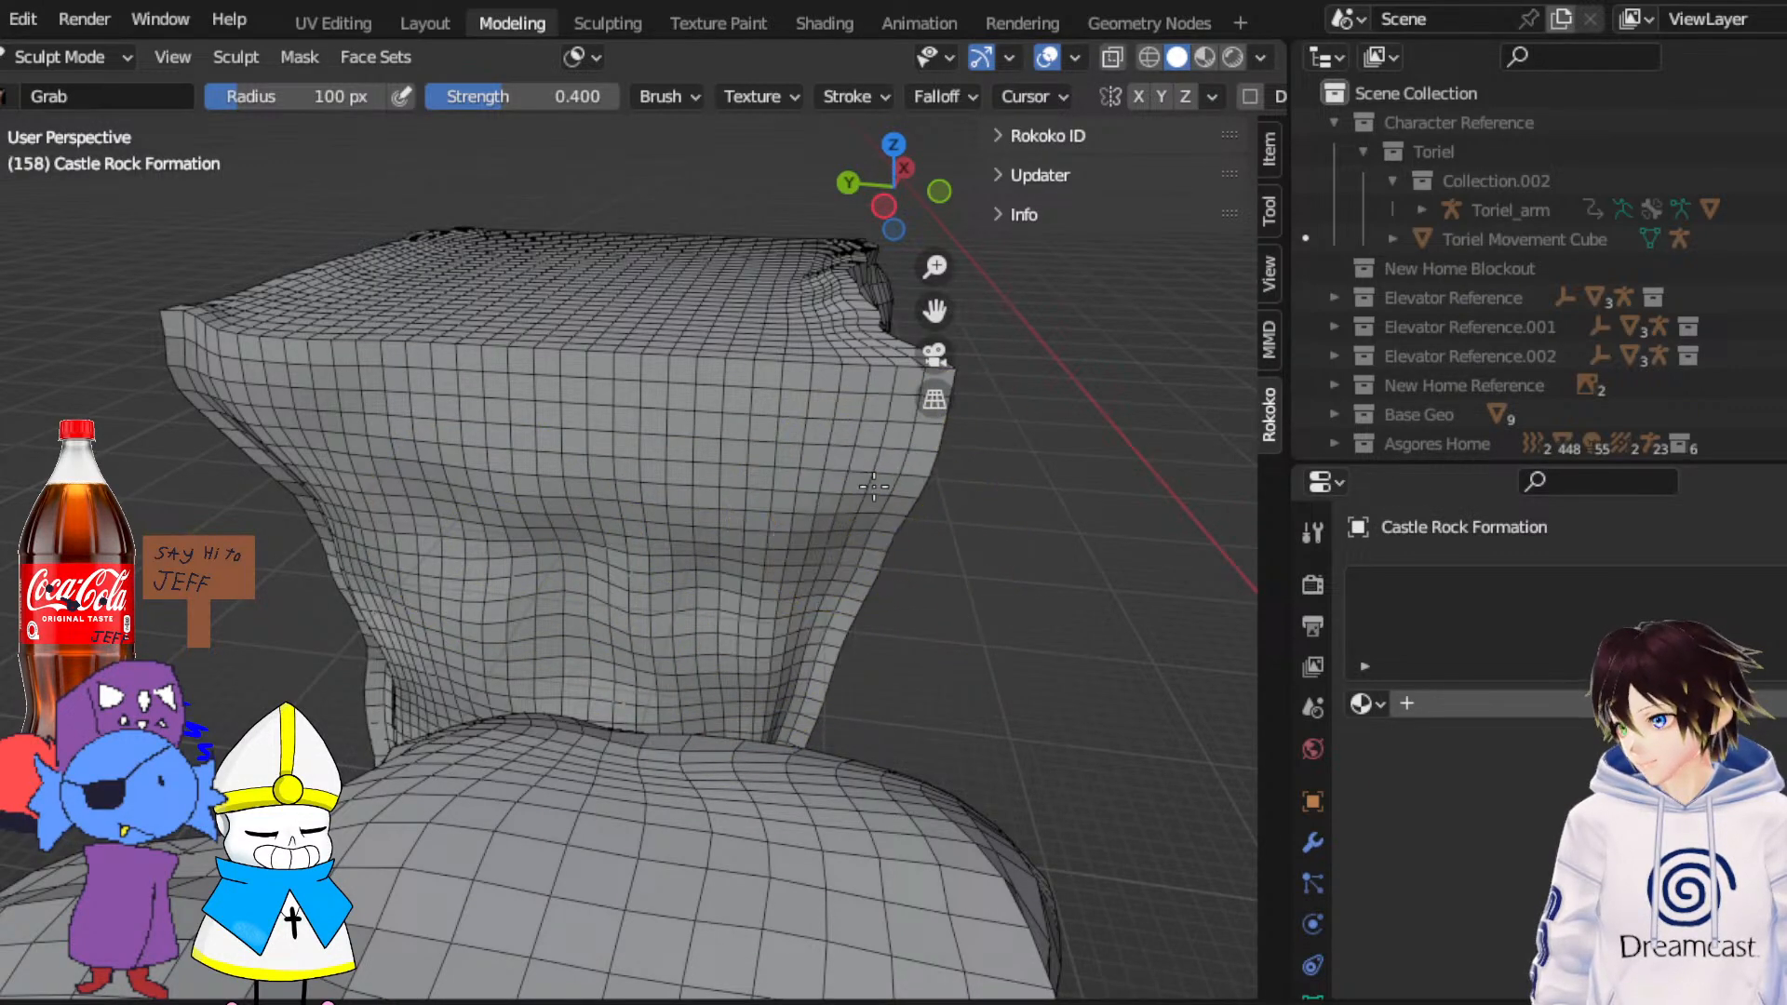
# Grab the mid-height and lower surface of the Castle Rock Formation's front face and shift it into deeper, uneven folds beside the corner
pyautogui.moveTo(821, 558); pyautogui.dragTo(797, 640, button='middle')
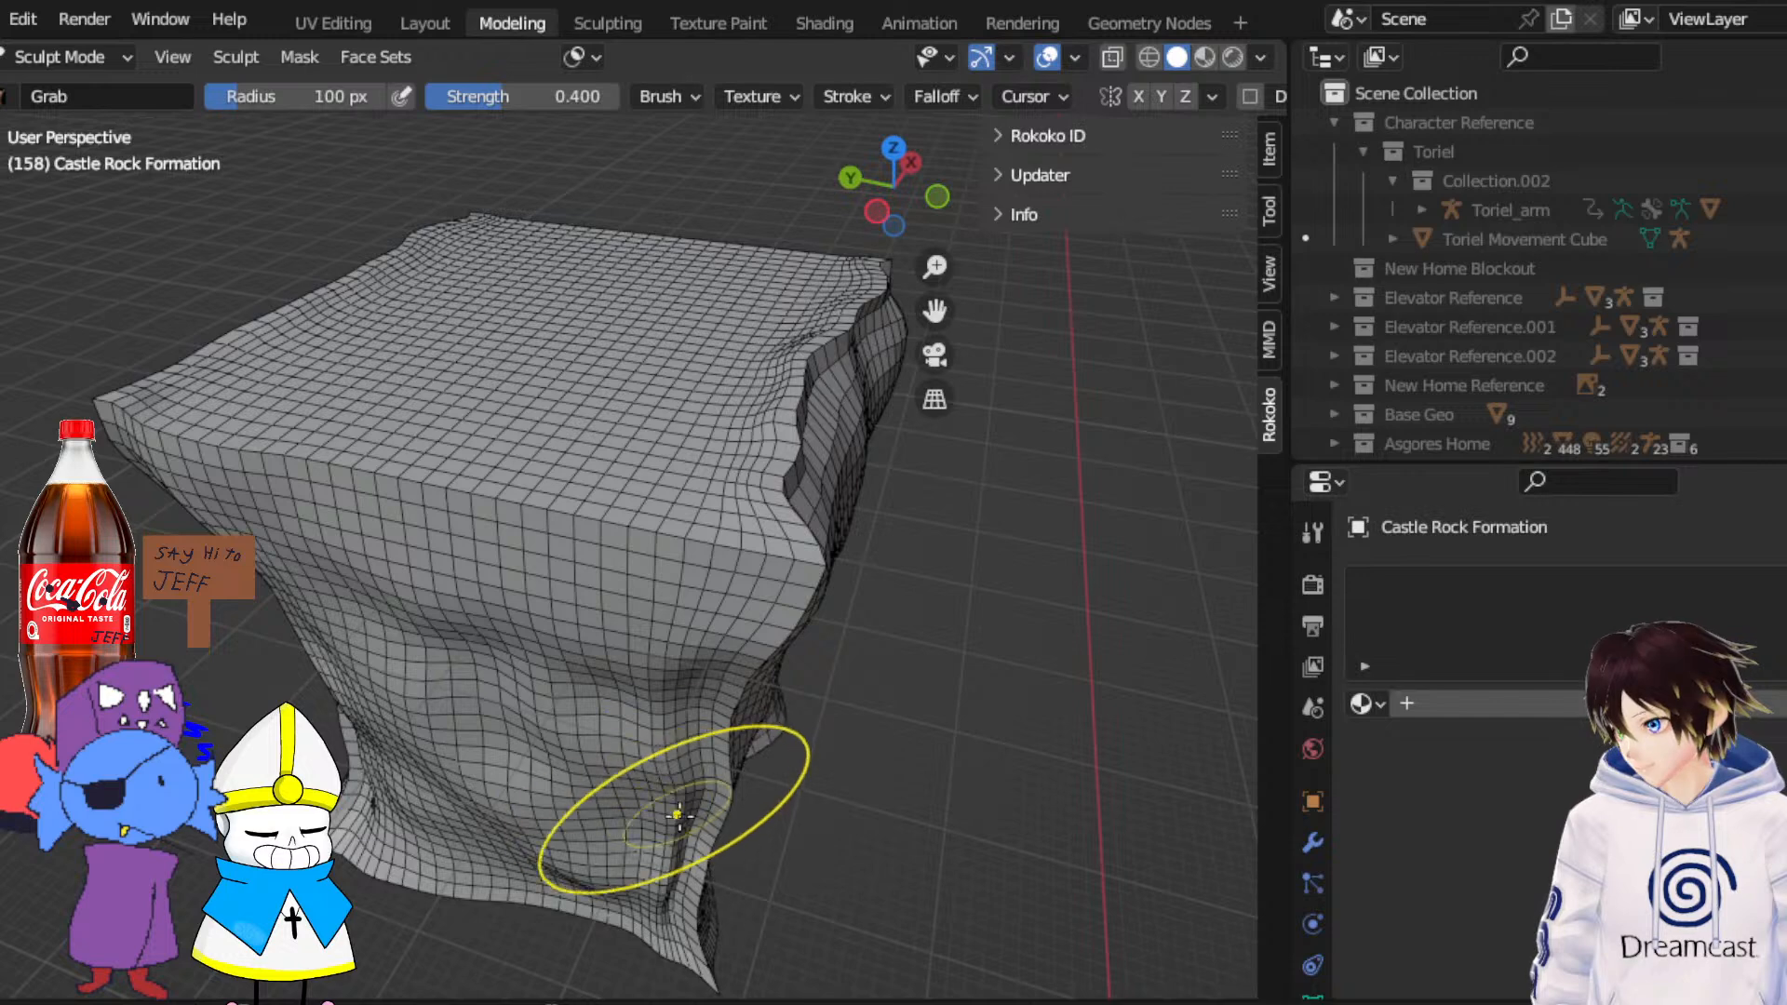
pyautogui.moveTo(722, 820); pyautogui.dragTo(810, 786, button='middle')
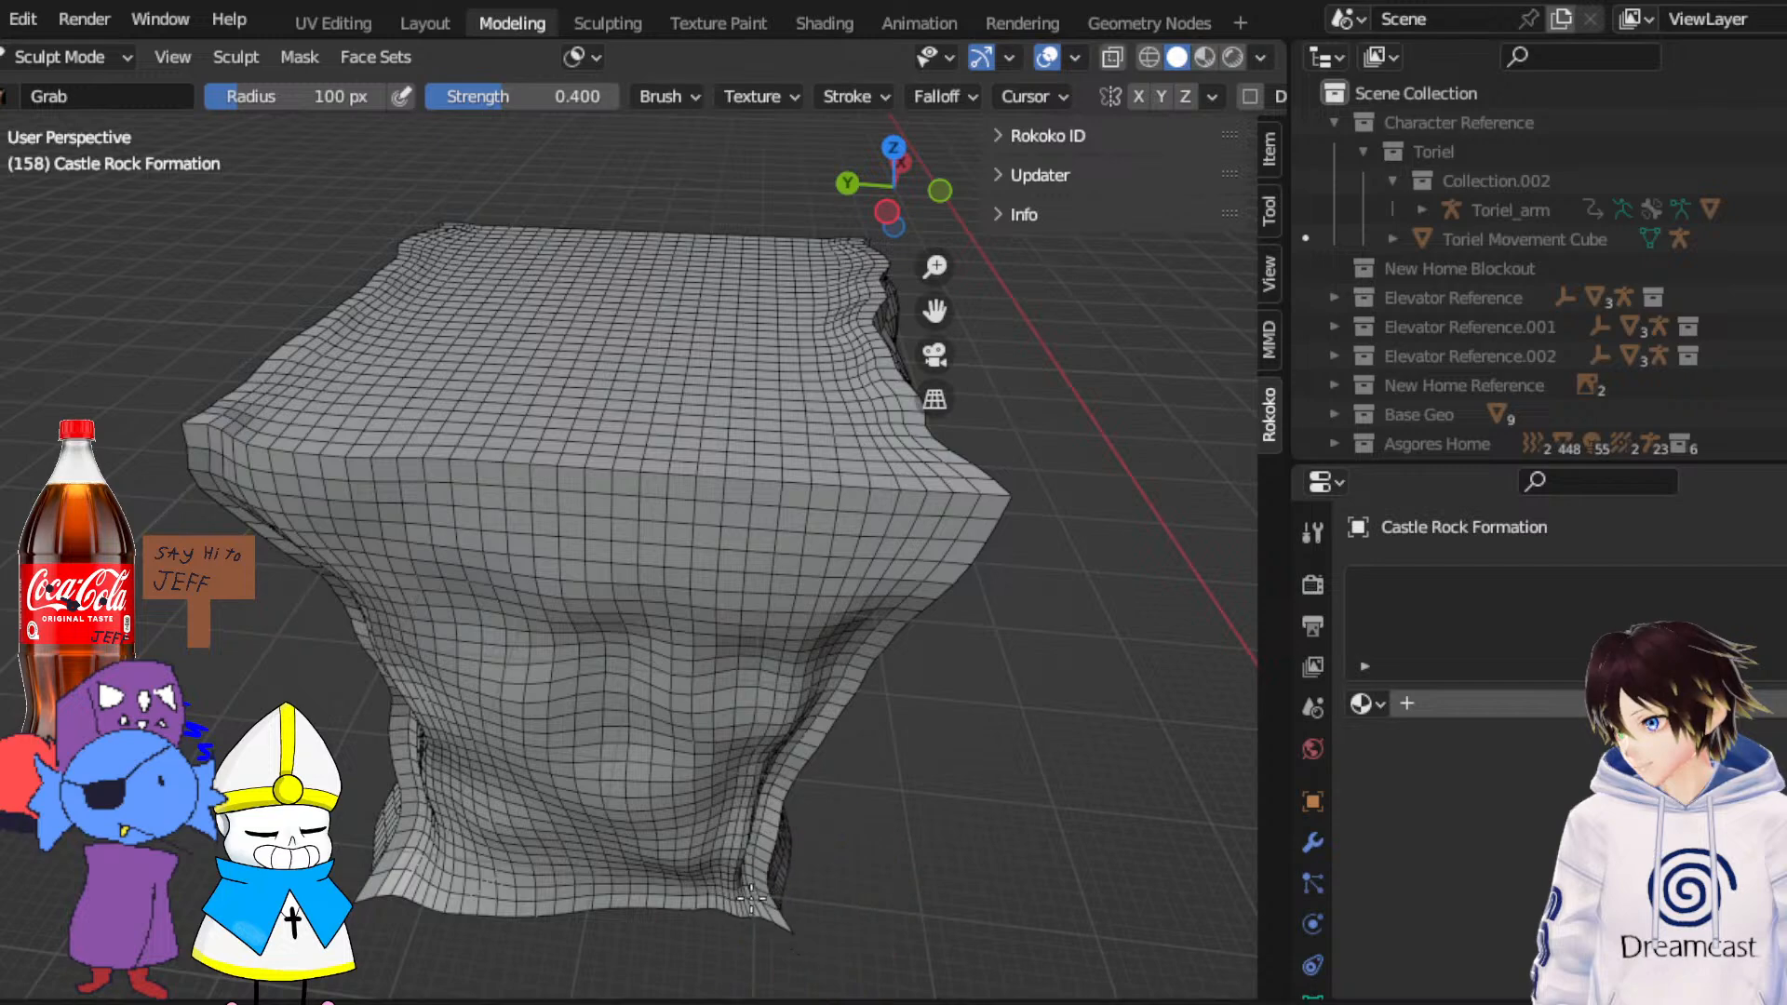
pyautogui.moveTo(726, 893); pyautogui.dragTo(818, 862, button='middle')
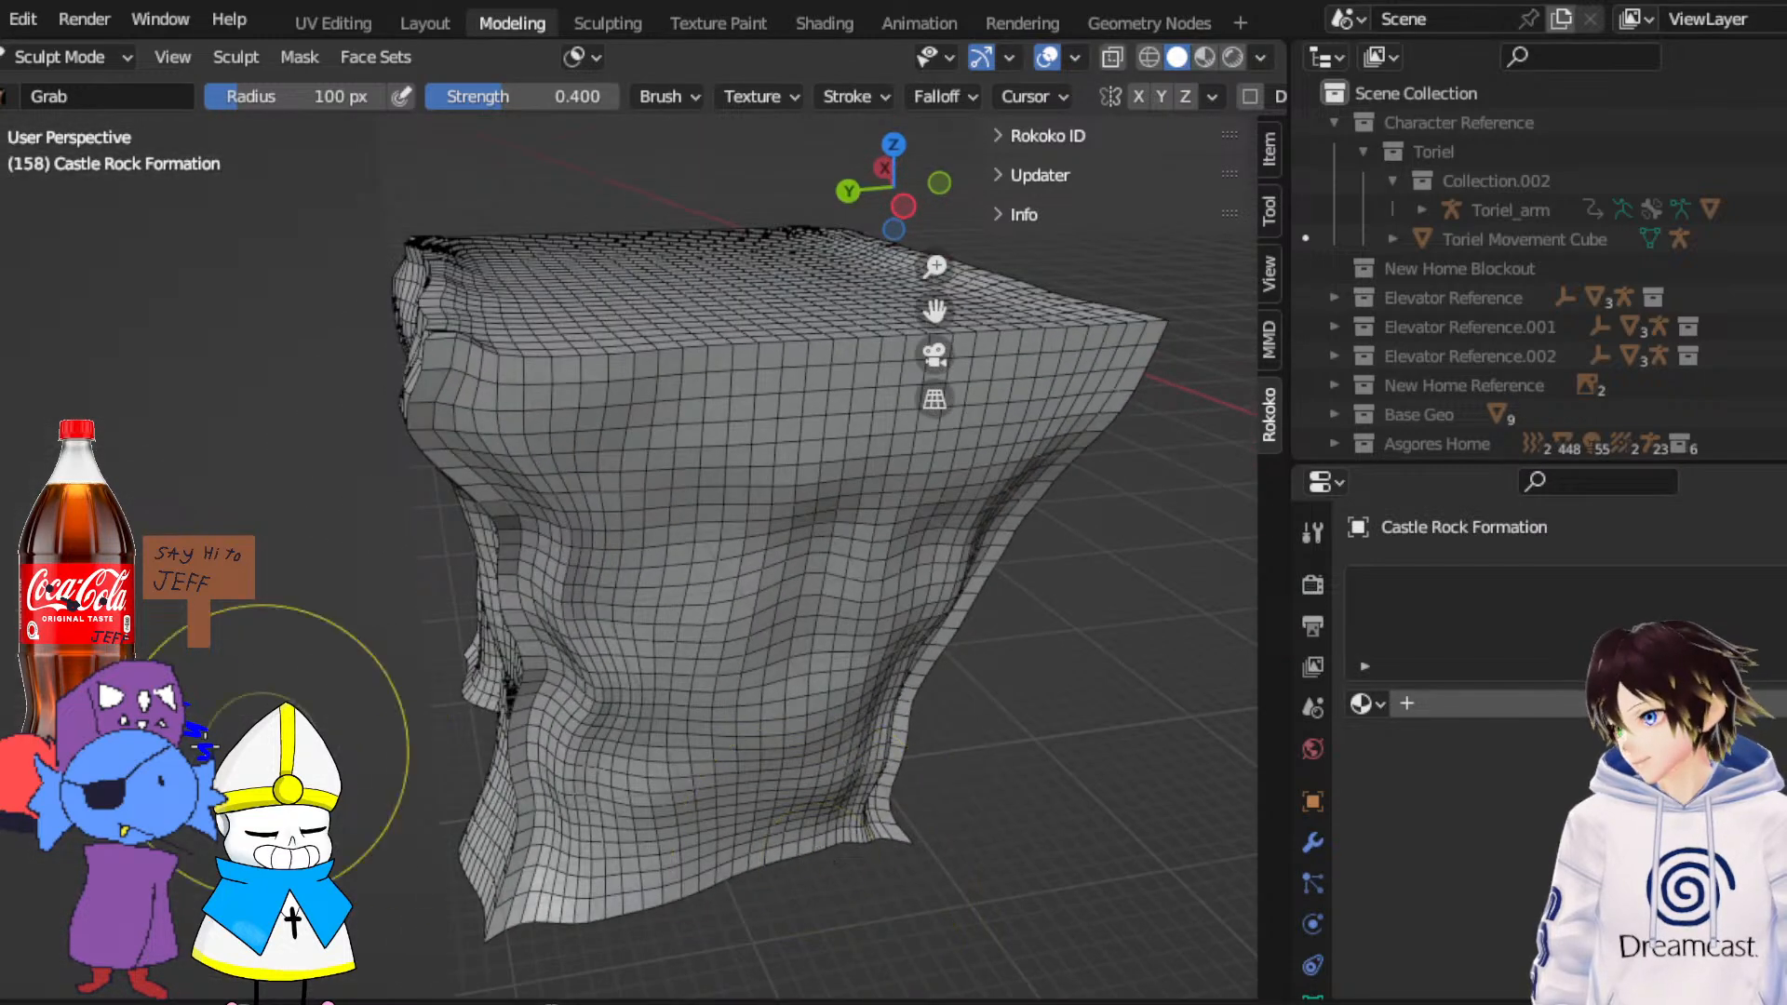
pyautogui.moveTo(704, 801); pyautogui.dragTo(833, 821, button='middle')
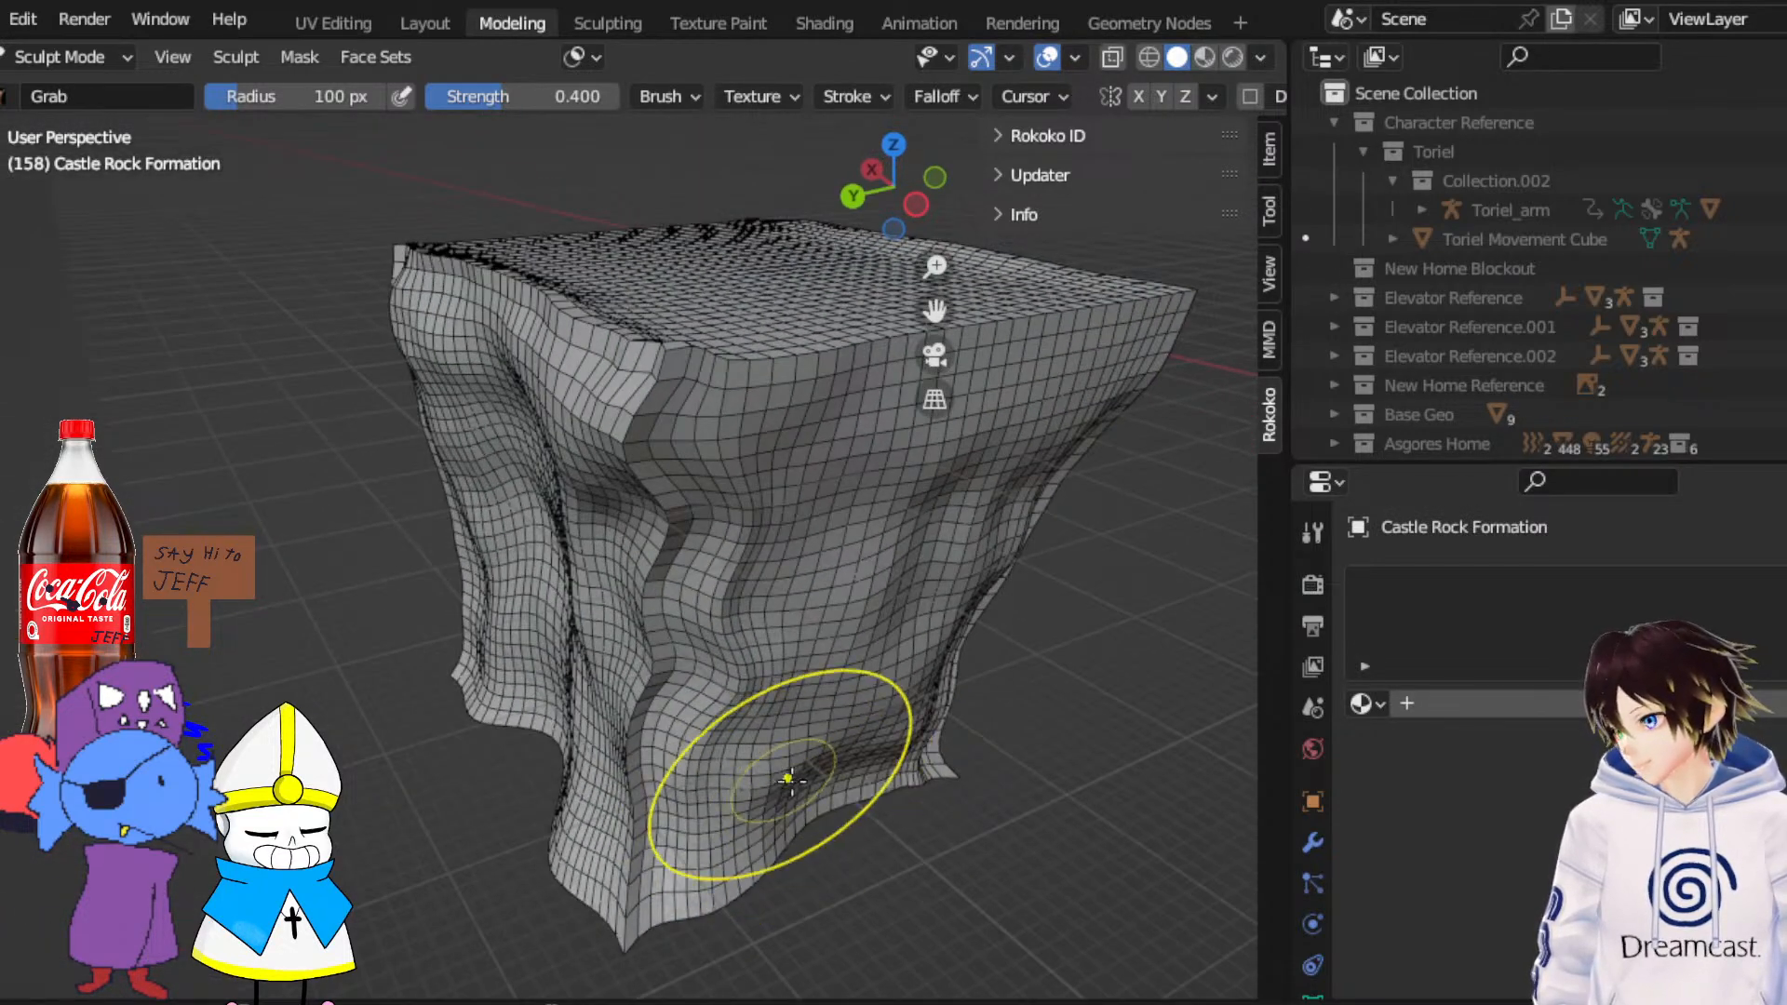
pyautogui.moveTo(819, 728); pyautogui.dragTo(887, 574, button='middle')
pyautogui.moveTo(885, 419); pyautogui.dragTo(862, 579, button='middle')
pyautogui.moveTo(861, 579); pyautogui.dragTo(837, 574)
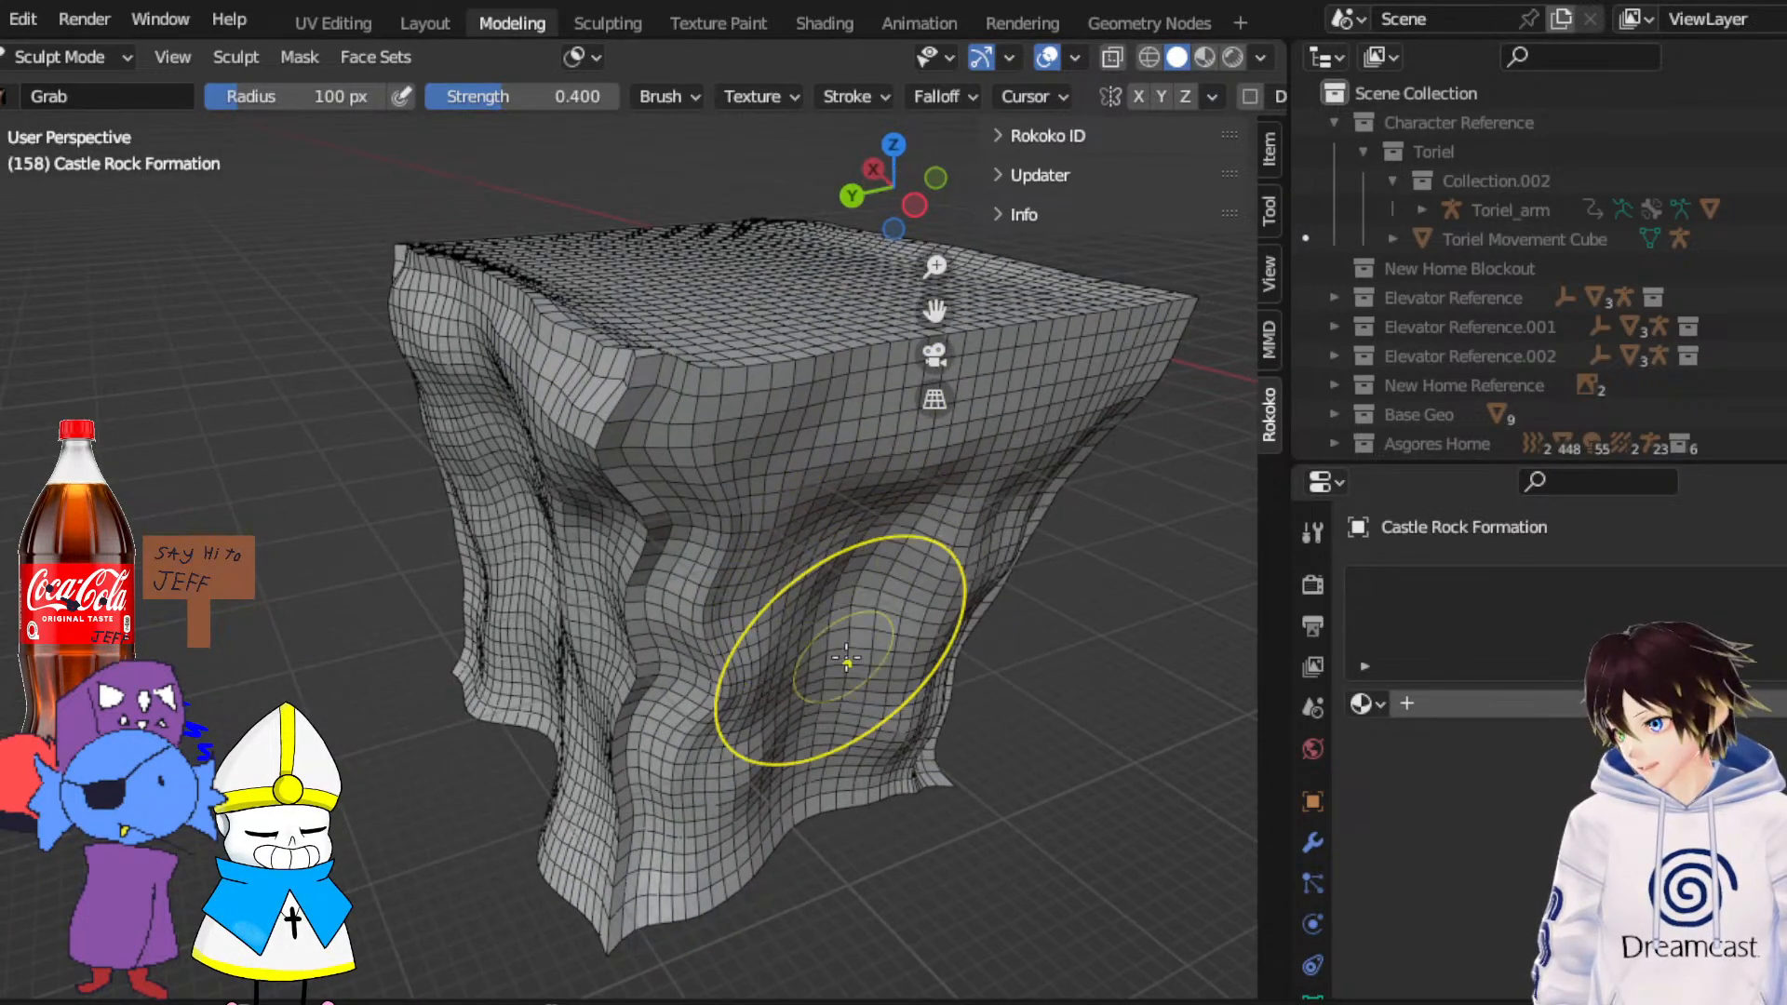
pyautogui.moveTo(823, 643); pyautogui.dragTo(875, 718, button='middle')
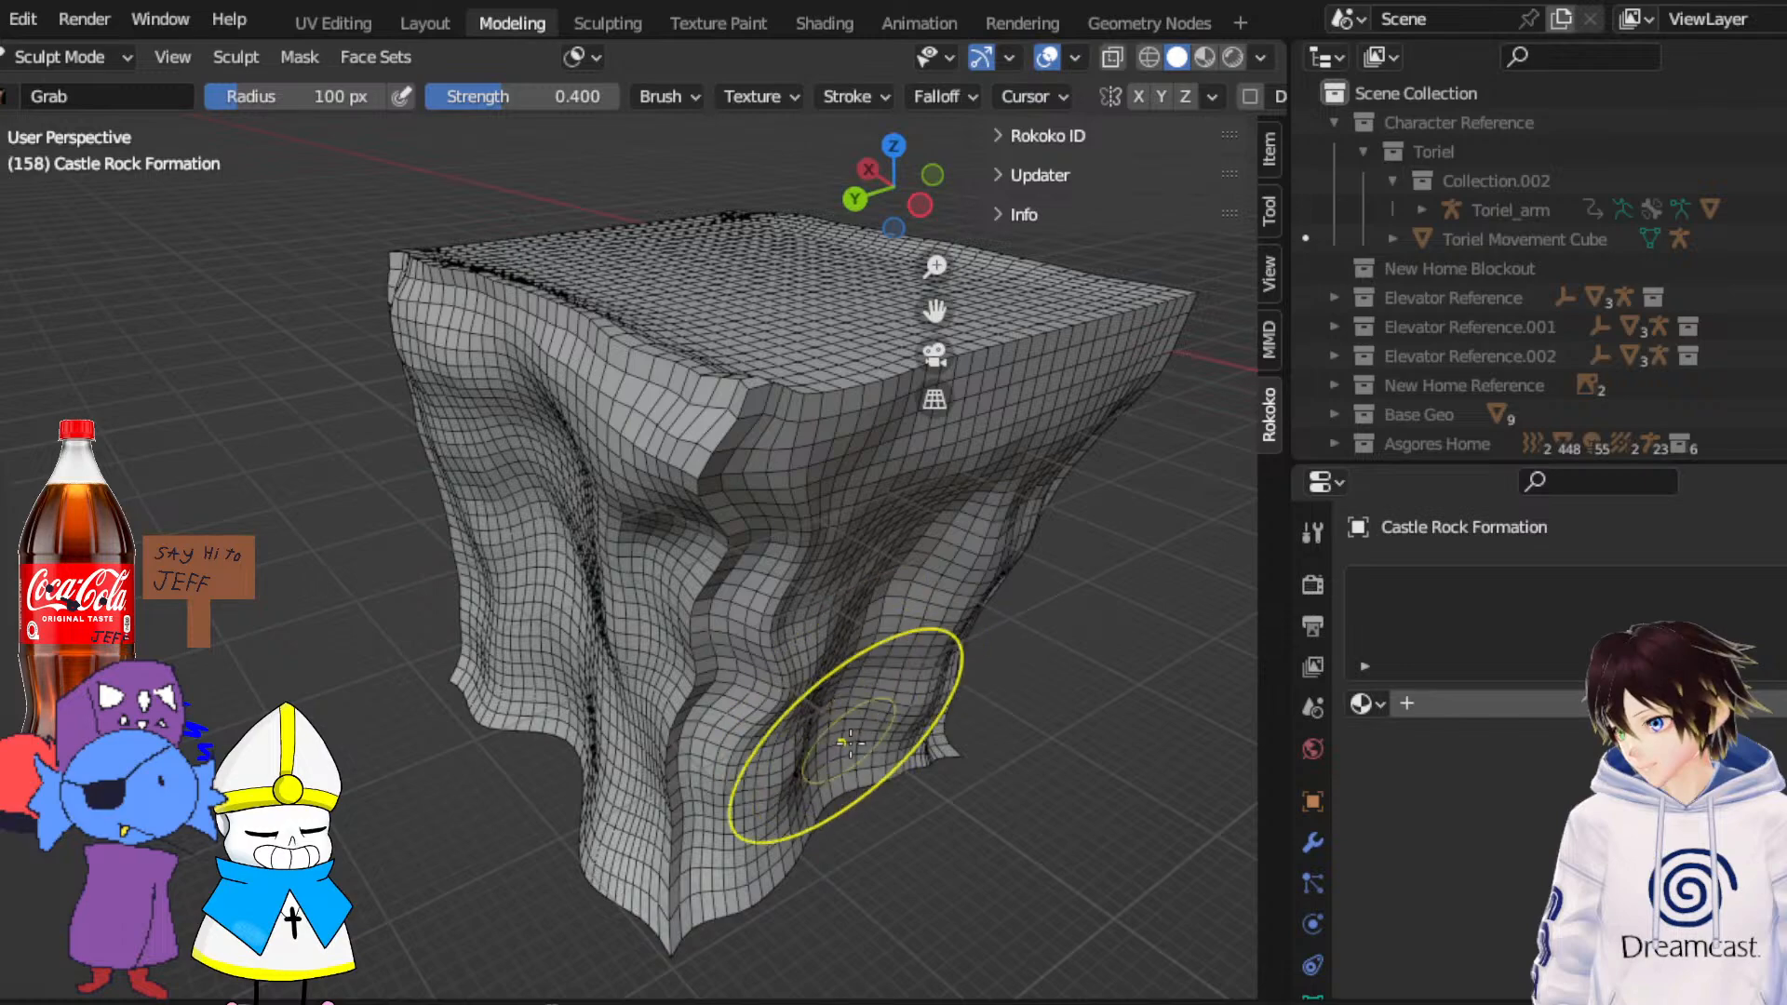
# Pull the arched middle of the Castle Rock Formation's bottom edge down on the side face with the Grab brush to level it
pyautogui.moveTo(835, 774); pyautogui.dragTo(661, 705, button='middle')
pyautogui.scroll(4, 693, 725)
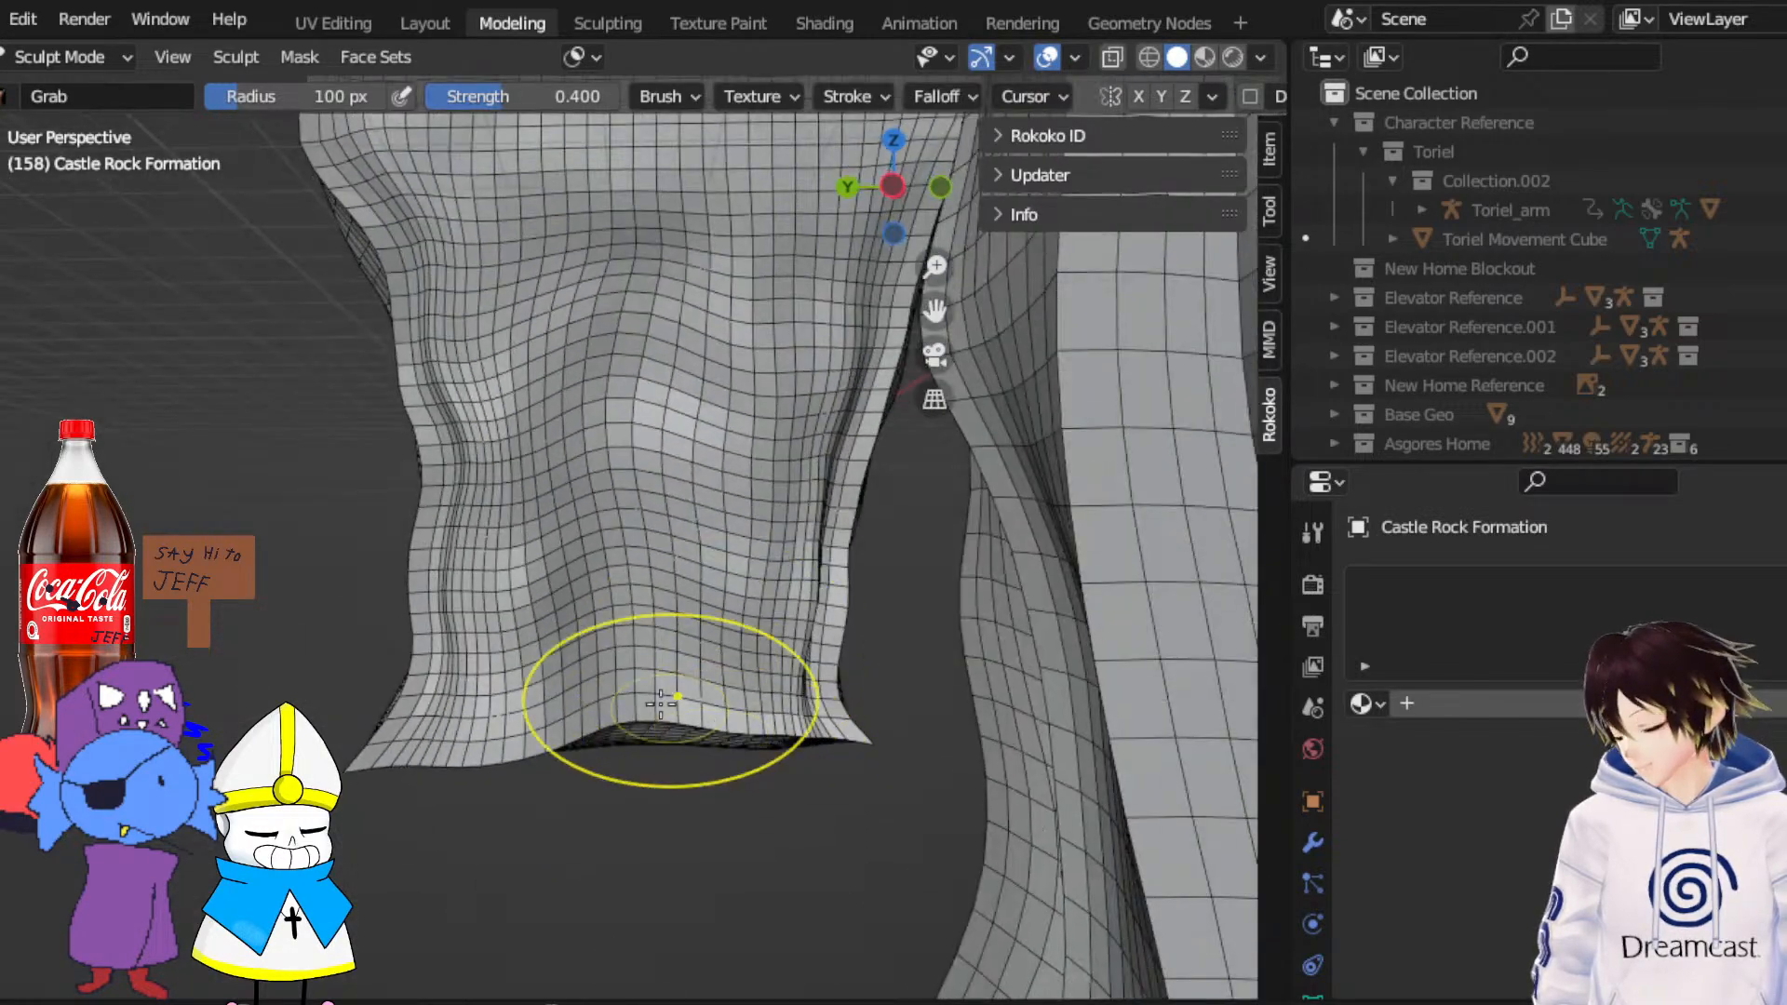
pyautogui.scroll(-3, 774, 702)
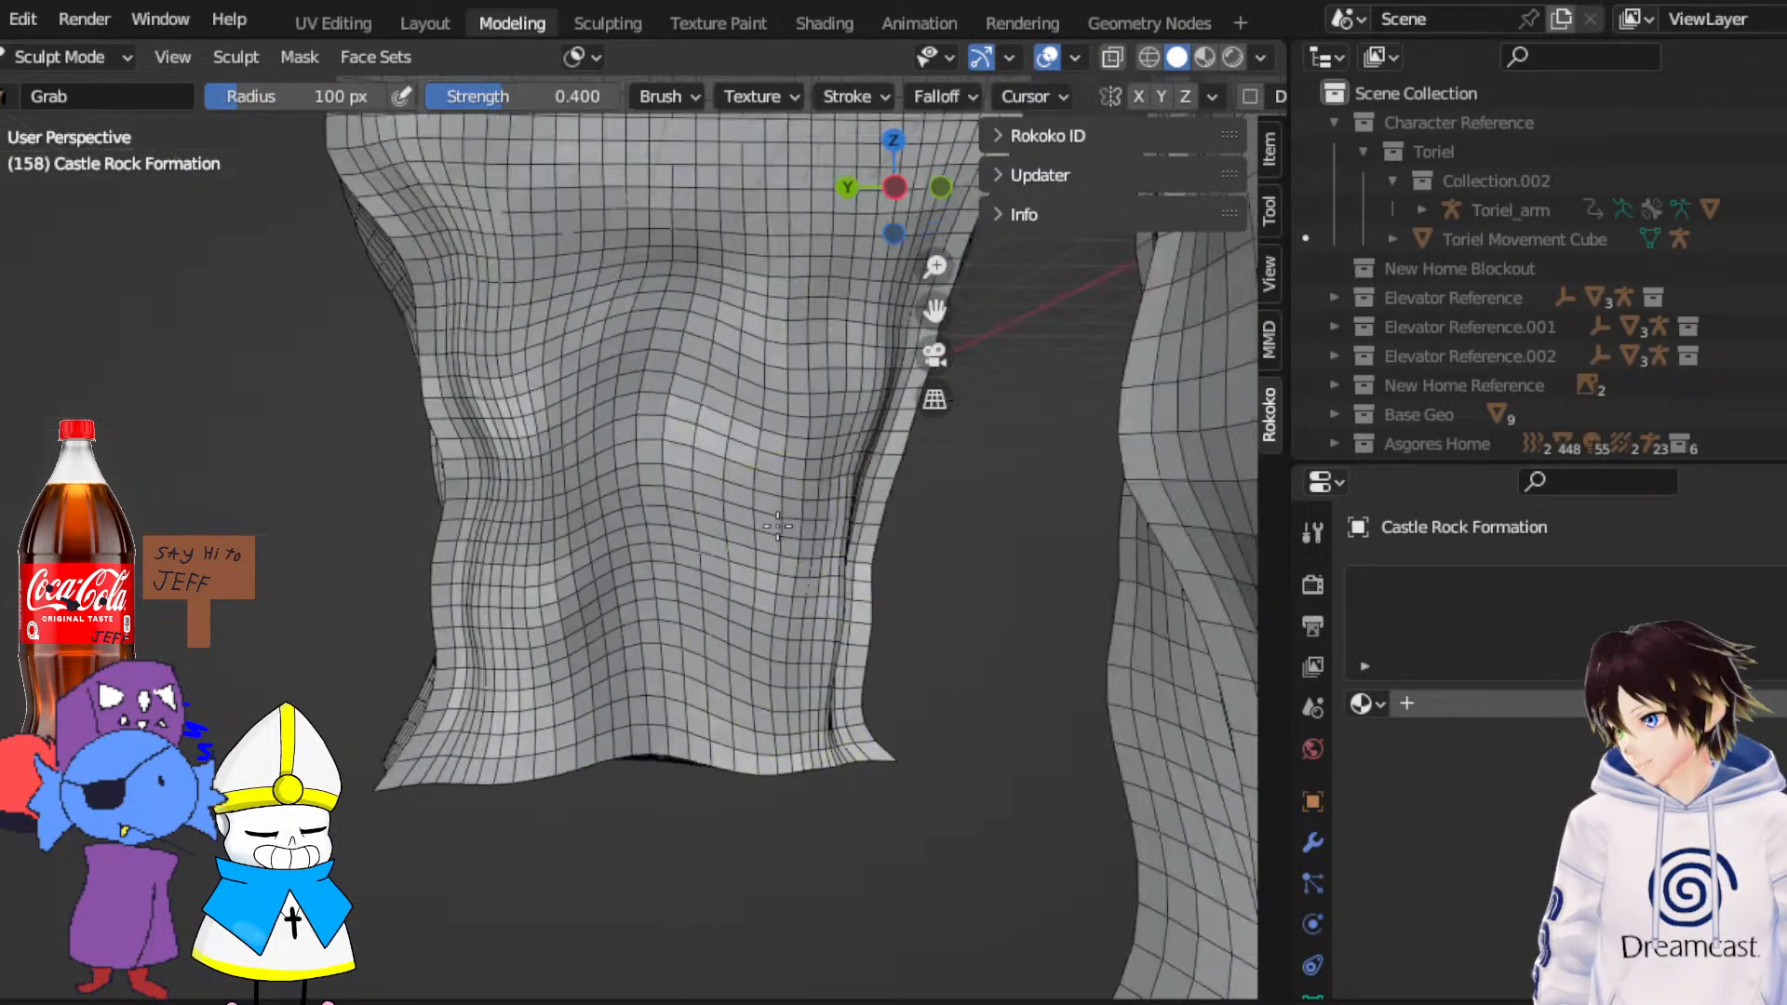
pyautogui.moveTo(773, 703); pyautogui.dragTo(778, 646, button='middle')
pyautogui.click(938, 186)
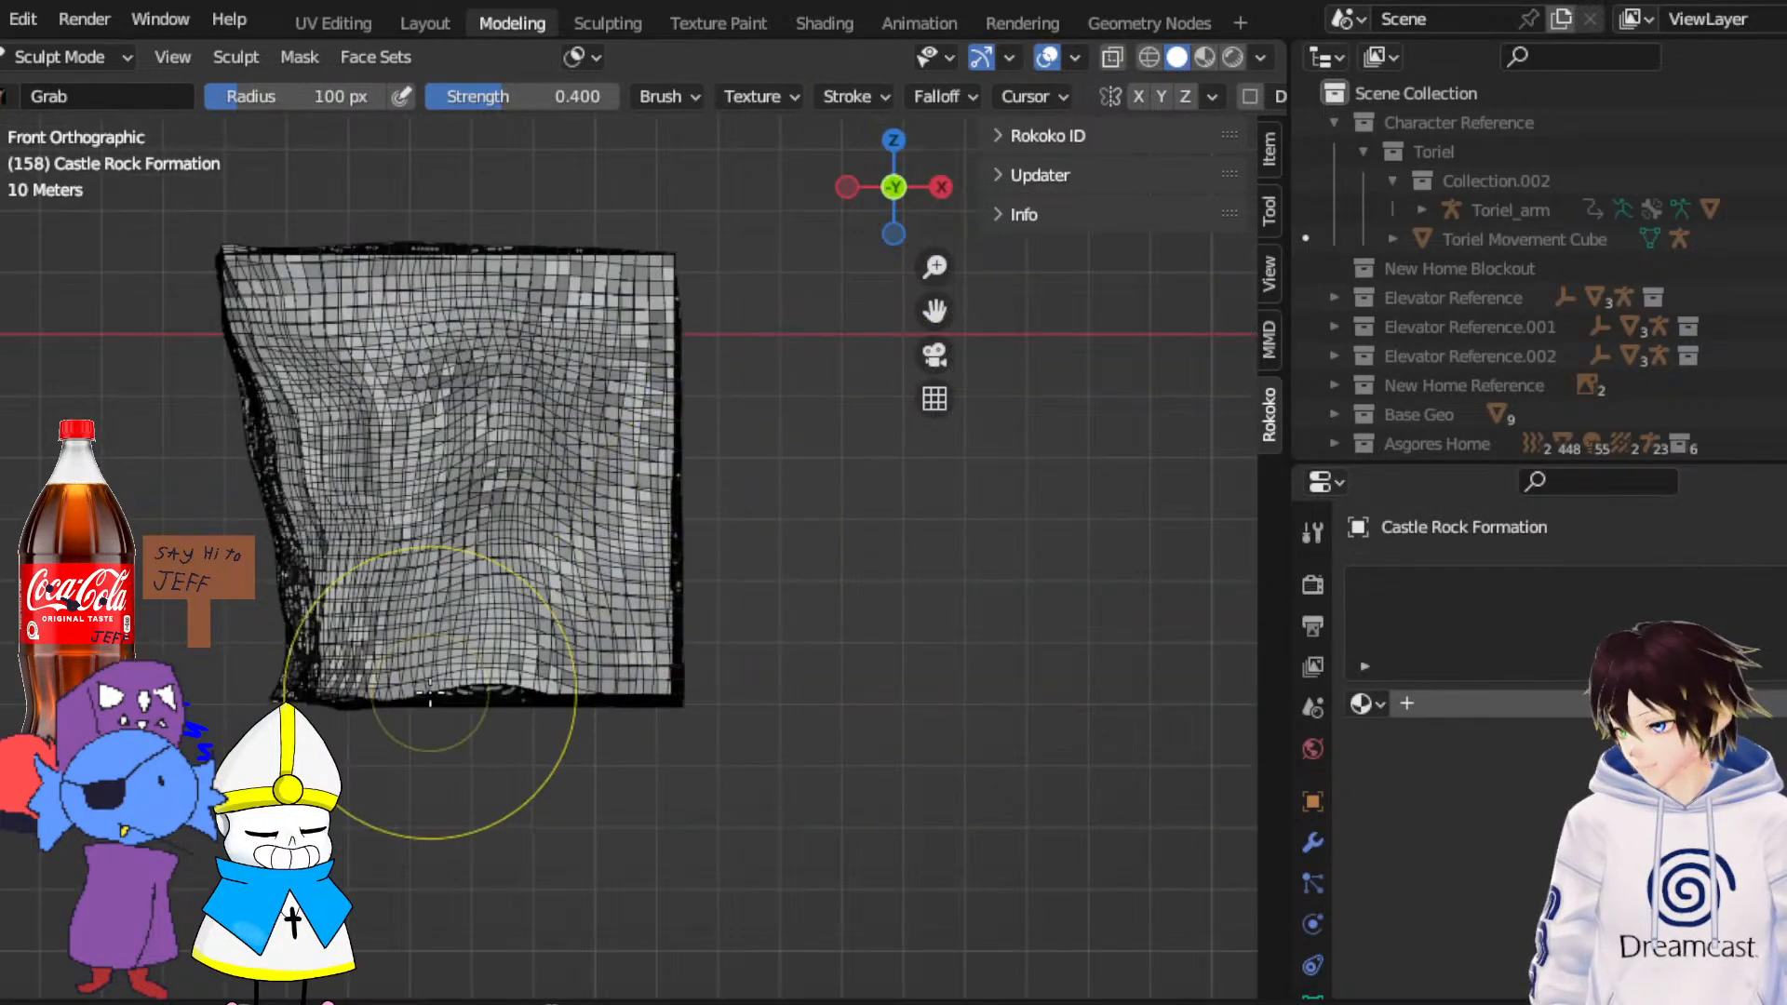
pyautogui.moveTo(379, 738); pyautogui.dragTo(692, 719, button='middle')
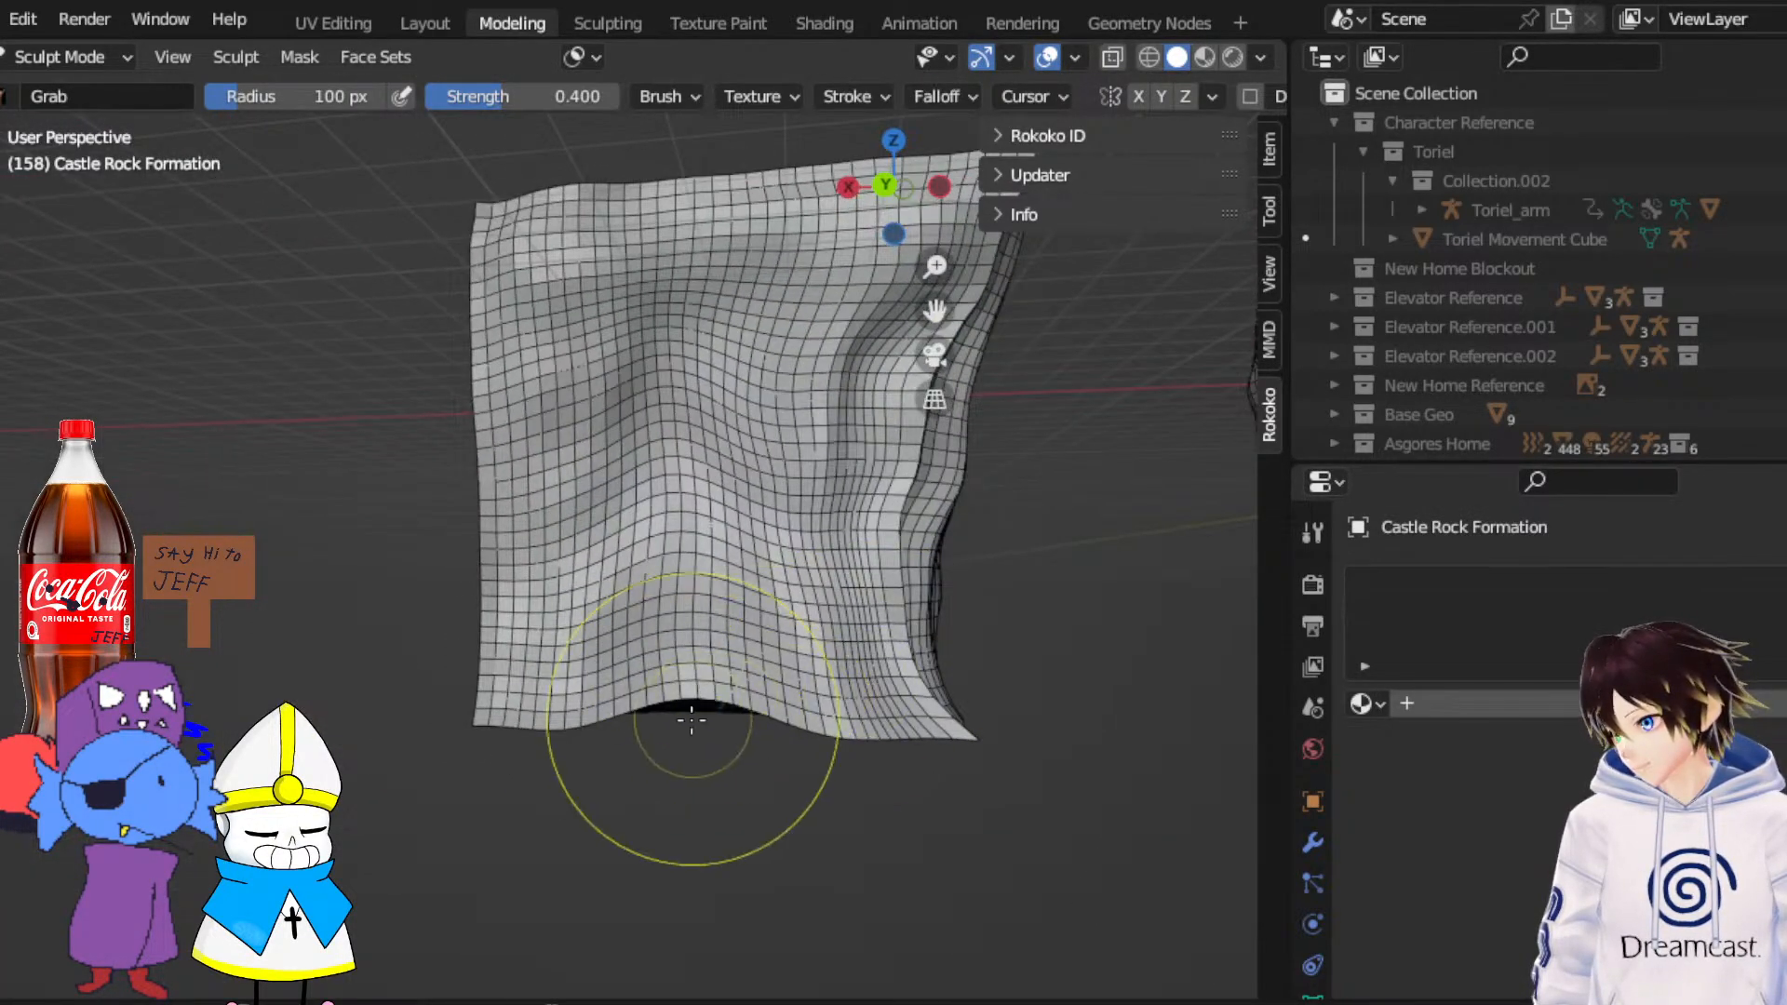
pyautogui.moveTo(693, 689); pyautogui.dragTo(678, 748)
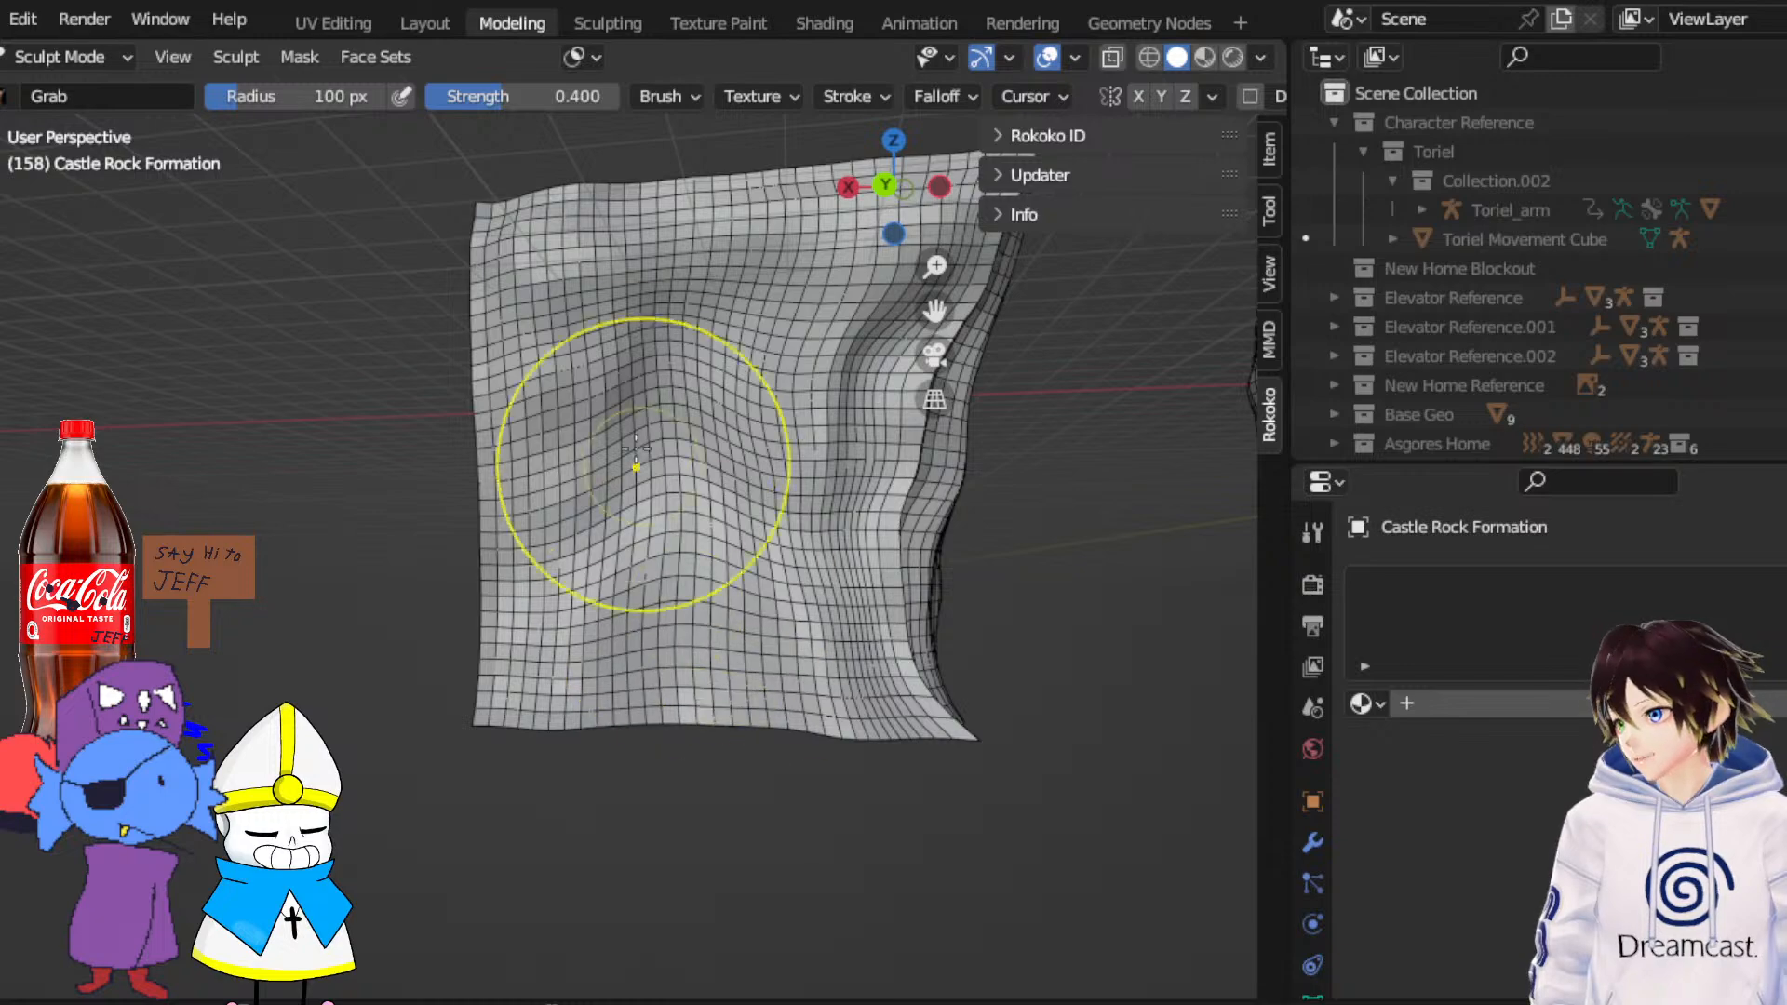
# Make the Castle collection visible so the castle shows on top of its rock formation
pyautogui.moveTo(636, 448)
pyautogui.mouseDown(button='middle')
pyautogui.moveTo(913, 490)
pyautogui.moveTo(547, 475)
pyautogui.mouseUp(button='middle')
pyautogui.scroll(-2, 725, 488)
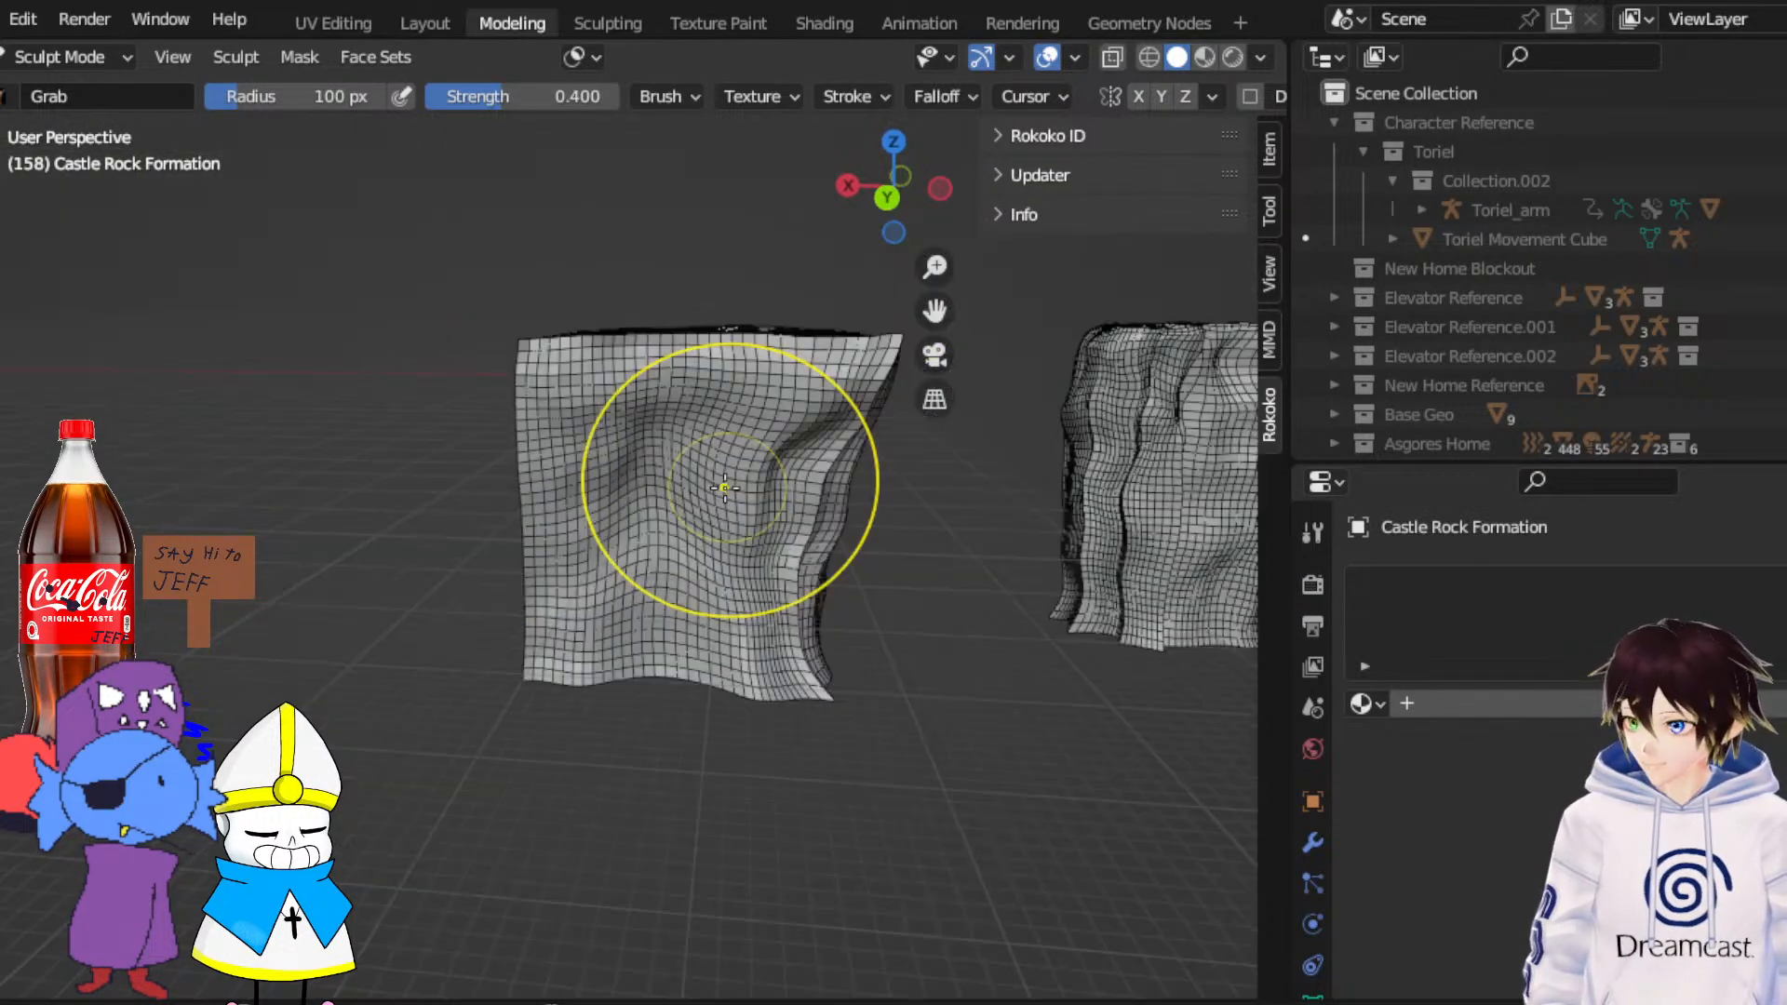
pyautogui.moveTo(725, 488)
pyautogui.mouseDown(button='middle')
pyautogui.moveTo(590, 510)
pyautogui.moveTo(736, 441)
pyautogui.mouseUp(button='middle')
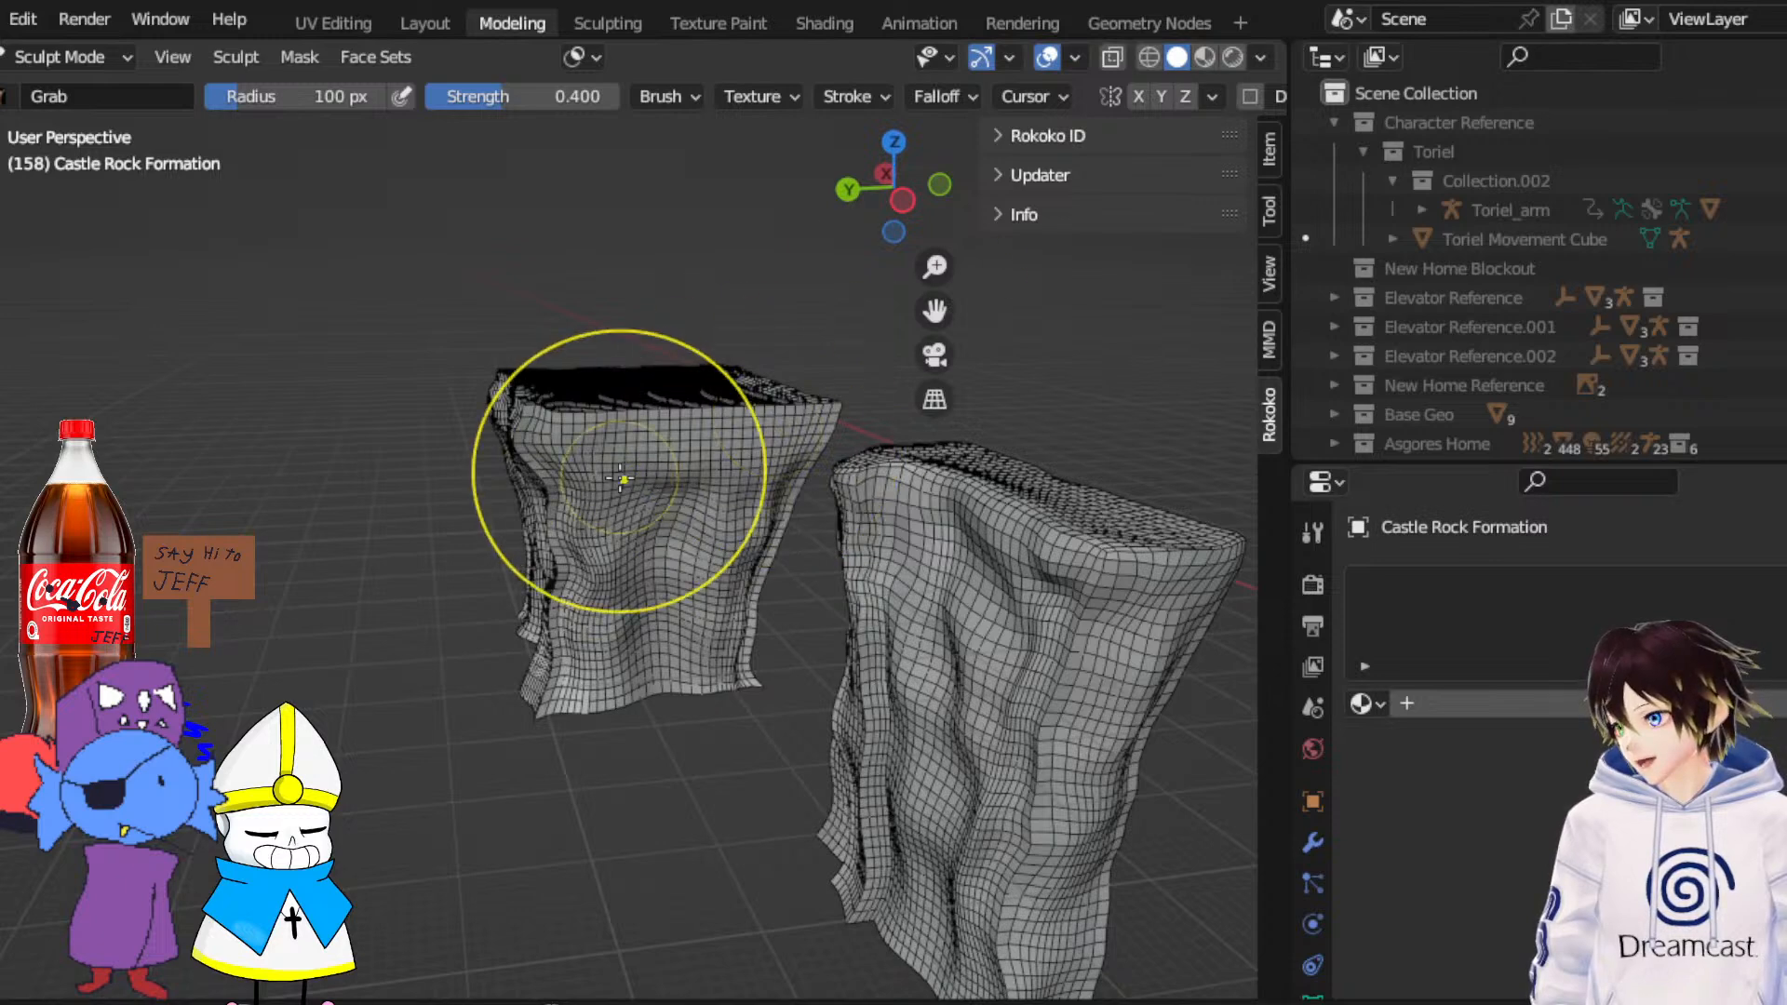
pyautogui.moveTo(620, 478); pyautogui.dragTo(731, 708, button='middle')
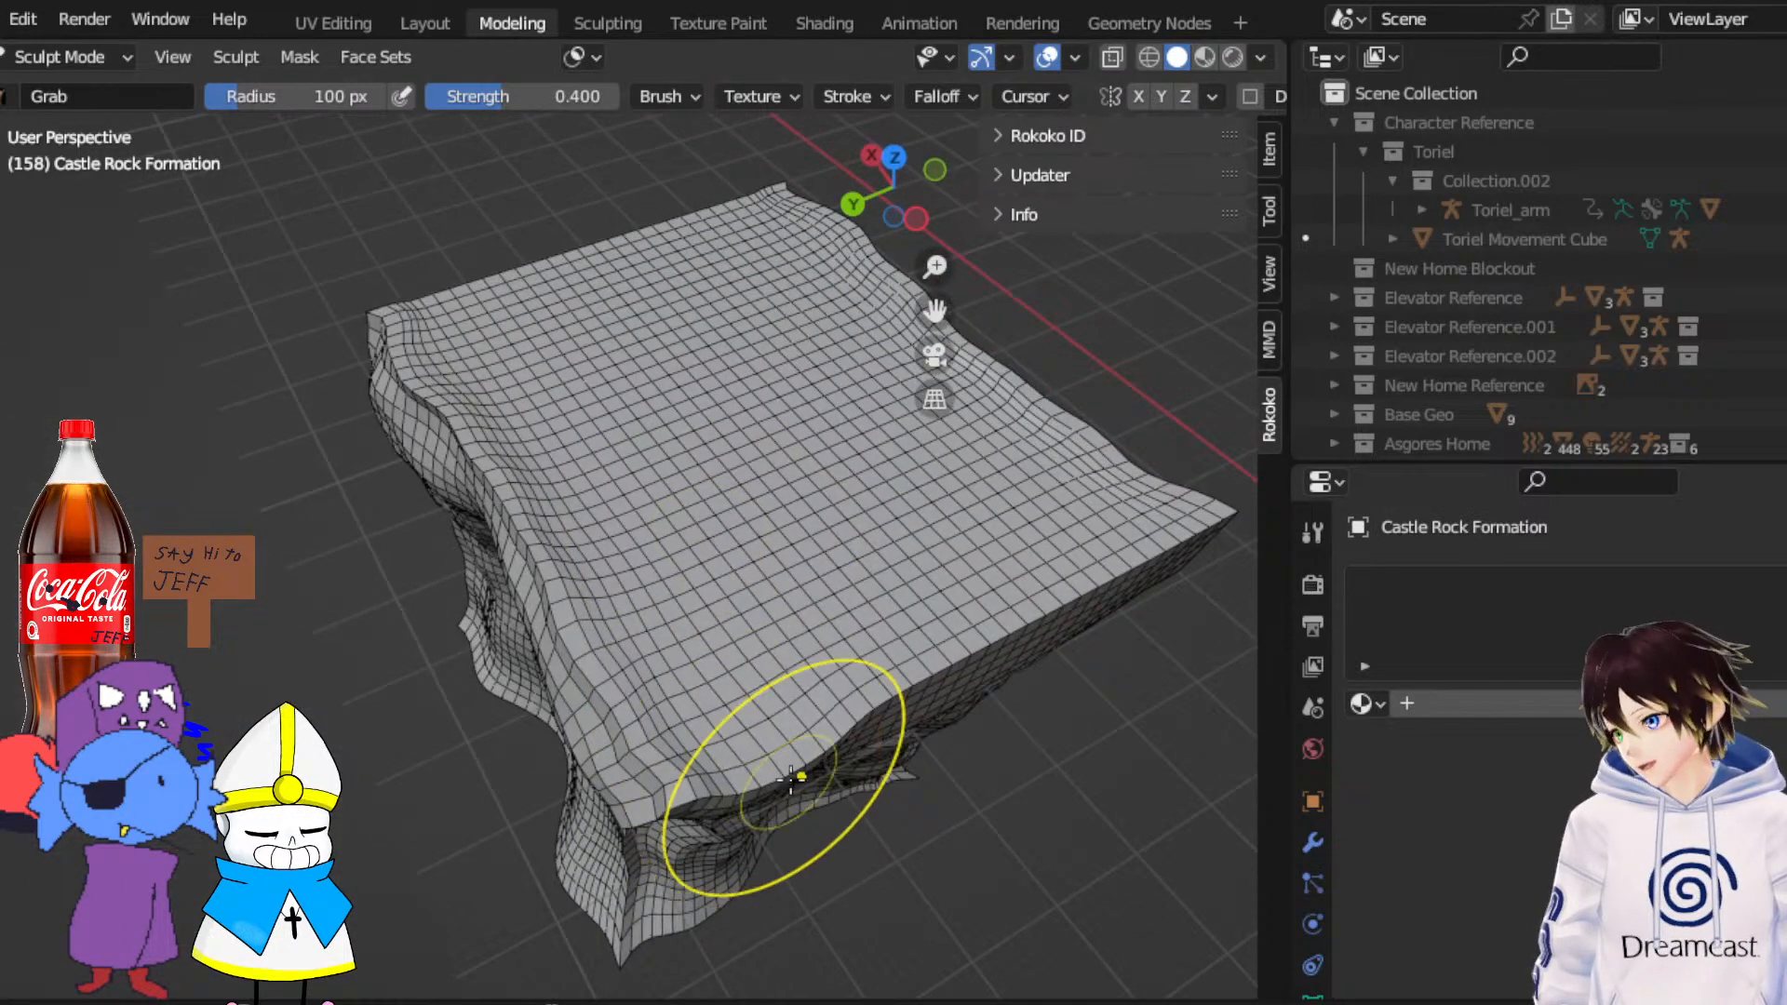
pyautogui.scroll(-10, 1508, 326)
pyautogui.scroll(-5, 1508, 326)
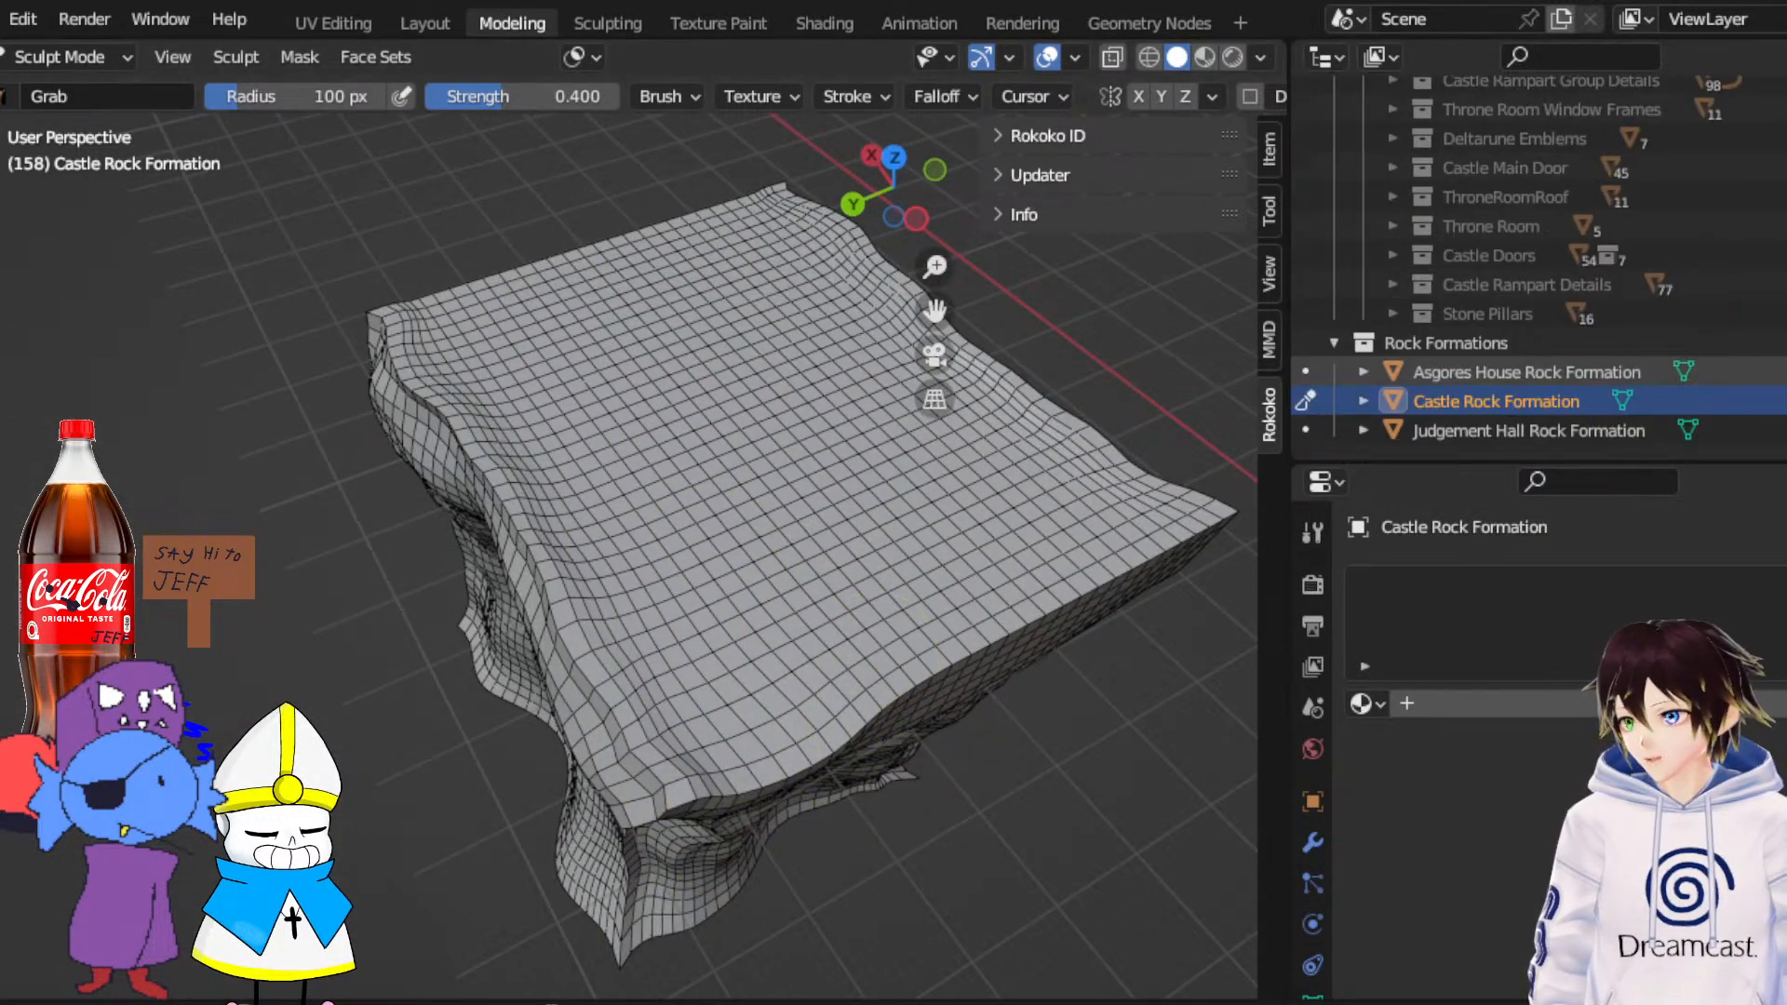
pyautogui.scroll(7, 1508, 326)
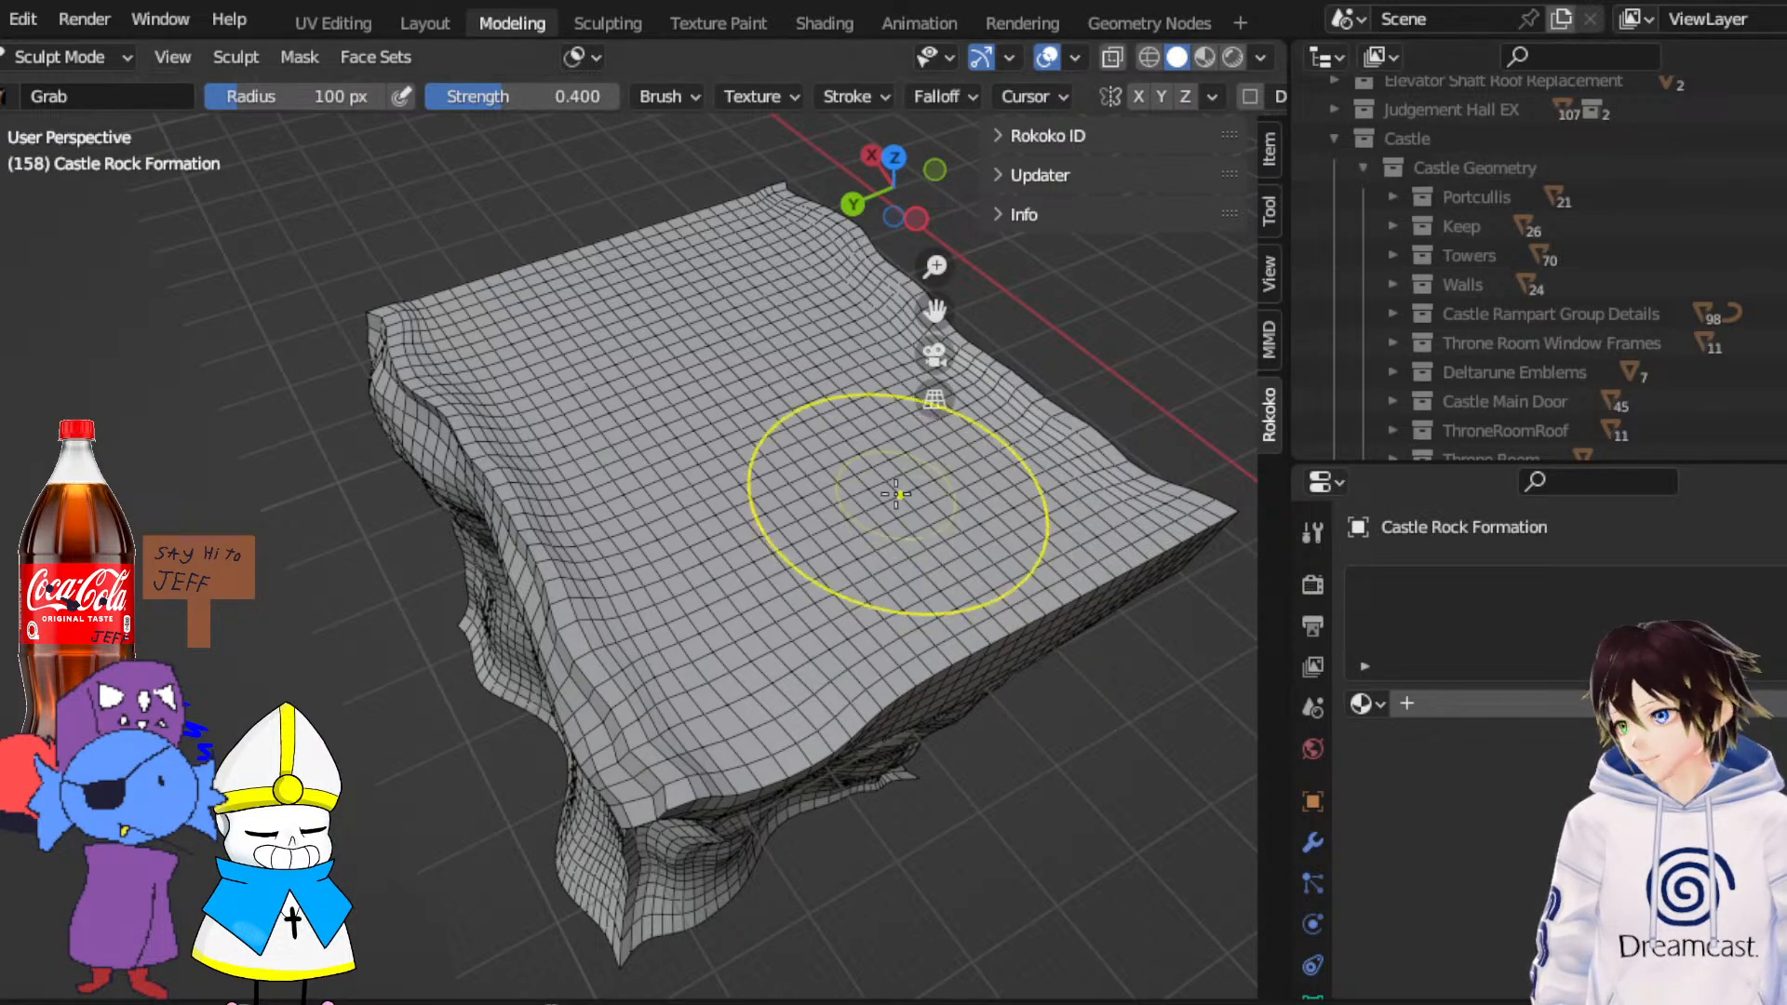
pyautogui.scroll(-8, 899, 504)
pyautogui.moveTo(899, 505); pyautogui.dragTo(897, 471, button='middle')
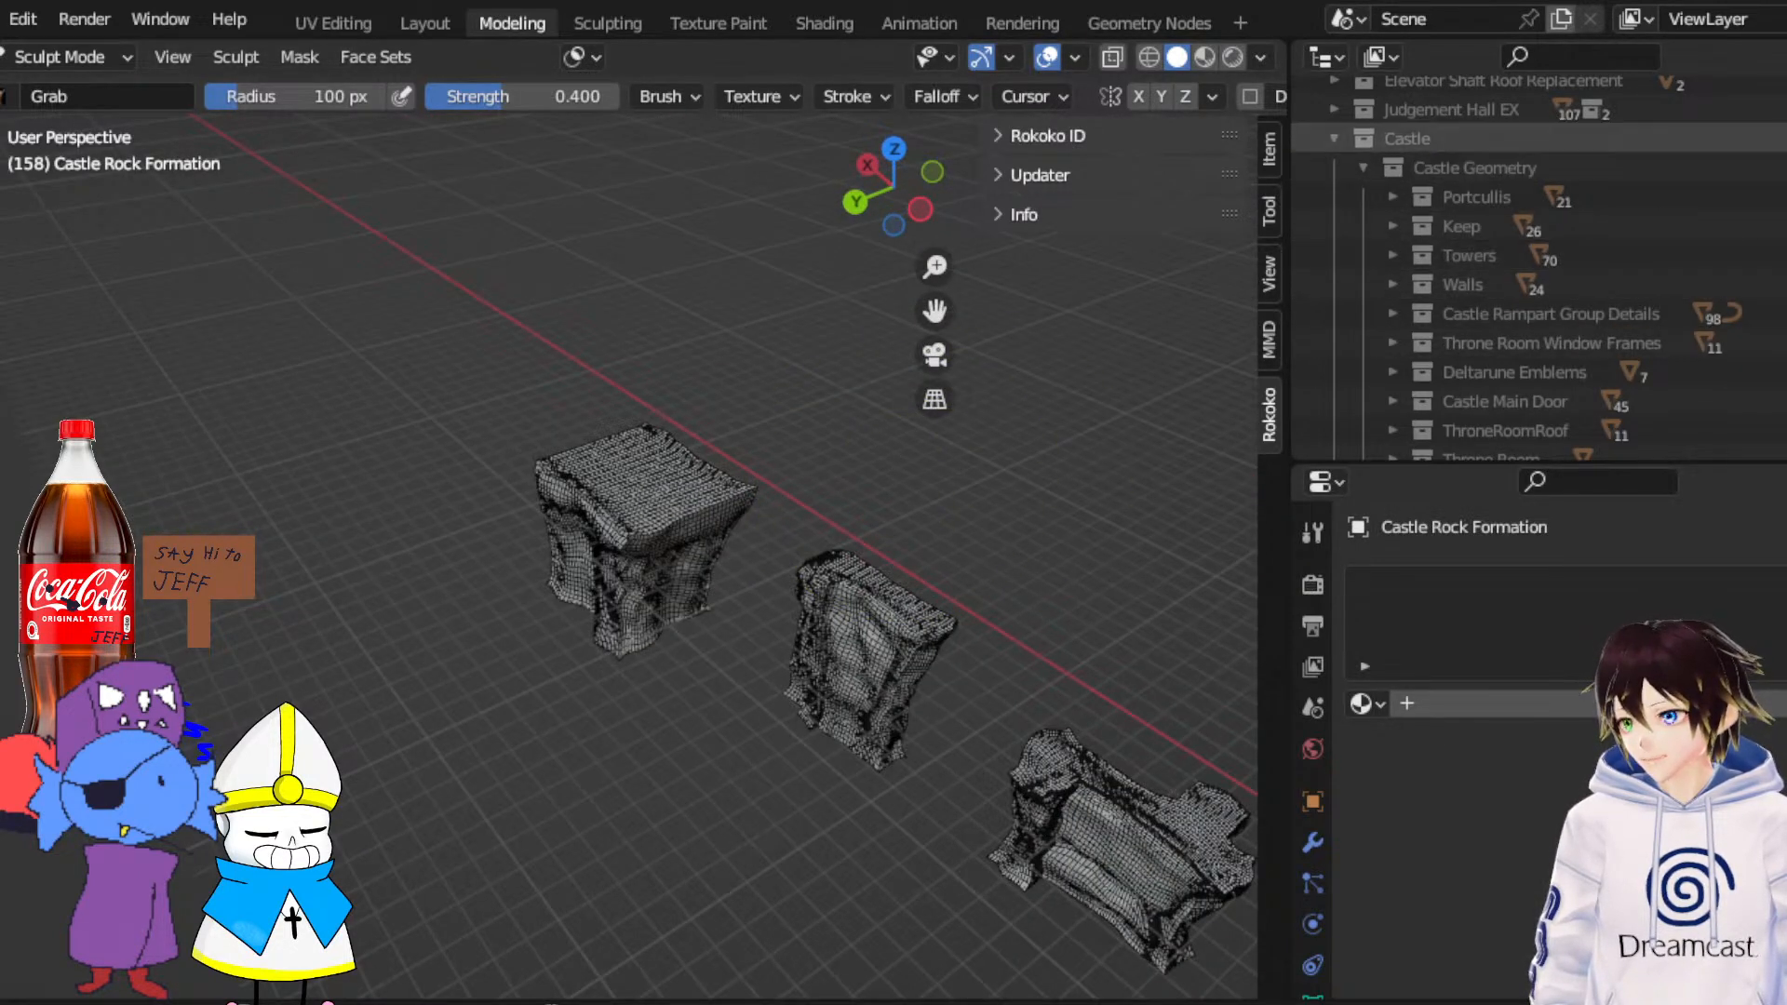
pyautogui.click(1784, 138)
# Examine how the castle sits on the Castle Rock Formation, checking the top rim, corners and cliff faces from several sides
pyautogui.scroll(6, 623, 530)
pyautogui.moveTo(780, 521)
pyautogui.mouseDown(button='middle')
pyautogui.moveTo(718, 511)
pyautogui.moveTo(751, 562)
pyautogui.moveTo(901, 539)
pyautogui.moveTo(763, 522)
pyautogui.mouseUp(button='middle')
pyautogui.scroll(4, 718, 511)
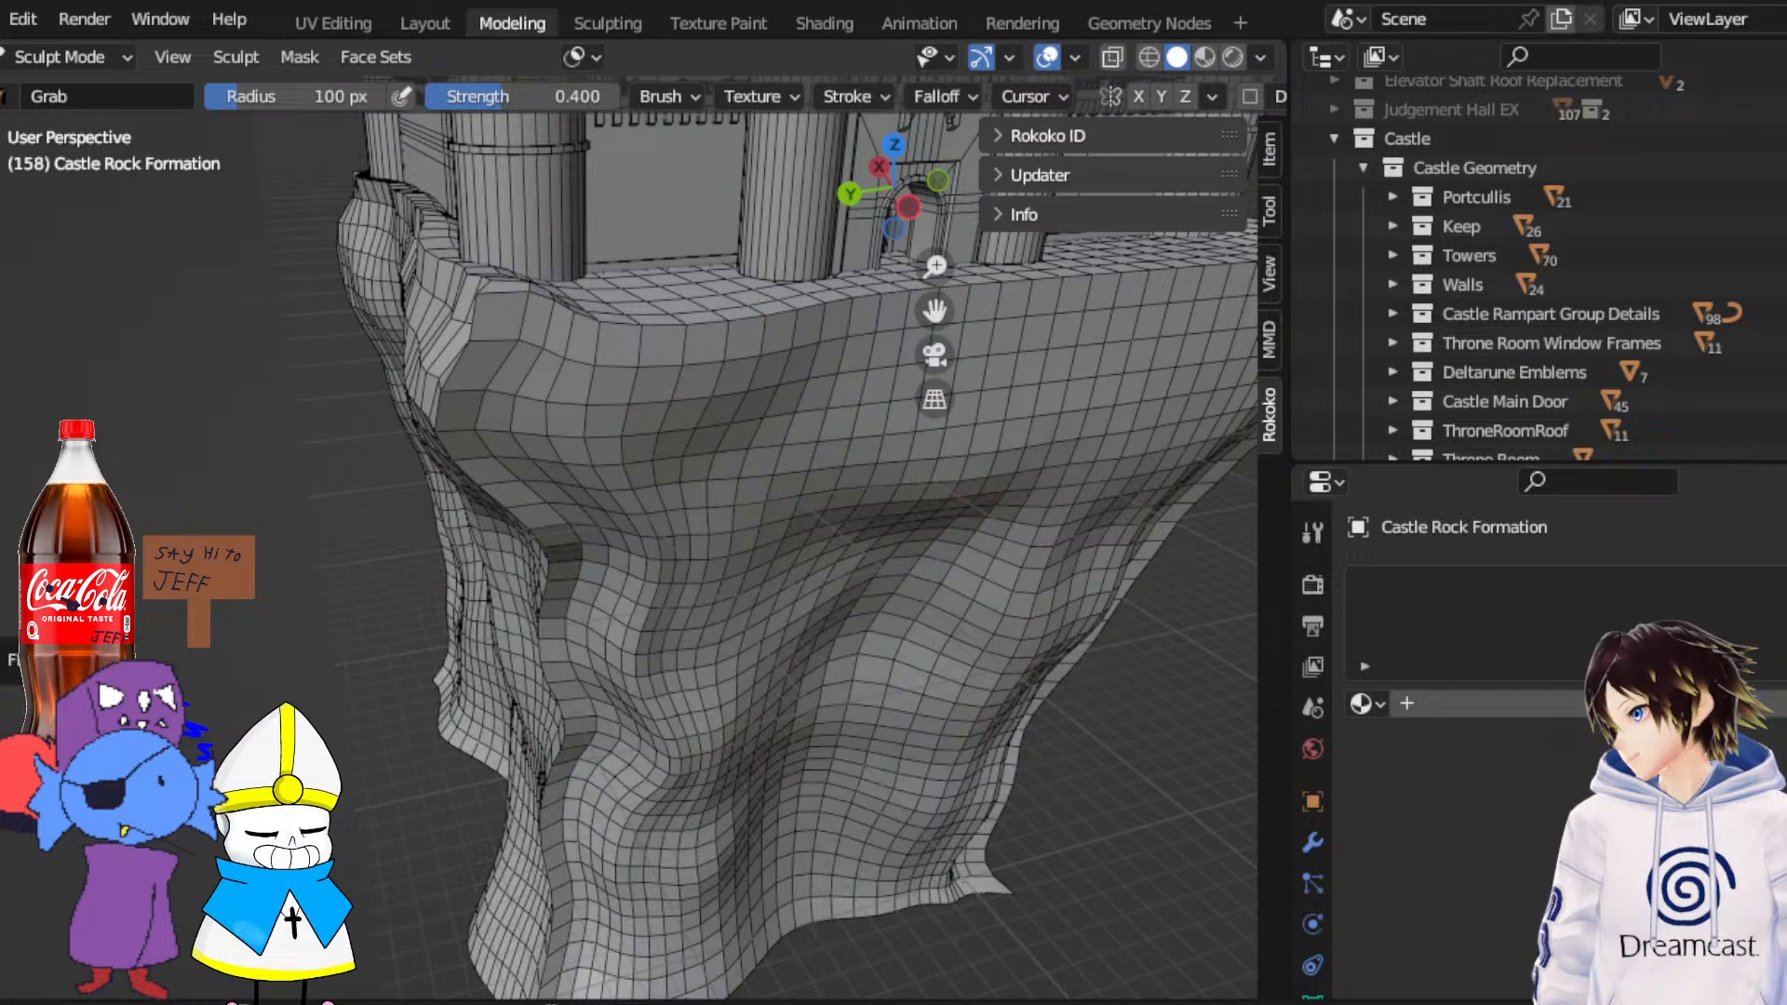
pyautogui.scroll(-2, 456, 299)
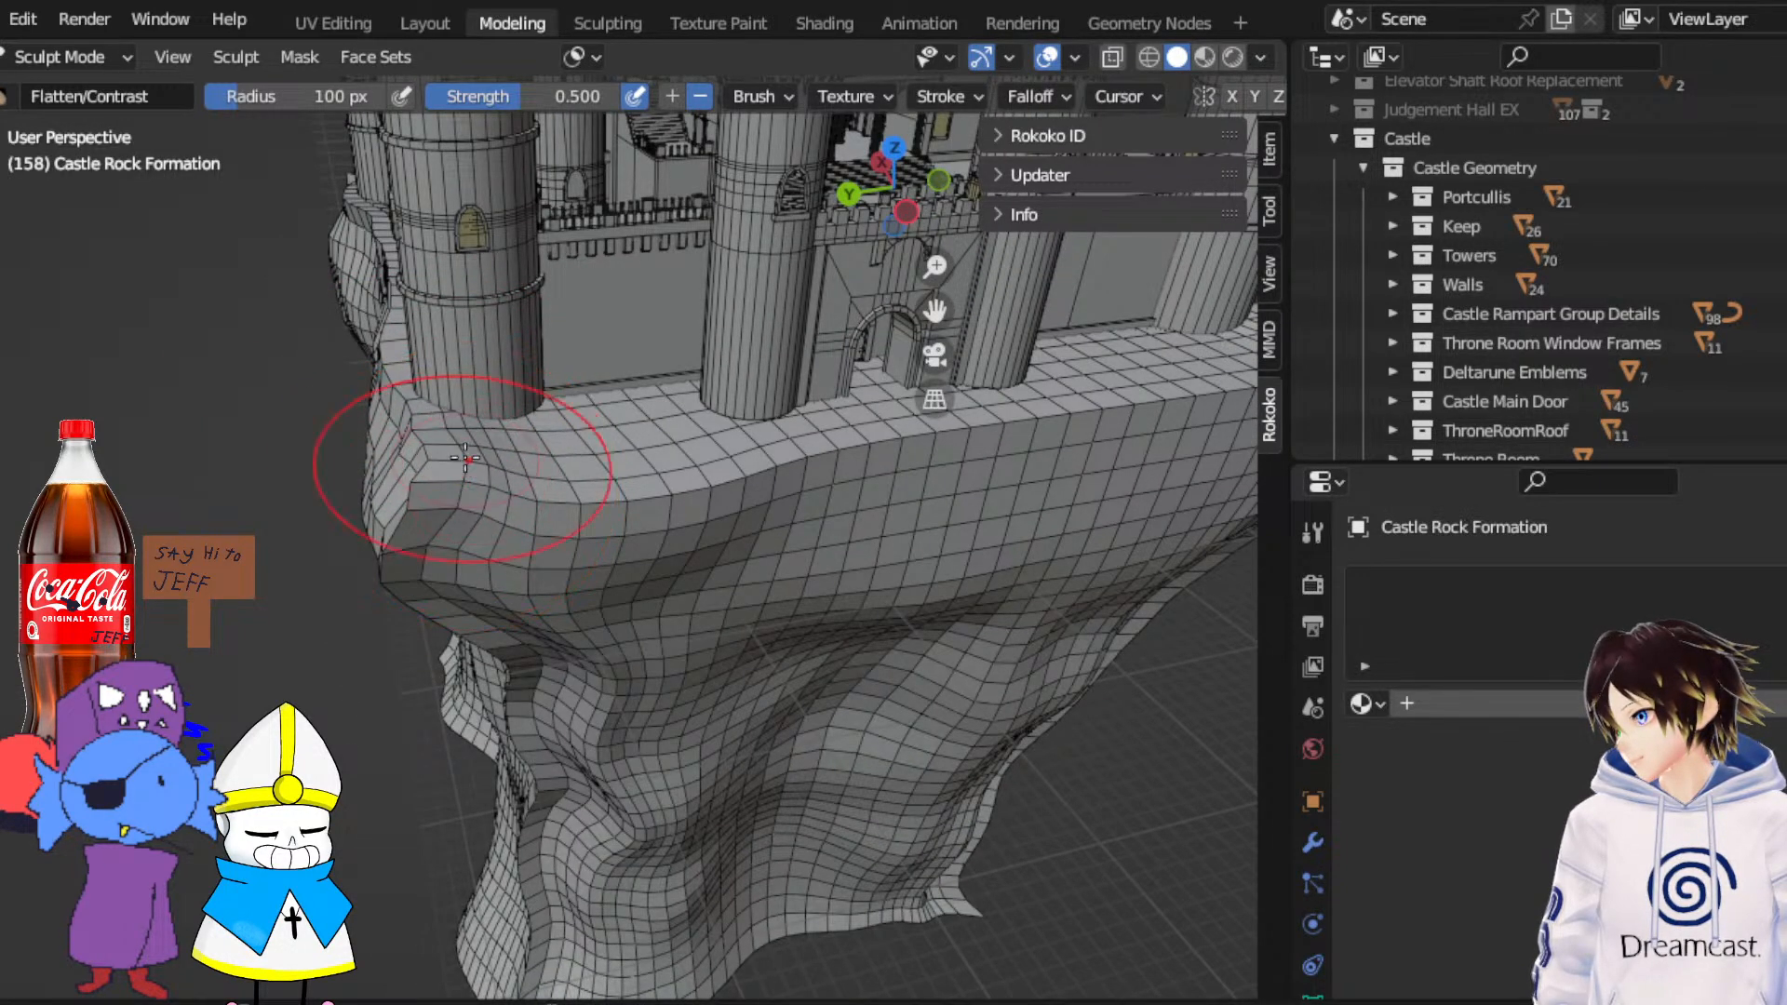
pyautogui.moveTo(558, 423); pyautogui.dragTo(514, 379, button='middle')
pyautogui.moveTo(402, 326); pyautogui.dragTo(472, 315, button='middle')
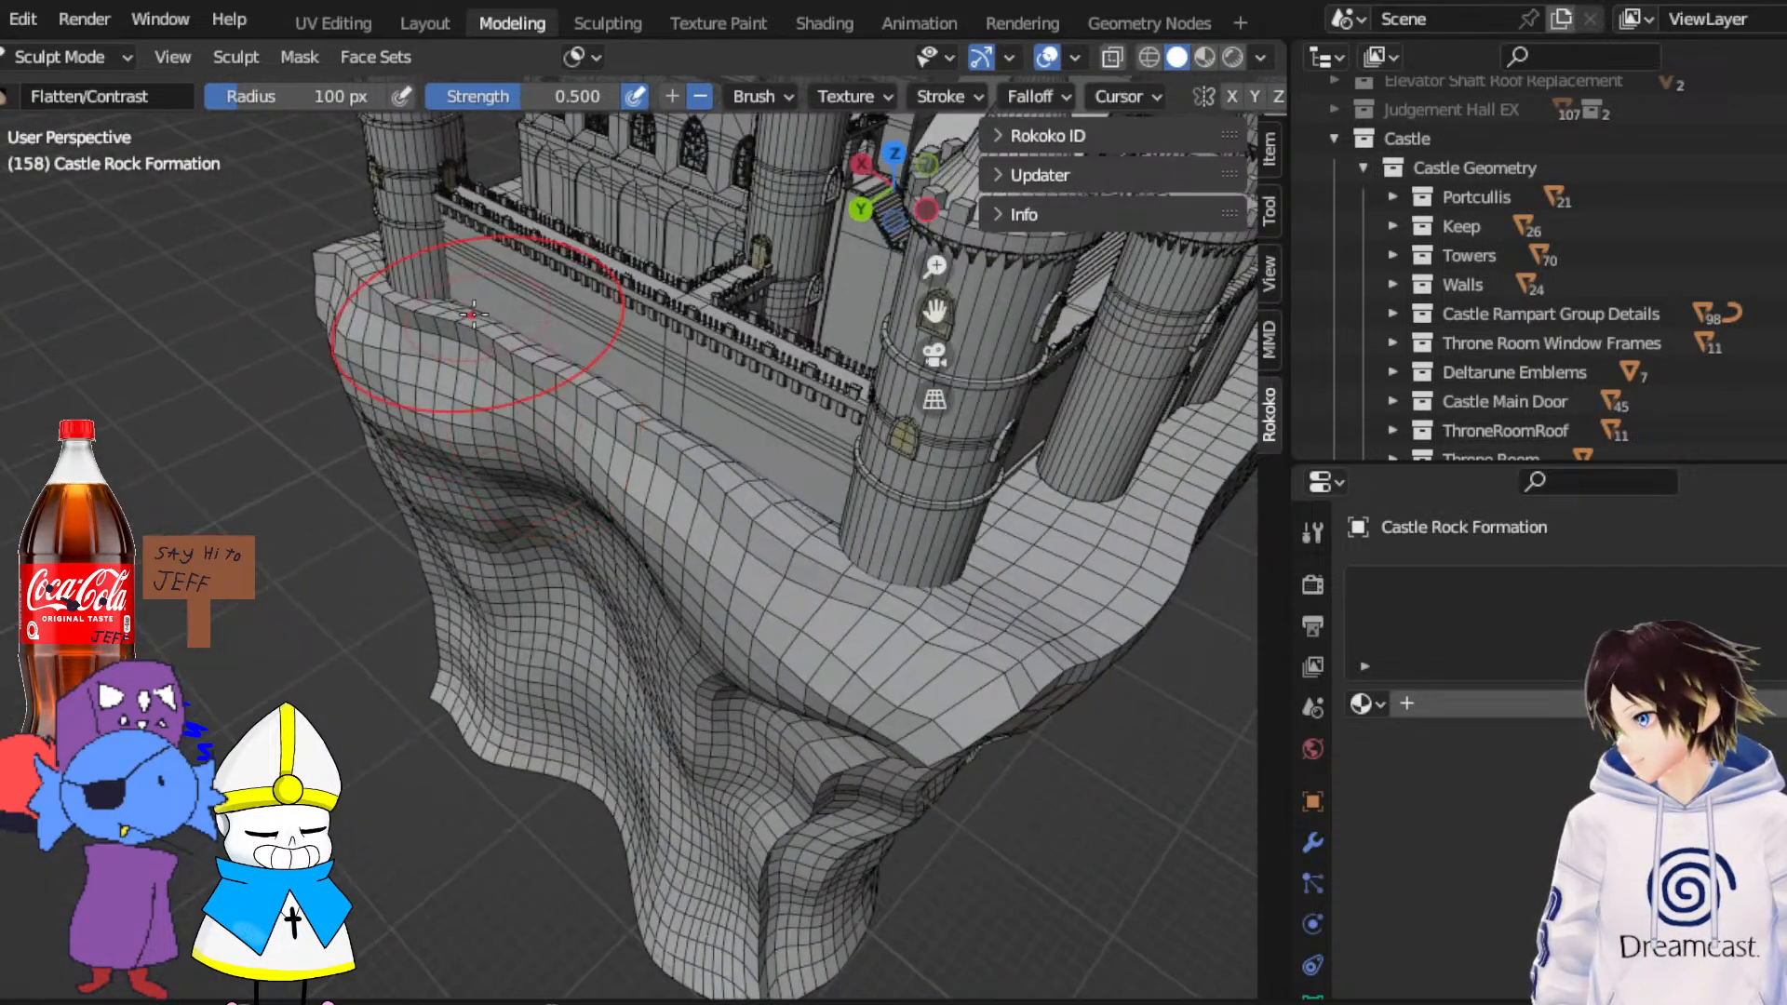
pyautogui.moveTo(775, 475); pyautogui.dragTo(654, 369, button='middle')
pyautogui.scroll(-3, 674, 361)
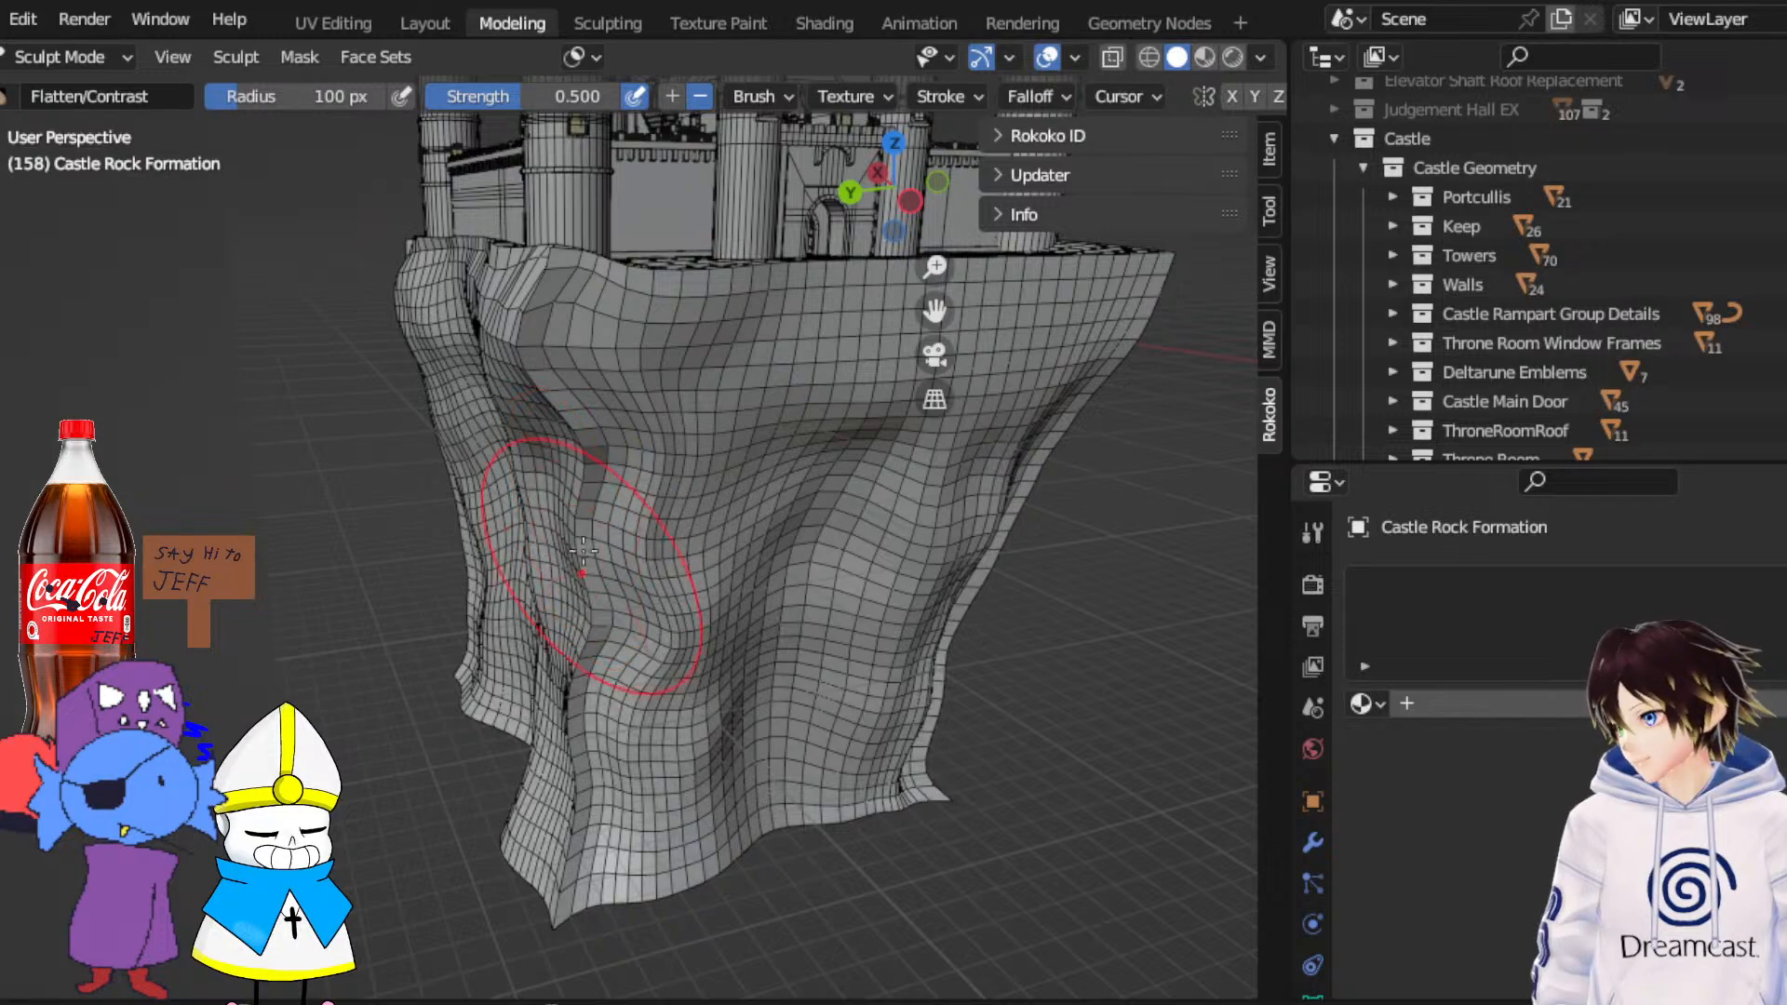
pyautogui.moveTo(616, 696); pyautogui.dragTo(639, 426, button='middle')
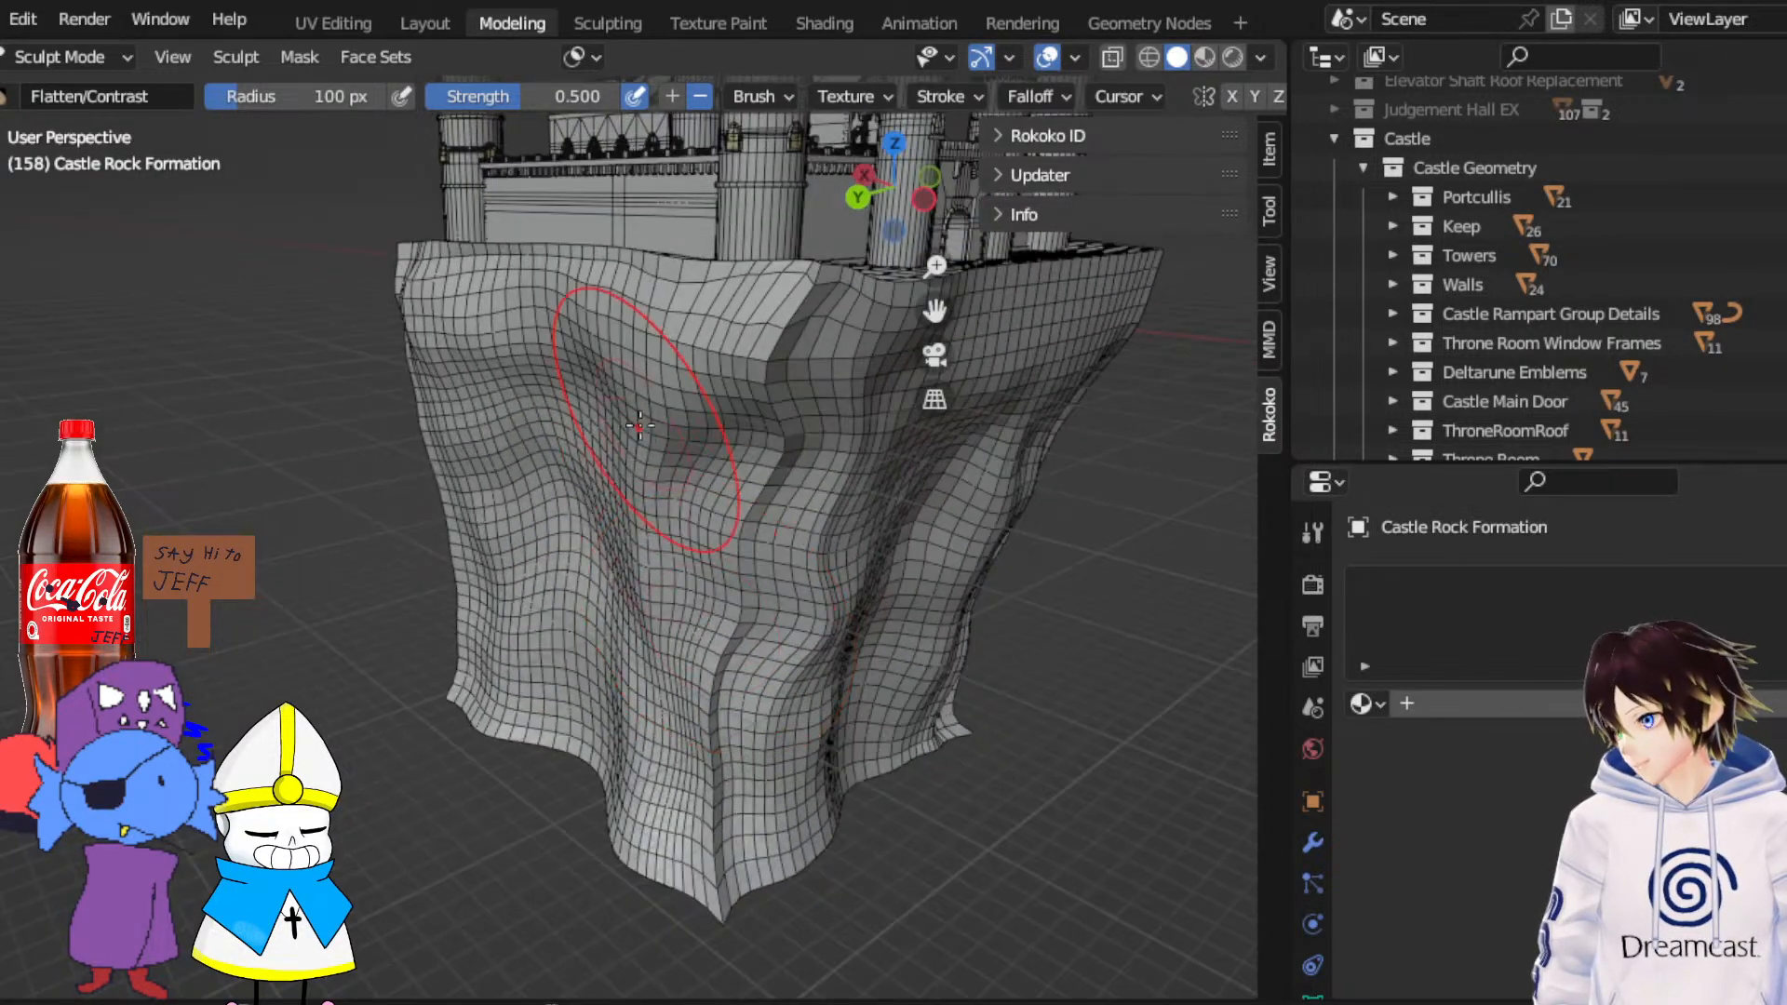
pyautogui.moveTo(614, 505); pyautogui.dragTo(745, 435, button='middle')
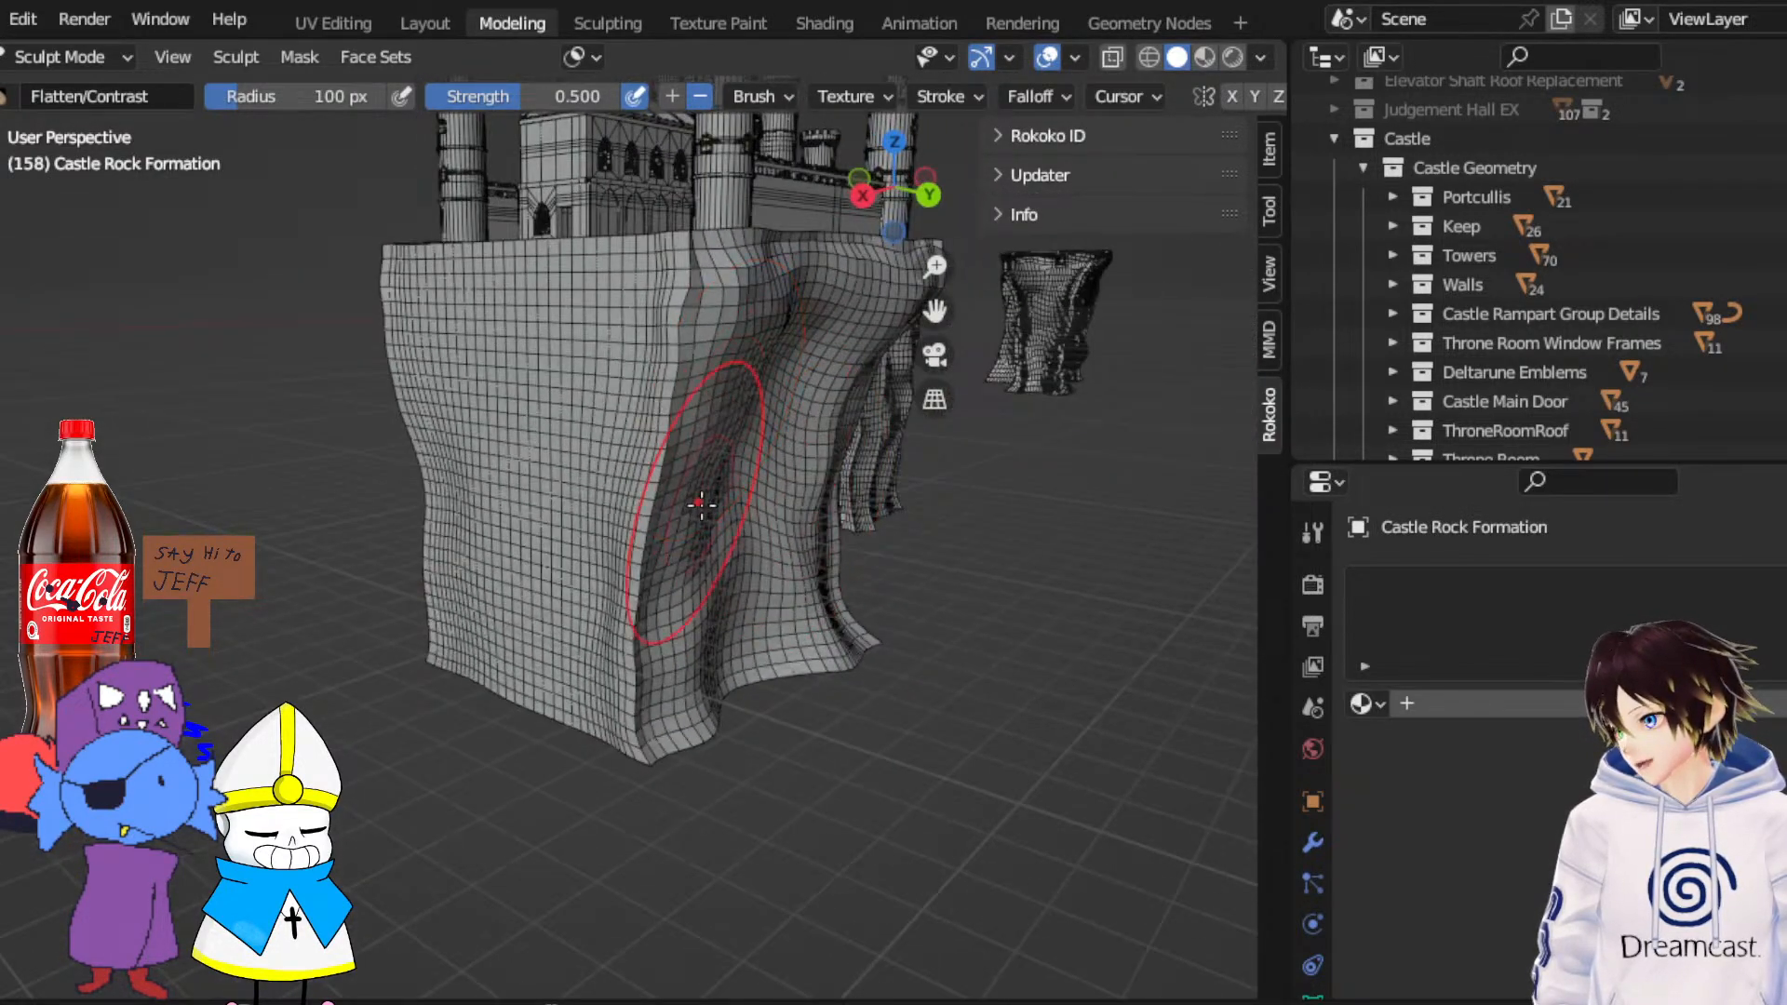
pyautogui.moveTo(708, 638); pyautogui.dragTo(652, 489, button='middle')
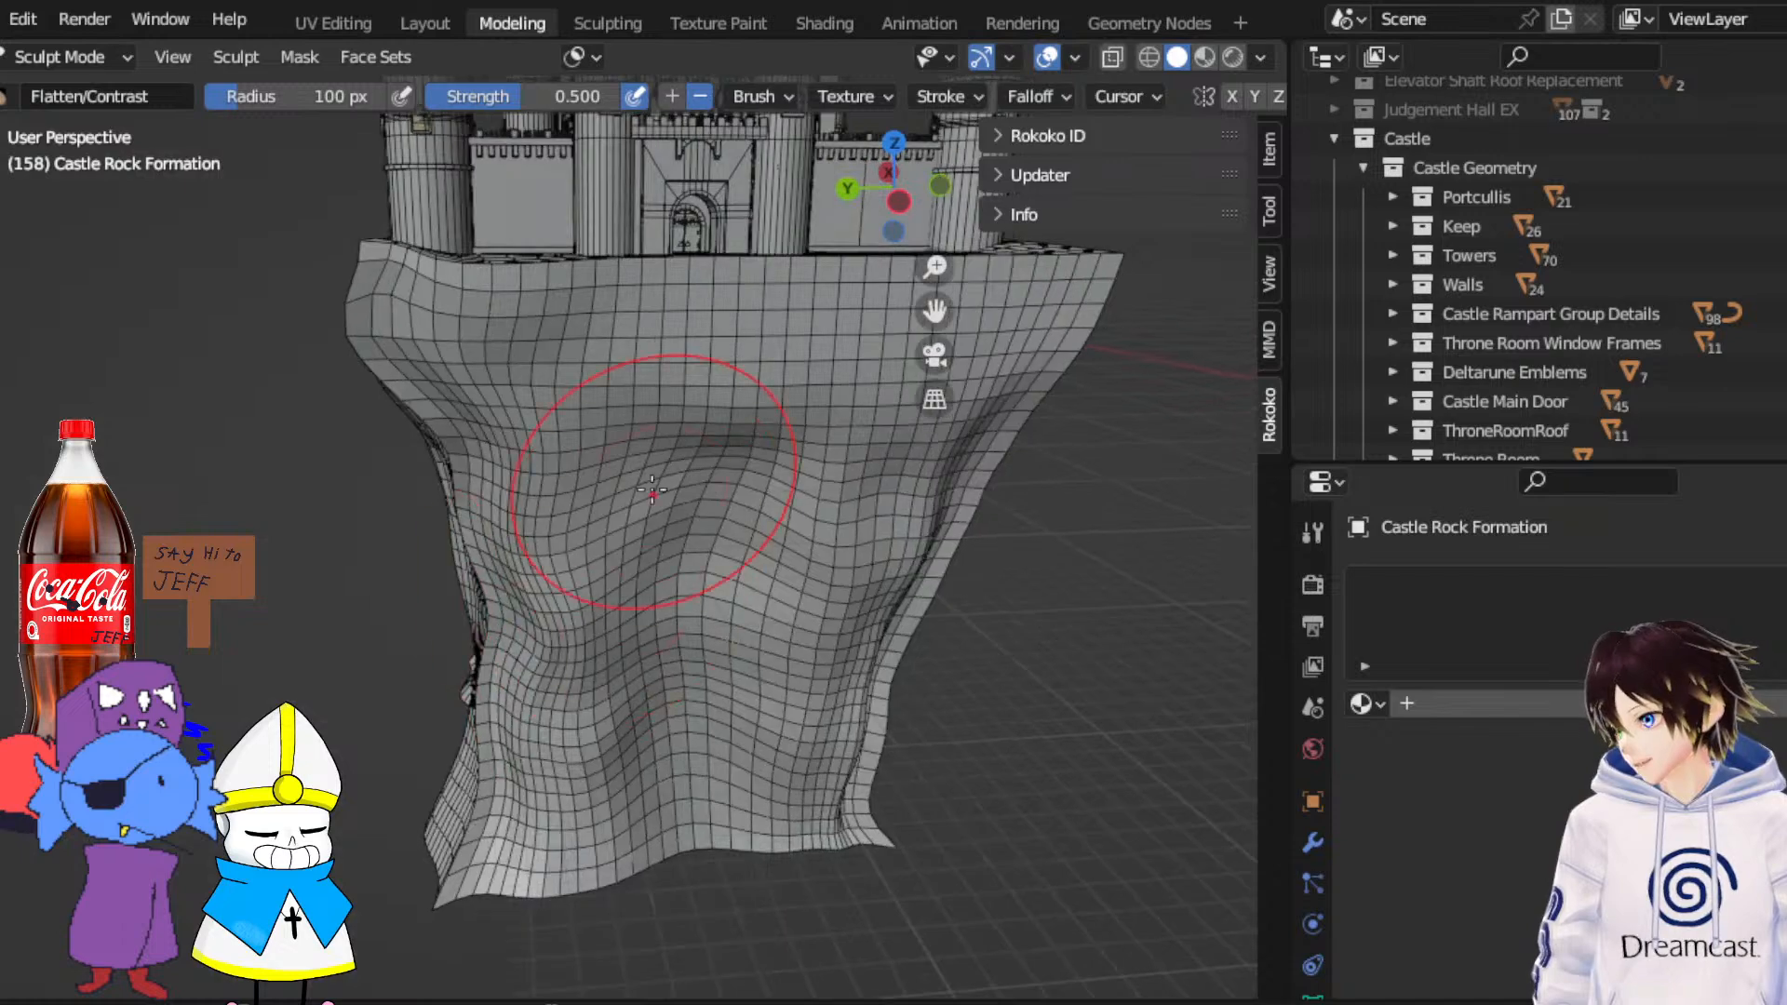
# Inspect the Castle Rock Formation's corner and side faces with the viewport overlays hidden, and turn the overlays back on
pyautogui.moveTo(559, 694); pyautogui.dragTo(1126, 9, button='middle')
pyautogui.click(1047, 58)
pyautogui.moveTo(652, 530); pyautogui.dragTo(439, 544, button='middle')
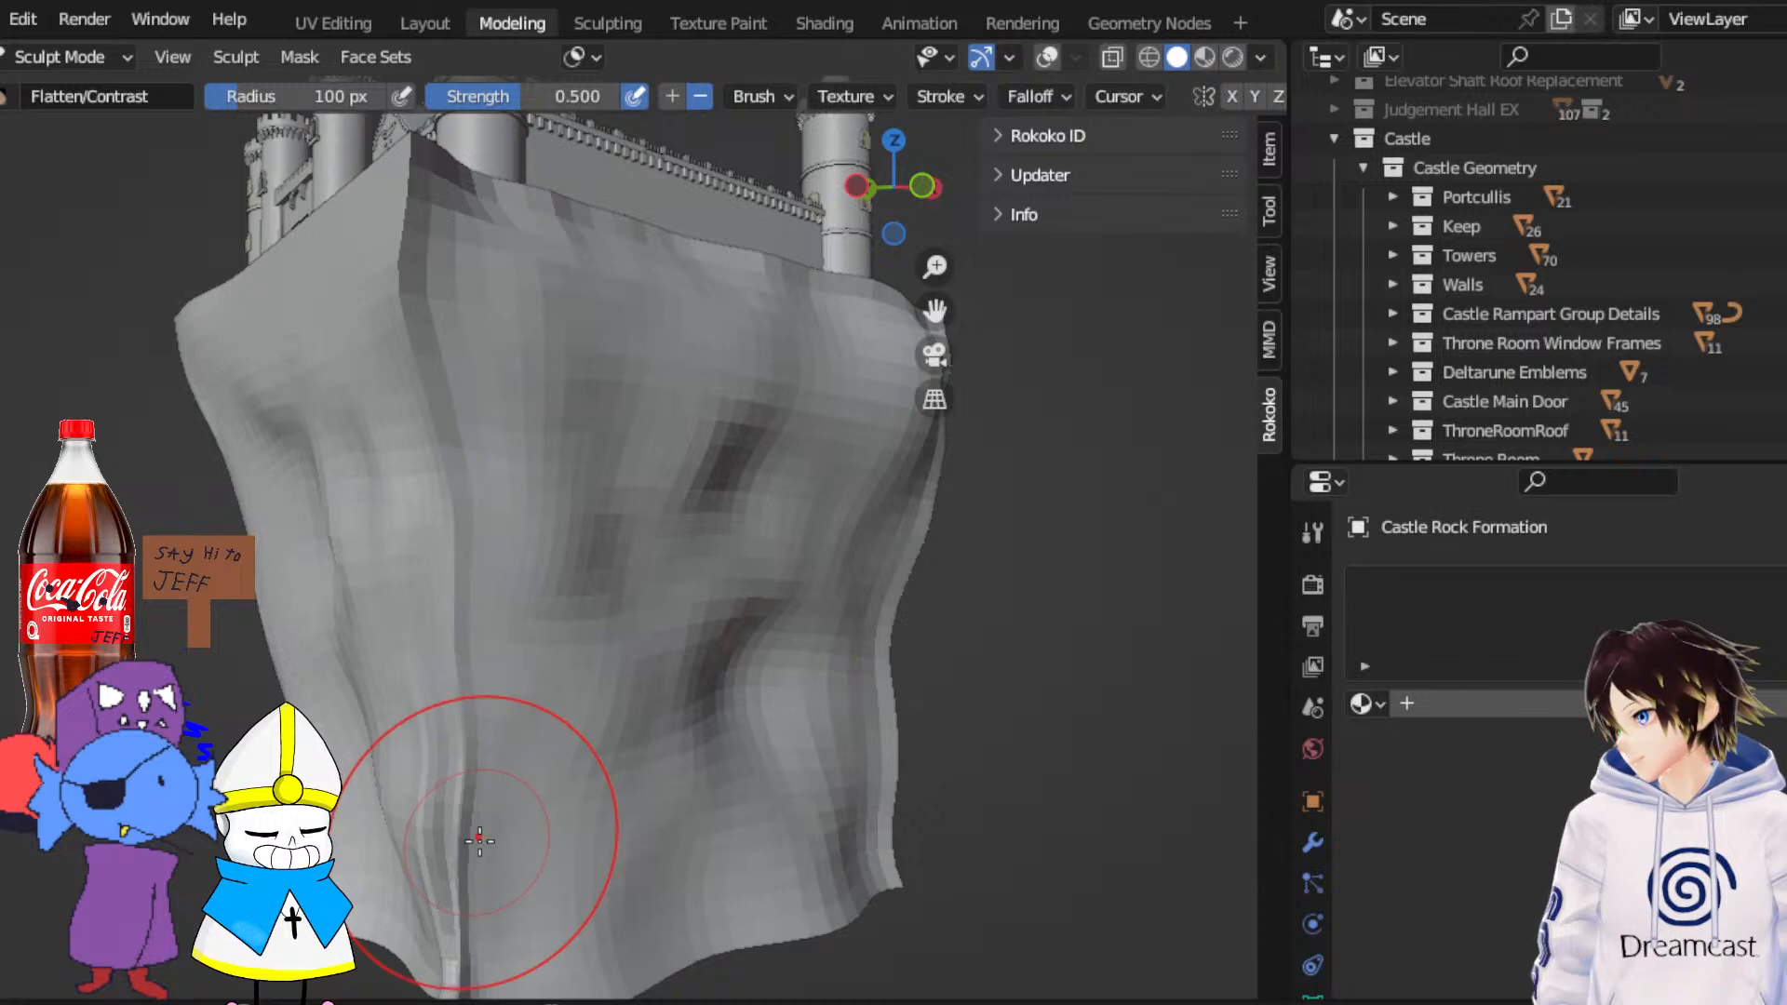
pyautogui.moveTo(478, 818); pyautogui.dragTo(459, 837, button='middle')
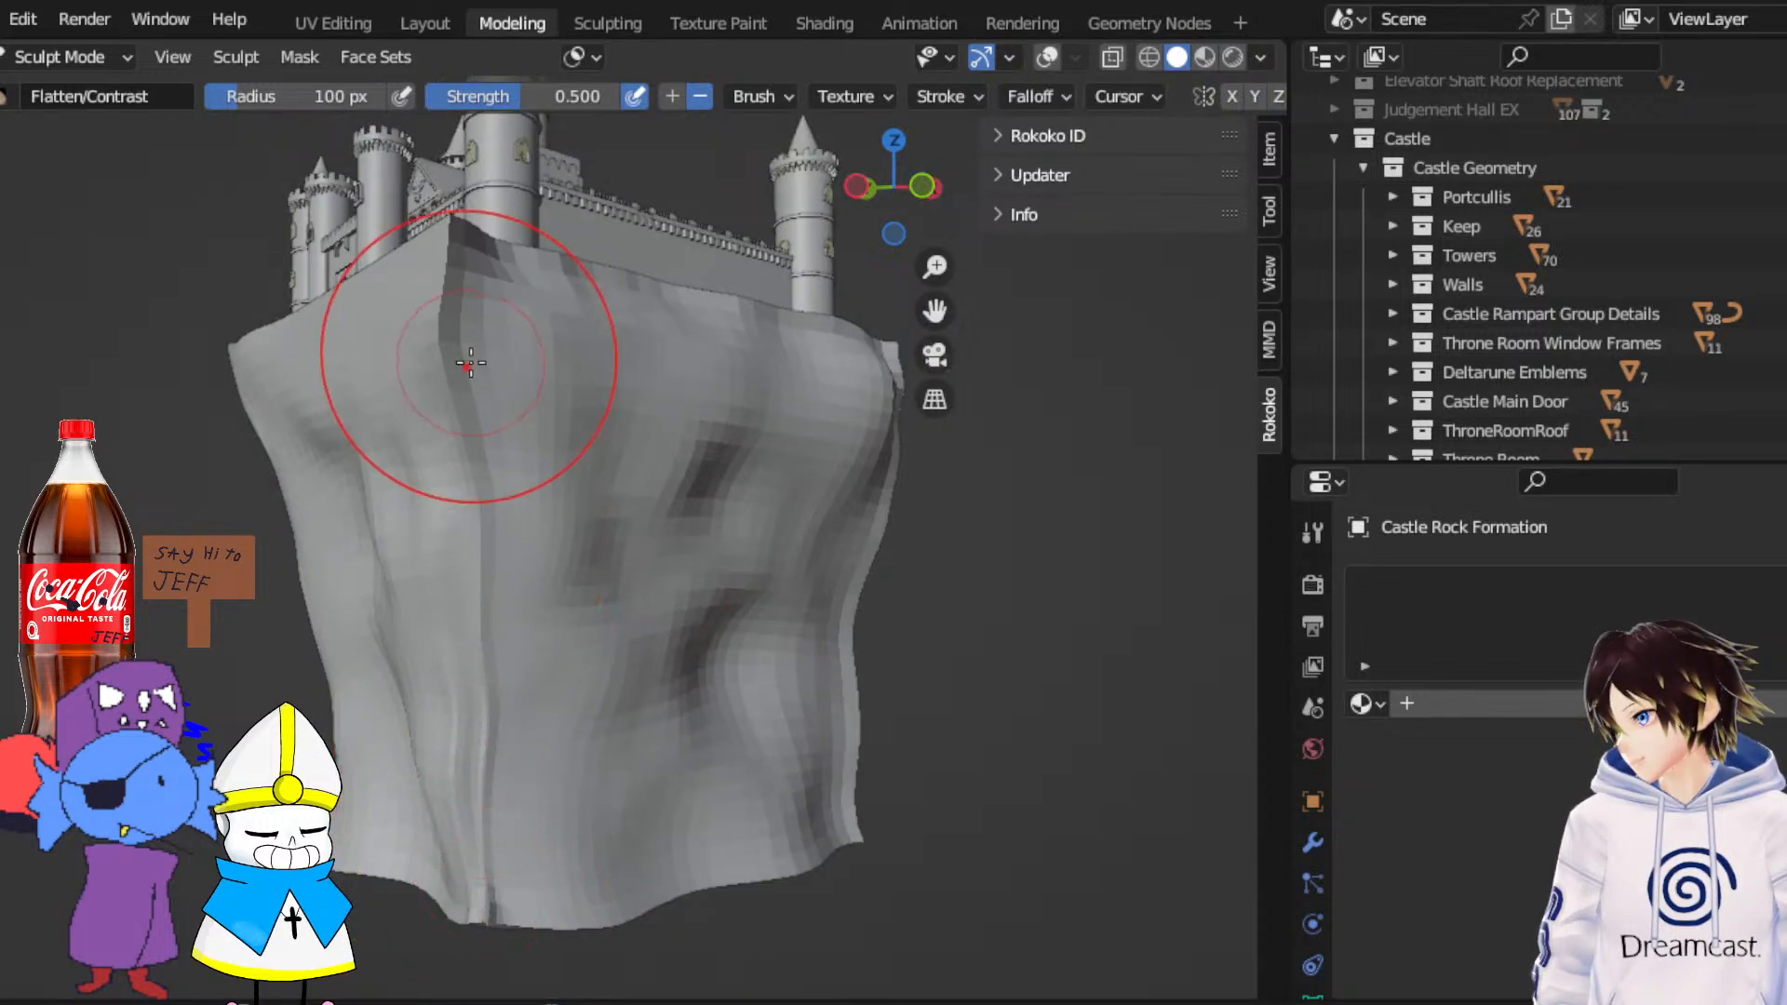
pyautogui.click(1047, 58)
pyautogui.moveTo(707, 522); pyautogui.dragTo(634, 402, button='middle')
pyautogui.moveTo(606, 496); pyautogui.dragTo(265, 460, button='middle')
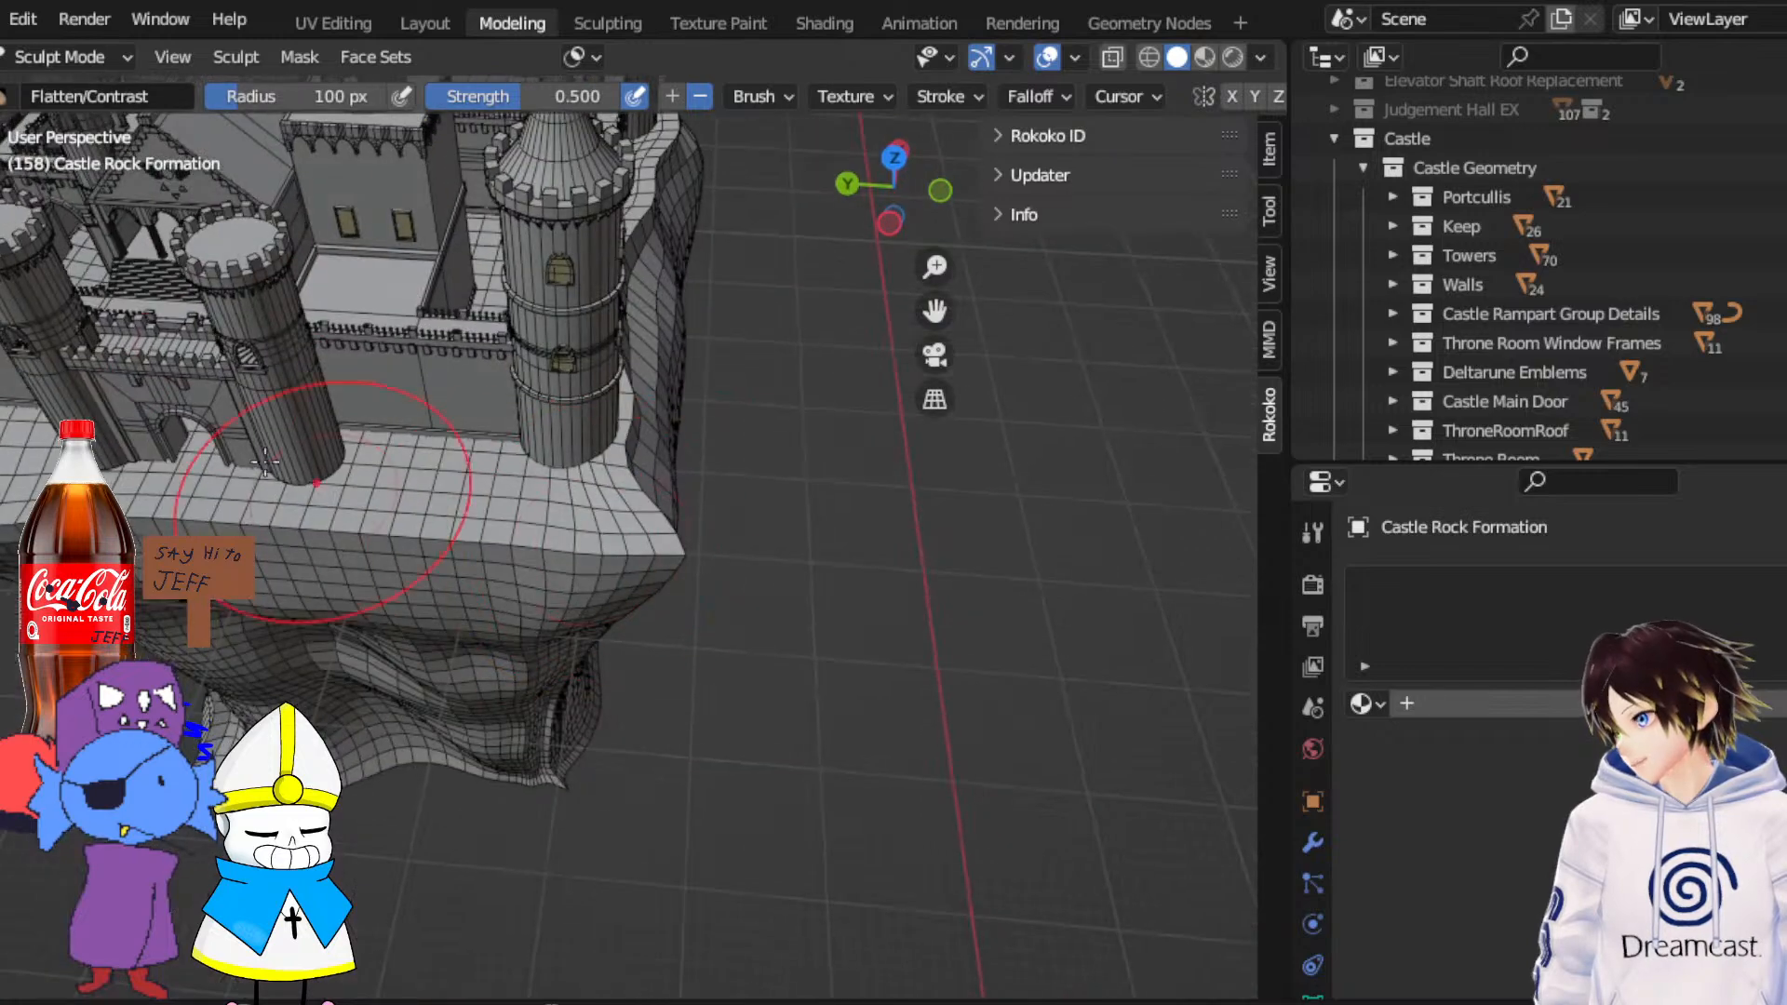
# Switch to the Grab brush and pull the front cliff surface below the castle gate inward and sideways into an uneven overhang
pyautogui.press('g')
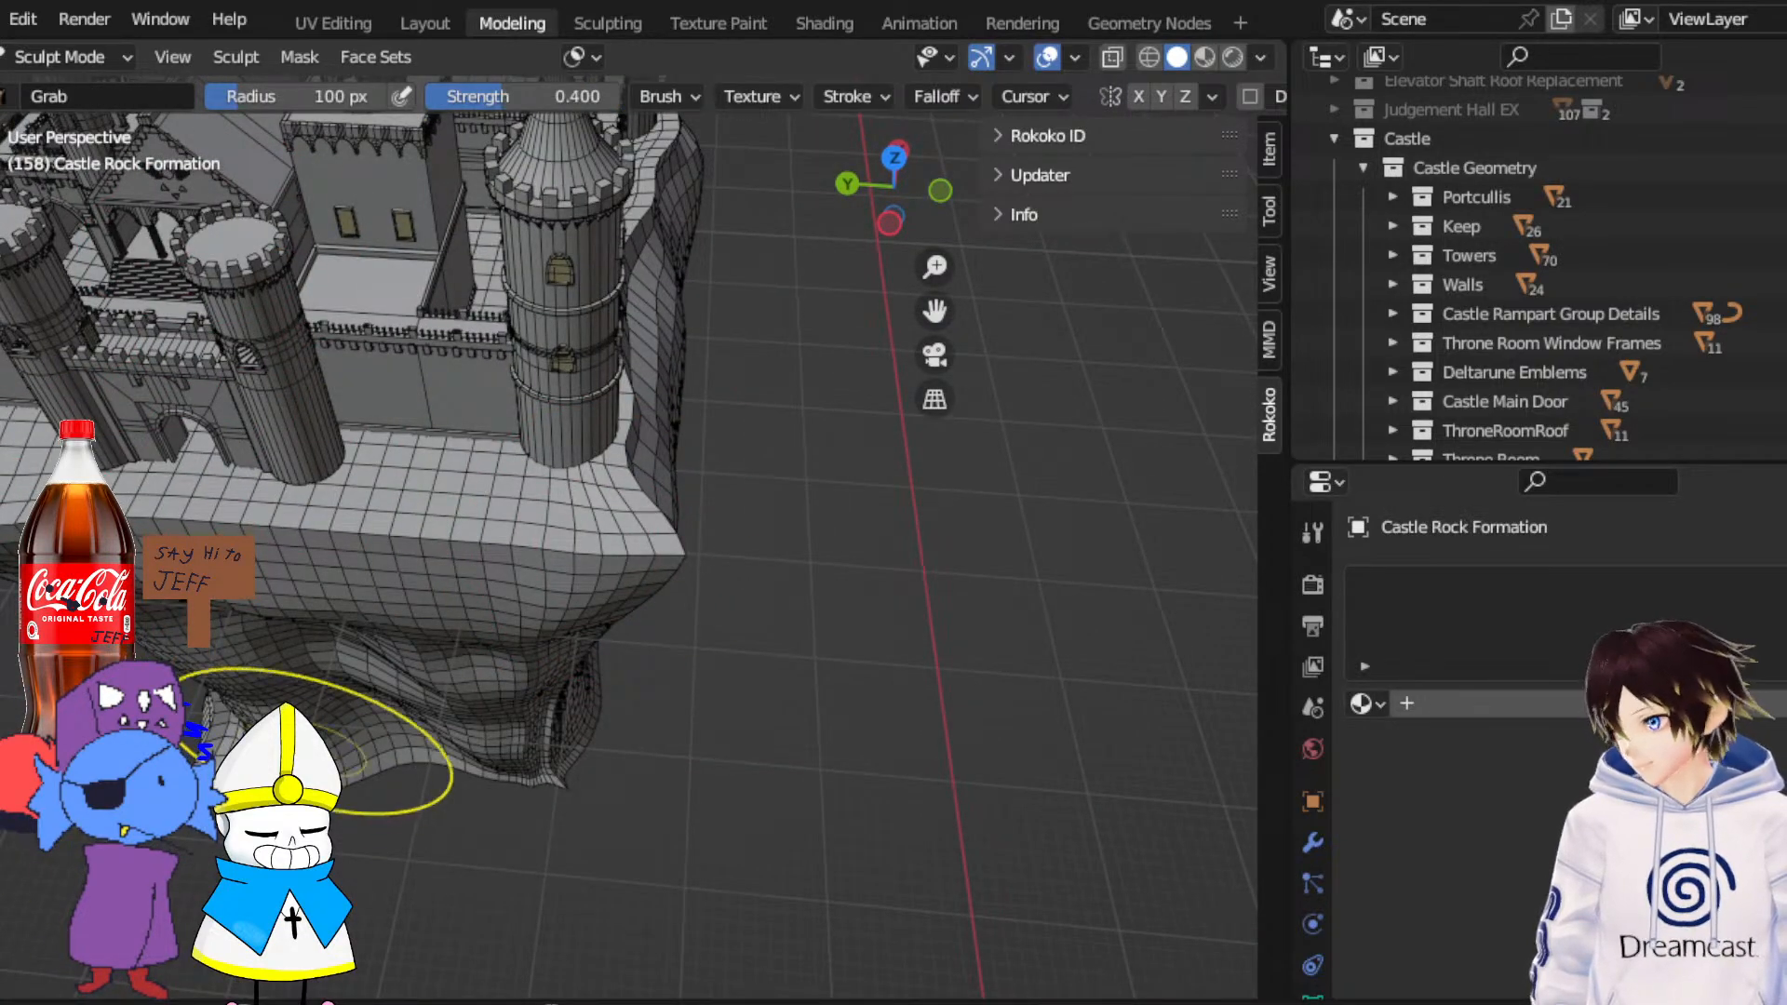
pyautogui.moveTo(316, 742); pyautogui.dragTo(242, 726, button='middle')
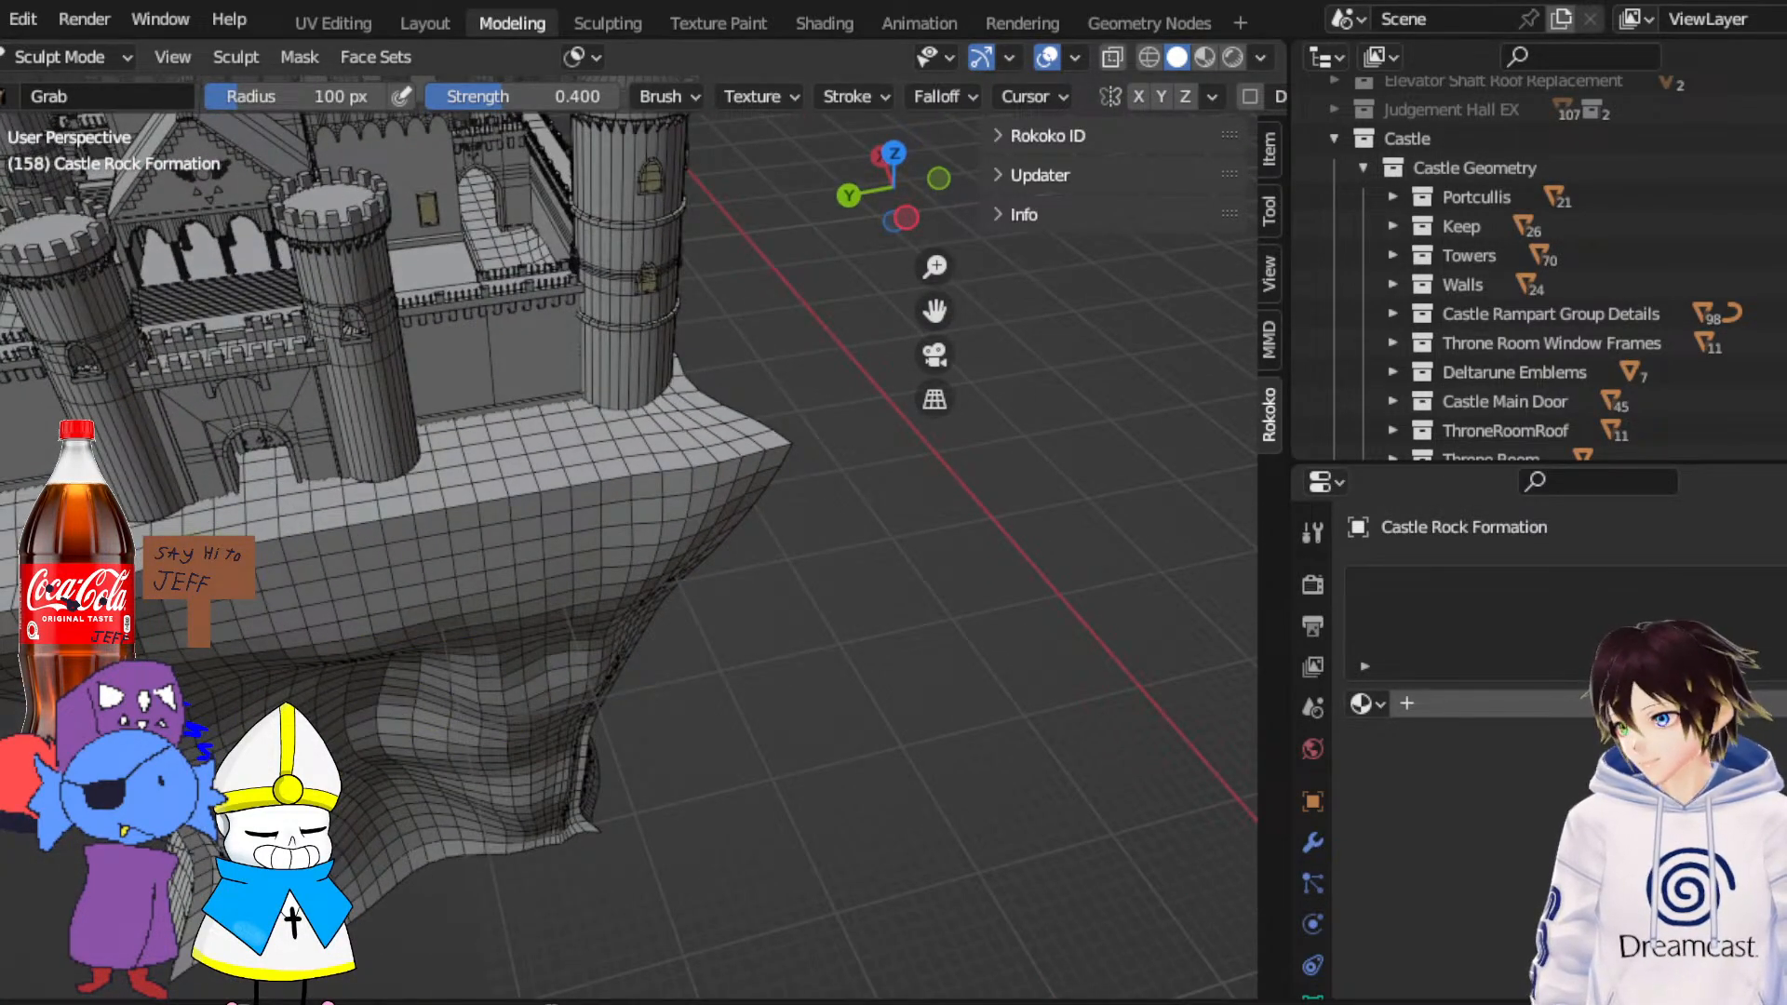
pyautogui.moveTo(338, 679)
pyautogui.mouseDown(button='middle')
pyautogui.moveTo(625, 577)
pyautogui.moveTo(639, 602)
pyautogui.moveTo(651, 549)
pyautogui.mouseUp(button='middle')
pyautogui.moveTo(556, 420)
pyautogui.mouseDown(button='middle')
pyautogui.moveTo(606, 378)
pyautogui.moveTo(653, 446)
pyautogui.mouseUp(button='middle')
pyautogui.moveTo(587, 442); pyautogui.dragTo(549, 432)
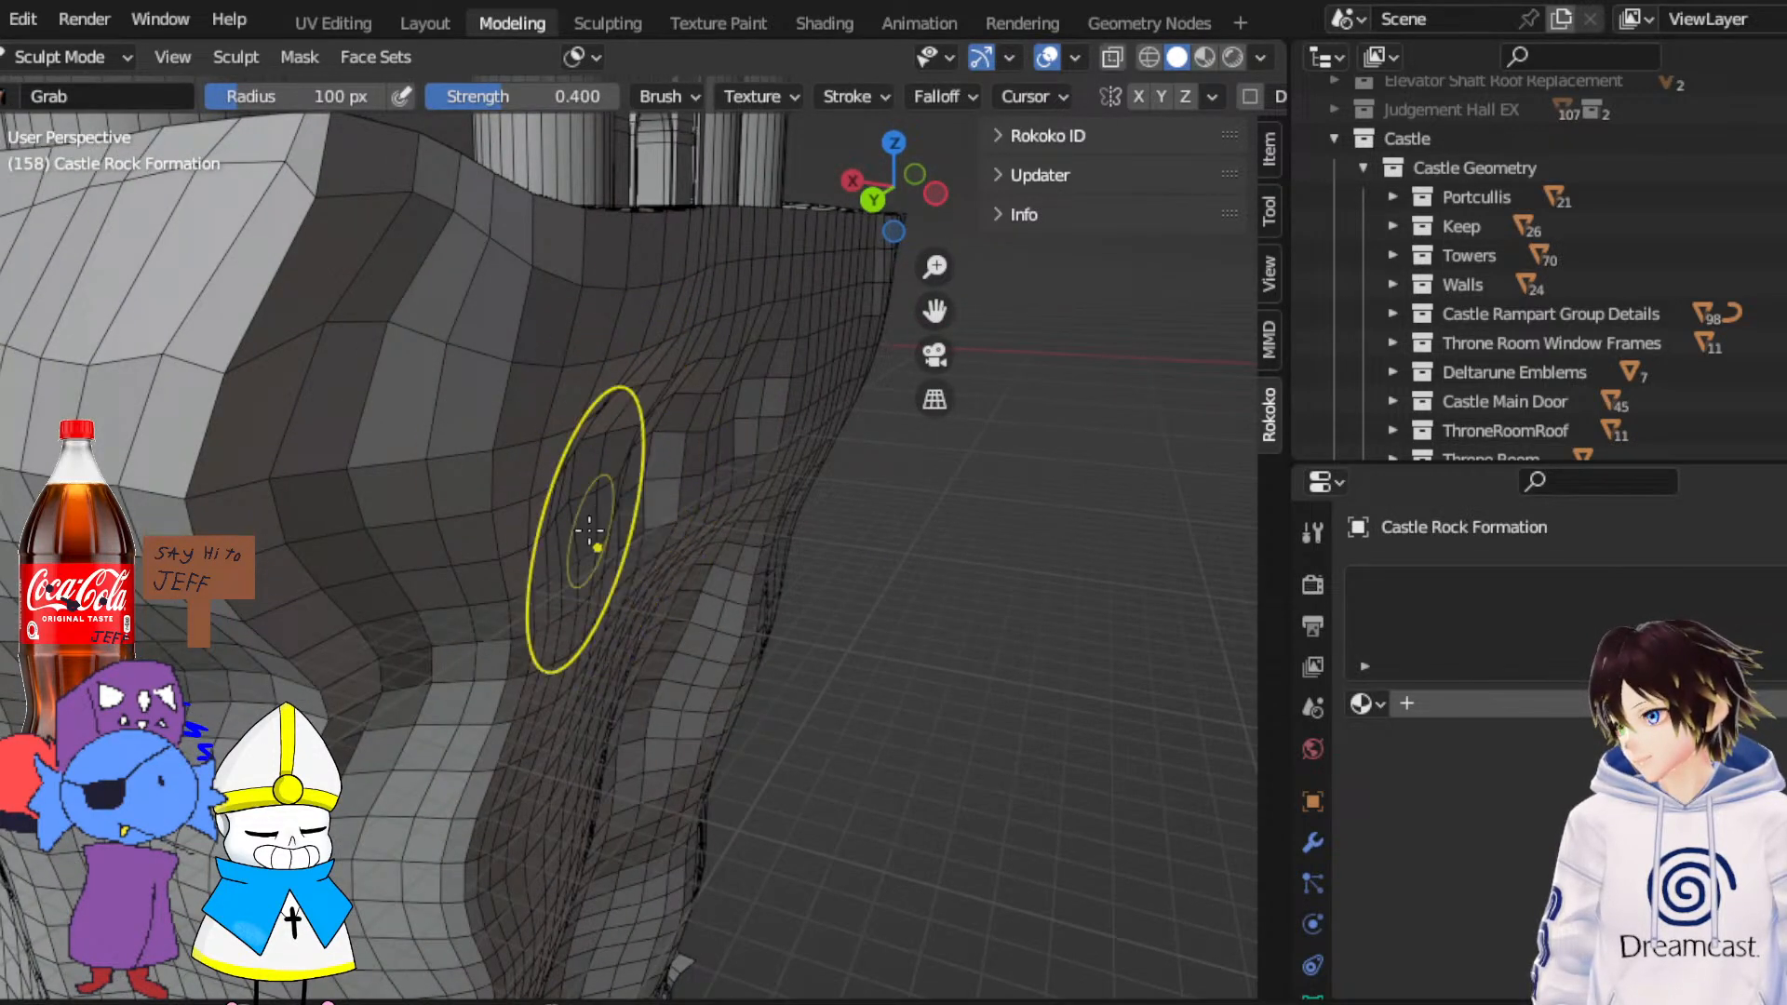
pyautogui.moveTo(594, 508); pyautogui.dragTo(585, 502)
pyautogui.moveTo(672, 463); pyautogui.dragTo(625, 482, button='middle')
pyautogui.moveTo(607, 480); pyautogui.dragTo(517, 415)
pyautogui.moveTo(516, 413); pyautogui.dragTo(581, 430, button='middle')
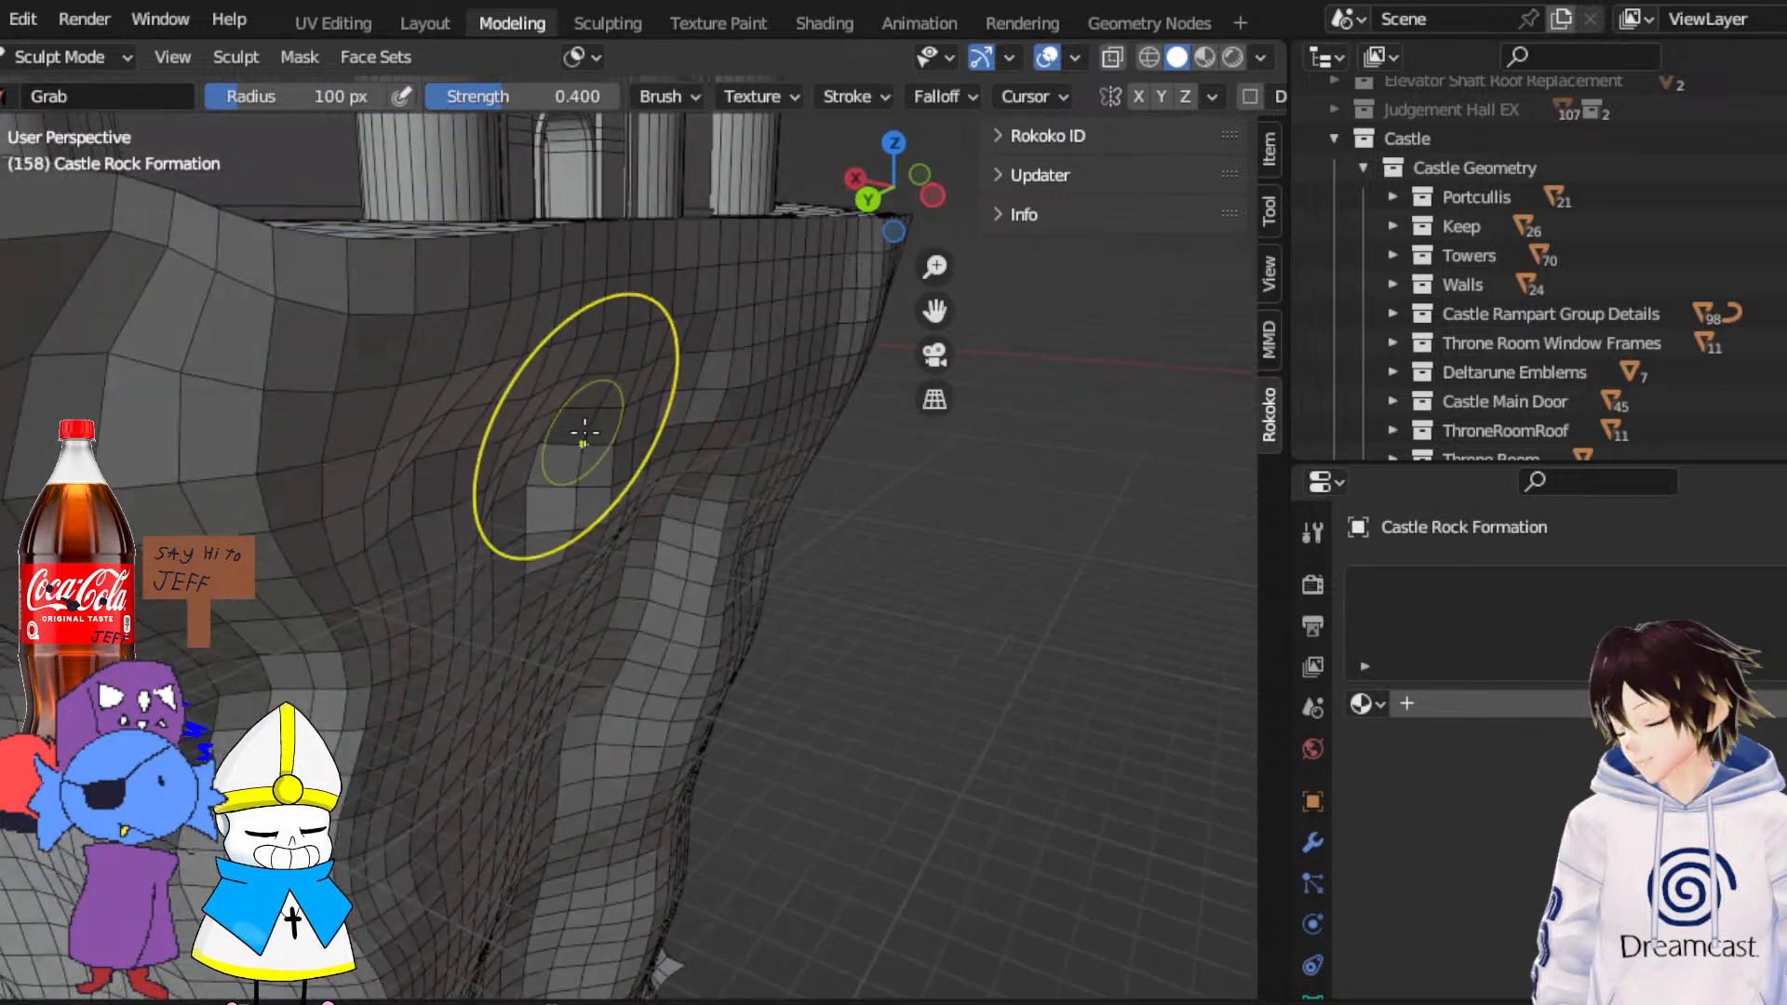
pyautogui.moveTo(590, 506); pyautogui.dragTo(620, 538, button='middle')
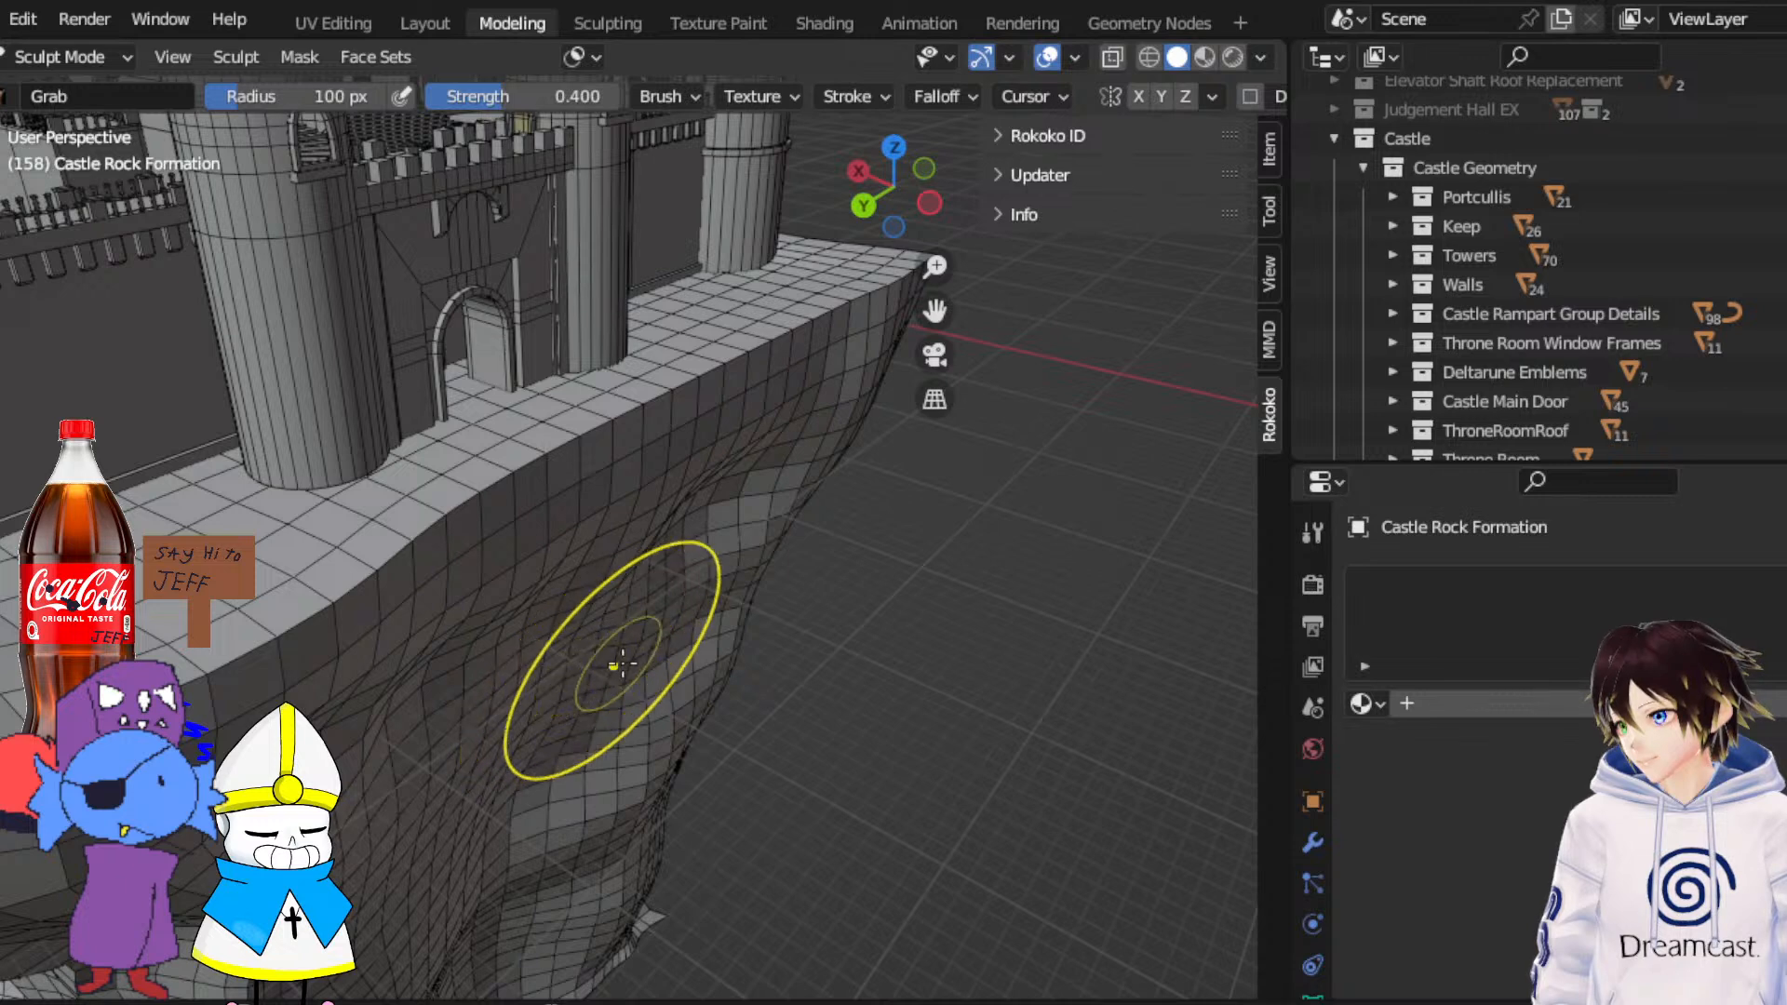
# Grab the front top rim between the castle gate and the corners and pull it into an irregular, wavy cliff edge
pyautogui.moveTo(618, 639)
pyautogui.mouseDown(button='middle')
pyautogui.moveTo(640, 668)
pyautogui.moveTo(605, 595)
pyautogui.mouseUp(button='middle')
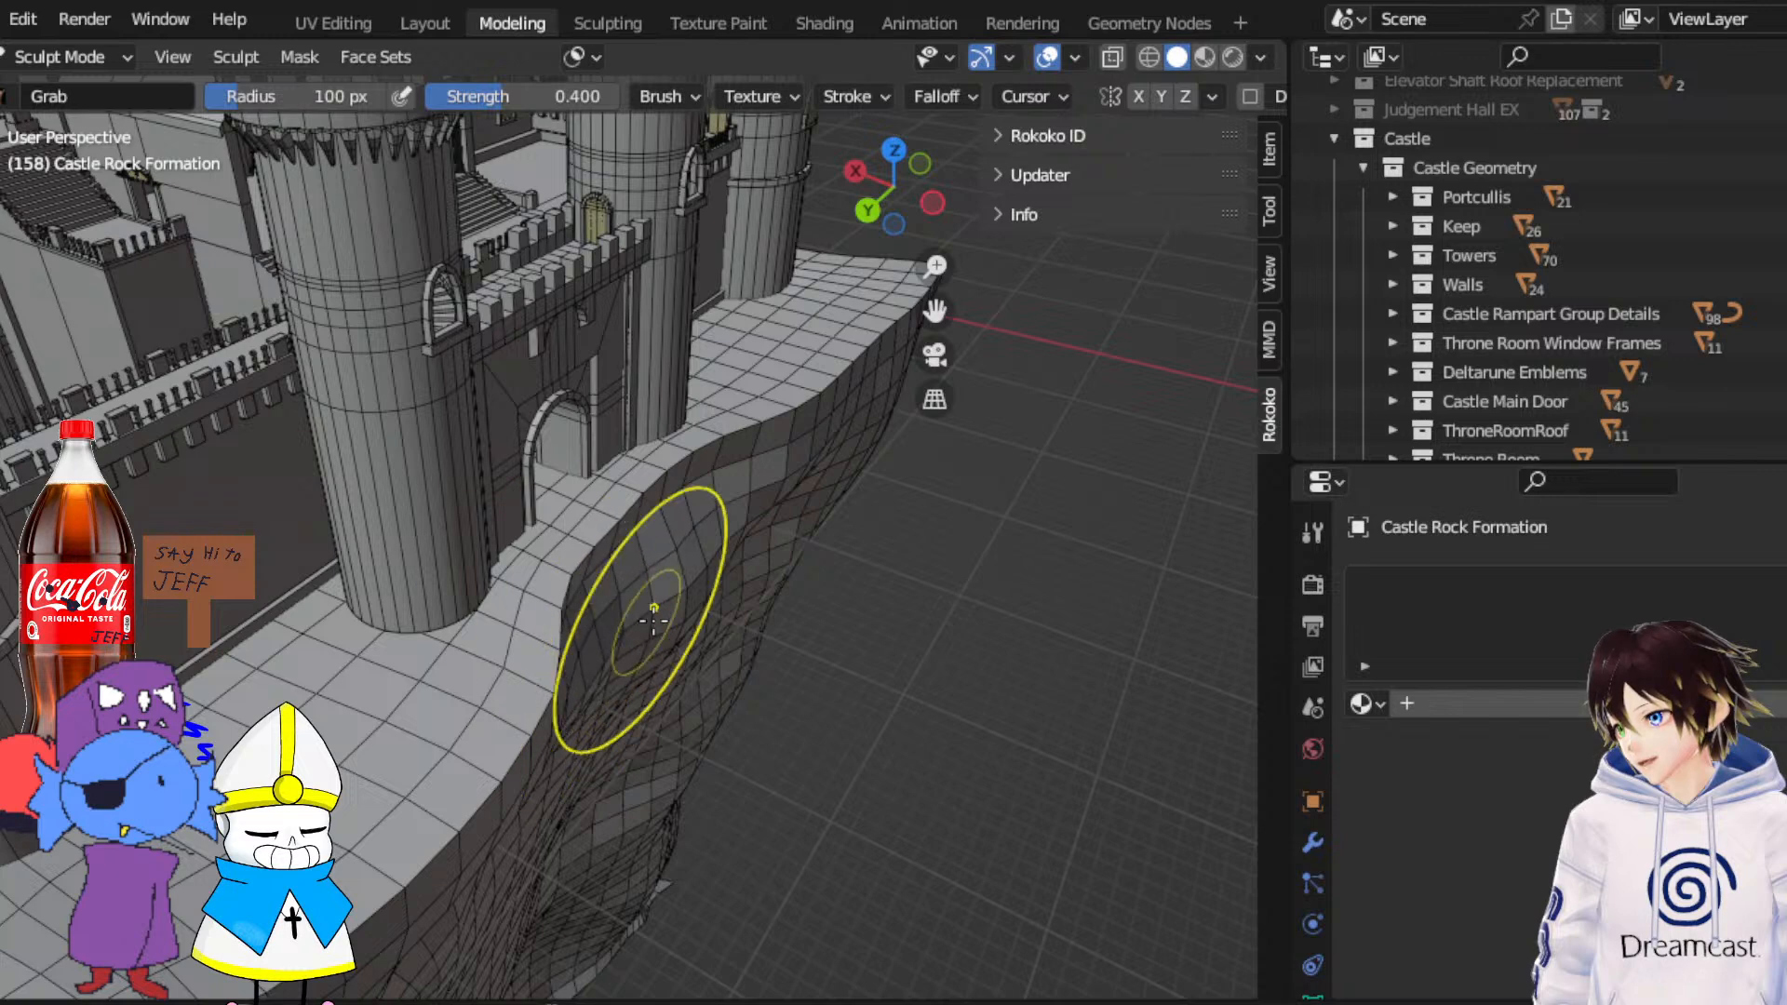
pyautogui.moveTo(799, 485); pyautogui.dragTo(778, 514, button='middle')
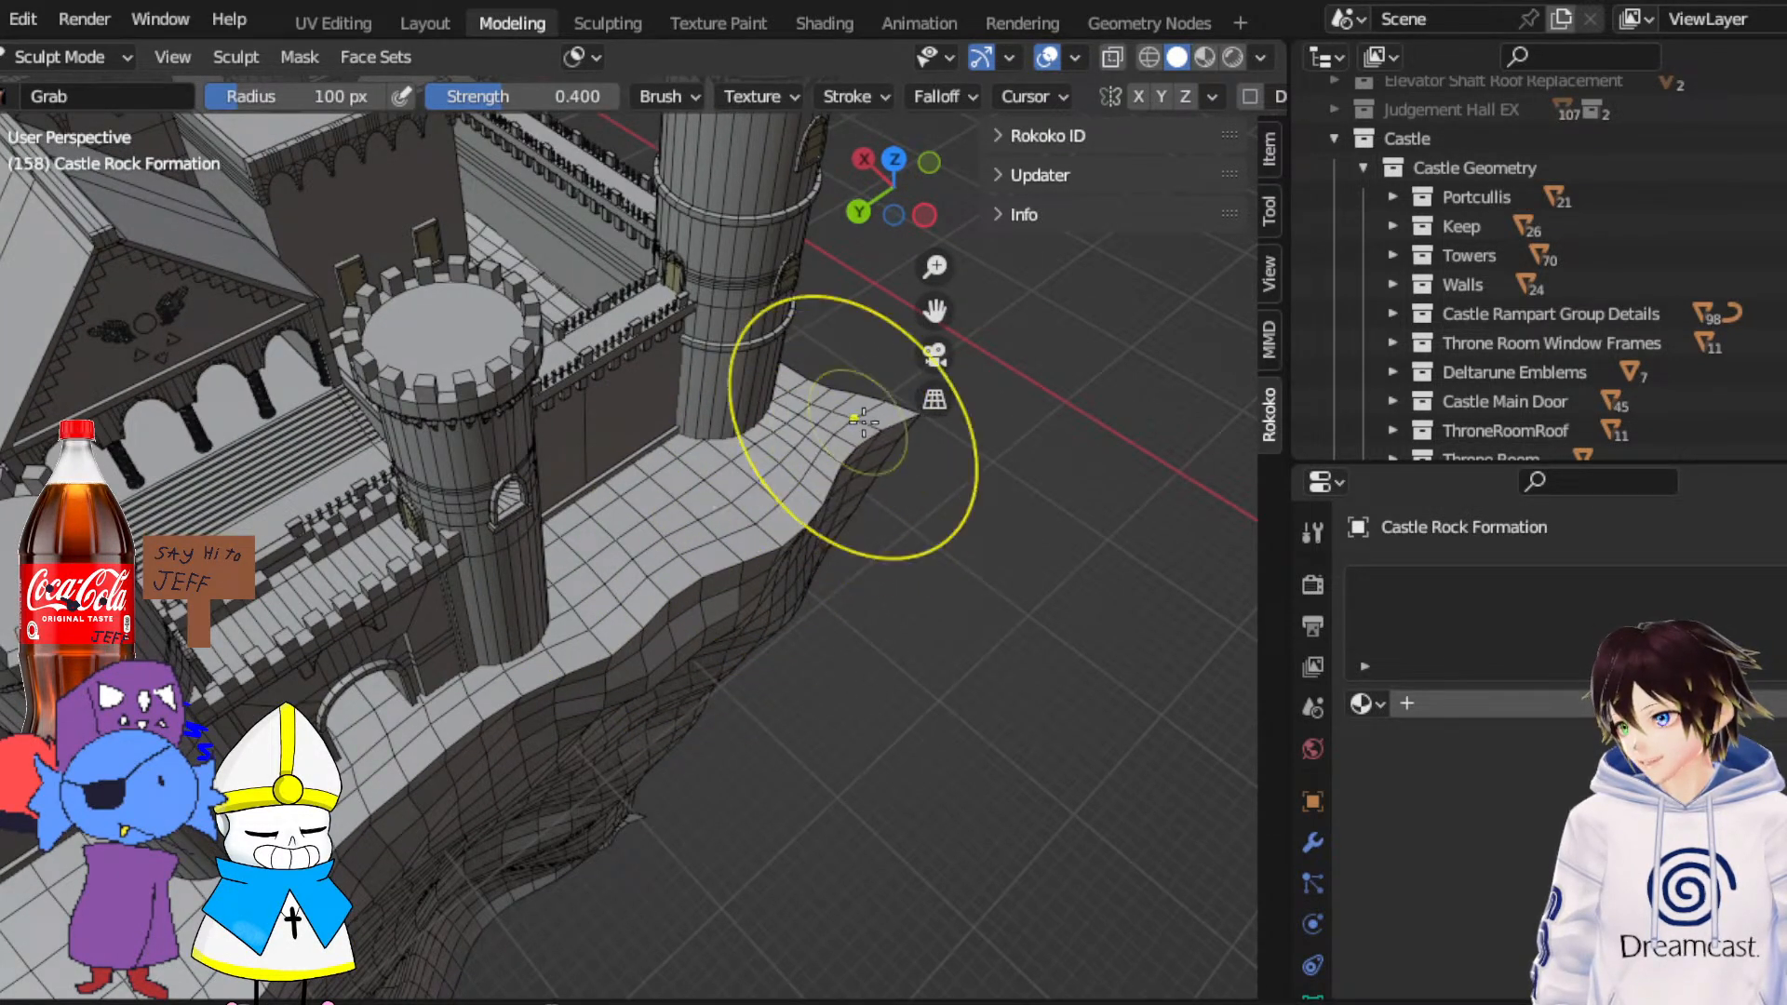
pyautogui.moveTo(796, 447); pyautogui.dragTo(774, 365, button='middle')
pyautogui.moveTo(694, 428)
pyautogui.mouseDown(button='middle')
pyautogui.moveTo(666, 387)
pyautogui.moveTo(668, 403)
pyautogui.mouseUp(button='middle')
pyautogui.moveTo(670, 366); pyautogui.dragTo(663, 355)
pyautogui.moveTo(663, 353)
pyautogui.mouseDown(button='middle')
pyautogui.moveTo(560, 382)
pyautogui.moveTo(819, 311)
pyautogui.moveTo(850, 410)
pyautogui.moveTo(605, 403)
pyautogui.moveTo(626, 410)
pyautogui.moveTo(569, 367)
pyautogui.moveTo(588, 326)
pyautogui.mouseUp(button='middle')
pyautogui.scroll(-2, 627, 411)
pyautogui.moveTo(501, 271)
pyautogui.mouseDown()
pyautogui.moveTo(468, 229)
pyautogui.moveTo(530, 220)
pyautogui.mouseUp()
pyautogui.moveTo(403, 277)
pyautogui.mouseDown()
pyautogui.moveTo(389, 231)
pyautogui.moveTo(367, 239)
pyautogui.mouseUp()
pyautogui.moveTo(367, 240); pyautogui.dragTo(440, 314, button='middle')
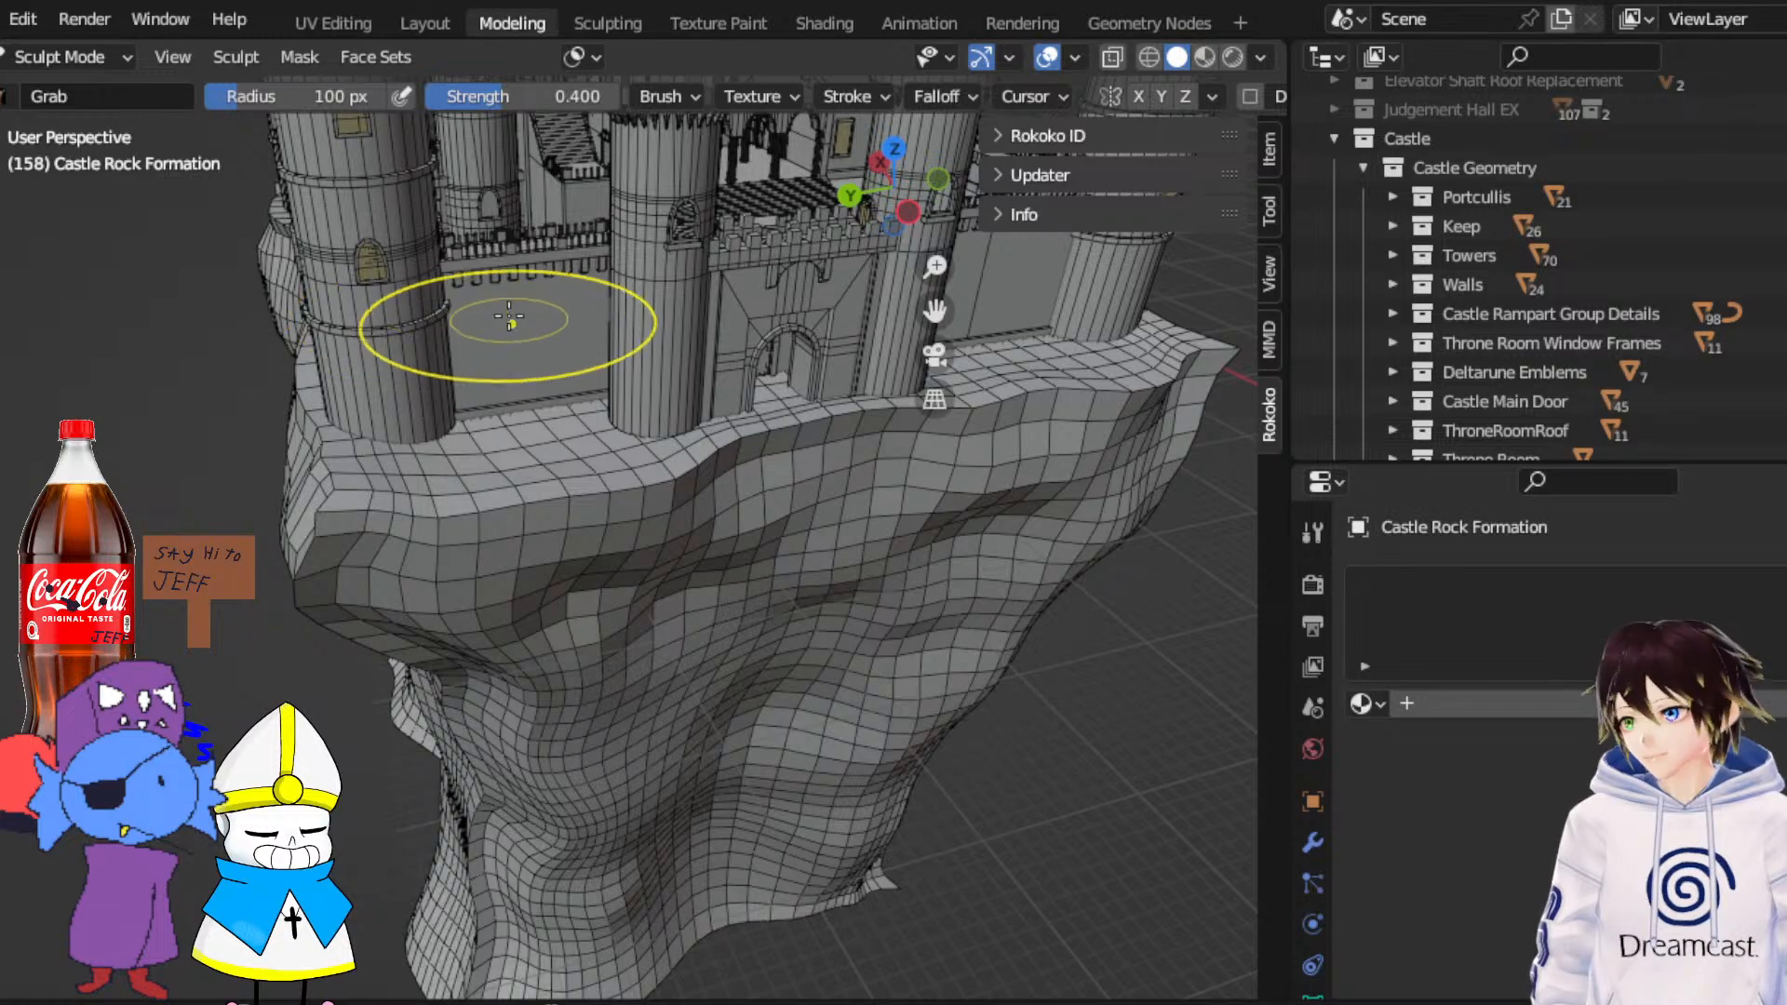
# Check the Castle Rock Formation's rim and front cliff around the towers, and switch from Sculpt Mode to Object Mode
pyautogui.moveTo(554, 447)
pyautogui.mouseDown(button='middle')
pyautogui.moveTo(579, 518)
pyautogui.moveTo(559, 567)
pyautogui.mouseUp(button='middle')
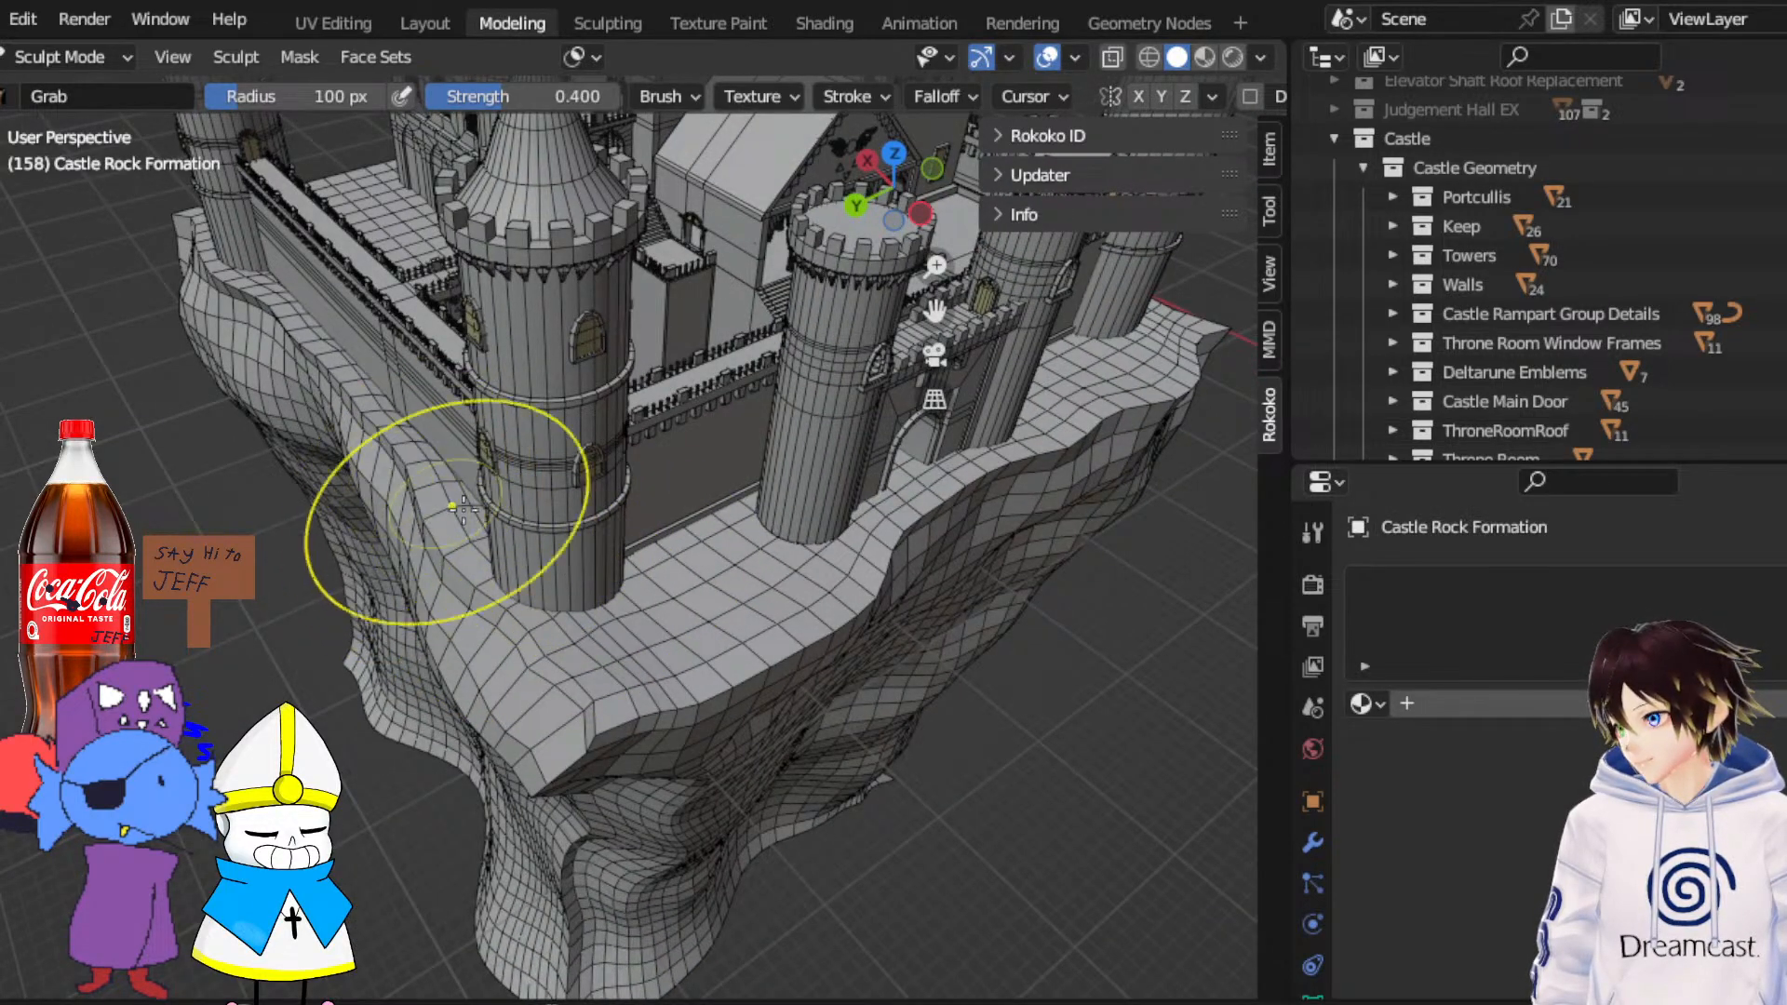
pyautogui.moveTo(419, 525); pyautogui.dragTo(656, 611, button='middle')
pyautogui.scroll(-5, 656, 612)
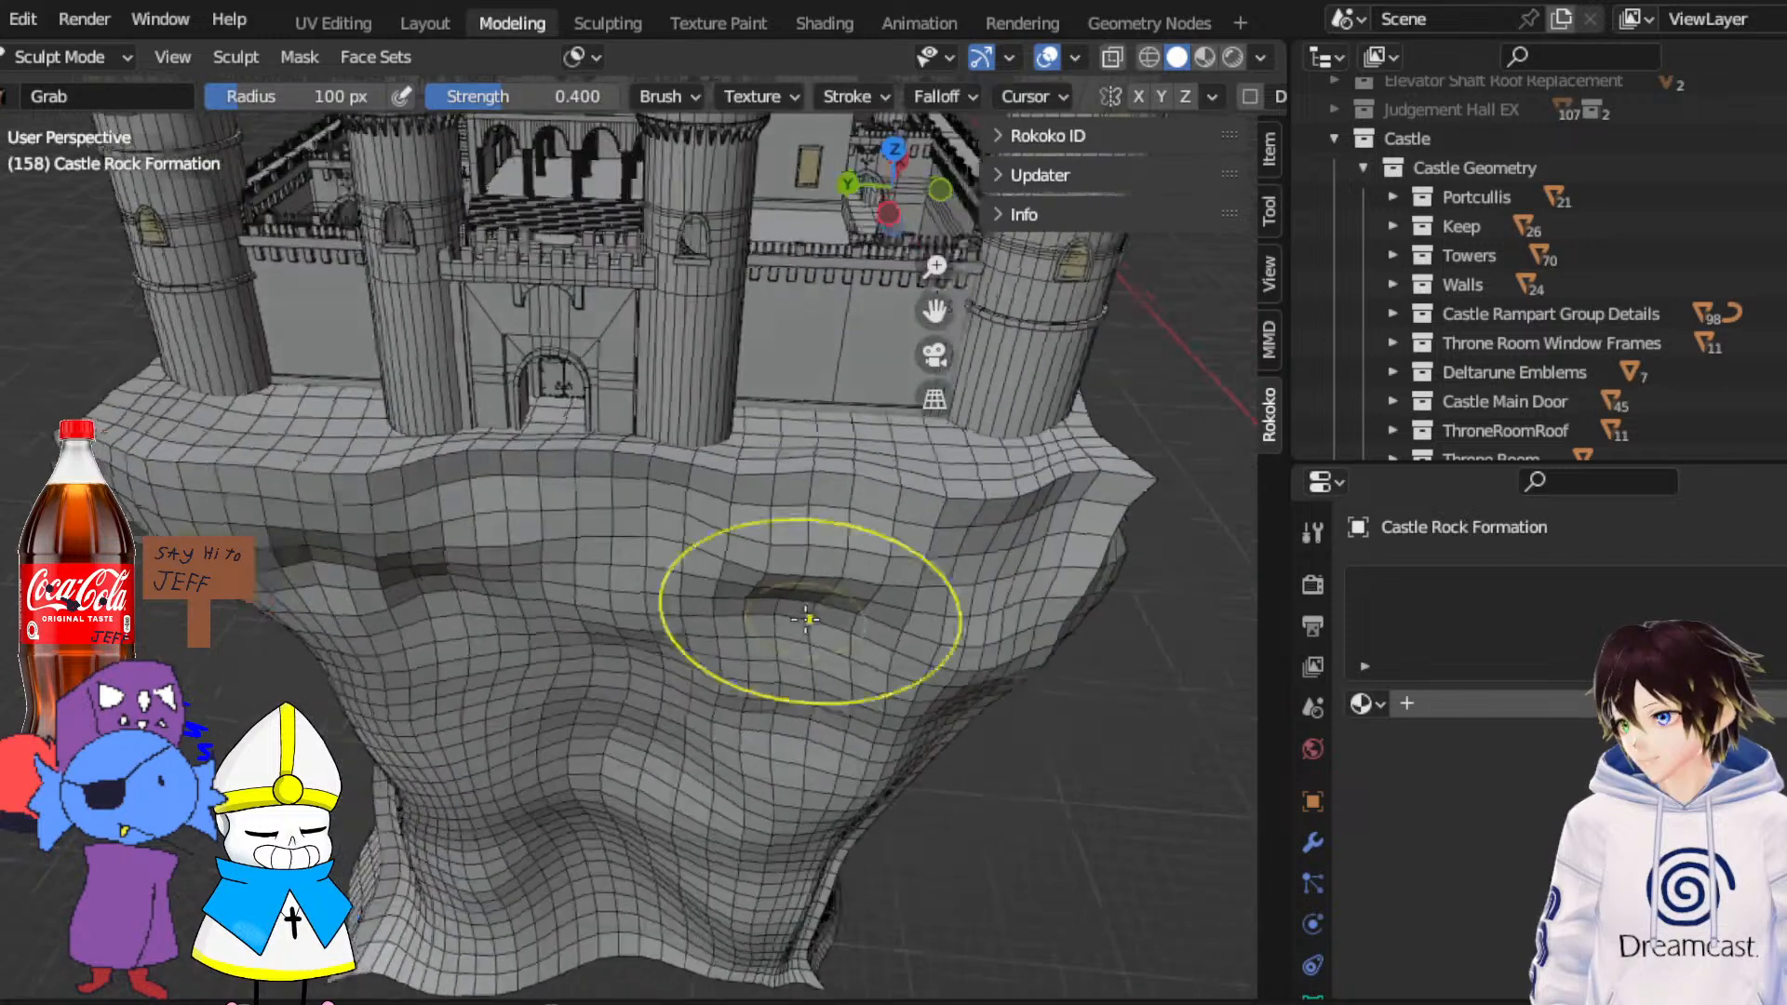
pyautogui.moveTo(738, 559)
pyautogui.mouseDown(button='middle')
pyautogui.moveTo(698, 638)
pyautogui.moveTo(558, 299)
pyautogui.mouseUp(button='middle')
pyautogui.click(71, 61)
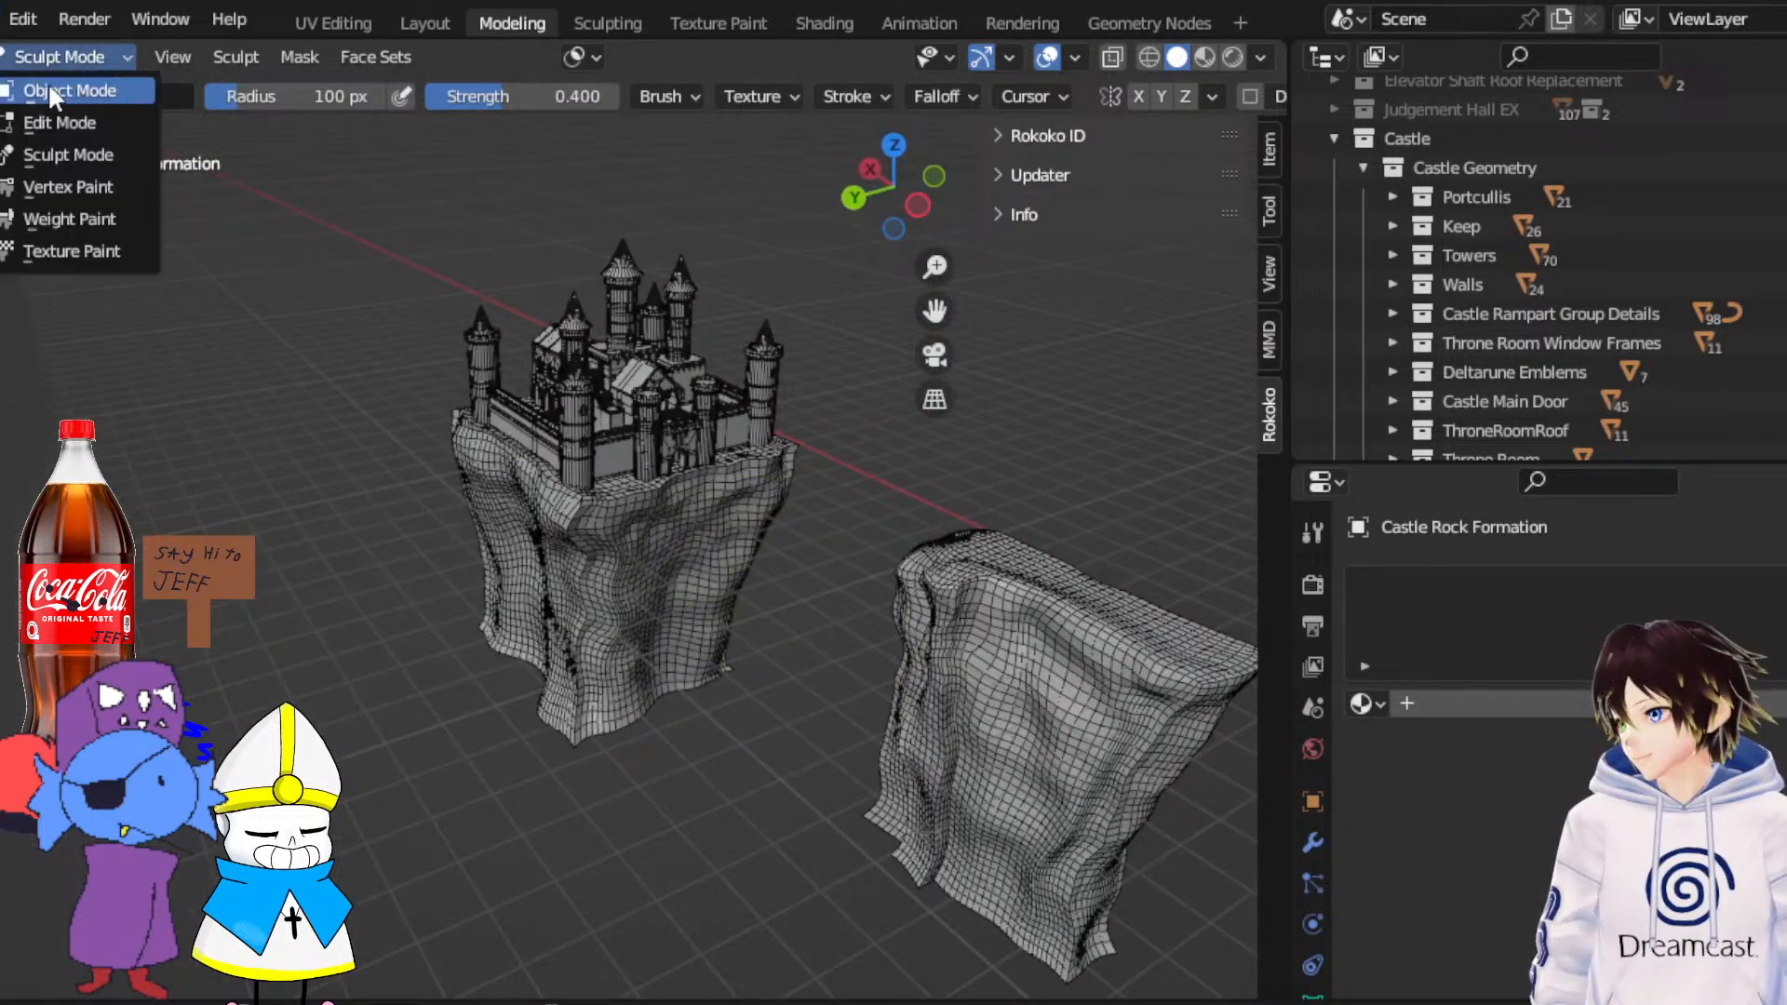
pyautogui.click(69, 90)
# Compare the castle's rock formation with the two neighbouring rock formations, finishing in the back orthographic view
pyautogui.moveTo(540, 438); pyautogui.dragTo(570, 473, button='middle')
pyautogui.moveTo(933, 313); pyautogui.dragTo(617, 275)
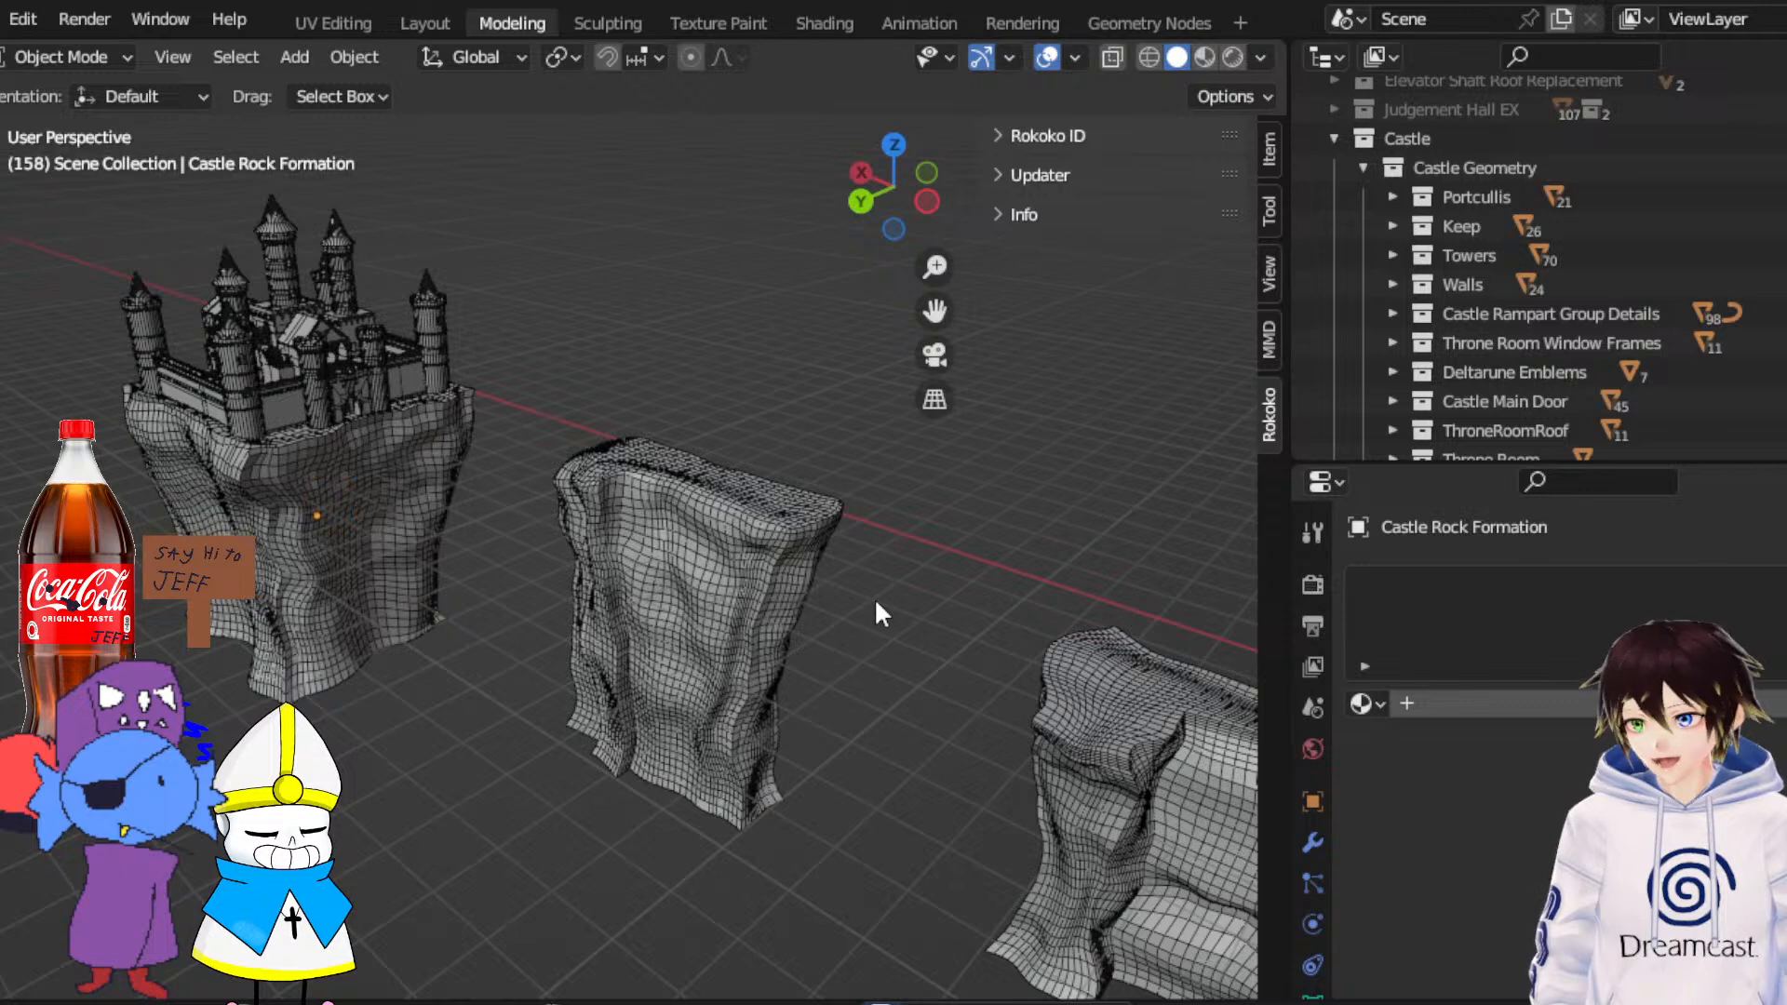
pyautogui.moveTo(934, 312); pyautogui.dragTo(596, 224)
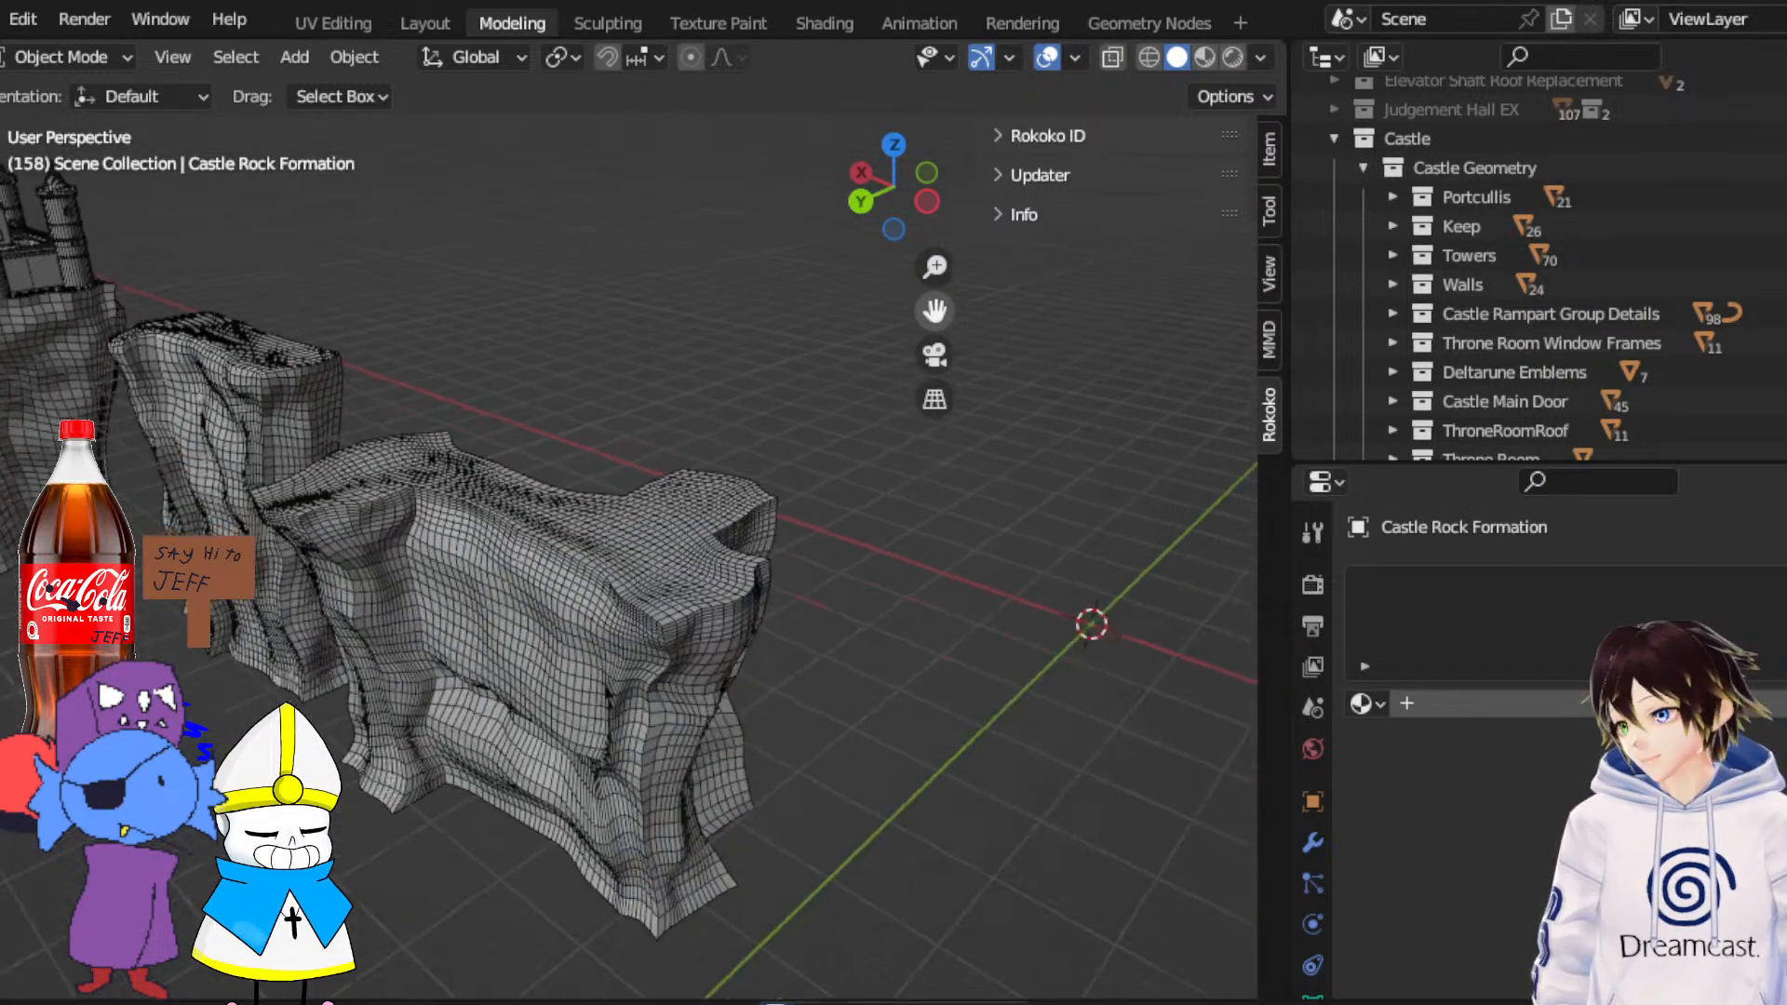
pyautogui.moveTo(605, 618); pyautogui.dragTo(745, 599, button='middle')
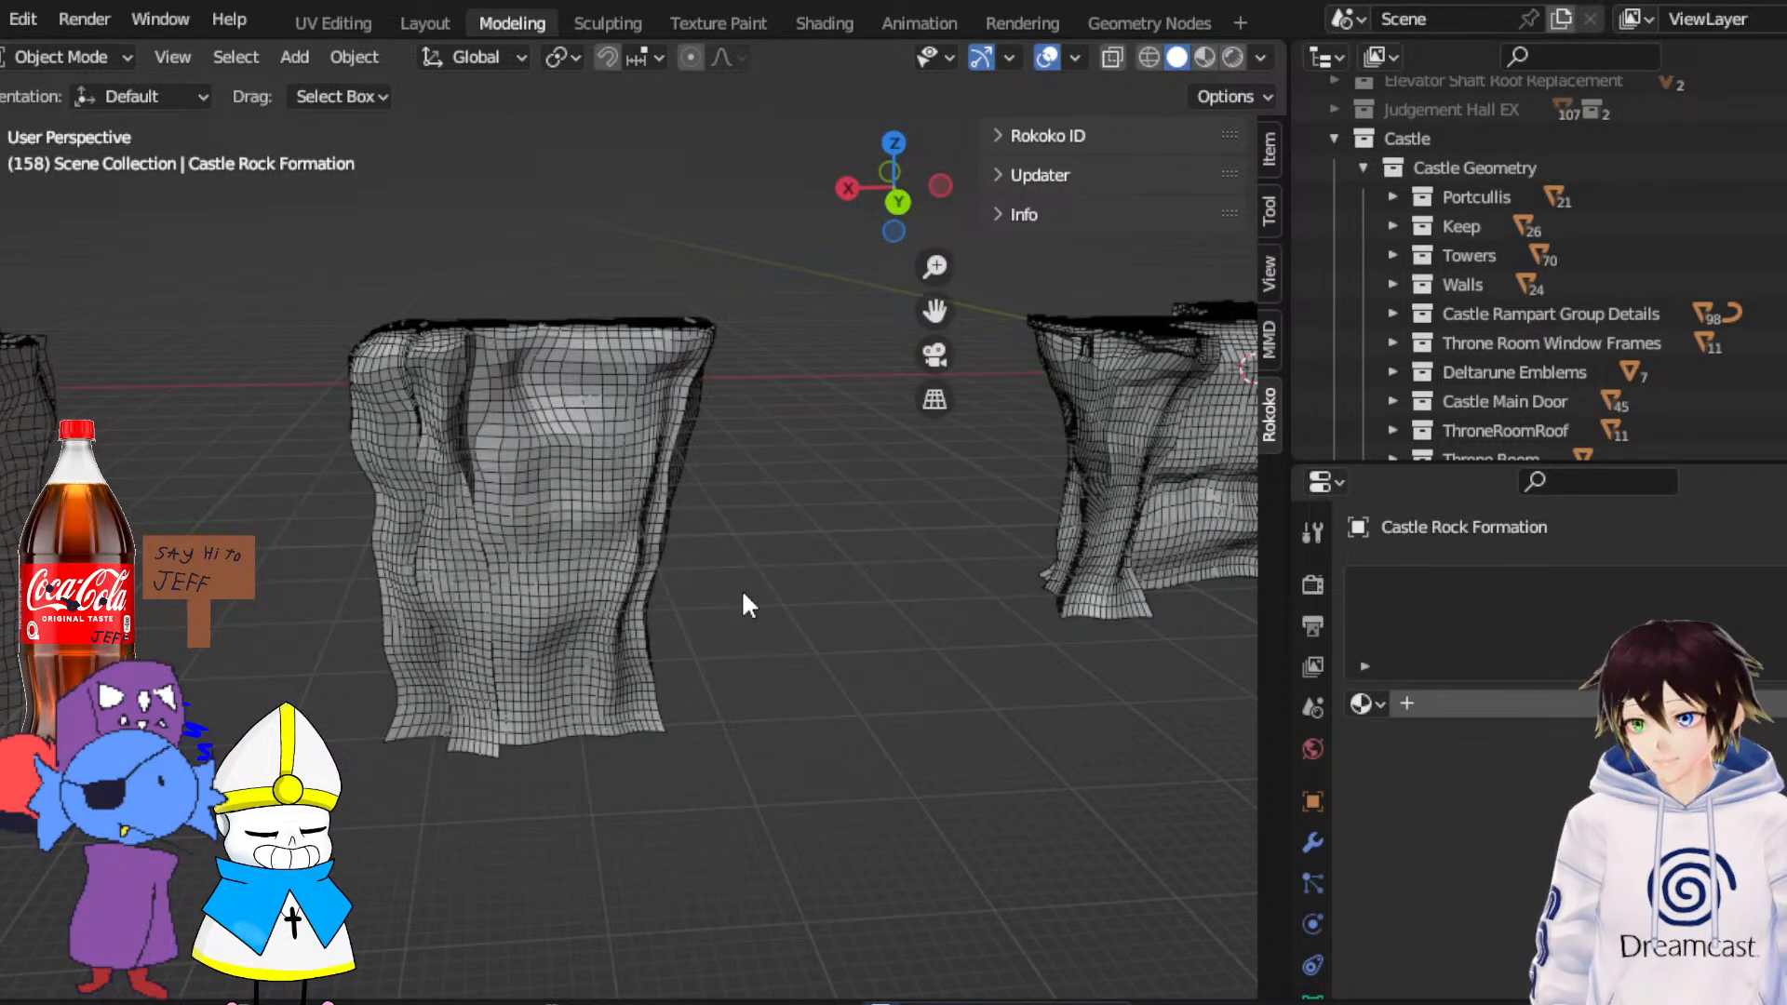
pyautogui.click(899, 202)
pyautogui.moveTo(935, 311); pyautogui.dragTo(830, 372)
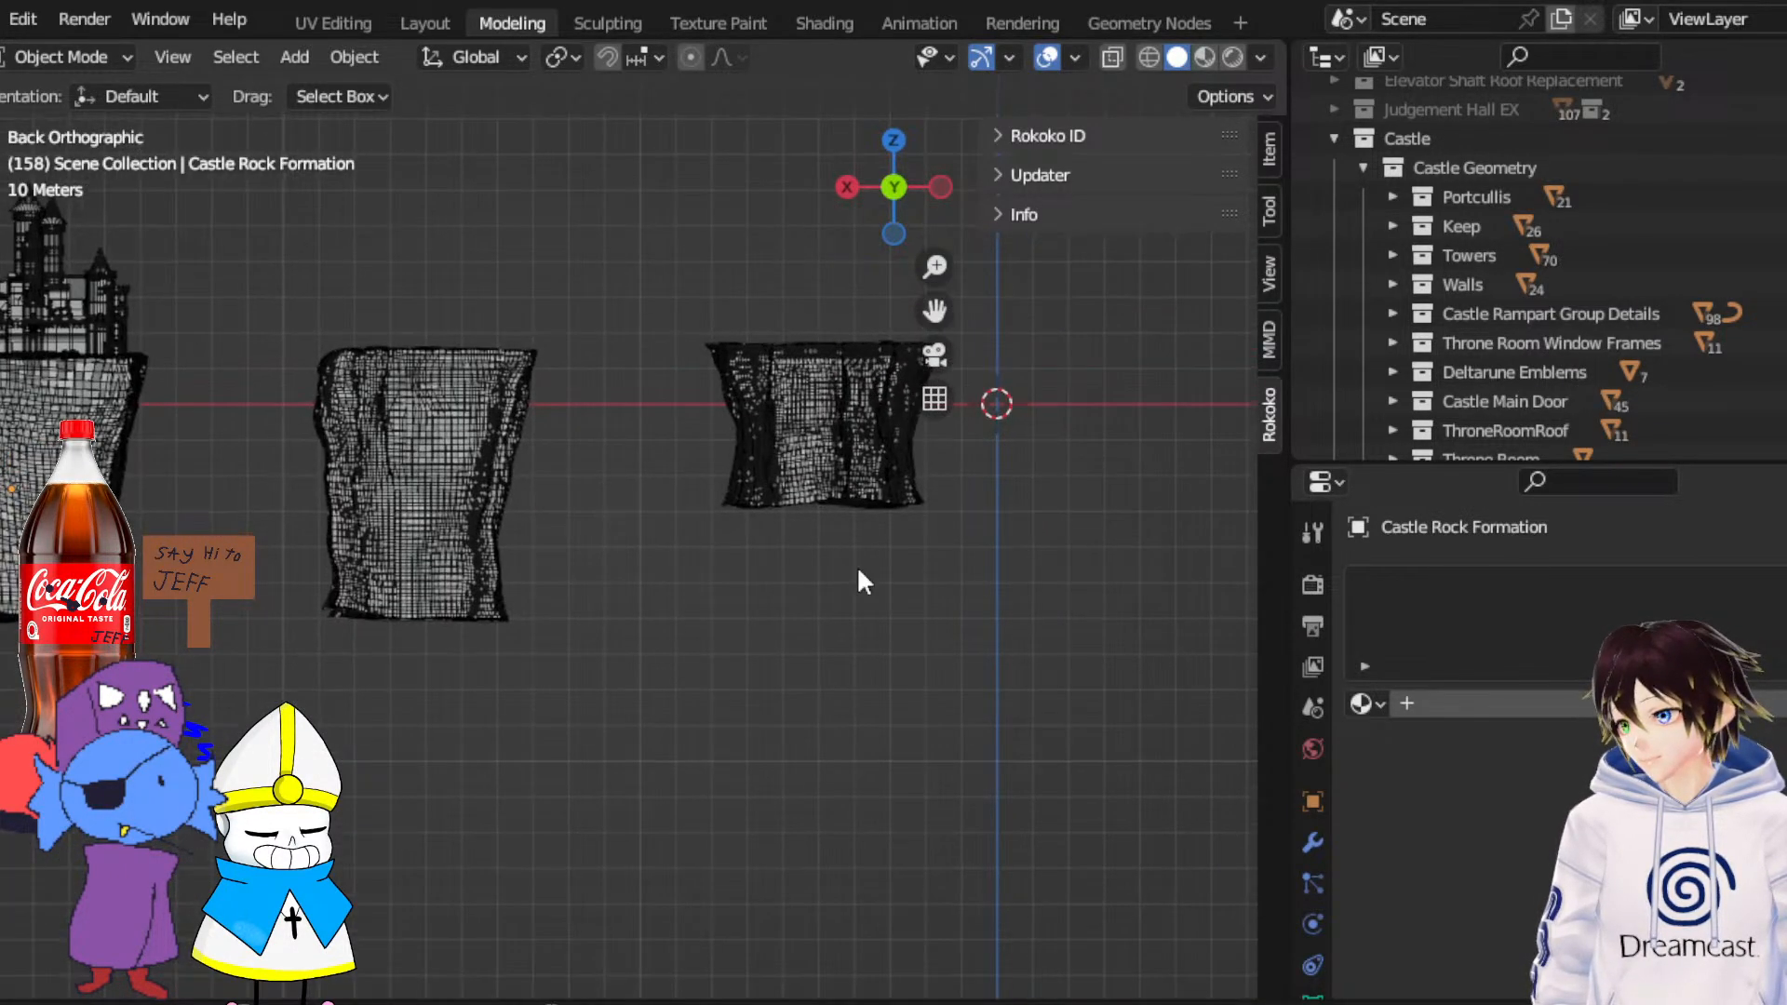